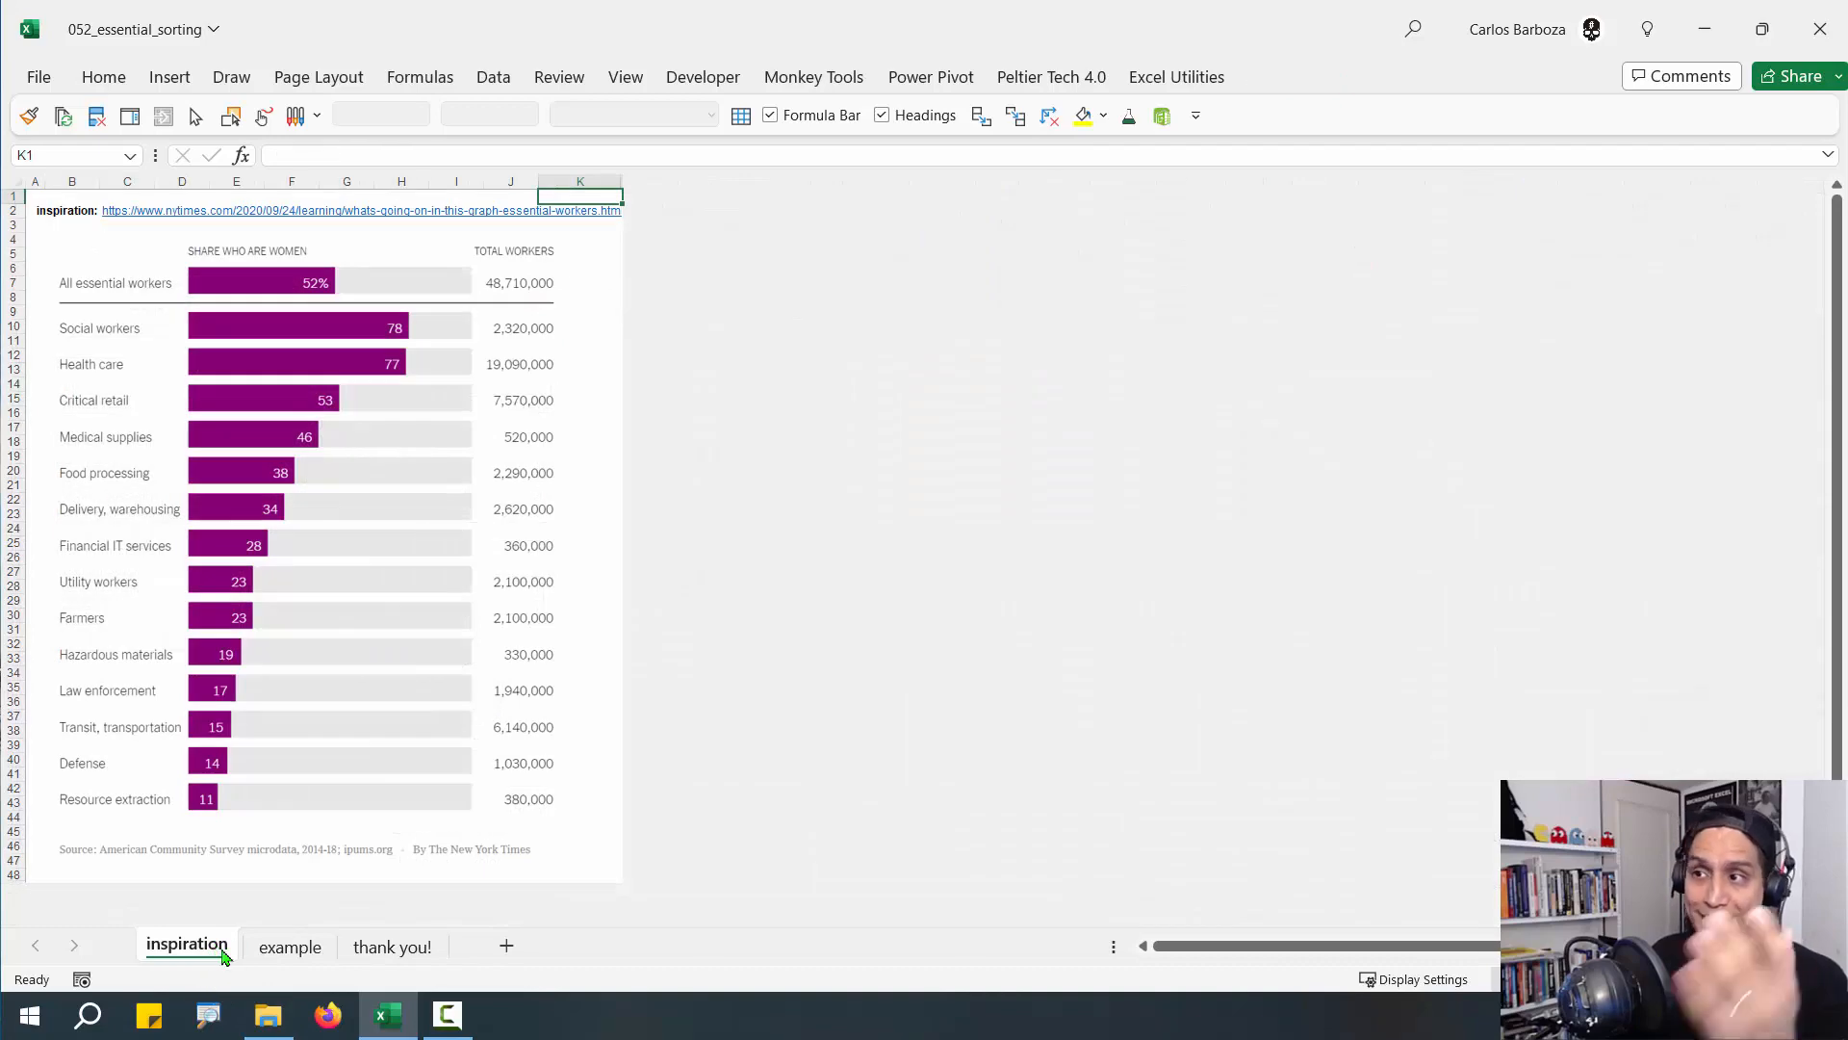
Examine the inspiration chart's row labels from Social workers to Medical supplies, marking them with temporary red arrows
scroll(367, 664, up, 4)
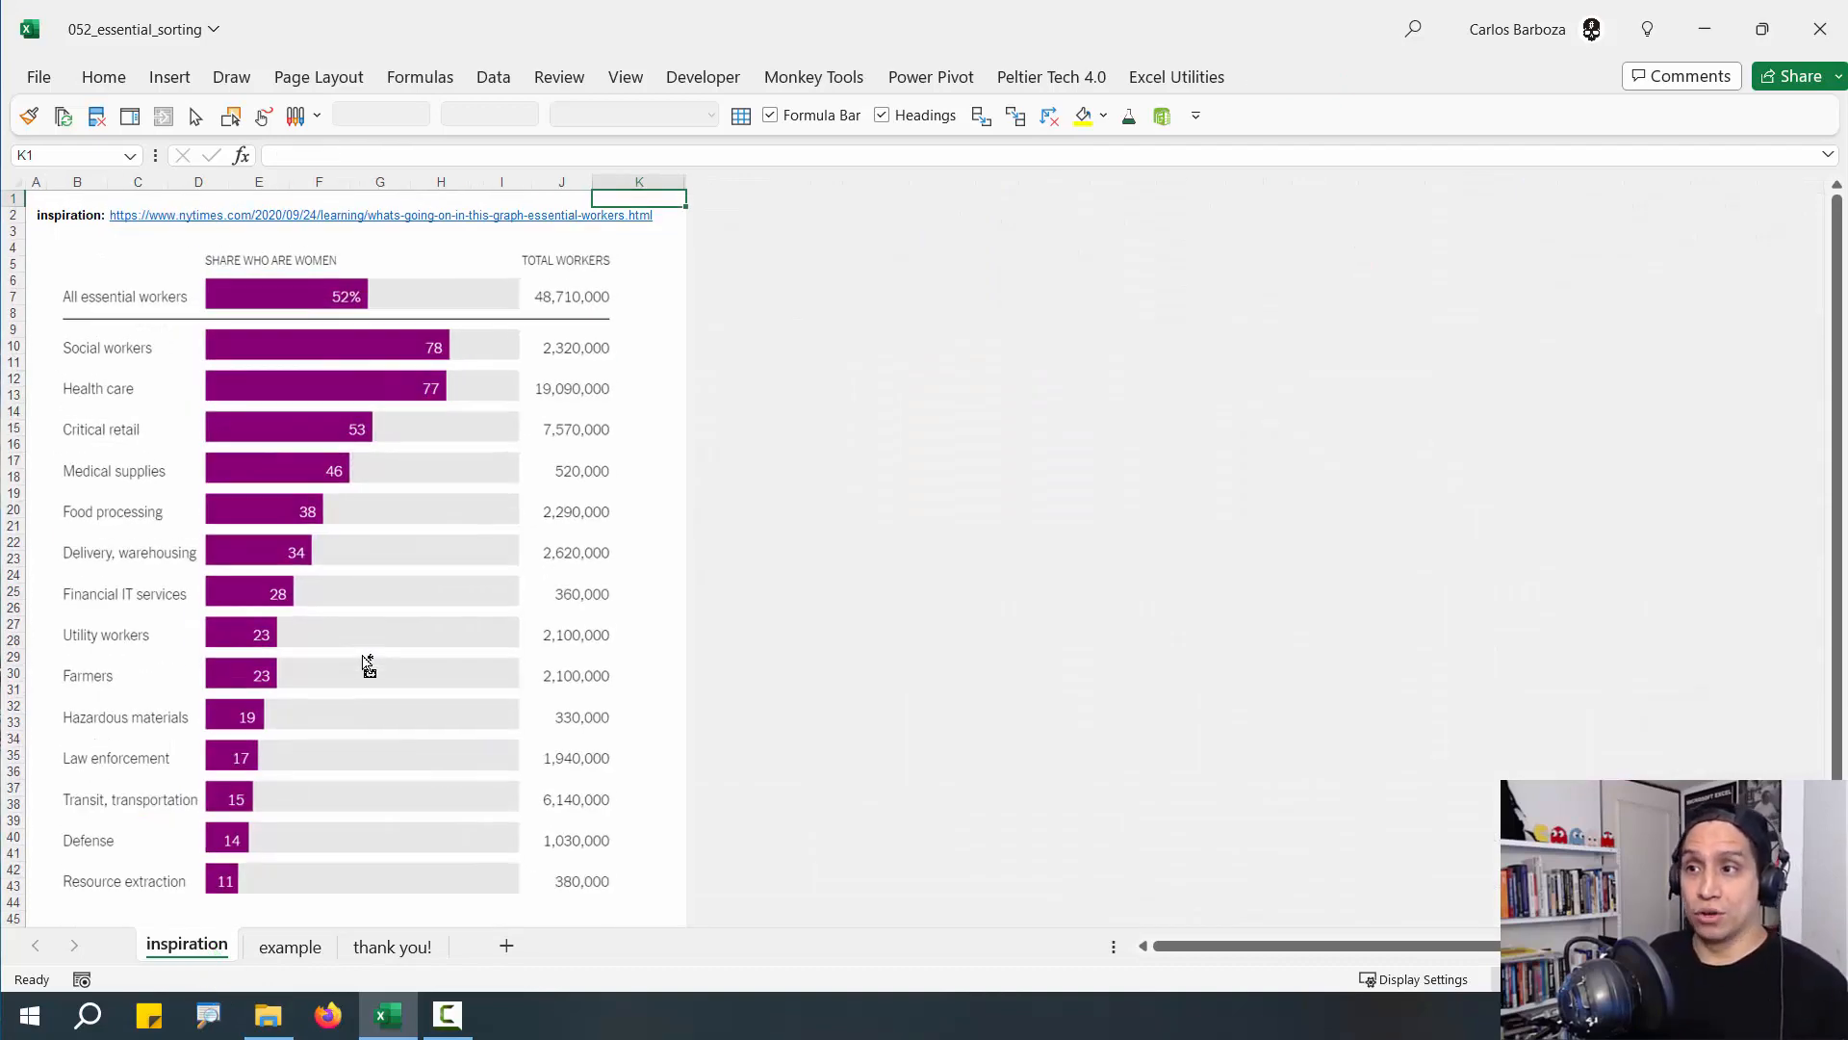
scroll(386, 664, up, 1)
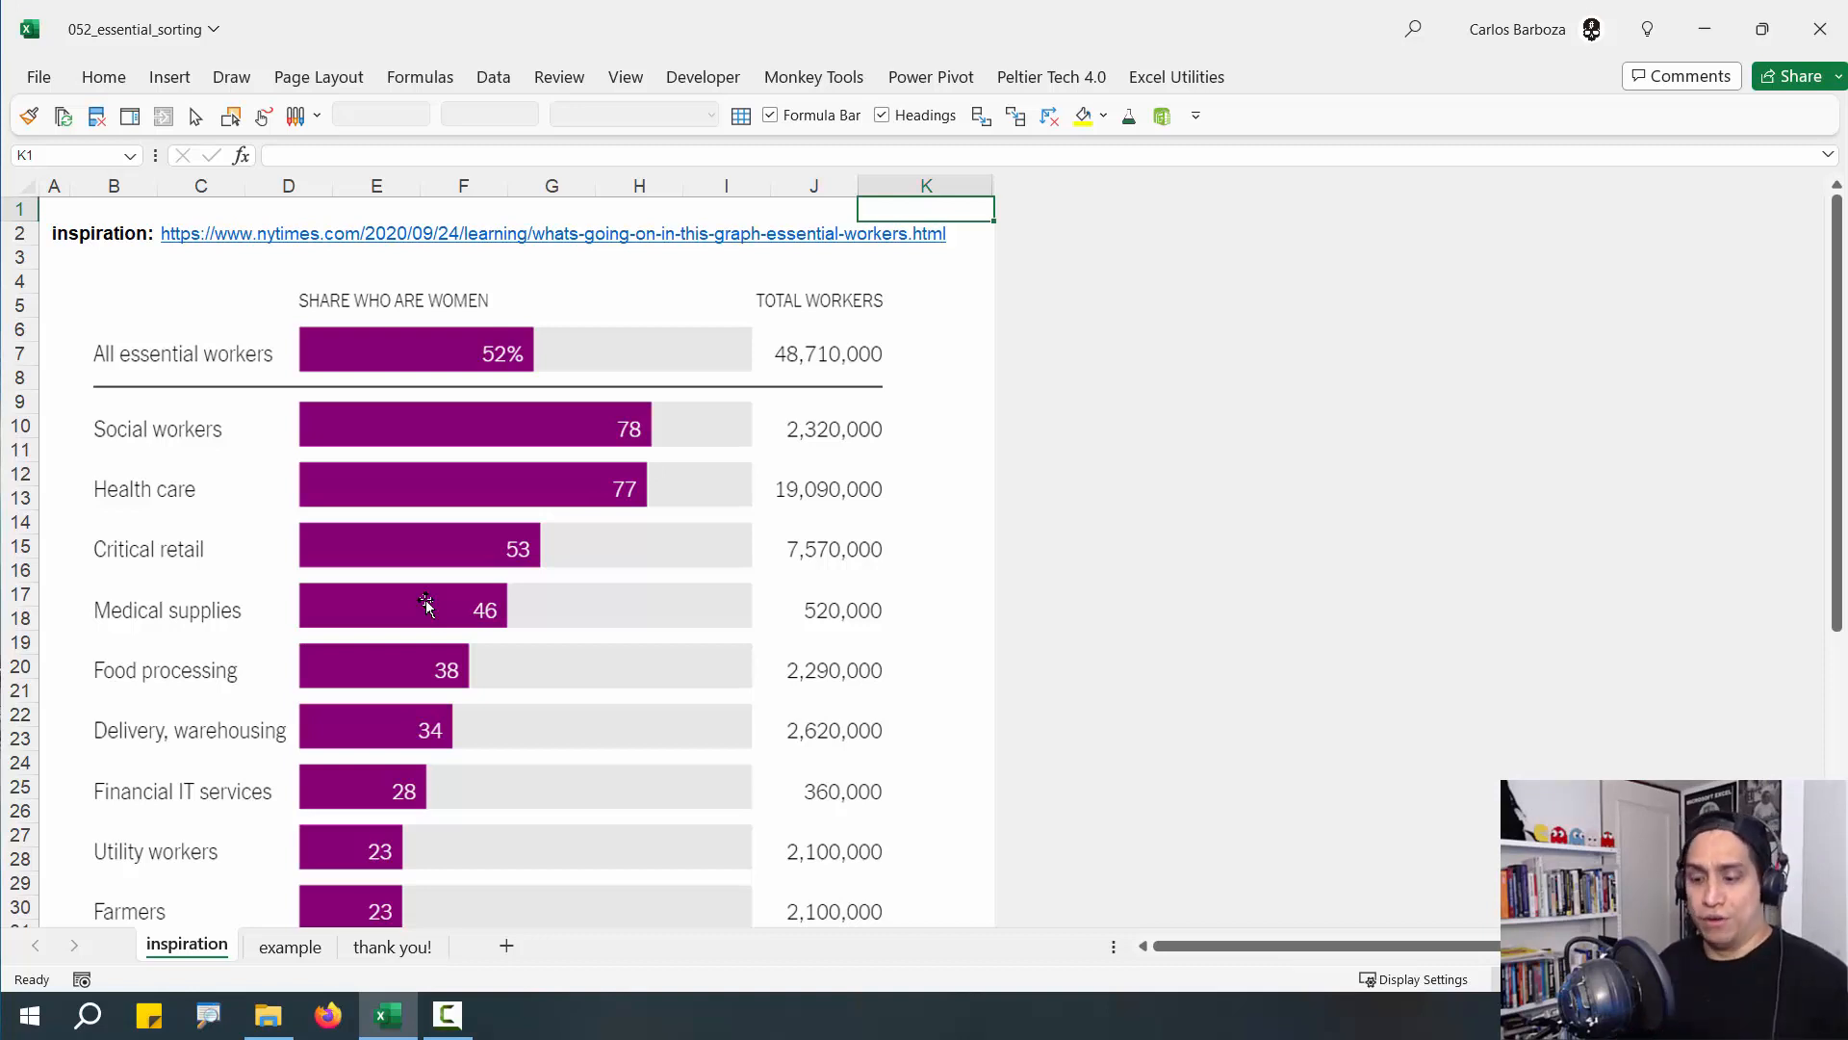
drag(277, 413, 393, 371)
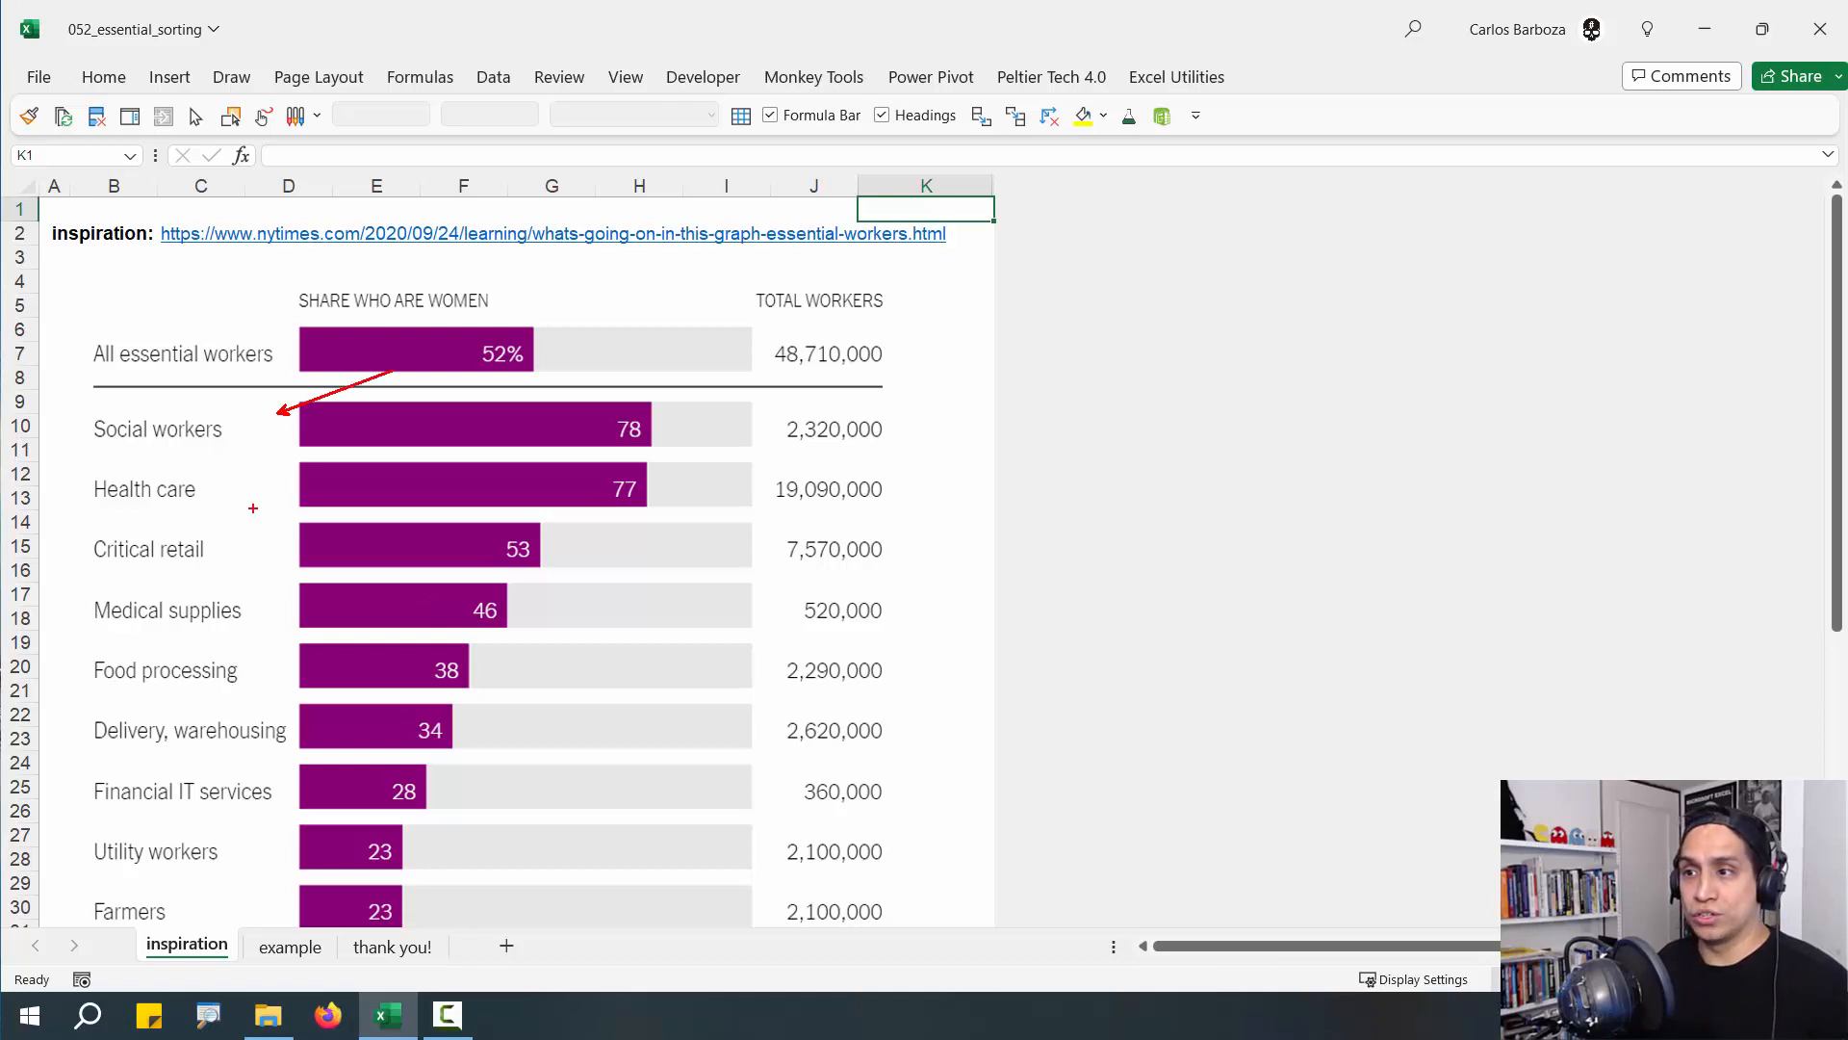
drag(243, 479, 421, 408)
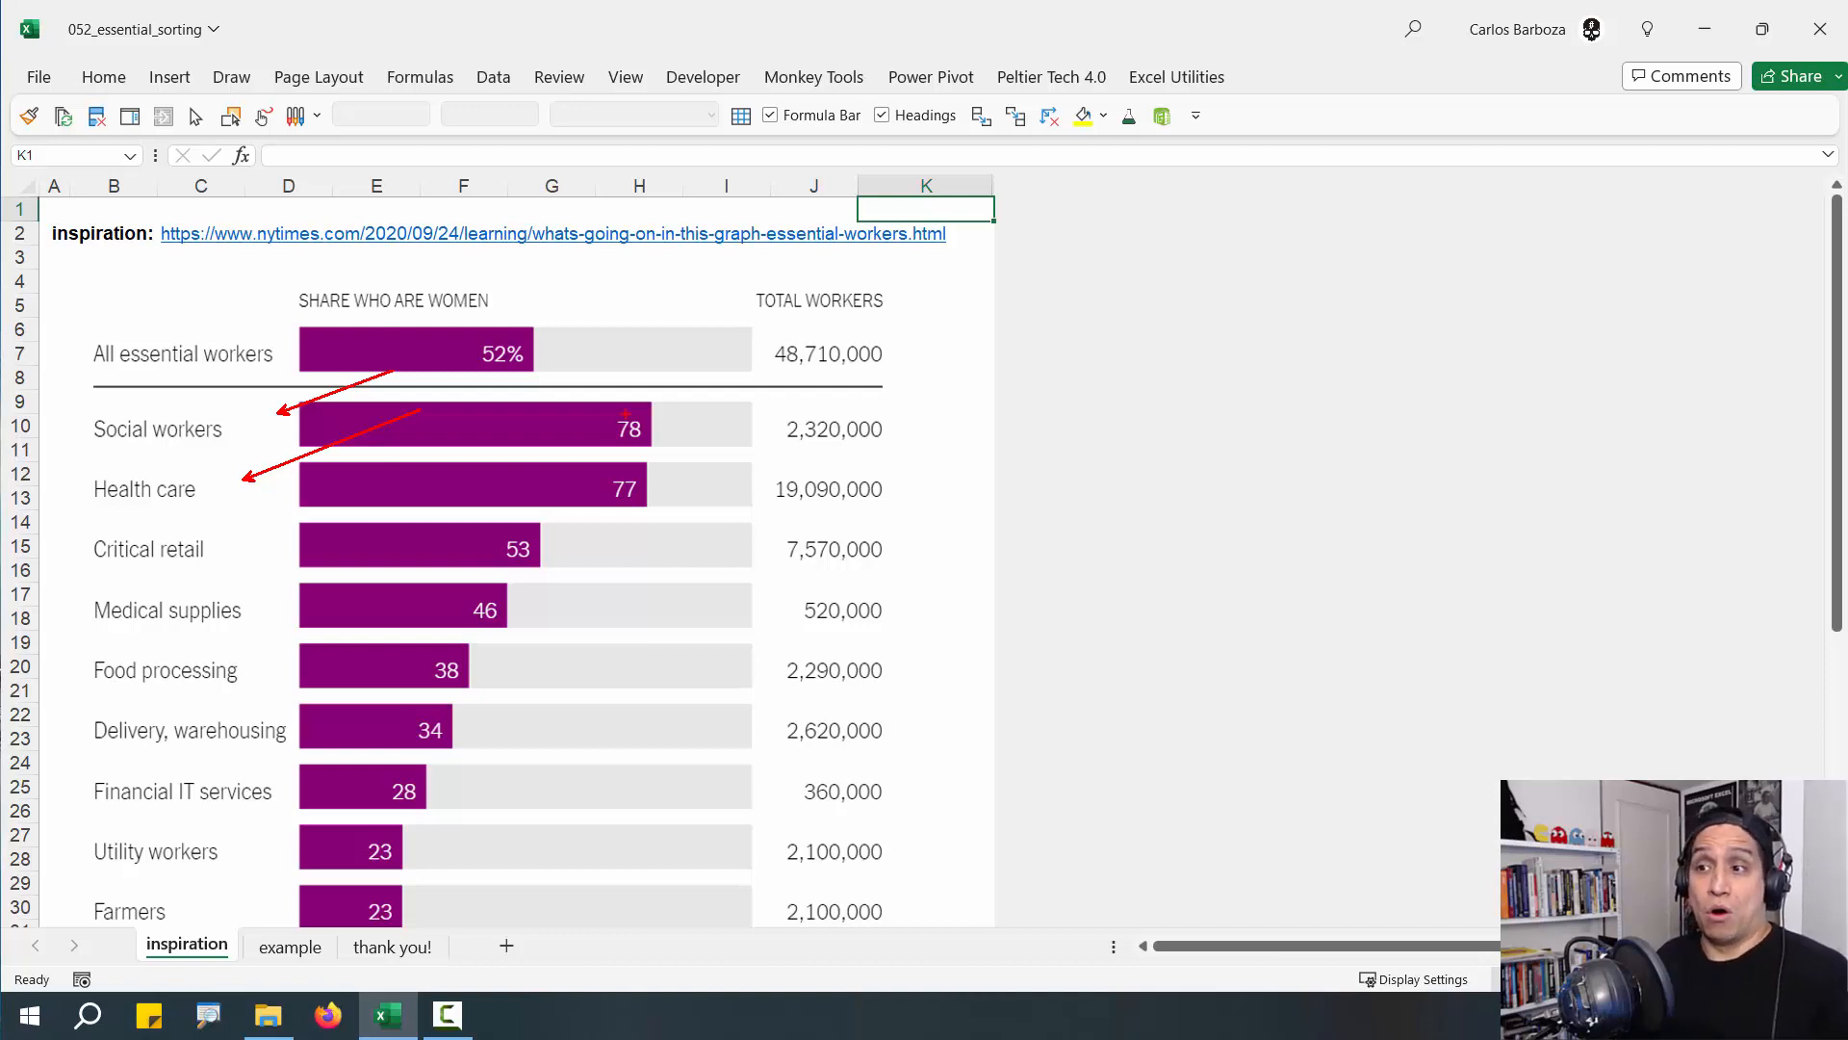
drag(249, 549, 393, 482)
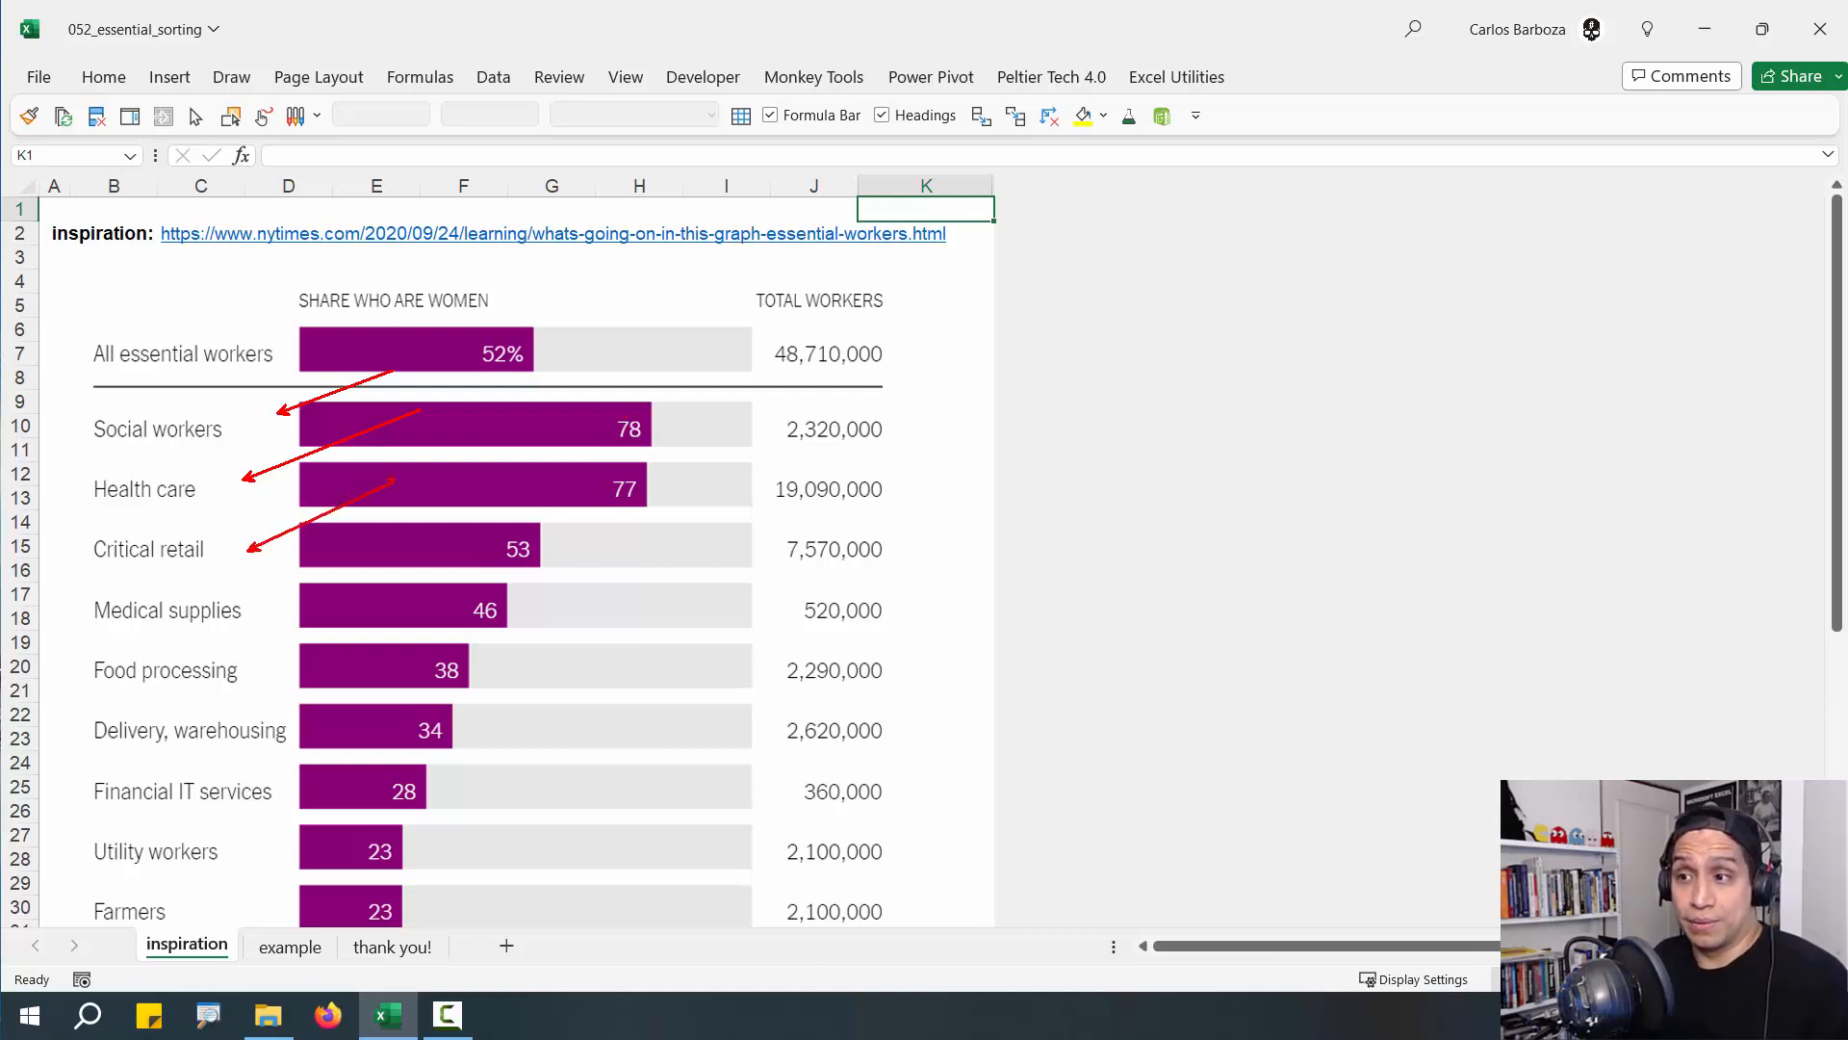
drag(270, 610, 385, 557)
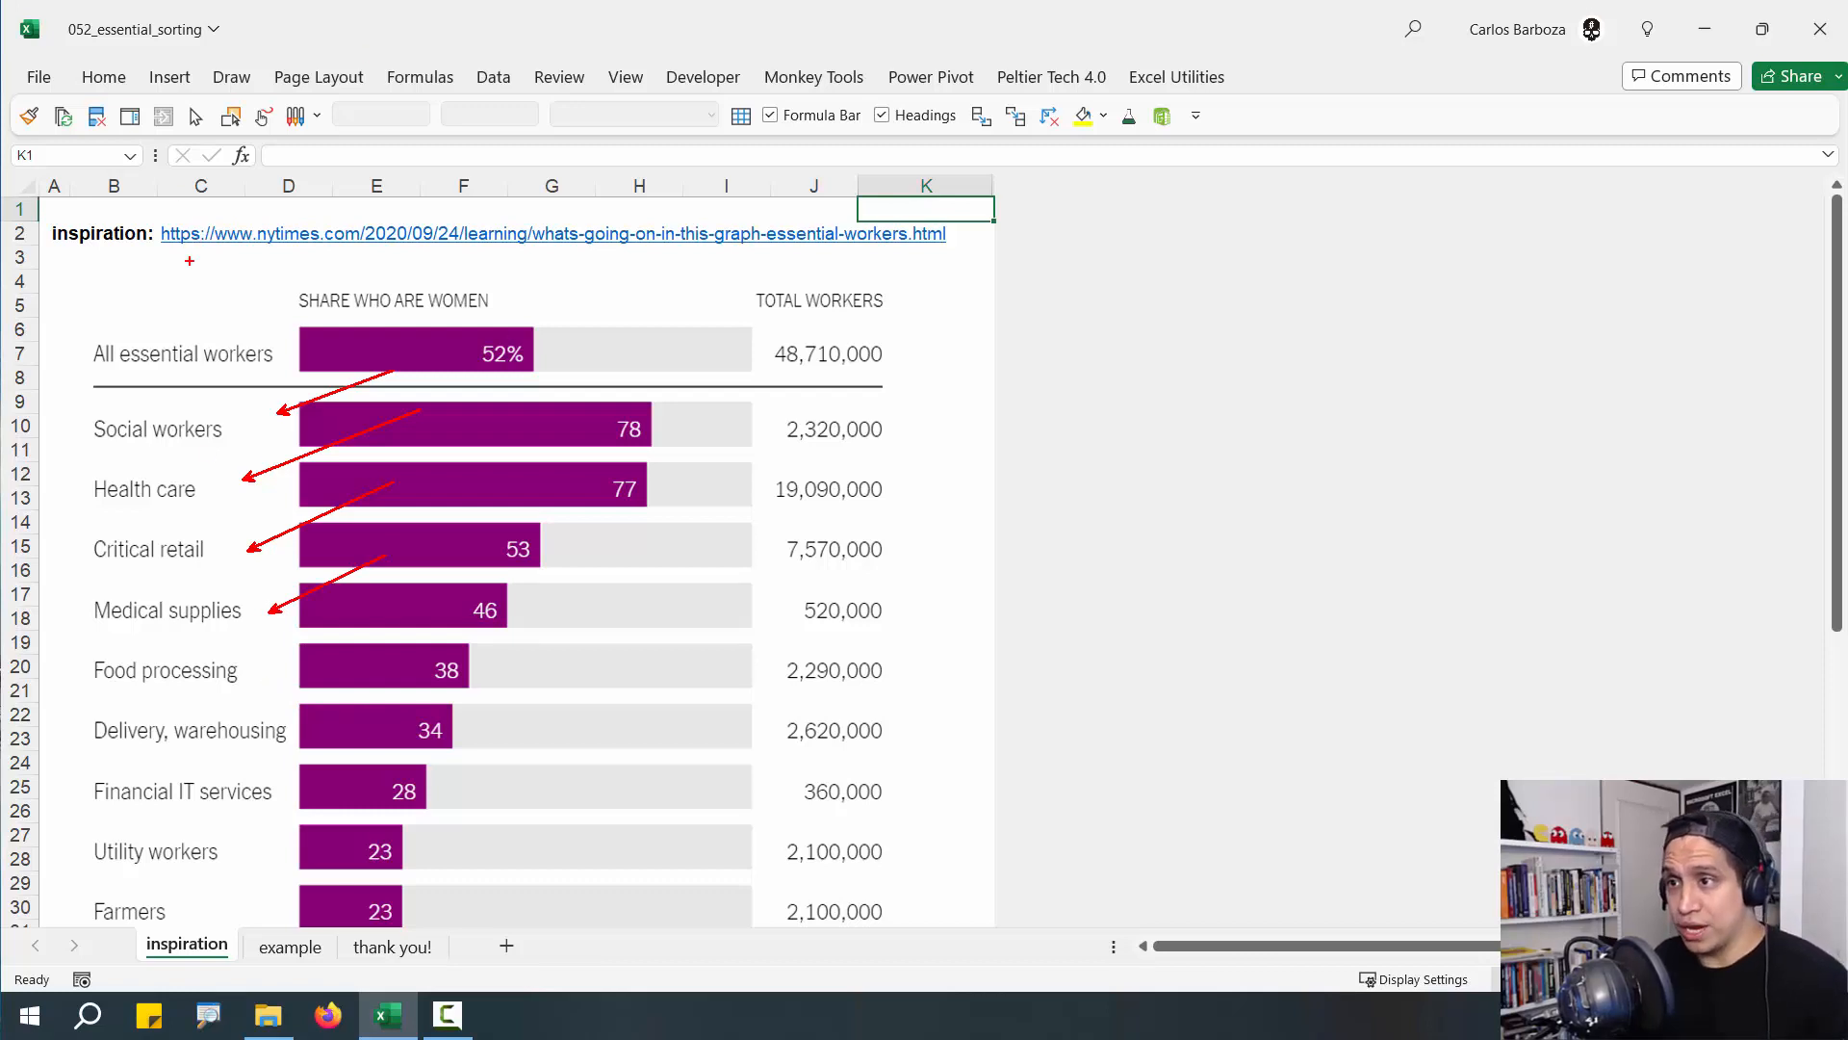
drag(183, 273, 86, 377)
key(Escape)
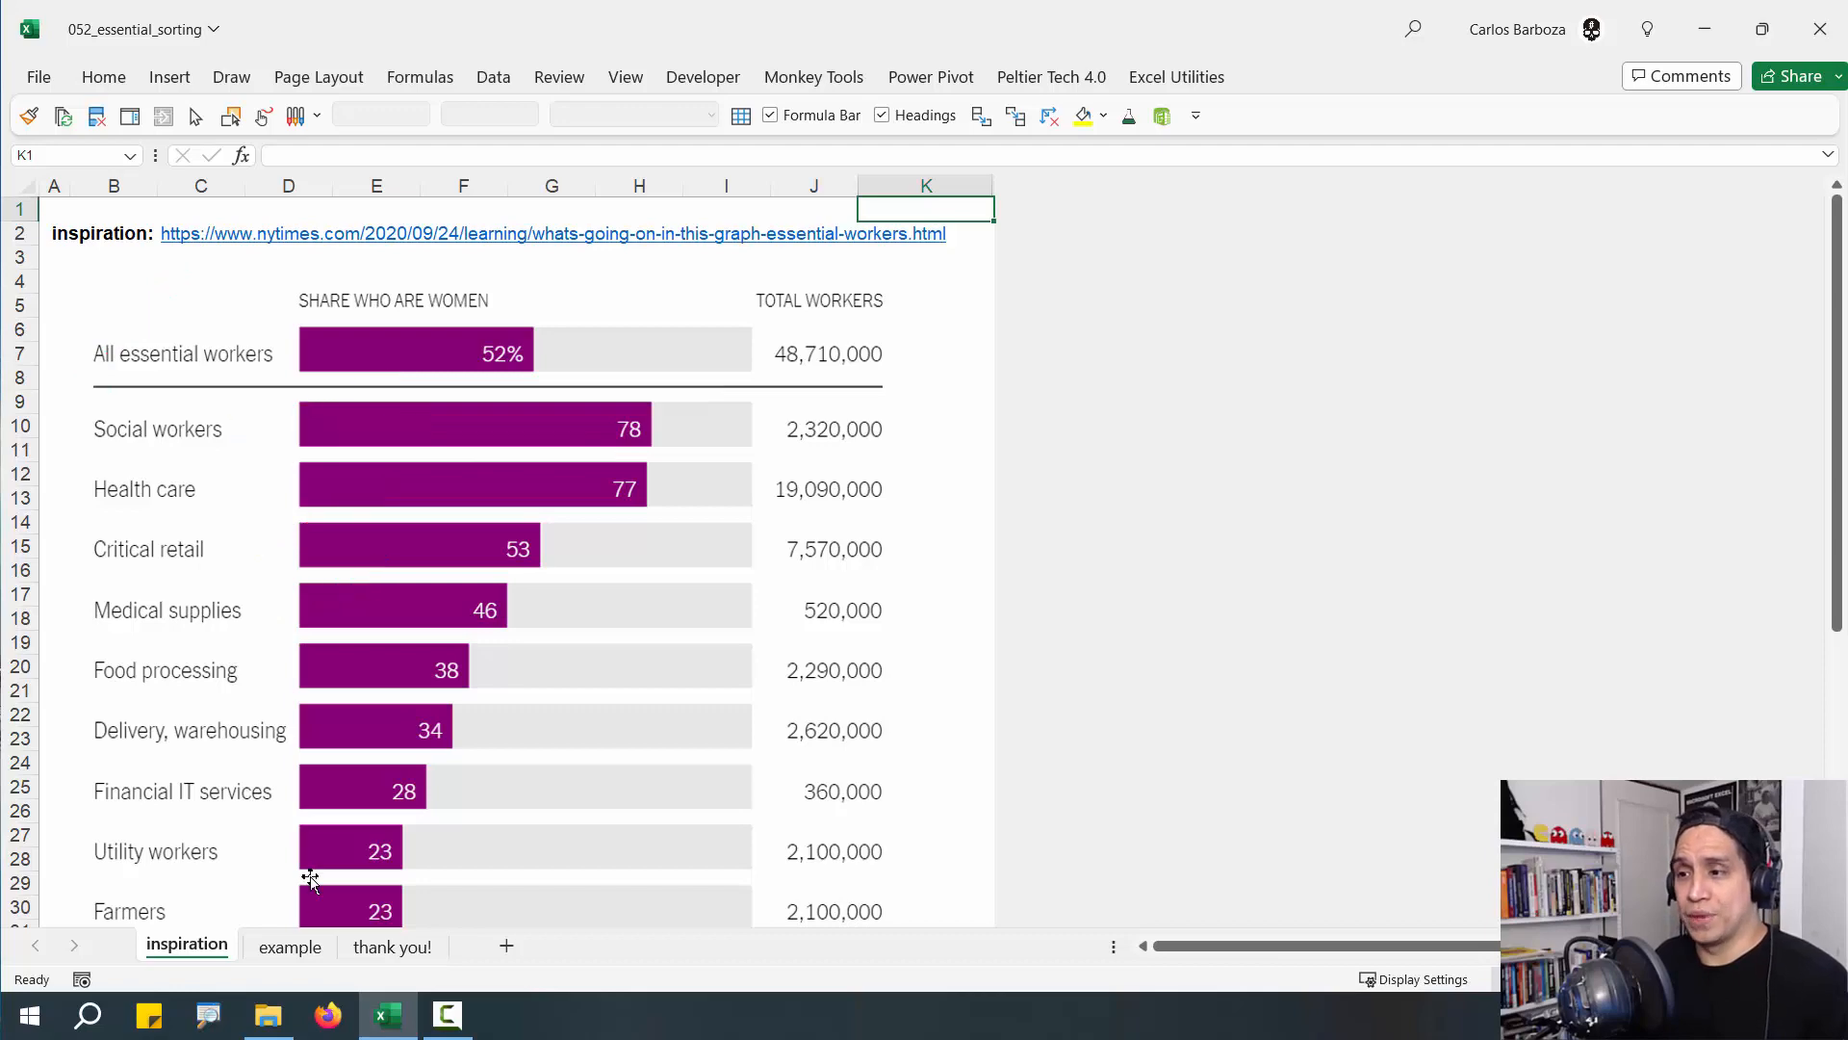
Compare the share% column of the example sheet's data table with the share and total-worker figures in the inspiration chart
click(289, 947)
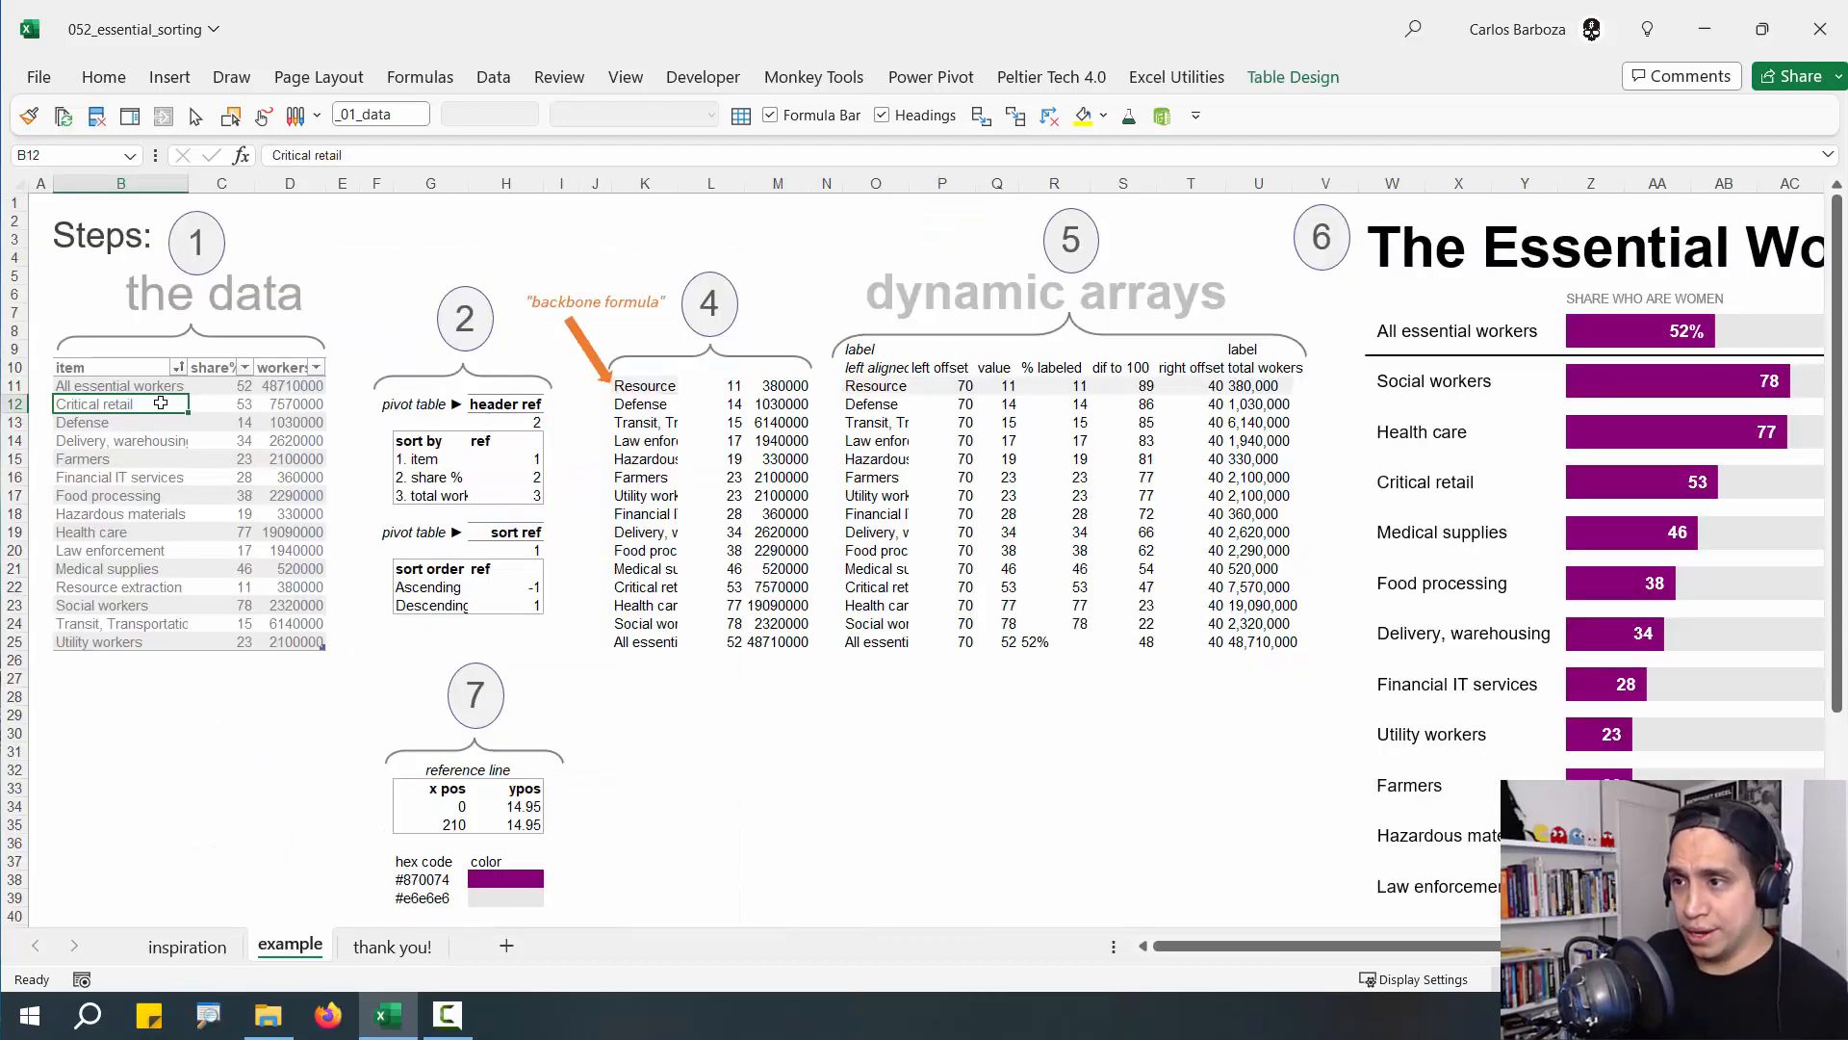
click(219, 385)
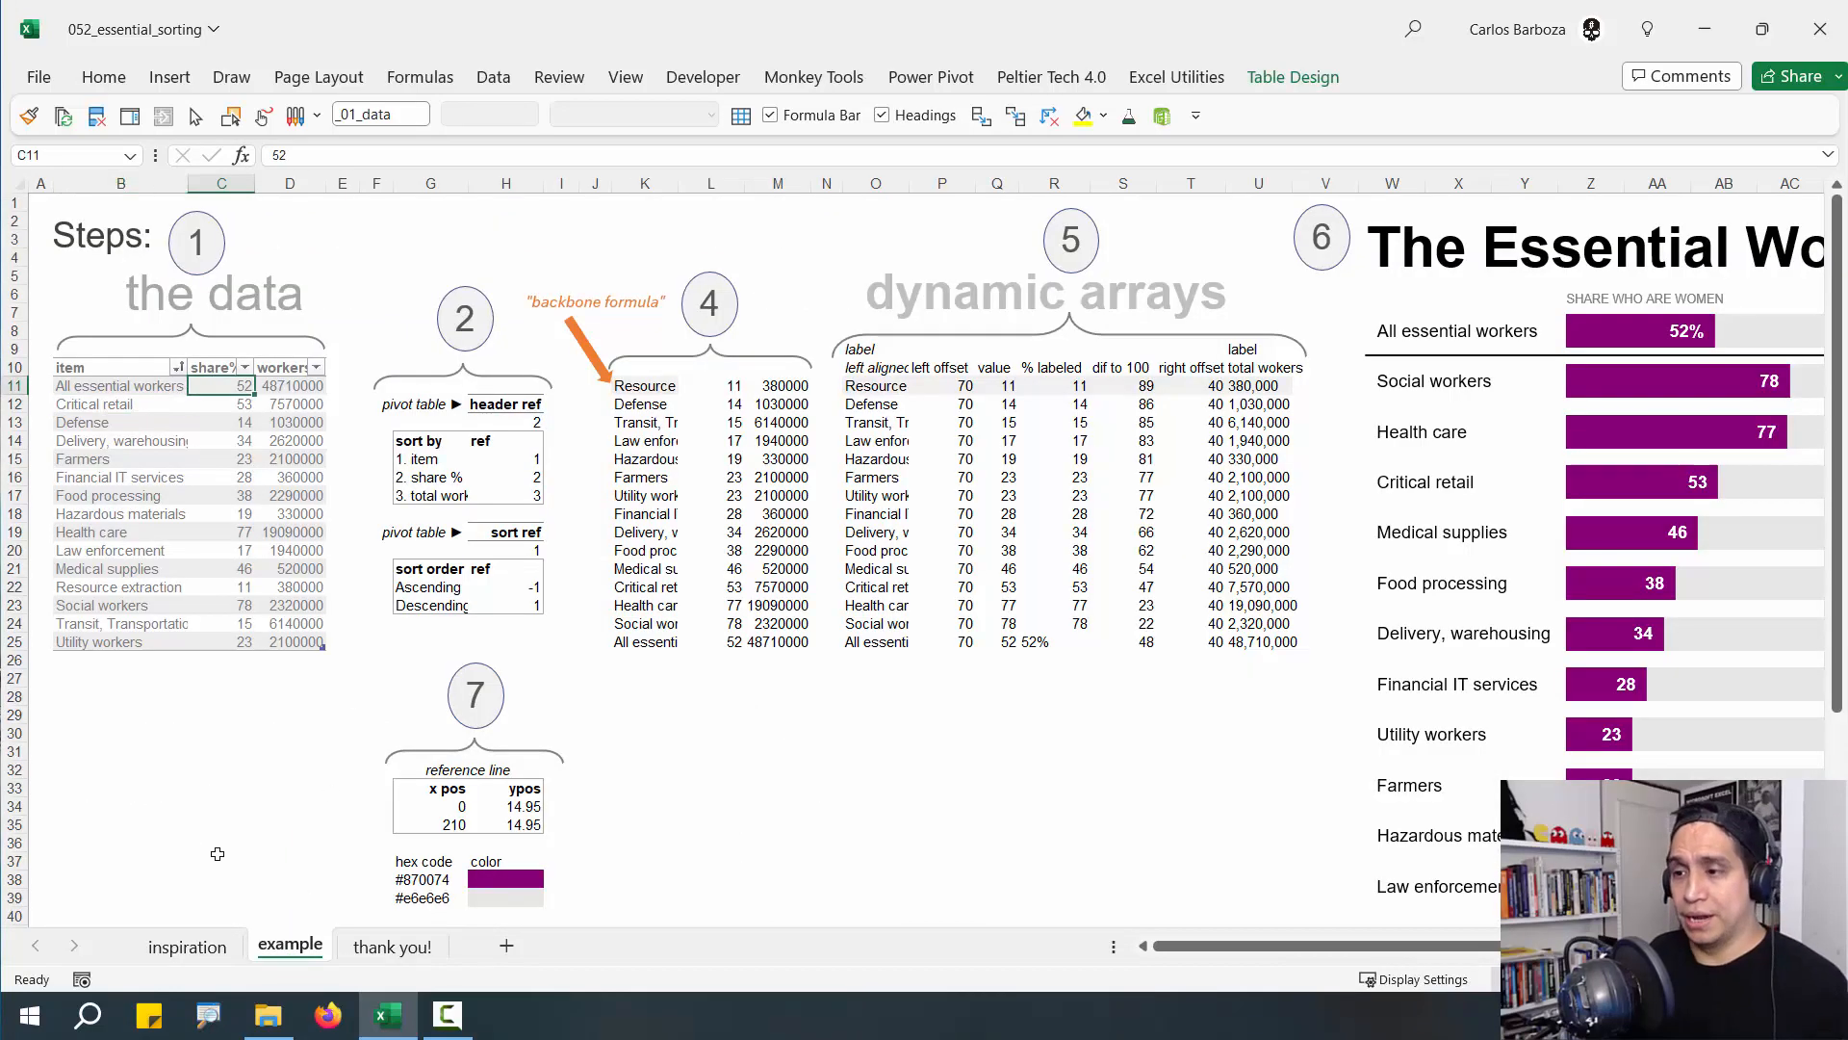
click(194, 944)
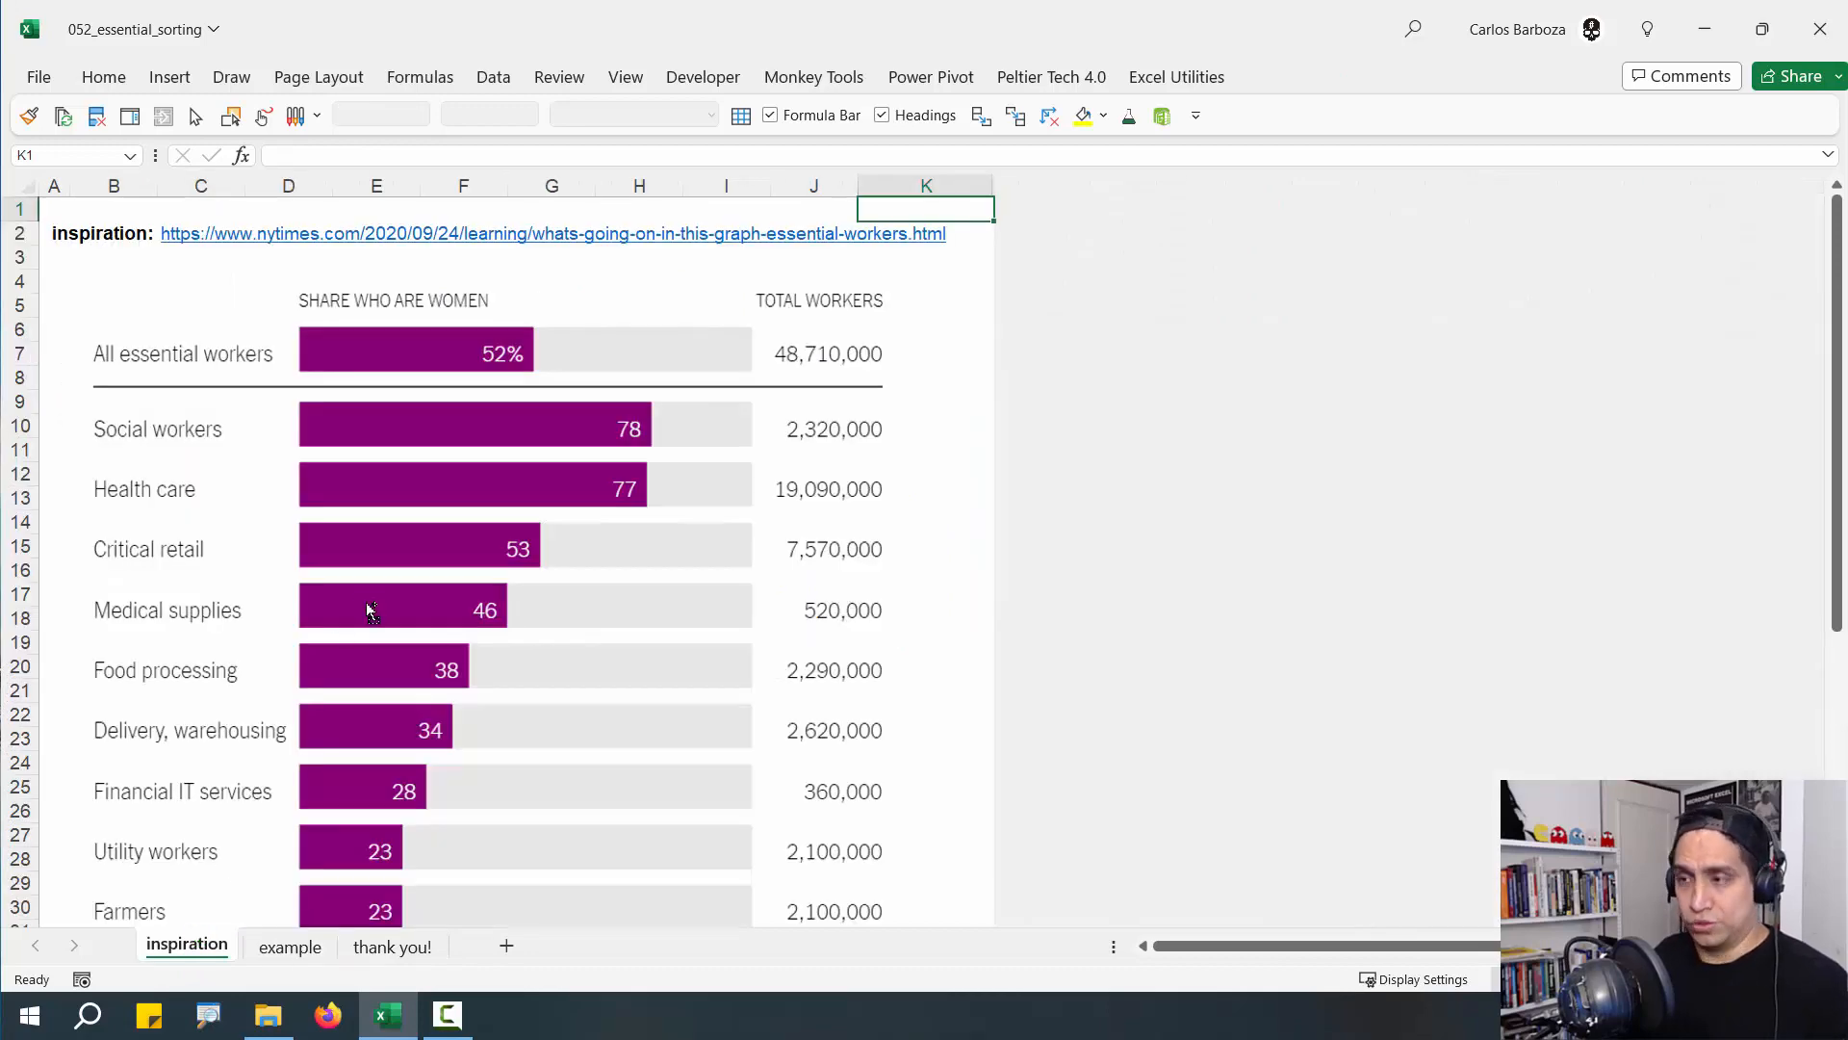
drag(537, 349, 770, 258)
drag(778, 354, 706, 316)
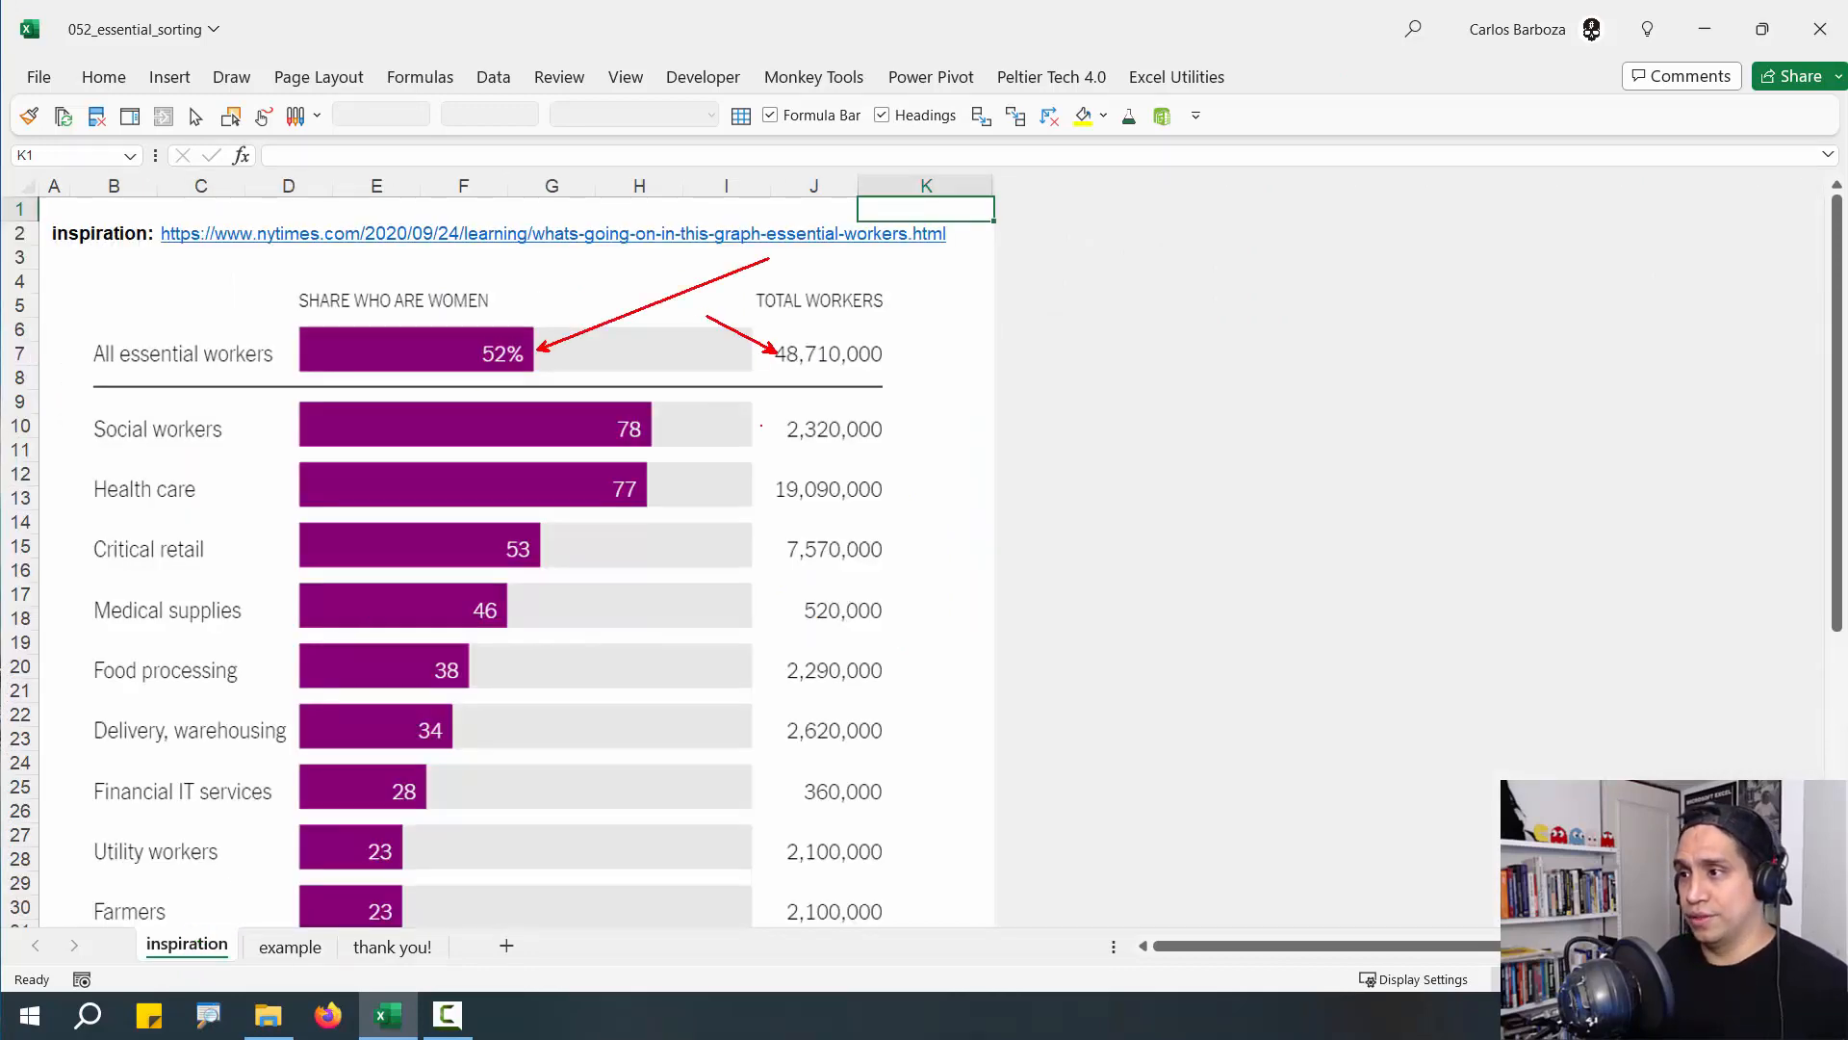
drag(773, 439, 647, 366)
drag(661, 432, 737, 375)
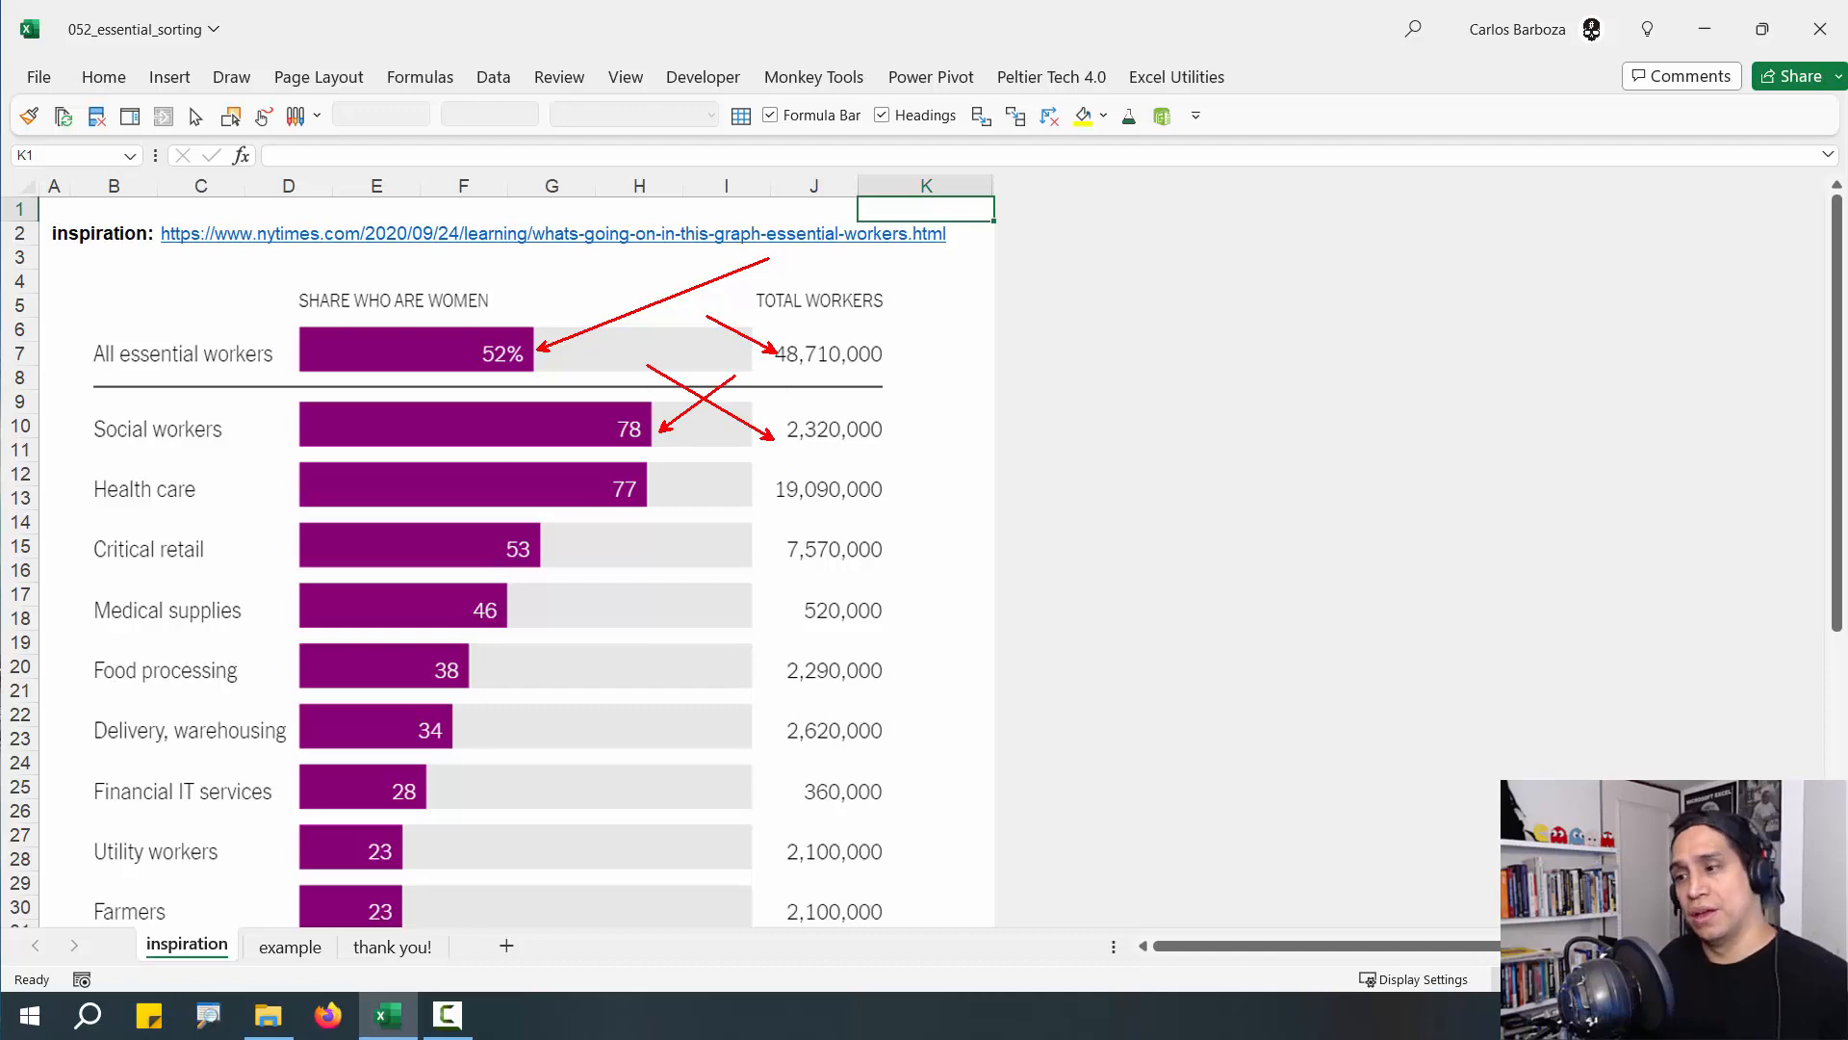
Return to the example sheet and review the item, share% and workers columns of the source data table
click(289, 946)
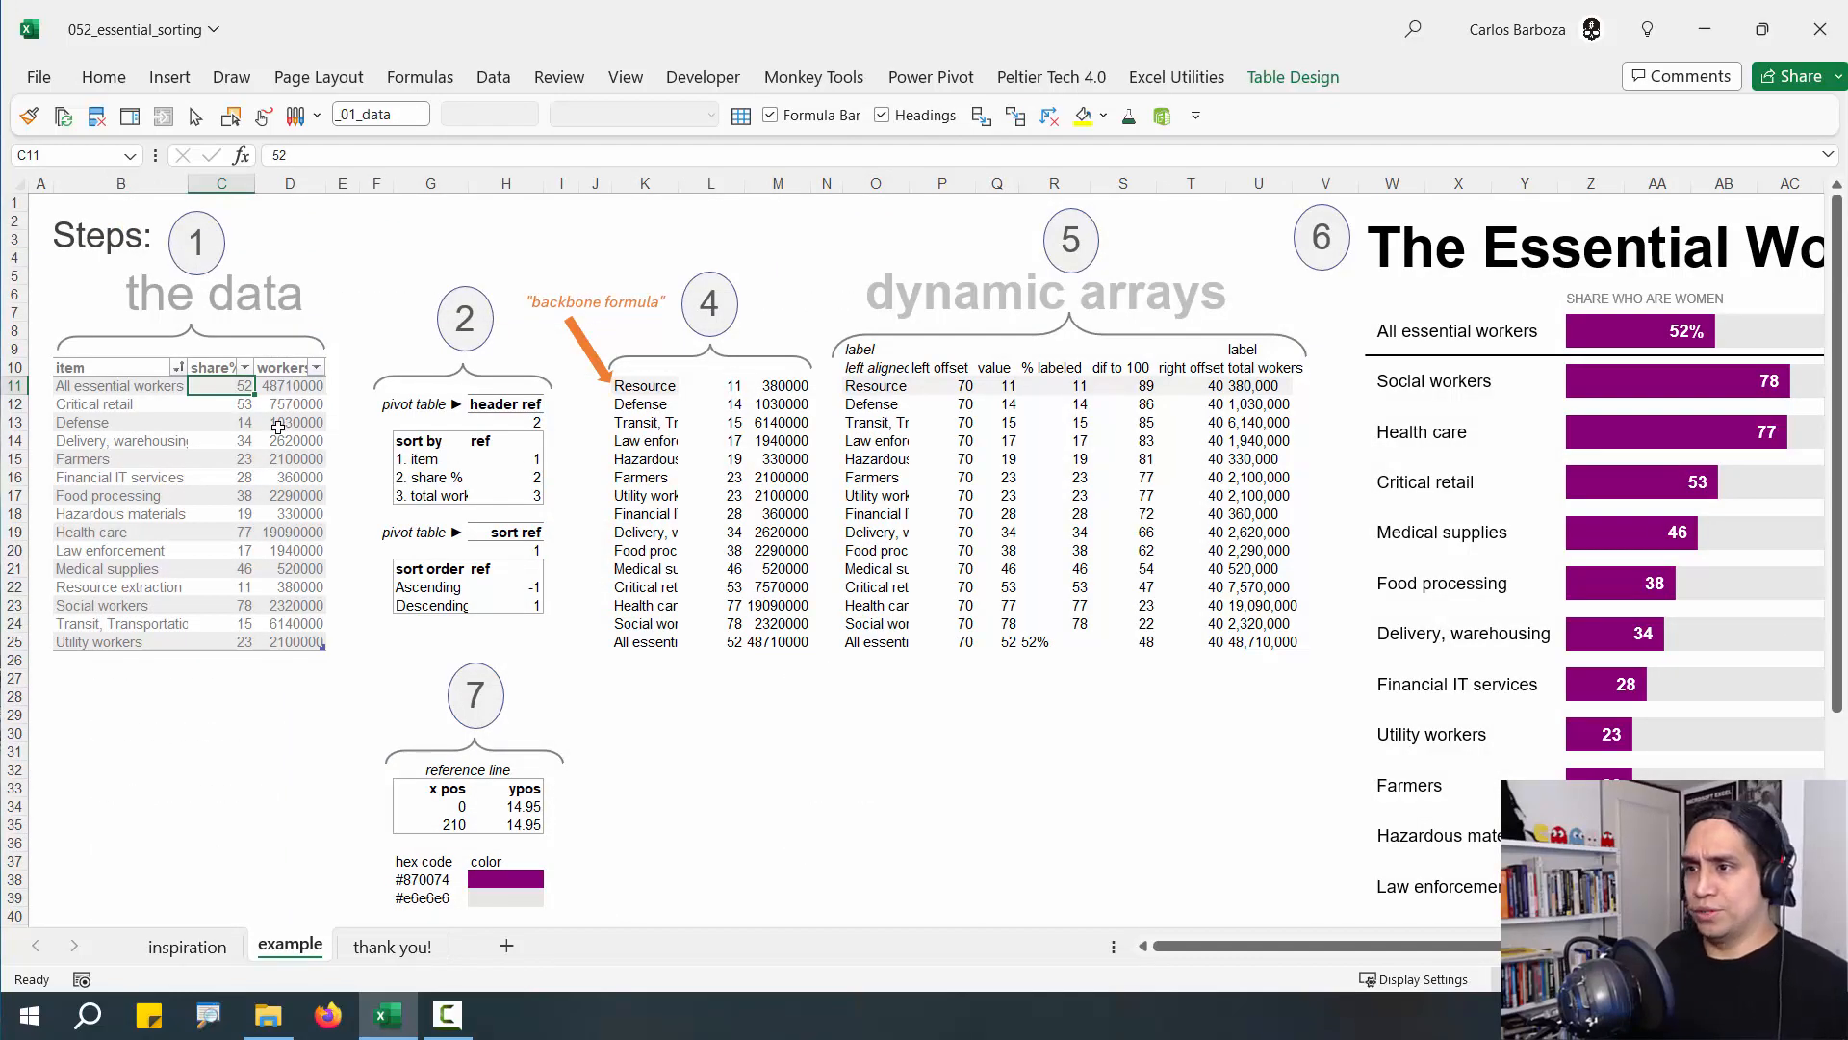
scroll(278, 427, up, 1)
scroll(173, 378, up, 1)
scroll(198, 385, up, 1)
key(Left)
key(Left)
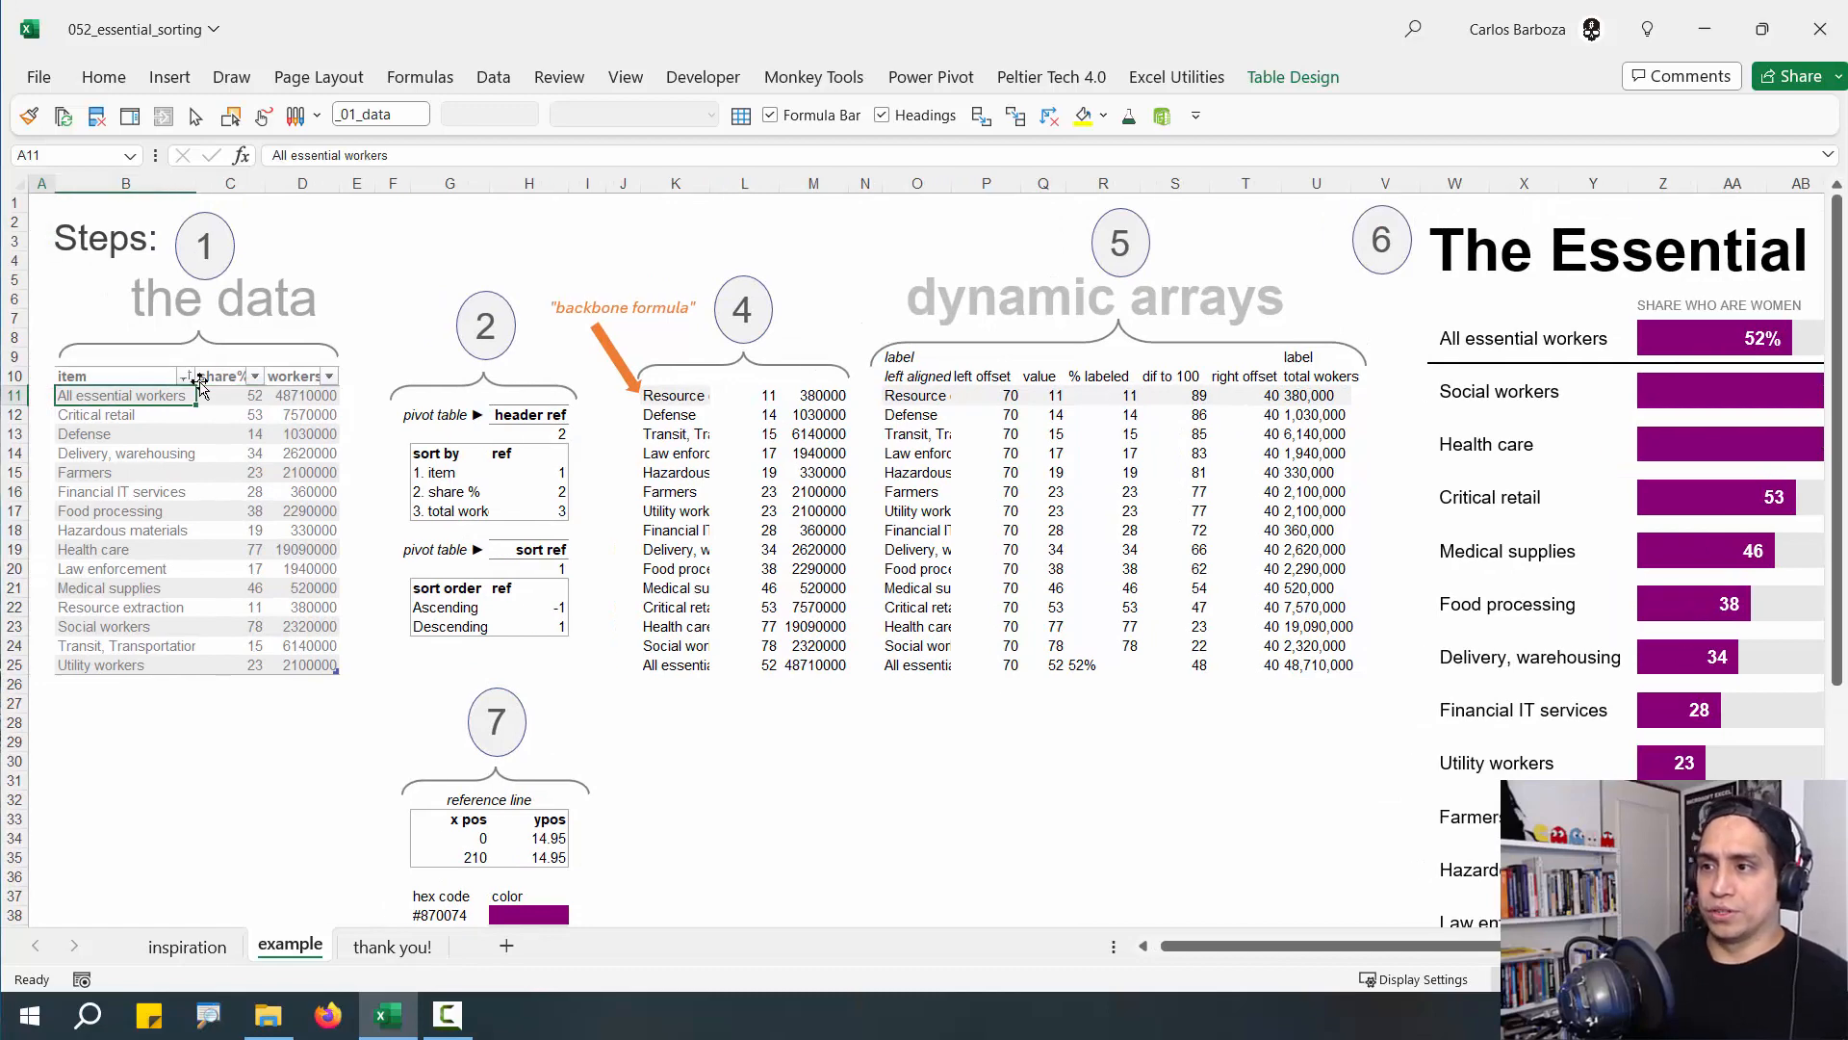
key(Right)
key(Right)
key(Right)
key(Right)
key(Right)
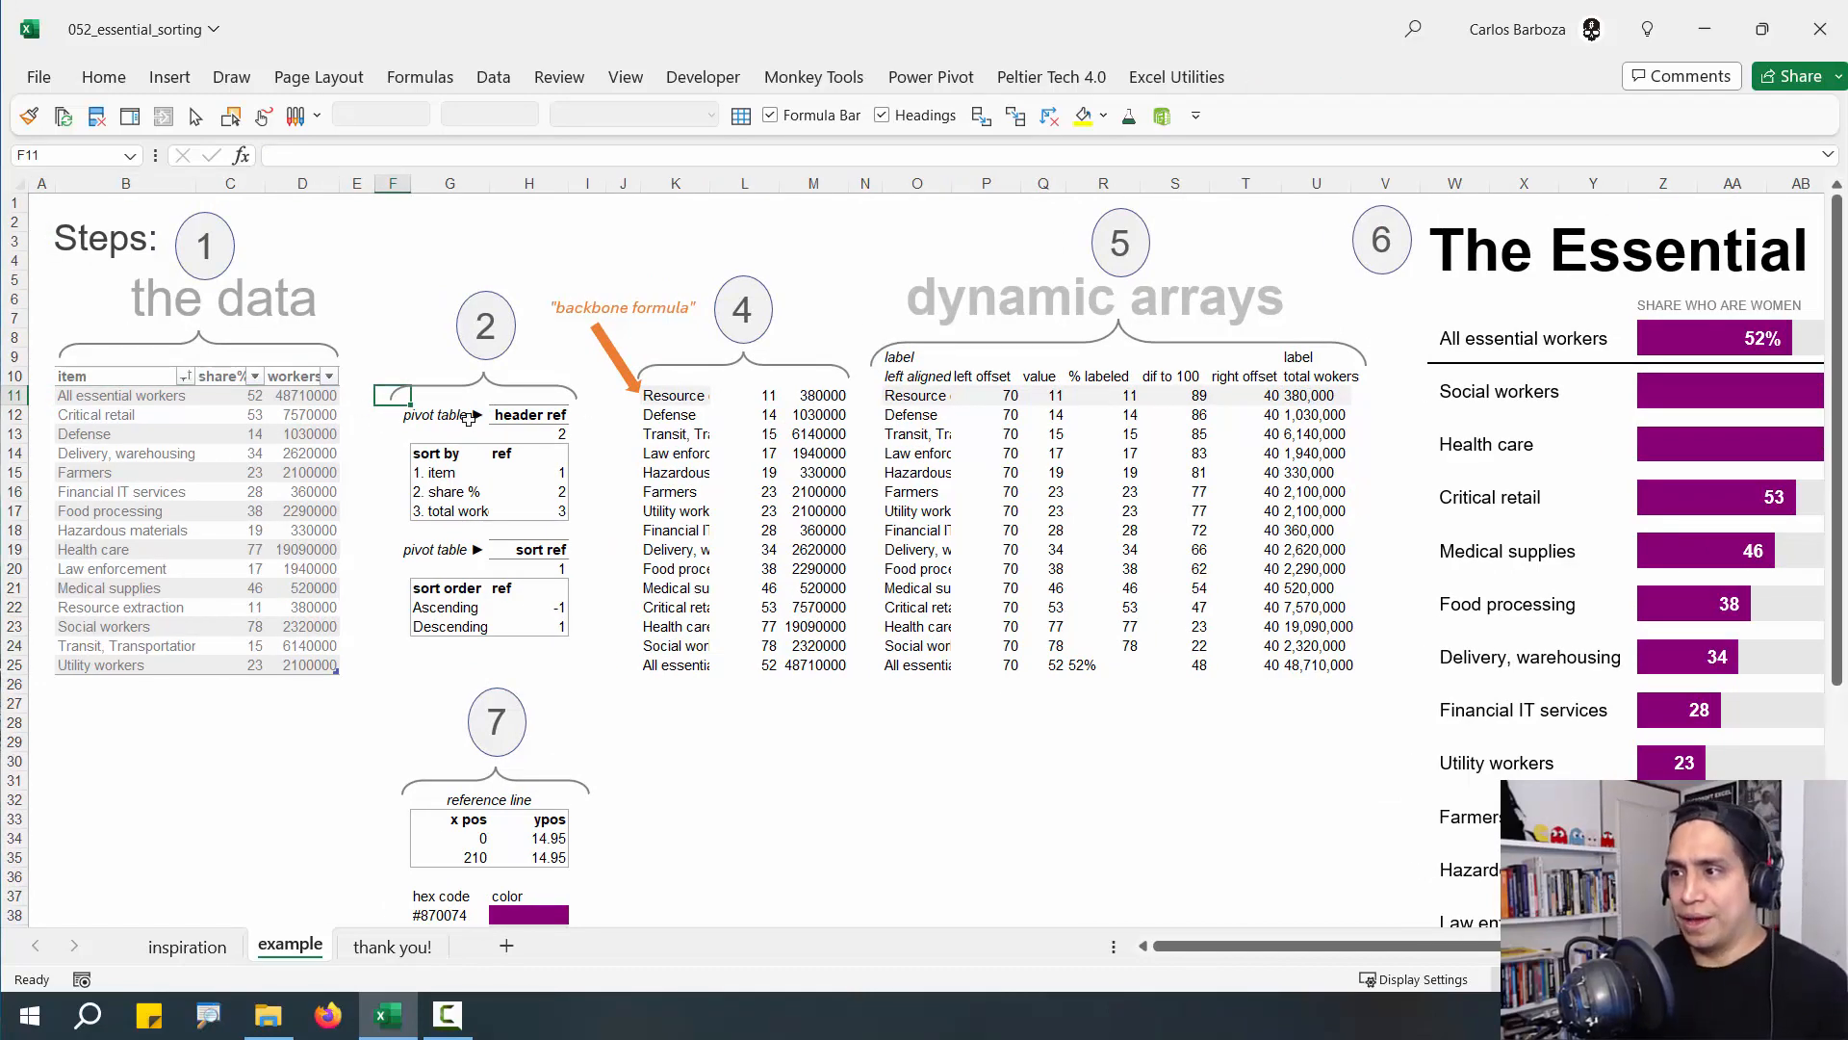
Inspect the header ref pivot table's value and the ref number of the item option in the sort by table
click(555, 438)
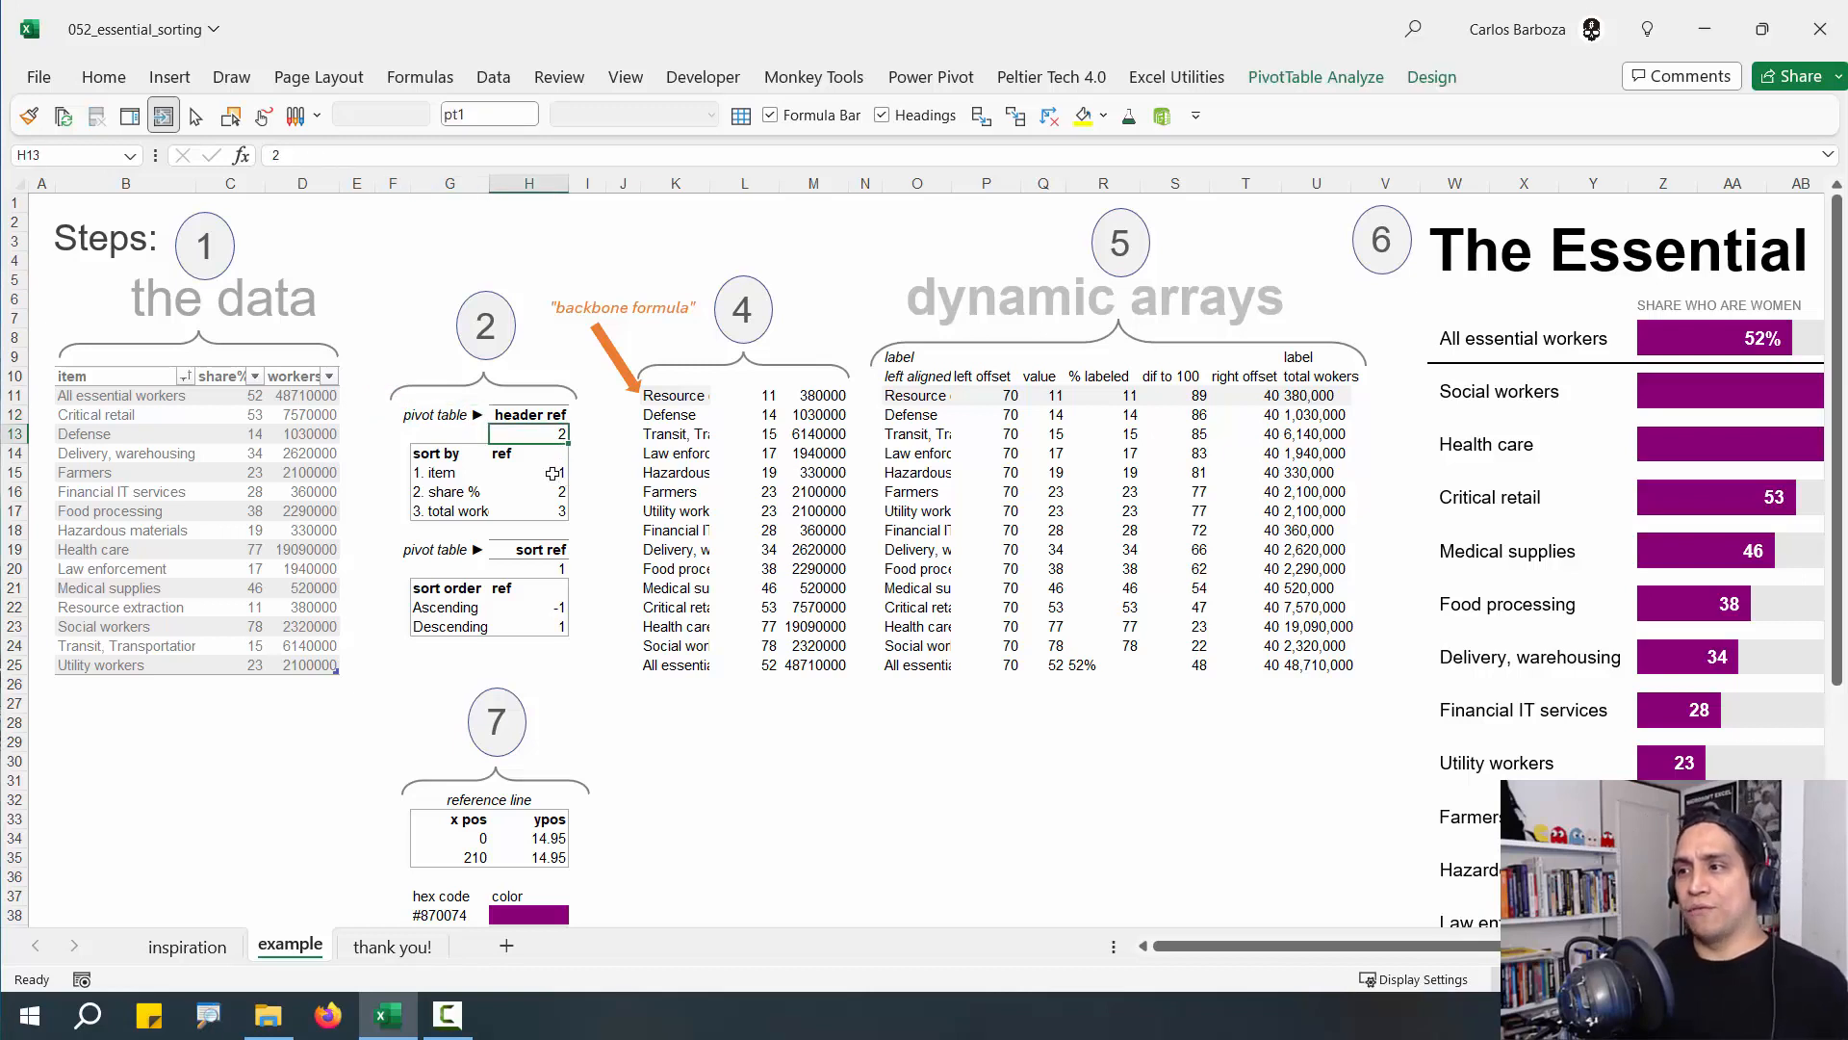
click(553, 472)
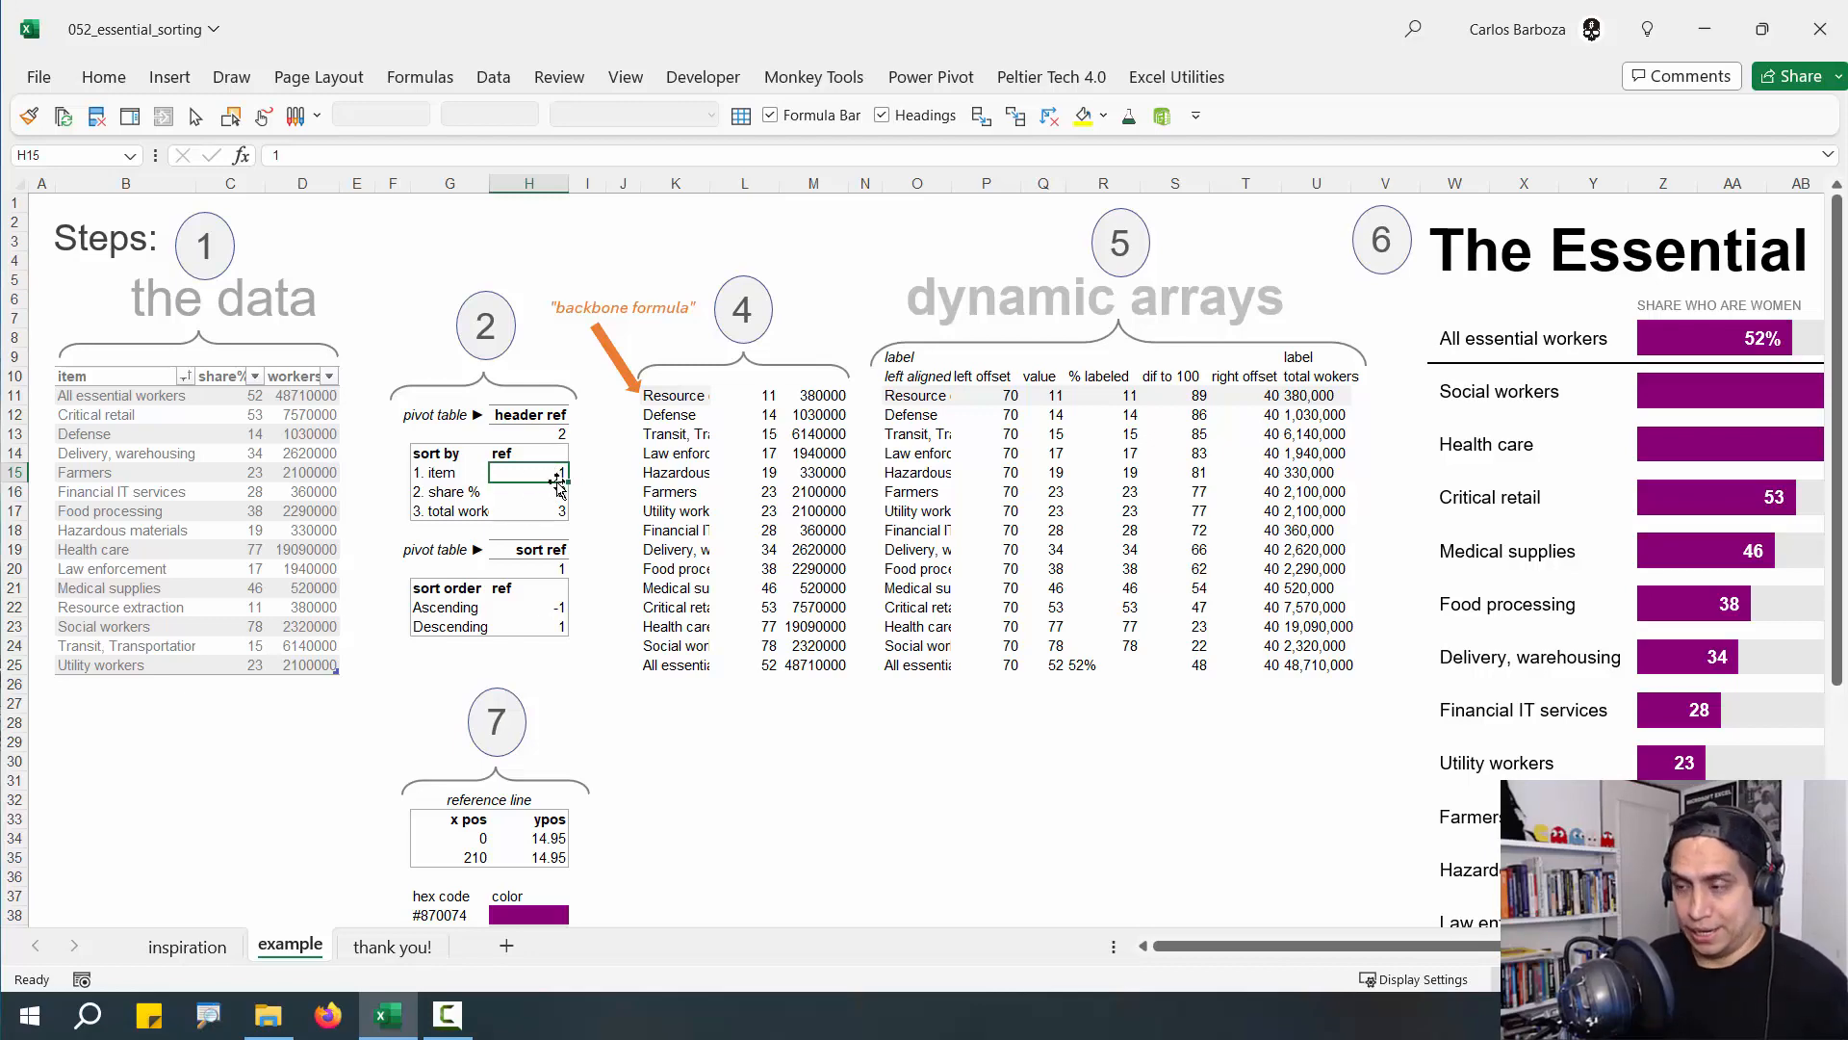
scroll(559, 481, up, 1)
scroll(294, 404, up, 1)
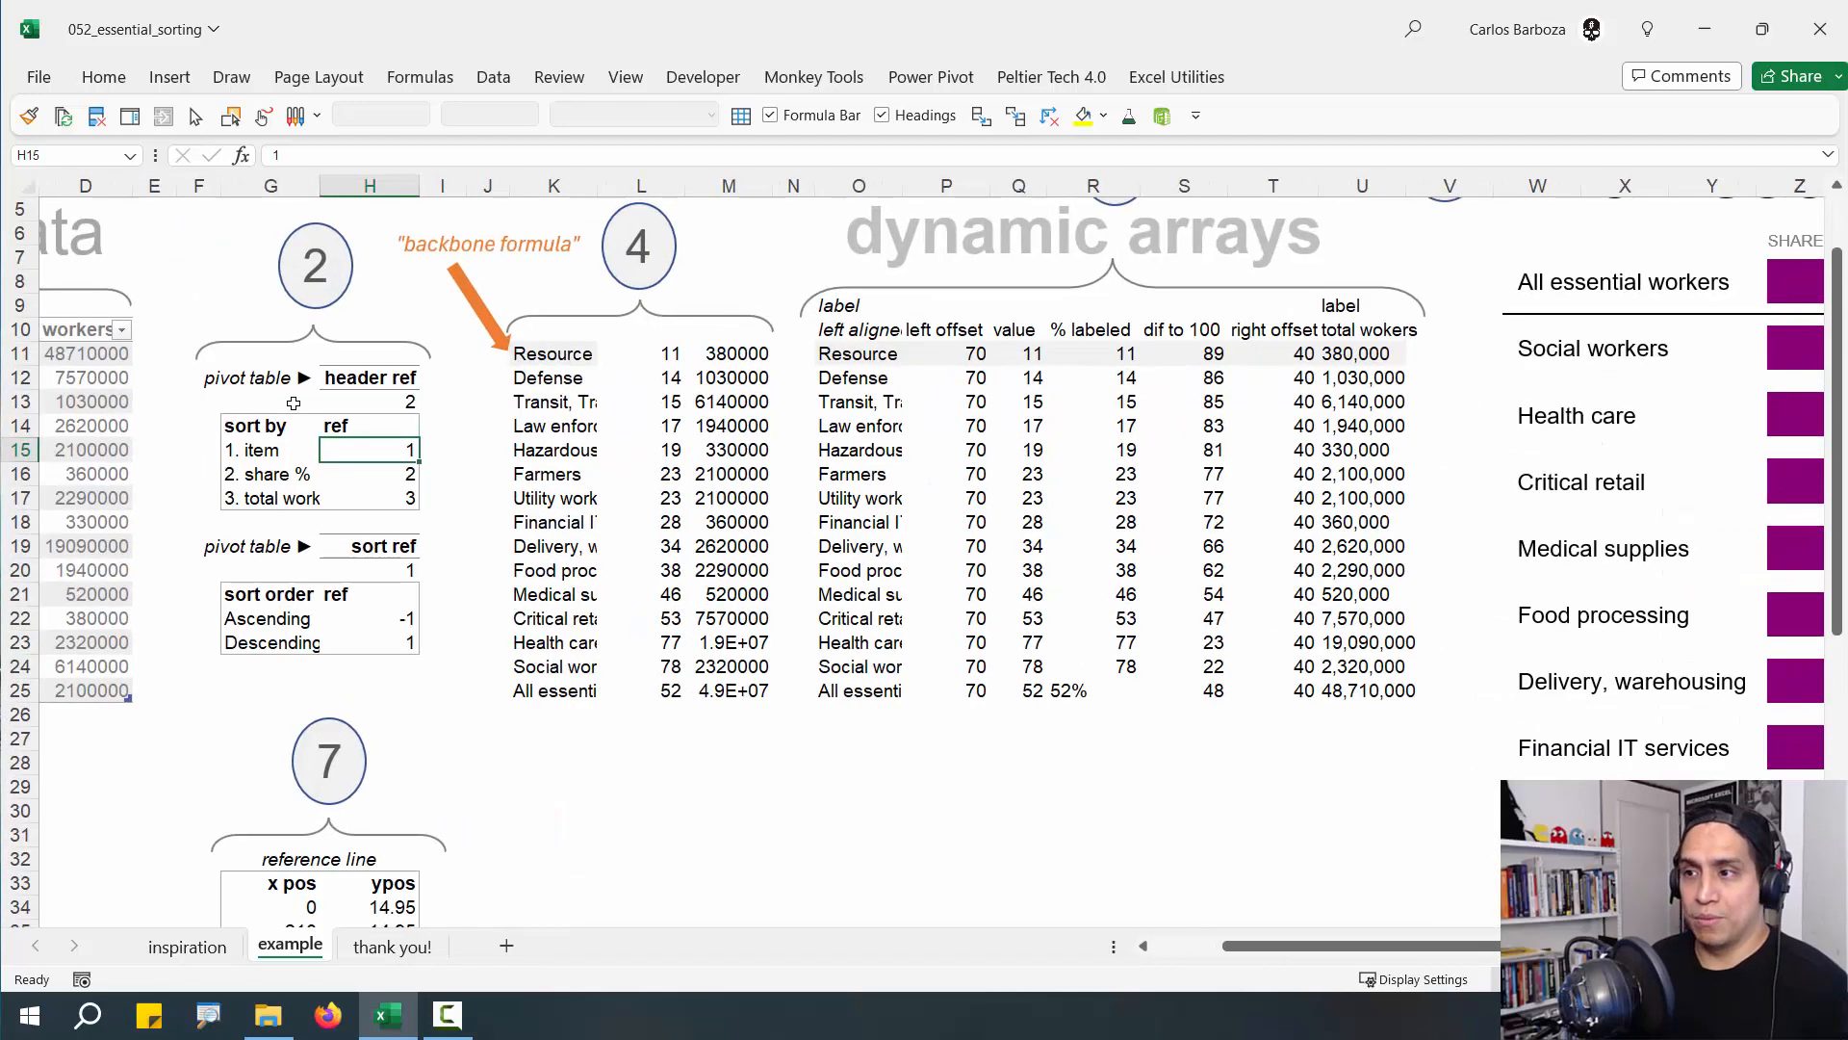
key(ctrl+Home)
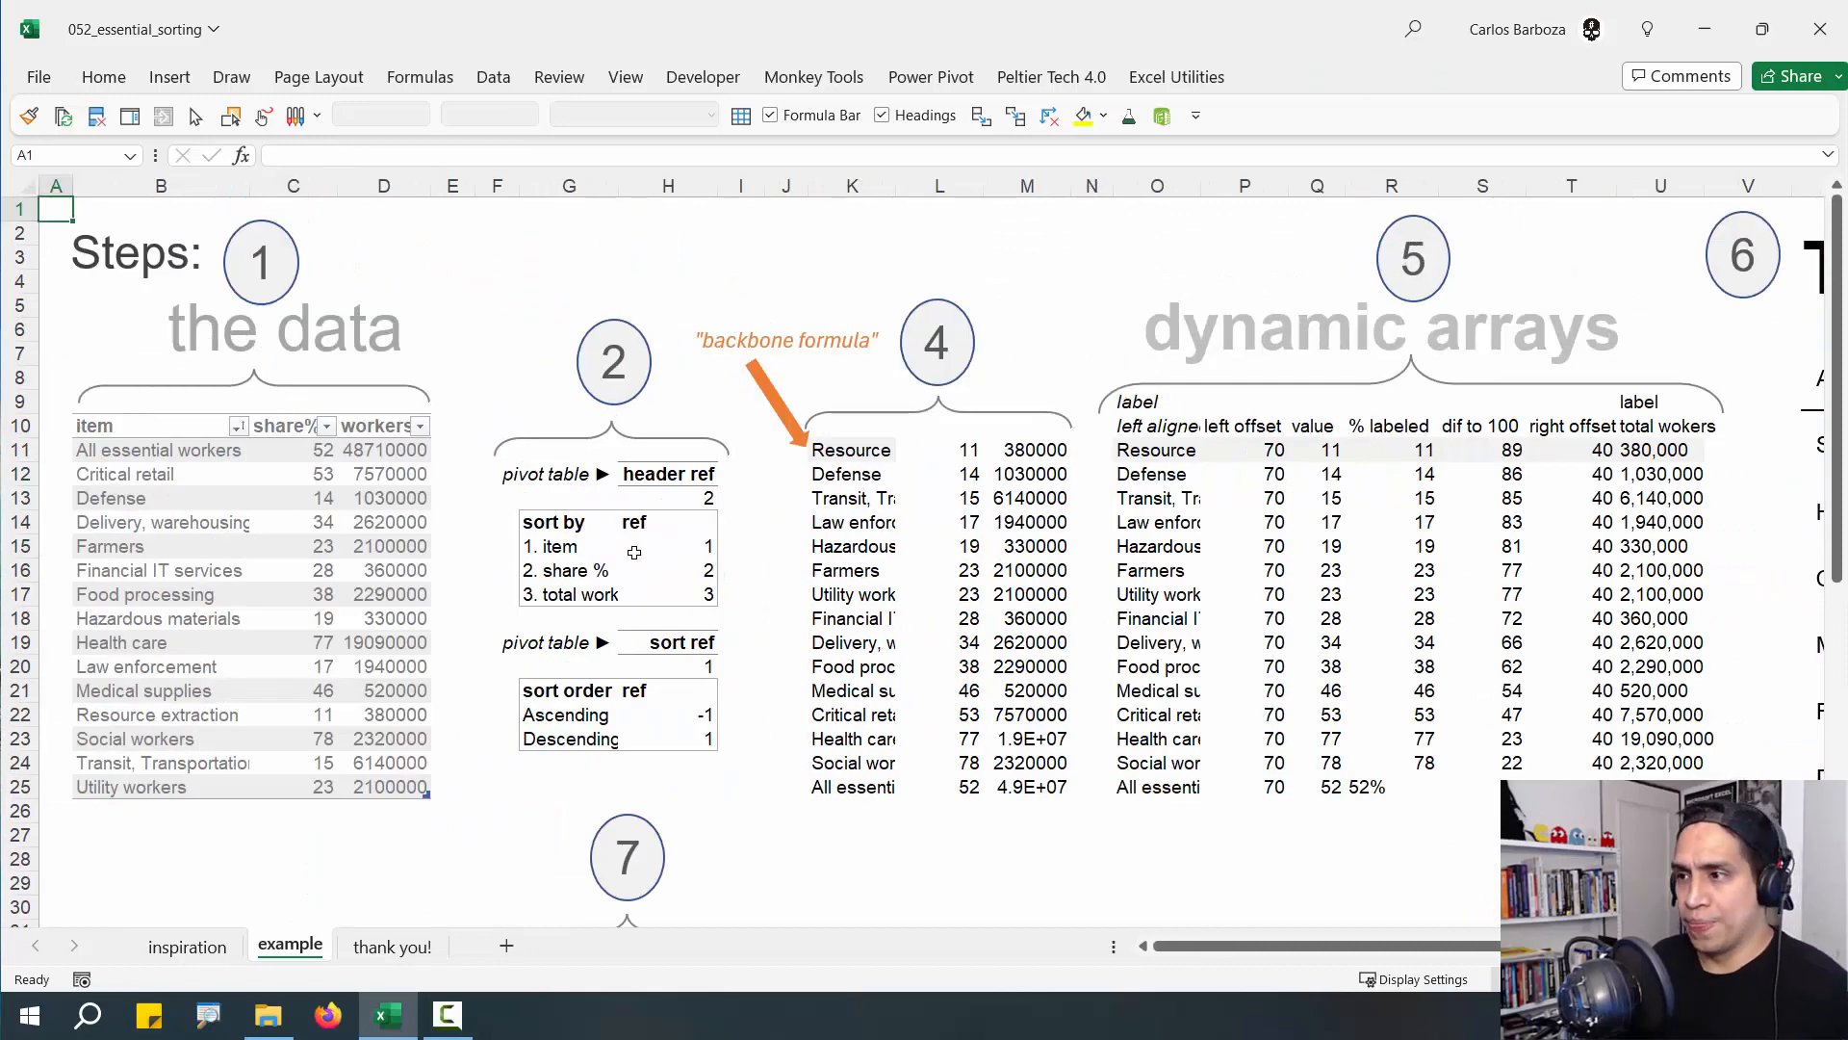
Match the sort by options with their item, share% and workers columns in the source data table
click(635, 553)
drag(576, 524, 590, 592)
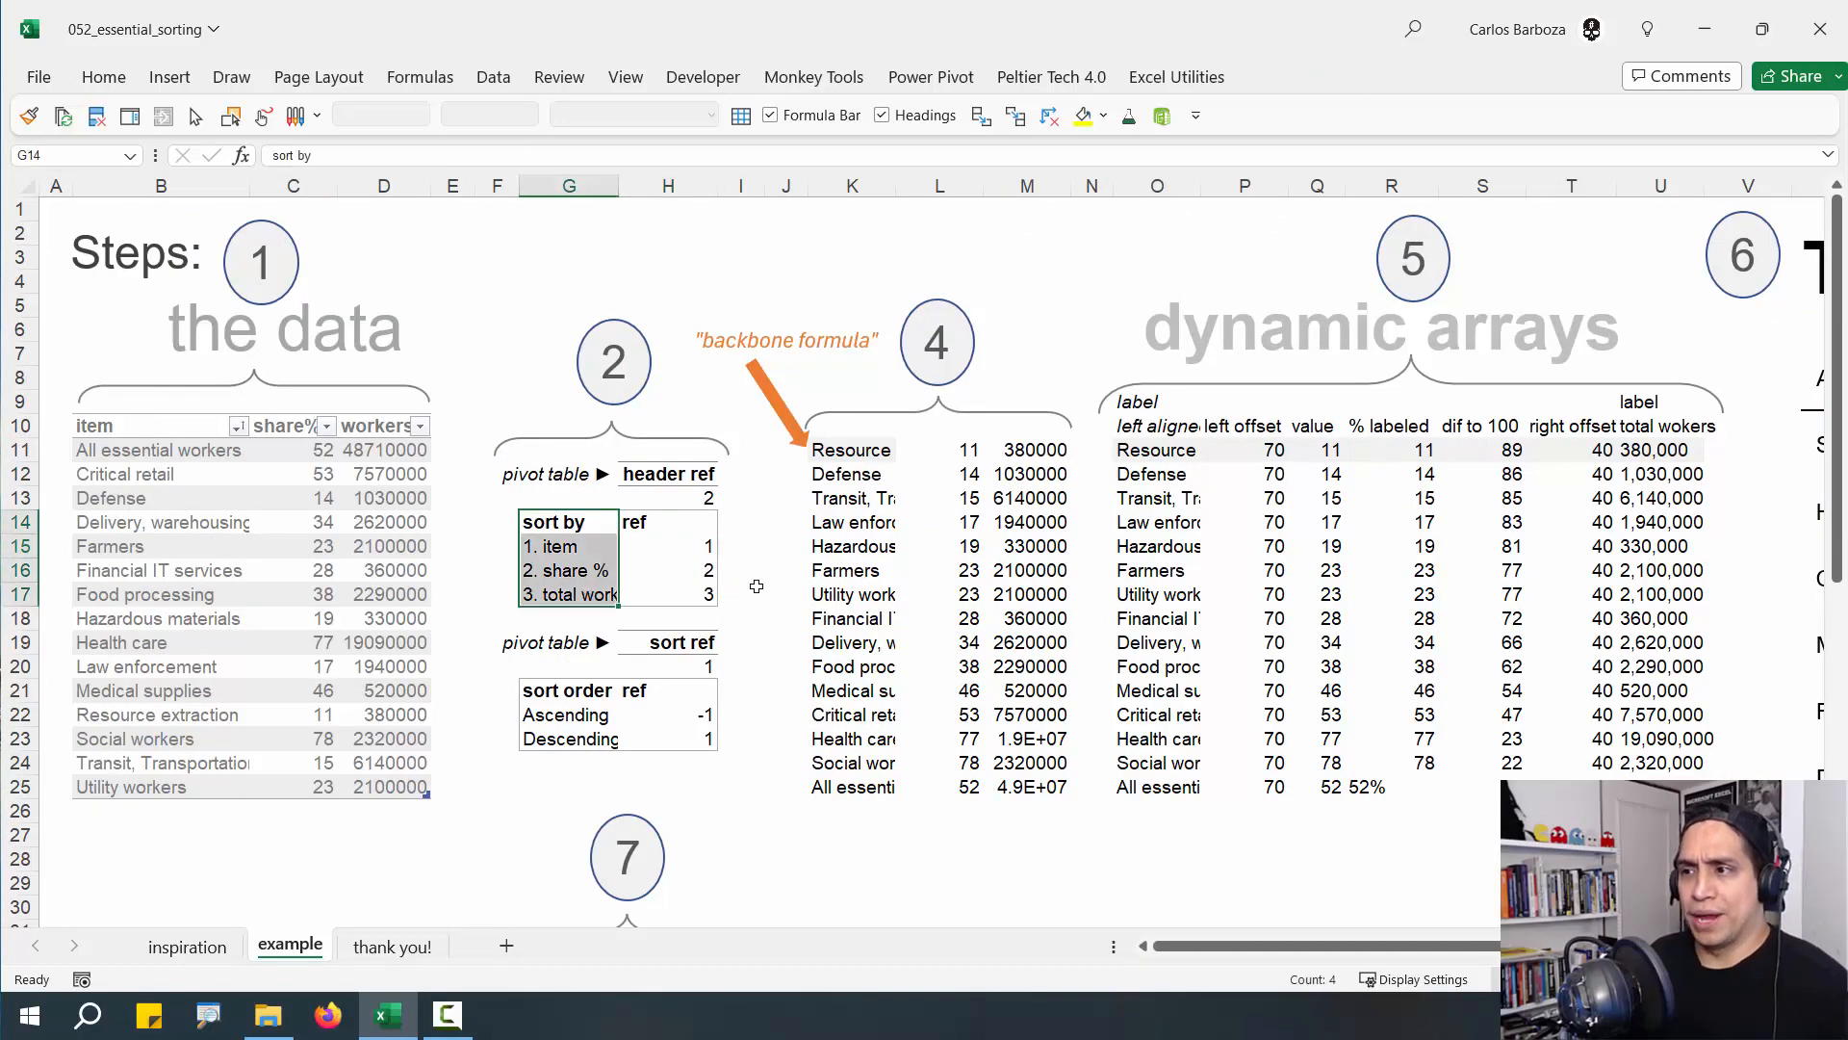
click(557, 550)
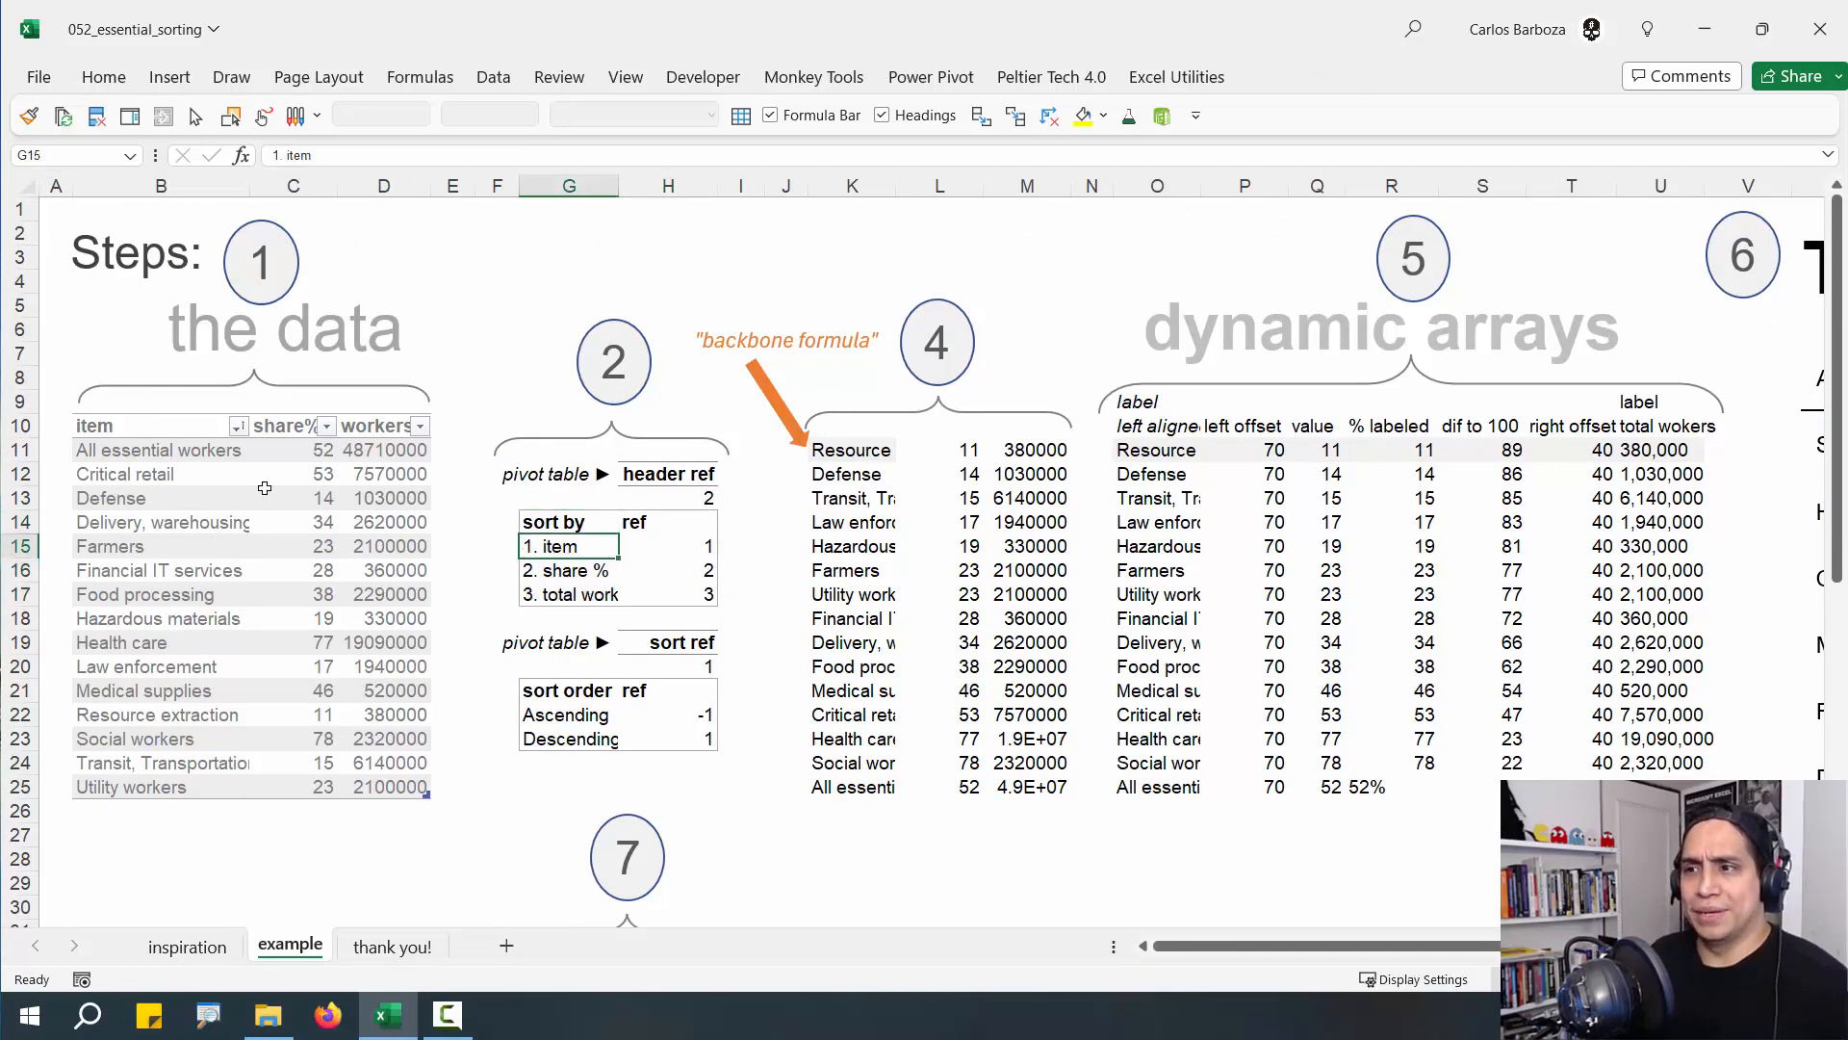
click(128, 430)
click(571, 568)
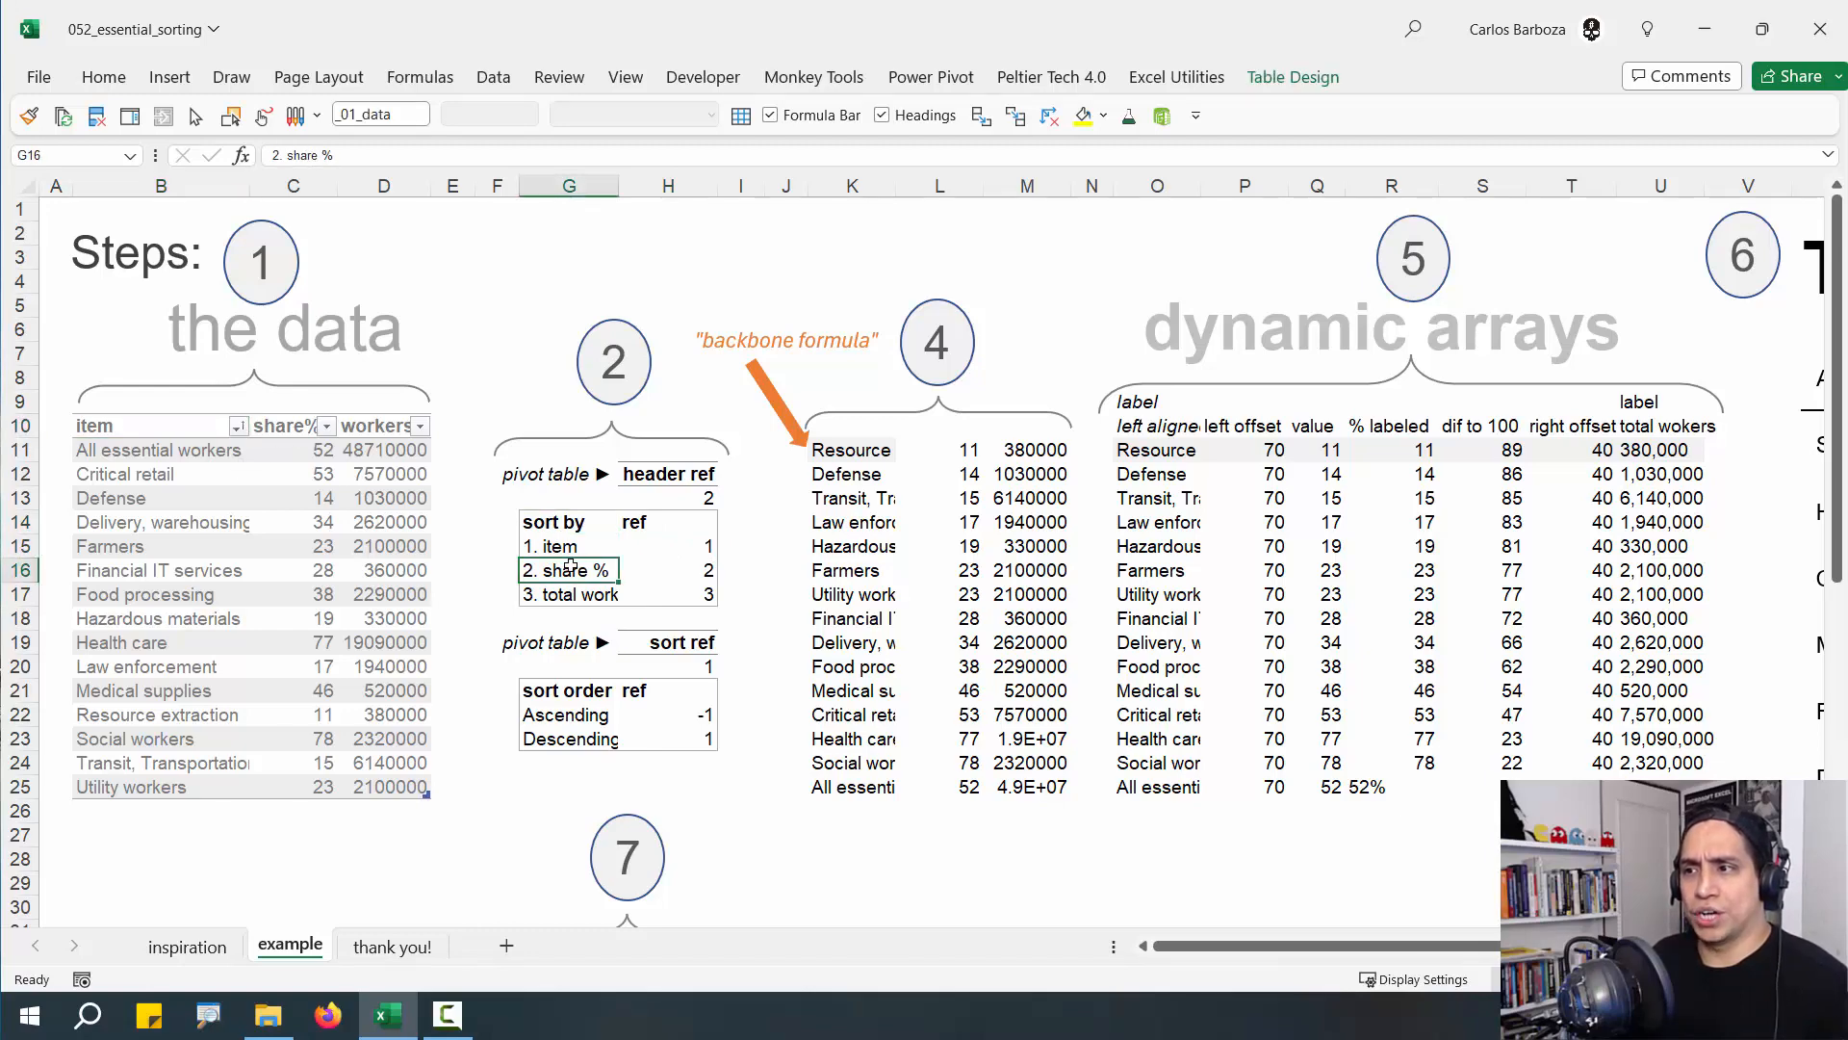
drag(306, 429, 306, 616)
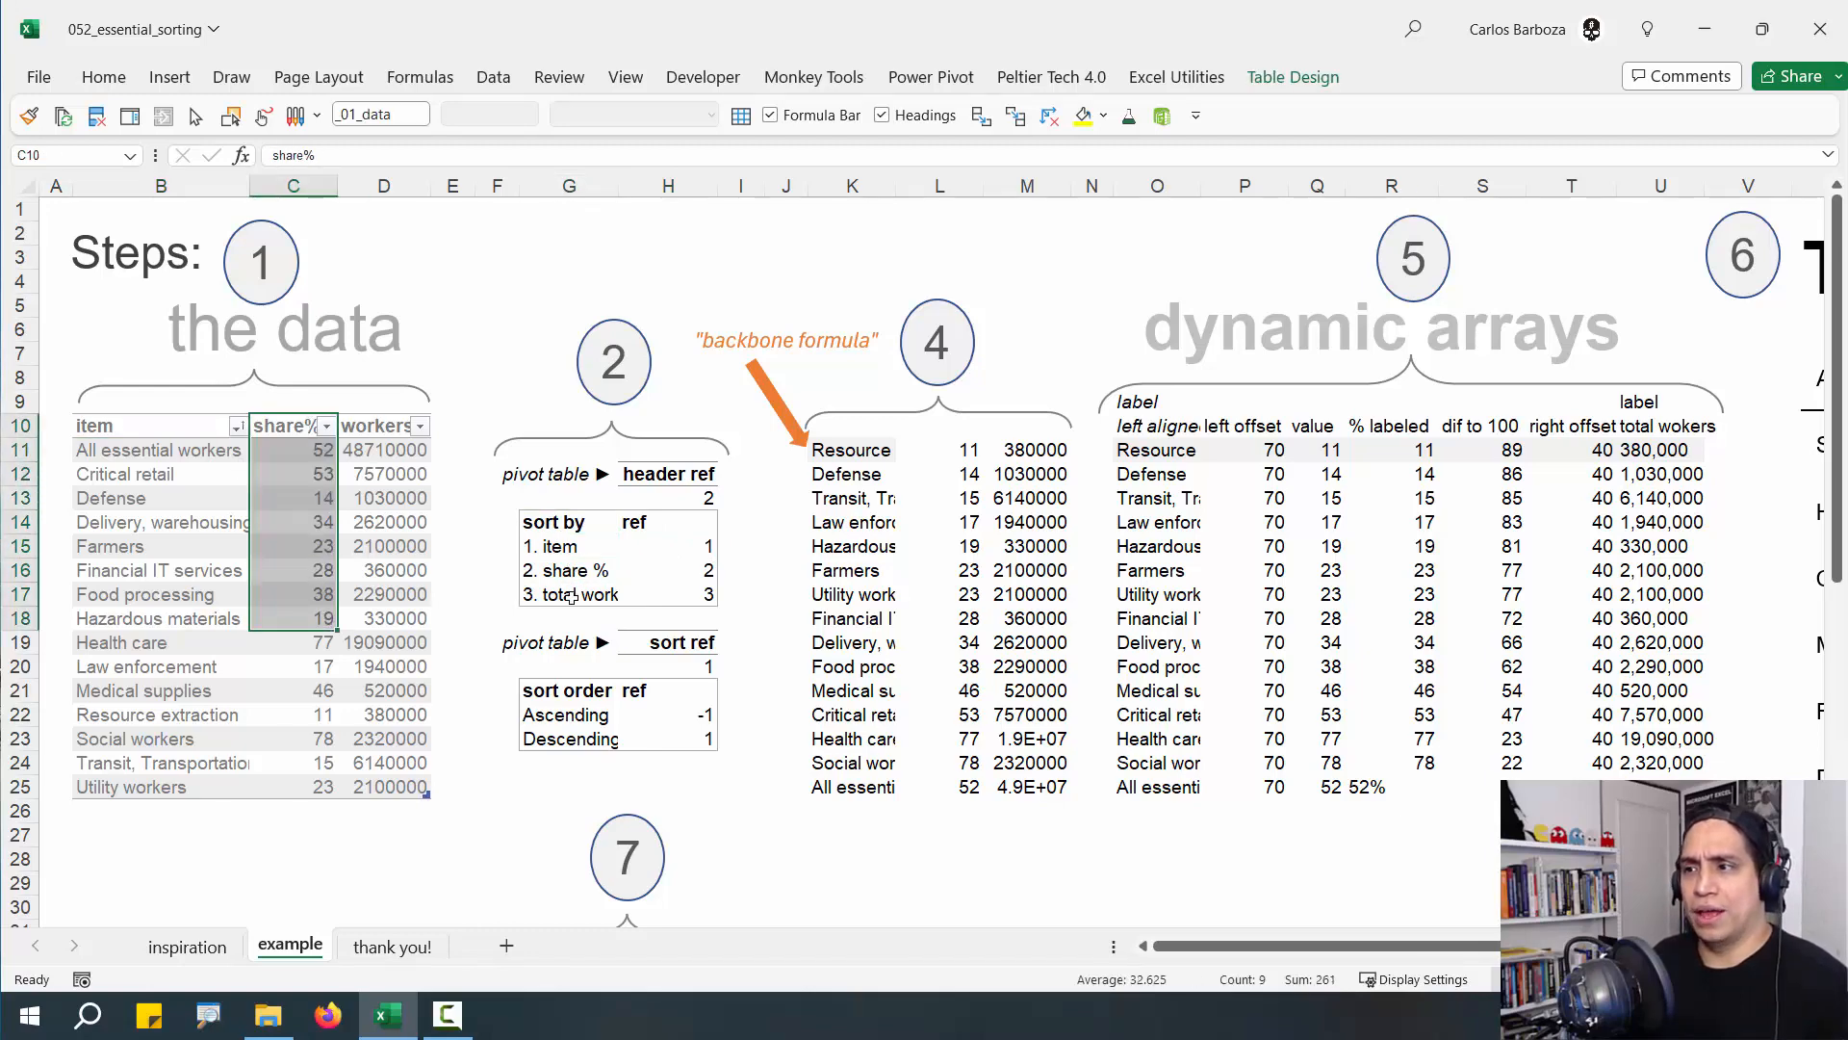
drag(379, 430, 383, 621)
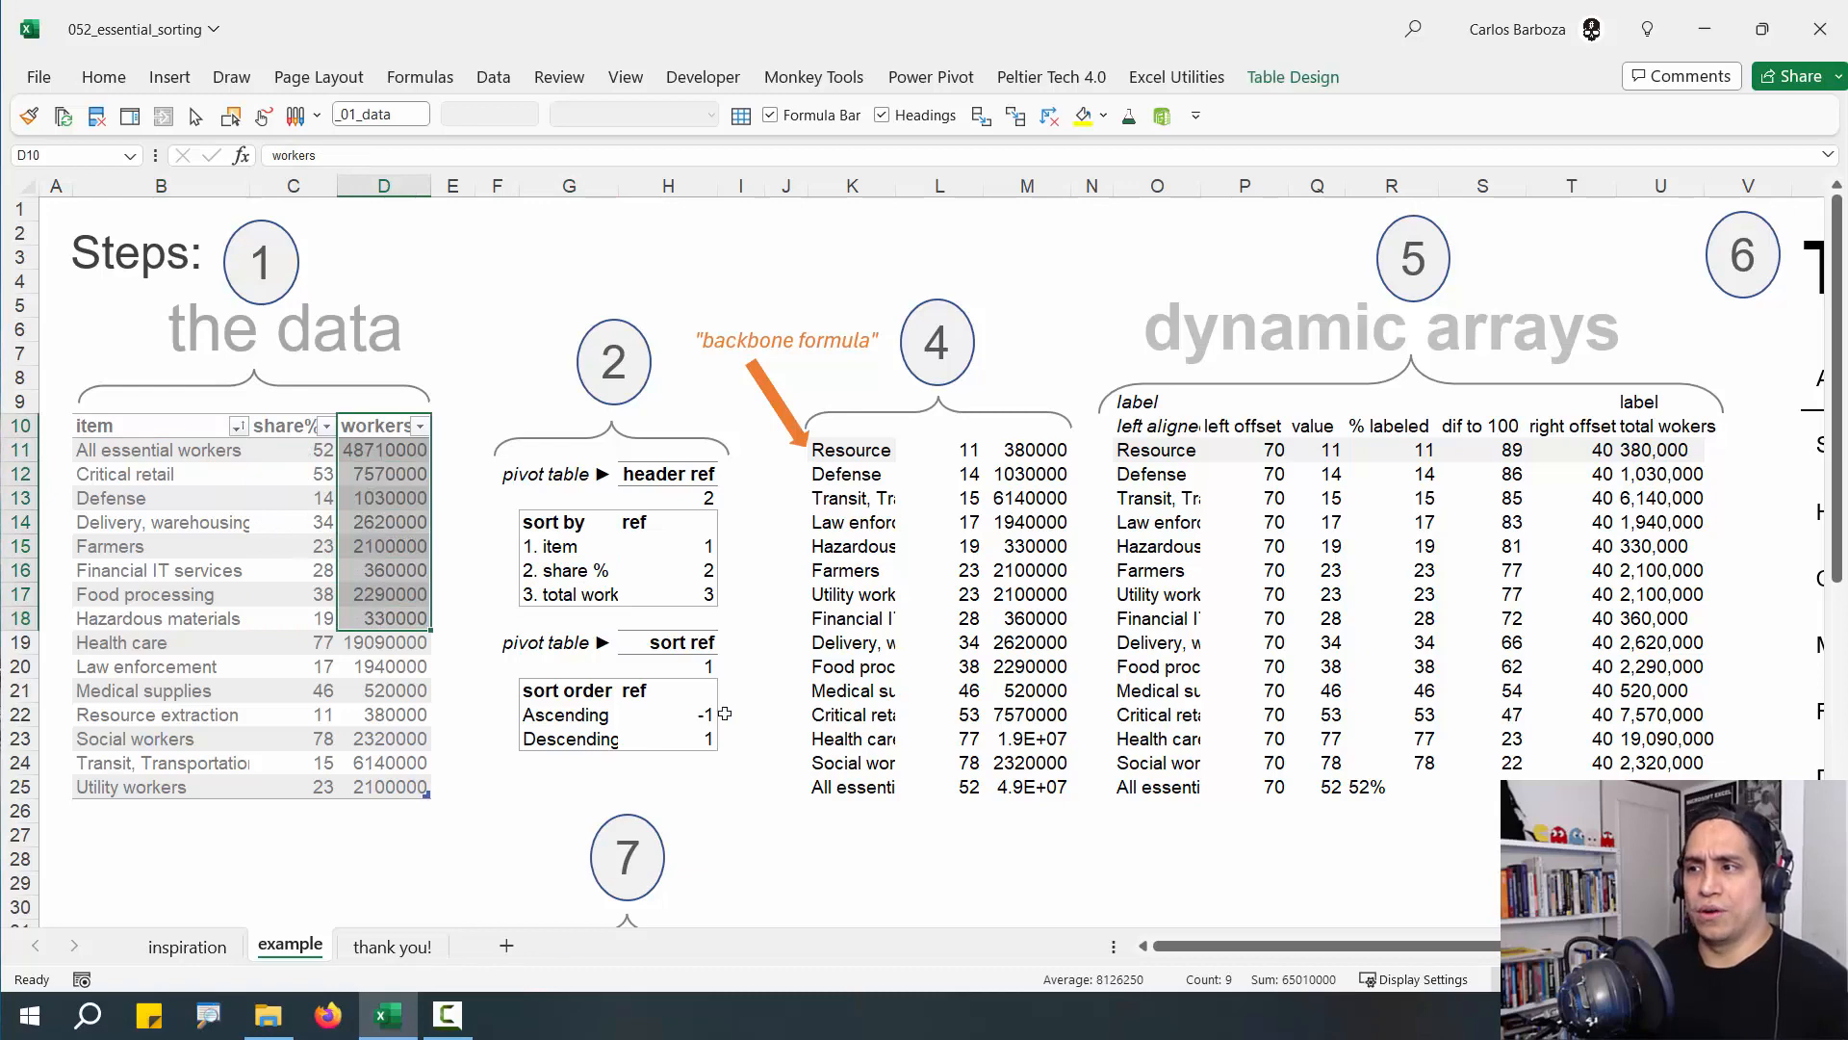
Review the item option's ref beside the backbone formula and dynamic array ranges that the sort selection drives
click(674, 548)
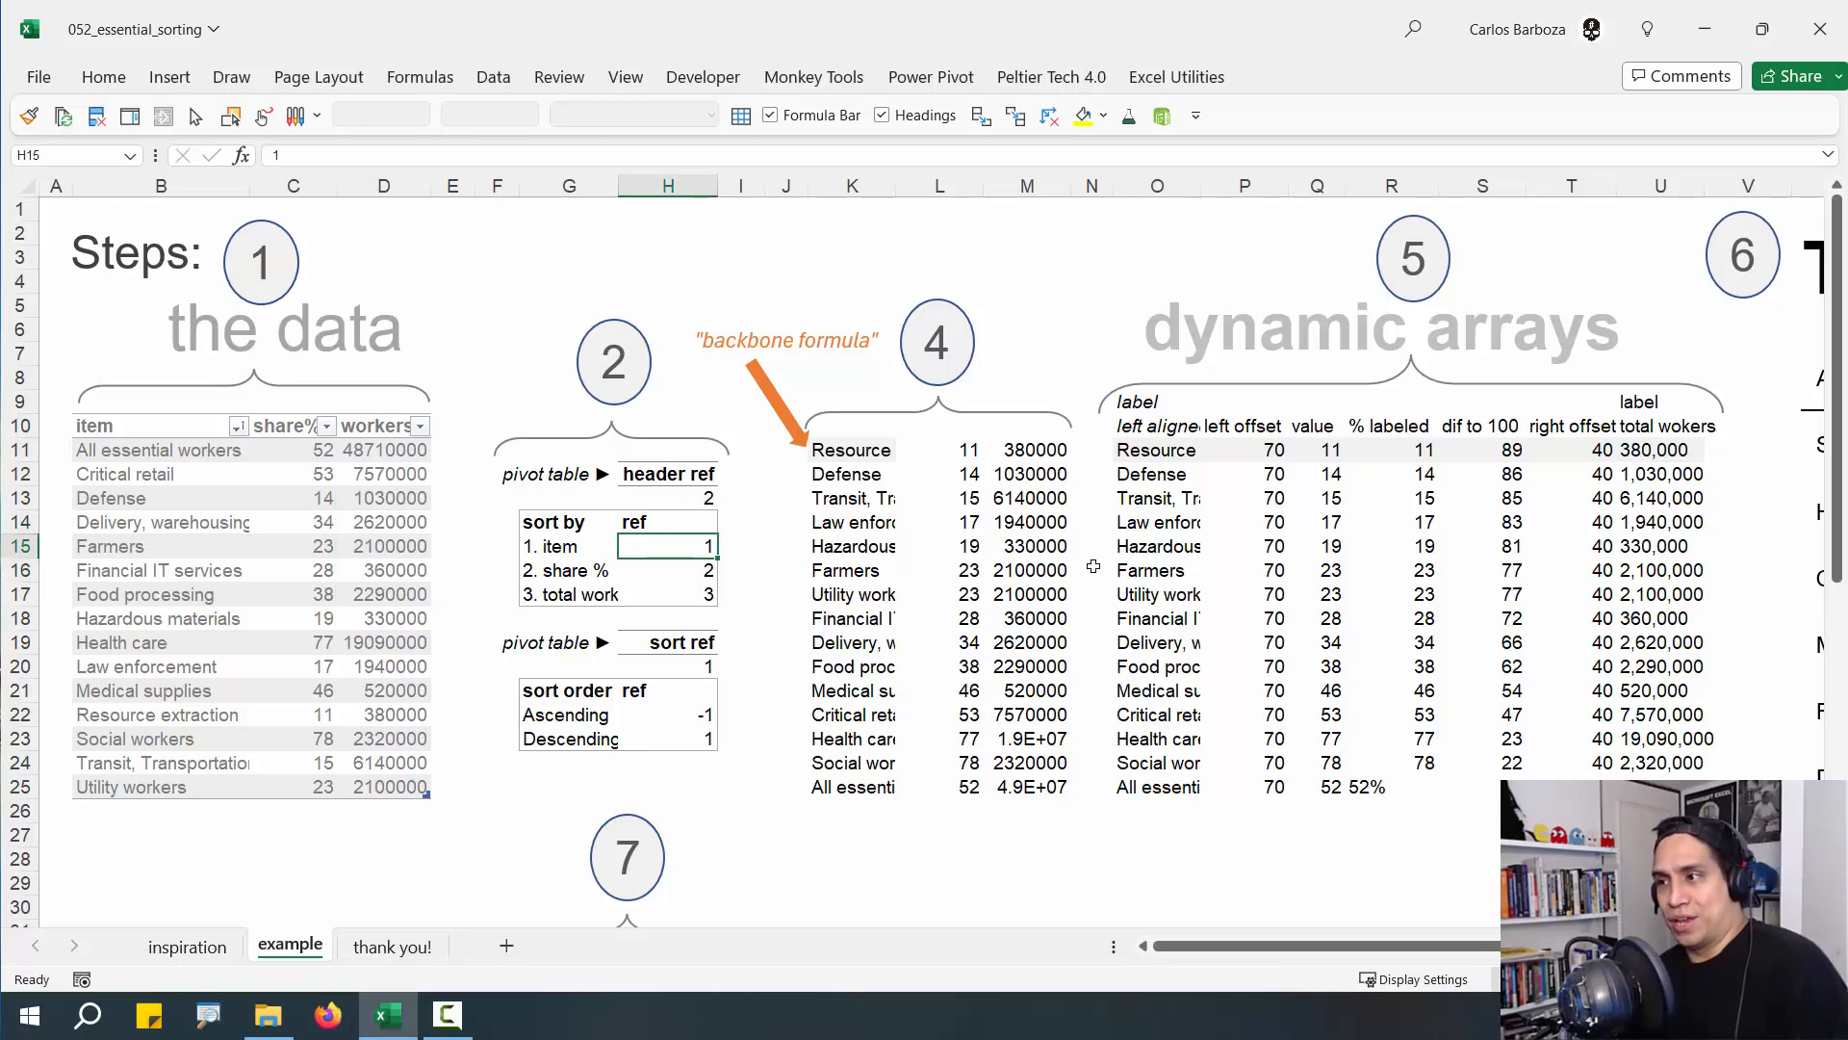
drag(825, 456, 1639, 695)
click(669, 537)
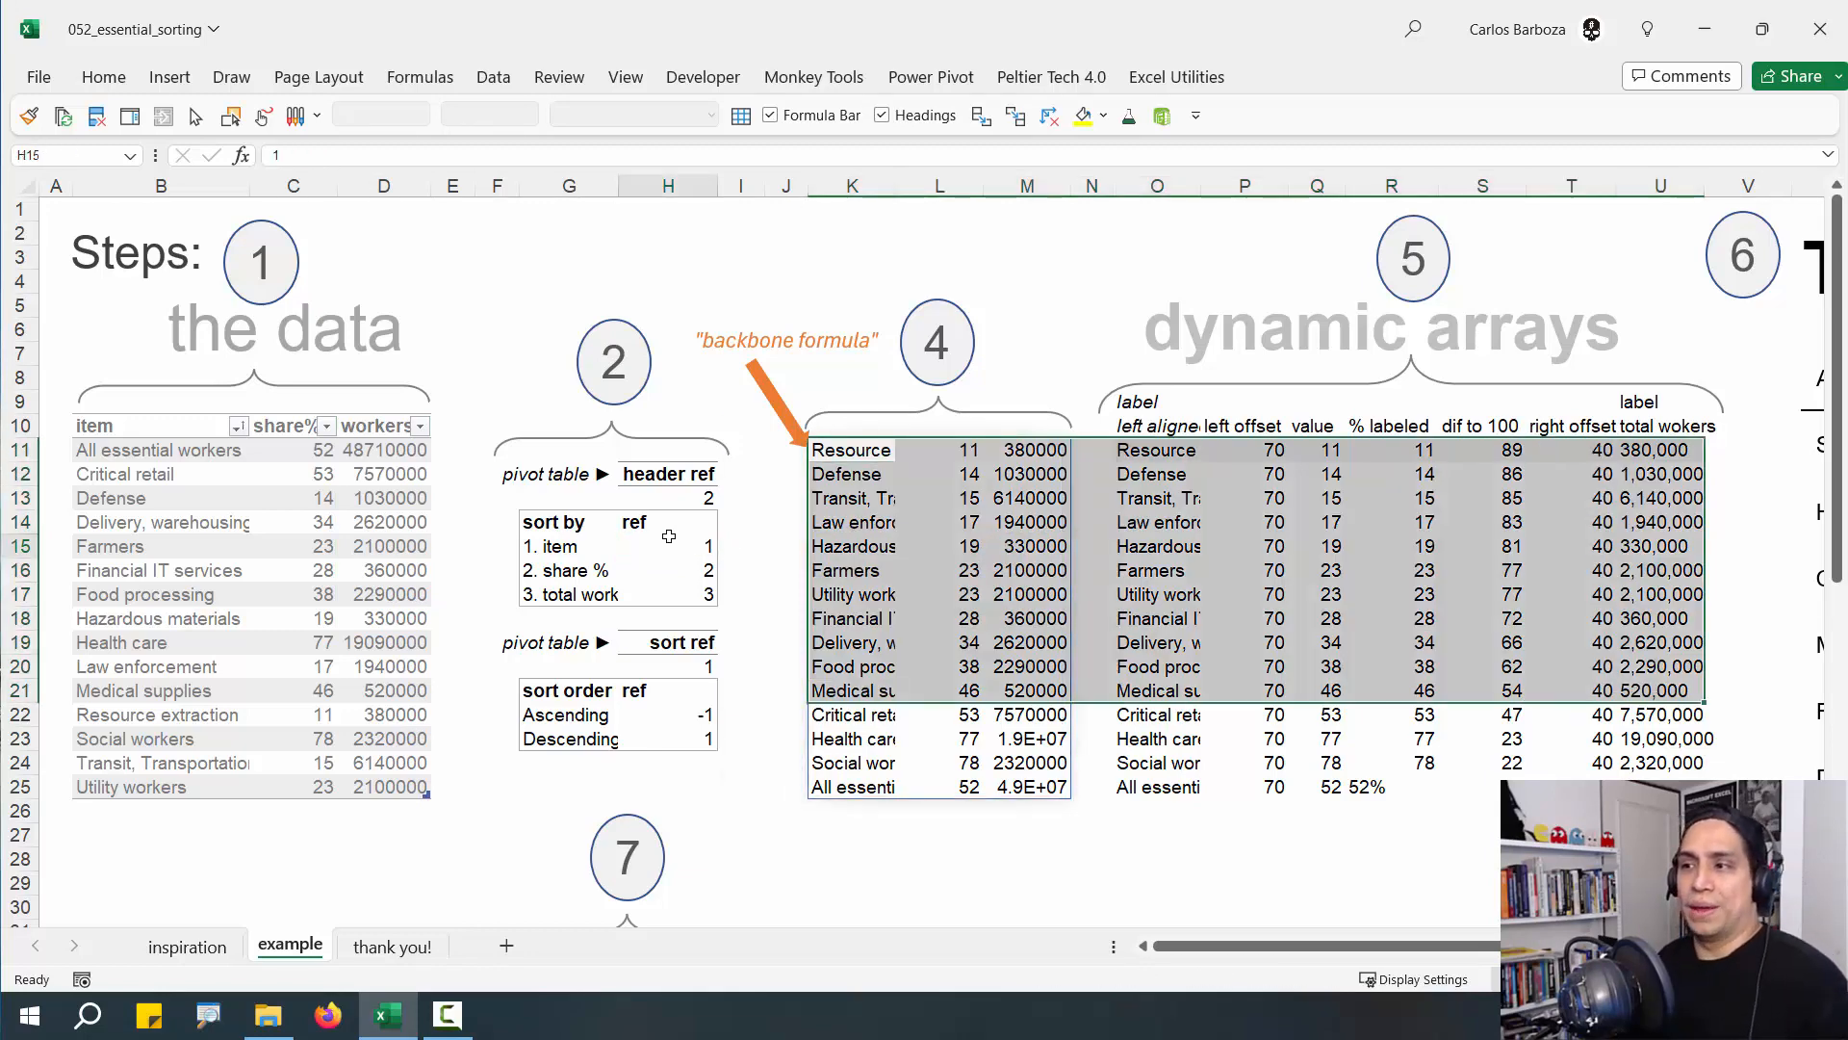
click(547, 542)
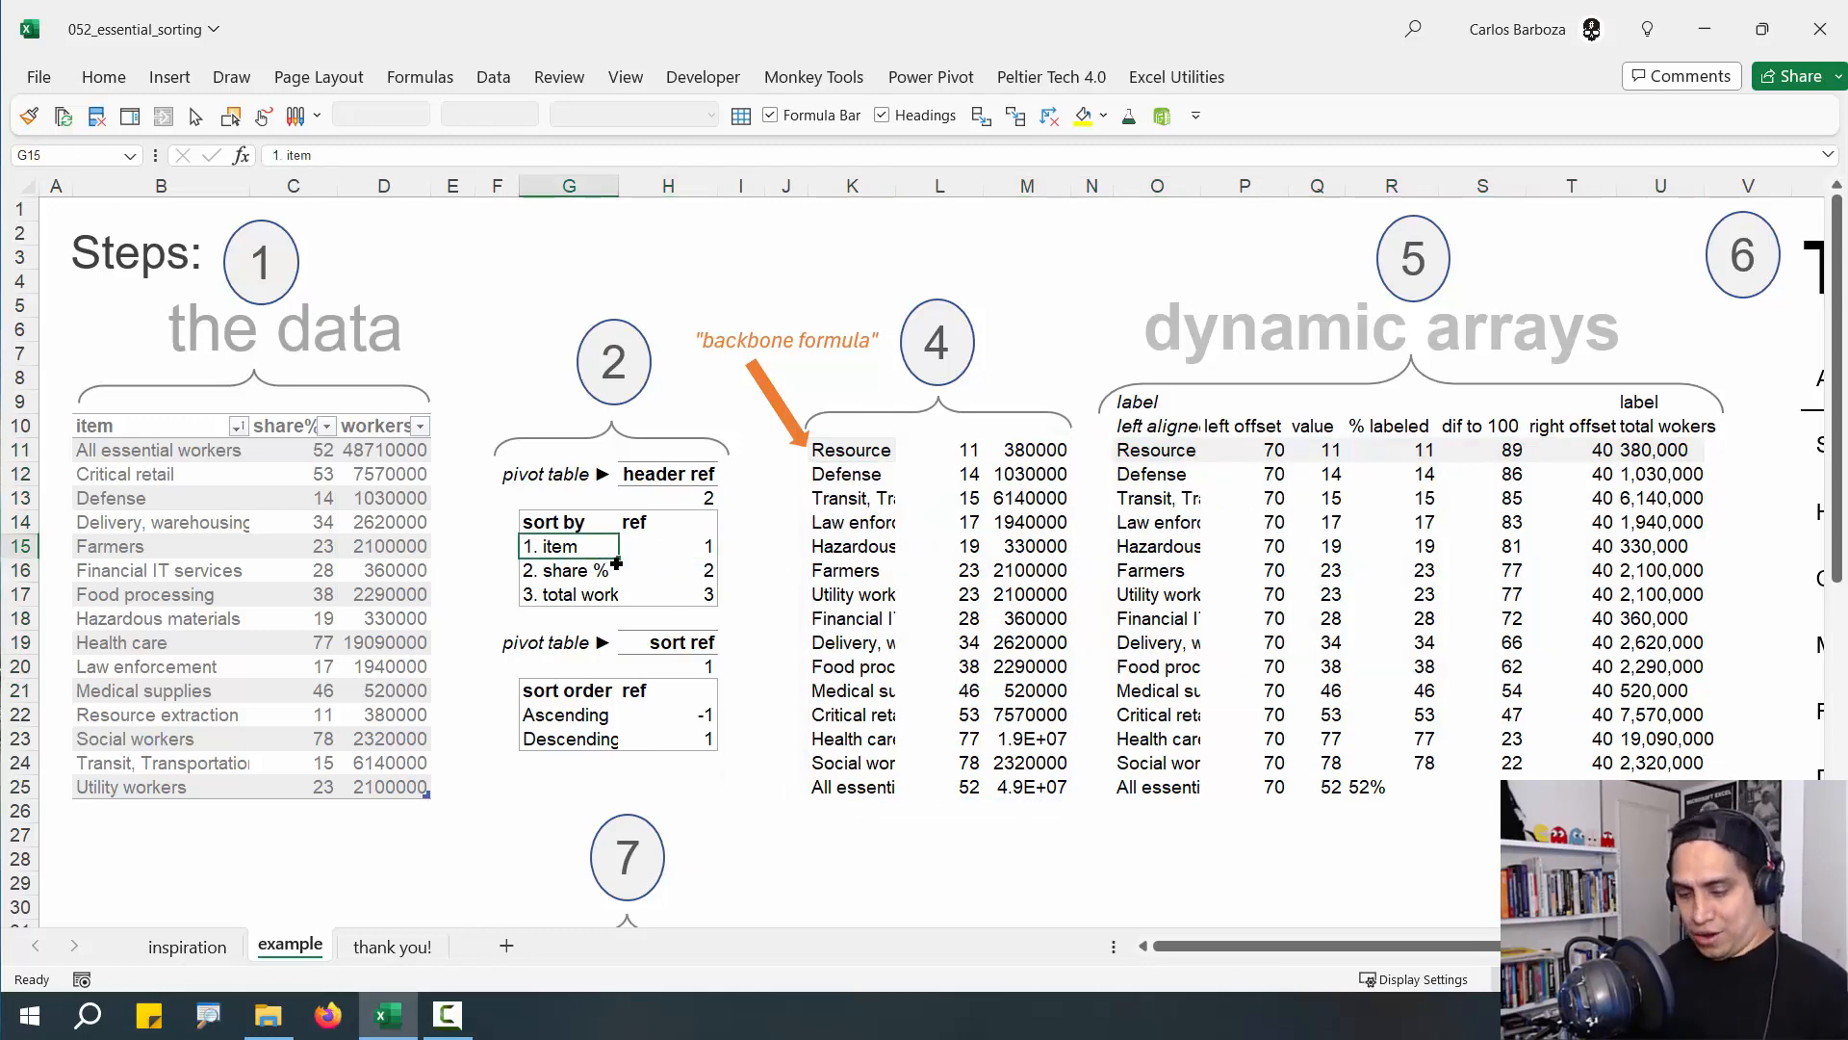
Examine the number prefixes of the three sort by options, marking them with temporary red arrows
drag(497, 534, 443, 489)
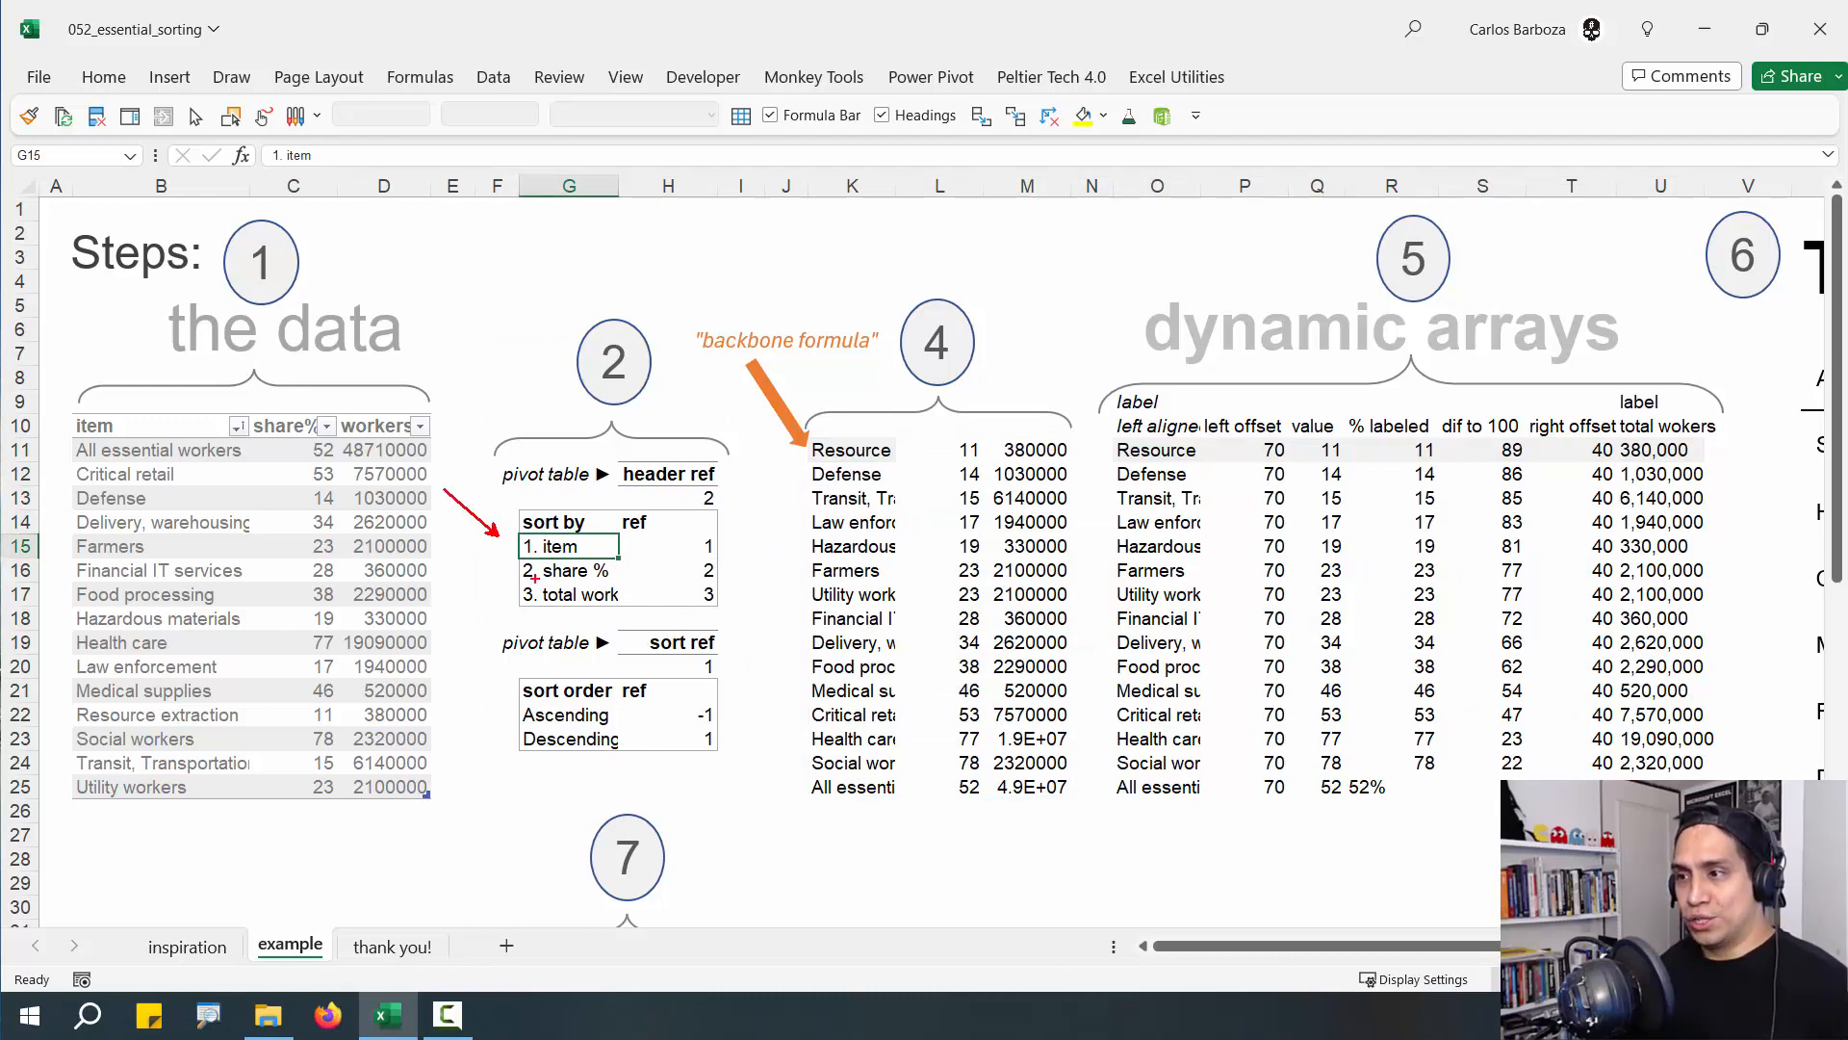
mouse_move(507, 569)
mouse_down()
mouse_move(421, 577)
mouse_move(436, 612)
mouse_up()
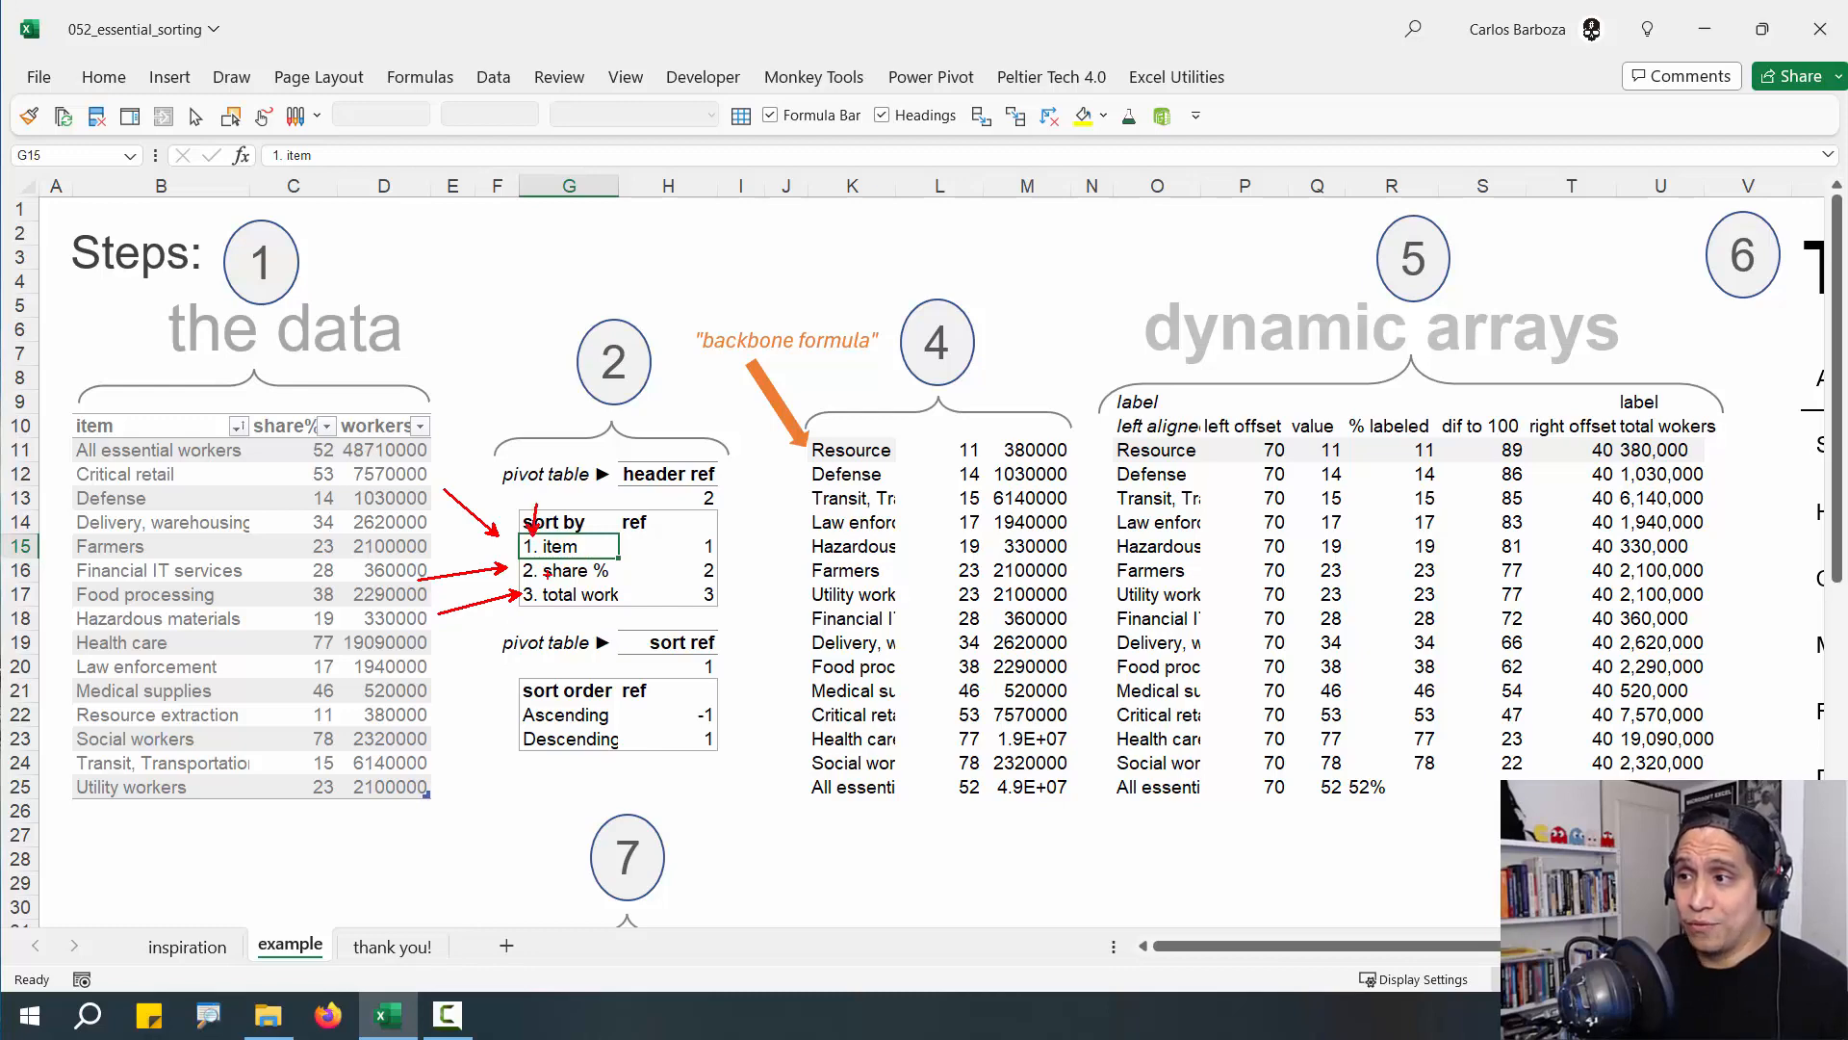
drag(547, 574, 501, 545)
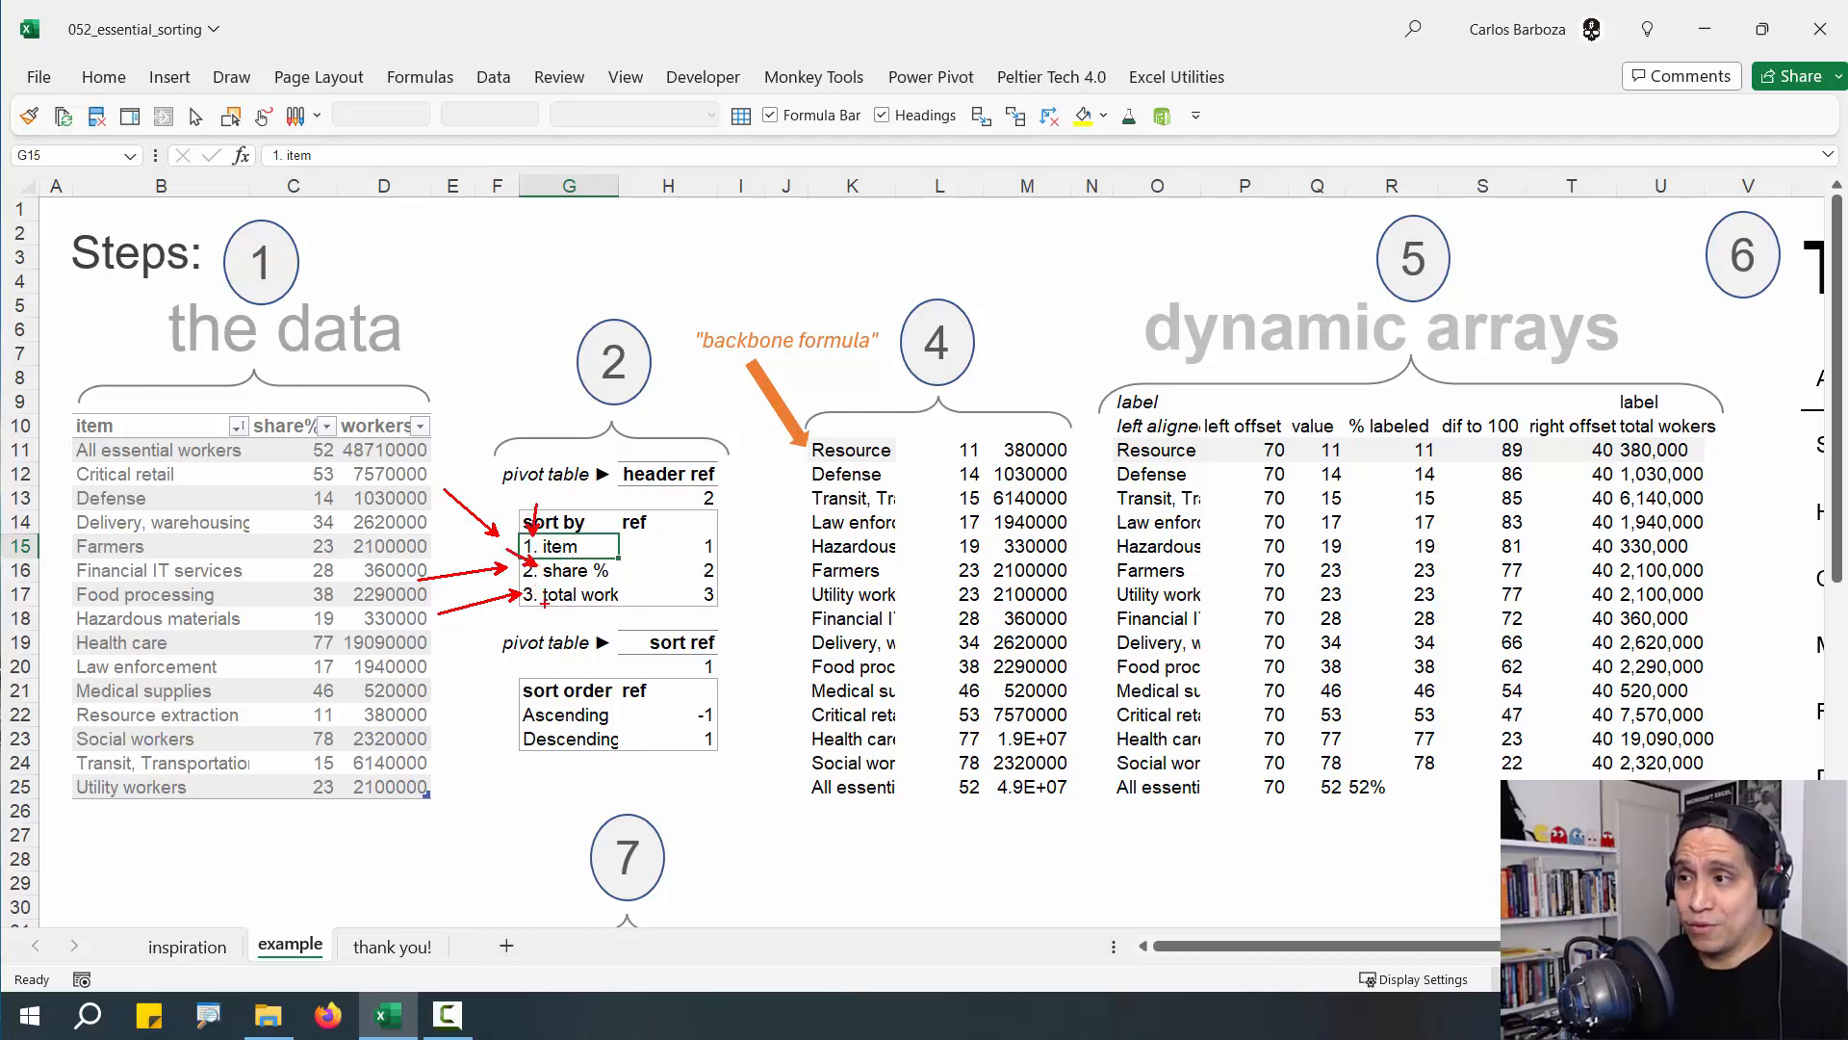
drag(542, 604, 518, 624)
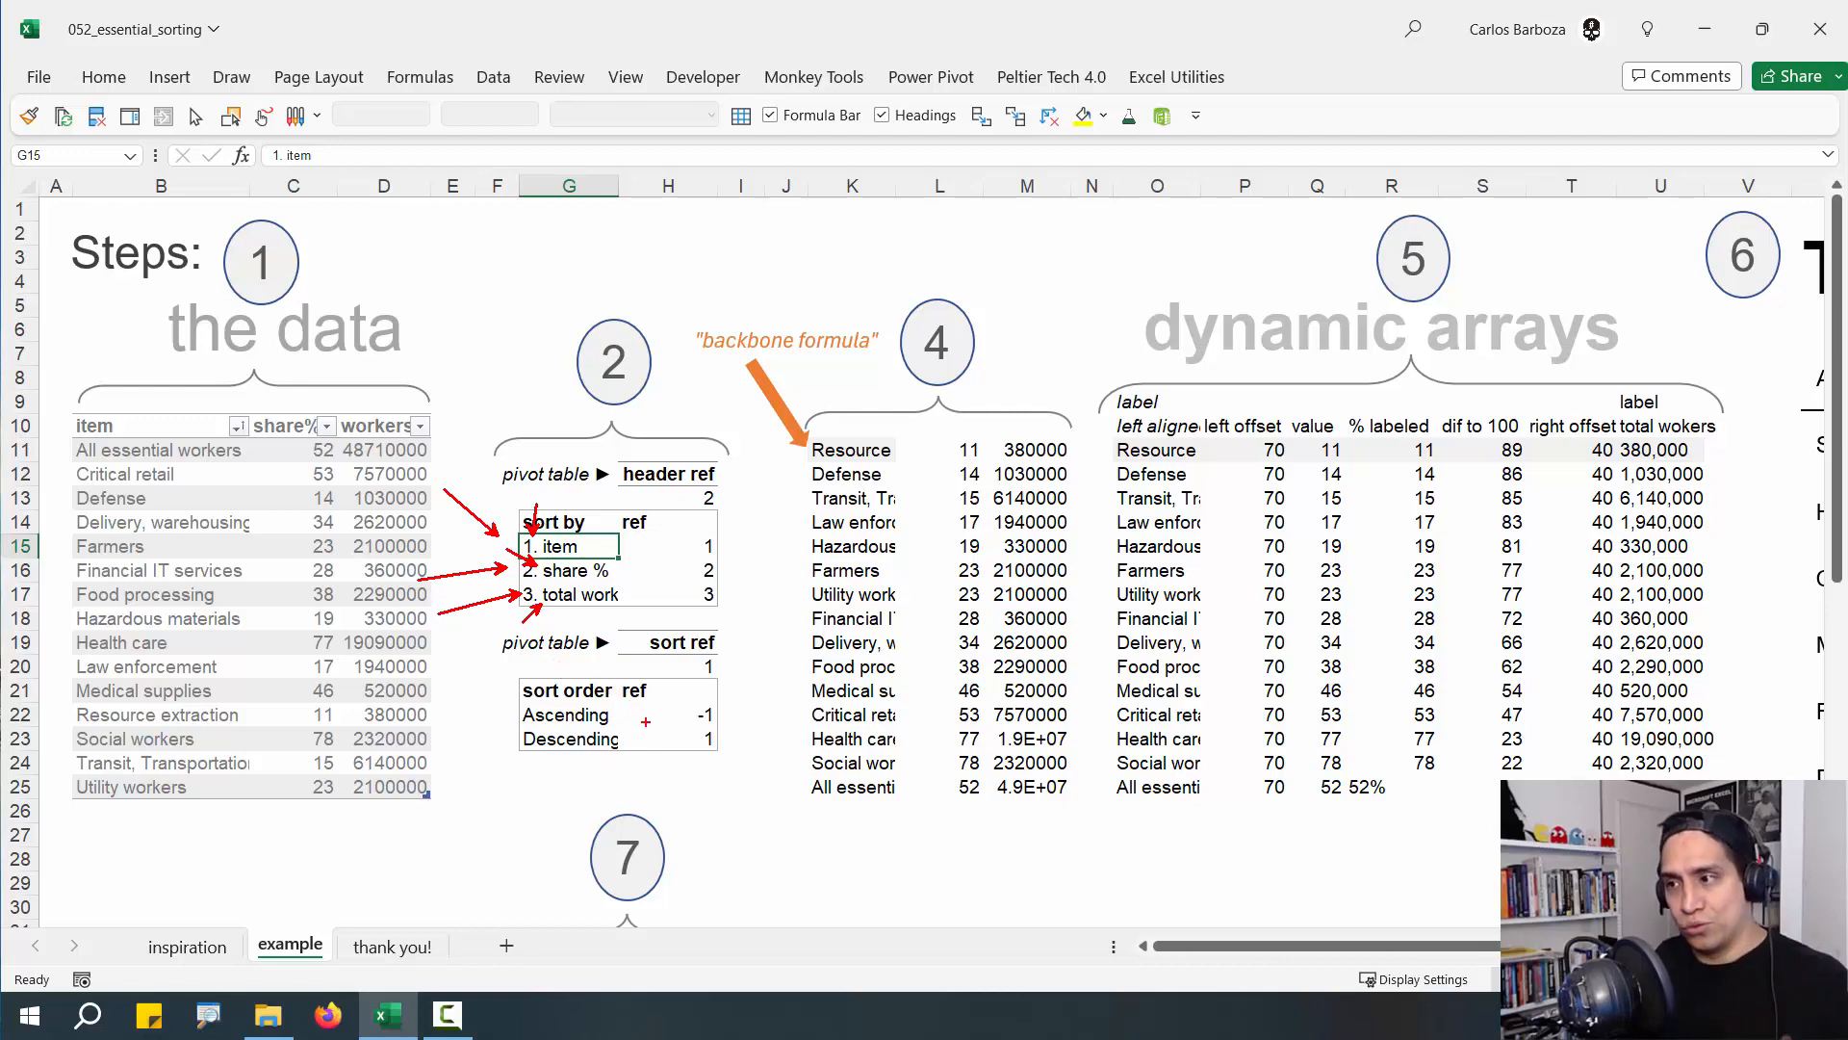
key(Escape)
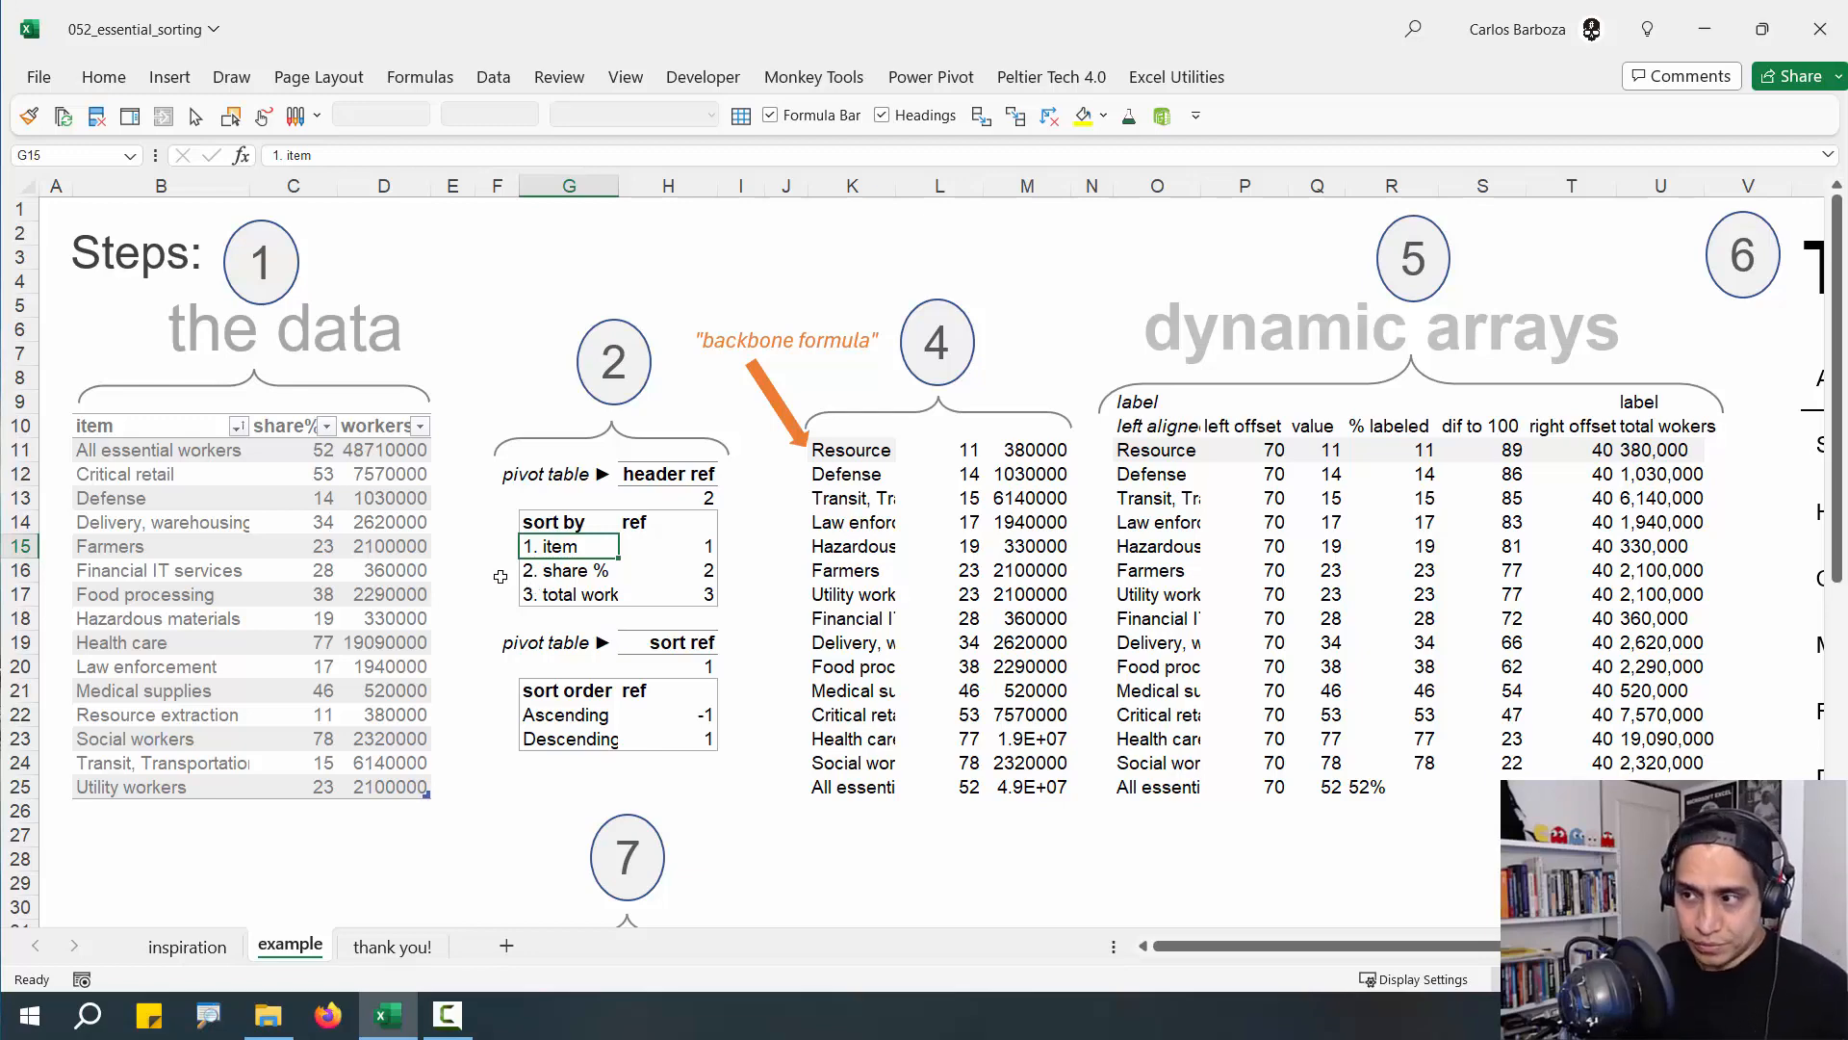
Inspect the sort ref pivot table and the sort order table with its Ascending and Descending refs
click(650, 637)
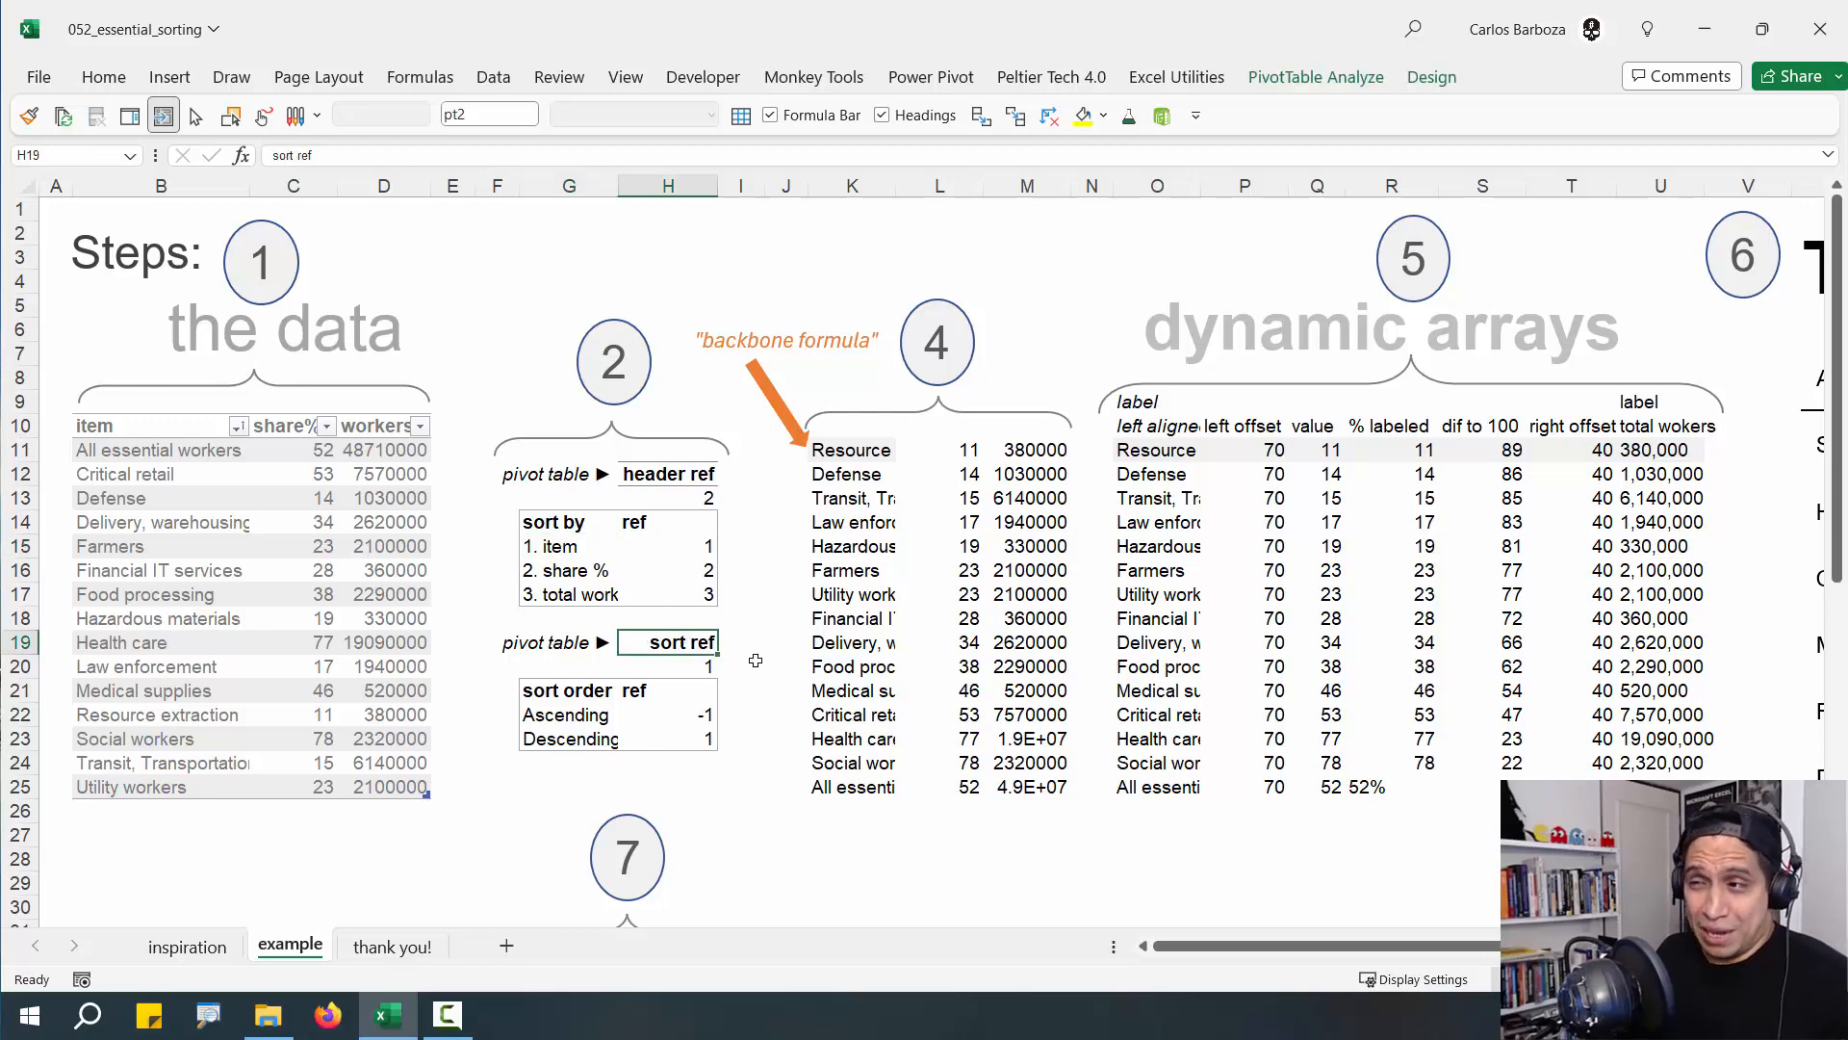
click(682, 671)
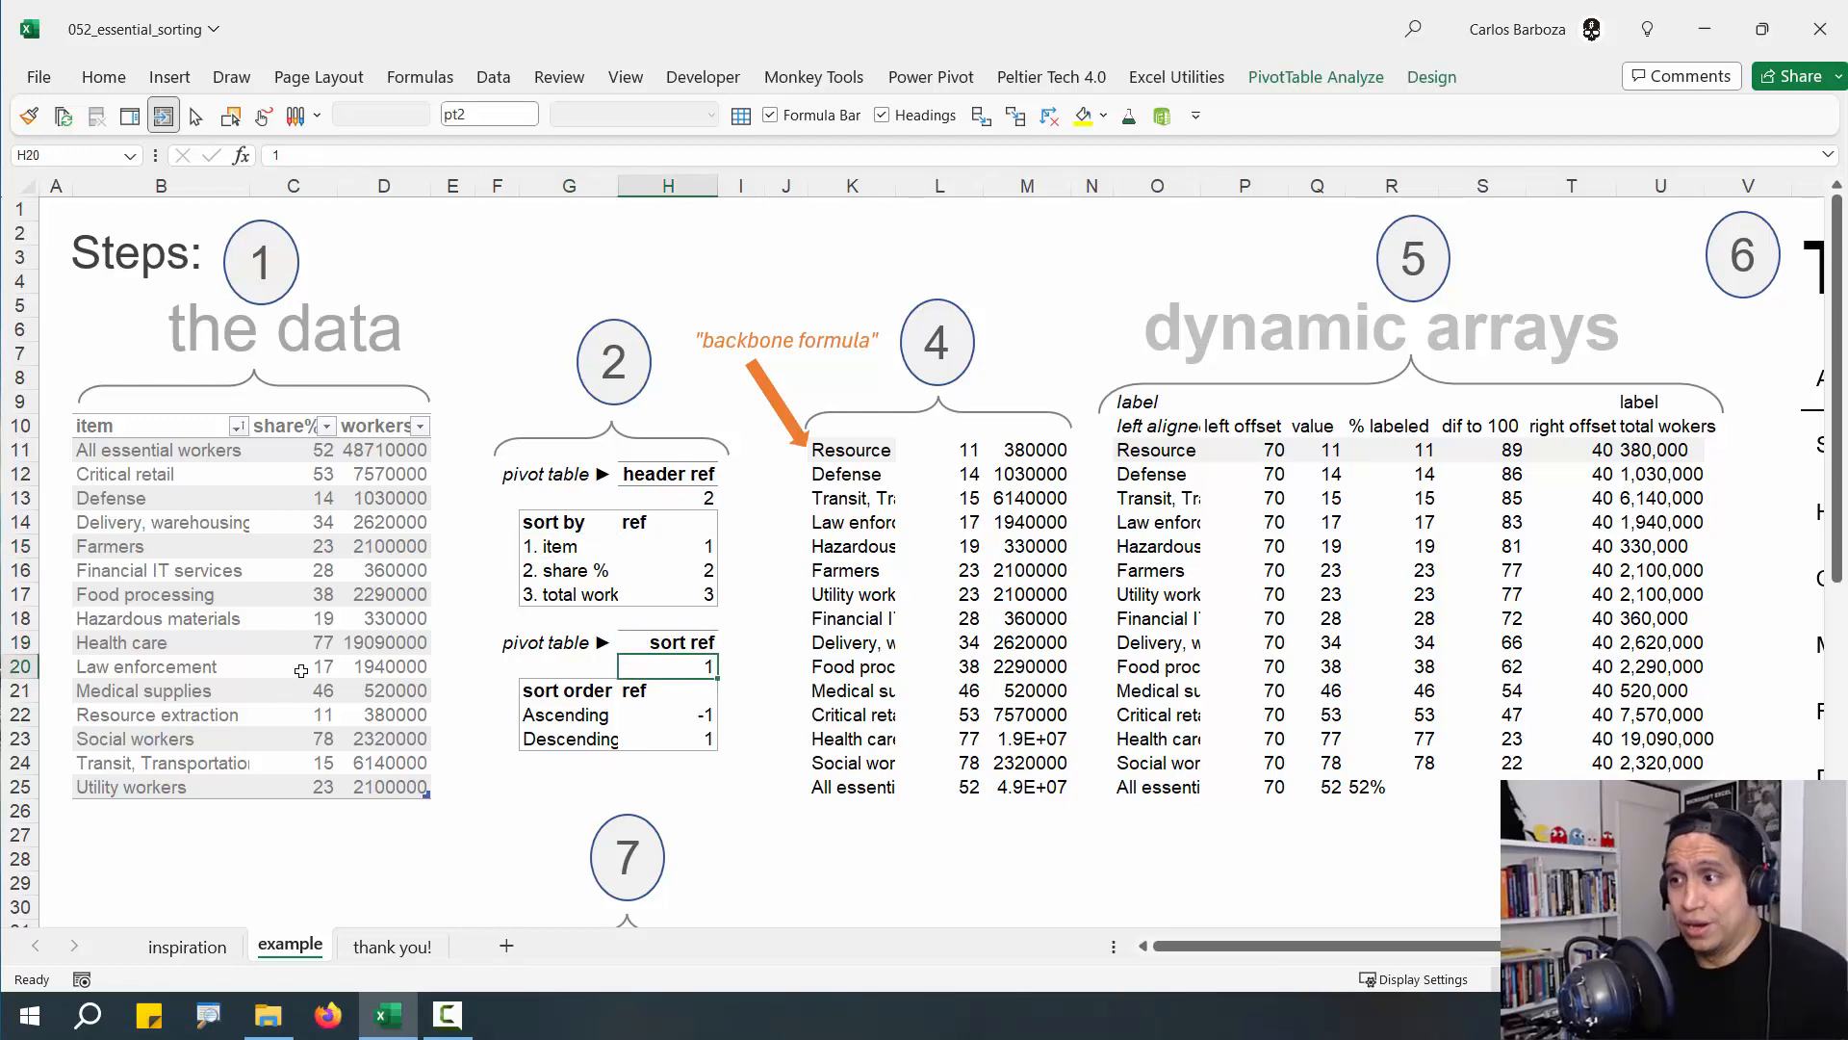
click(569, 701)
drag(569, 701, 689, 746)
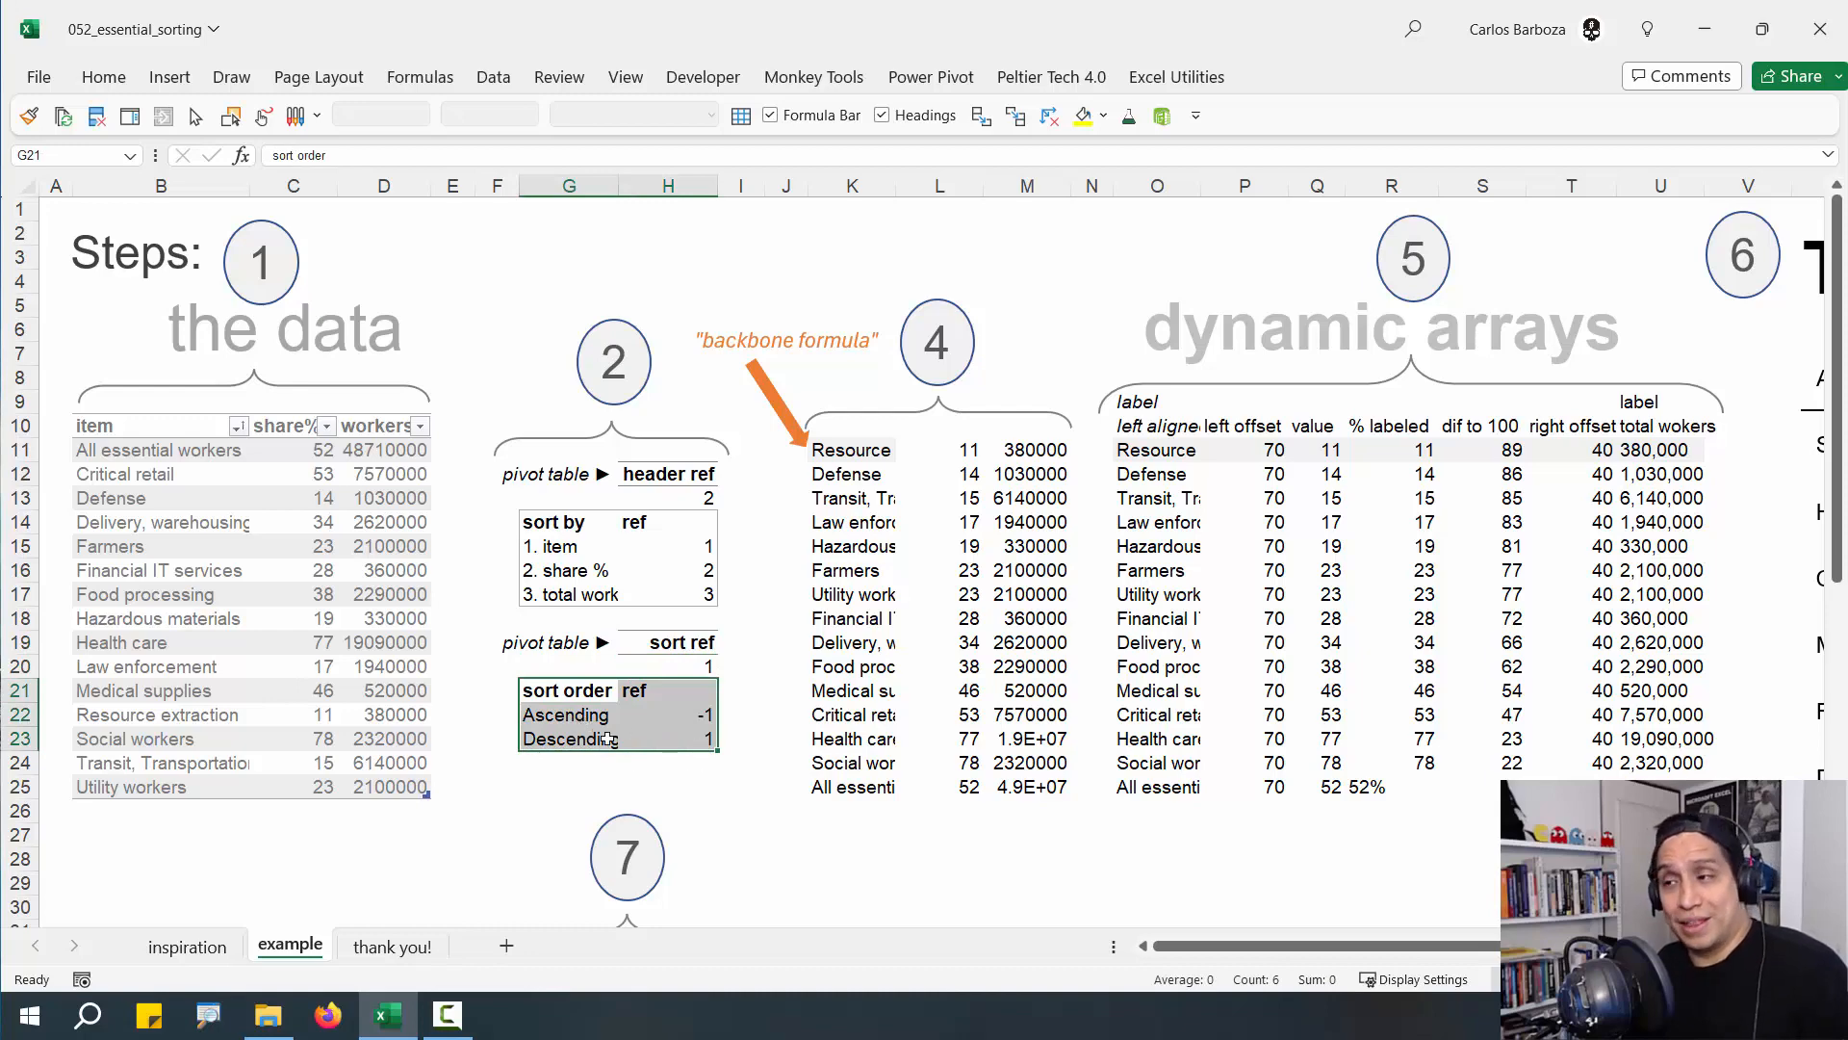
Examine the Ascending and Descending refs in the sort order table, marking them with temporary red arrows
click(737, 739)
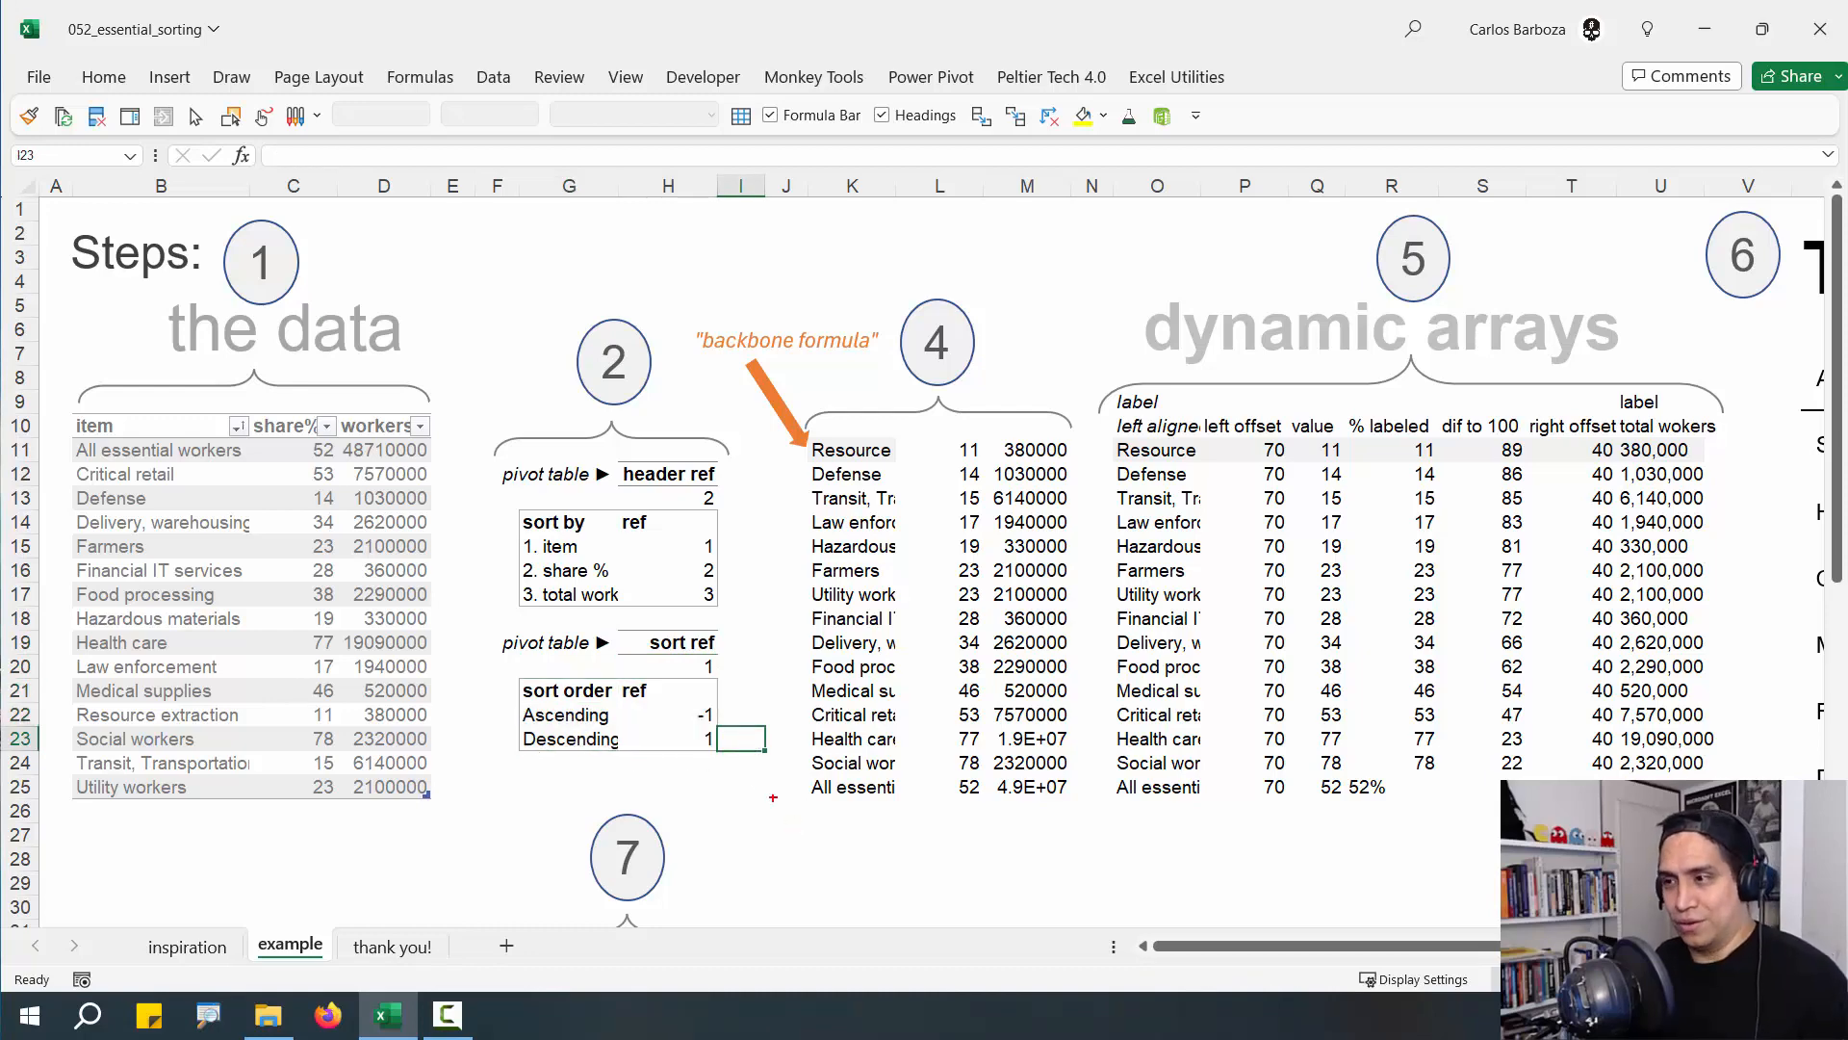
drag(723, 712, 834, 652)
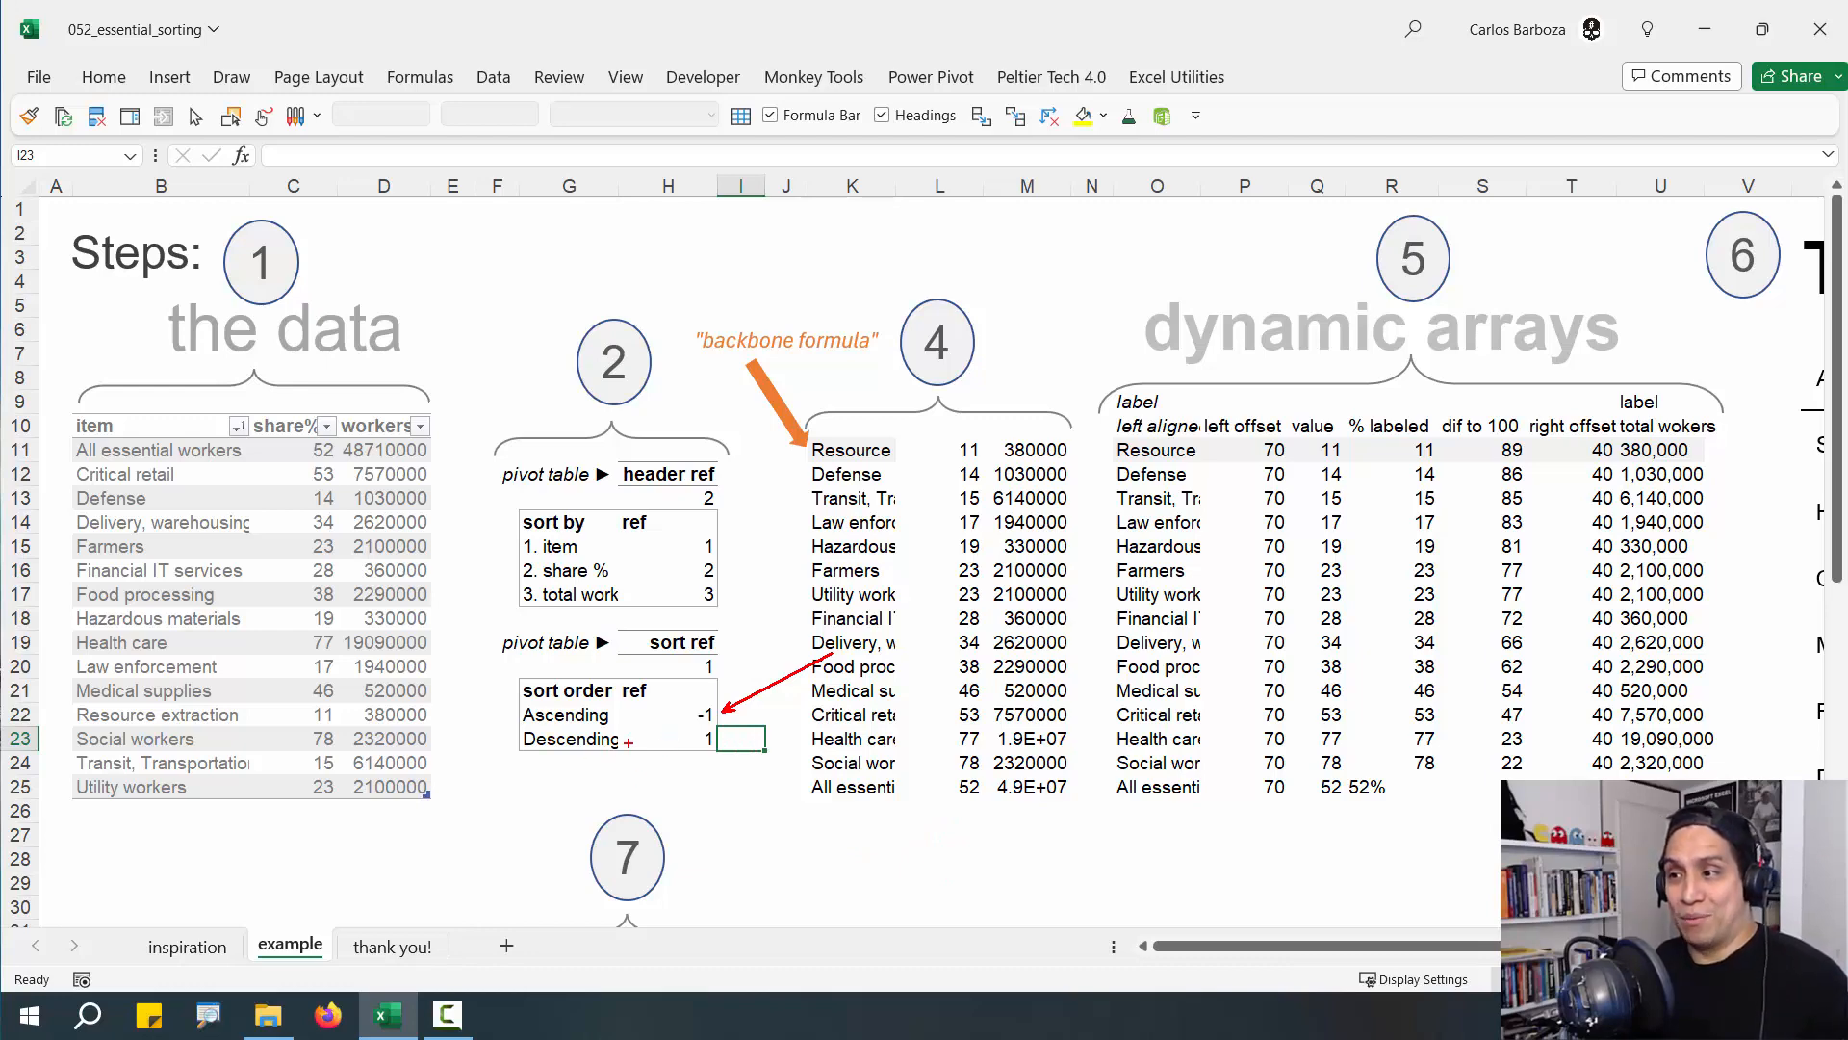
mouse_move(628, 743)
mouse_down()
mouse_move(679, 731)
mouse_move(712, 752)
mouse_up()
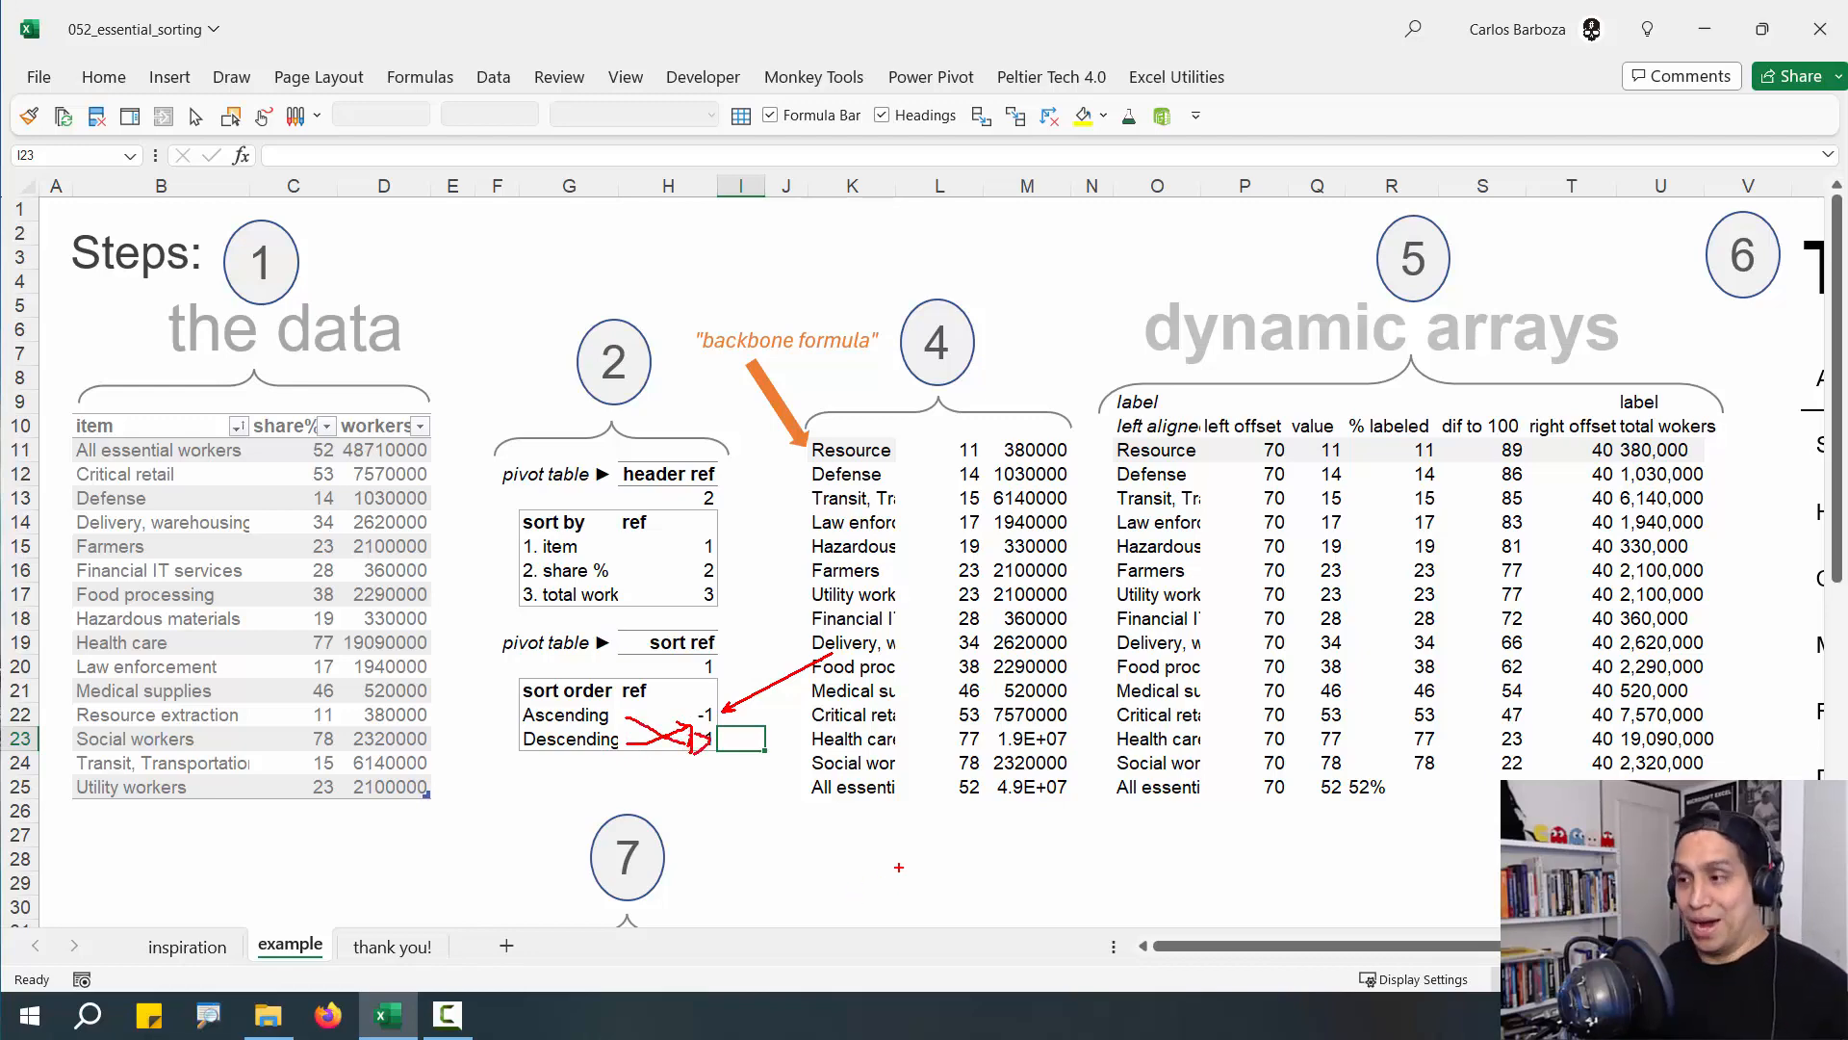
key(ctrl+z)
key(ctrl+z)
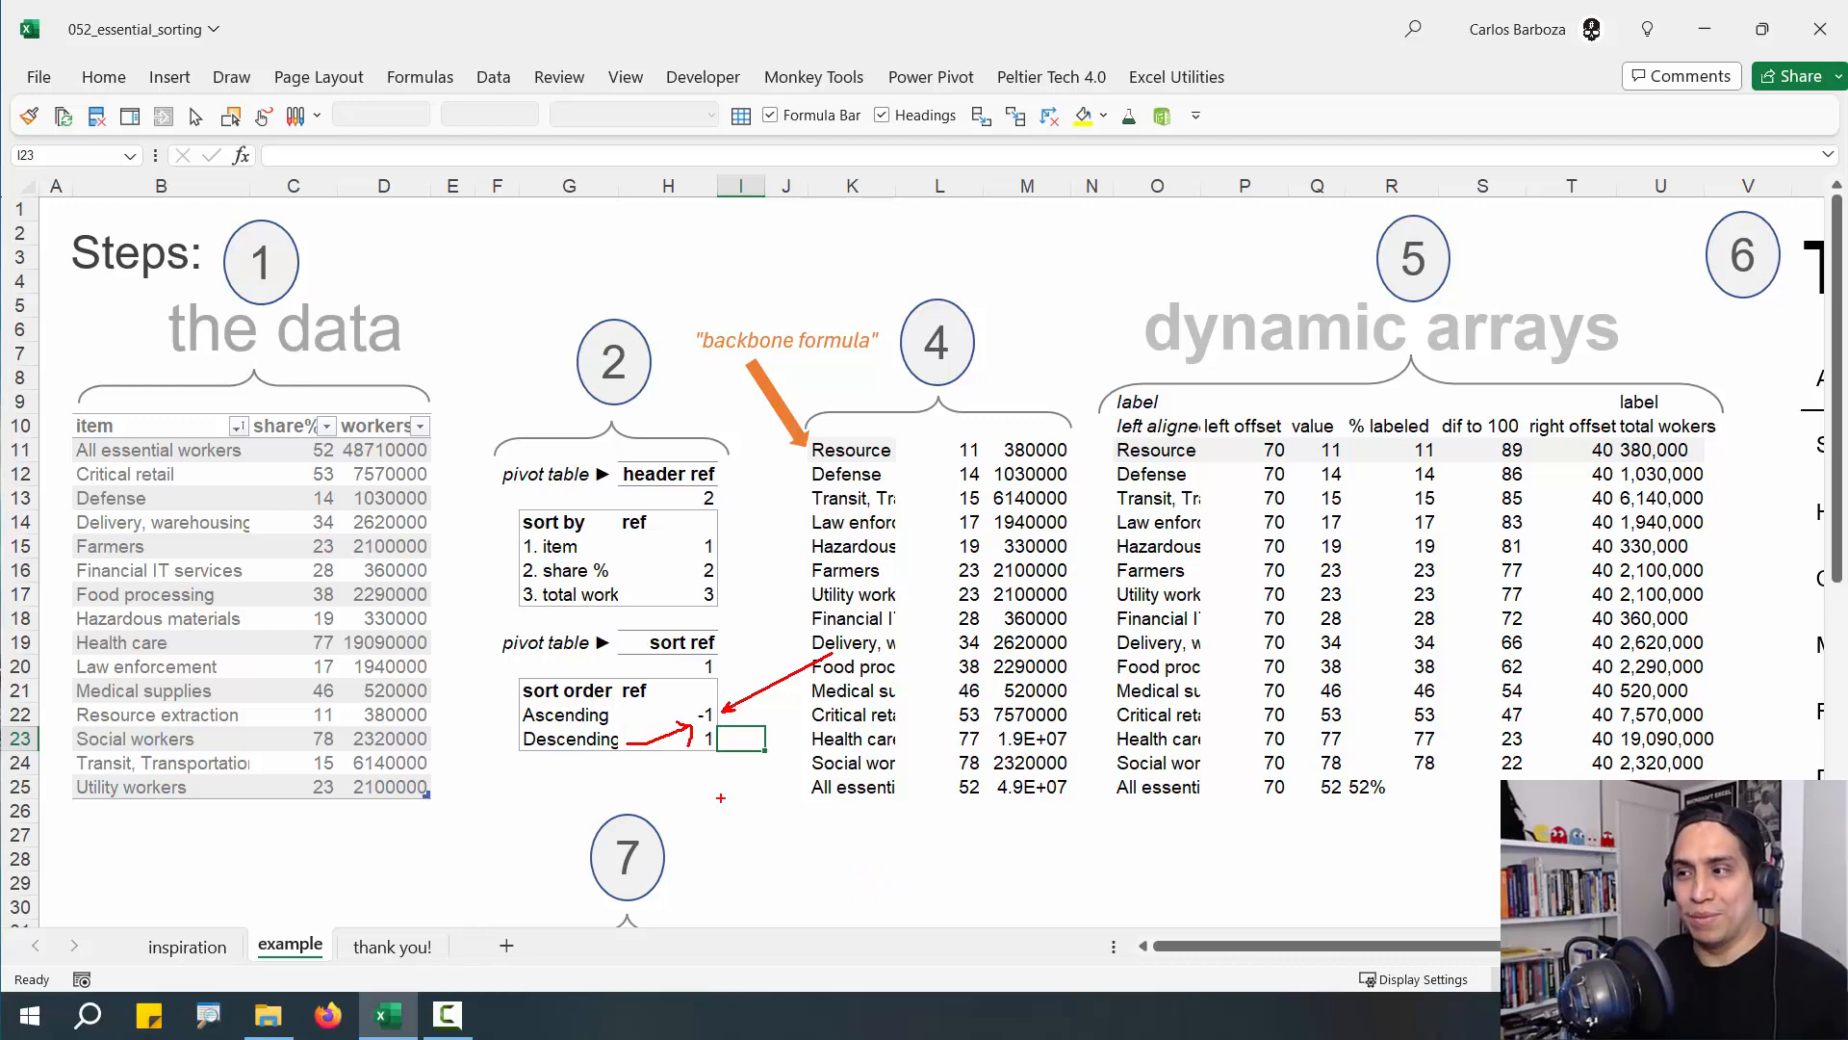
key(Escape)
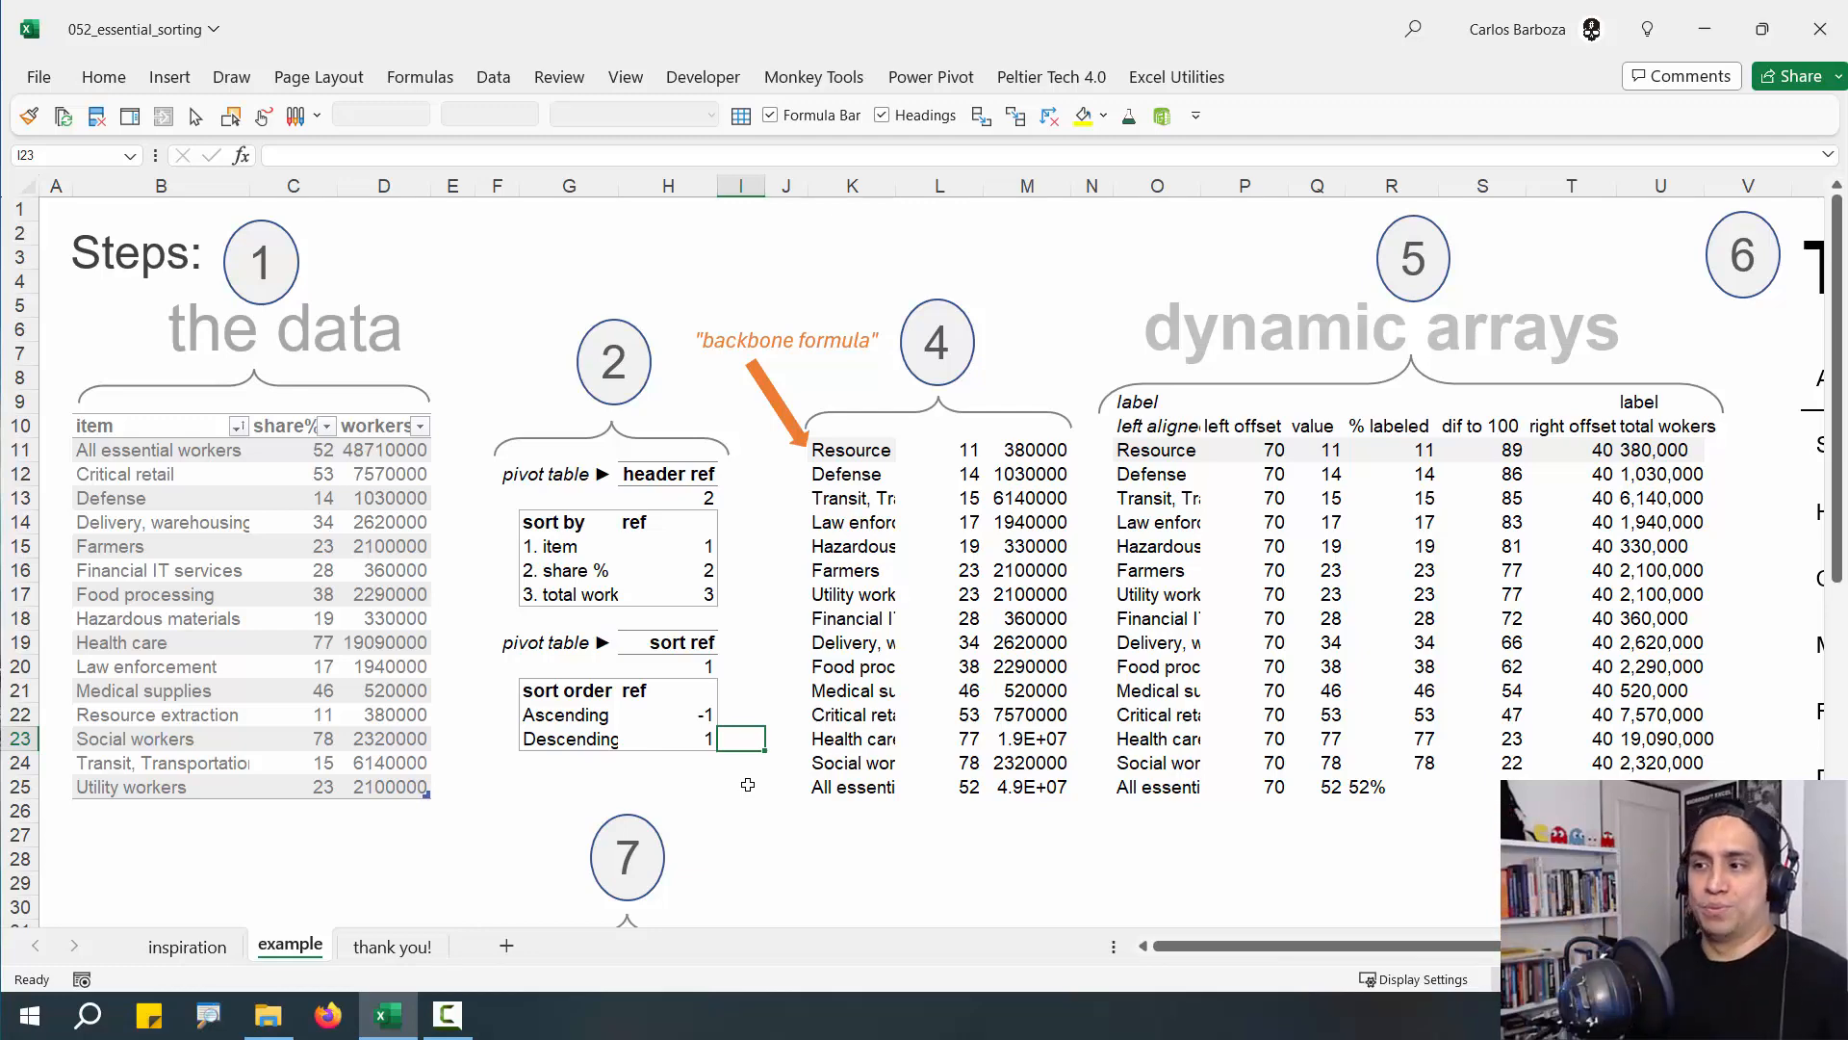
drag(566, 713, 674, 717)
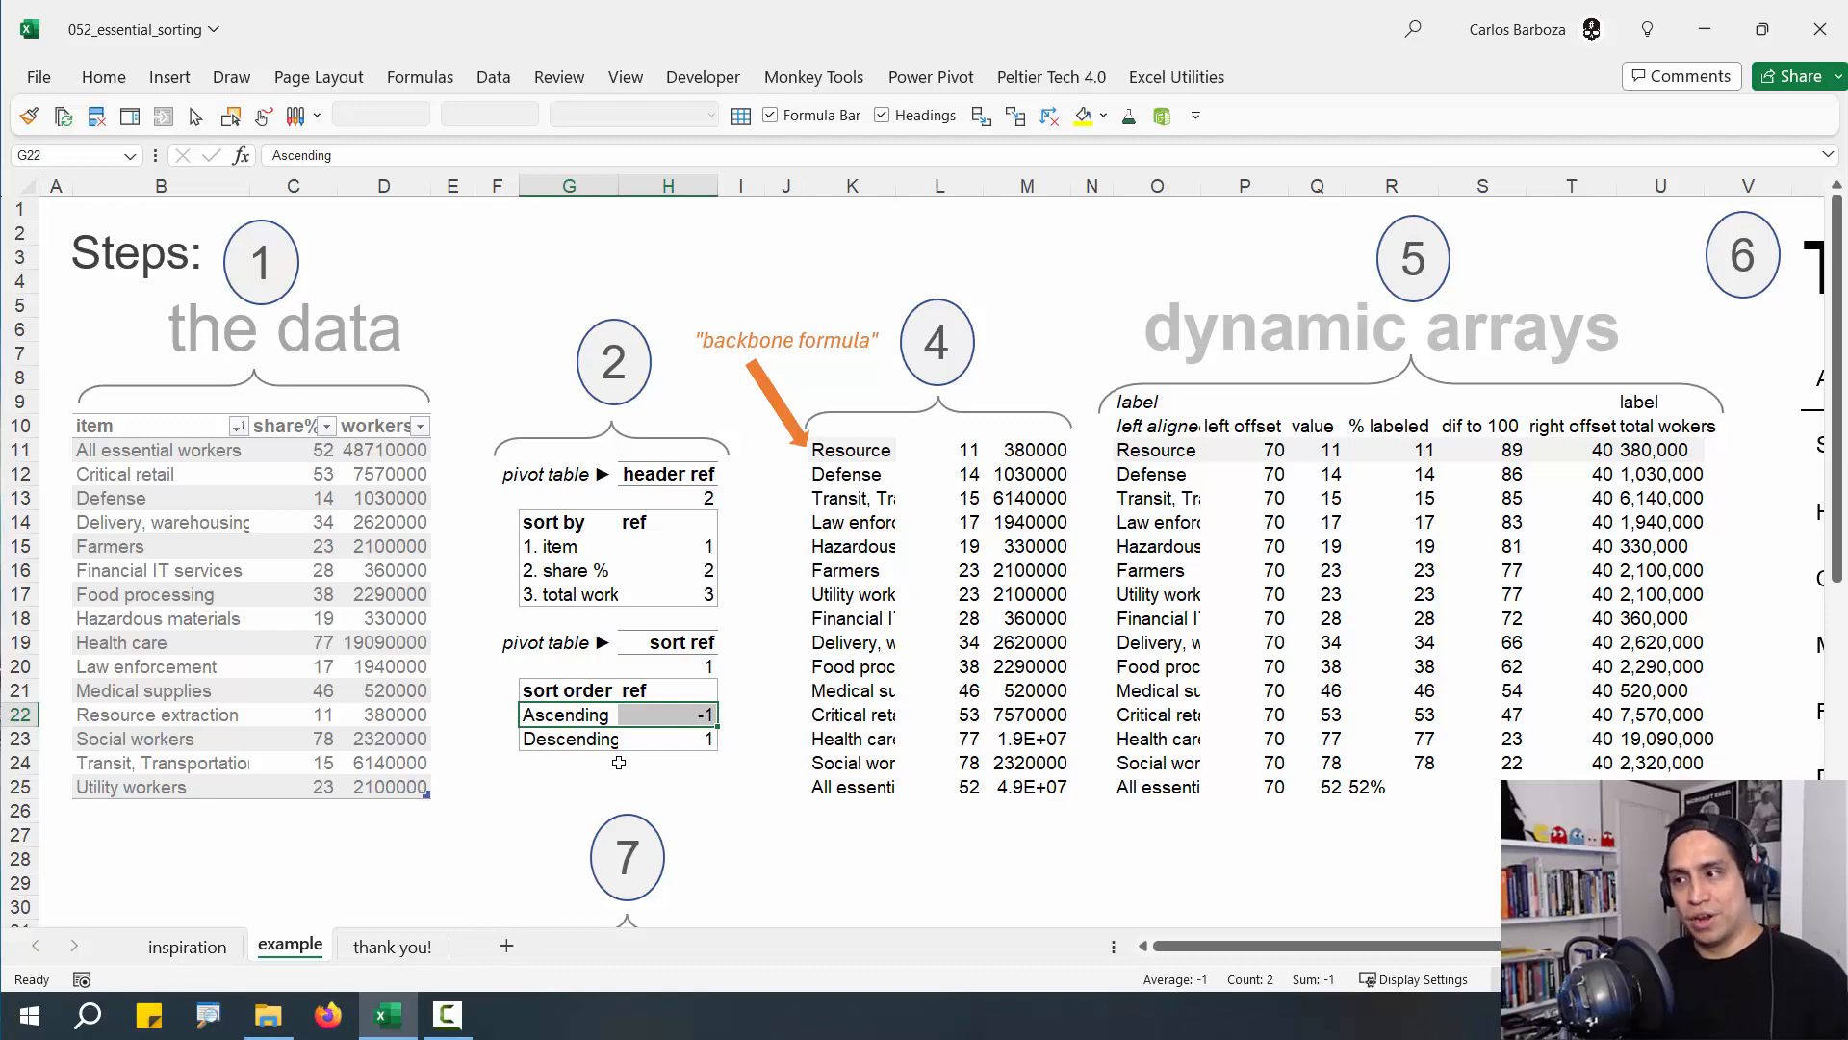
drag(576, 739, 686, 731)
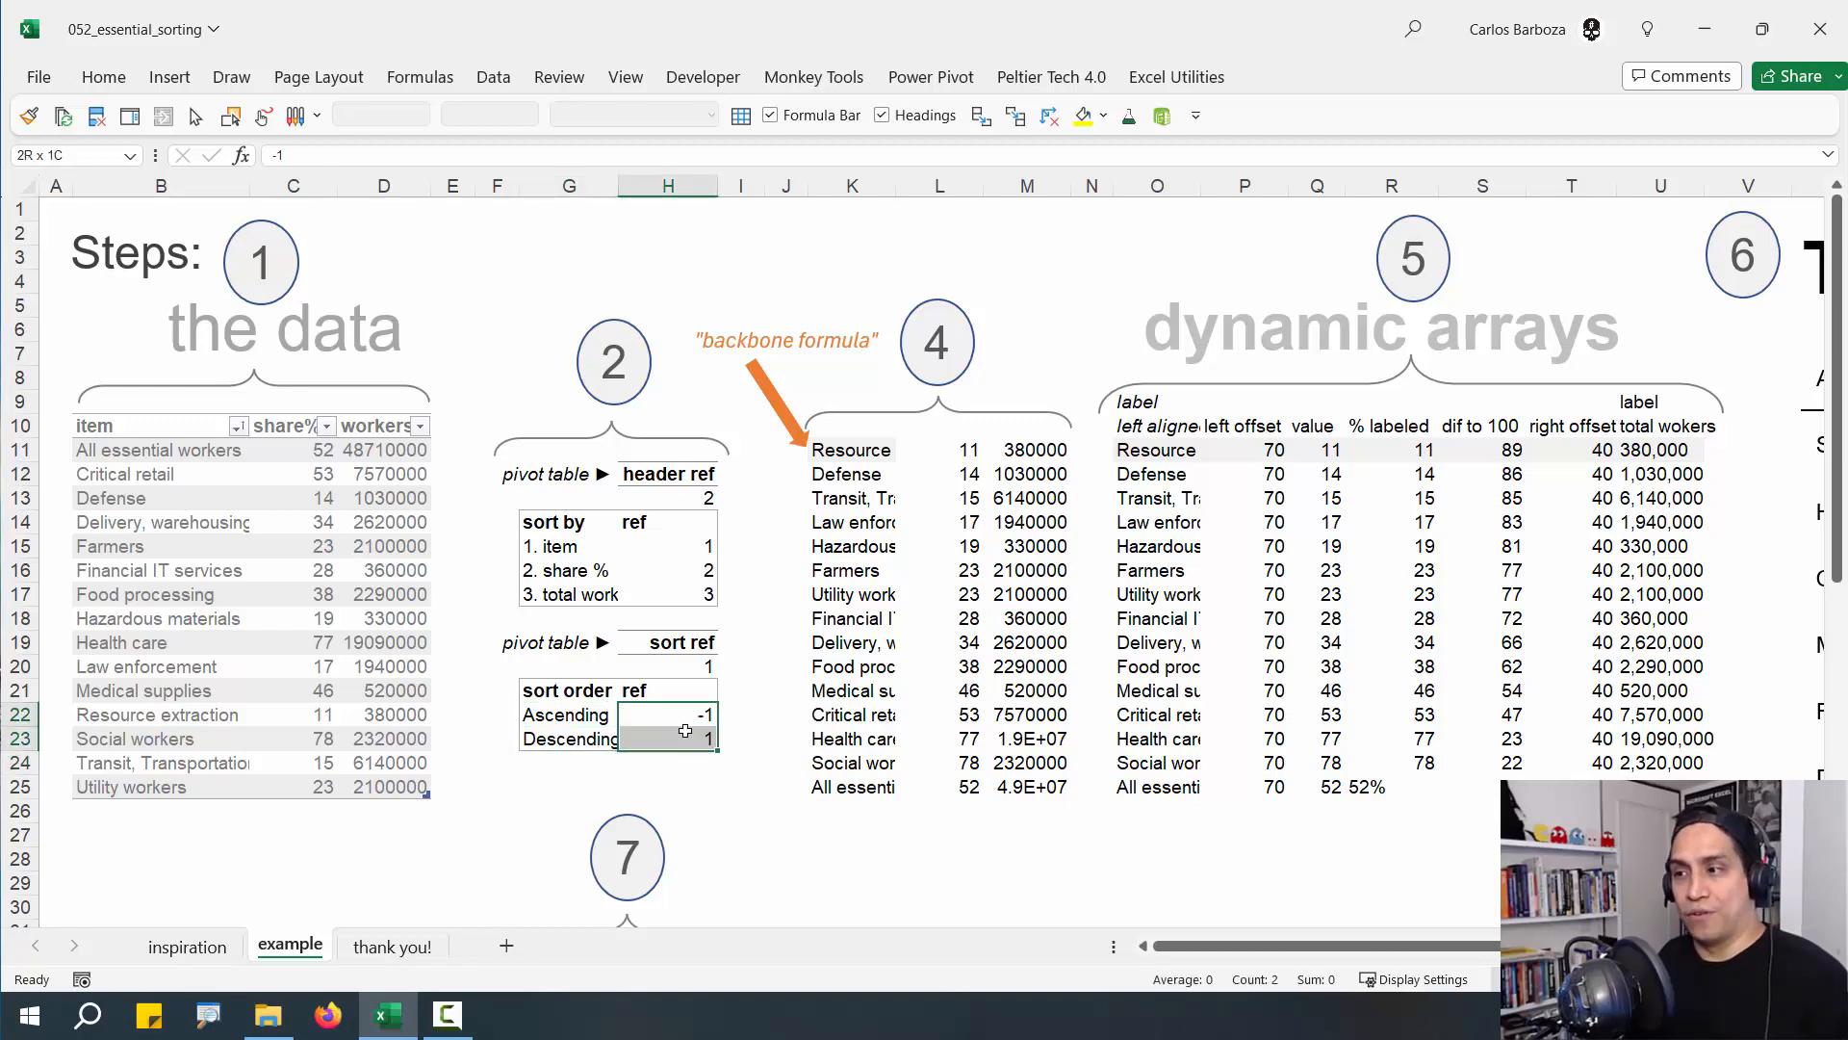
Check the sort_order options of SORTBY under magnification with a trial =SORTBY(,, entry in H25, discarding the formula
click(678, 785)
text(=S)
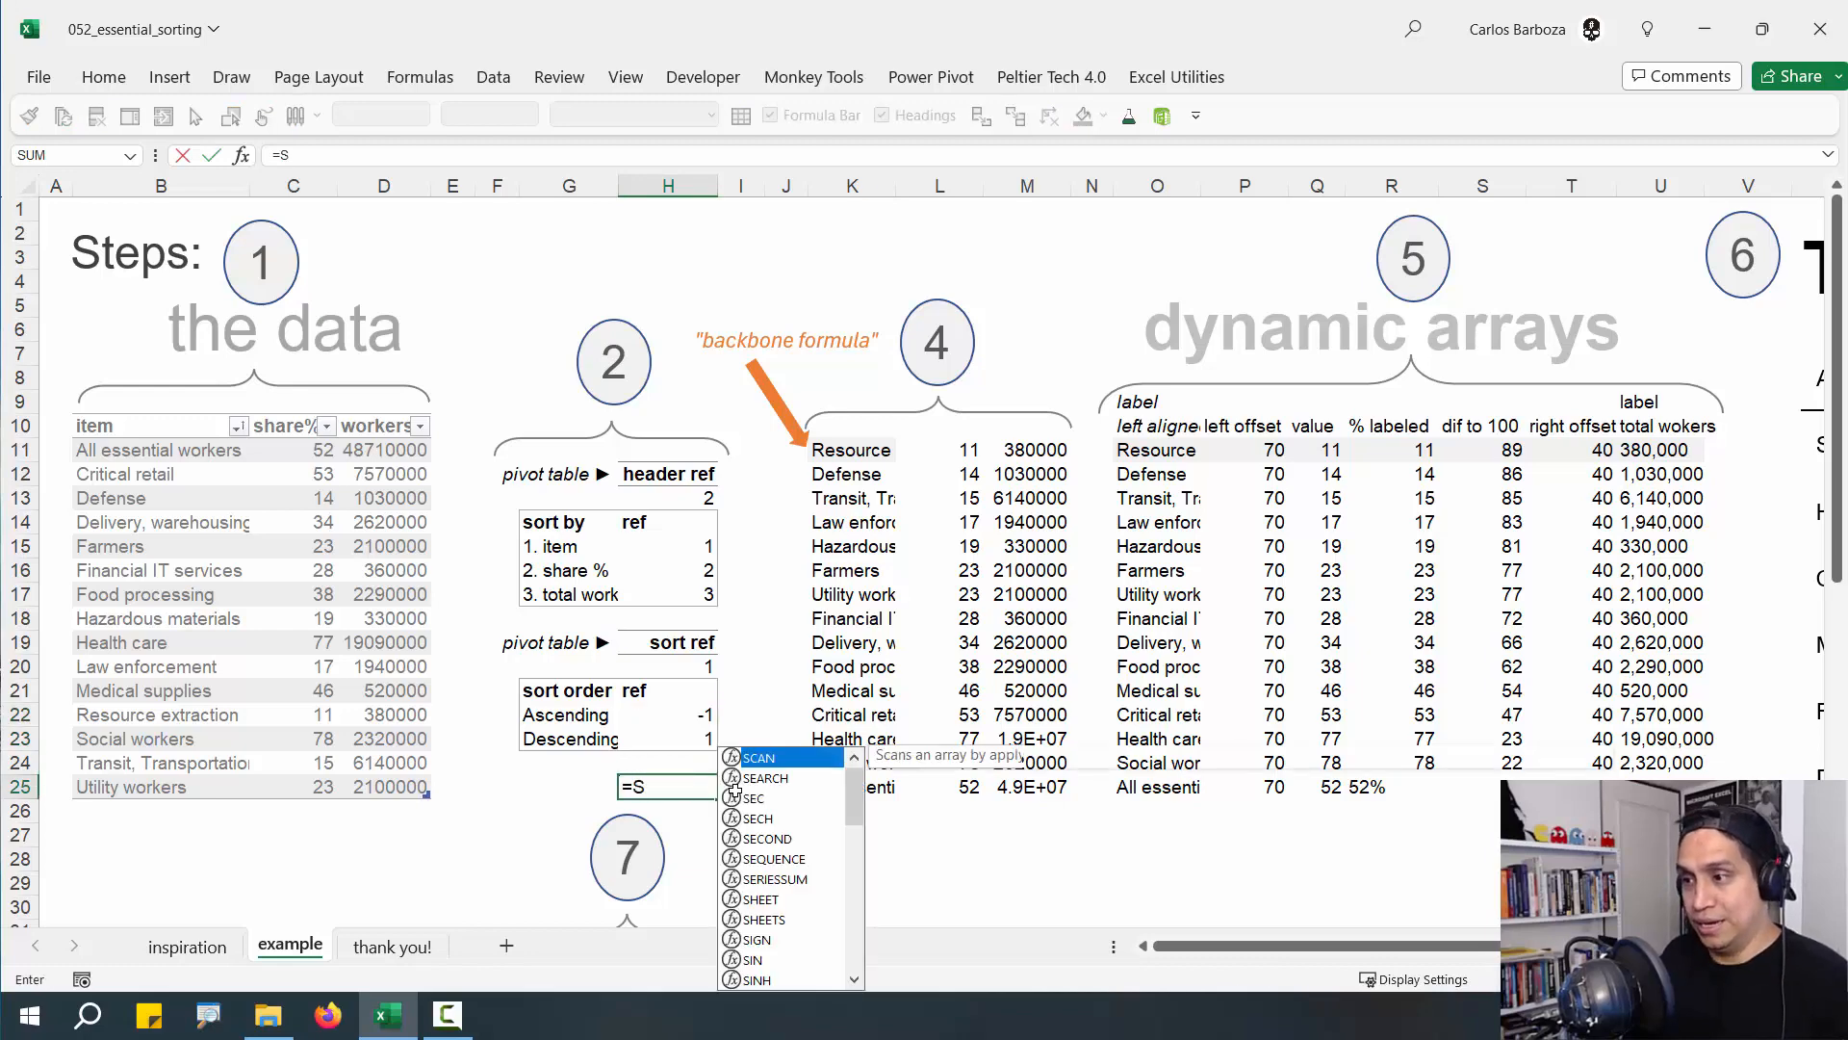
text(ORTBY()
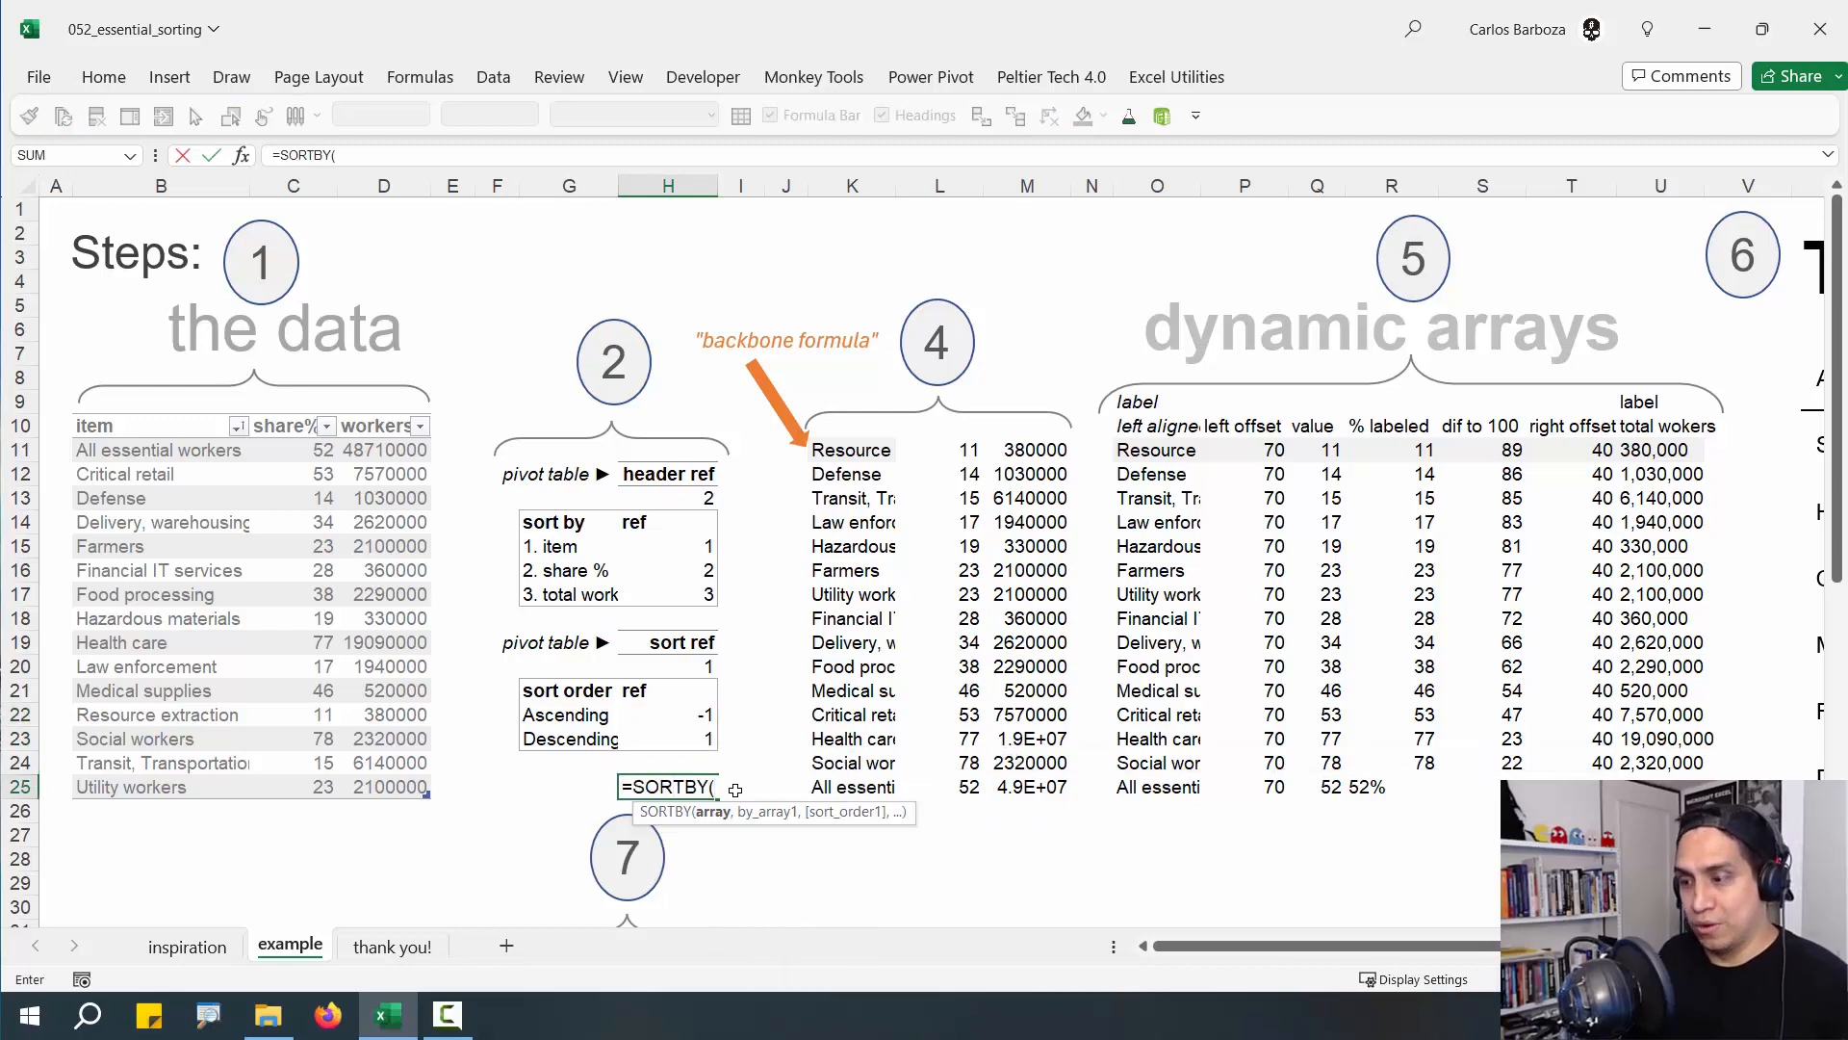
text(,,)
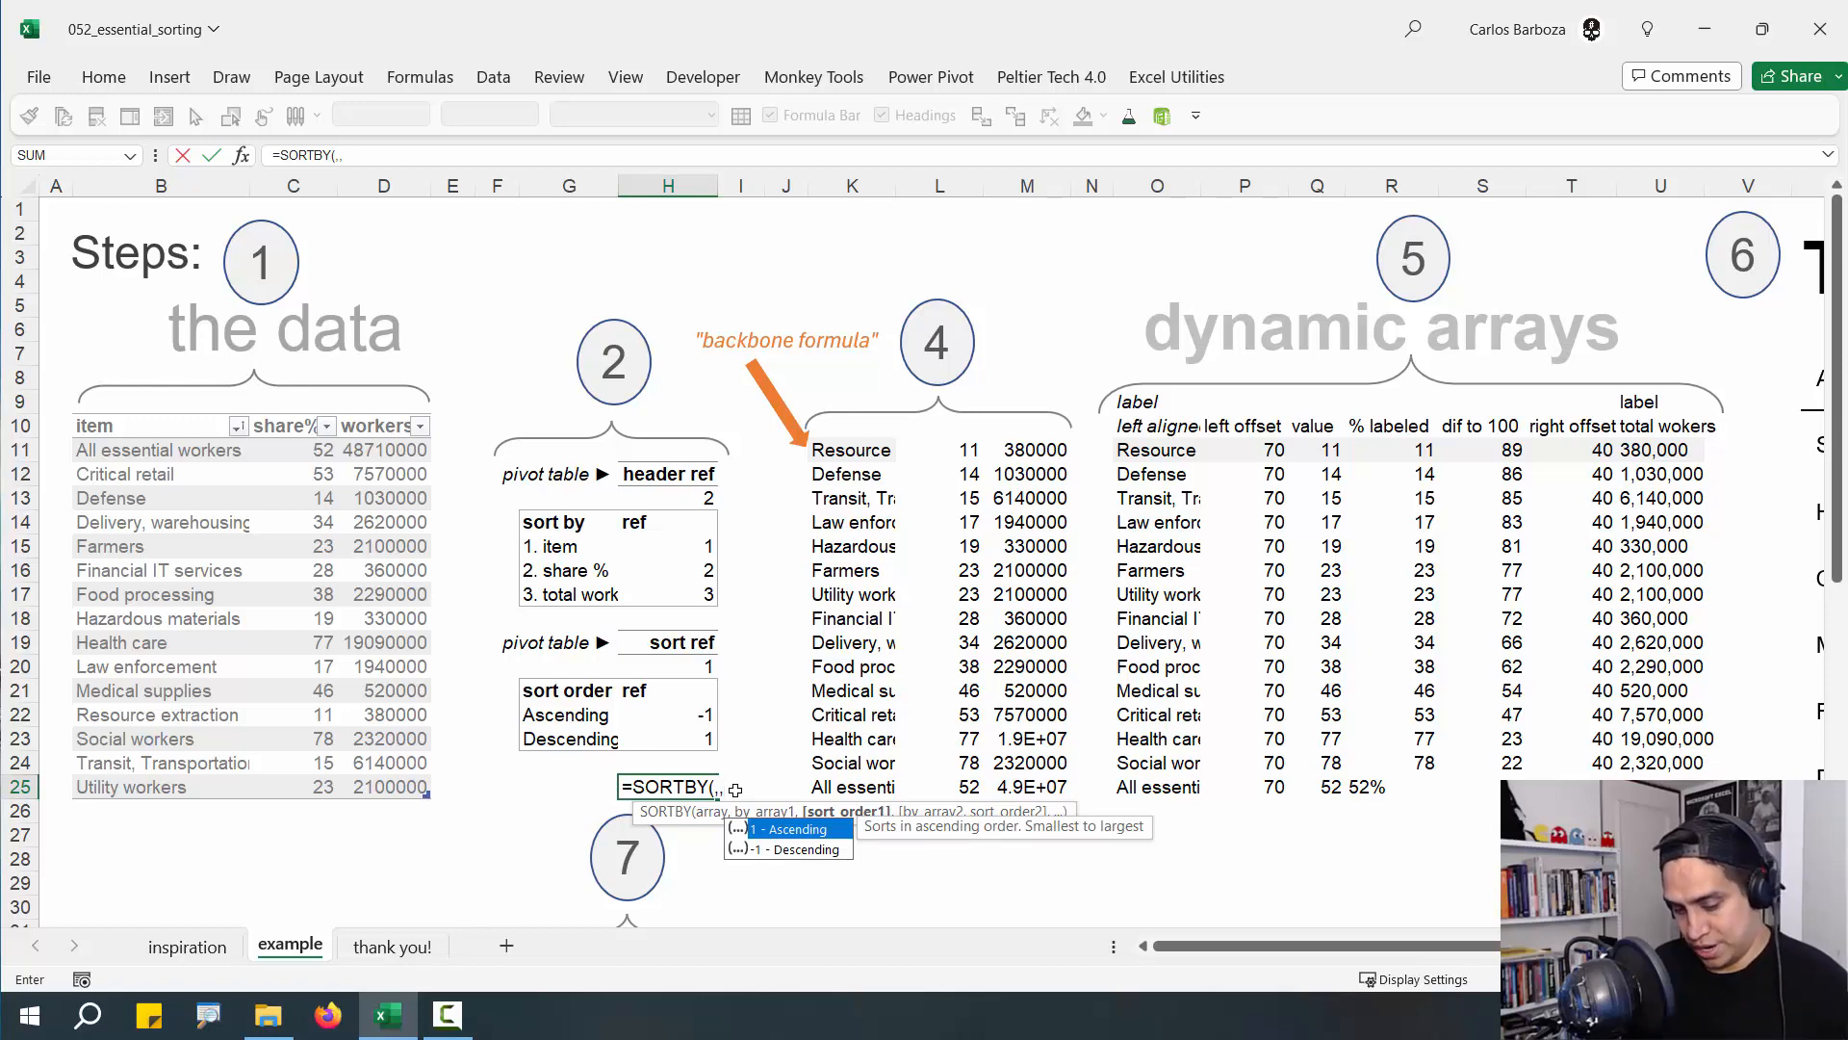
key(Escape)
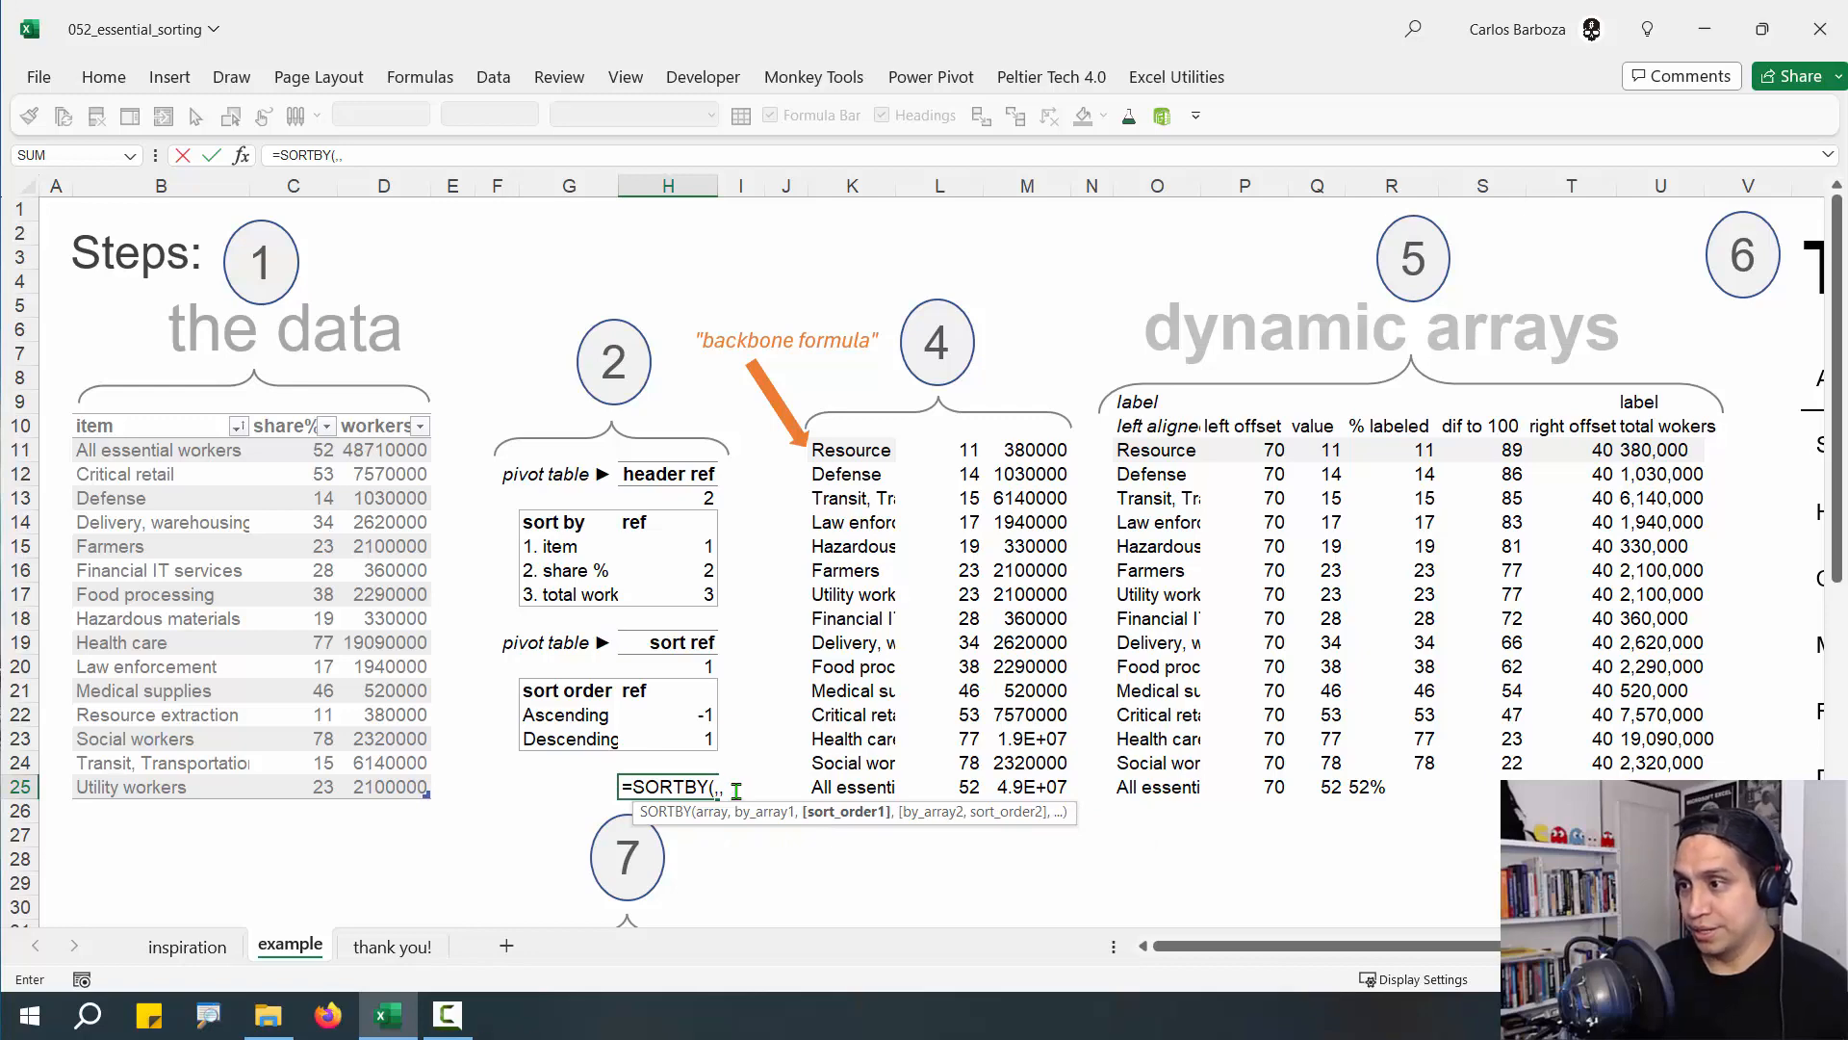
key(super+plus)
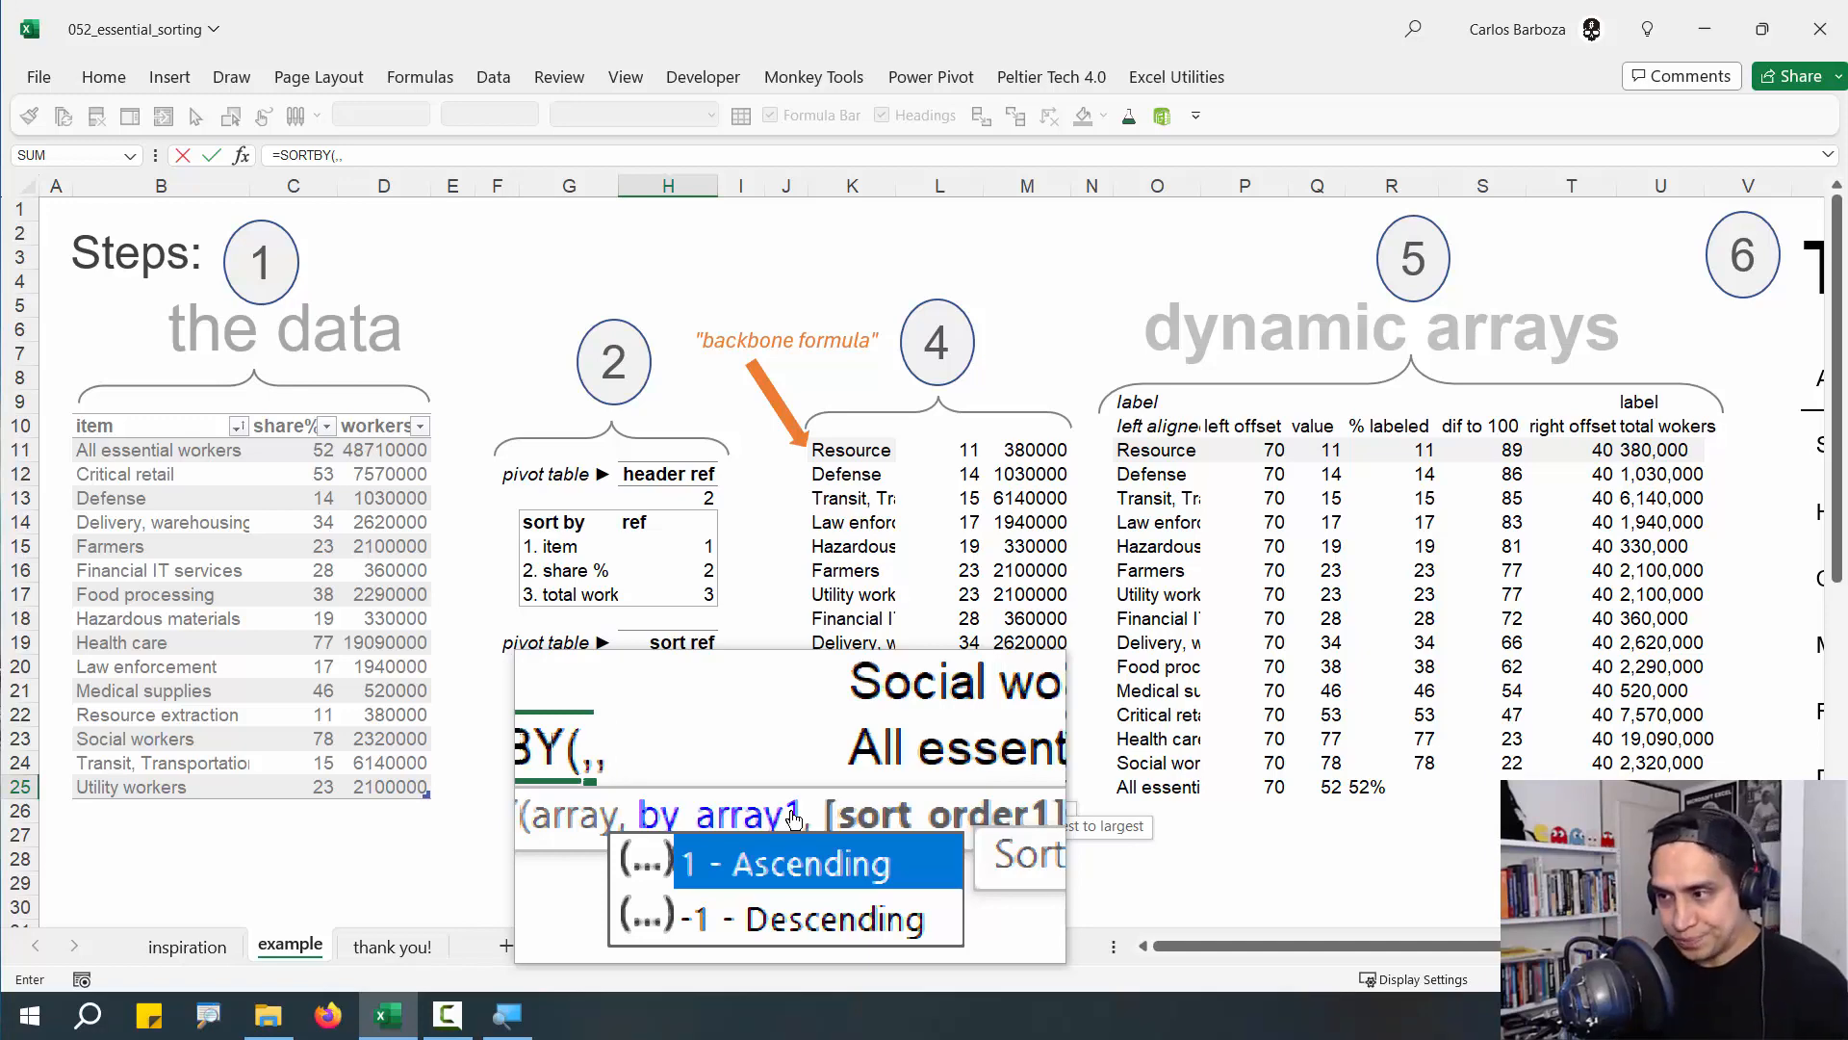
key(Escape)
key(Escape)
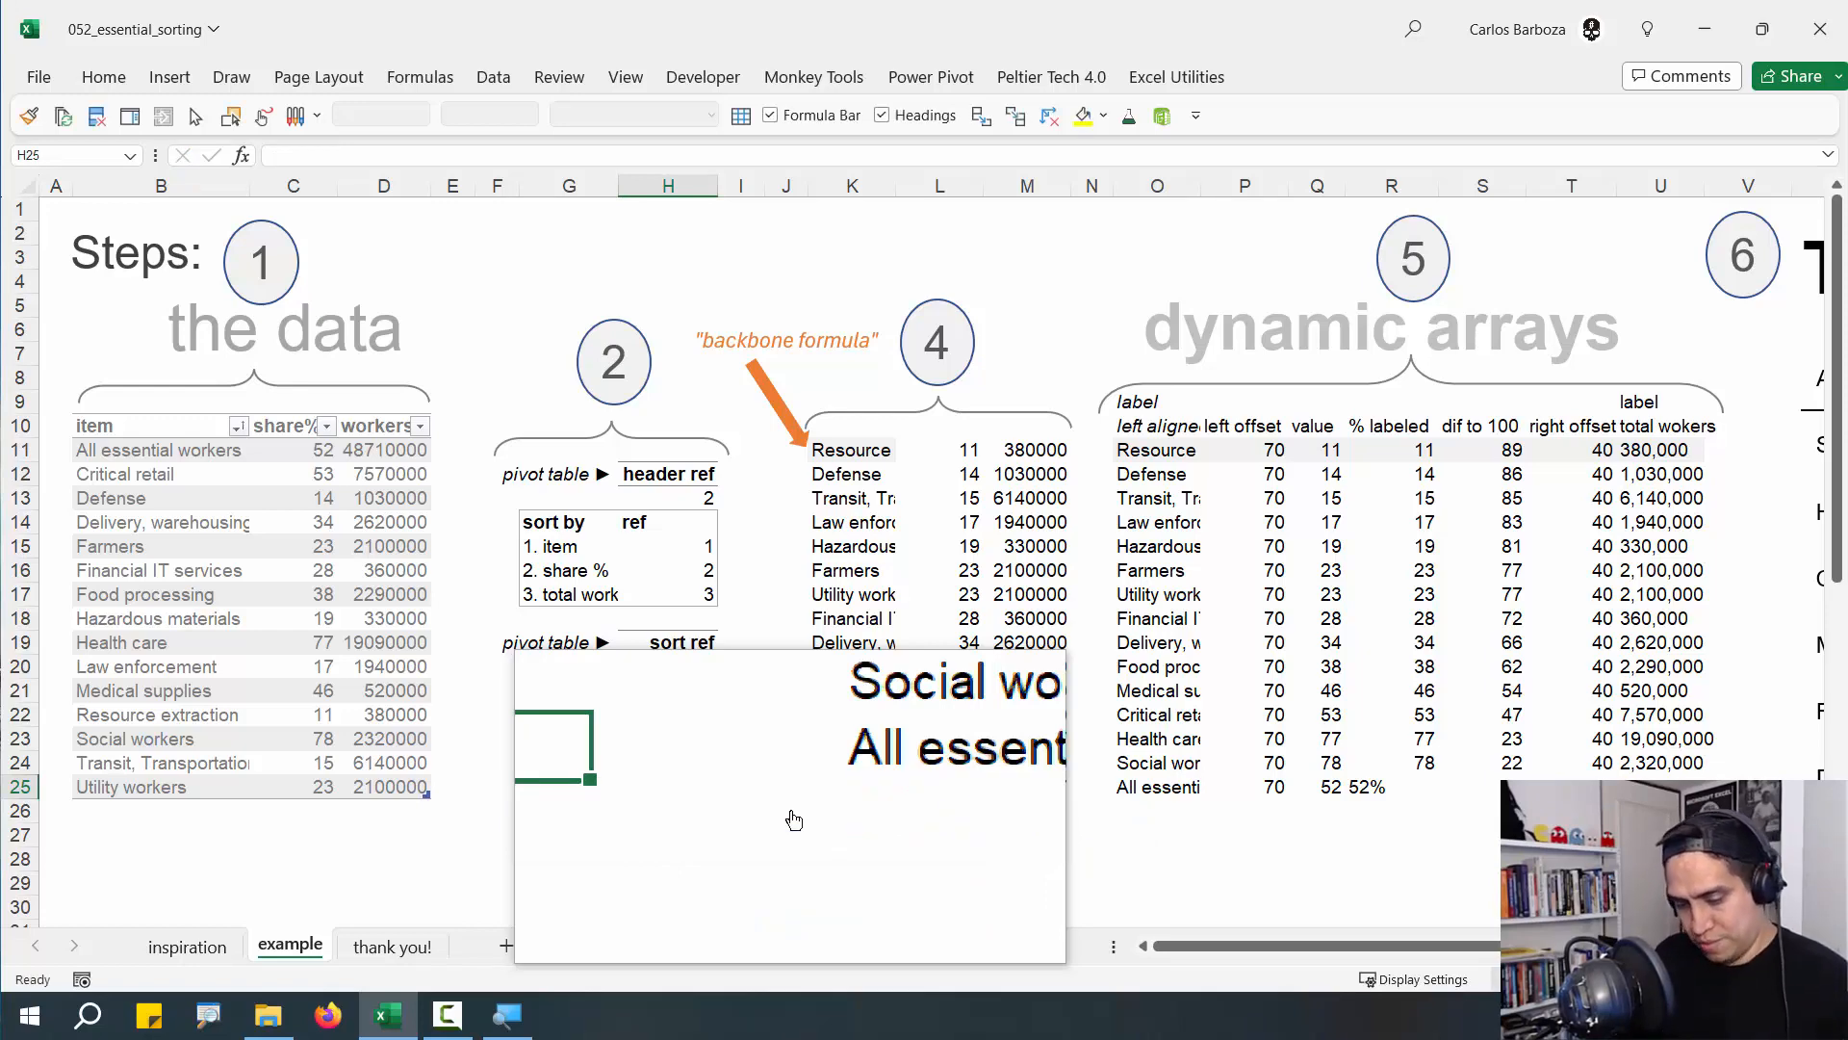
key(super+Escape)
Review the sort order and sort by tables together with the header ref and sort ref pivot tables
click(680, 698)
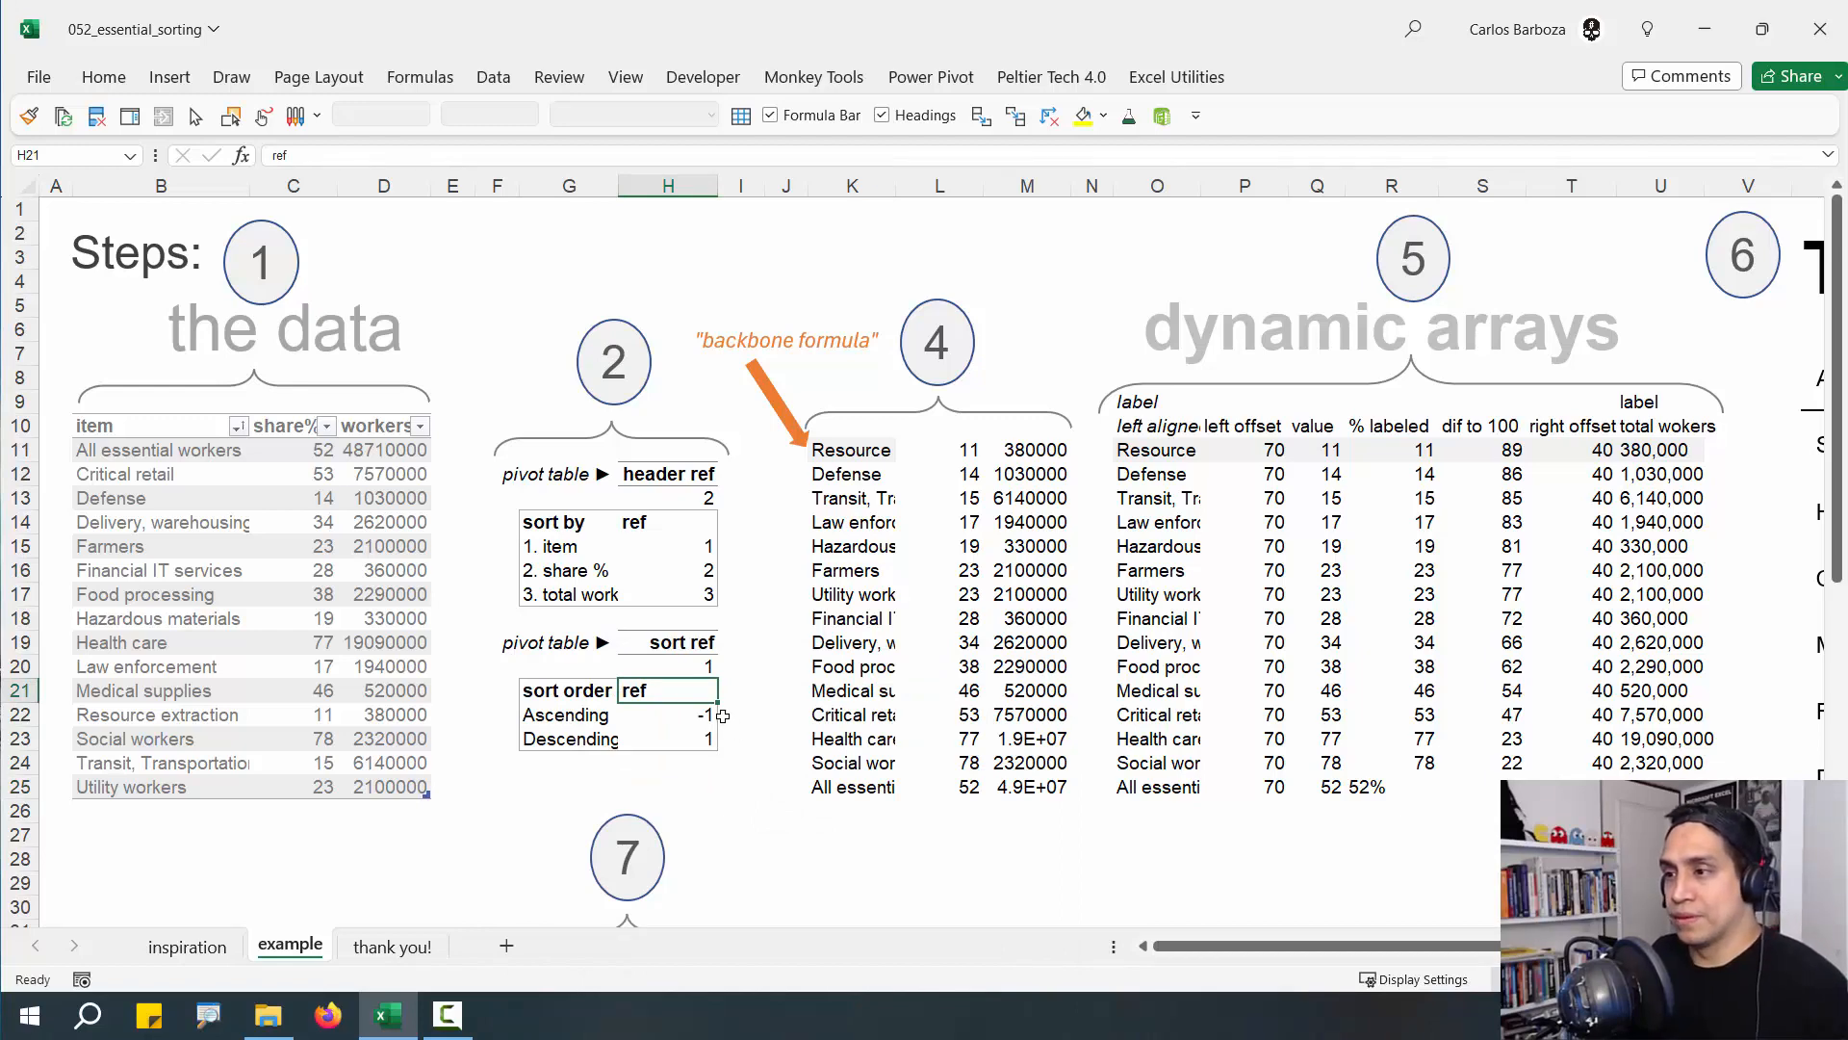
drag(593, 691, 672, 736)
drag(582, 528, 649, 587)
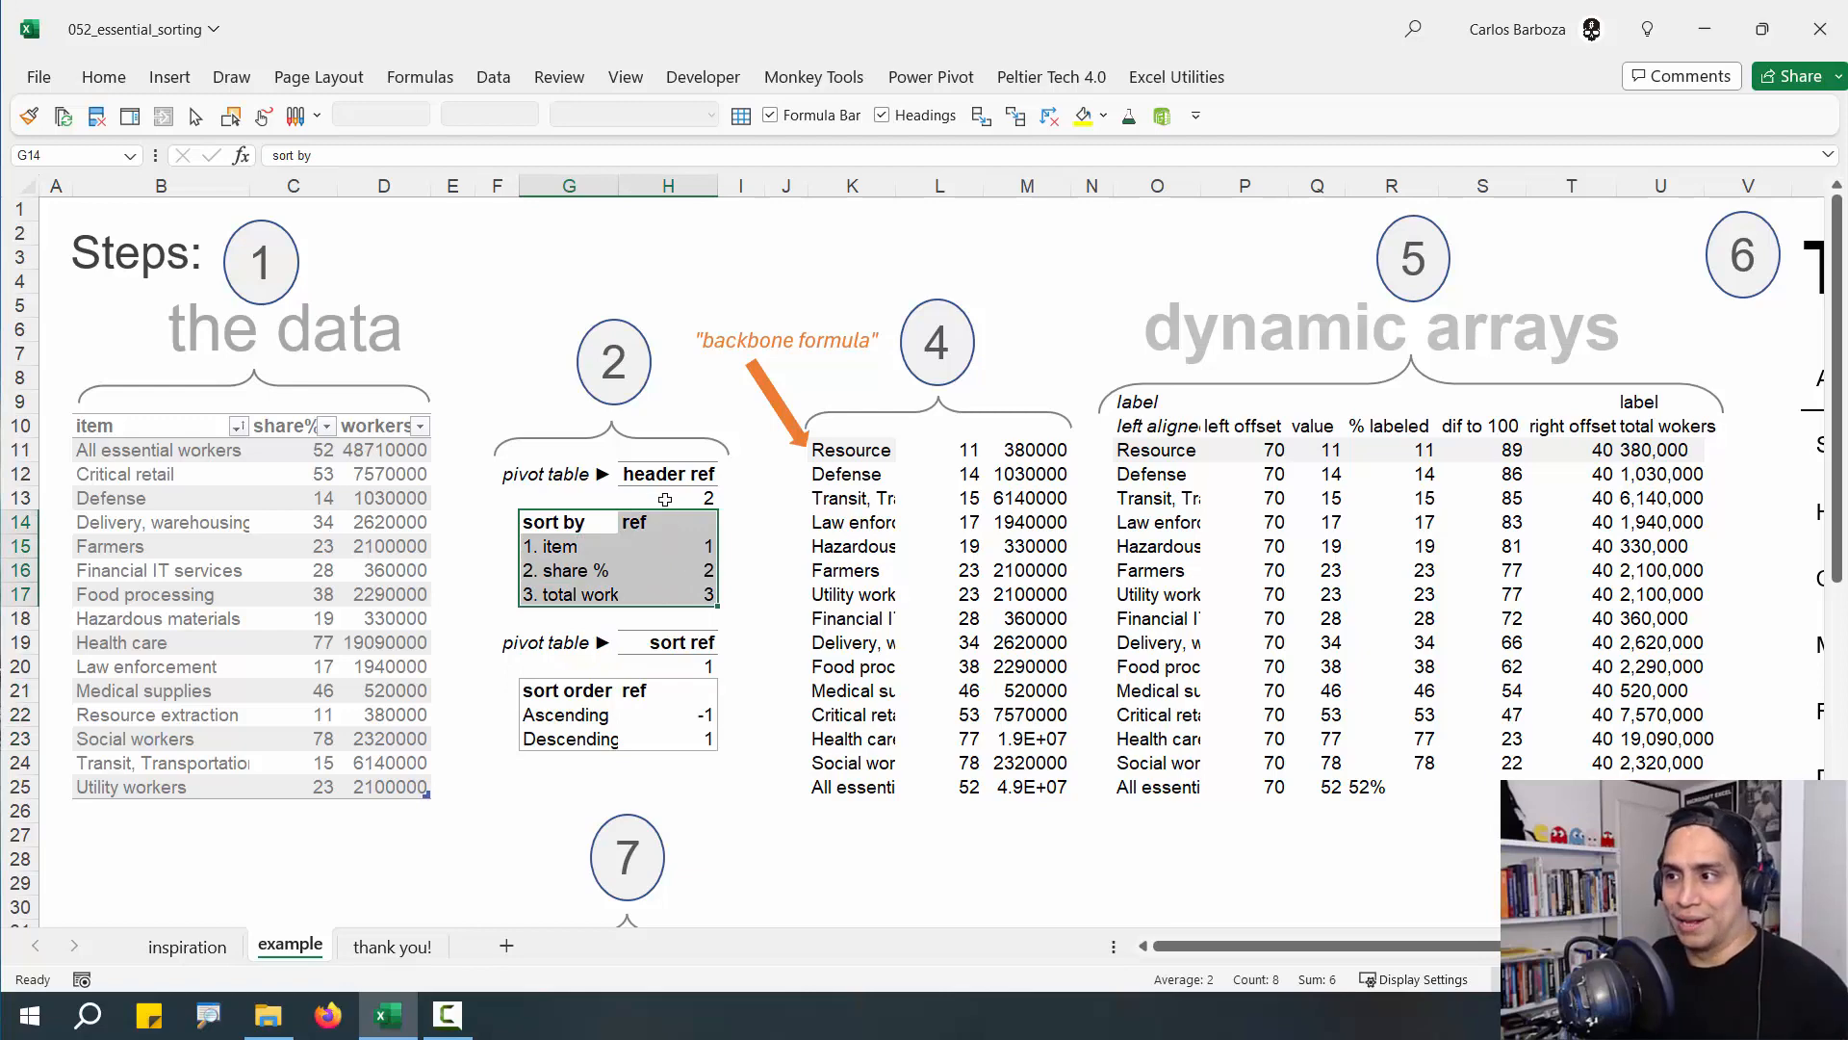
drag(667, 475, 704, 496)
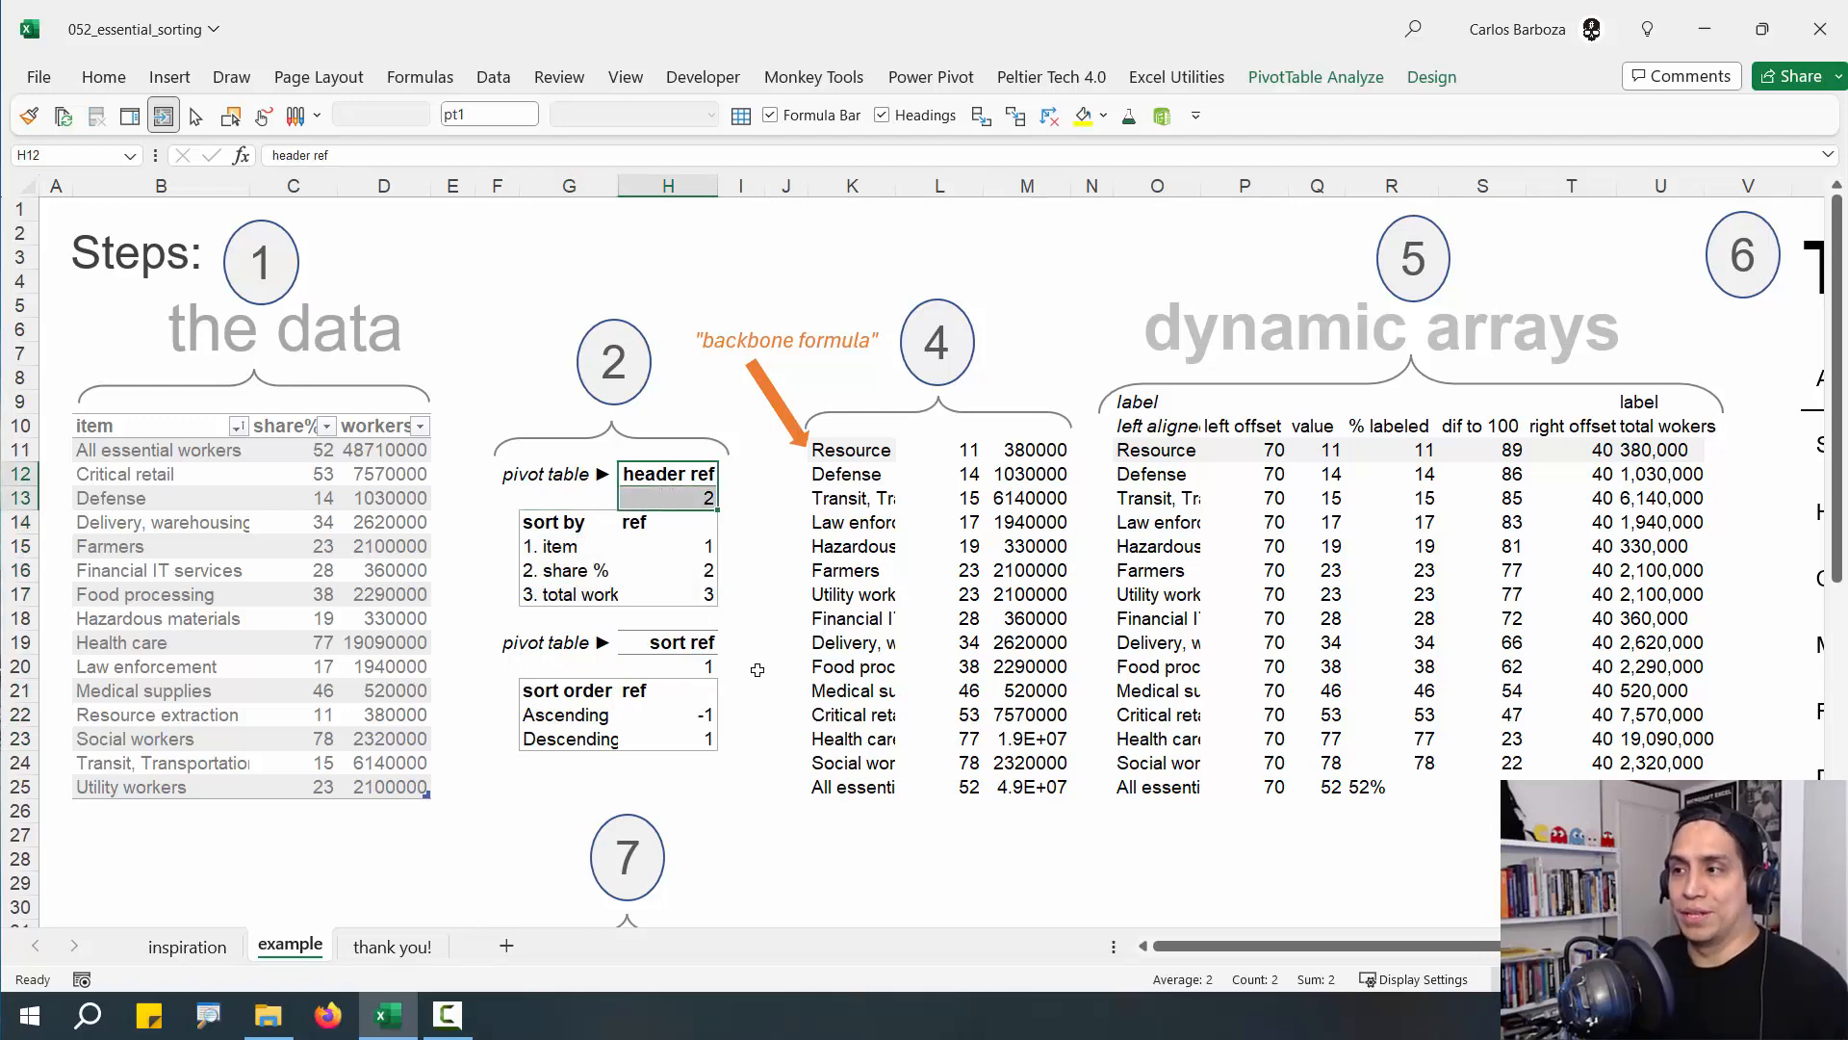
click(692, 666)
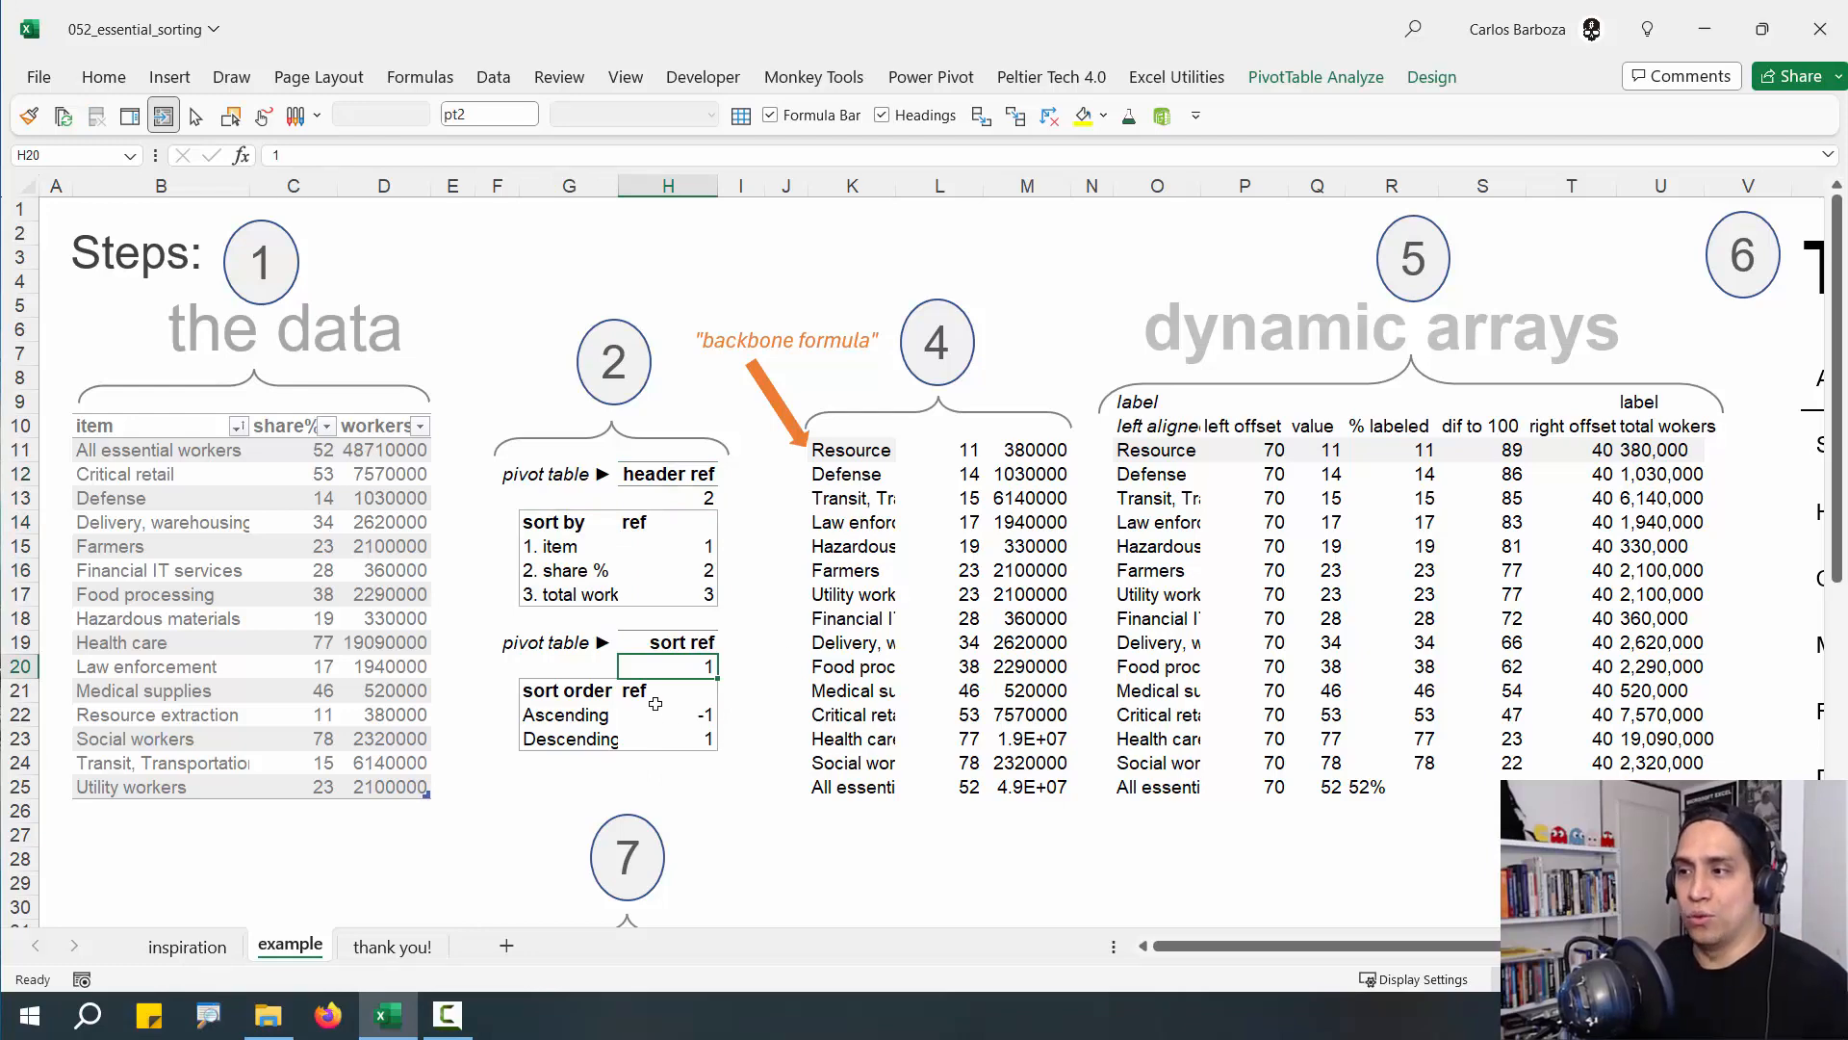
Insert a PivotTable from the sort order table range G21:H23, placed on the existing worksheet at K30
drag(537, 690, 713, 740)
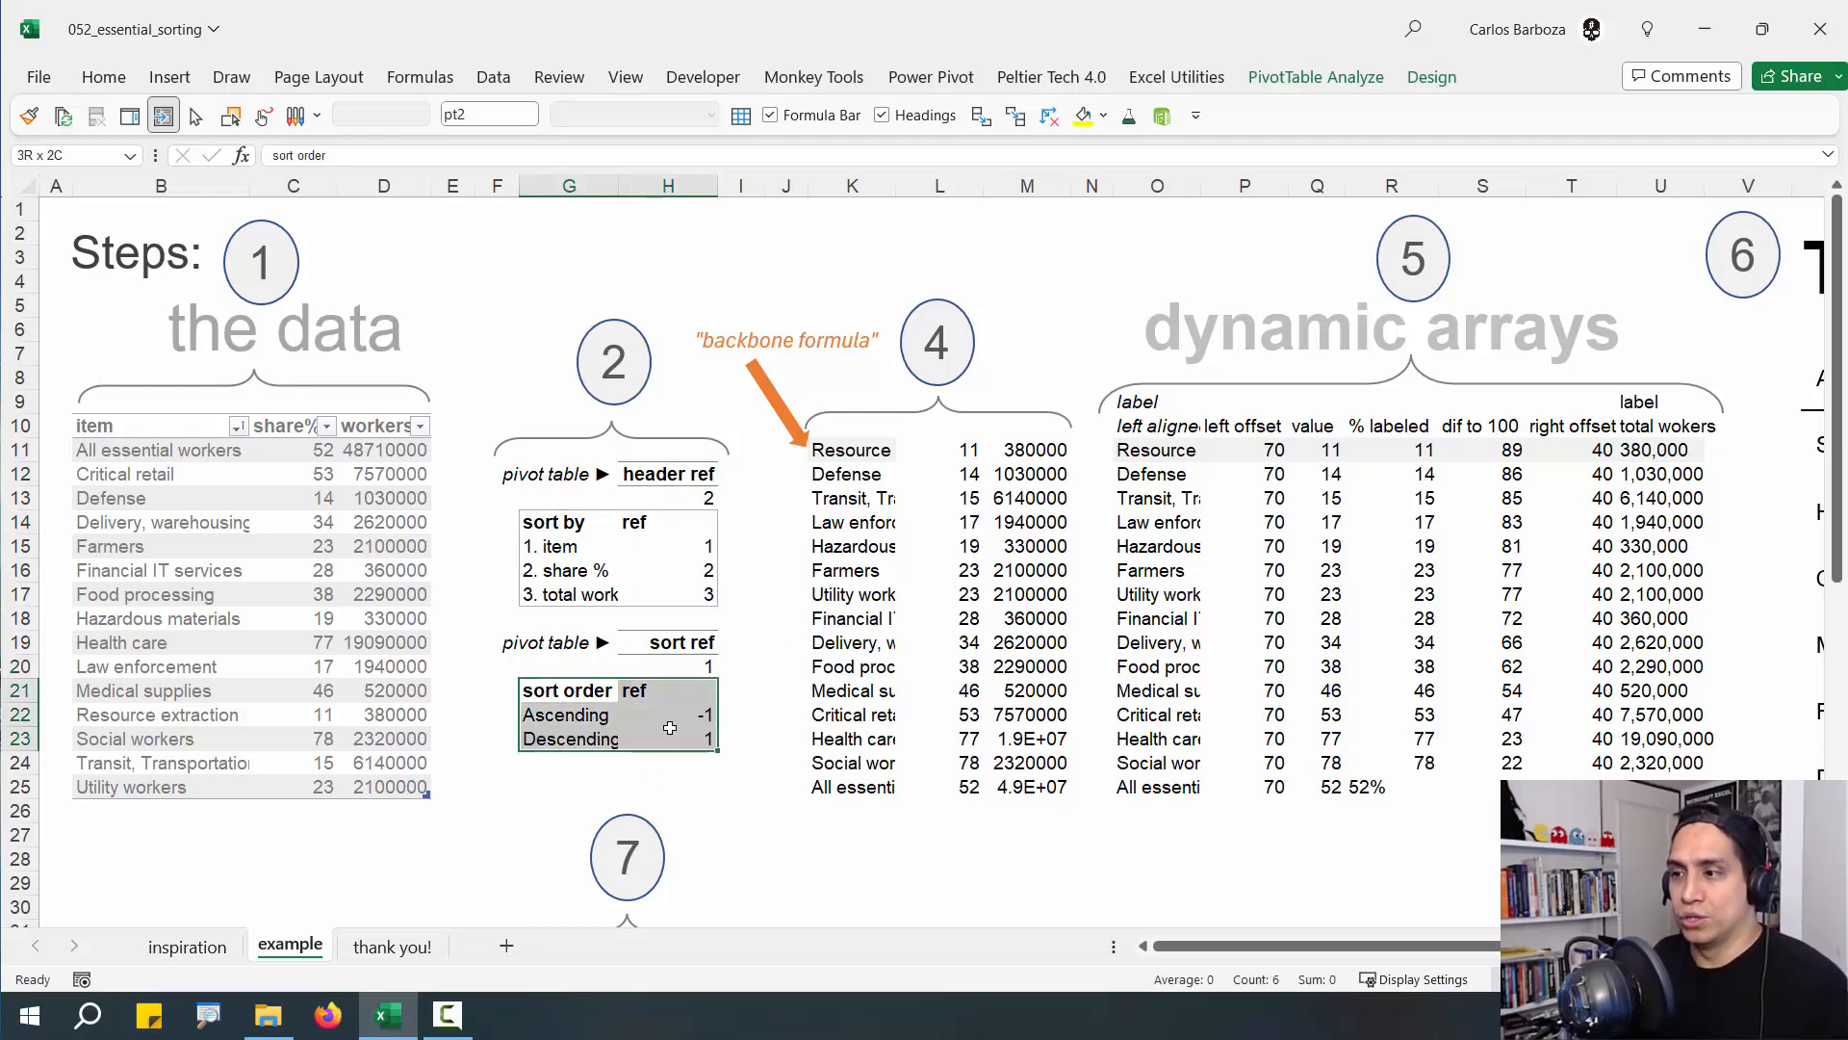
click(170, 77)
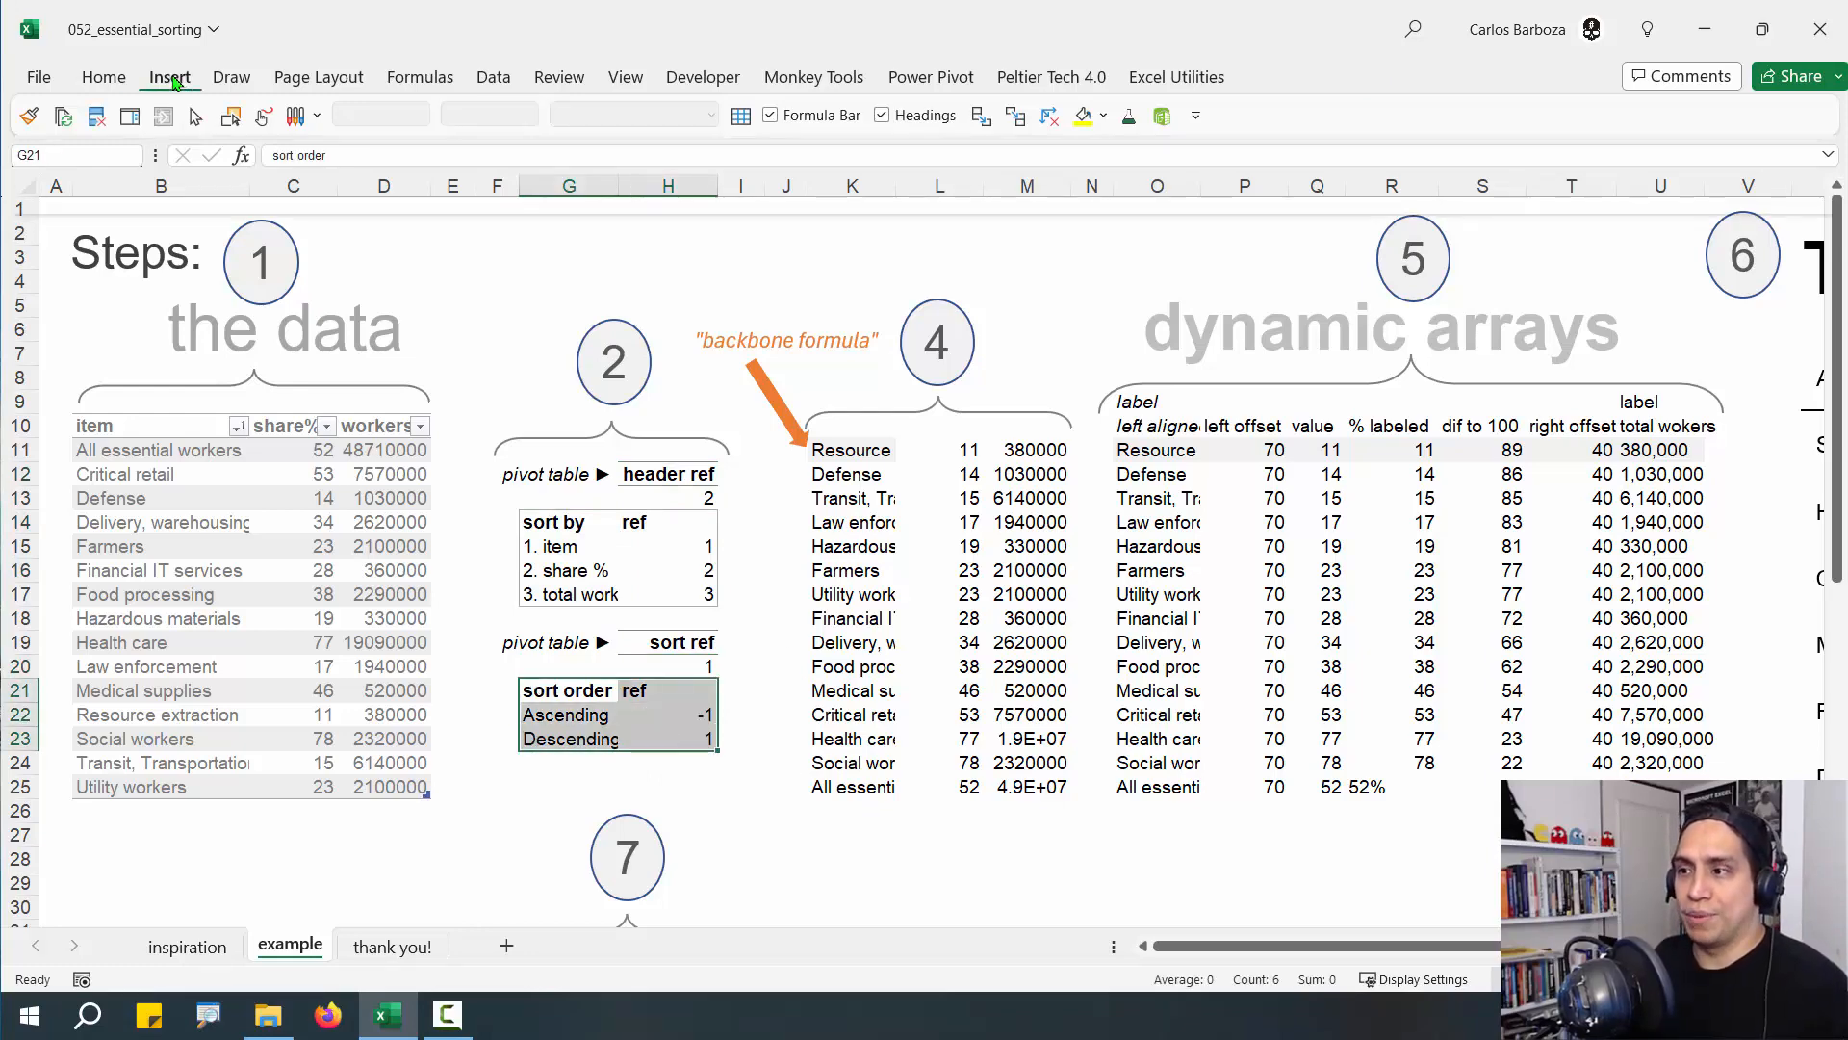
click(59, 125)
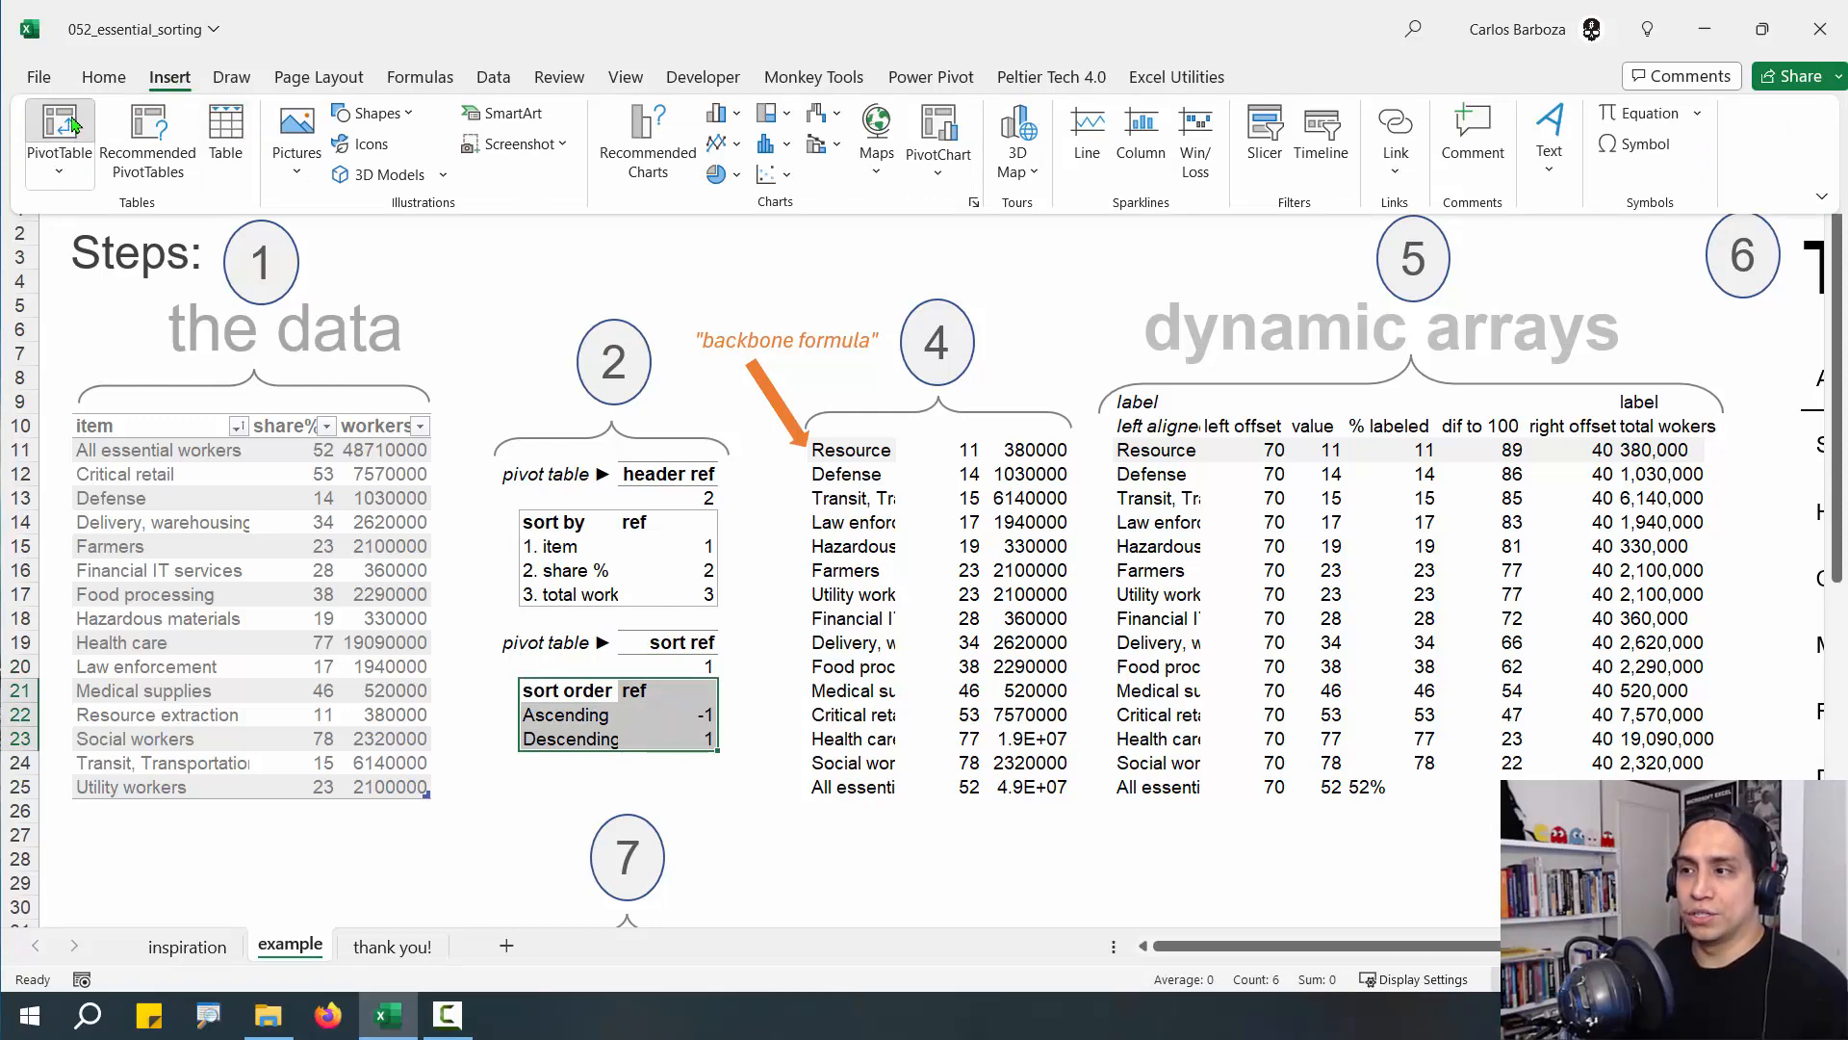
drag(936, 453, 1144, 390)
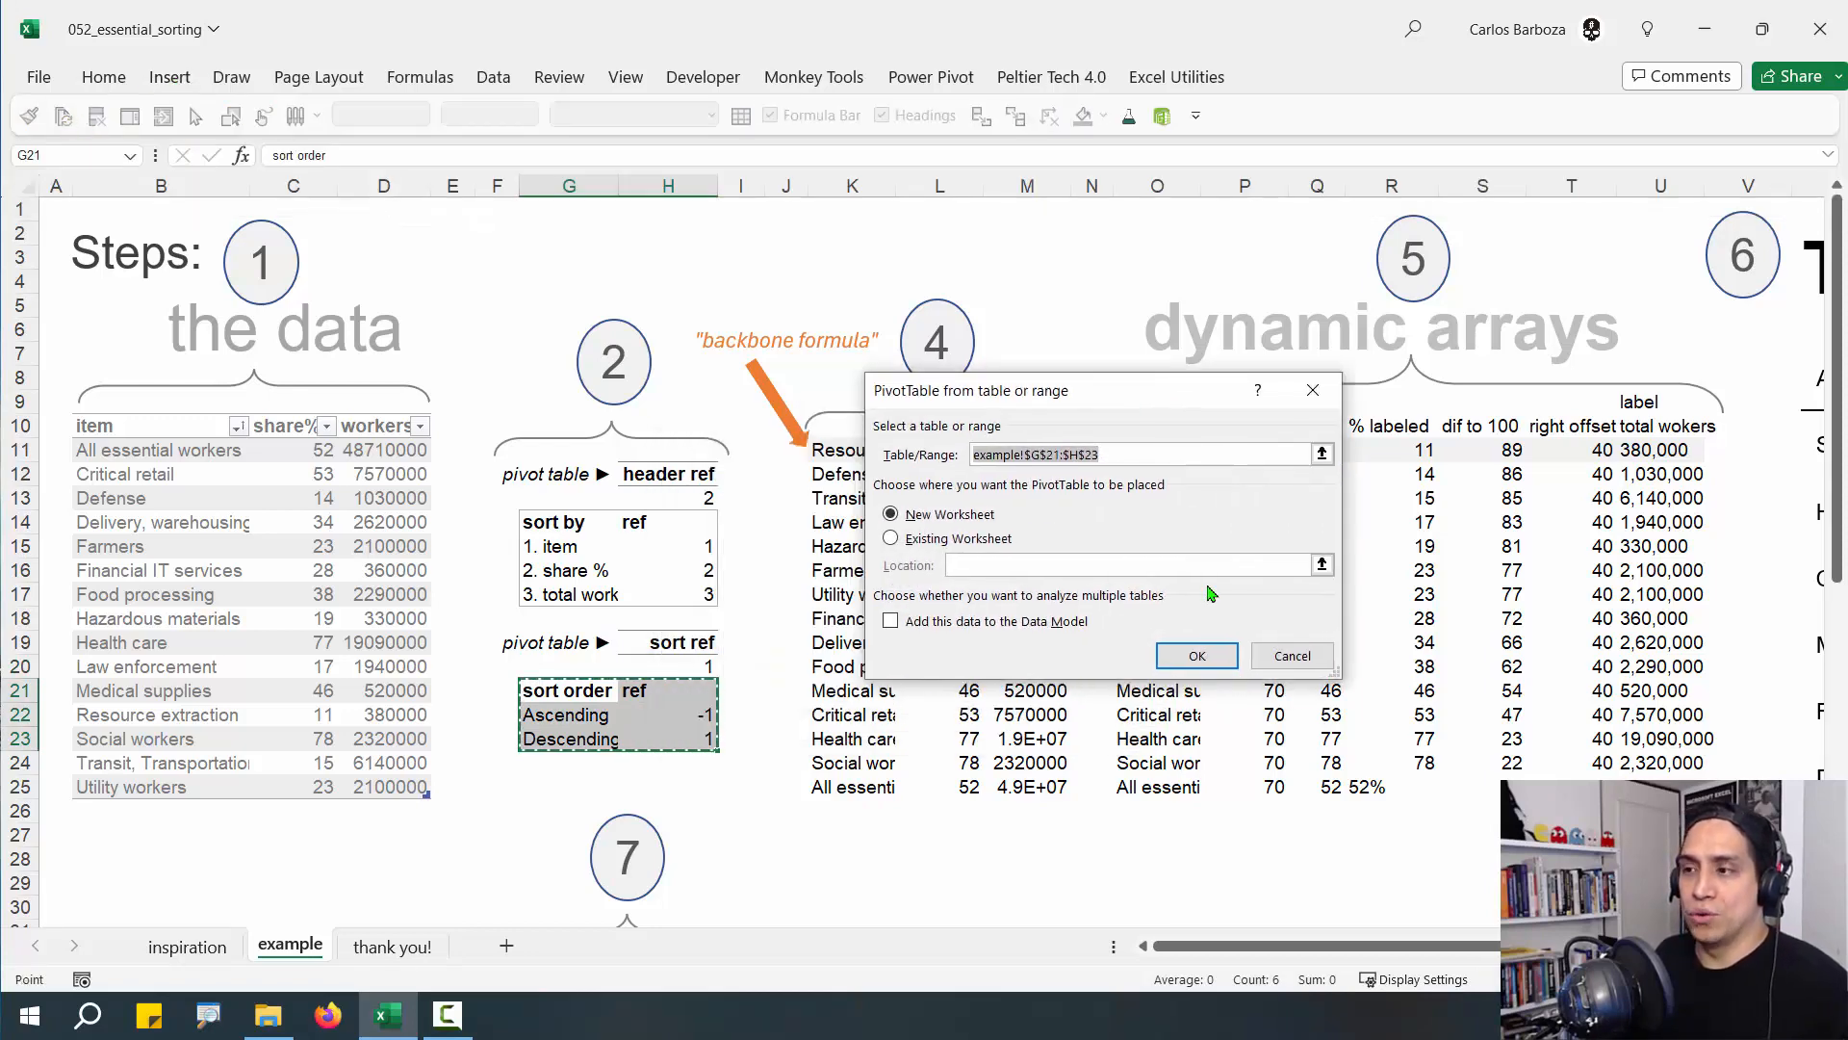
click(951, 539)
drag(1064, 408, 1020, 238)
scroll(938, 722, down, 6)
scroll(907, 722, up, 2)
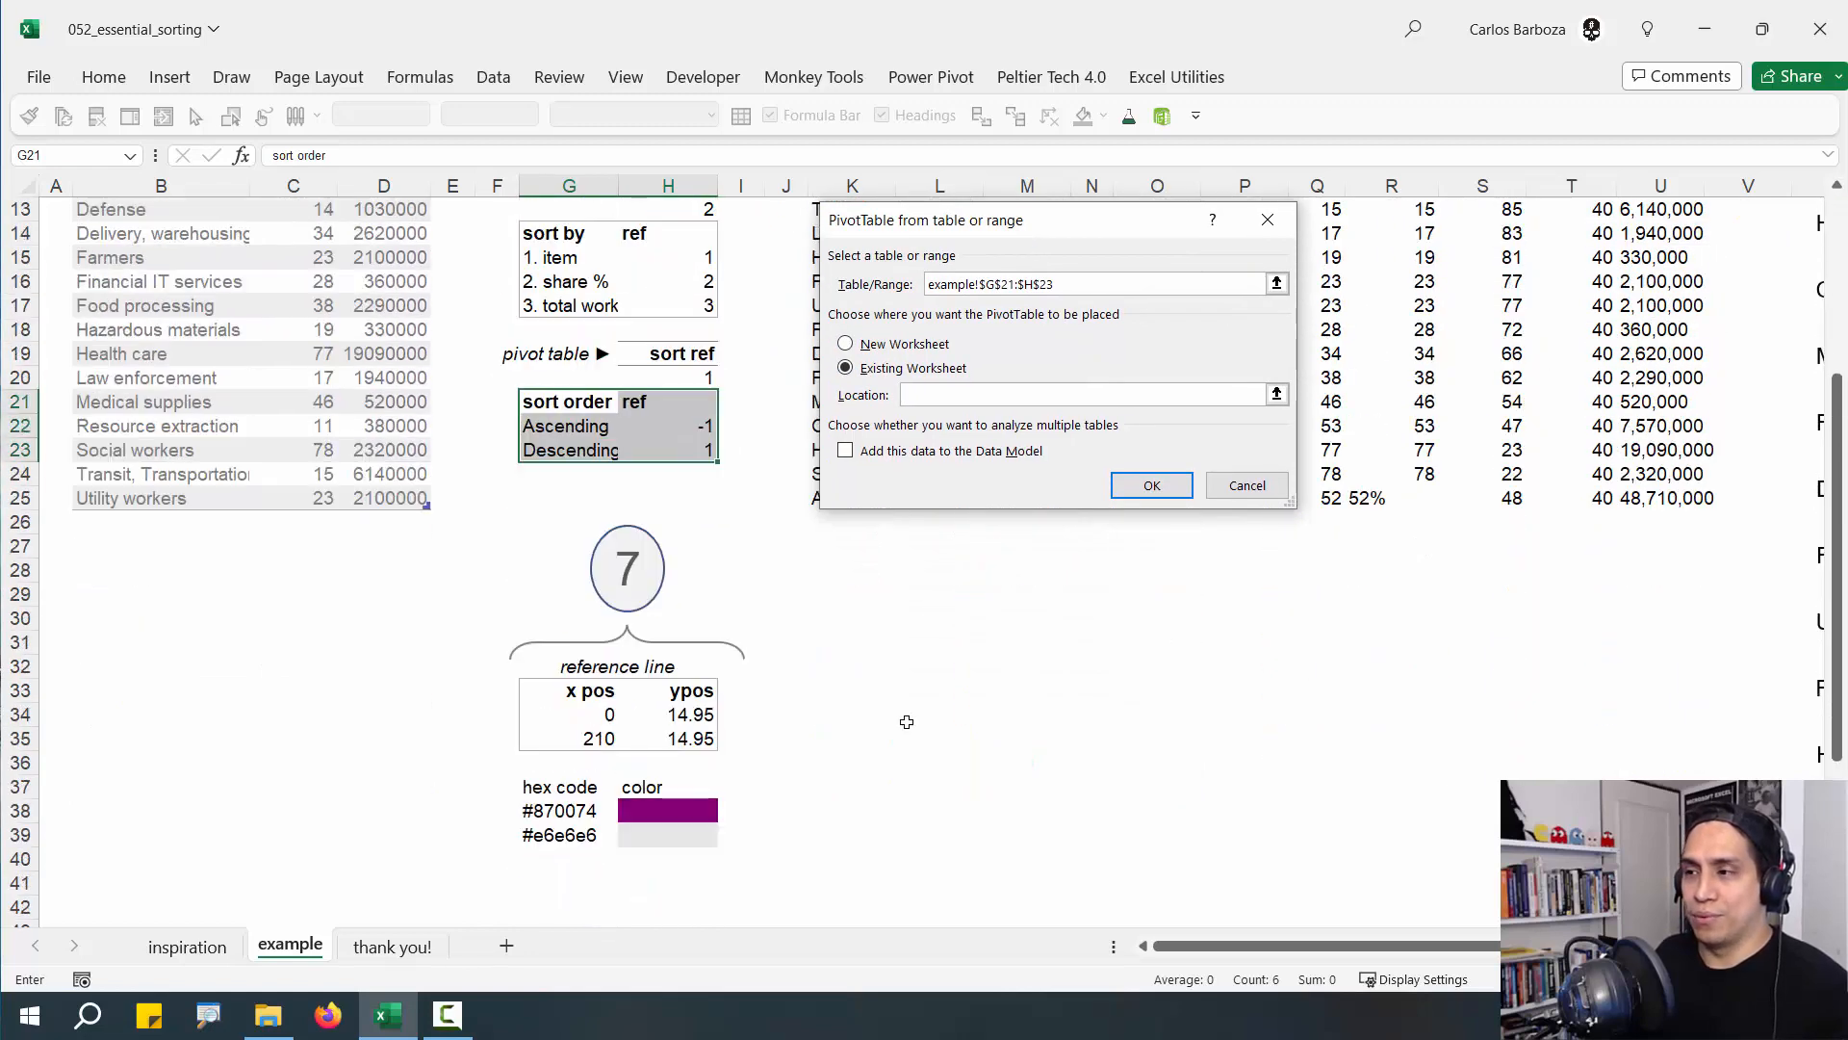
click(867, 616)
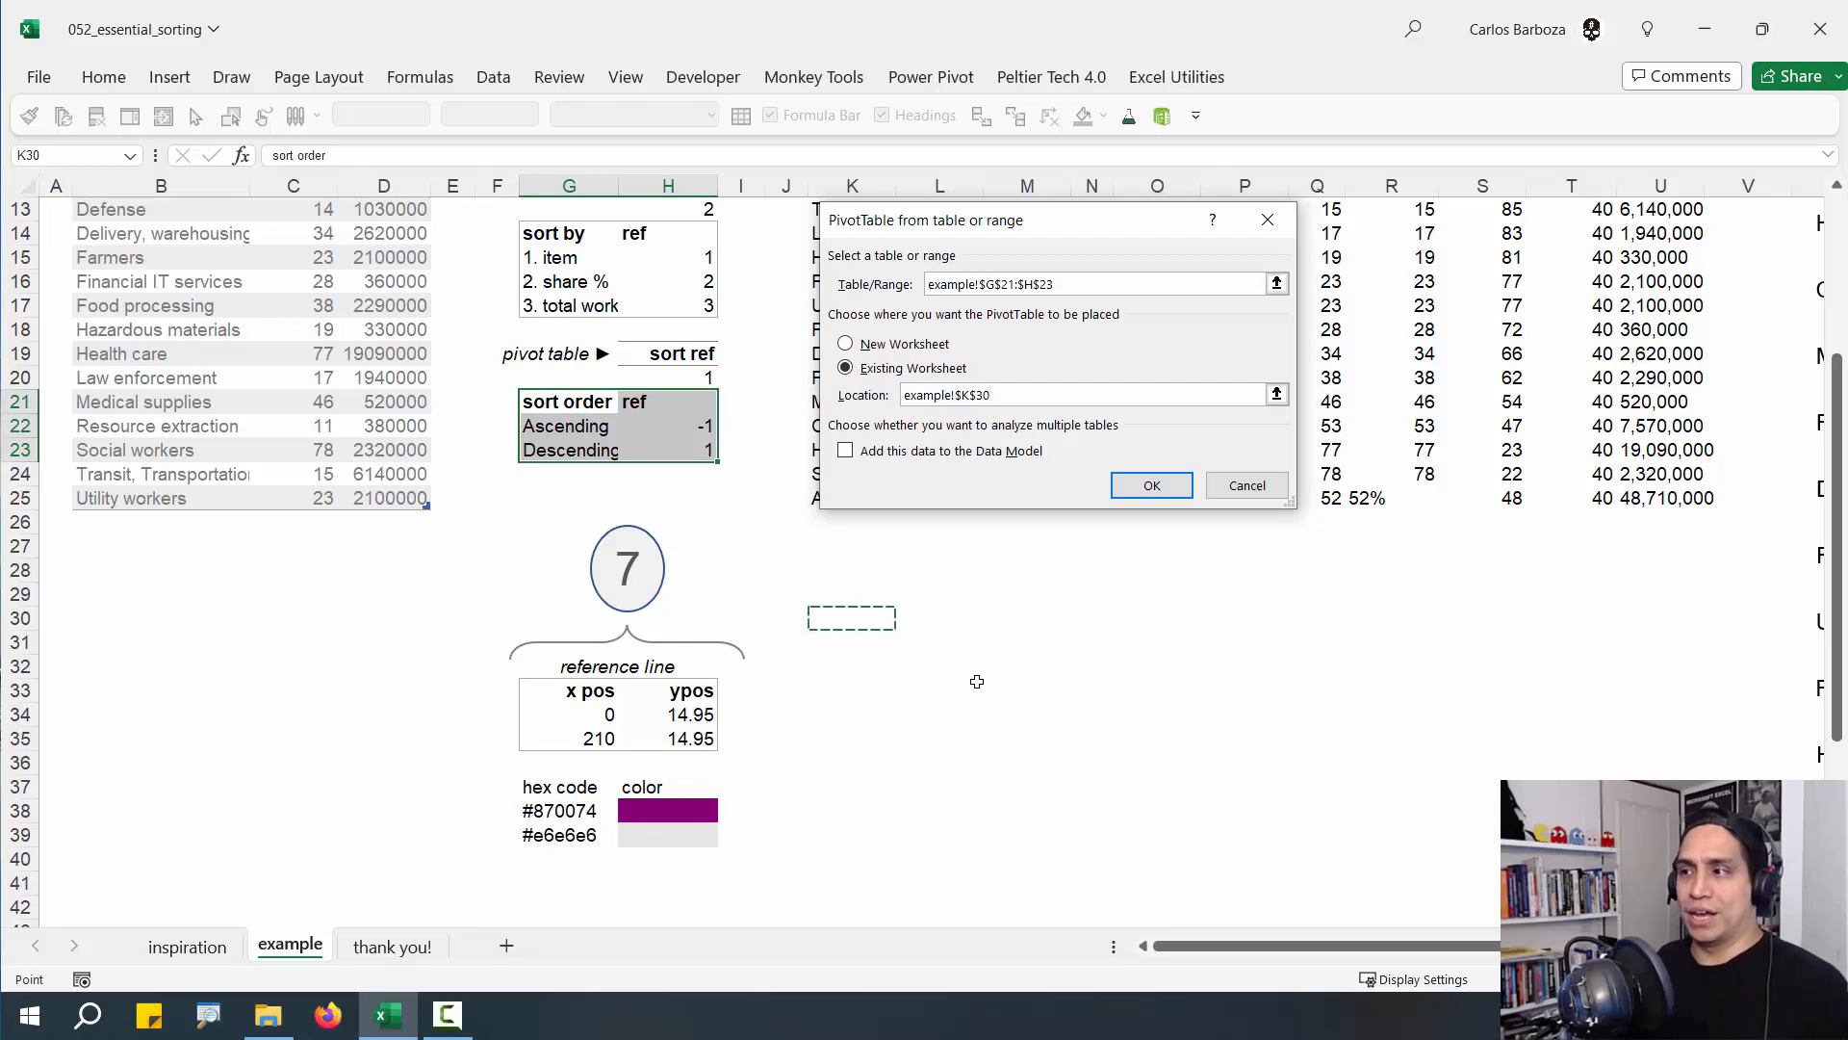
click(1151, 485)
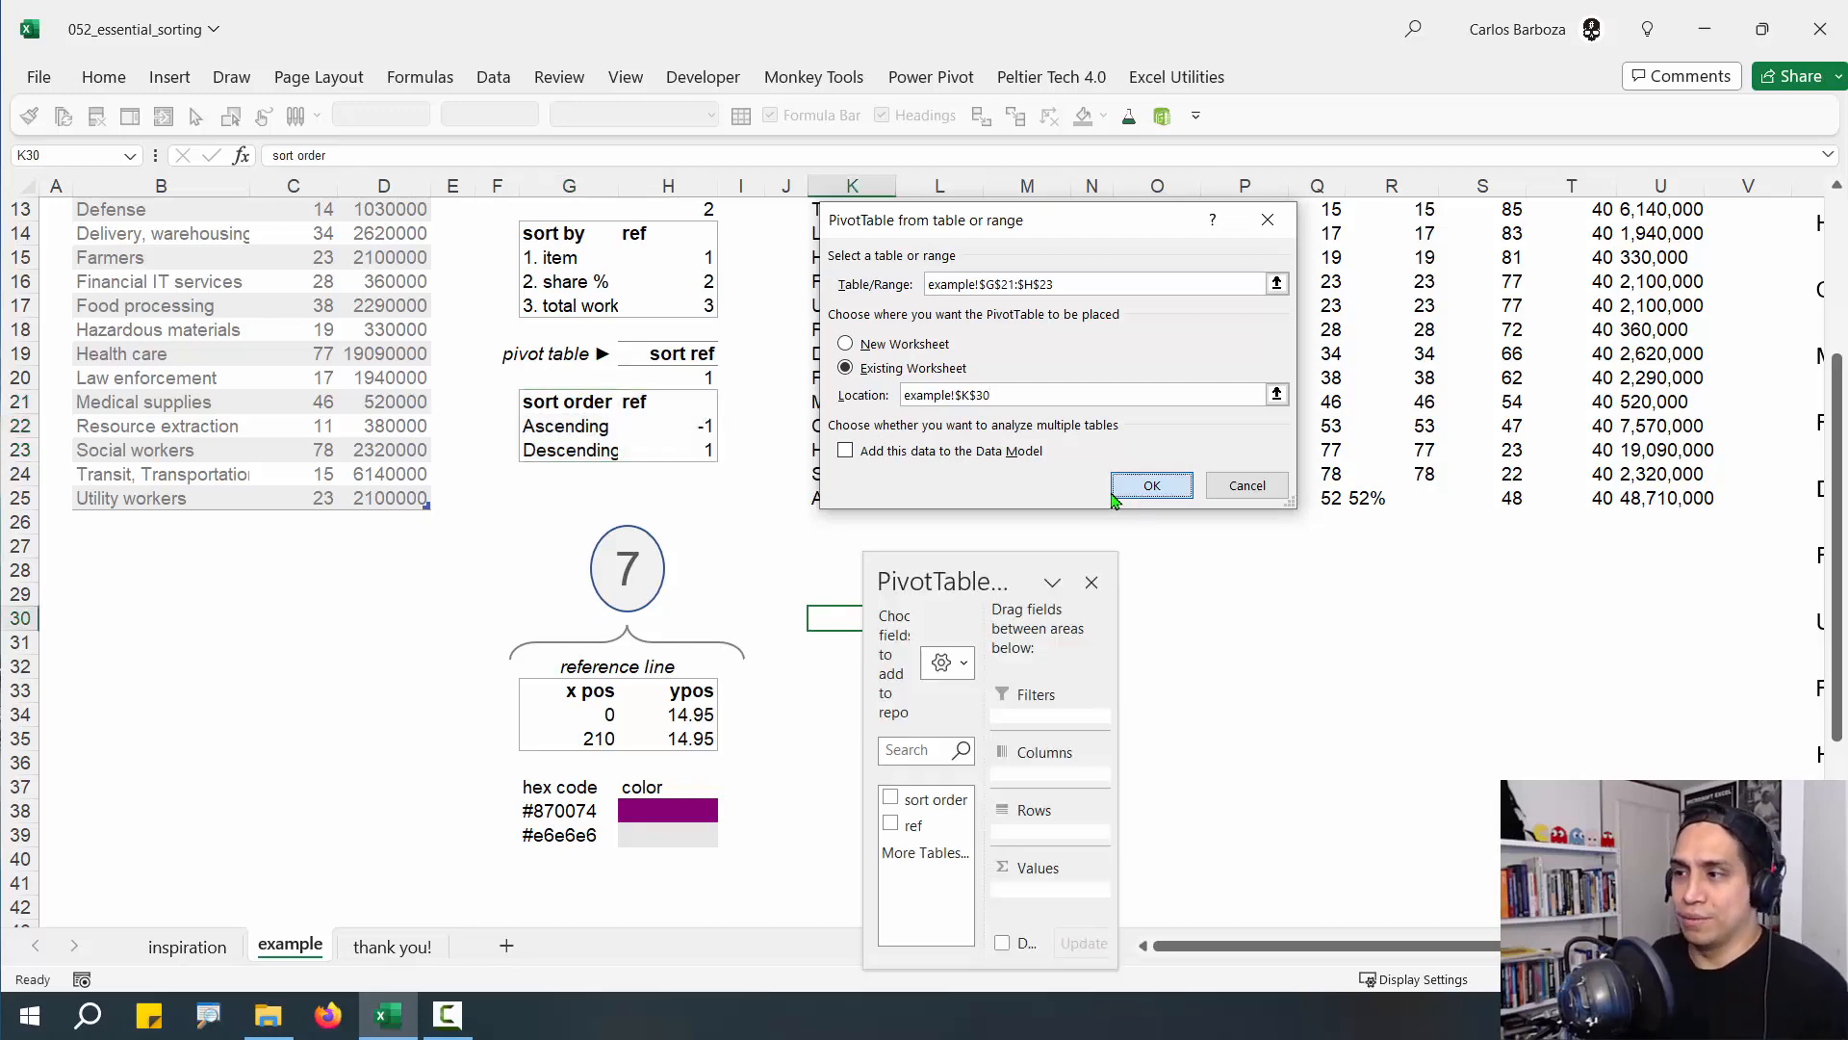
Dock the PivotTable field list beside the sheet as a wider pane with its fields and areas sections stacked
drag(1043, 528, 1834, 186)
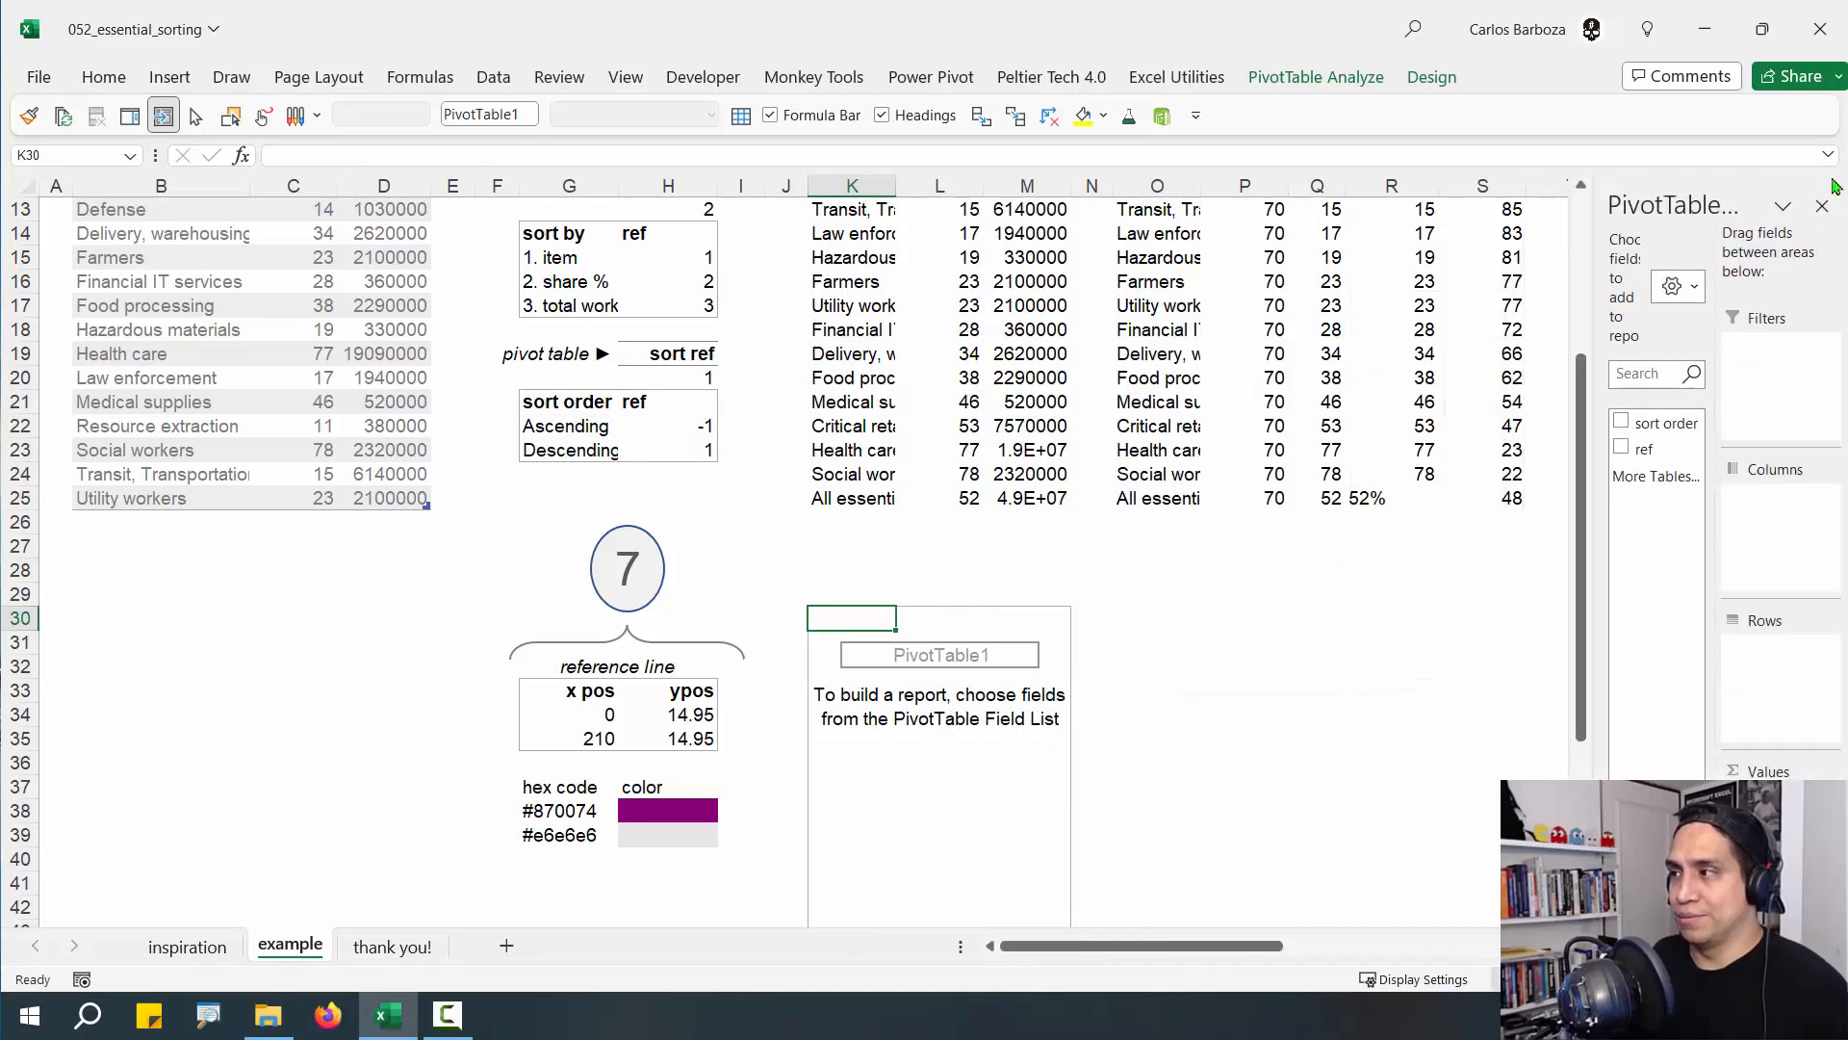
click(1680, 285)
click(1694, 217)
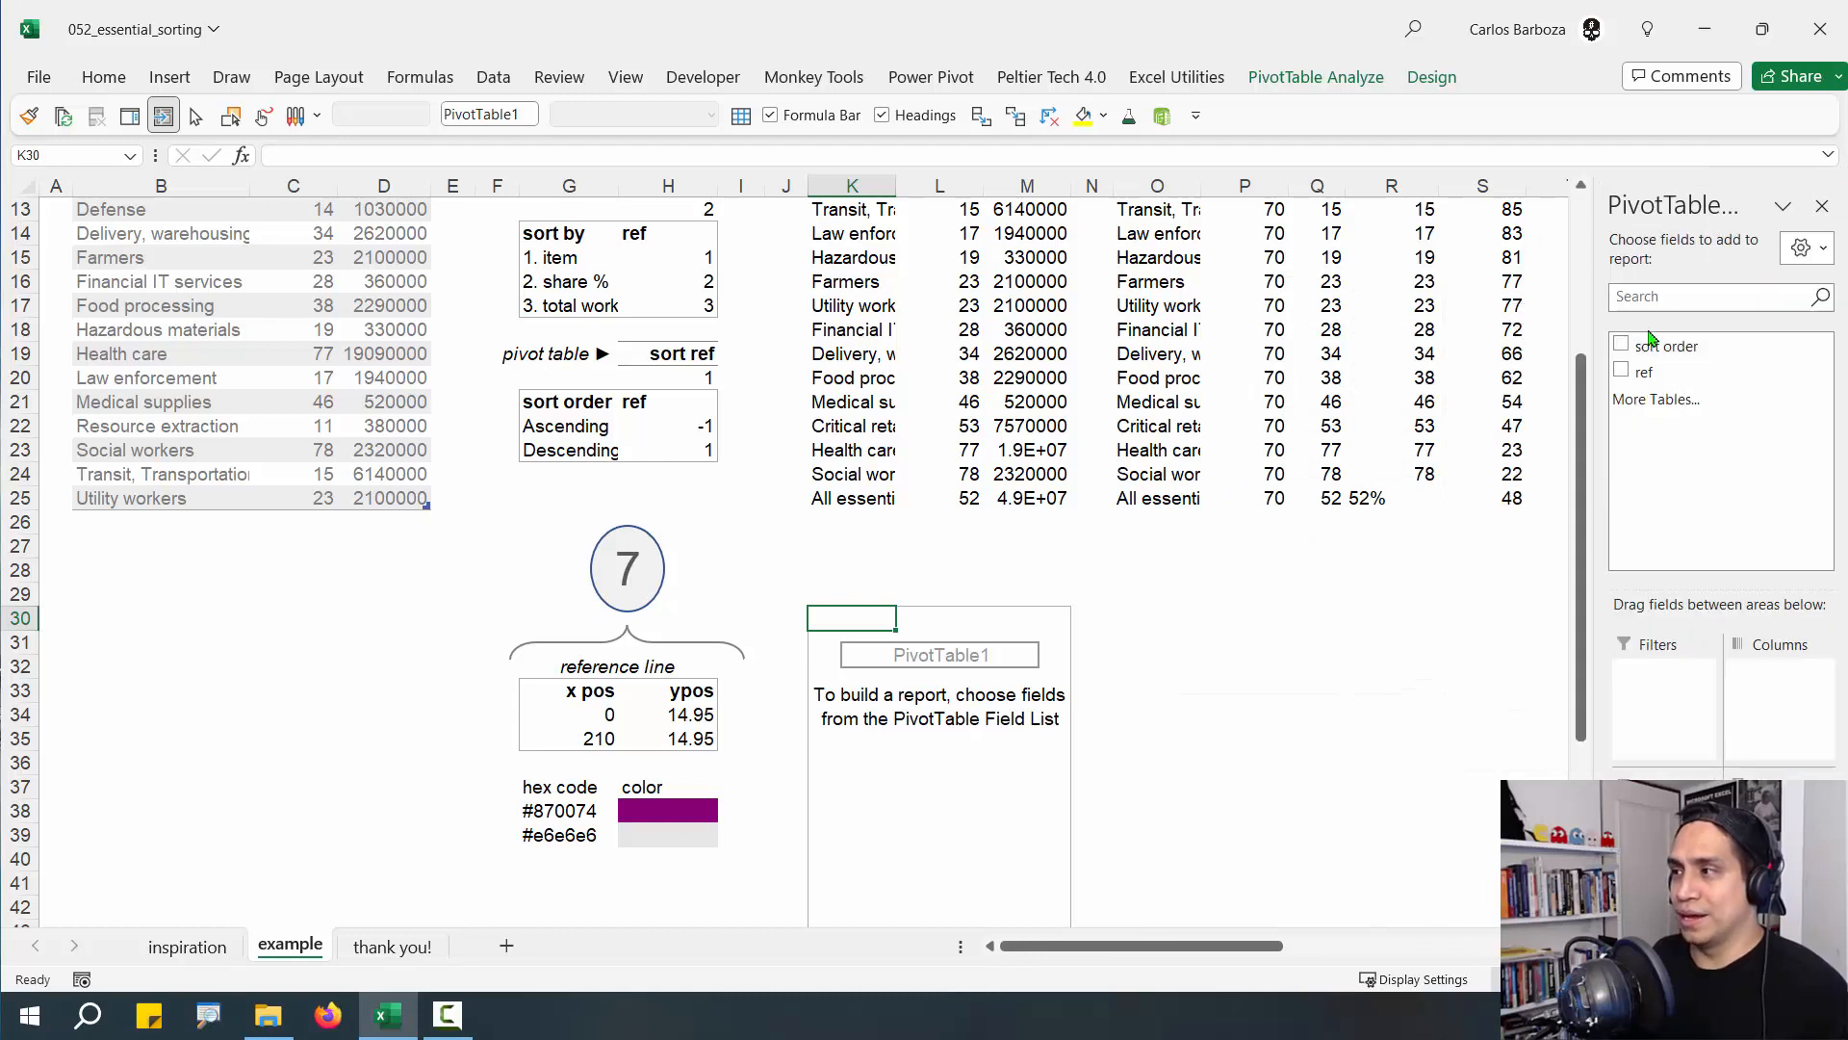
drag(1357, 288, 1357, 289)
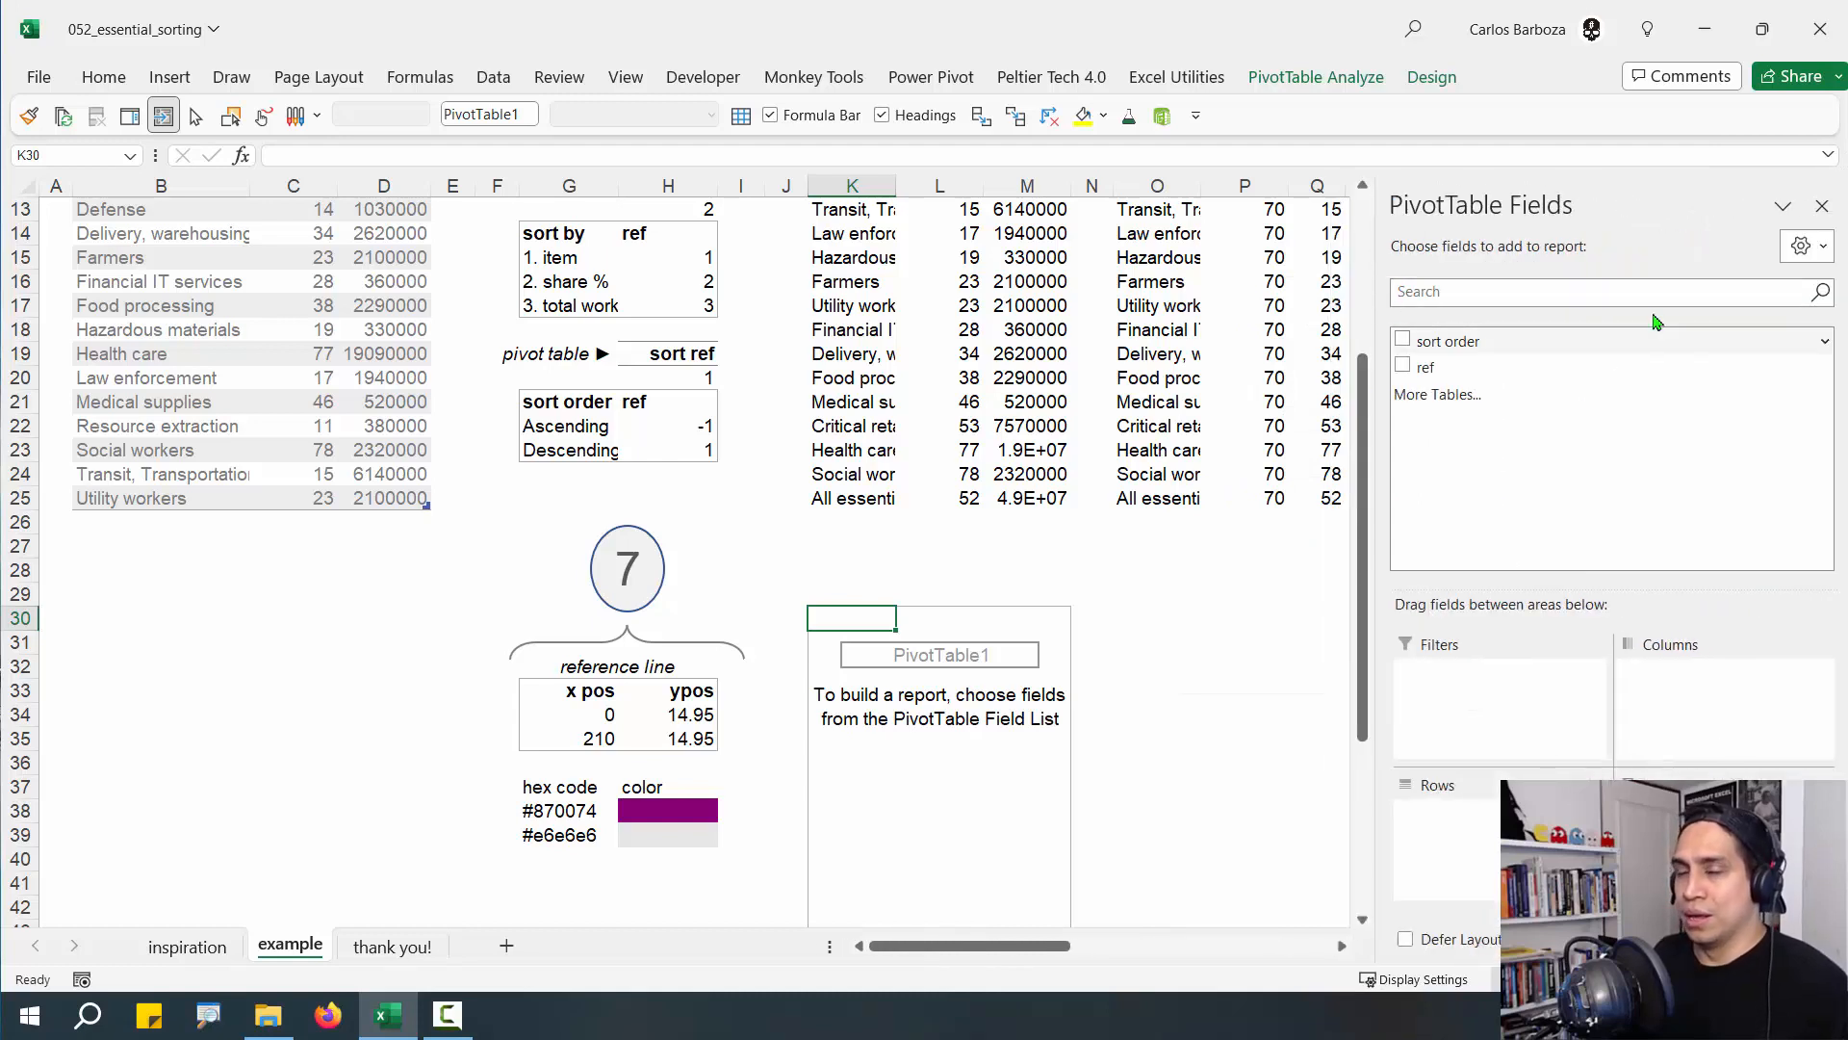
Set the PivotTable field list layout to Fields Section and Areas Section Side-By-Side, pointing out the option with a temporary red arrow
click(1802, 252)
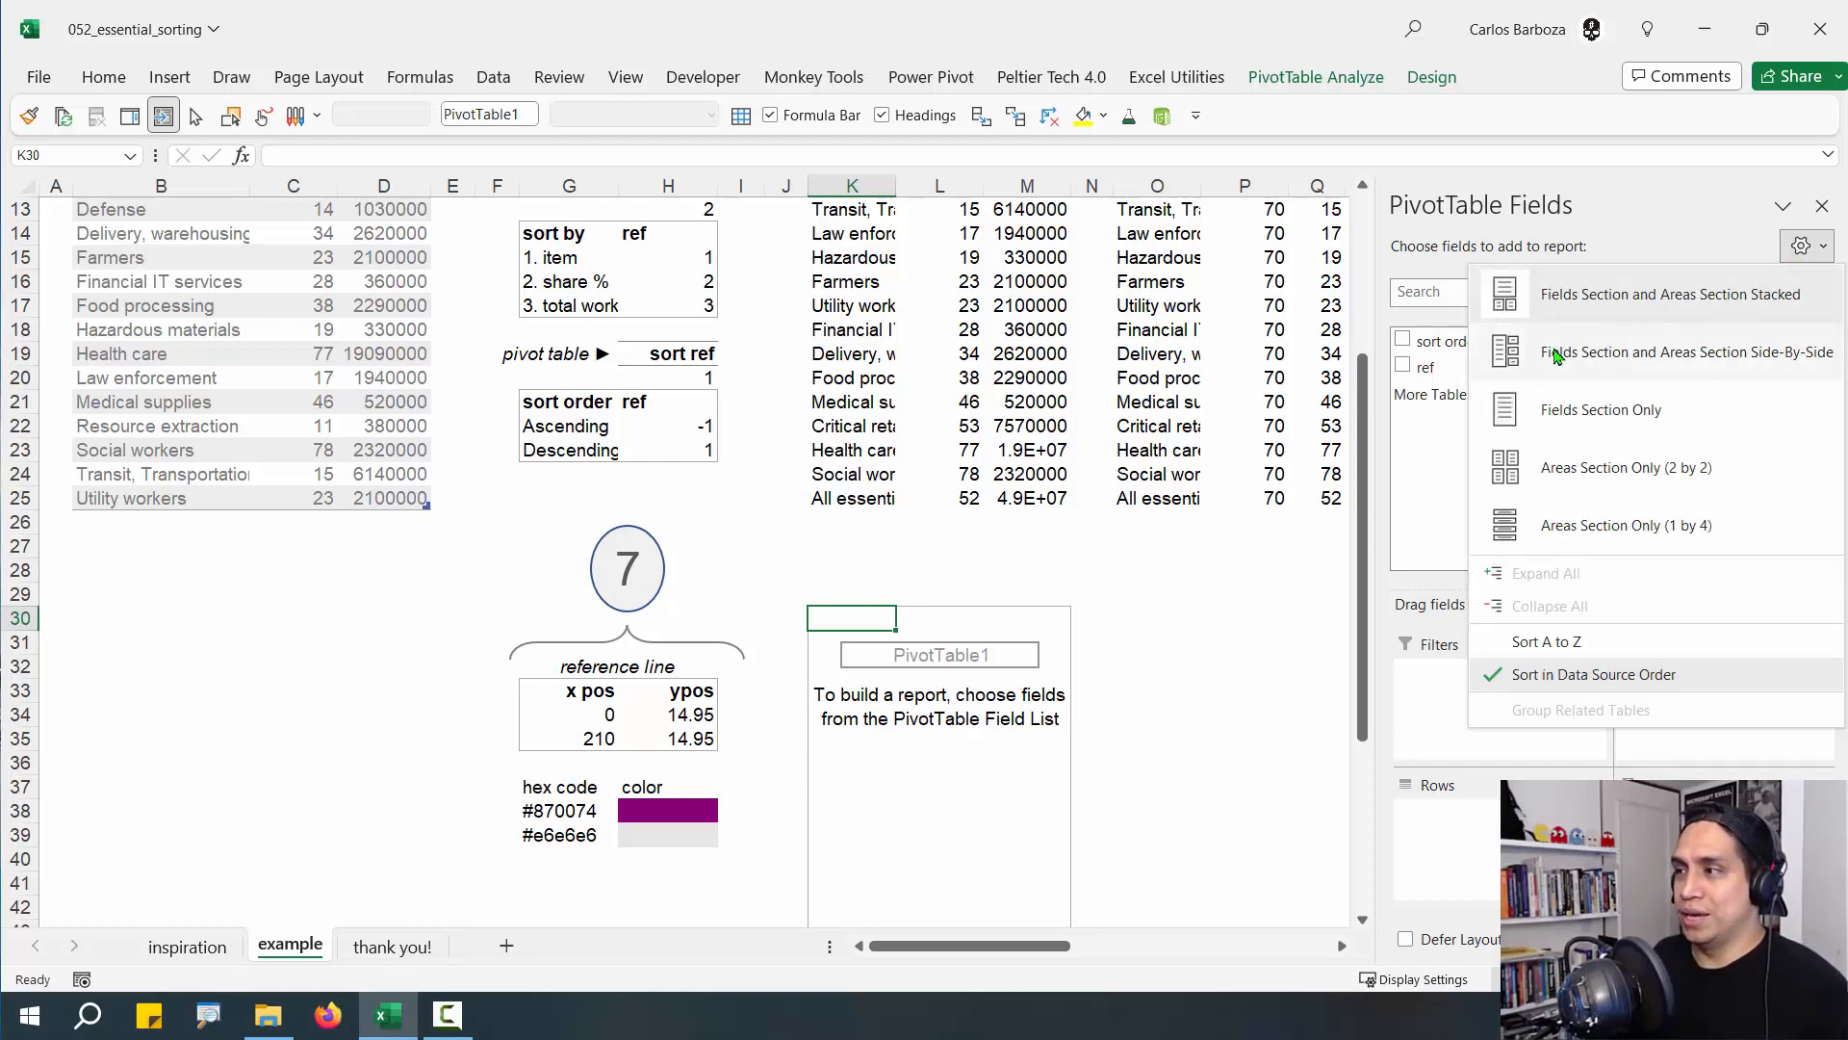
click(1803, 248)
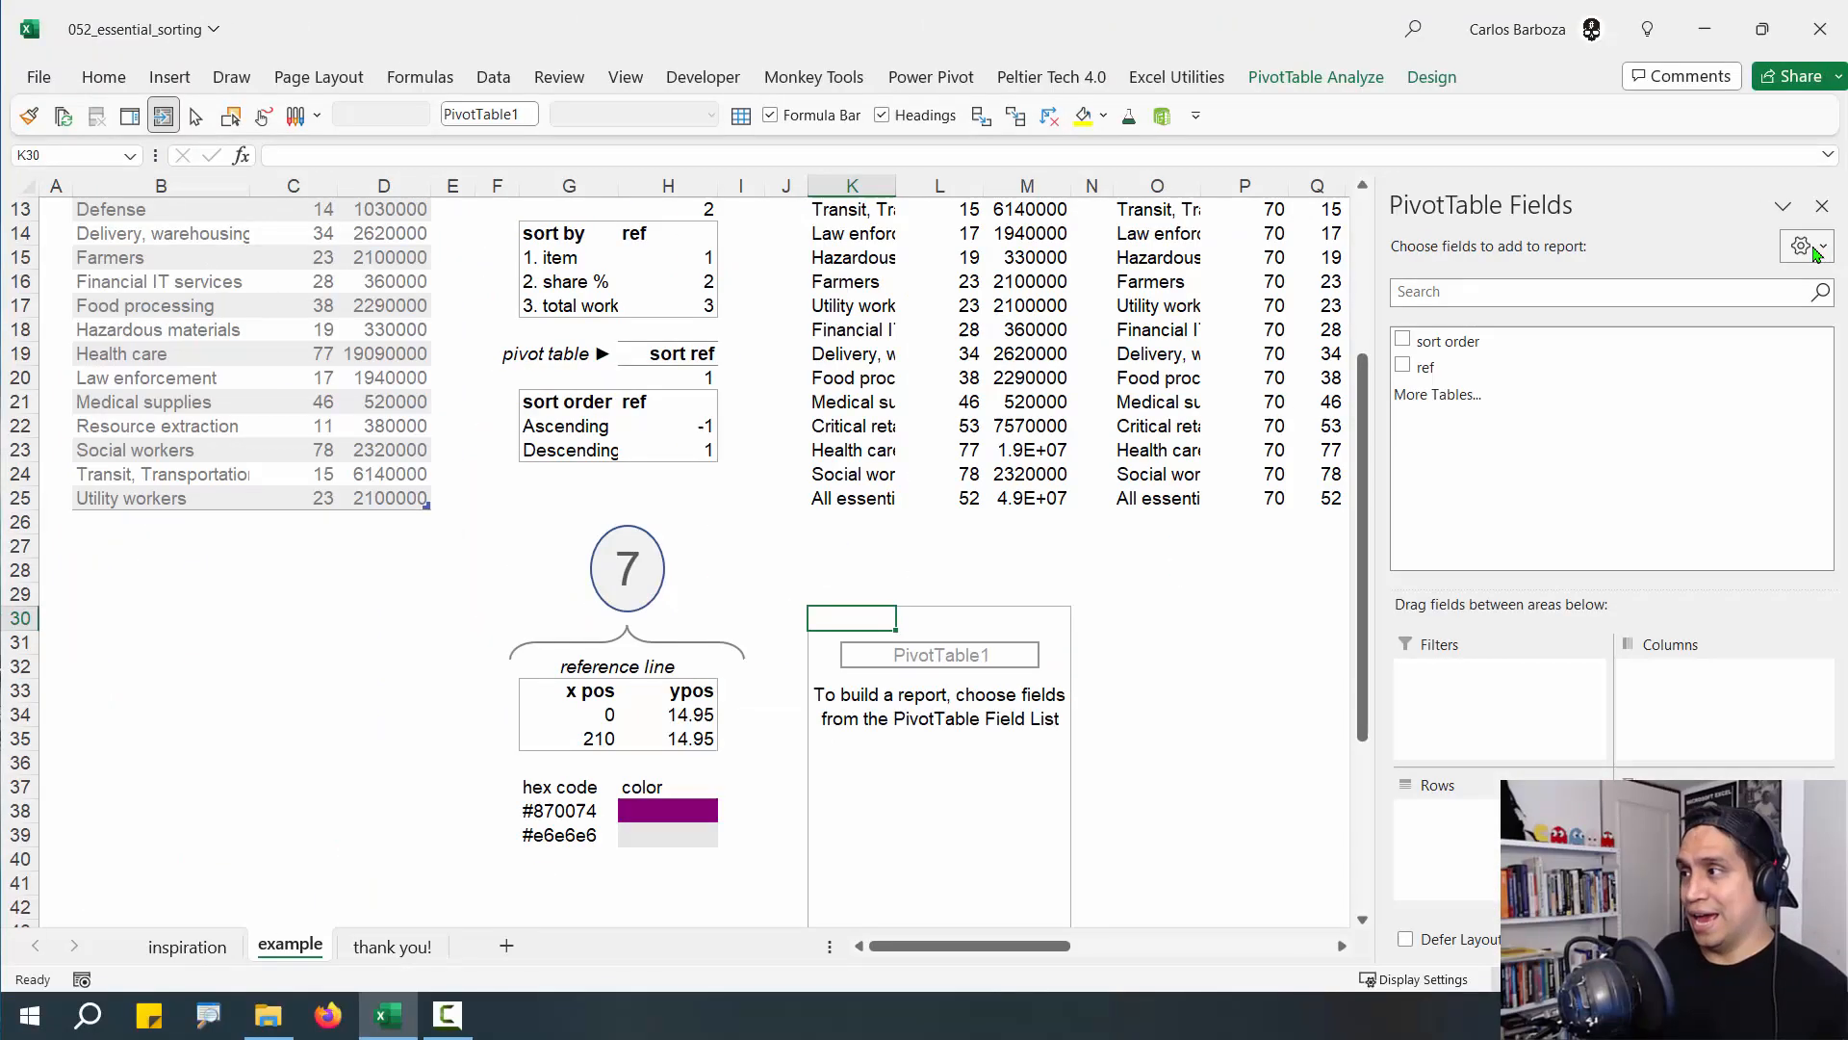
click(1757, 219)
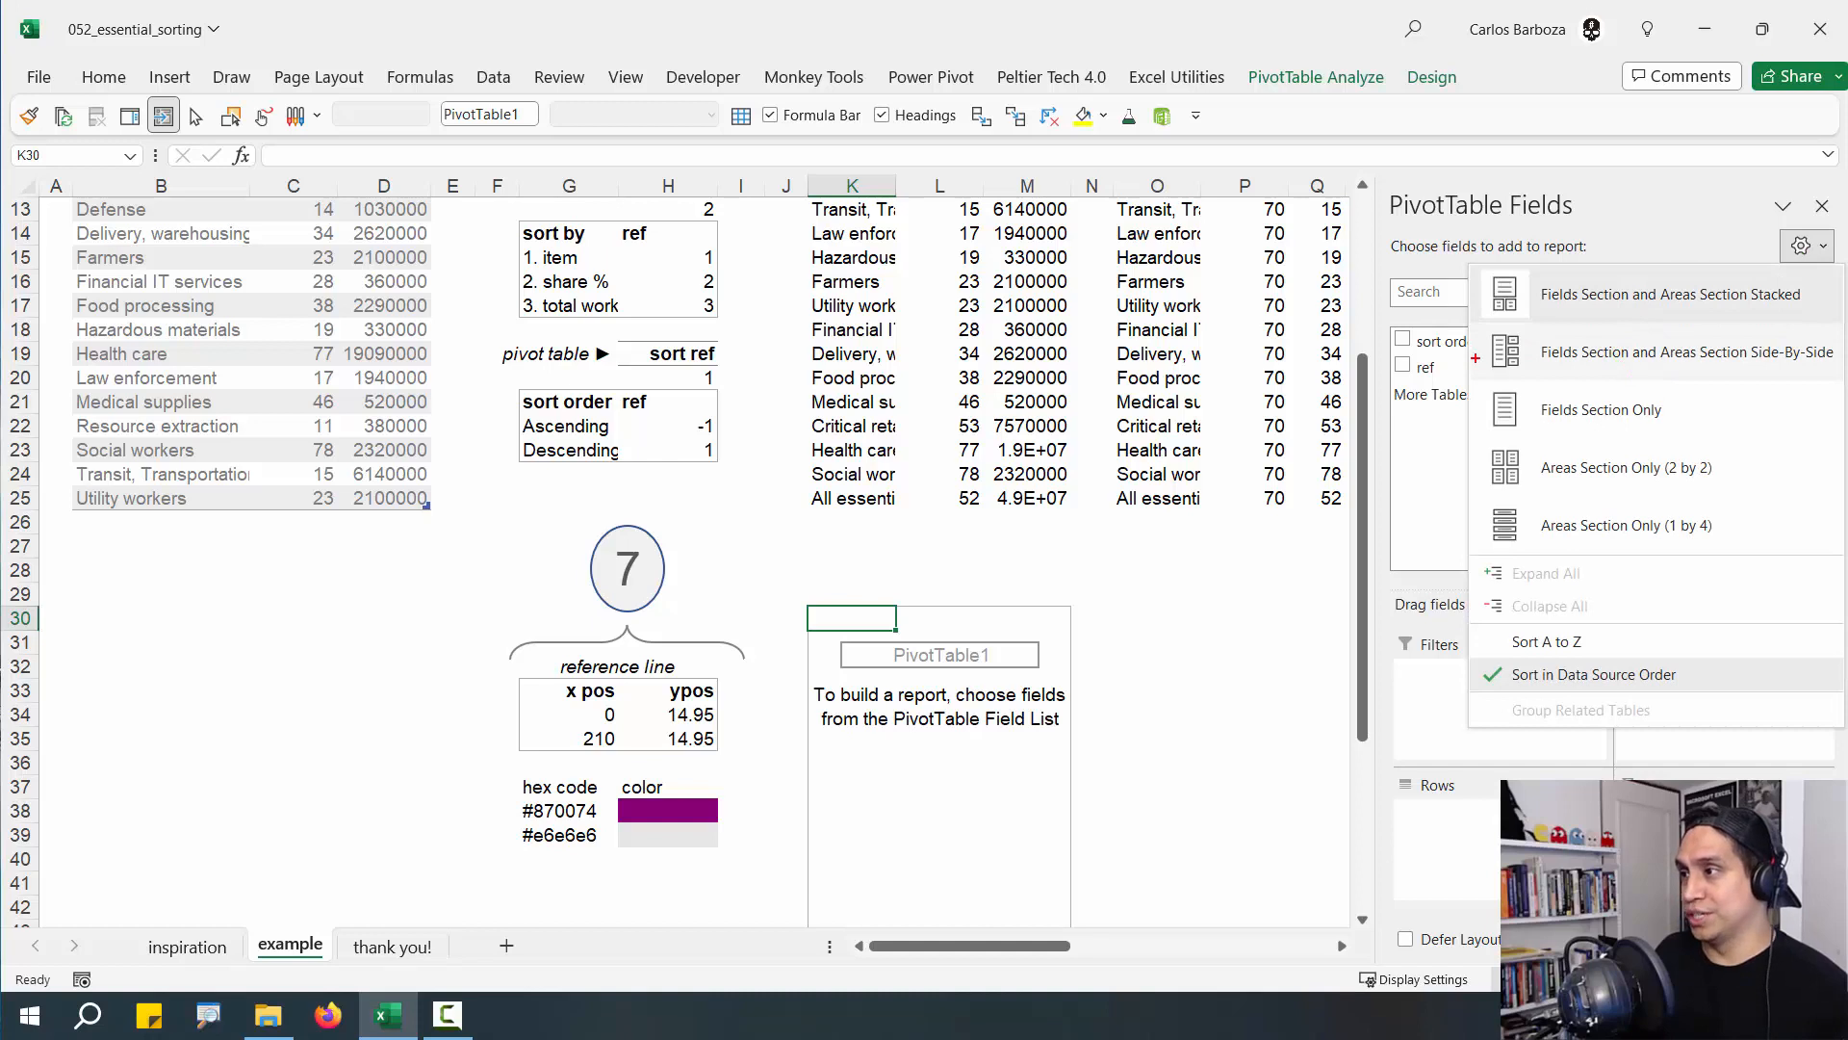
drag(1475, 358, 1340, 294)
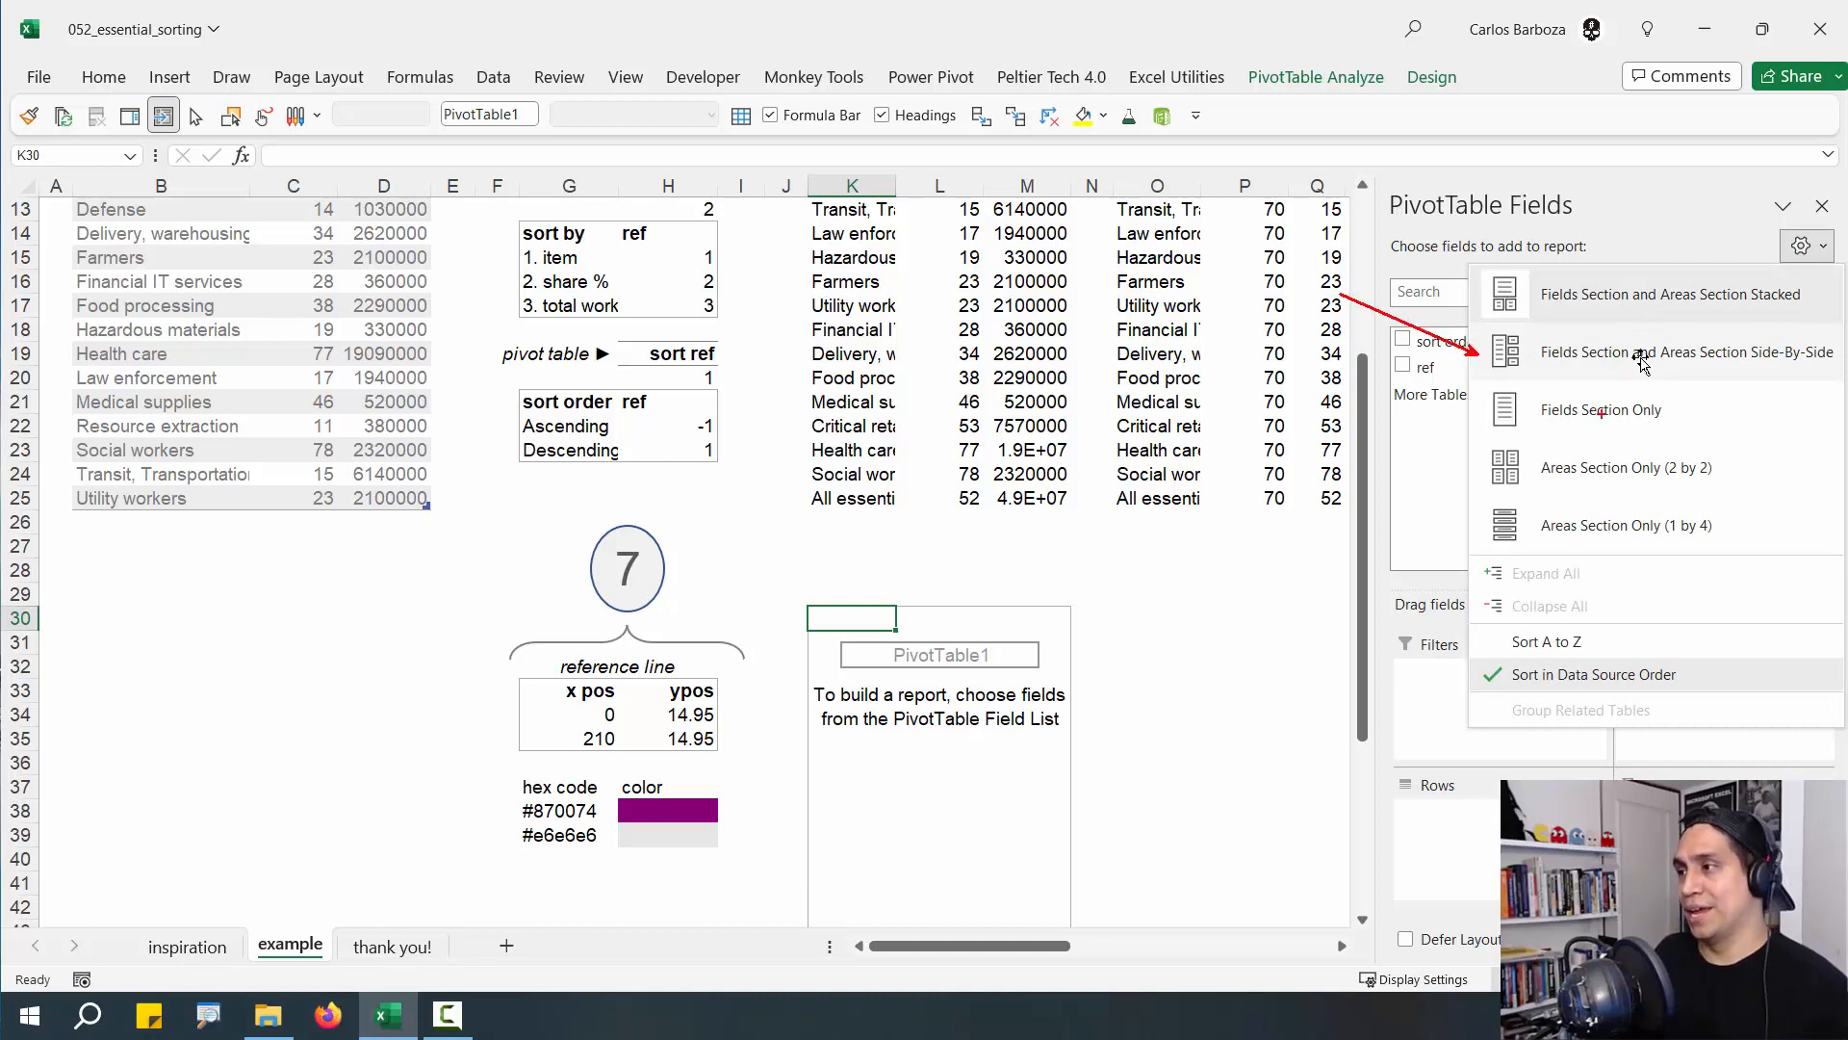
key(Escape)
click(1801, 247)
click(1685, 352)
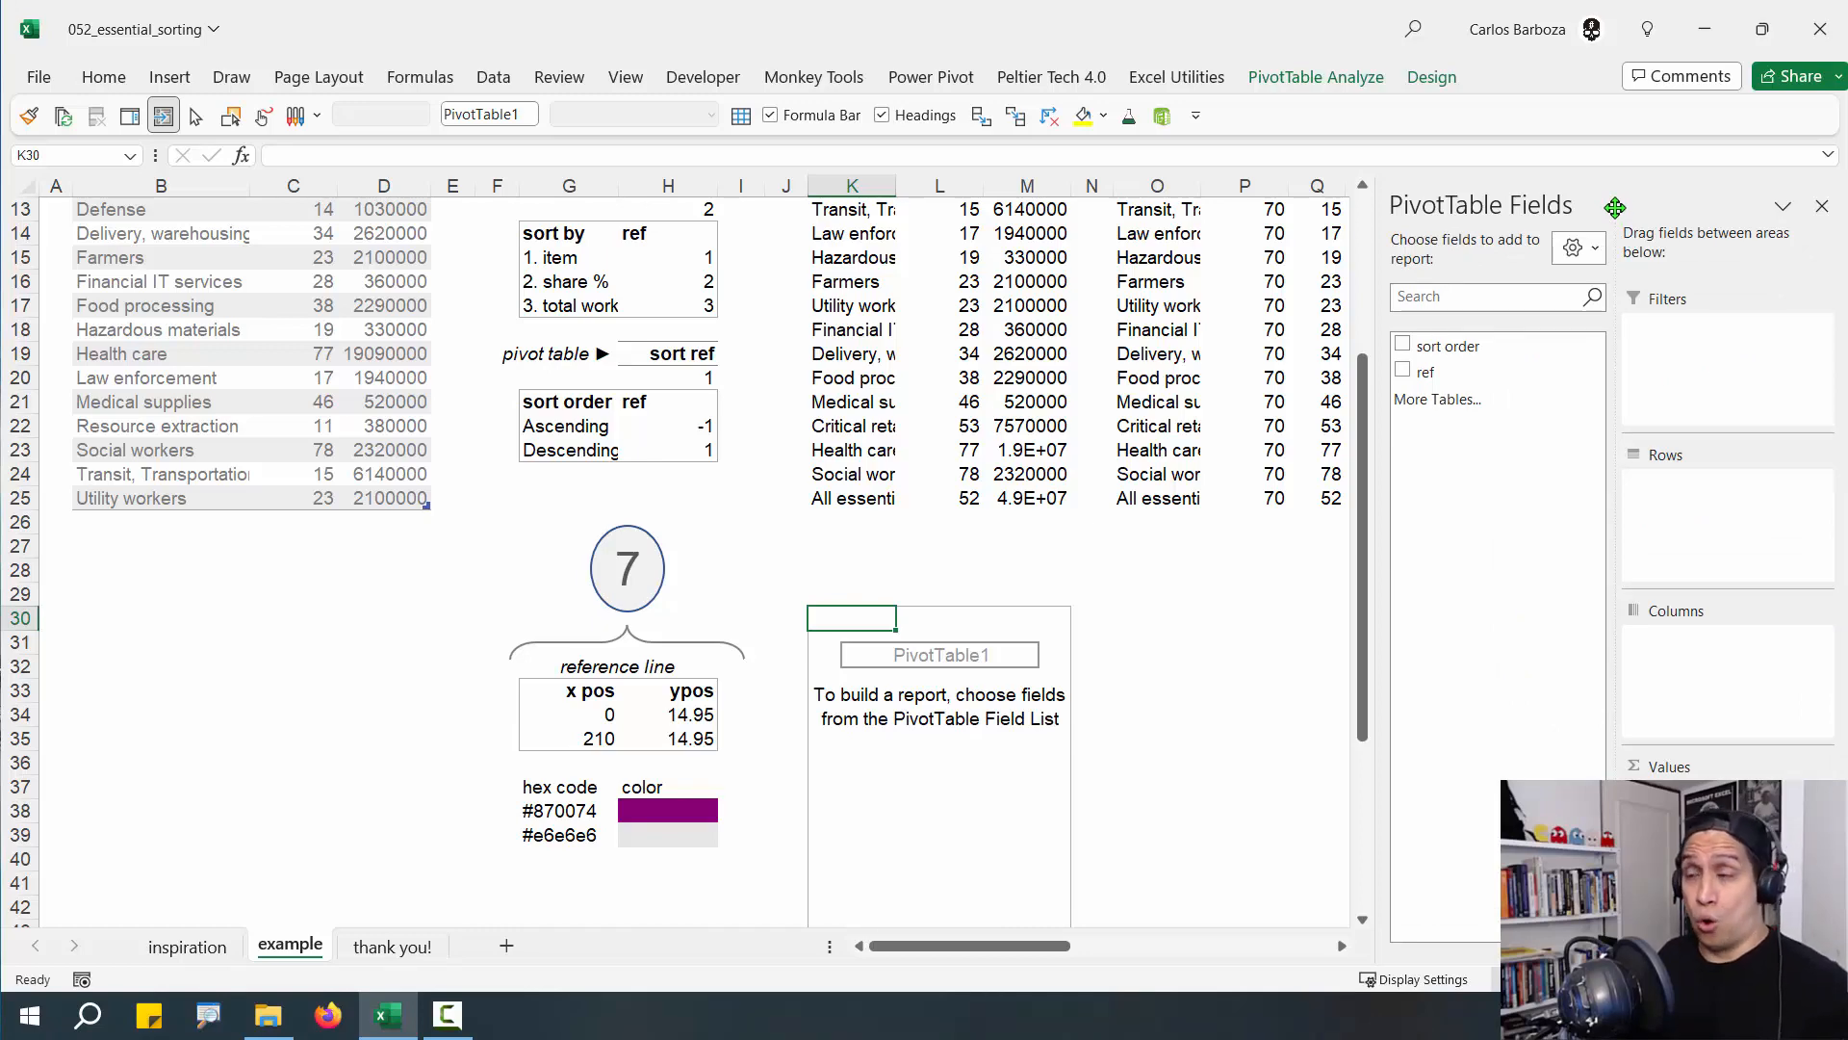
Float the PivotTable field list over the sheet and enlarge it so all field areas show in full
drag(1571, 185, 1107, 85)
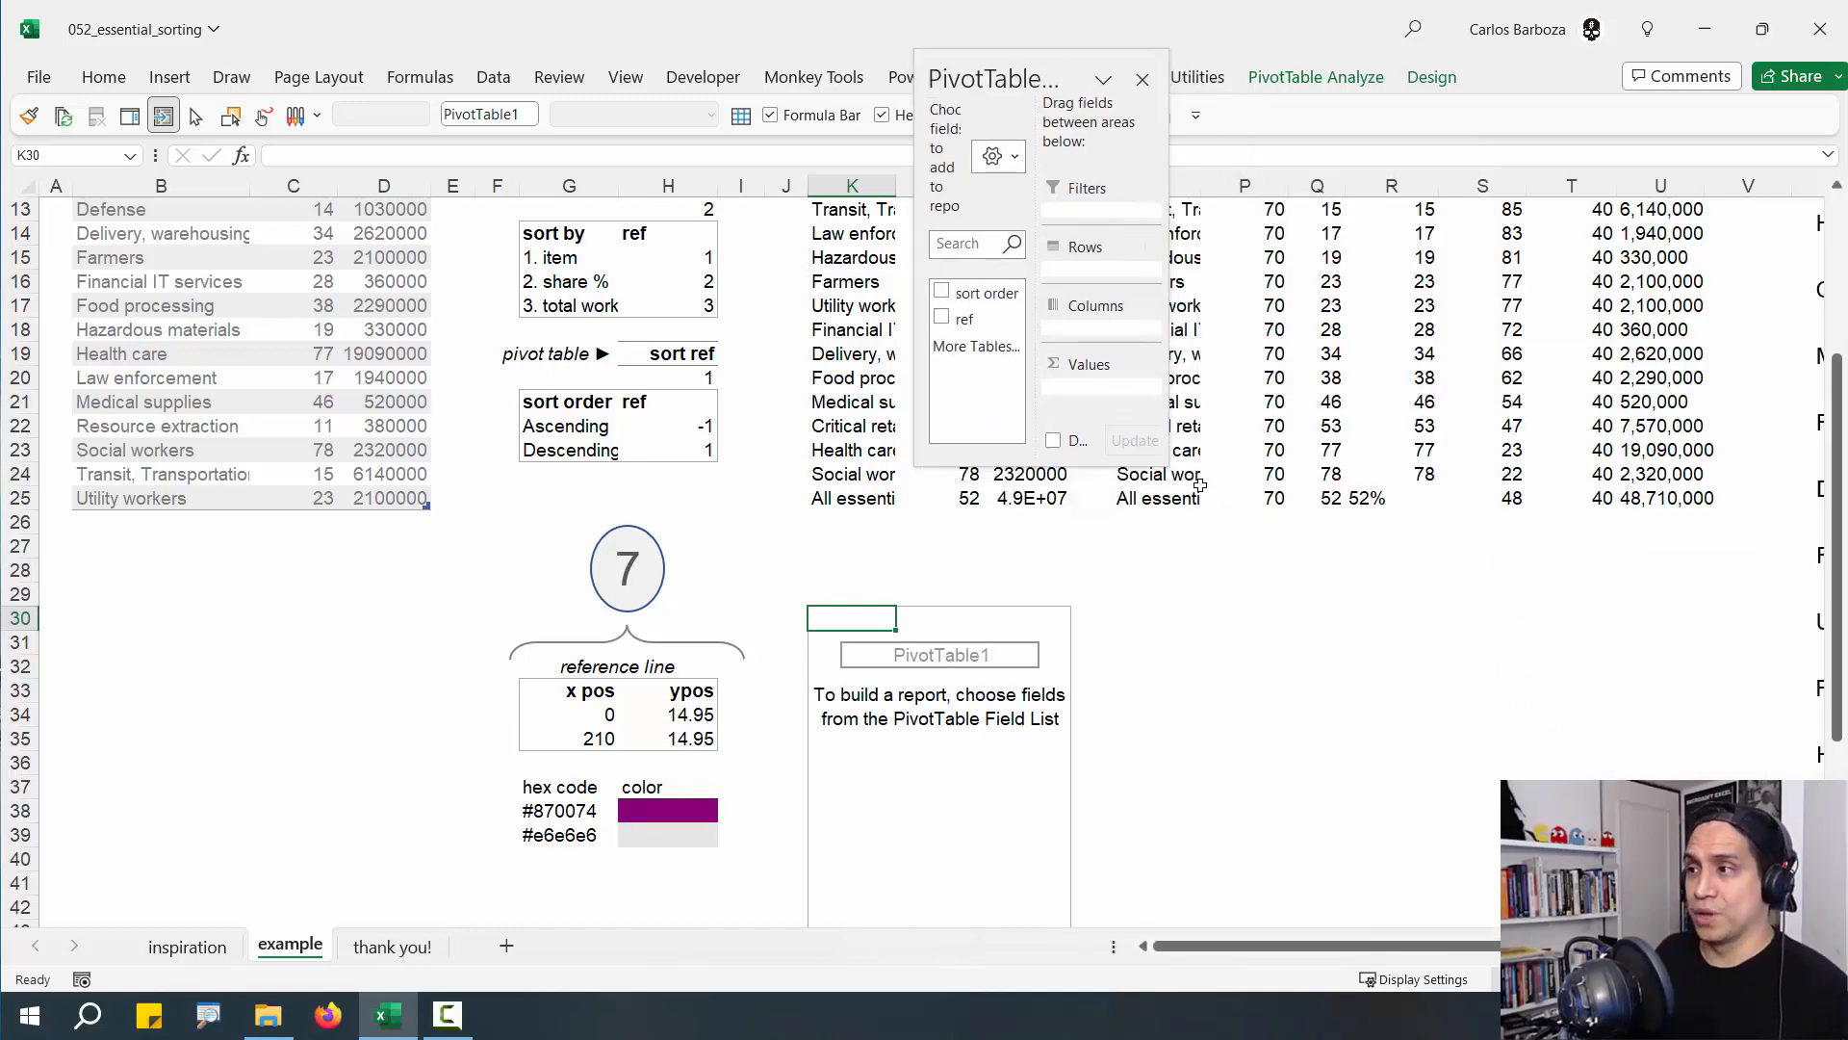
drag(1164, 465, 1383, 868)
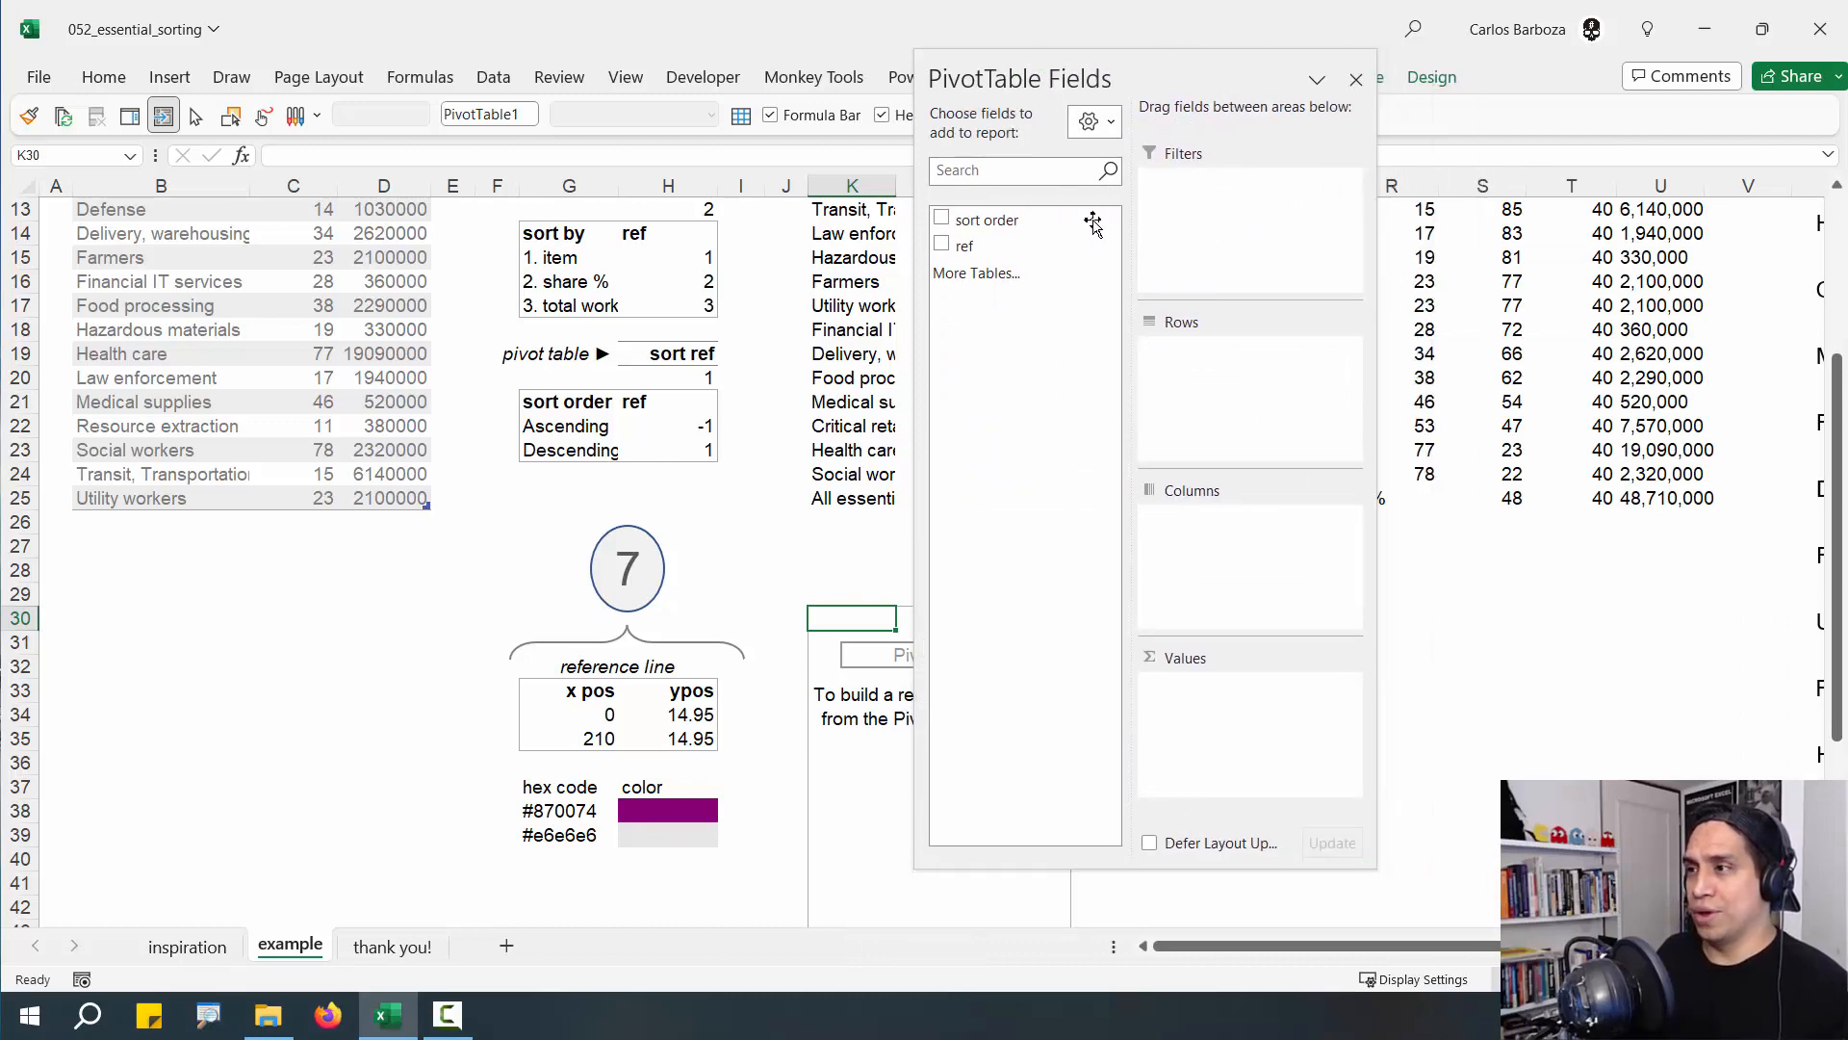
drag(1118, 91, 1227, 106)
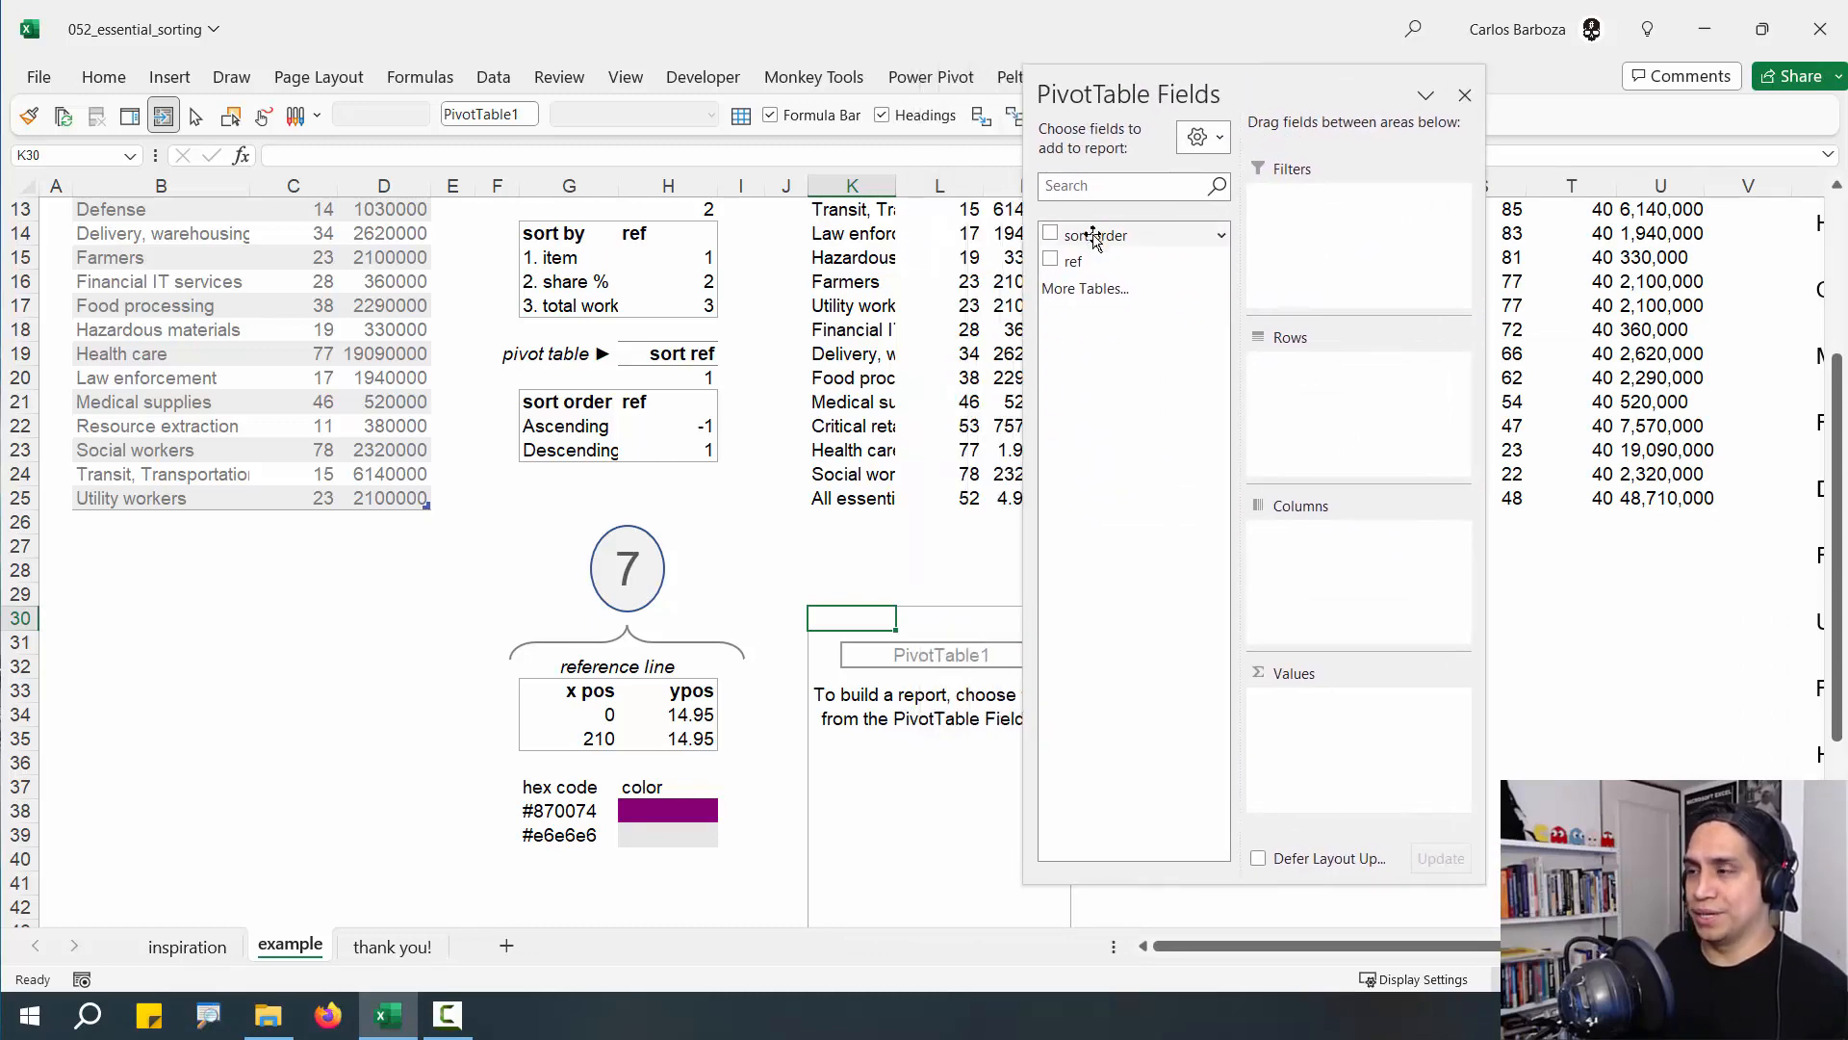
Add the ref field to the PivotTable's Values area and compare its sum with the source values in H22:H23
drag(1082, 263, 1312, 760)
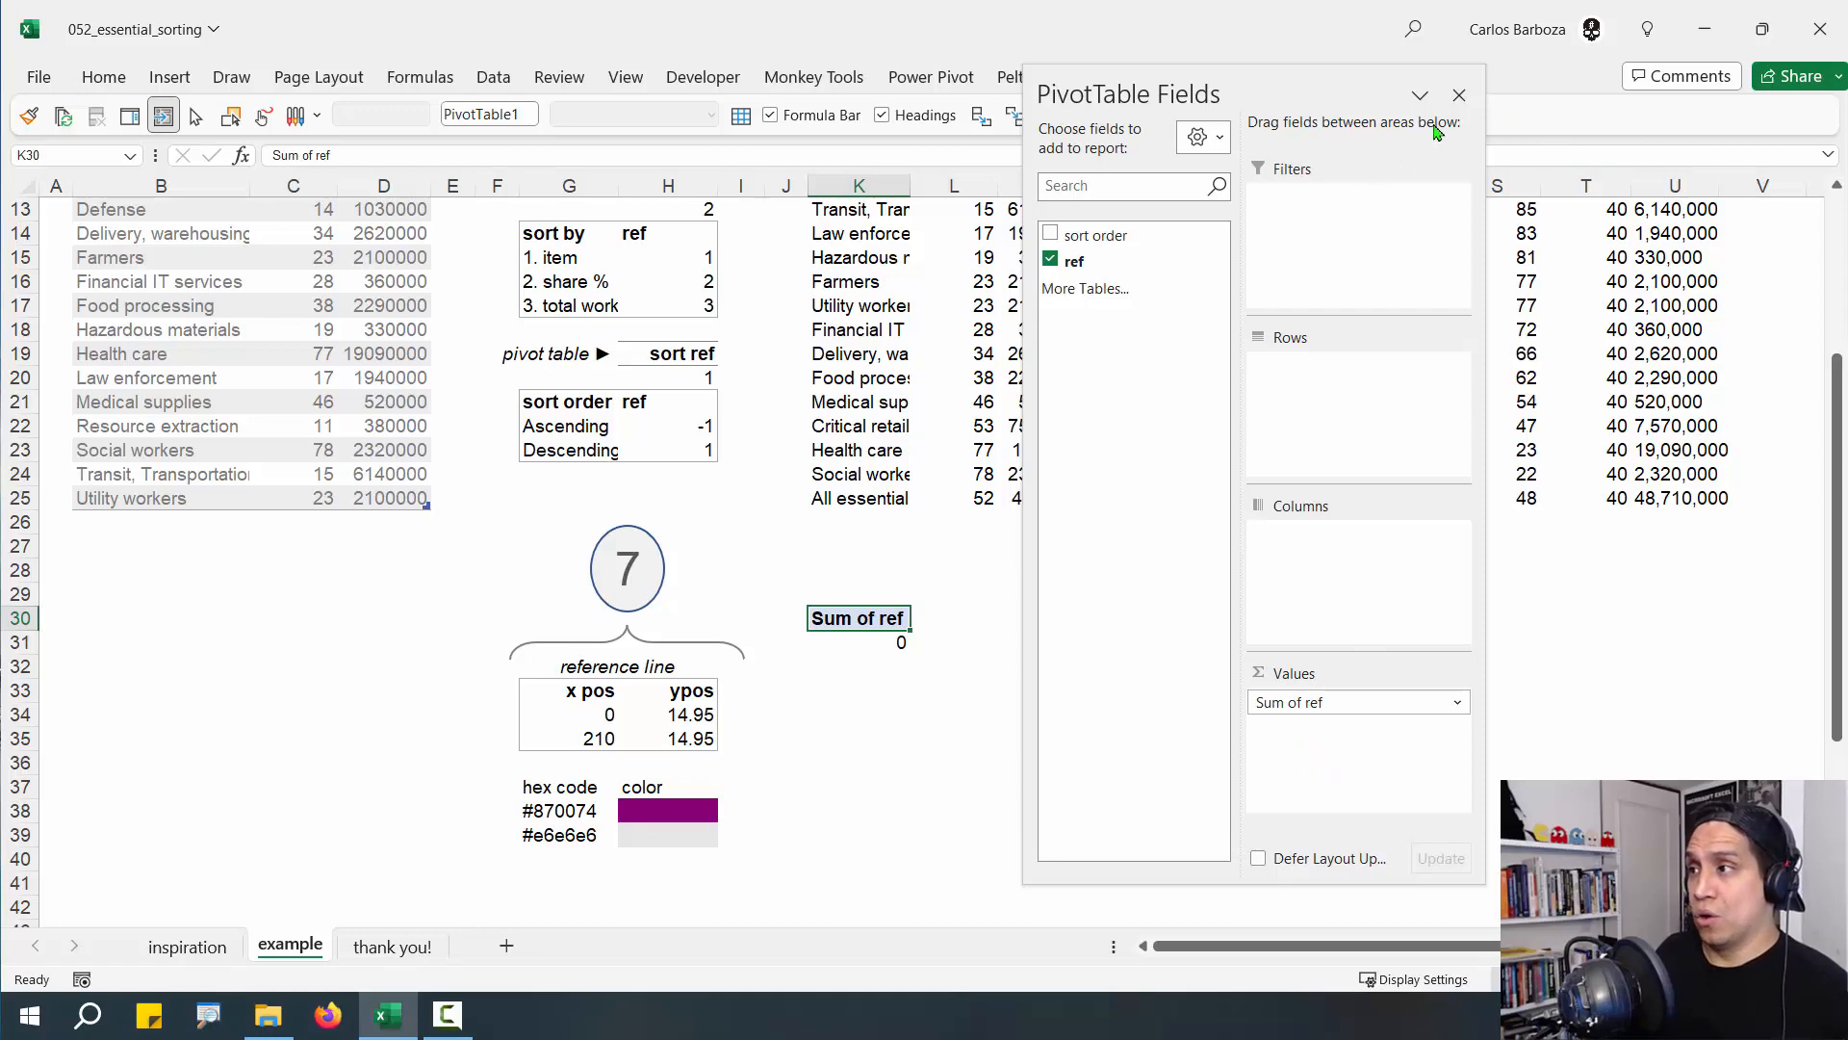
drag(702, 419, 702, 450)
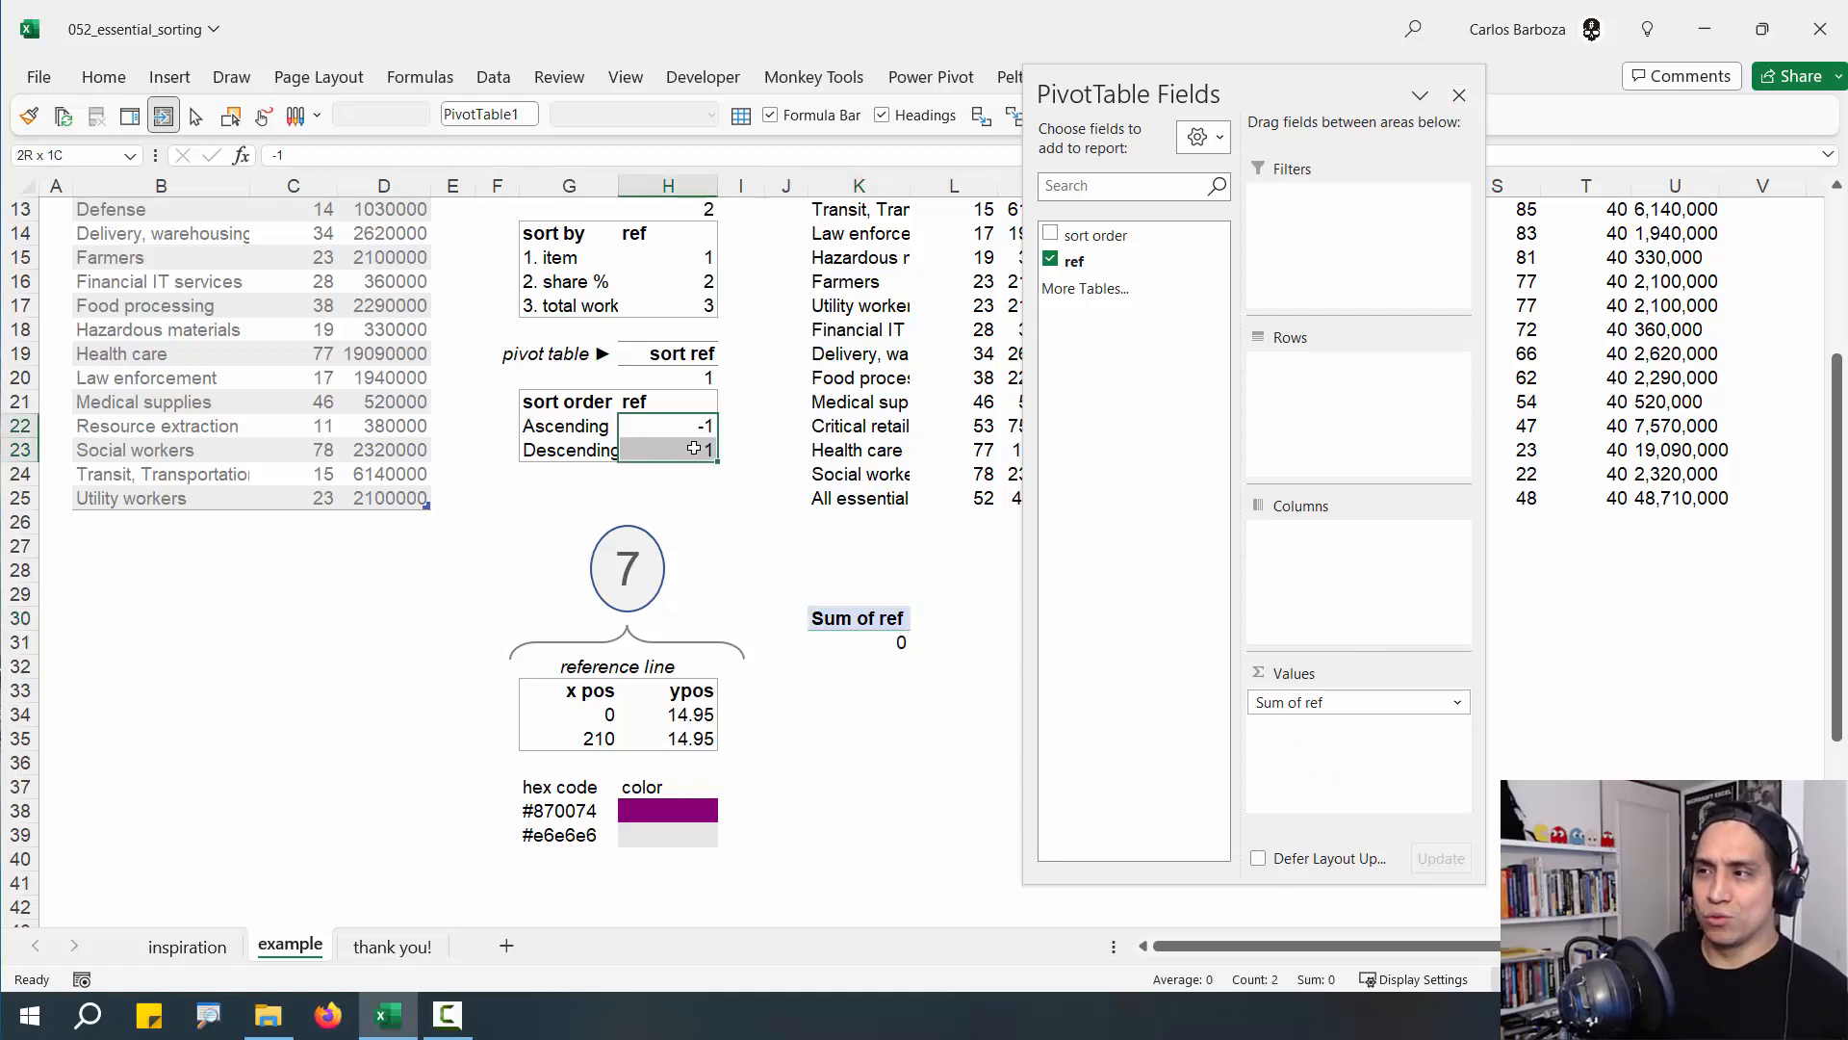
click(902, 647)
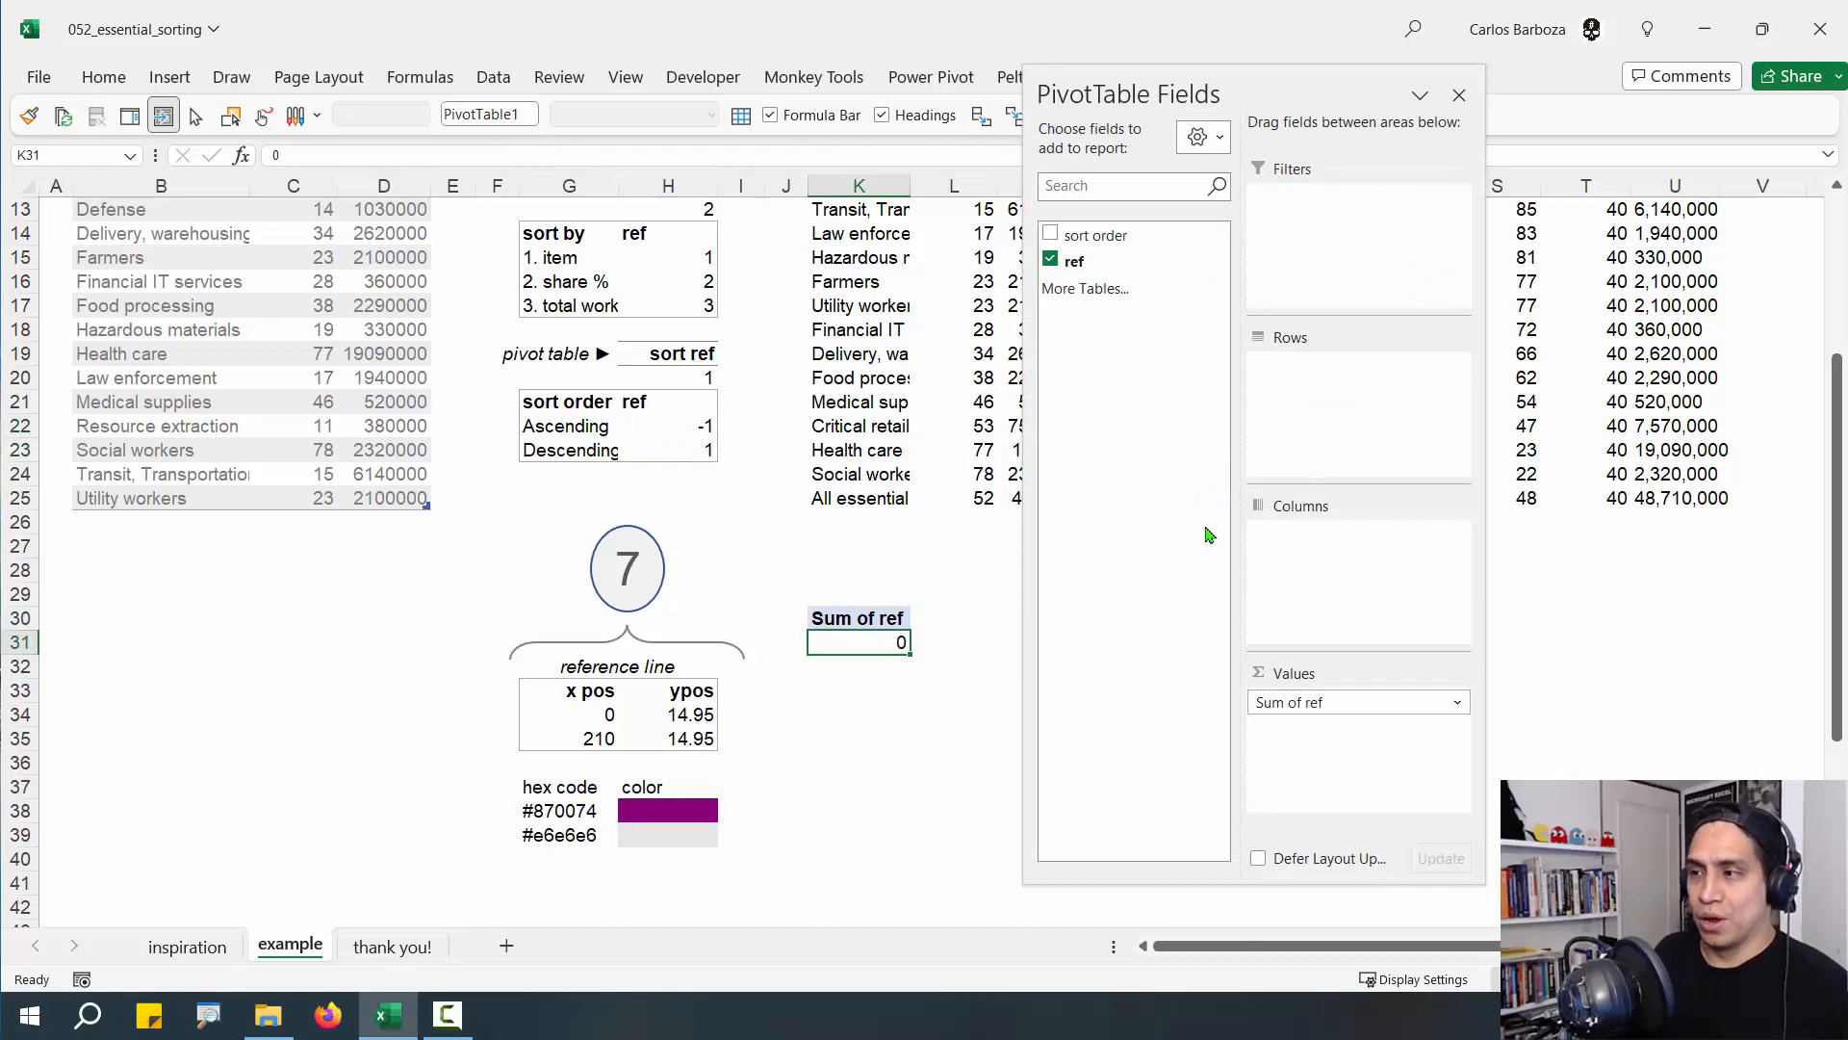
Close the PivotTable field list and show it again for the new PivotTable
click(1458, 95)
right_click(890, 638)
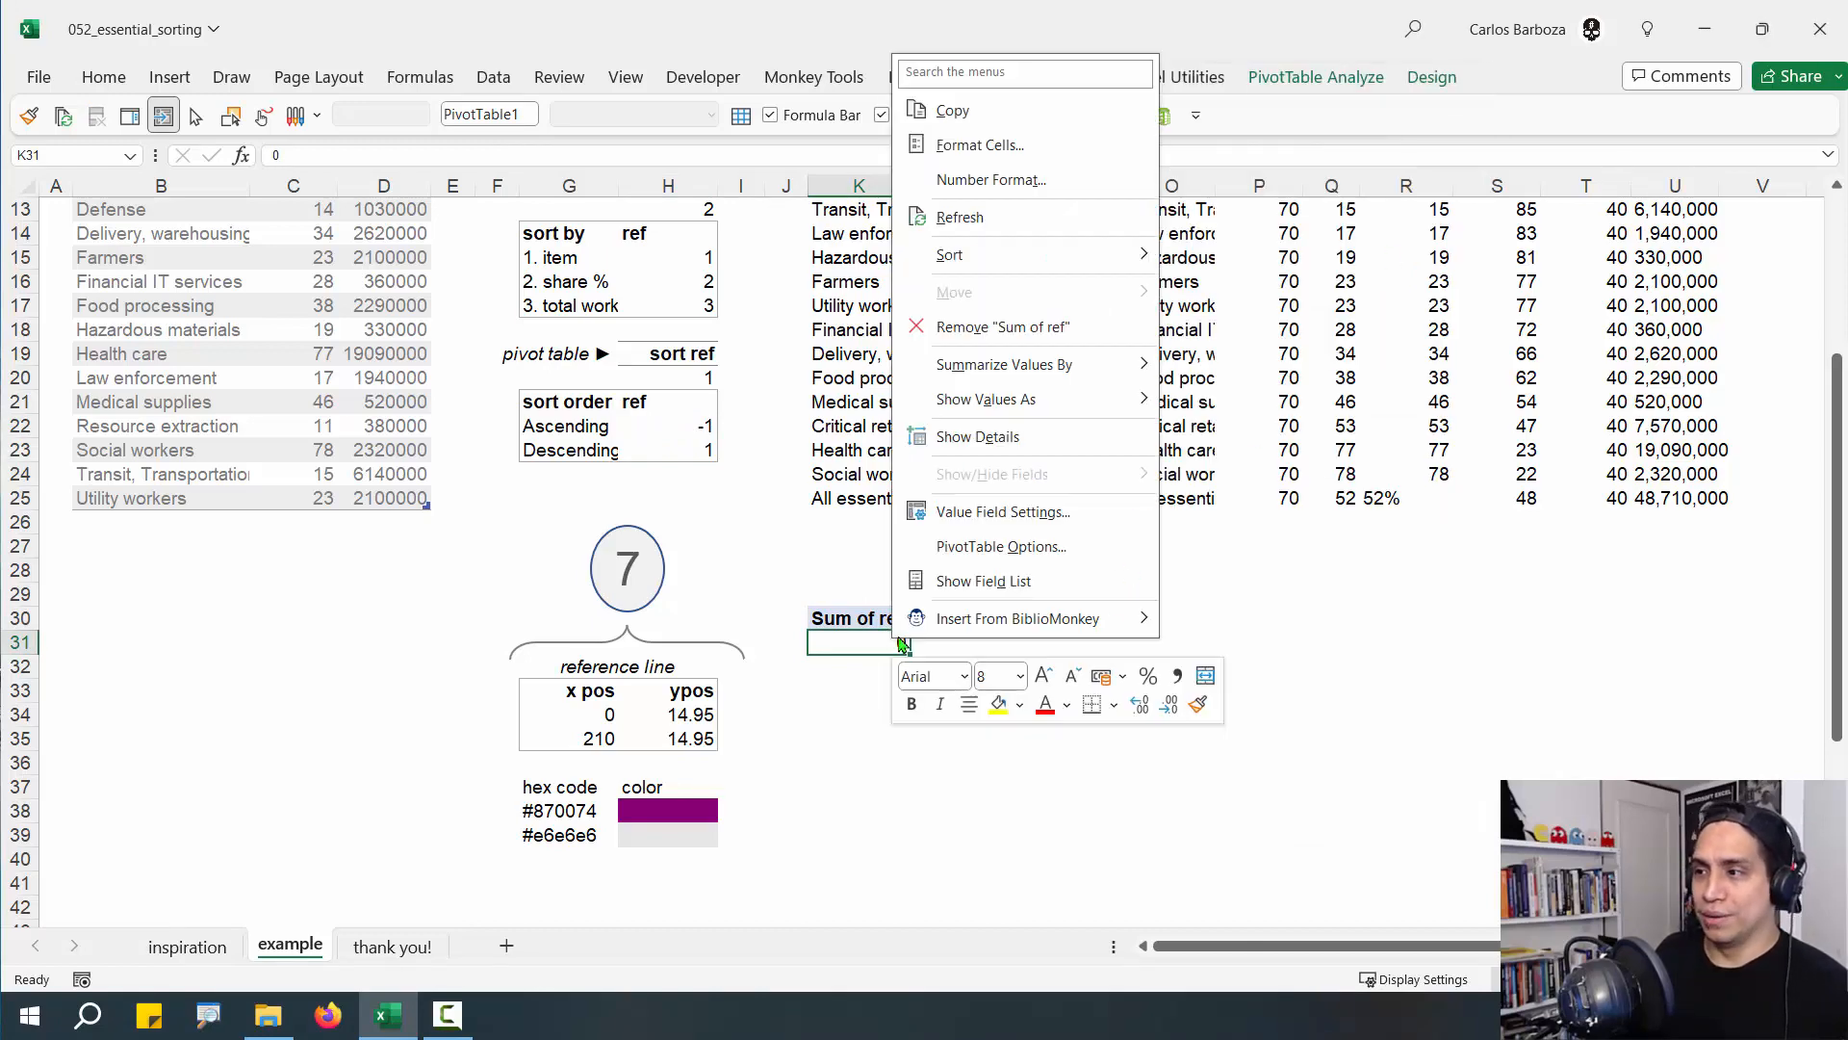
click(941, 586)
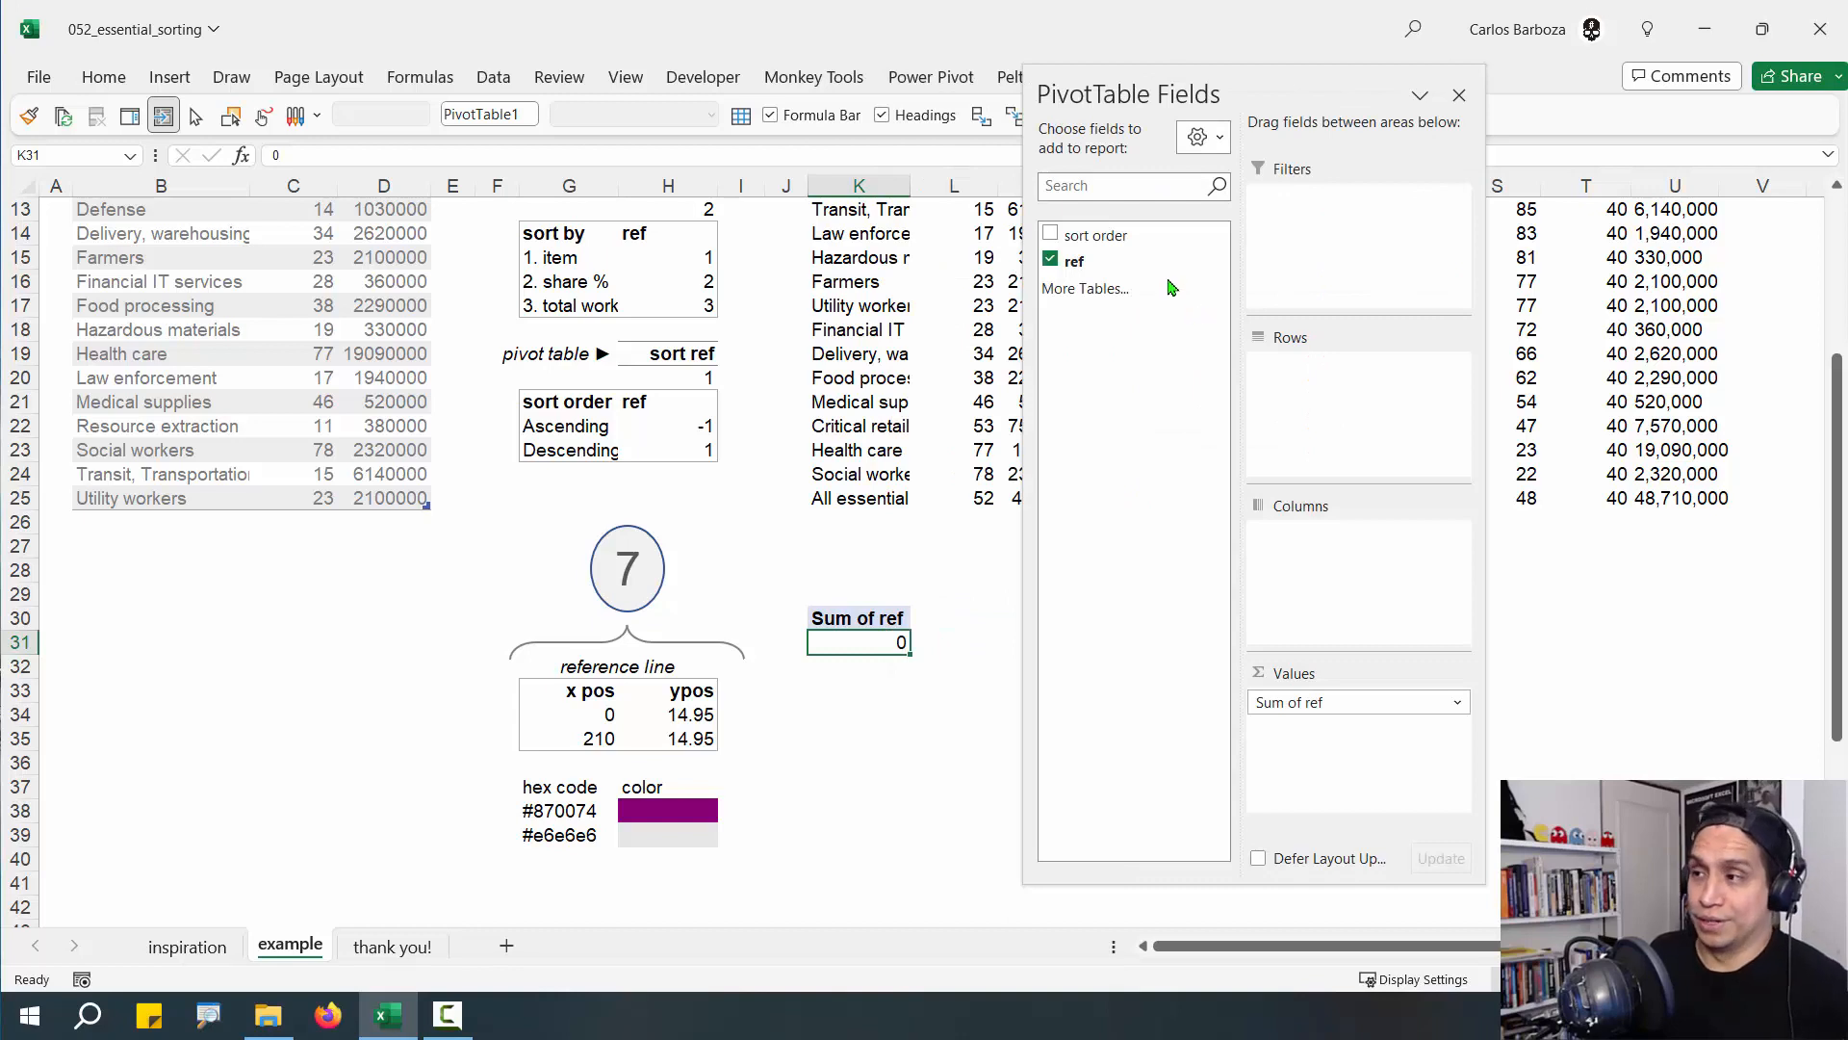
Add the sort order field as a slicer, close the field list, and place the slicer just beside the PivotTable
drag(1254, 121, 1184, 145)
right_click(1025, 260)
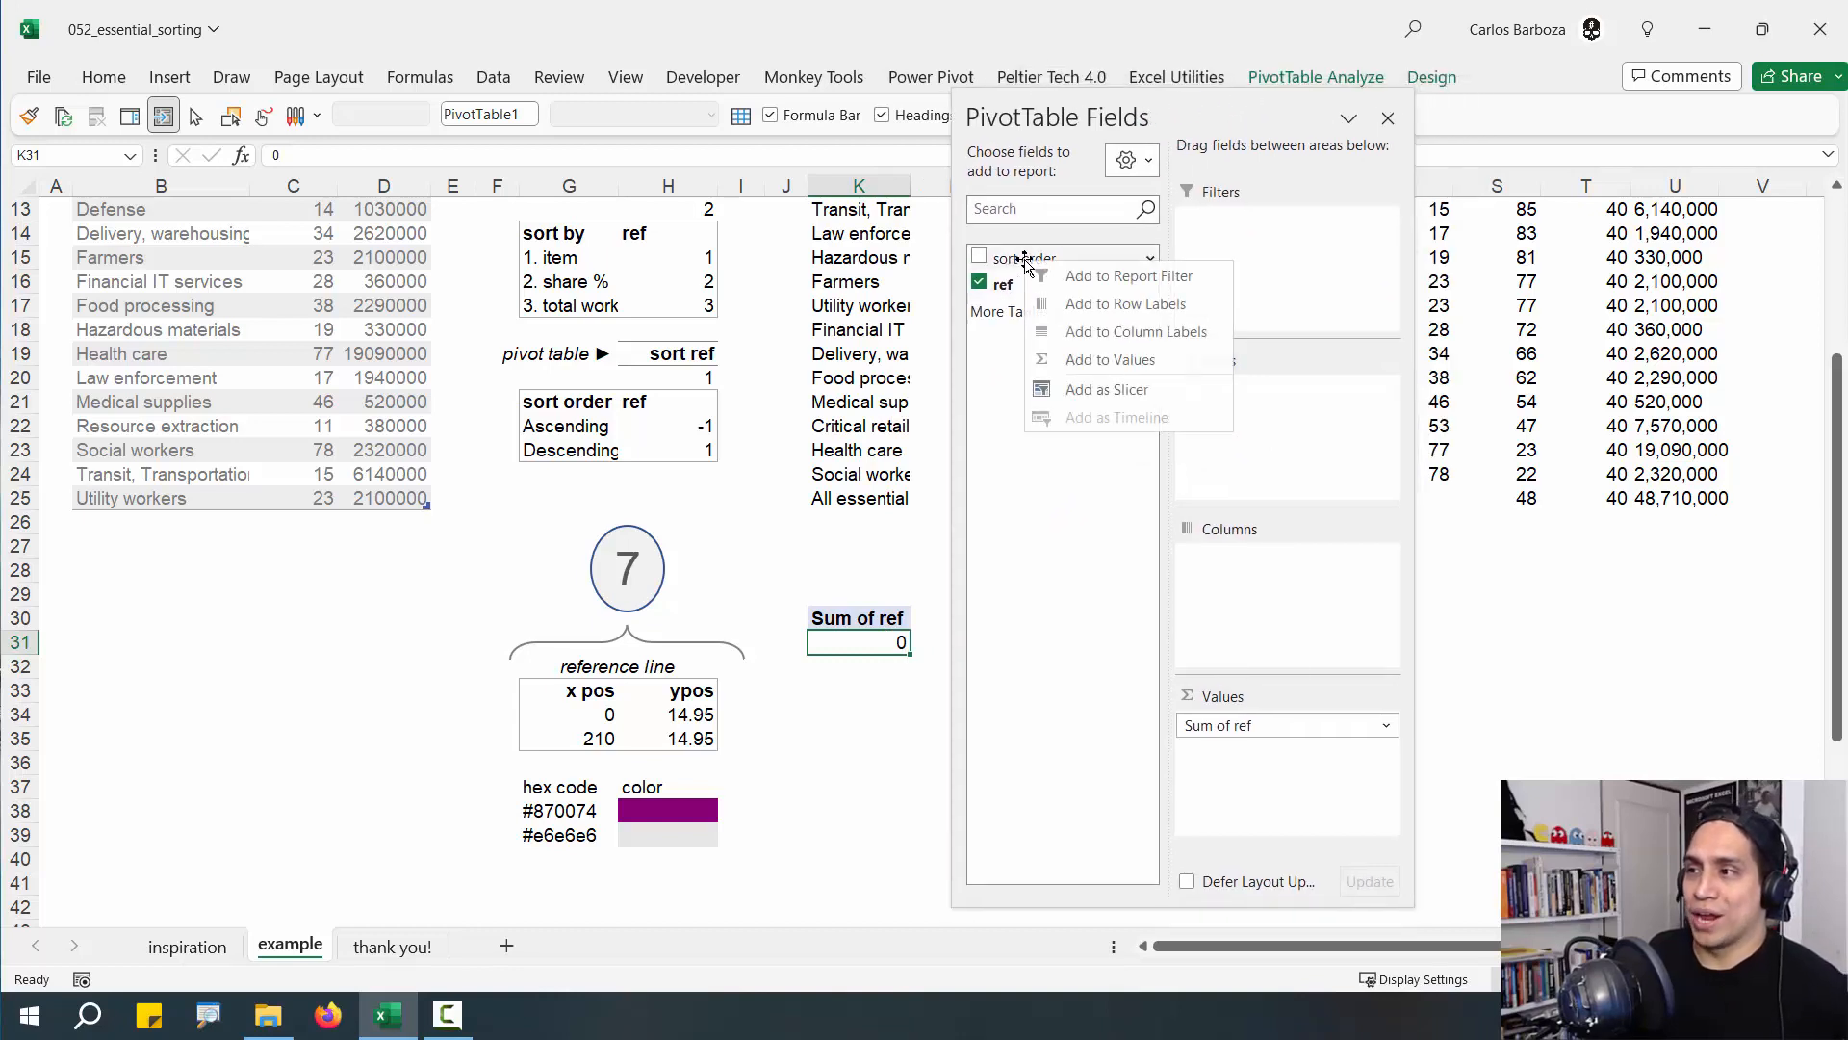
click(1107, 390)
drag(1184, 109, 1394, 100)
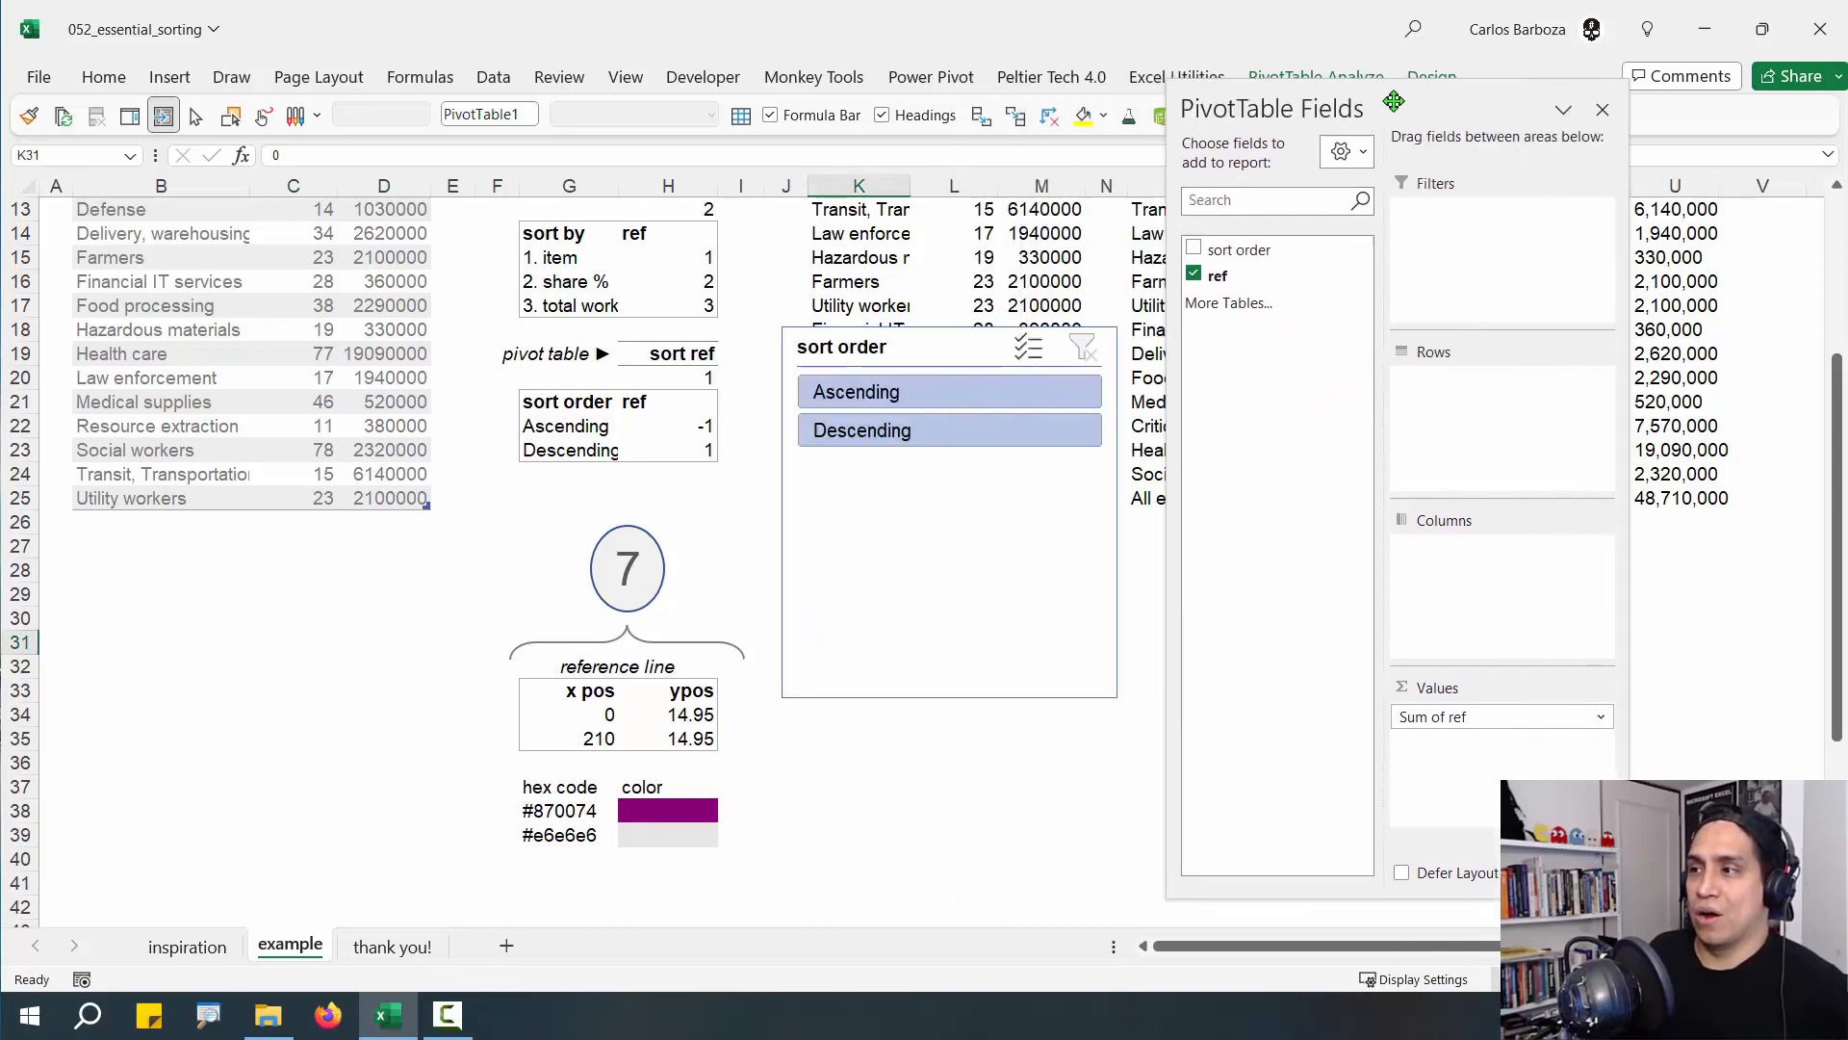
click(1602, 109)
drag(917, 354, 1053, 525)
Filter the slicer to Ascending with a temporary red arrow linking it to its ref, switch to Descending, and compare with the existing sort ref PivotTable
click(1043, 539)
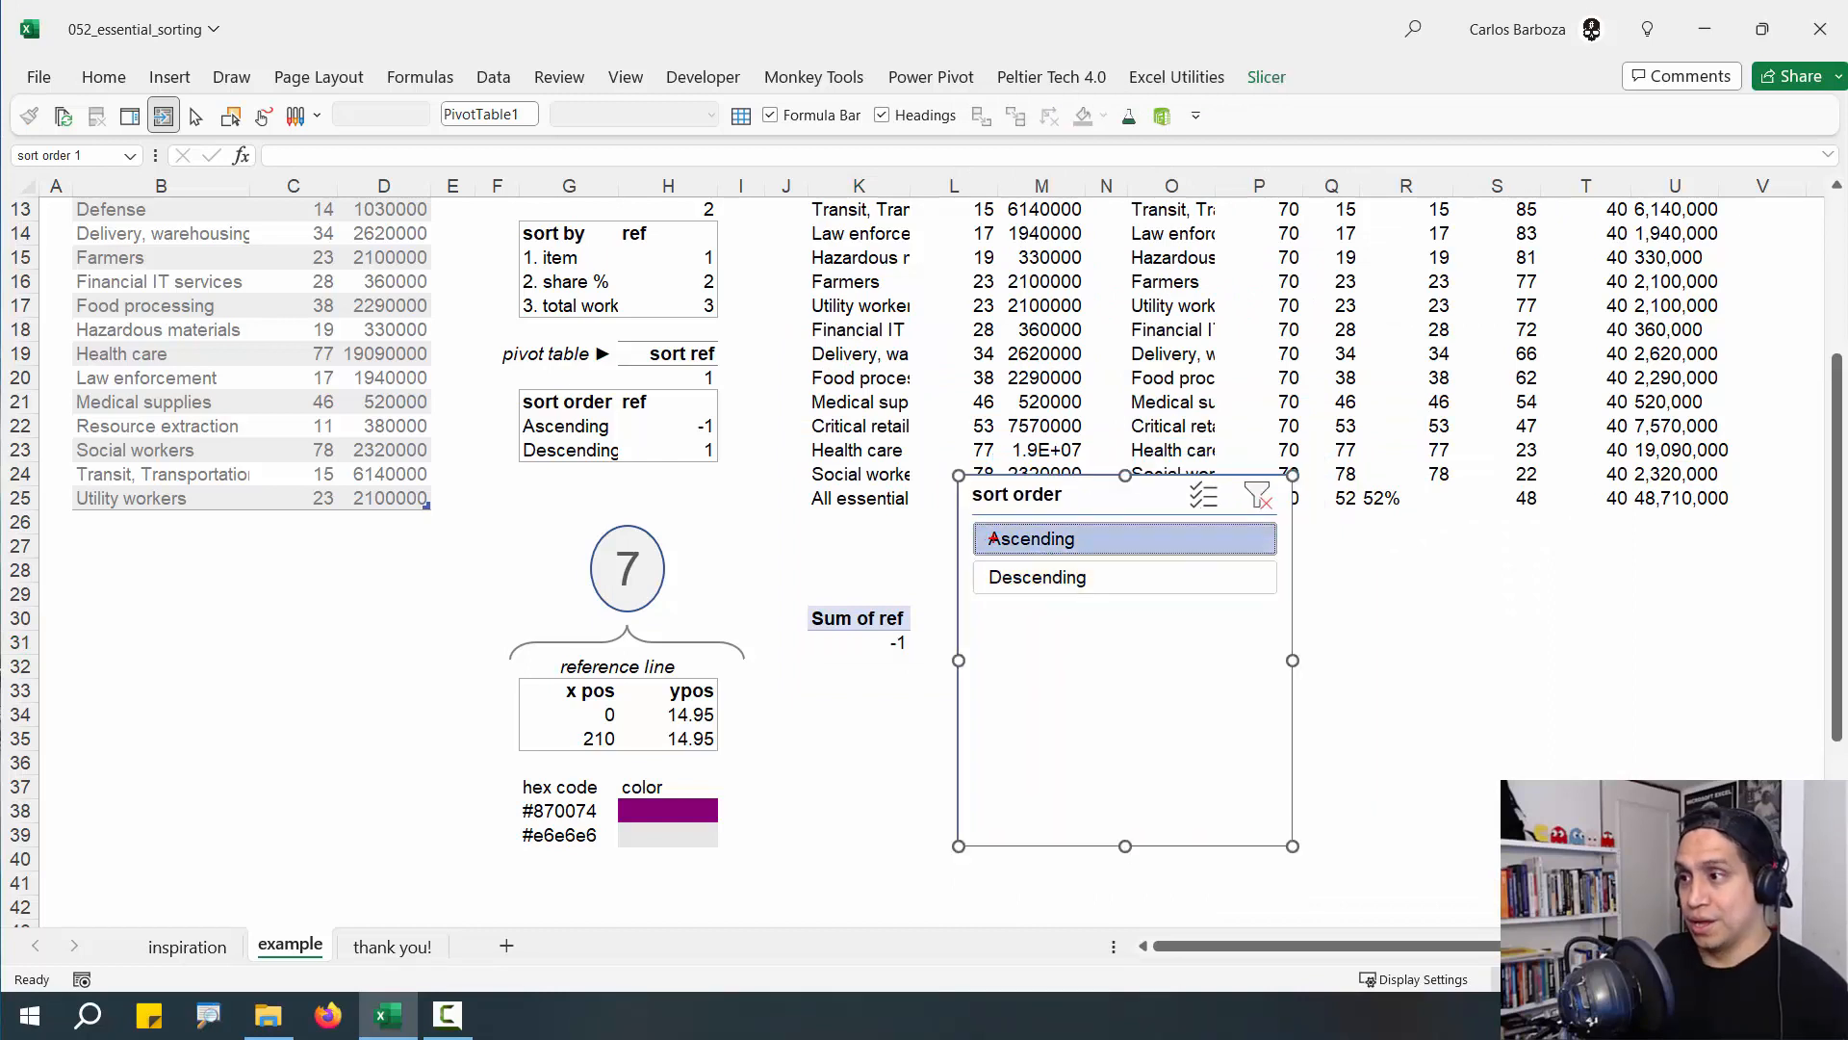
drag(969, 539, 730, 426)
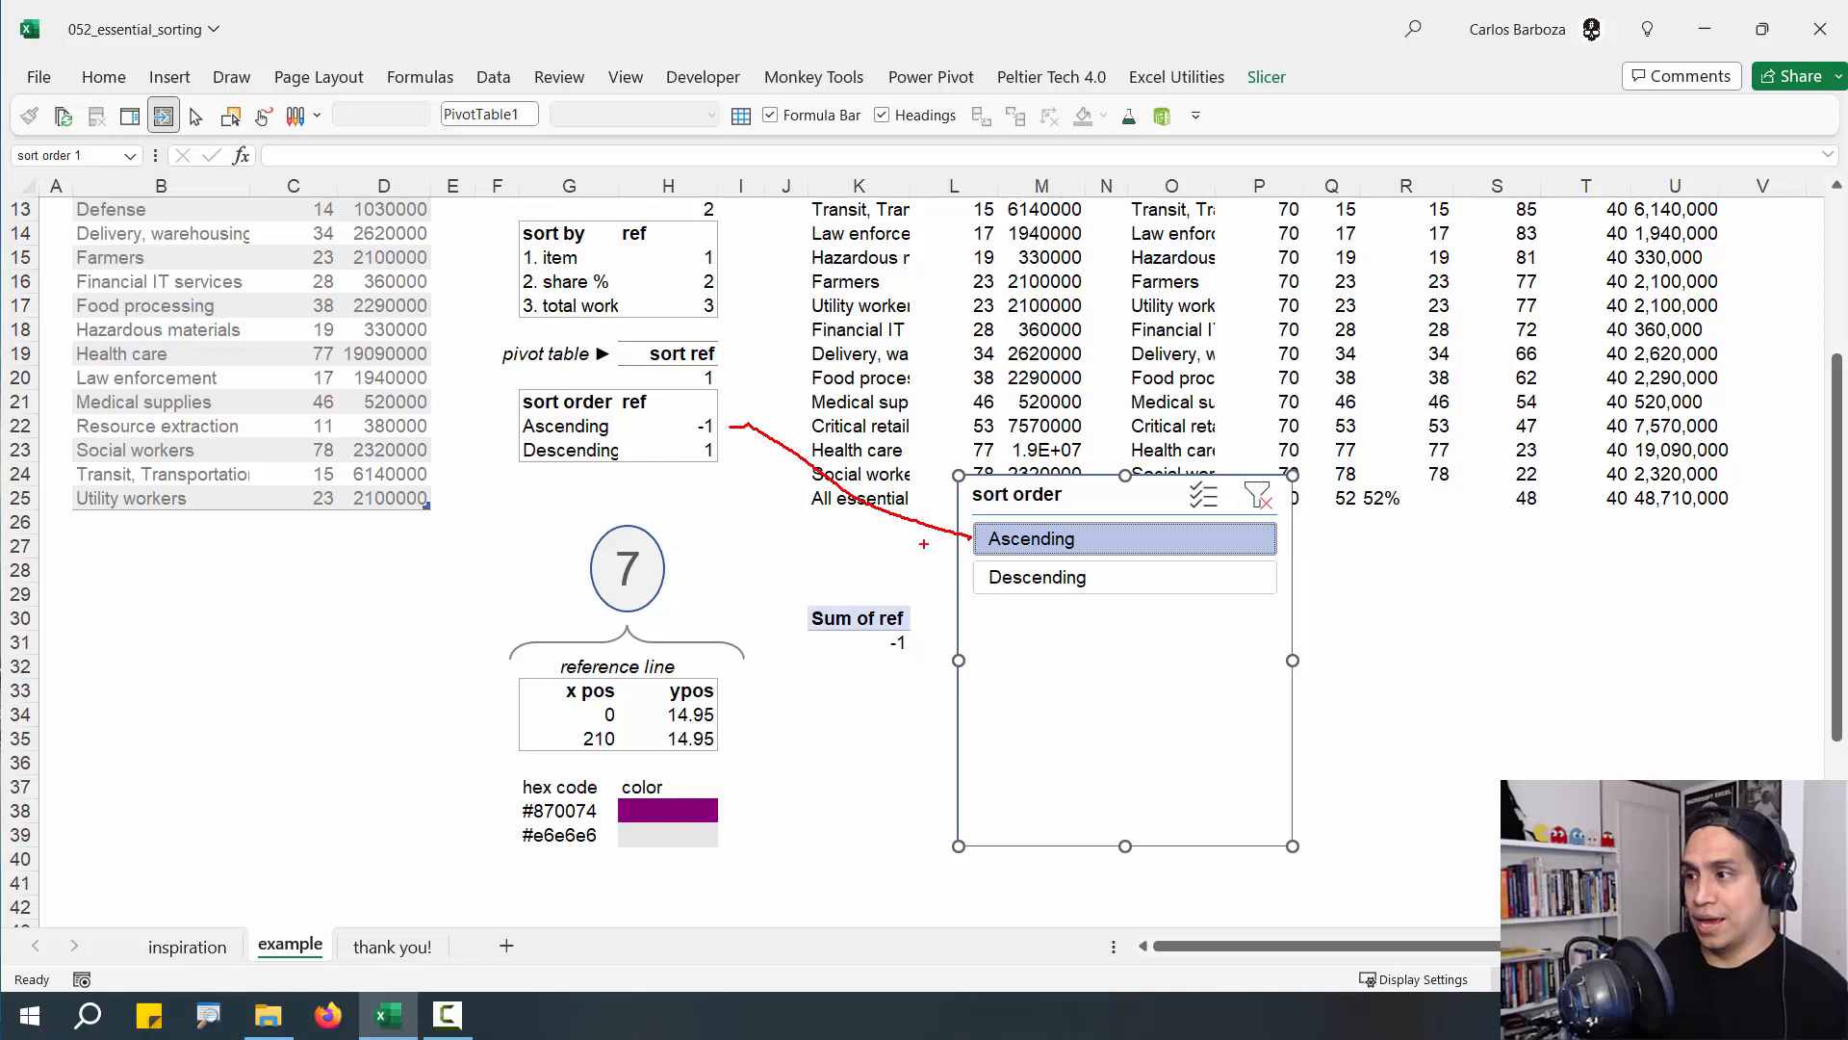
click(1006, 581)
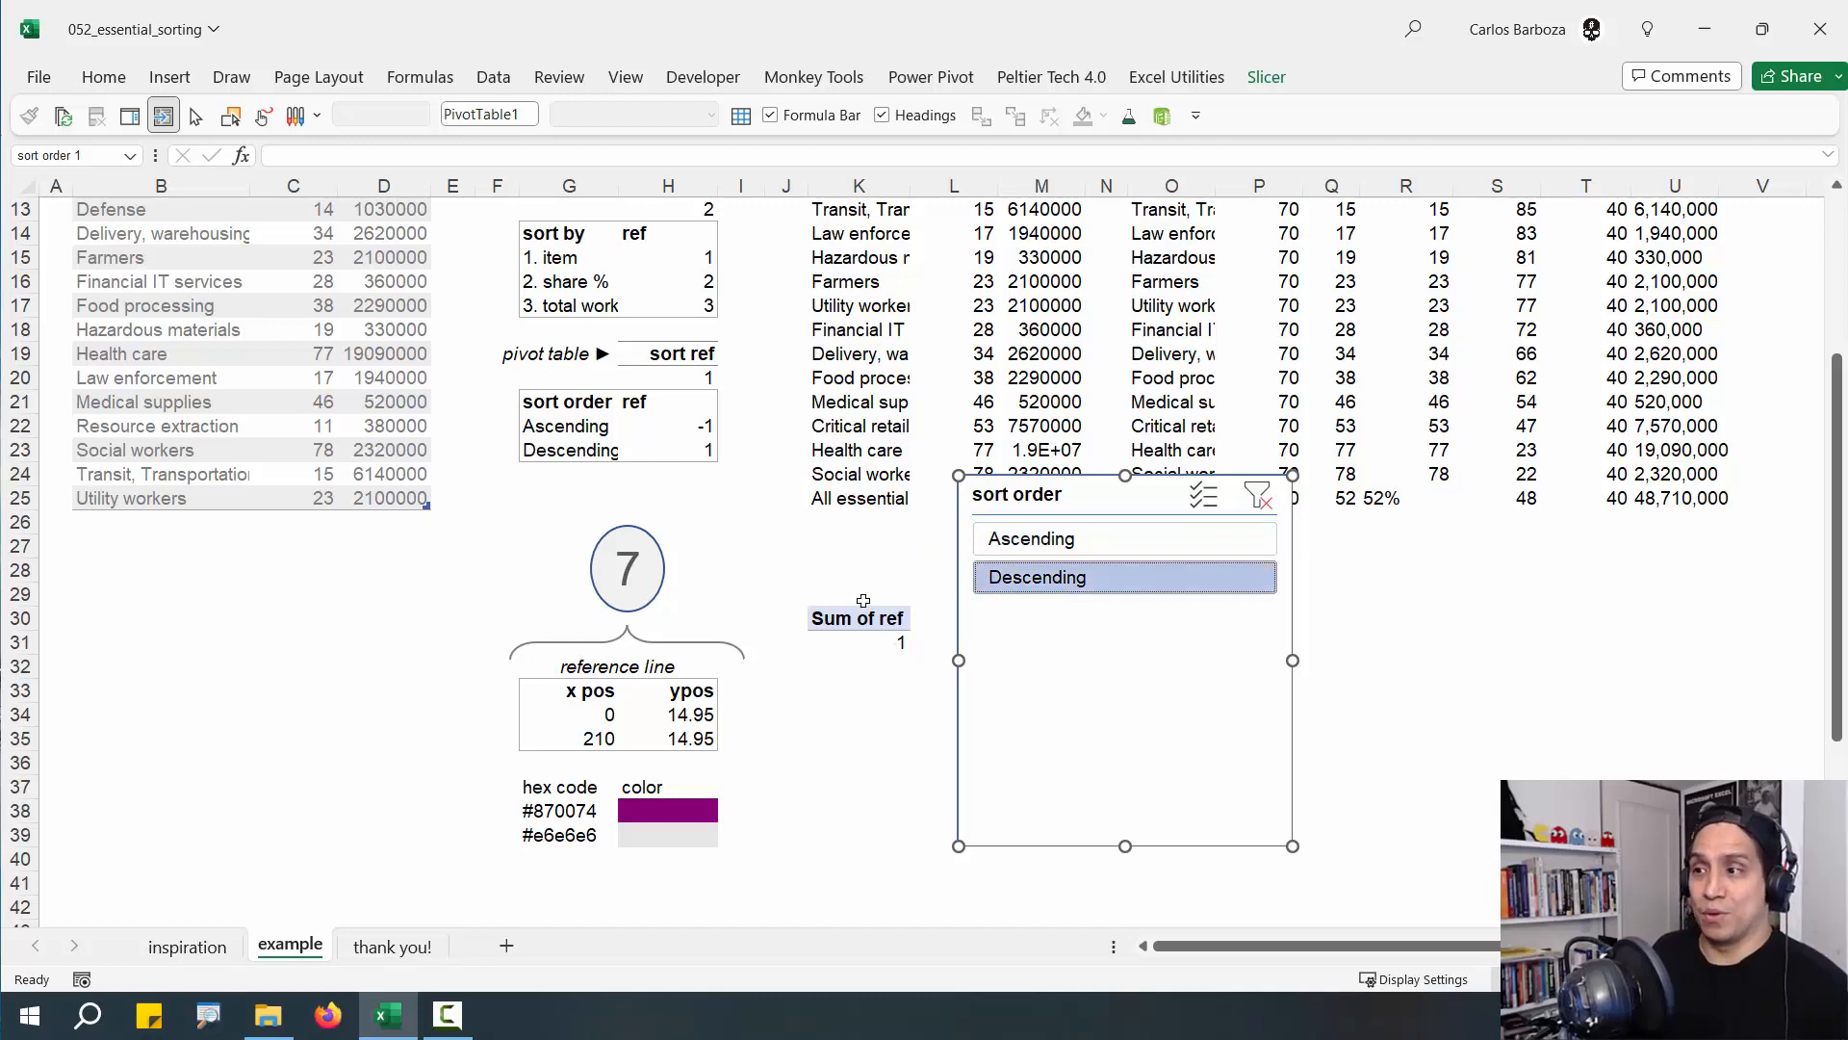
drag(863, 613, 859, 643)
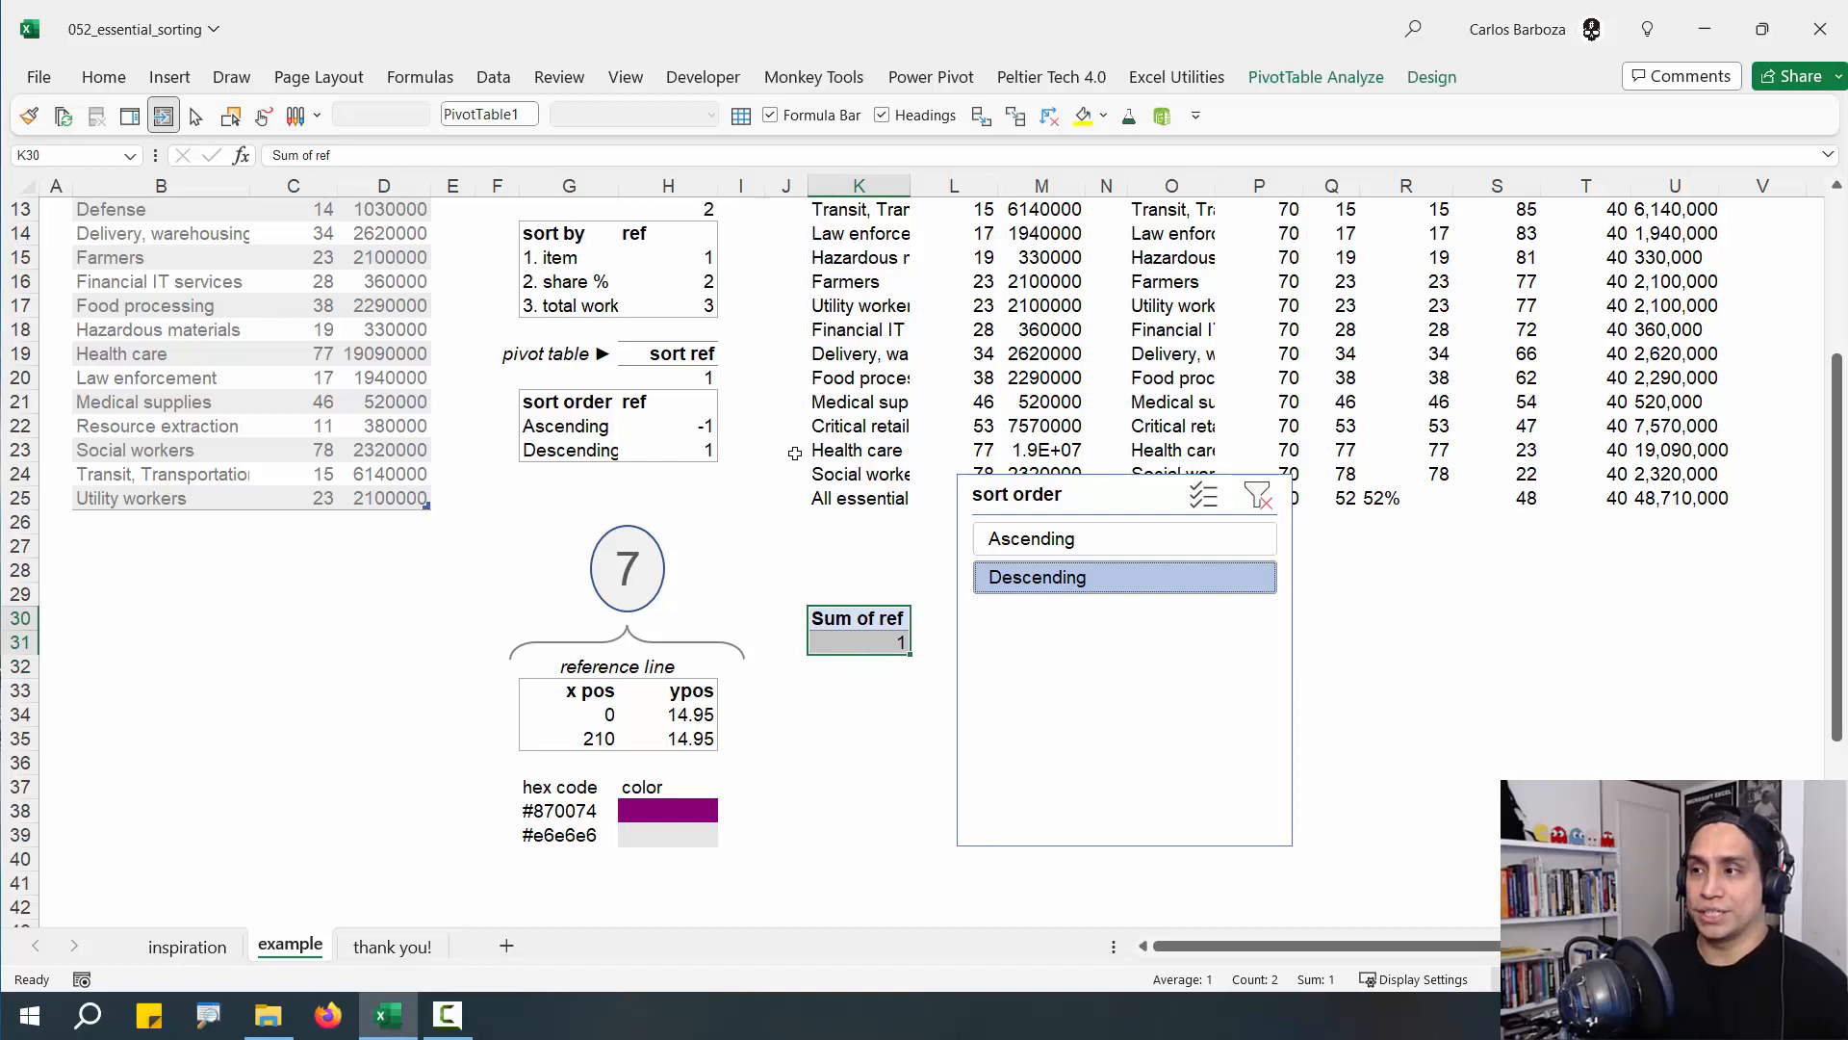
drag(690, 360, 695, 378)
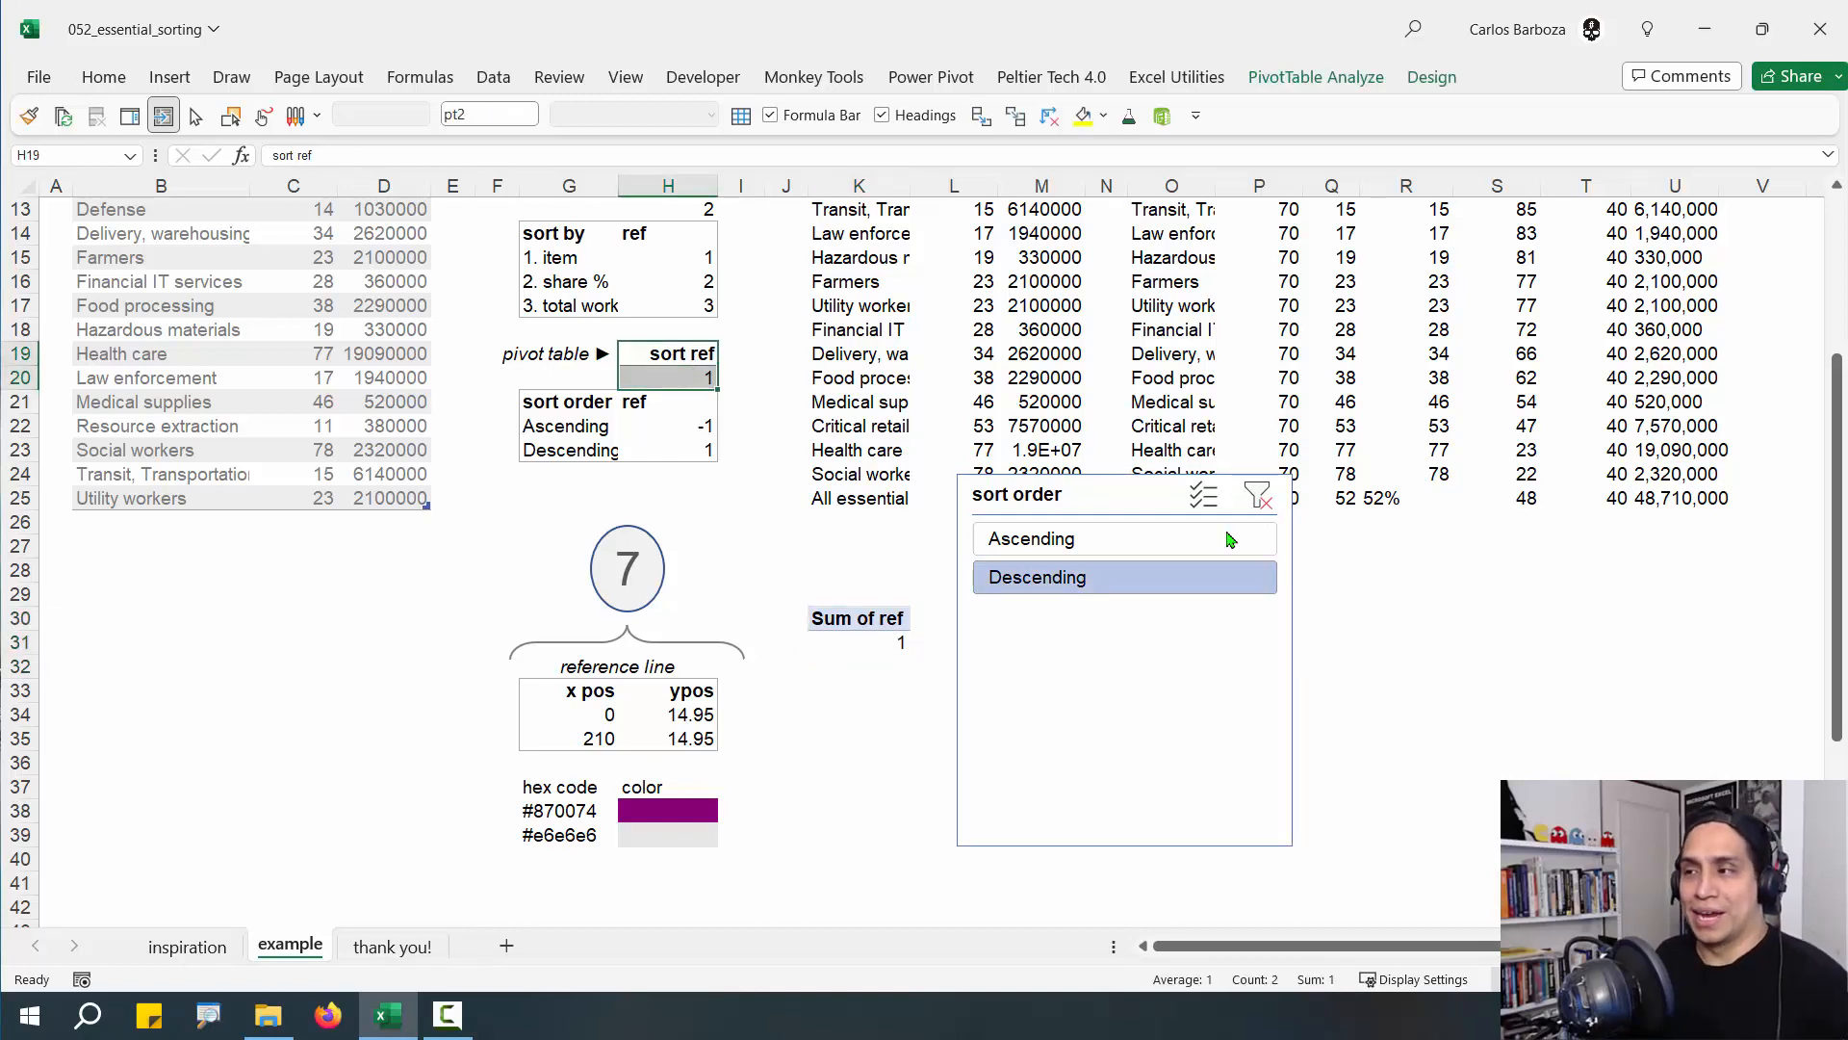
Demonstrate slicer multi-selection by combining Ascending and Descending, isolating Ascending, and selecting both again
click(902, 580)
ctrl+click(1039, 538)
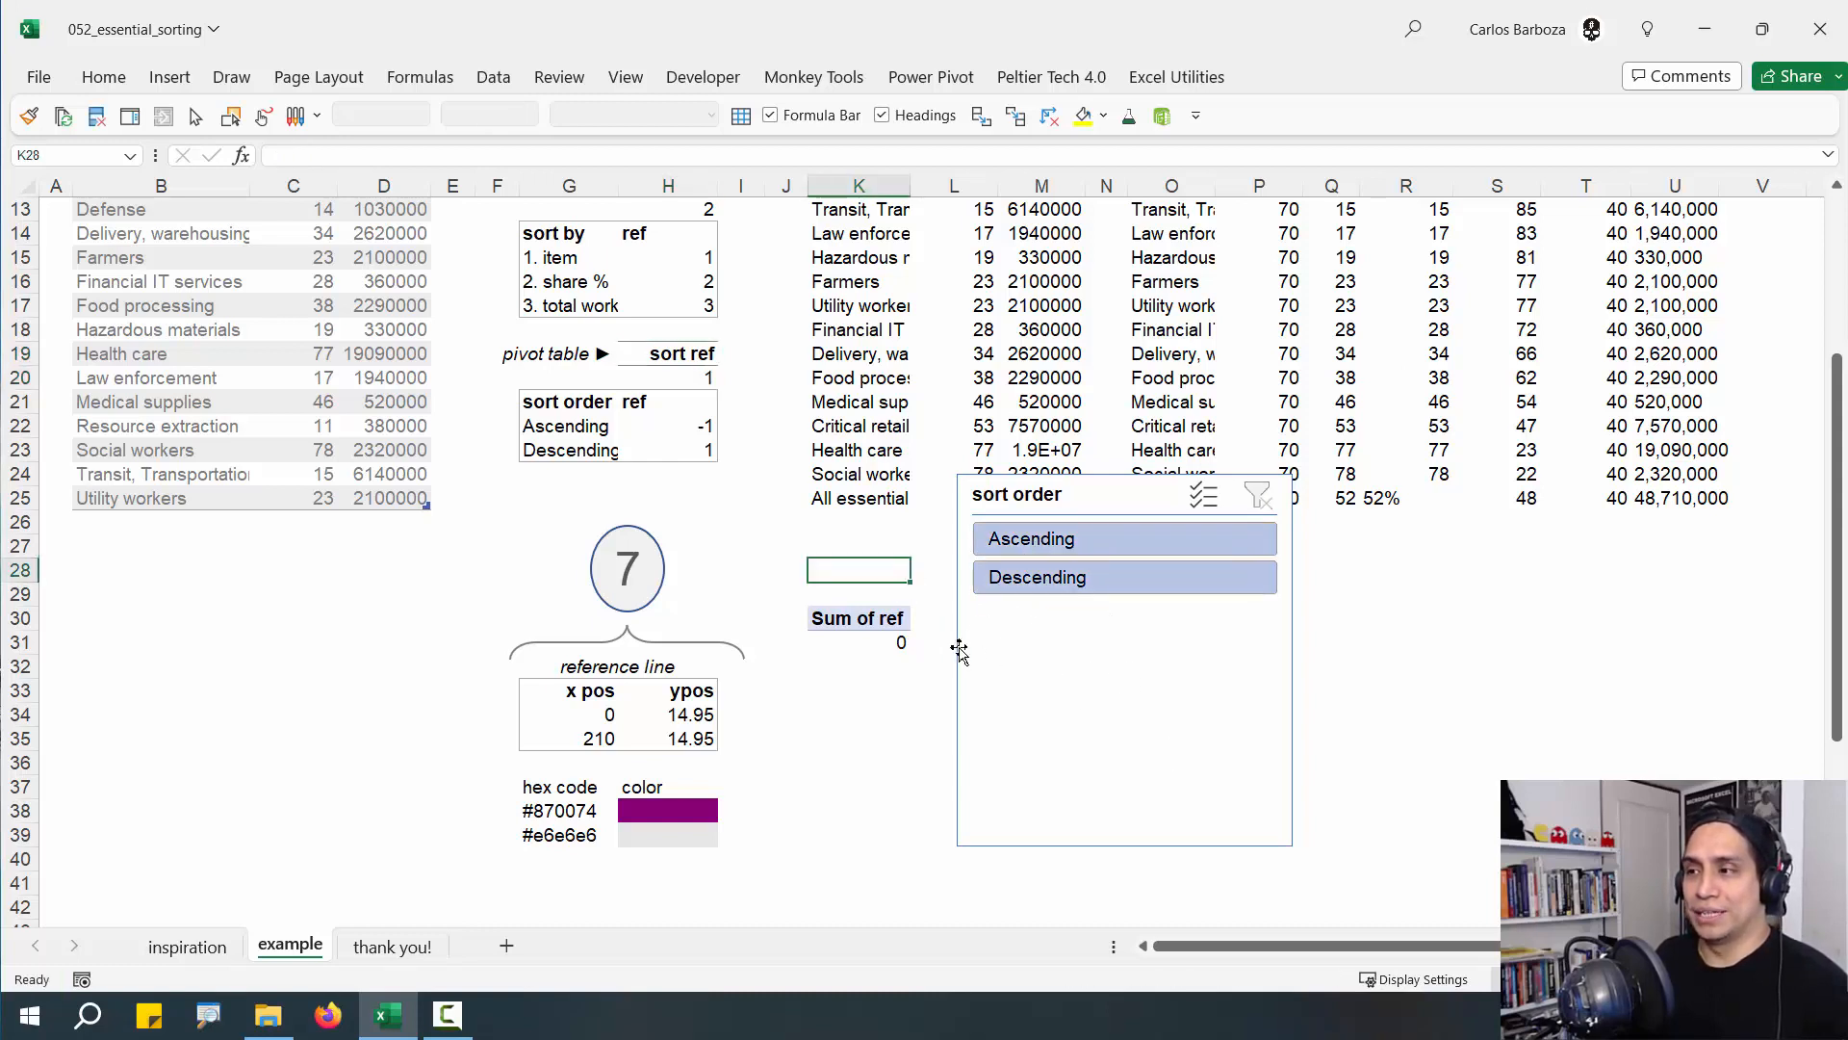
ctrl+click(1035, 584)
ctrl+click(1054, 583)
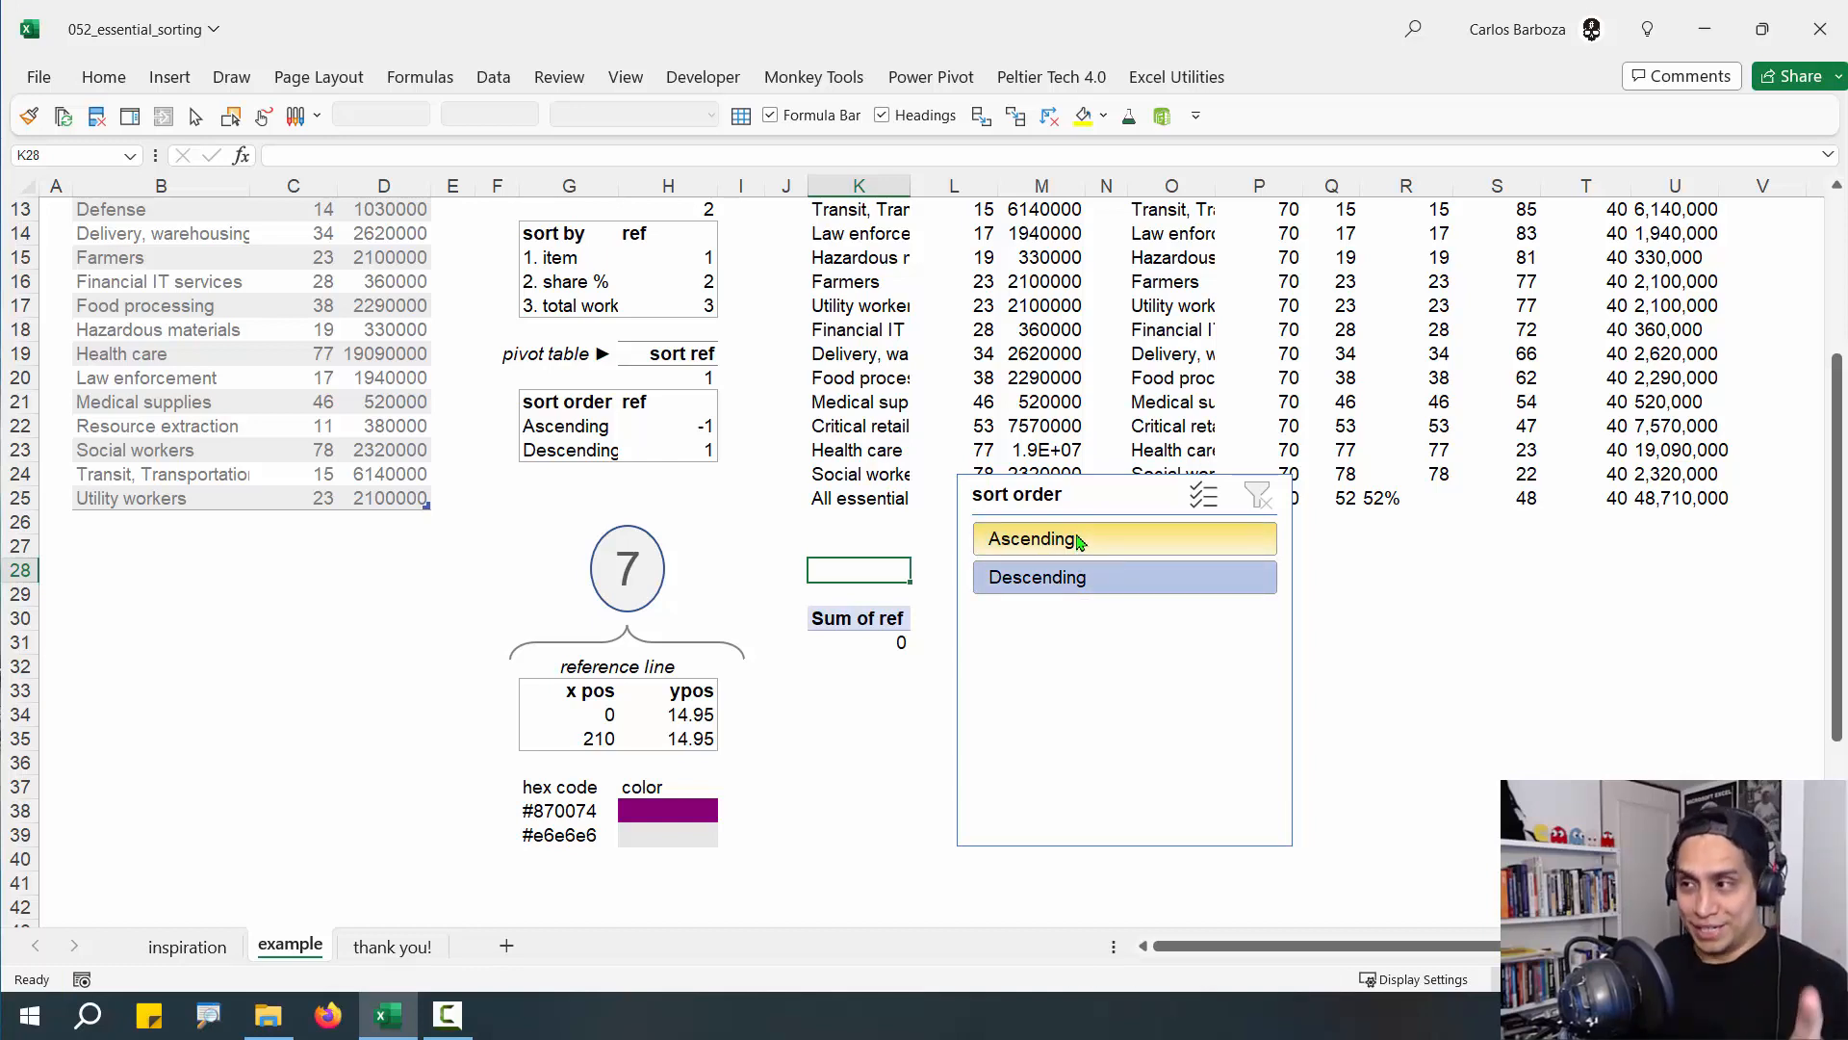
click(1078, 541)
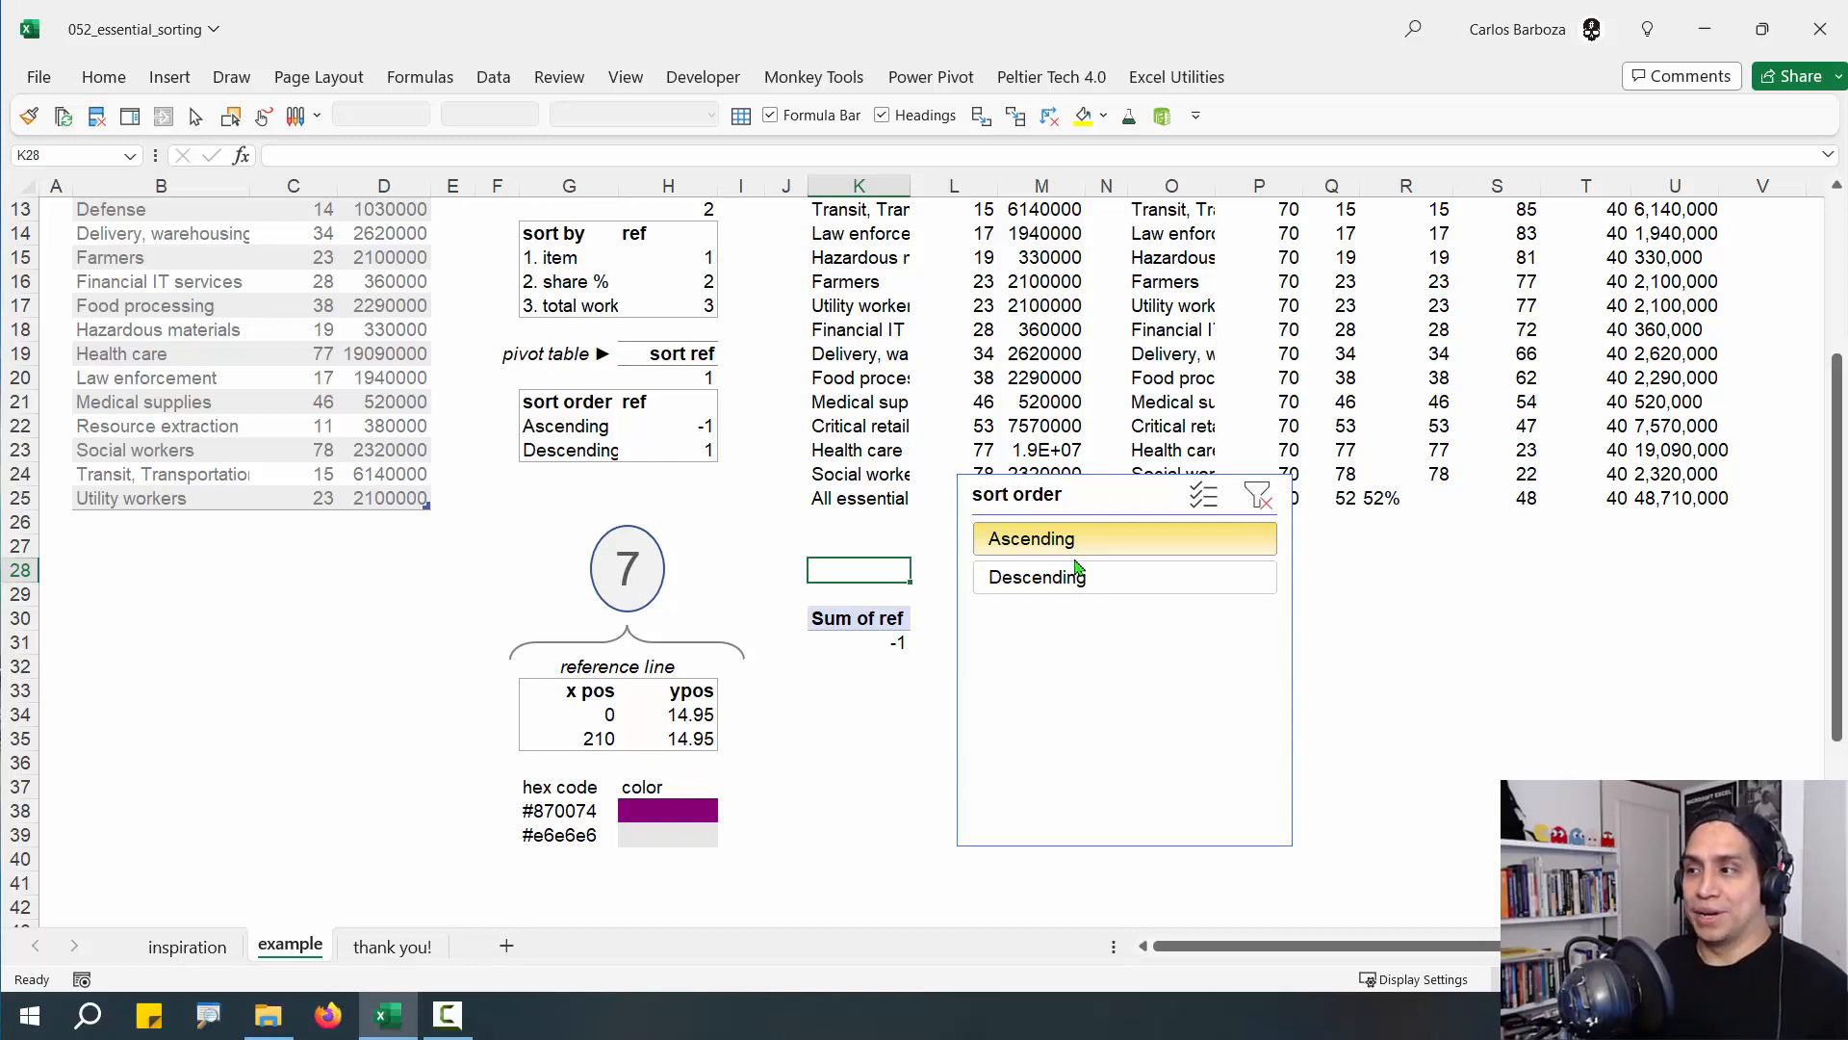
ctrl+click(1020, 582)
Add sort order to the PivotTable's Rows area and filter it to Ascending, moving the slicer clear of the widened table
click(865, 625)
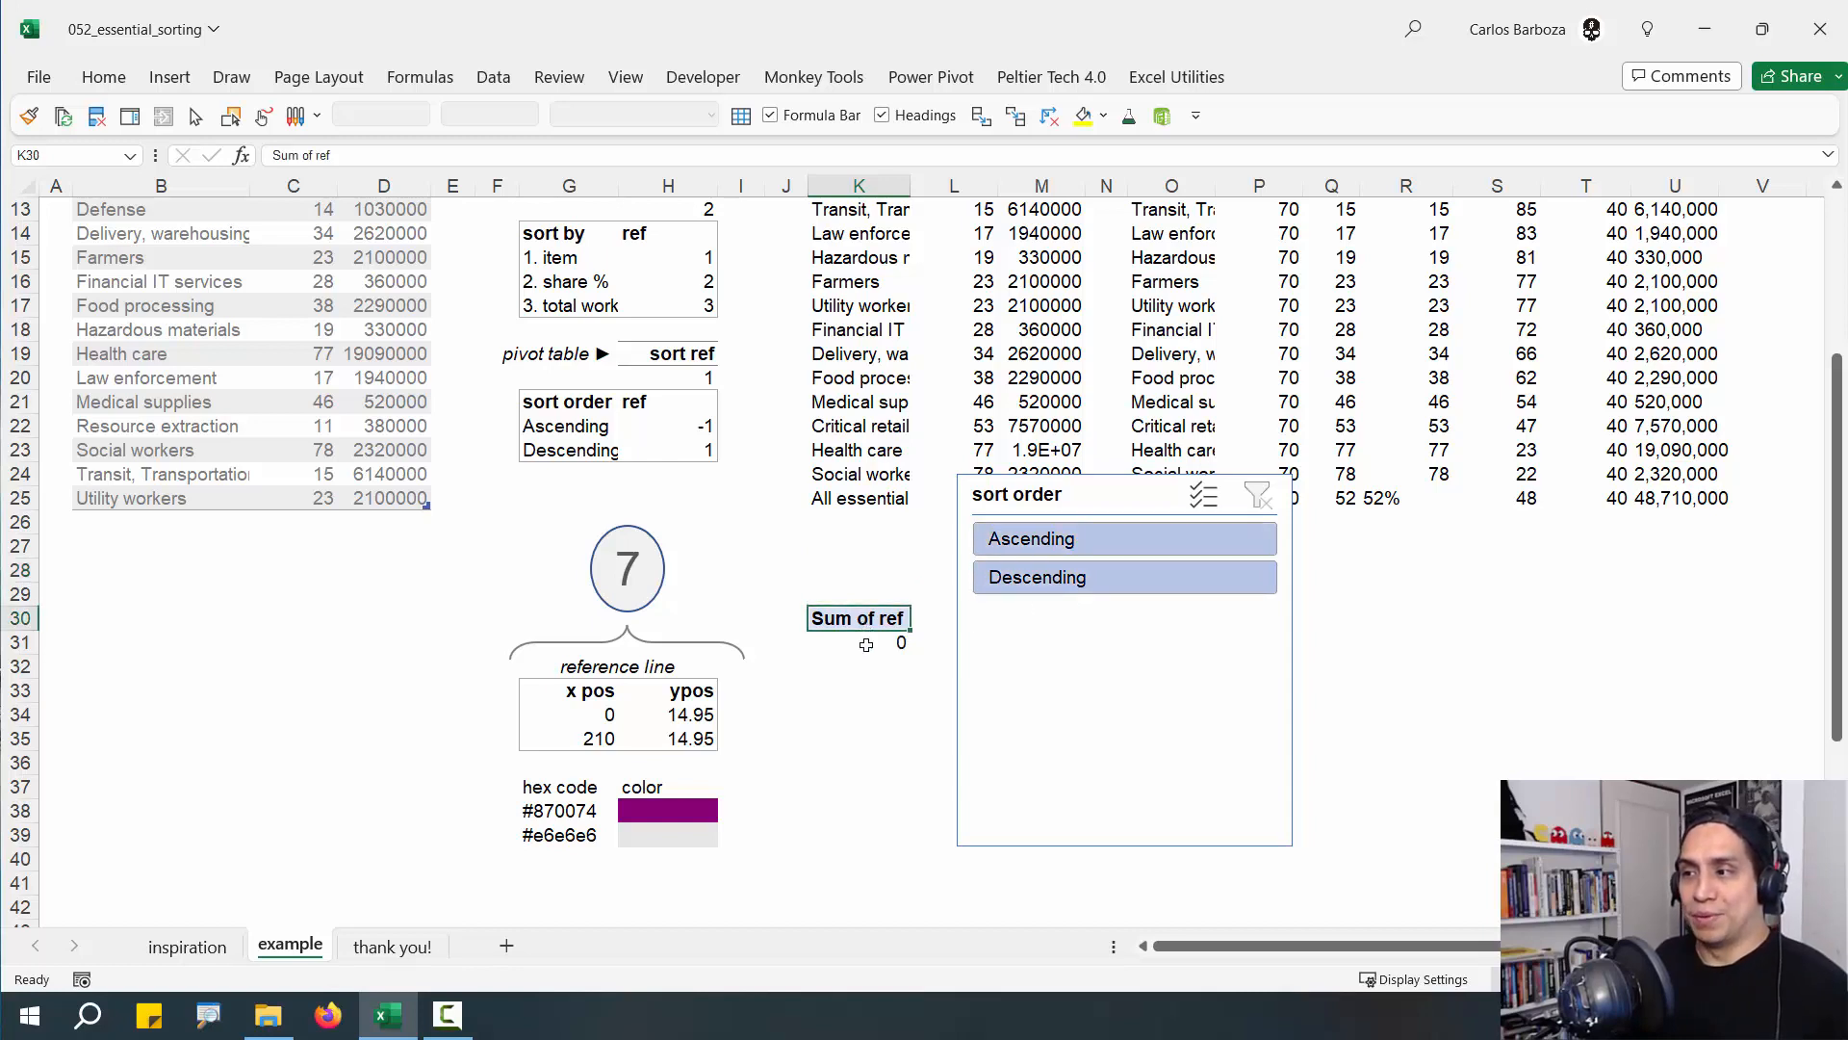
shift+click(867, 645)
right_click(874, 624)
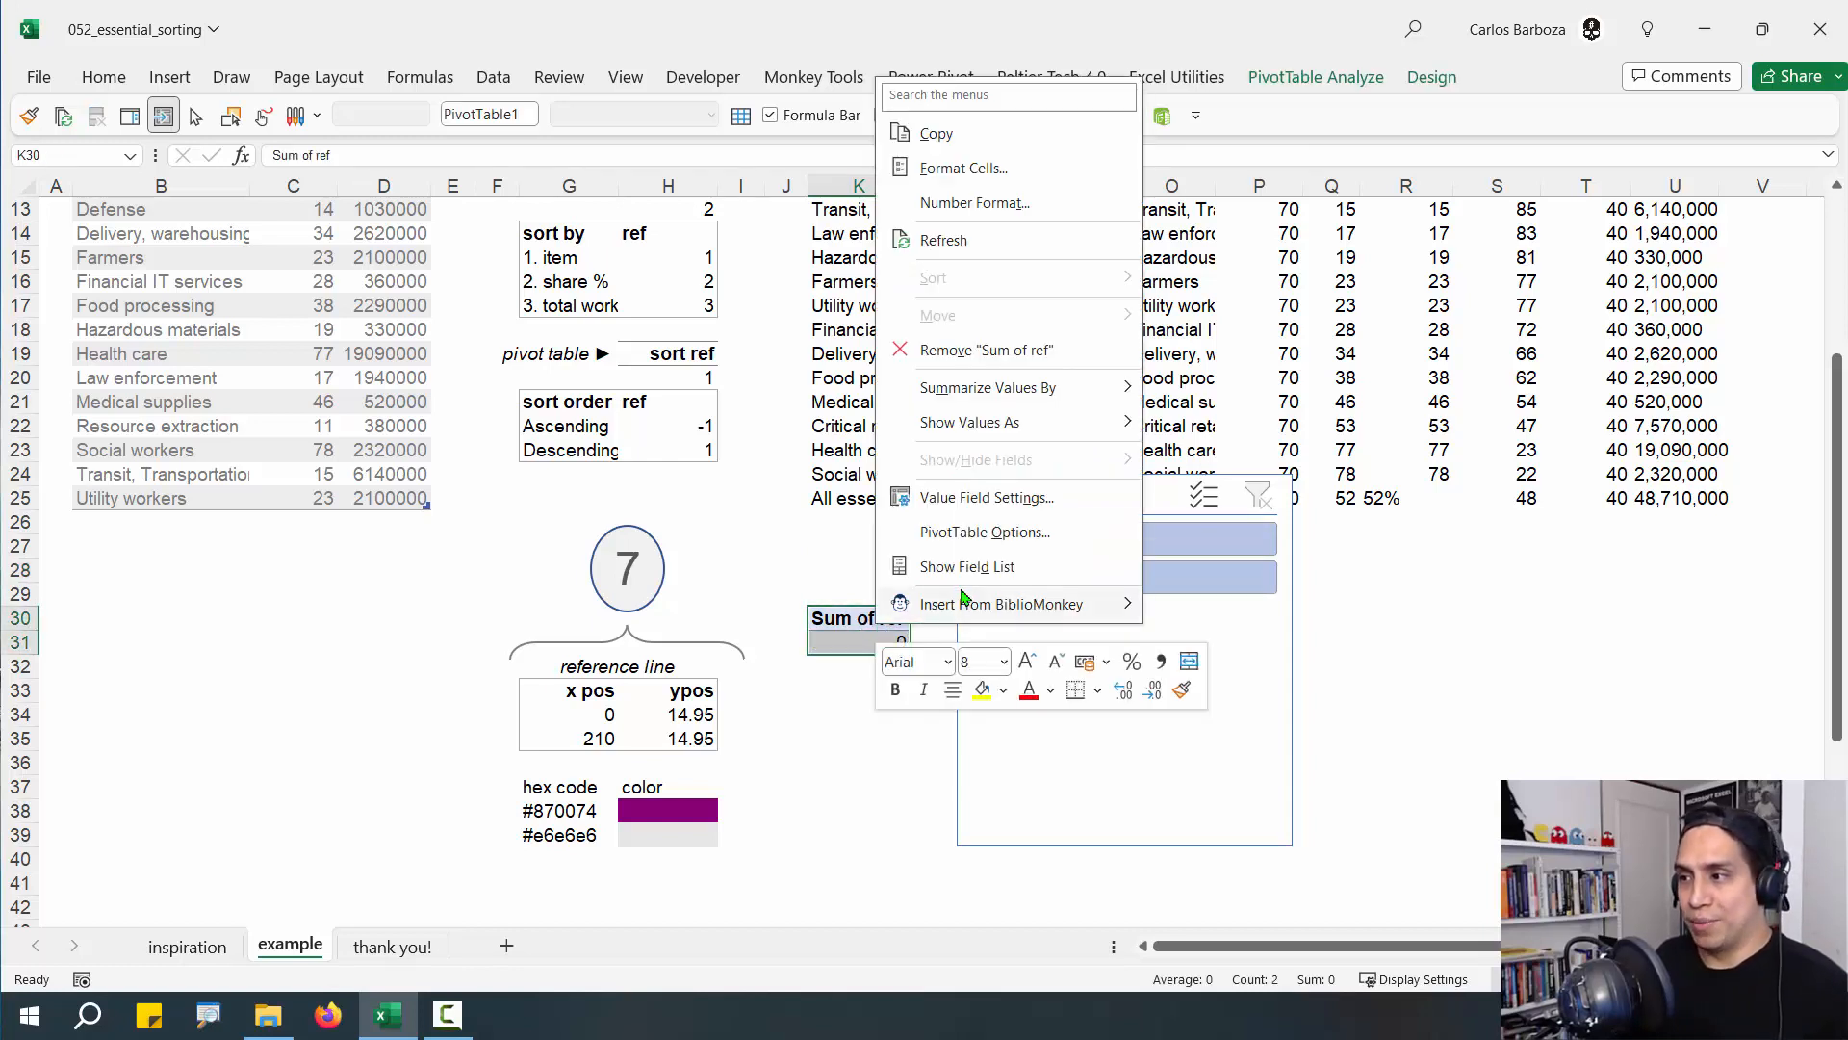
click(967, 566)
drag(1242, 249, 1454, 465)
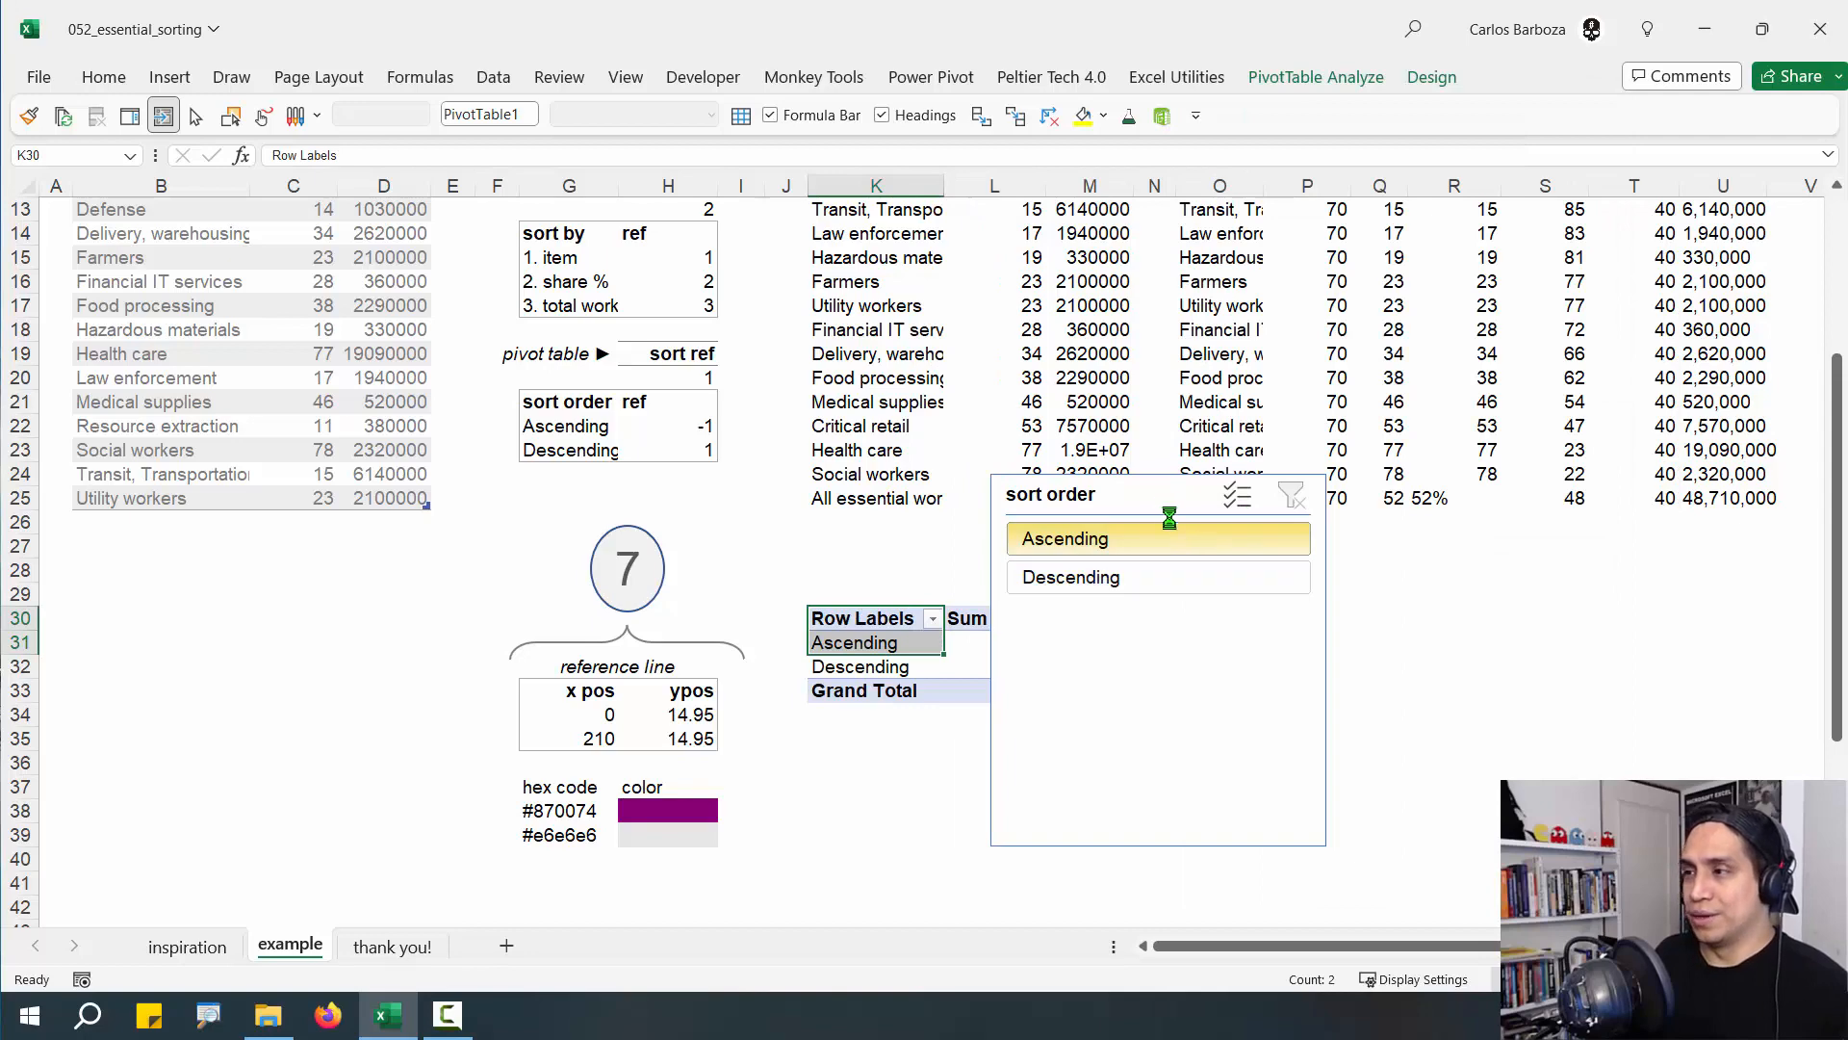
click(1170, 536)
drag(1193, 491, 1411, 468)
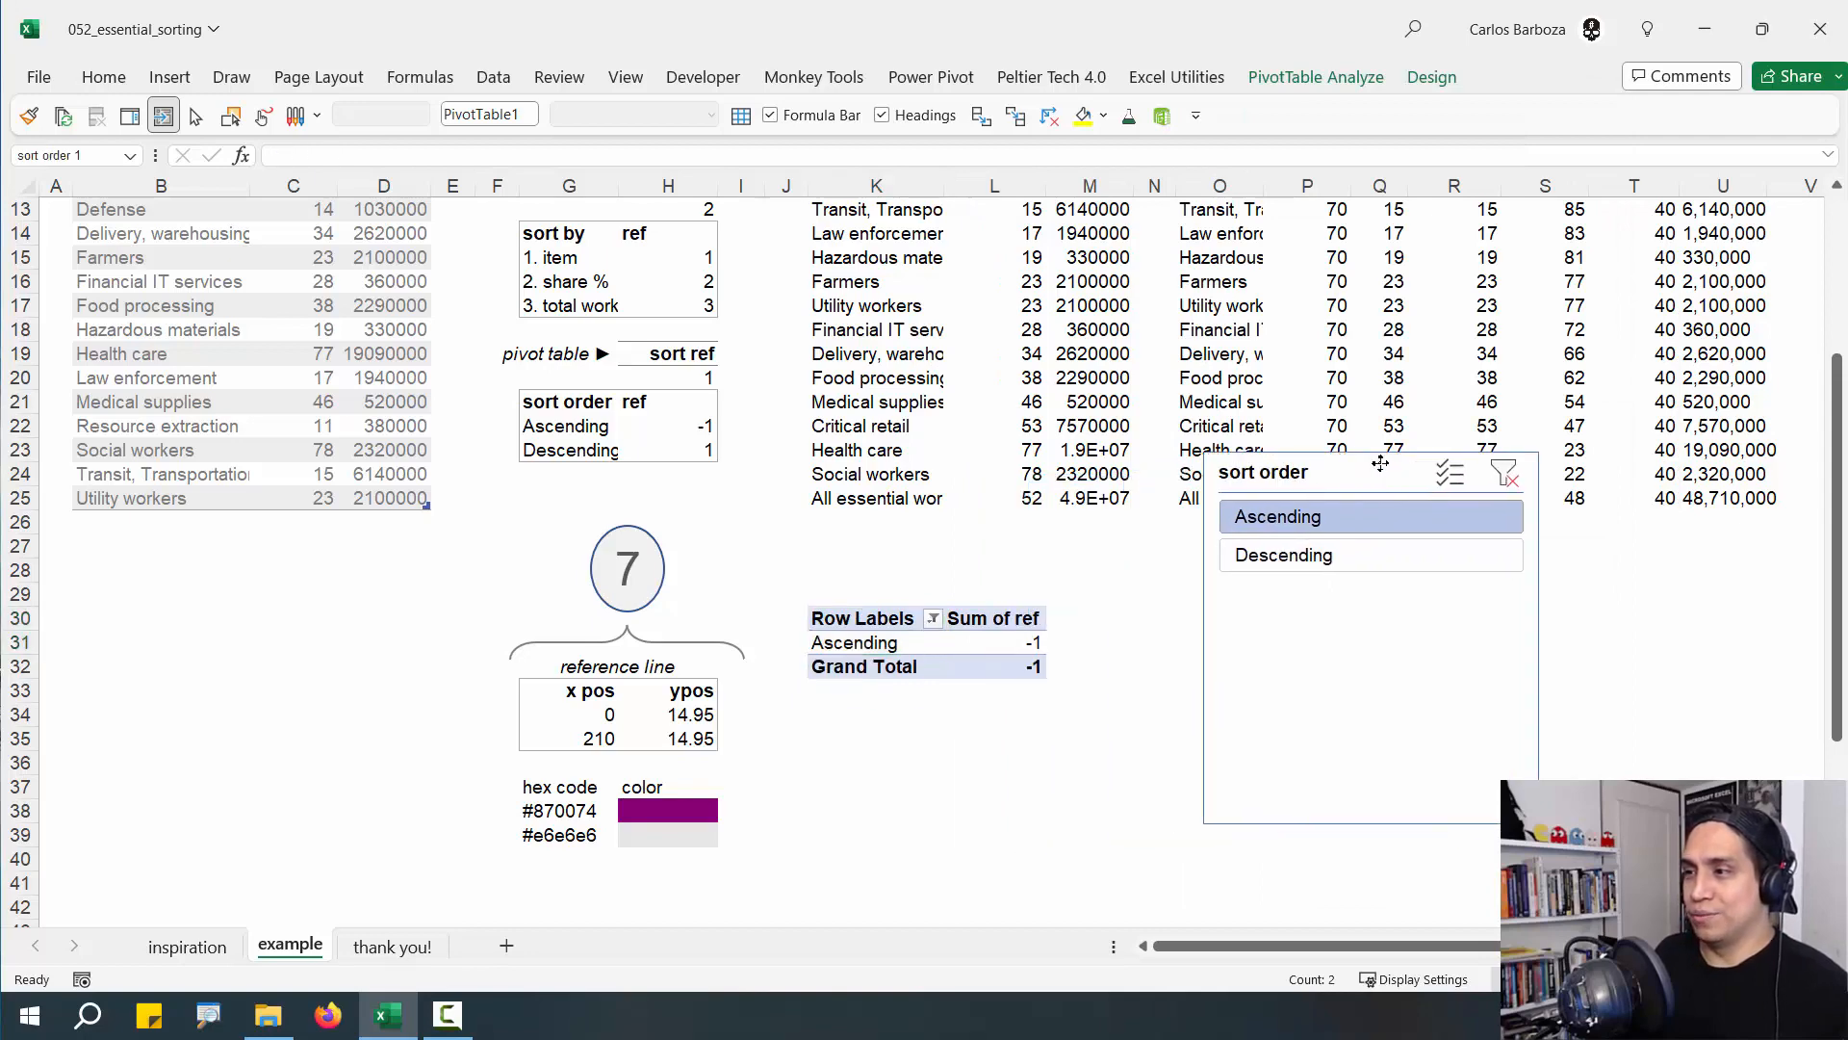
Remove the PivotTable's grand total row and include Descending alongside Ascending in the slicer to inspect both values
right_click(855, 668)
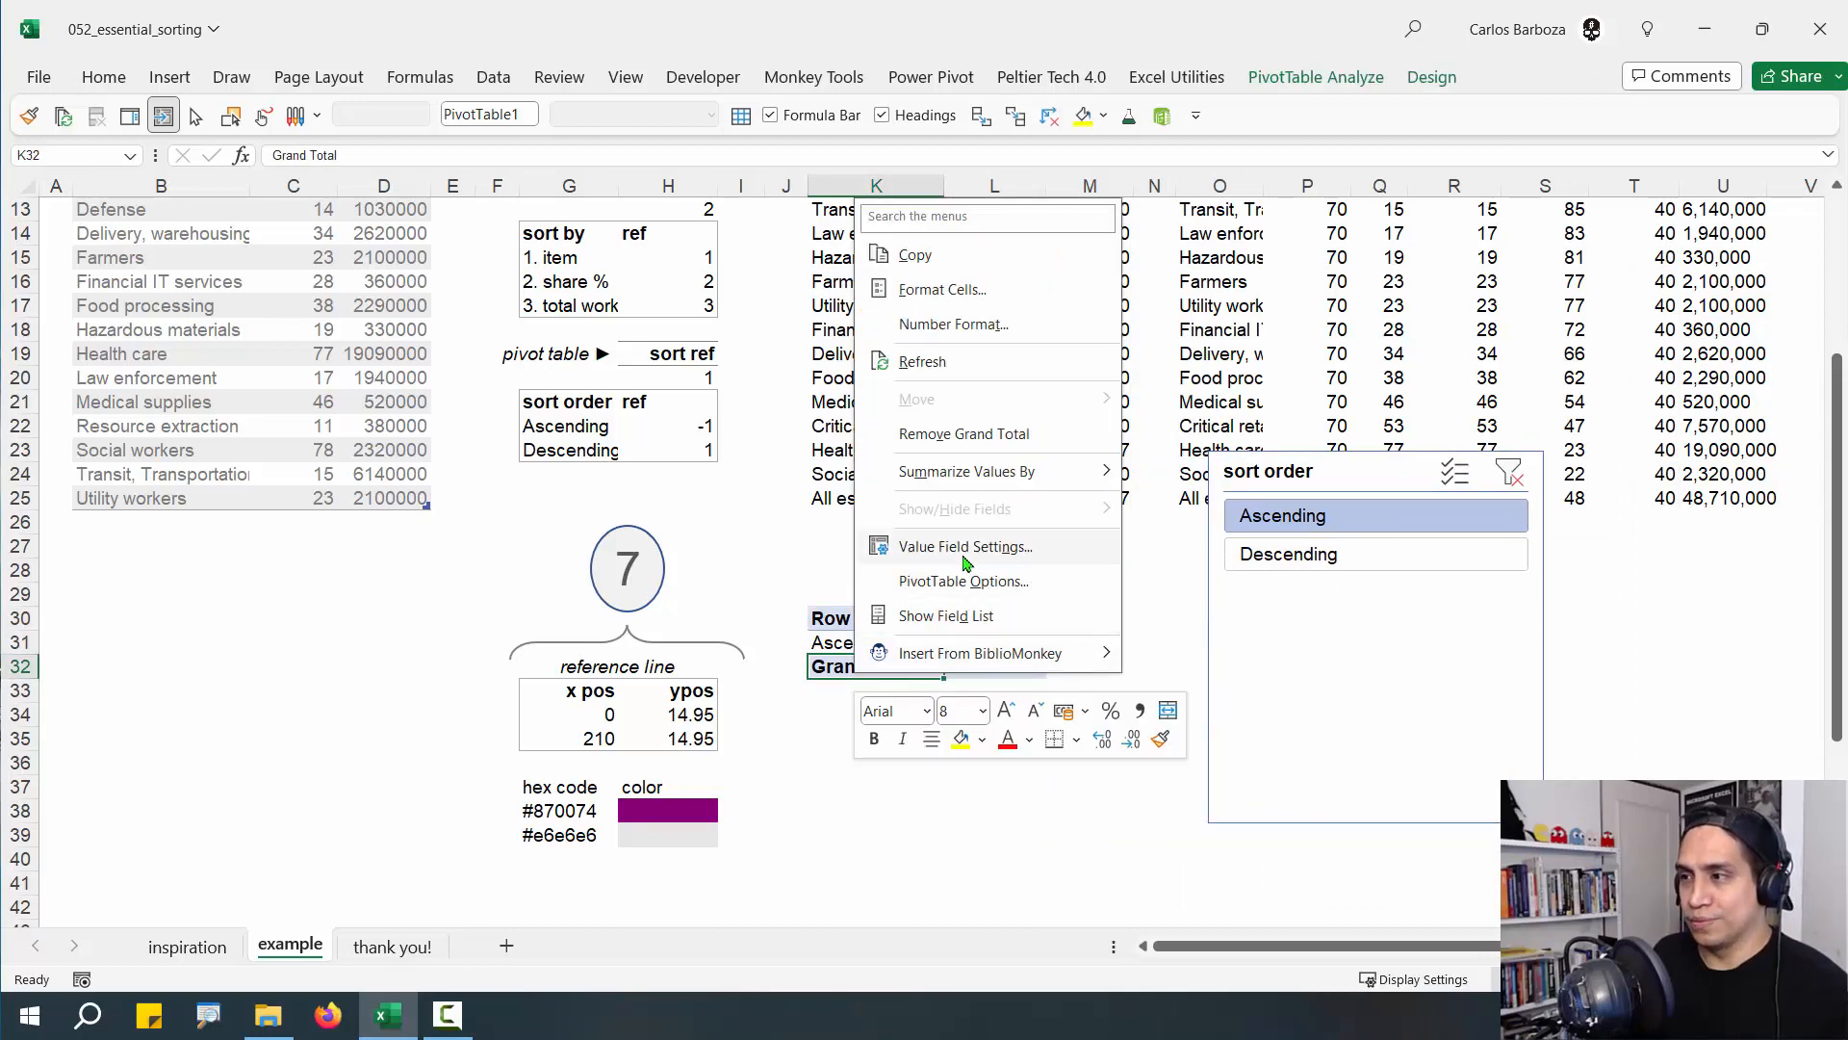
click(953, 436)
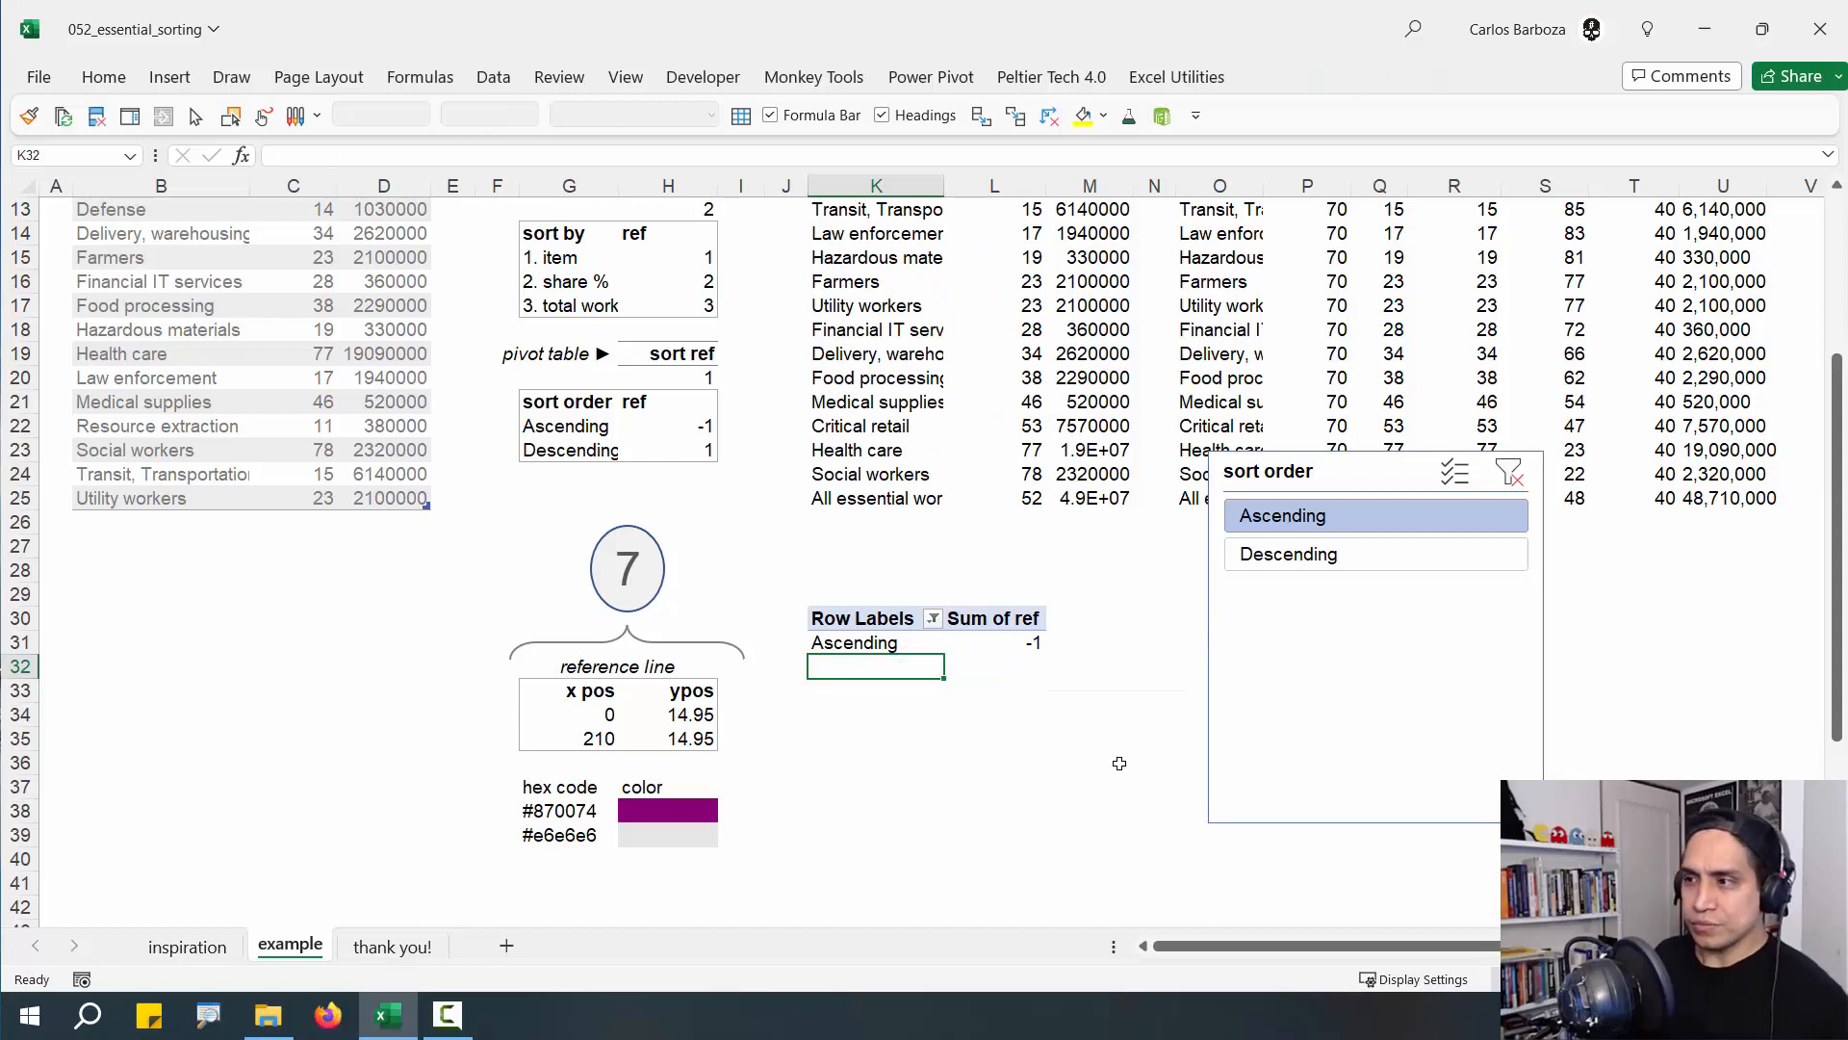
click(1033, 642)
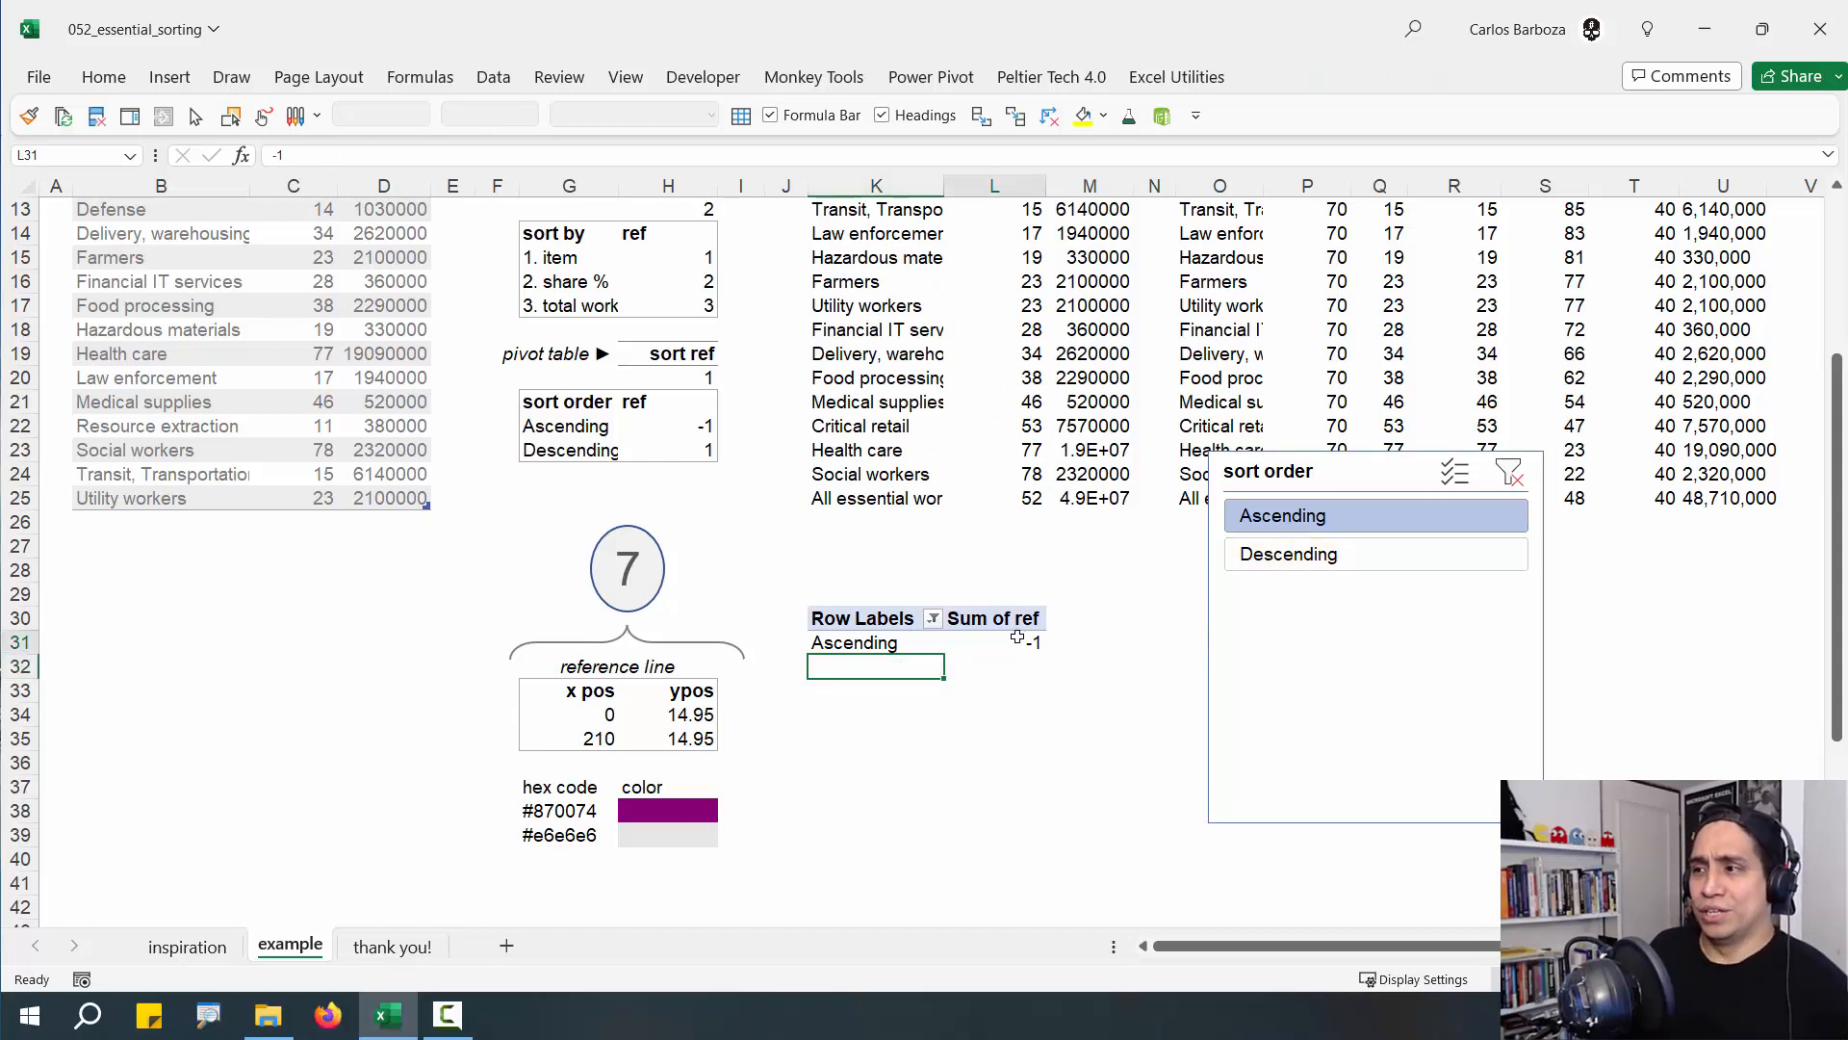
ctrl+click(1296, 568)
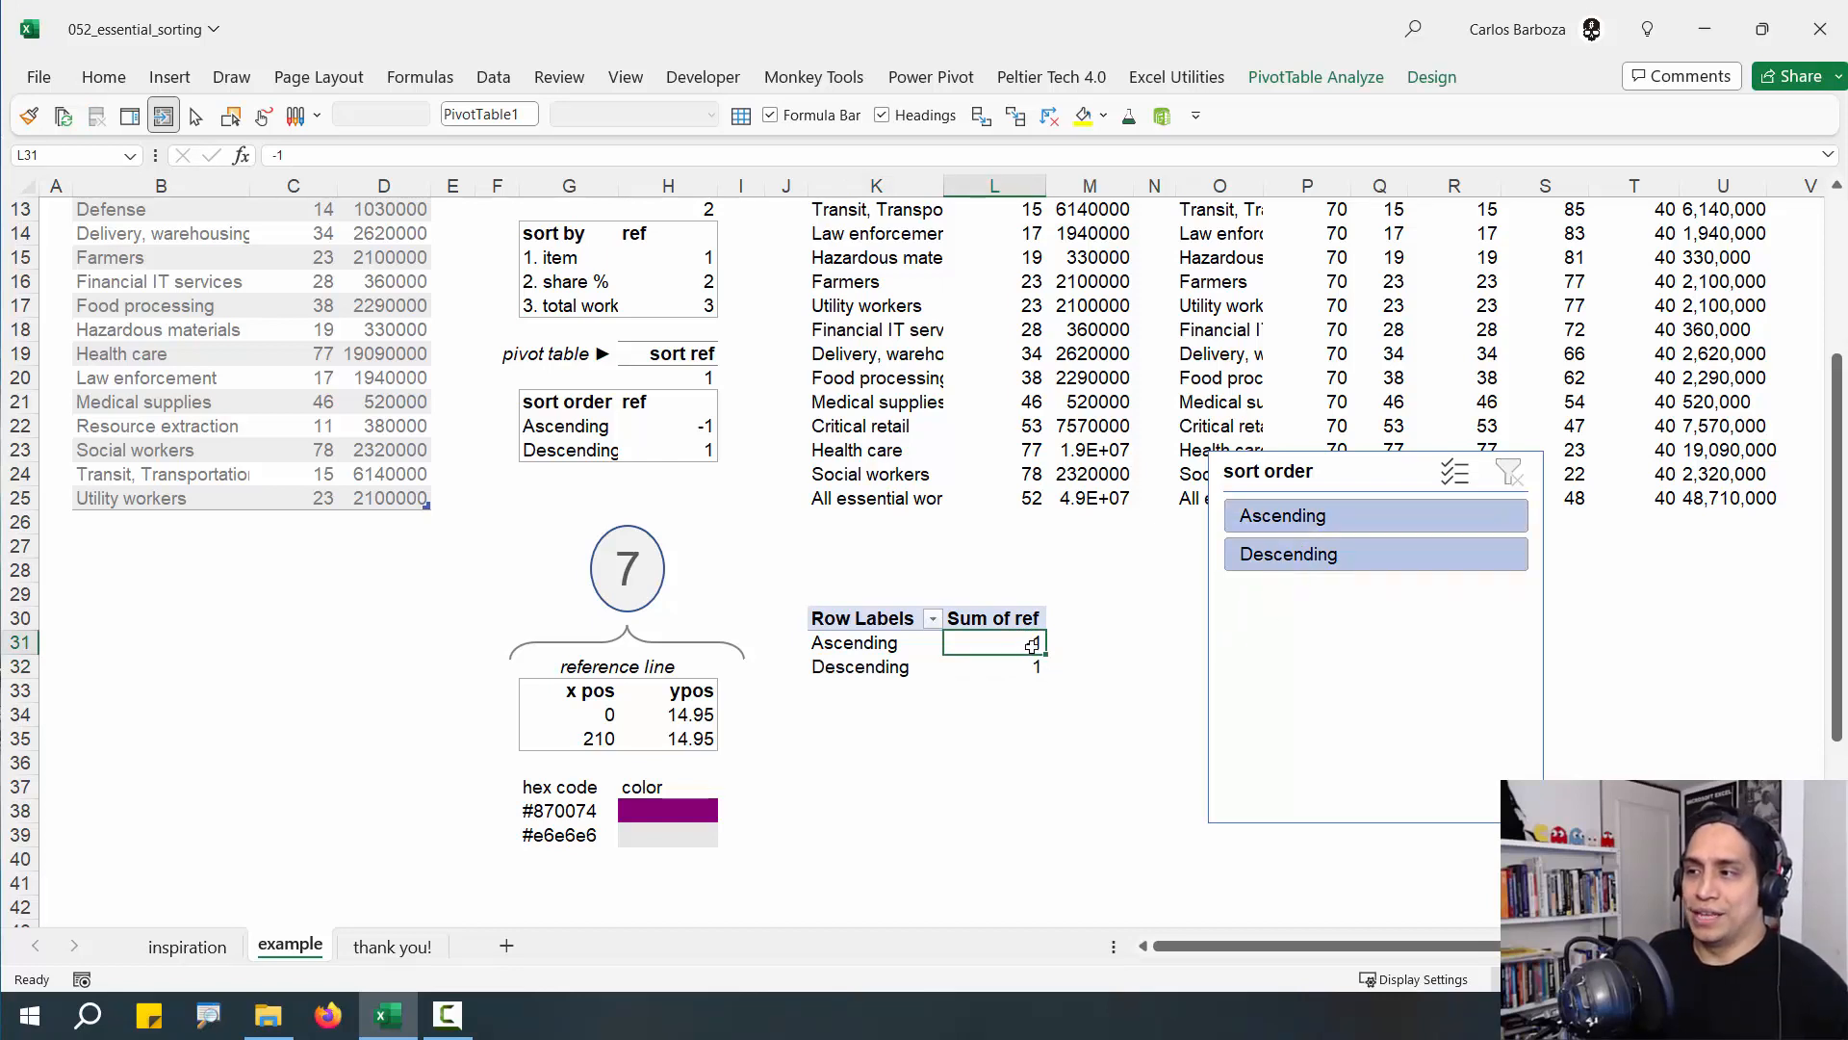
drag(1033, 641, 1037, 668)
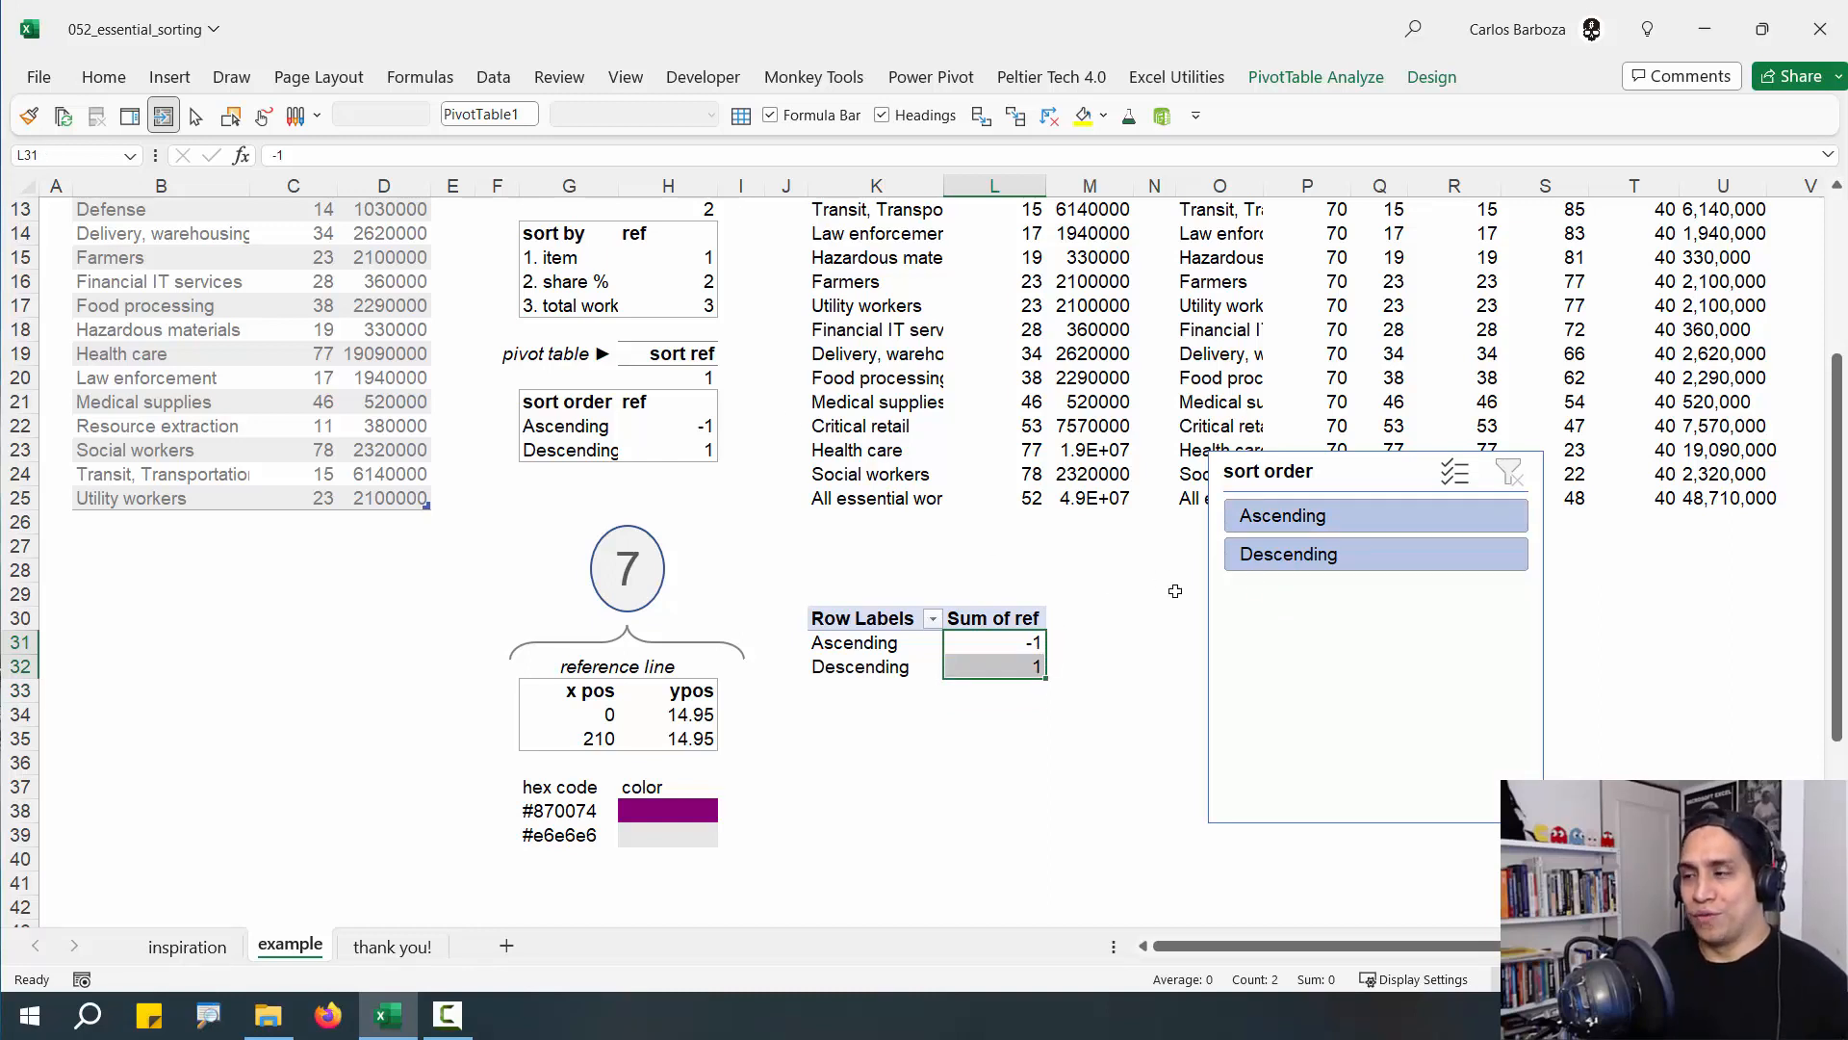
Filter the slicer to Ascending only and enter xxxx in cell L32 directly below the PivotTable
click(1377, 516)
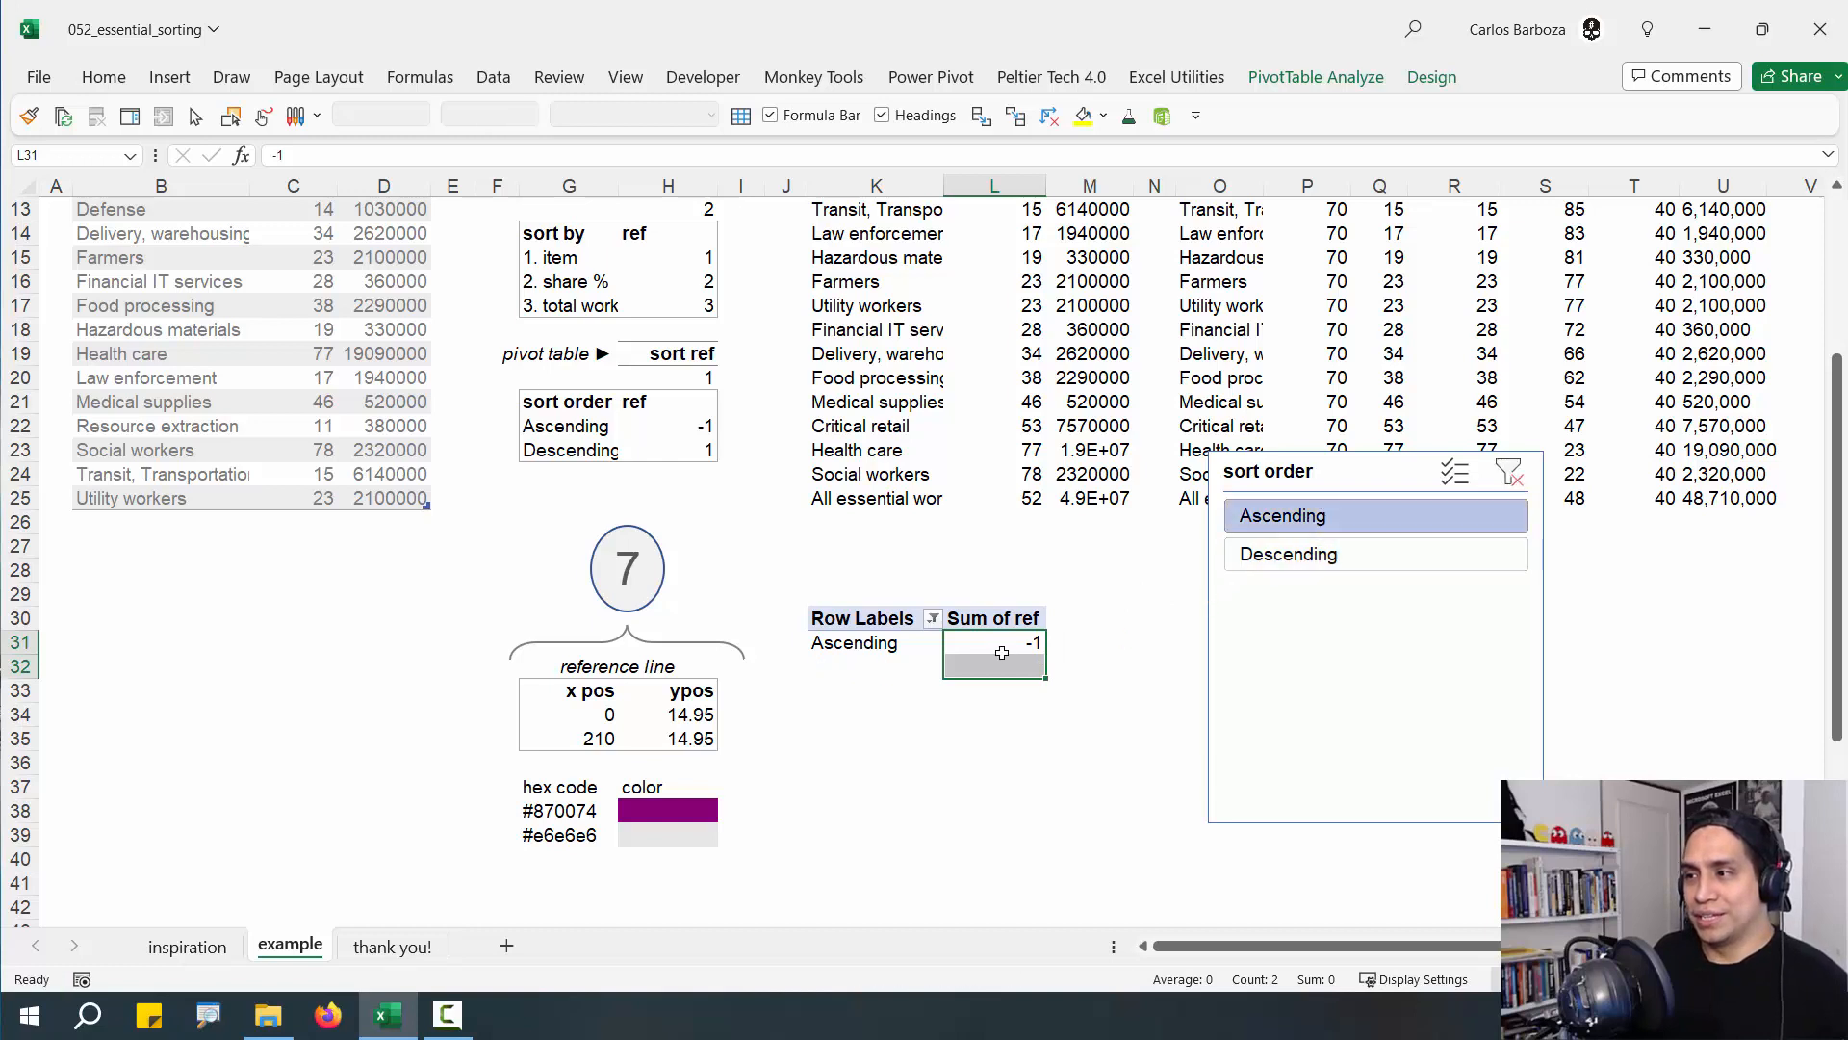
text(xxxx)
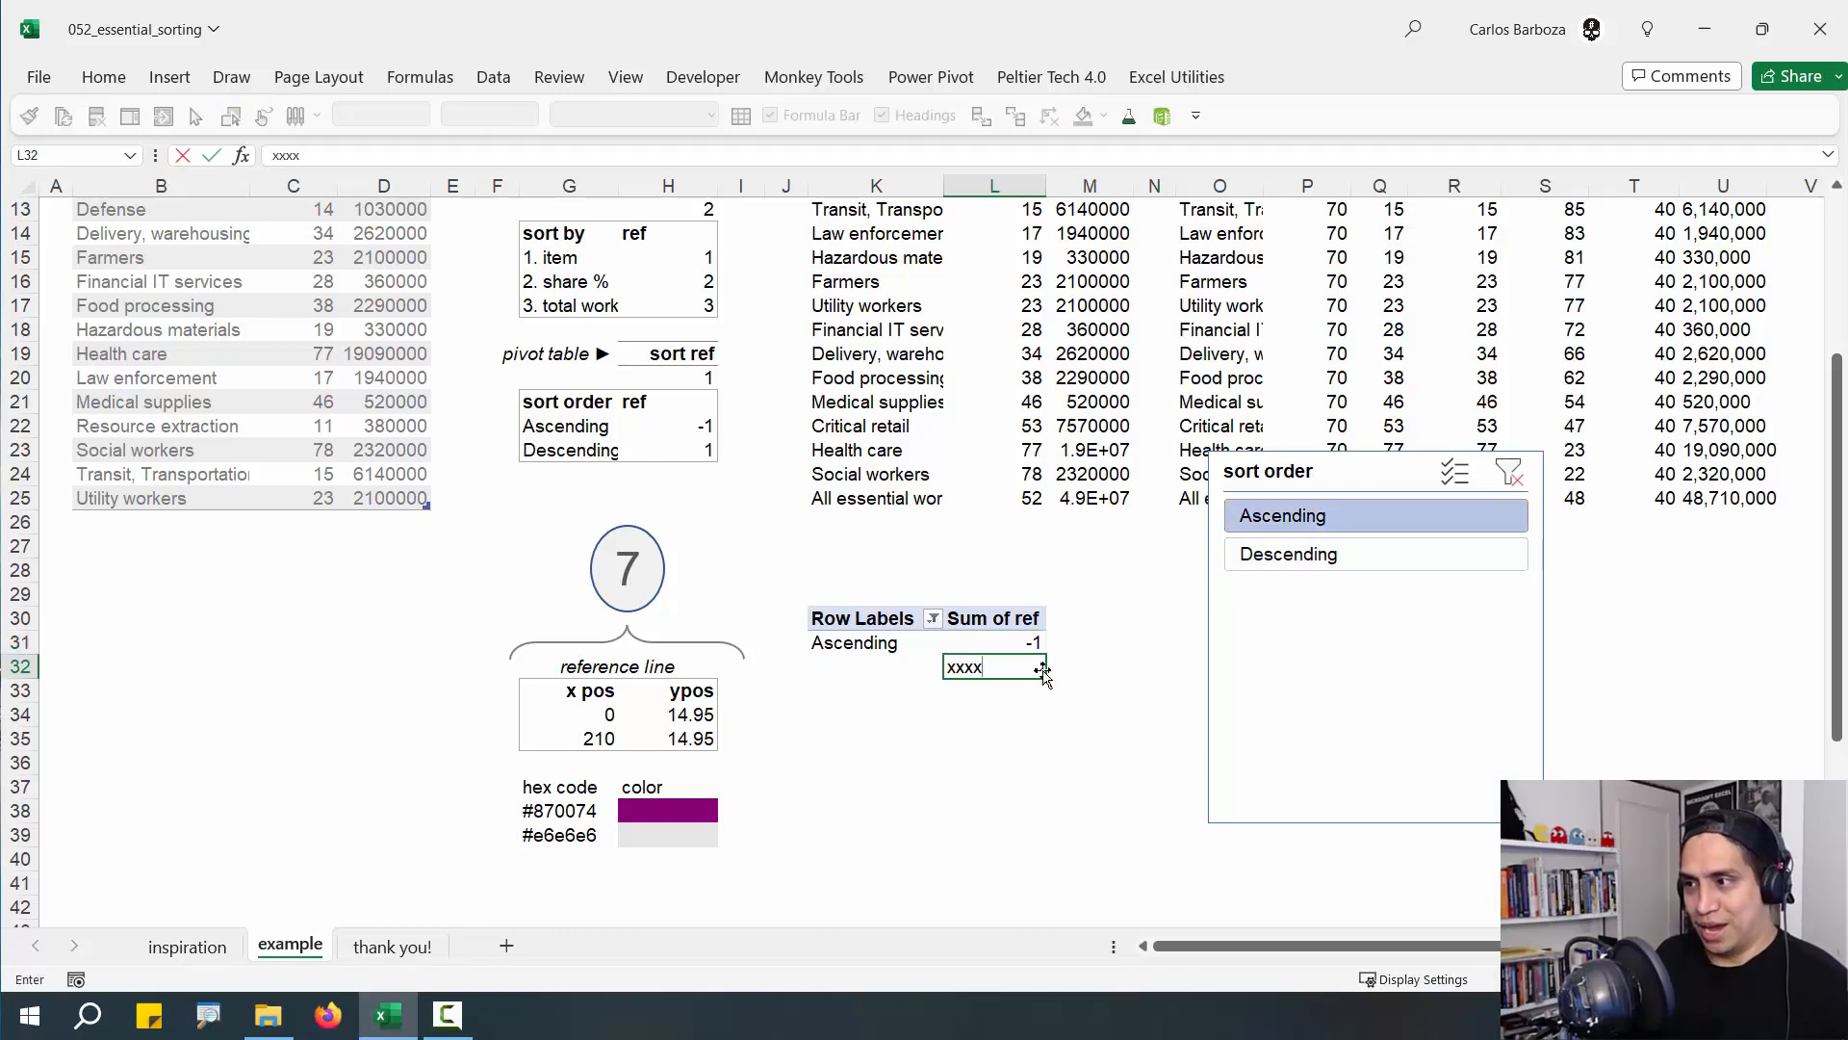
key(Return)
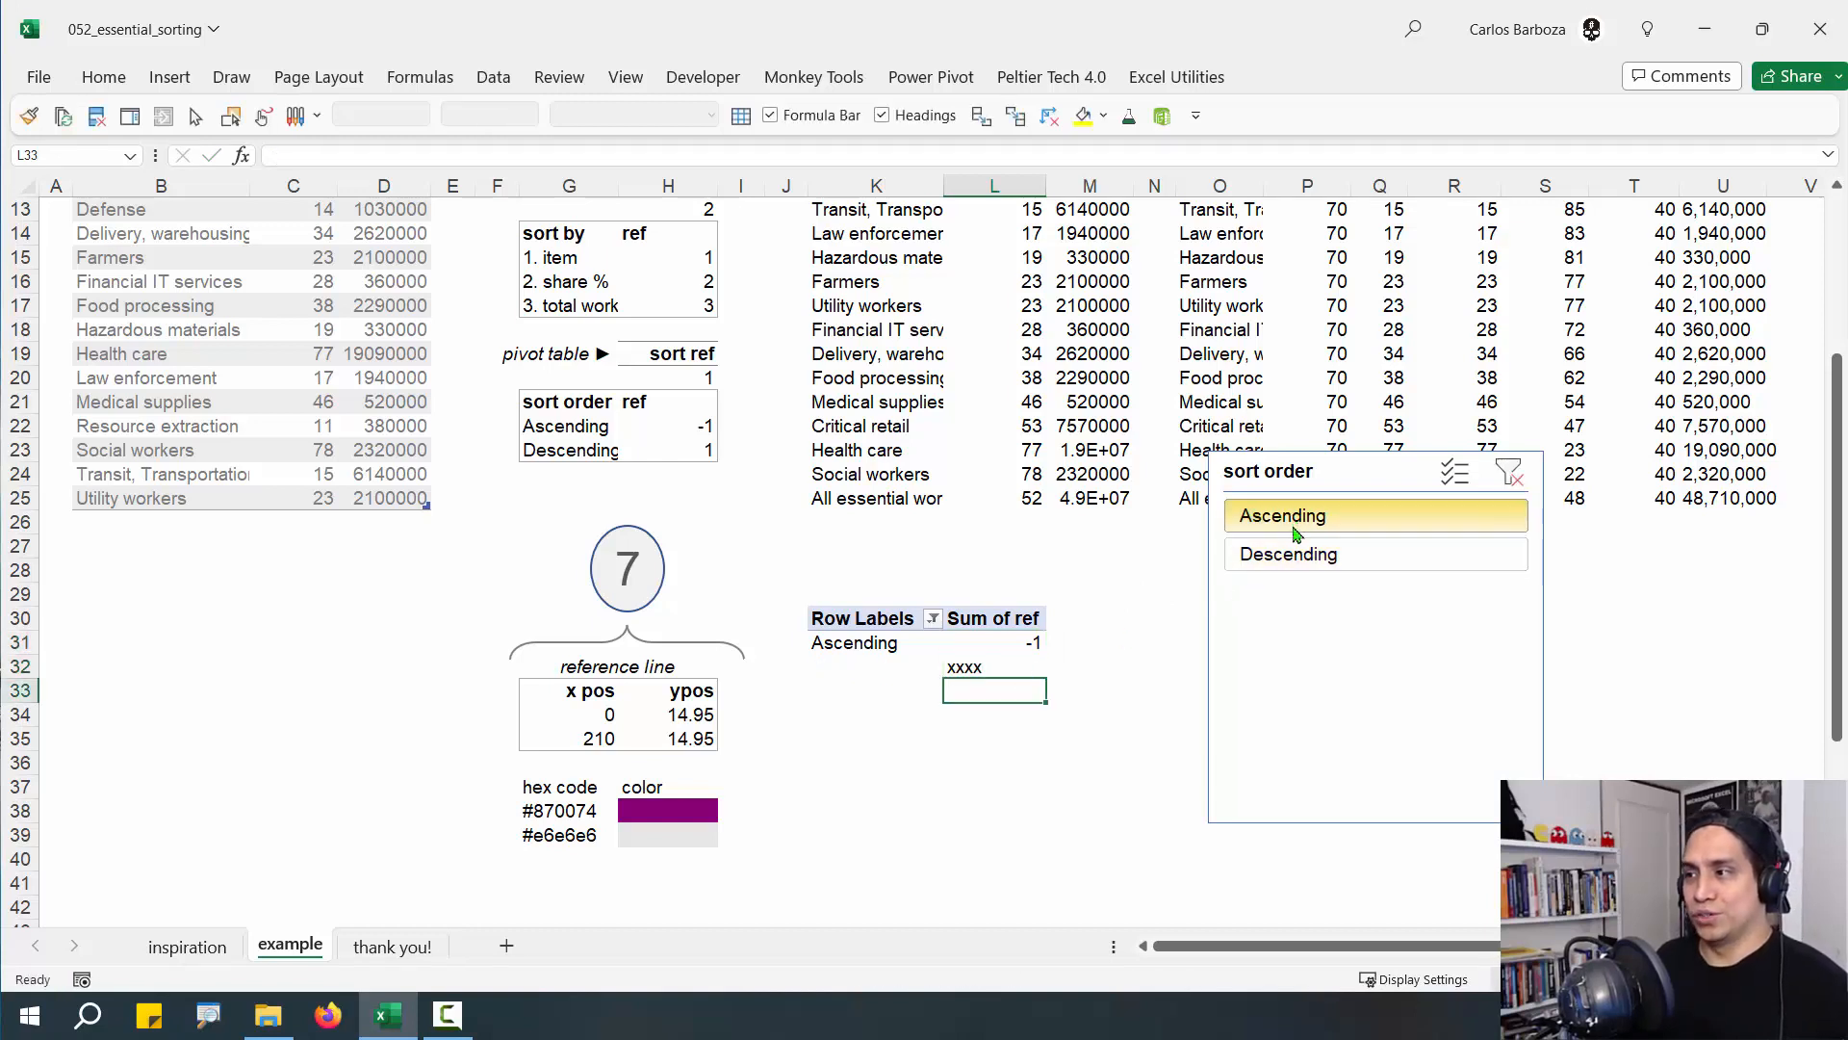
Try to include Descending in the slicer selection, and decline replacing the existing data below the PivotTable
click(1281, 554)
drag(925, 485, 713, 557)
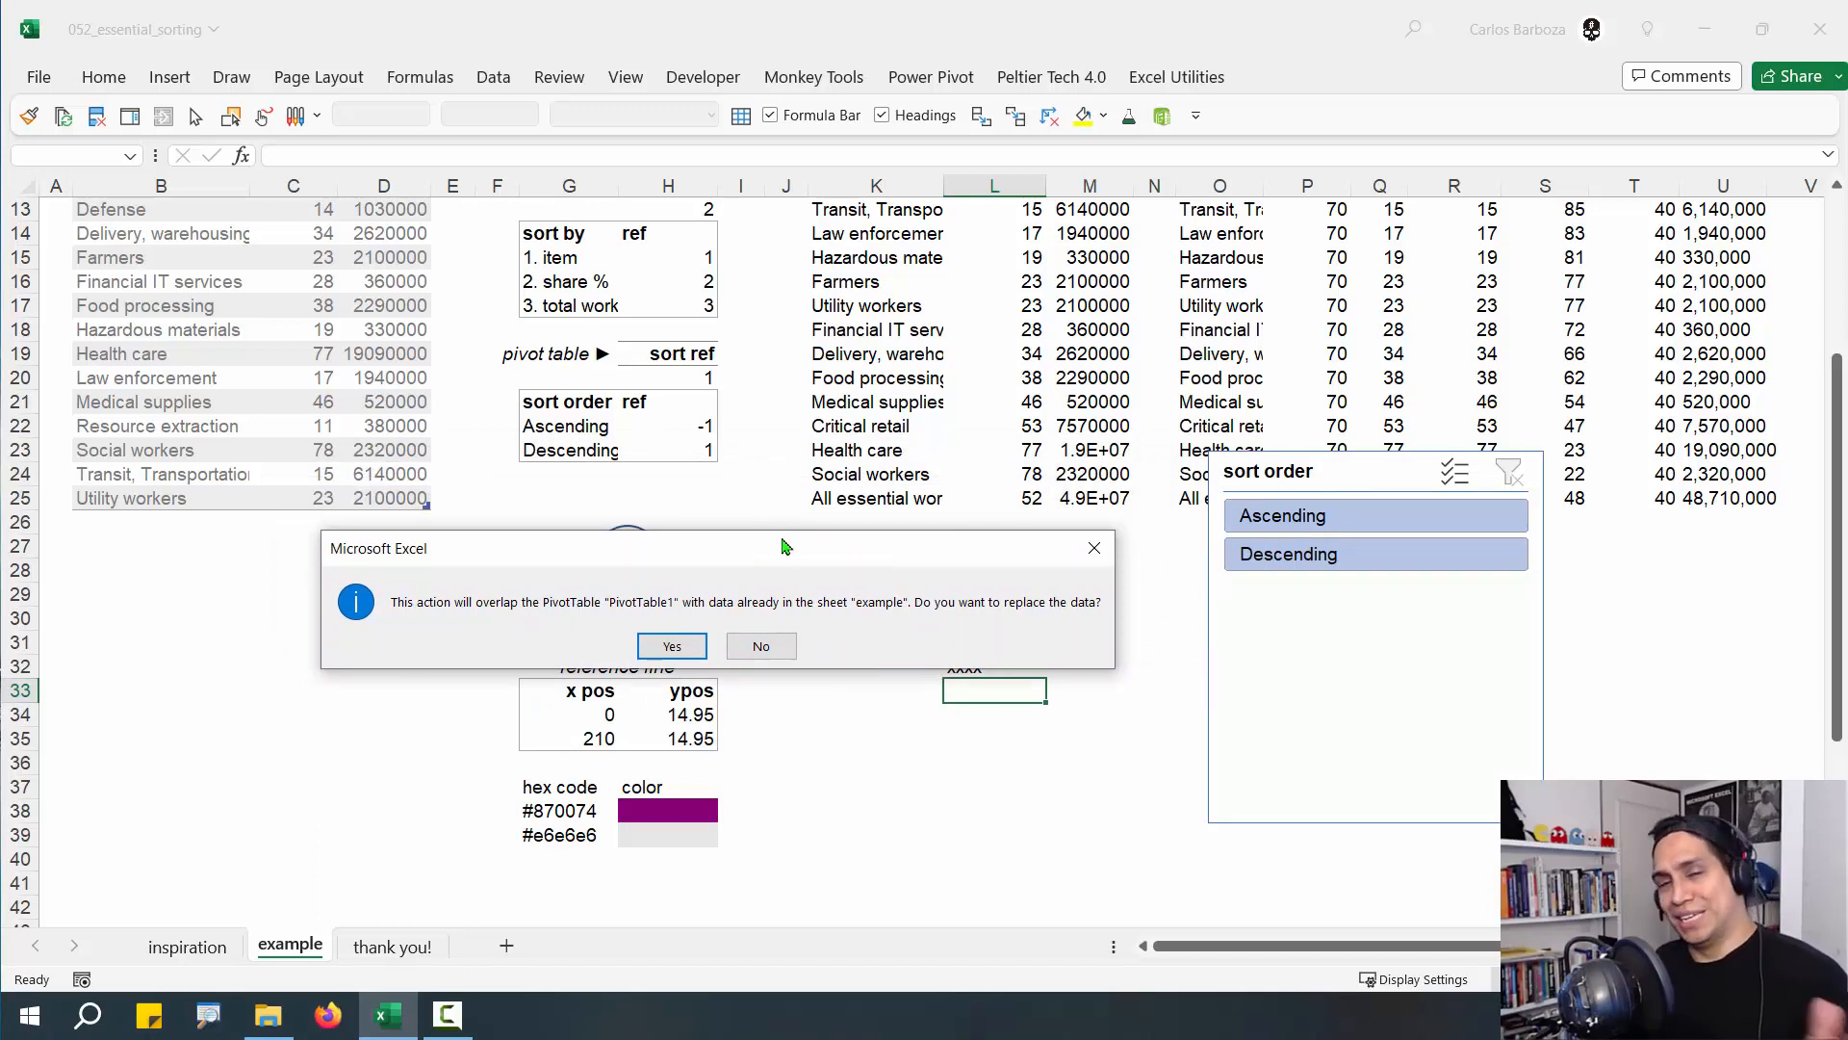
click(772, 648)
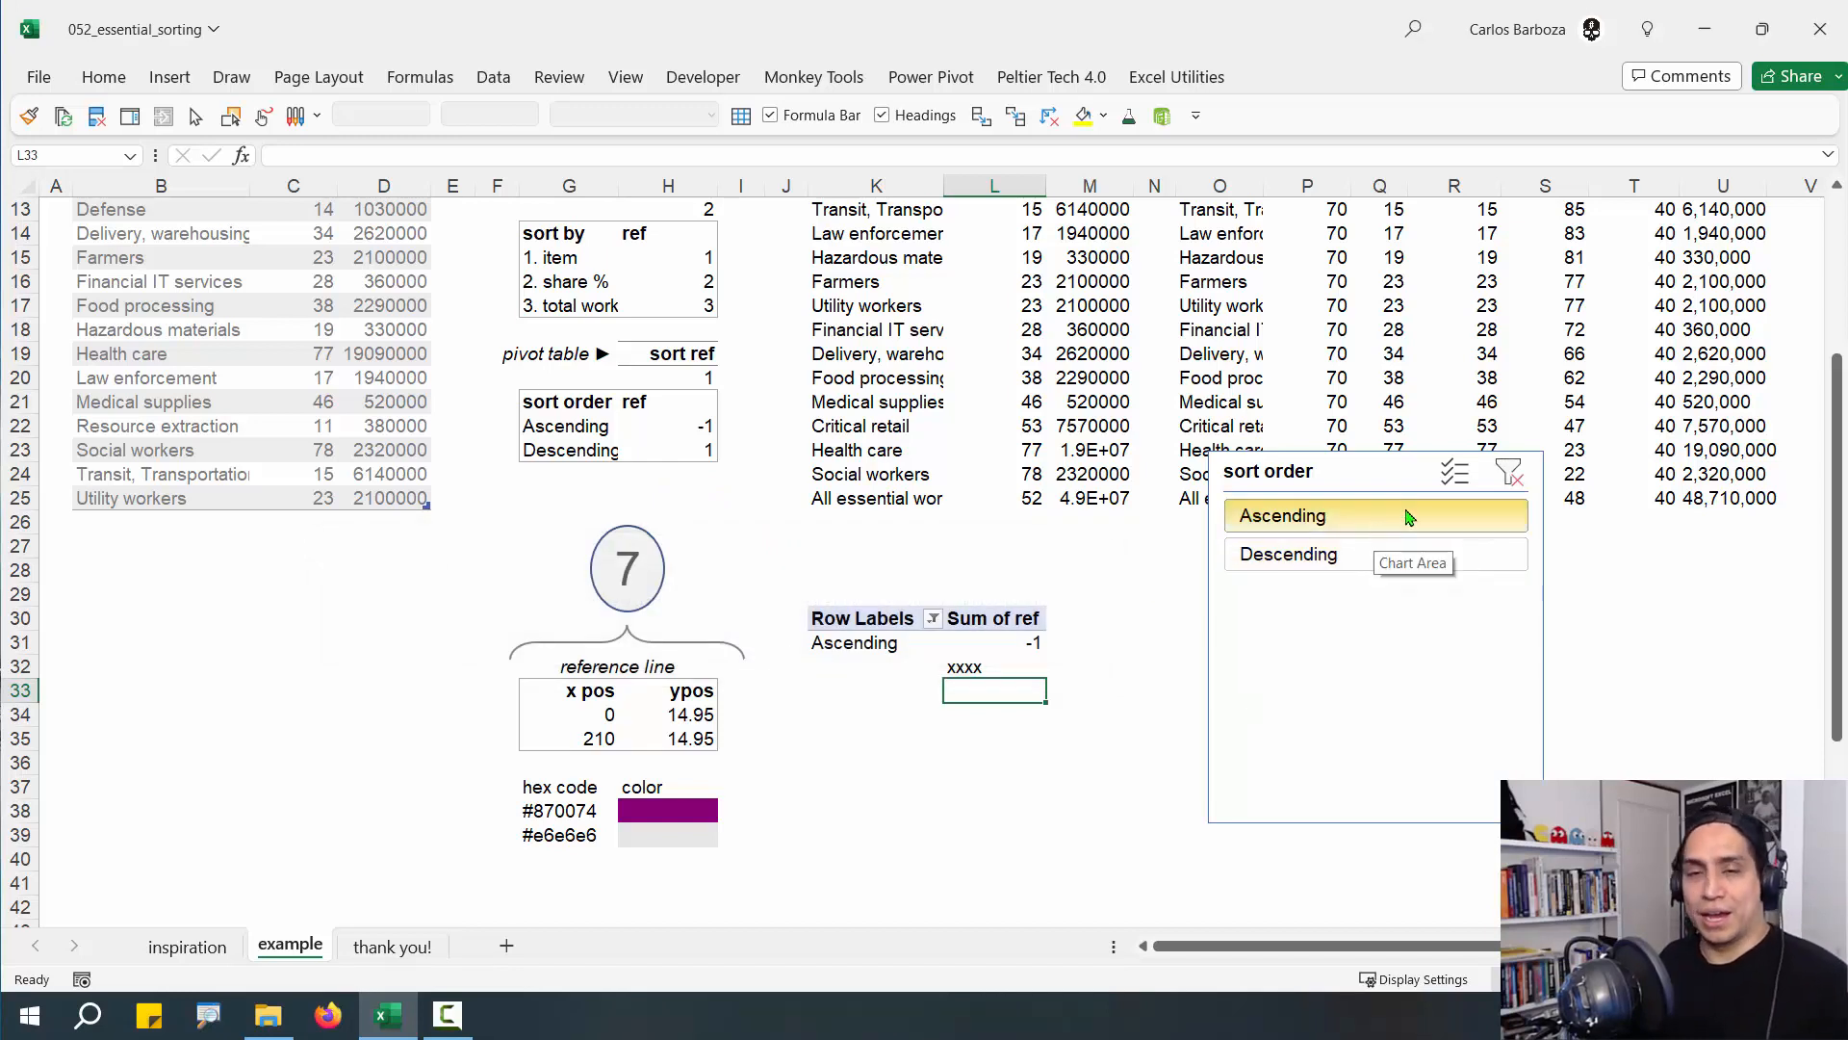
Delete the sort order slicer belonging to the demonstration PivotTable
drag(1335, 466, 1178, 529)
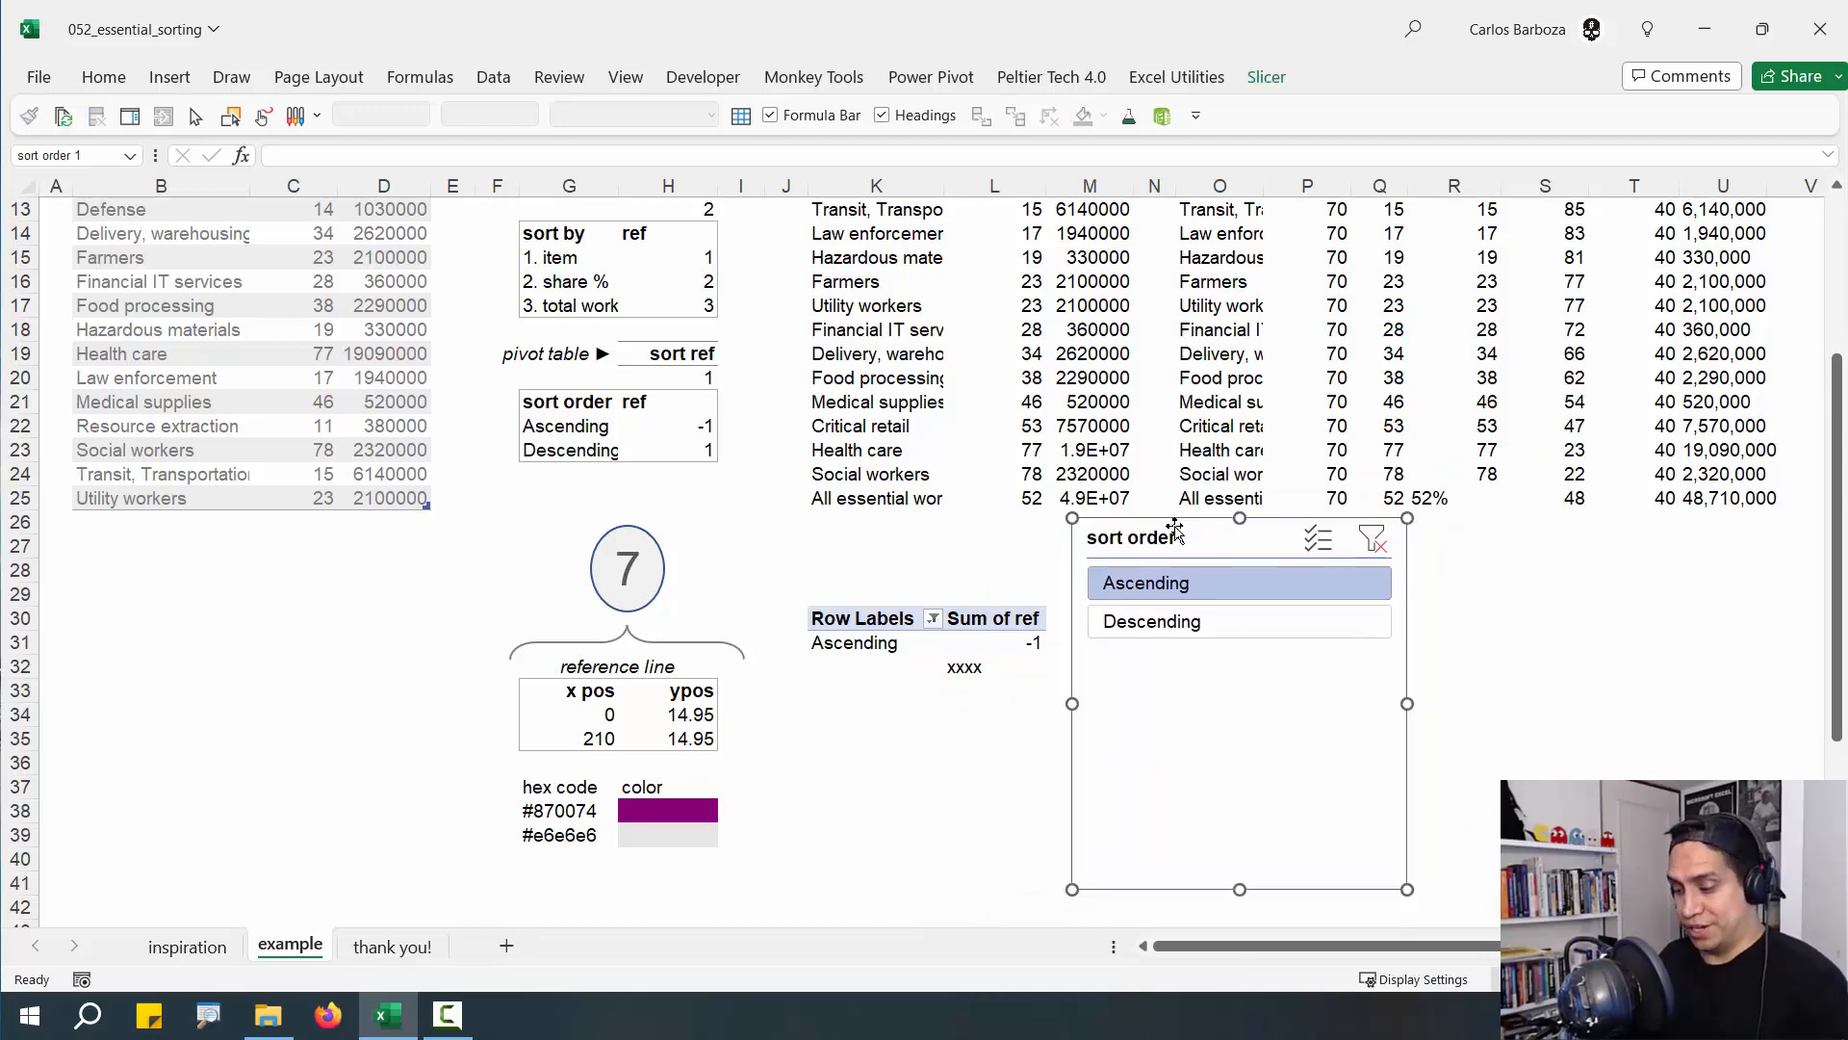
key(Delete)
click(857, 618)
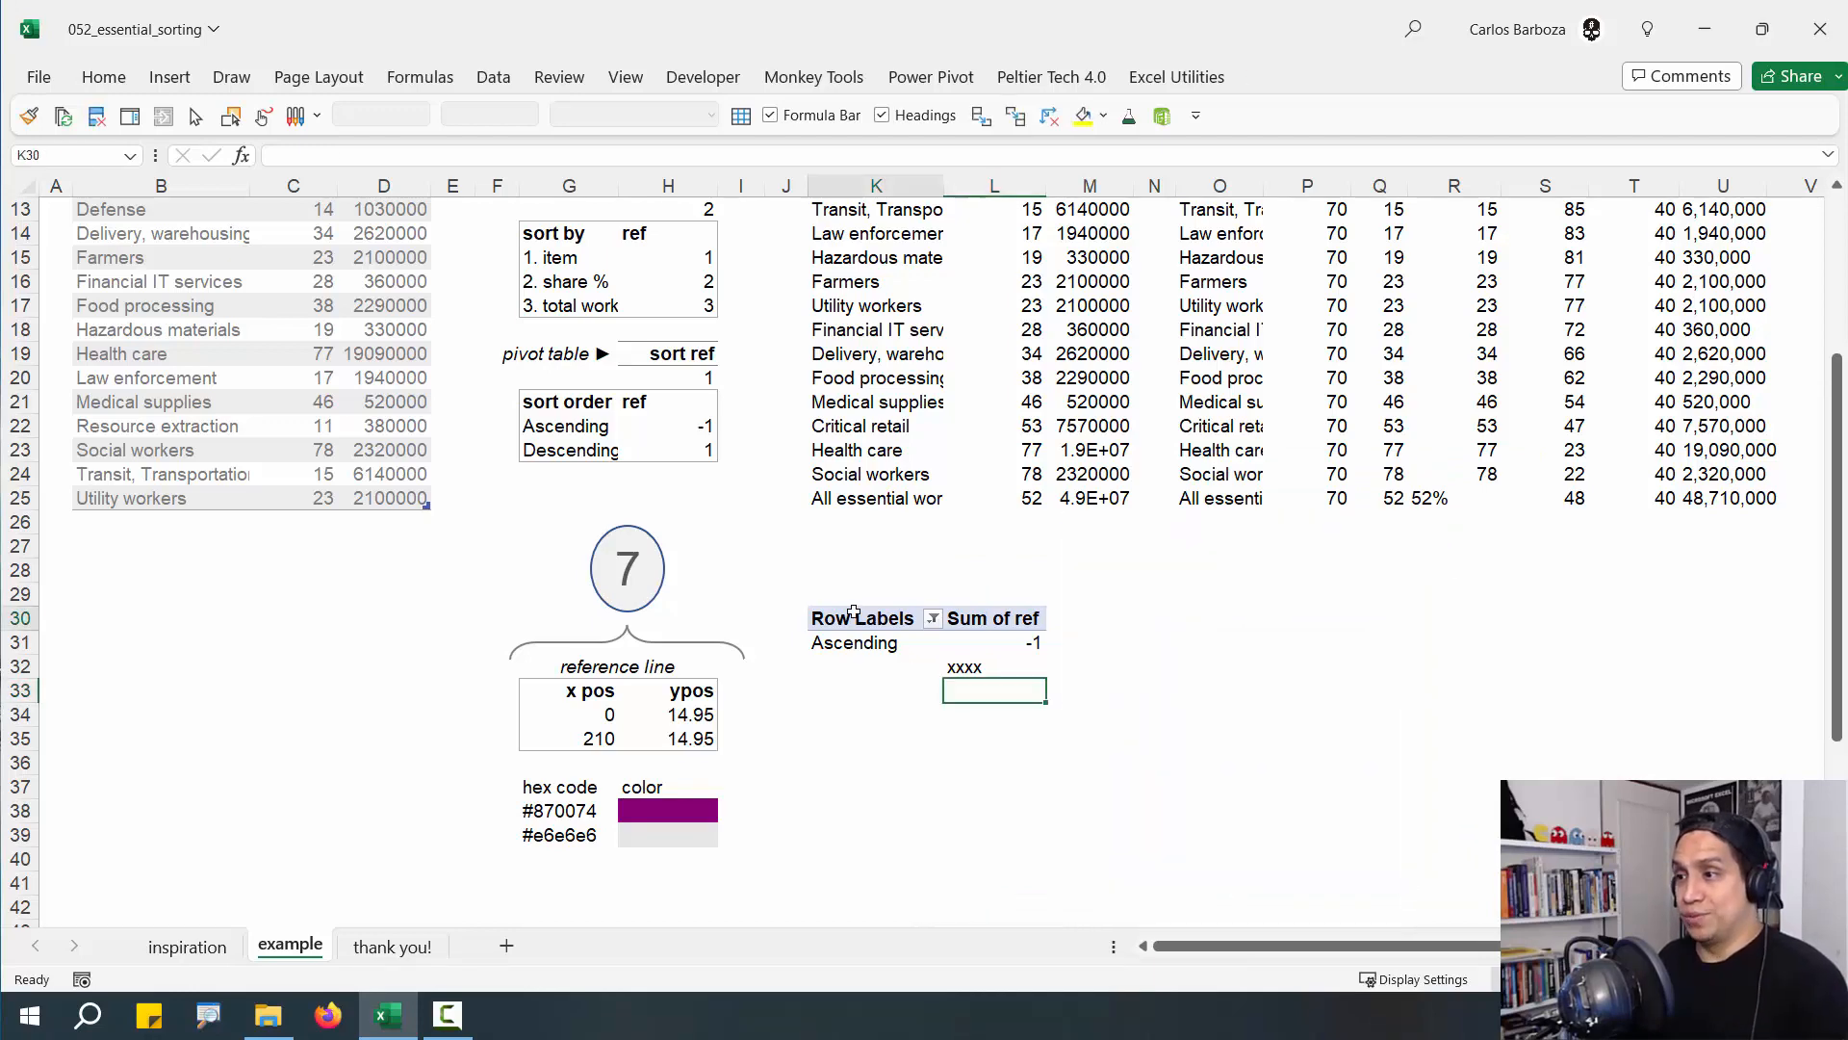
click(837, 558)
Review the sort tables in section 2 and the Essential Workers chart with its sort by and sort order slicers
scroll(836, 558, up, 4)
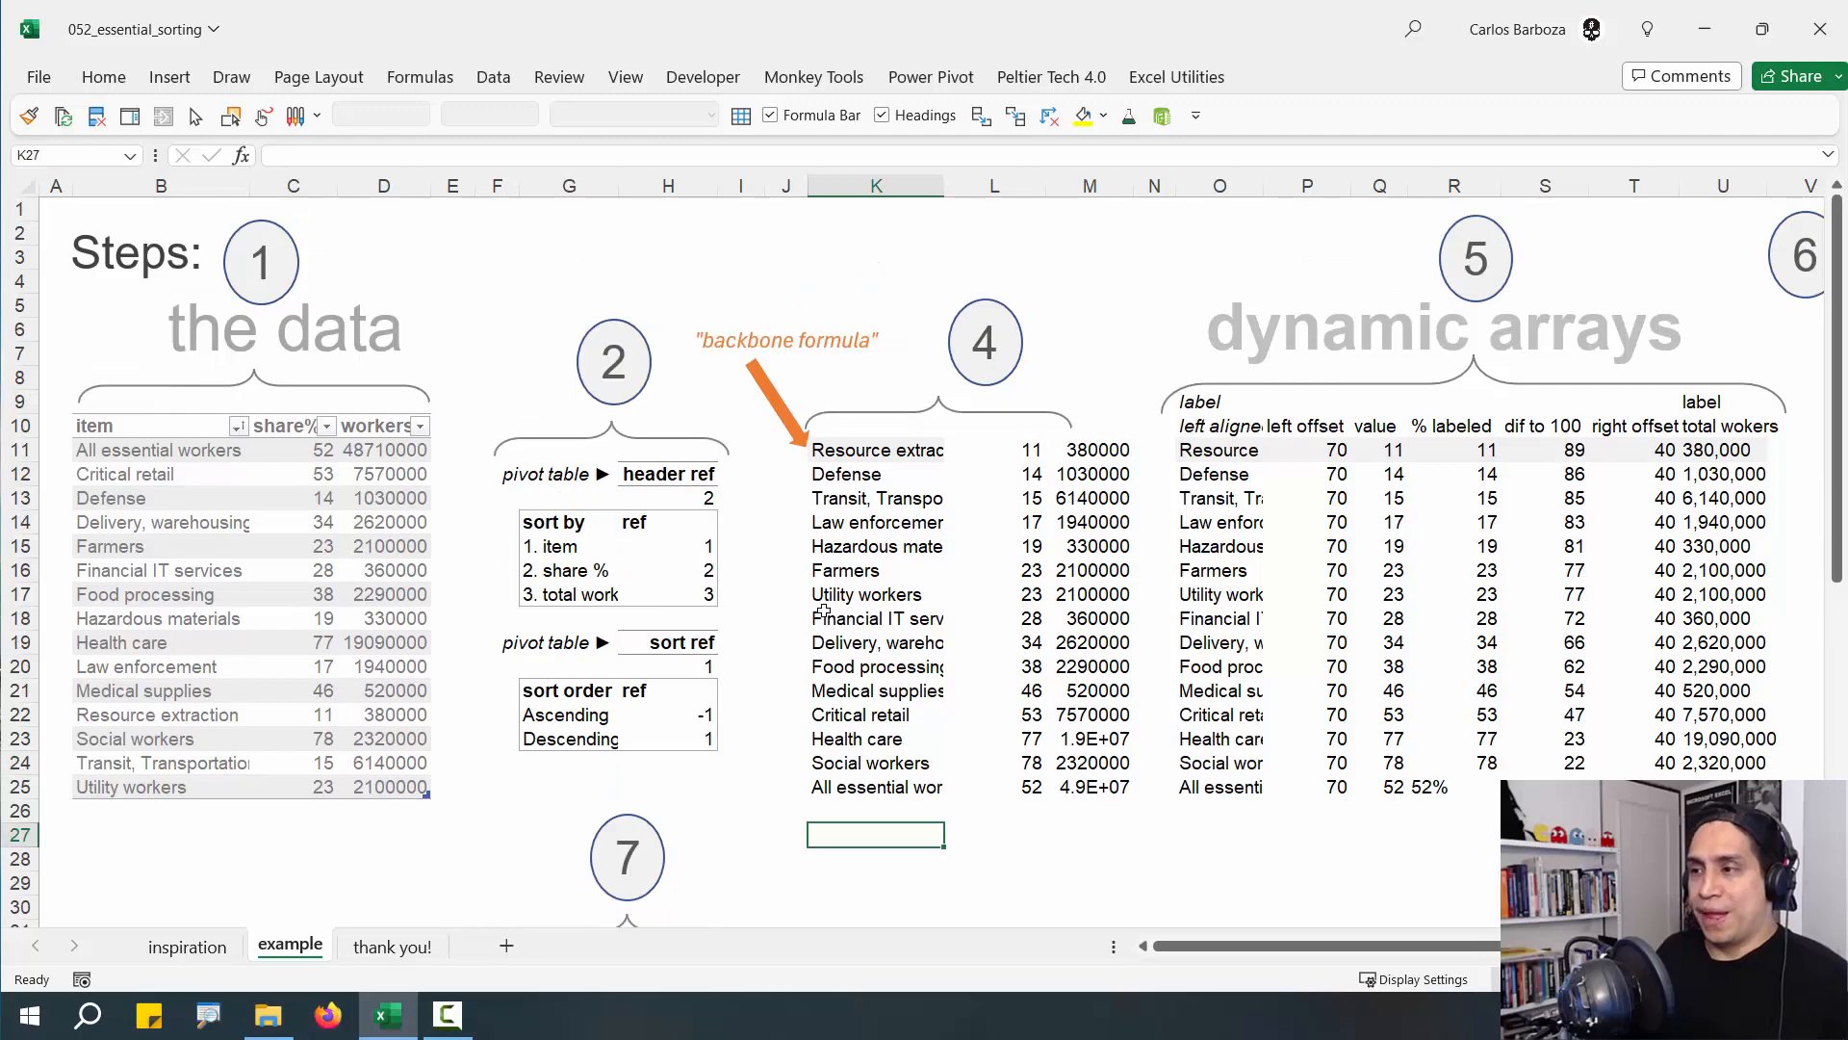
click(613, 519)
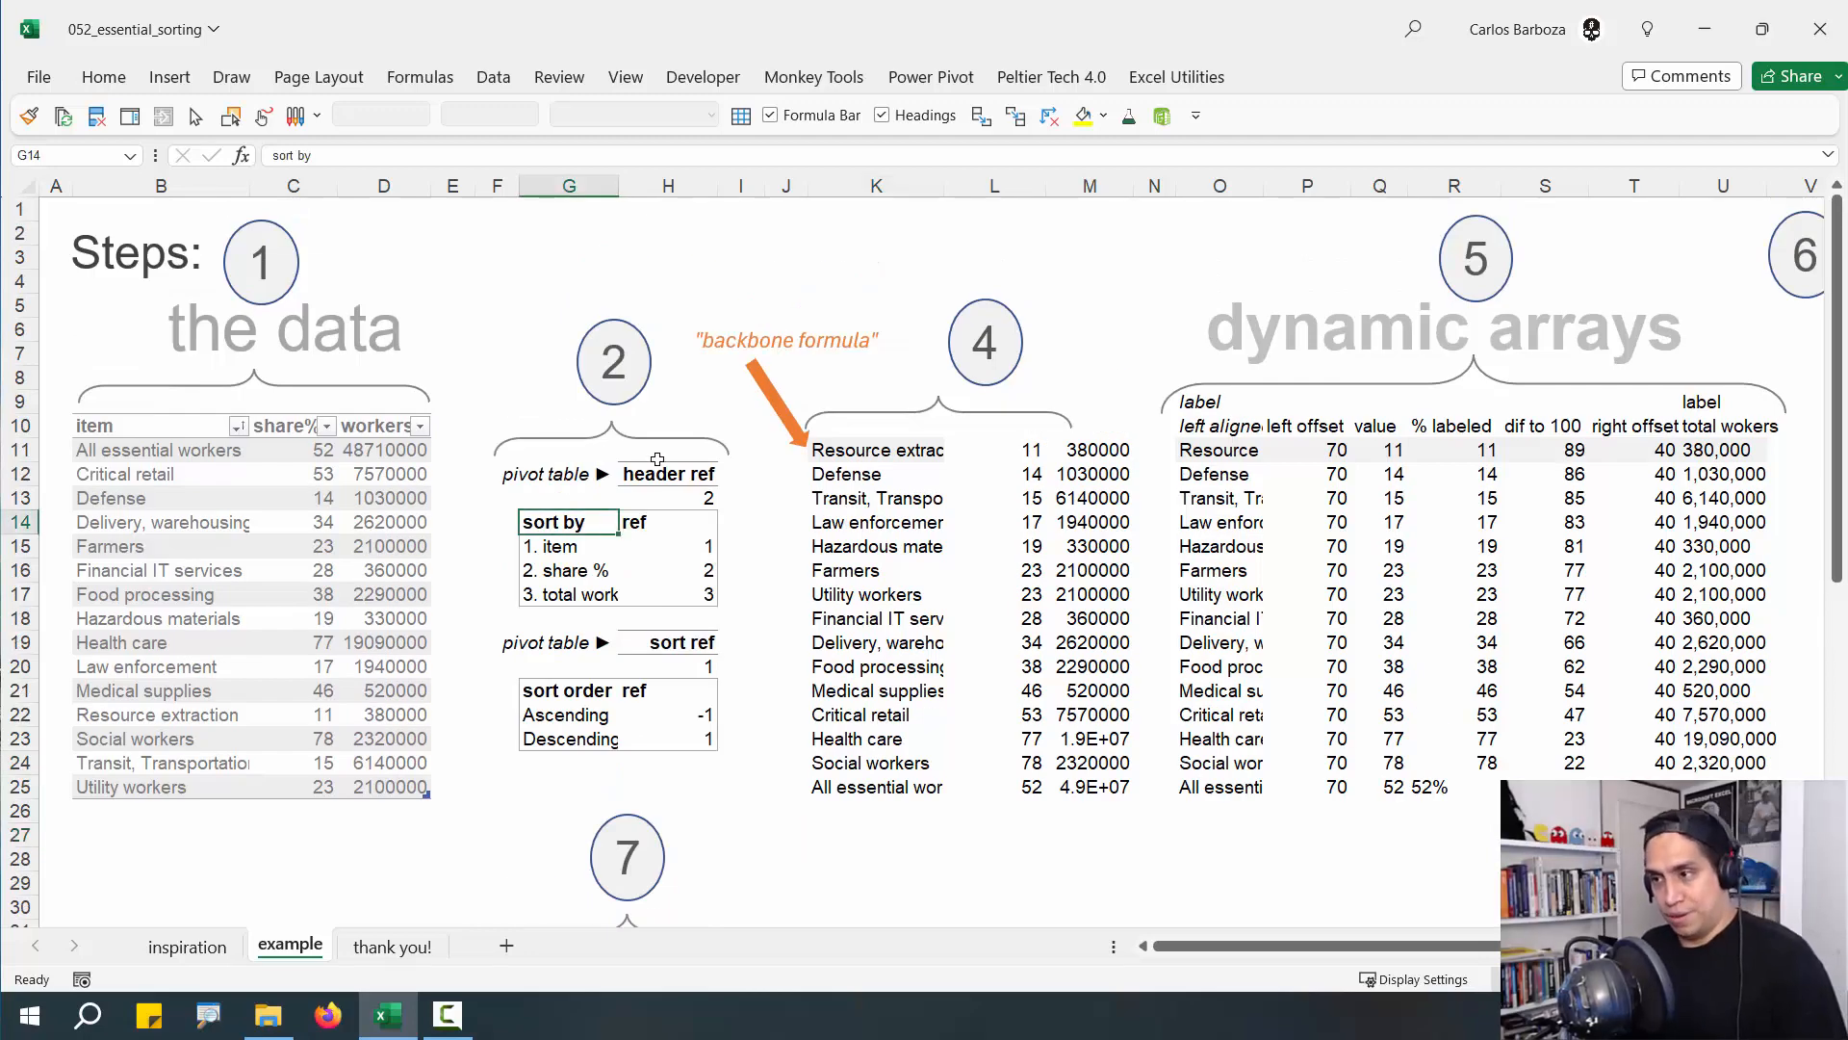
scroll(657, 460, down, 2)
key(ctrl+Up)
key(ctrl+Up)
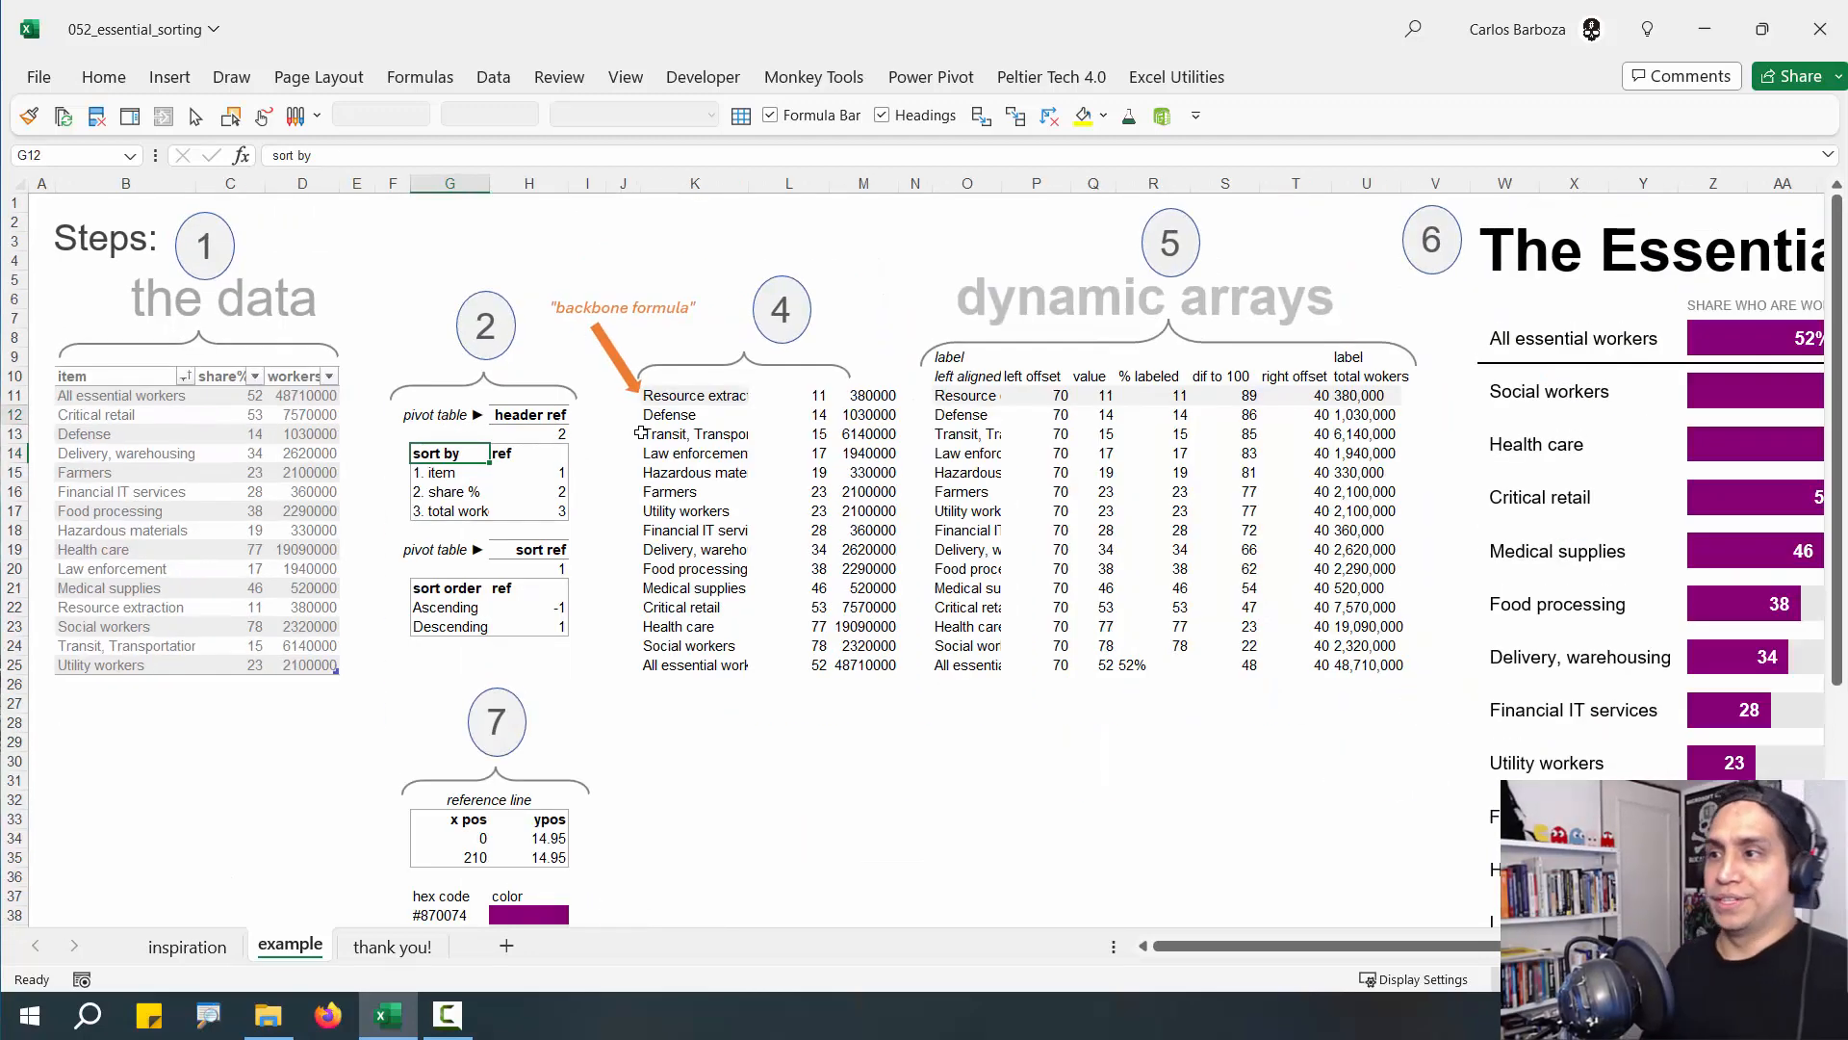
key(ctrl+Right)
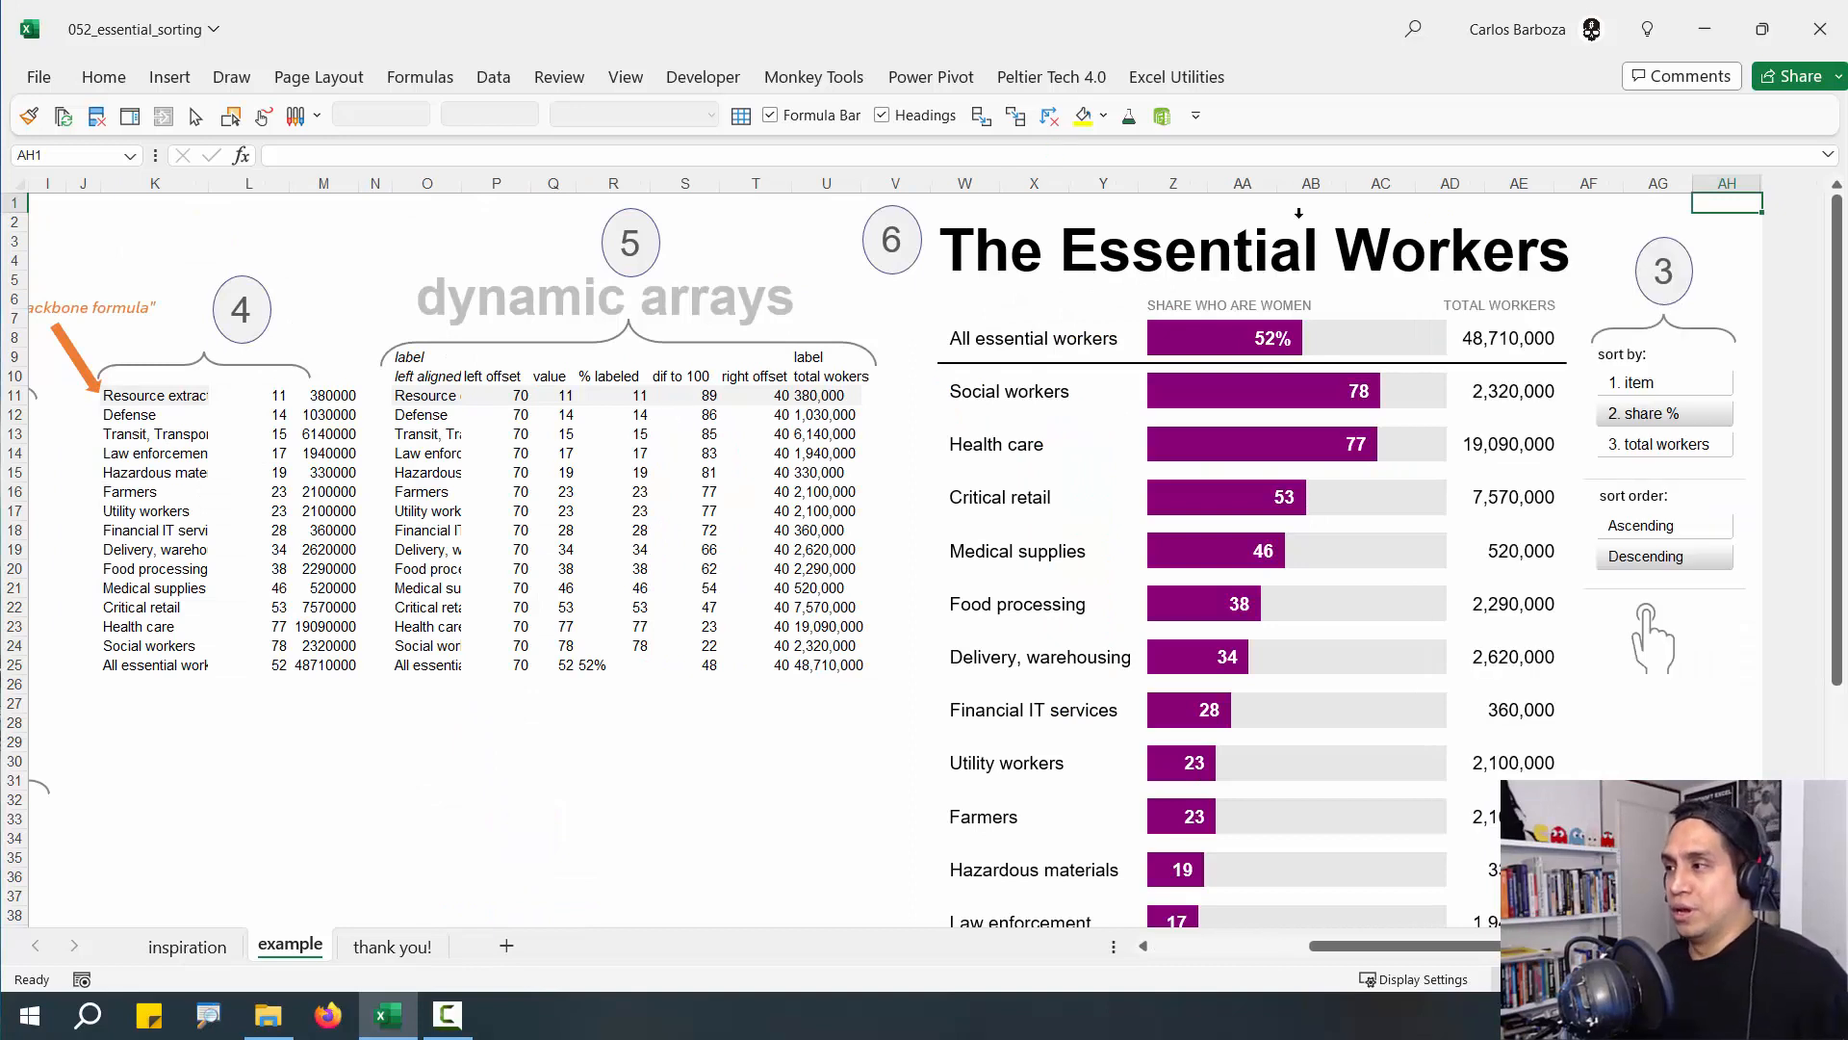
click(1756, 457)
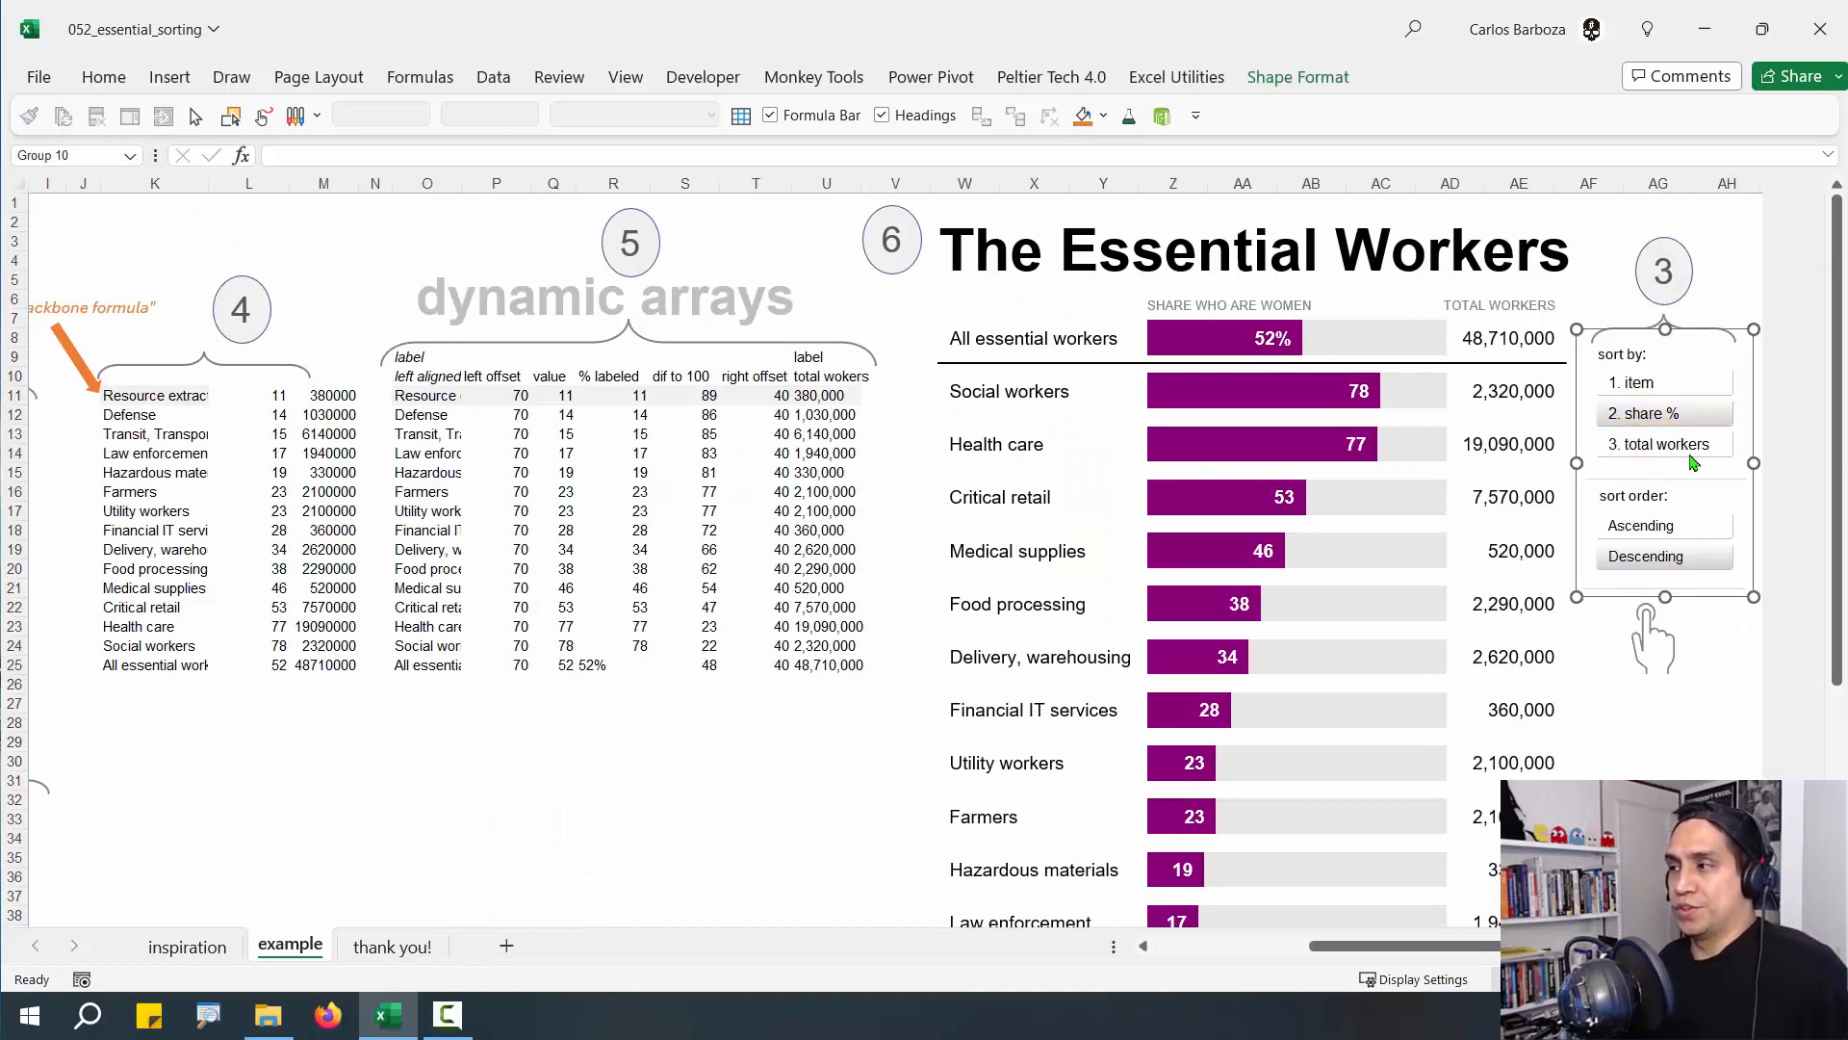
click(1689, 363)
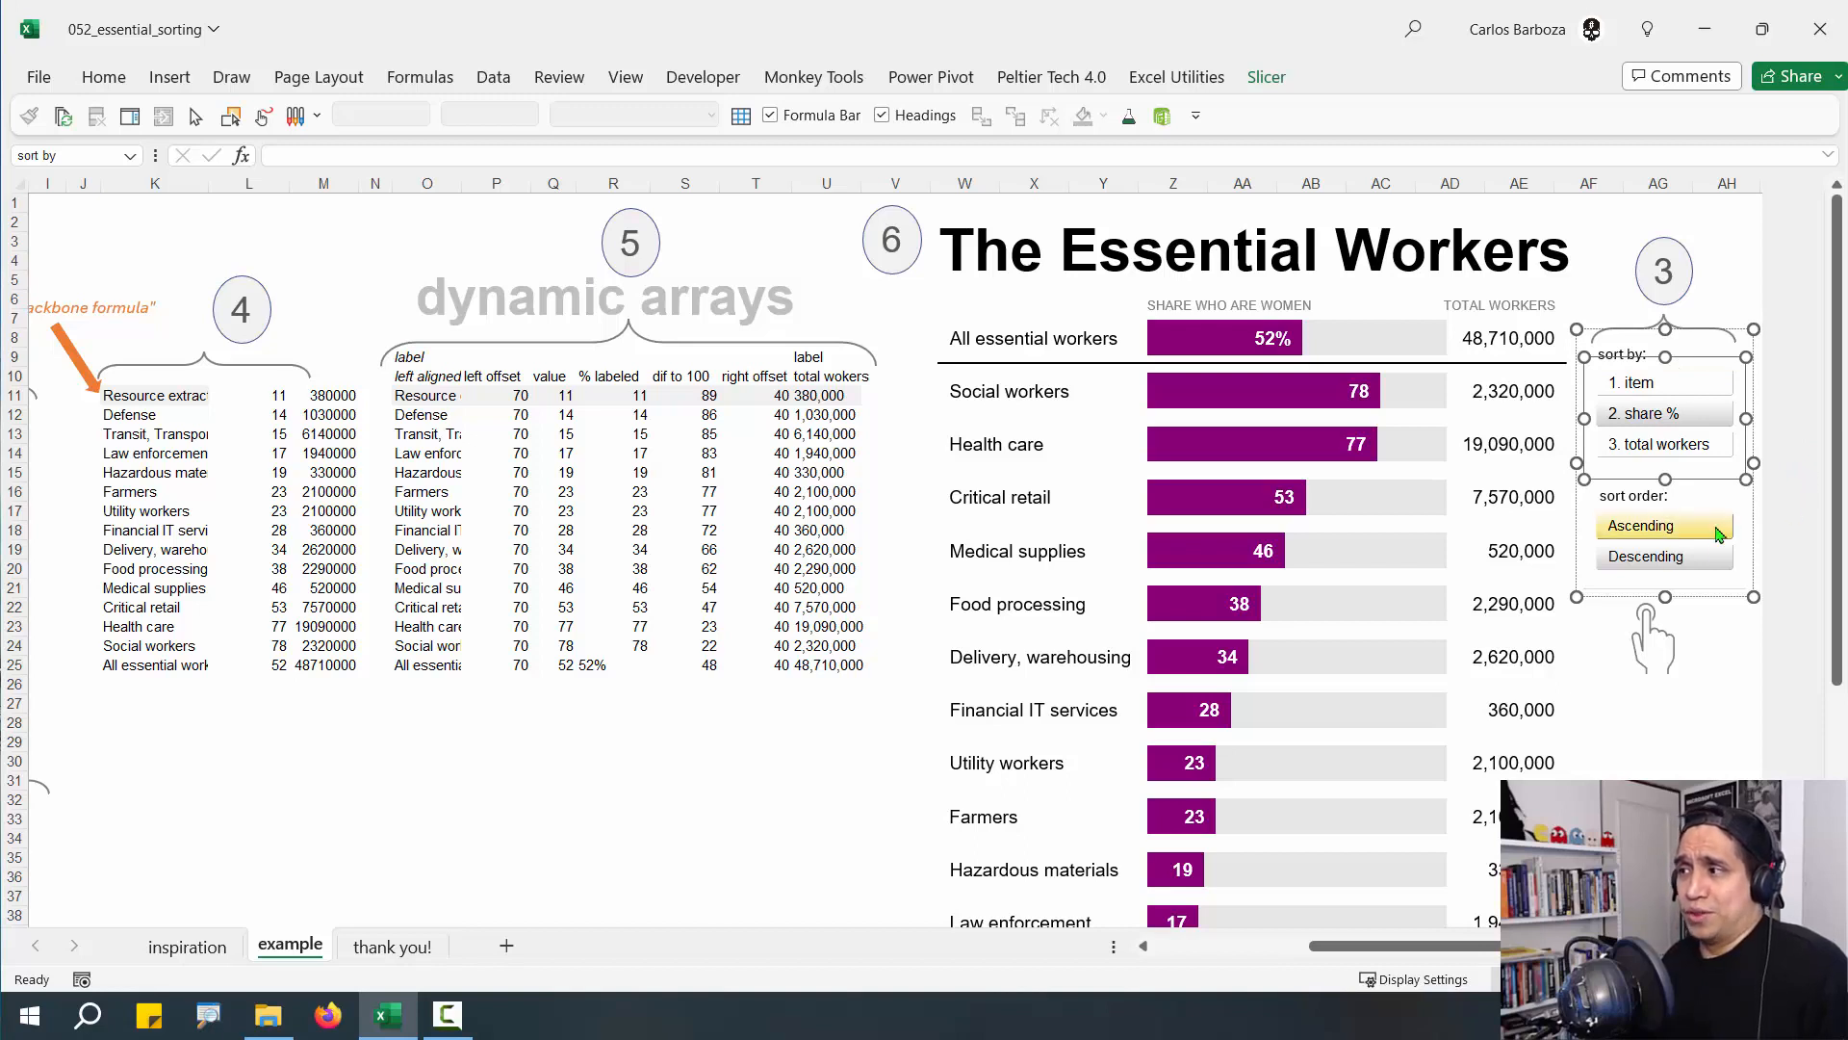
right_click(1595, 450)
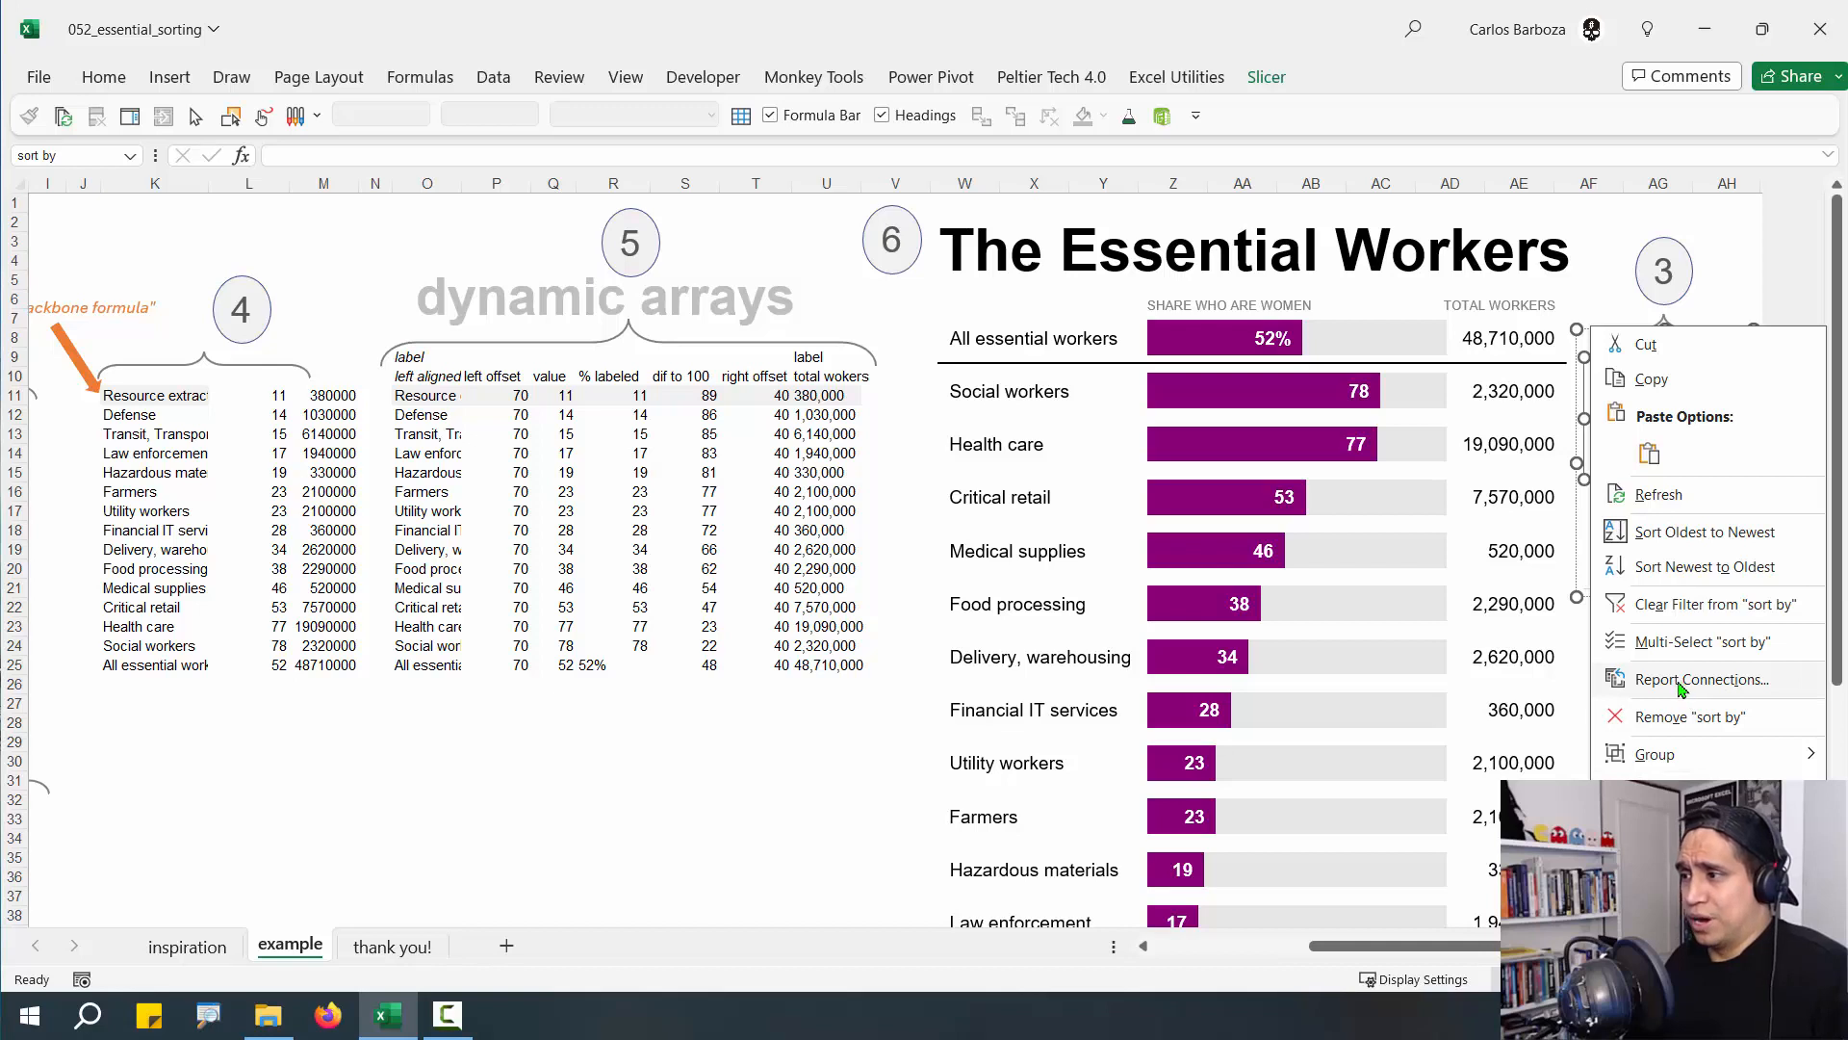
key(Escape)
click(1567, 226)
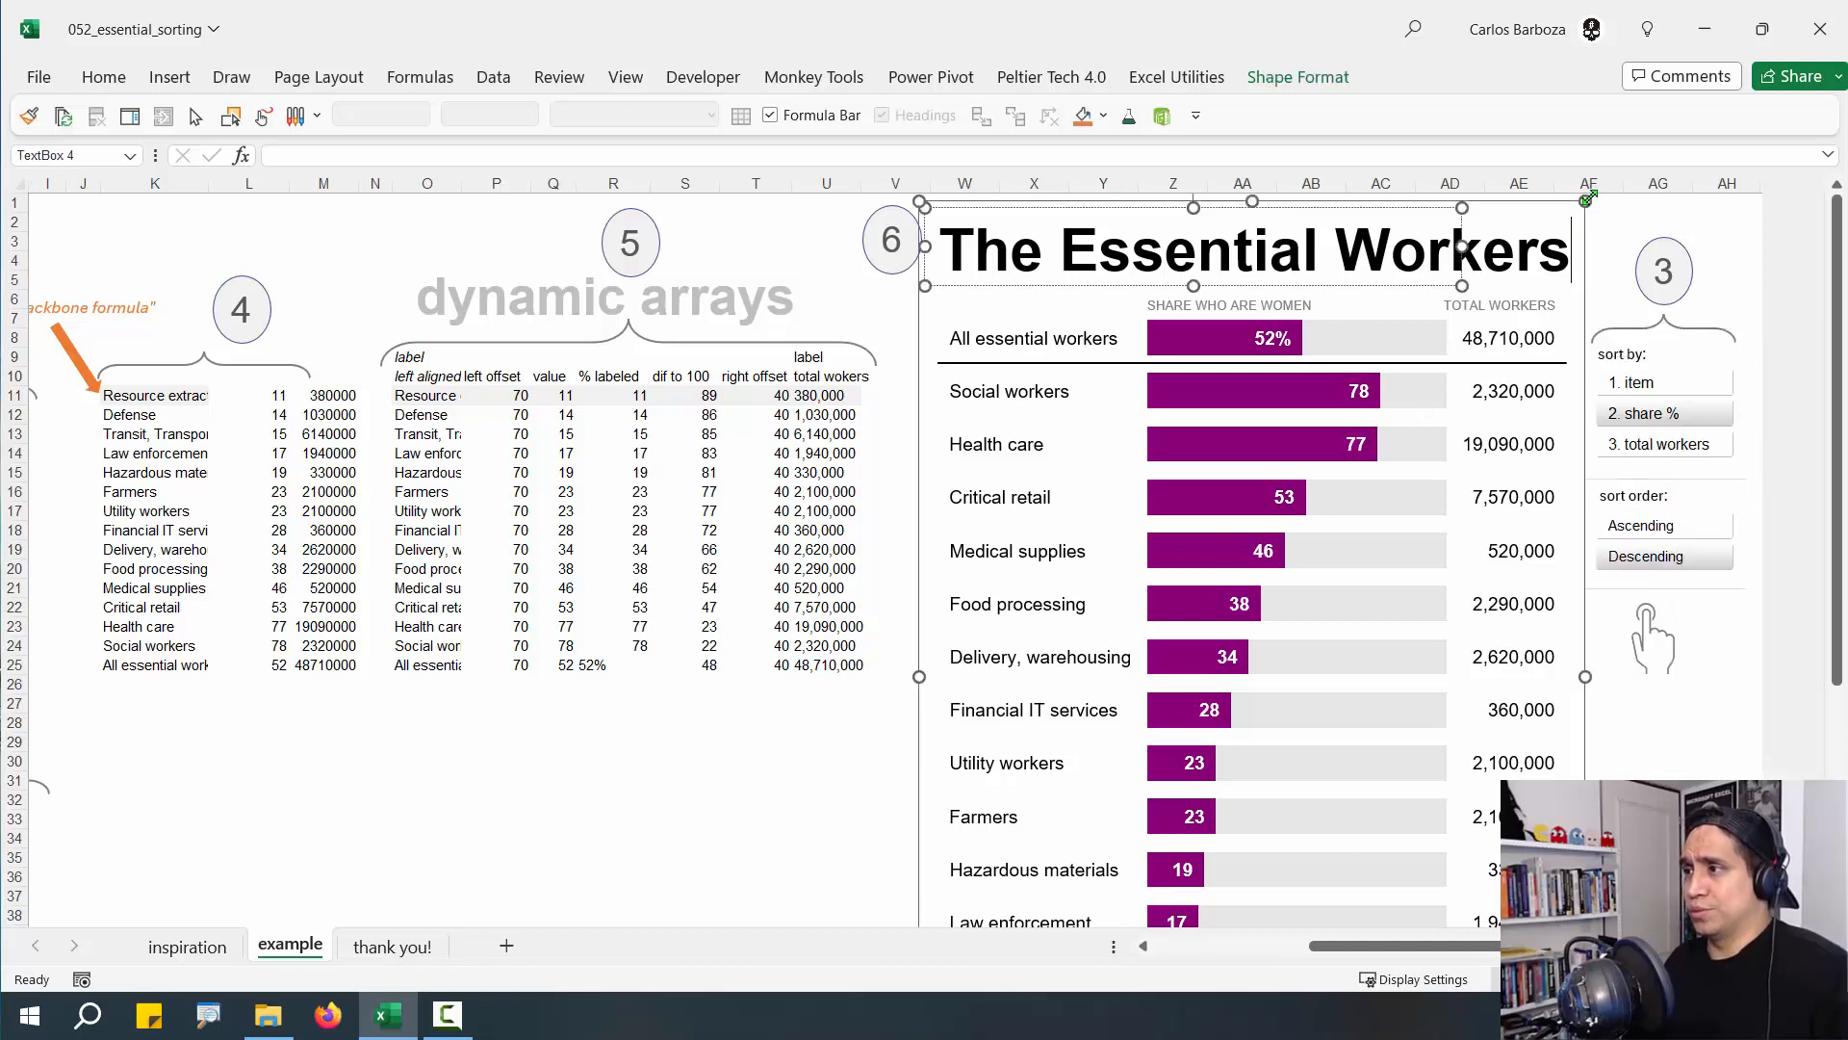
click(1727, 202)
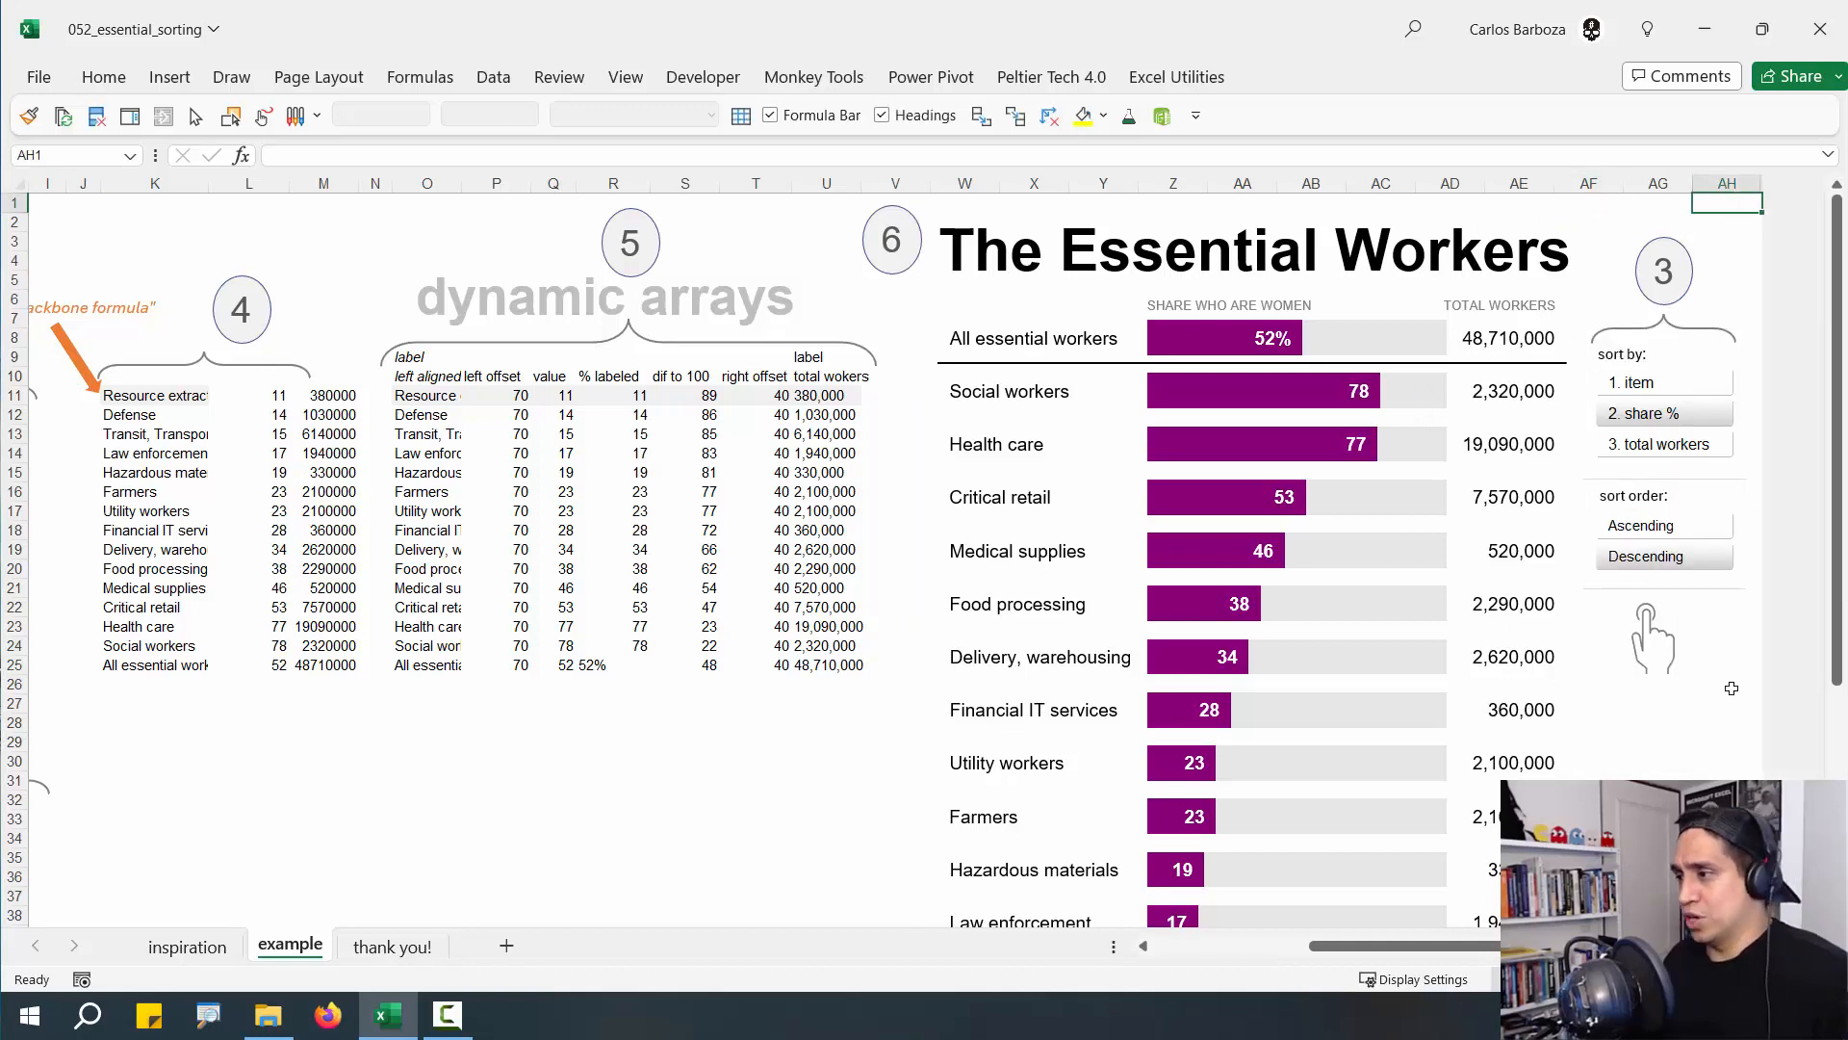
Check the Display header option in the sort by slicer's settings and close them without making changes
click(1773, 979)
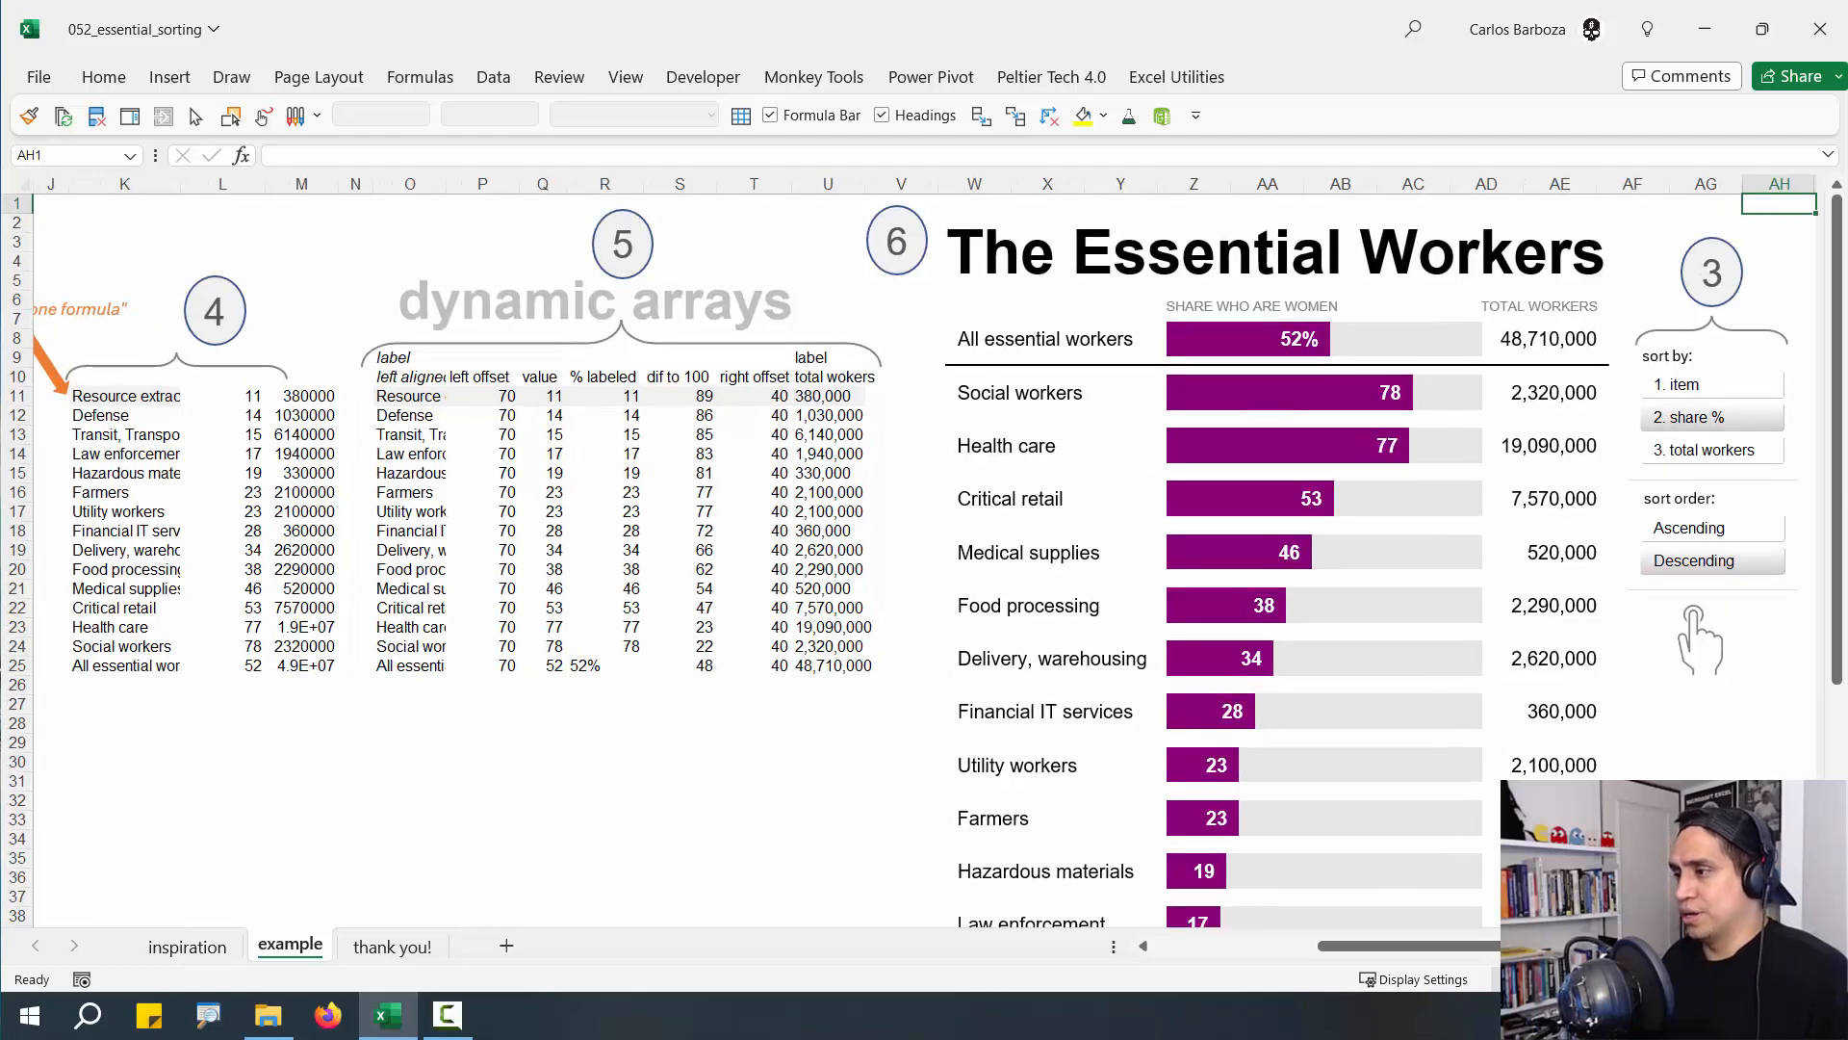
scroll(1200, 482, right, 10)
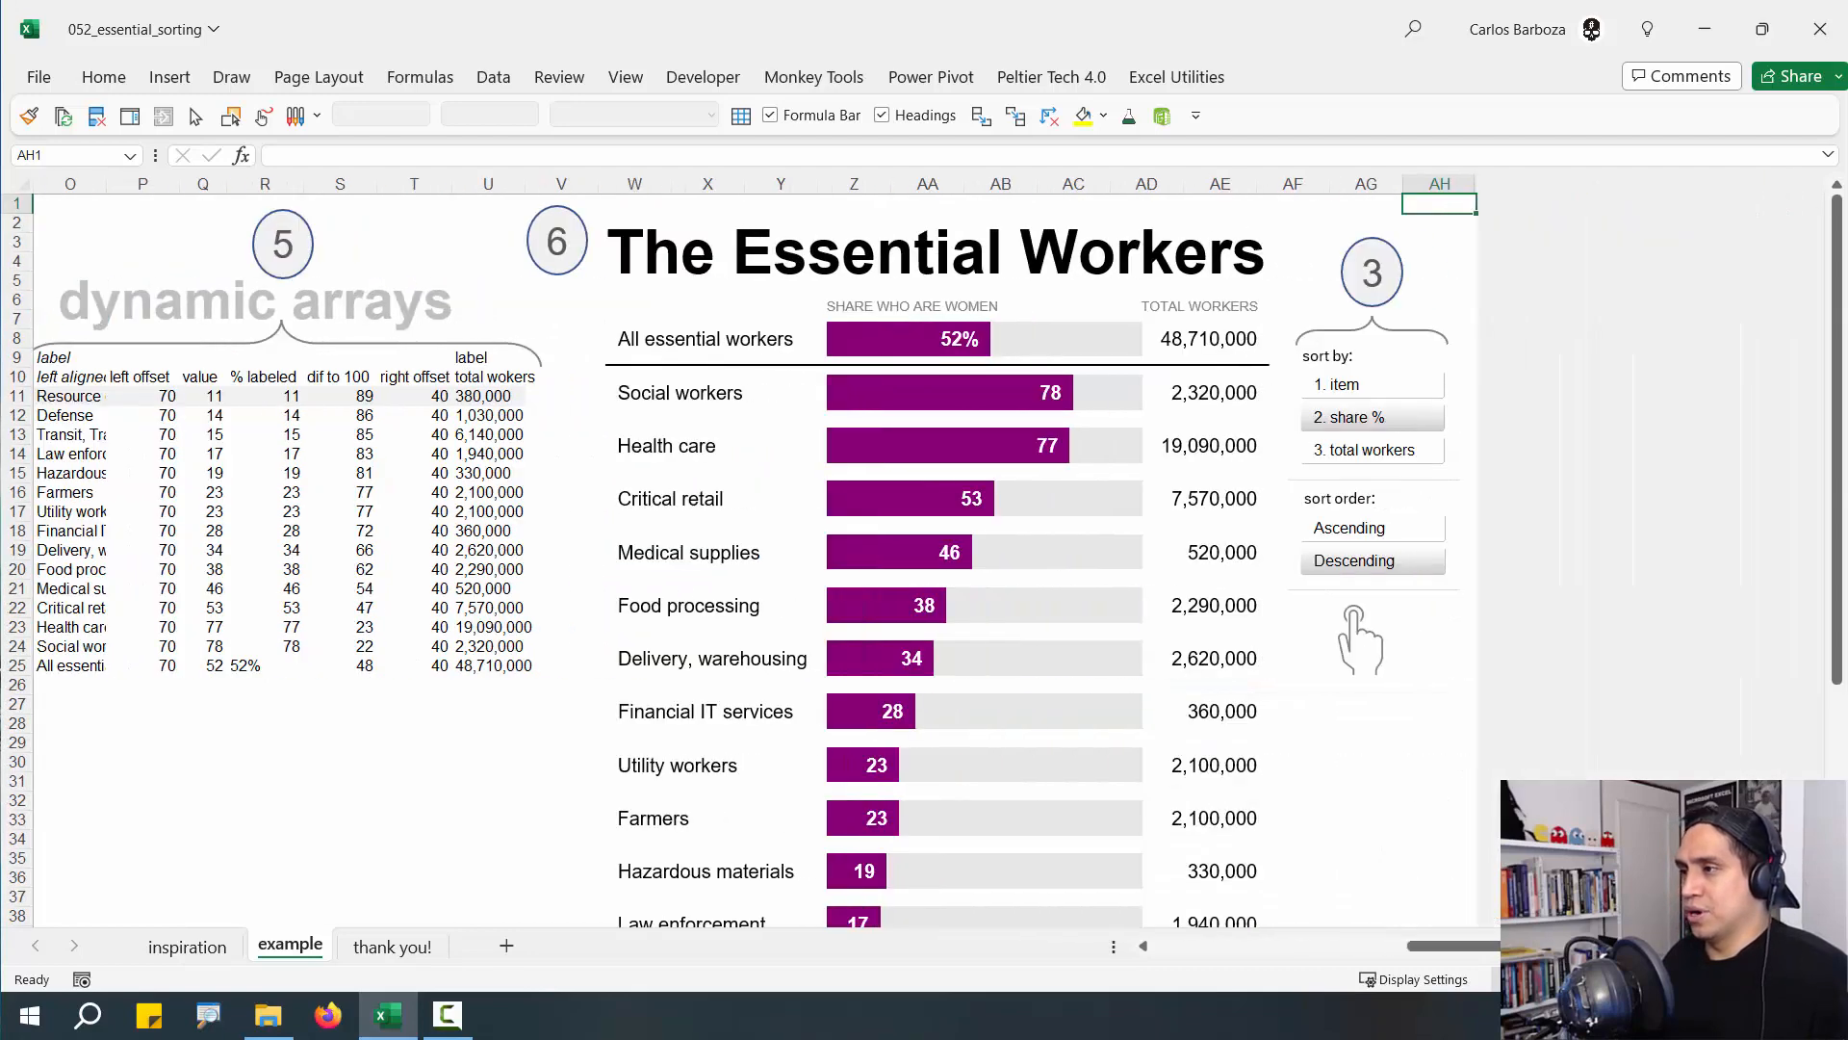
right_click(1114, 452)
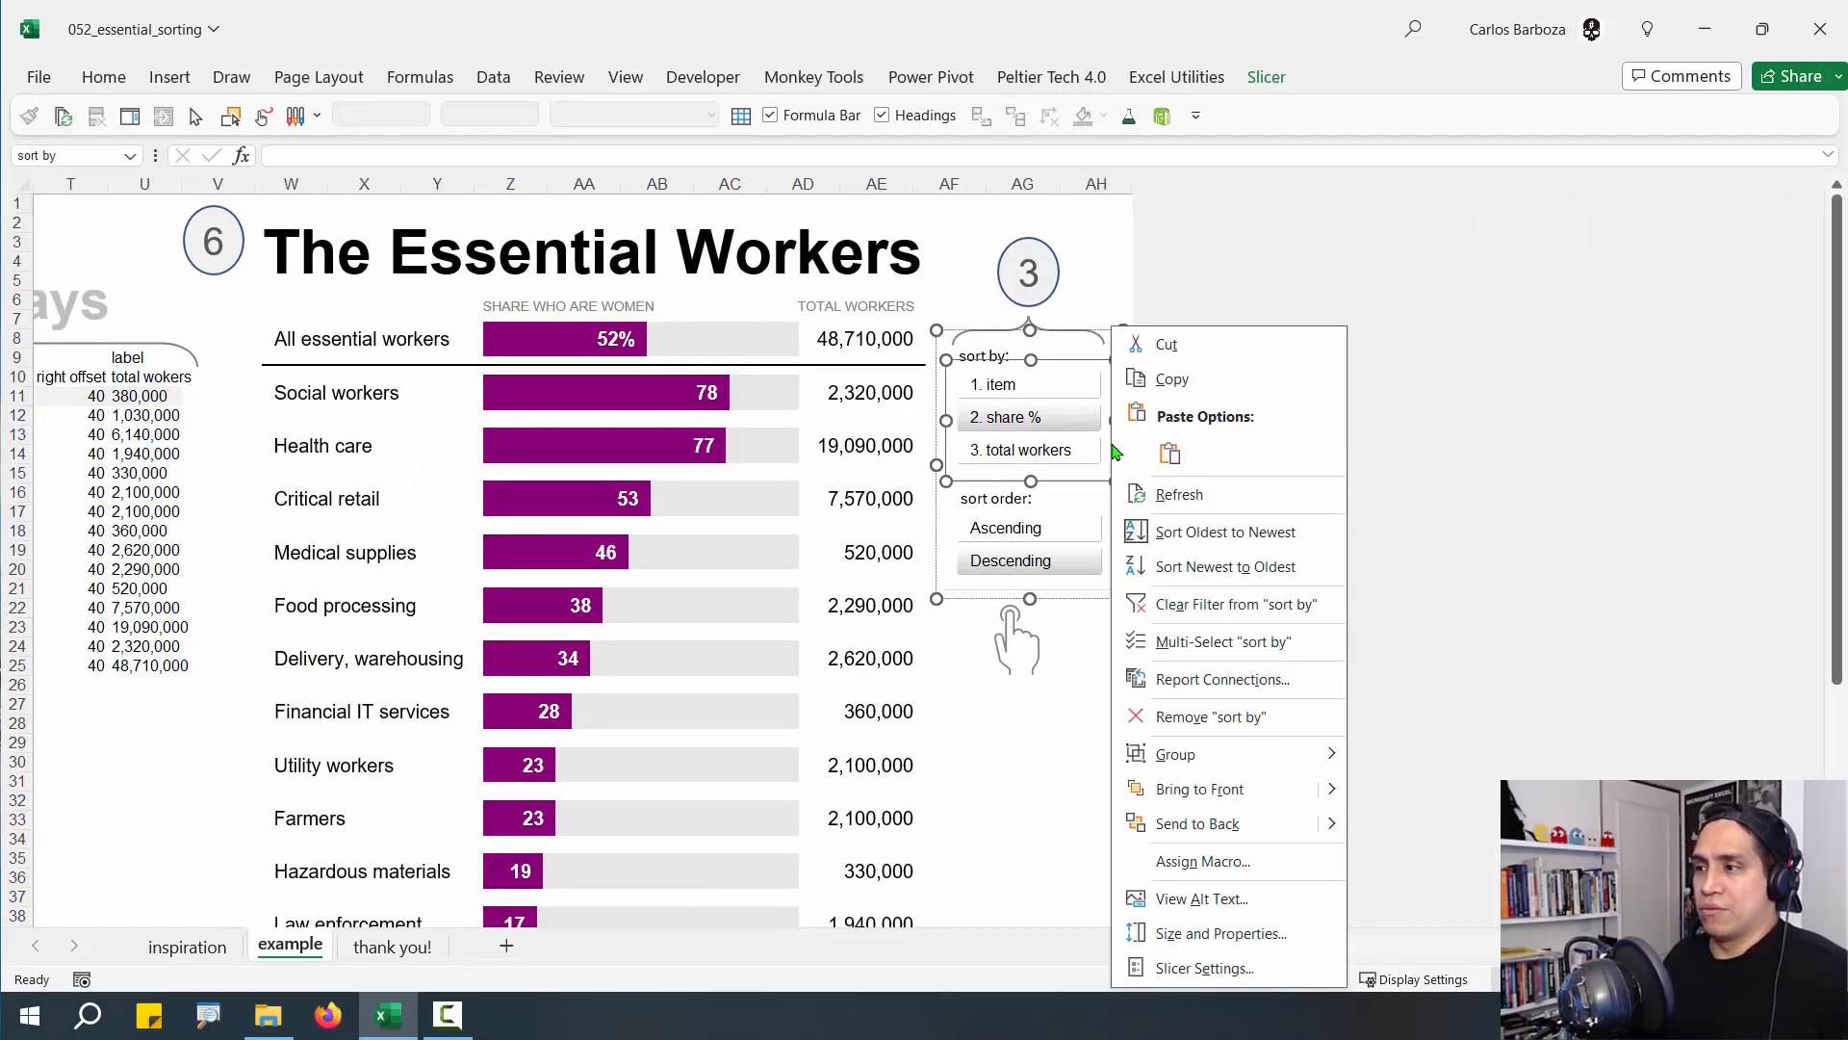
click(1233, 968)
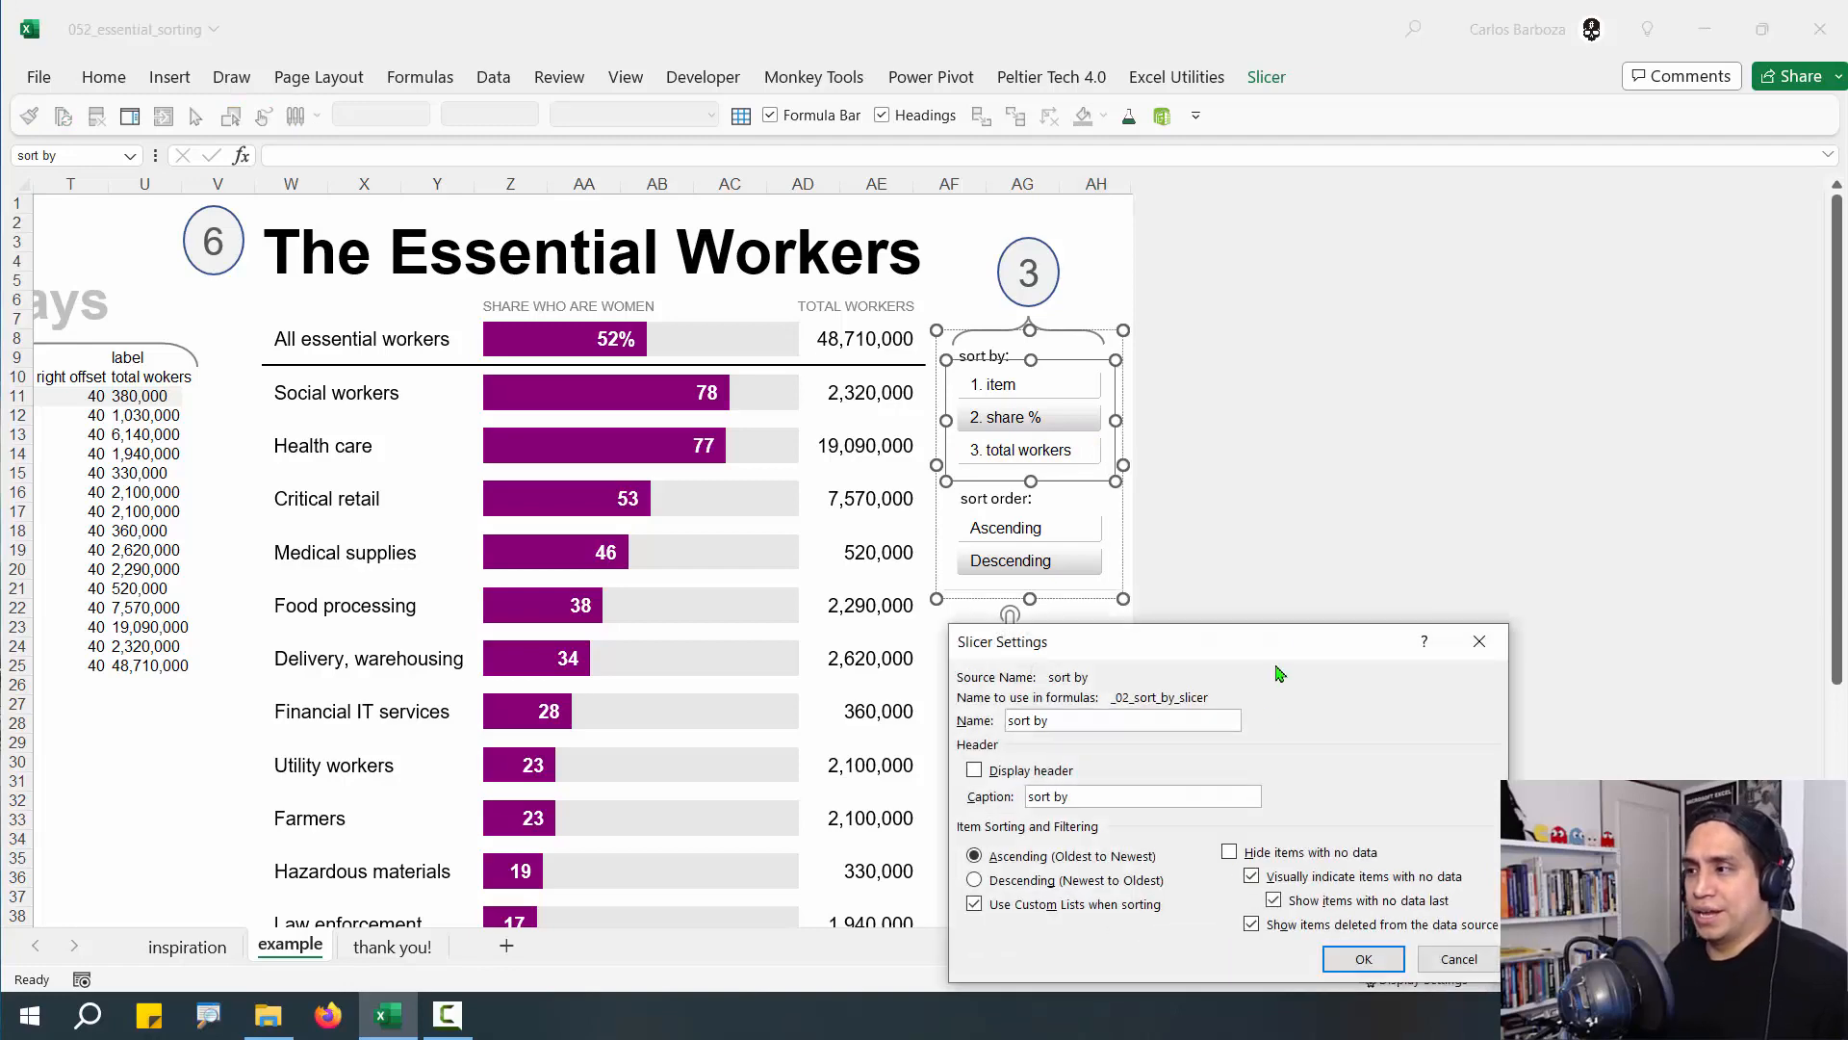
drag(1285, 647, 621, 348)
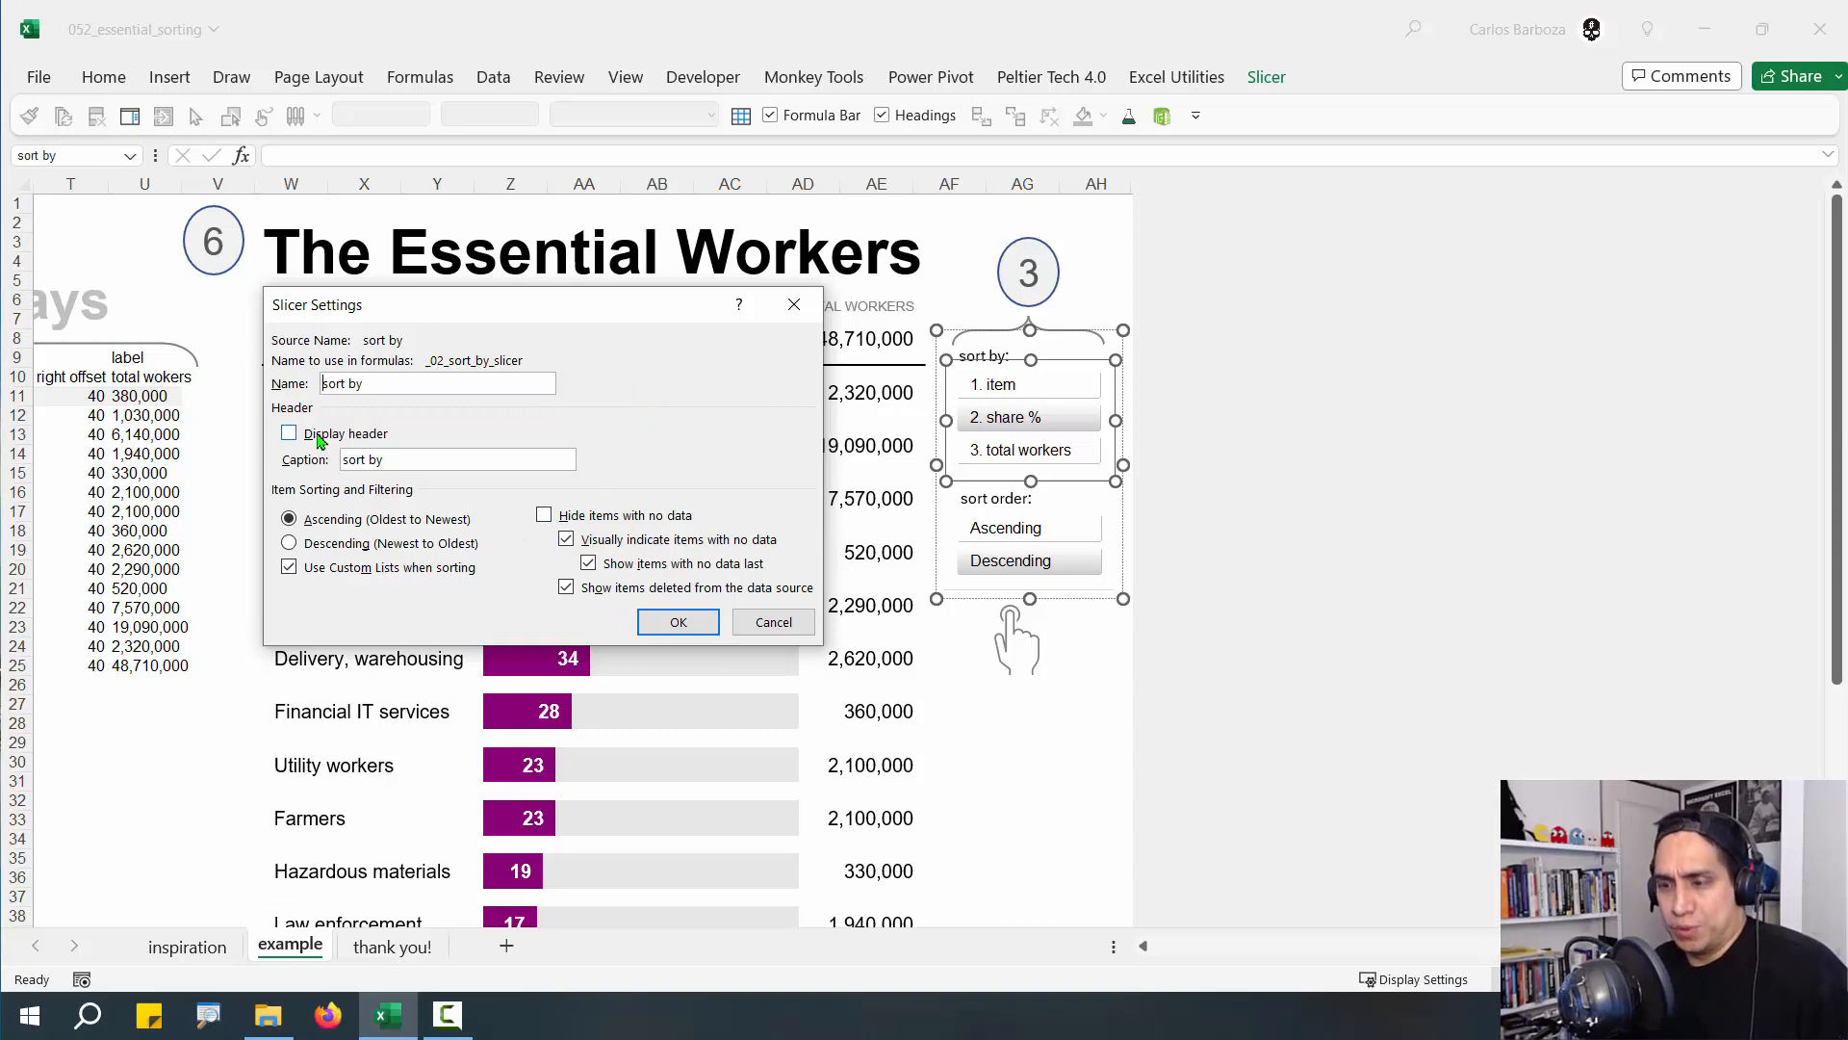
drag(406, 434, 539, 395)
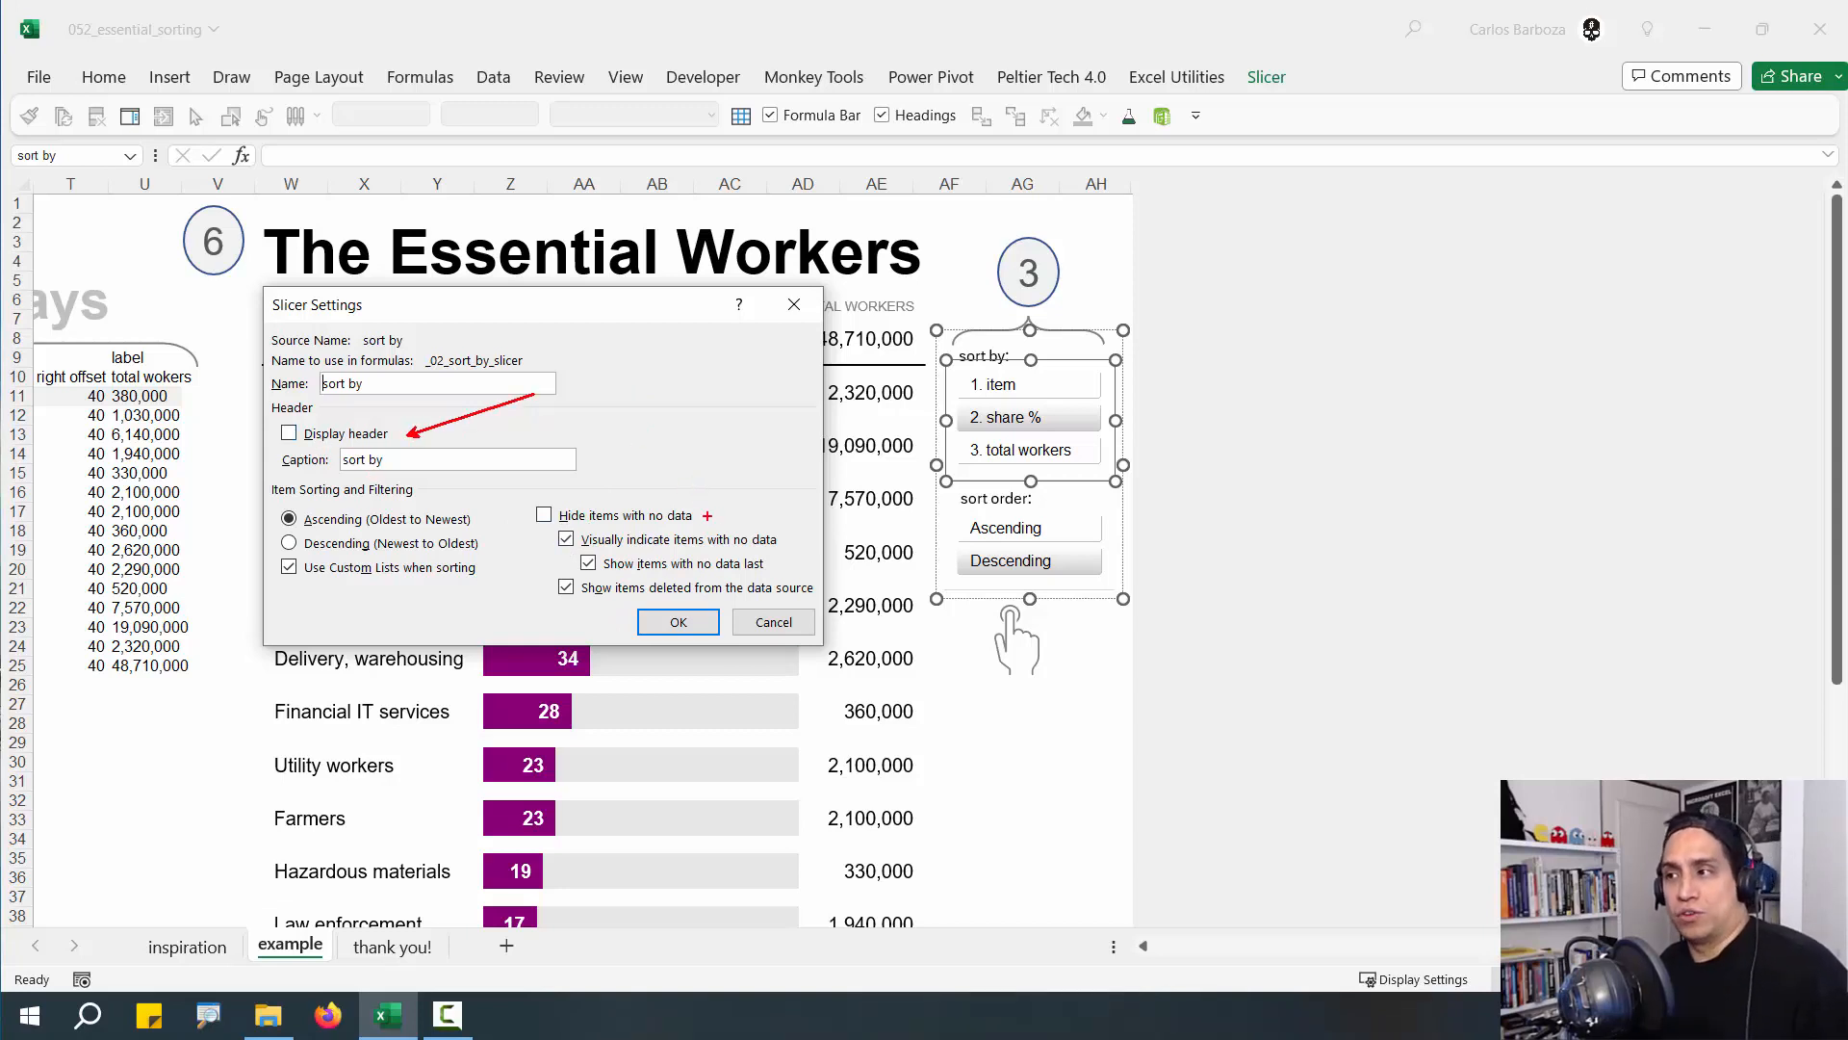
click(776, 626)
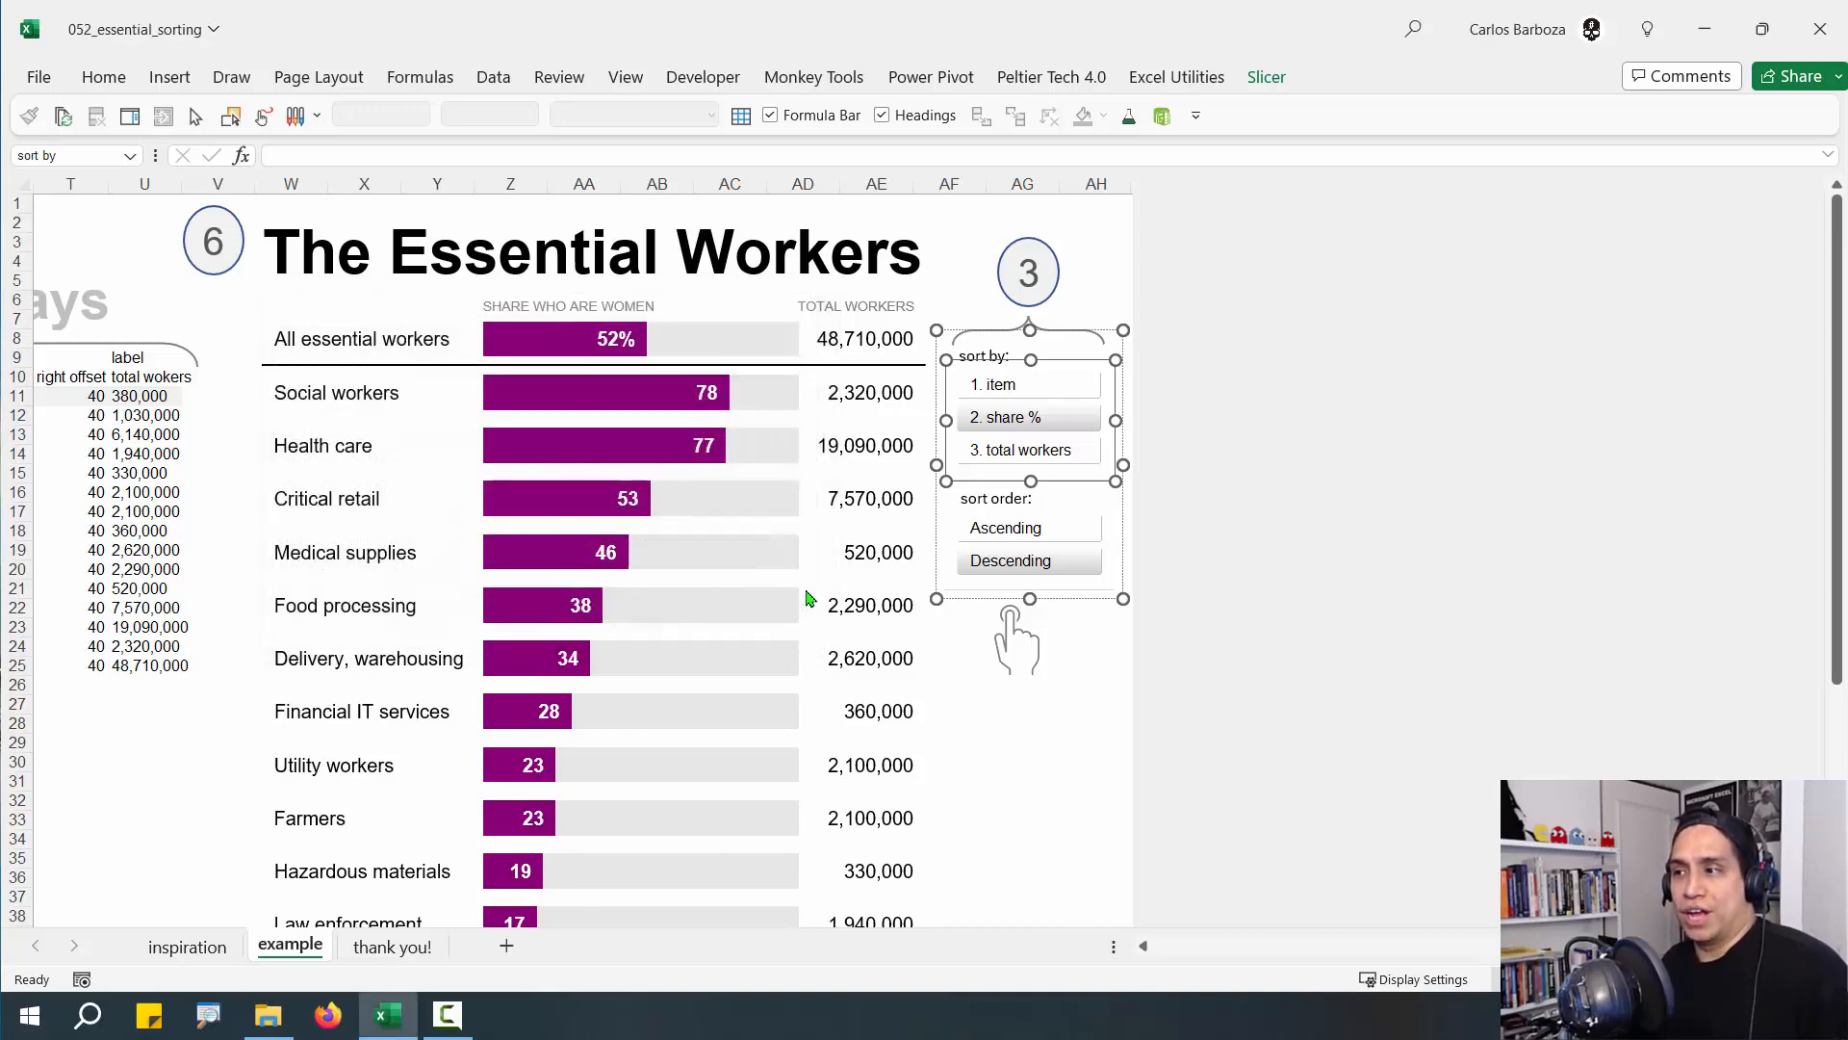
Turn on Display header for the sort by slicer and point out its multi-select and clear filter controls
right_click(1060, 377)
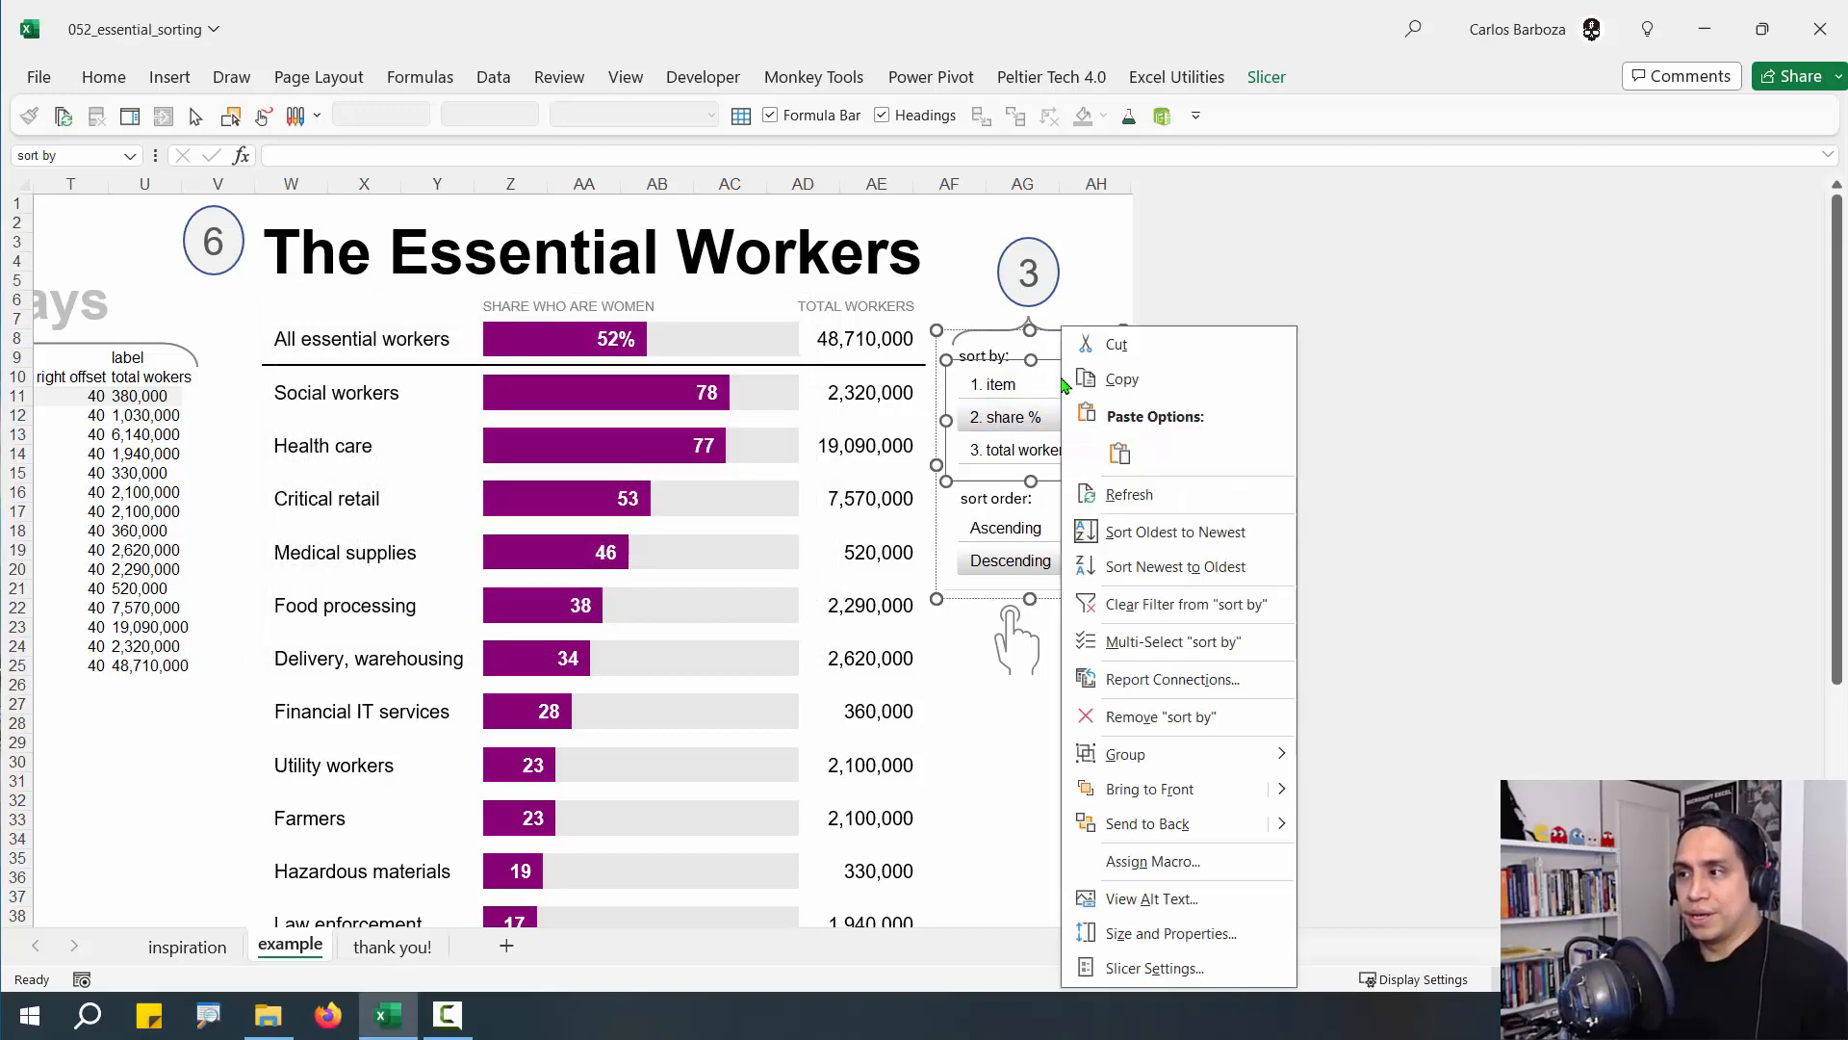
click(1145, 967)
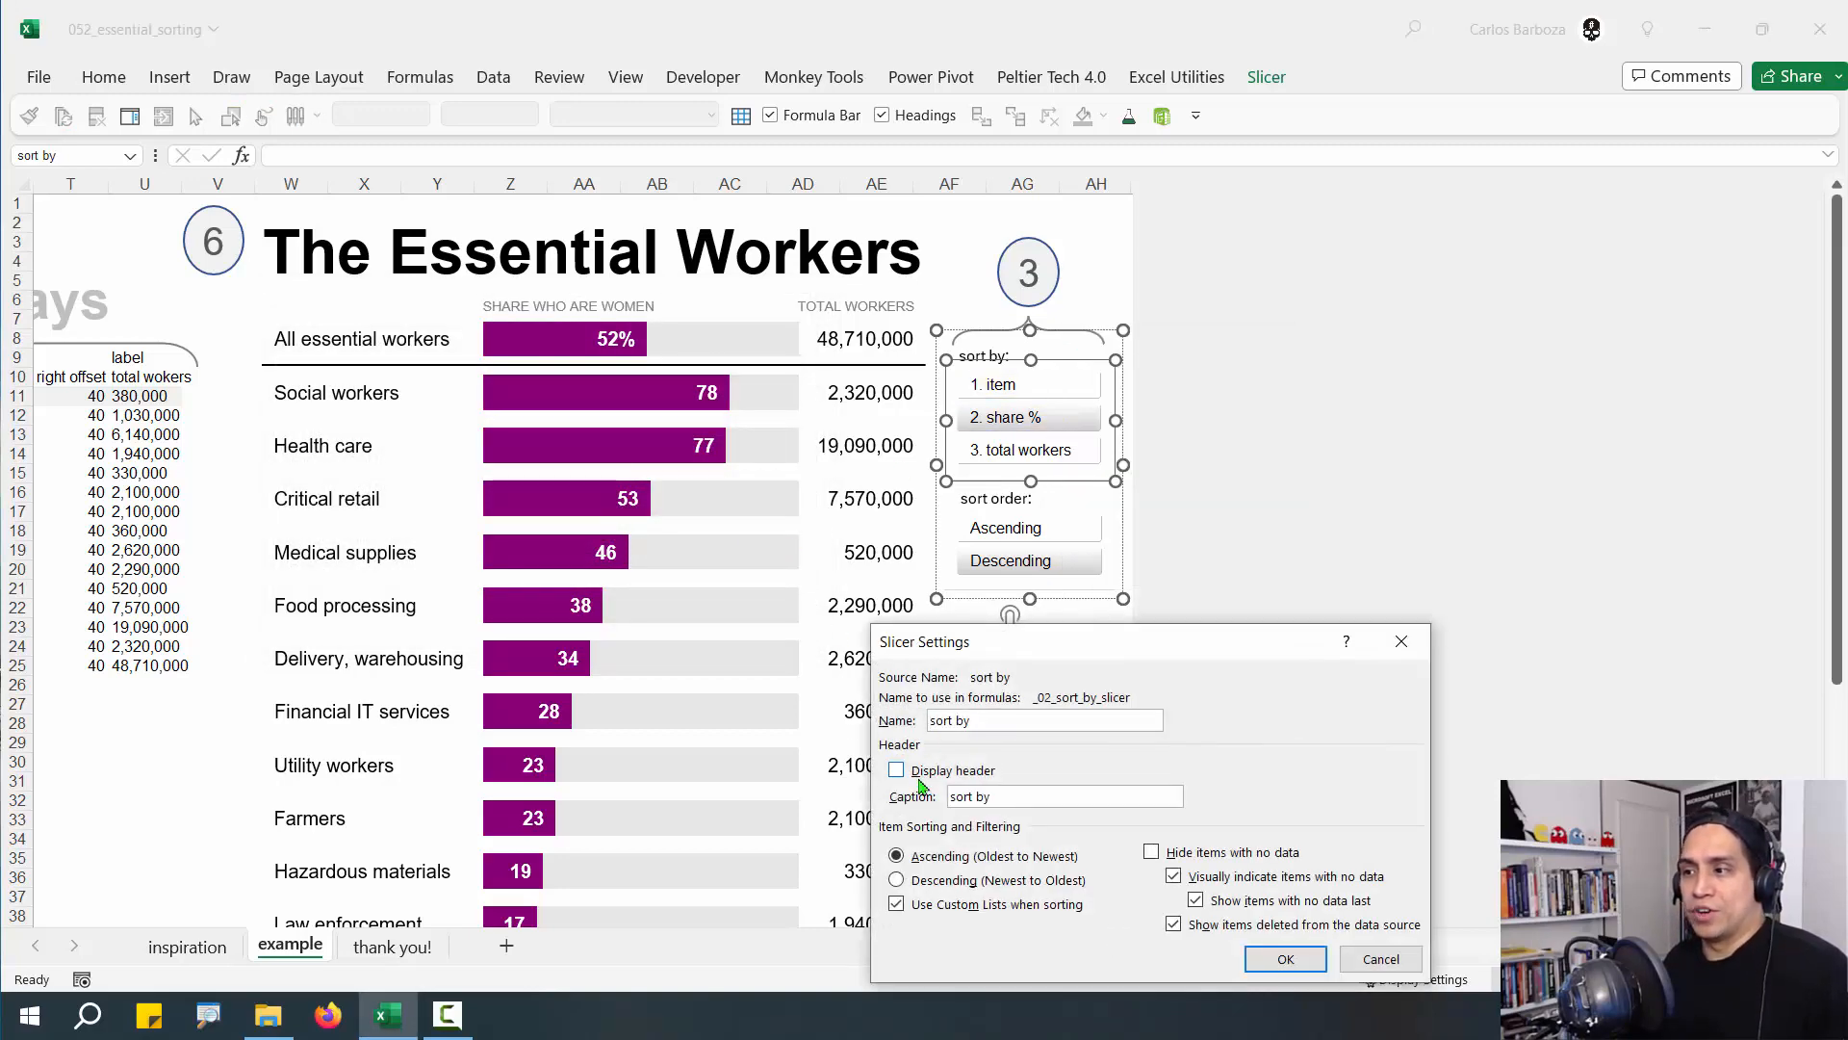
click(920, 778)
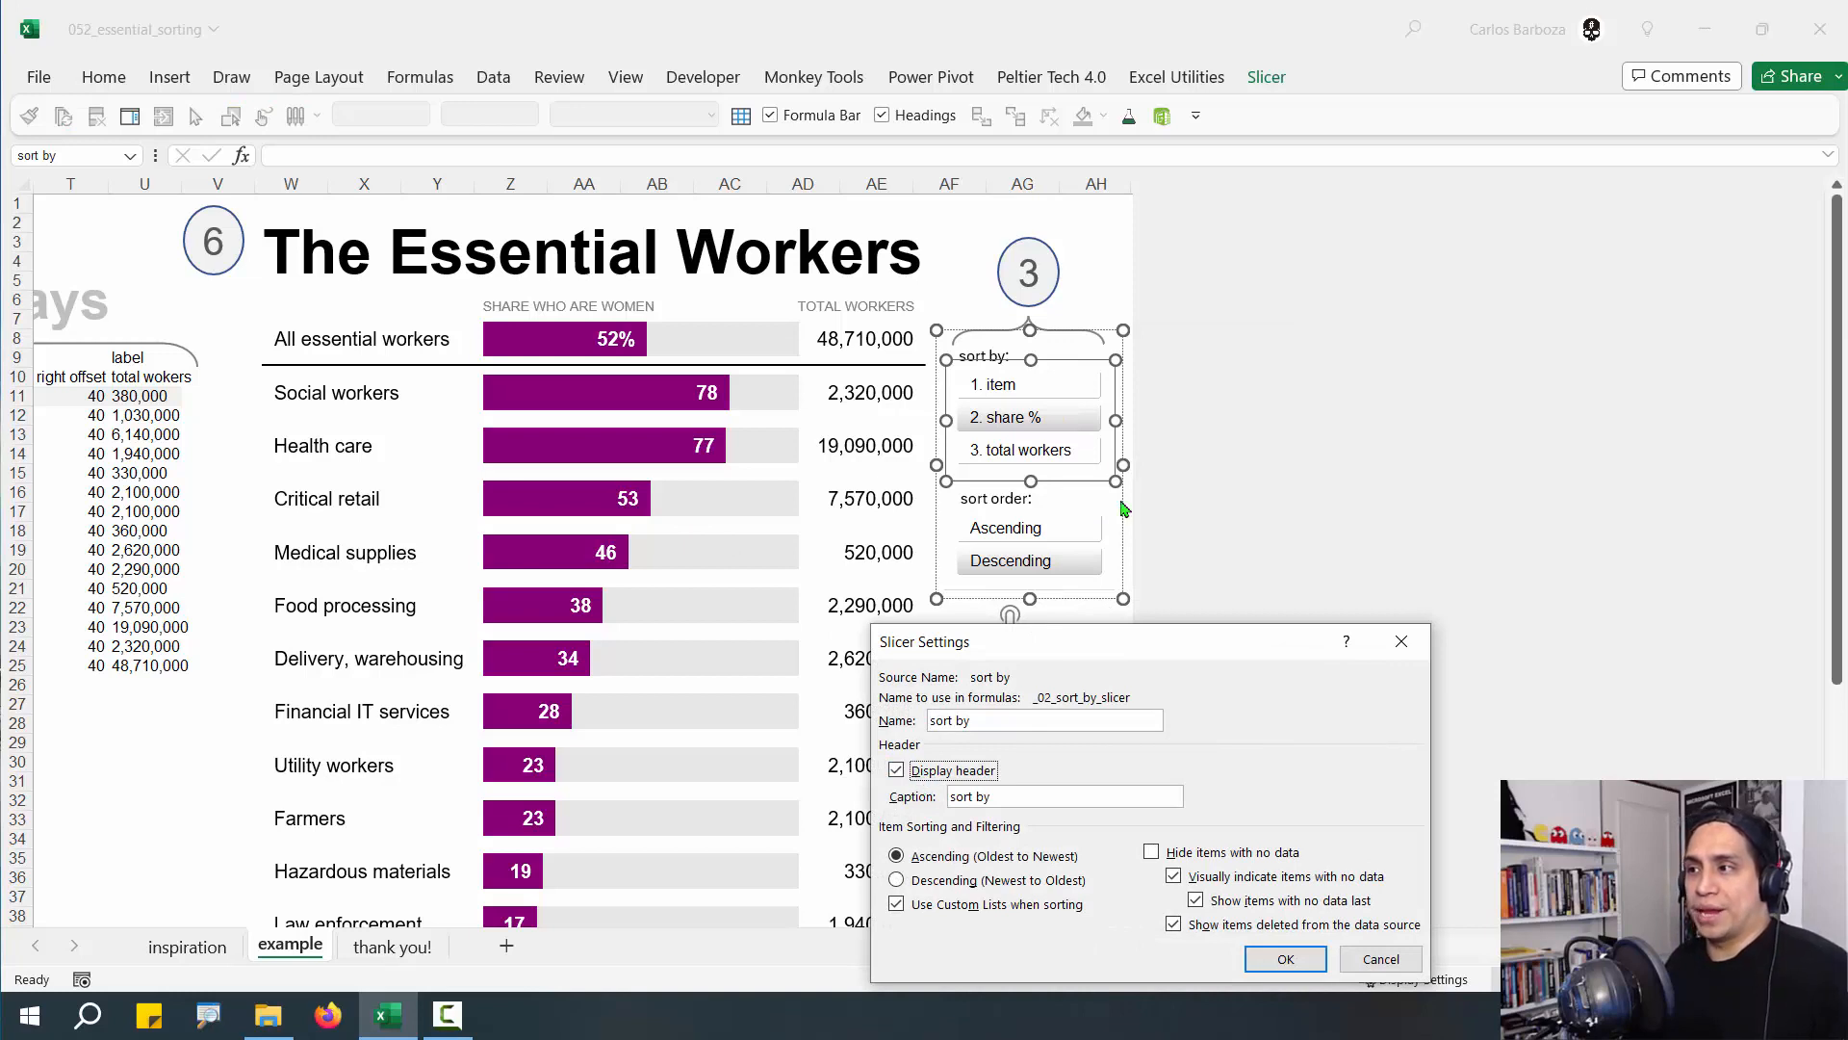
drag(1209, 658, 896, 472)
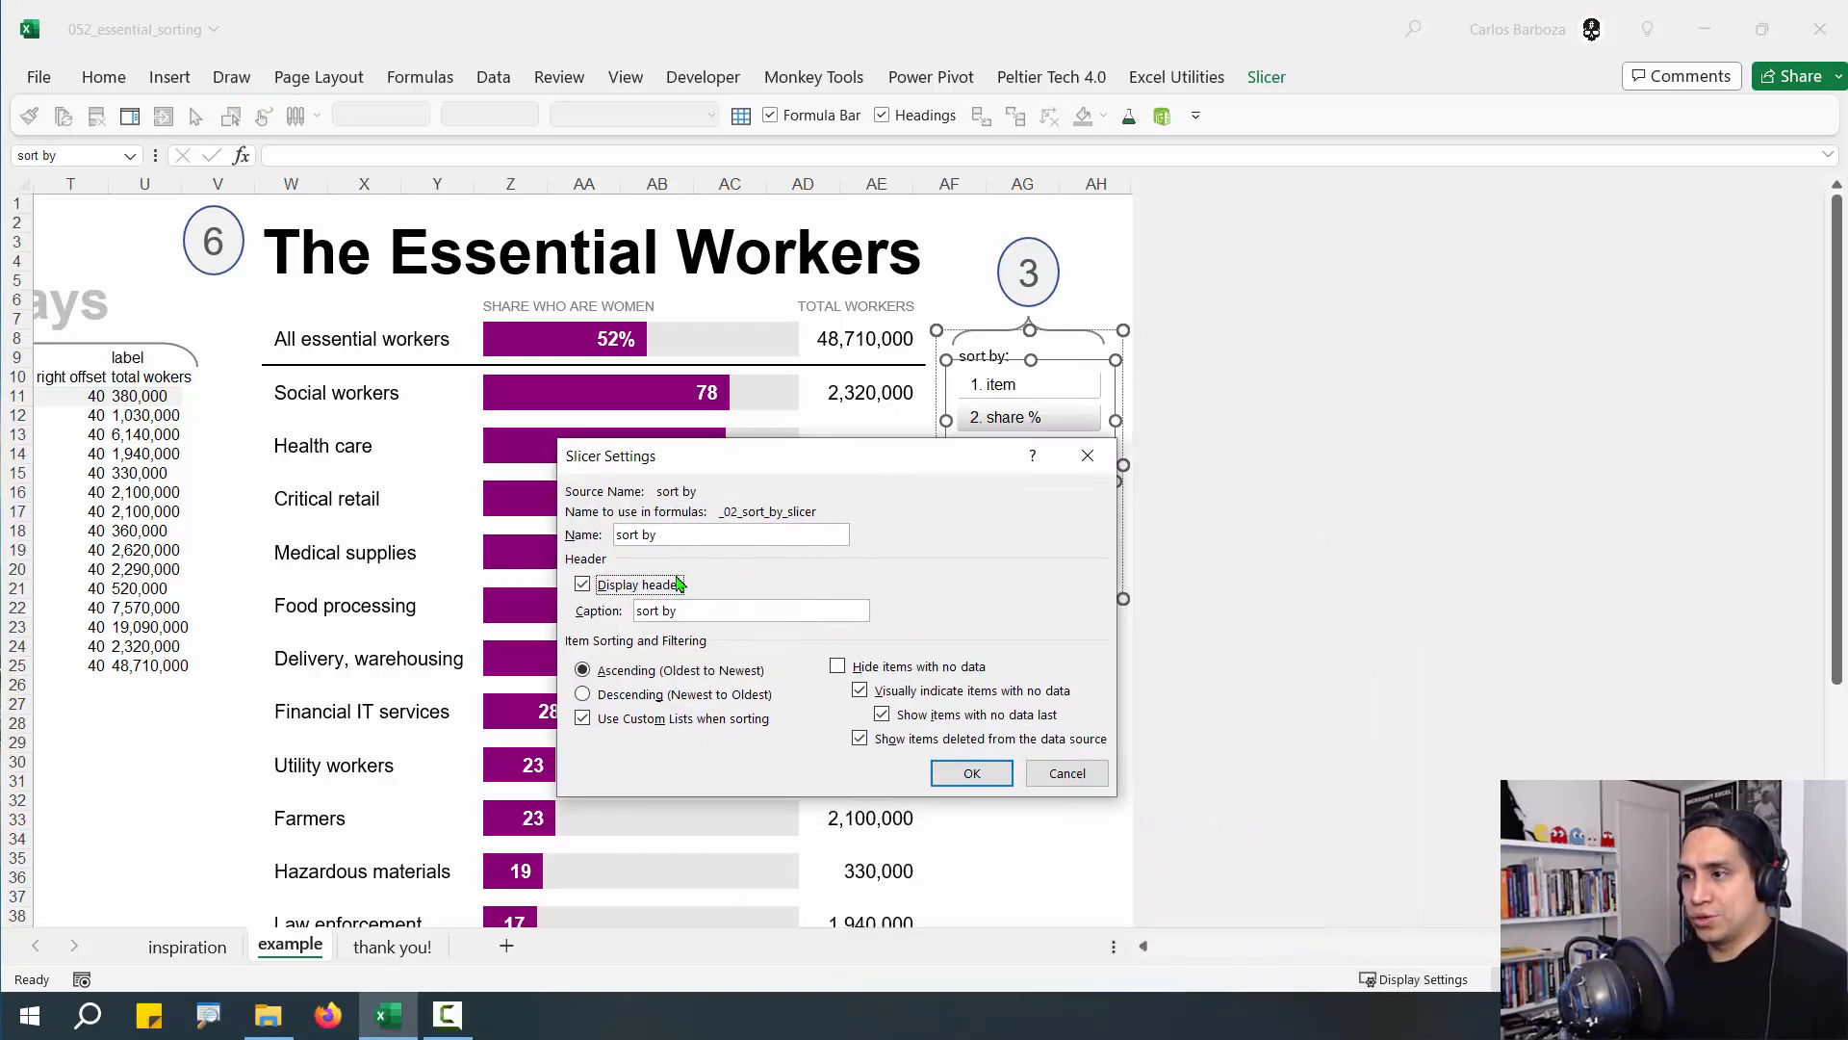
click(972, 773)
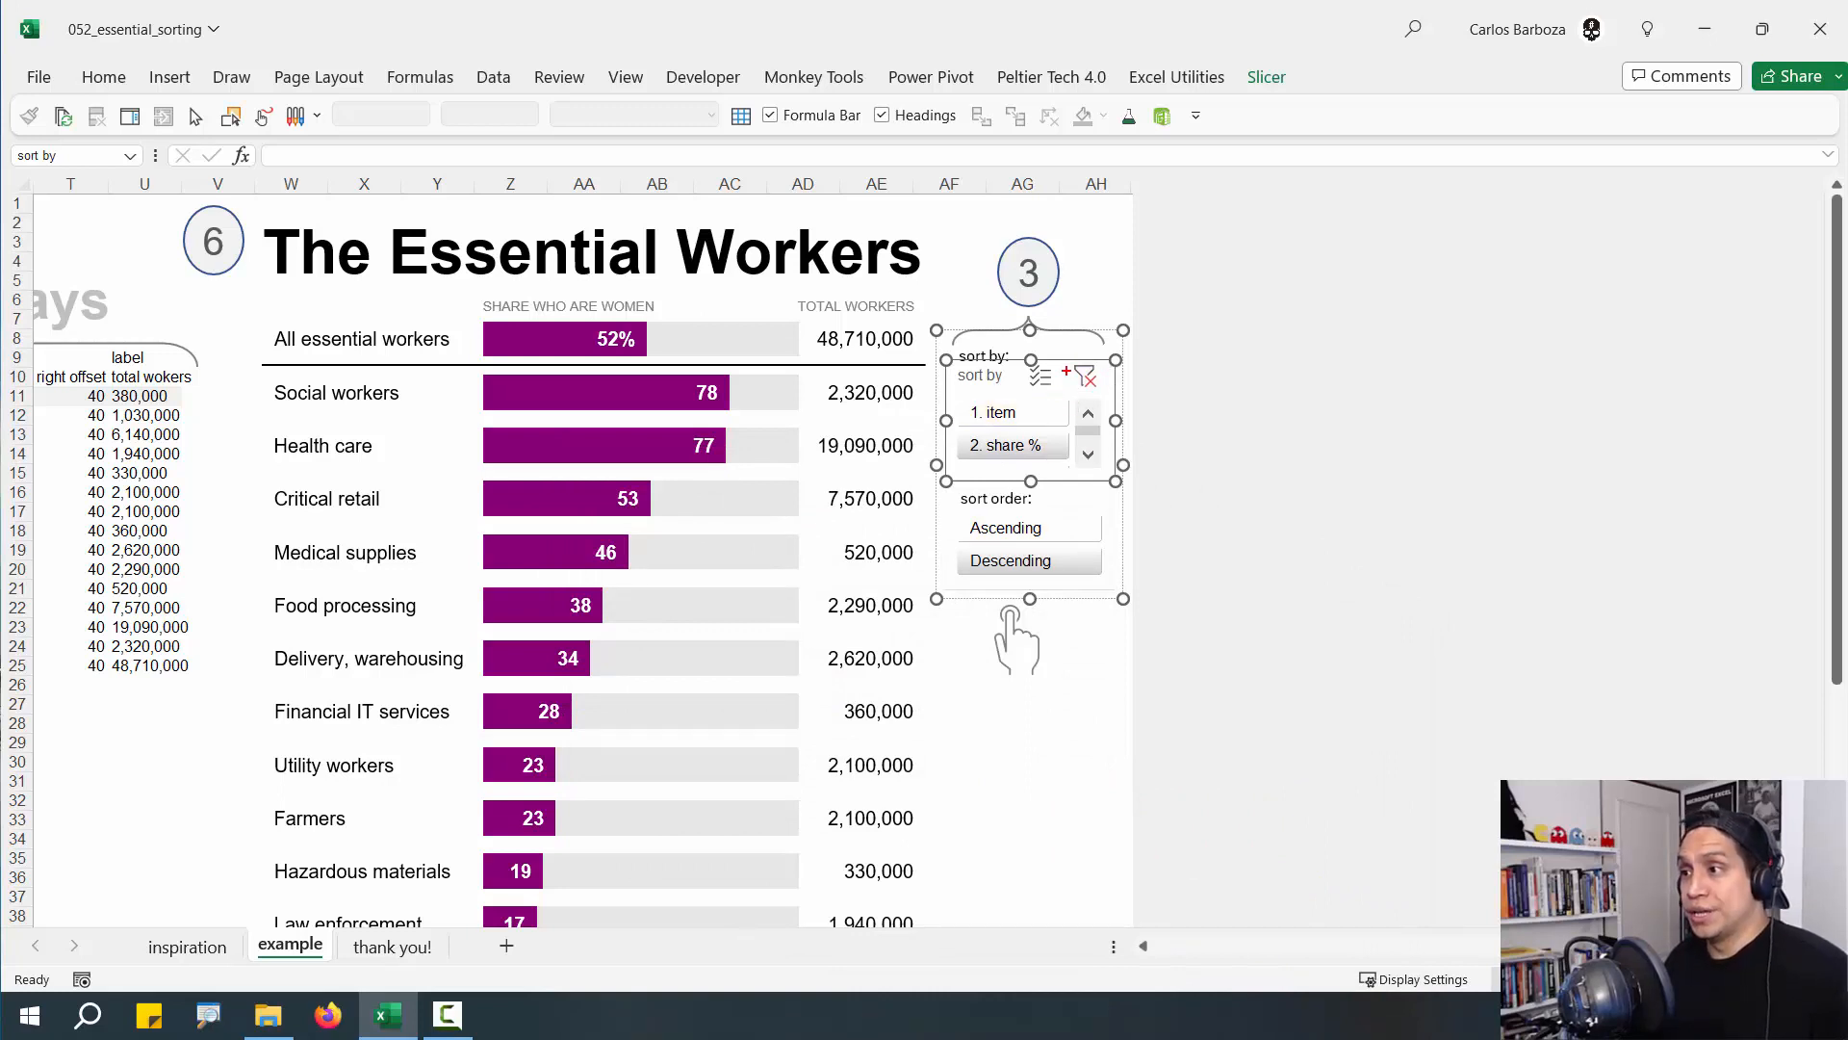
mouse_move(1067, 372)
mouse_down()
mouse_move(1135, 273)
mouse_move(1199, 308)
mouse_move(1231, 285)
mouse_up()
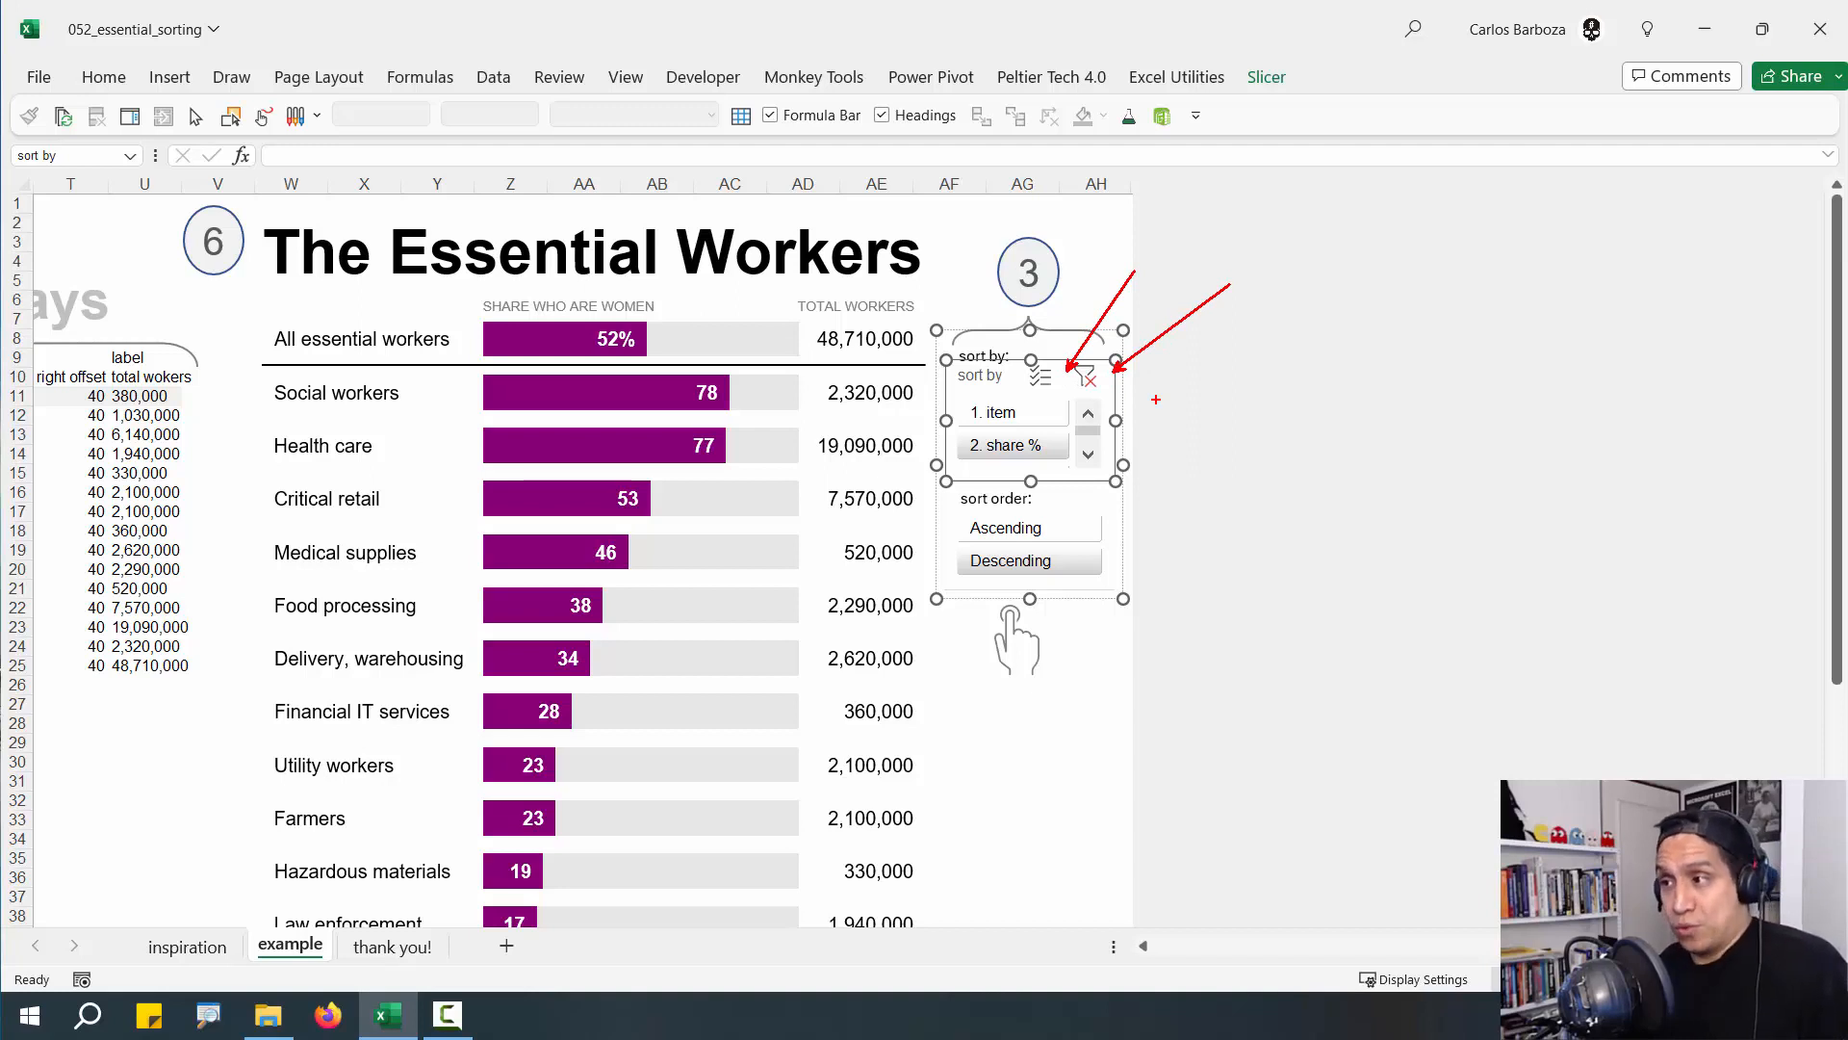
Turn off Display header for the sort by slicer again and deselect it
right_click(990, 383)
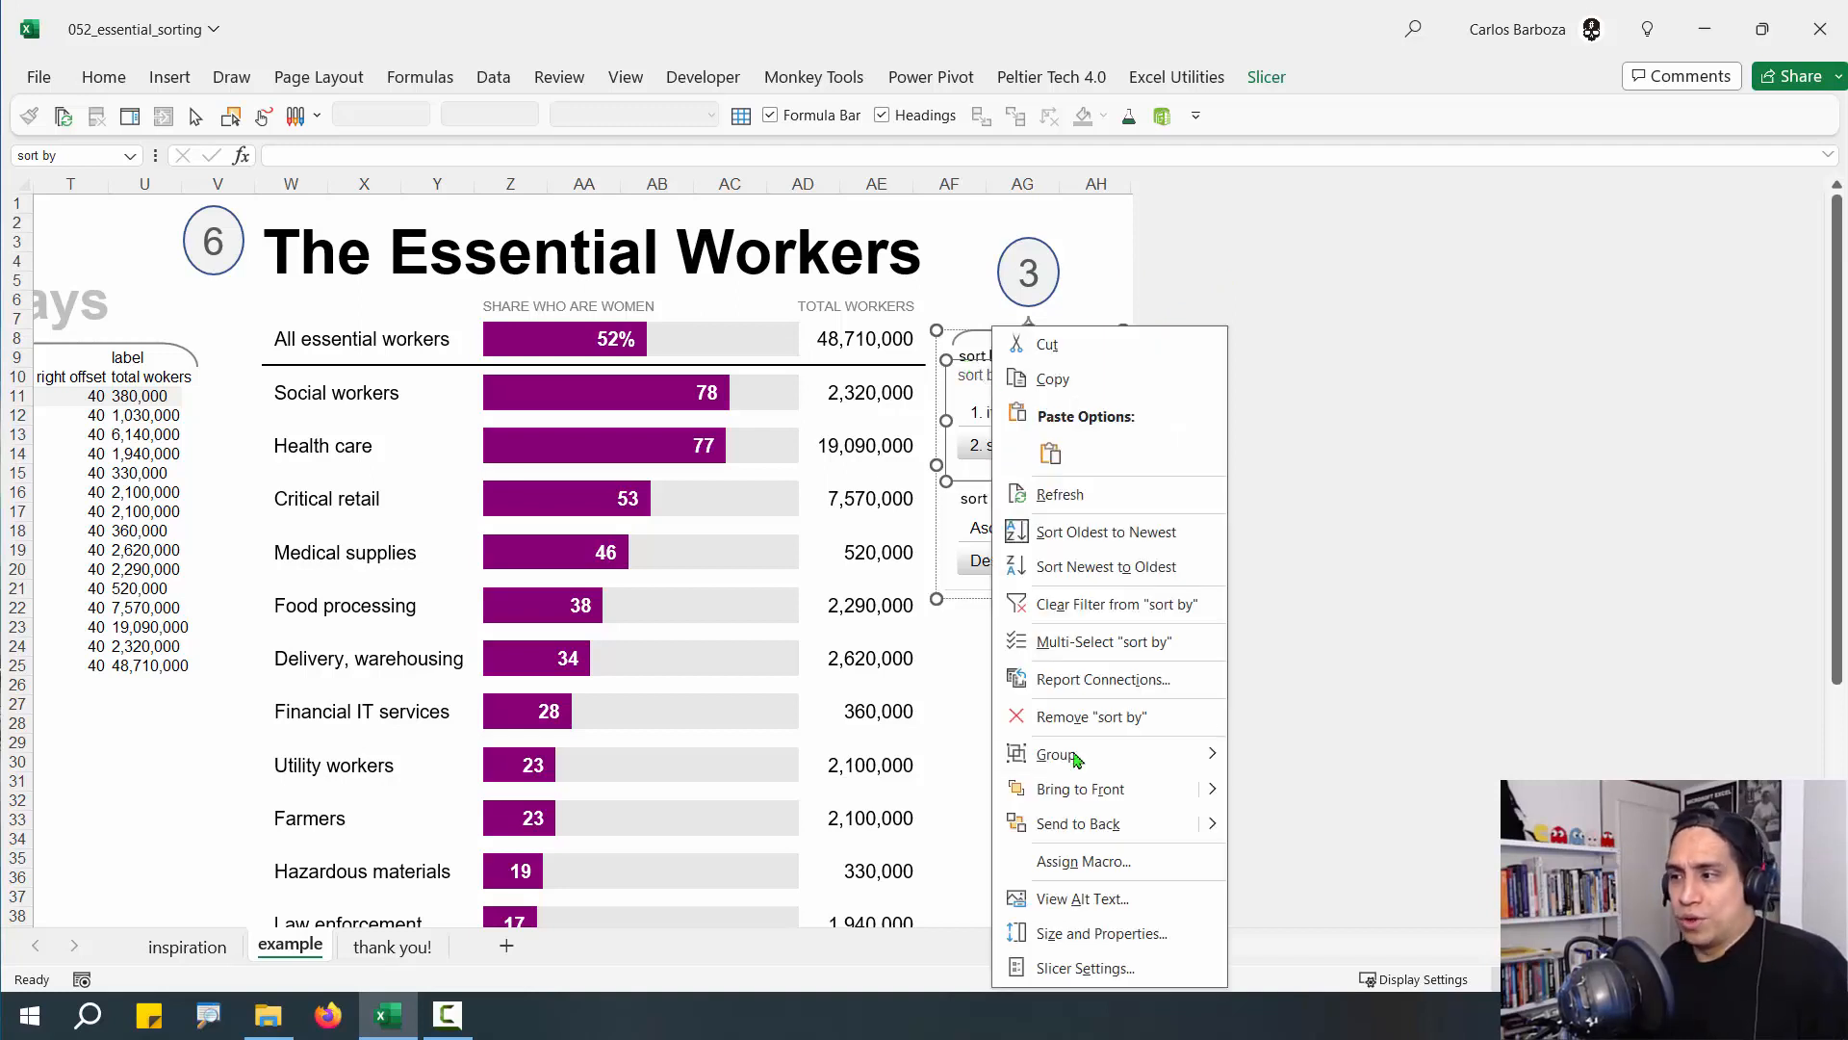
click(1078, 968)
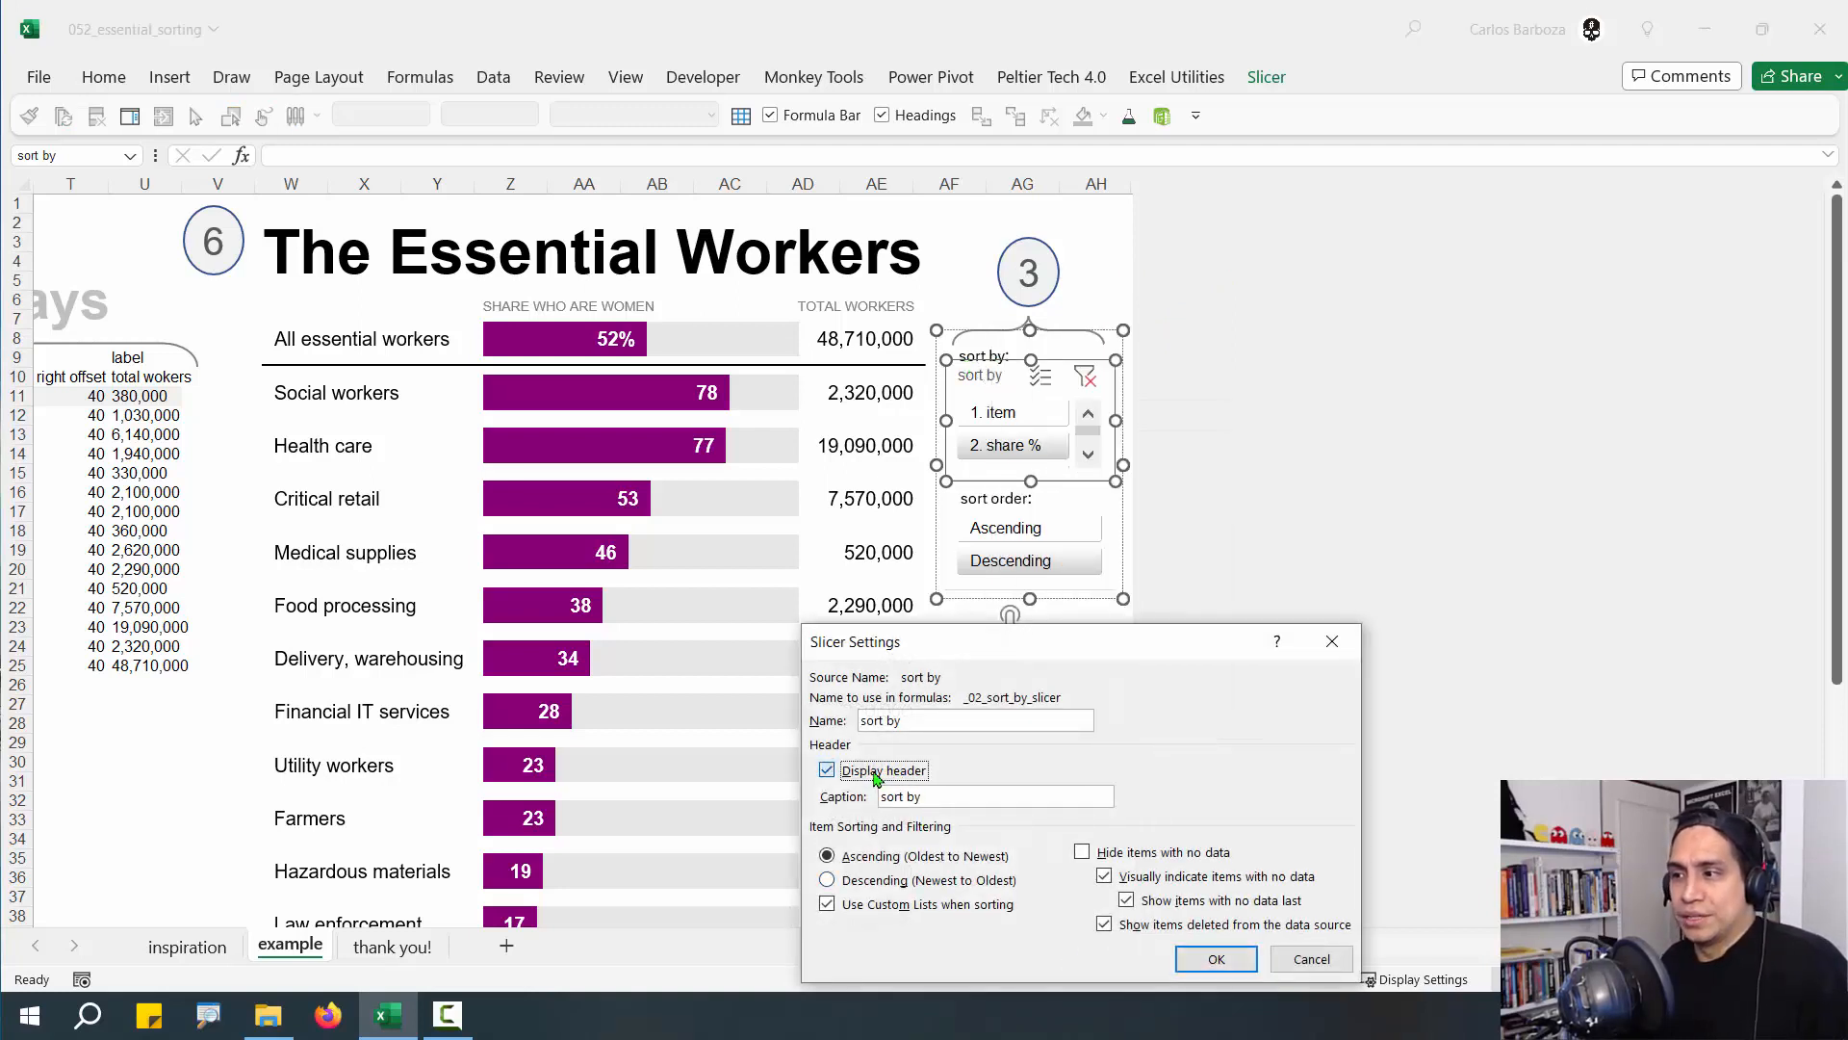
click(877, 778)
click(1214, 958)
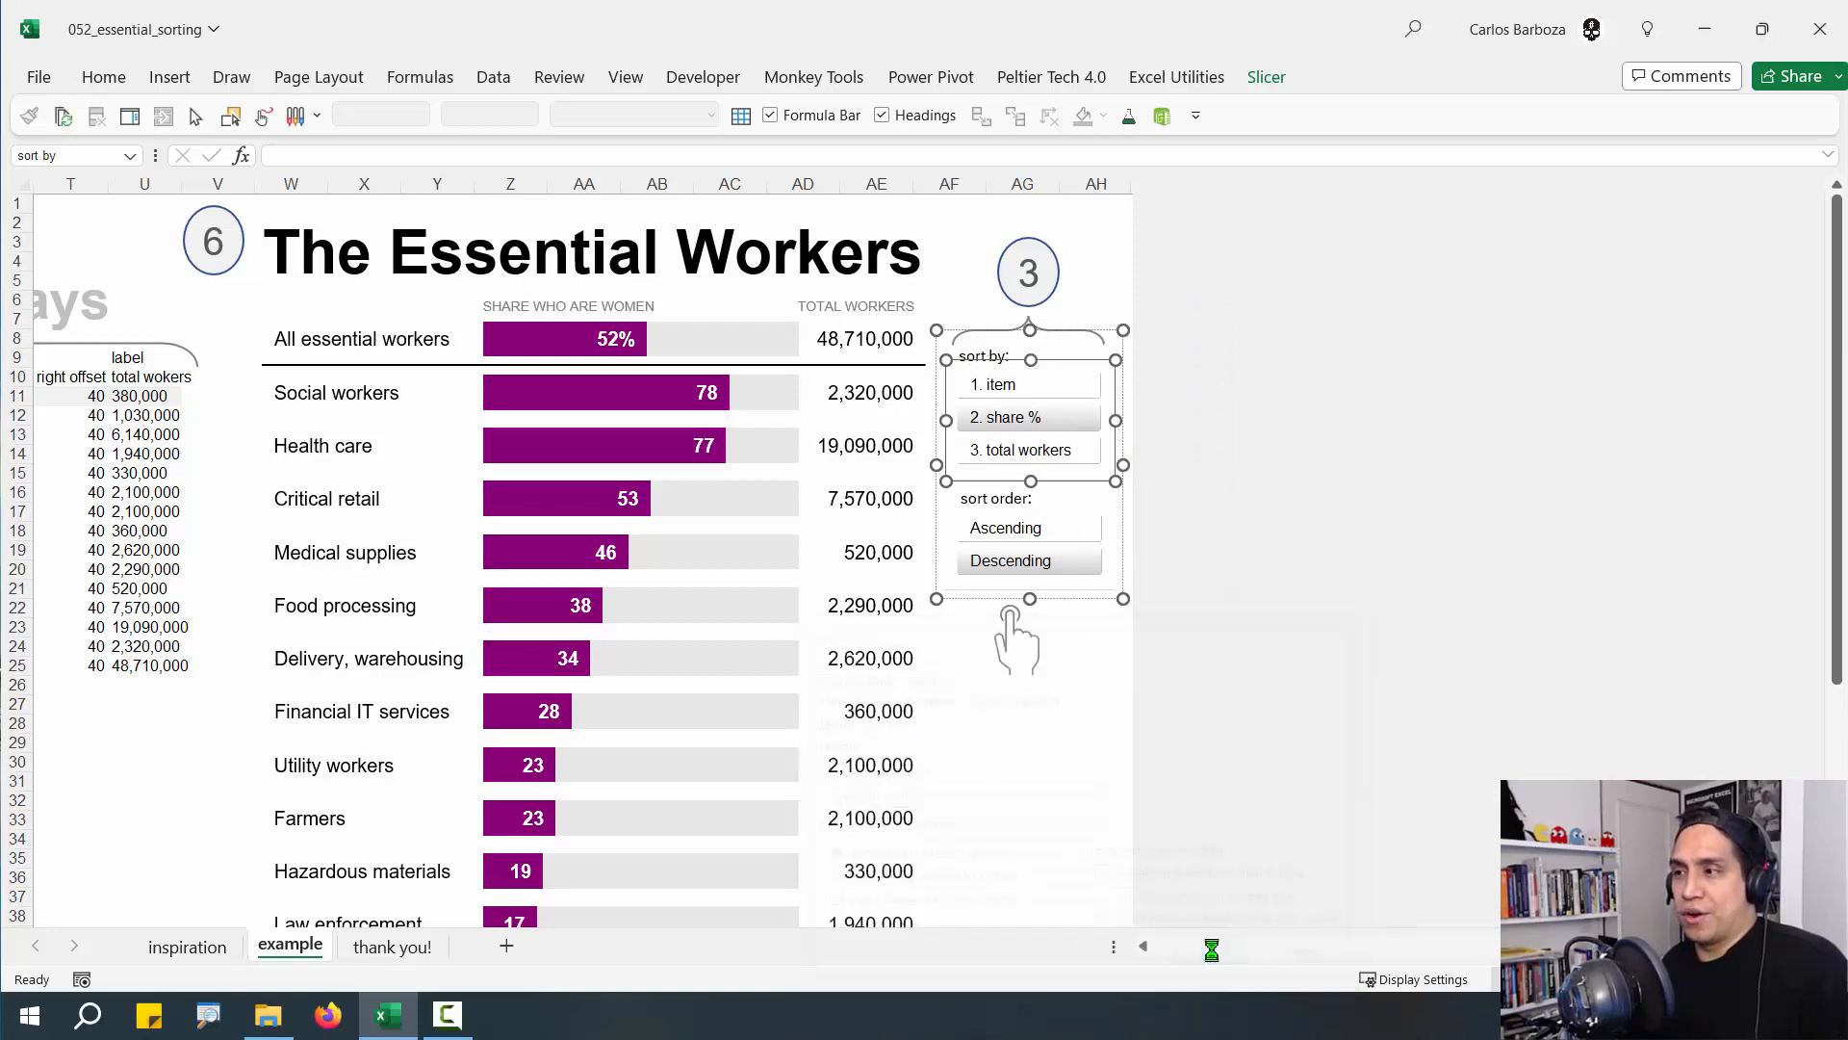
click(1032, 704)
click(1095, 749)
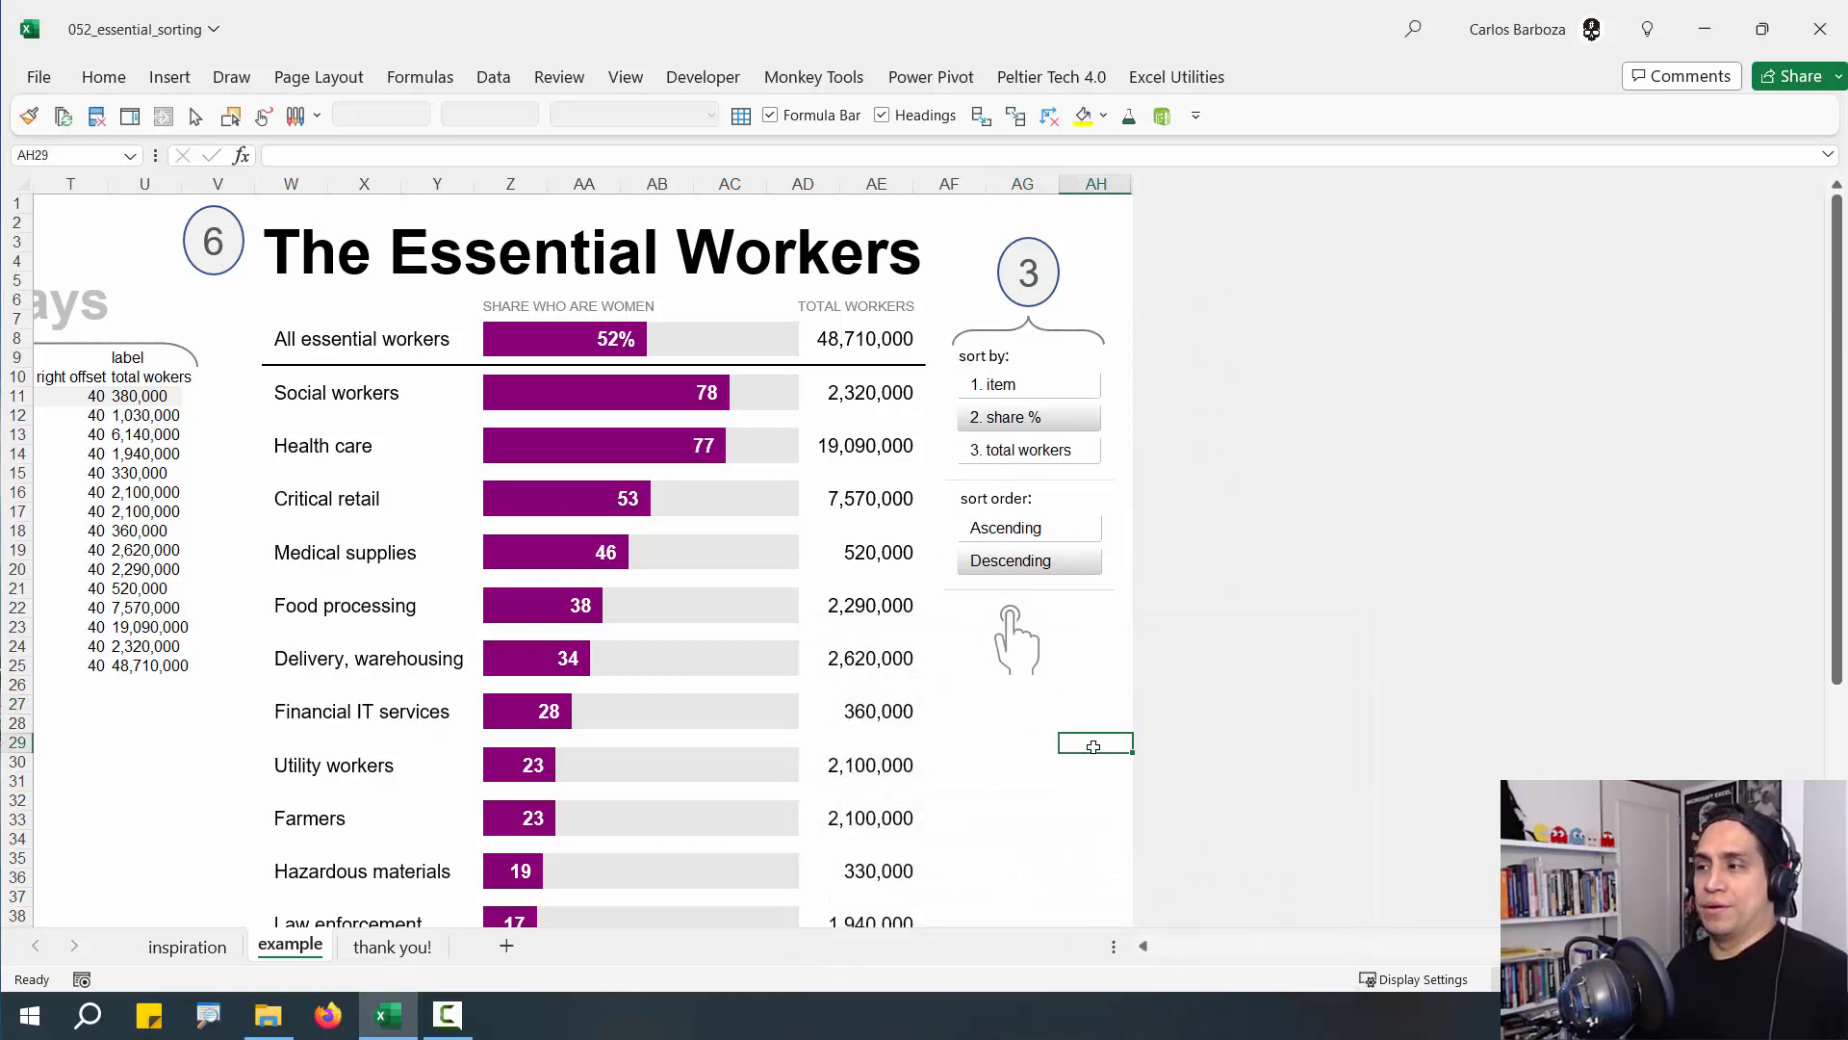
key(ctrl+Up)
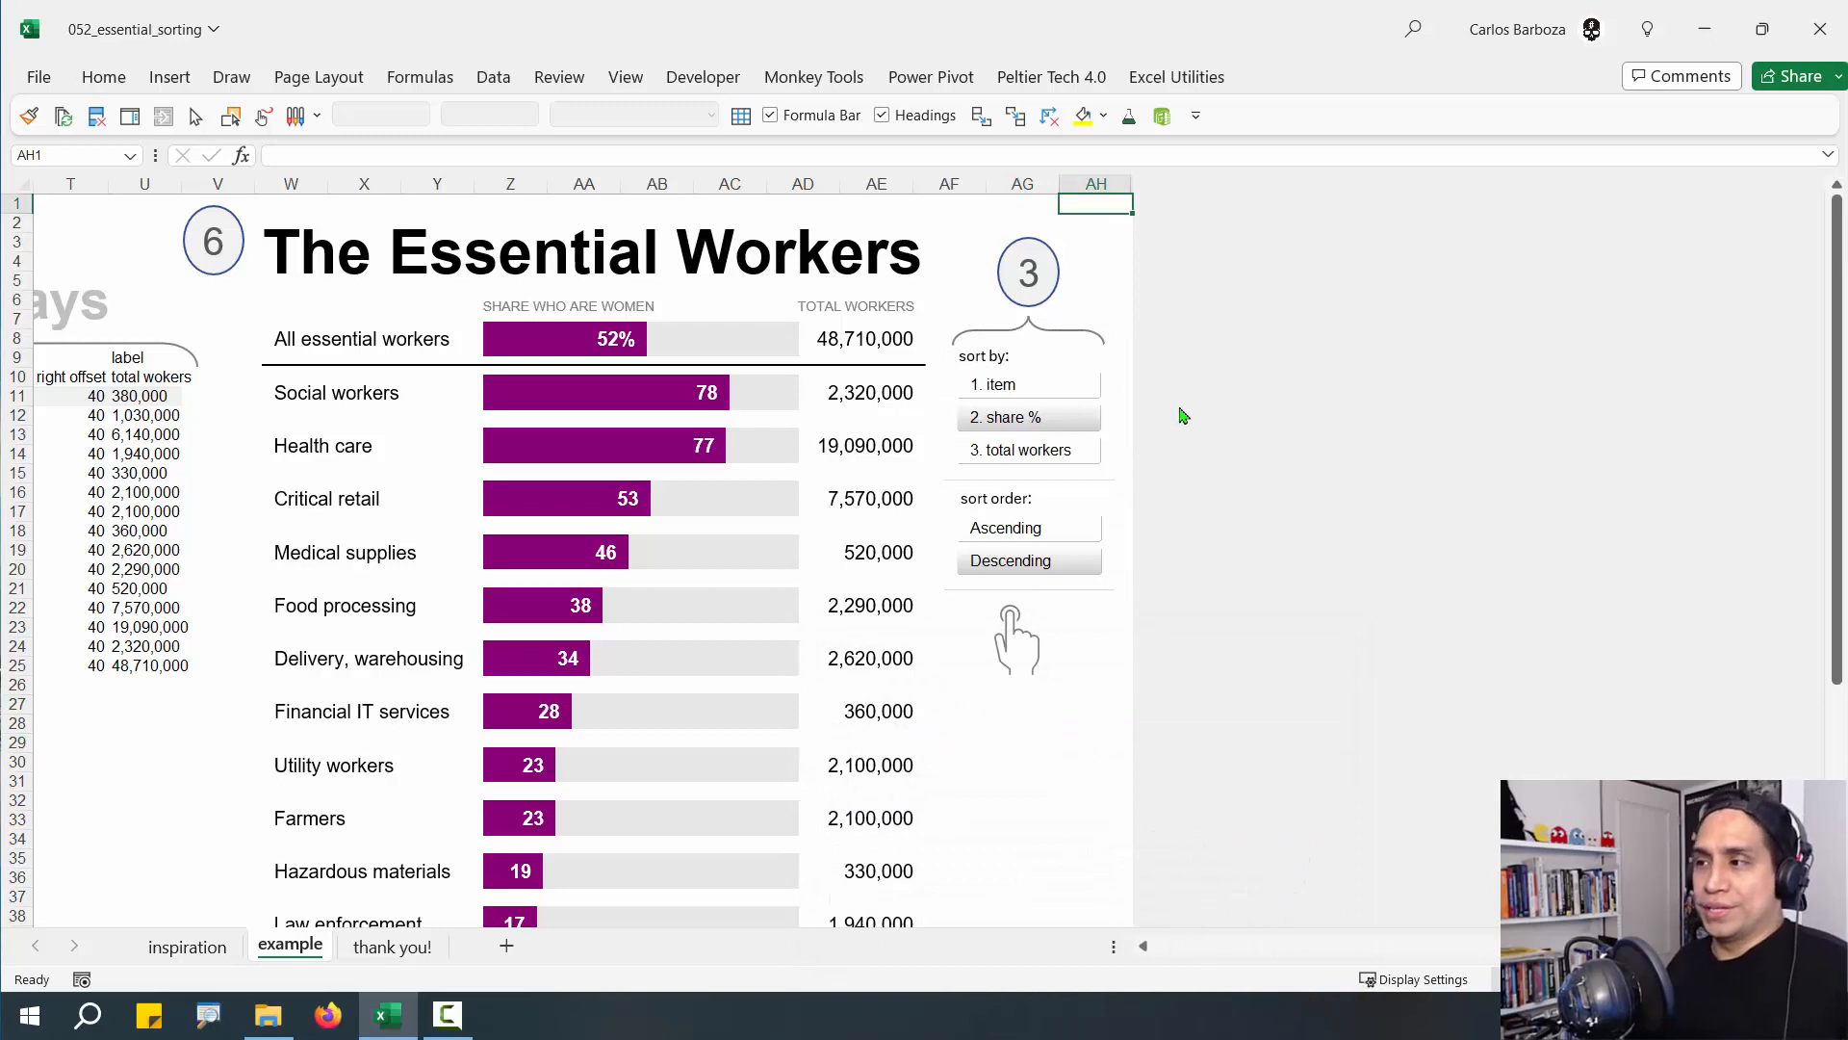
click(1107, 412)
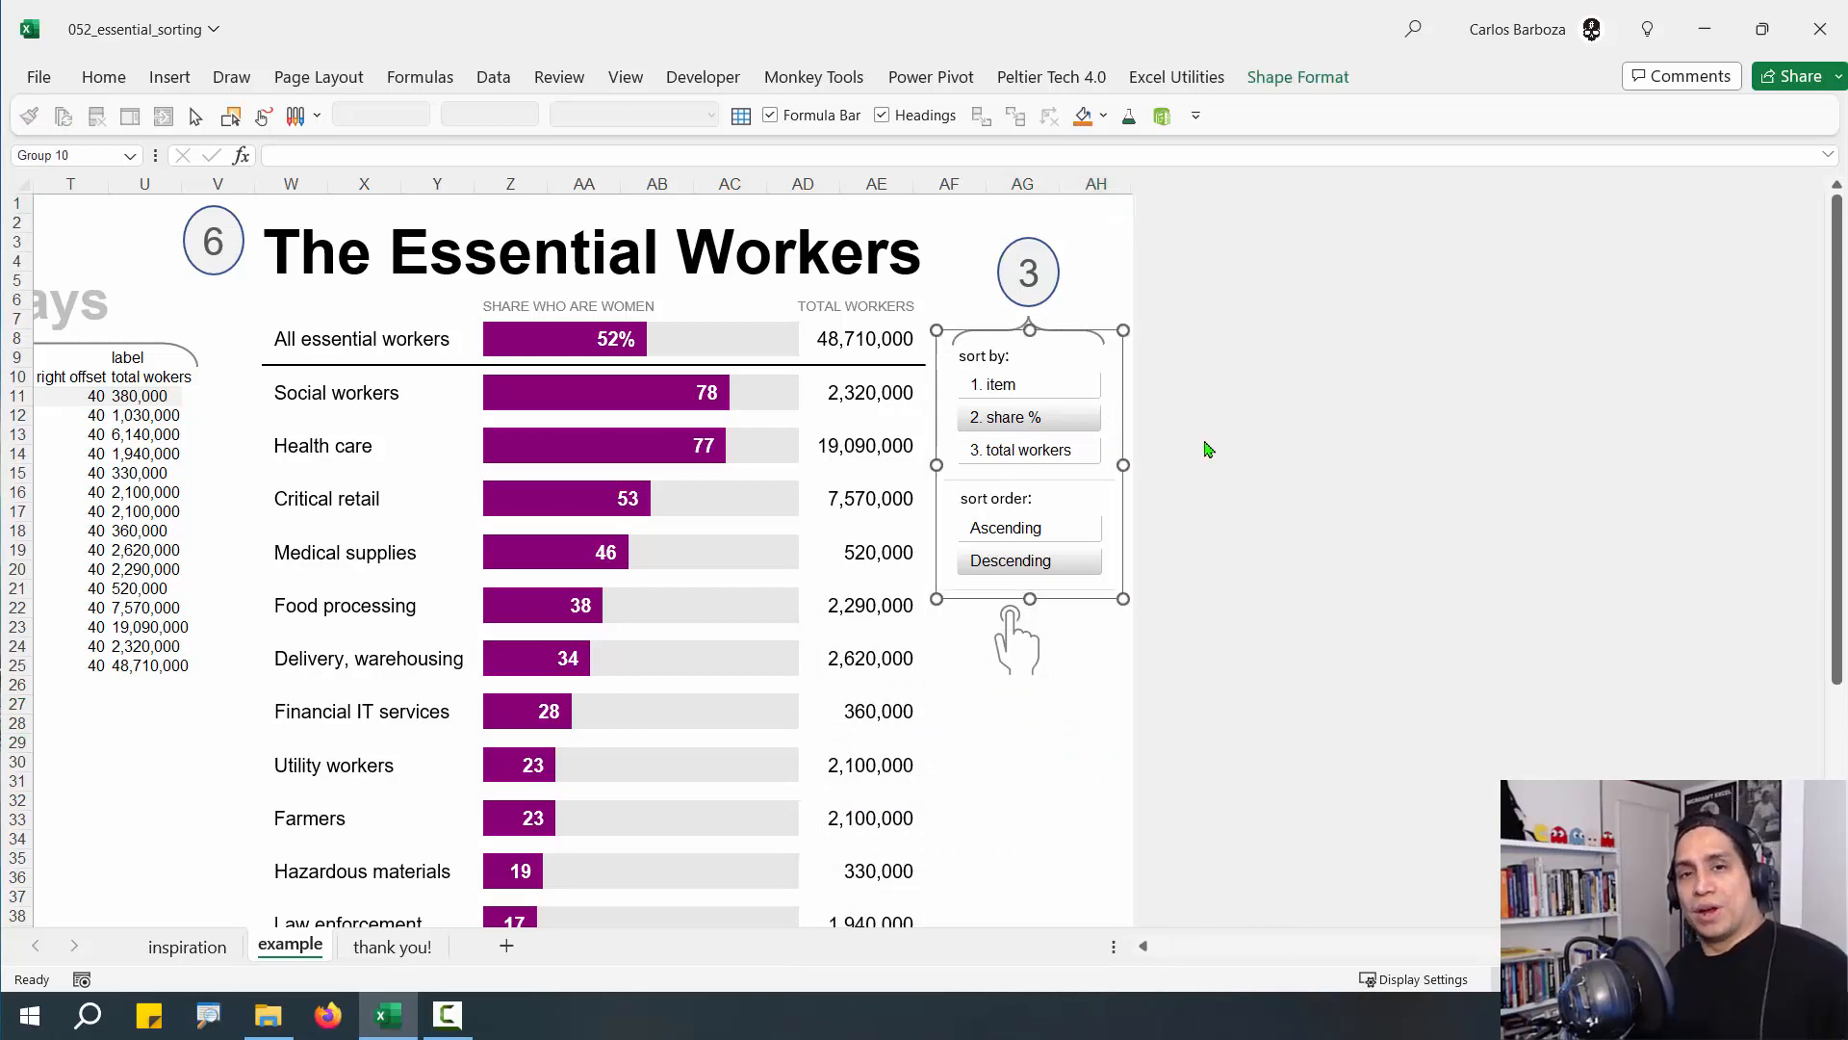
click(1113, 404)
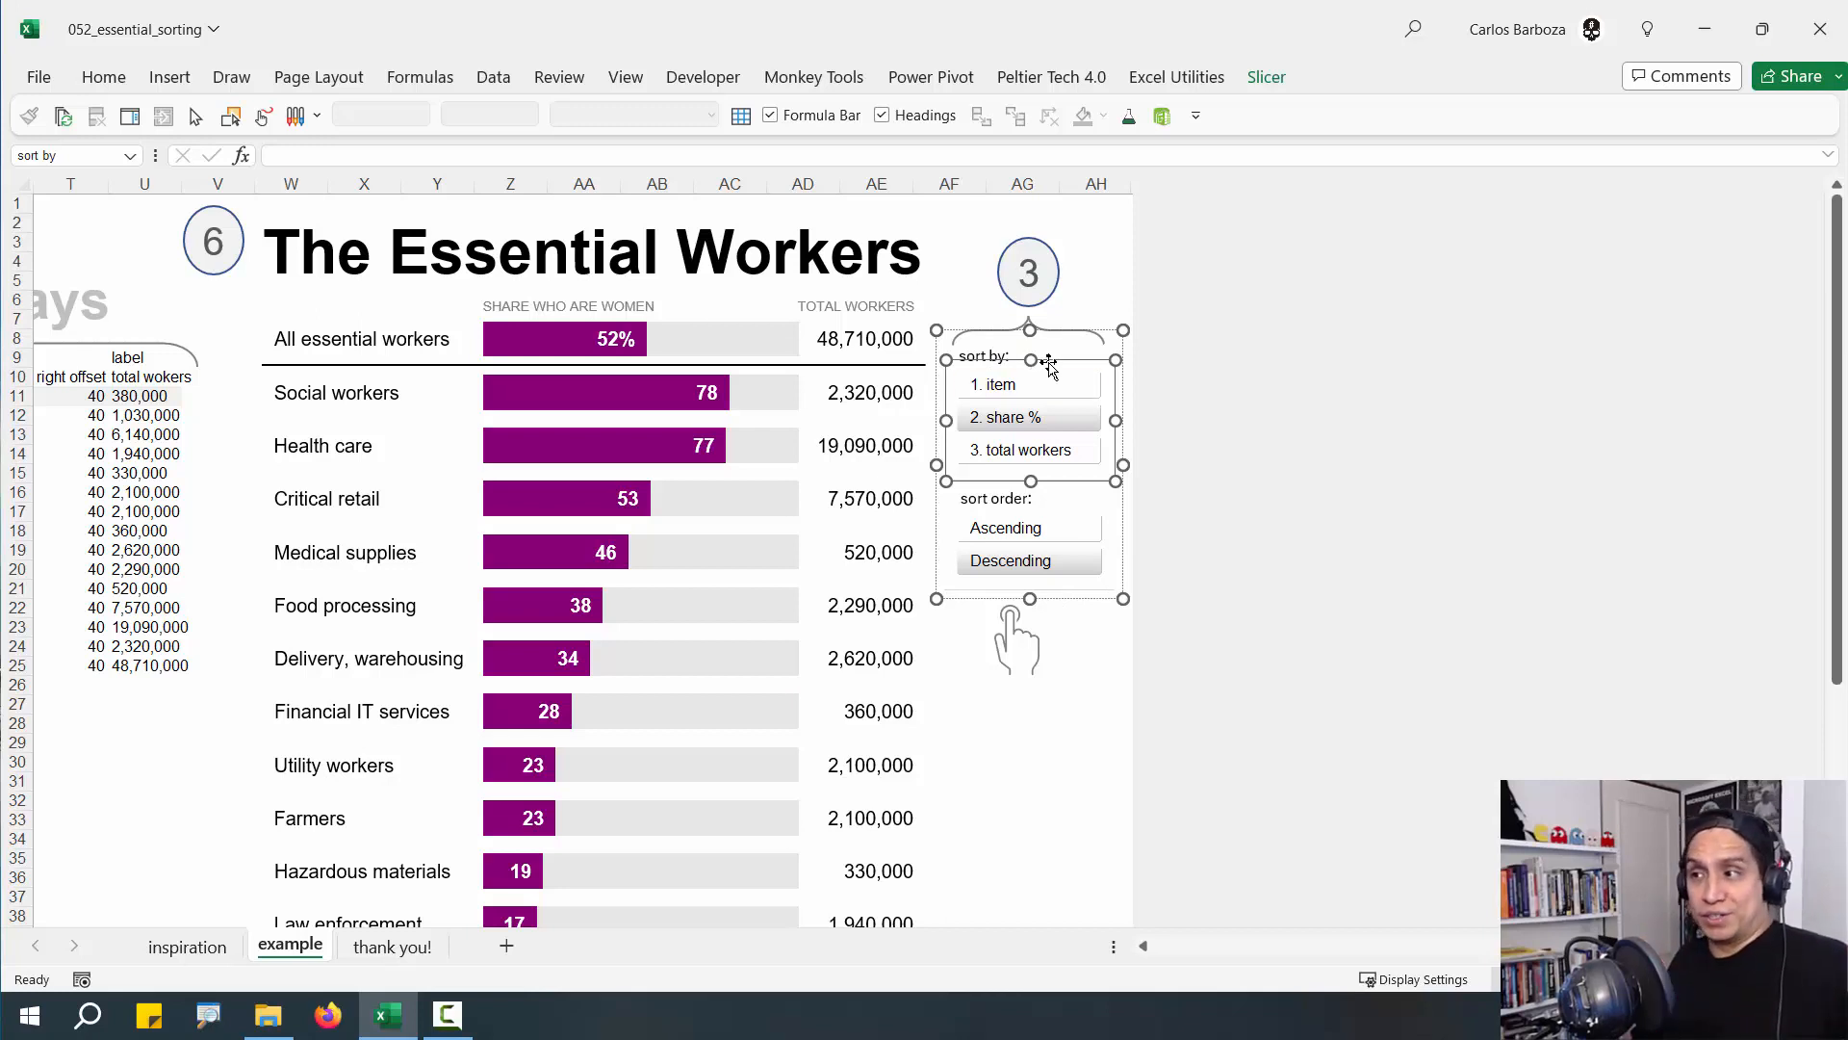
click(1090, 709)
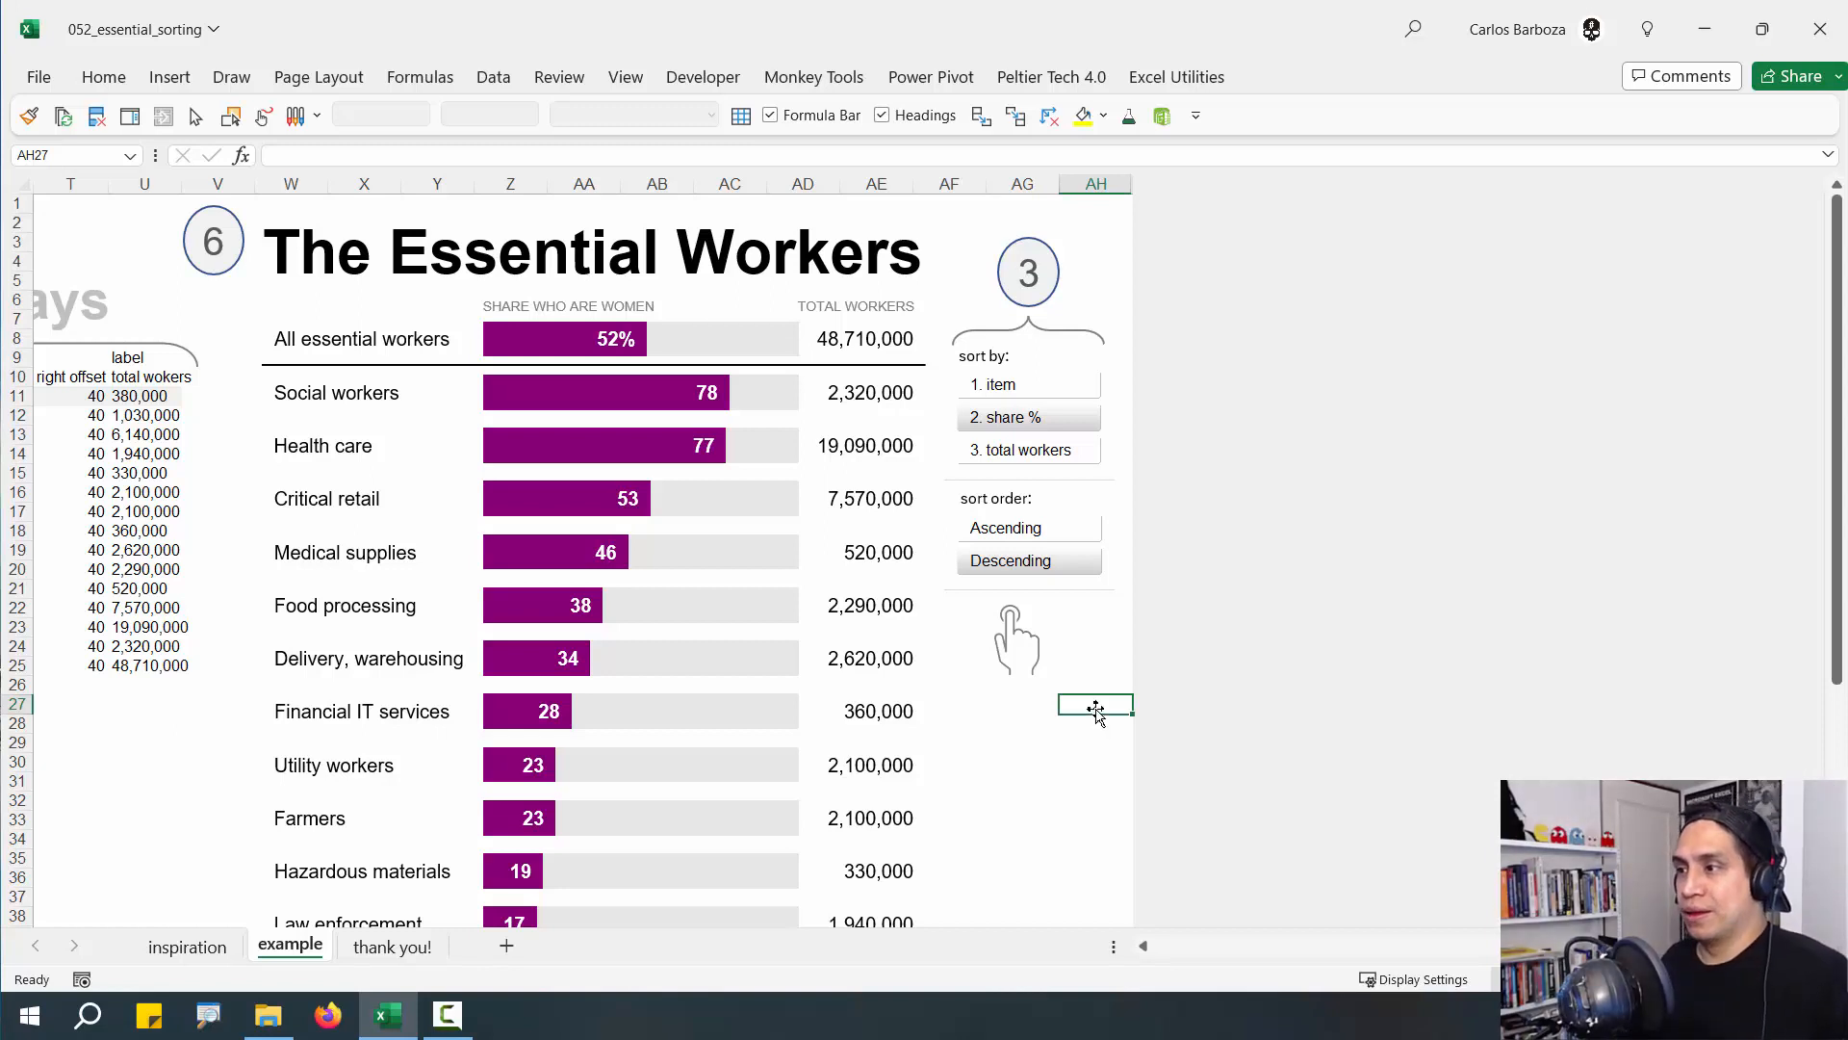
Look at the backbone formula in cell K11 of section 4 and leave it unchanged
key(ctrl+Home)
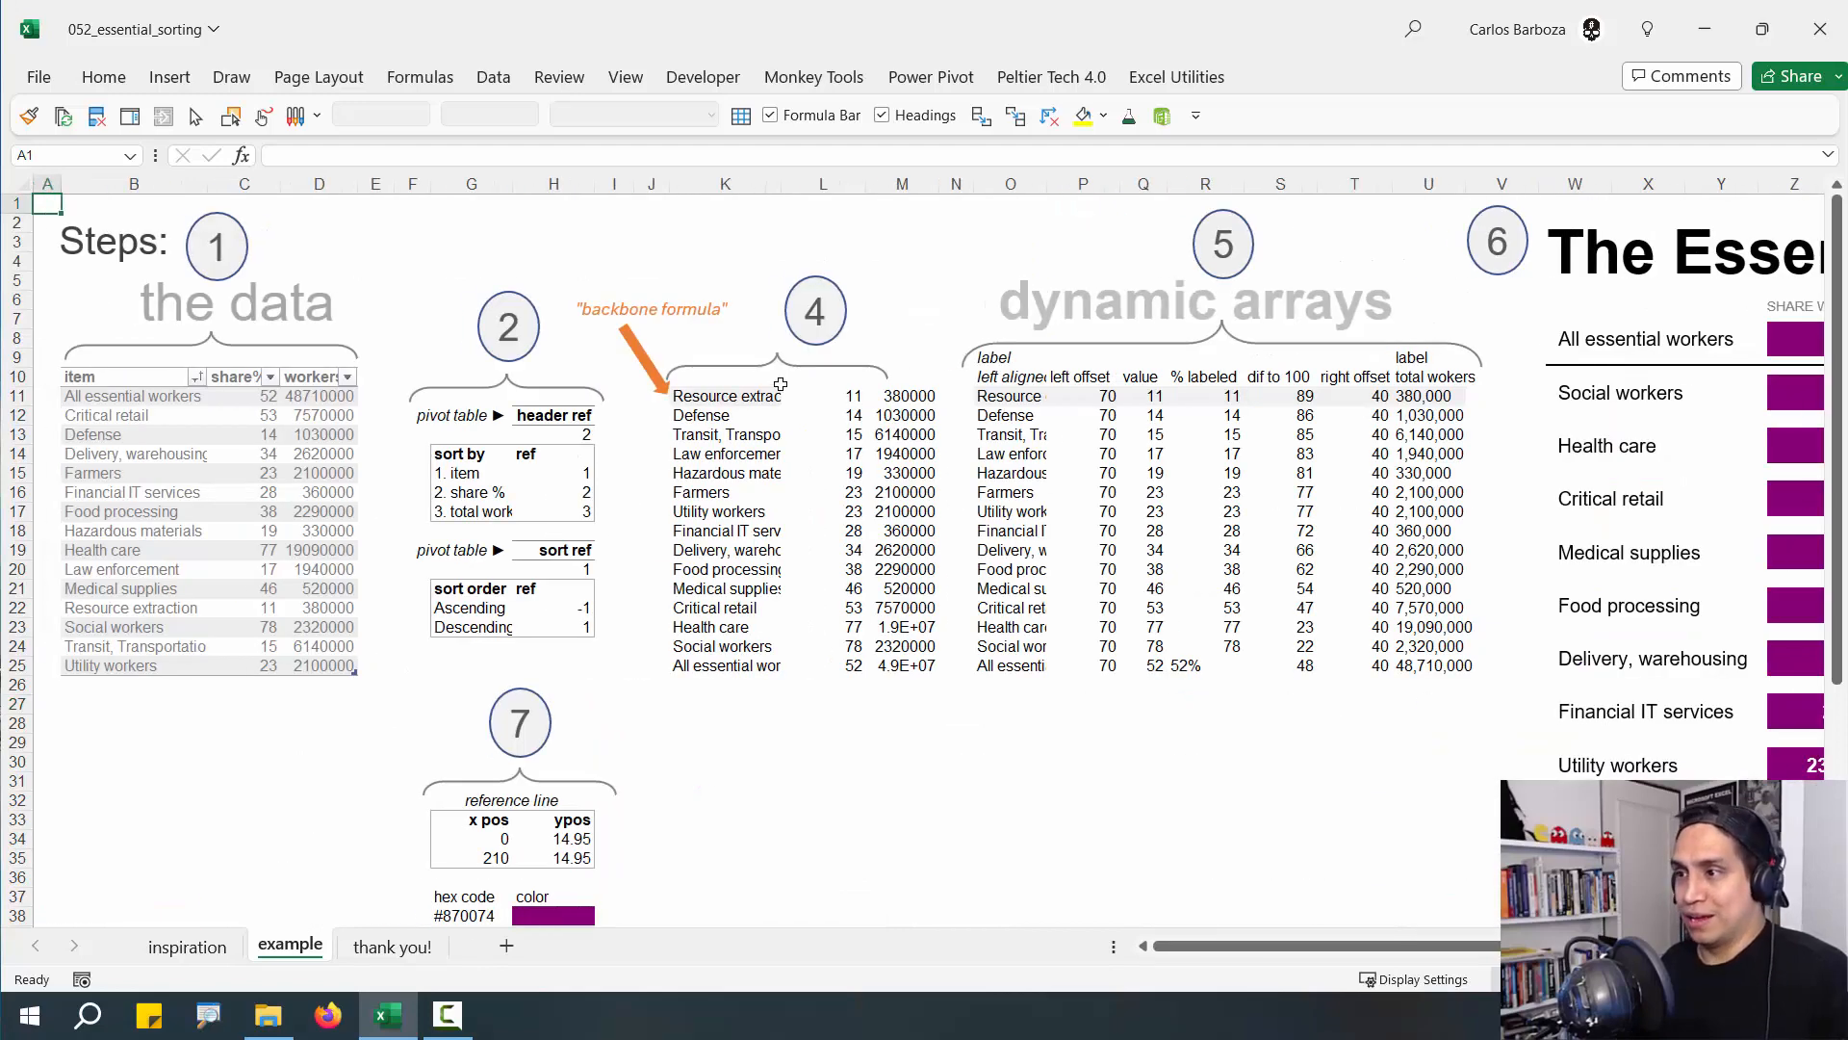
click(752, 396)
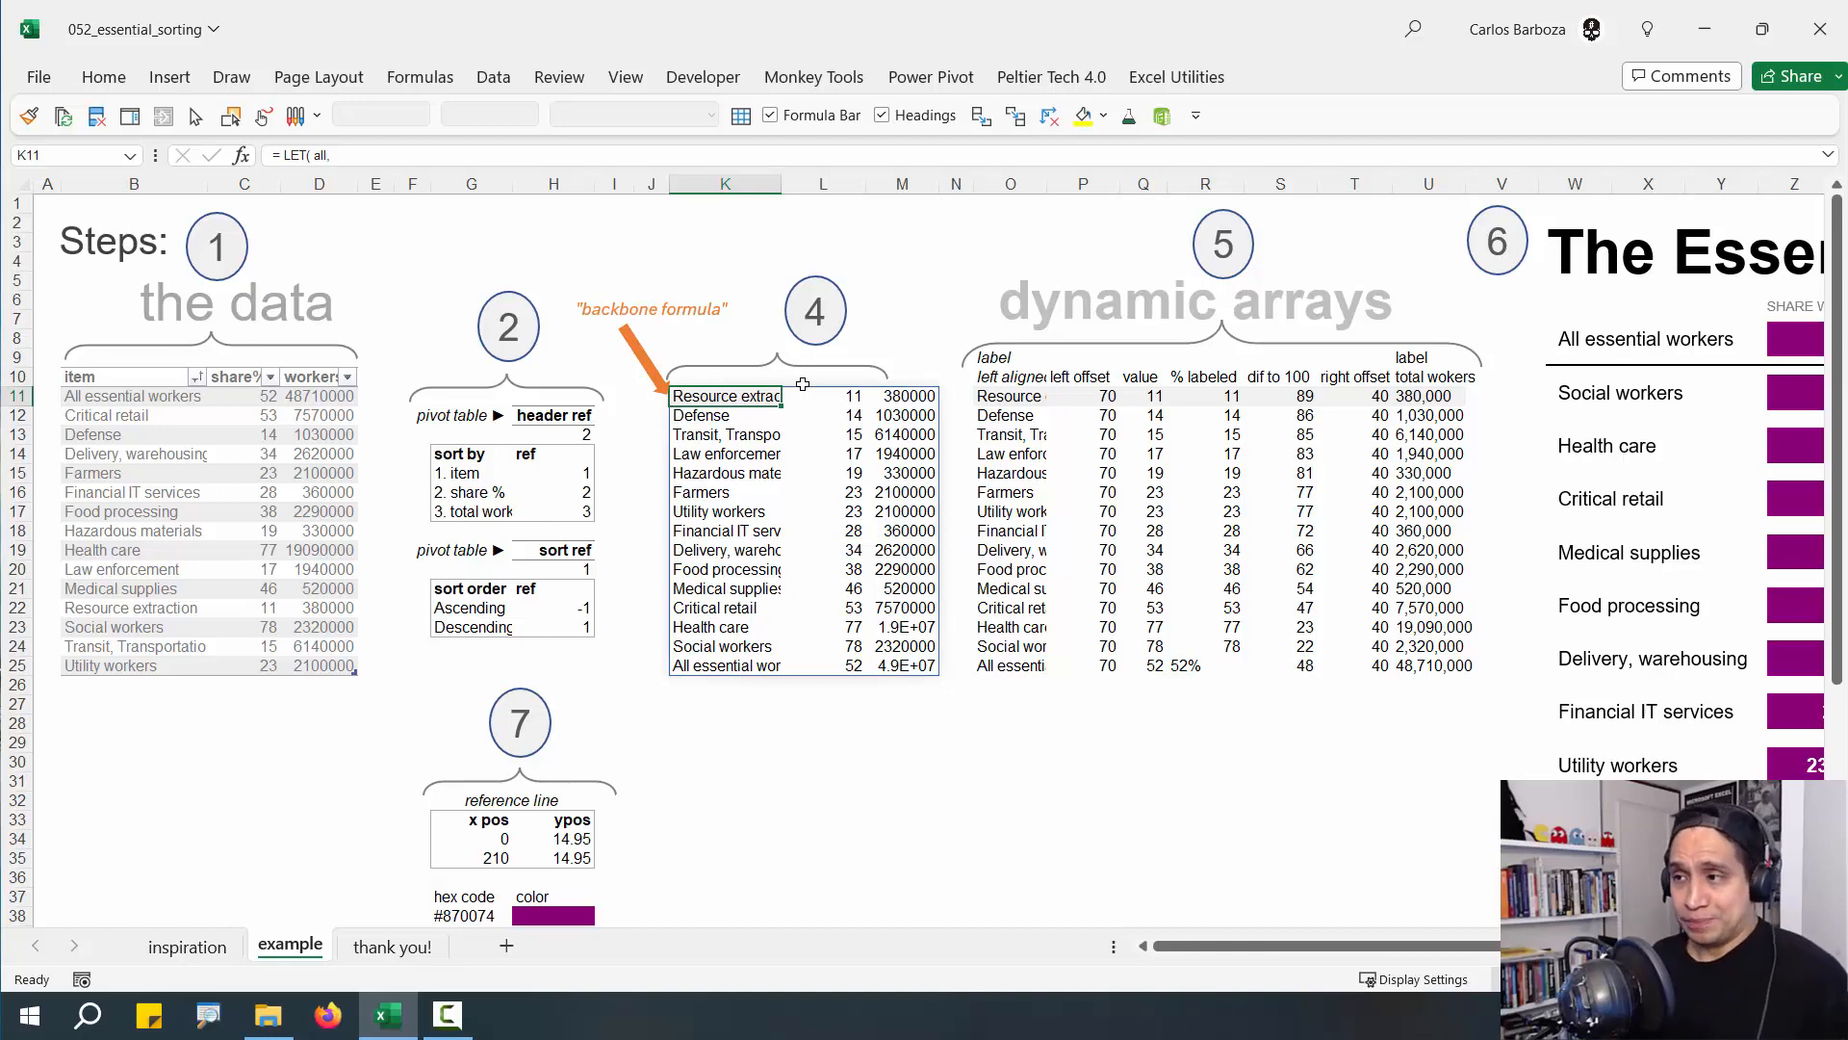
key(F2)
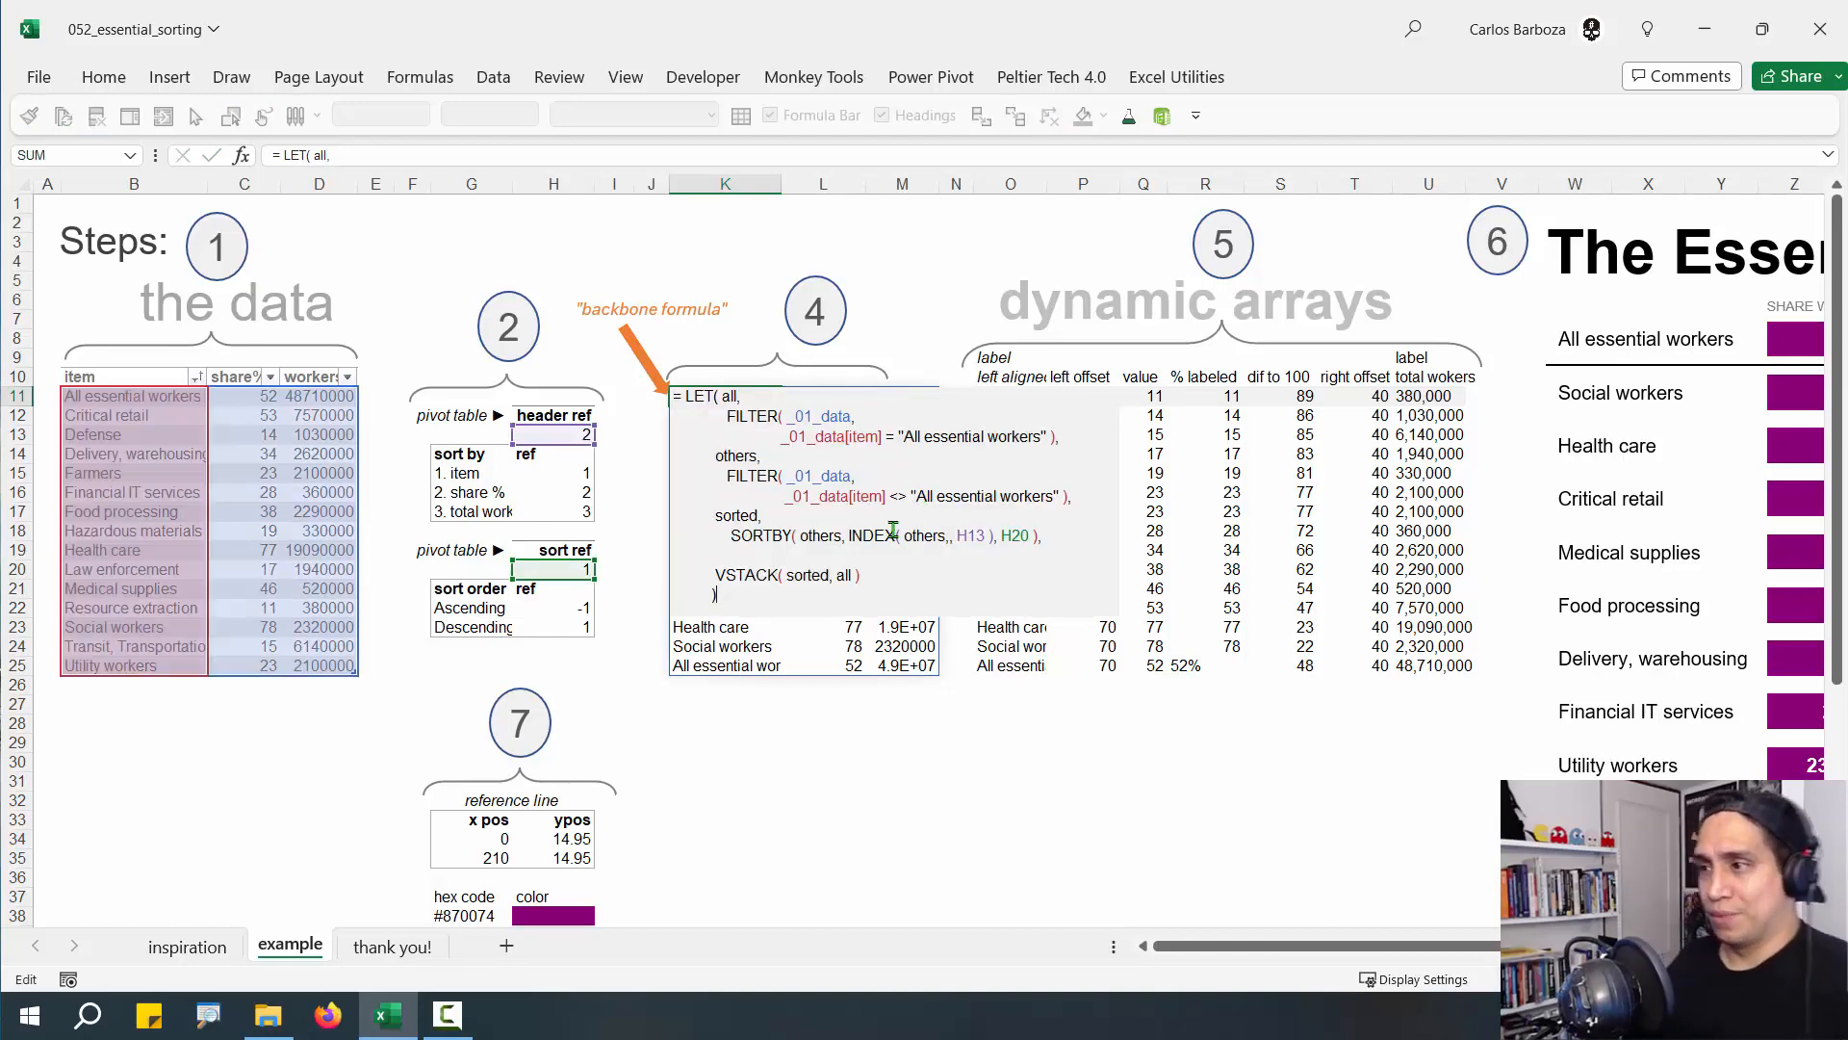
key(Escape)
Open the backbone formula in cell K11 of section 4 so its full LET text can be read
ctrl+scroll(803, 505, up, 3)
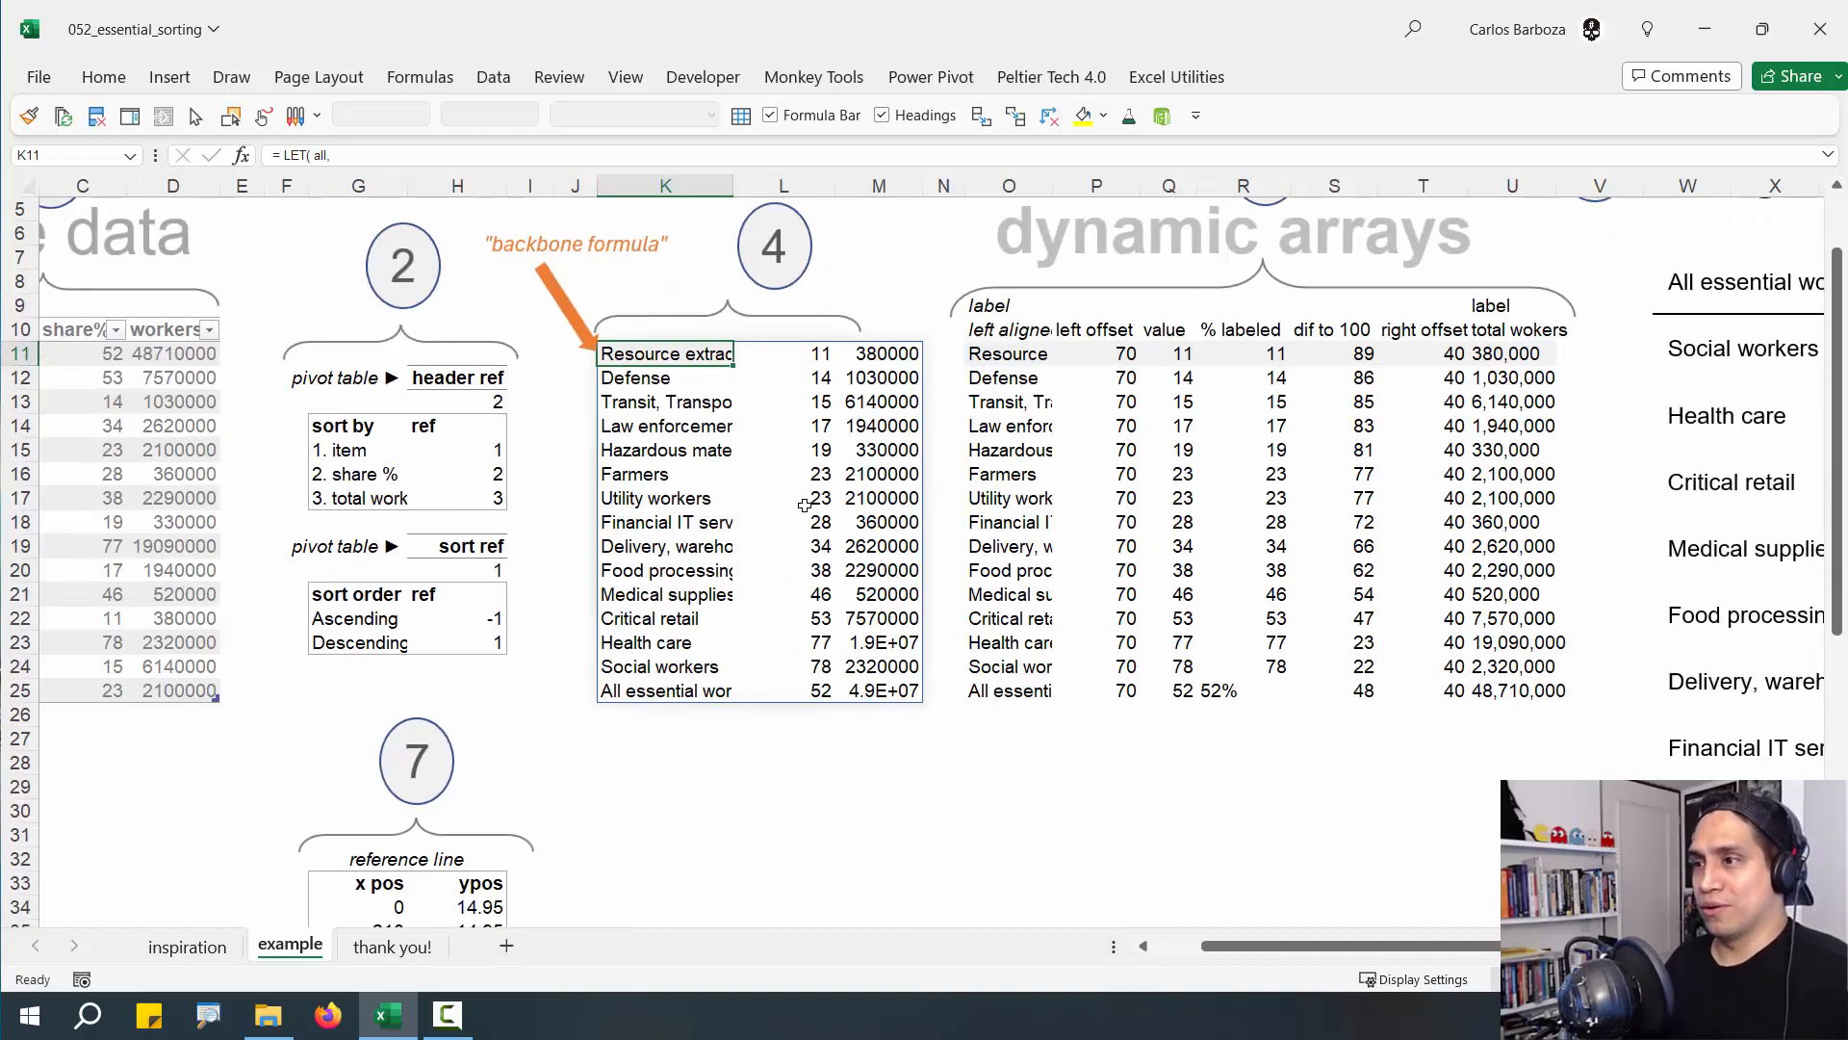
ctrl+scroll(756, 323, down, 1)
key(ctrl+Home)
ctrl+scroll(691, 303, up, 1)
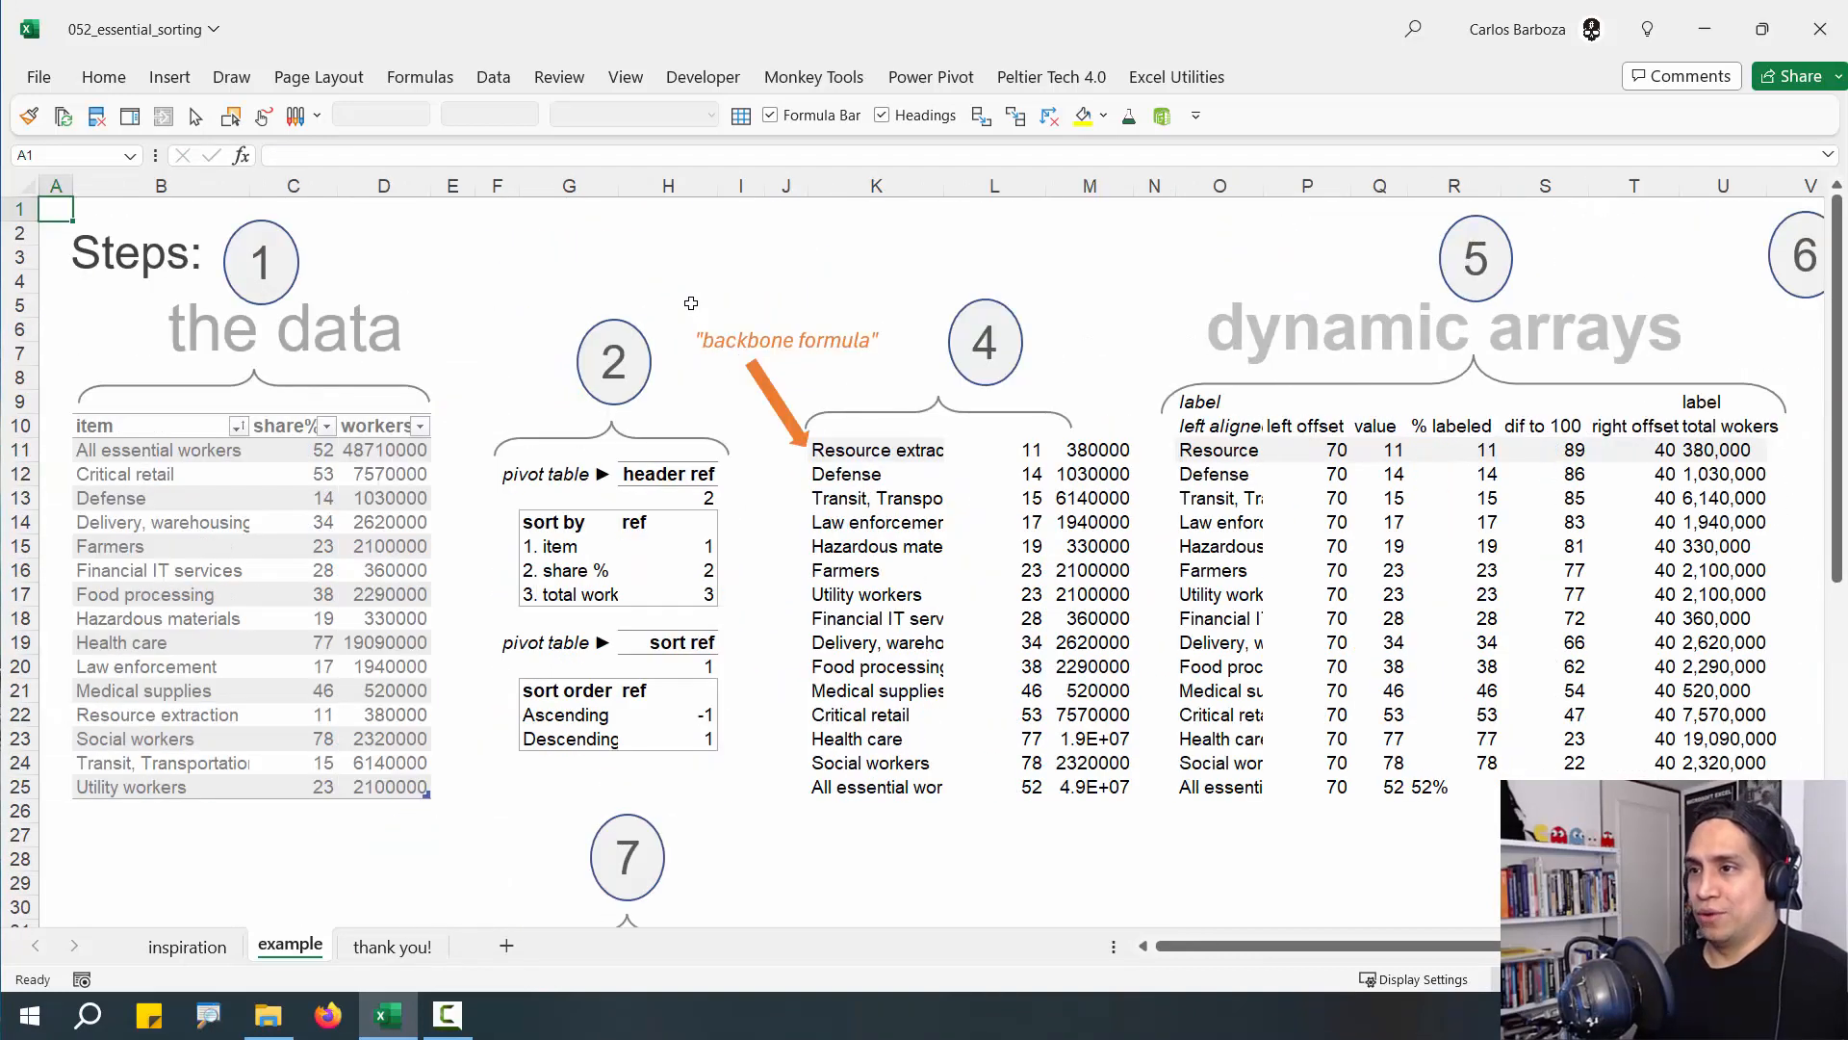
click(881, 461)
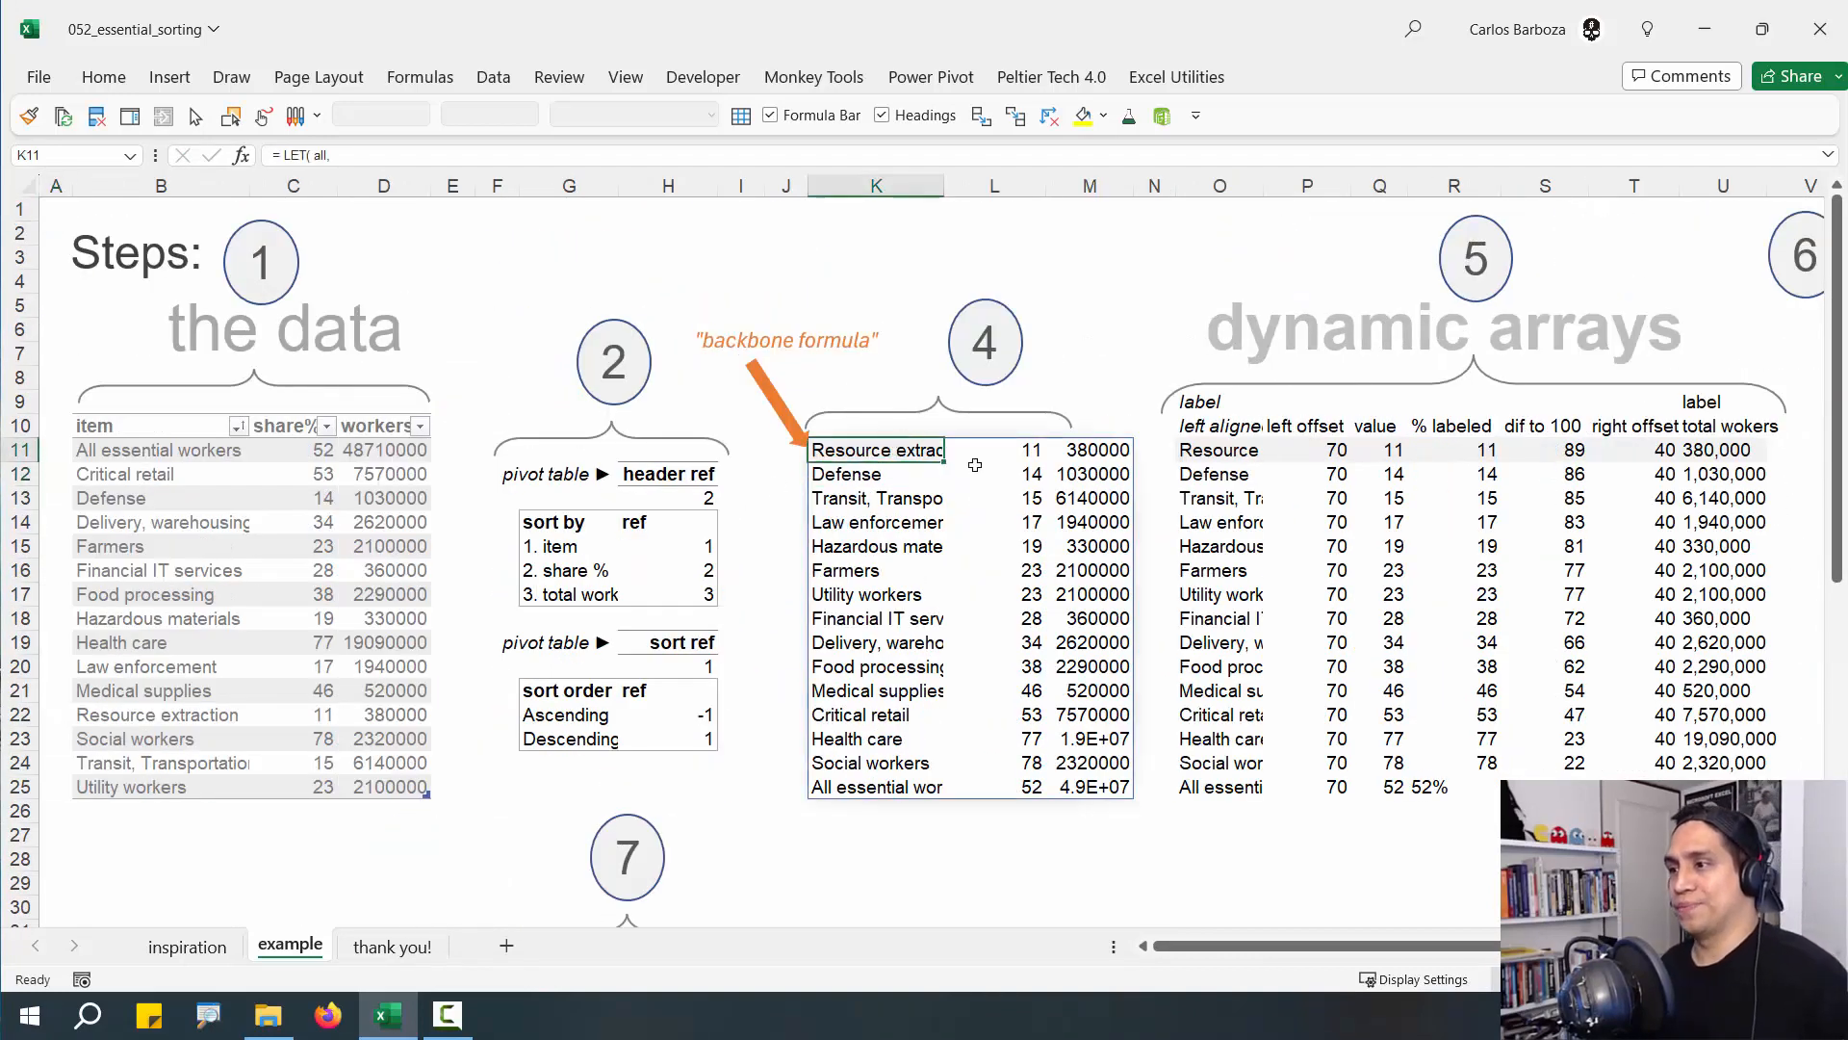
key(F2)
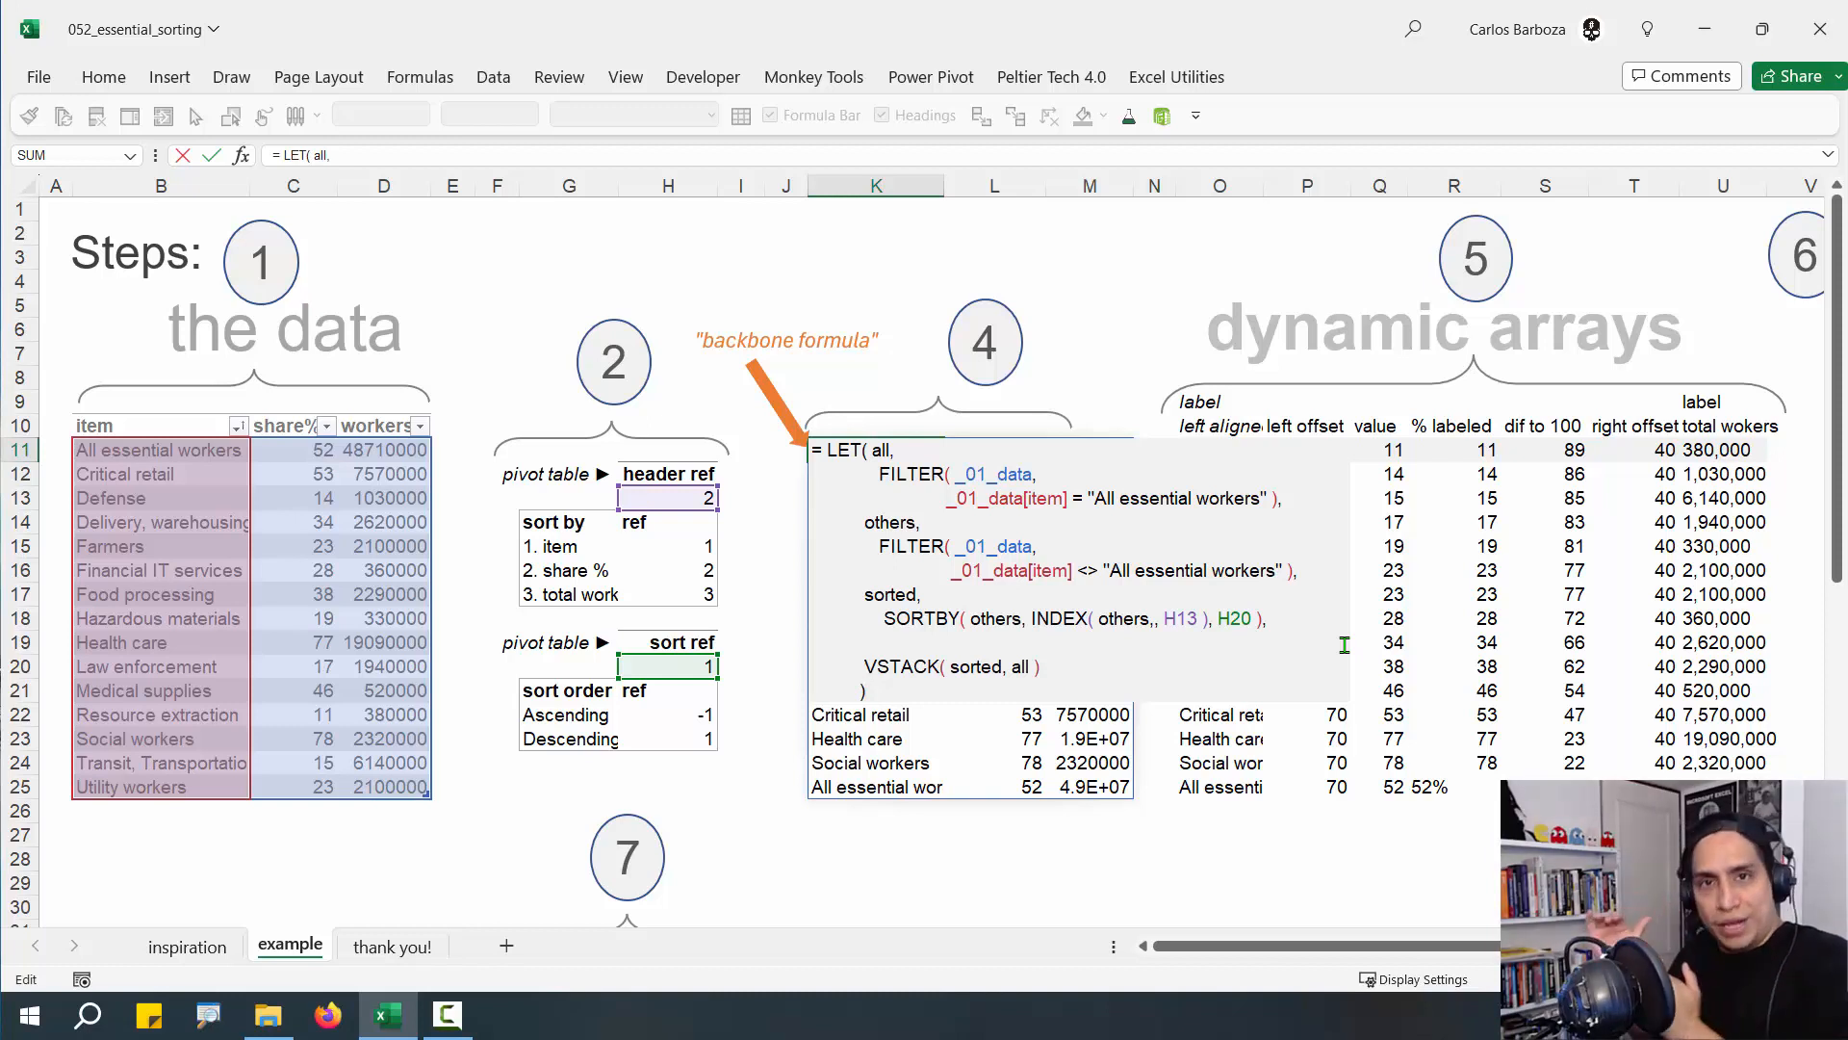
key(Down)
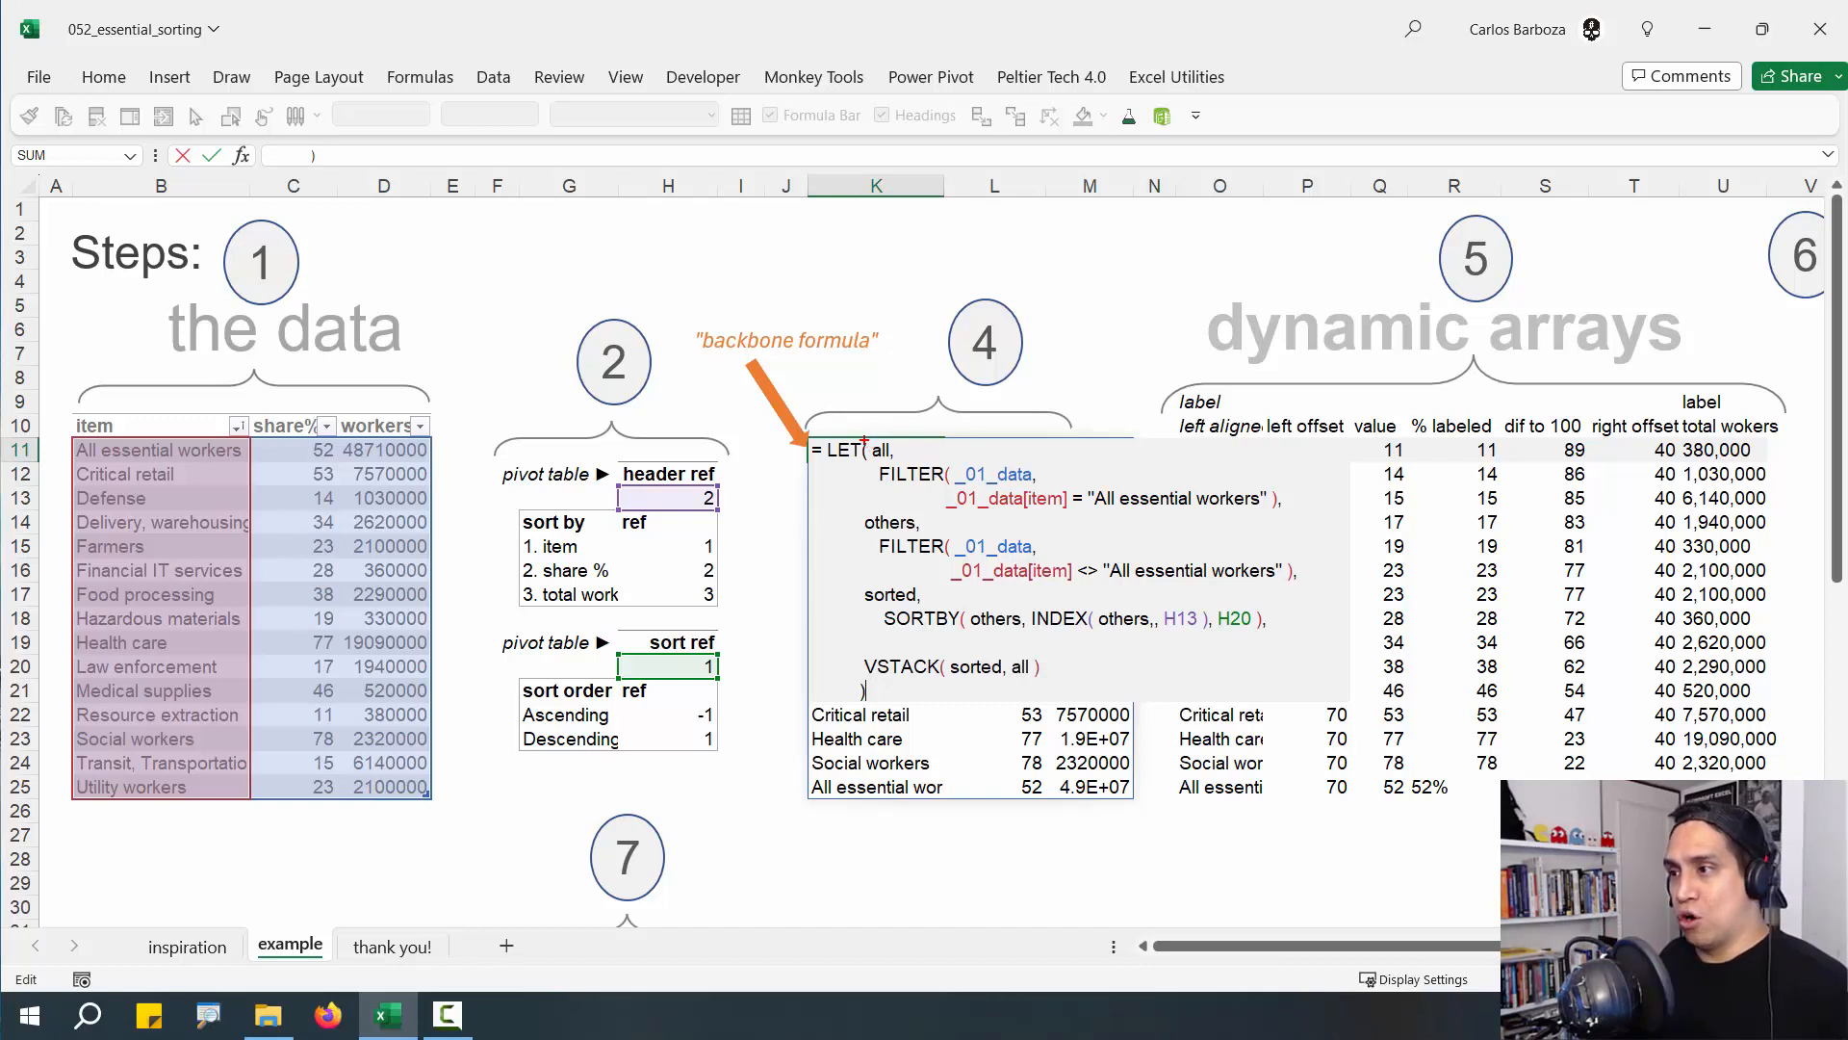
Annotate the "all" variable in the LET formula, linking its FILTER source to the boxed data table in section 1
mouse_move(865, 441)
mouse_down()
mouse_move(1031, 493)
mouse_move(884, 347)
mouse_move(497, 408)
mouse_move(438, 440)
mouse_up()
key(ctrl+z)
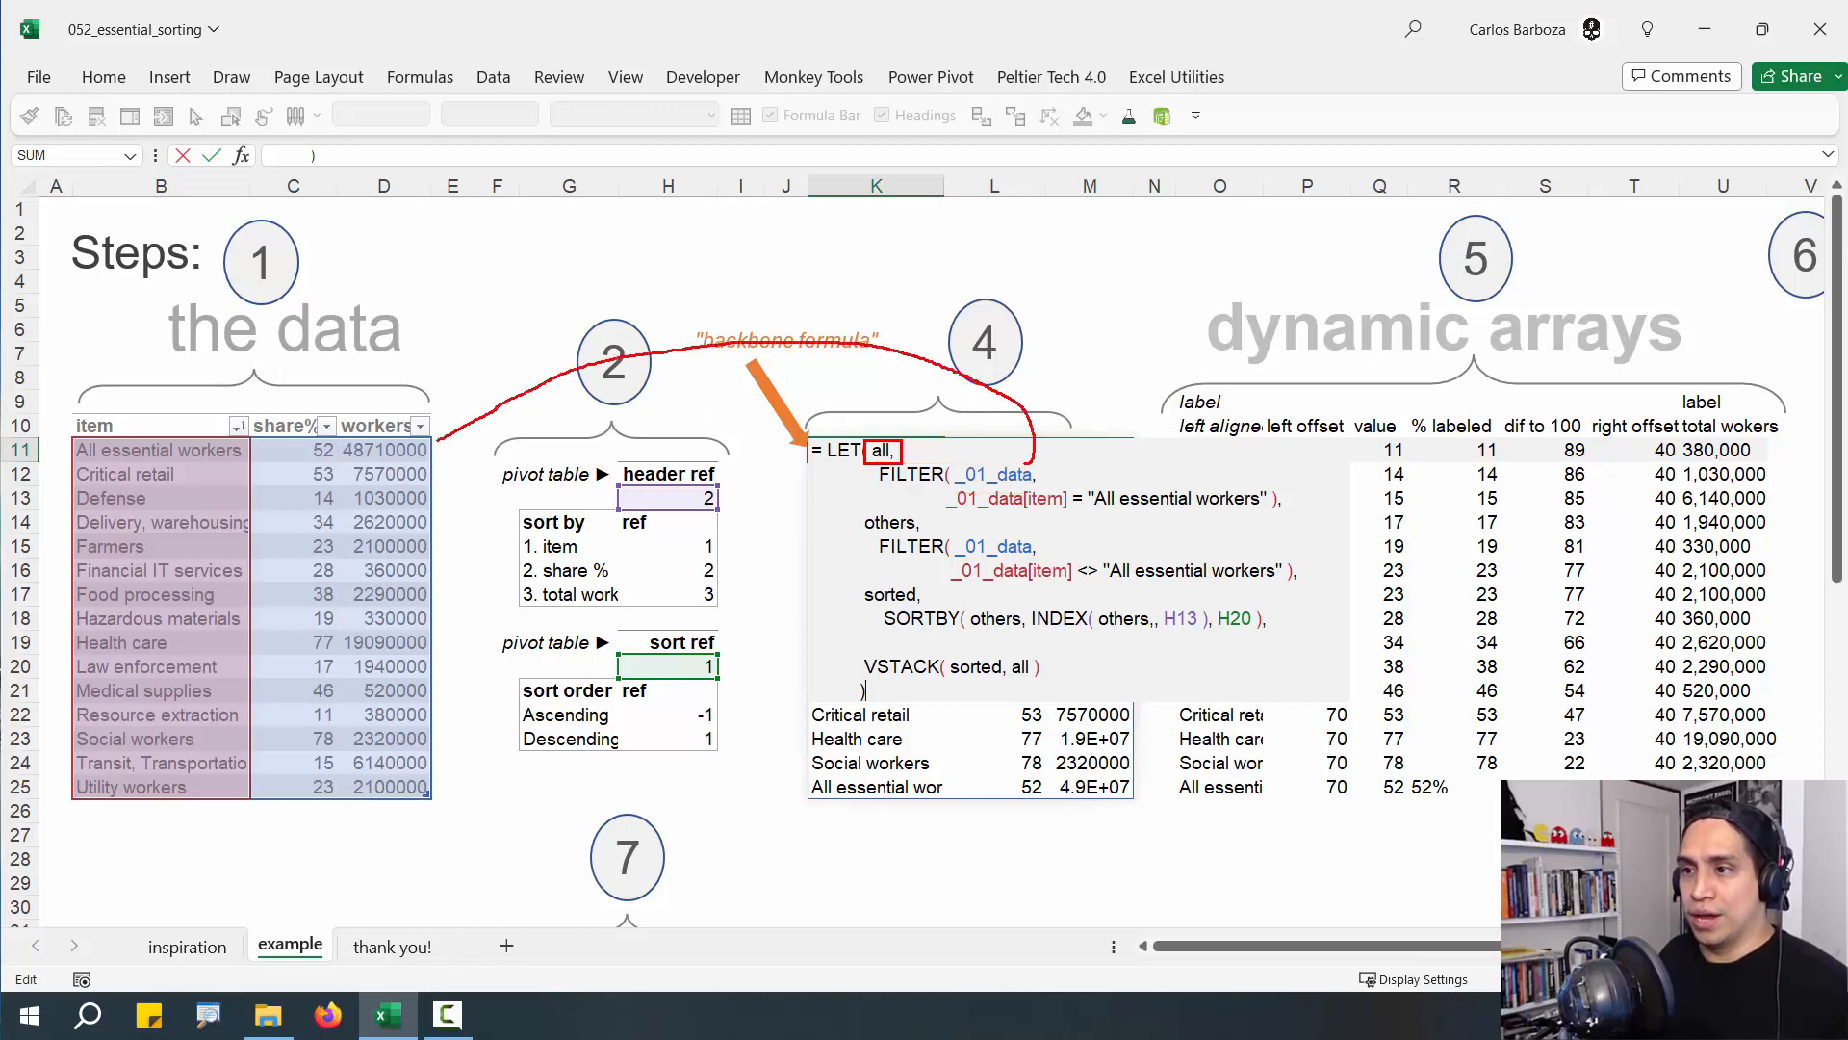
drag(52, 422, 316, 655)
key(ctrl+z)
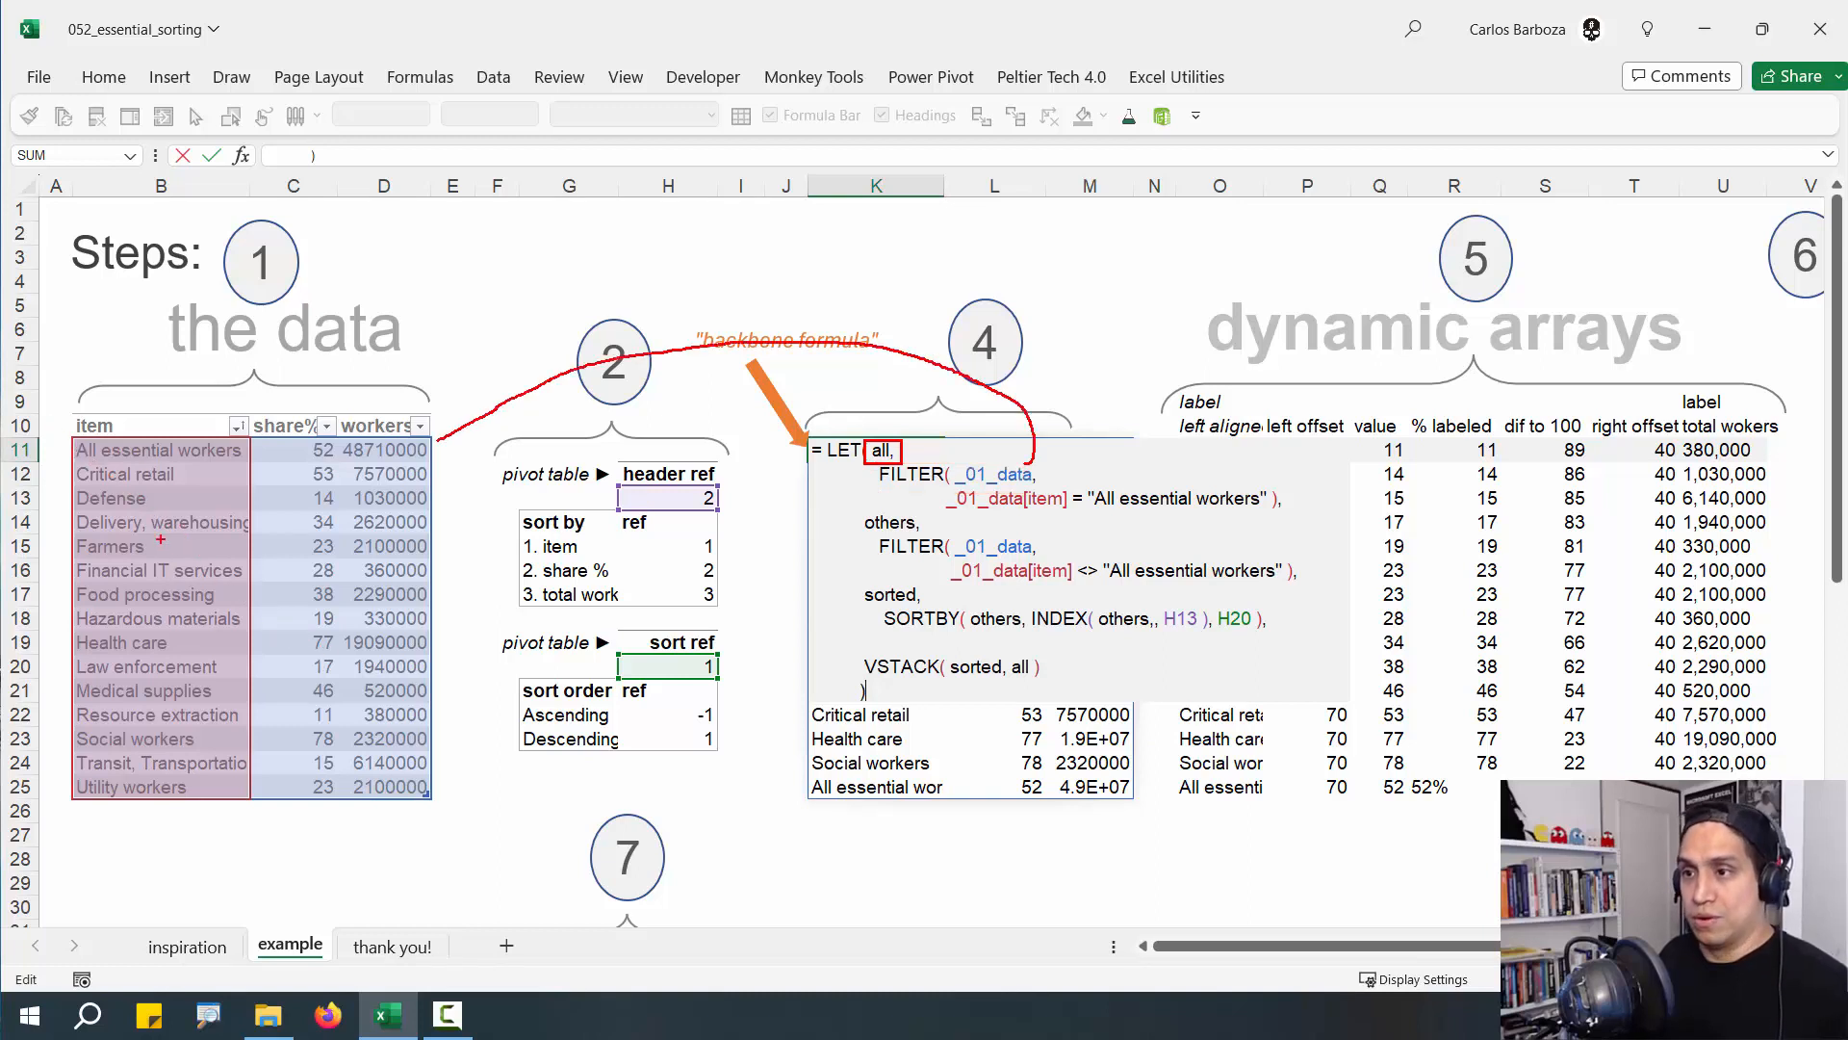
drag(56, 430, 231, 604)
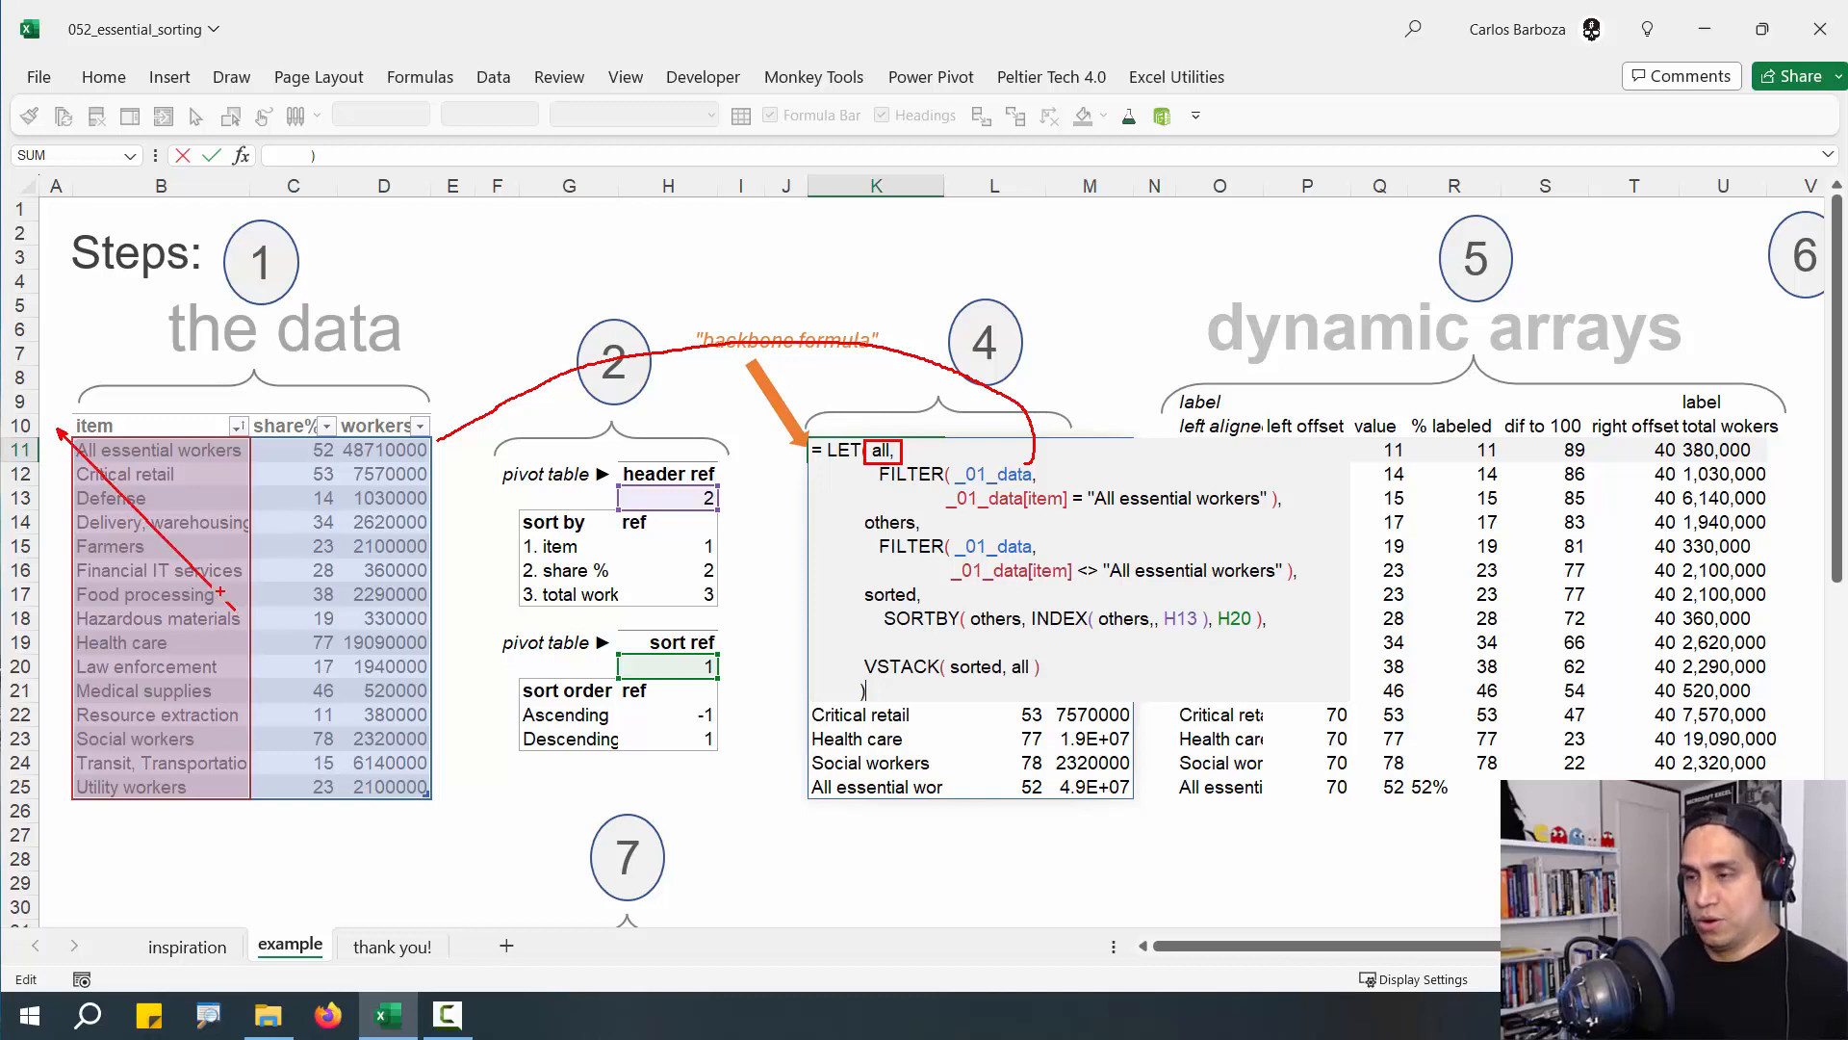
key(ctrl+z)
drag(56, 435, 452, 827)
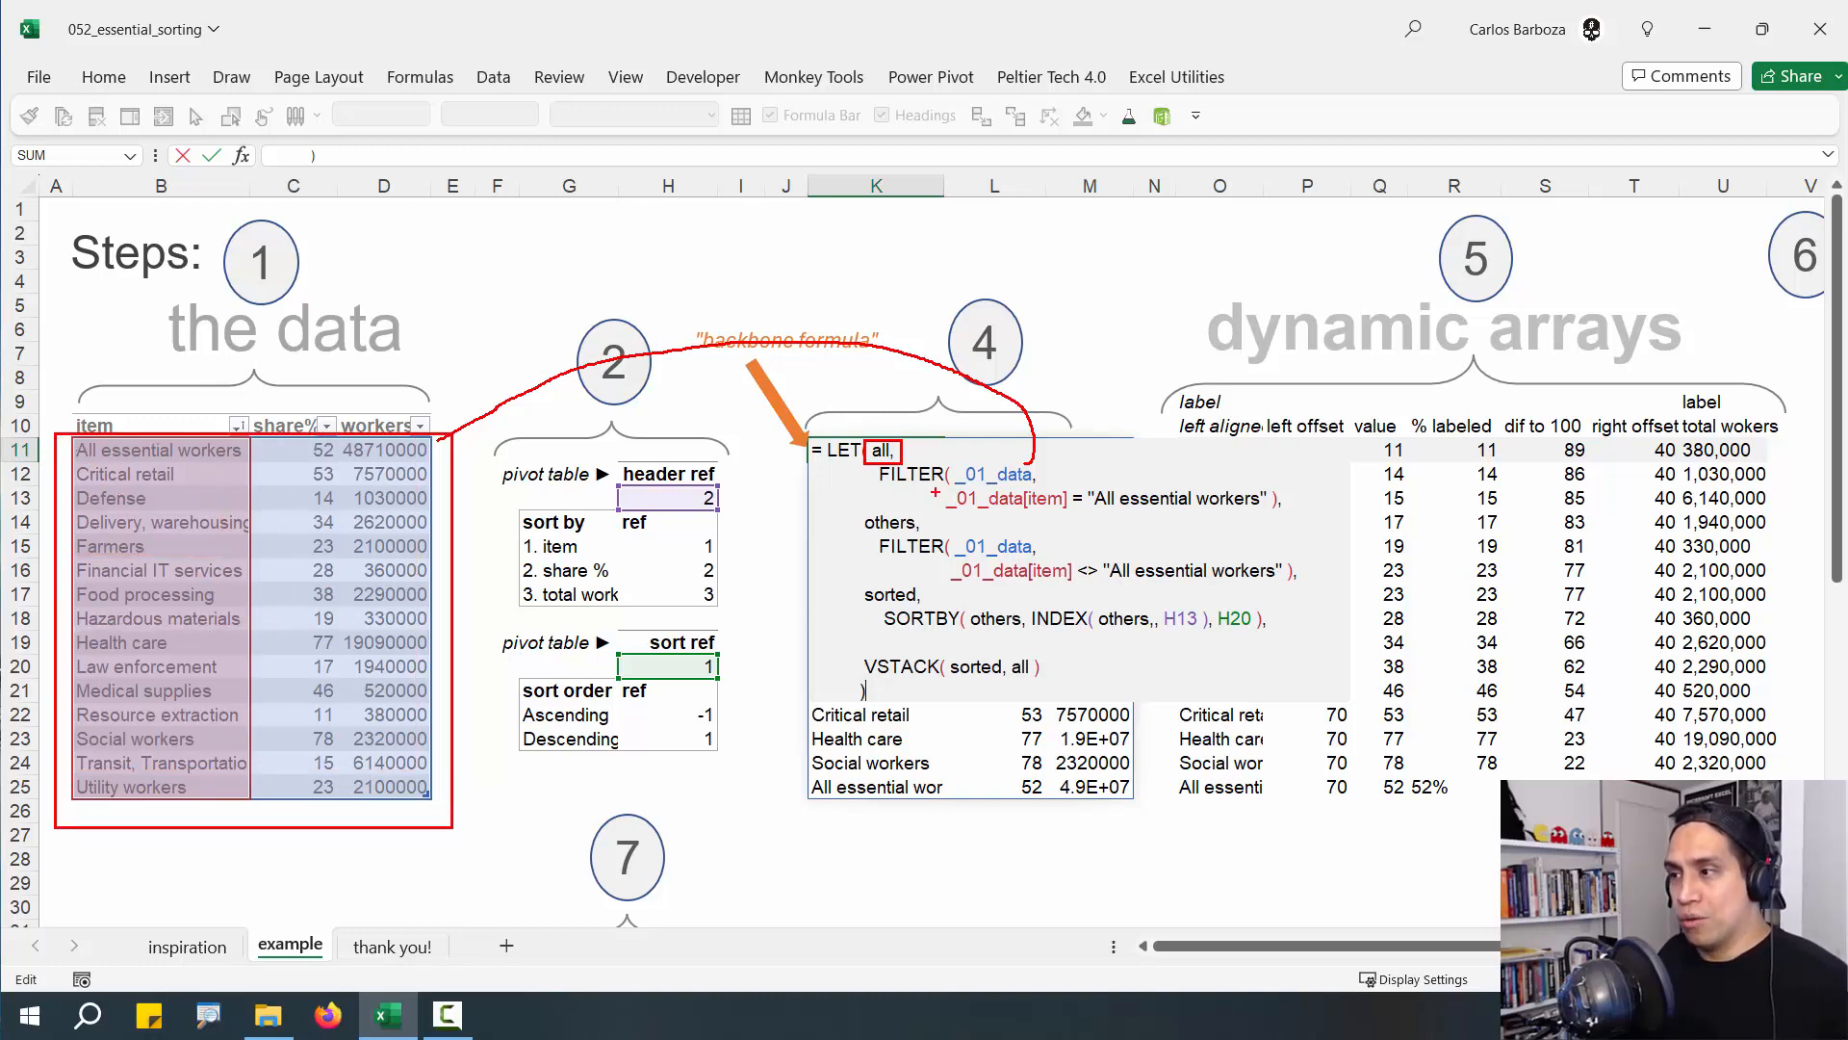
Mark the FILTER's item column and its "All essential workers" criterion, and clear all the annotations
drag(1048, 485, 1139, 429)
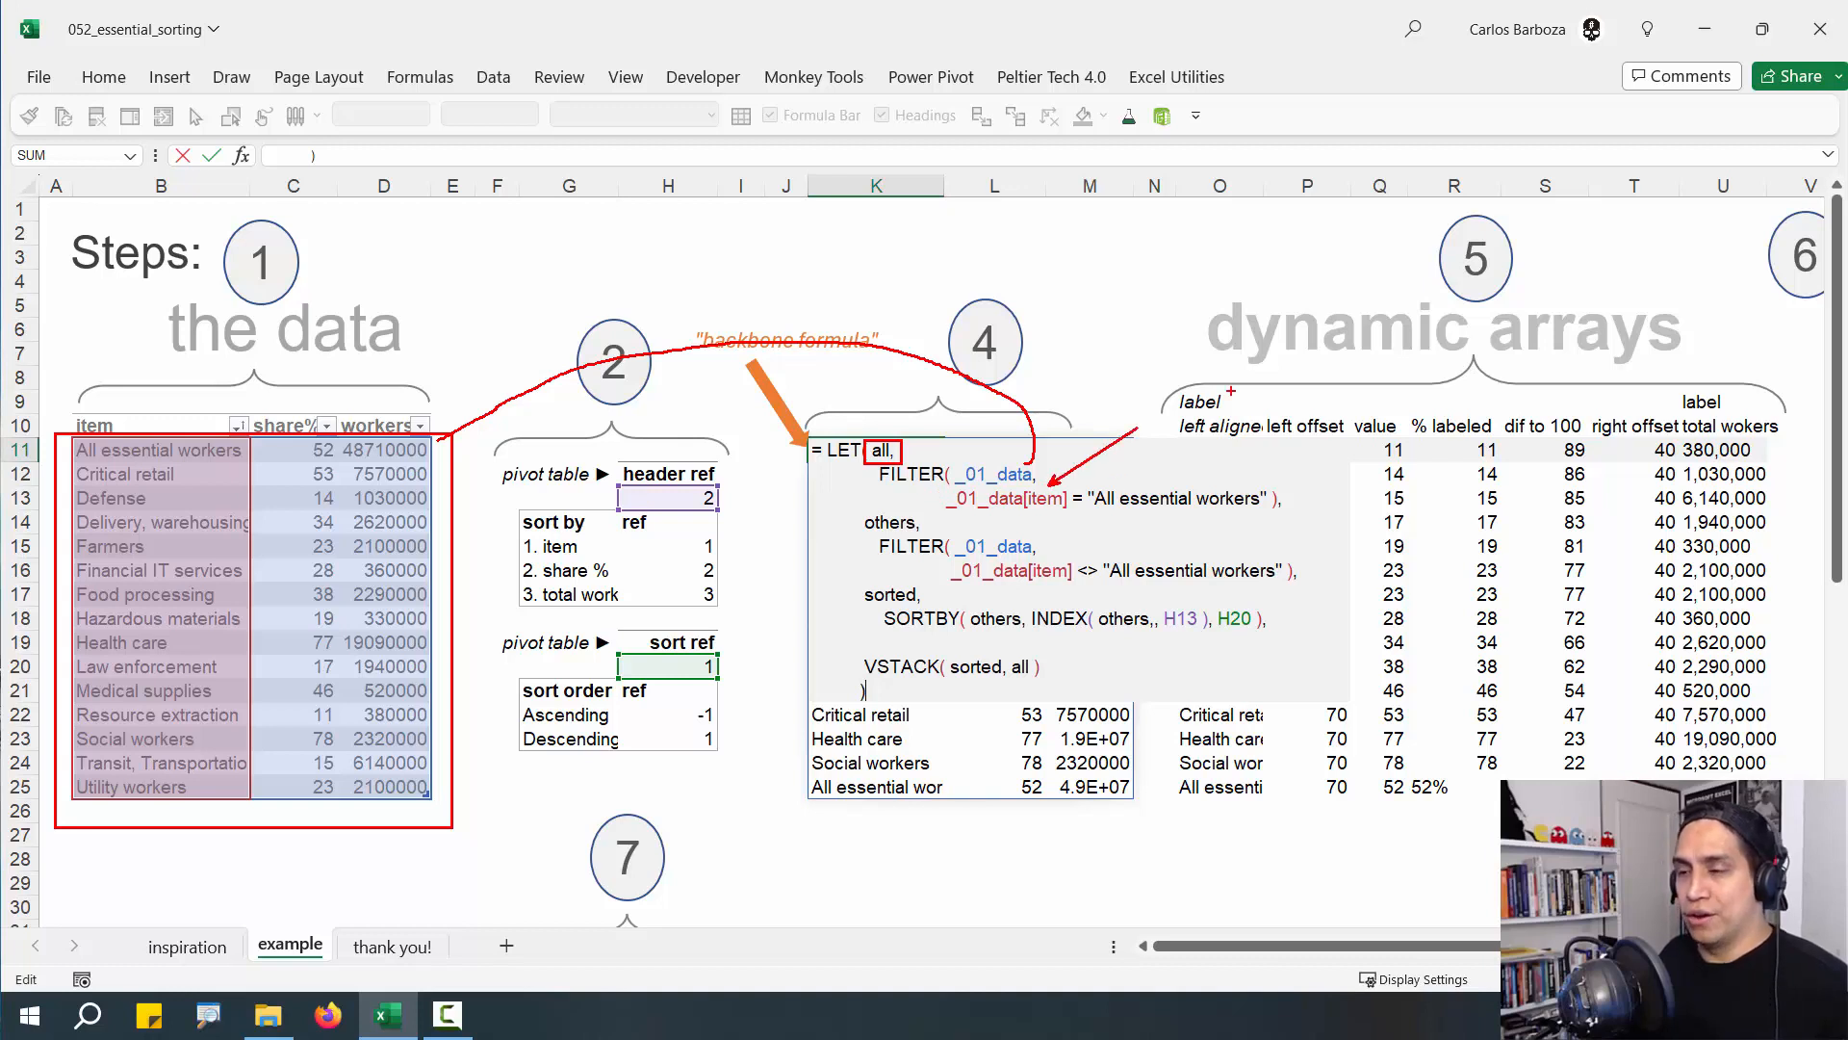
drag(143, 425, 143, 336)
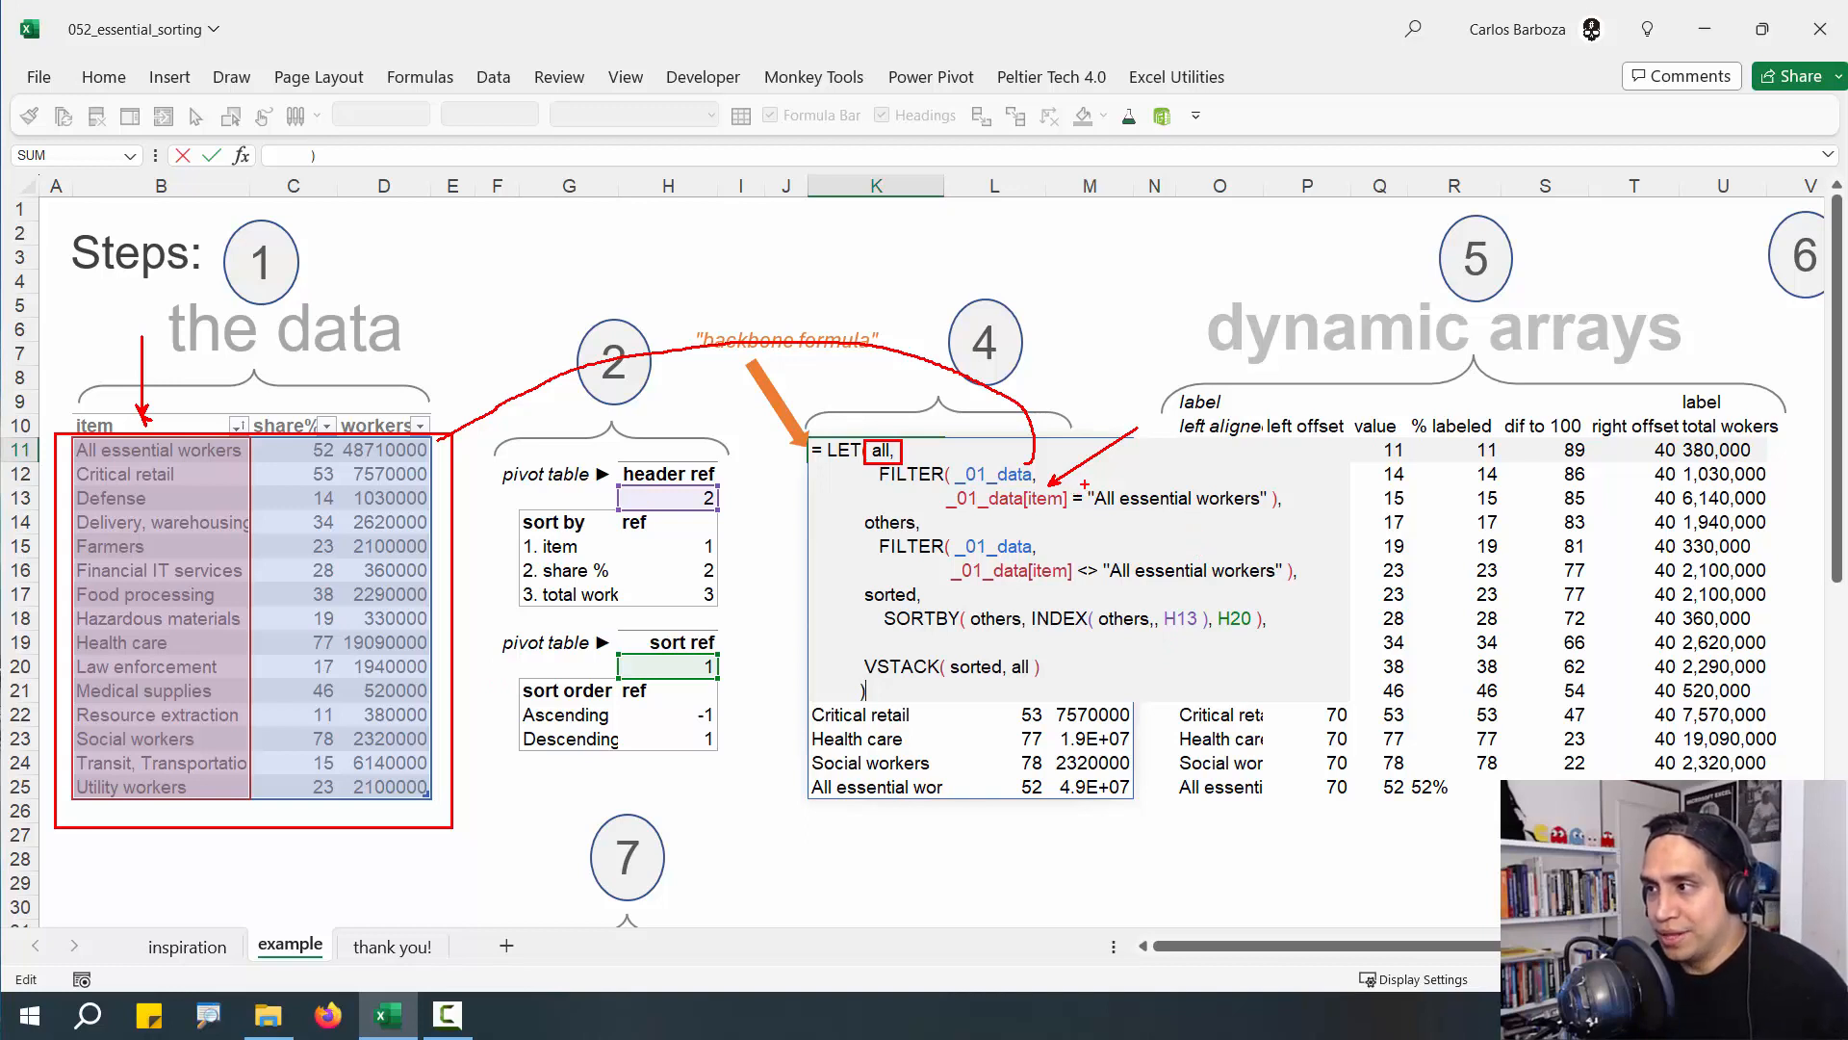
drag(1084, 481, 1285, 521)
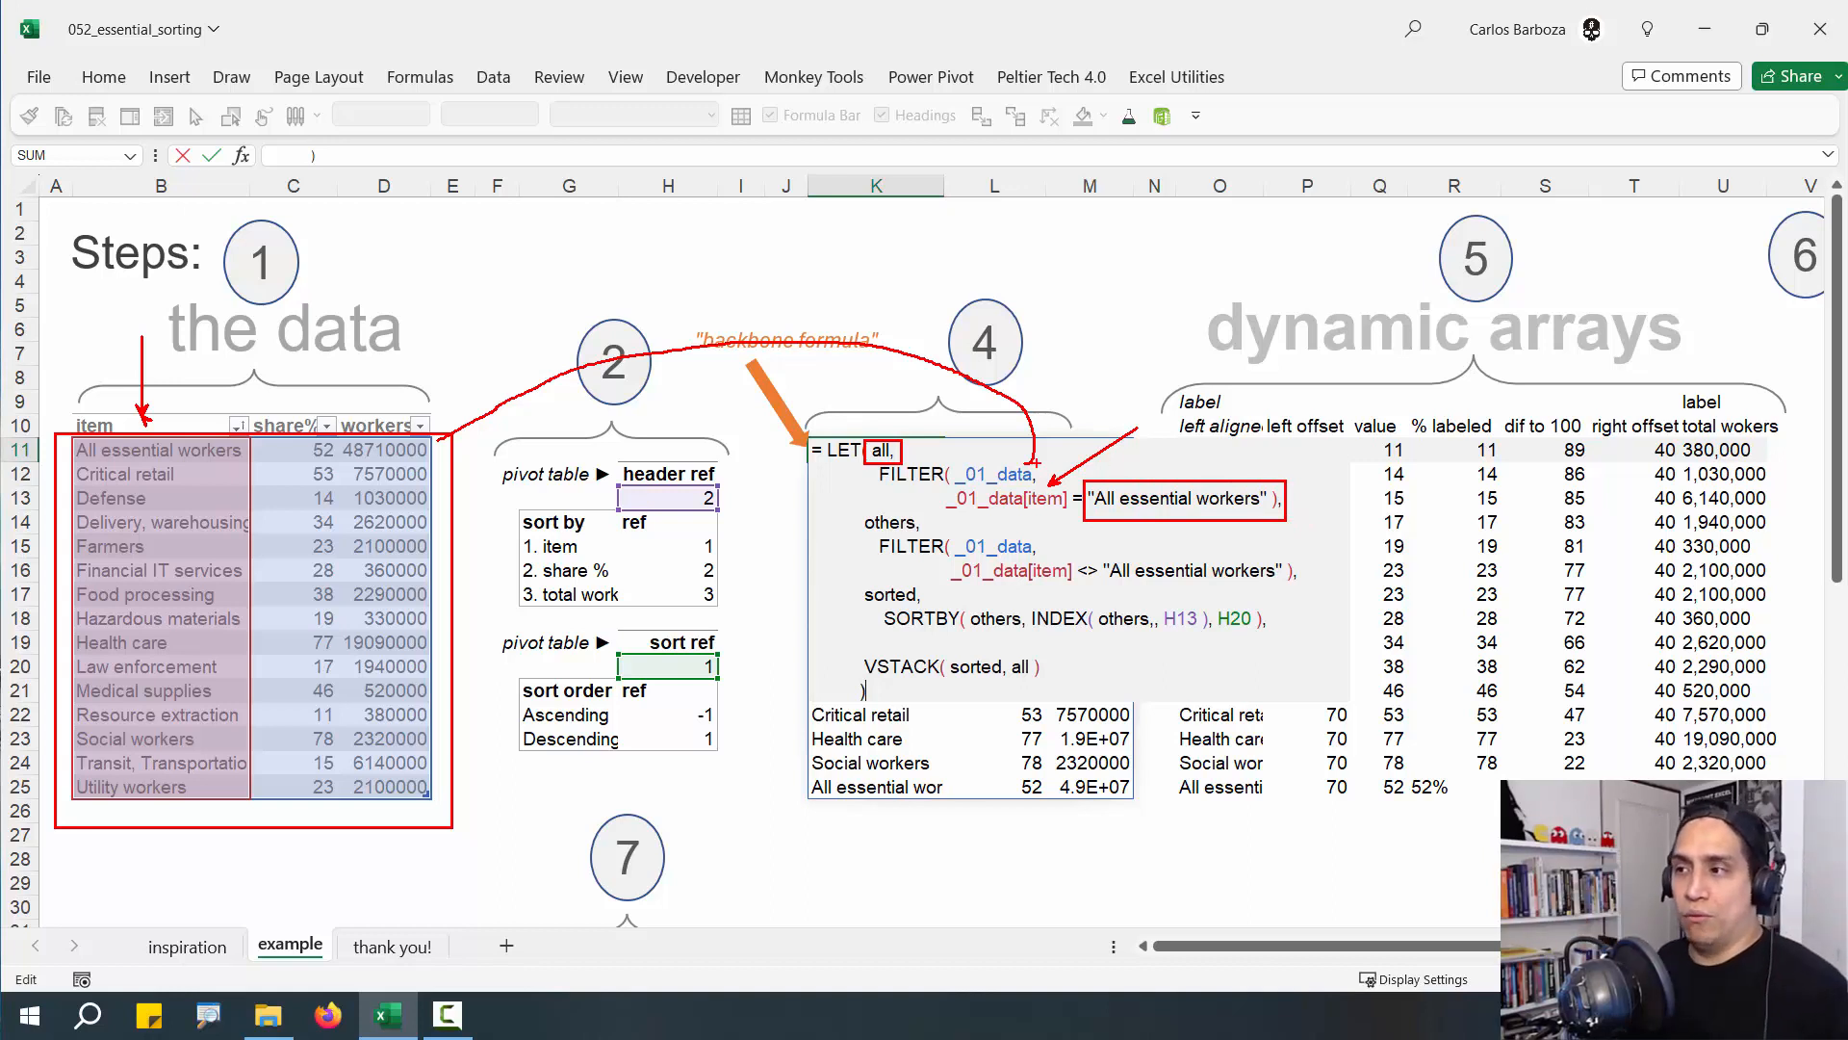
key(ctrl+z)
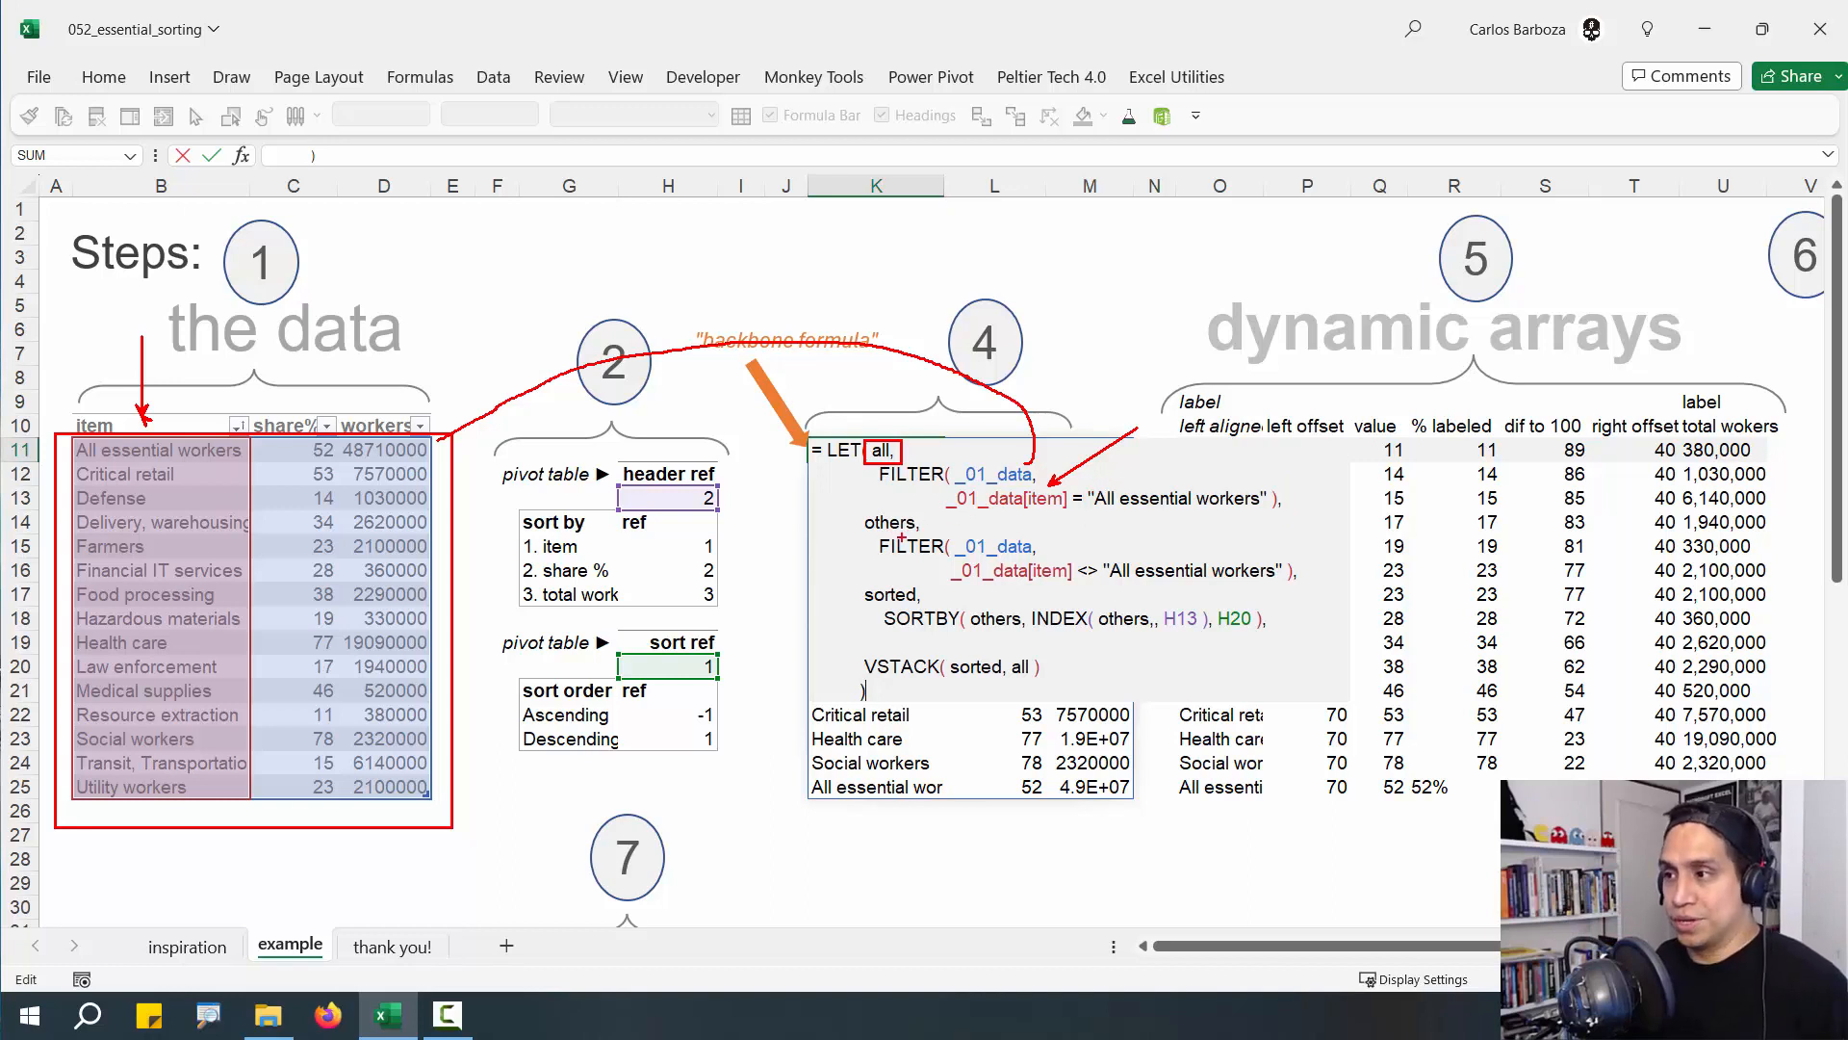
key(ctrl+z)
key(ctrl+z)
key(ctrl+z)
key(ctrl+z)
key(ctrl+z)
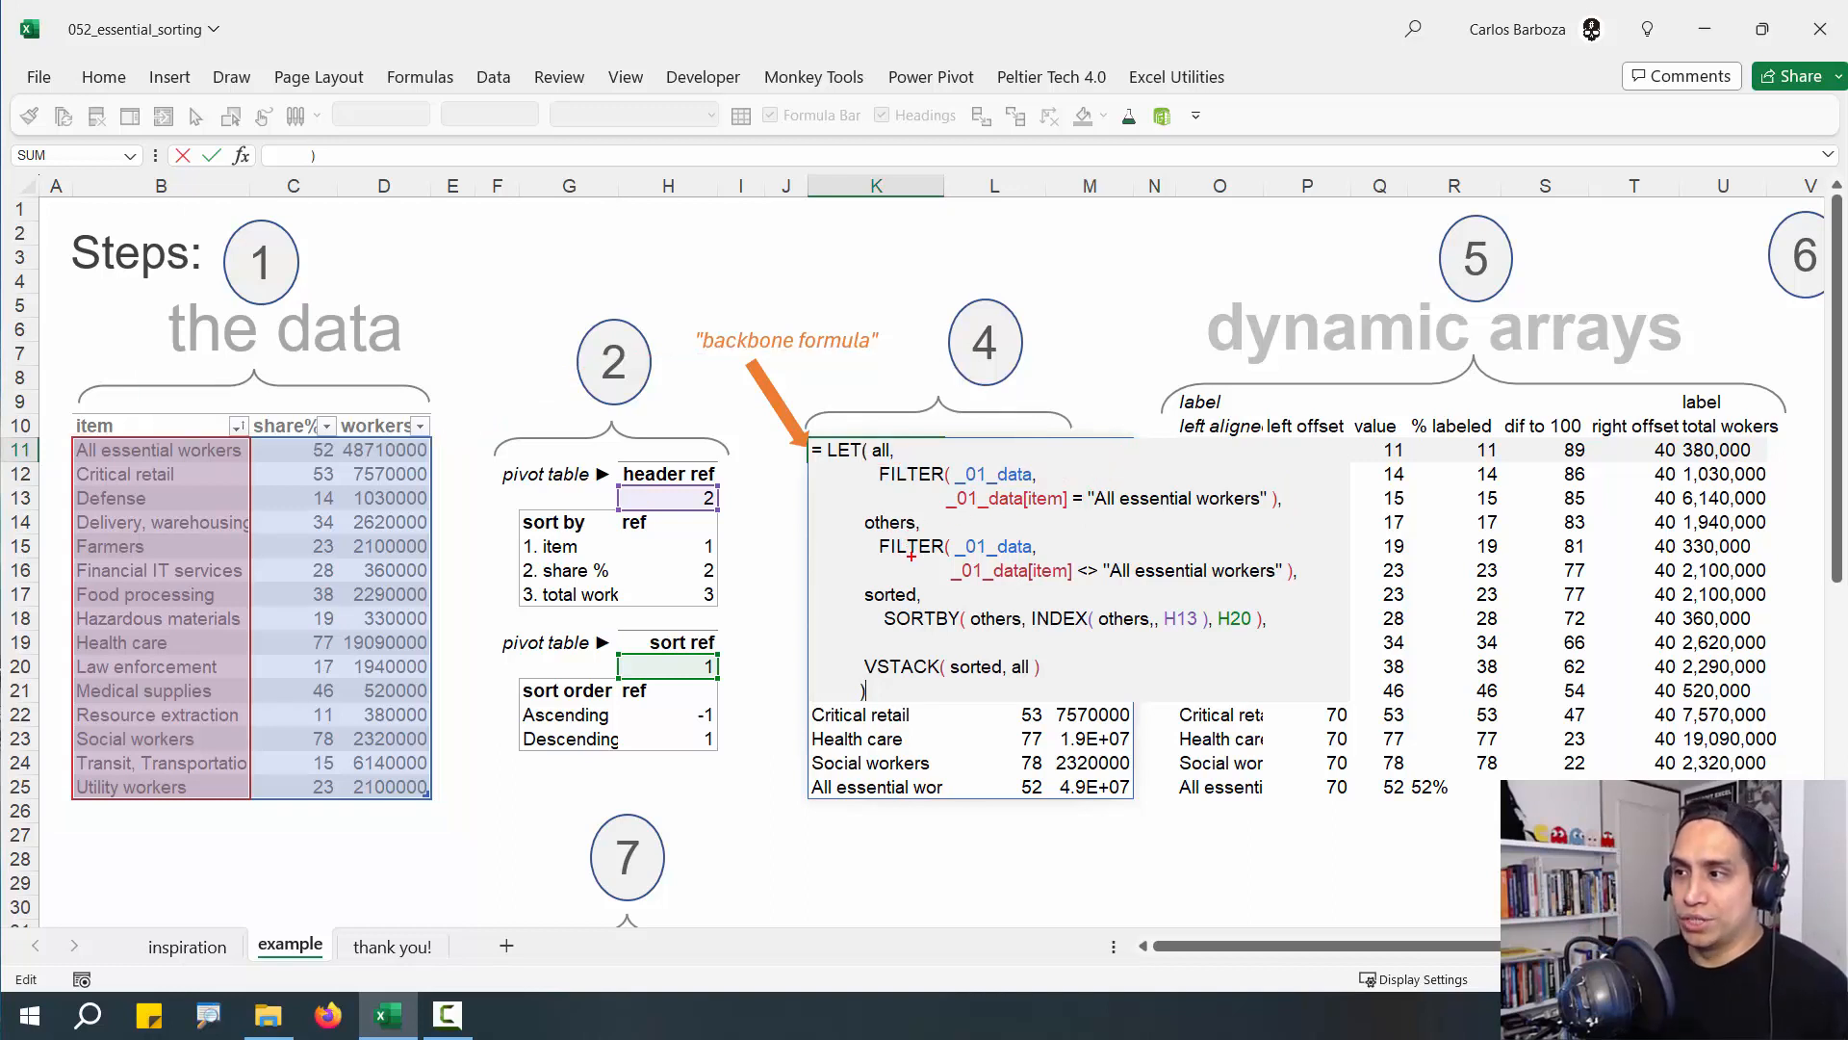
Box the "others" variable, point to its <> operator, and outline the table rows from Critical retail to Utility workers
drag(853, 508, 923, 535)
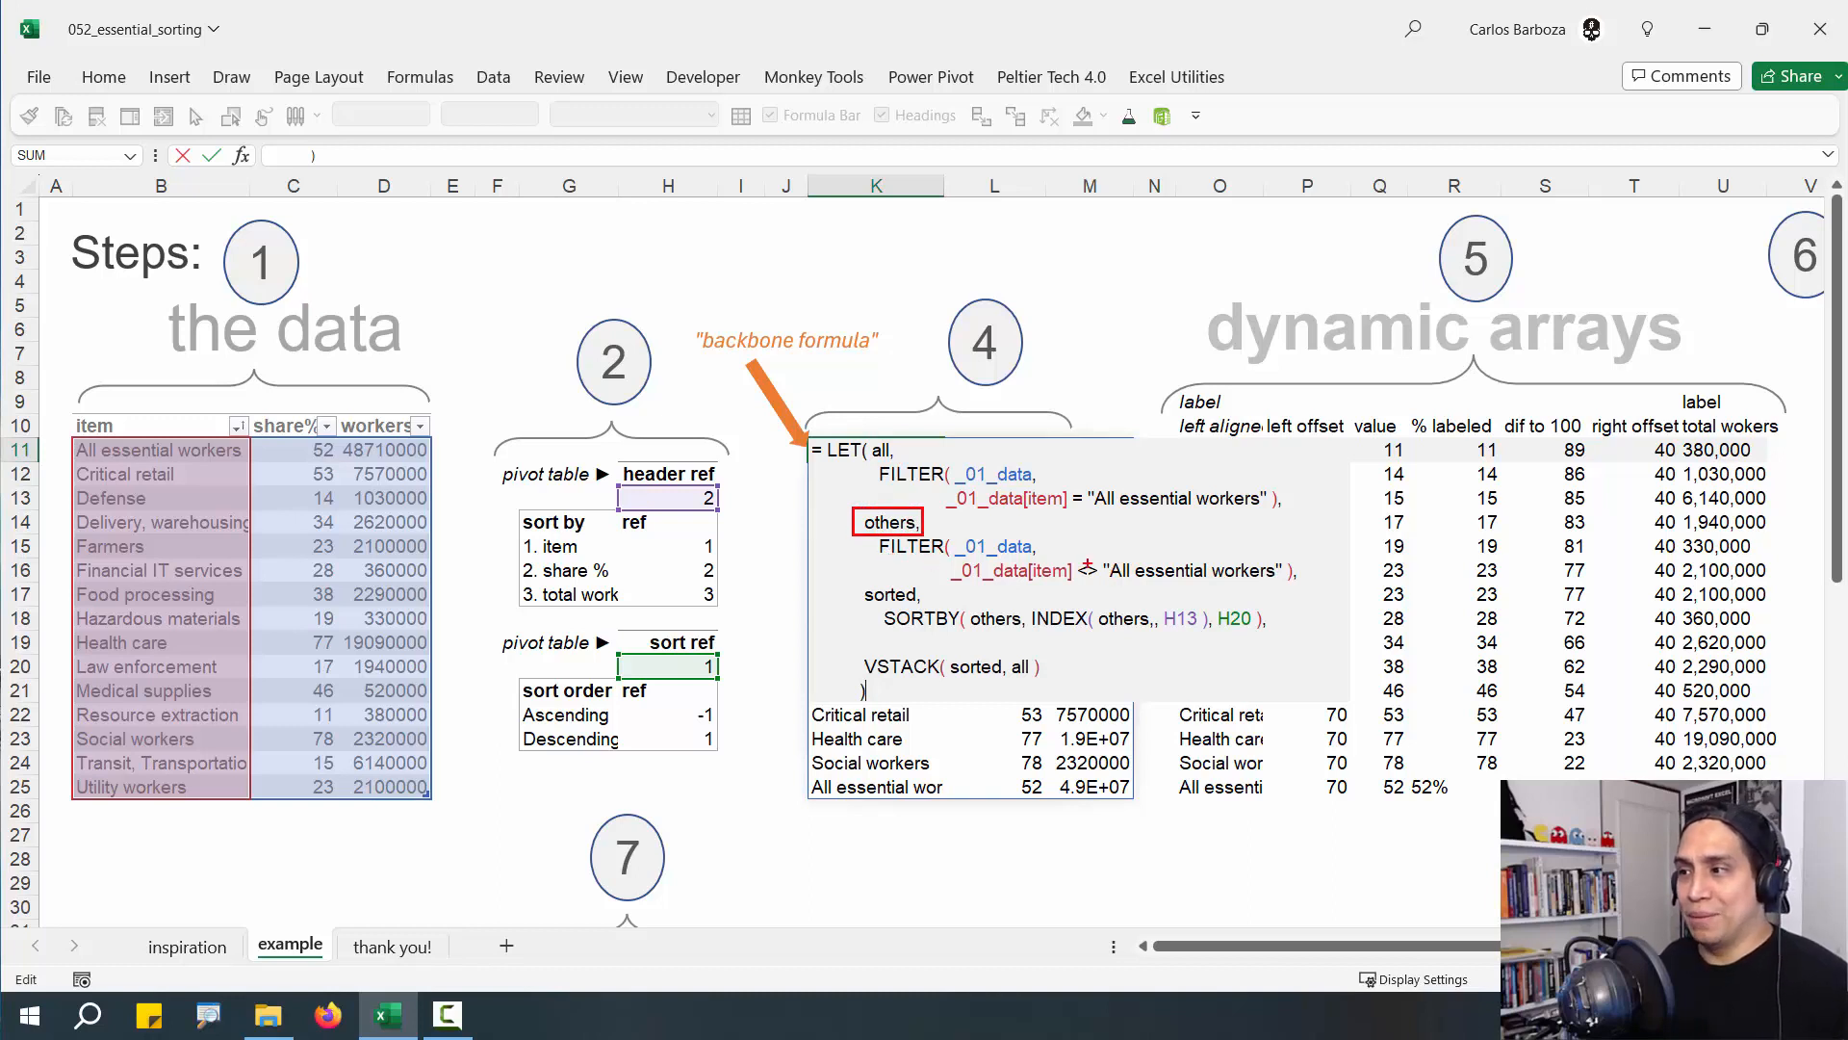
drag(1093, 558, 1143, 525)
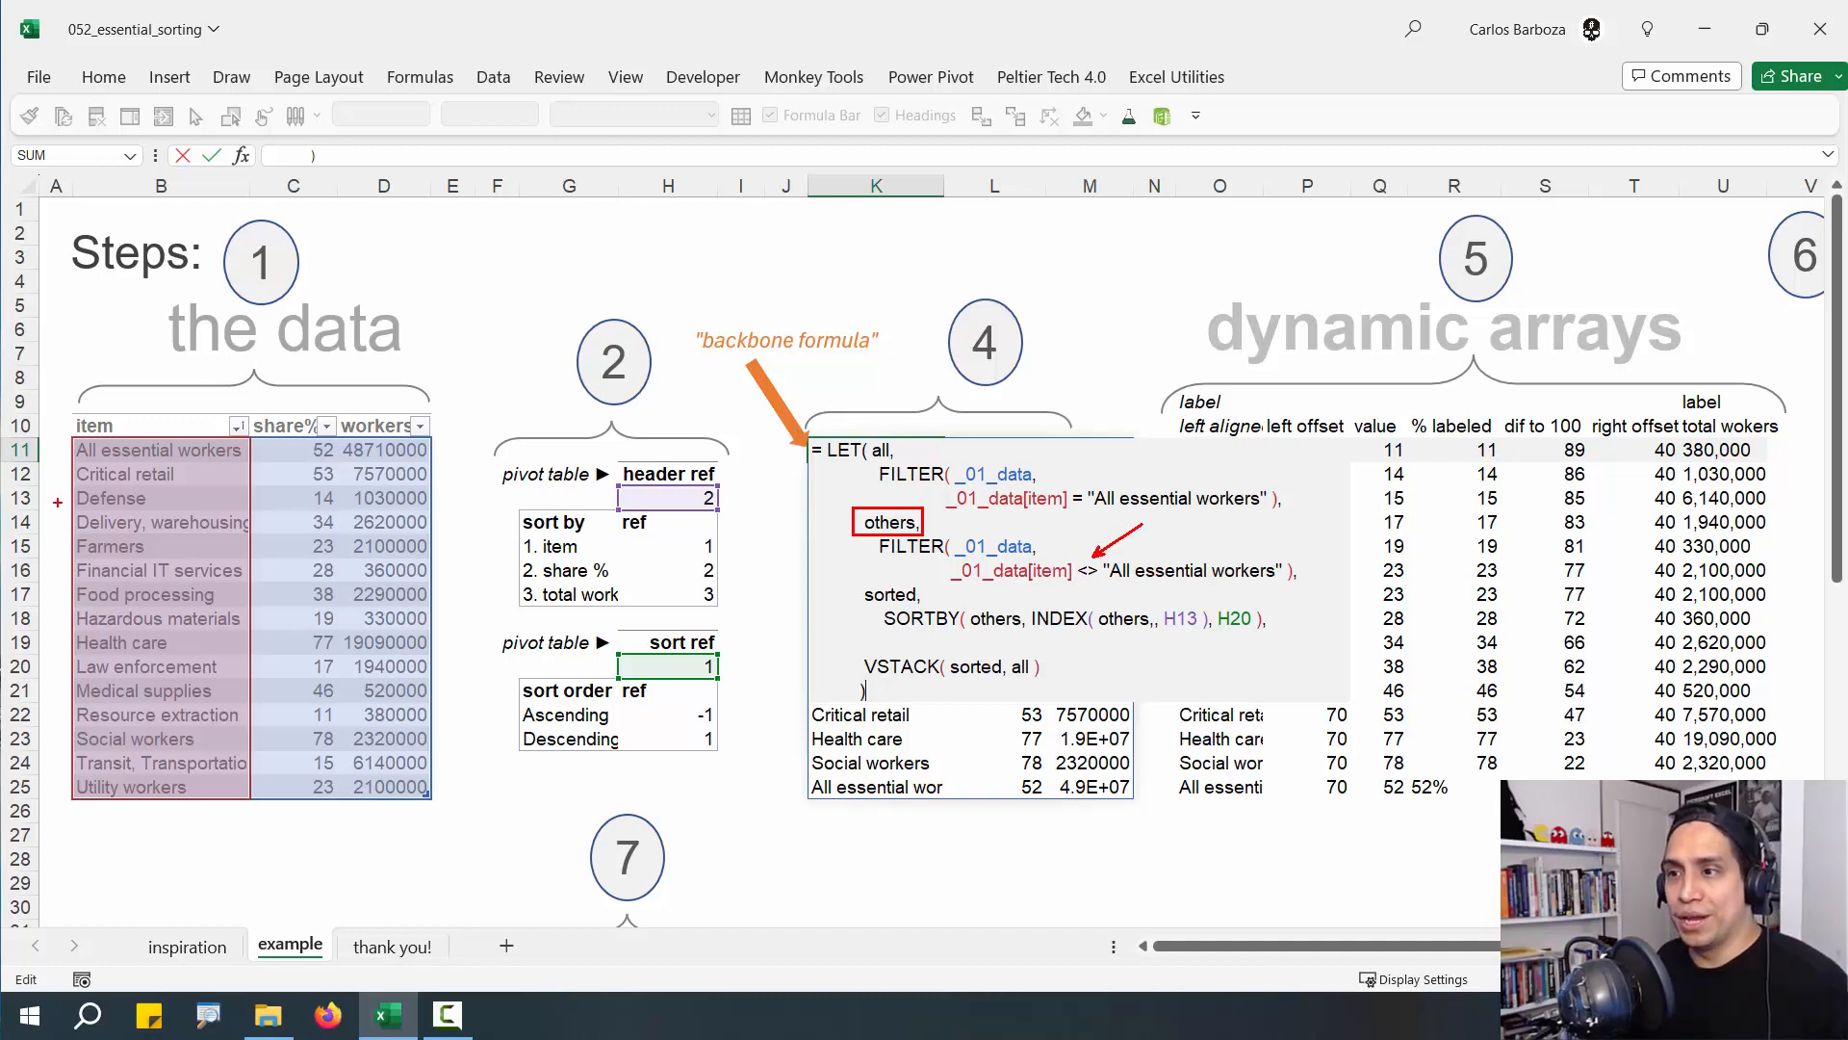
drag(64, 464, 441, 807)
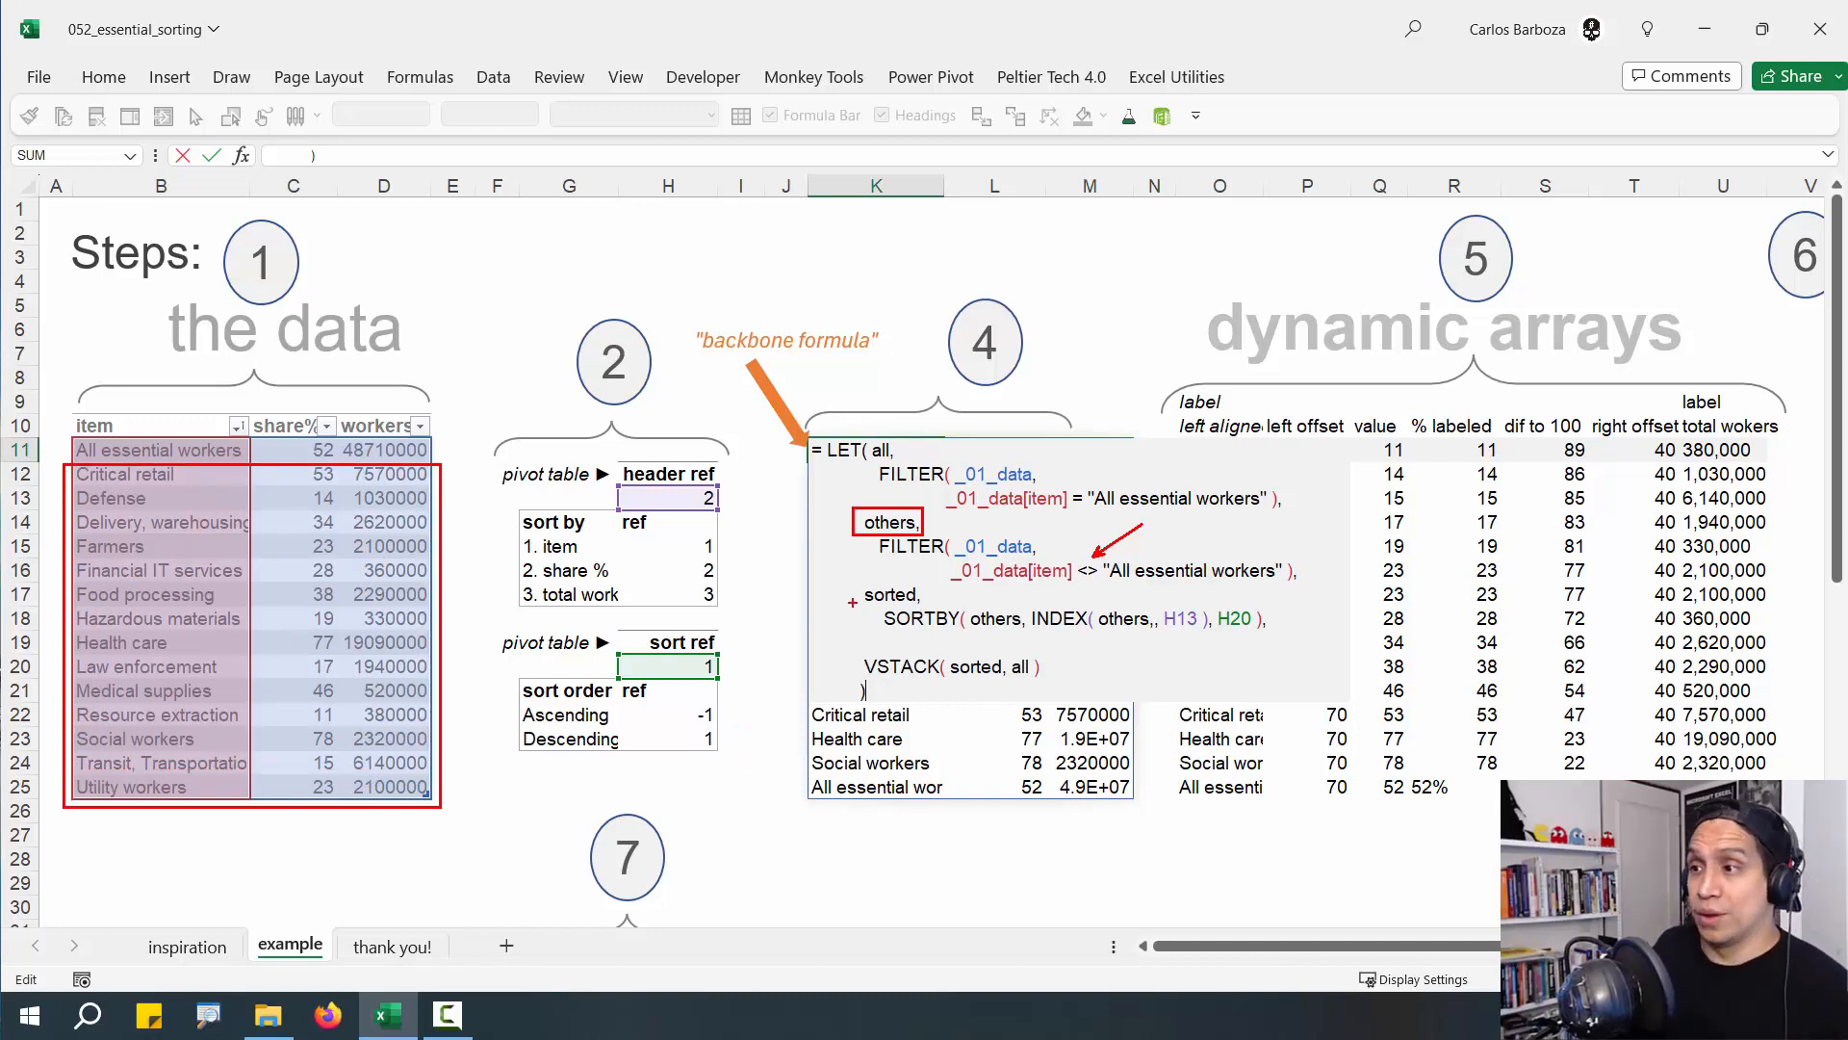
Point to the "sorted" variable and briefly box "others" as the SORTBY array
drag(853, 592, 819, 582)
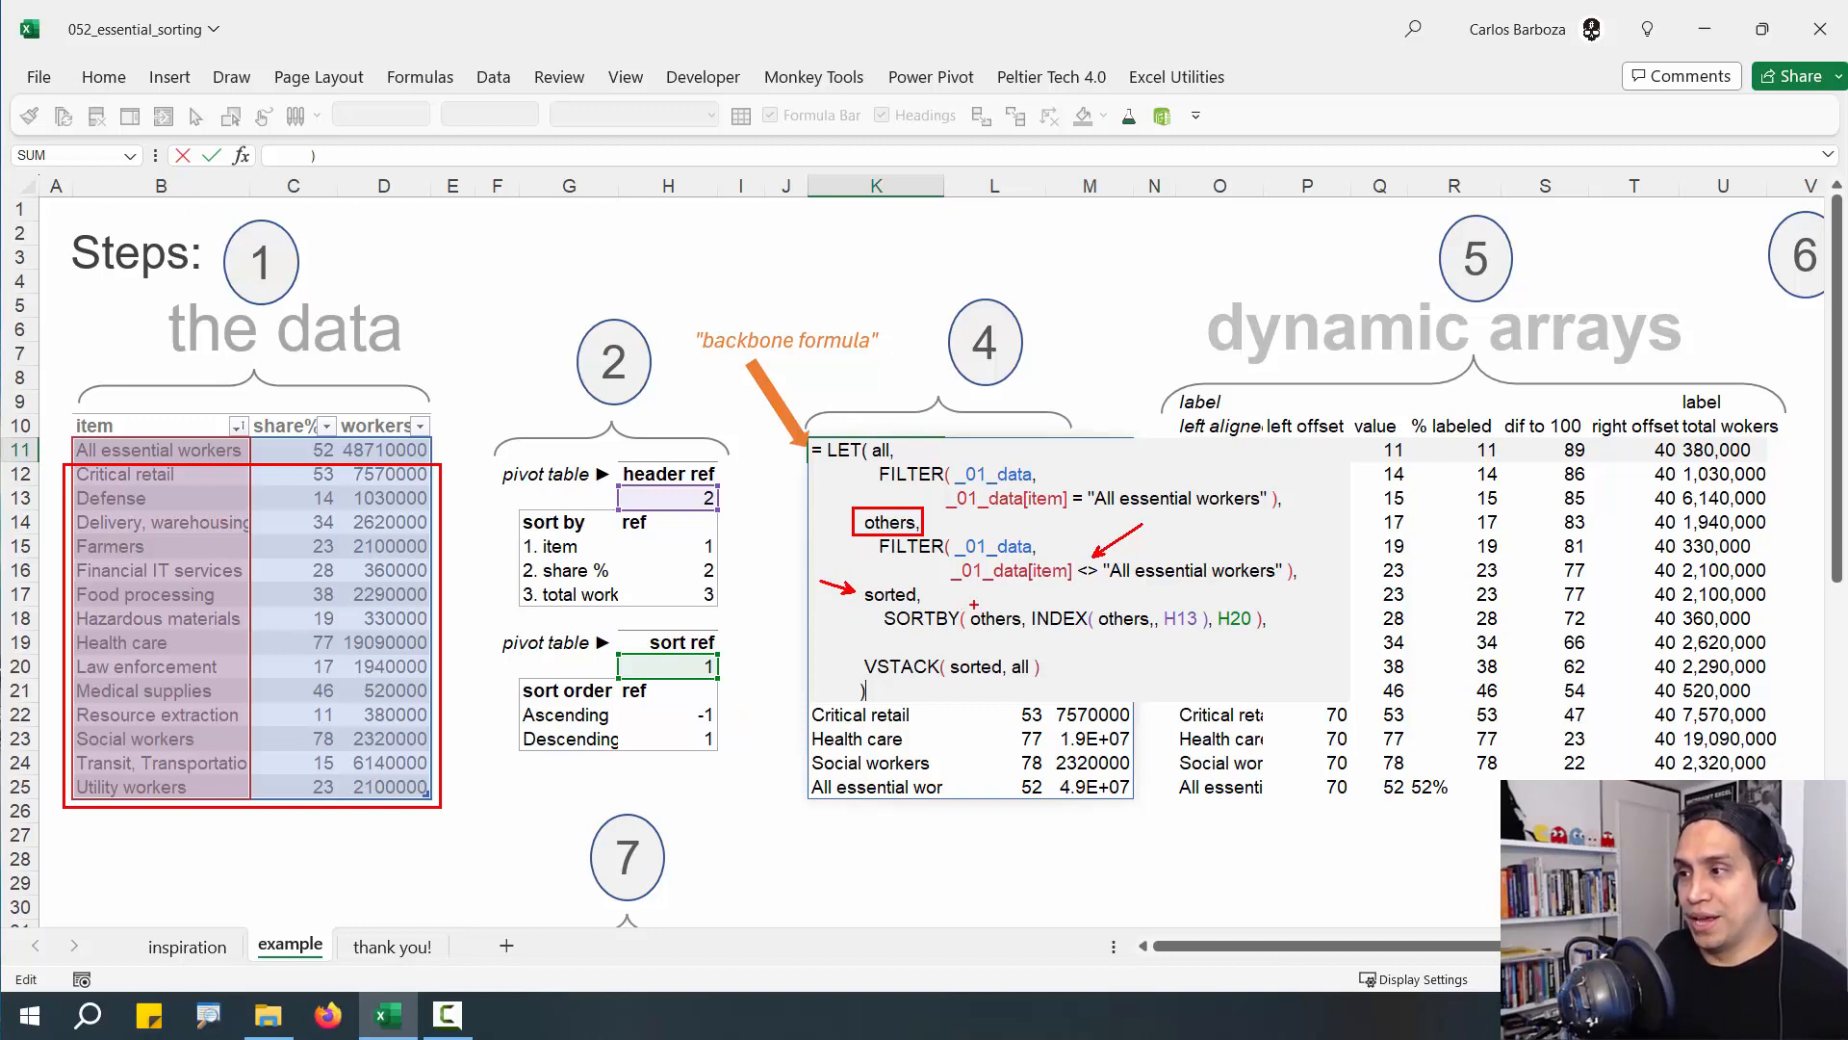
mouse_move(967, 603)
mouse_down()
mouse_move(1033, 635)
mouse_move(1032, 604)
mouse_up()
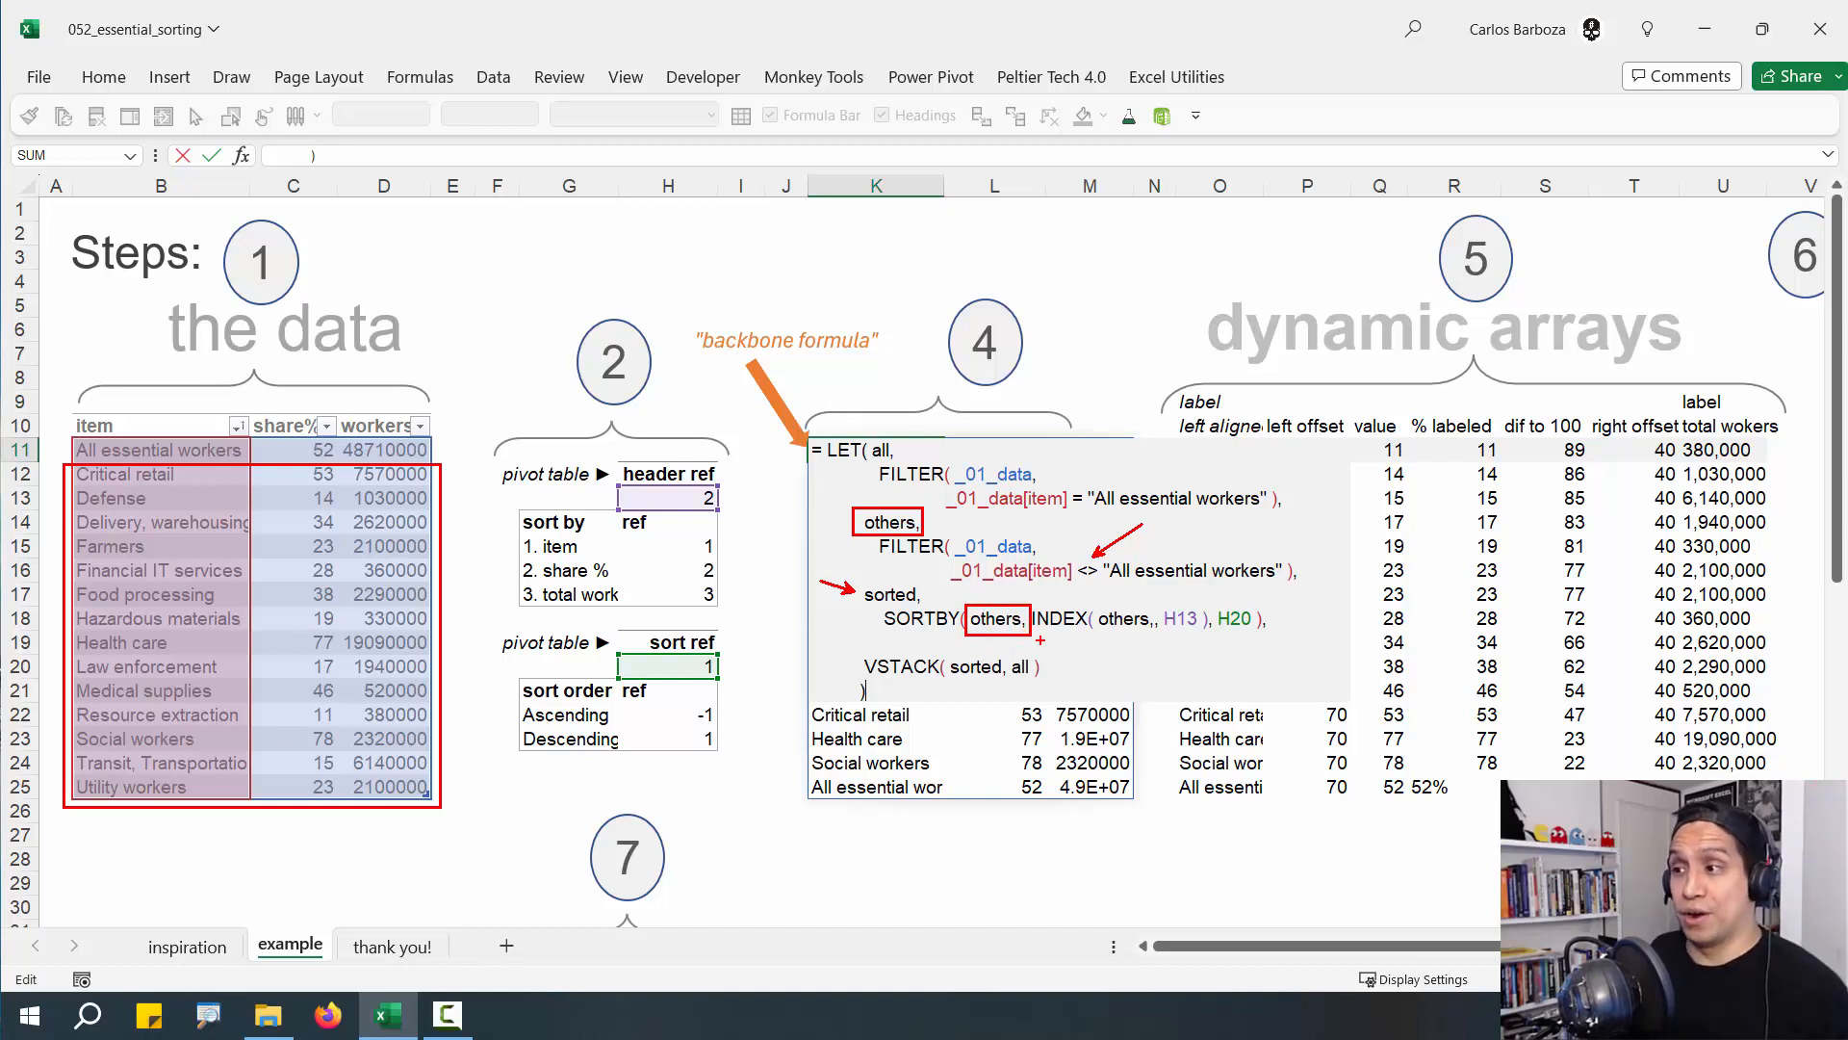
key(ctrl+z)
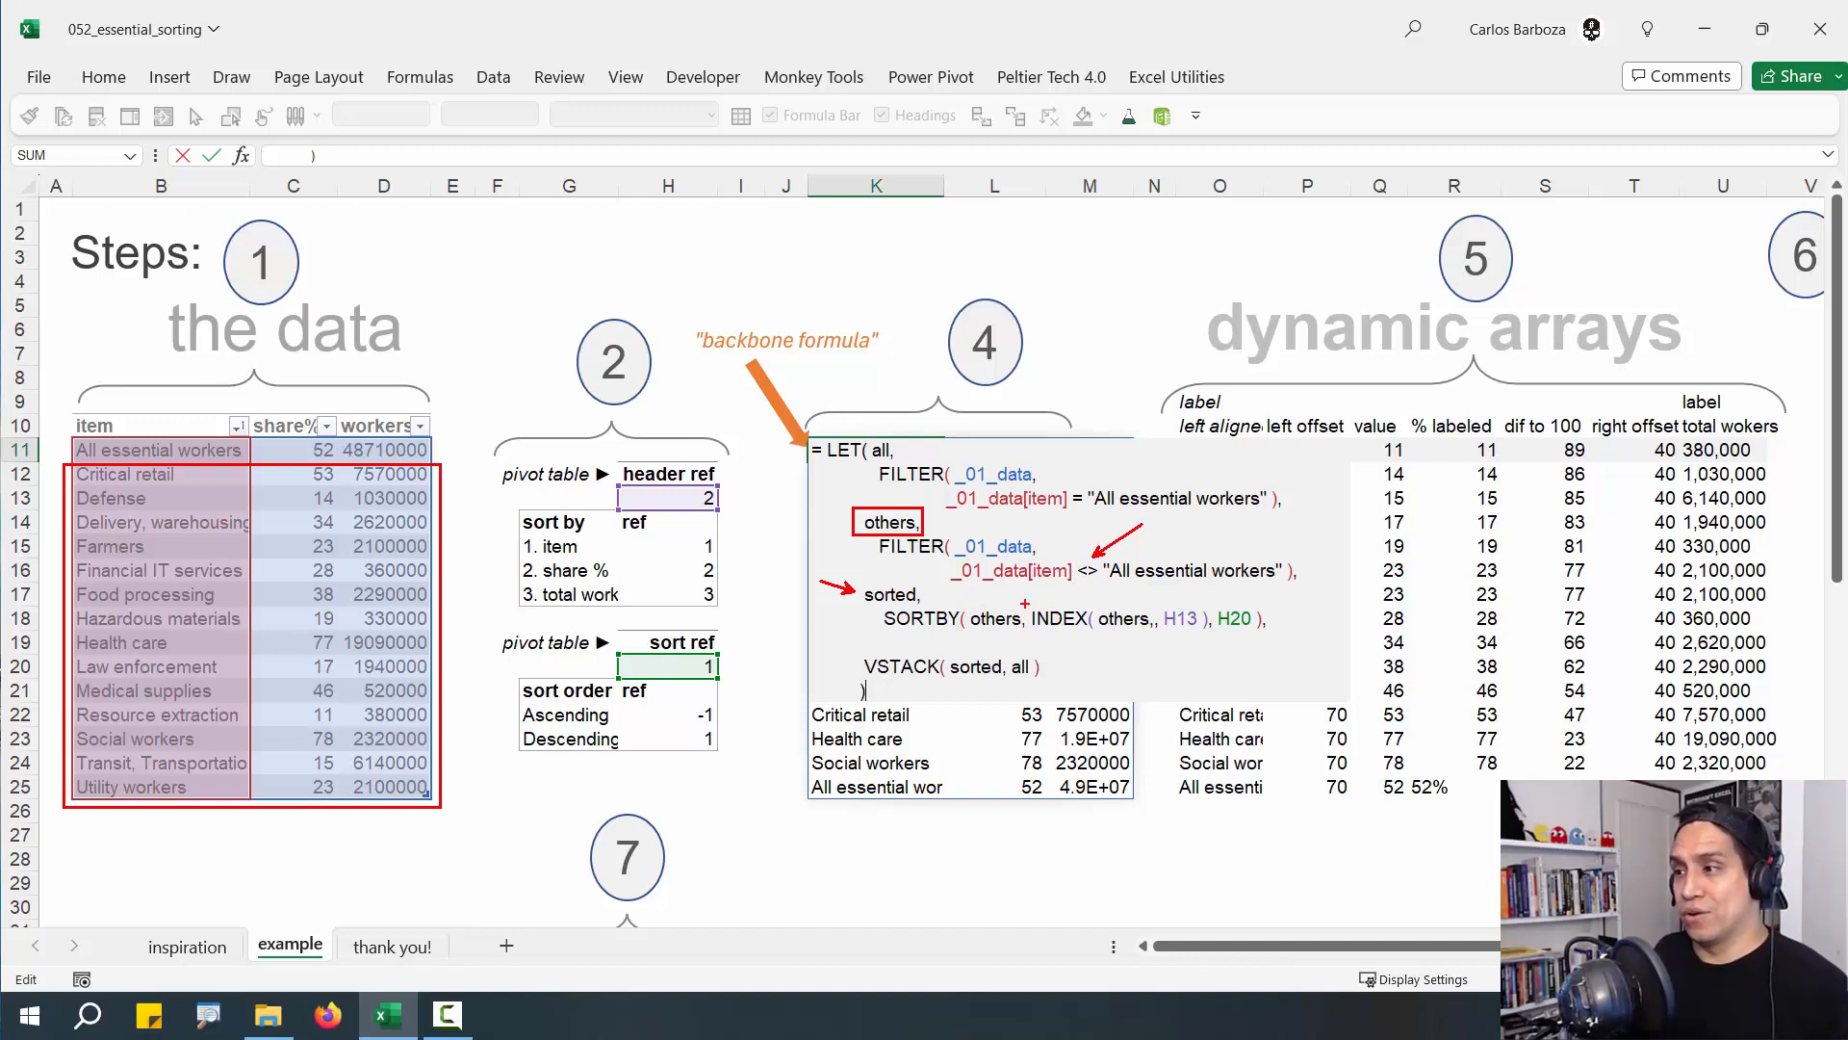
Box SORTBY's INDEX and sort order arguments, link H13 and H20 to their section 2 cells, and clear the annotations
mouse_move(1026, 604)
mouse_down()
mouse_move(1109, 632)
mouse_move(1276, 643)
mouse_up()
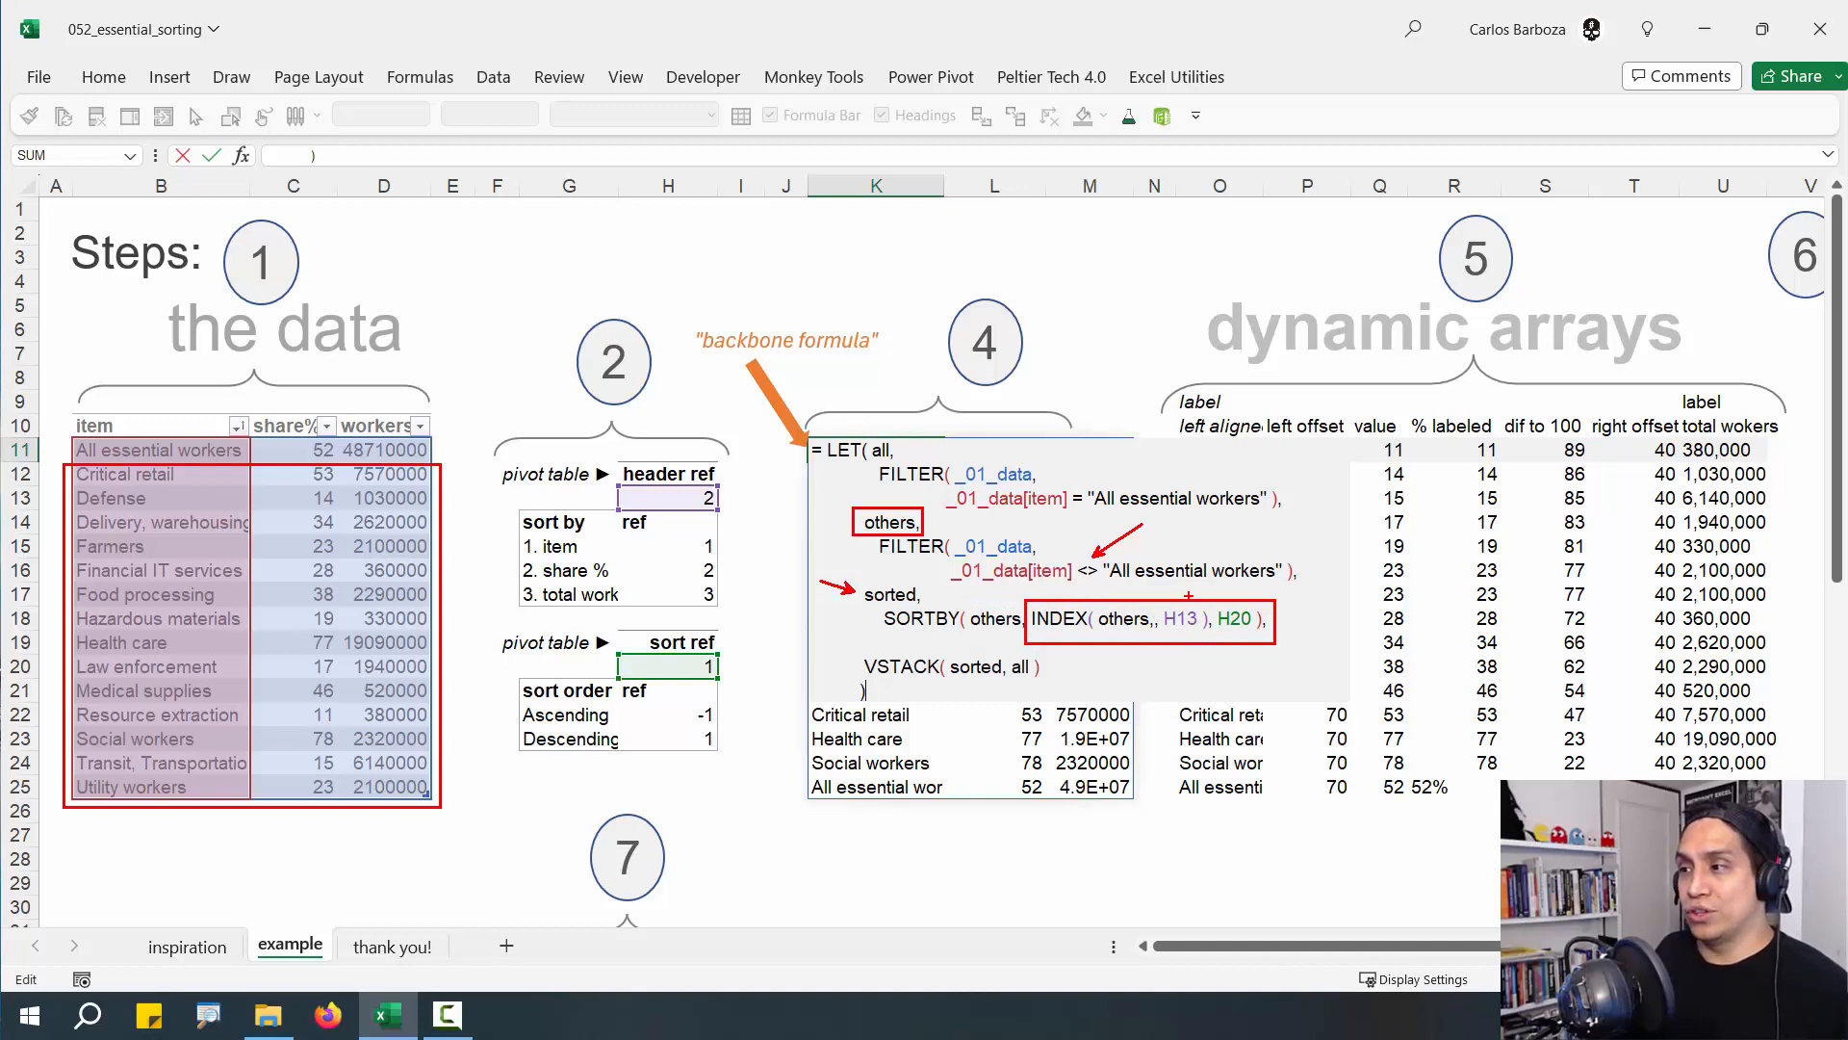
mouse_move(1189, 596)
mouse_down()
mouse_move(1203, 575)
mouse_move(1075, 450)
mouse_move(740, 495)
mouse_move(731, 519)
mouse_up()
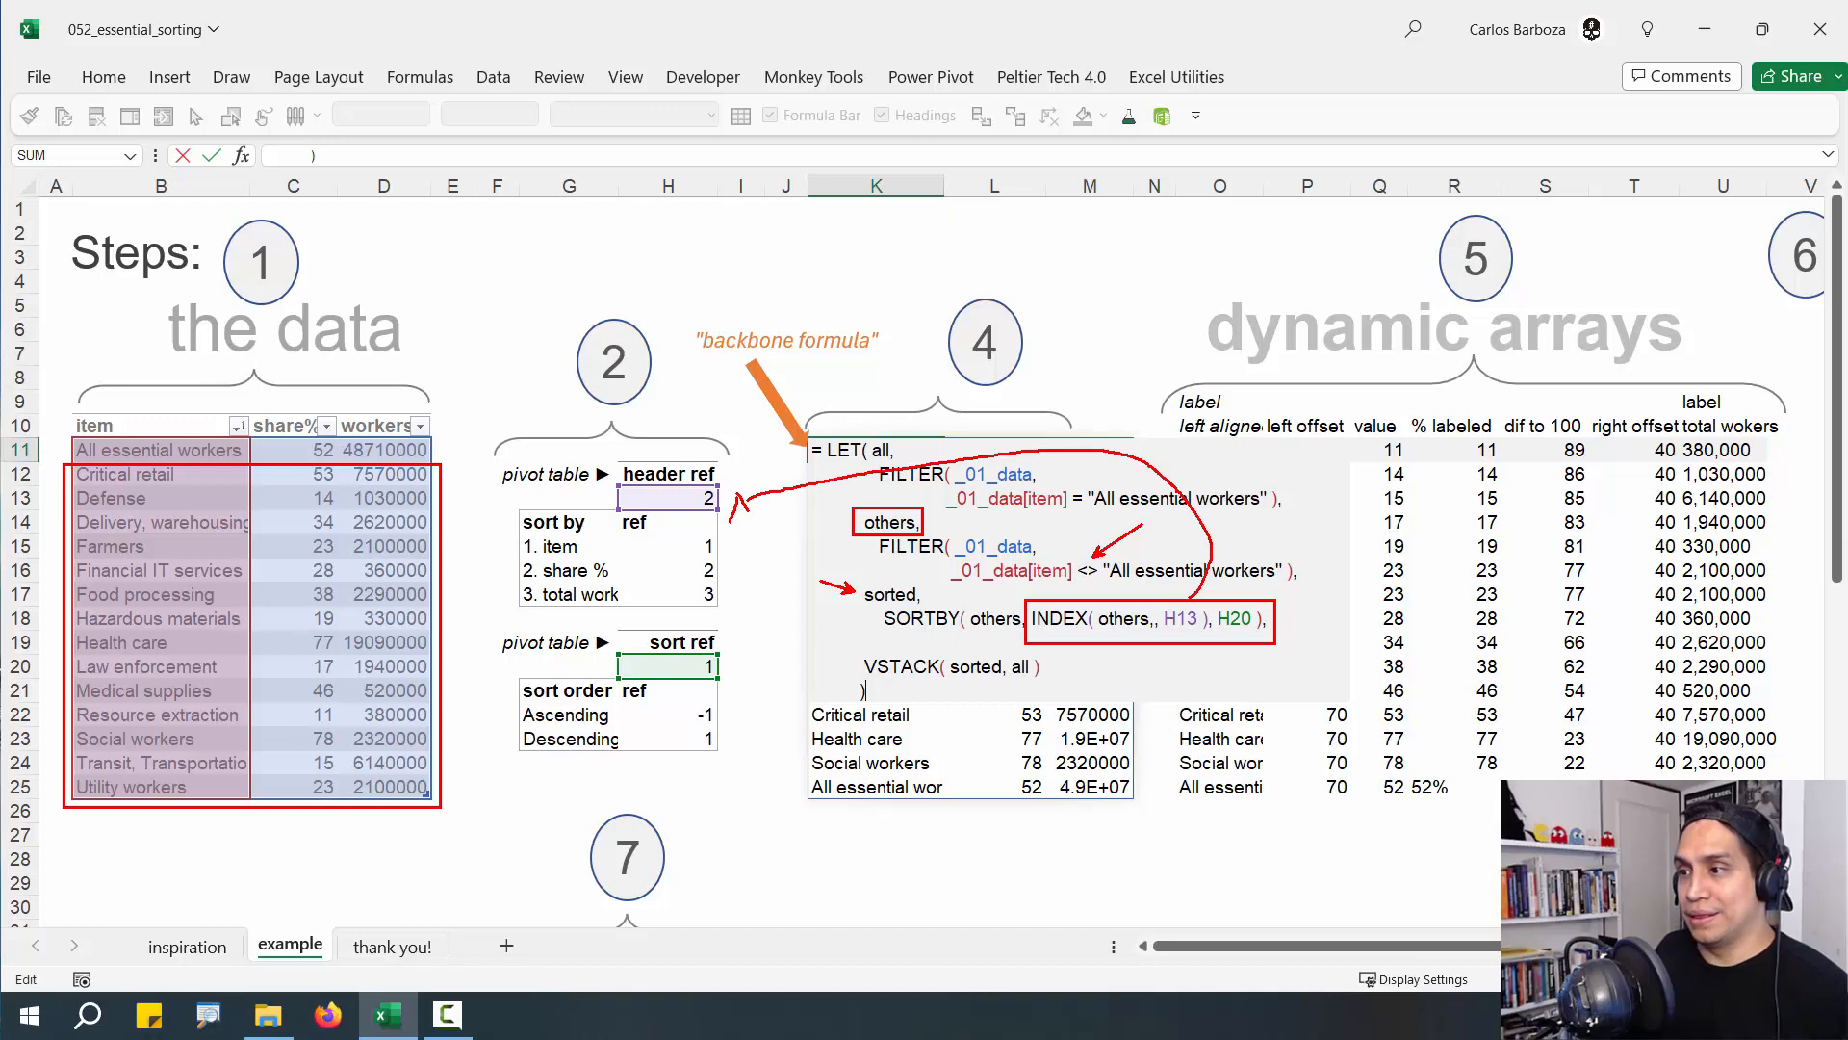
drag(510, 554, 728, 587)
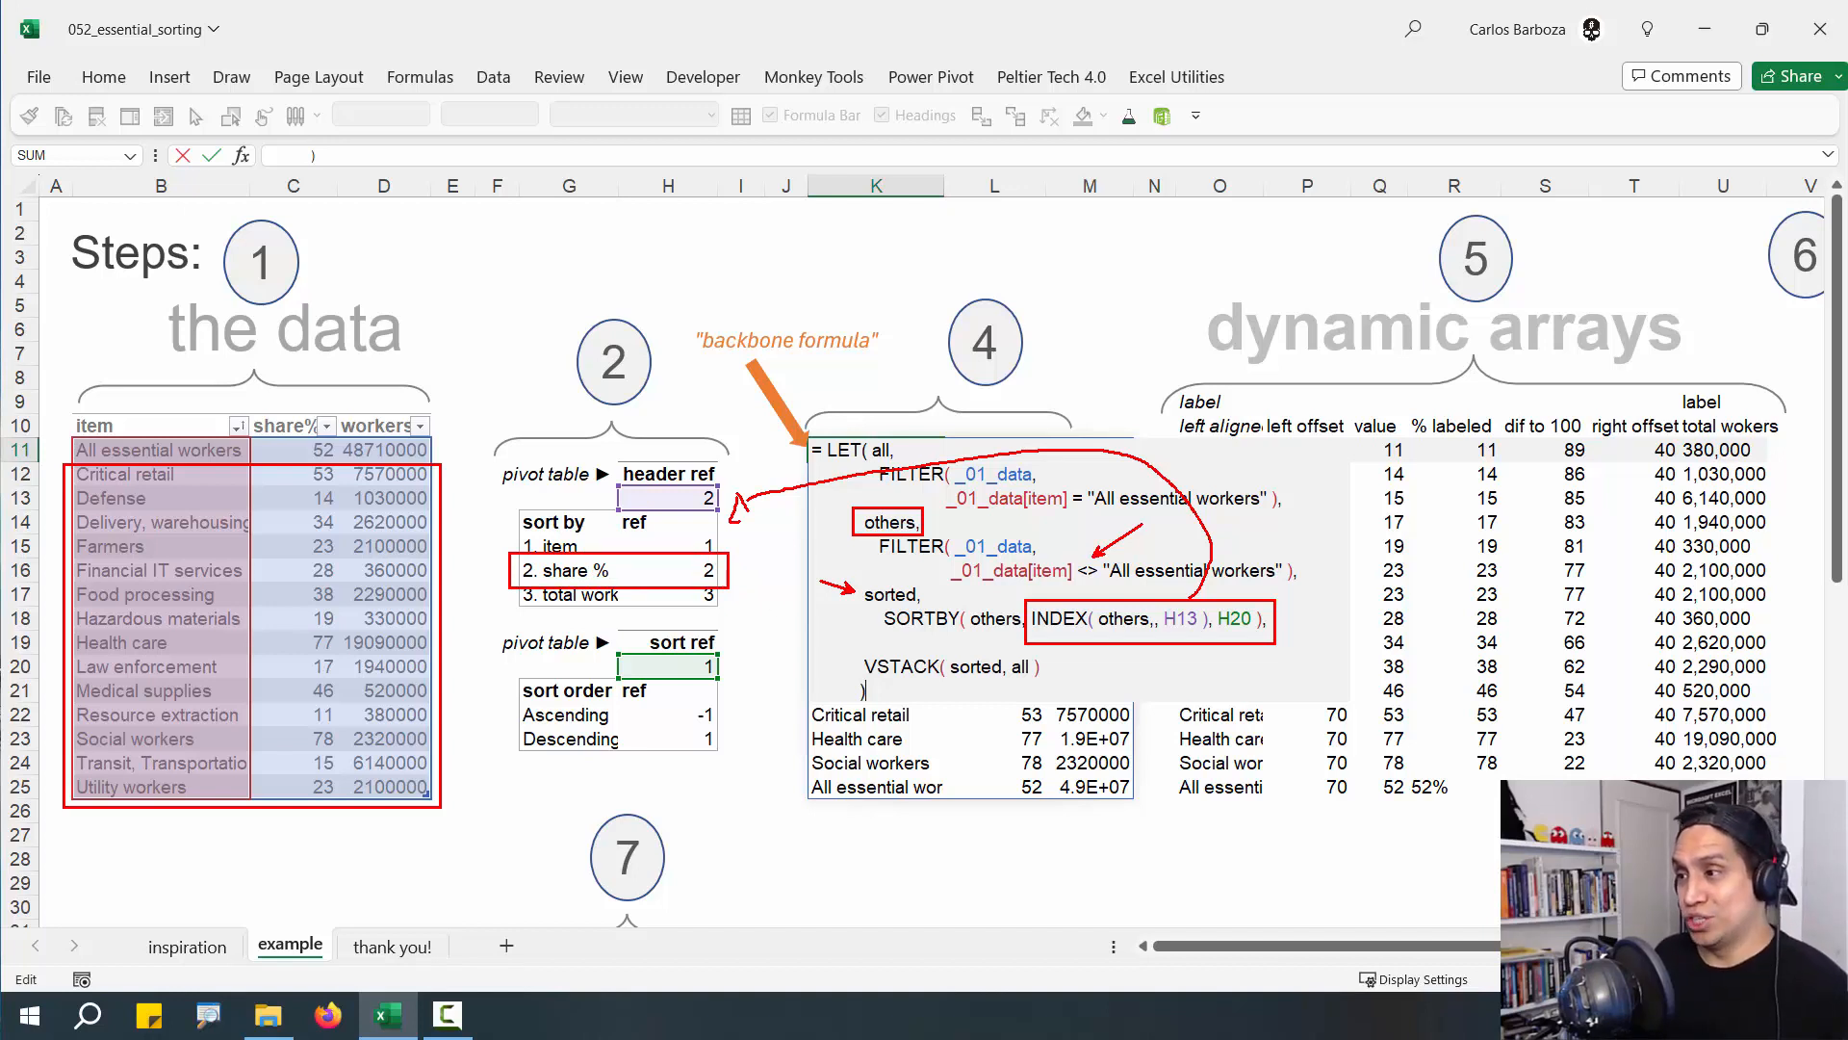
drag(1235, 643, 1094, 705)
key(ctrl+z)
mouse_move(1250, 633)
mouse_down()
mouse_move(1216, 666)
mouse_move(821, 698)
mouse_move(751, 676)
mouse_up()
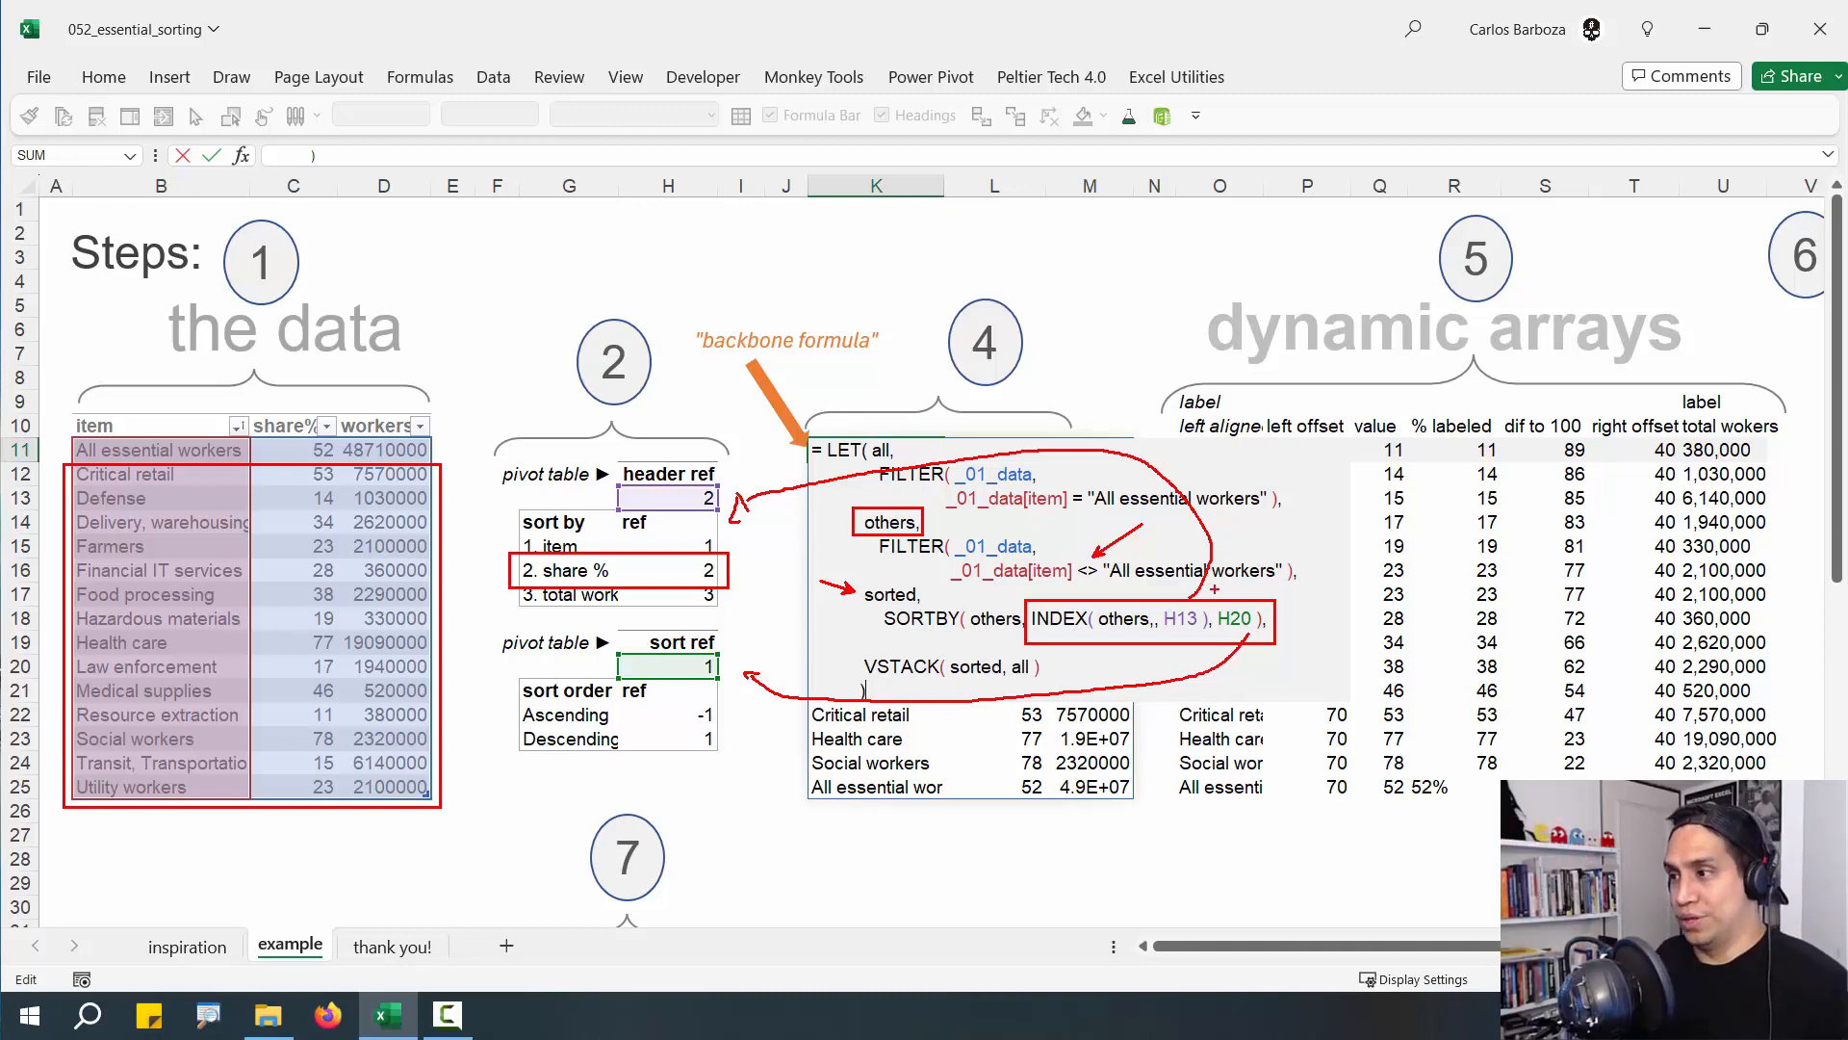
key(Escape)
Clear SORTBY's sort order argument to inspect its Ascending and Descending options magnified, and re-enter H20
click(1243, 619)
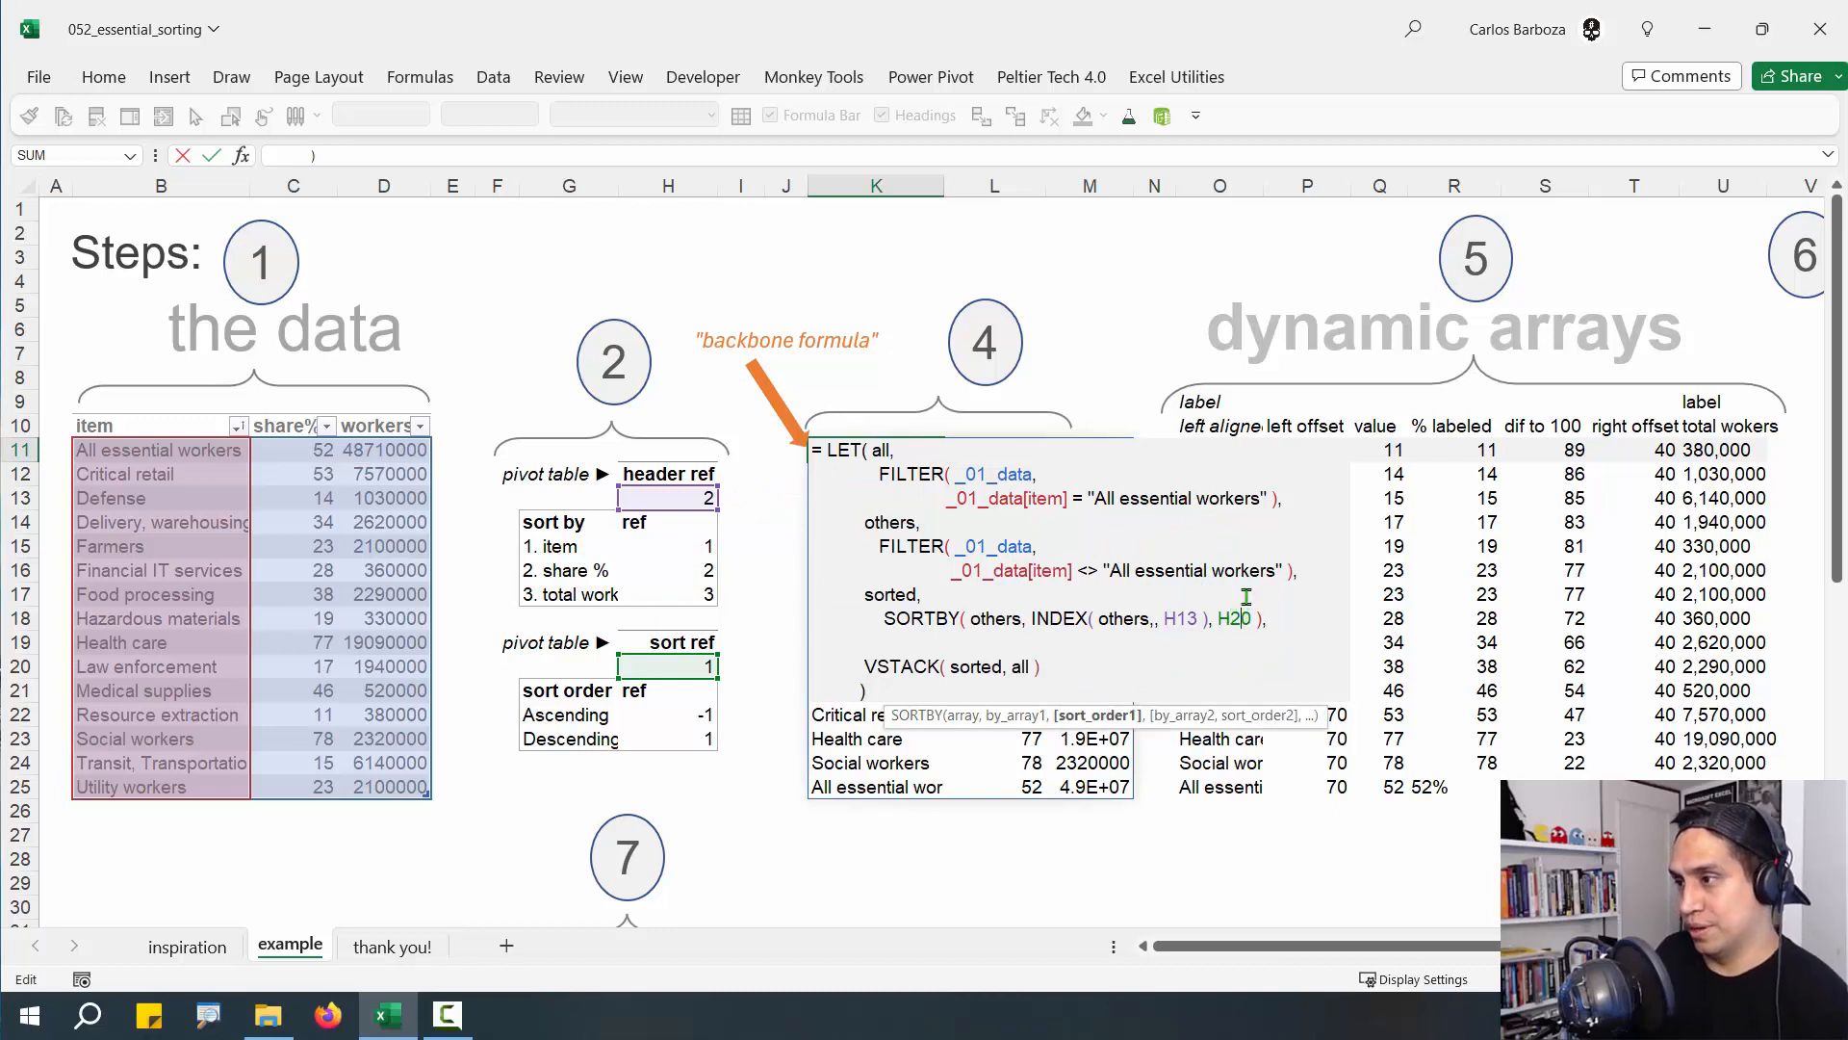
key(BackSpace)
key(BackSpace)
key(BackSpace)
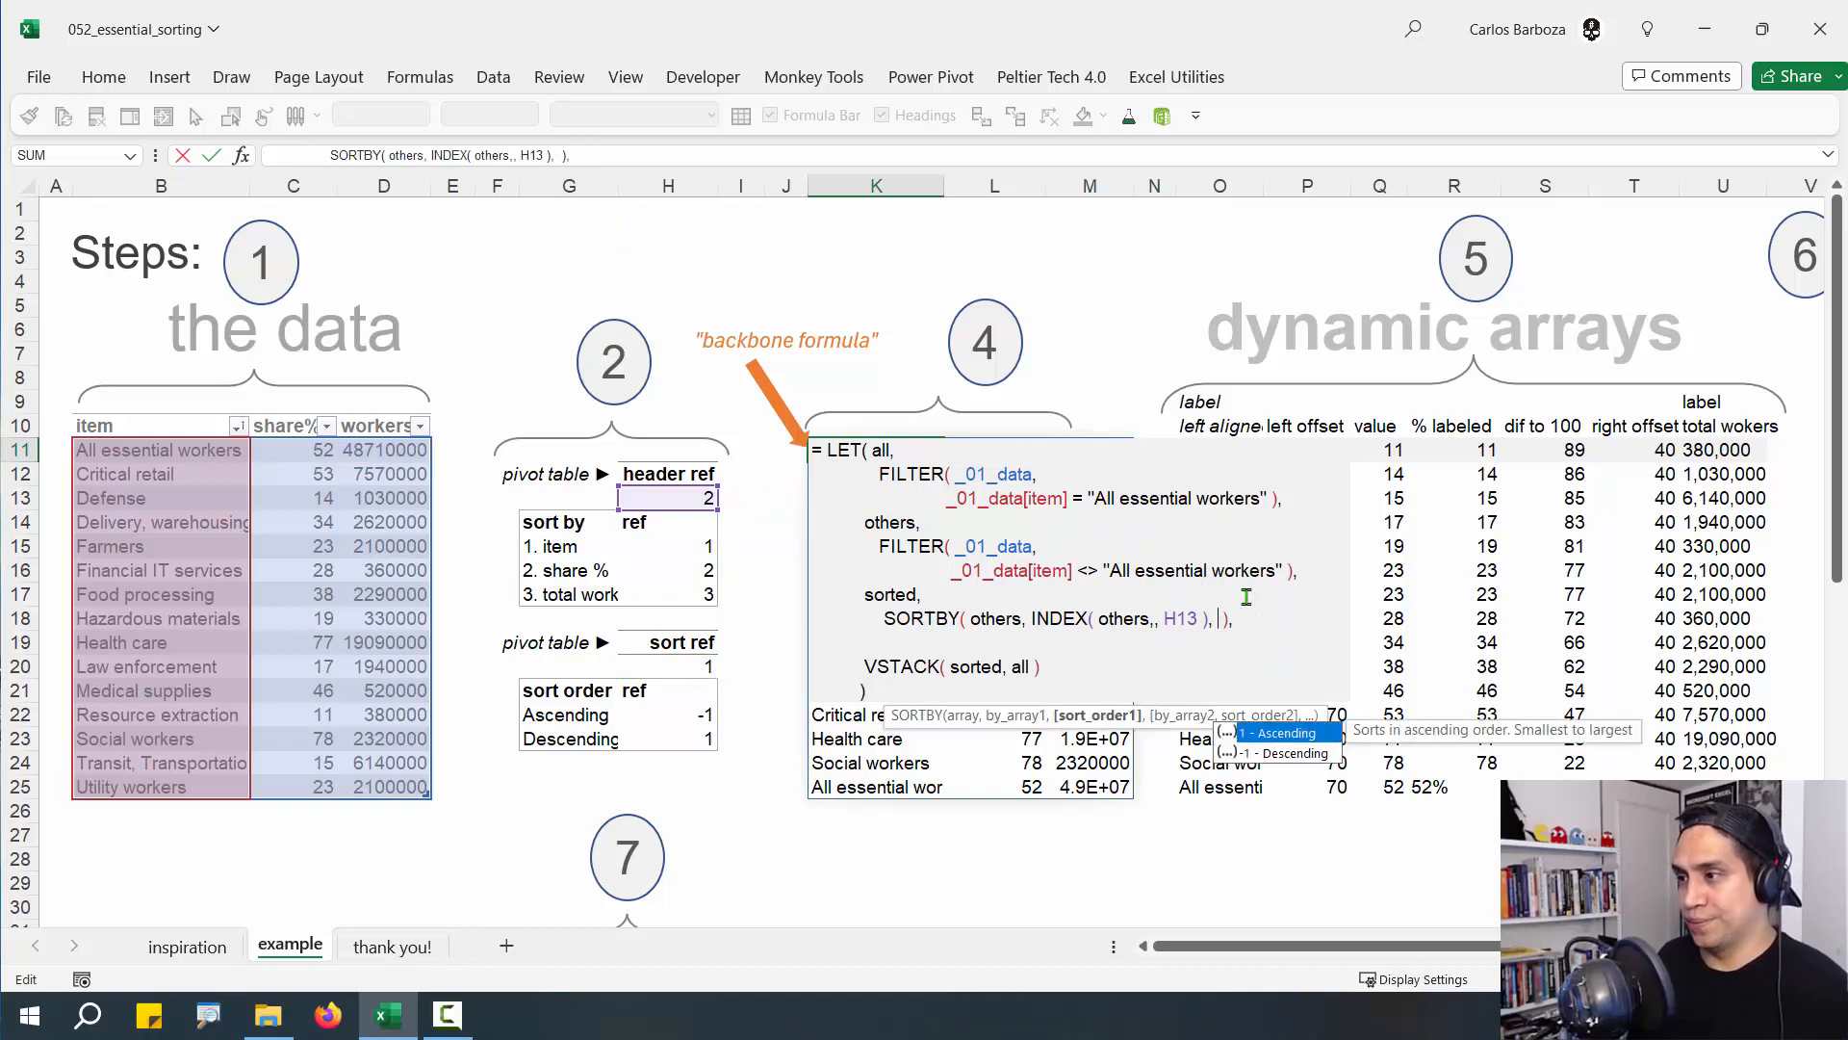
text(*)
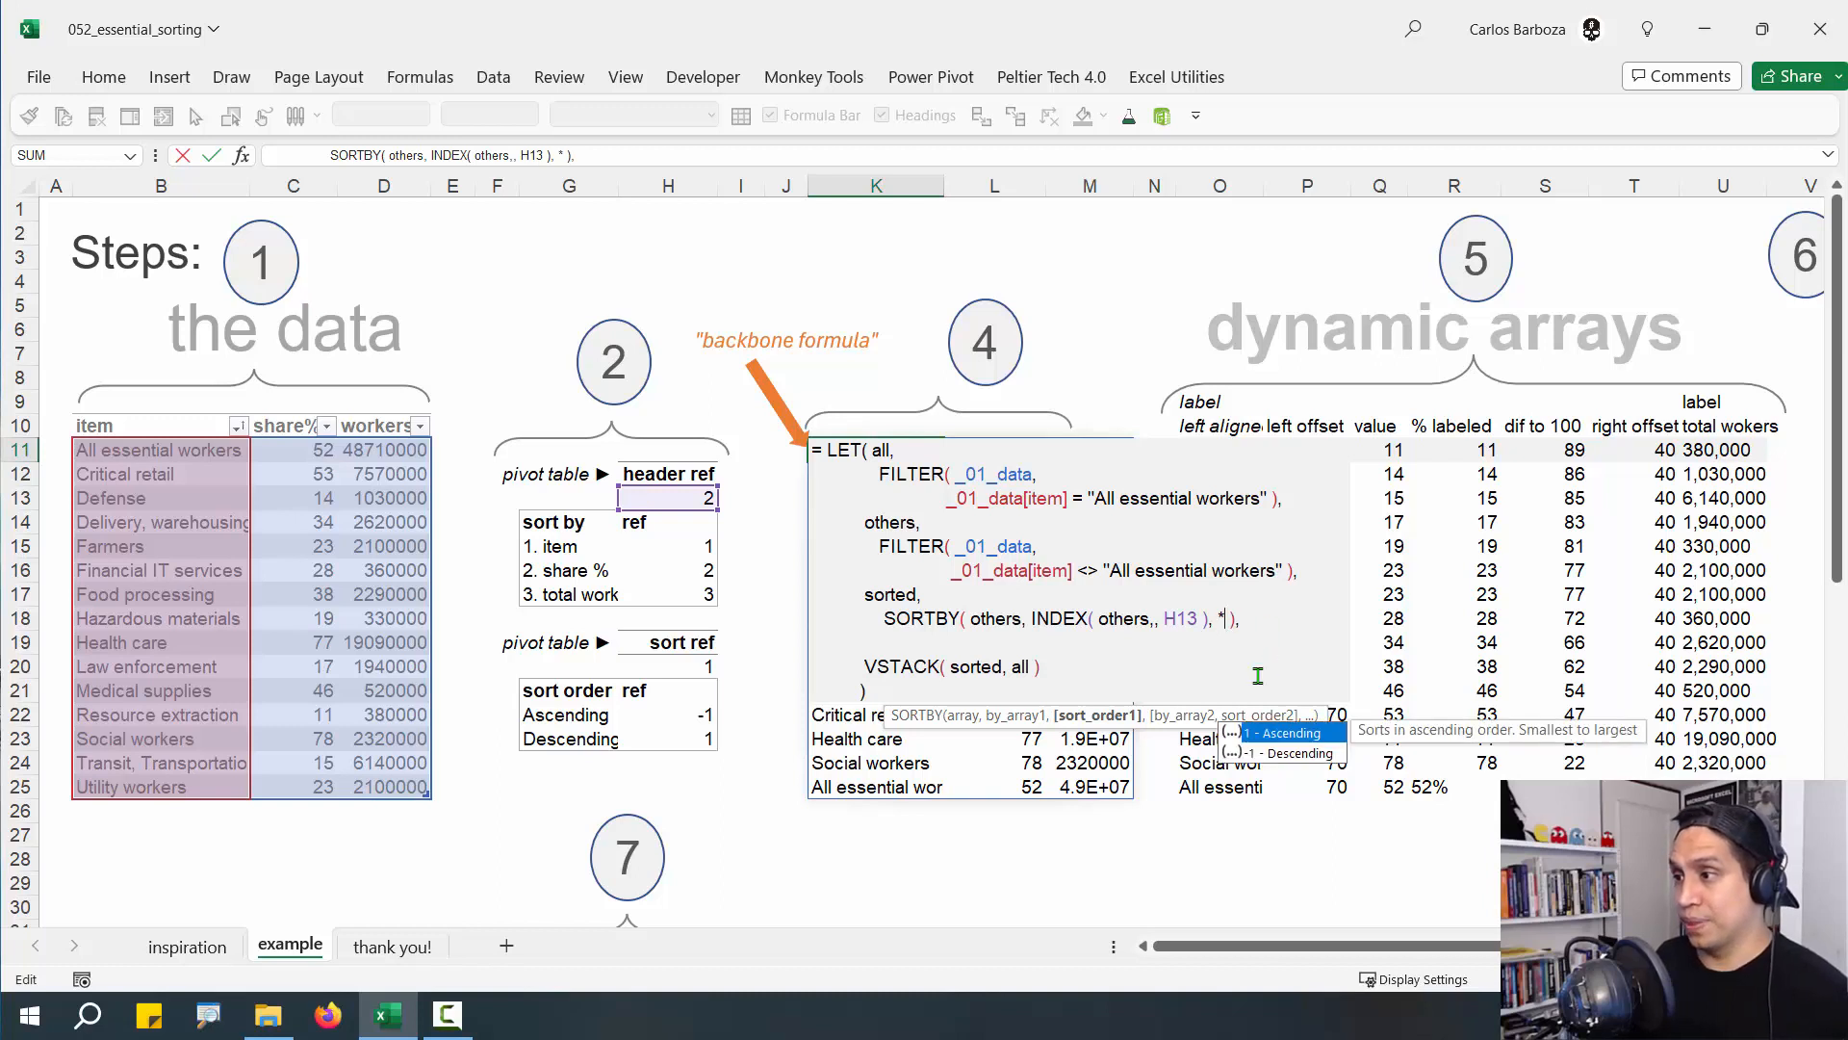
key(super+plus)
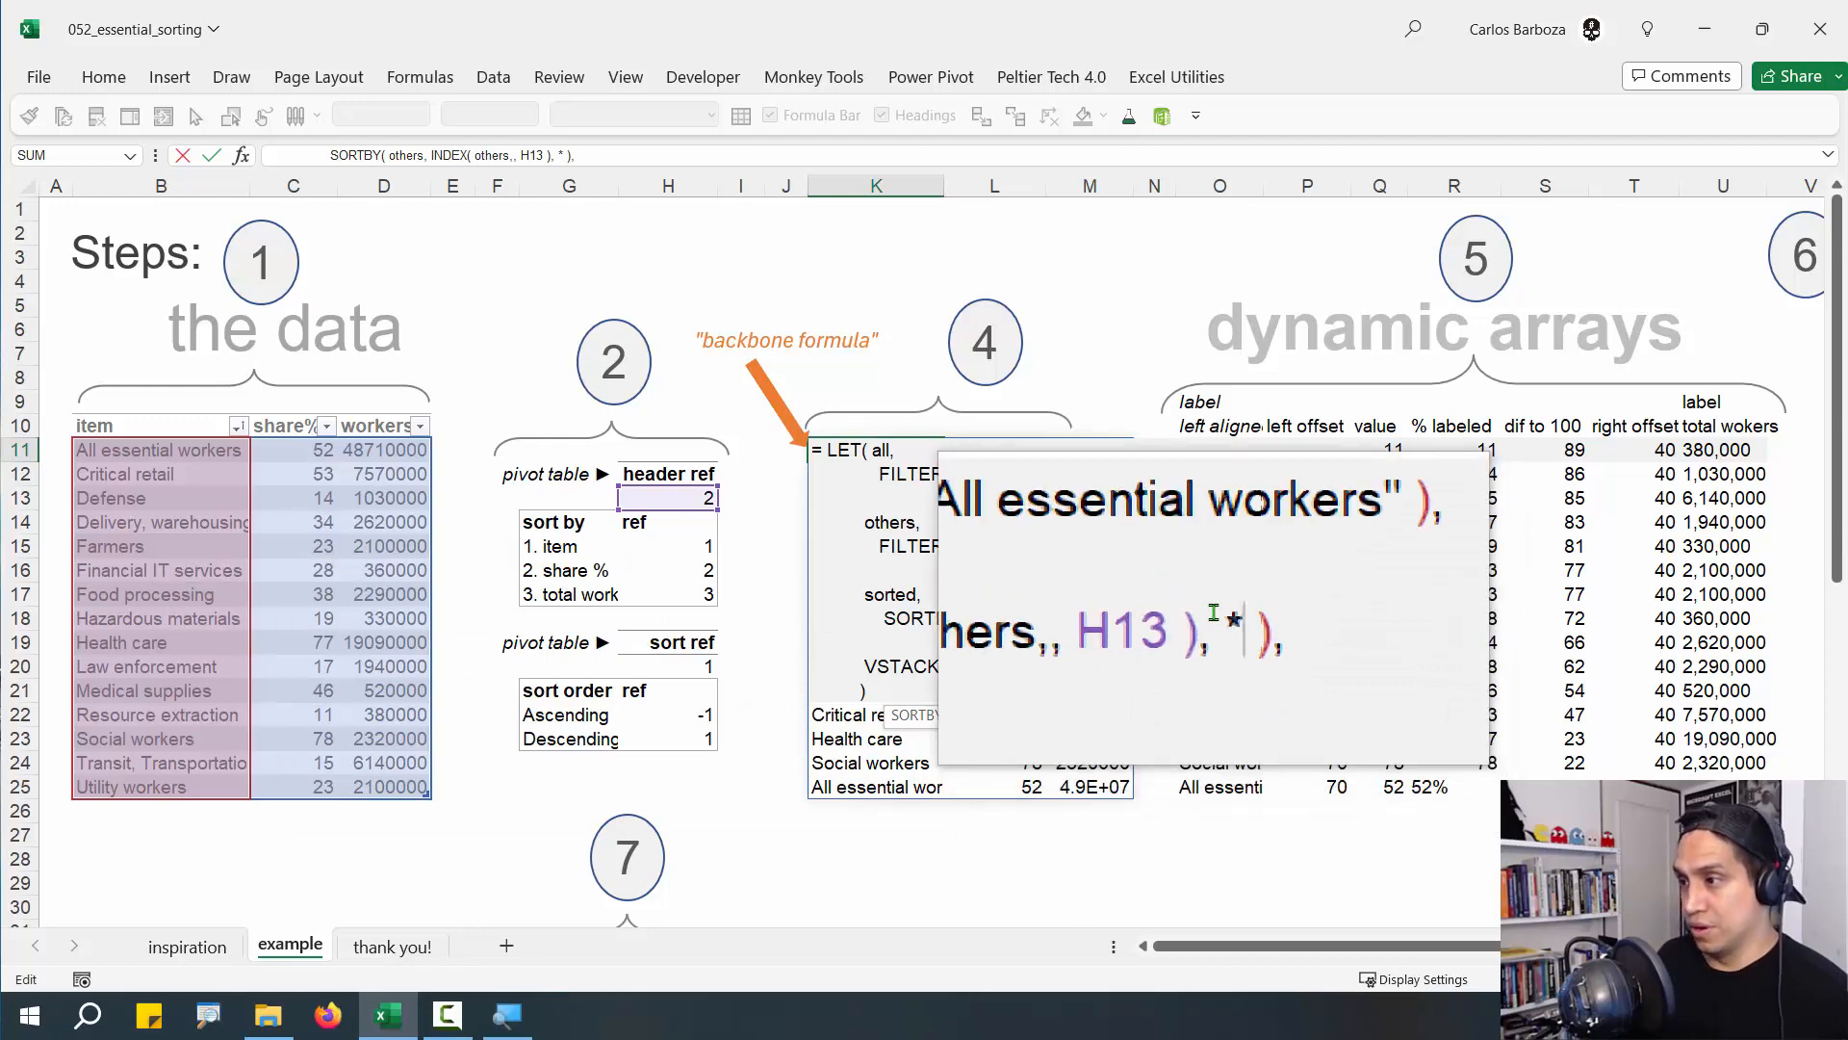
key(BackSpace)
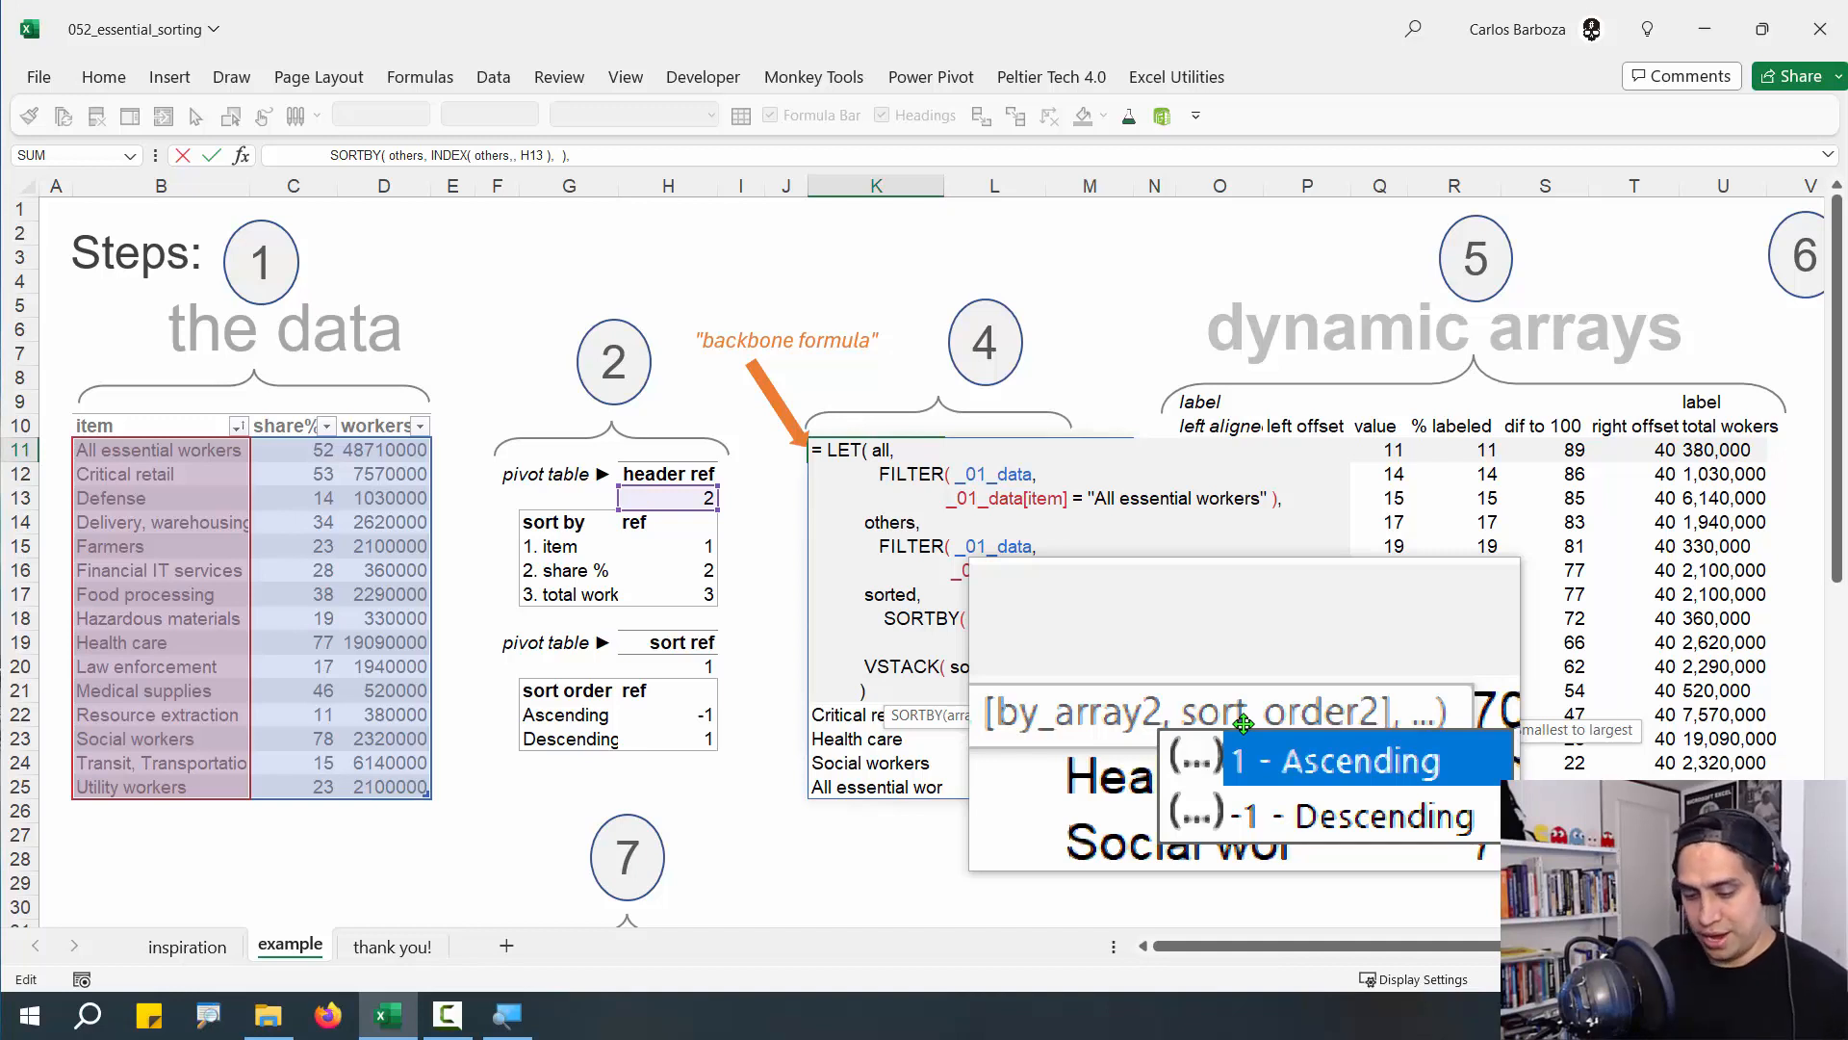
key(super+Escape)
key(Escape)
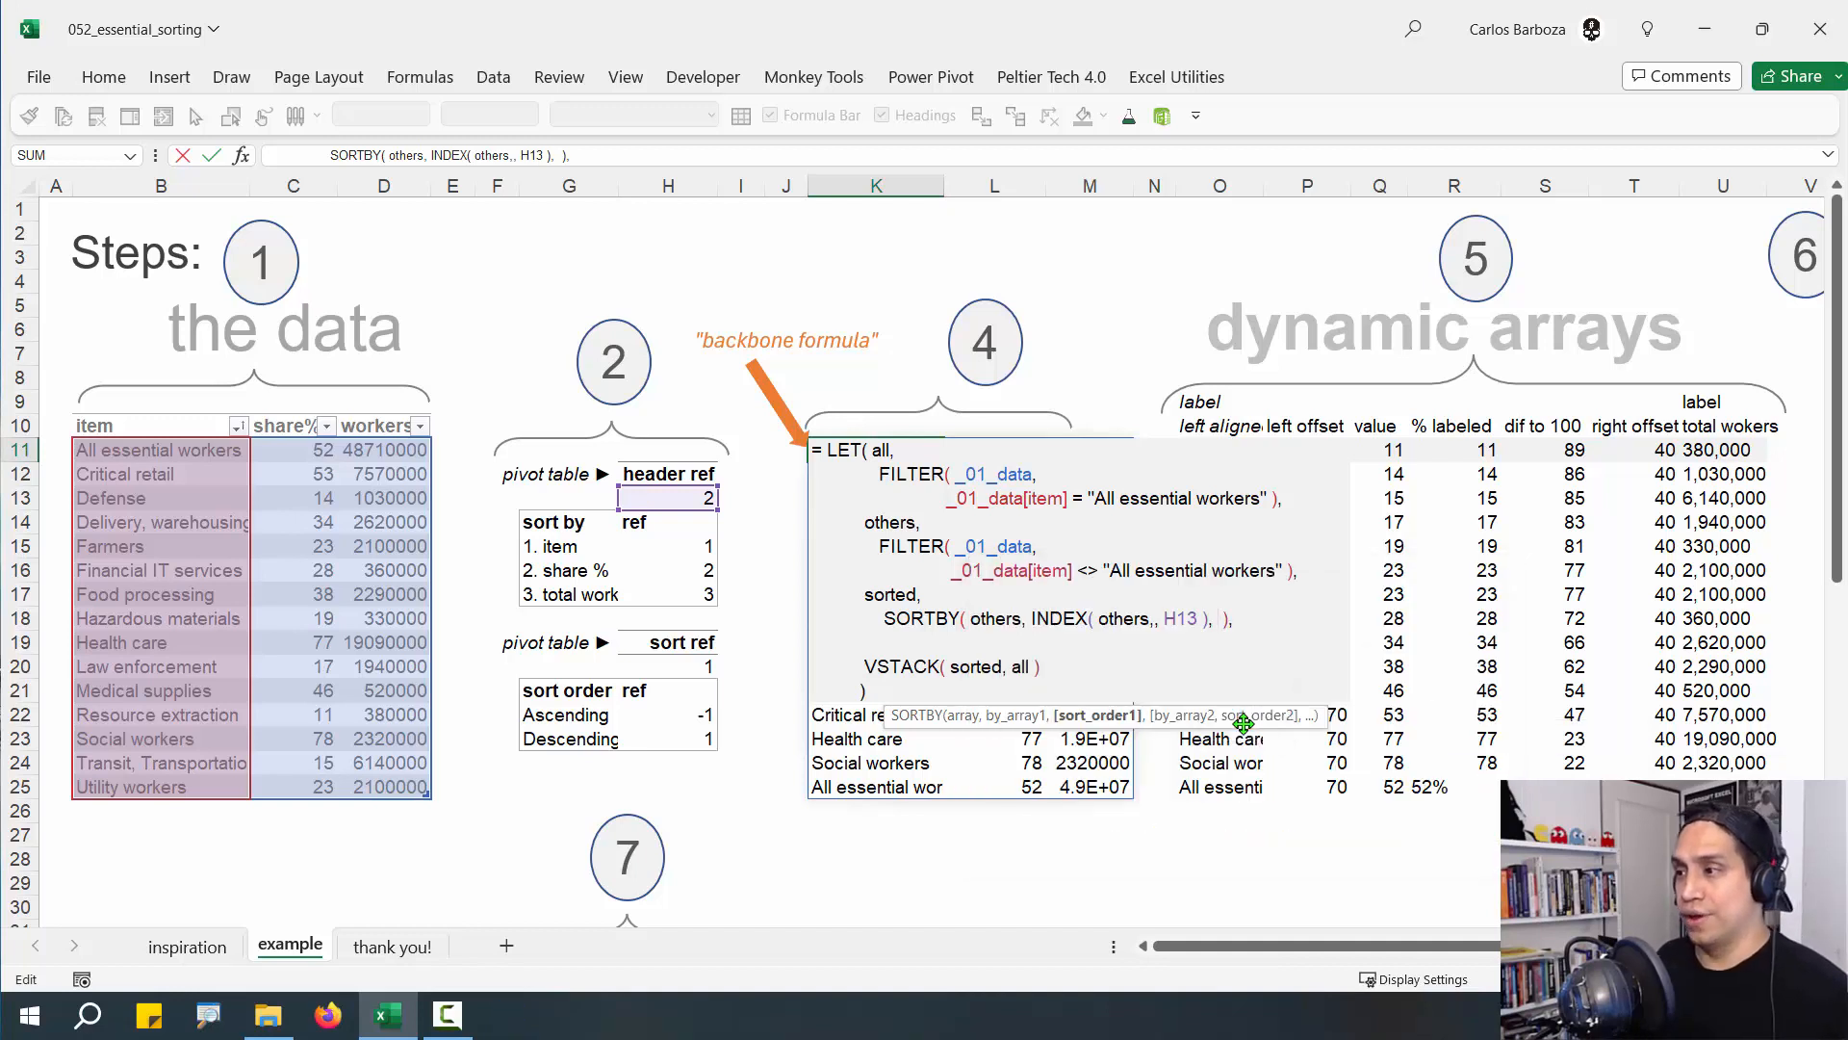
text(H20)
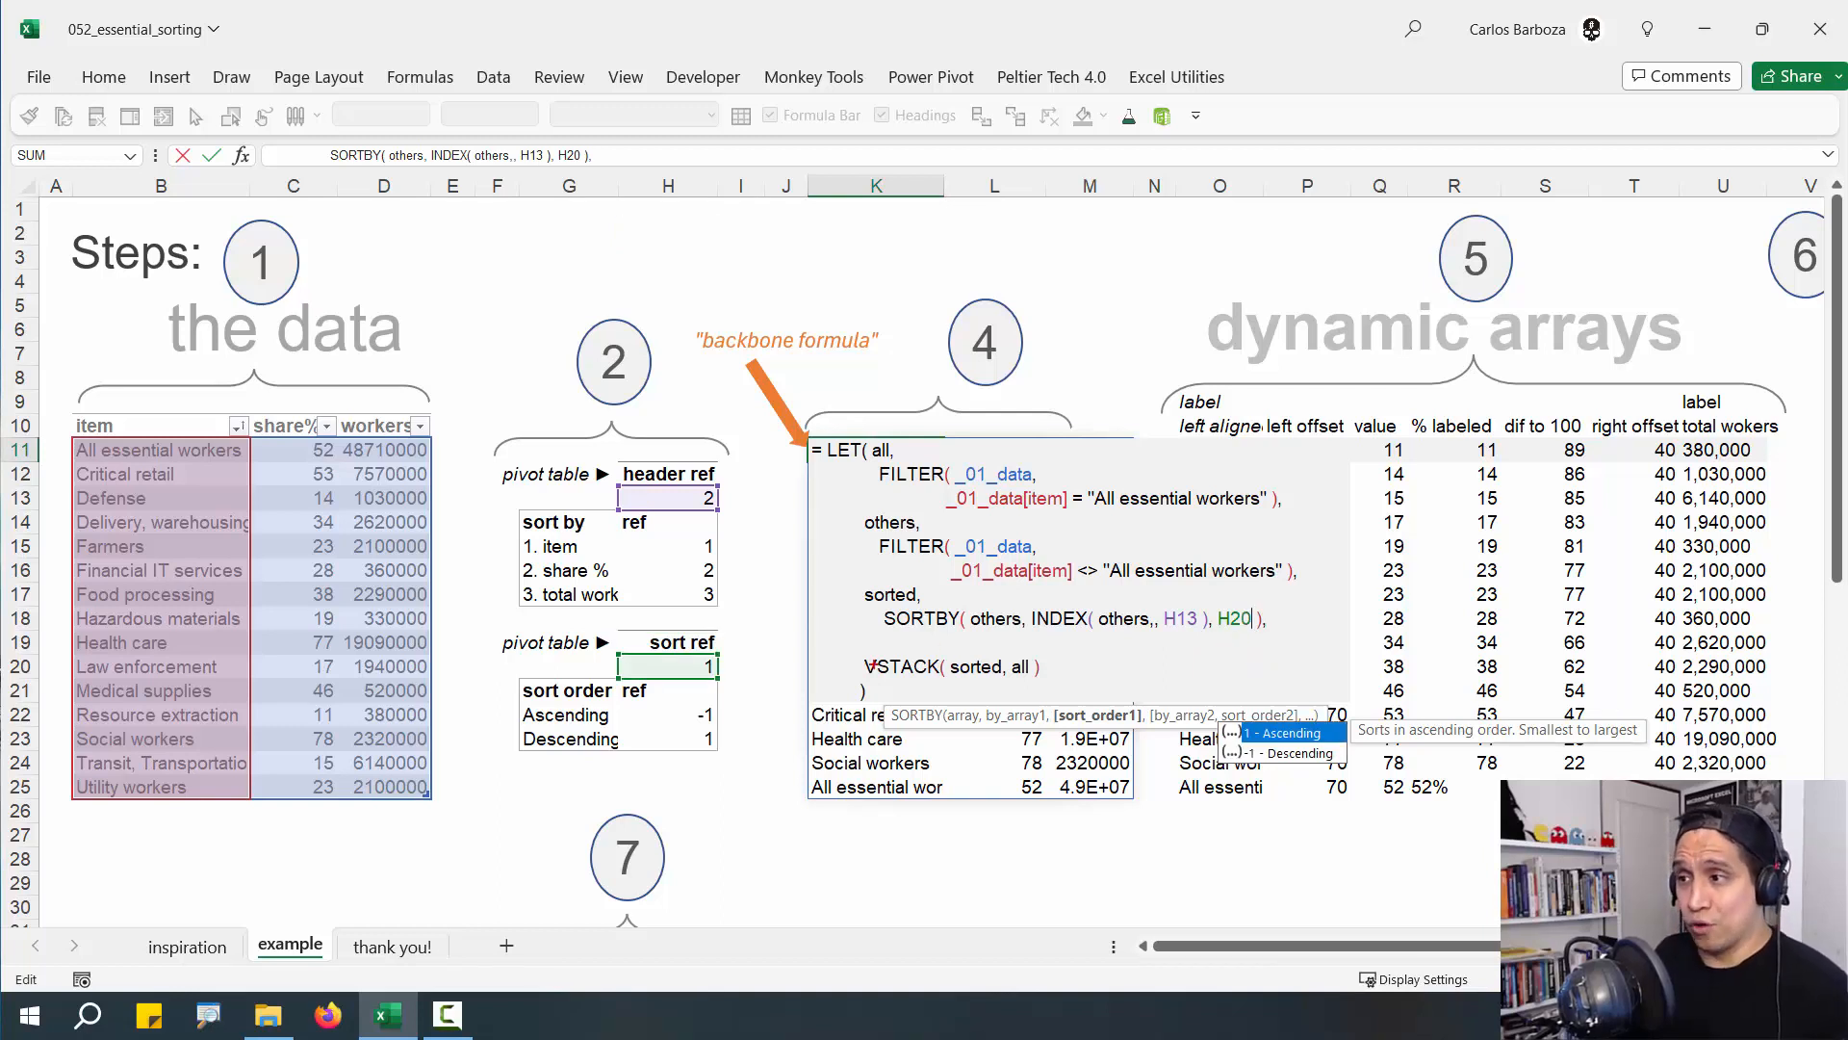
Annotate VSTACK and the "sorted" and "all" variables it combines, and clear the annotations
drag(795, 643, 849, 664)
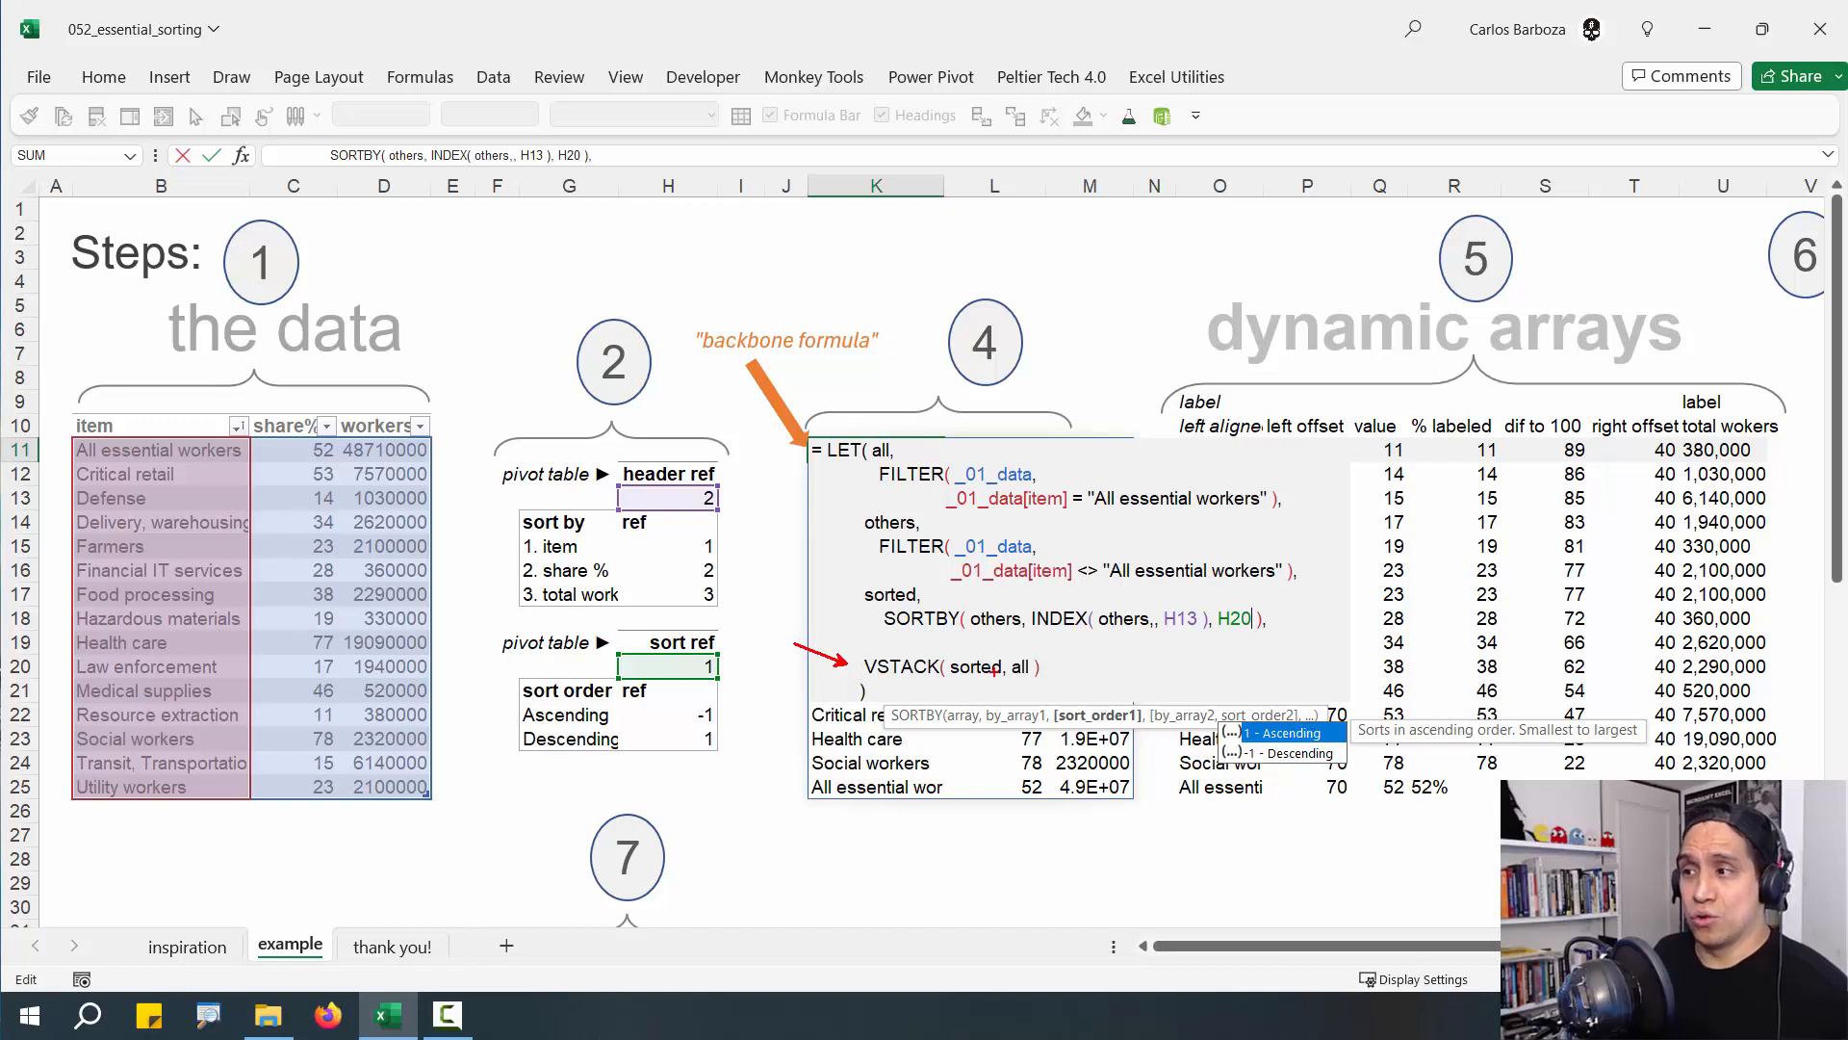
drag(1019, 691, 1046, 708)
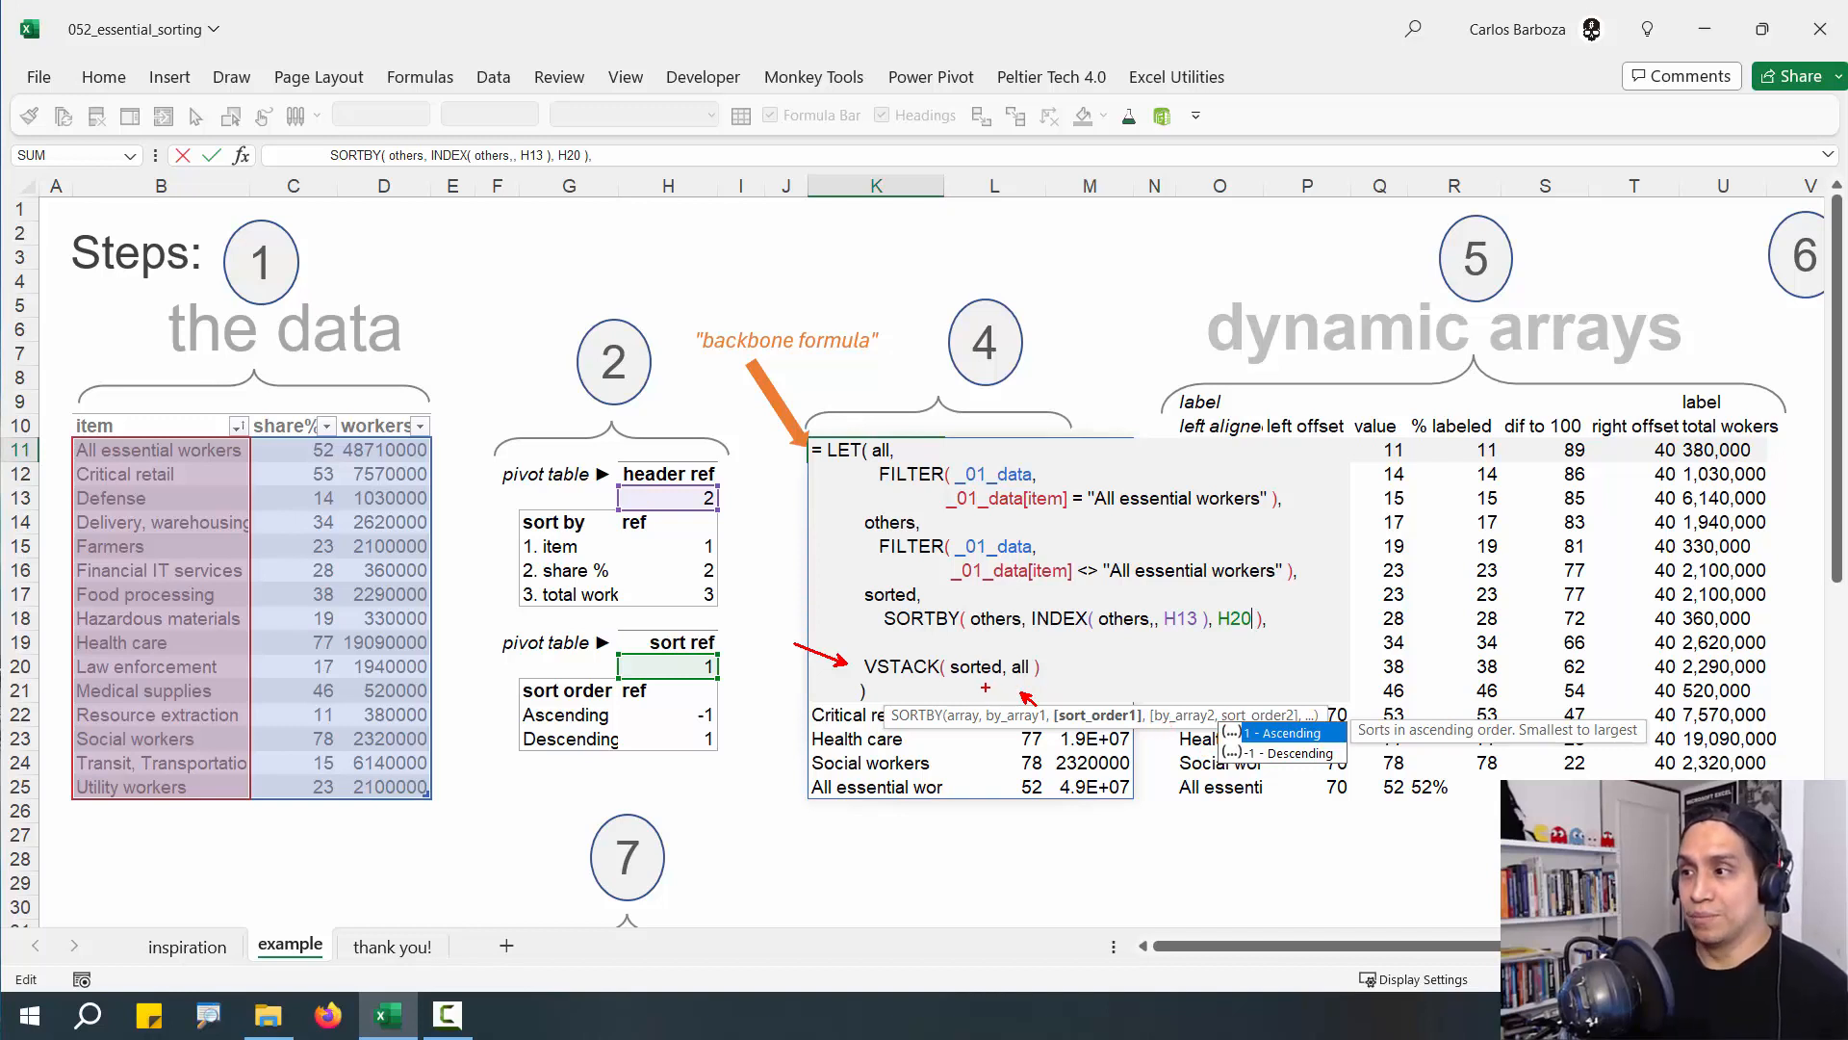
drag(847, 574, 928, 604)
drag(871, 439, 905, 464)
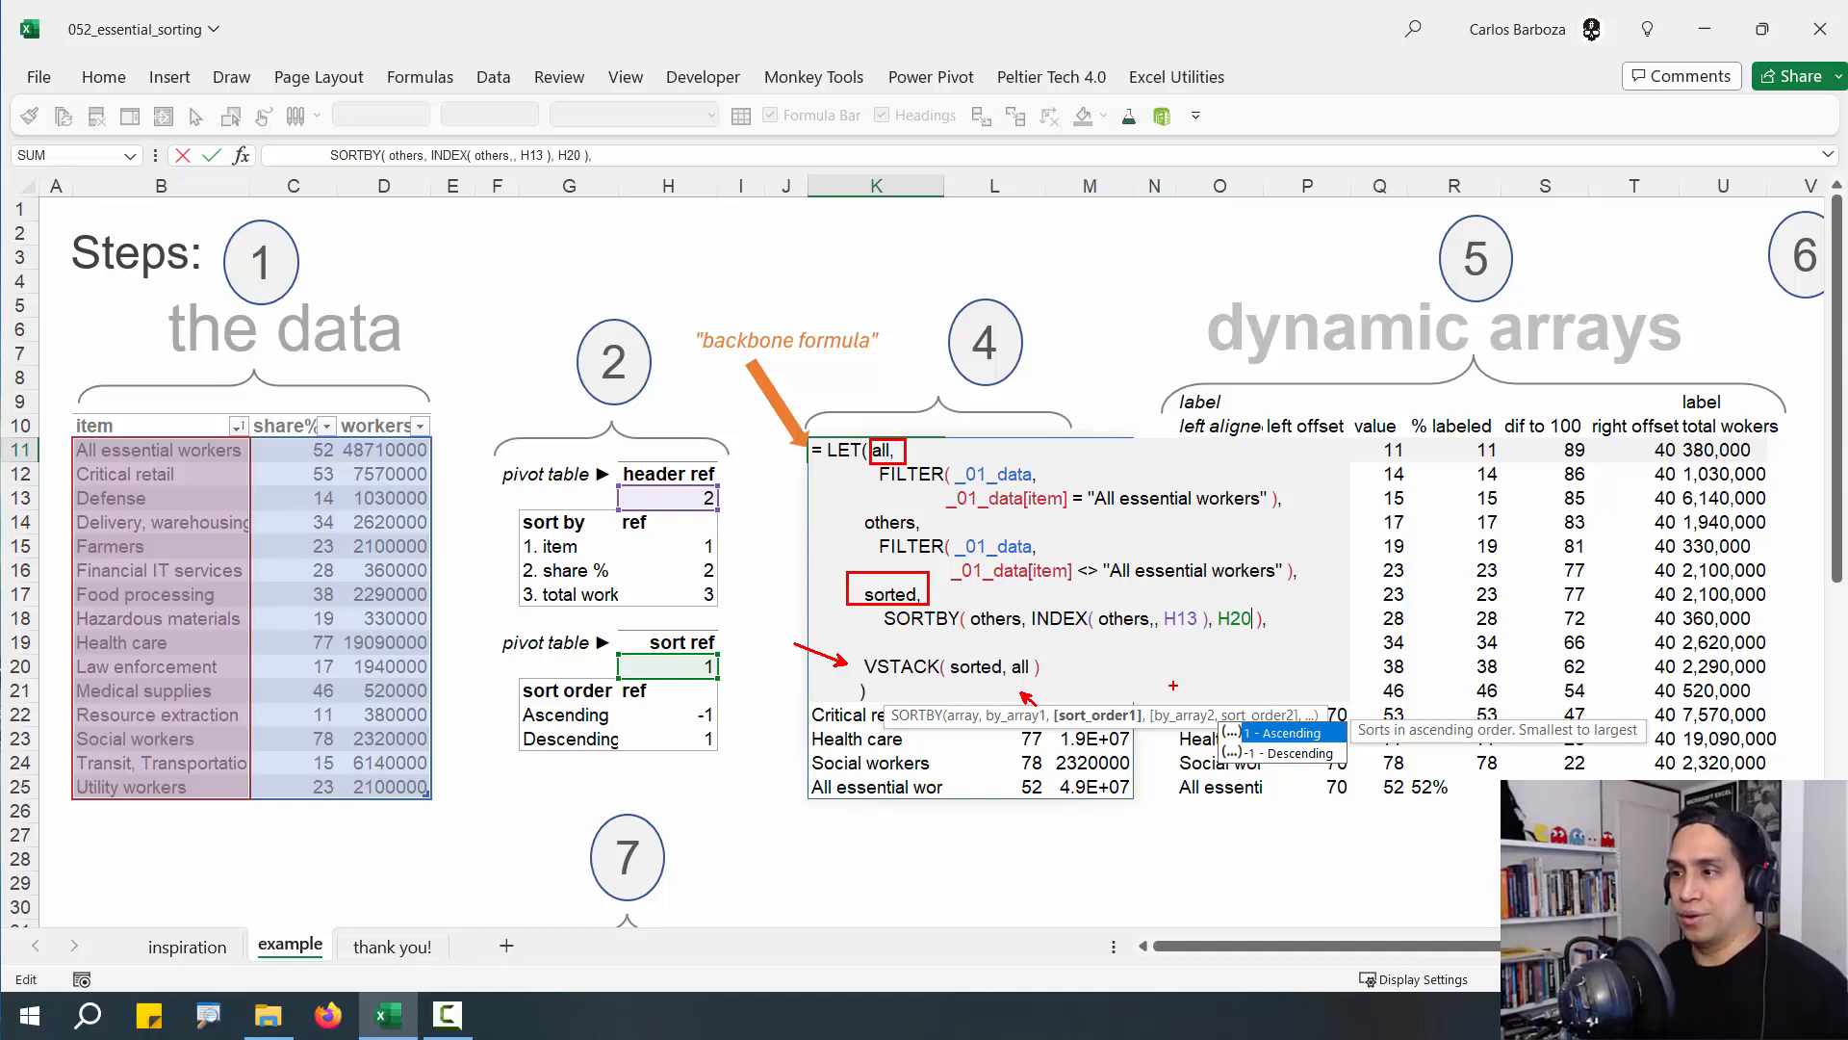
mouse_move(517, 541)
mouse_down()
mouse_move(480, 521)
mouse_move(483, 555)
mouse_move(402, 590)
mouse_up()
key(Escape)
key(Escape)
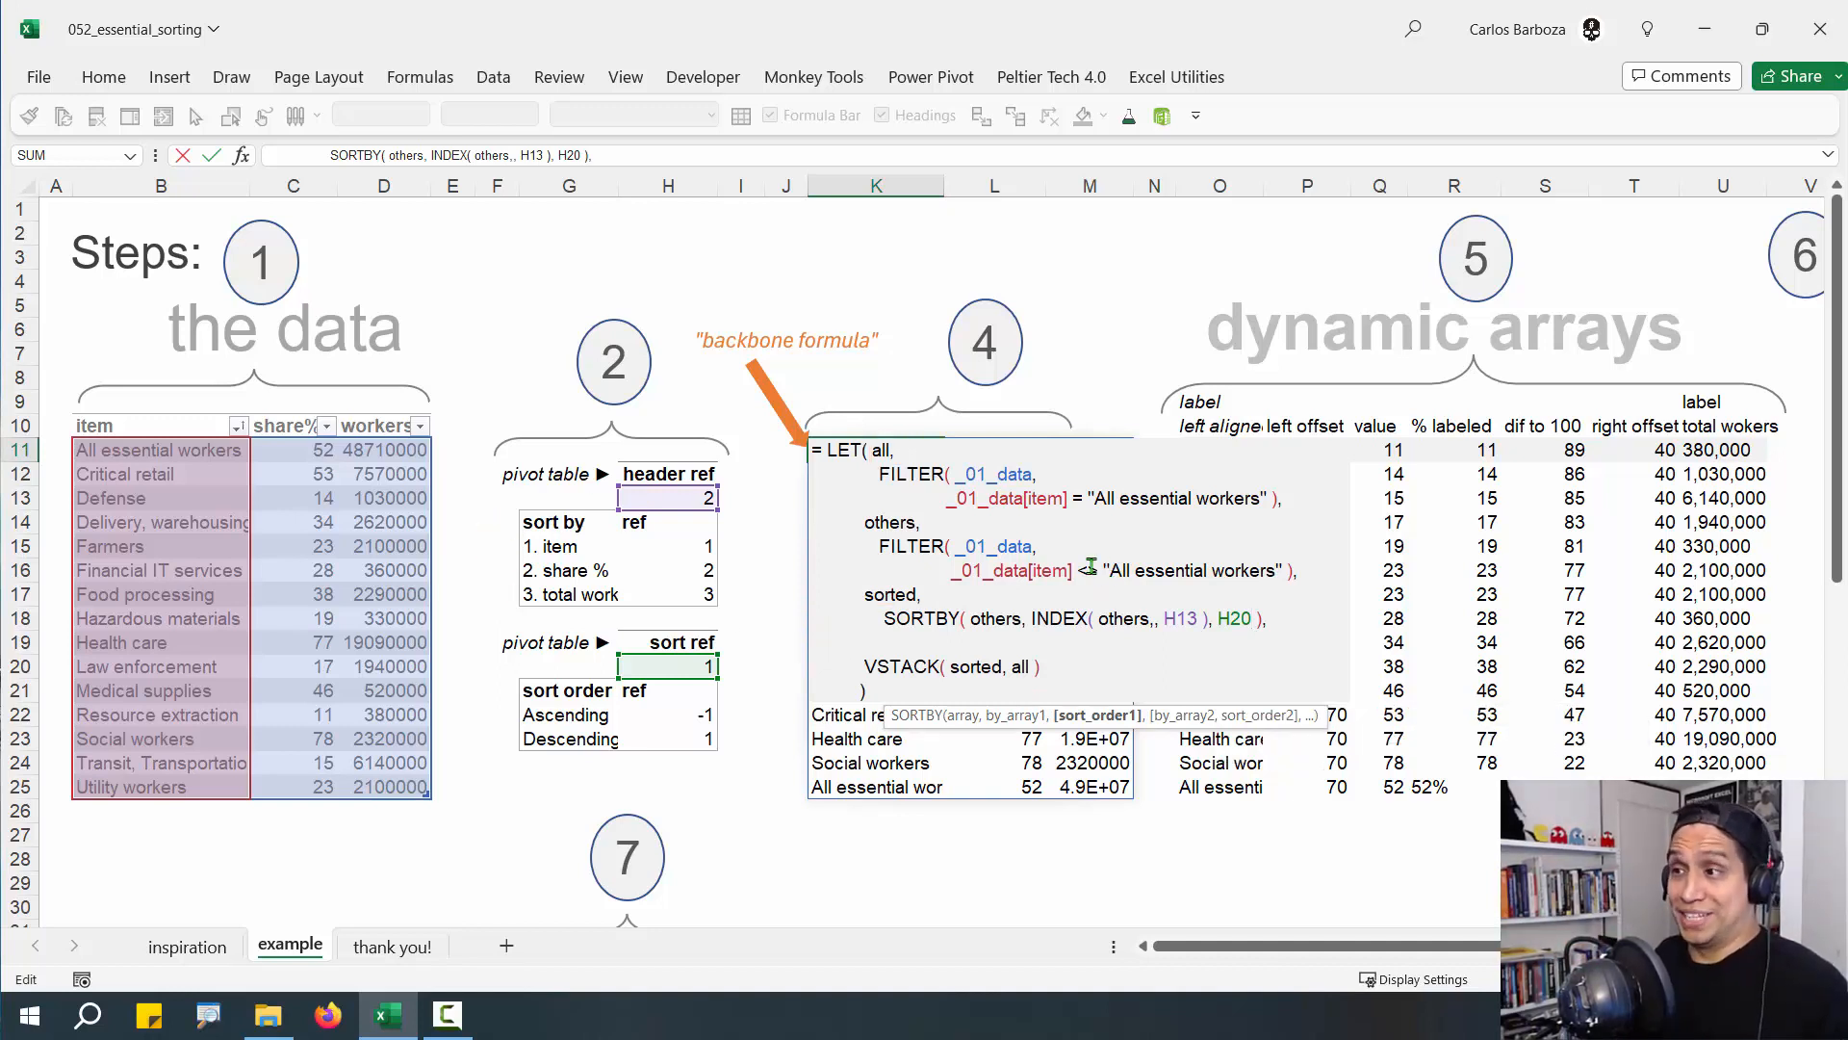
Close the backbone formula and look over section 4's sorted output beside the chart and its sort buttons
key(Escape)
click(1026, 453)
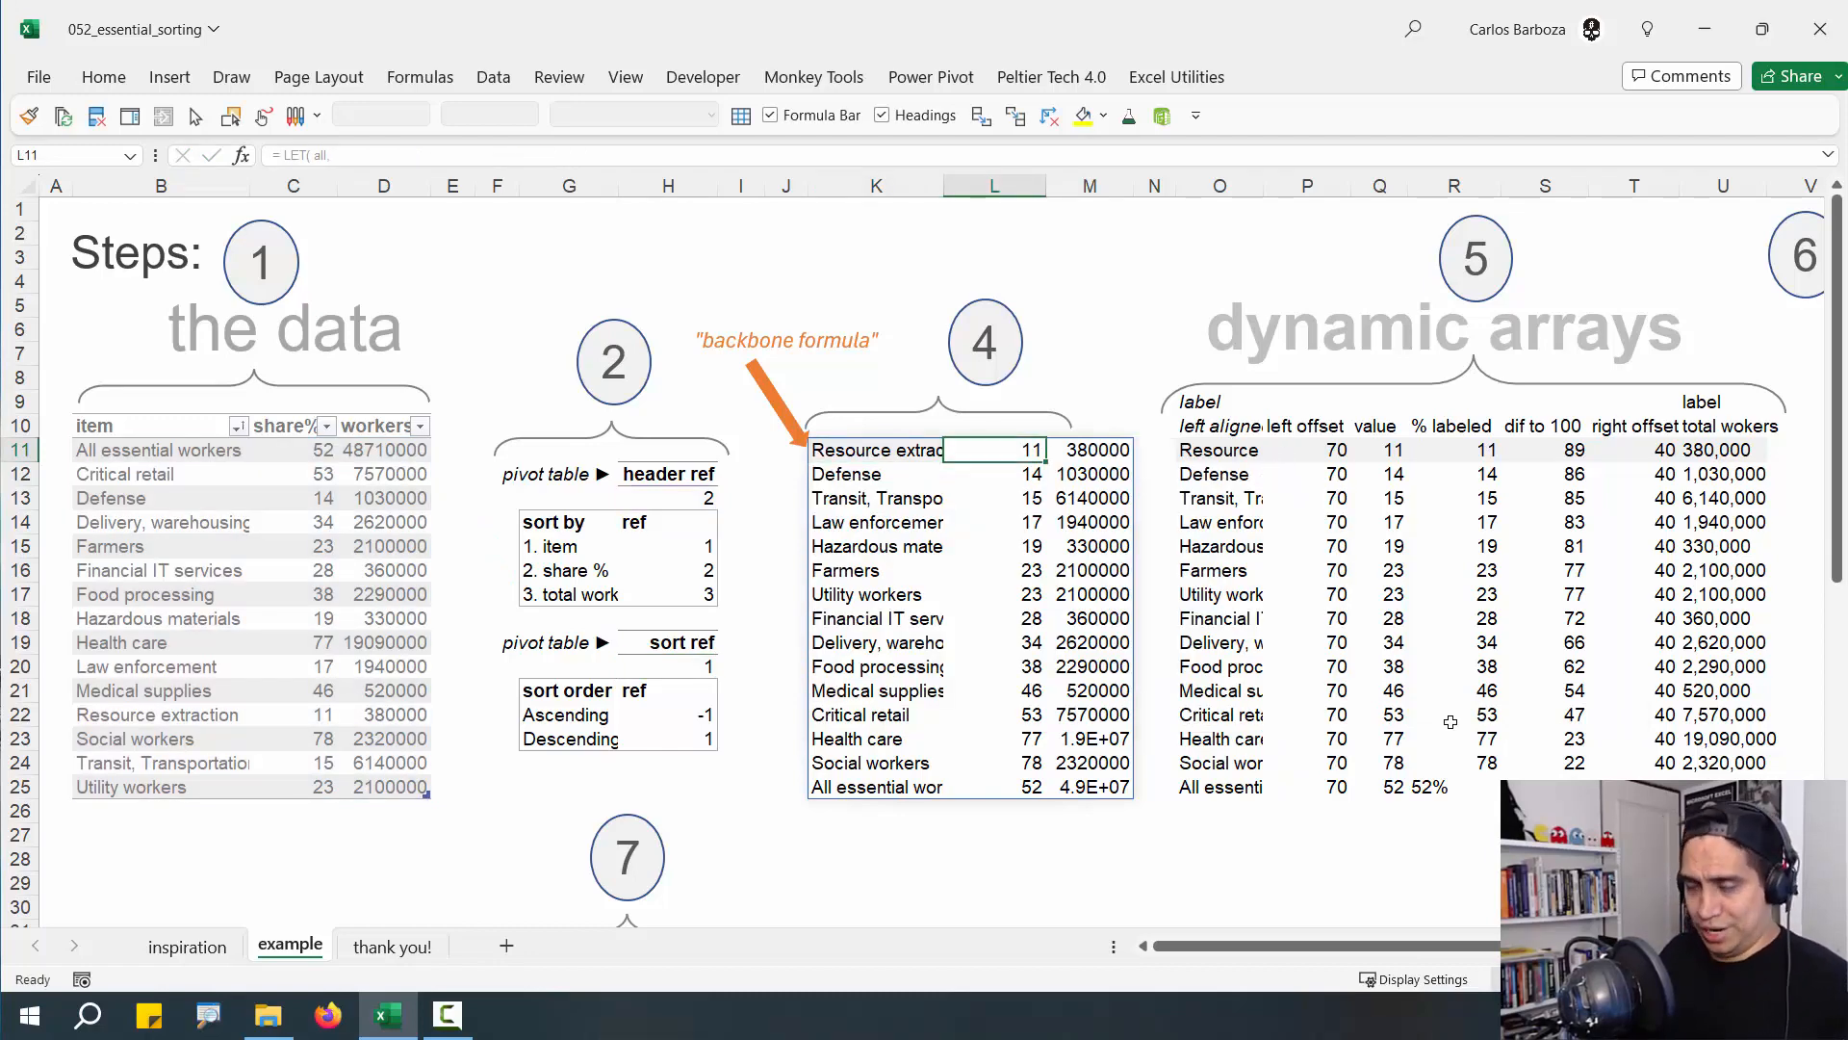
scroll(1451, 722, down, 2)
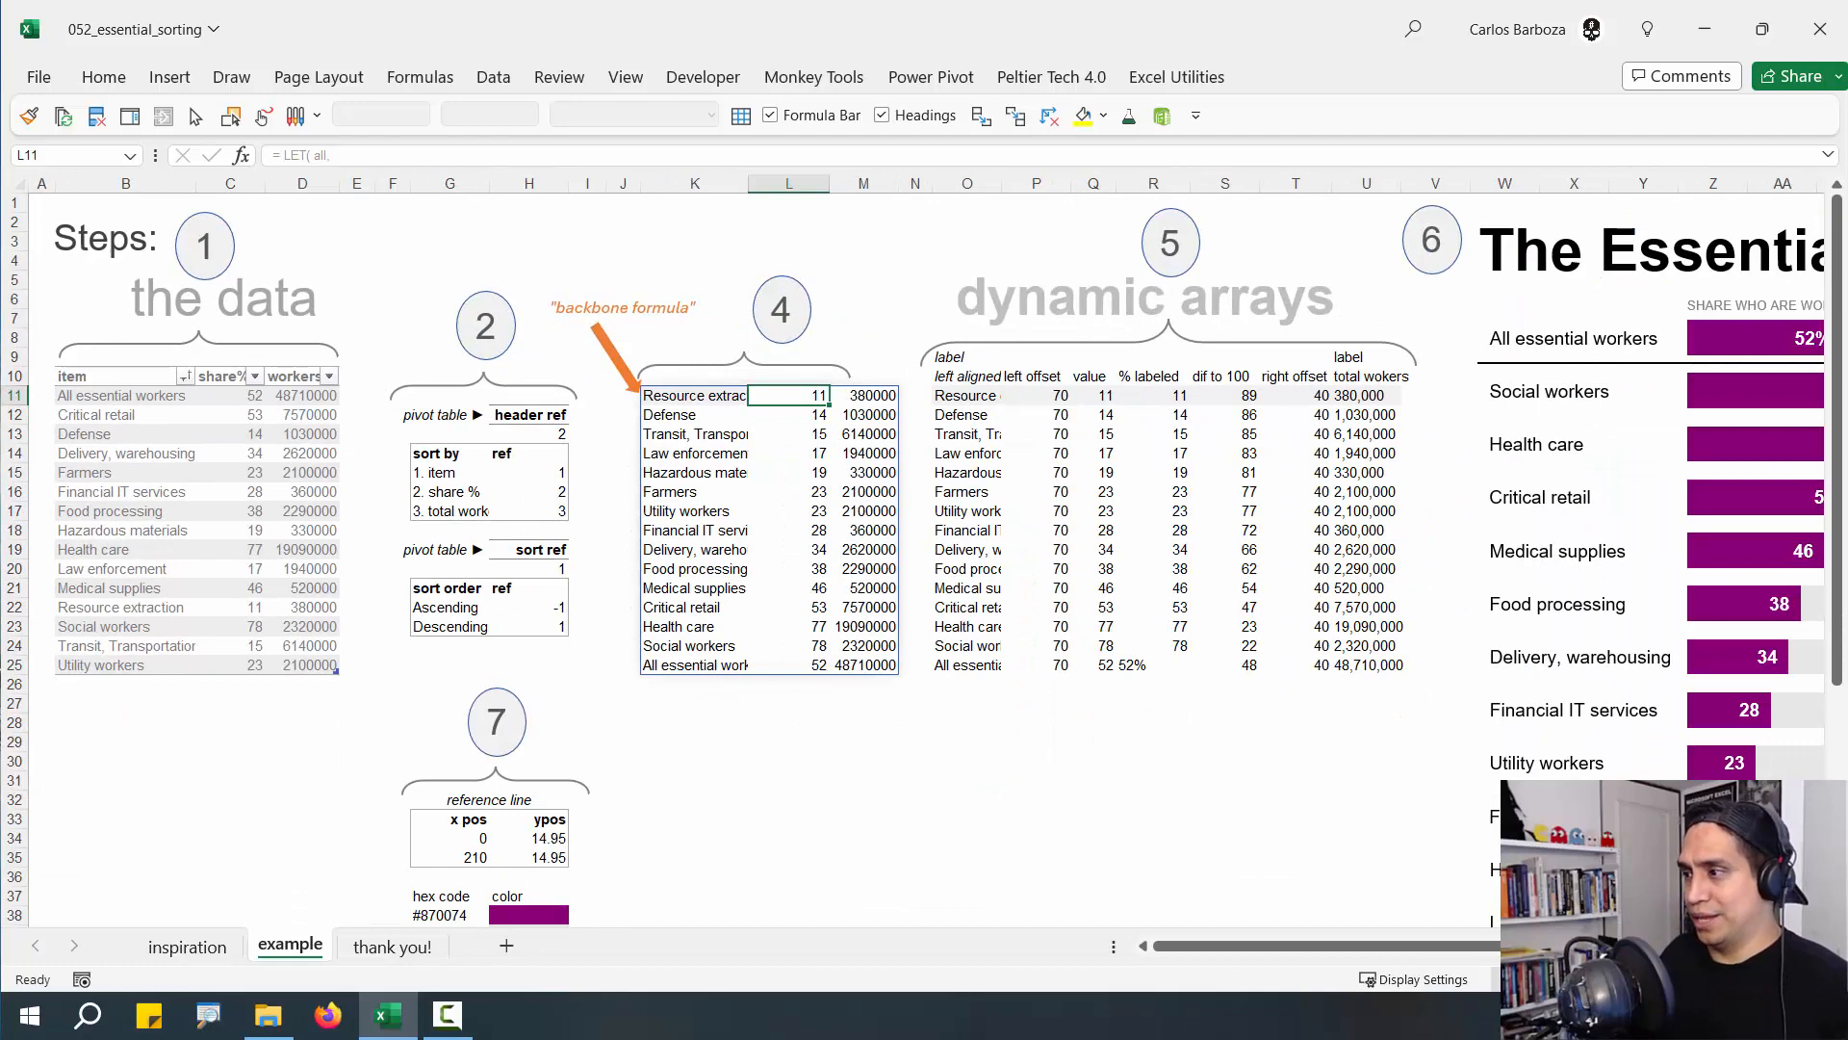
scroll(927, 563, right, 5)
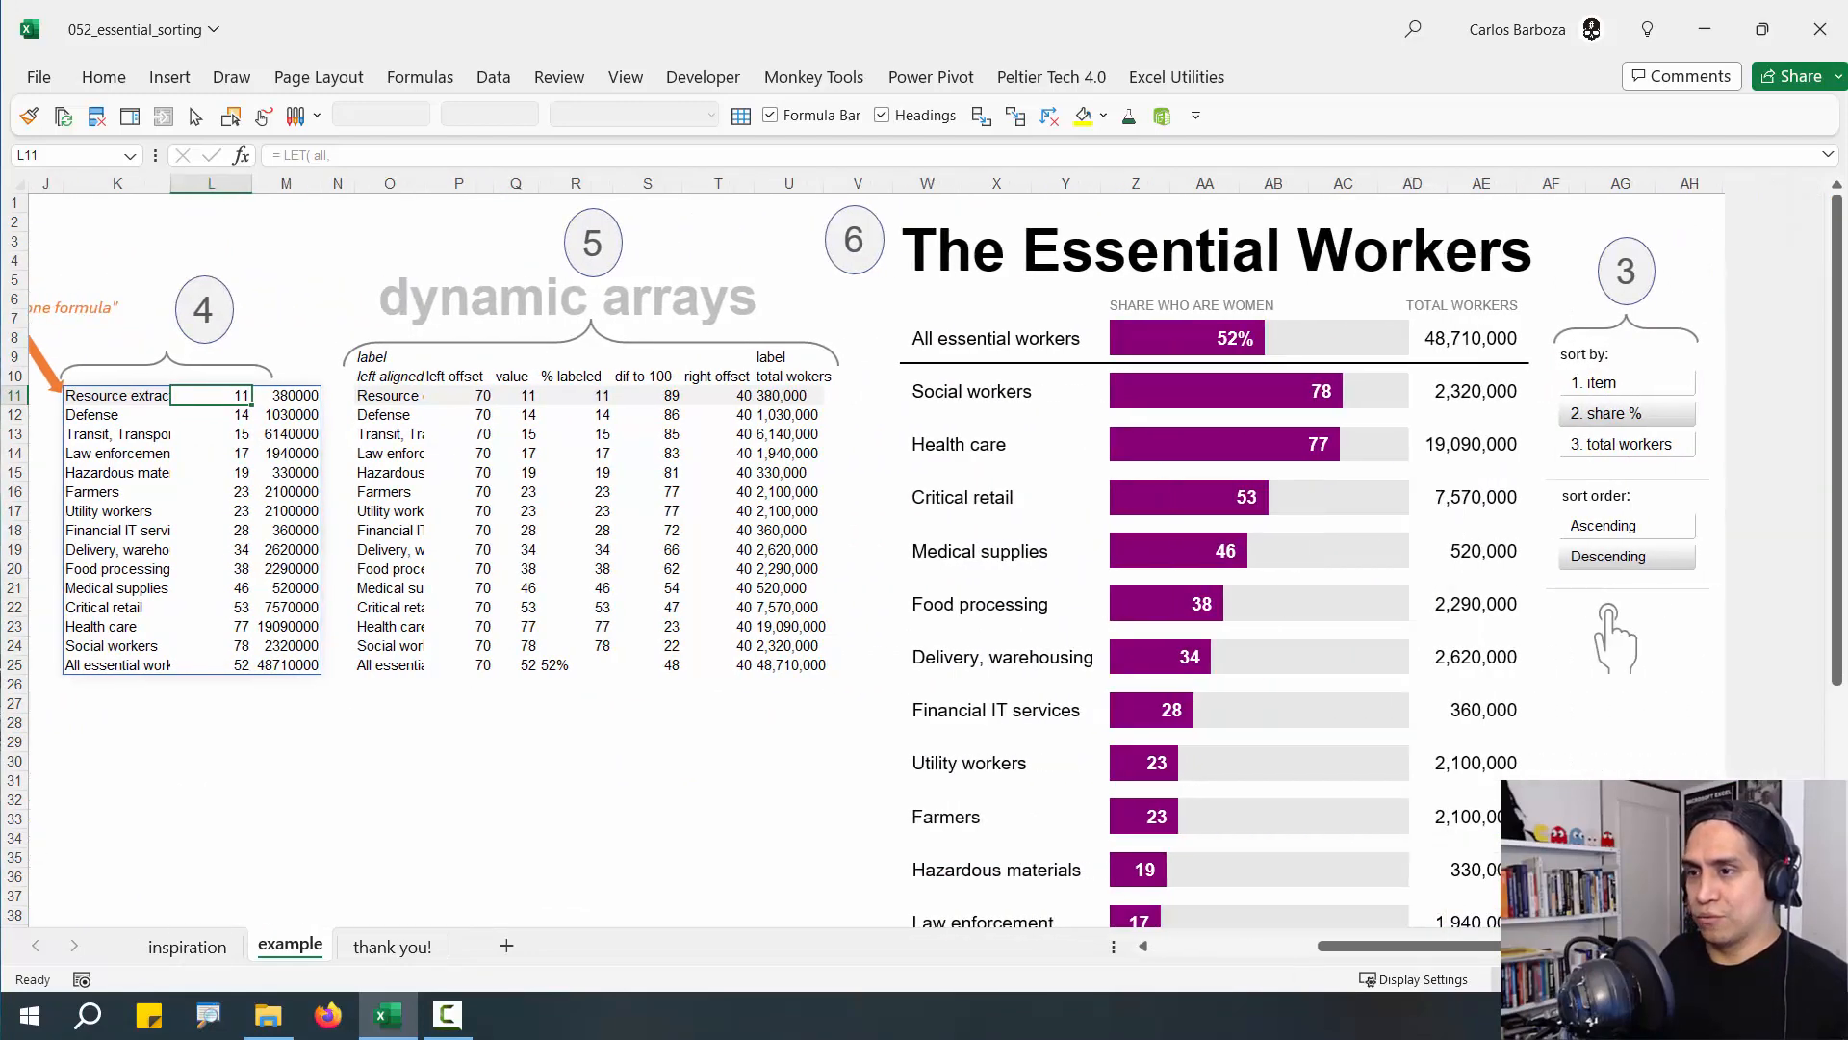
click(119, 397)
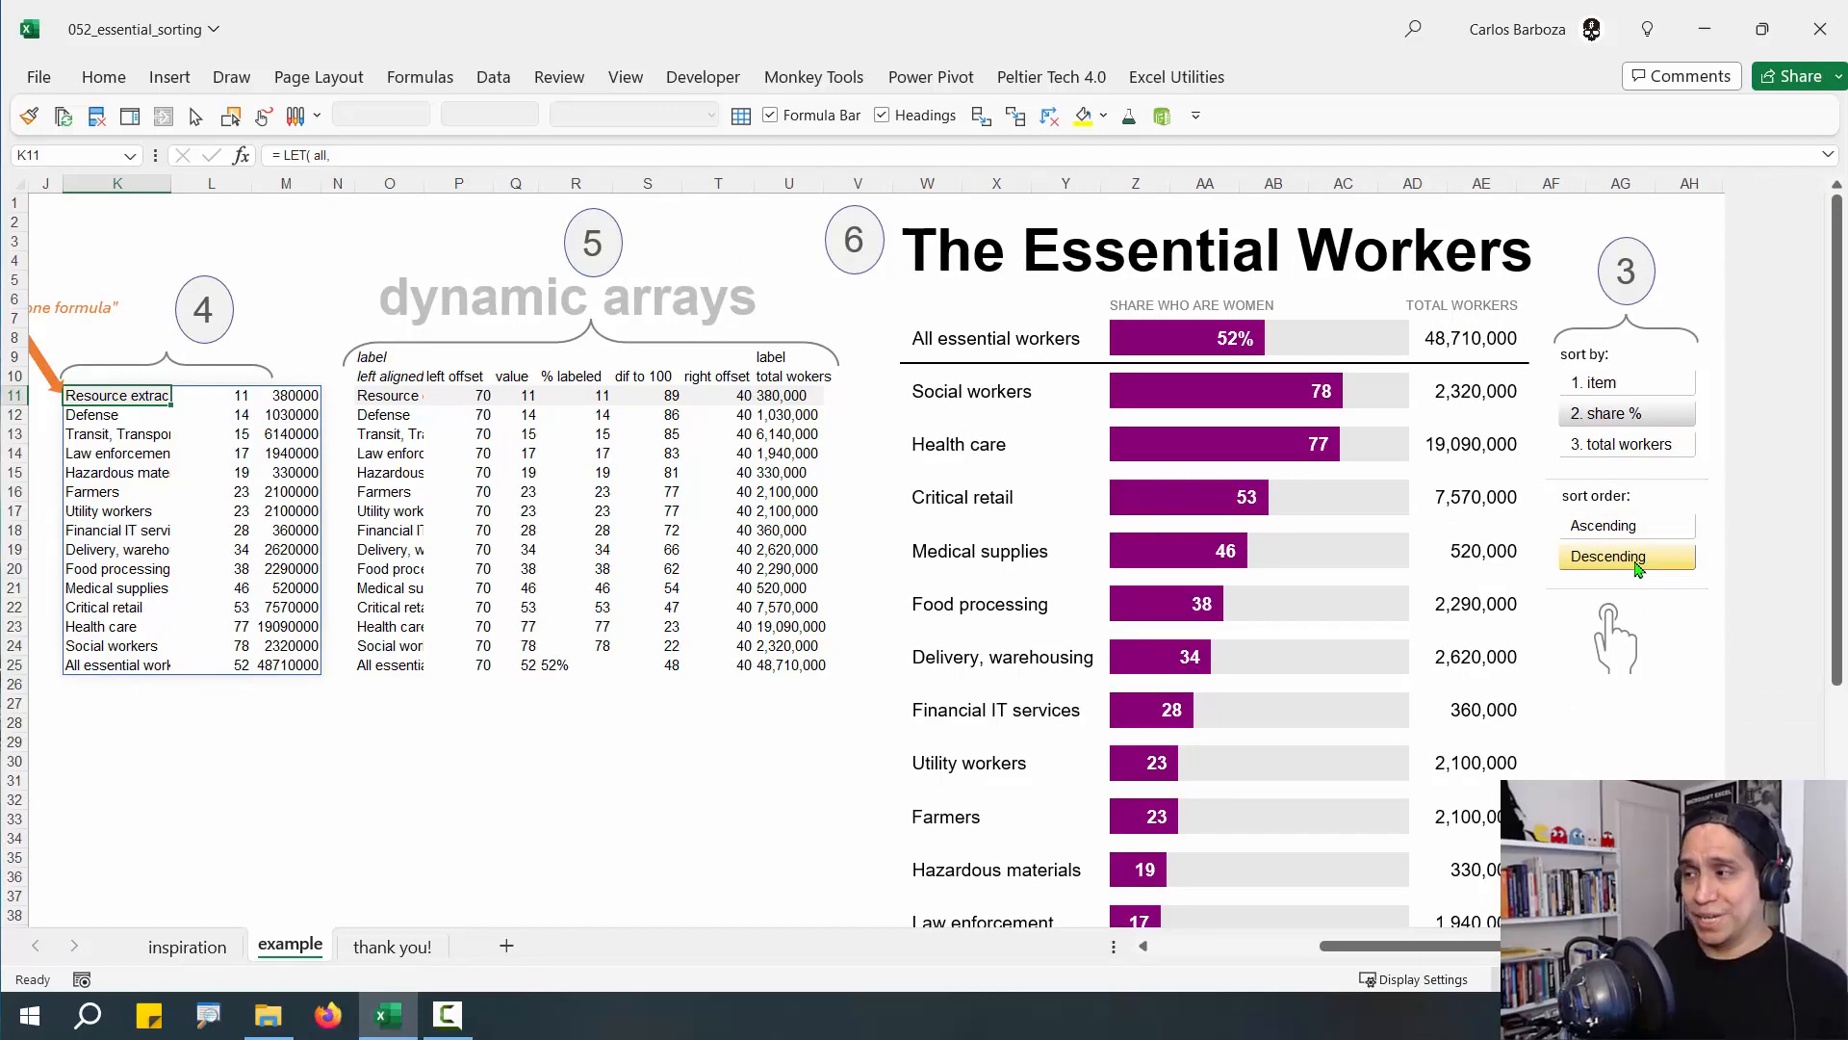
click(136, 605)
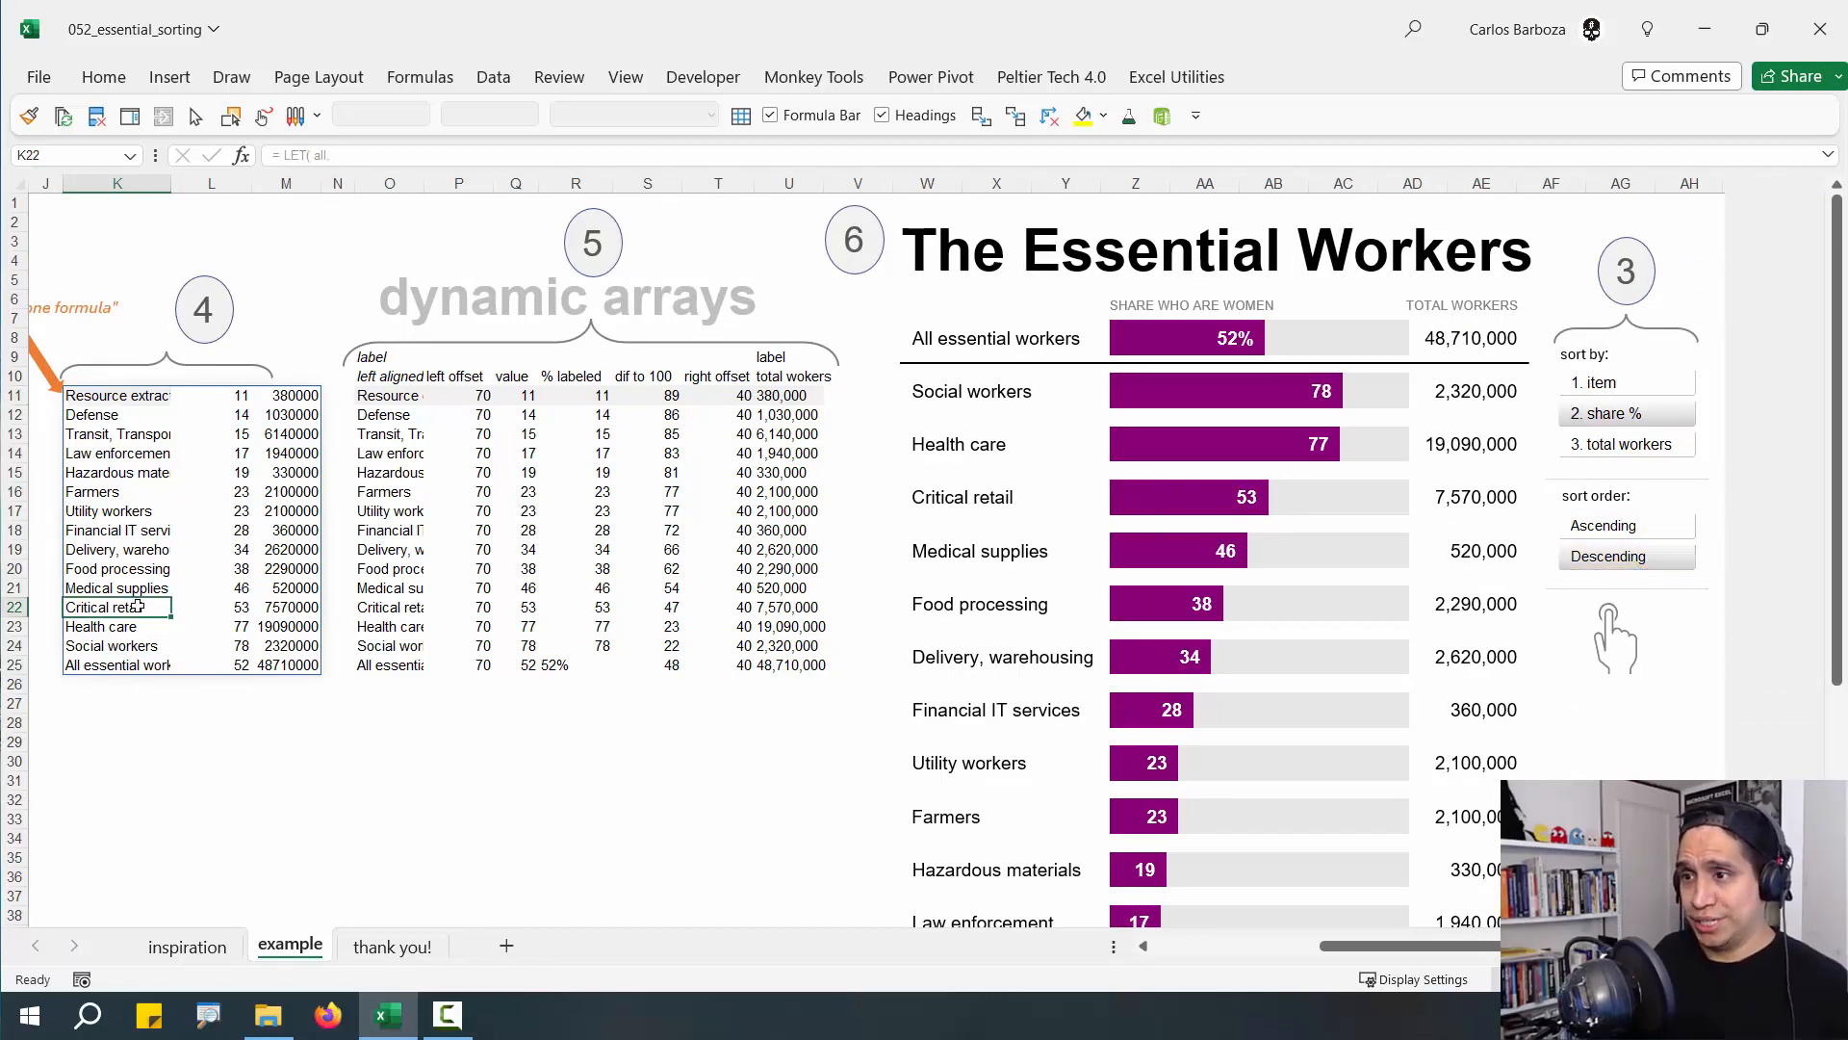
key(Left)
key(Left)
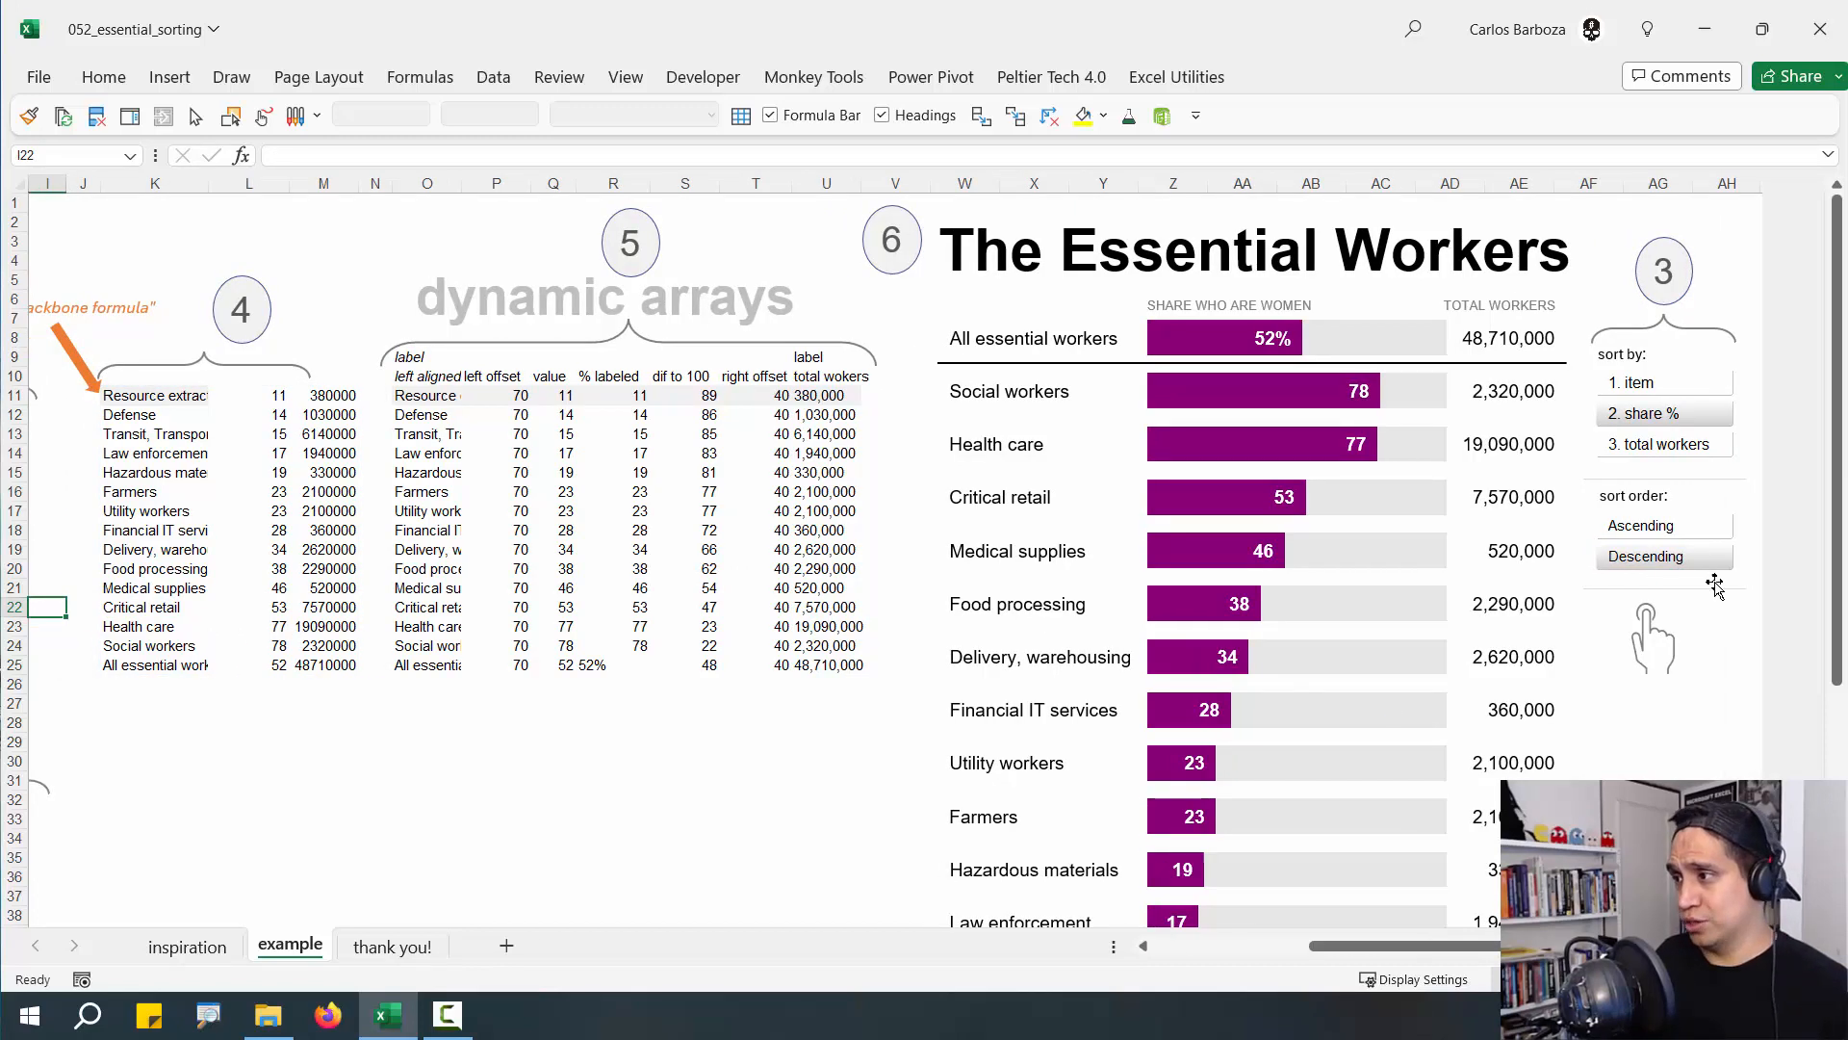
Move the grouped sort by and sort order buttons from beside the chart to below the section 4 output
click(1715, 605)
click(1744, 585)
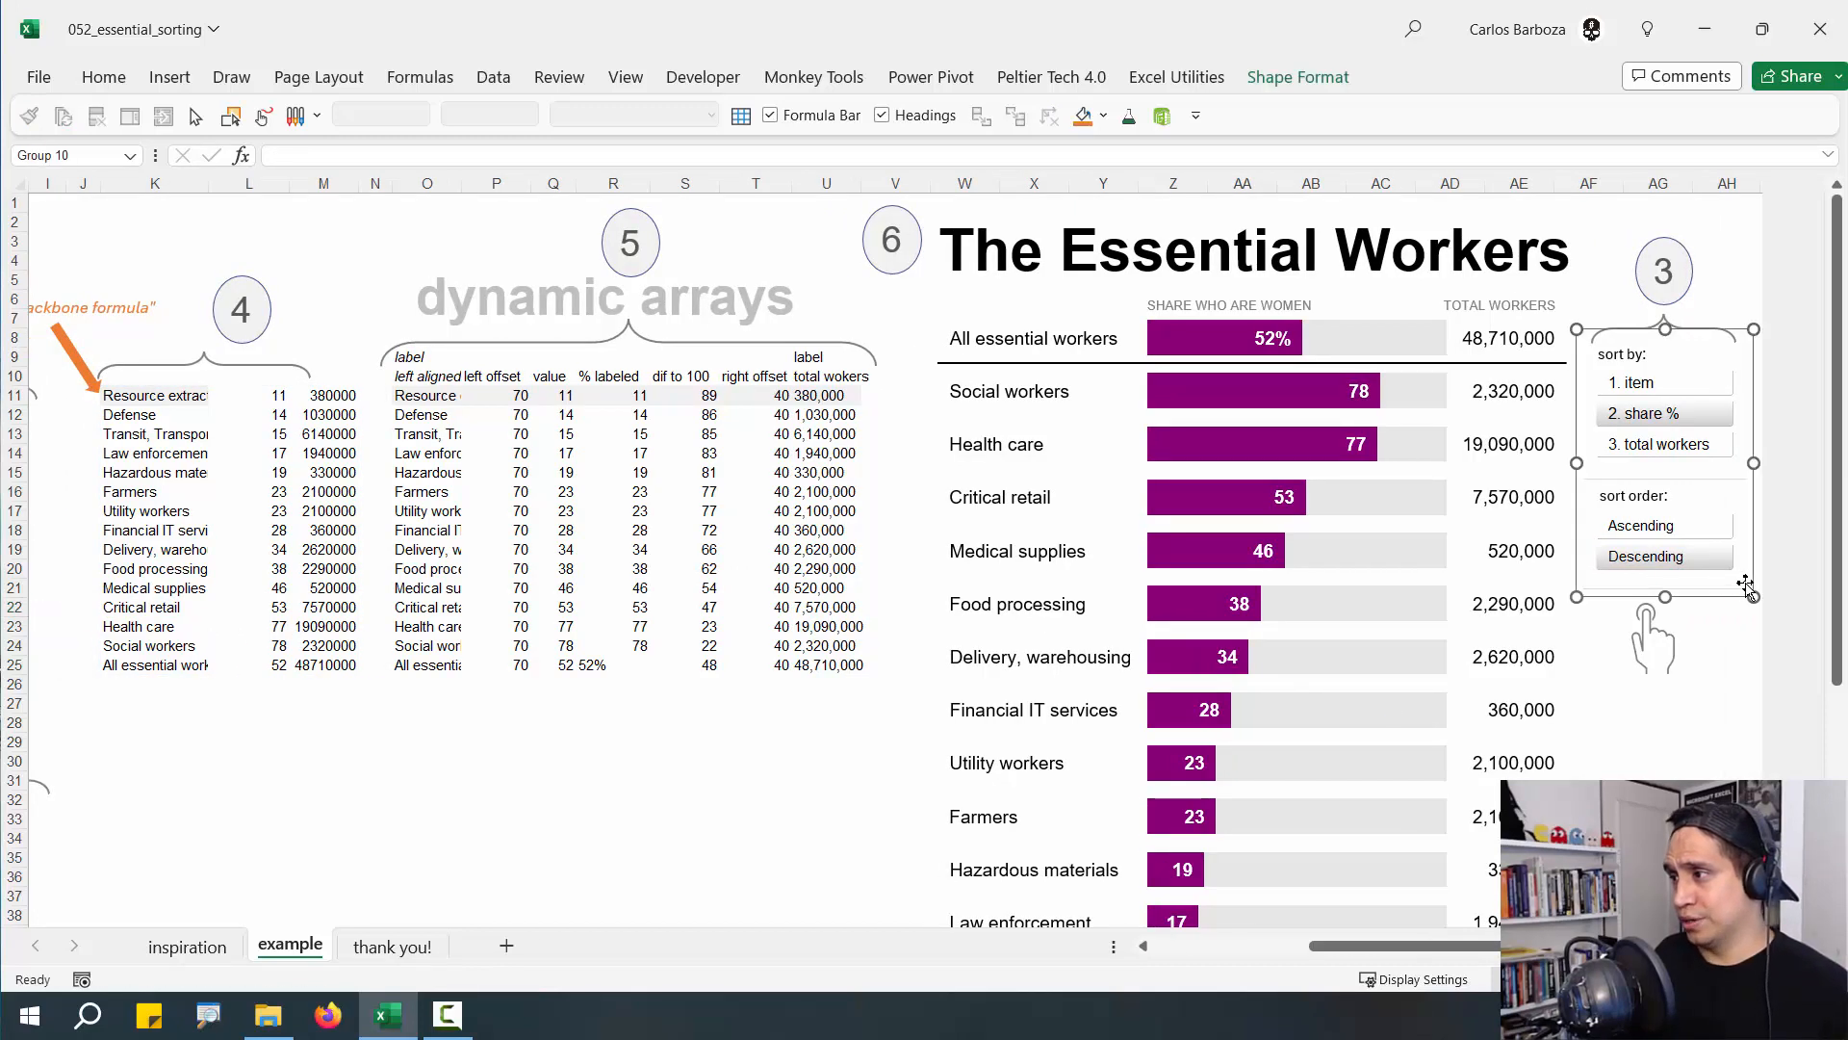
drag(1747, 581, 347, 903)
click(1145, 948)
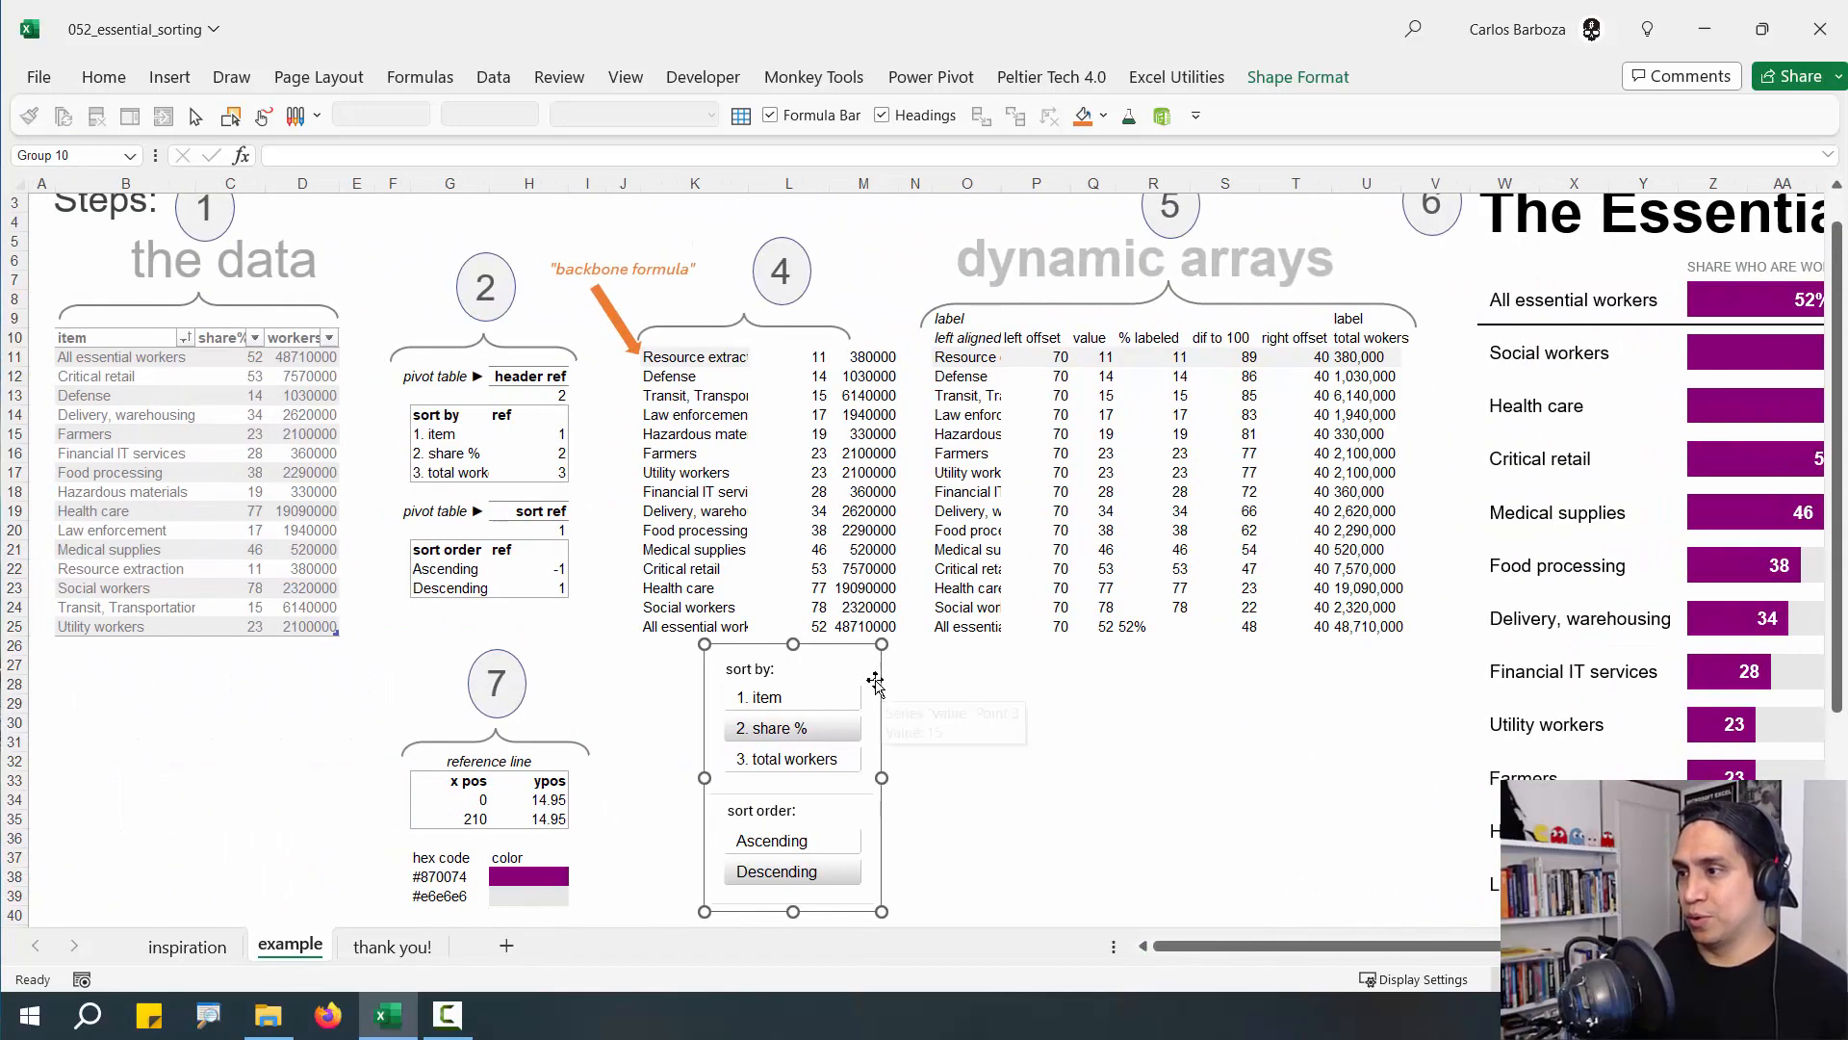
drag(861, 681, 919, 685)
click(1020, 769)
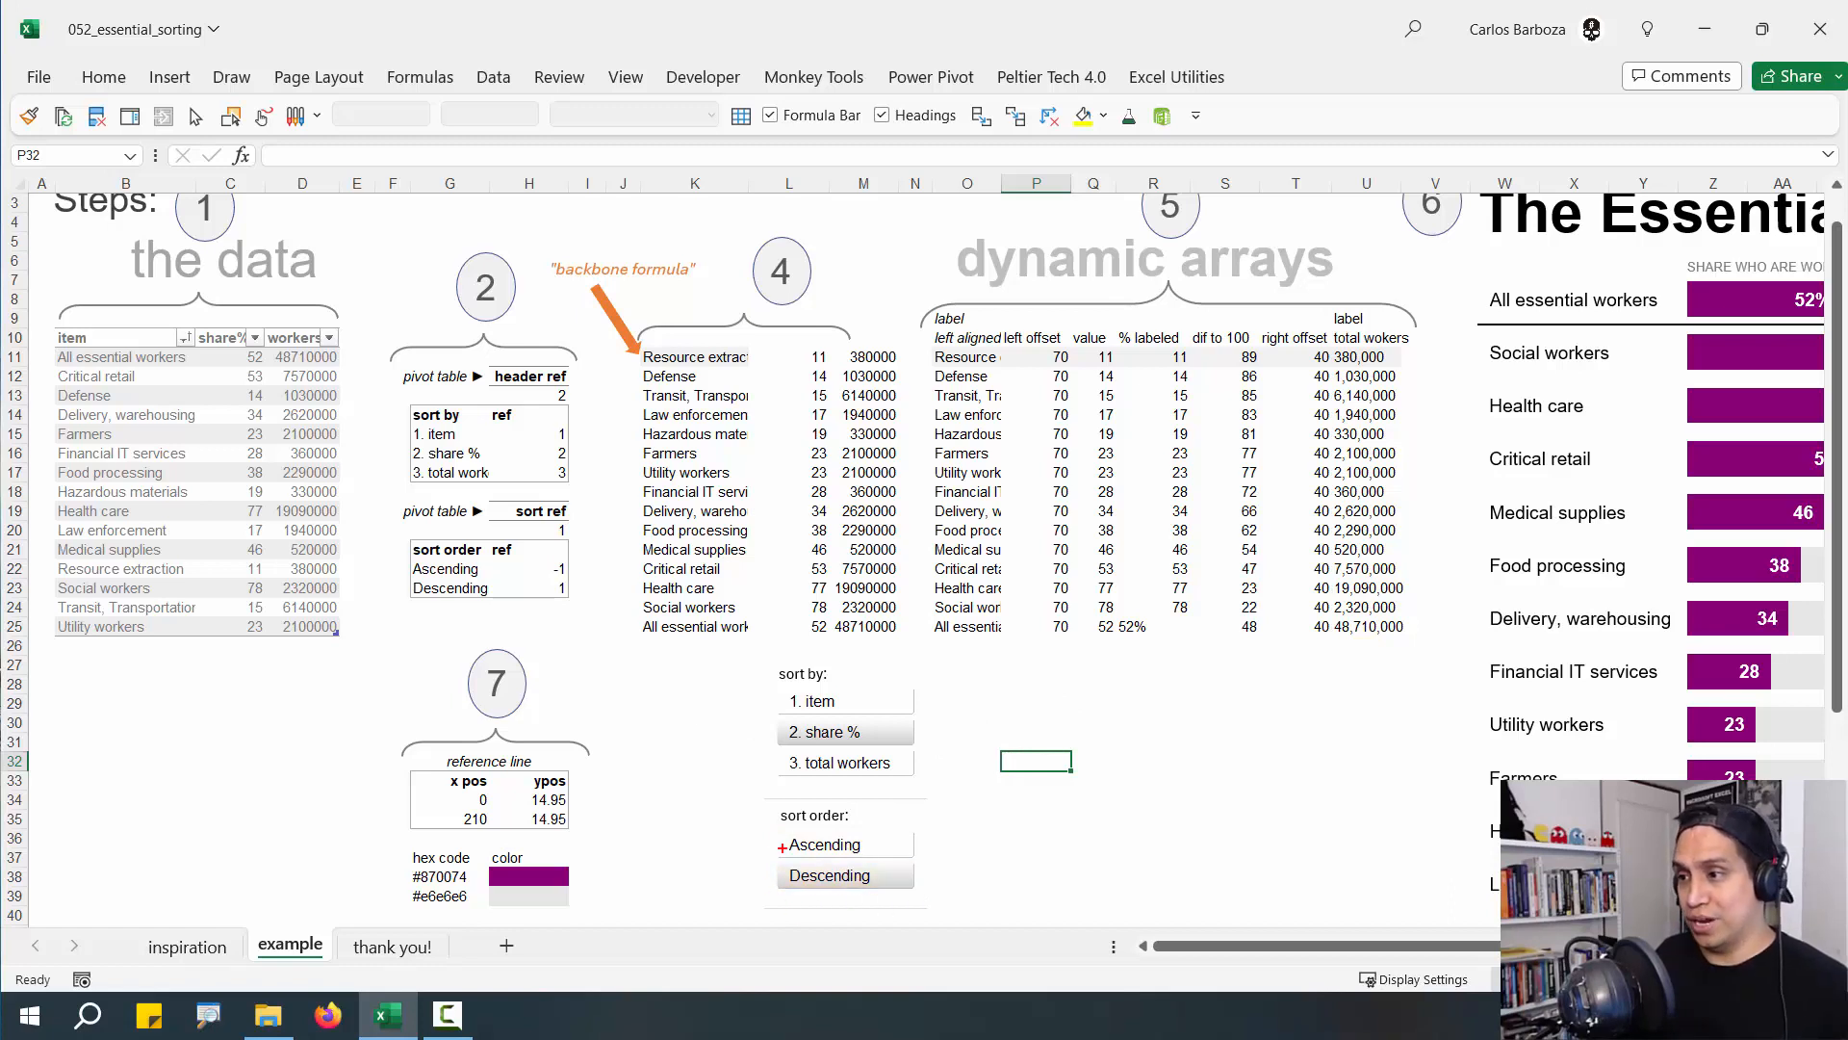
Box Descending, link it to the sort ref cell, mark section 4's output with a downward arrow, and clear the annotations
drag(759, 854, 921, 900)
mouse_move(754, 820)
mouse_down()
mouse_move(766, 871)
mouse_move(616, 571)
mouse_up()
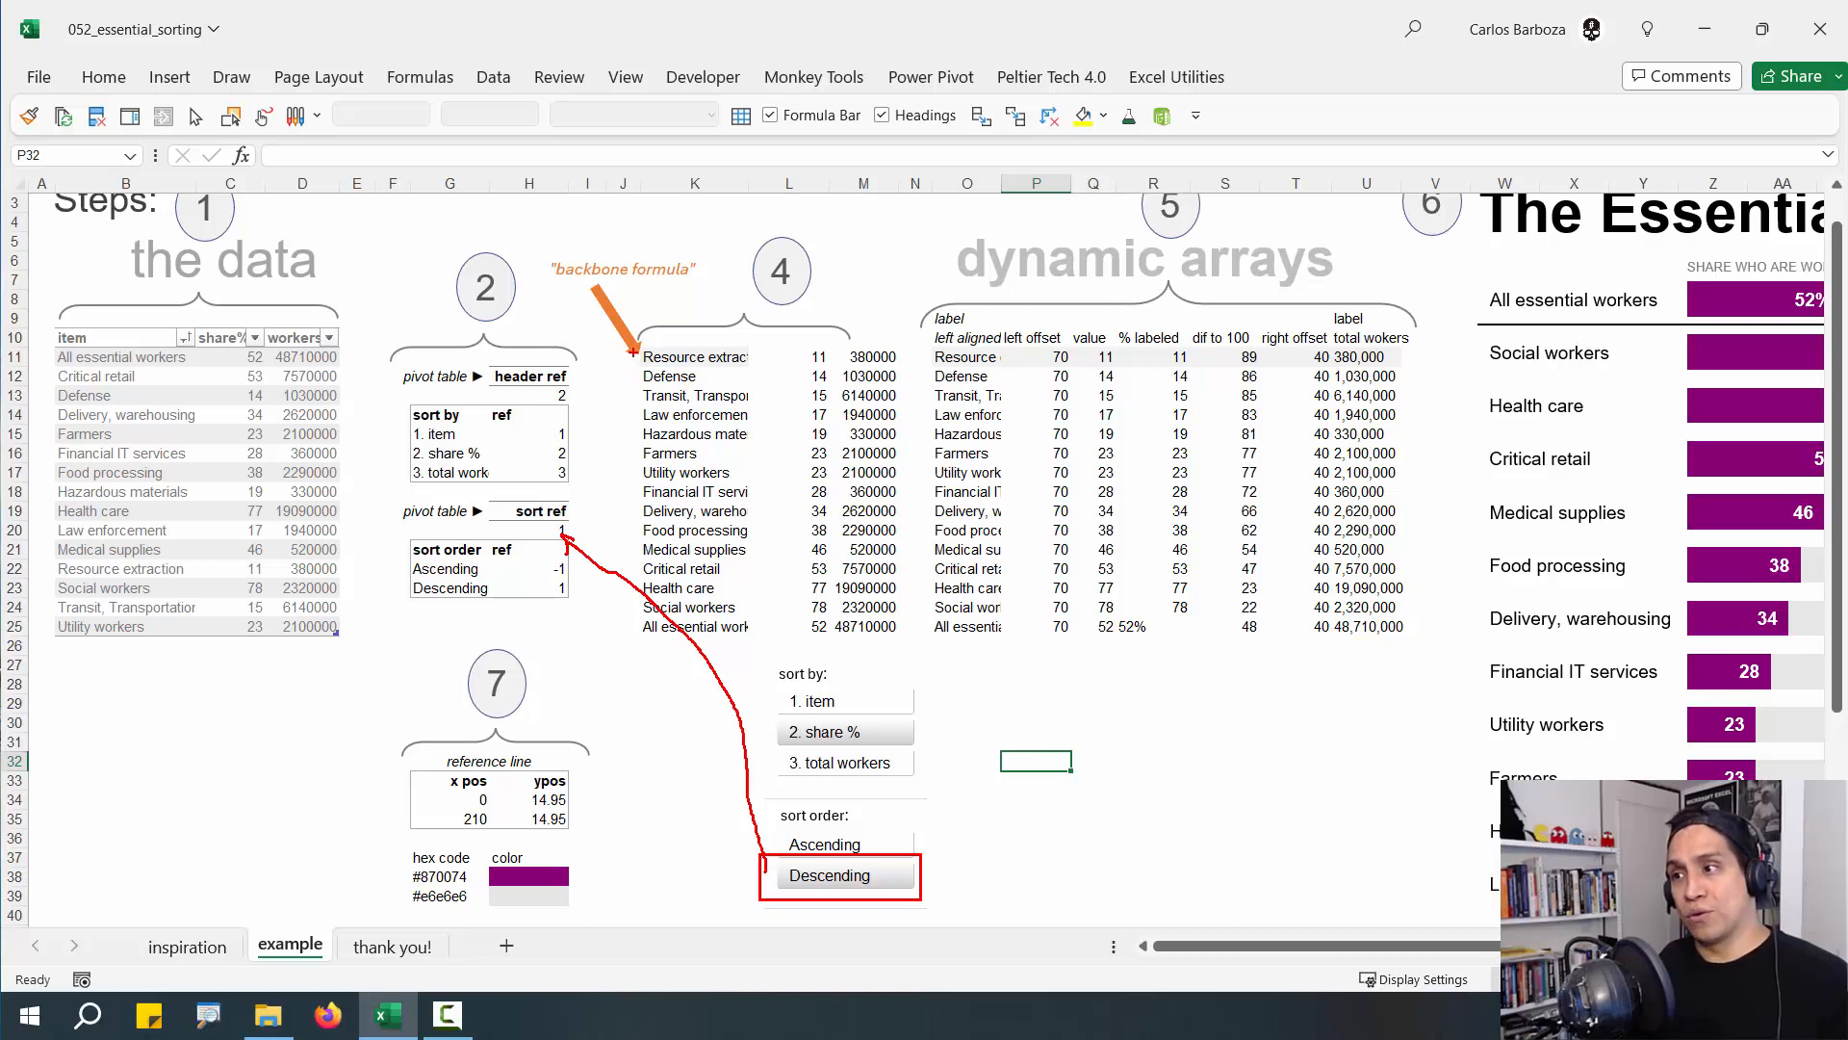
mouse_move(627, 344)
mouse_down()
mouse_move(736, 479)
mouse_move(792, 627)
mouse_move(848, 636)
mouse_up()
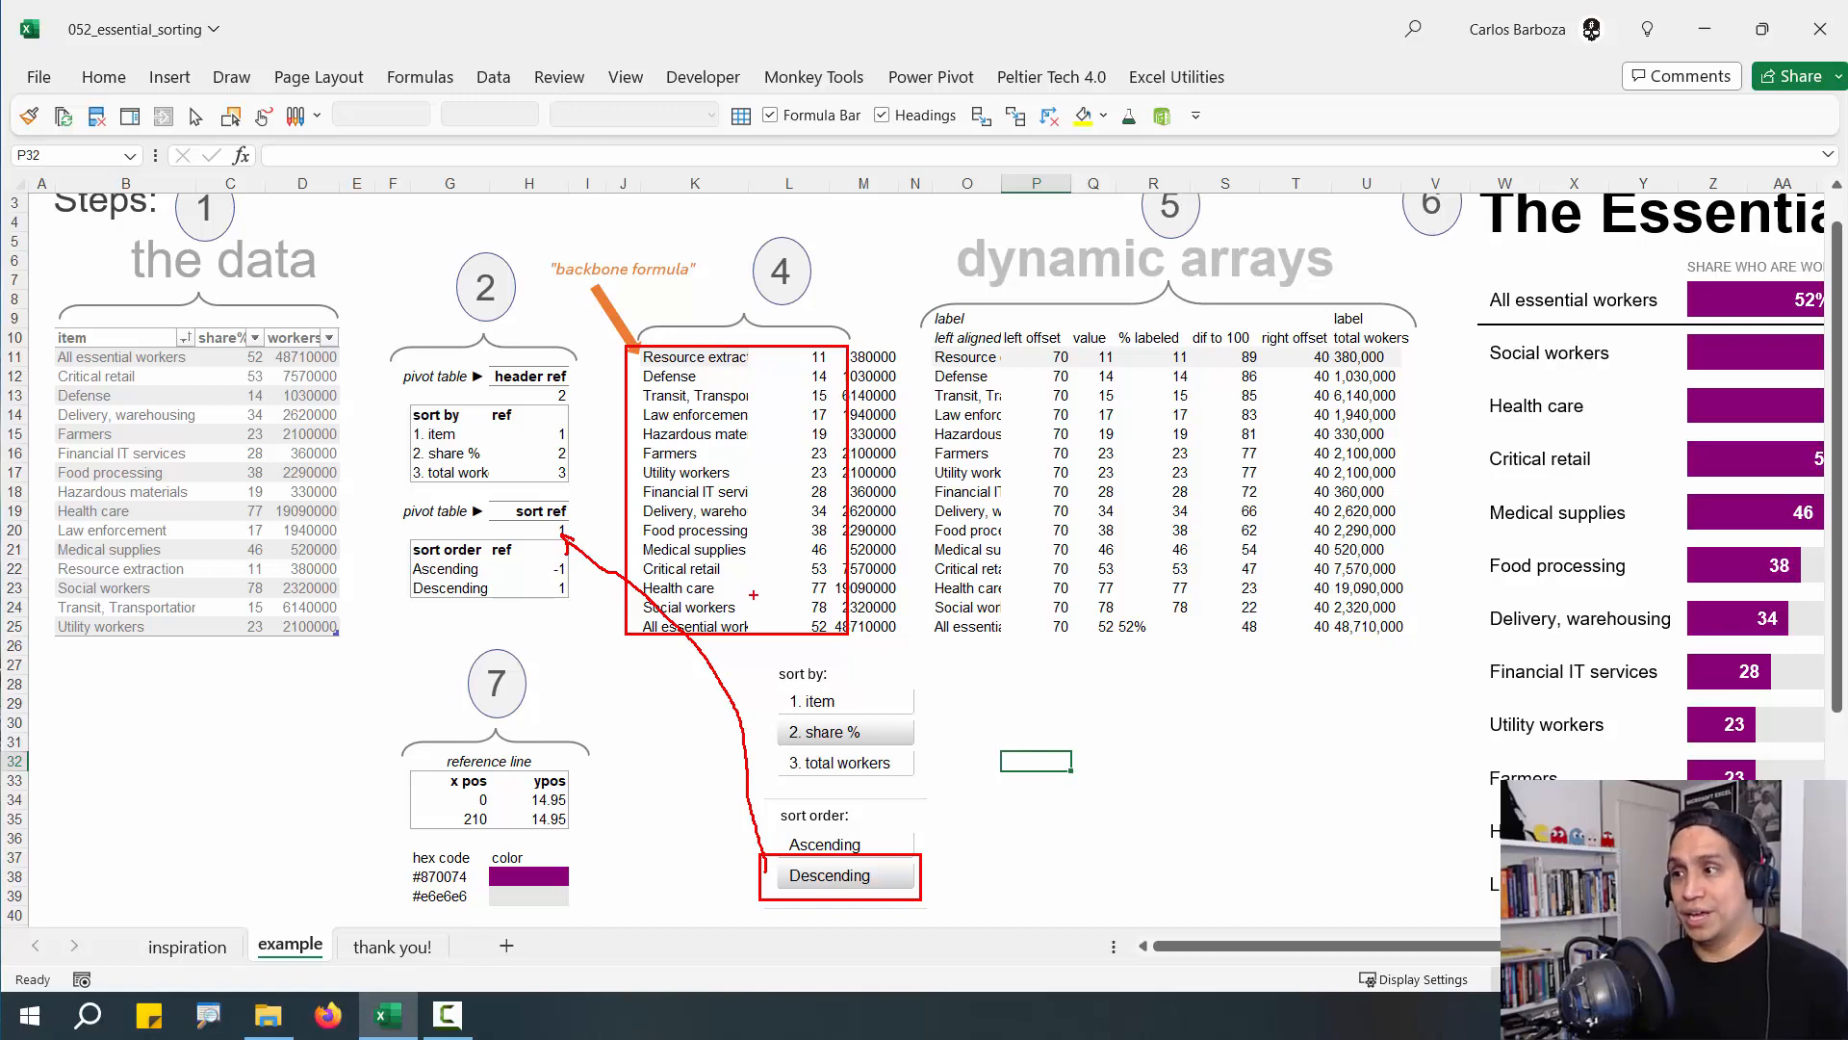
drag(773, 619, 775, 361)
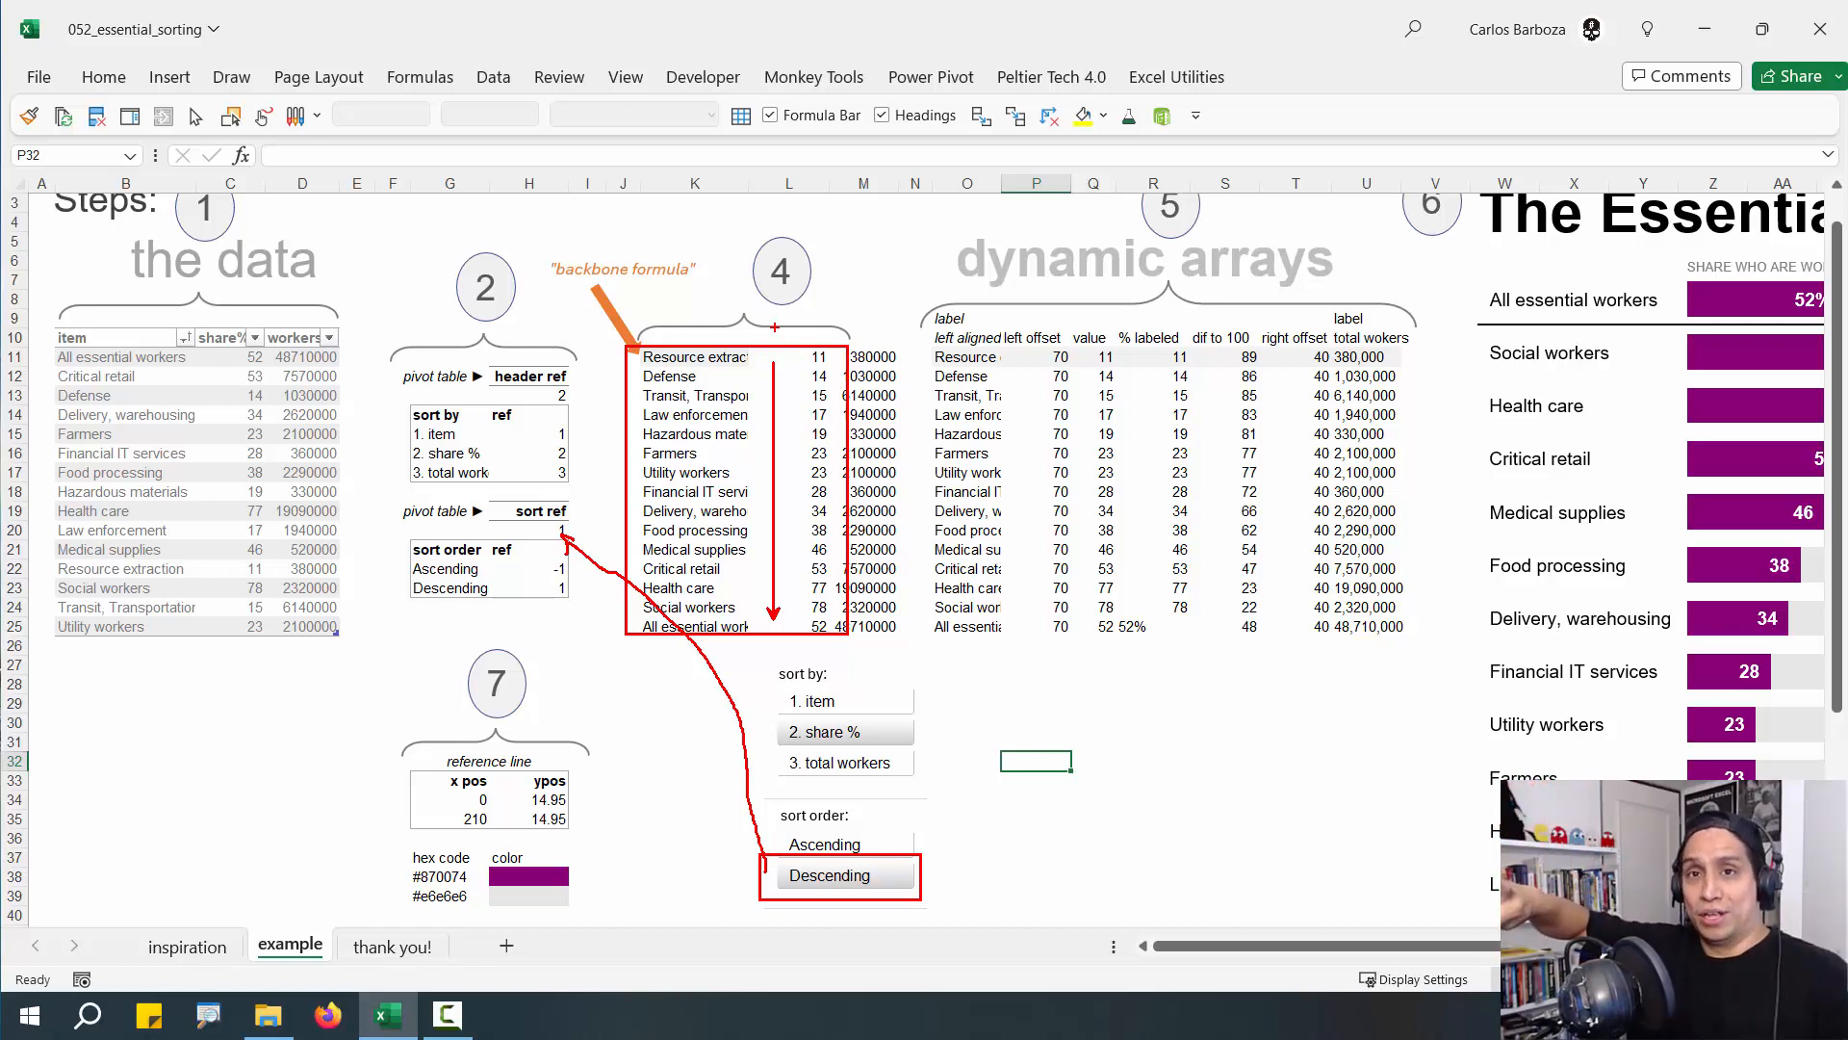
key(Escape)
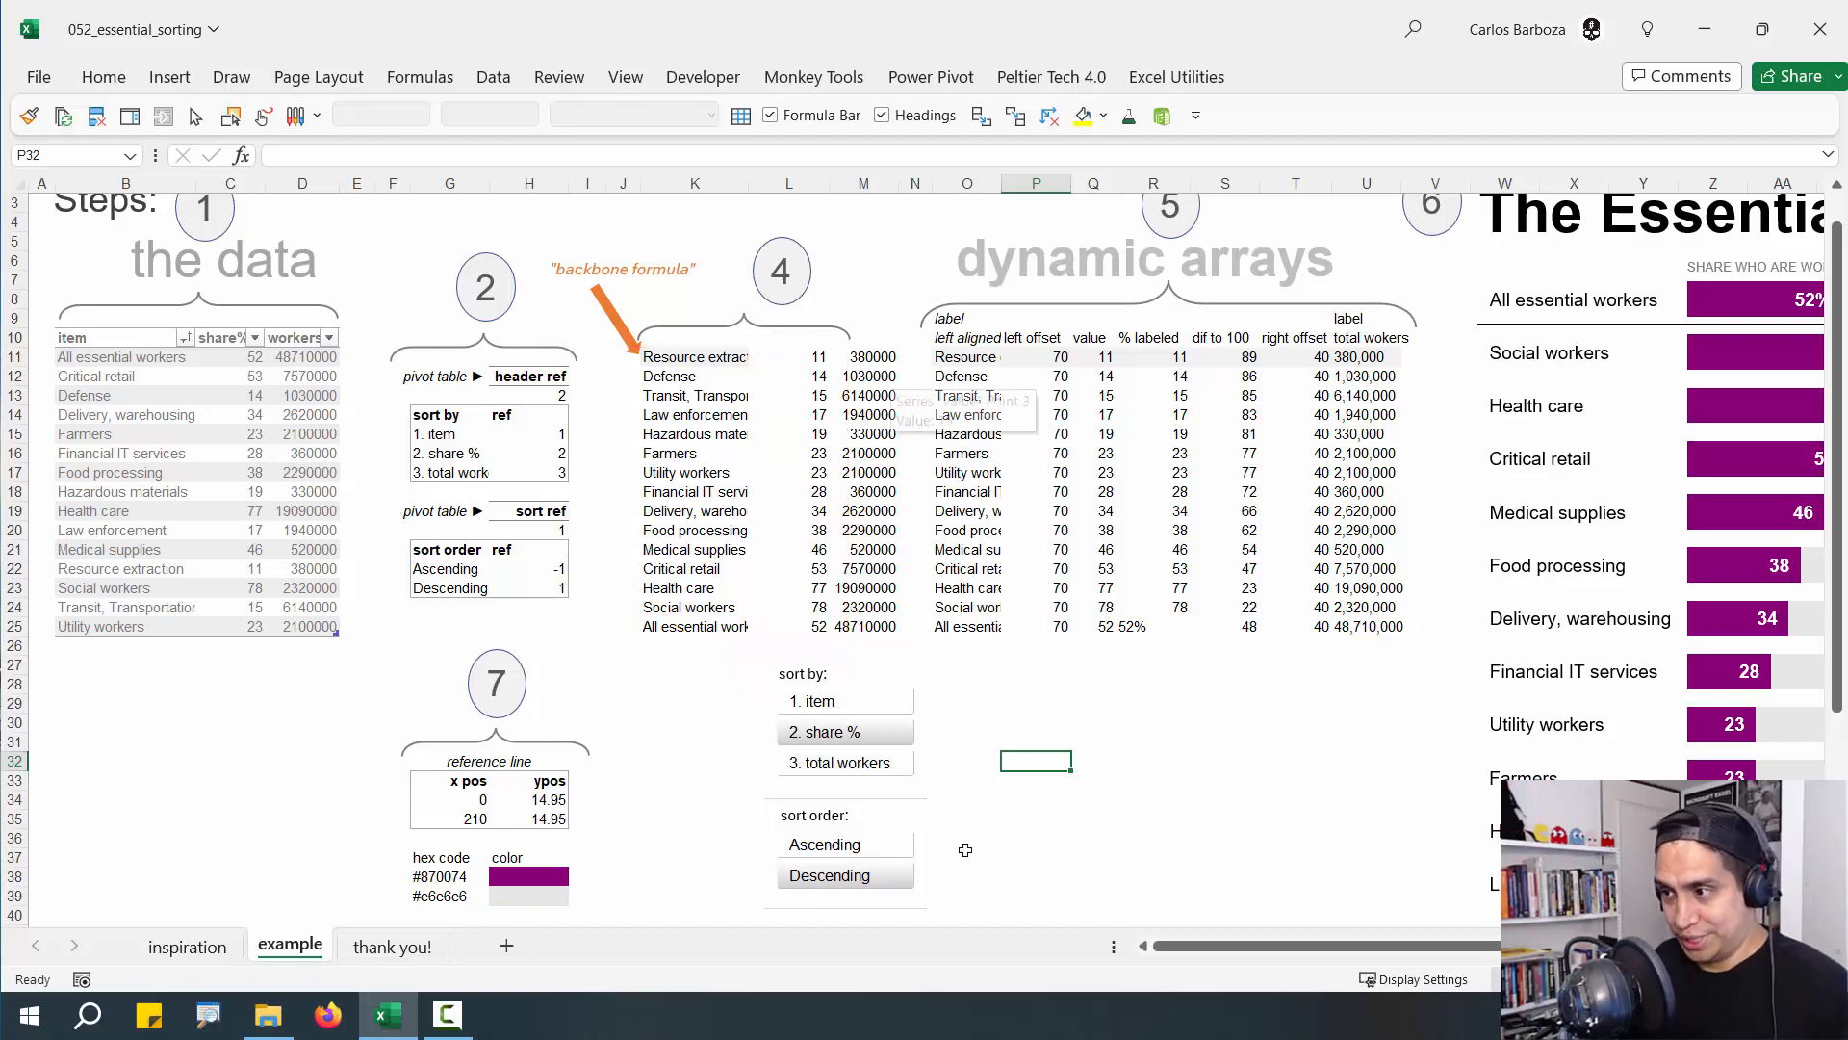
Set the sort order to Ascending, point arrows at the sort ref cell and the first share value, and clear them
click(889, 847)
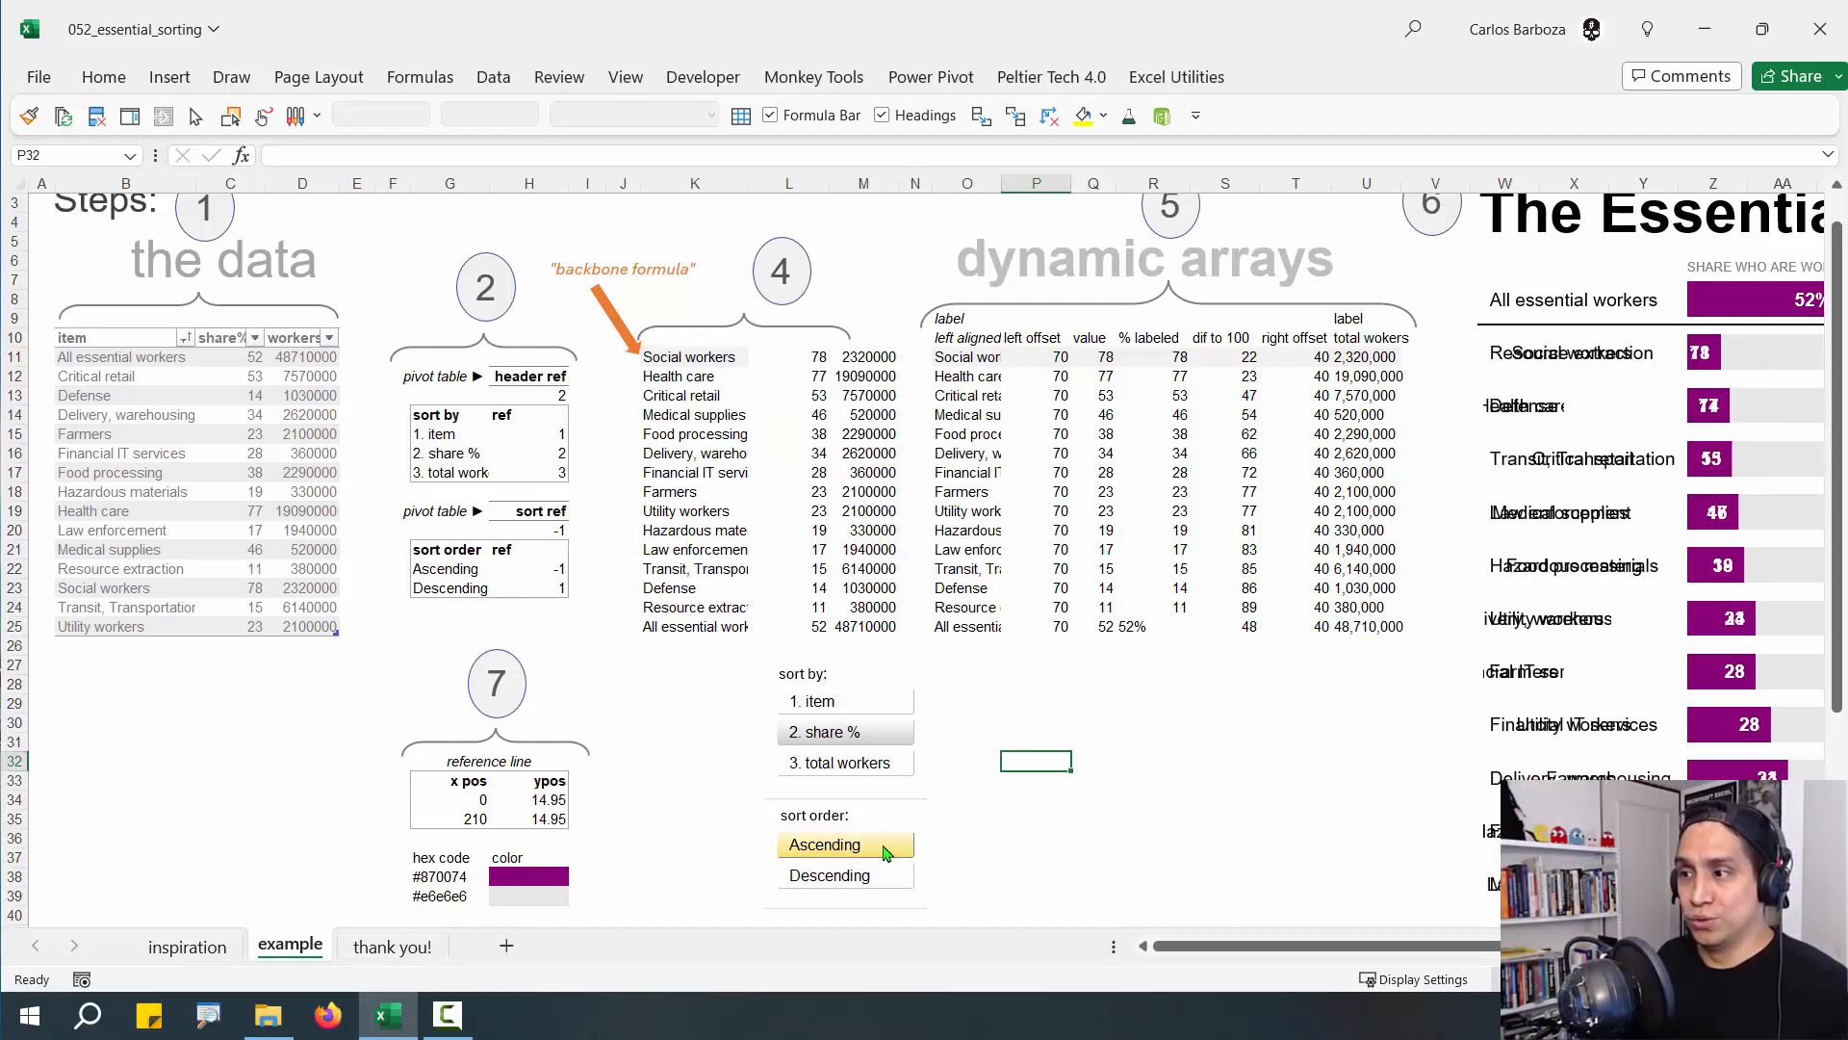
key(ctrl+2)
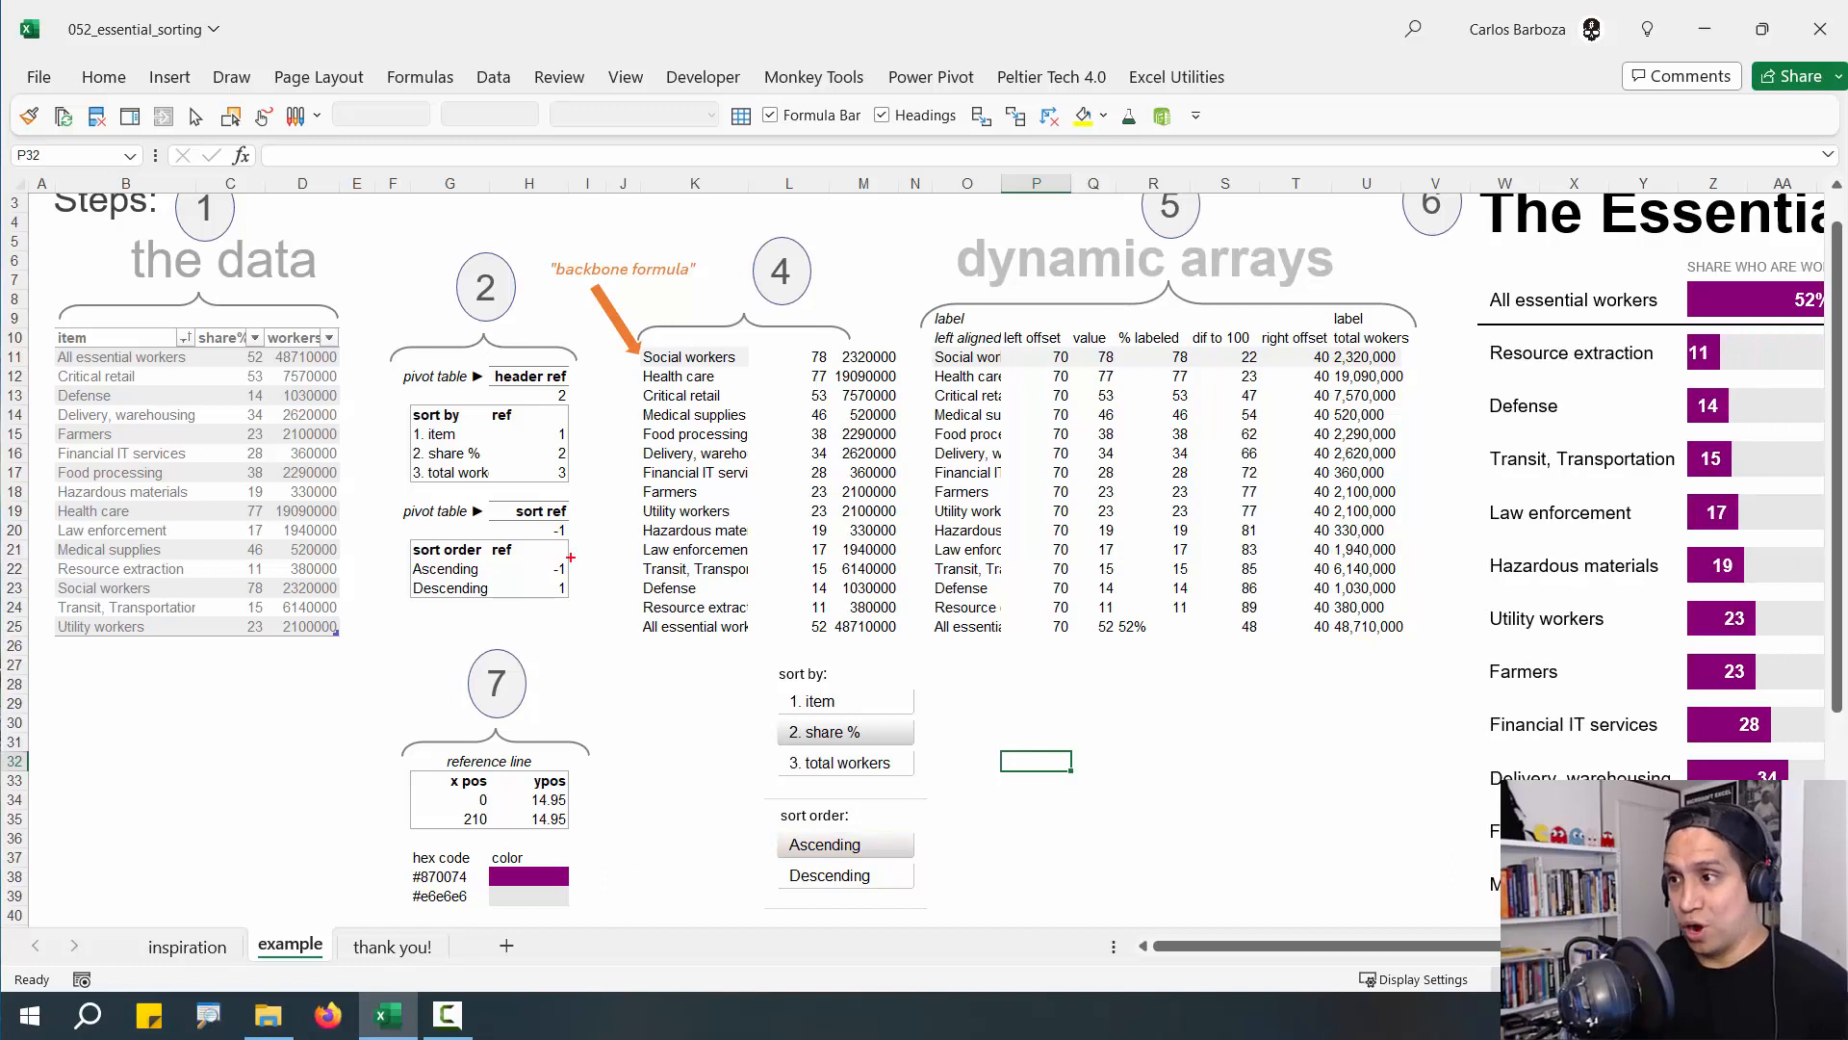
drag(586, 523, 639, 491)
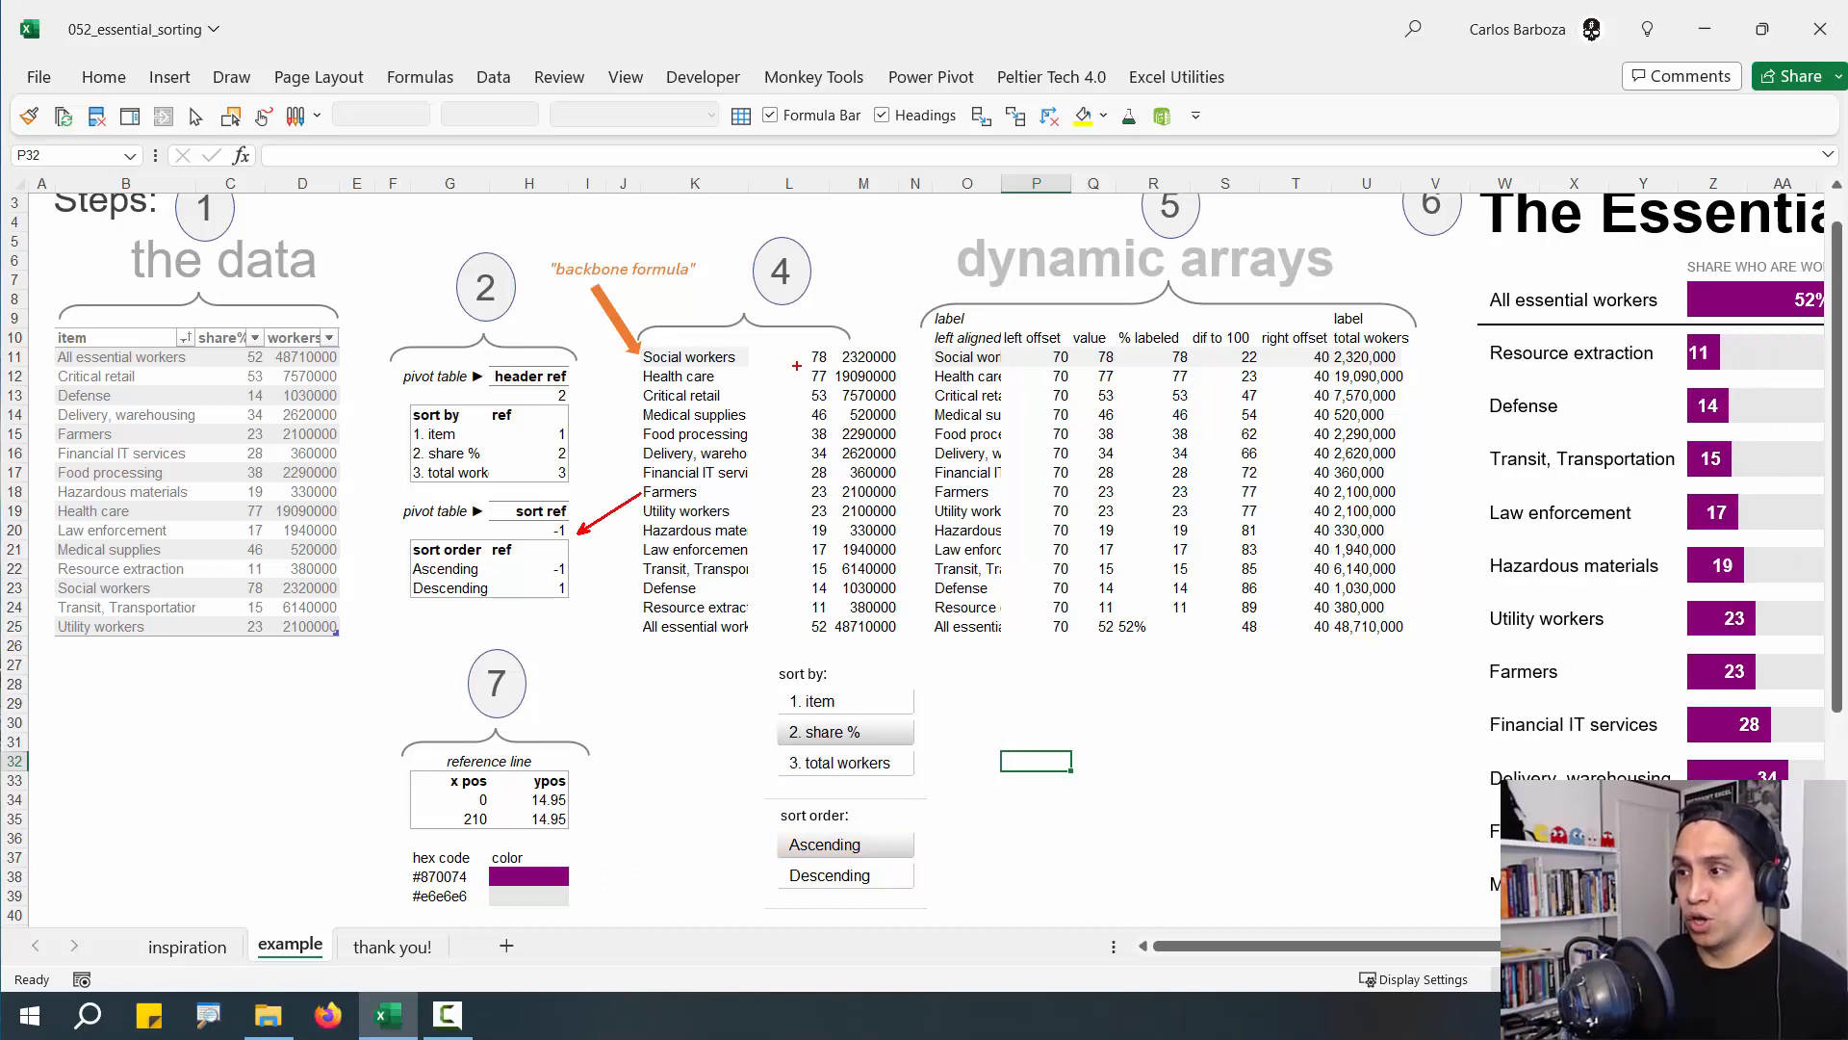
drag(798, 365, 732, 420)
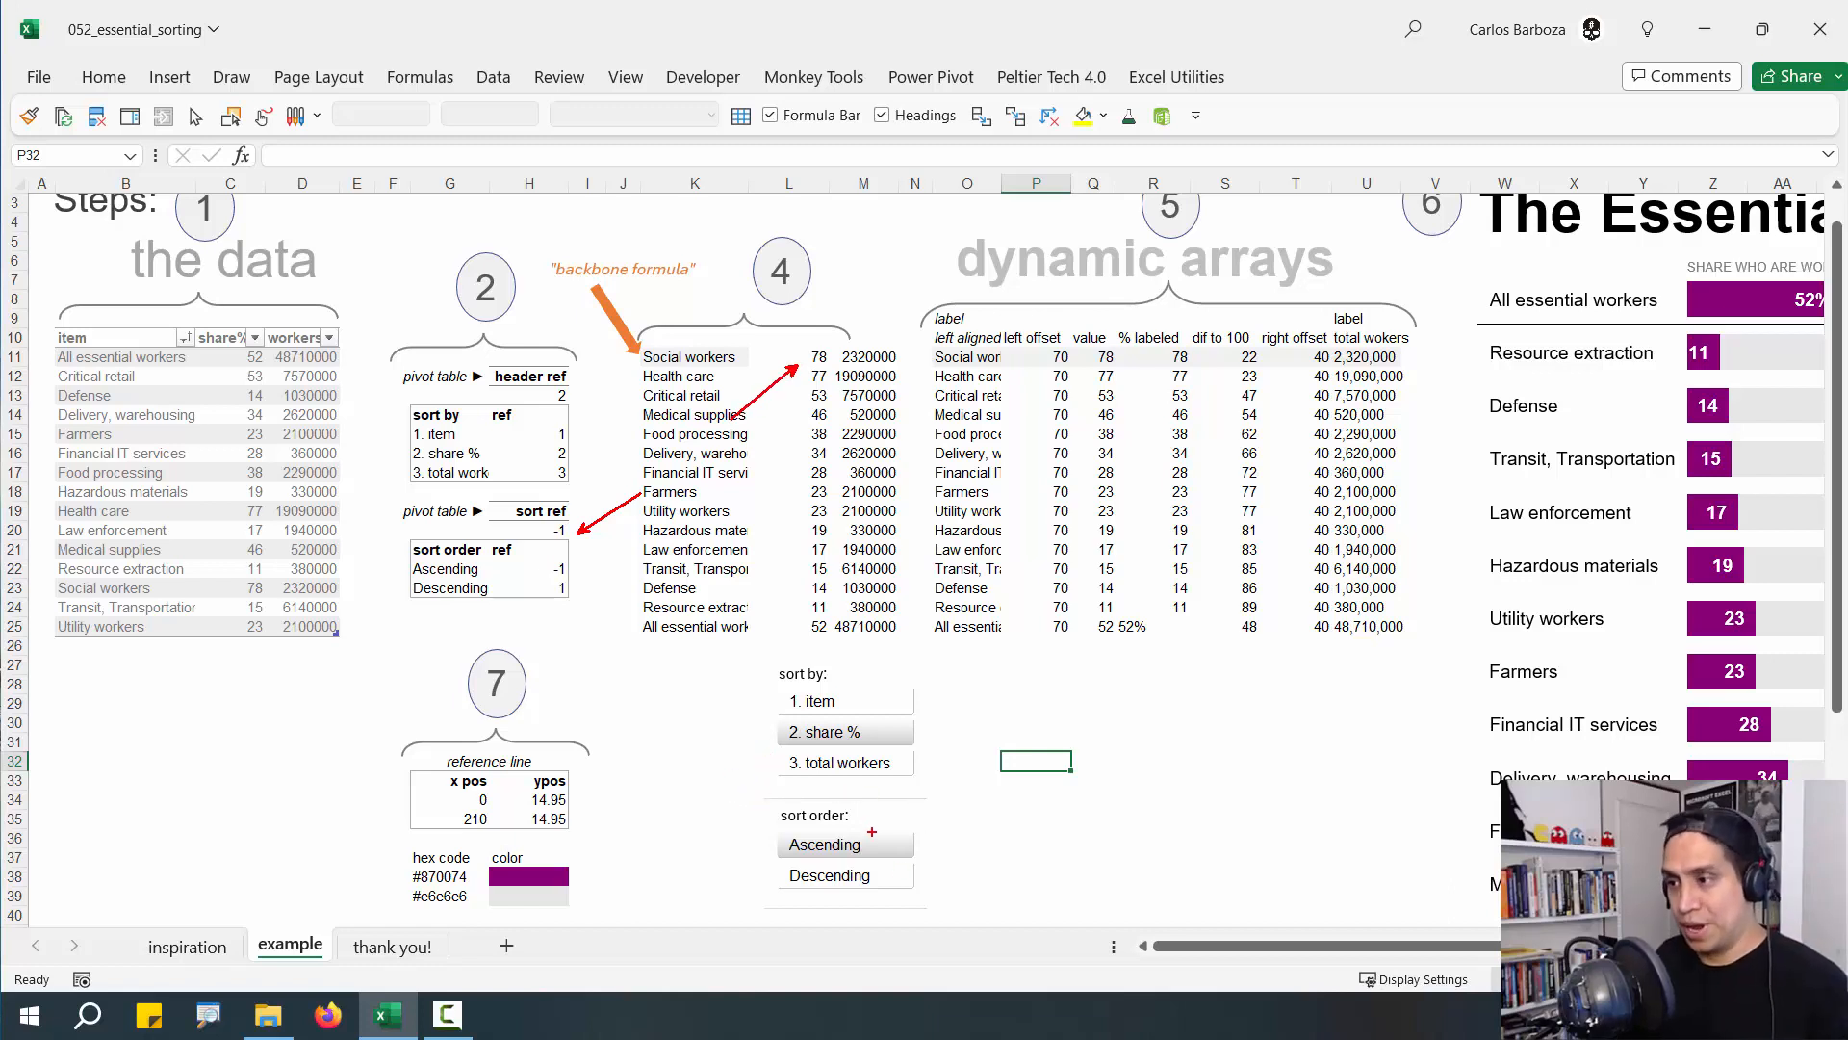
key(Escape)
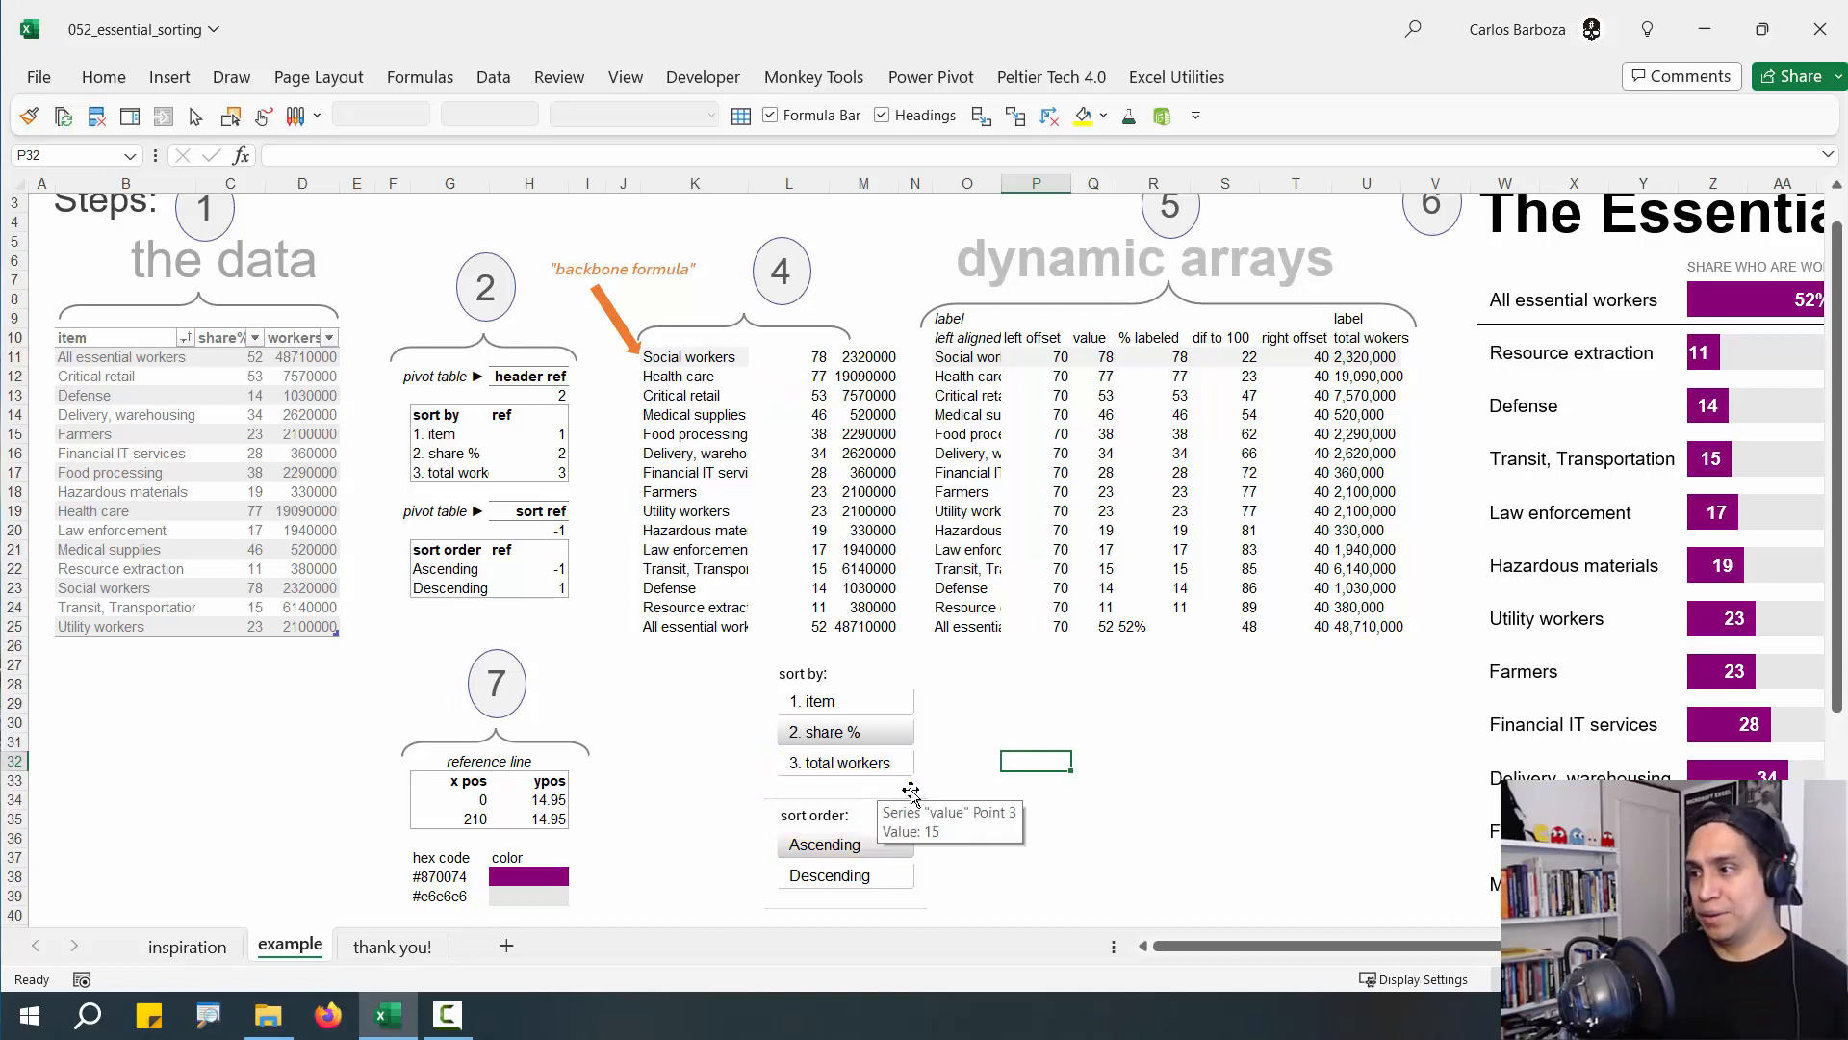
Move the grouped sort buttons back beside the chart, under the section 3 brace
click(917, 796)
drag(927, 801, 1414, 805)
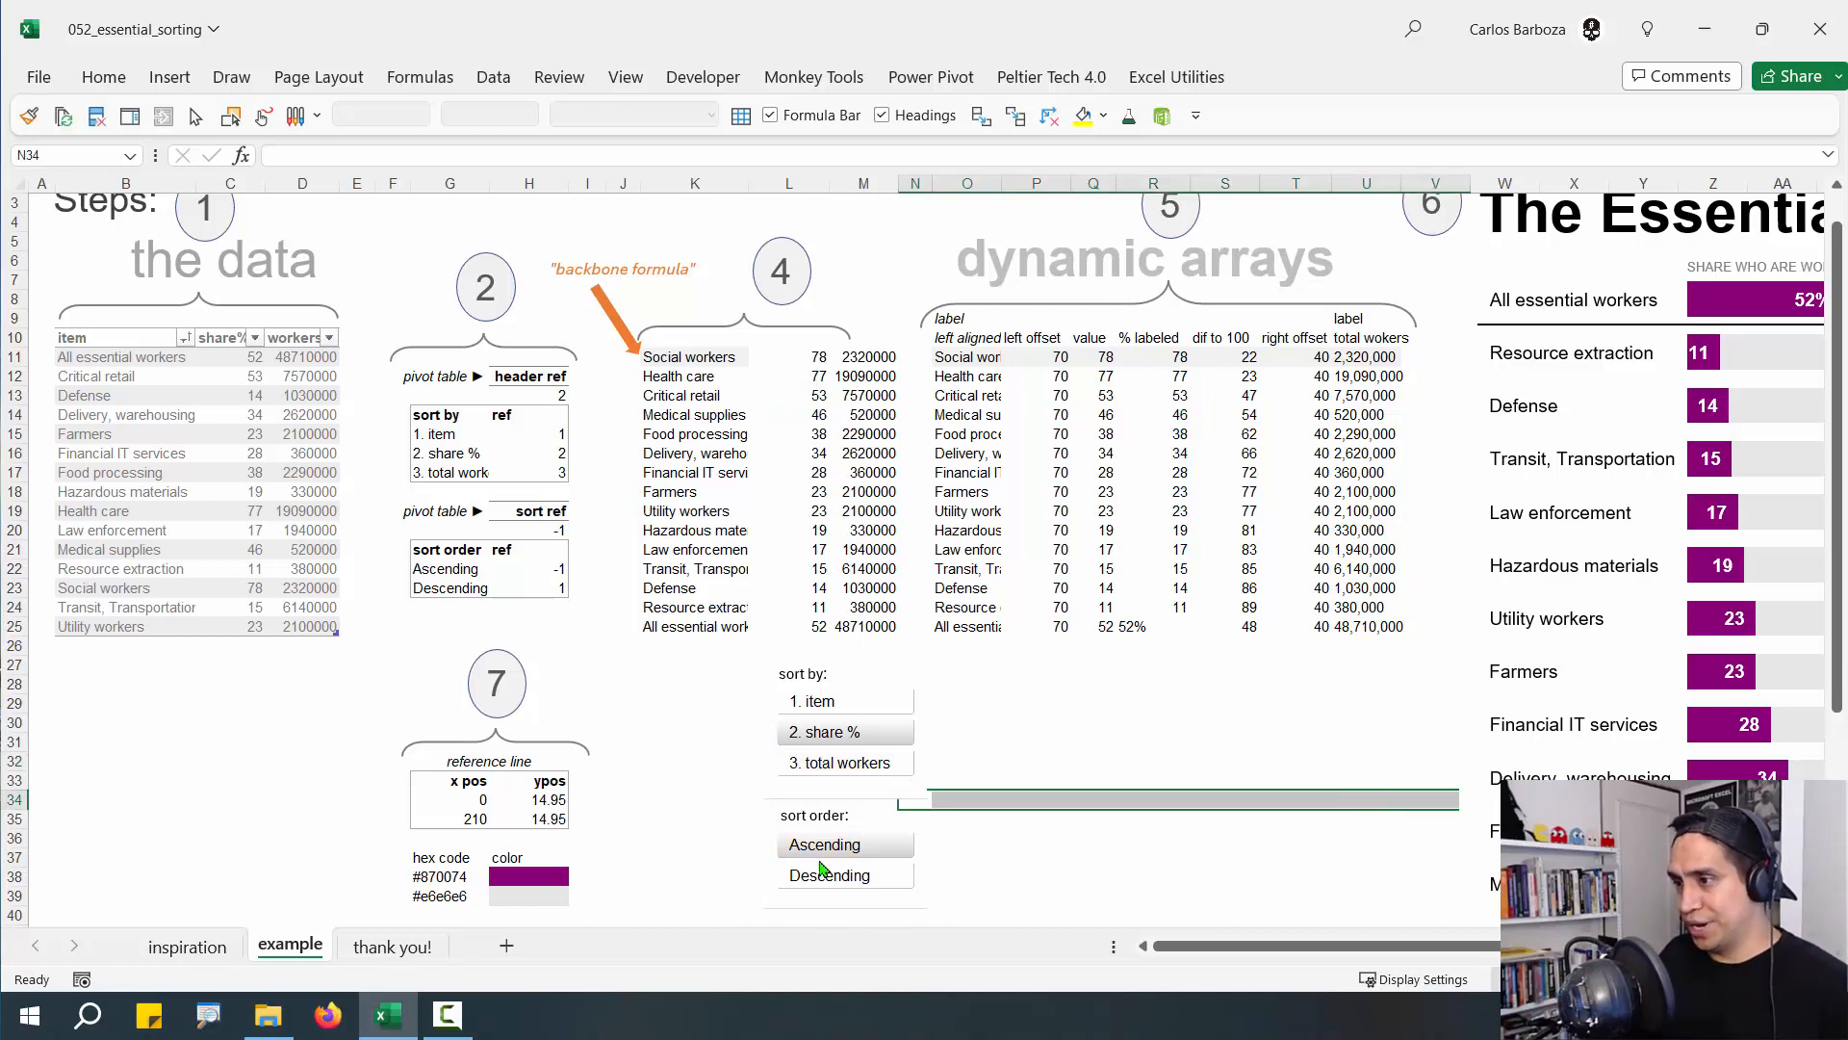
click(917, 808)
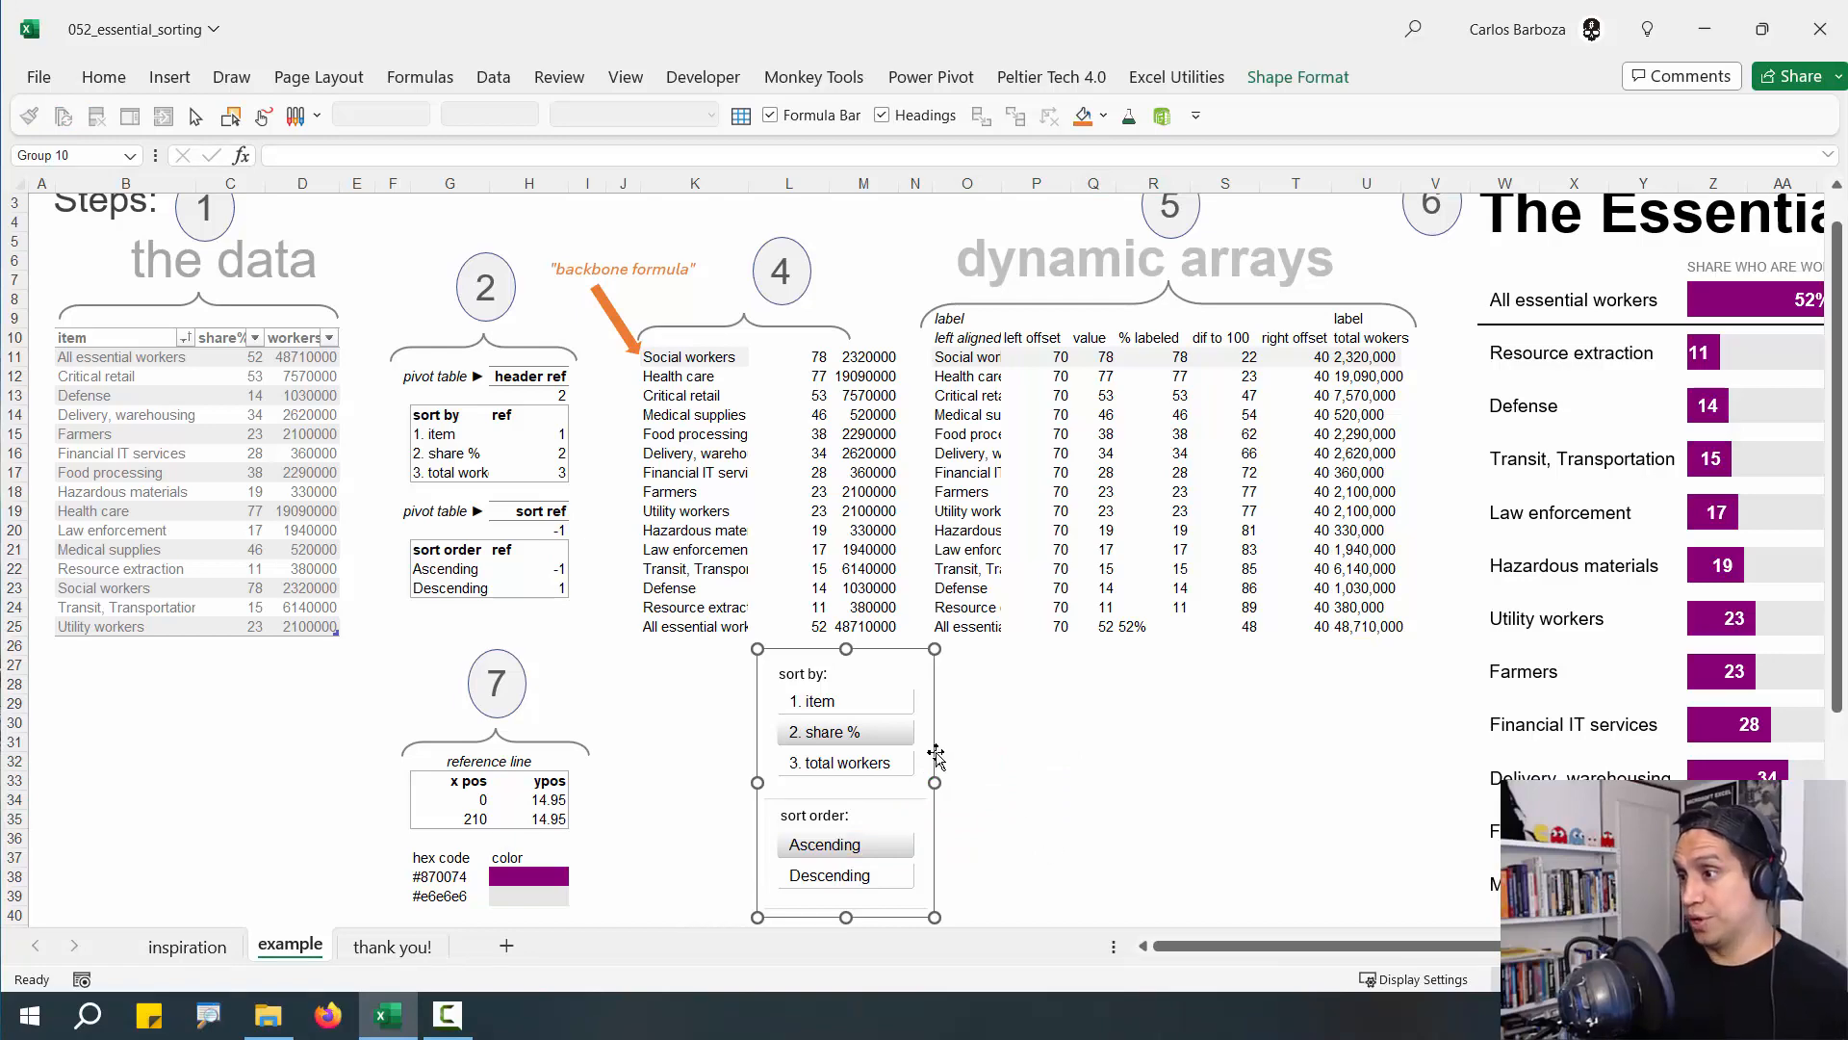
drag(934, 746, 1790, 672)
key(Escape)
scroll(1789, 672, right, 5)
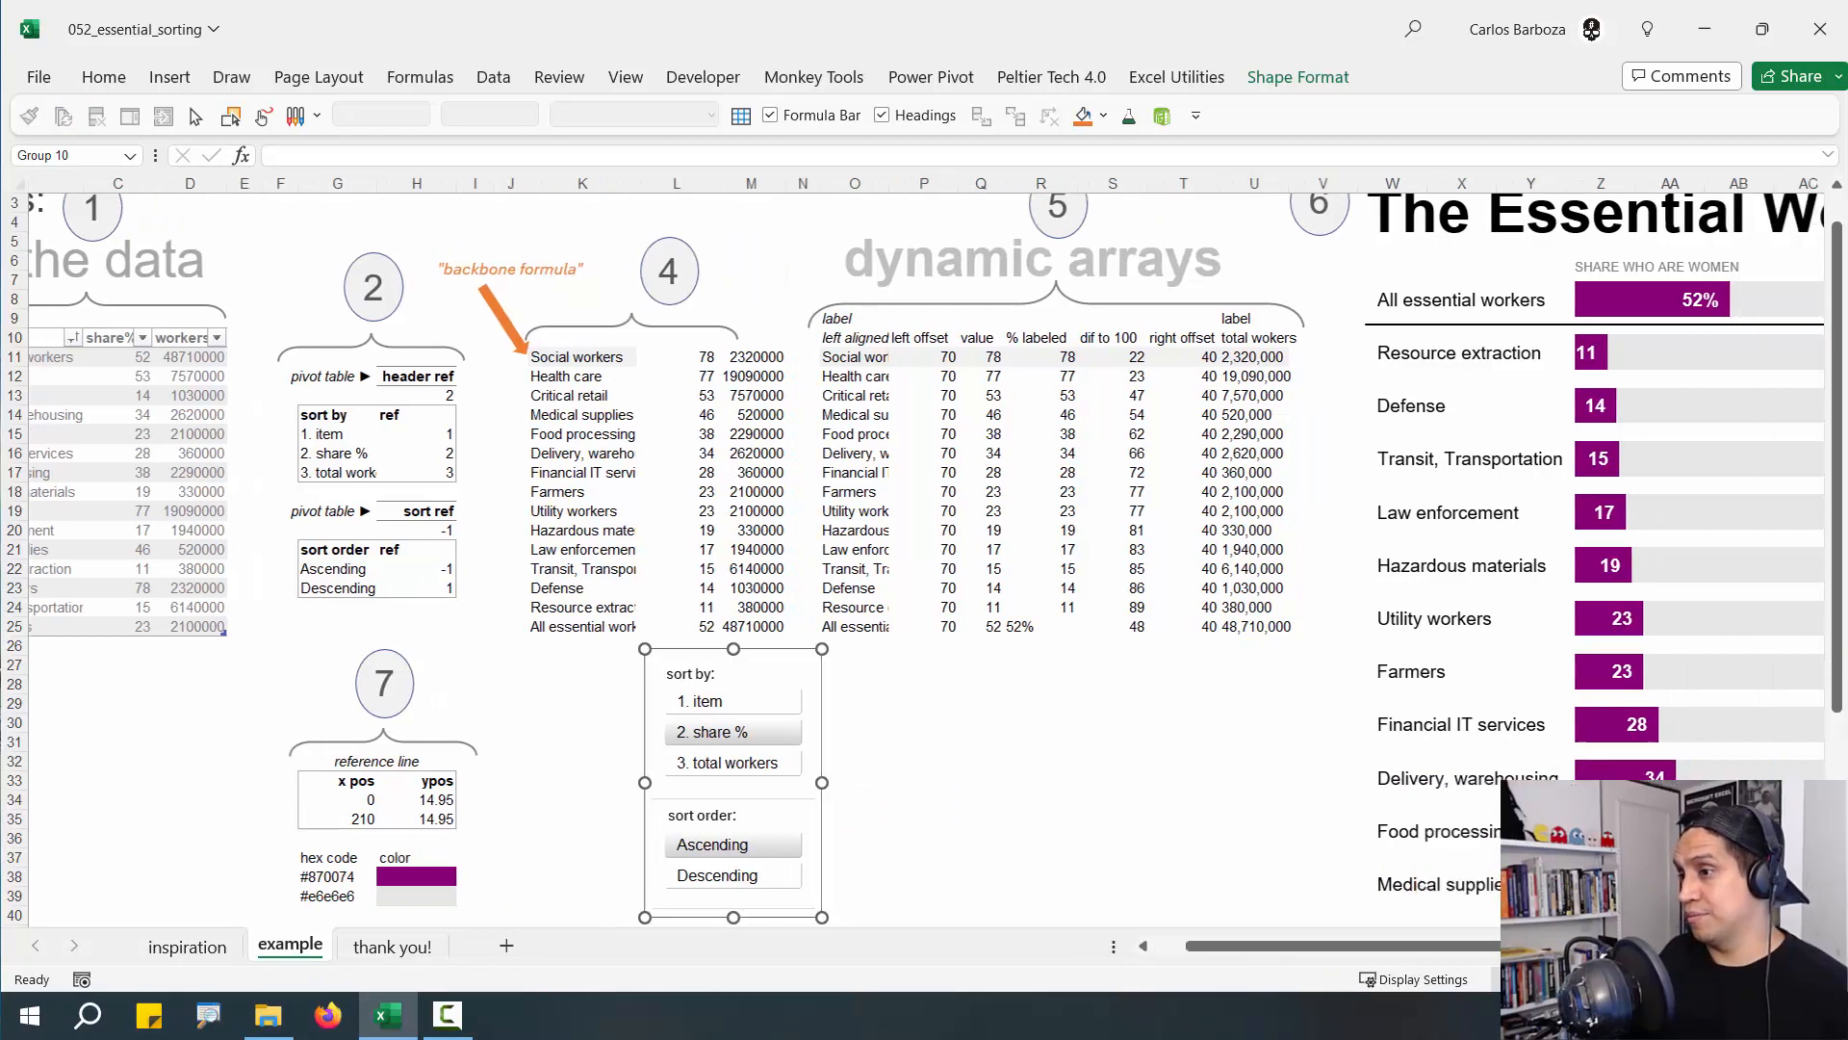
scroll(457, 757, right, 1)
drag(392, 735, 1788, 371)
Select cell O11 in the left-aligned label column of section 5 and briefly open its formula
click(428, 356)
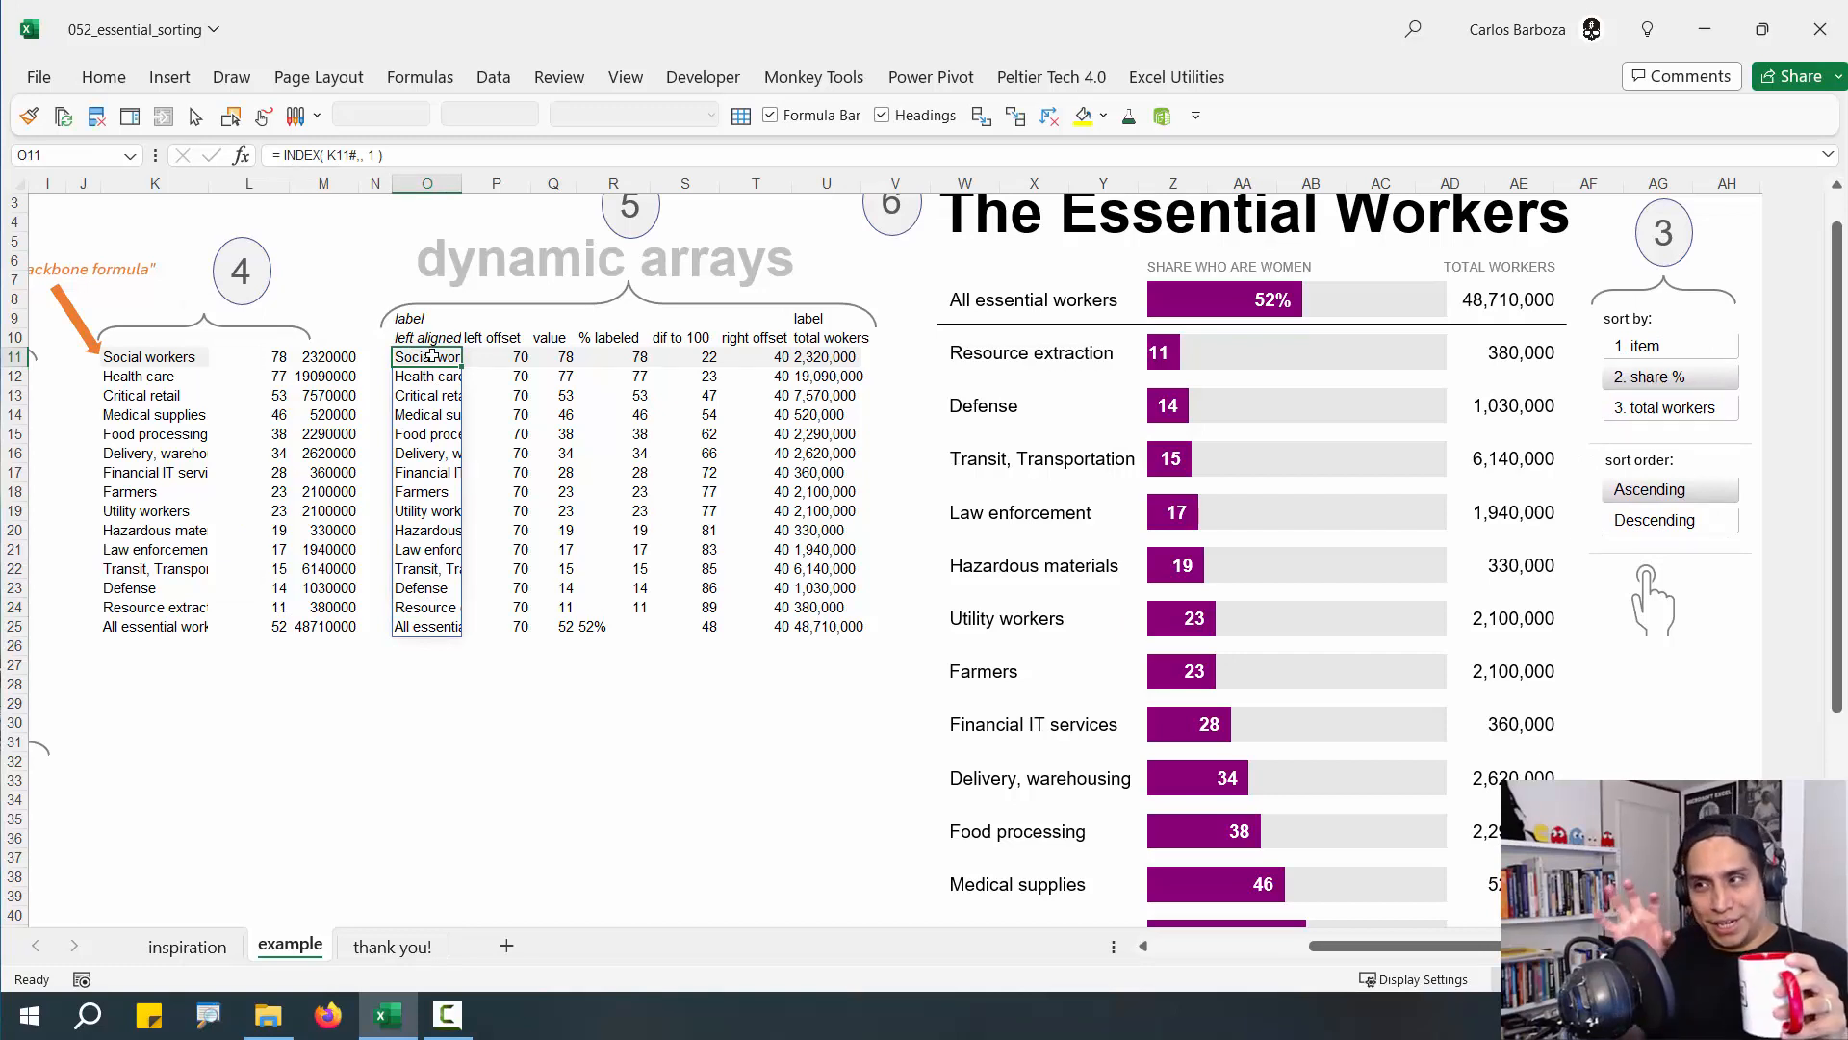
scroll(517, 548, up, 1)
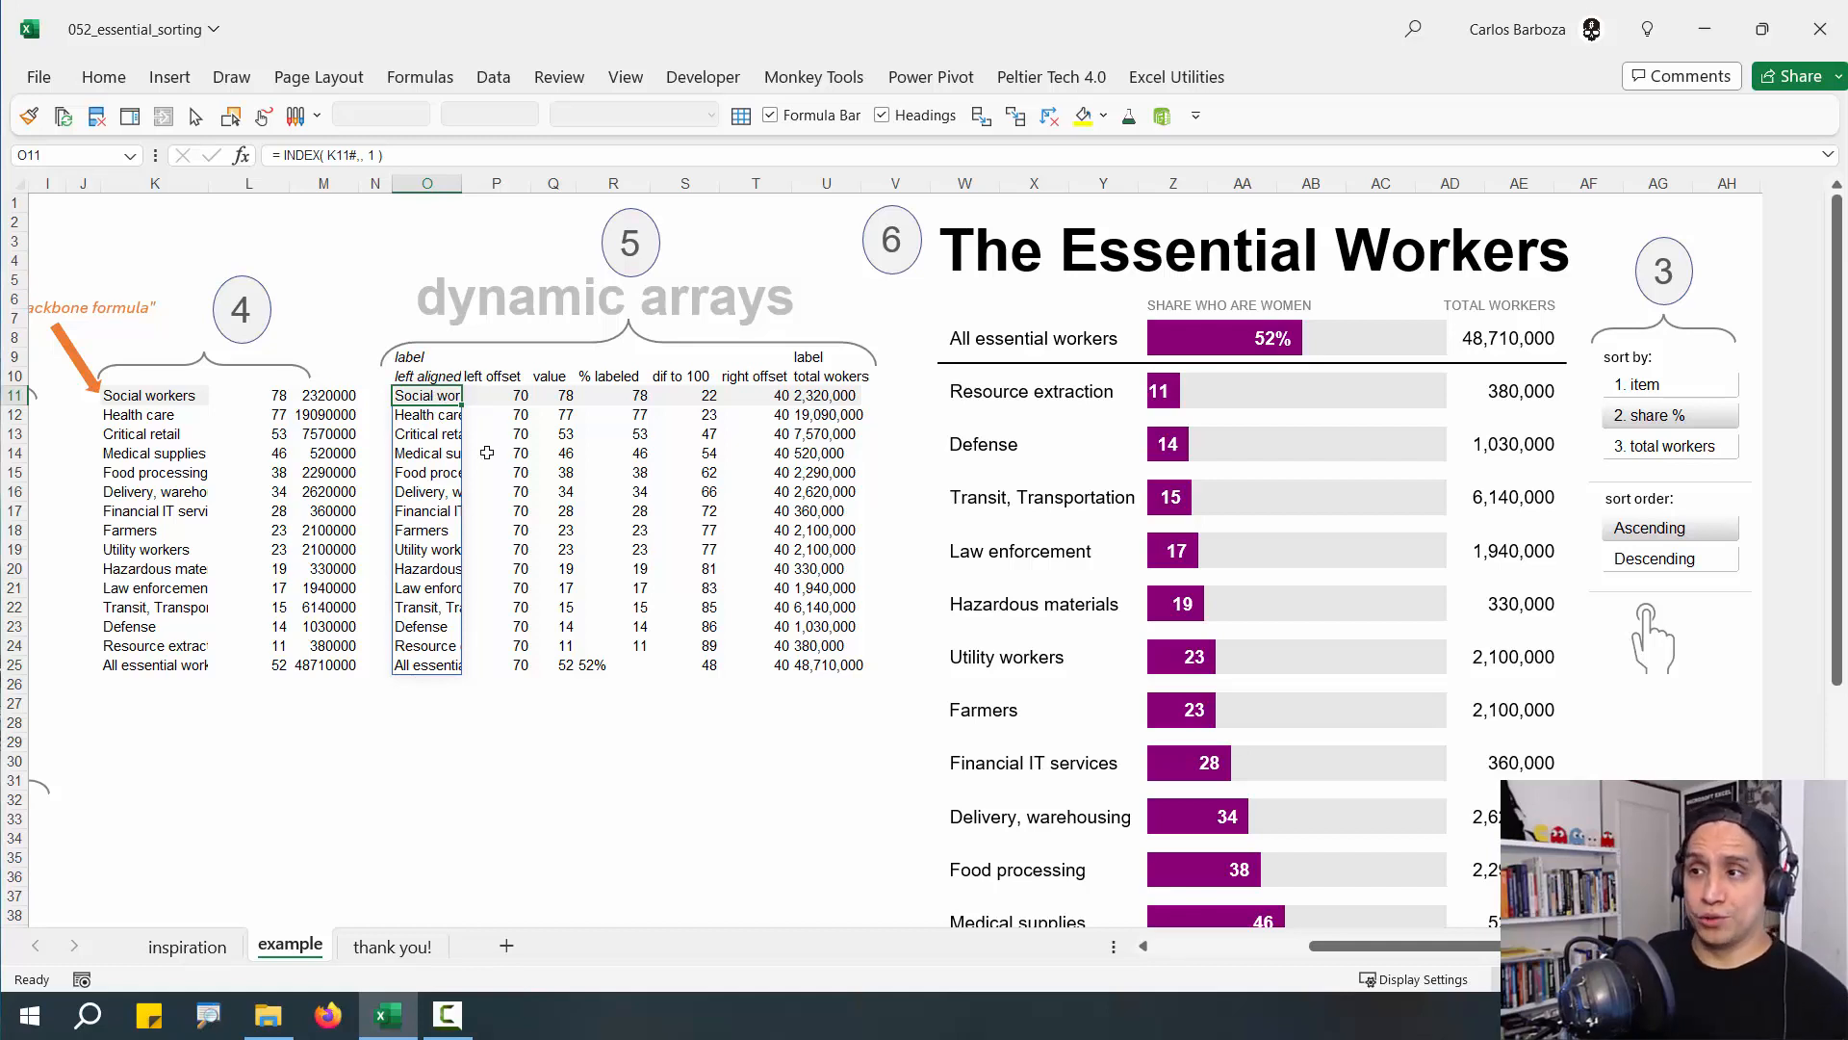
key(F2)
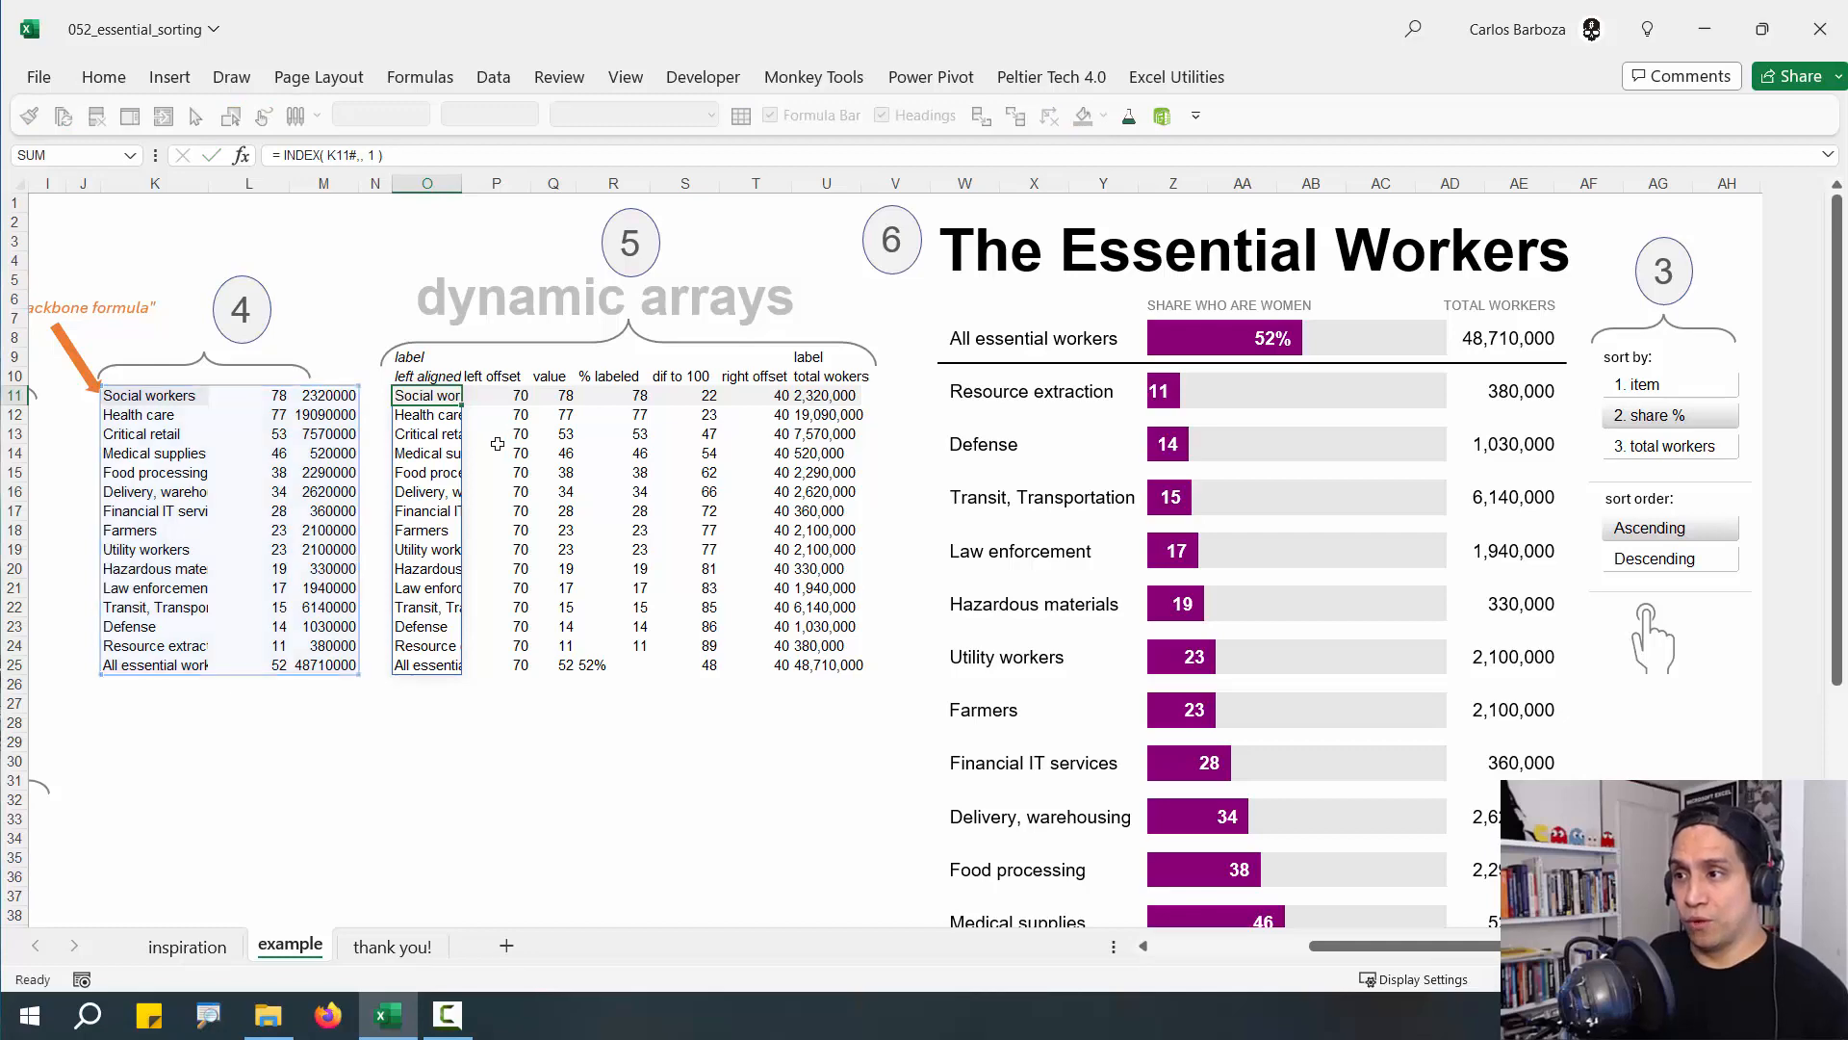
key(Escape)
Reopen O11's INDEX formula with sections 4 and 5 both in view, and examine its column number argument
scroll(498, 444, up, 2)
key(Left)
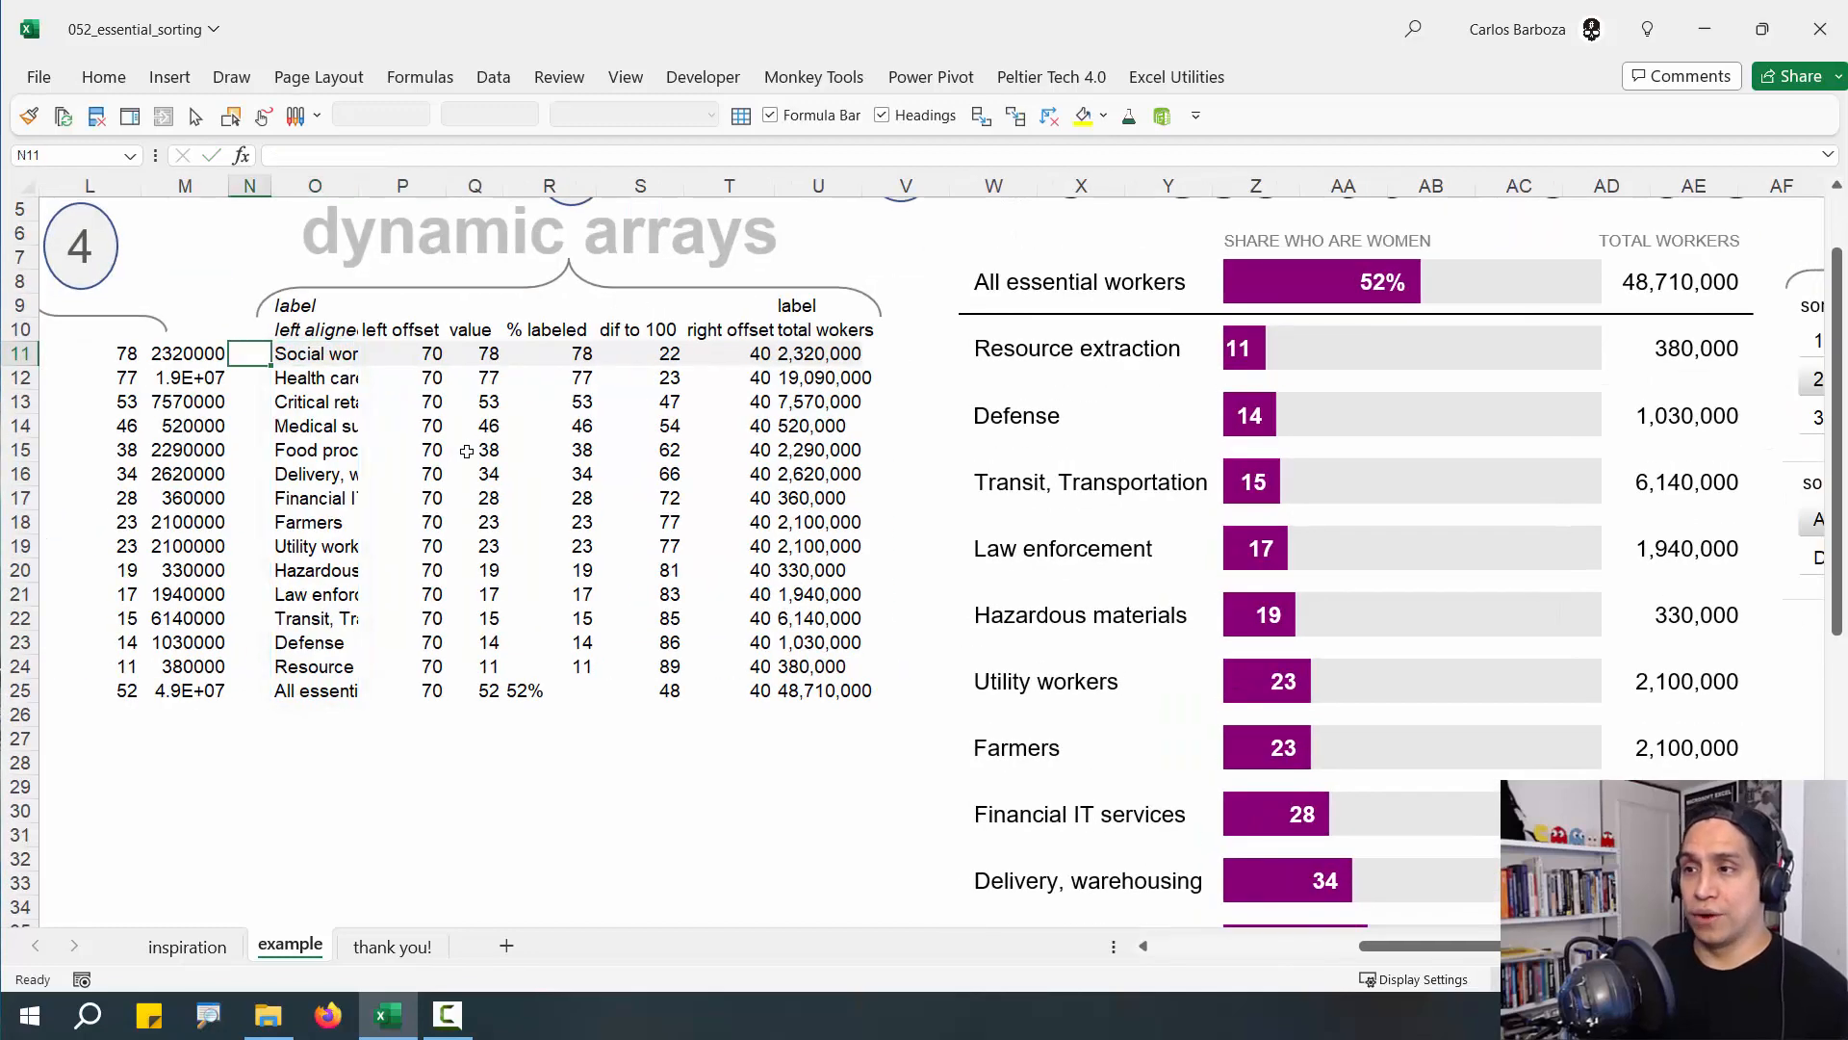
key(Left)
key(Left)
key(Left)
key(Left)
key(Left)
key(Left)
scroll(643, 460, up, 2)
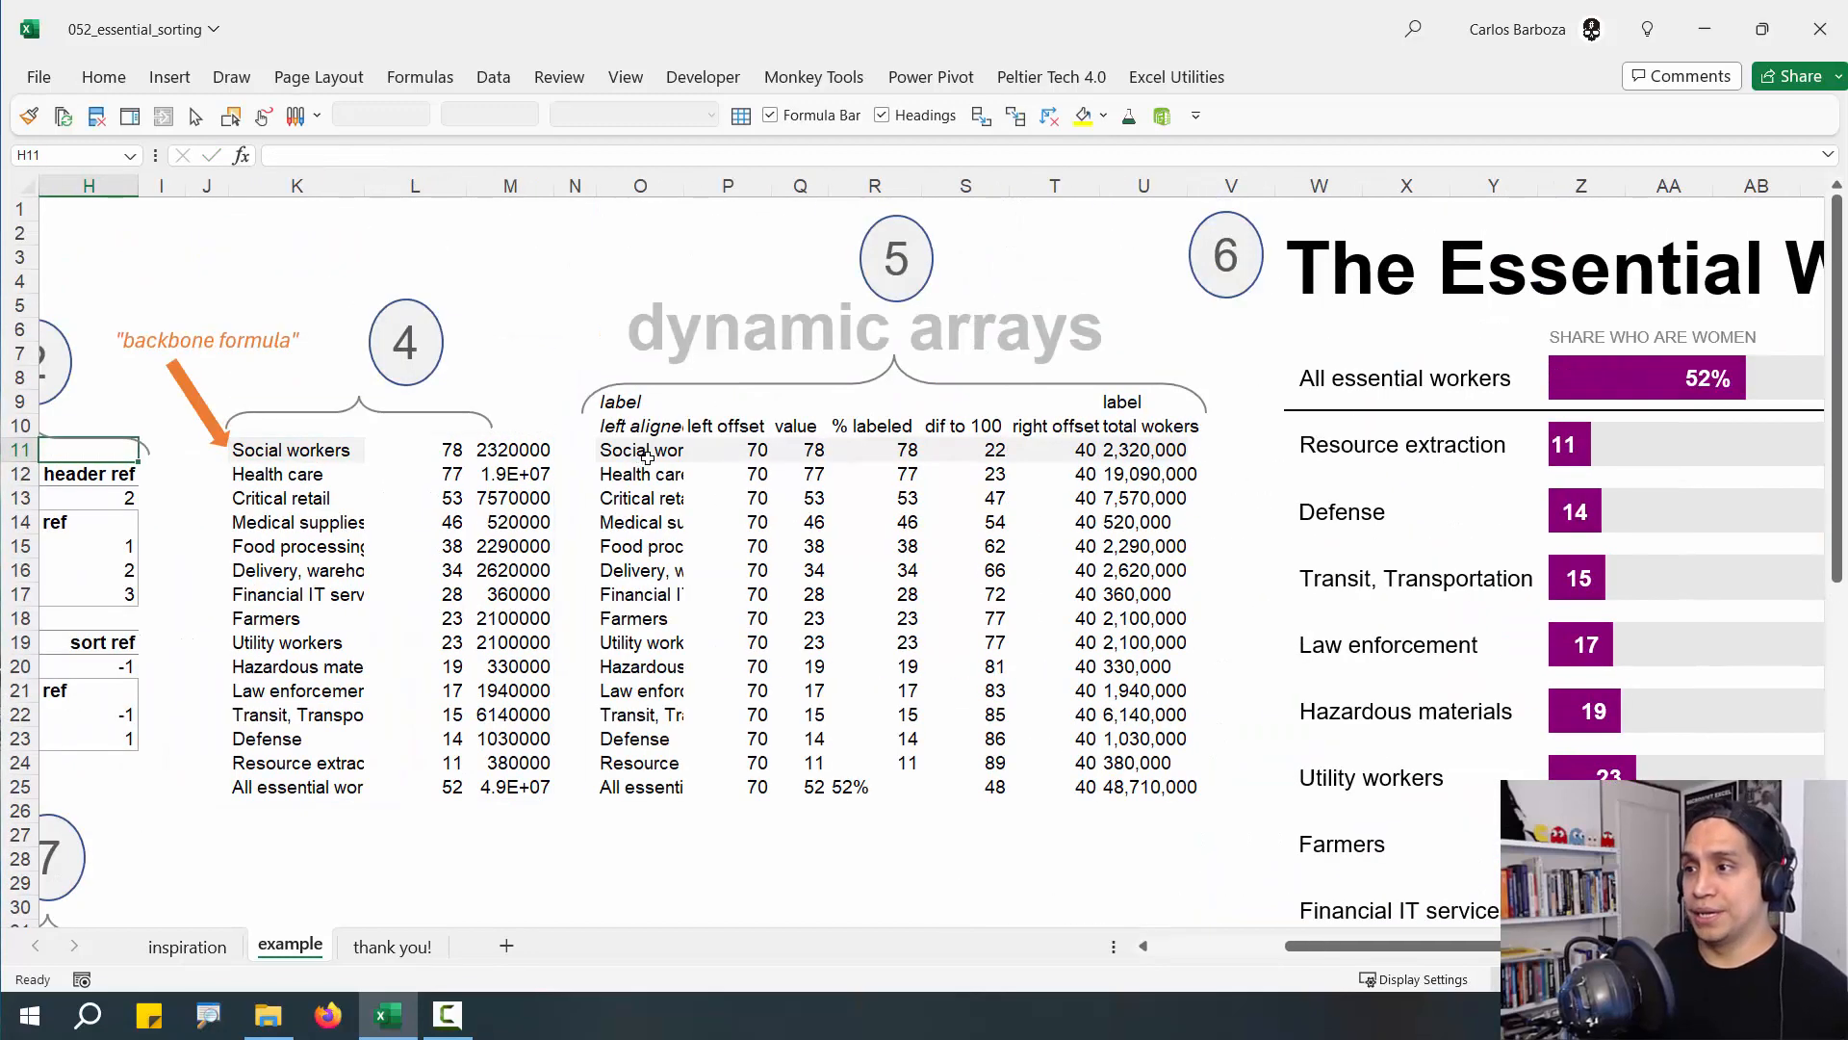
click(647, 457)
key(F2)
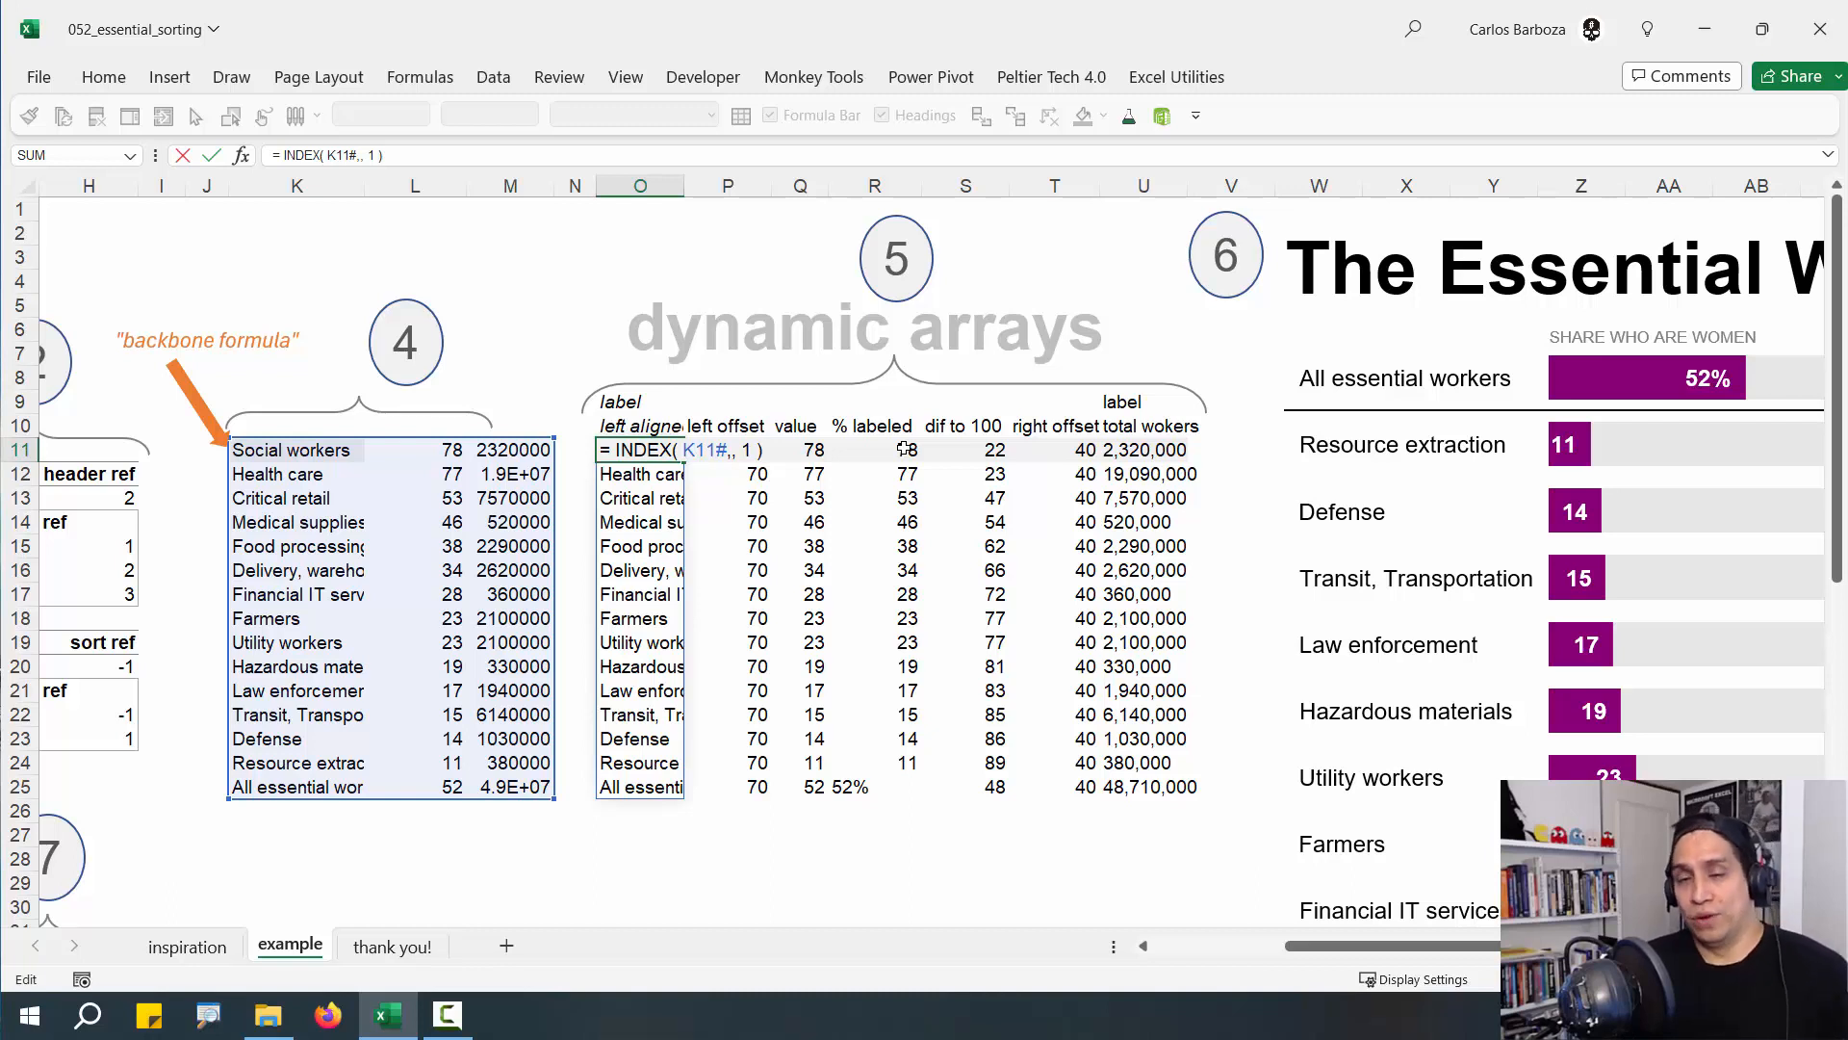
key(Left)
key(Left)
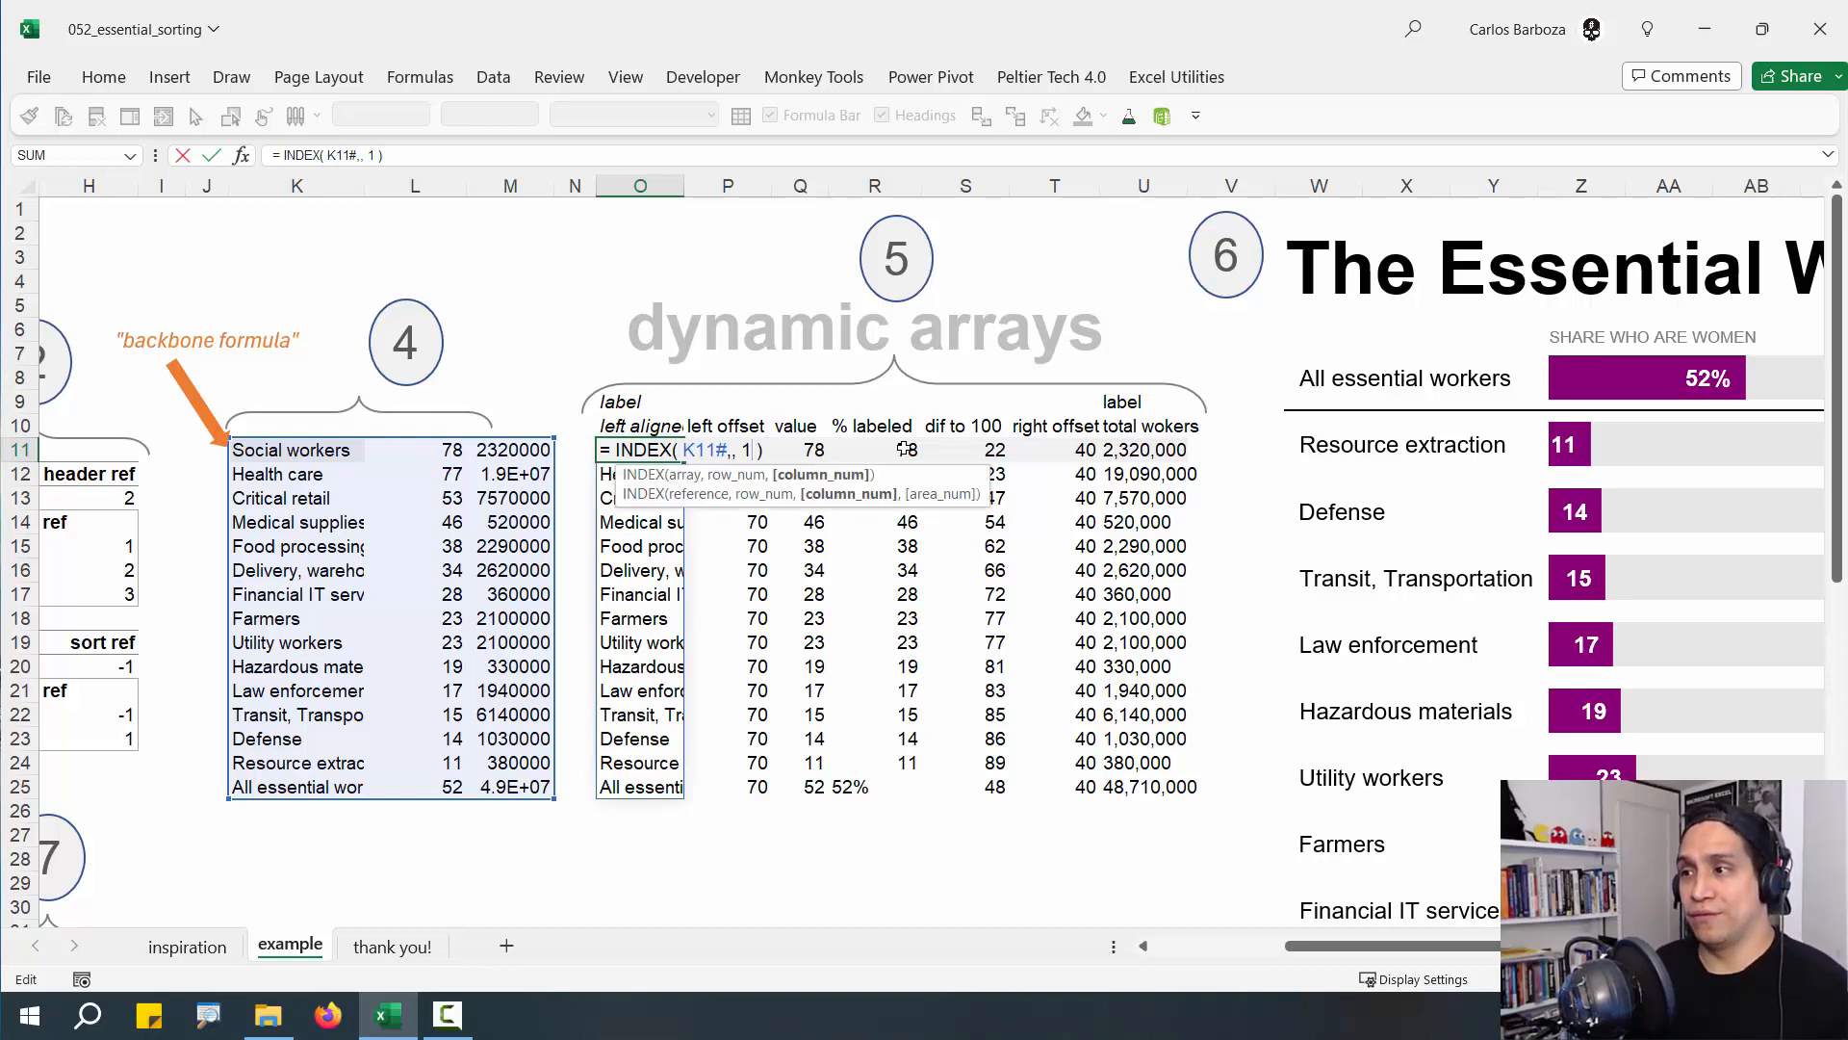
key(Tab)
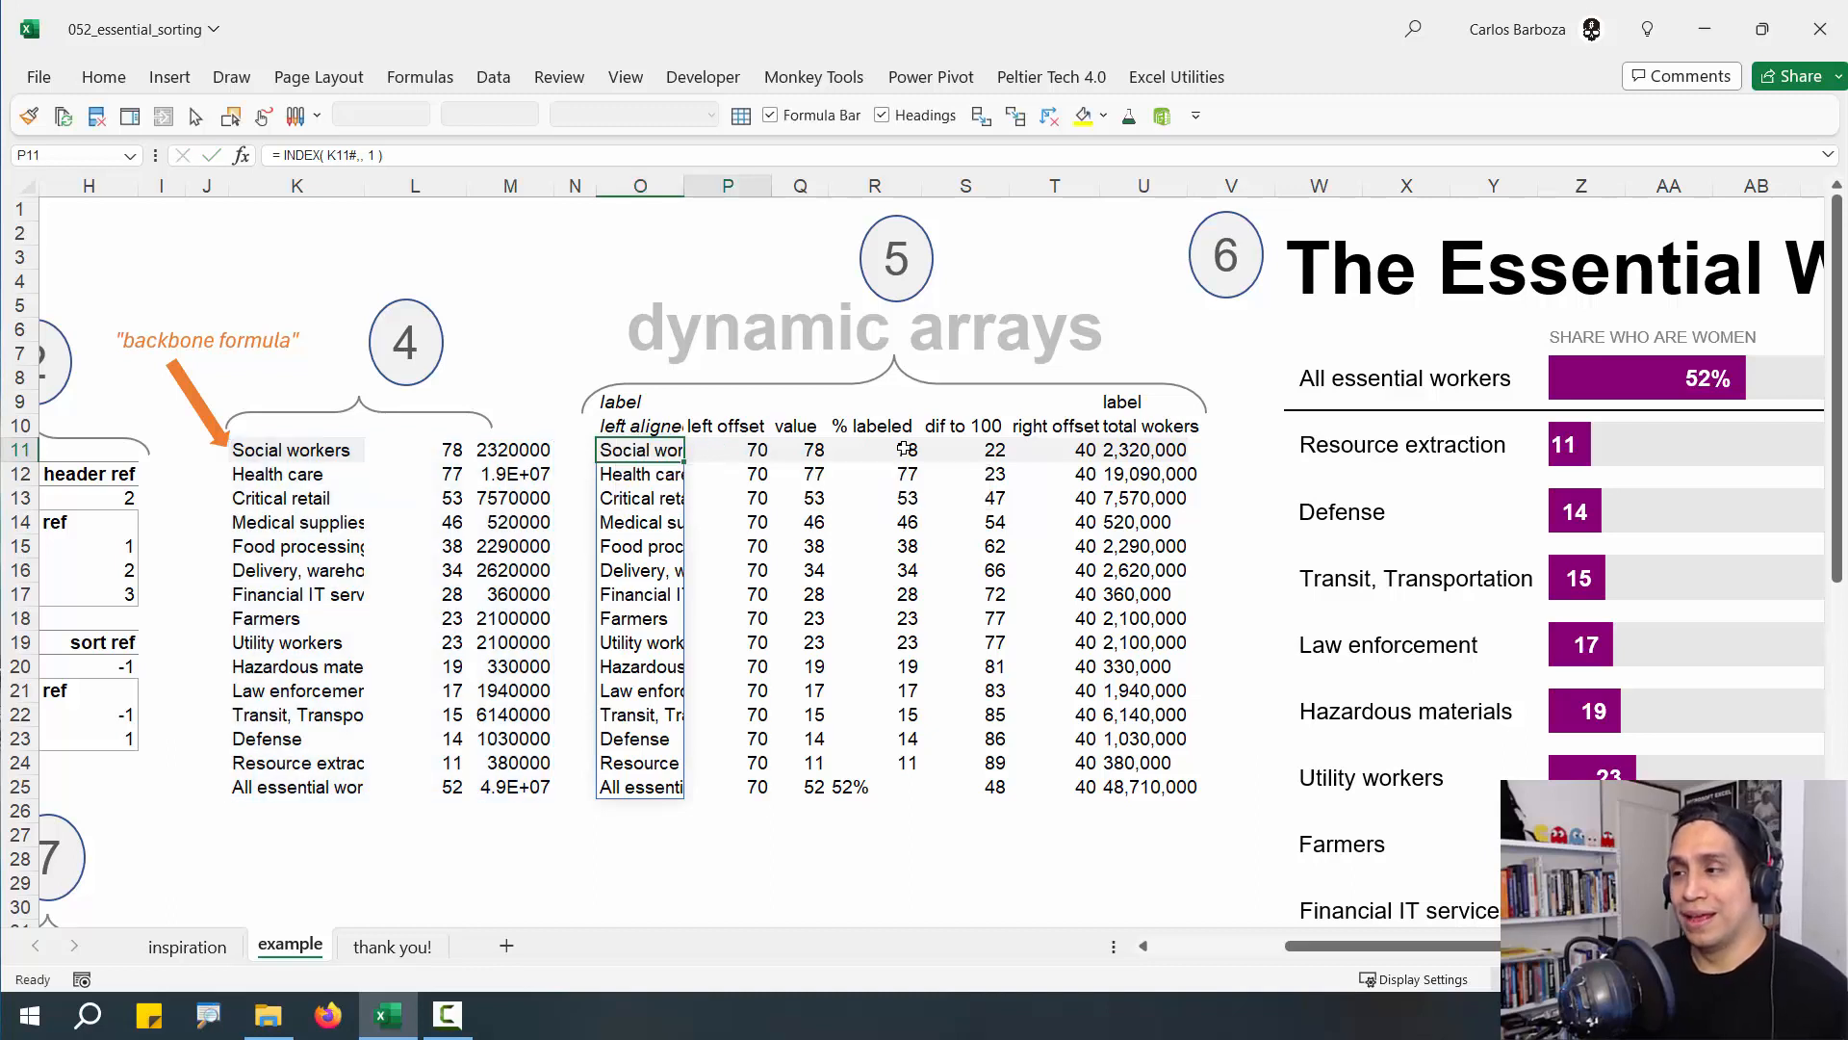
Open P11's left offset SEQUENCE formula, link its 70 to the boxed "All essential workers" chart label, and clear the annotations
key(F2)
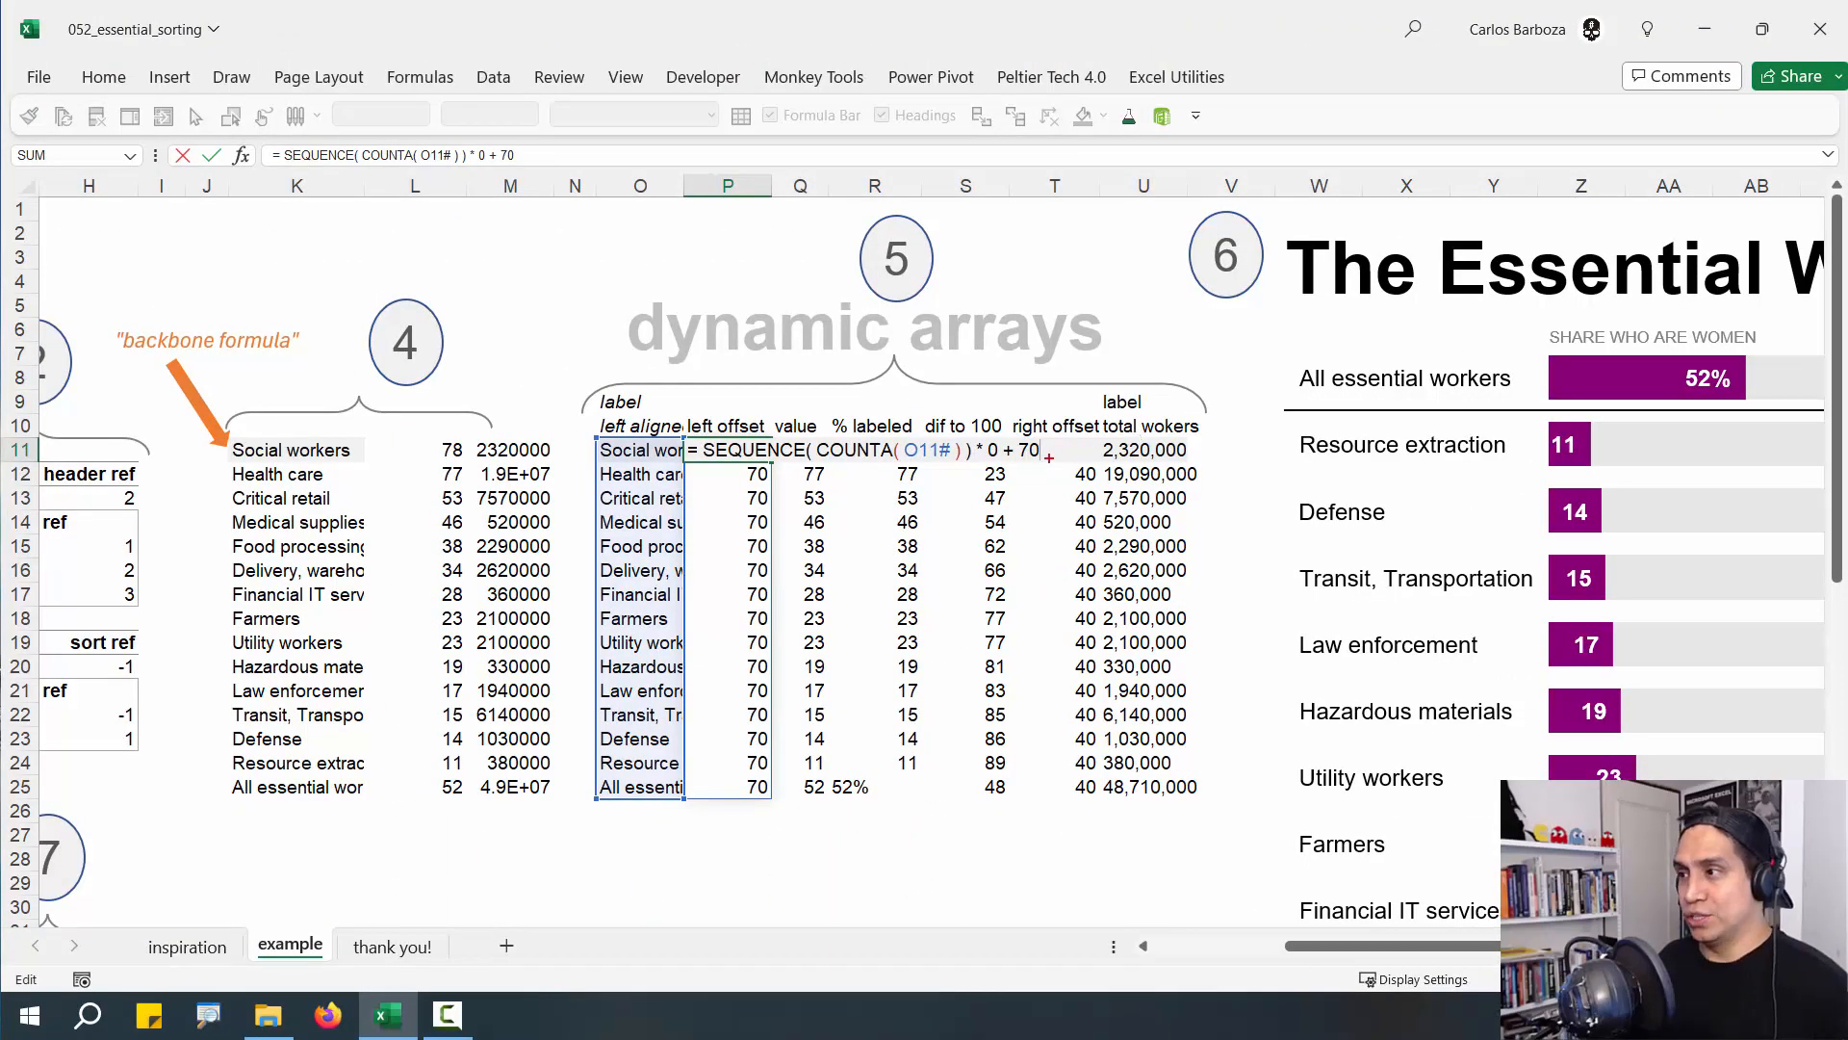
mouse_move(1049, 458)
mouse_down()
mouse_move(1208, 342)
mouse_move(1295, 358)
mouse_up()
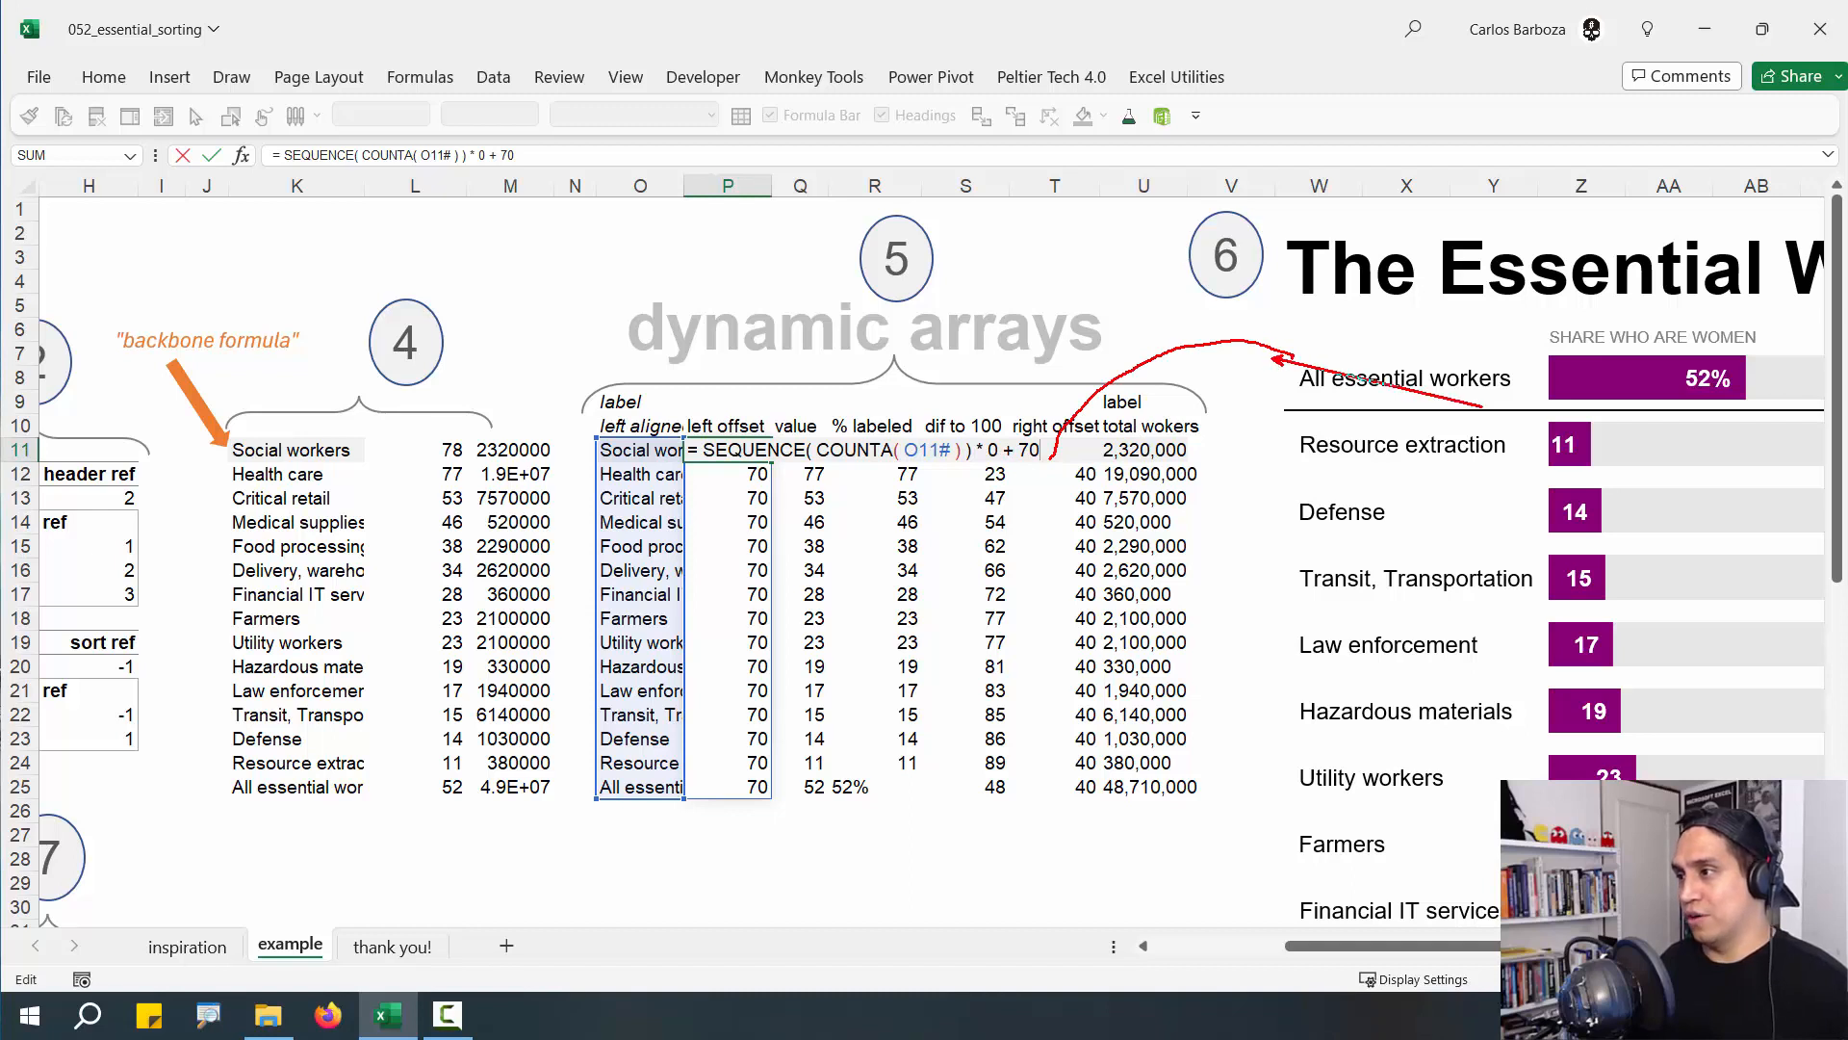
drag(1282, 355, 1544, 412)
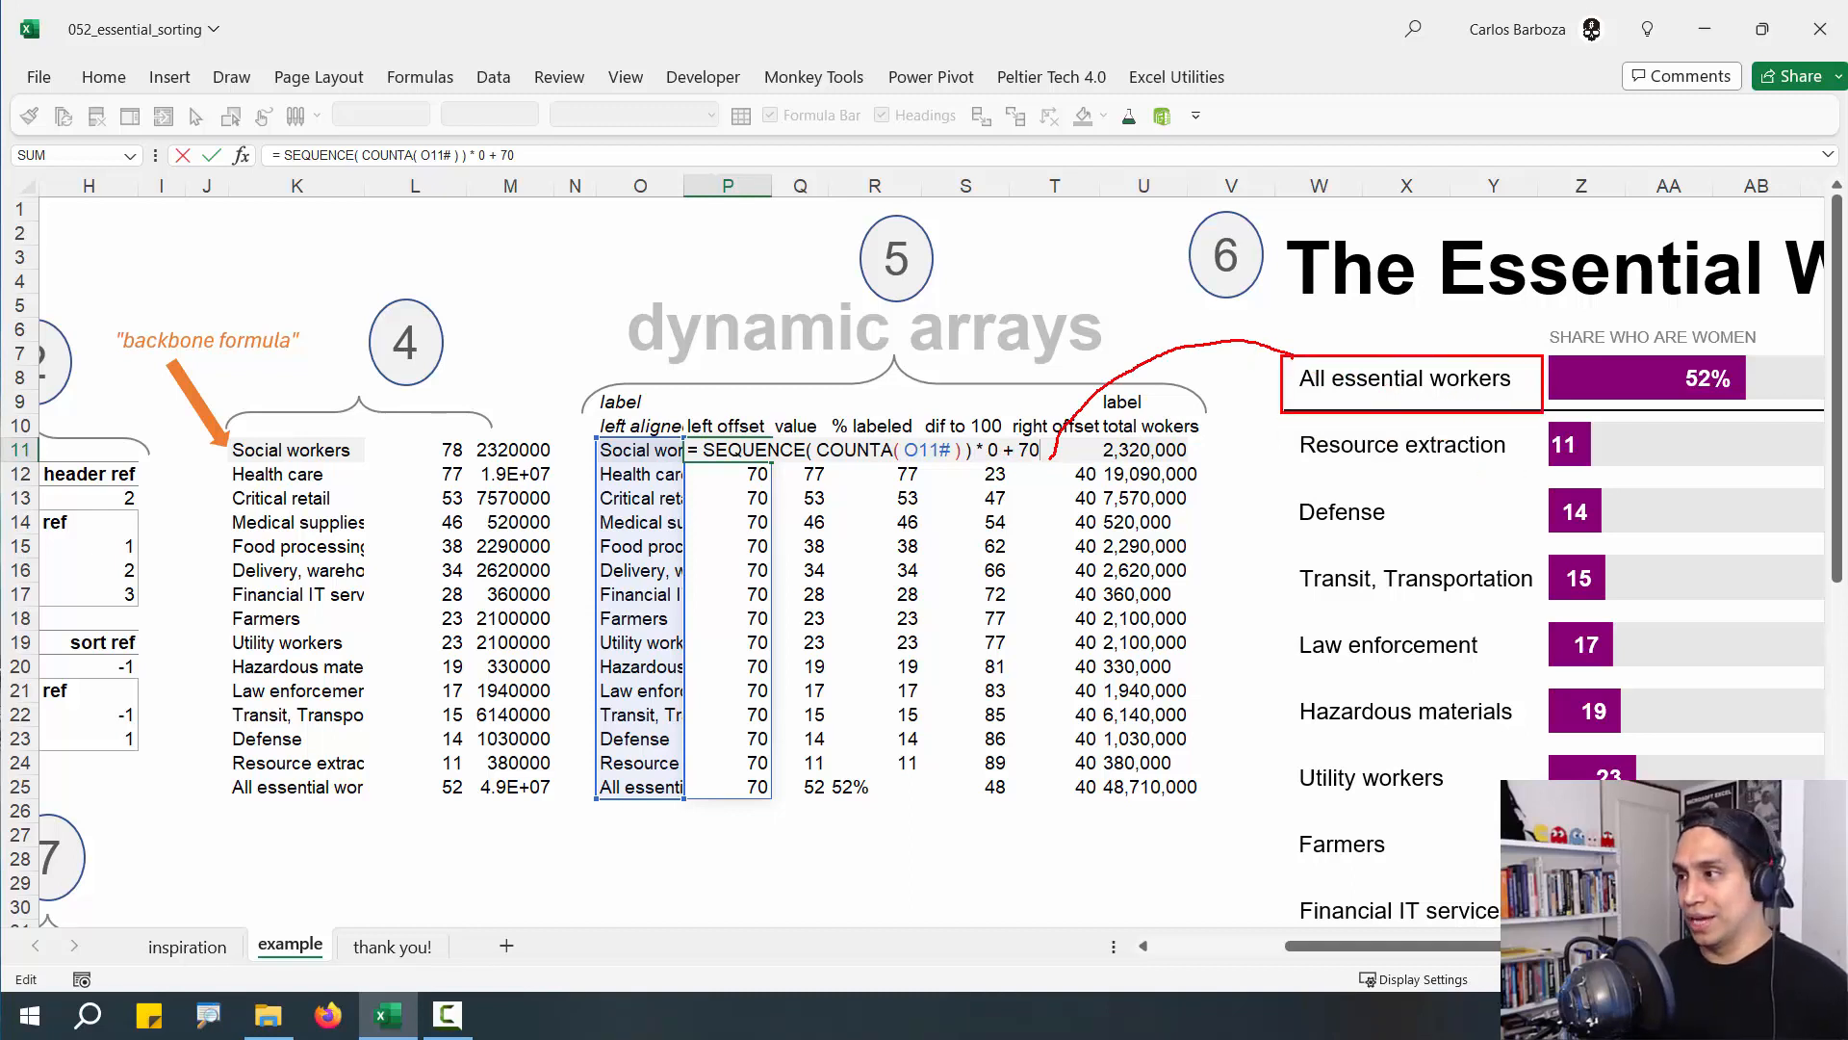
drag(1403, 348, 1383, 314)
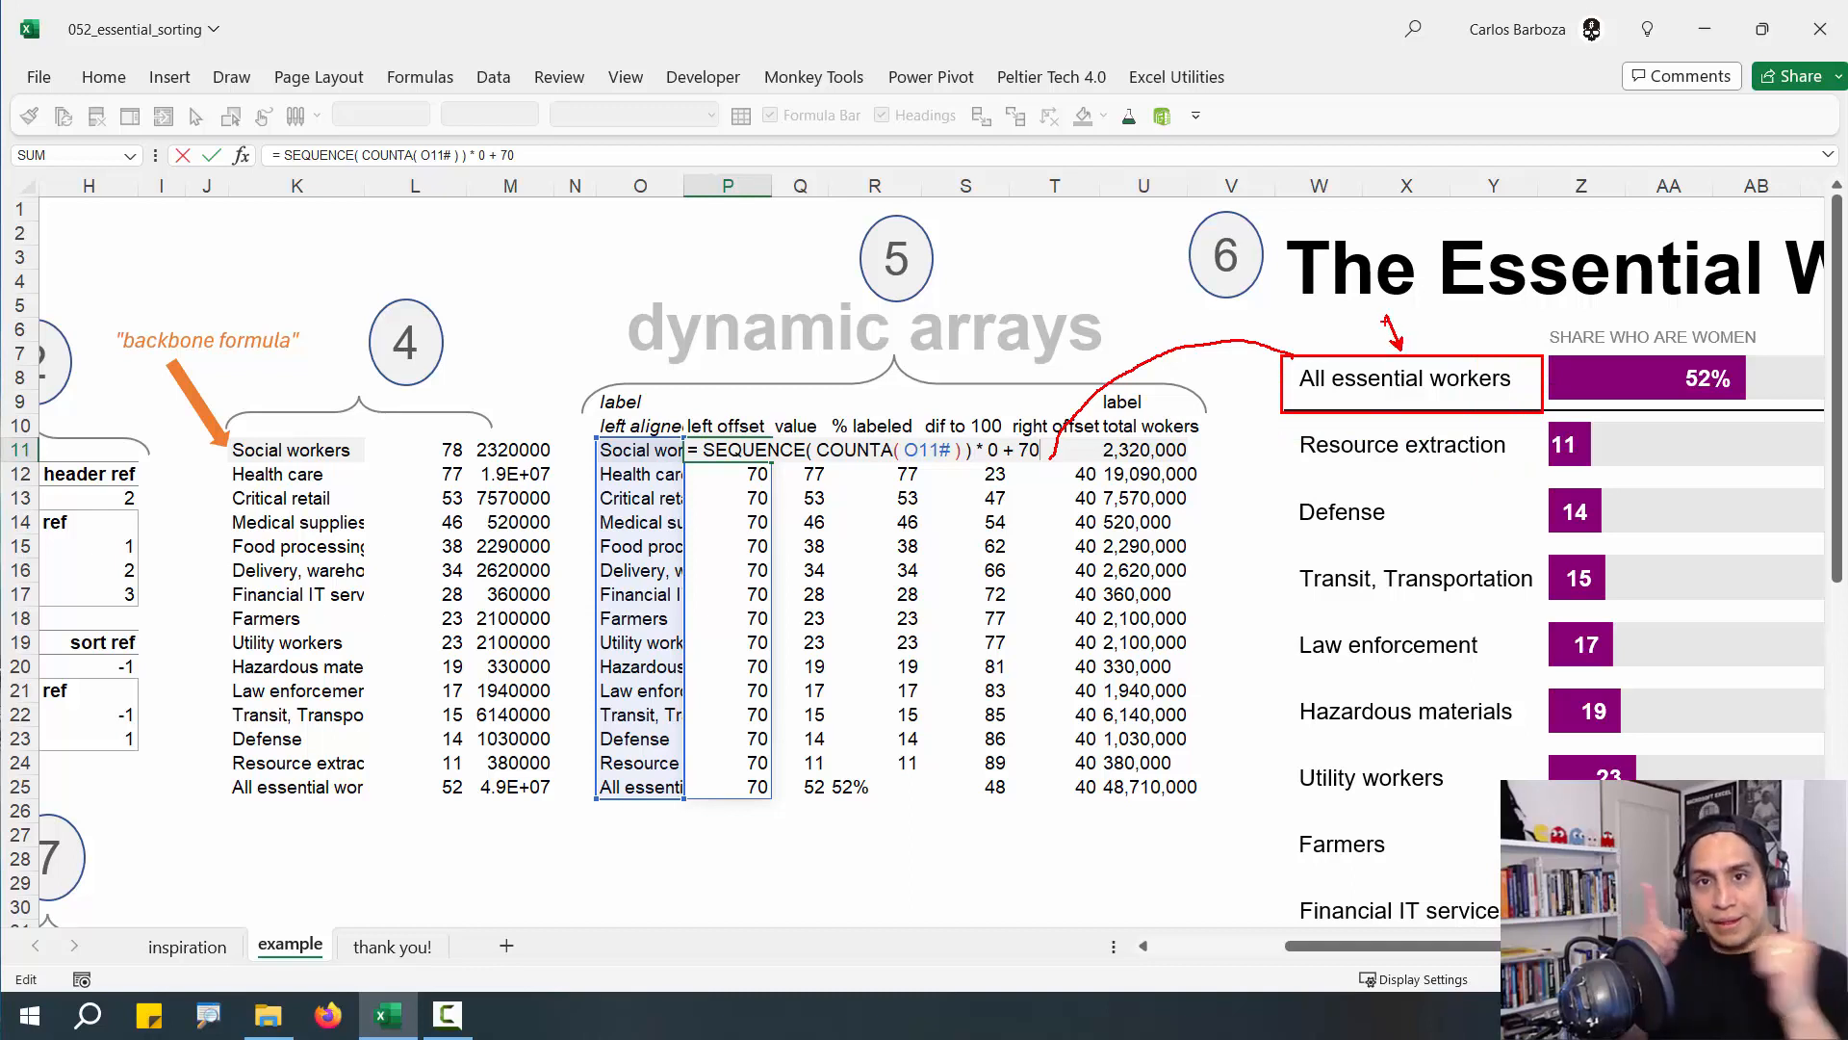
key(Escape)
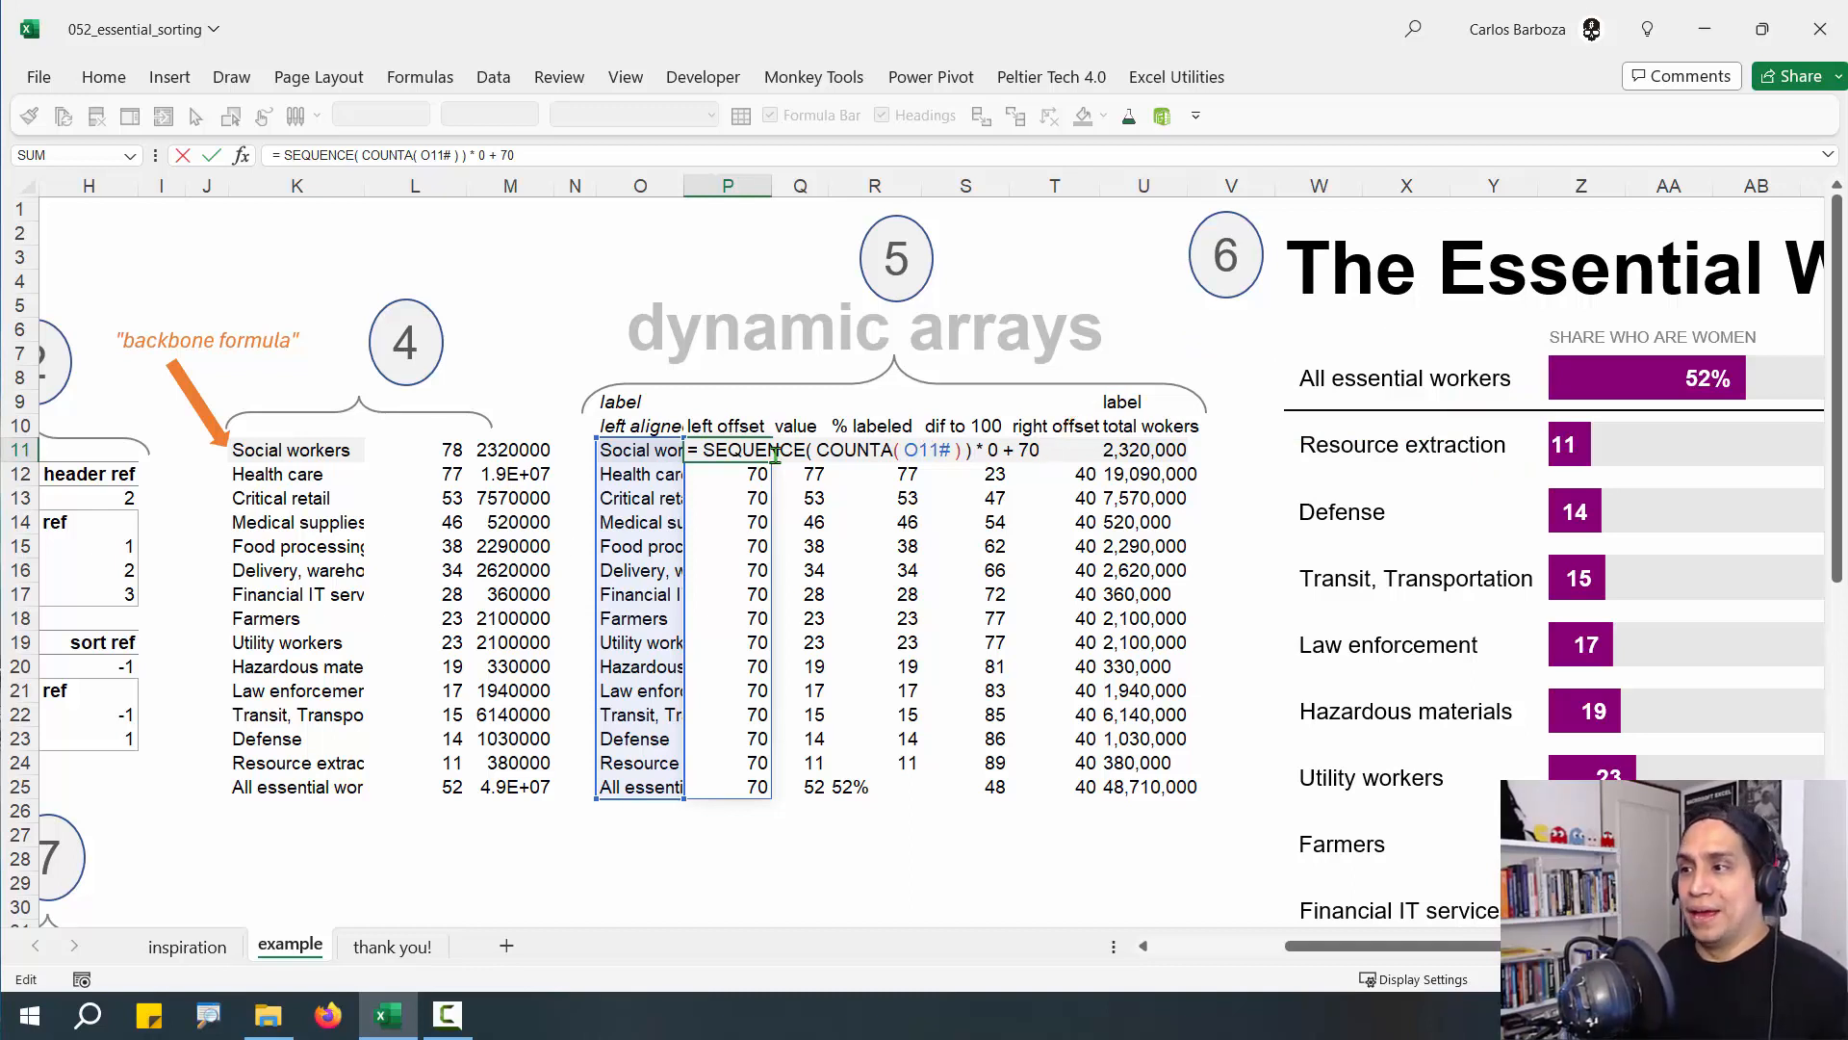
key(Escape)
Review Q11's INDEX formula, then open R11's IF formula, point to the referenced columns, box its TEXT part, and clear the annotations
key(Right)
key(F2)
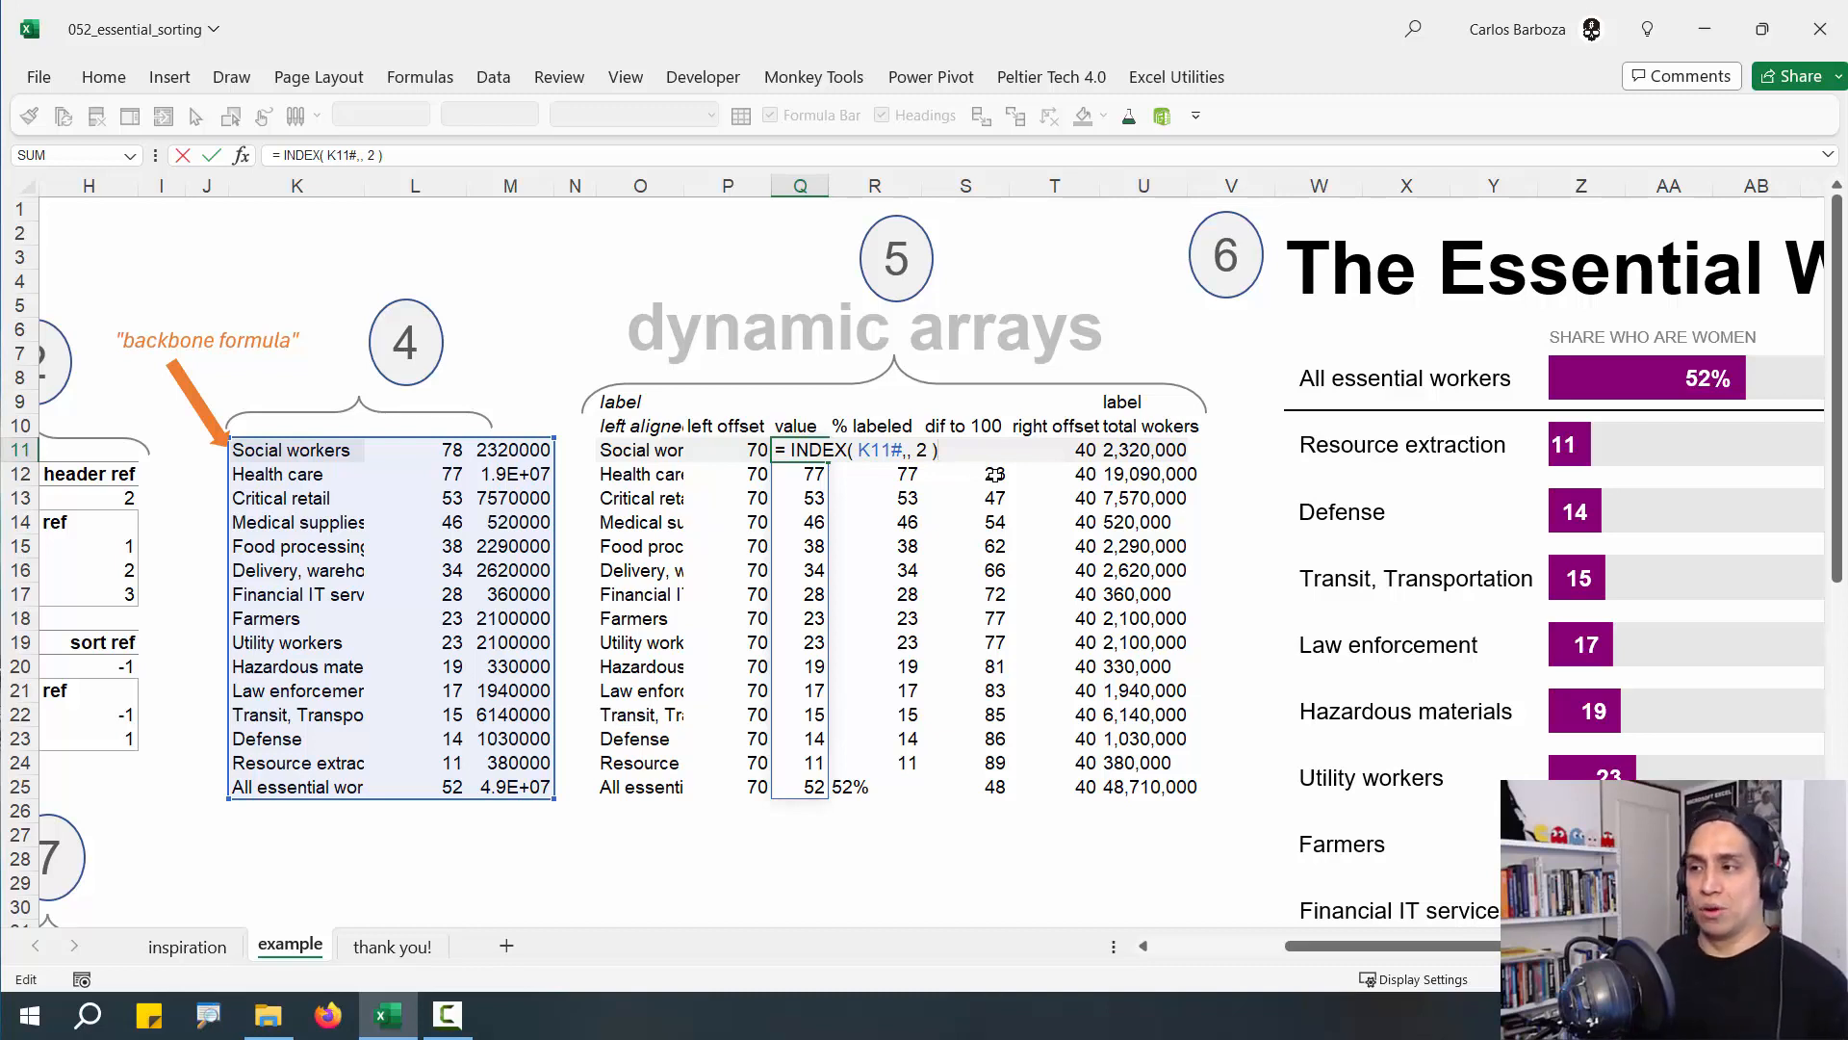
key(Tab)
key(F2)
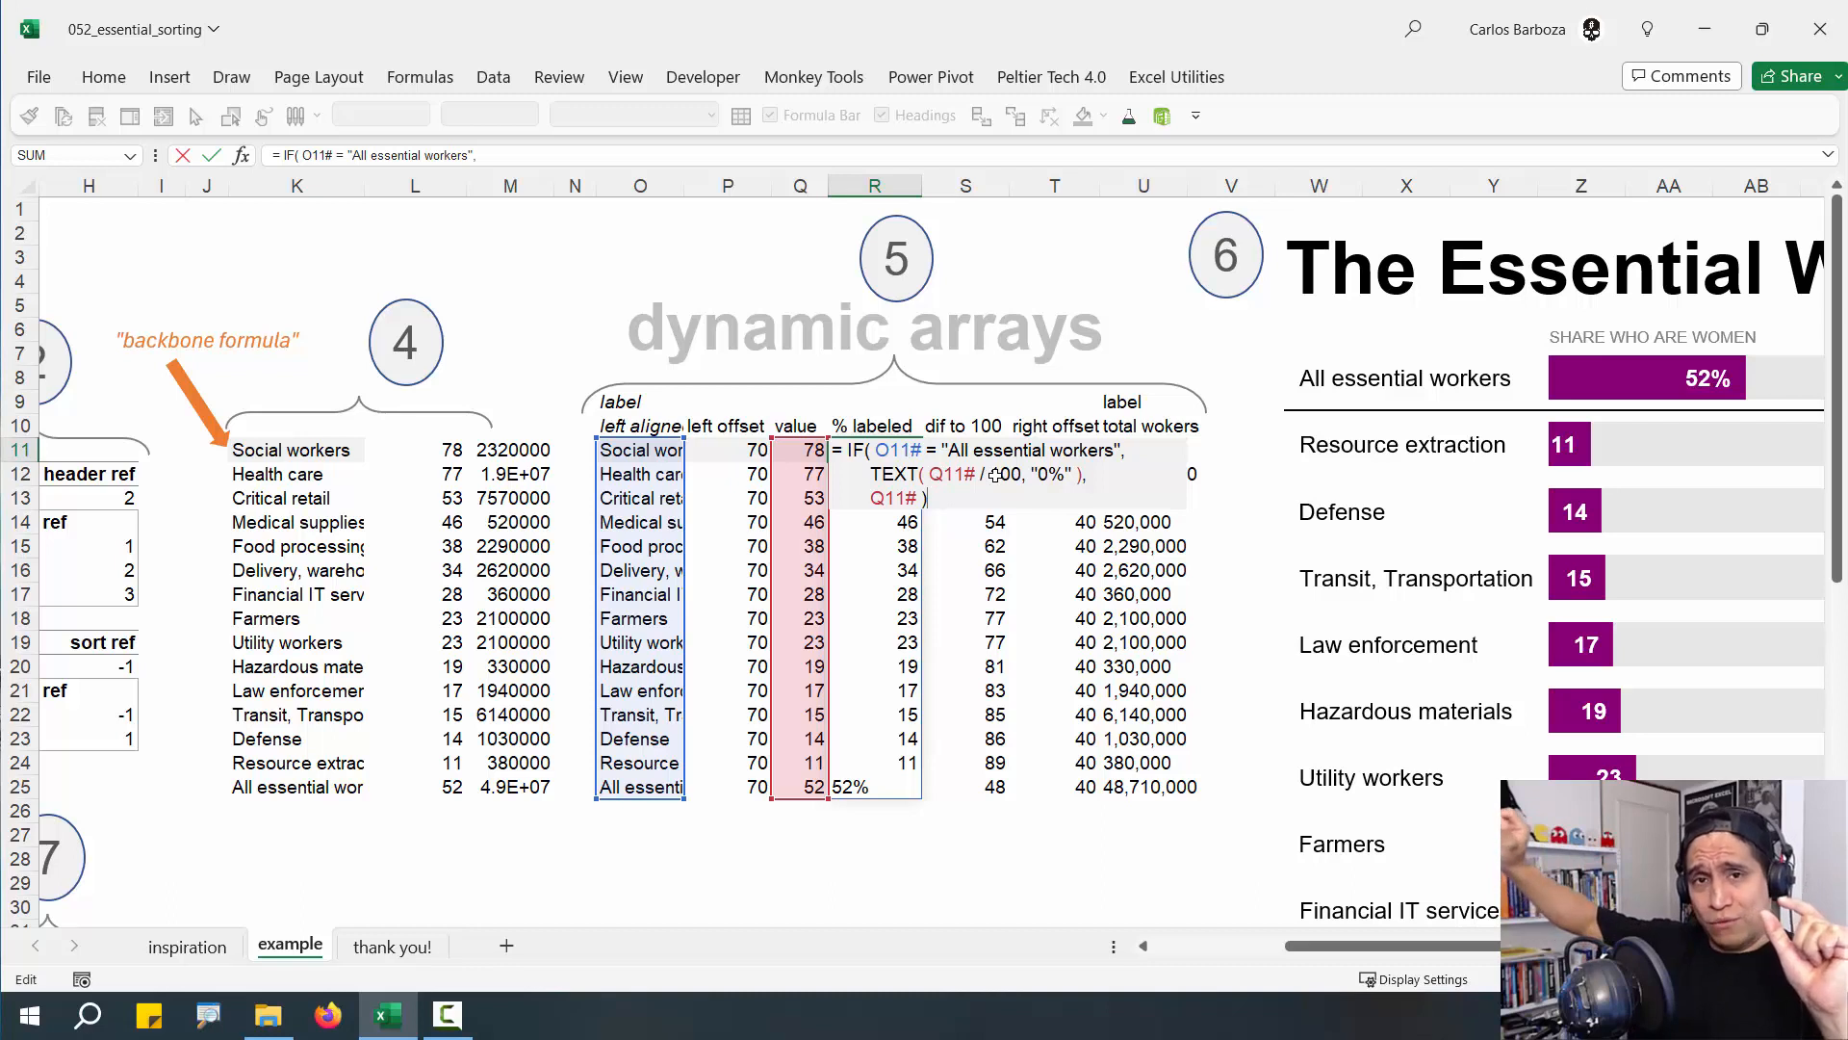
key(ctrl+End)
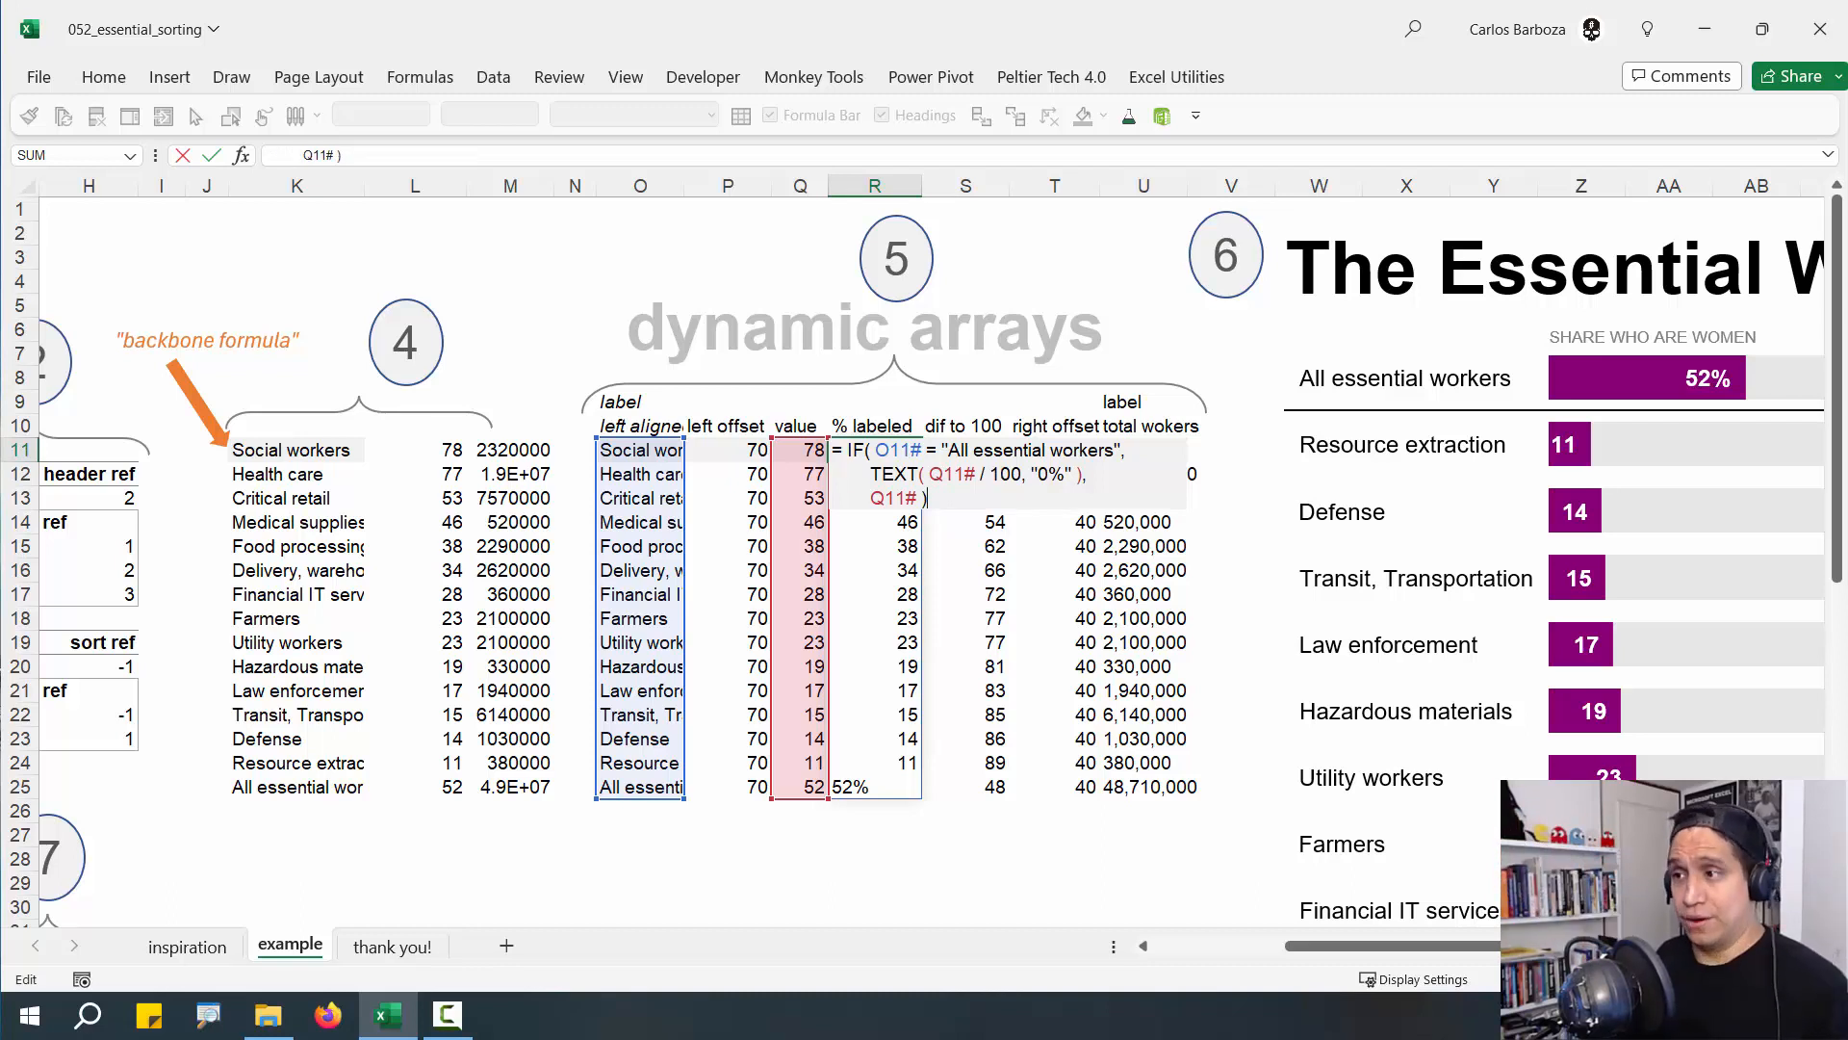
mouse_move(711, 449)
mouse_down()
mouse_move(828, 402)
mouse_move(811, 408)
mouse_up()
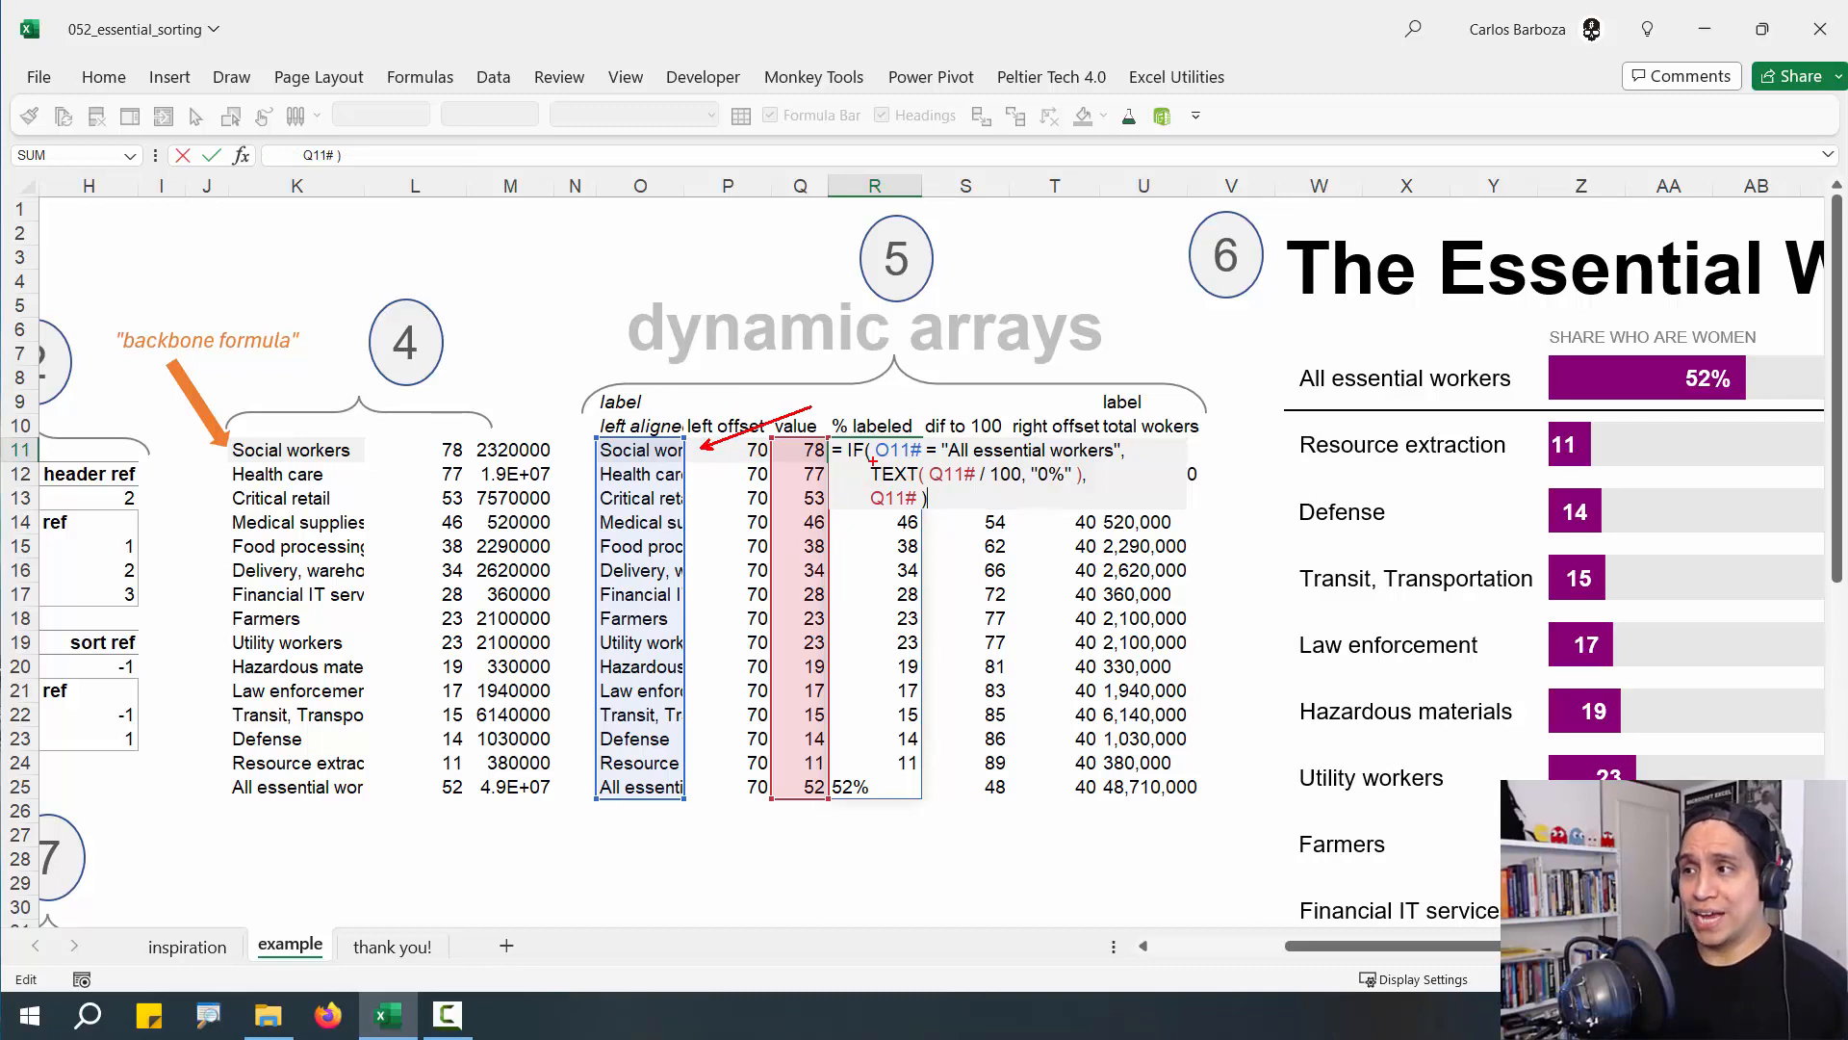
drag(870, 462, 1087, 489)
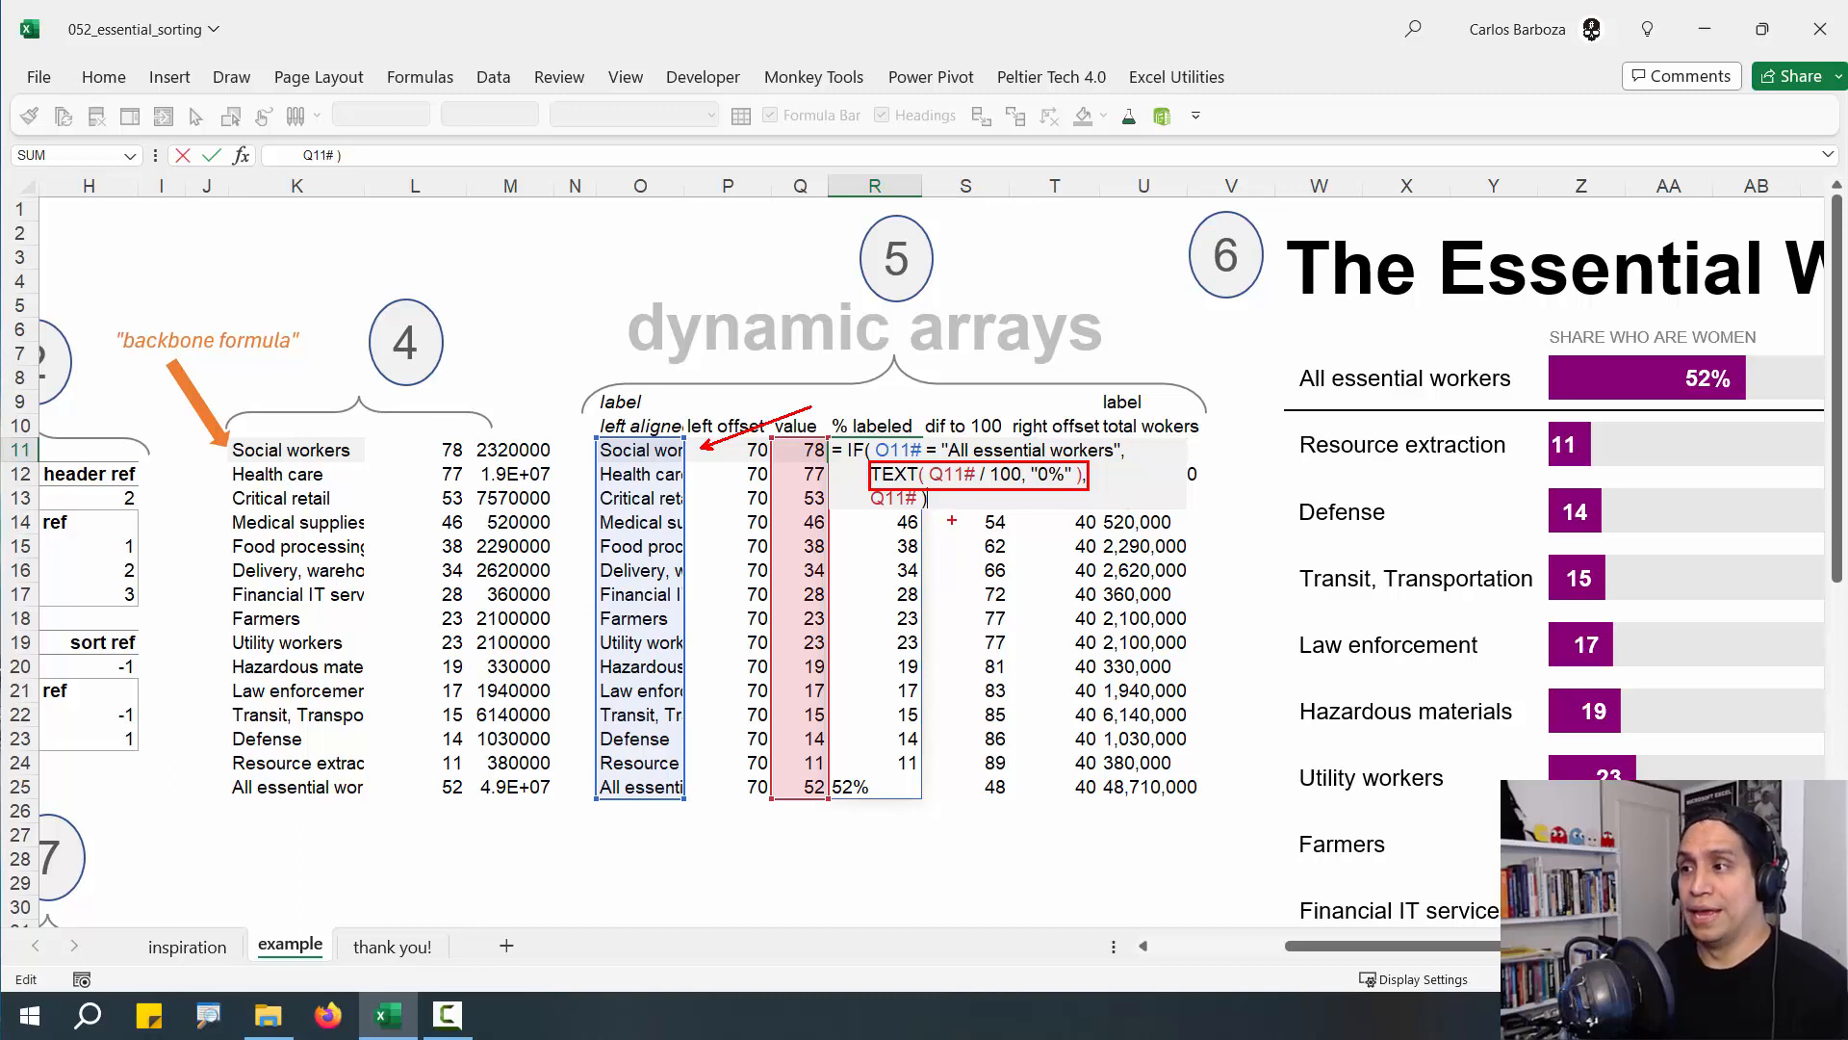
key(Escape)
key(Escape)
Open S11's dif to 100 formula, link it by arrow to the grey part of the Resource extraction bar, and close it
click(965, 453)
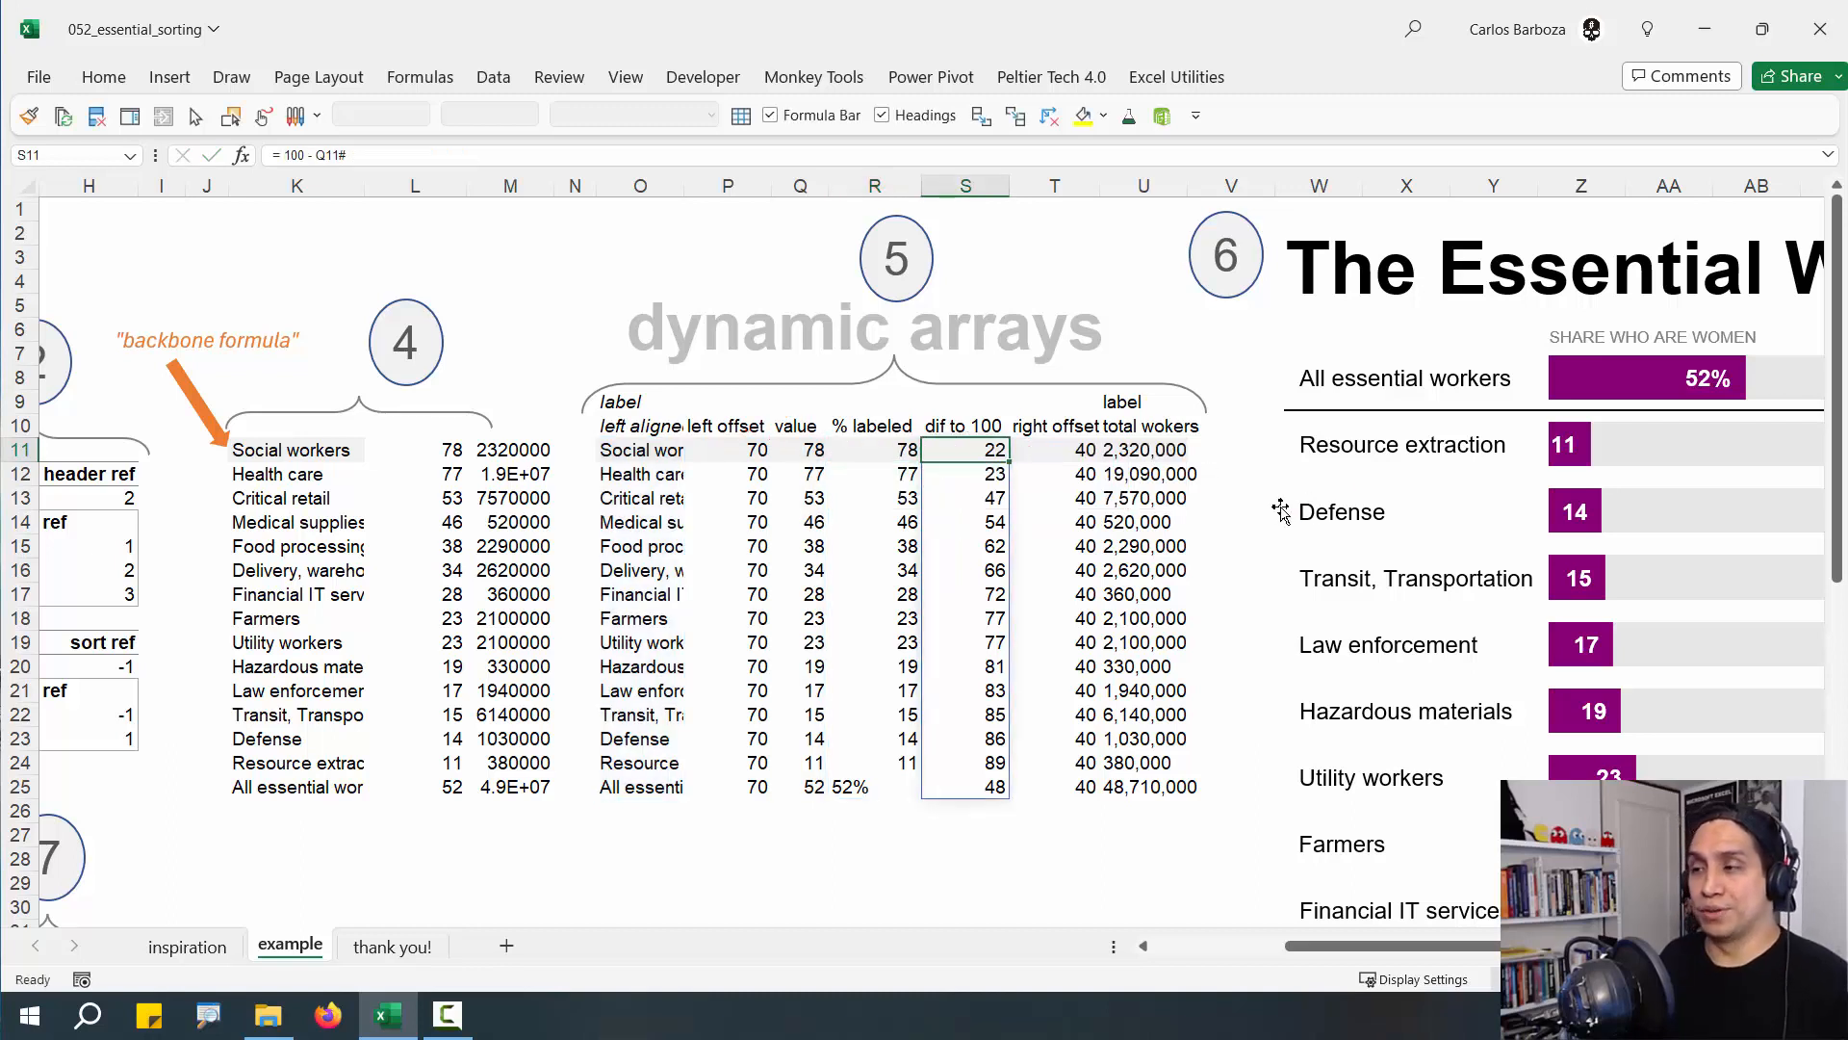
key(F2)
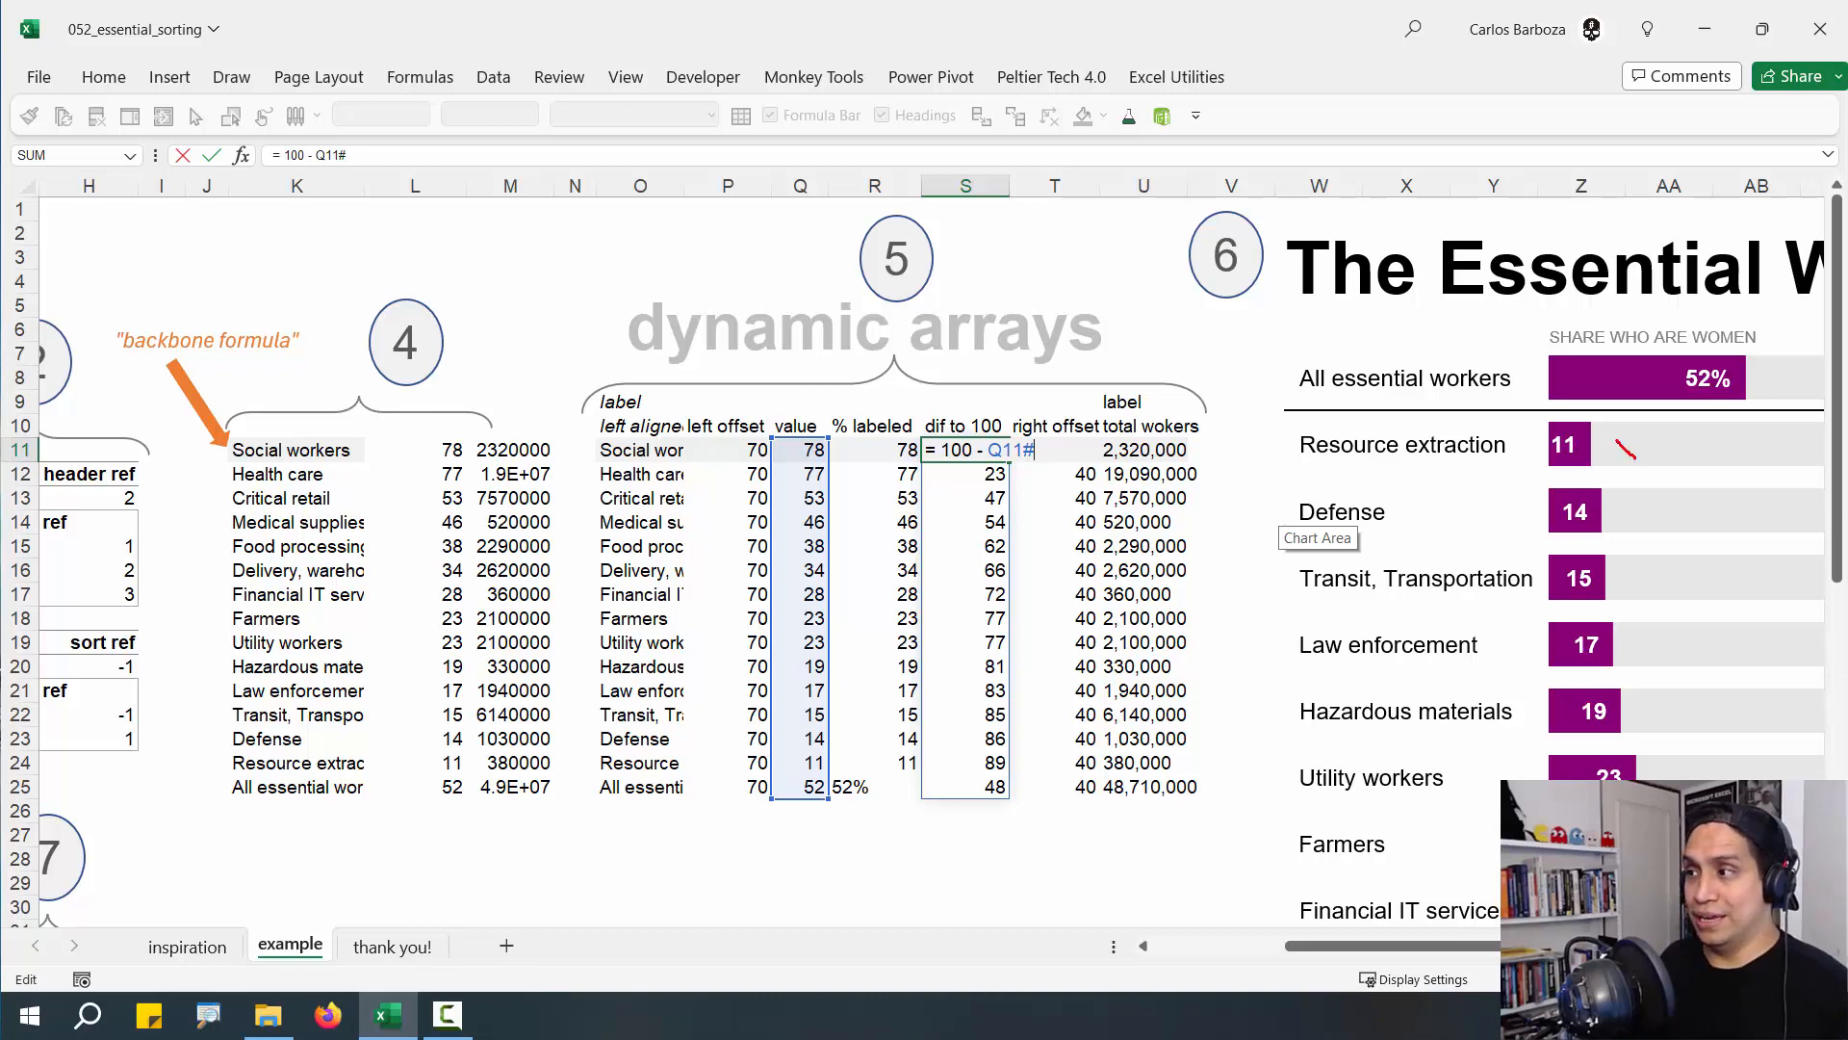
drag(1617, 440, 1428, 364)
key(e)
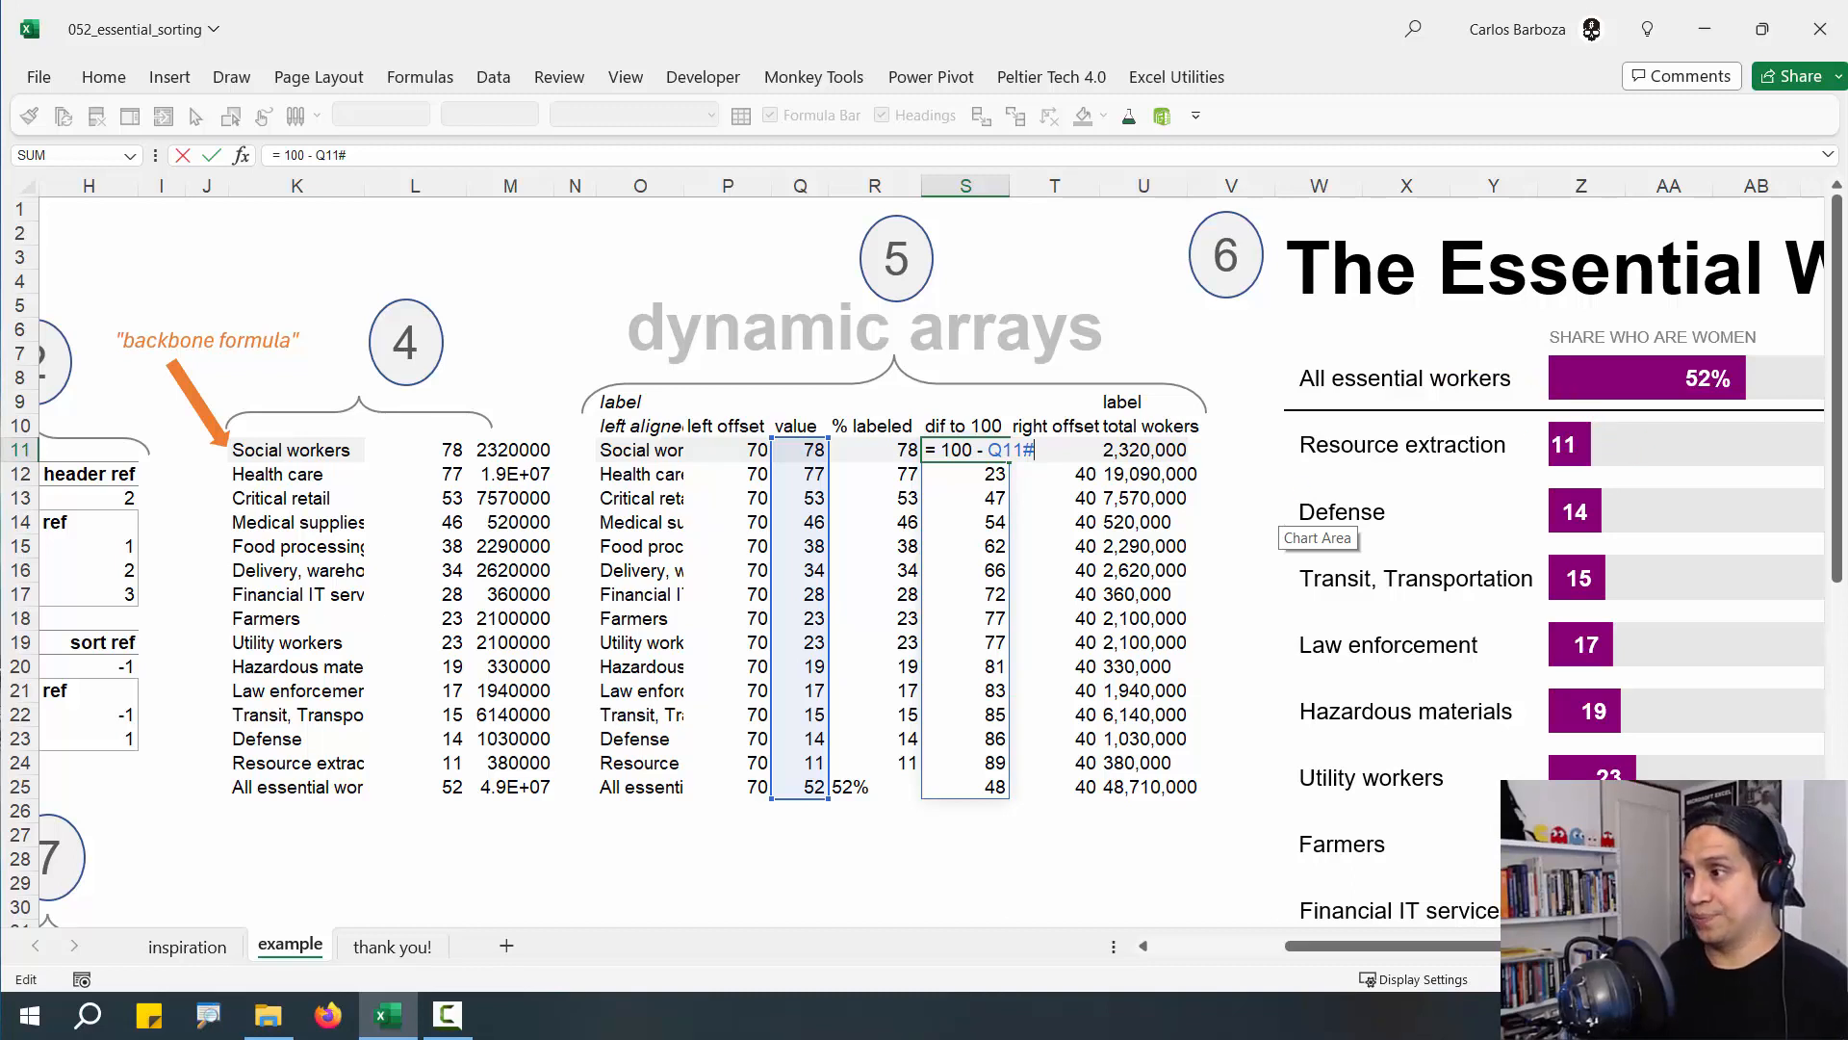
mouse_move(1080, 427)
mouse_down()
mouse_move(1538, 437)
mouse_move(1637, 452)
mouse_move(1623, 474)
mouse_up()
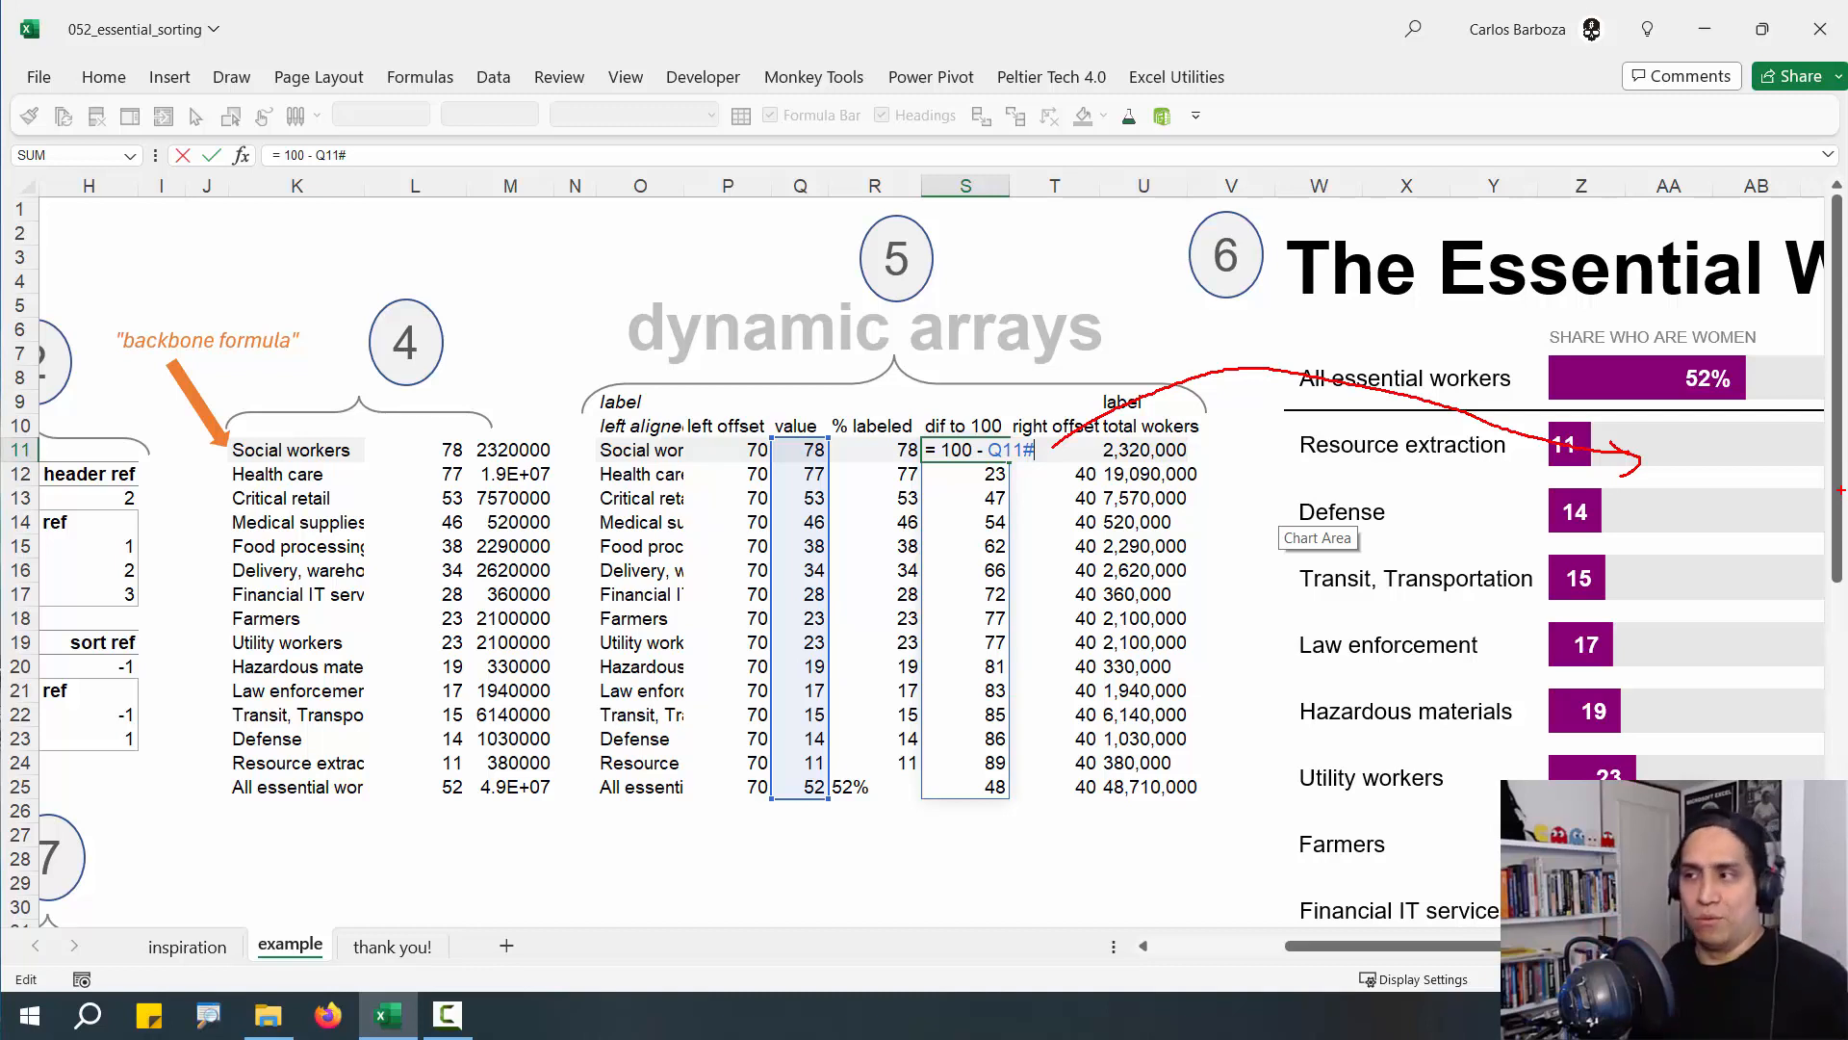
key(Escape)
key(Escape)
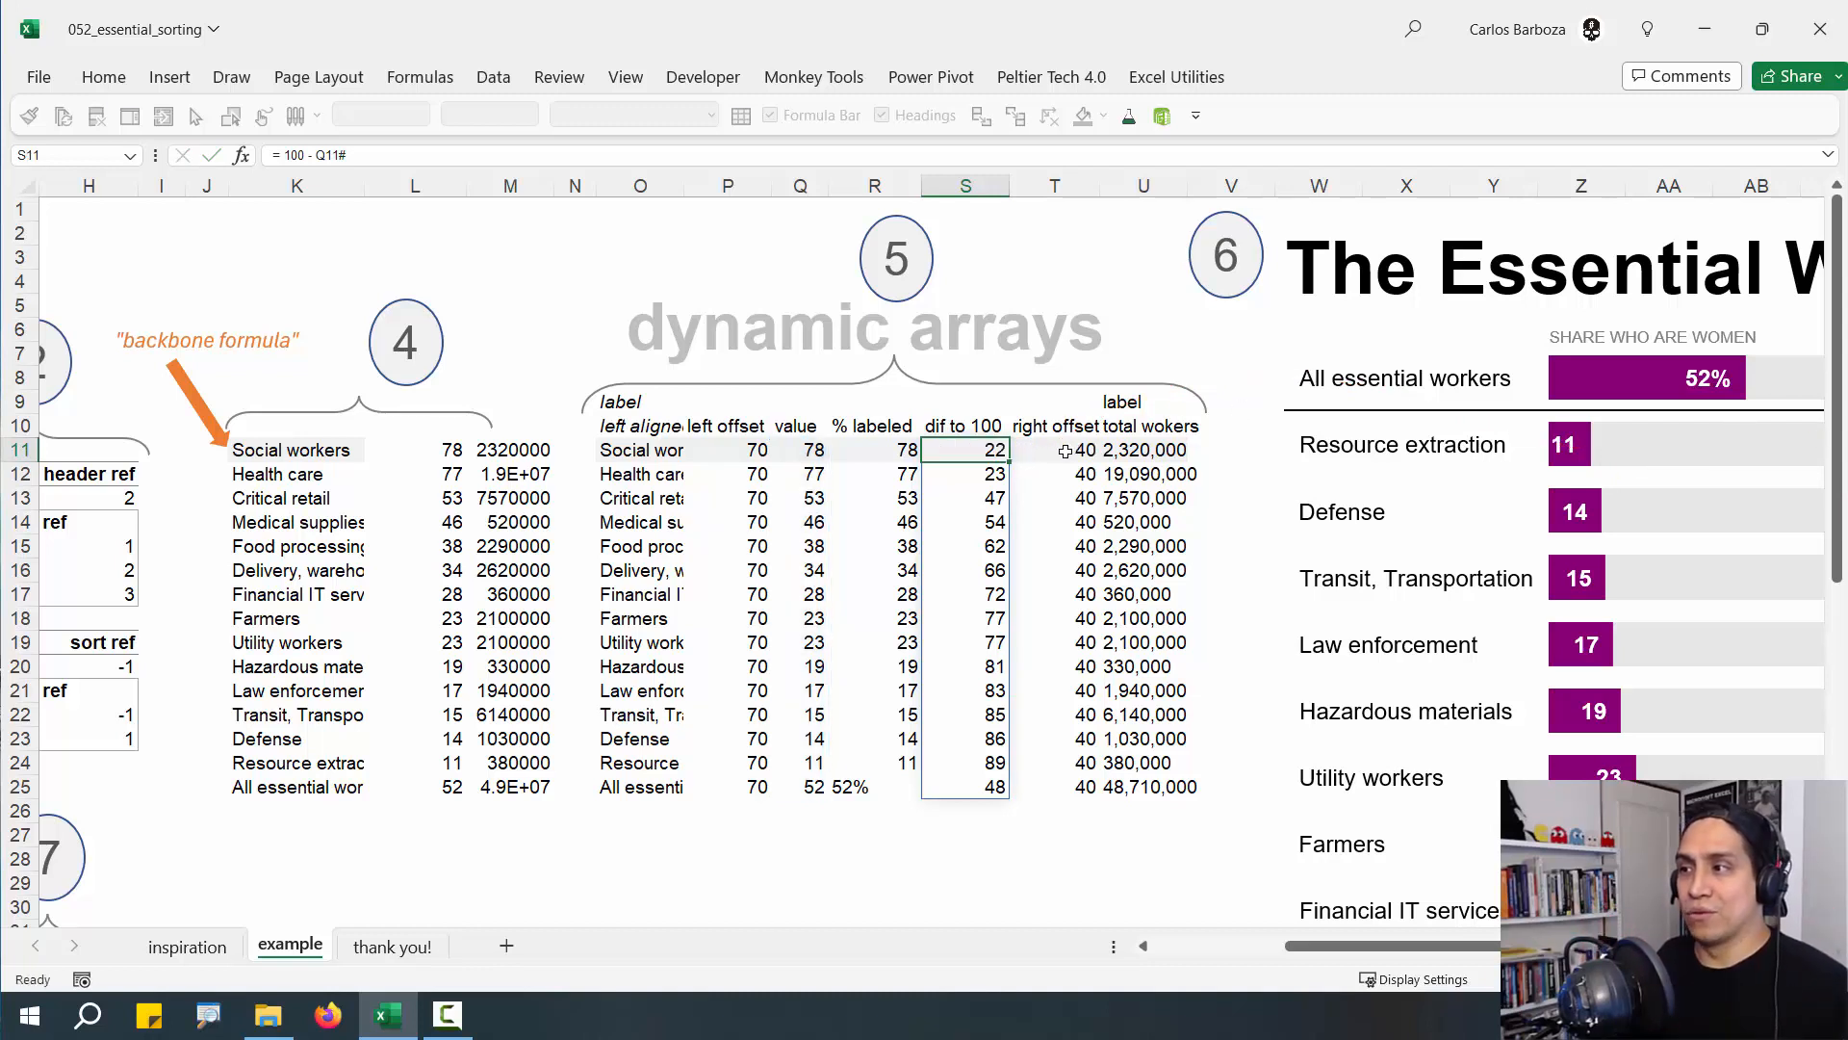
Select right offset cell T11, box the chart's Resource extraction total, link it to the total workers column, and clear the annotations
click(1078, 449)
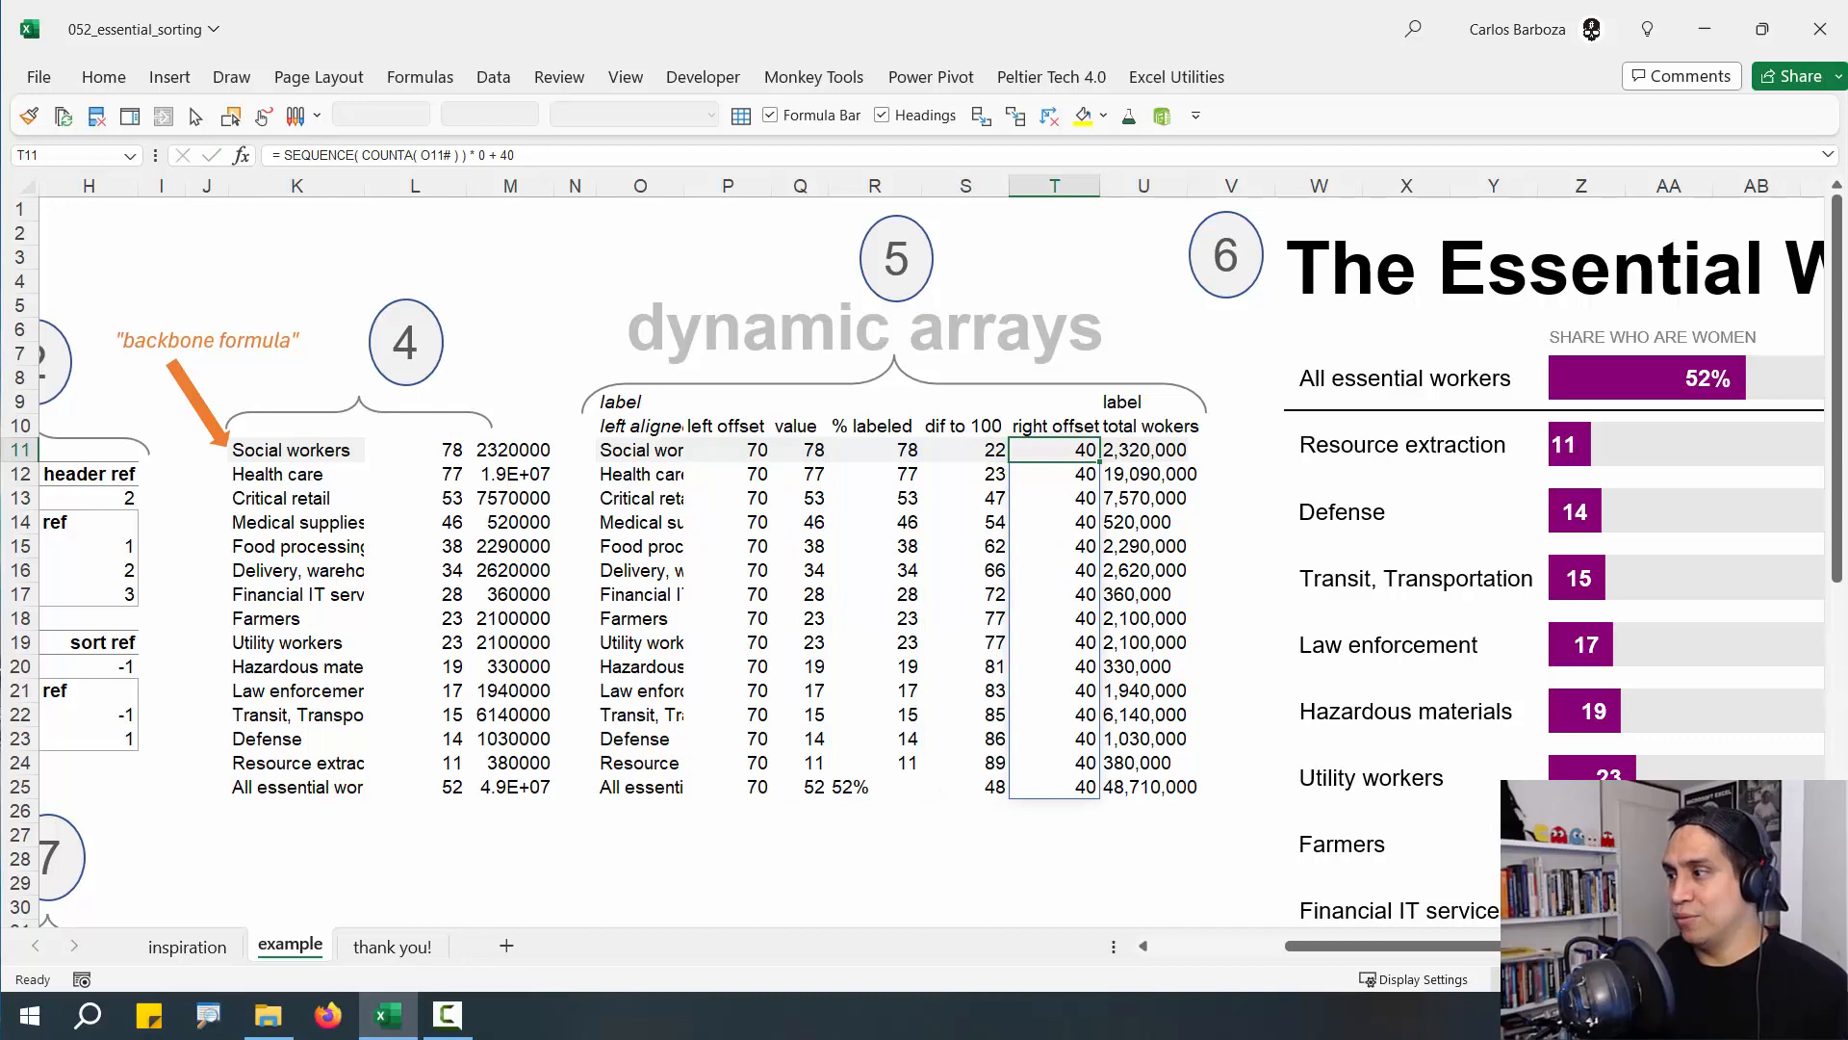
scroll(925, 558, right, 5)
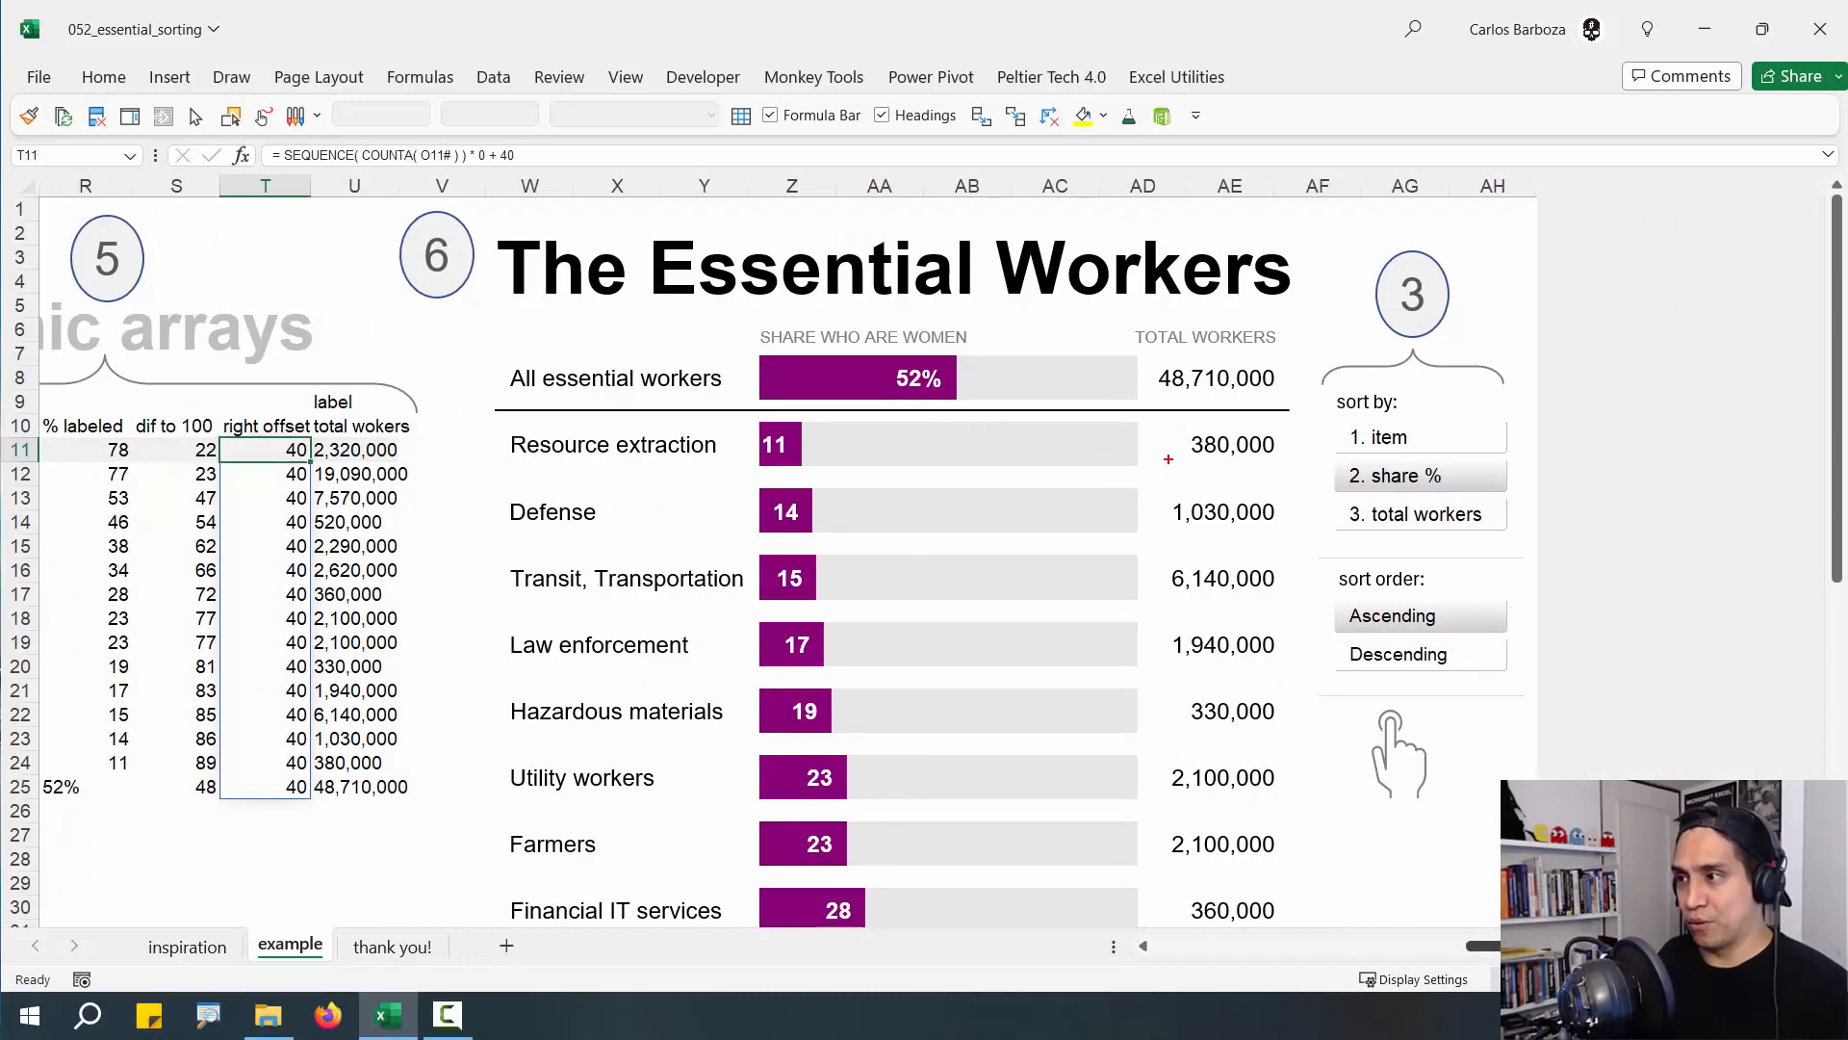
drag(1145, 419, 1288, 472)
mouse_move(1358, 318)
mouse_down()
mouse_move(1243, 413)
mouse_move(739, 327)
mouse_move(364, 411)
mouse_up()
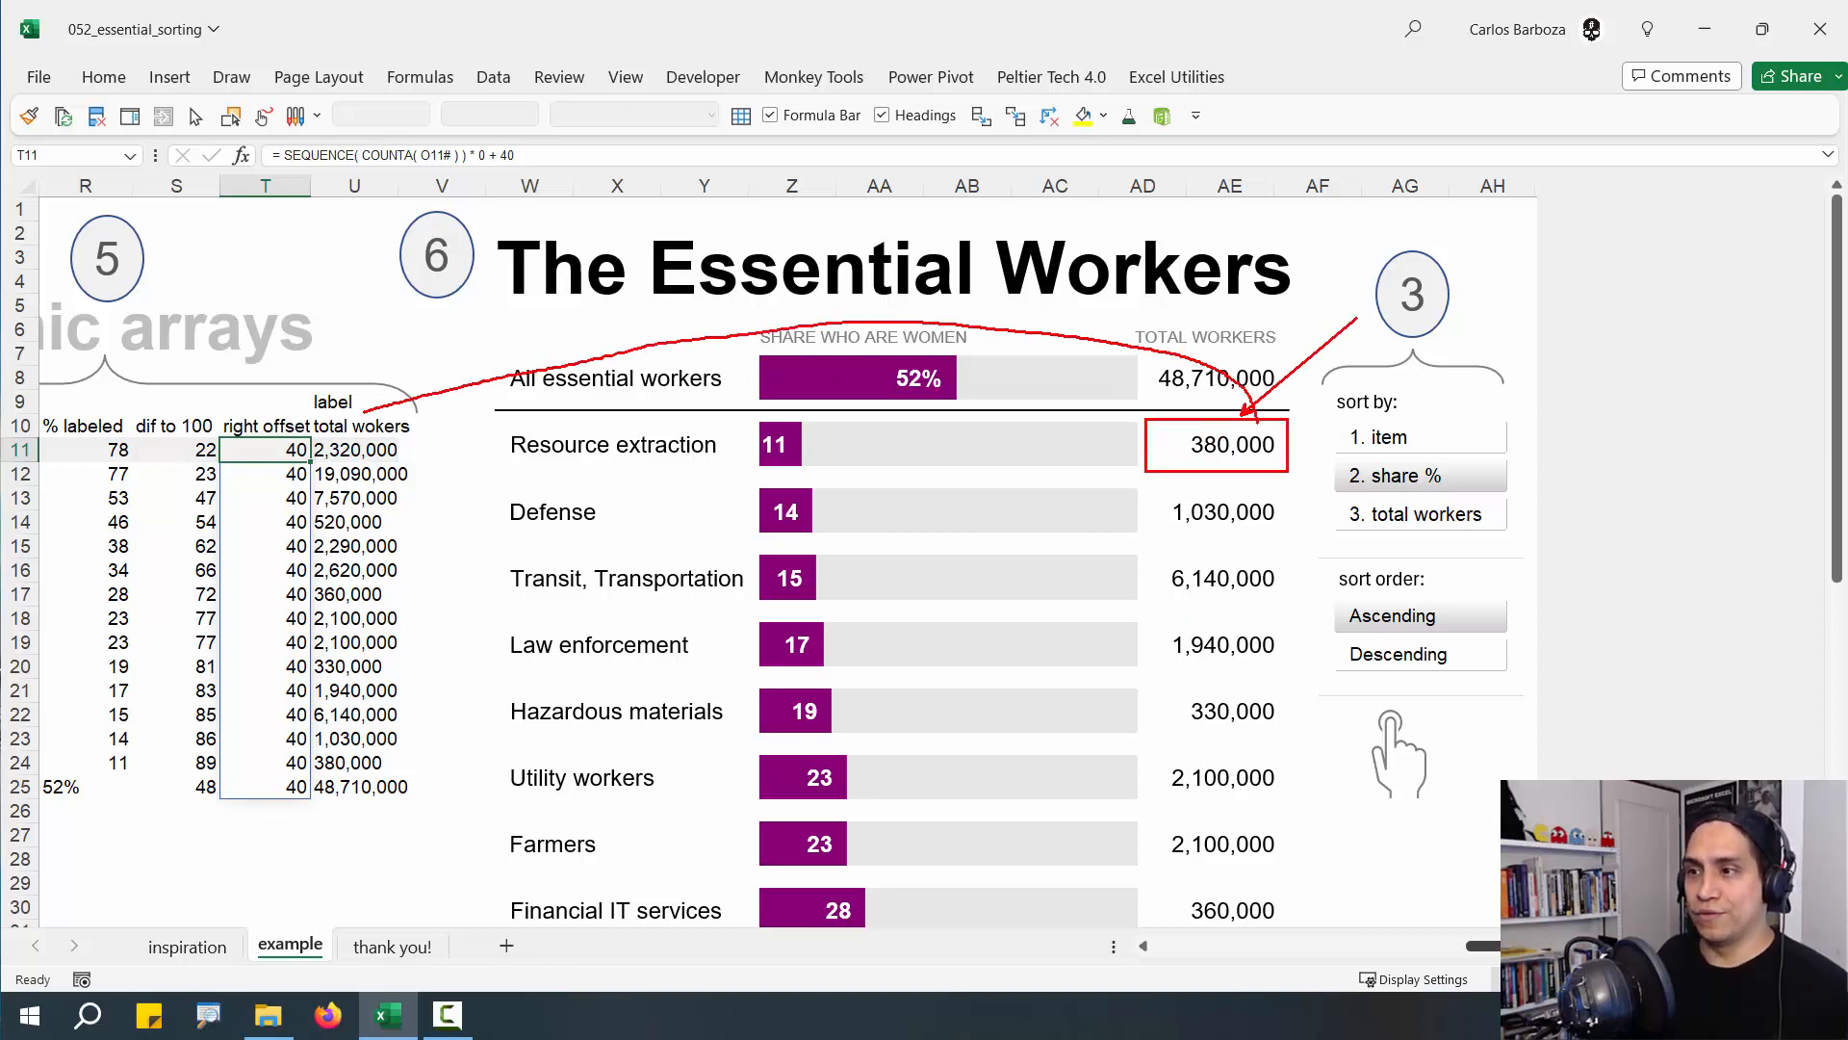
key(Escape)
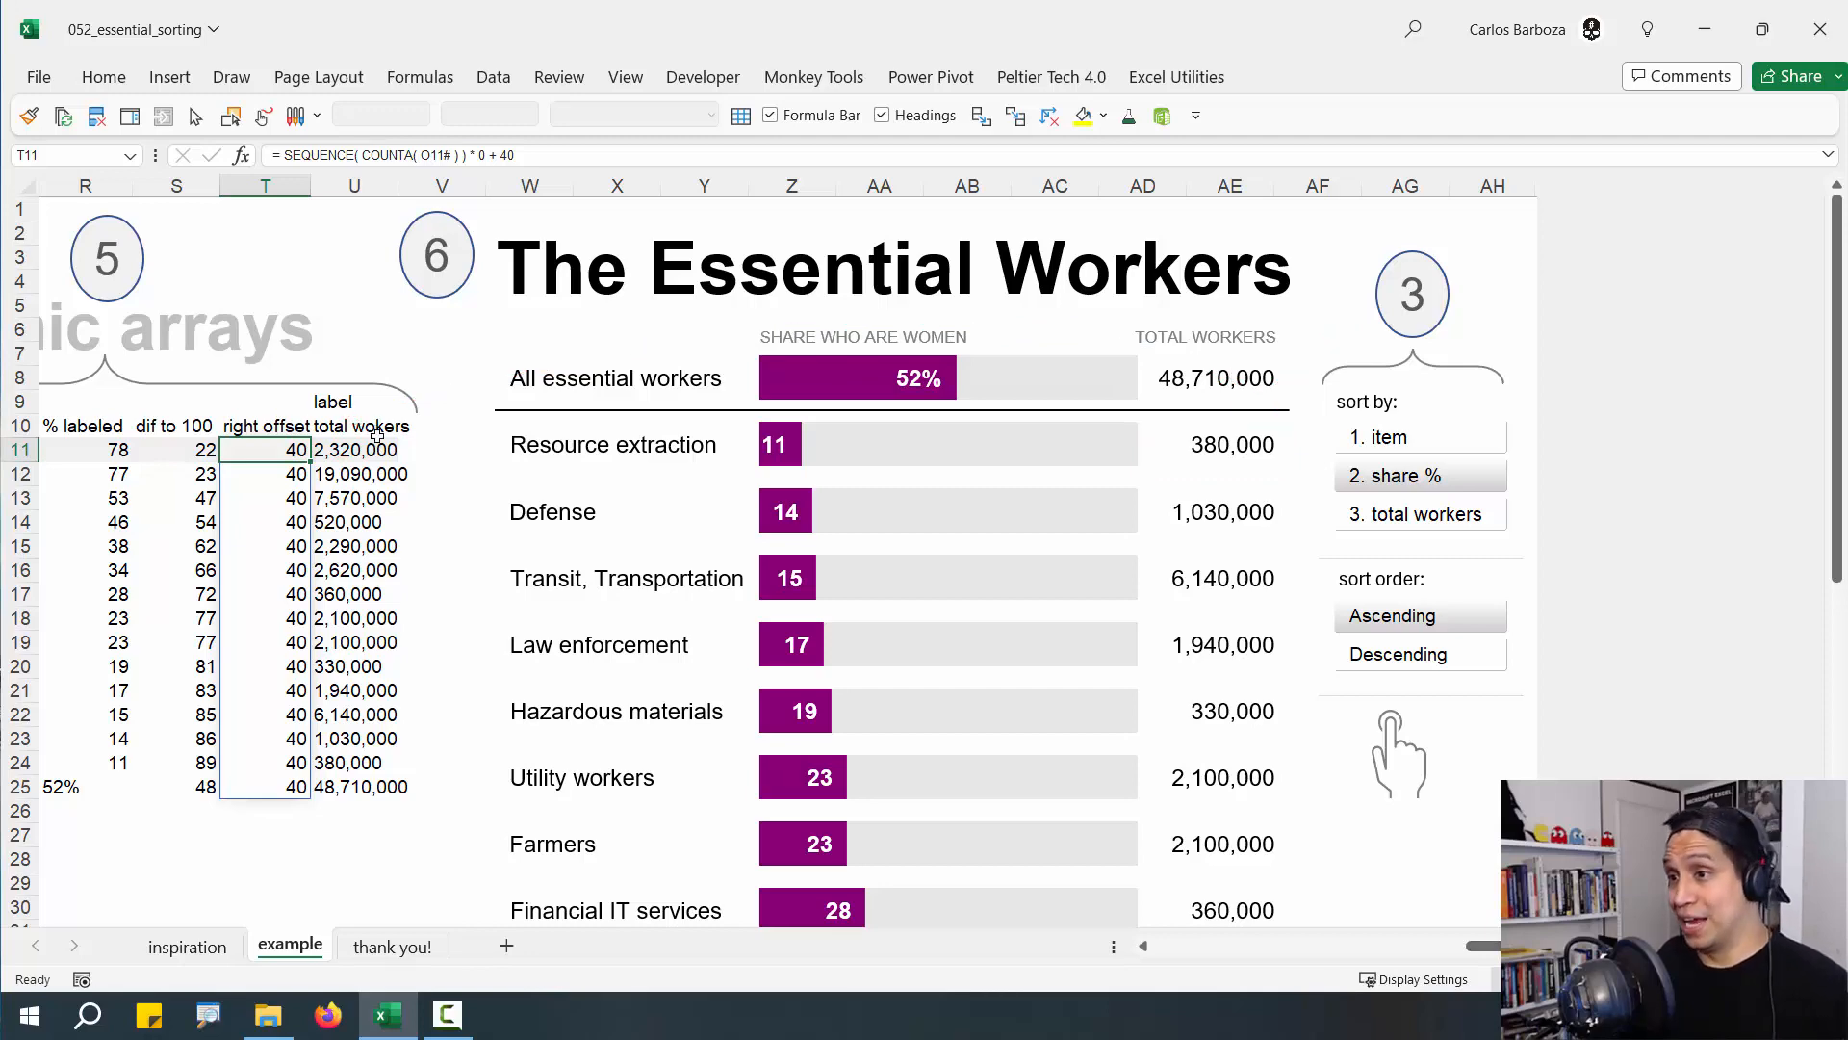
Select cell U11 in the total workers label column and briefly open its formula
click(374, 443)
key(F2)
key(Escape)
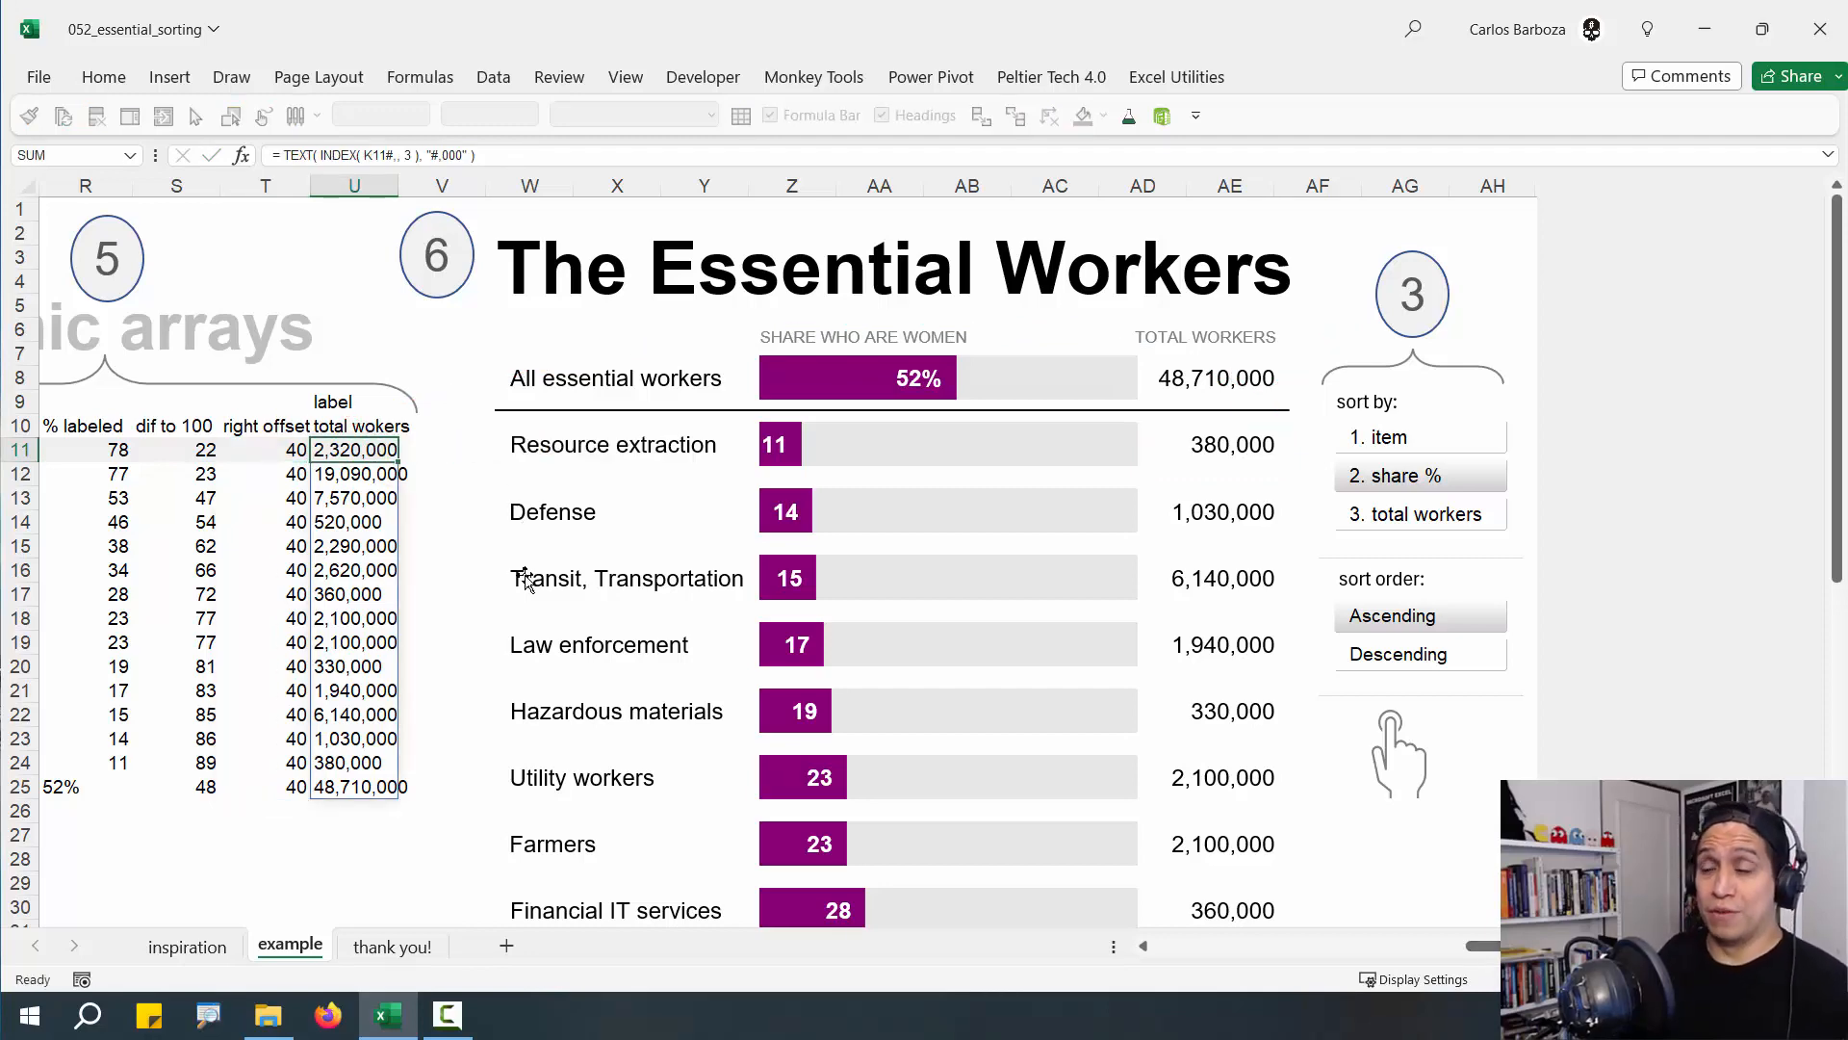
Reopen U11's TEXT and INDEX formula with sections 4 and 5 both in view, and point out its "#,000" number format
key(Left)
key(Left)
key(Left)
key(Left)
key(Left)
key(Left)
key(Left)
key(Left)
key(Left)
key(Left)
key(Left)
key(Left)
key(Left)
key(Left)
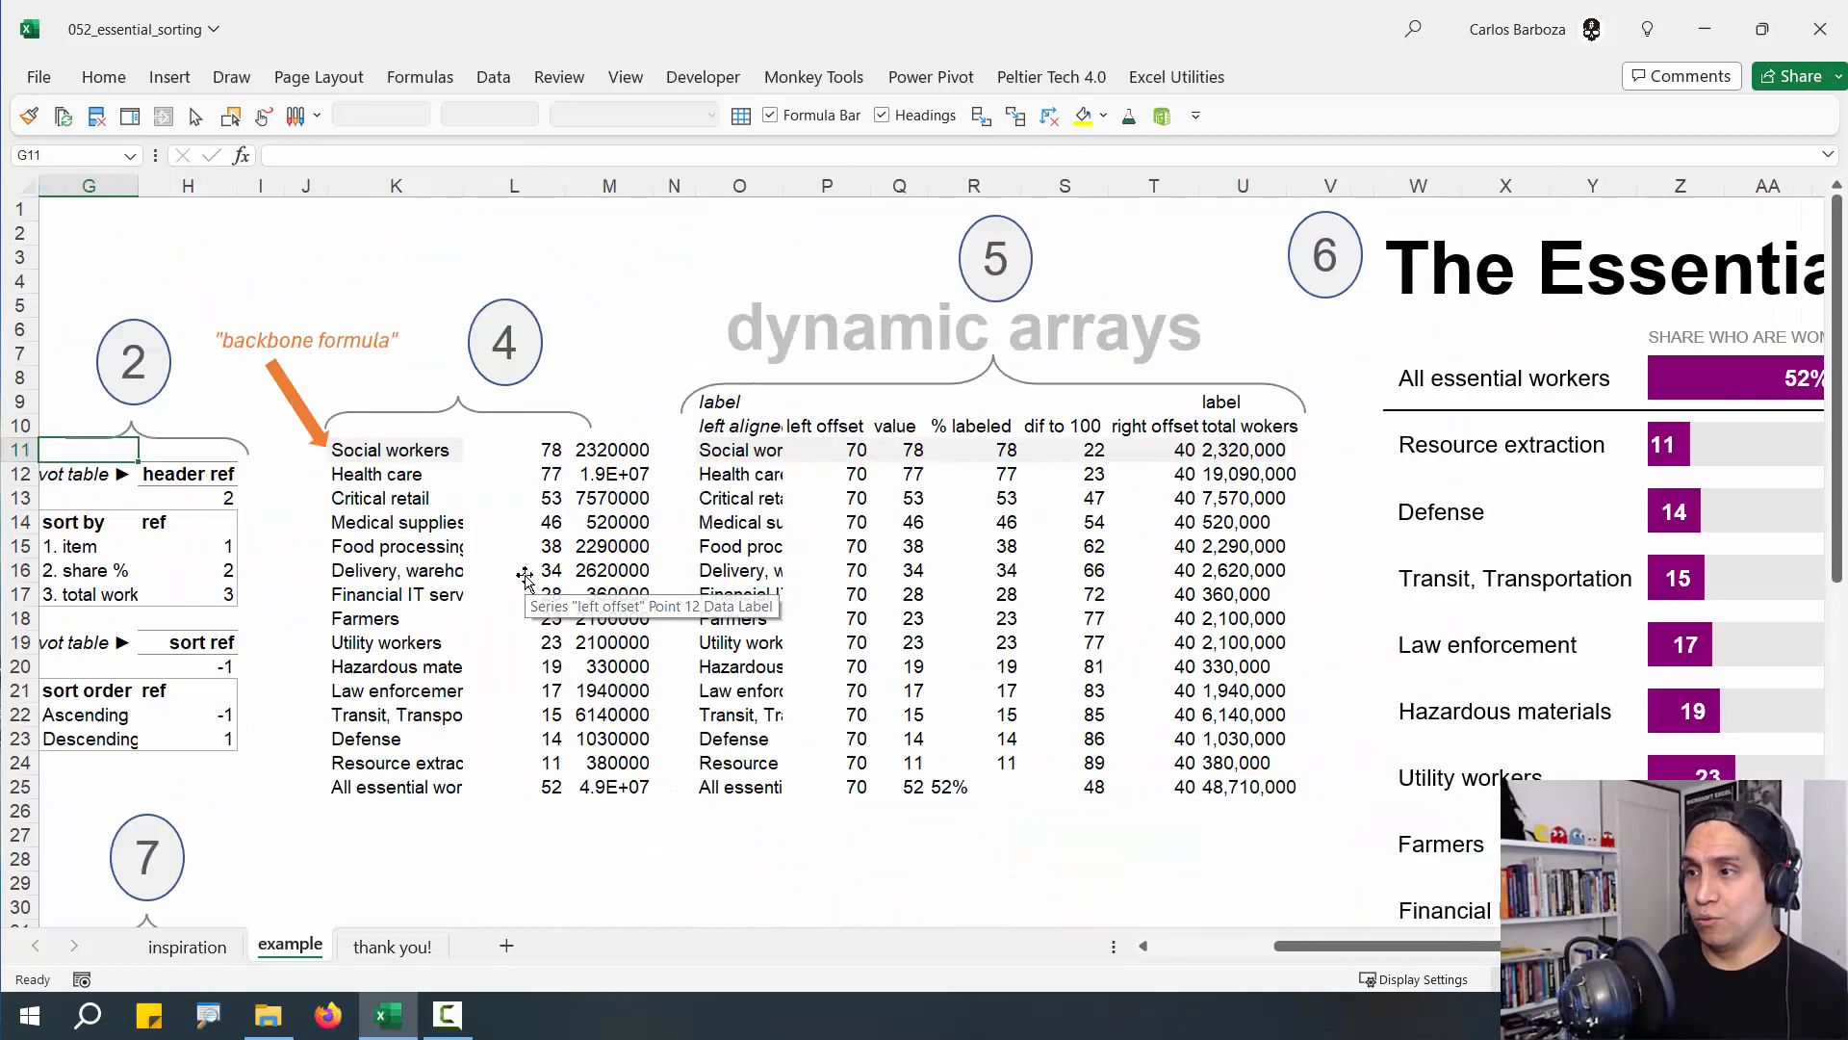
key(ctrl+Right)
key(ctrl+Right)
key(ctrl+Right)
key(ctrl+Right)
key(F2)
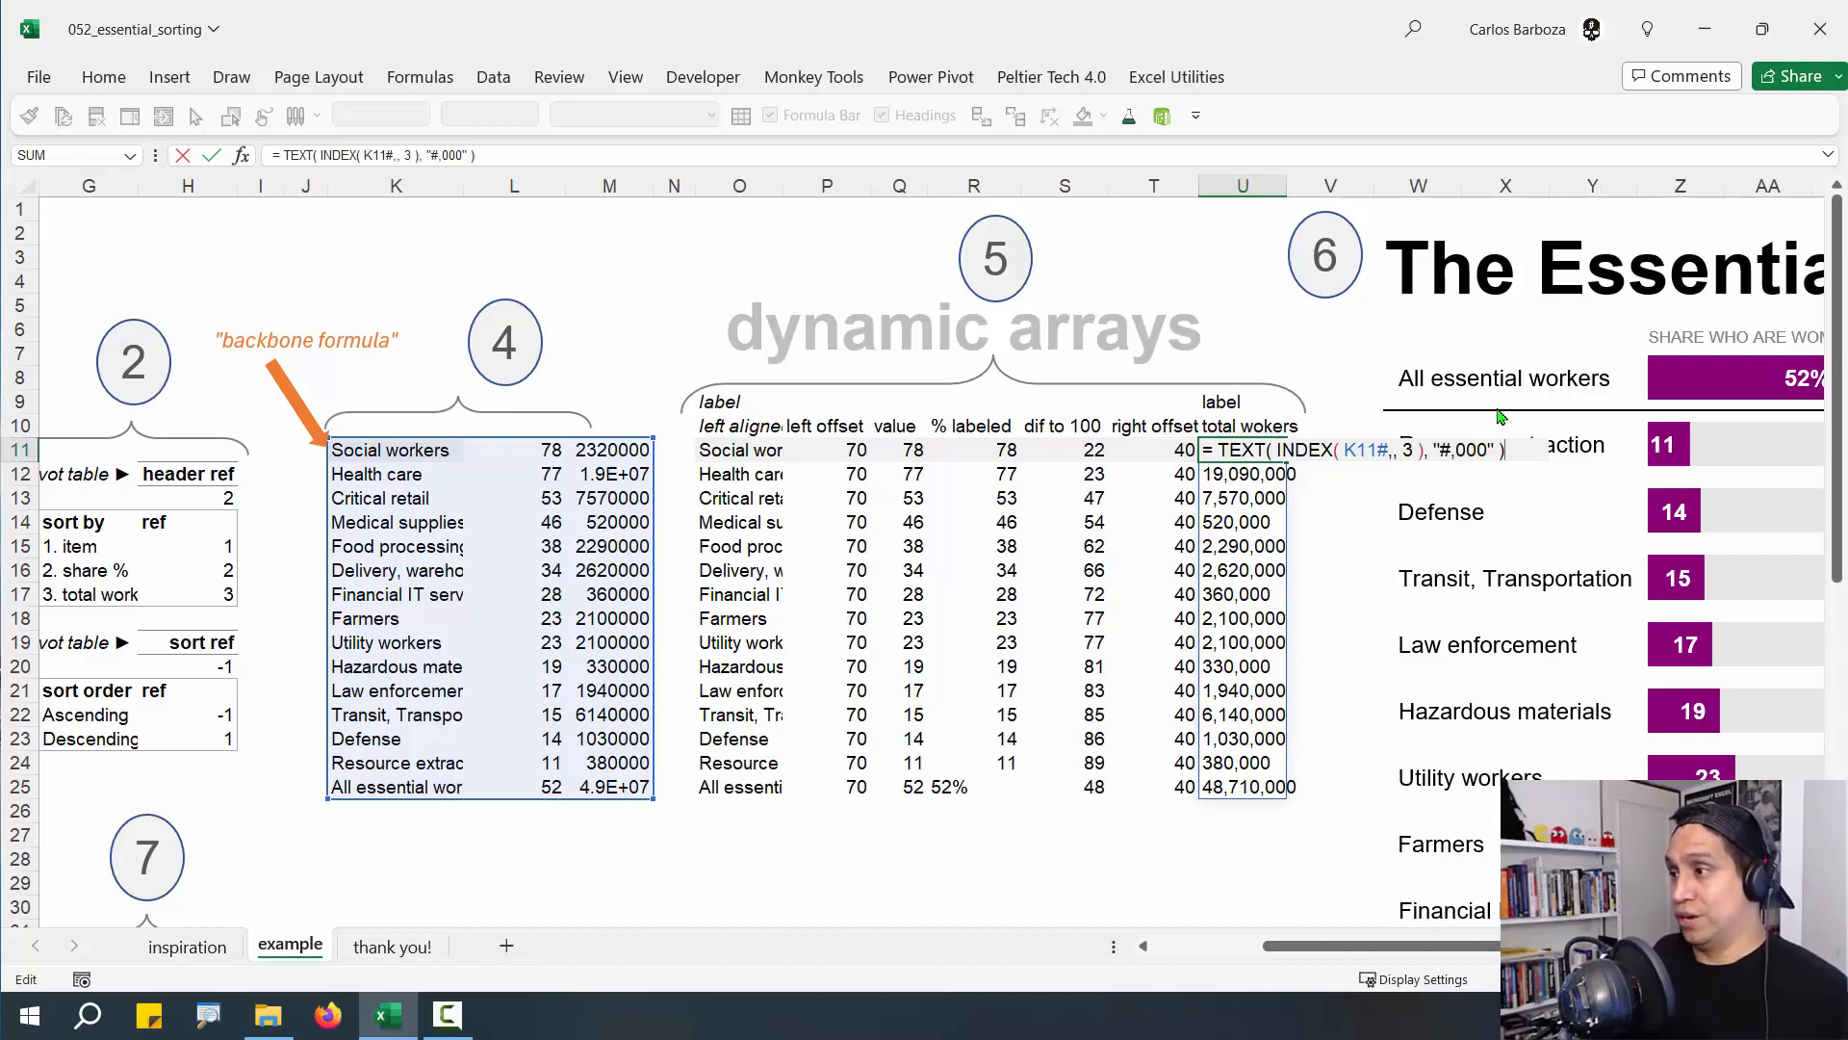
drag(1475, 420, 1521, 331)
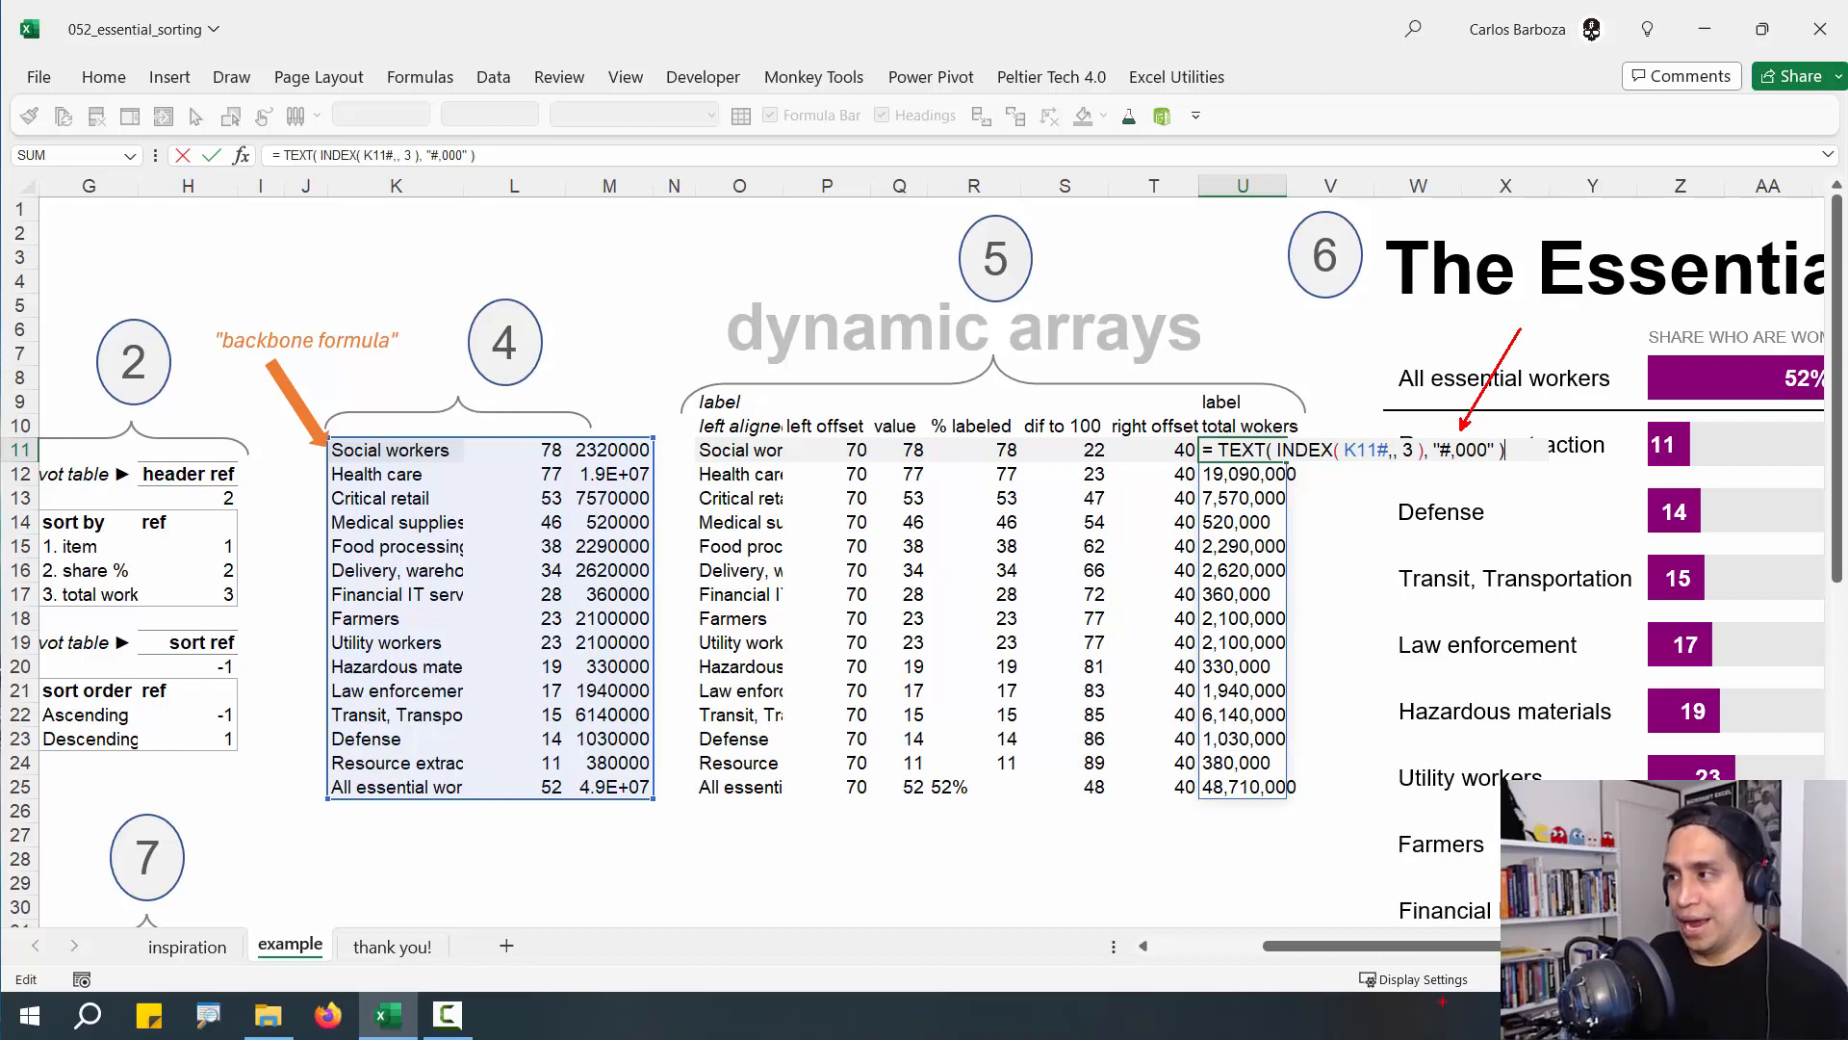
key(Escape)
key(ctrl+Return)
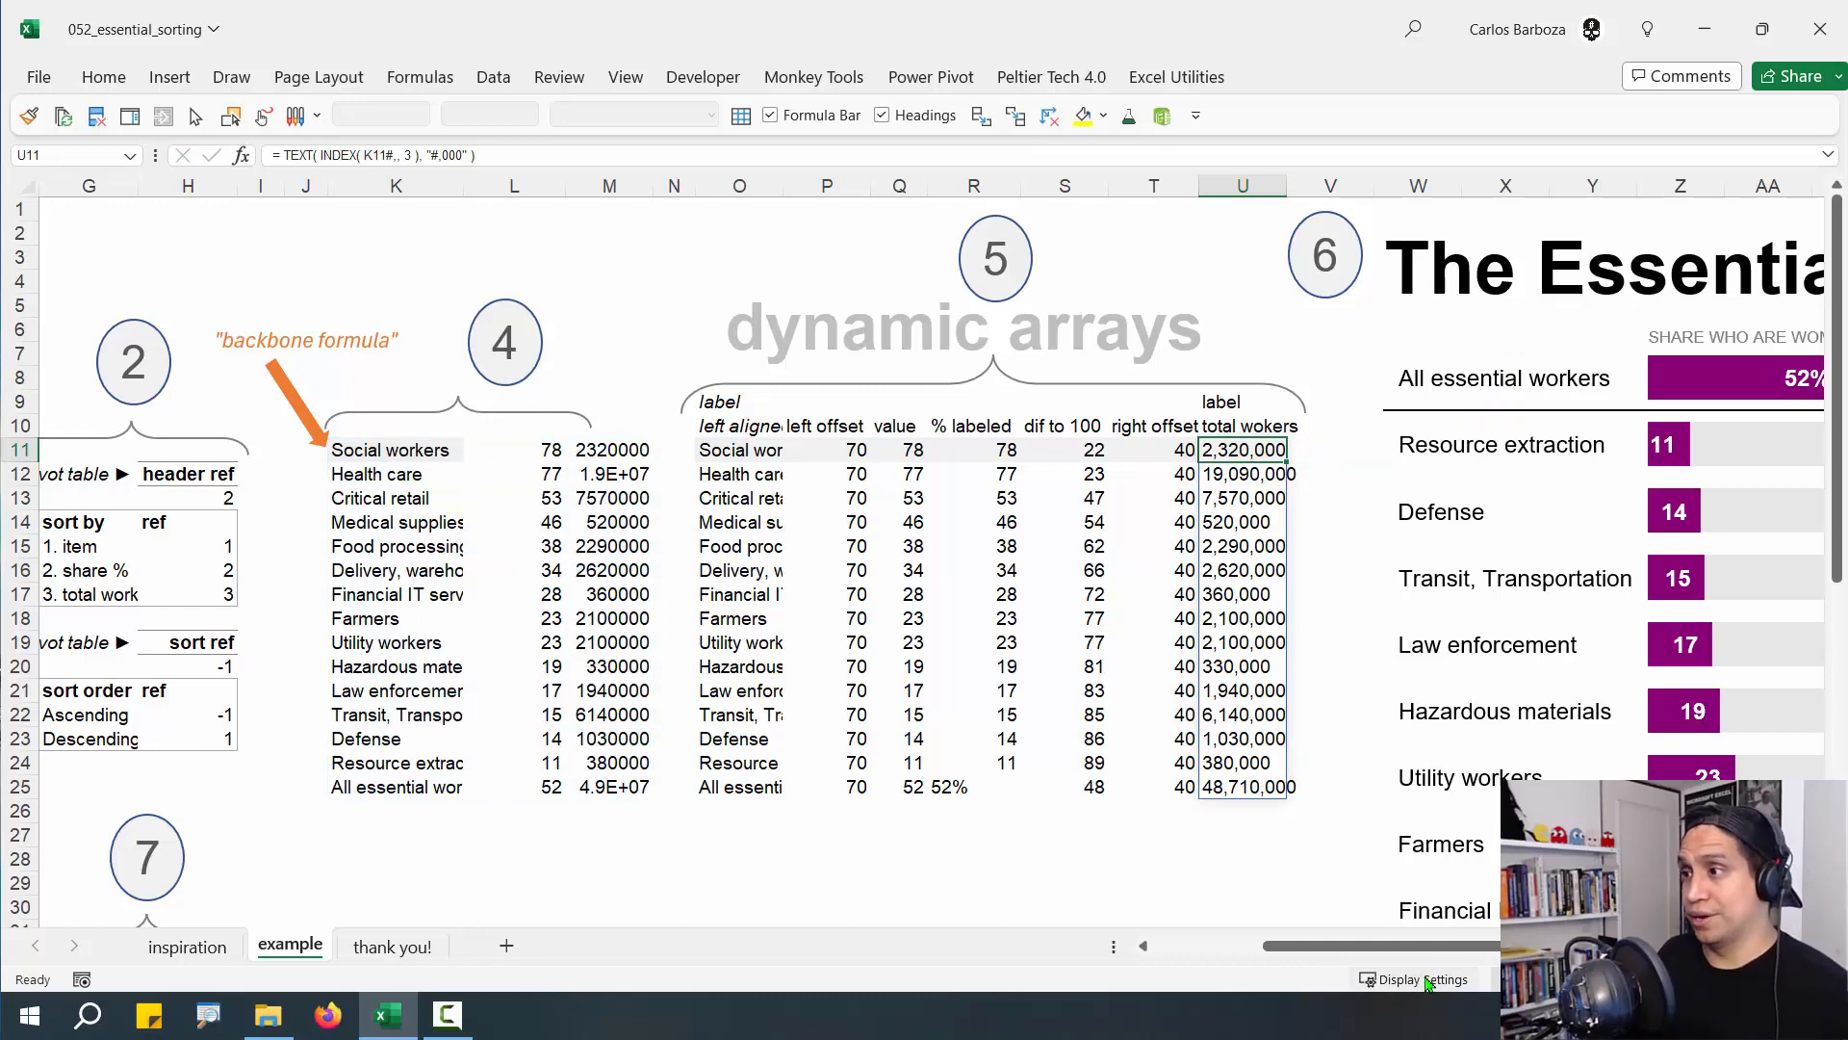
ctrl+scroll(1324, 590, down, 3)
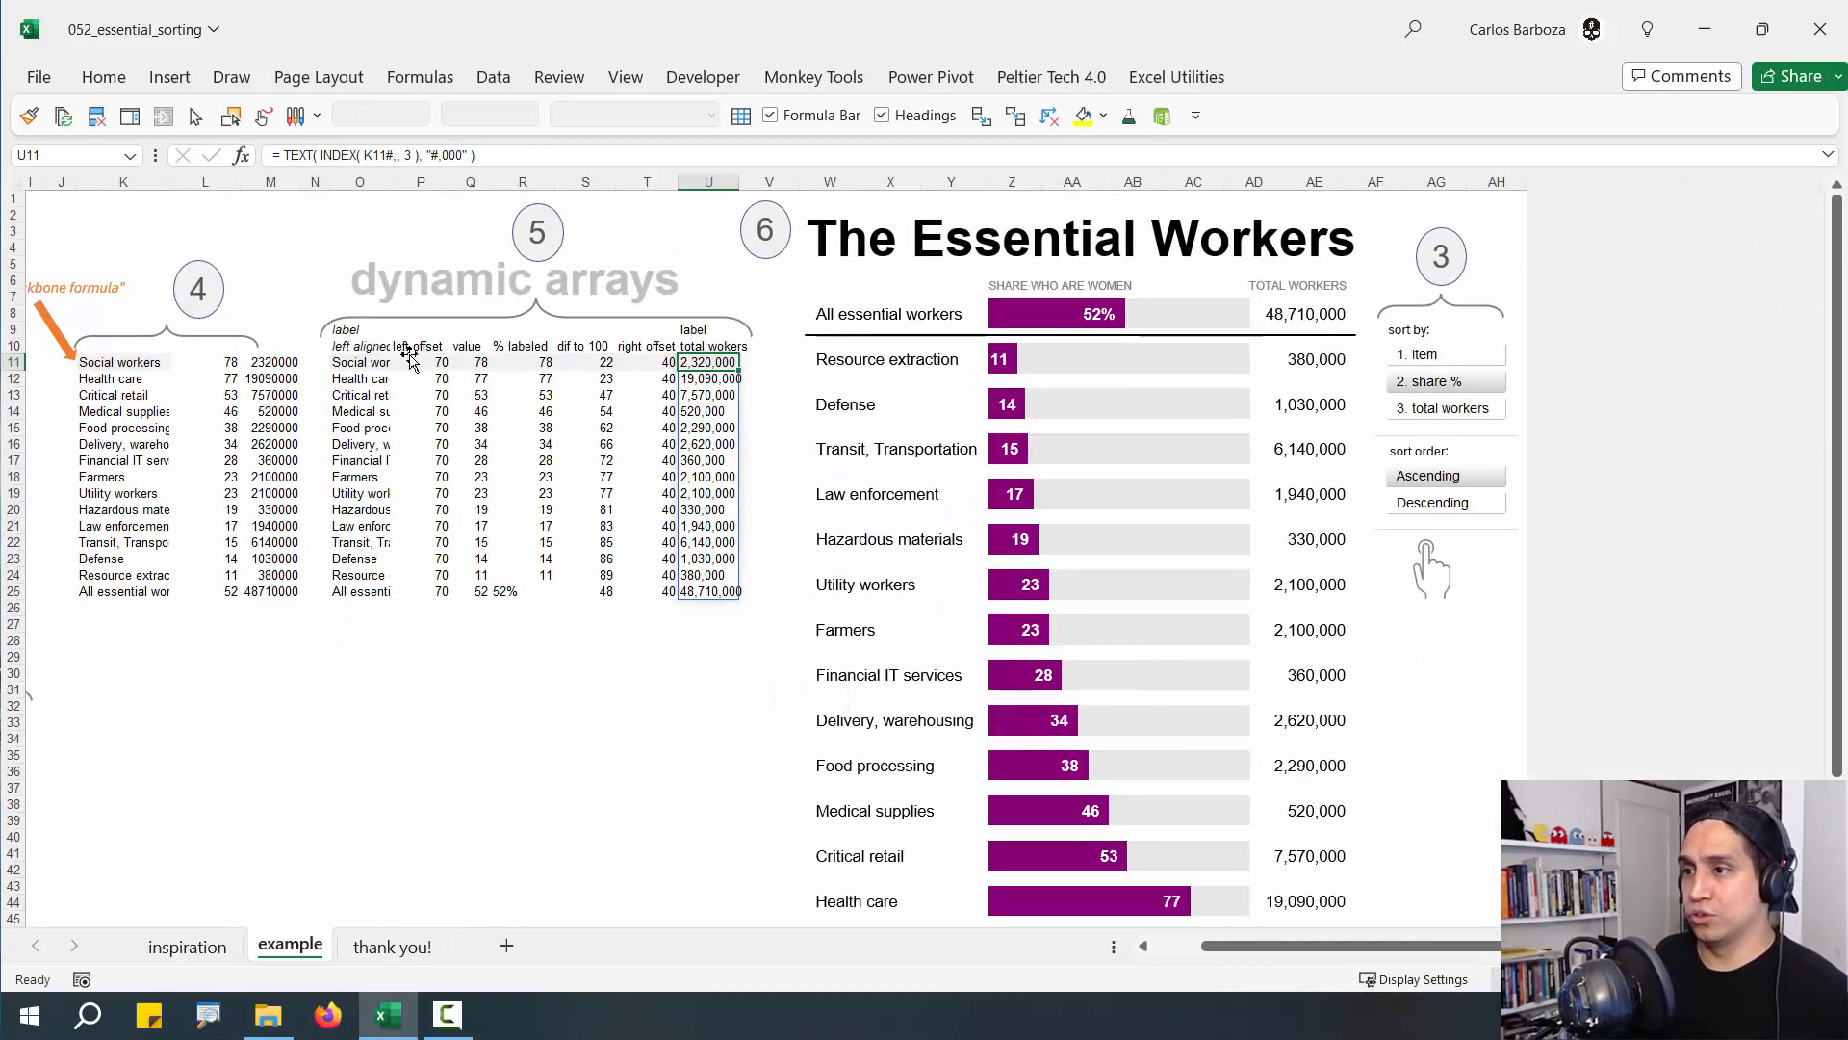
click(62, 363)
click(62, 640)
key(Down)
key(Right)
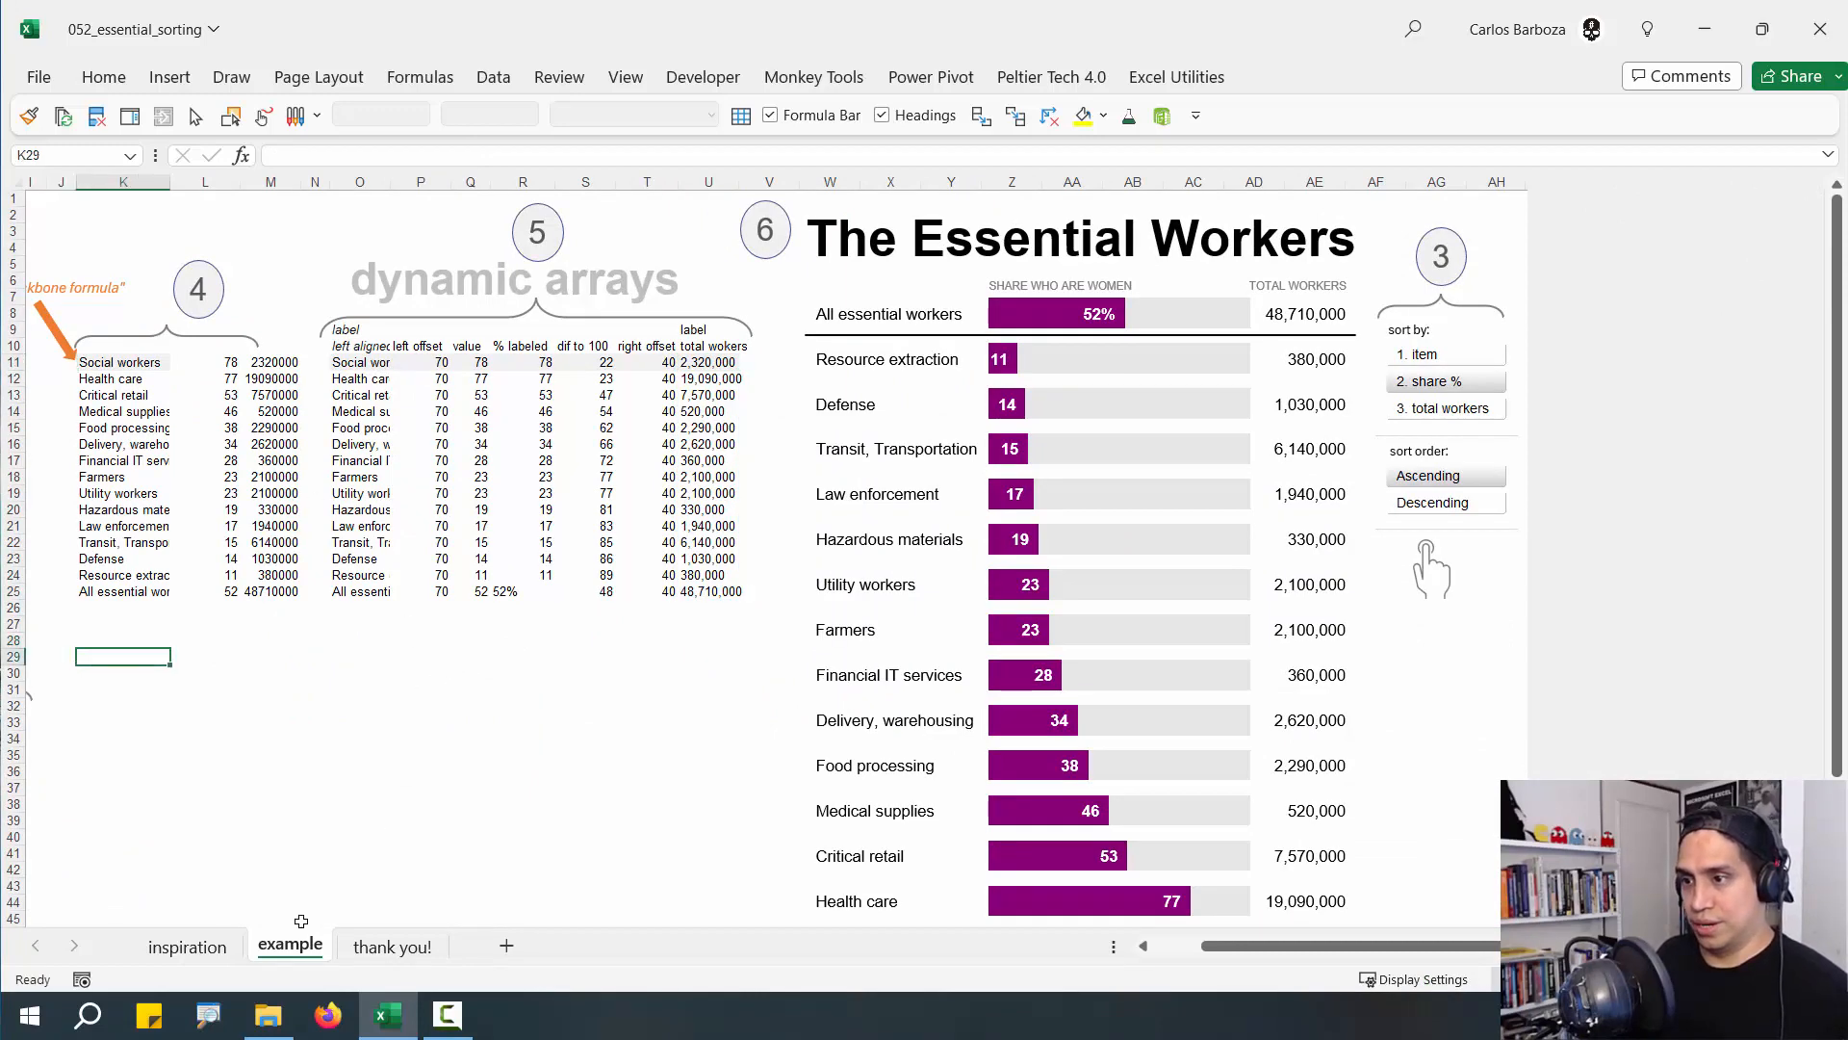
click(187, 946)
click(290, 944)
Select empty cell O28 and set the chart's sort order to Descending
click(703, 640)
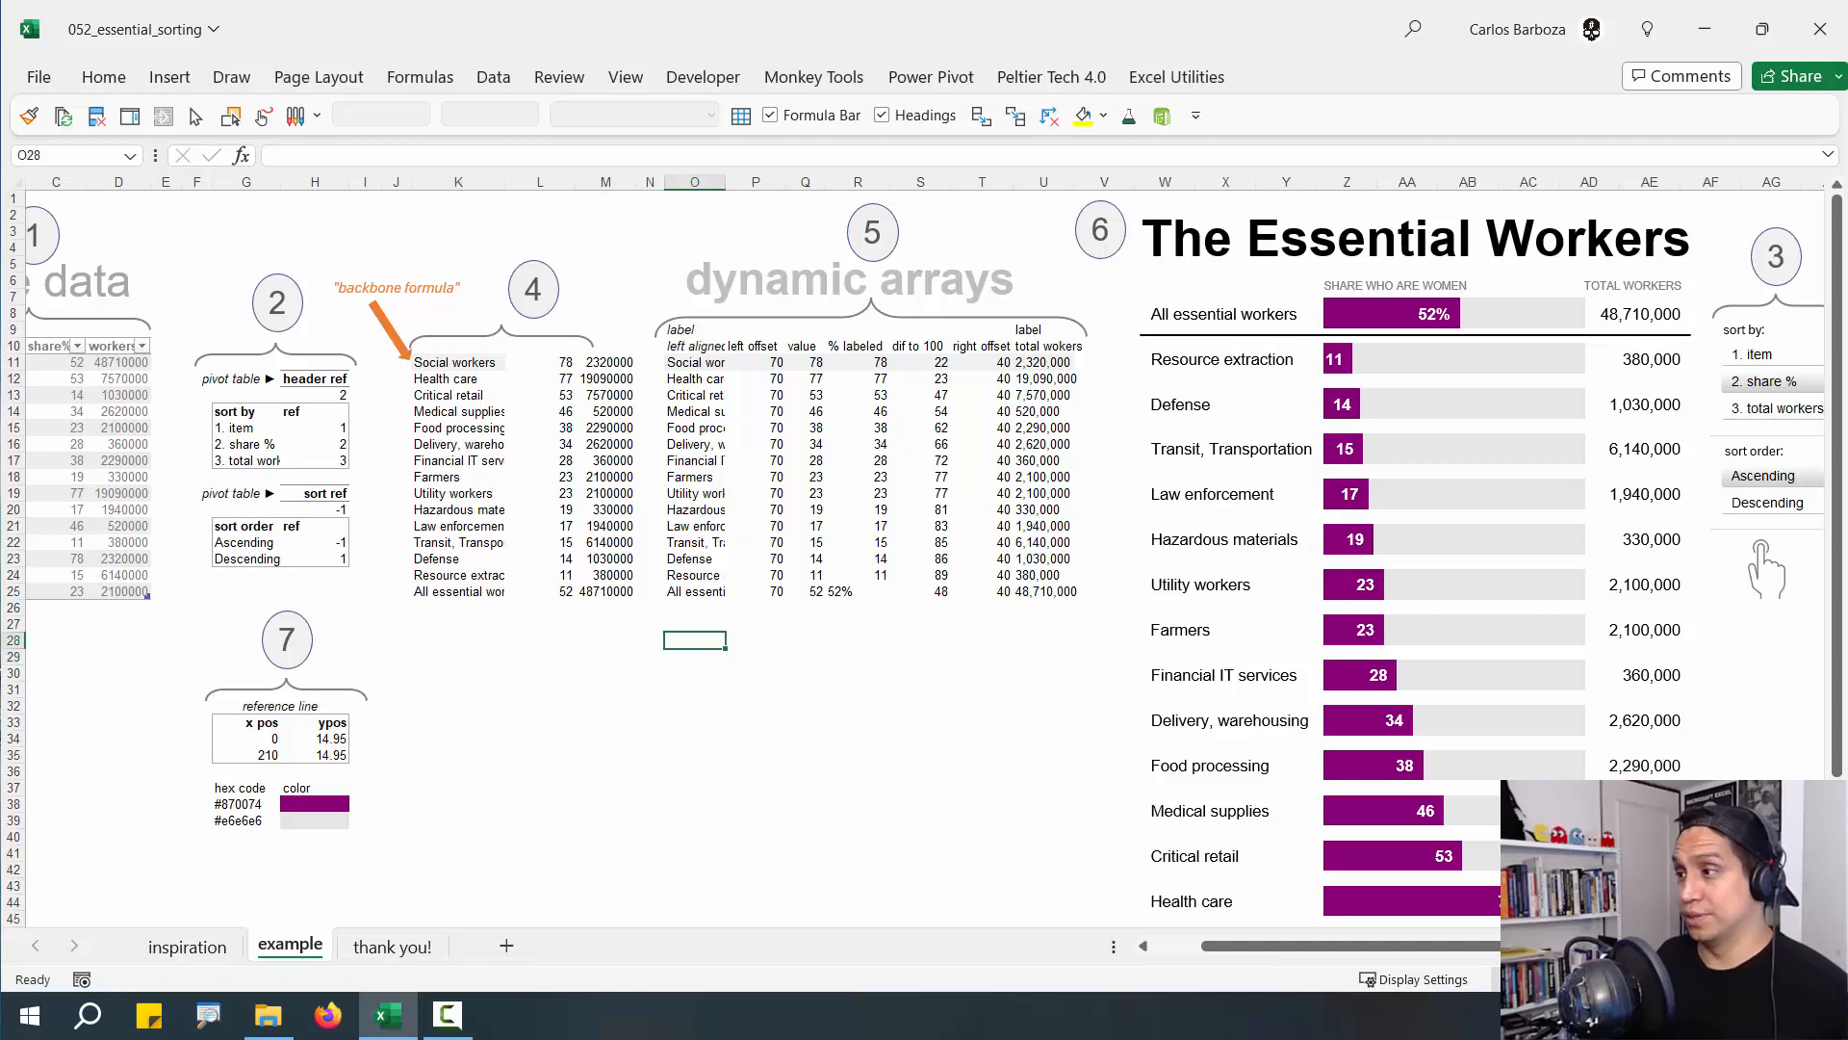
scroll(924, 563, right, 3)
click(1630, 501)
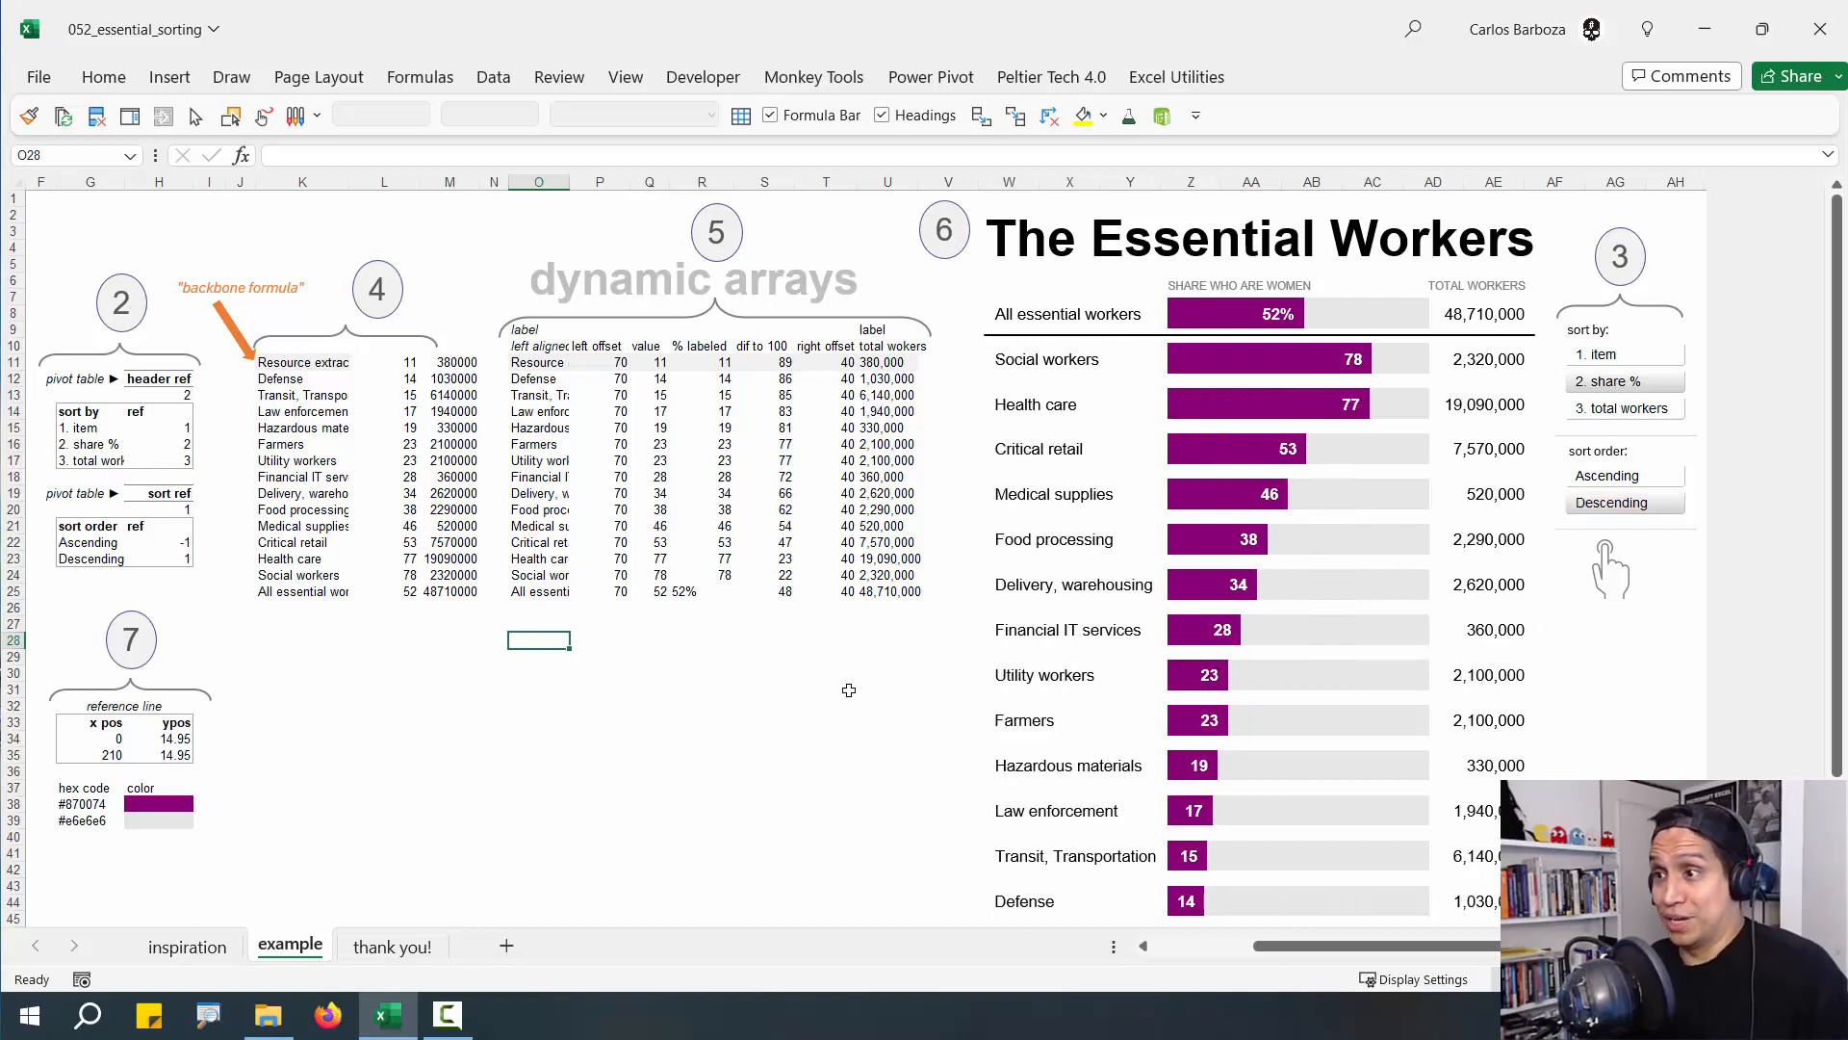
Insert a blank 2-D stacked bar chart on the example sheet
click(171, 79)
click(722, 114)
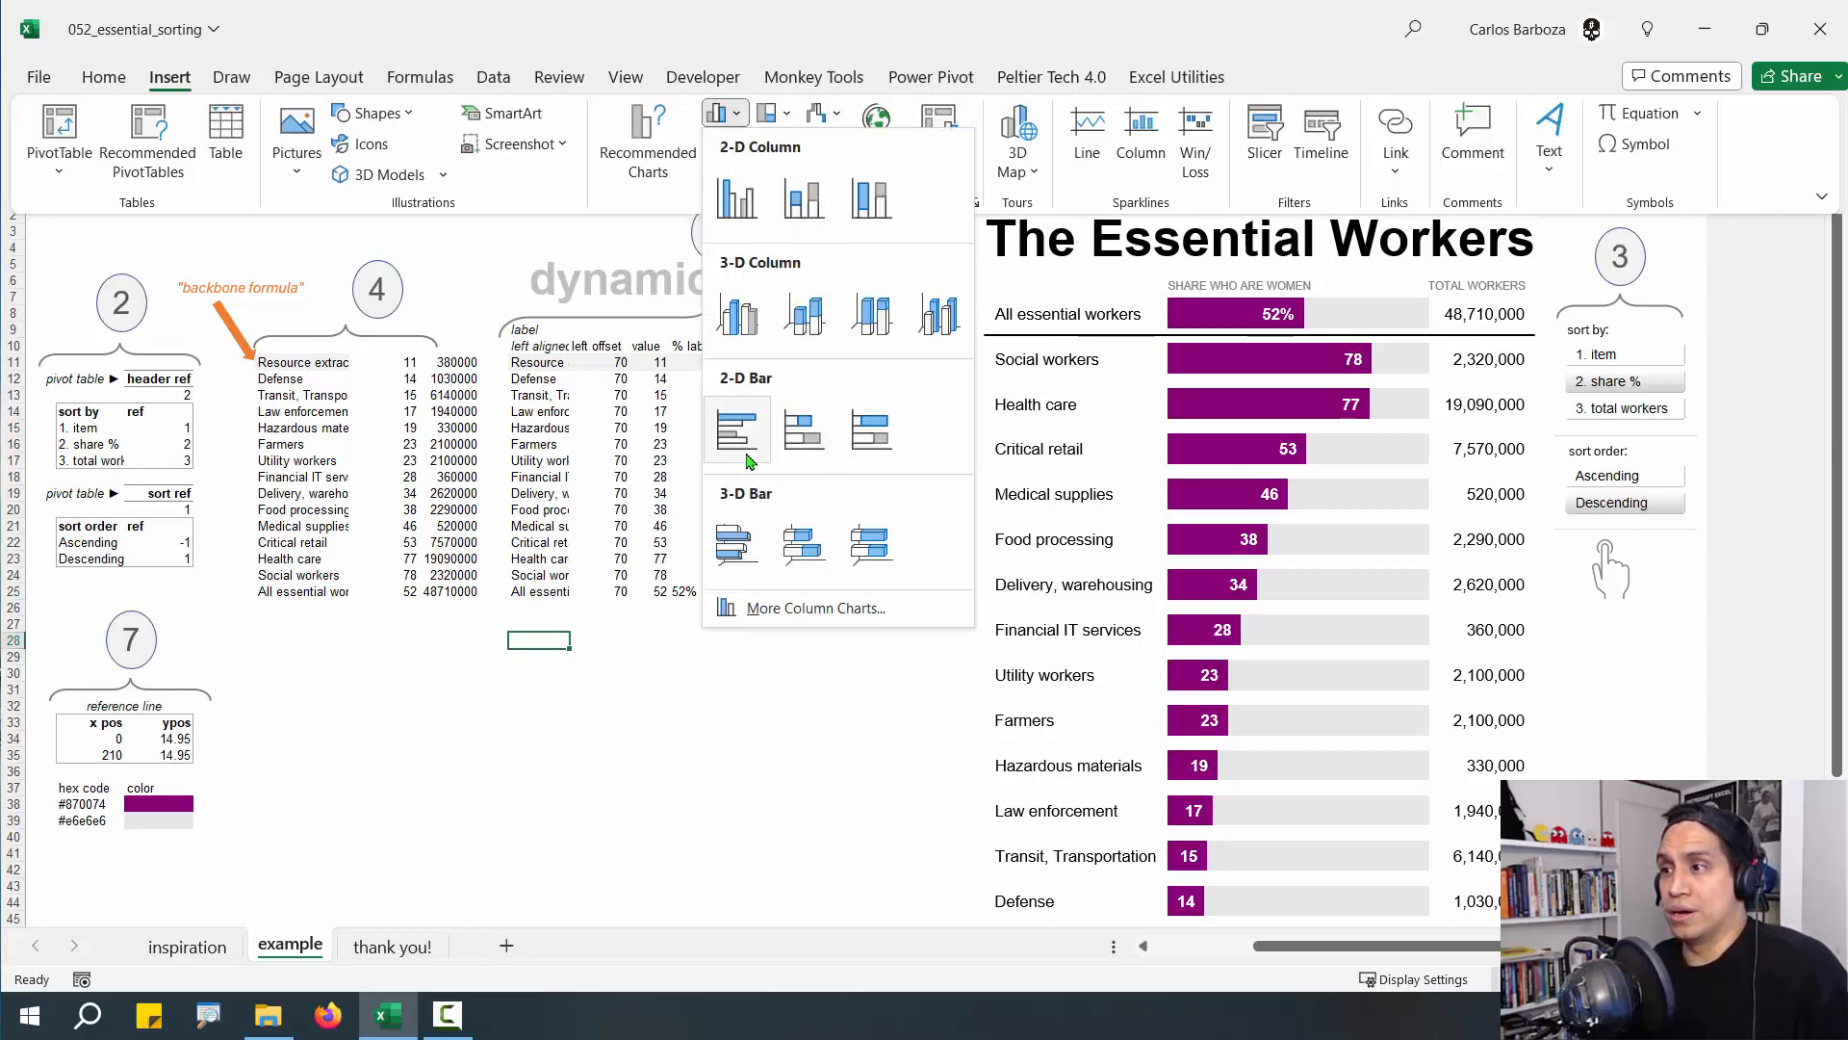
click(807, 440)
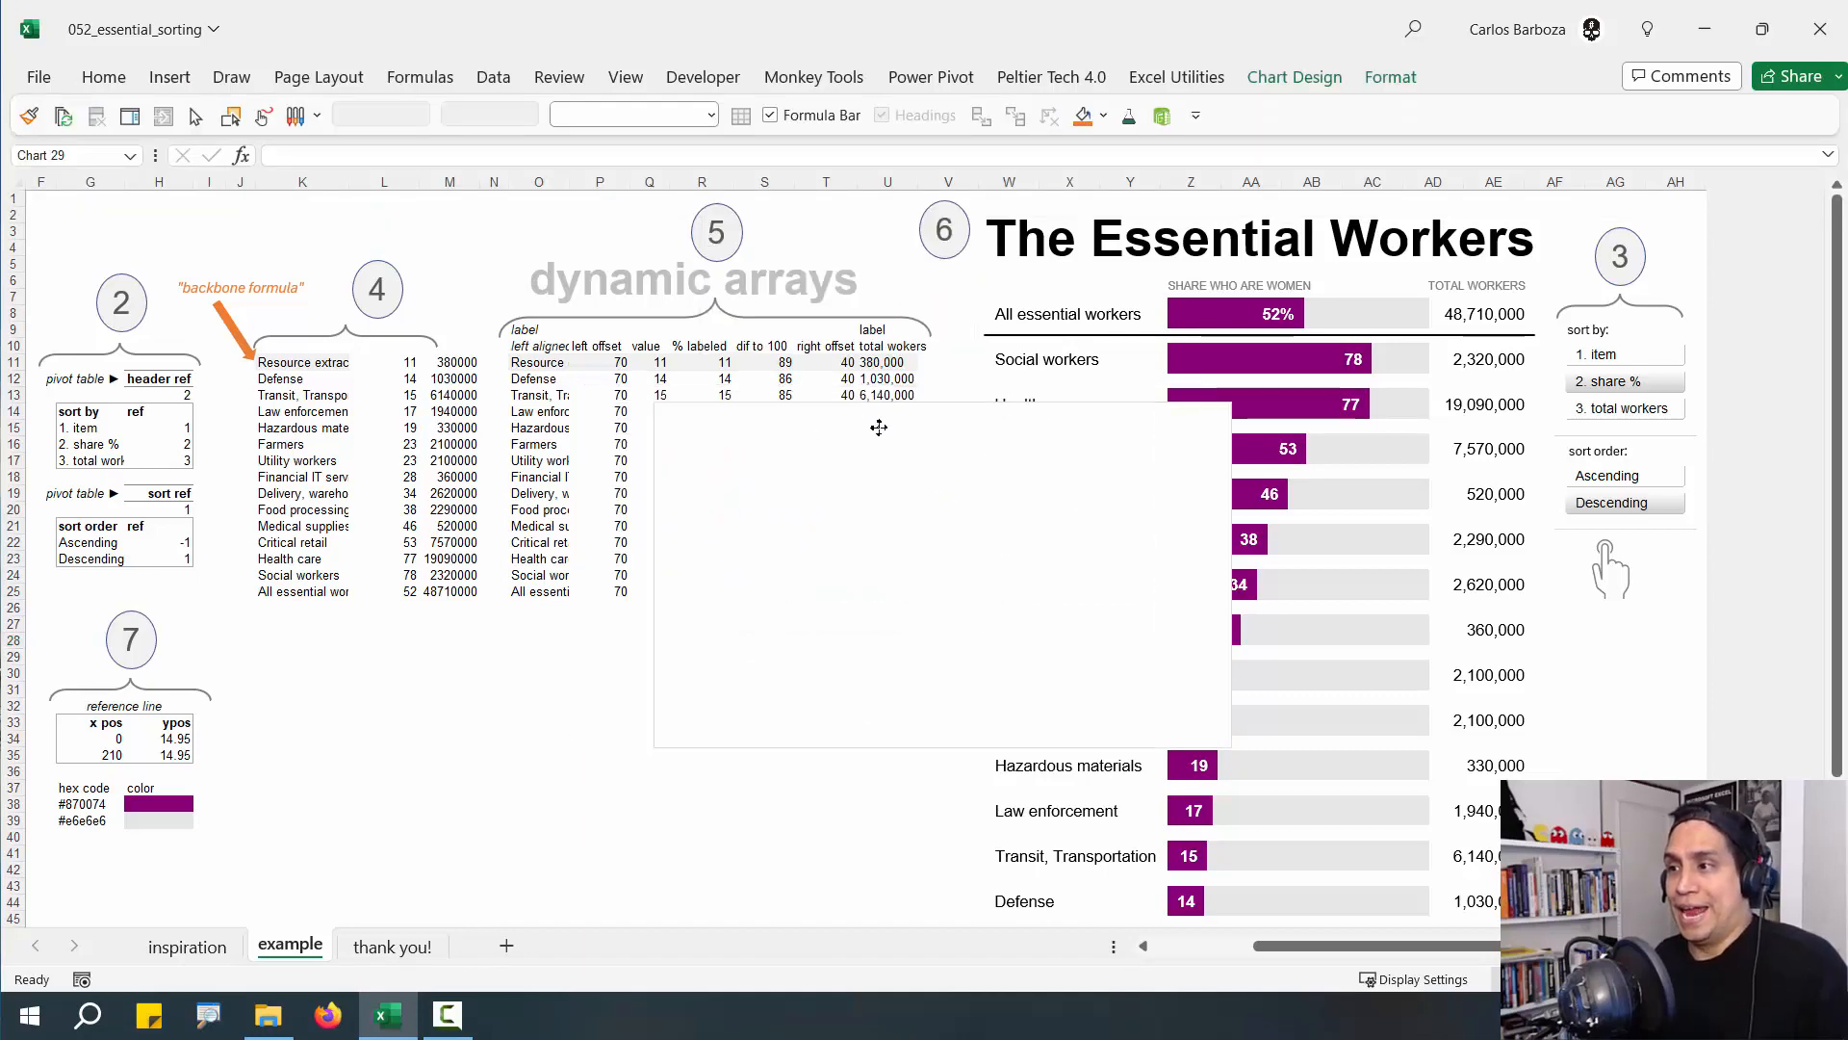
Examine the series name and series values fields in the blank chart's data source, without adding a series
right_click(1002, 583)
click(1037, 541)
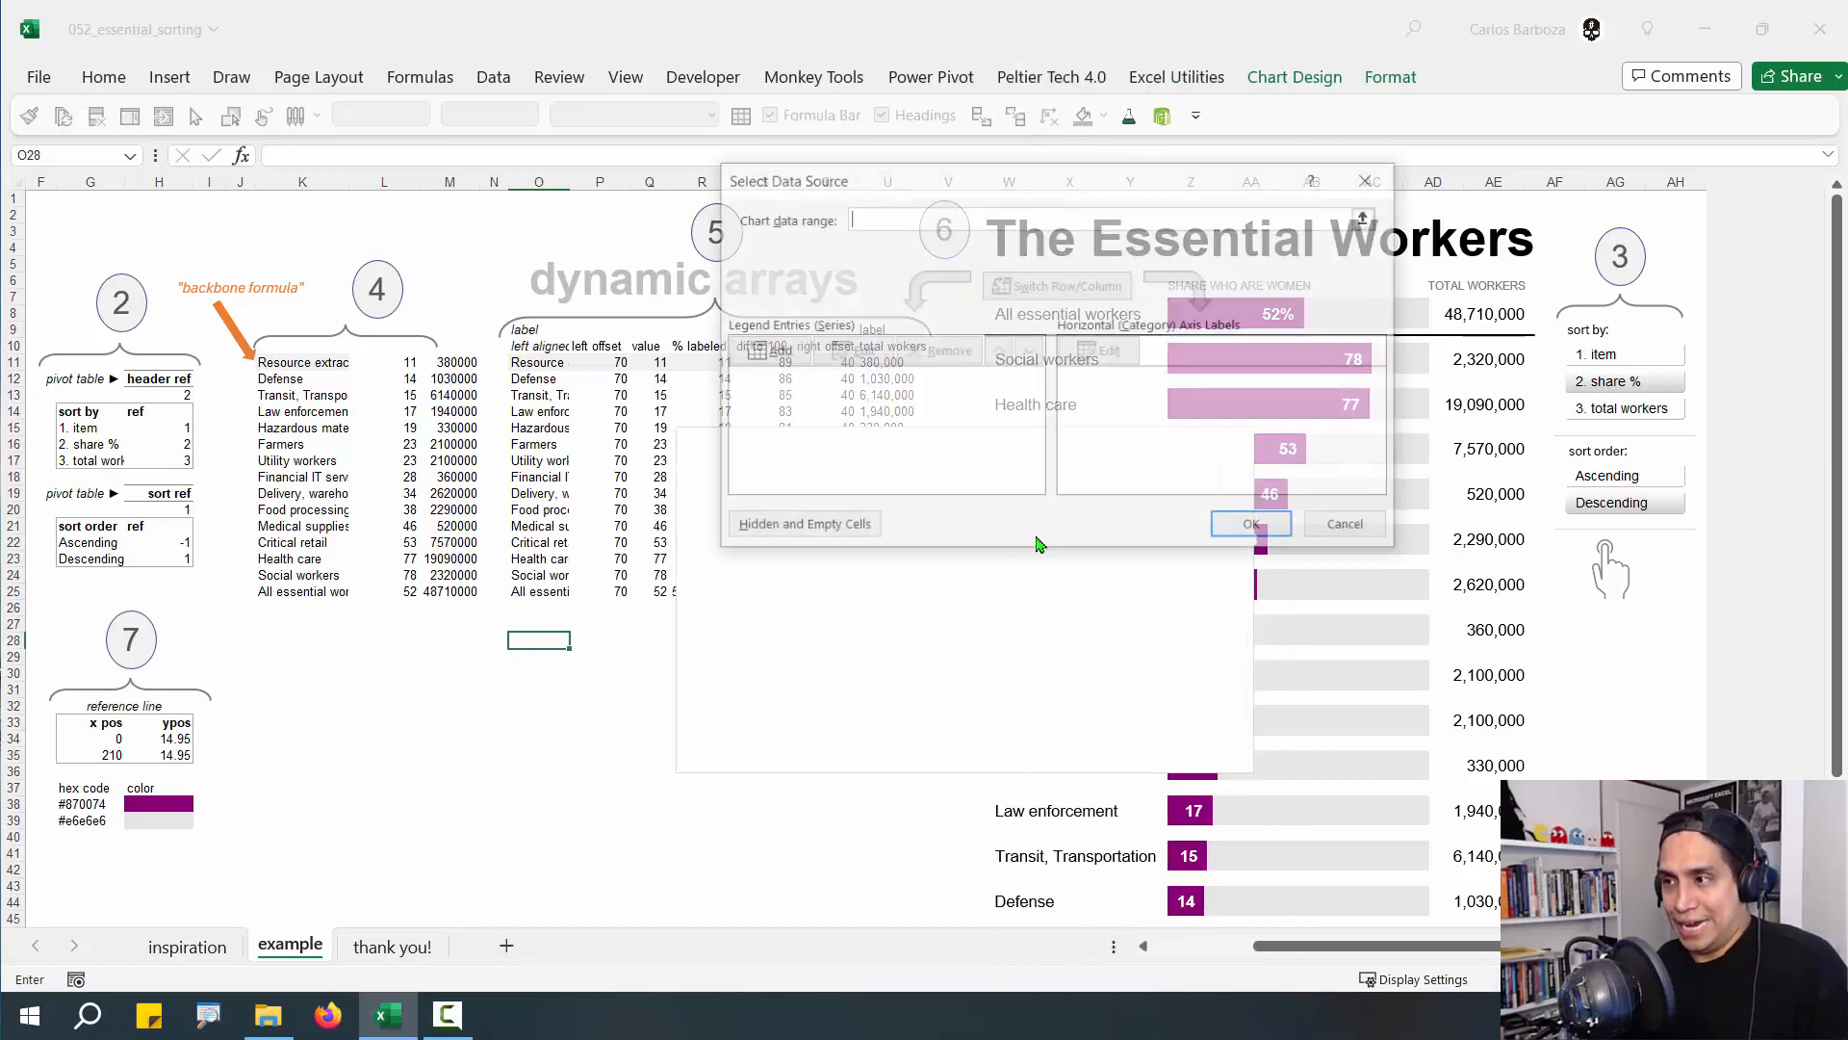
click(791, 352)
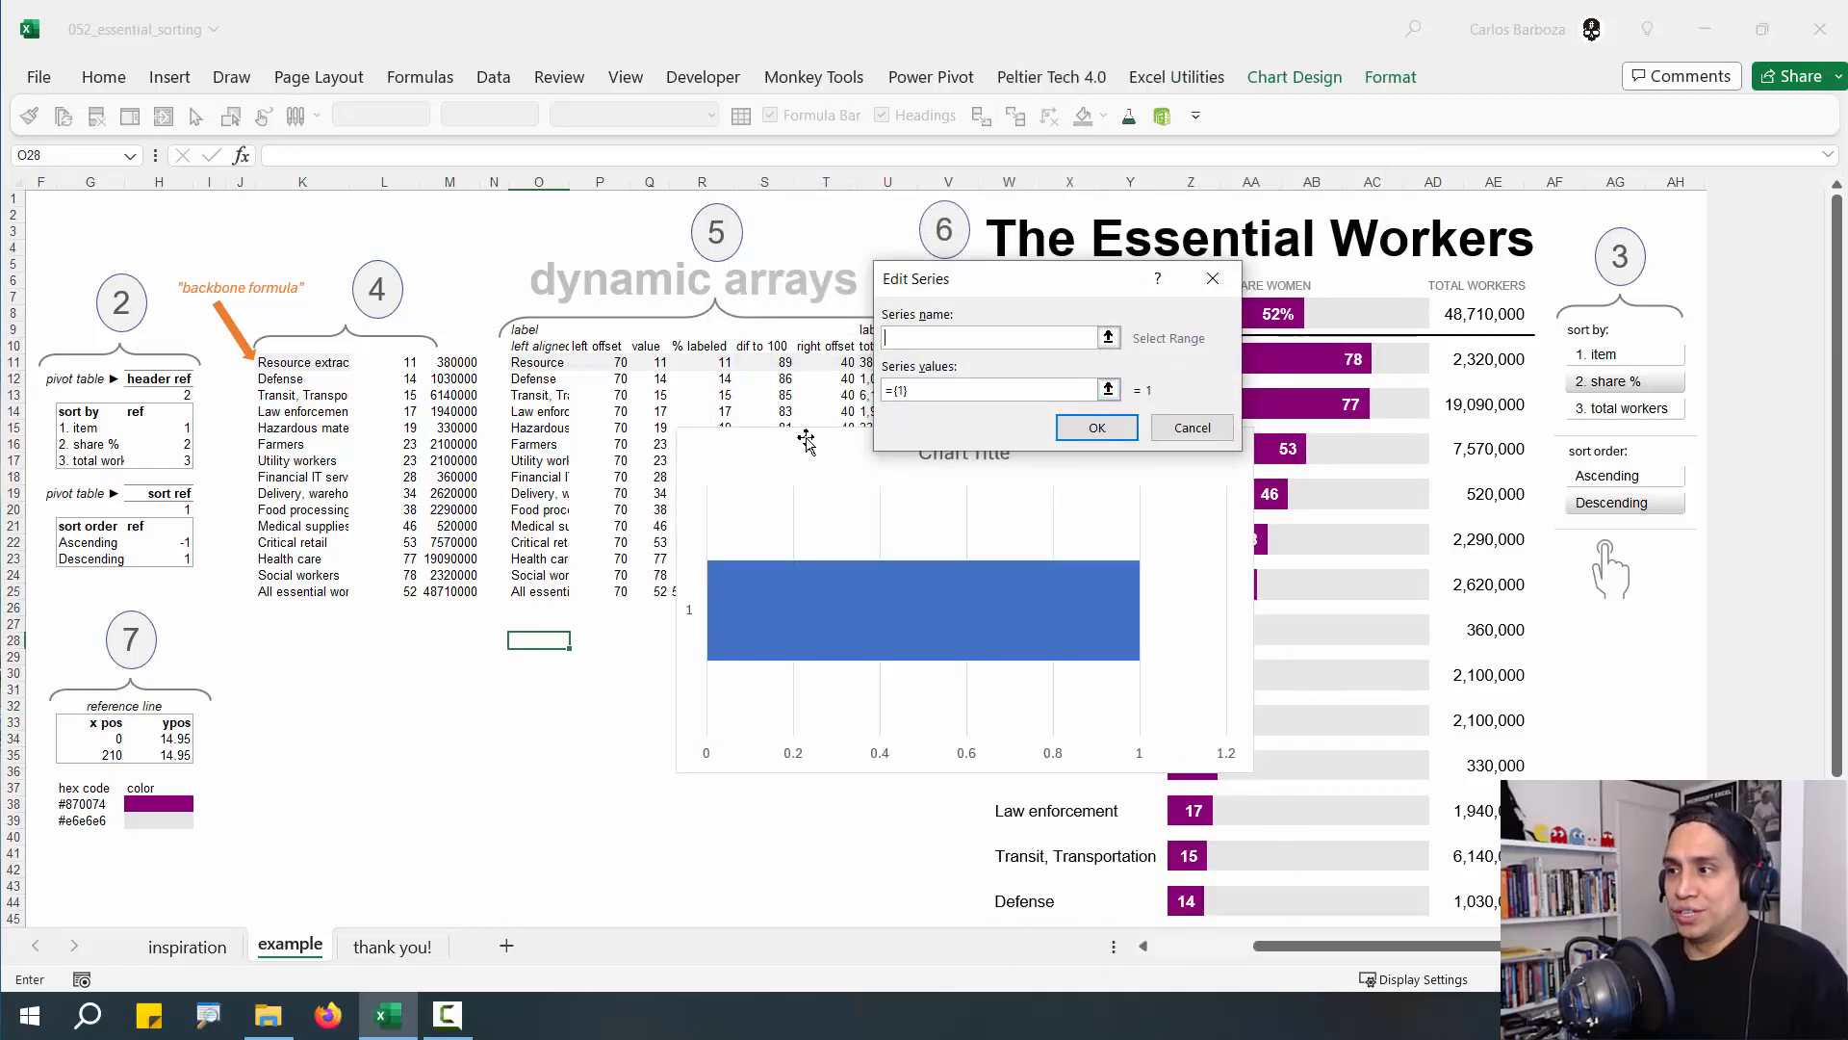
click(1191, 428)
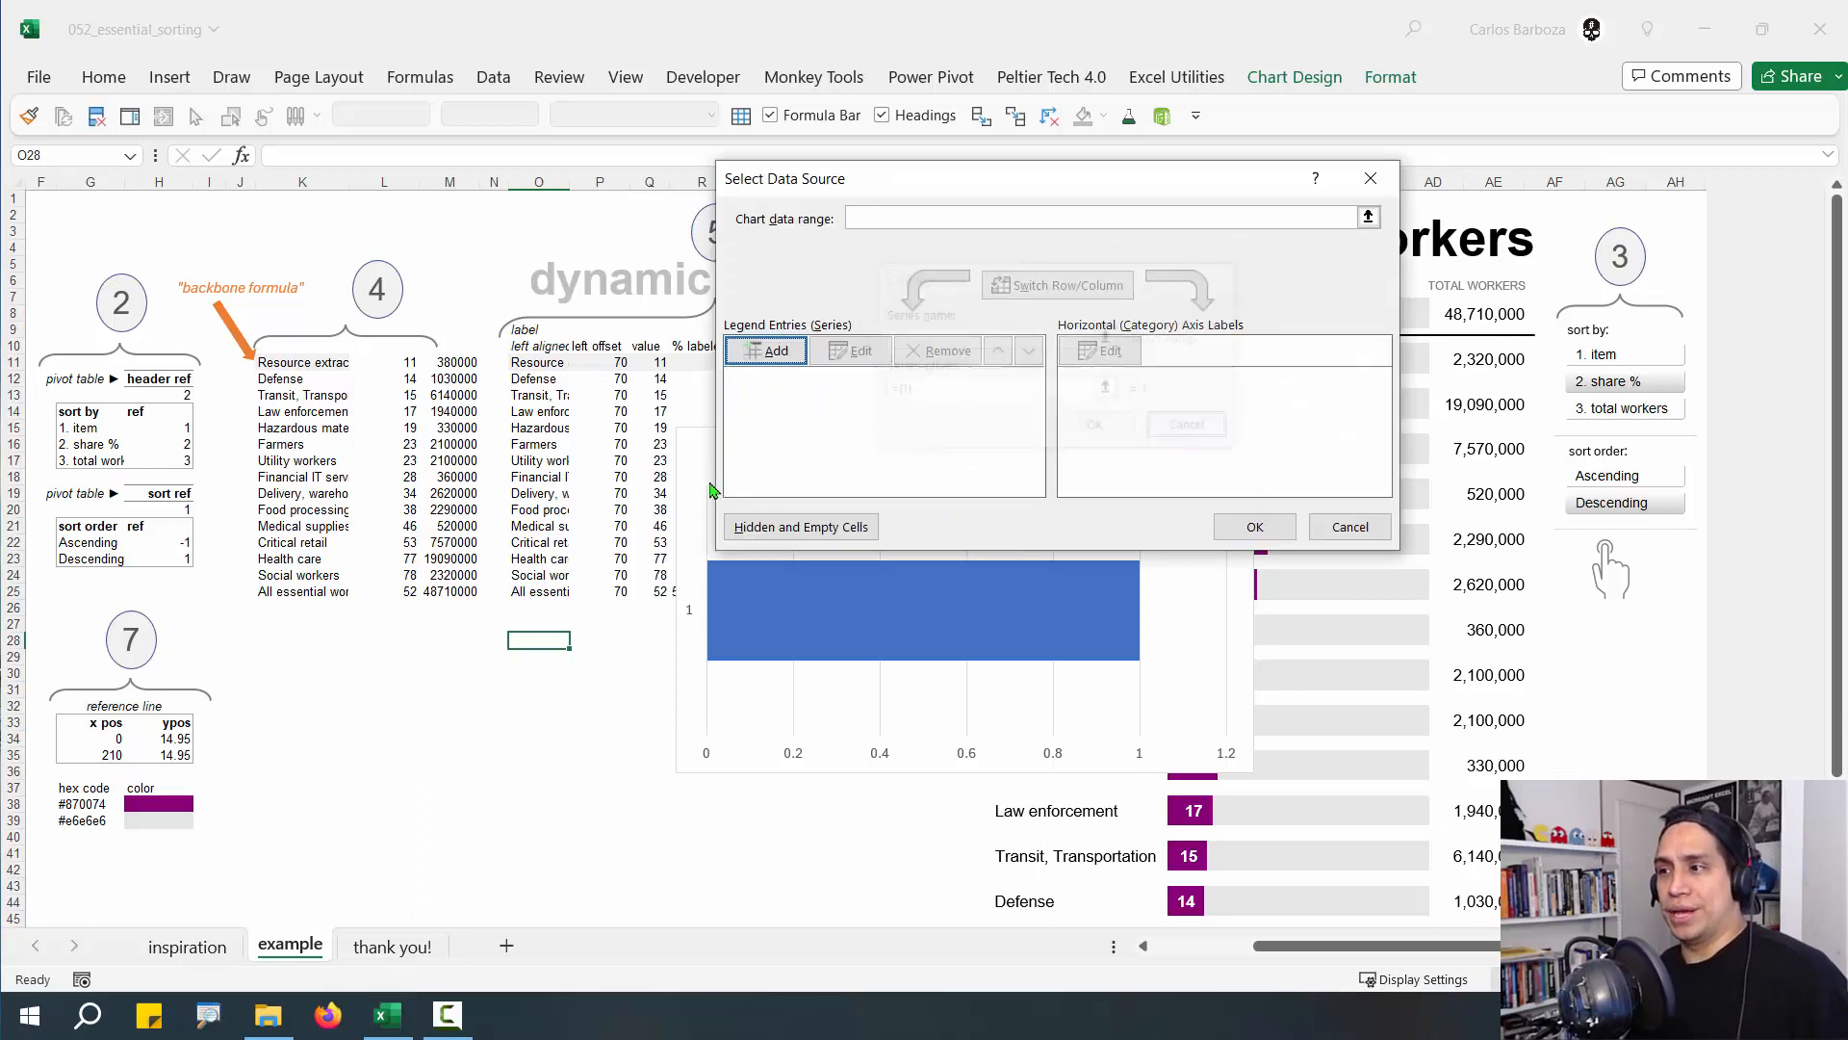
click(1349, 529)
Move the blank chart below the section 5 arrays, and select empty cell O33
drag(812, 432, 943, 601)
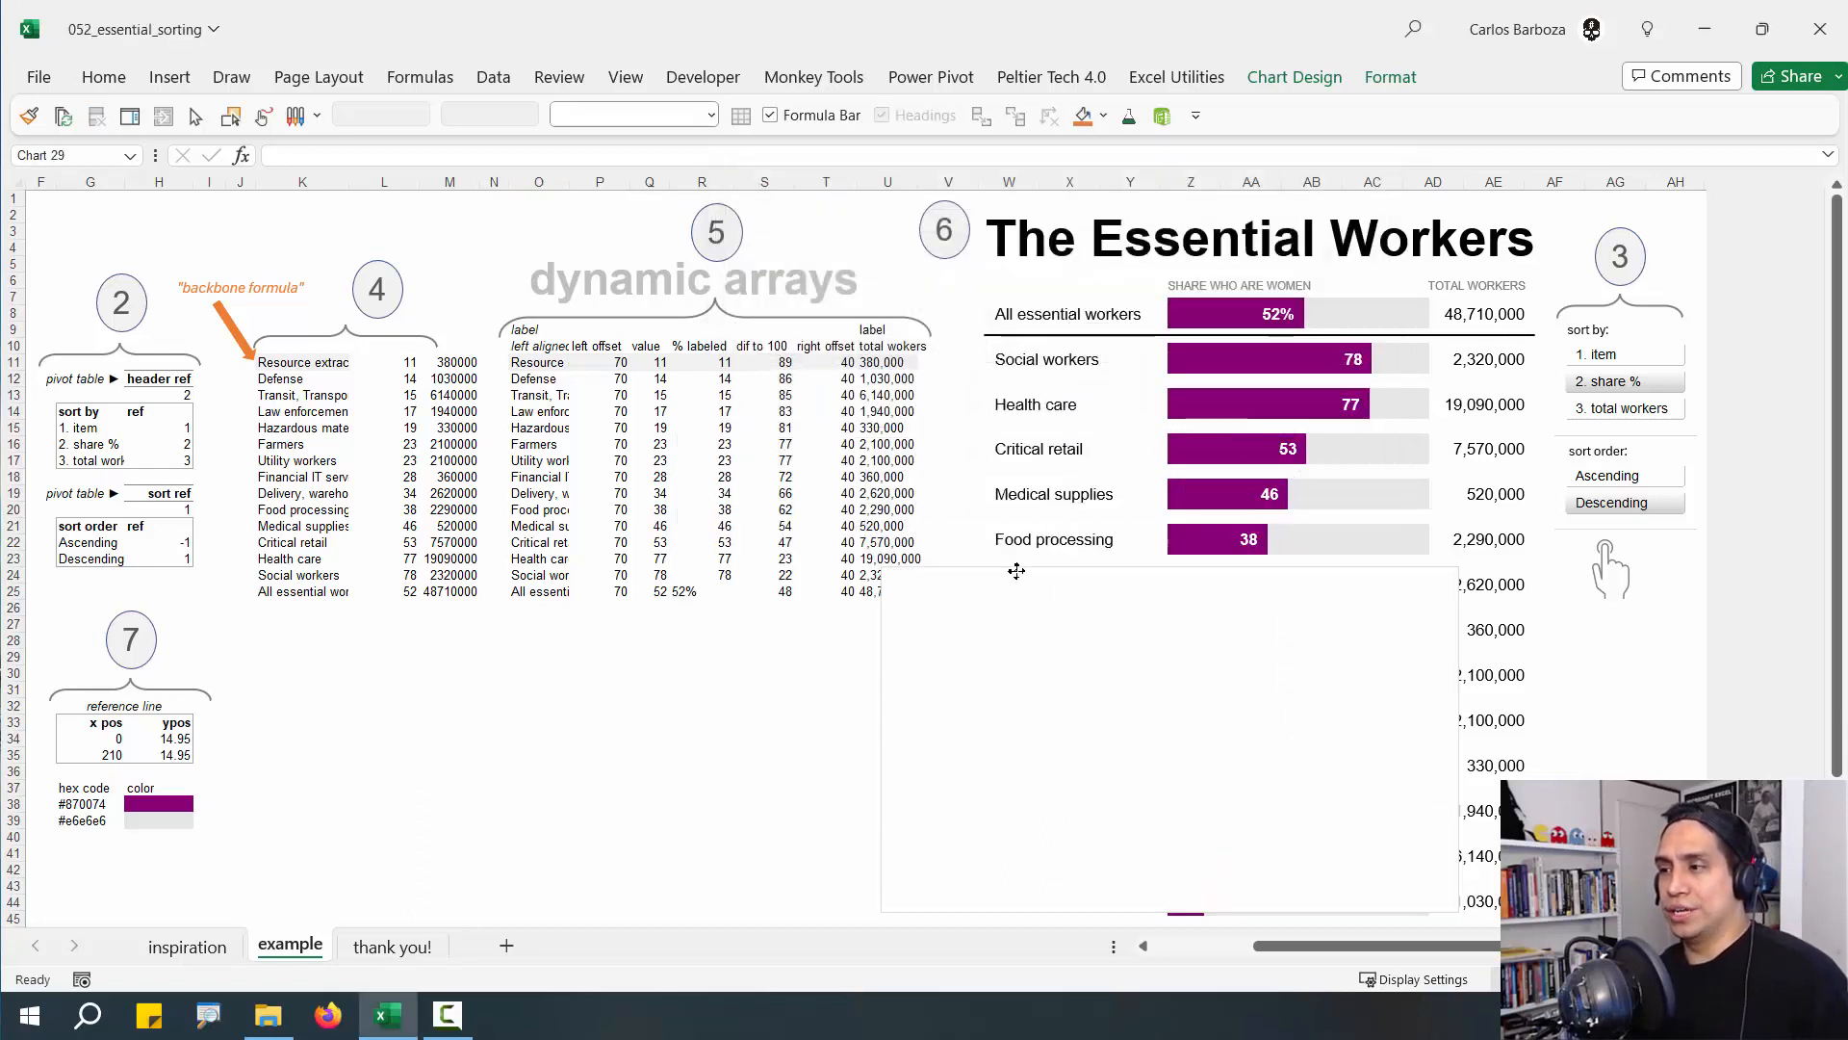
click(1683, 455)
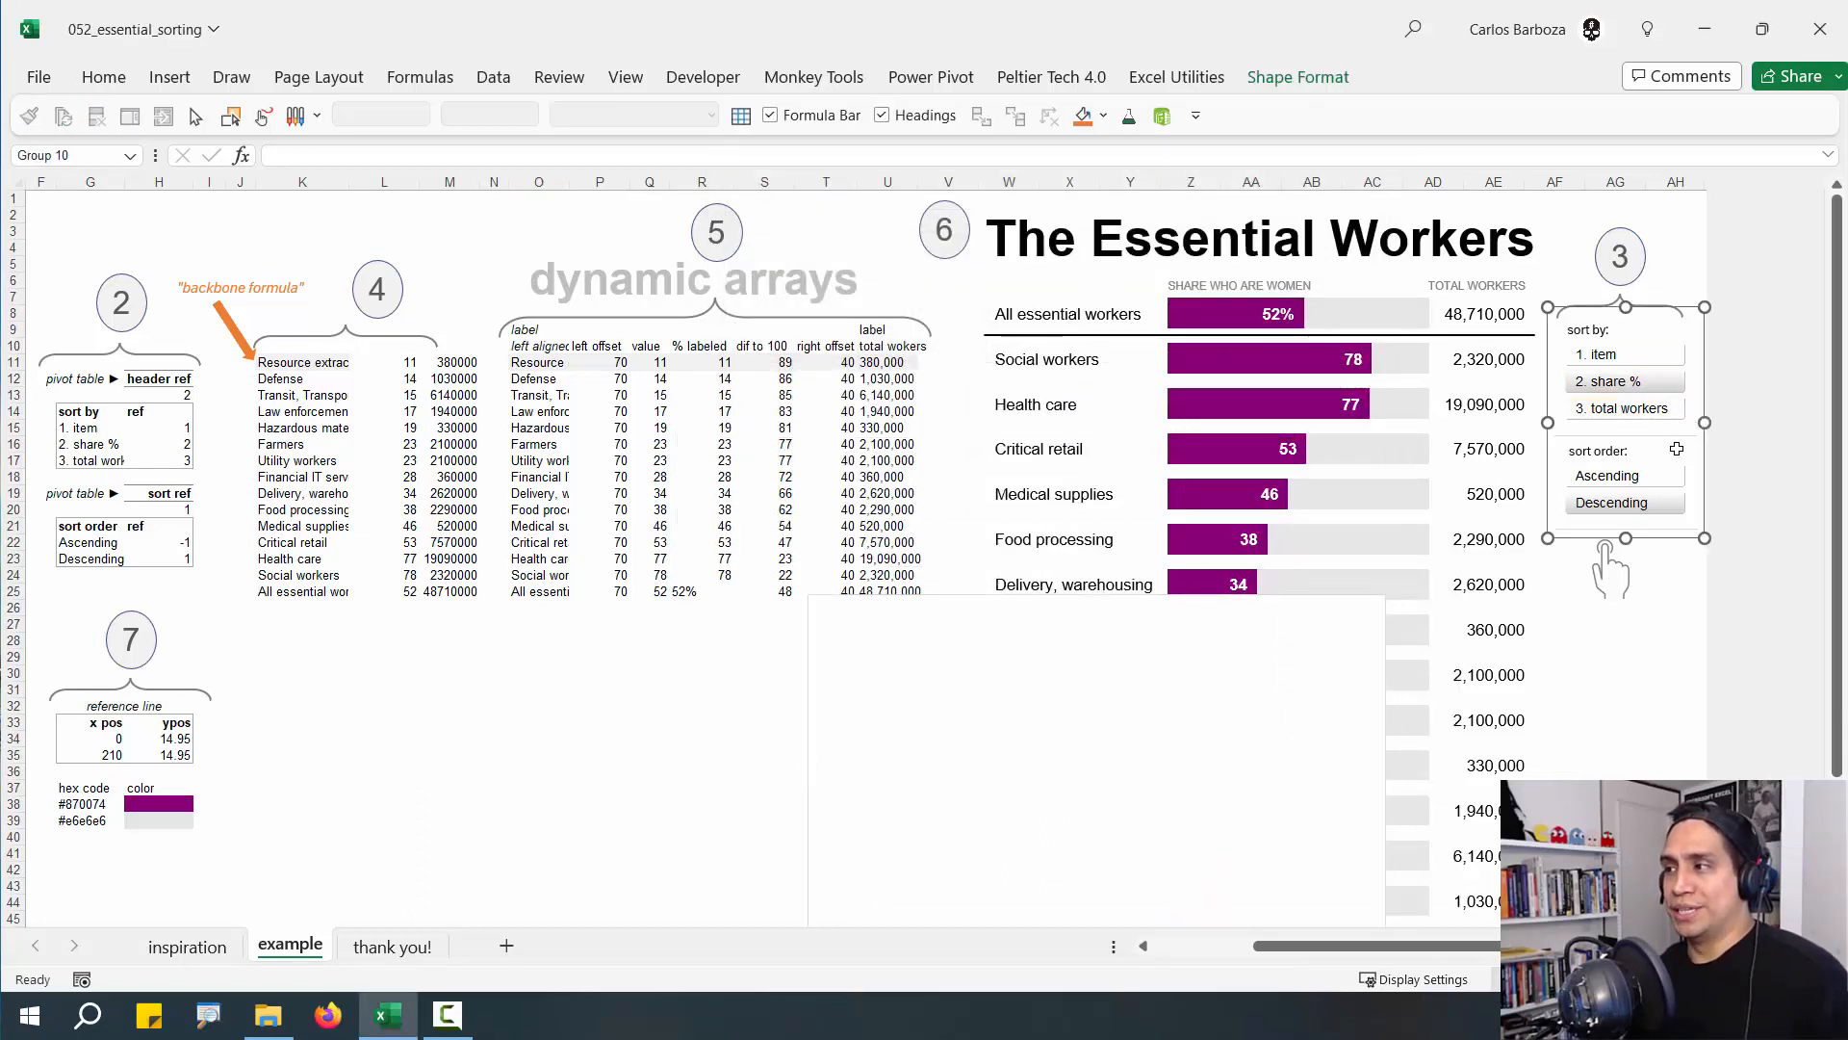
click(1632, 452)
text(:)
key(Escape)
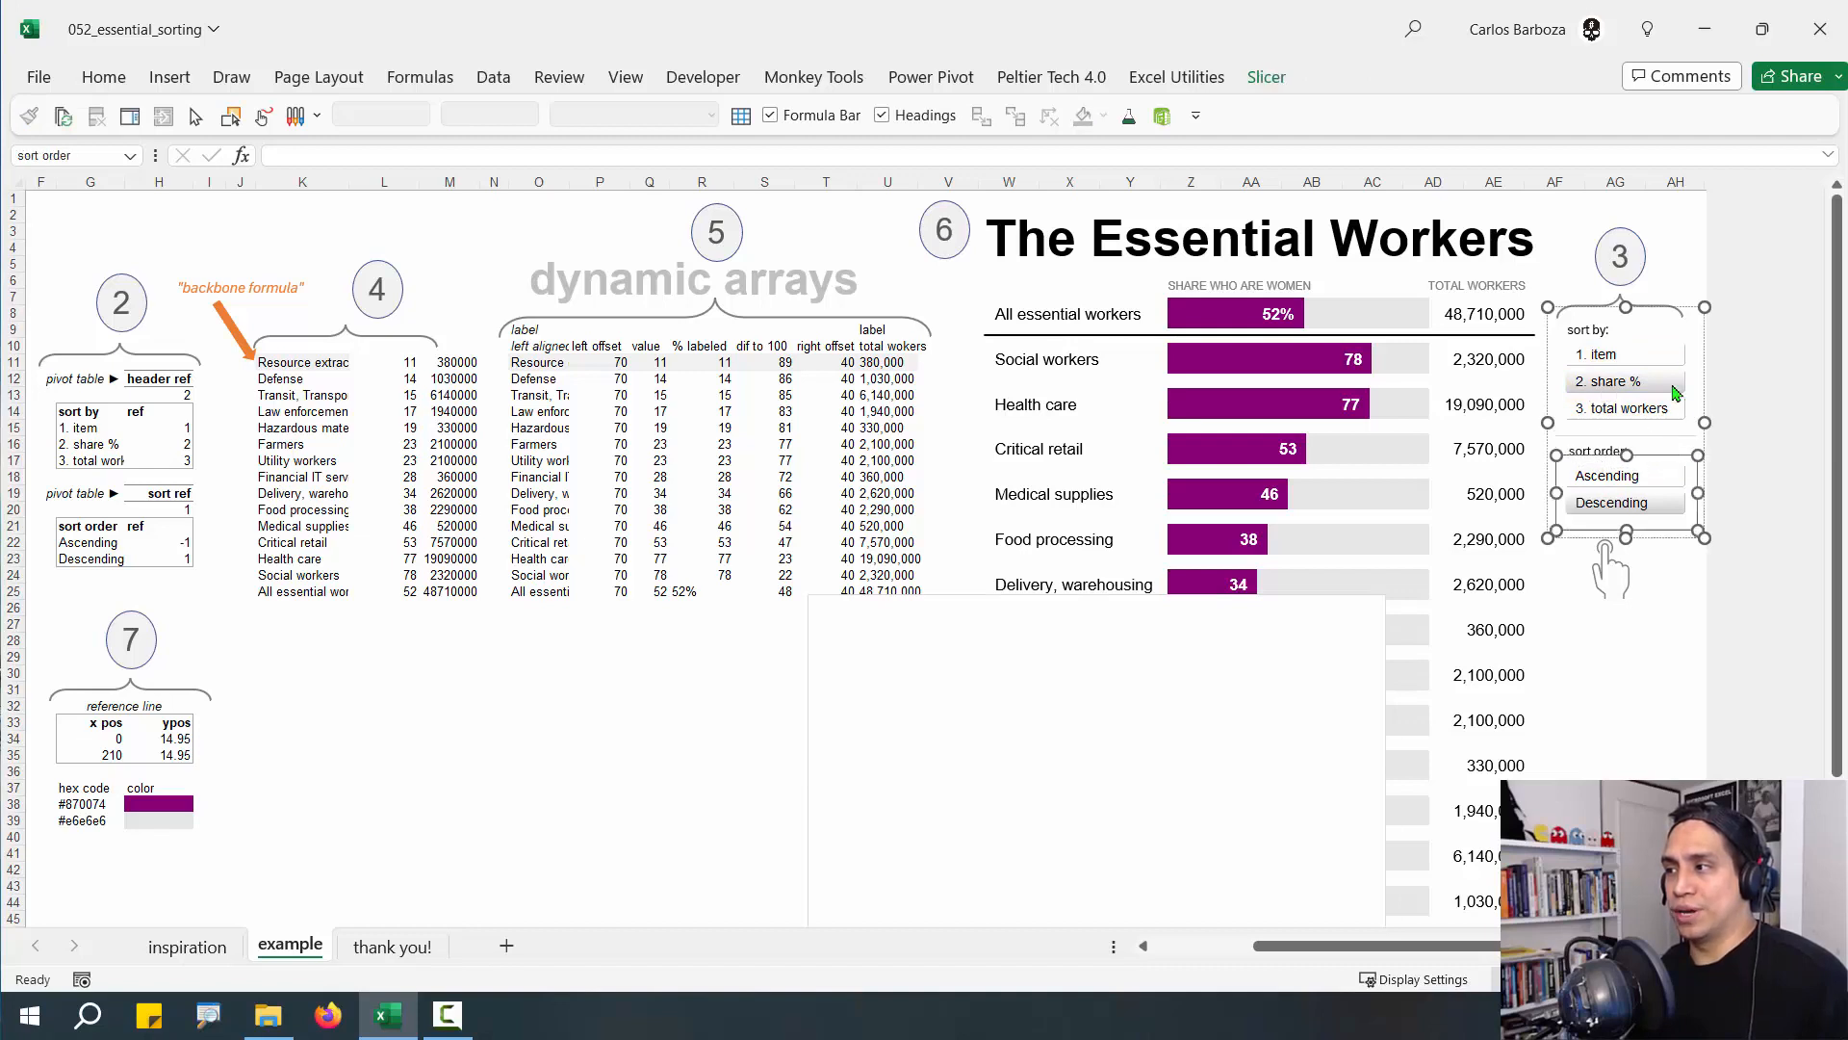
click(532, 715)
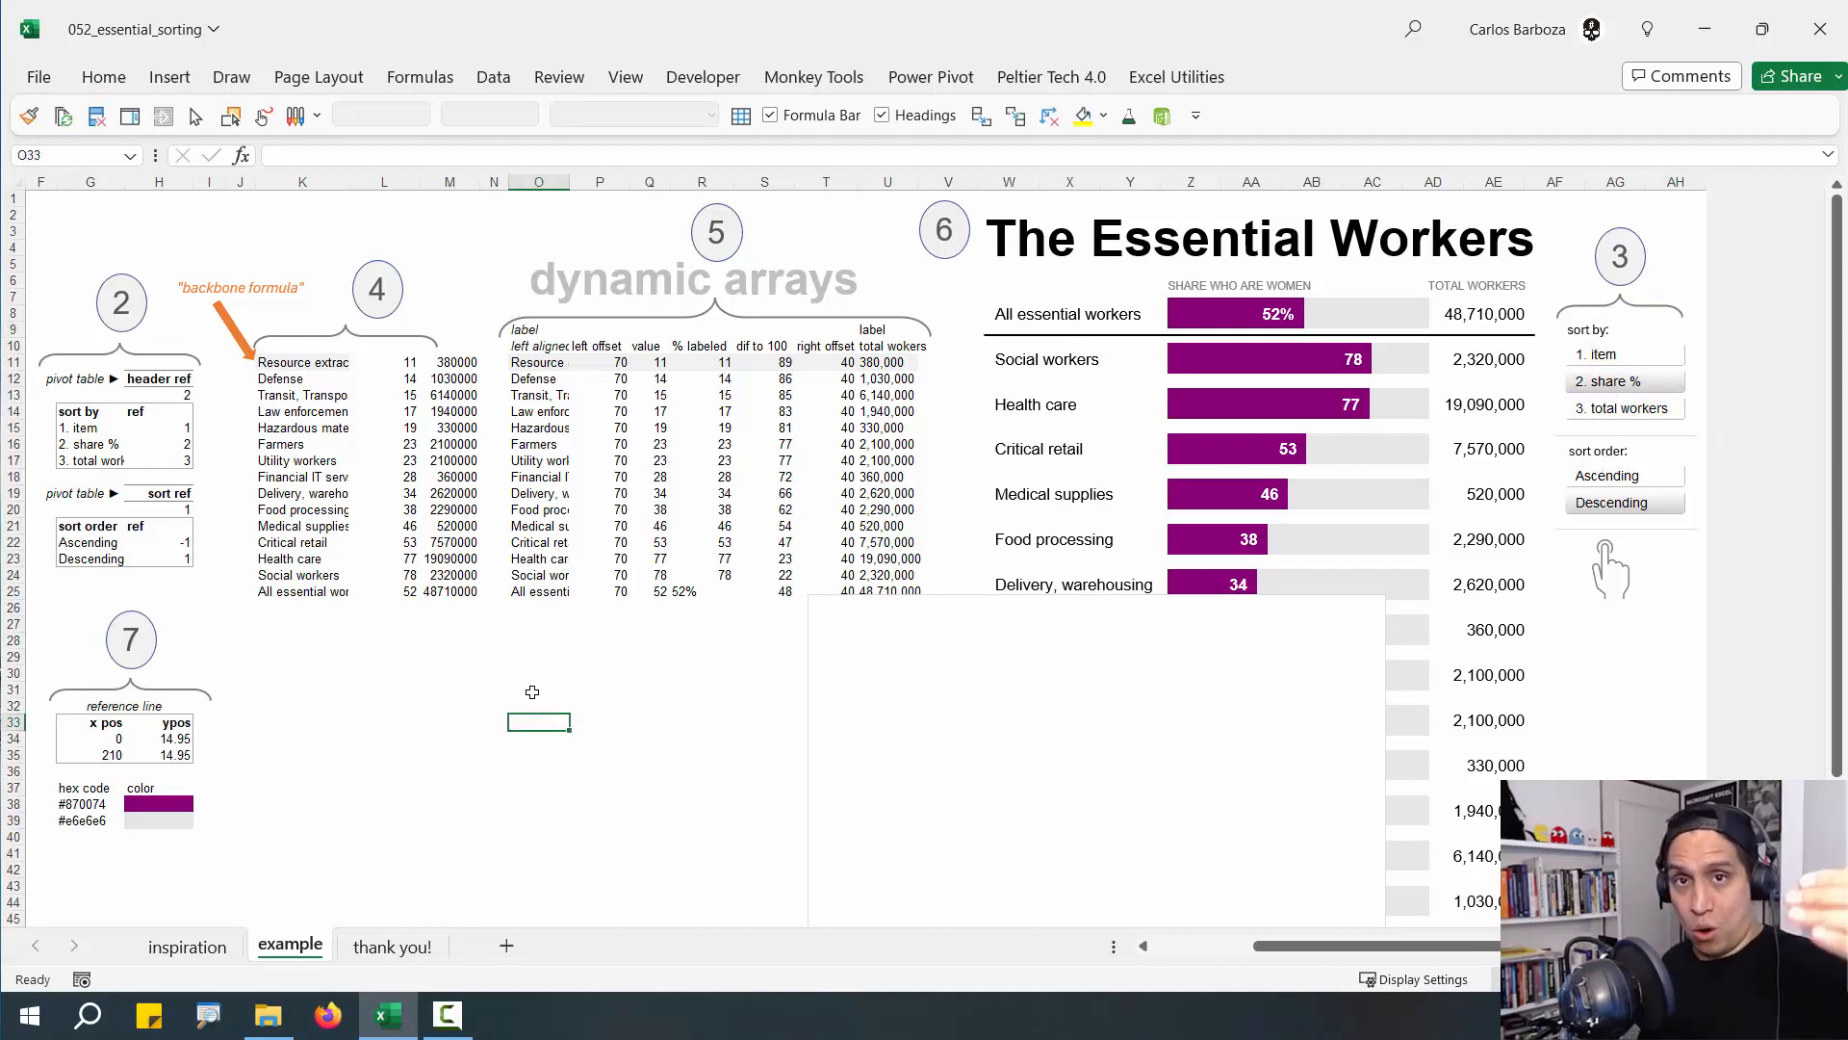
Open the Name Manager, place it over the sections 4 and 5 tables, and magnify its list of defined names
key(ctrl+F3)
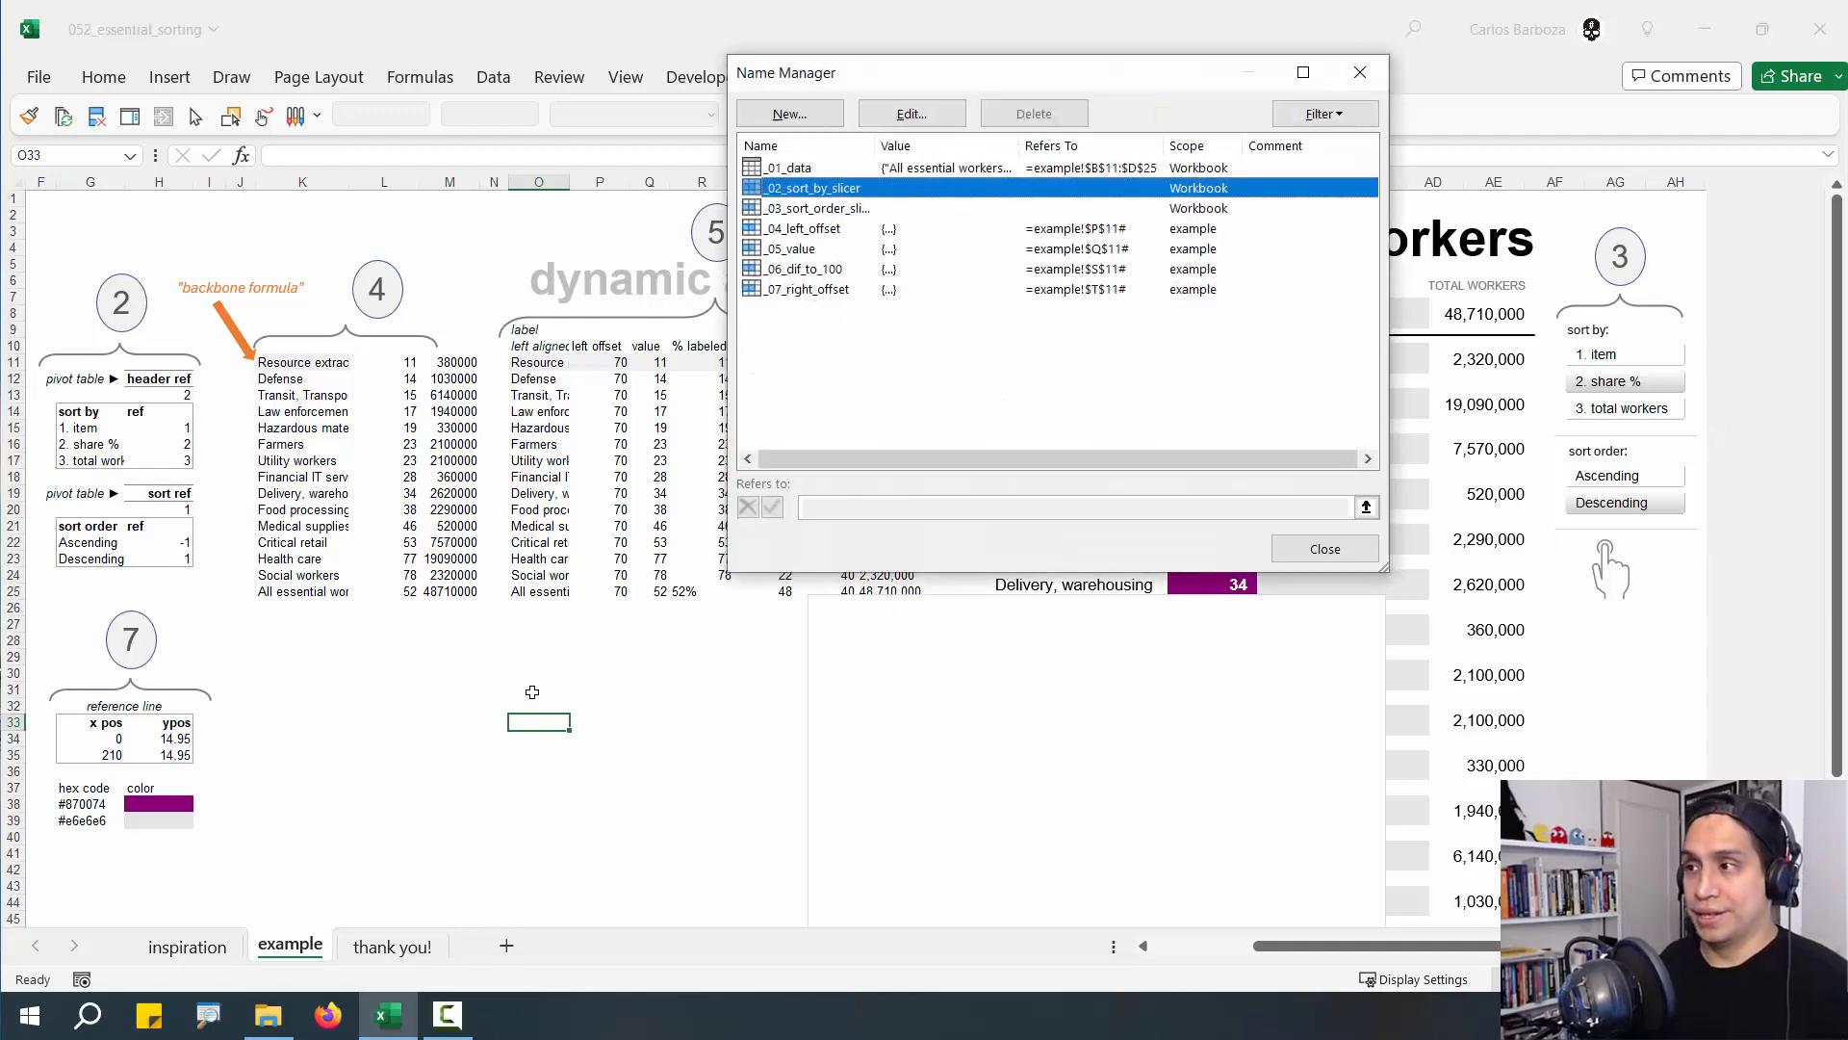
drag(1093, 91, 661, 397)
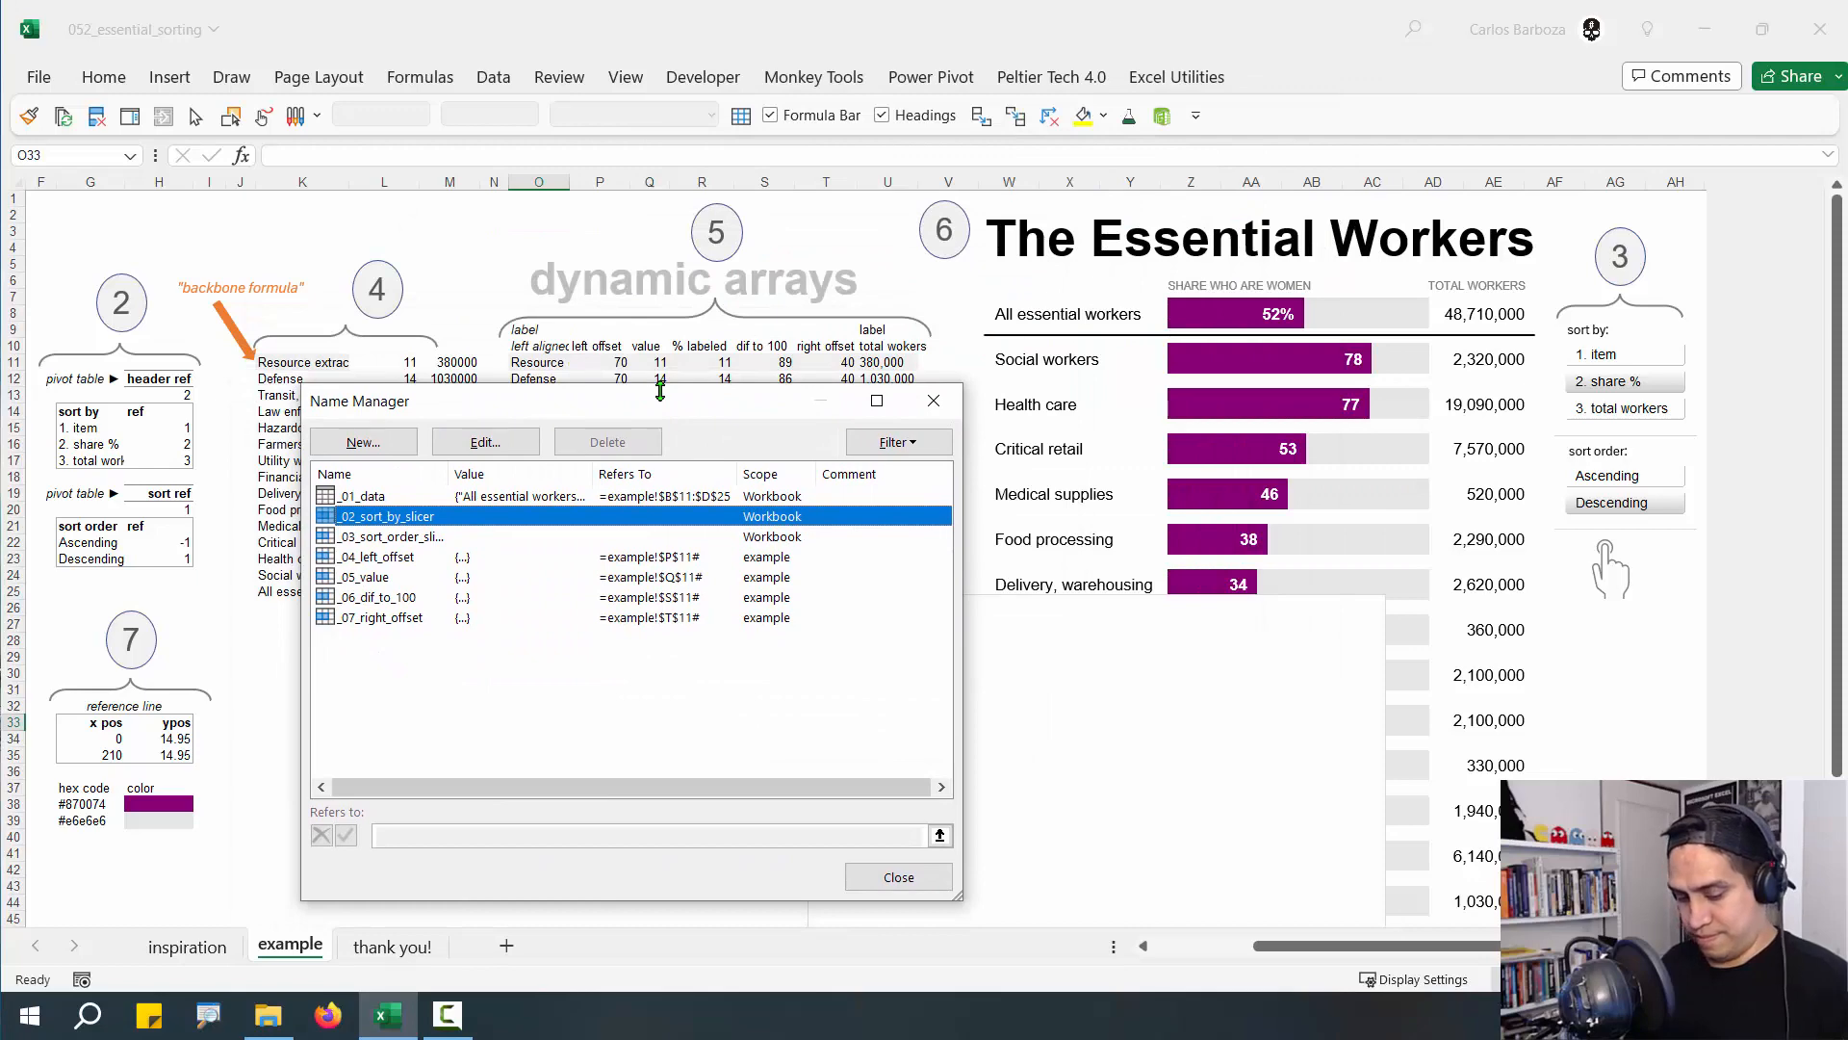
key(super+plus)
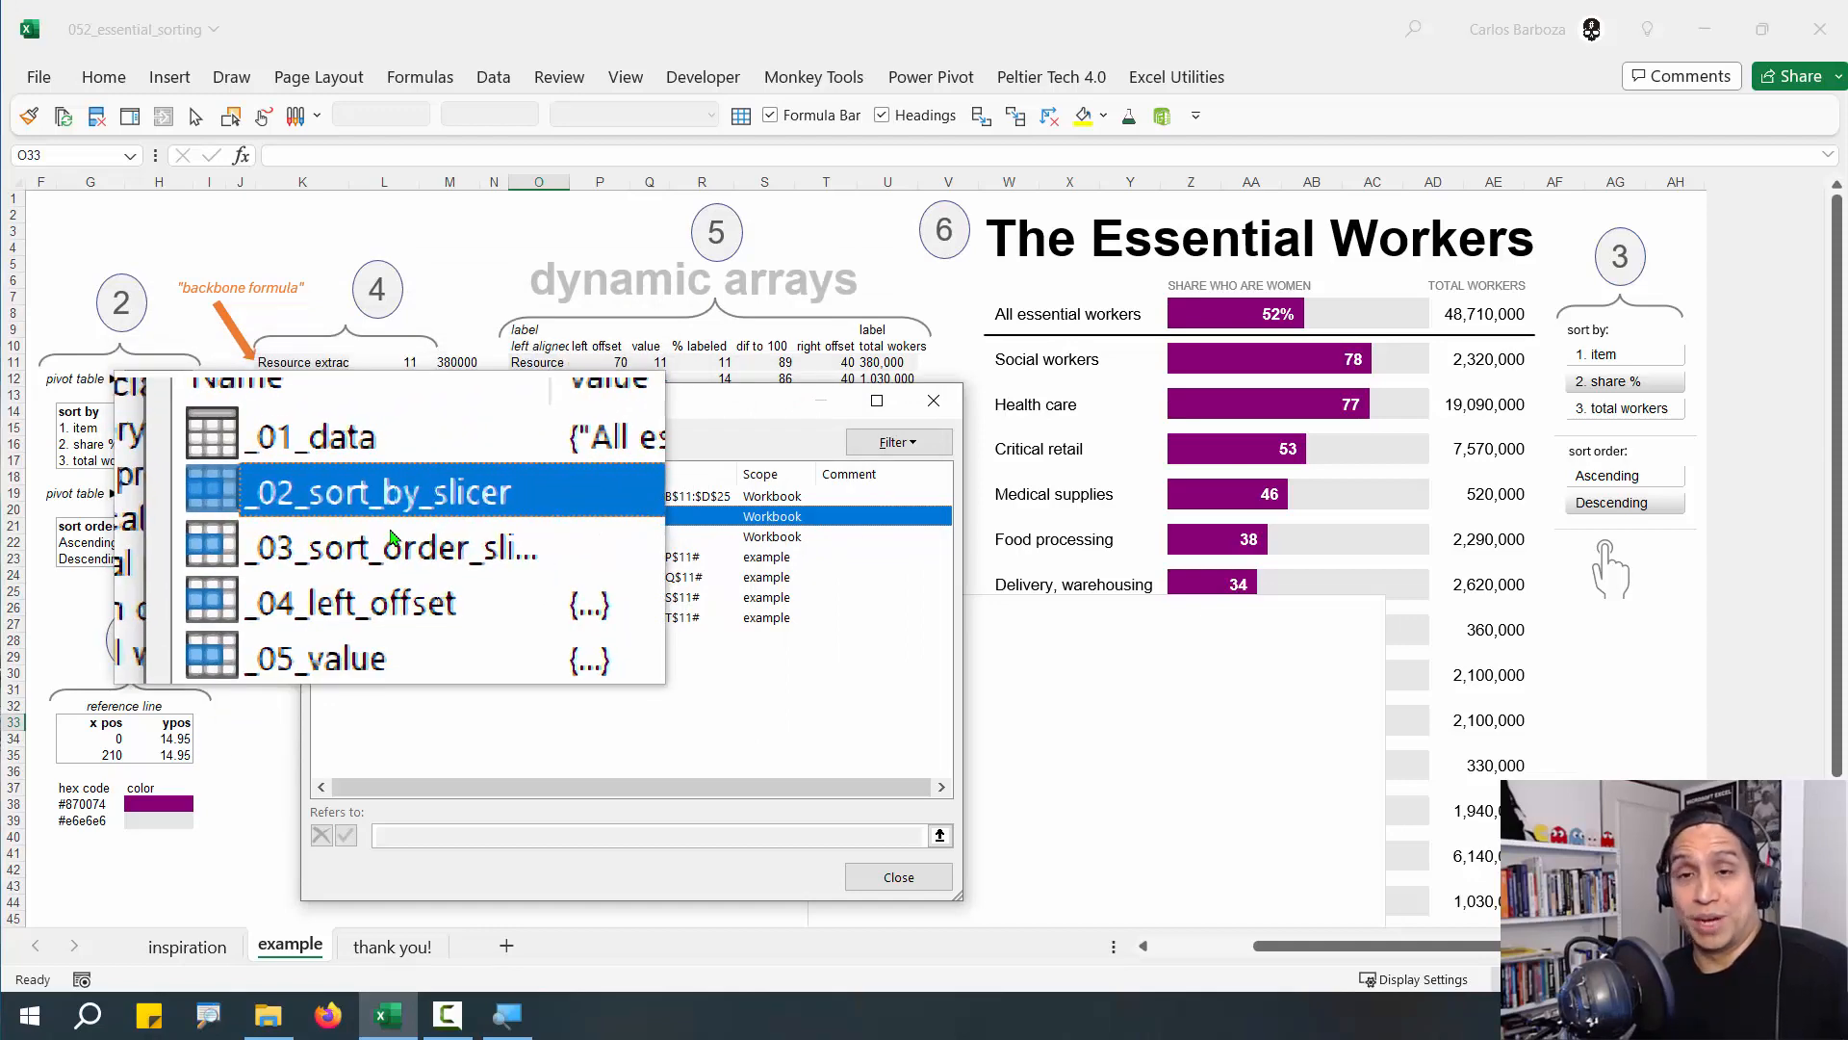
Examine the magnified list of numbered defined names, and close the Name Manager and the magnifier
key(ctrl+2)
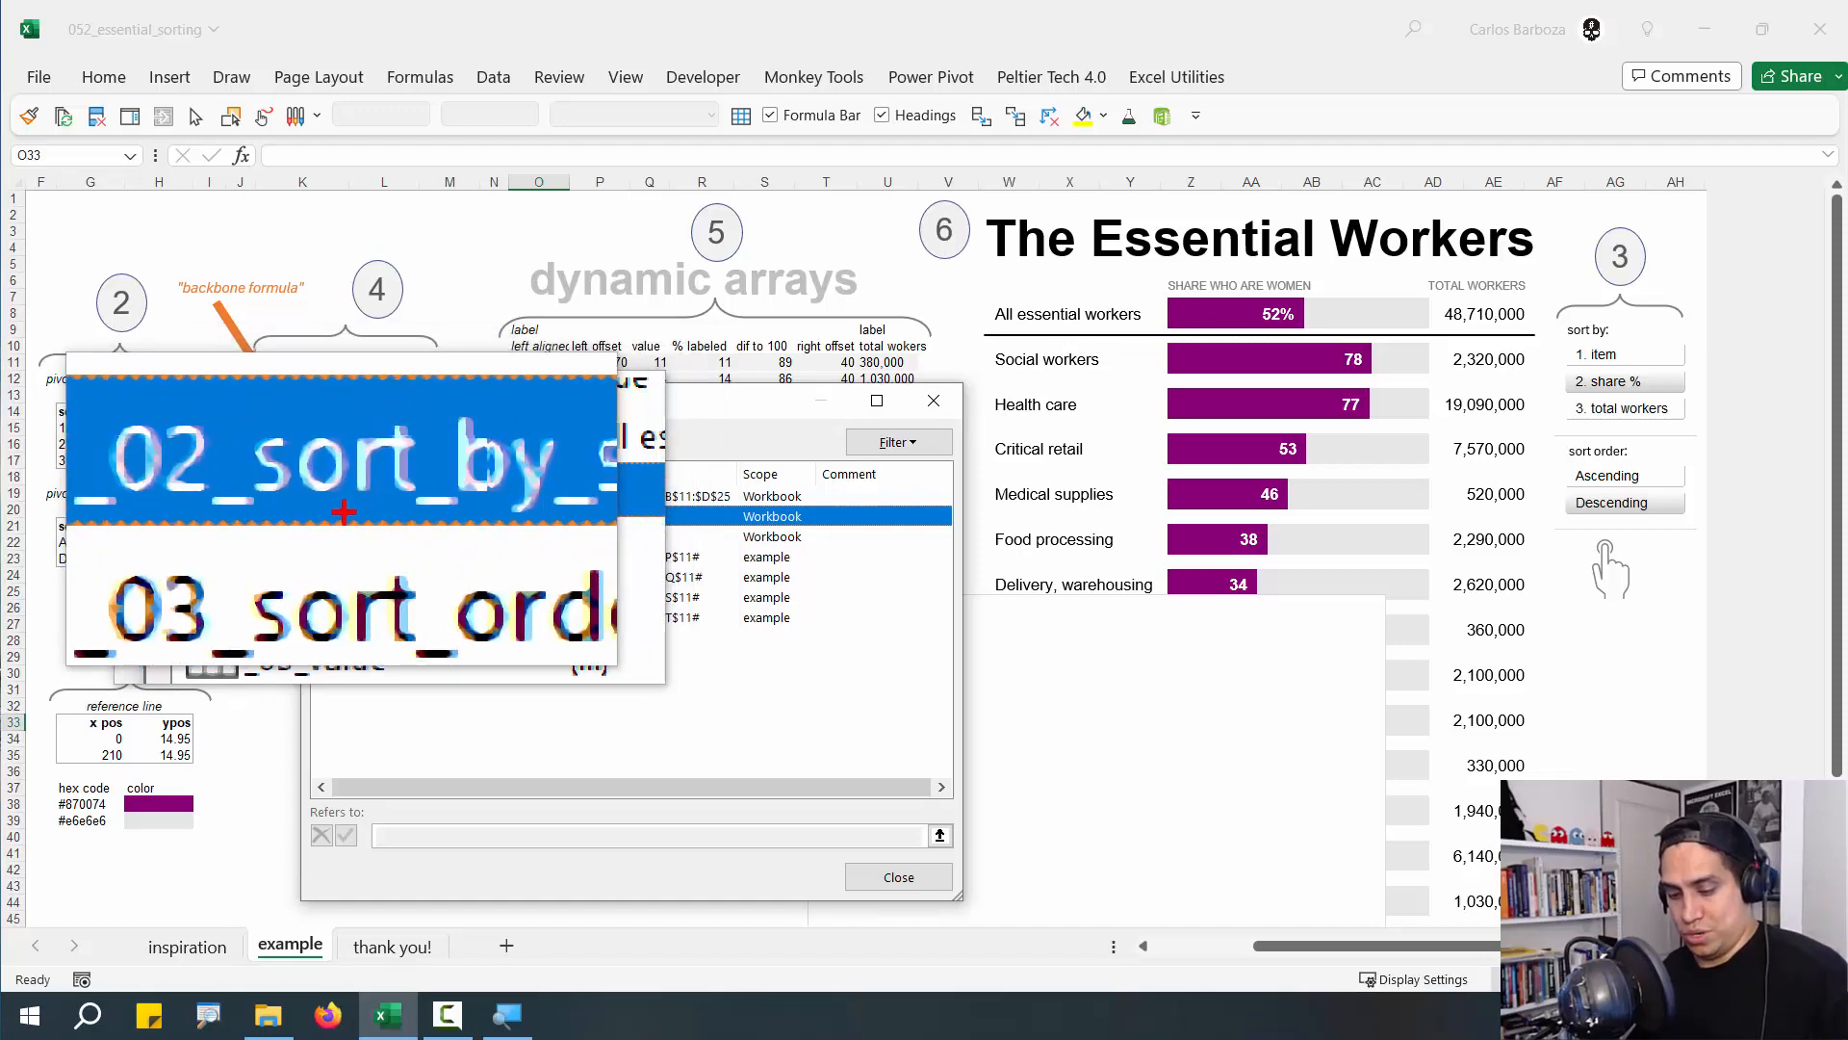
key(Escape)
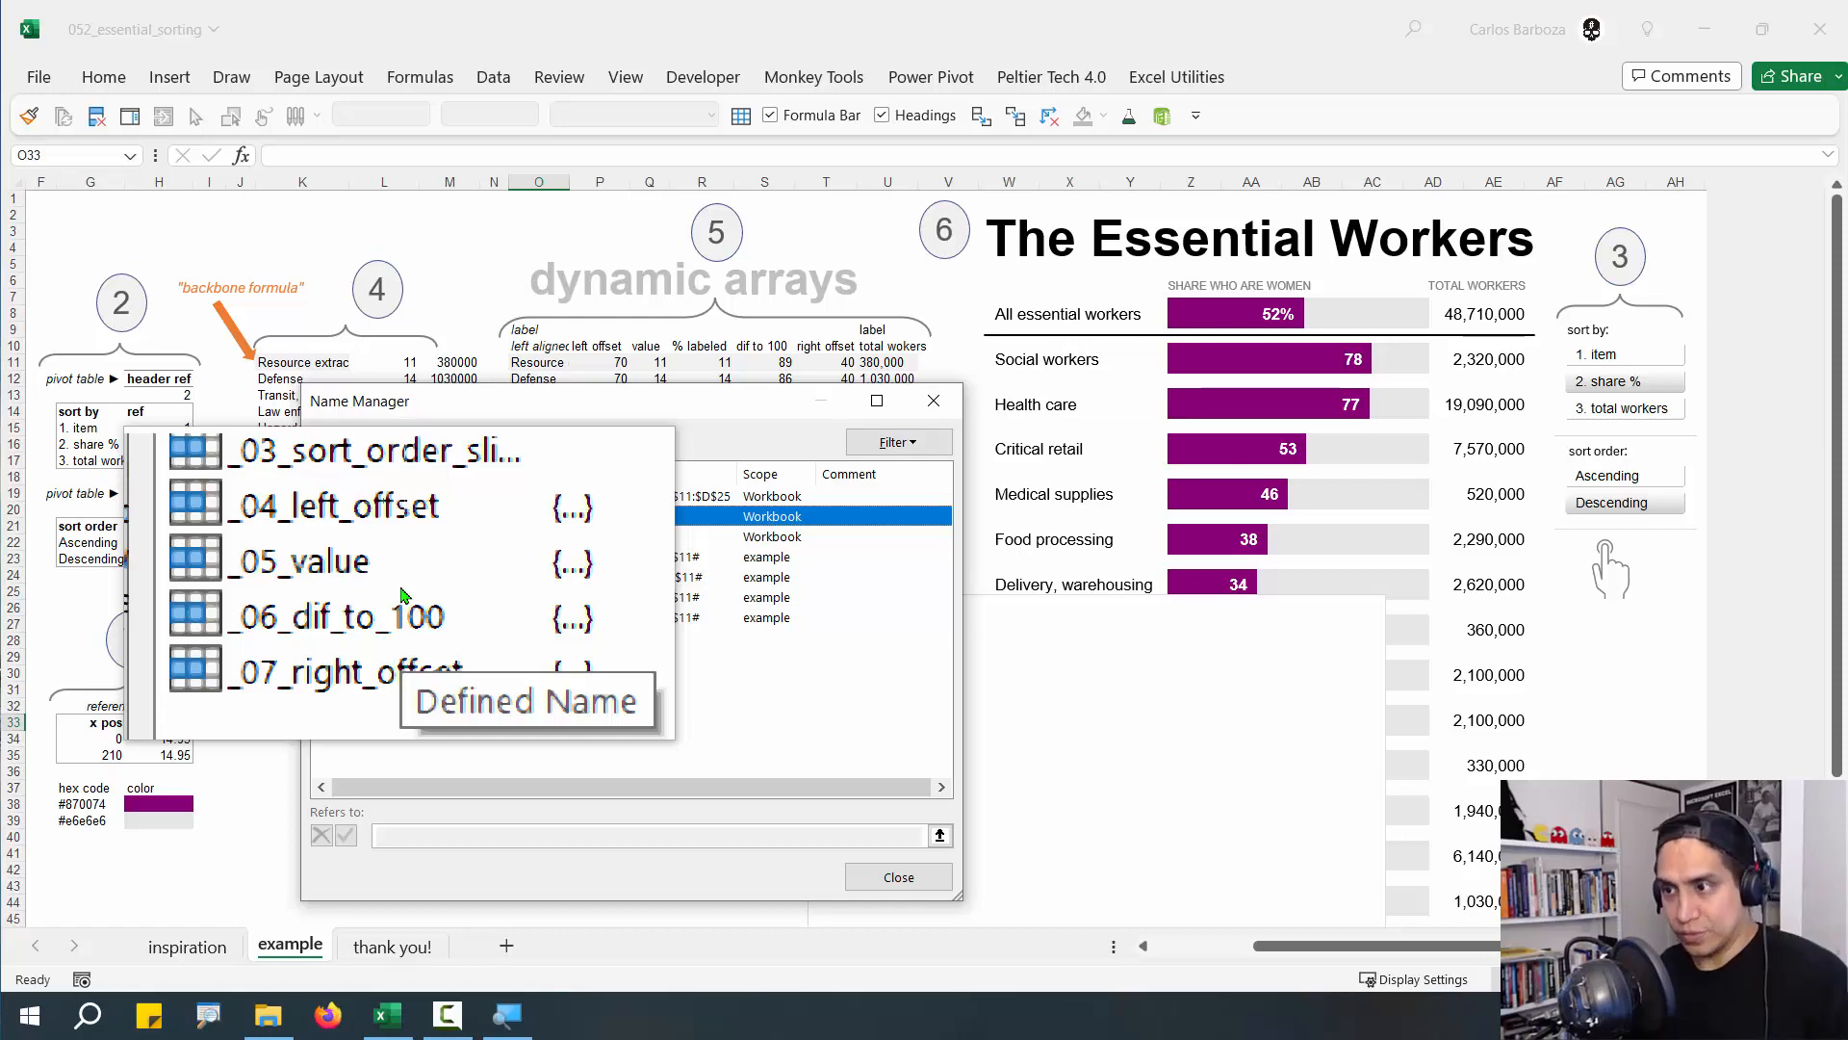
key(Escape)
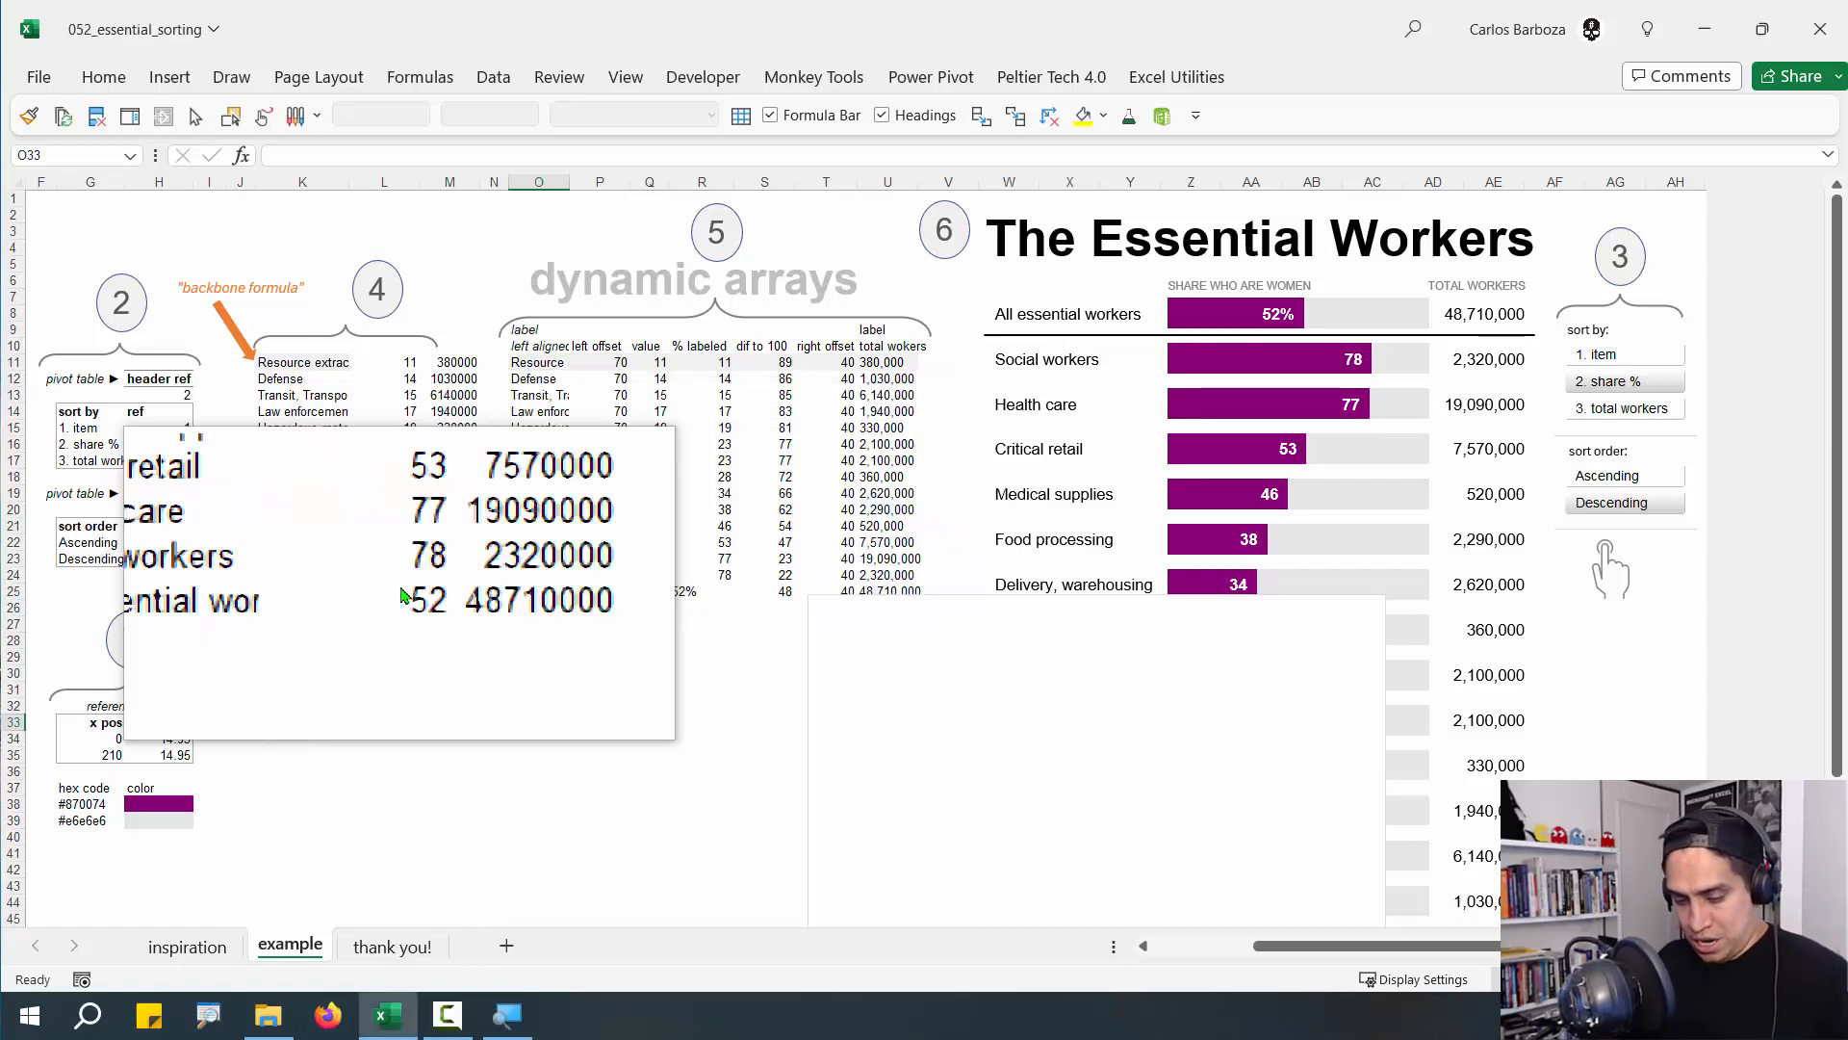
key(super+Escape)
Move the blank chart up so it overlaps the section 5 arrays and the finished chart, and end the interrupted macro code
click(1078, 660)
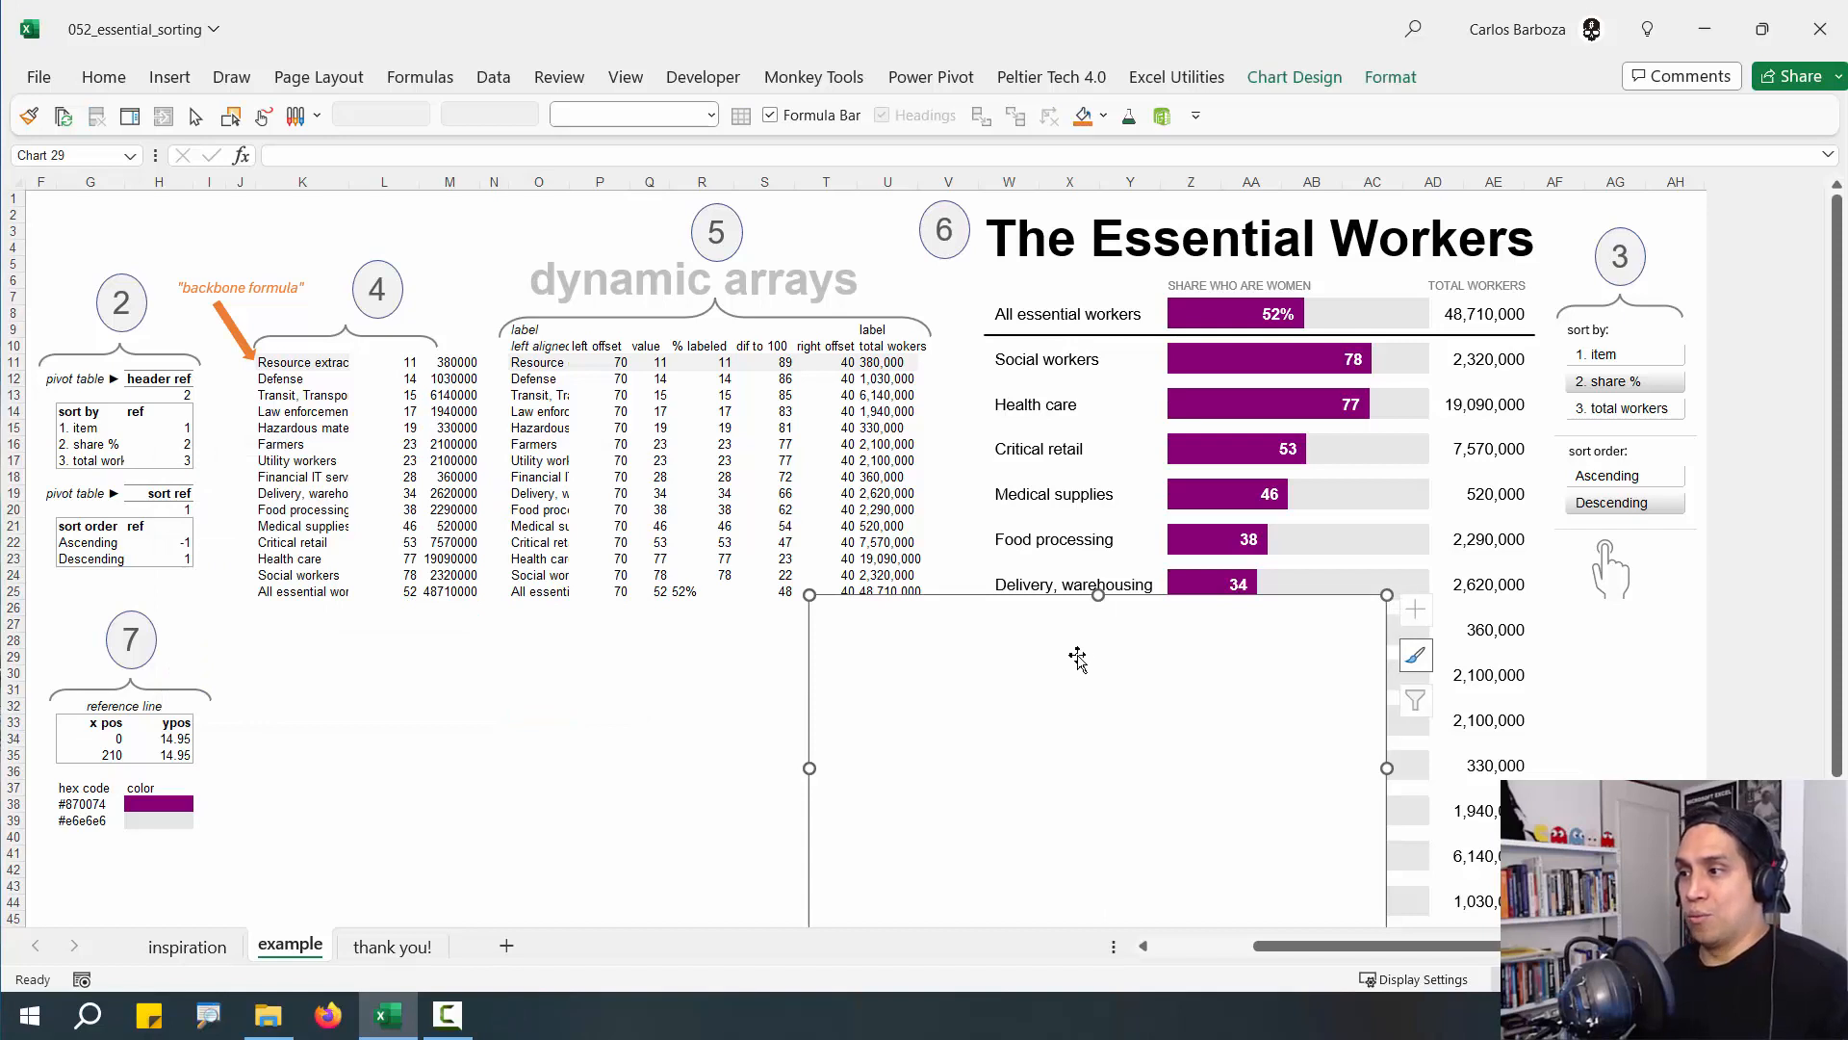
drag(1078, 660, 1025, 427)
click(999, 547)
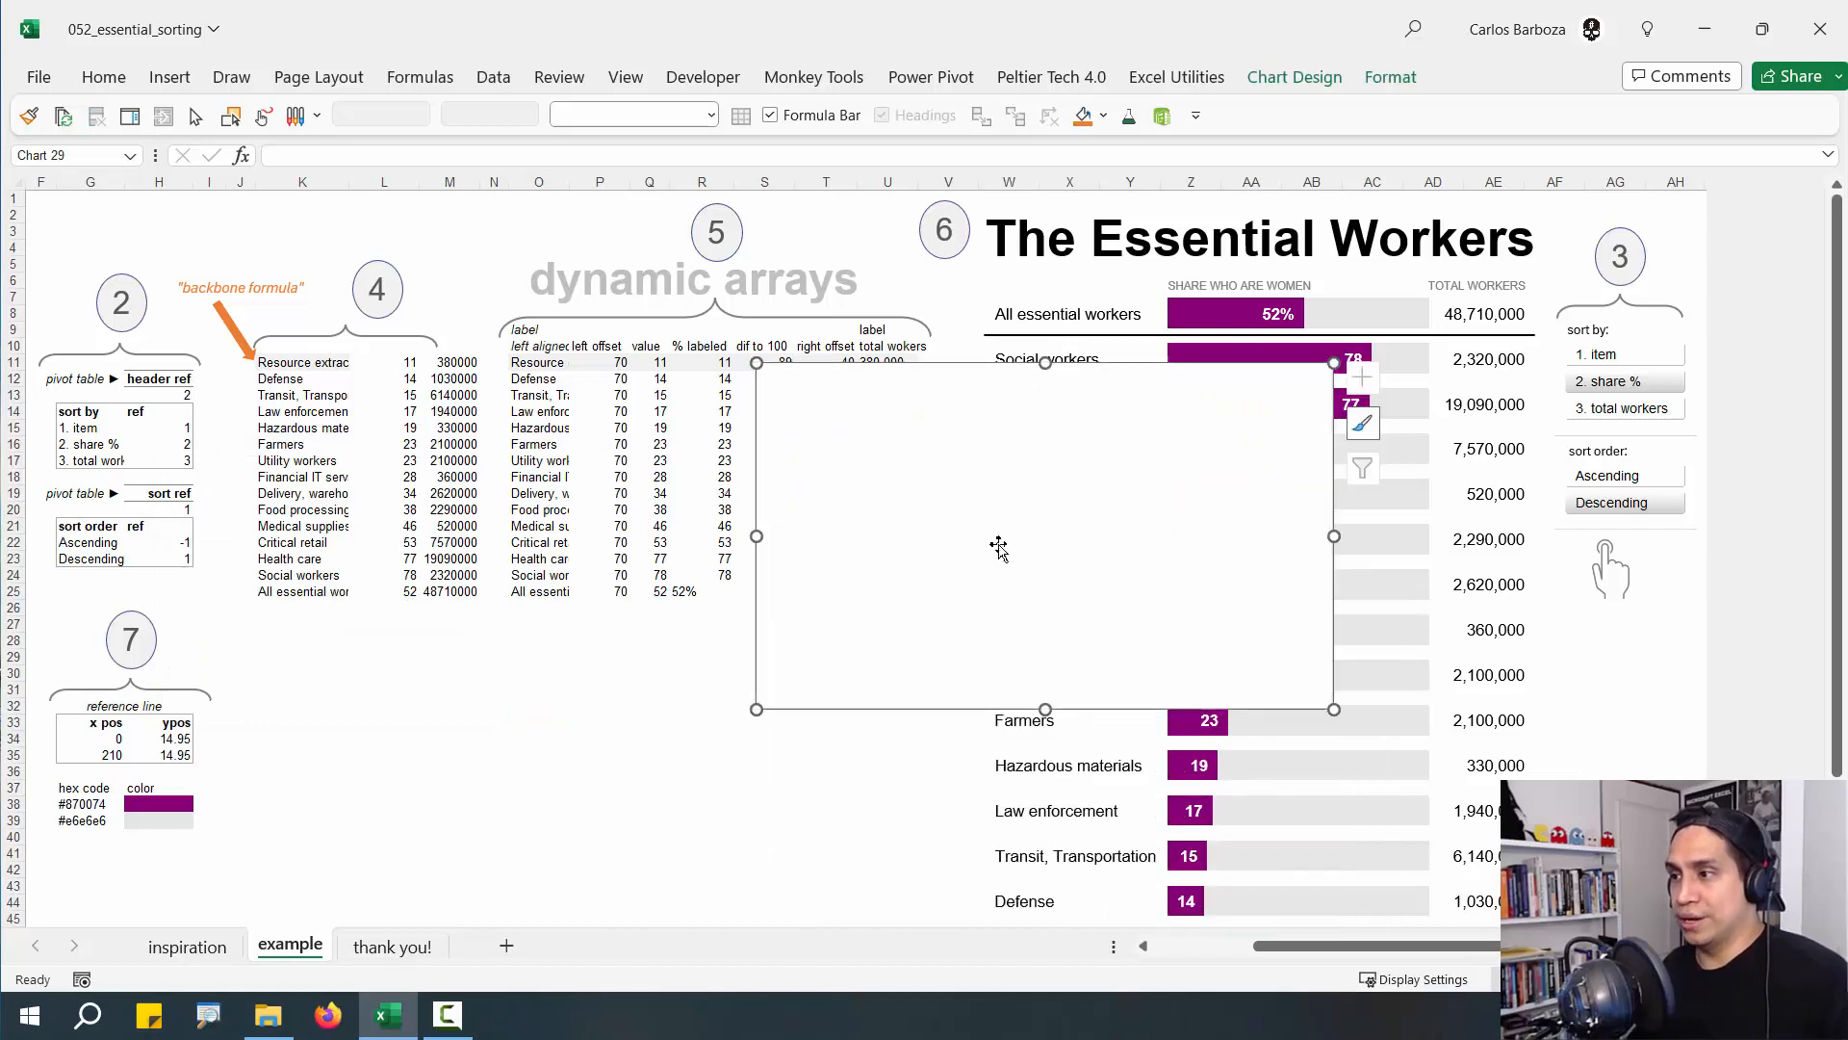
key(Escape)
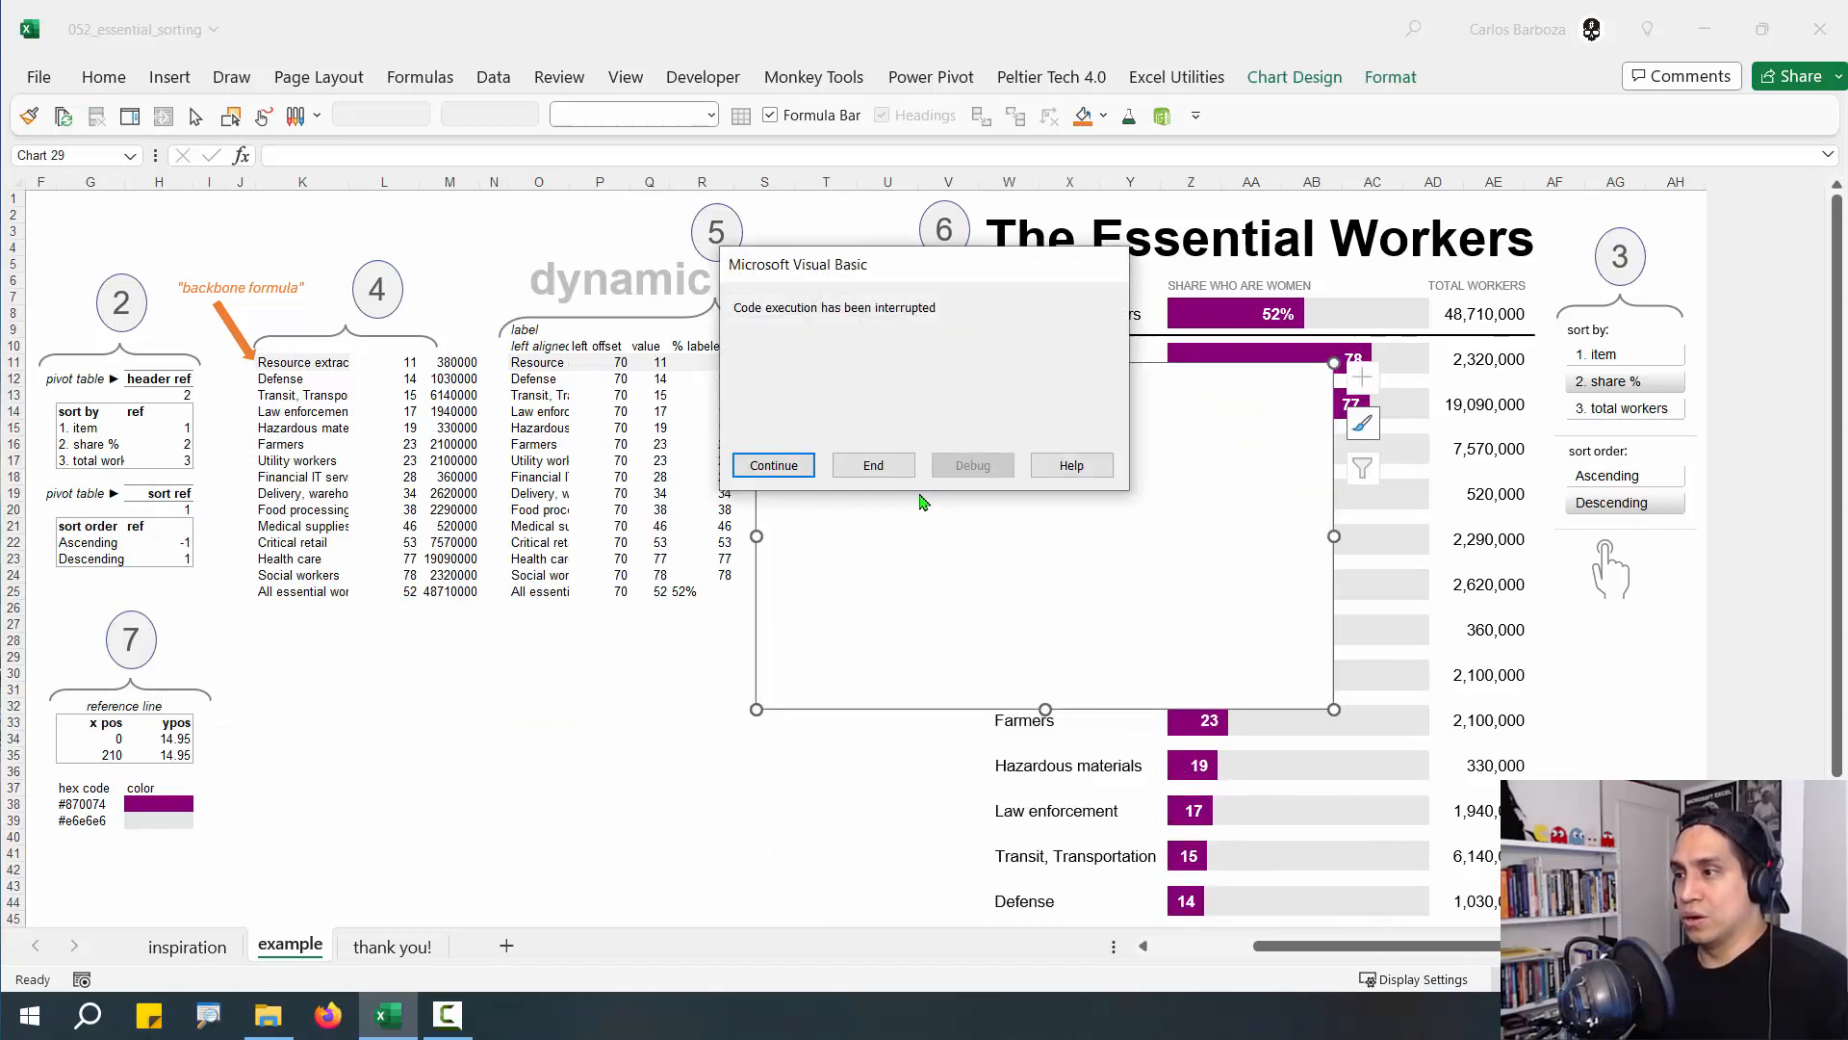
click(873, 465)
Start a new series in the blank chart's data source and take its name from the left offset header in P10
right_click(1007, 535)
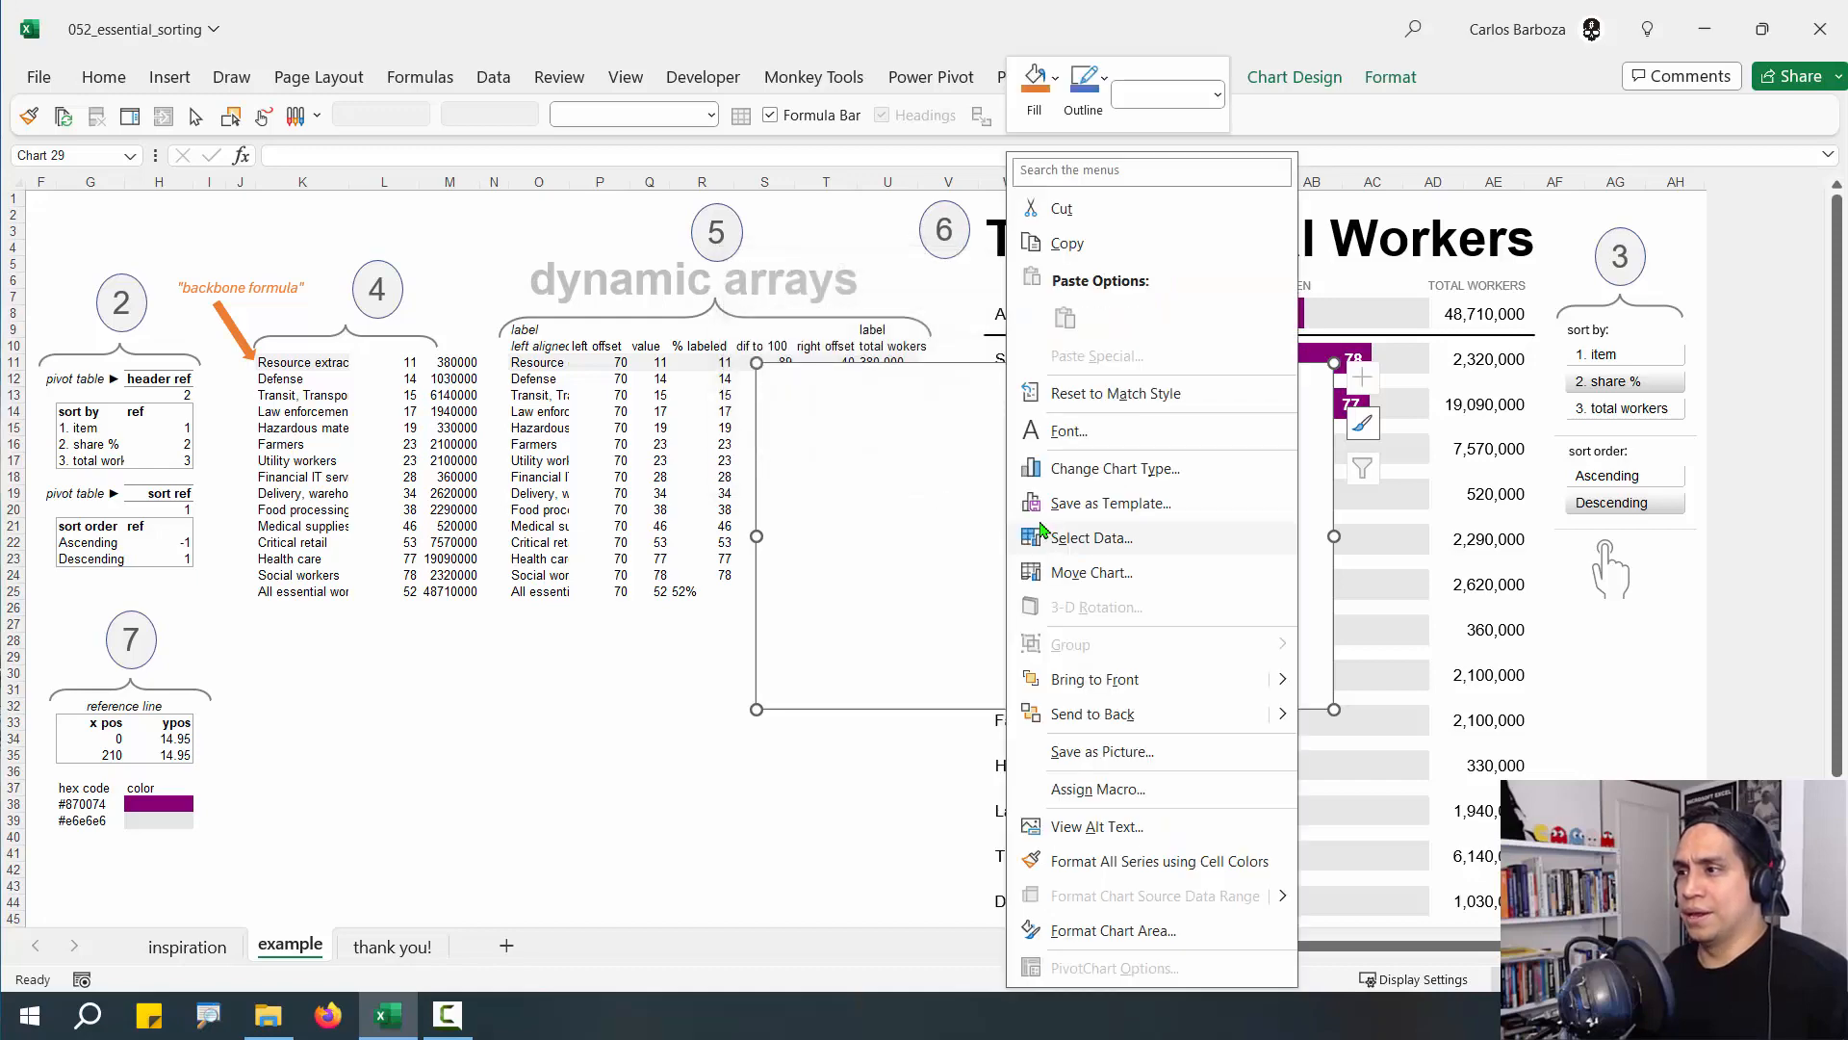
click(879, 619)
right_click(992, 535)
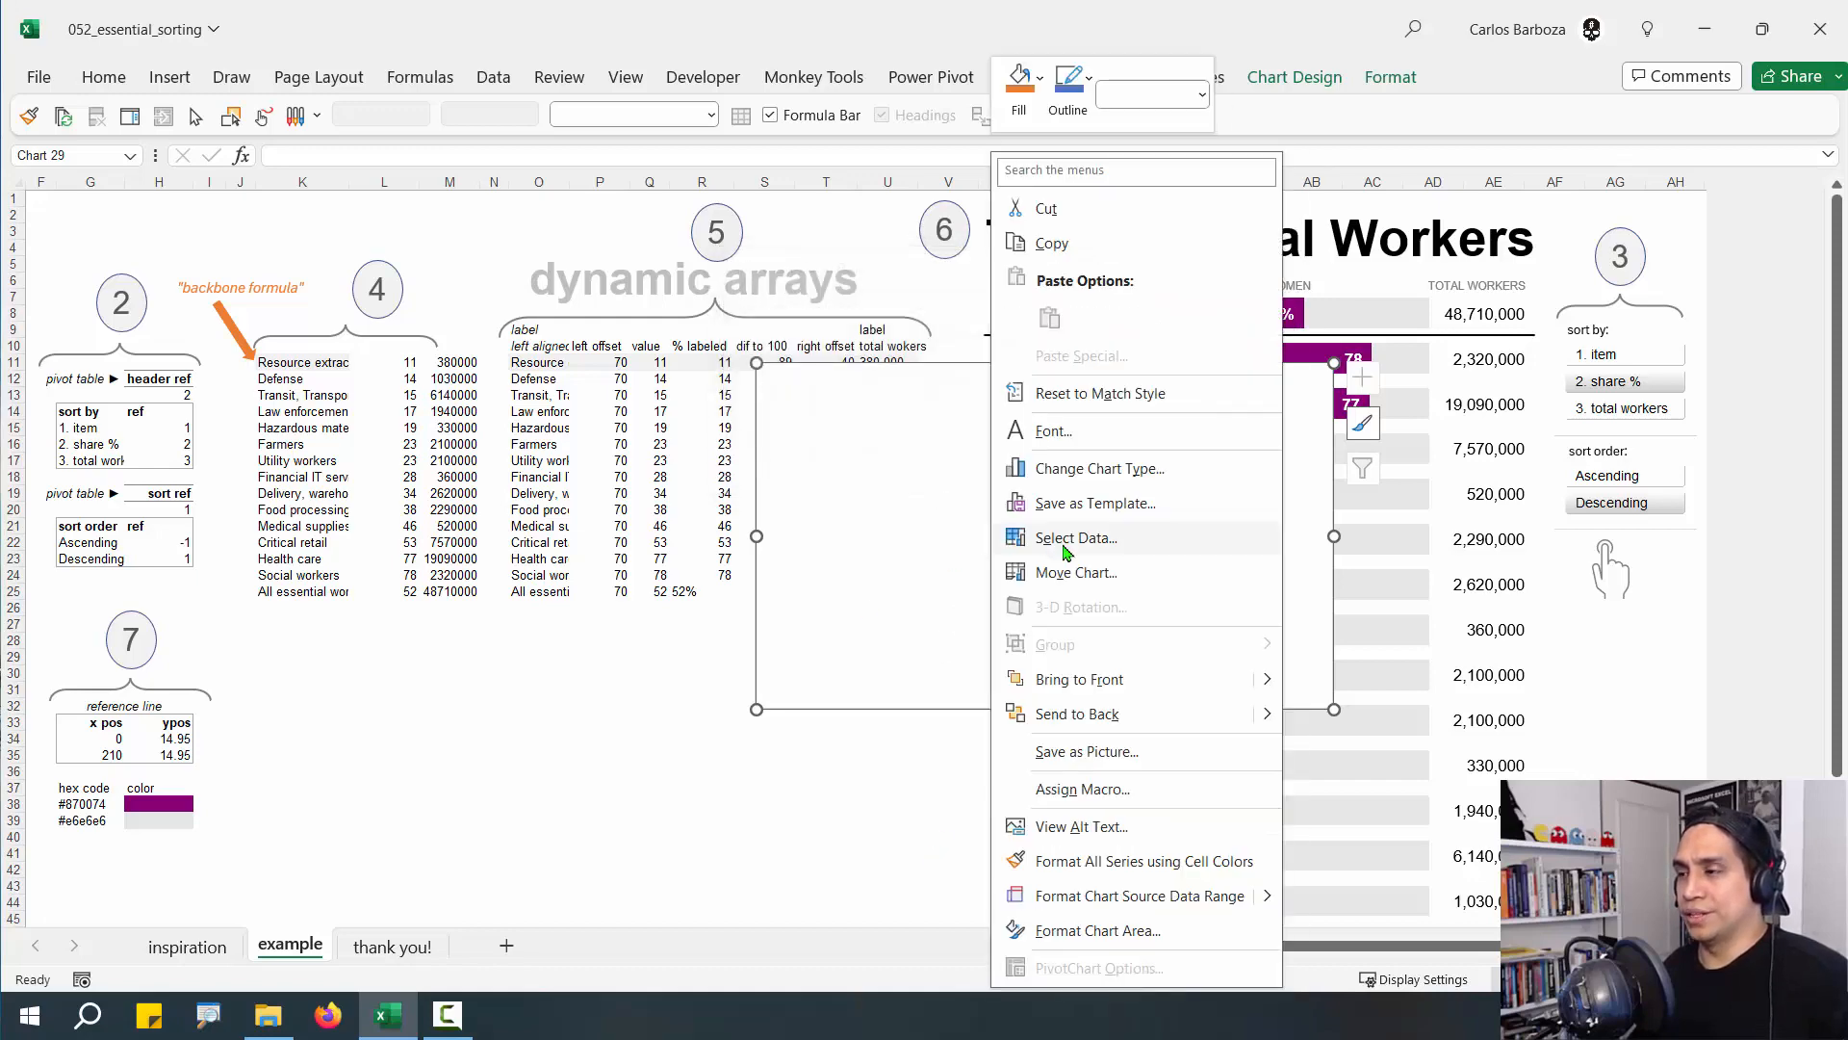
click(1065, 545)
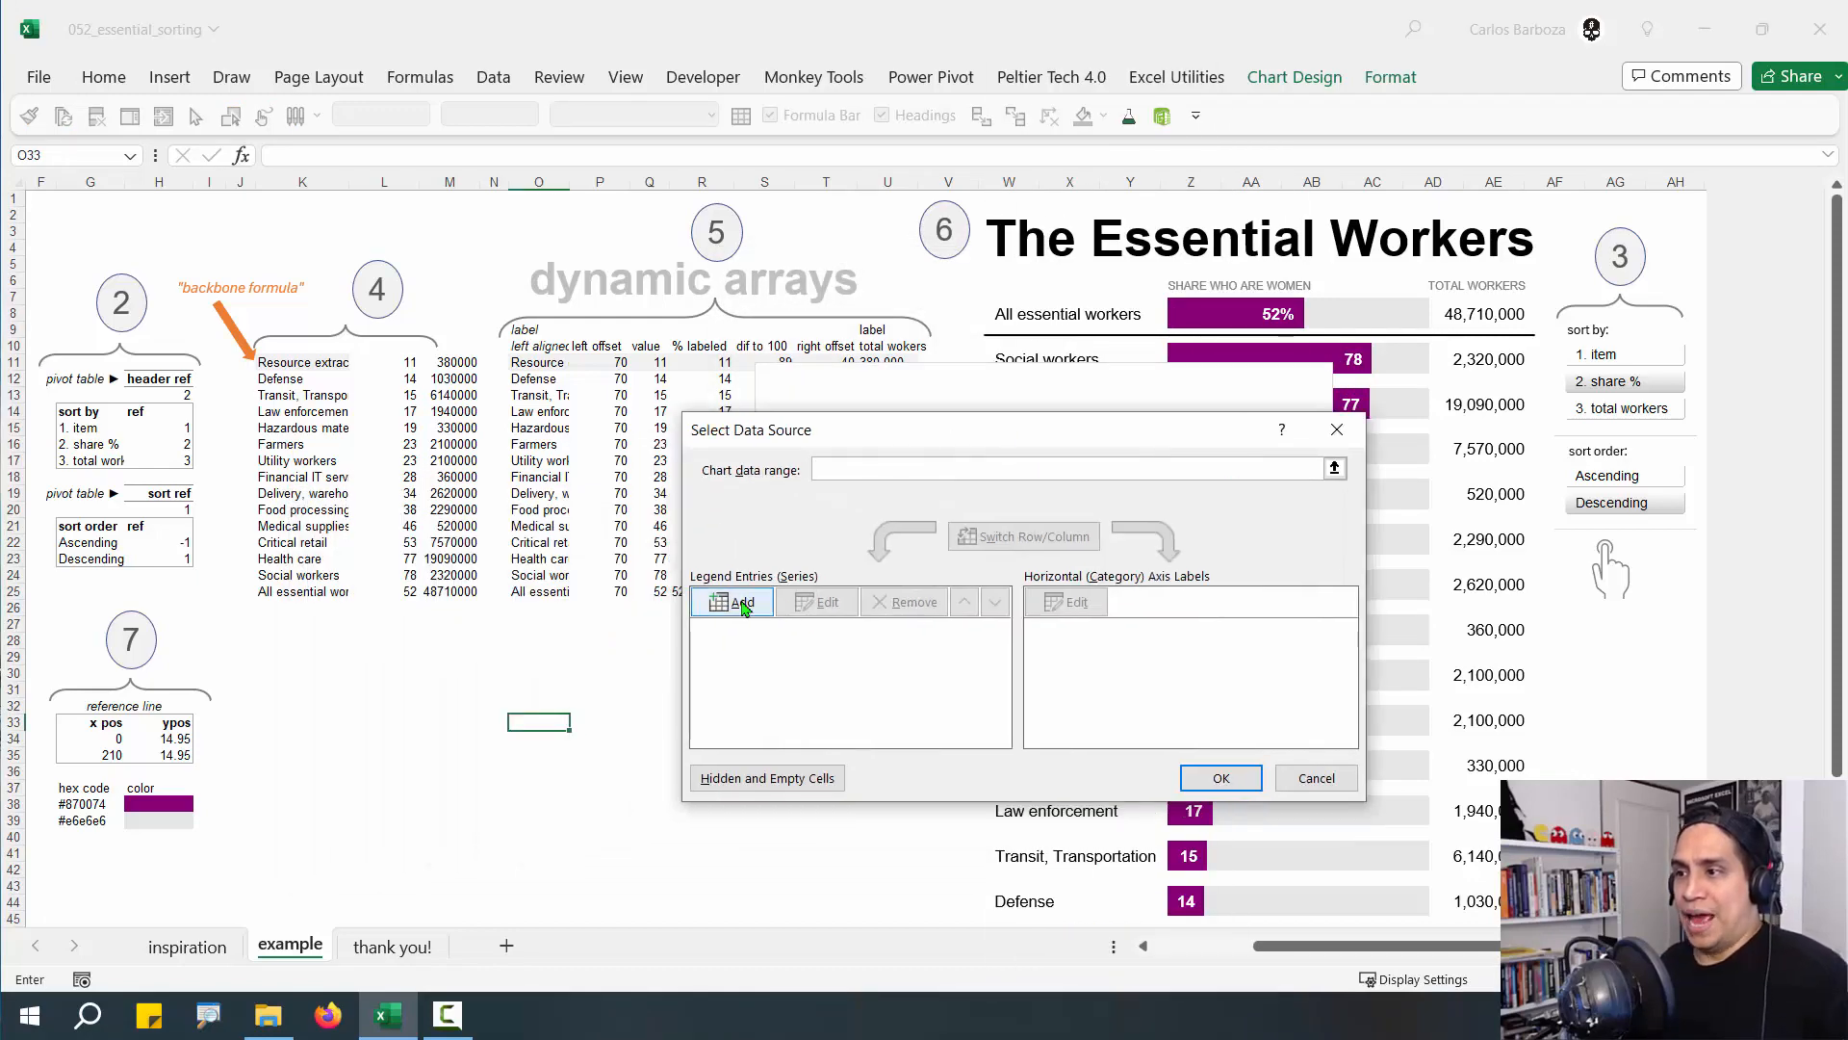
click(742, 606)
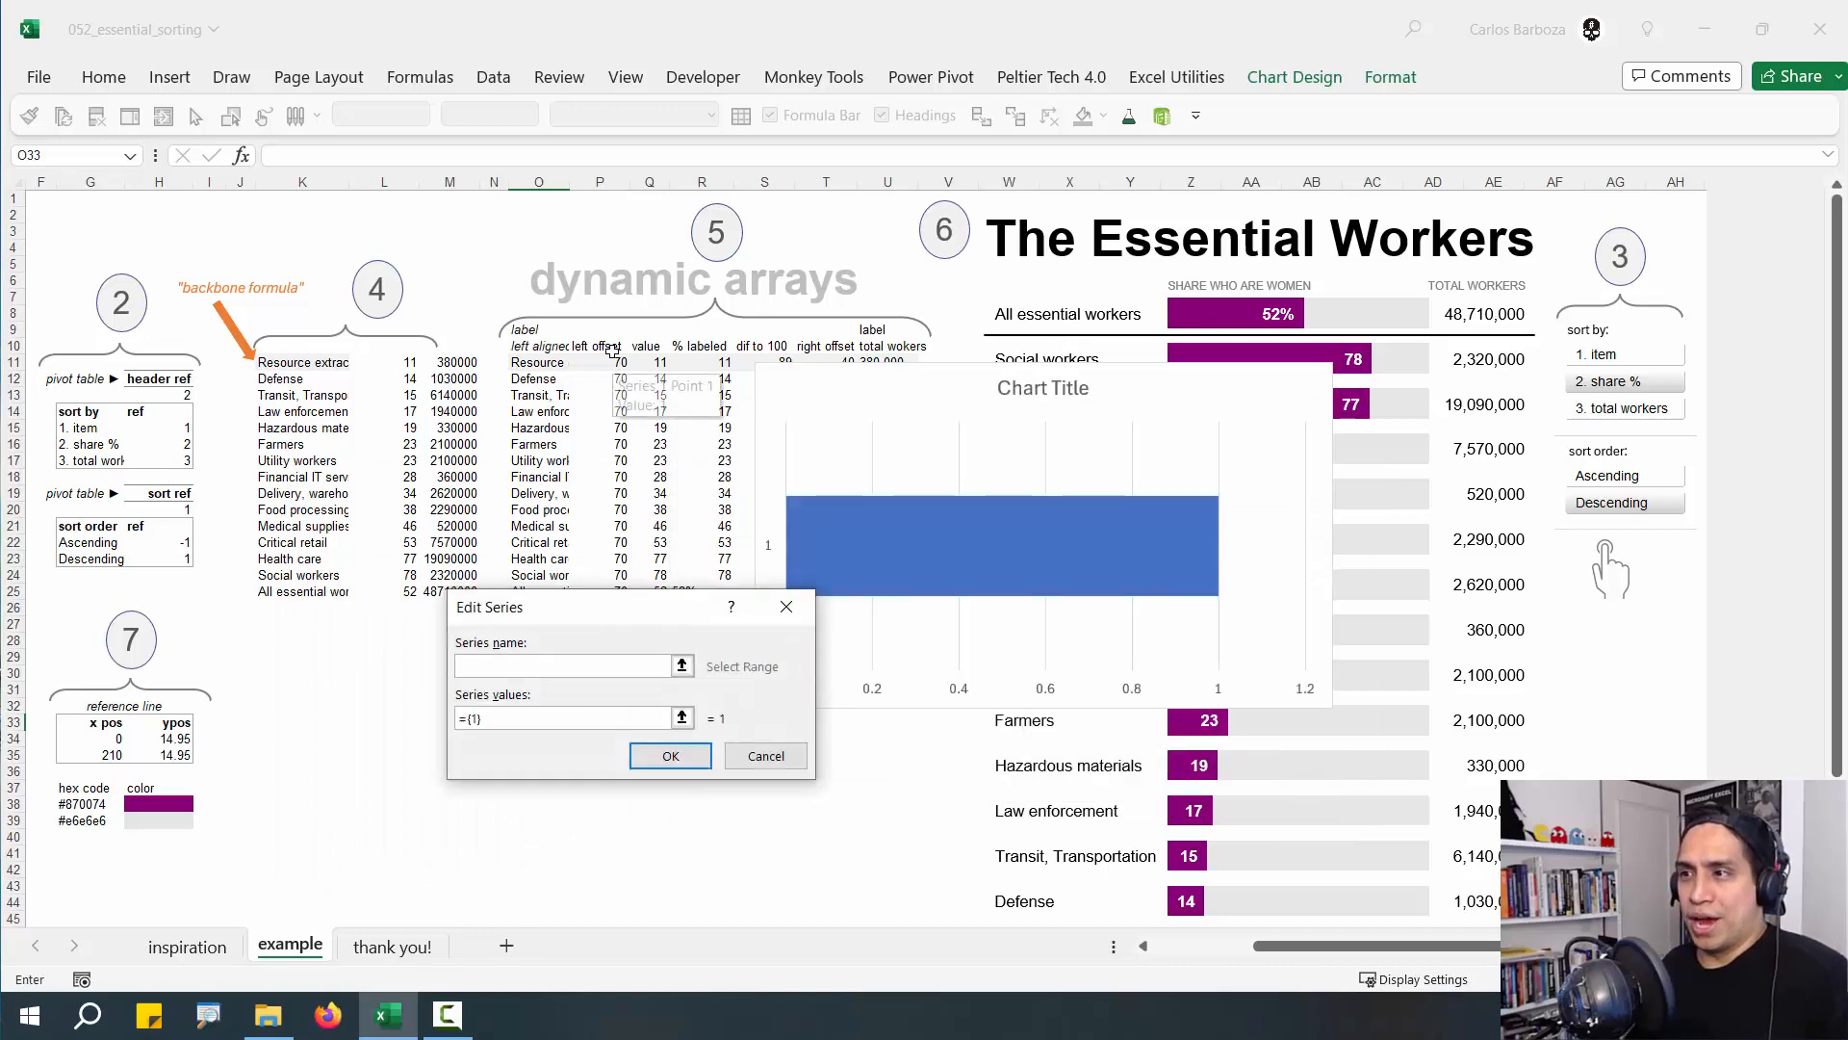
click(612, 349)
Set the left offset series values to the defined name _04_left_offset and accept the series
click(682, 717)
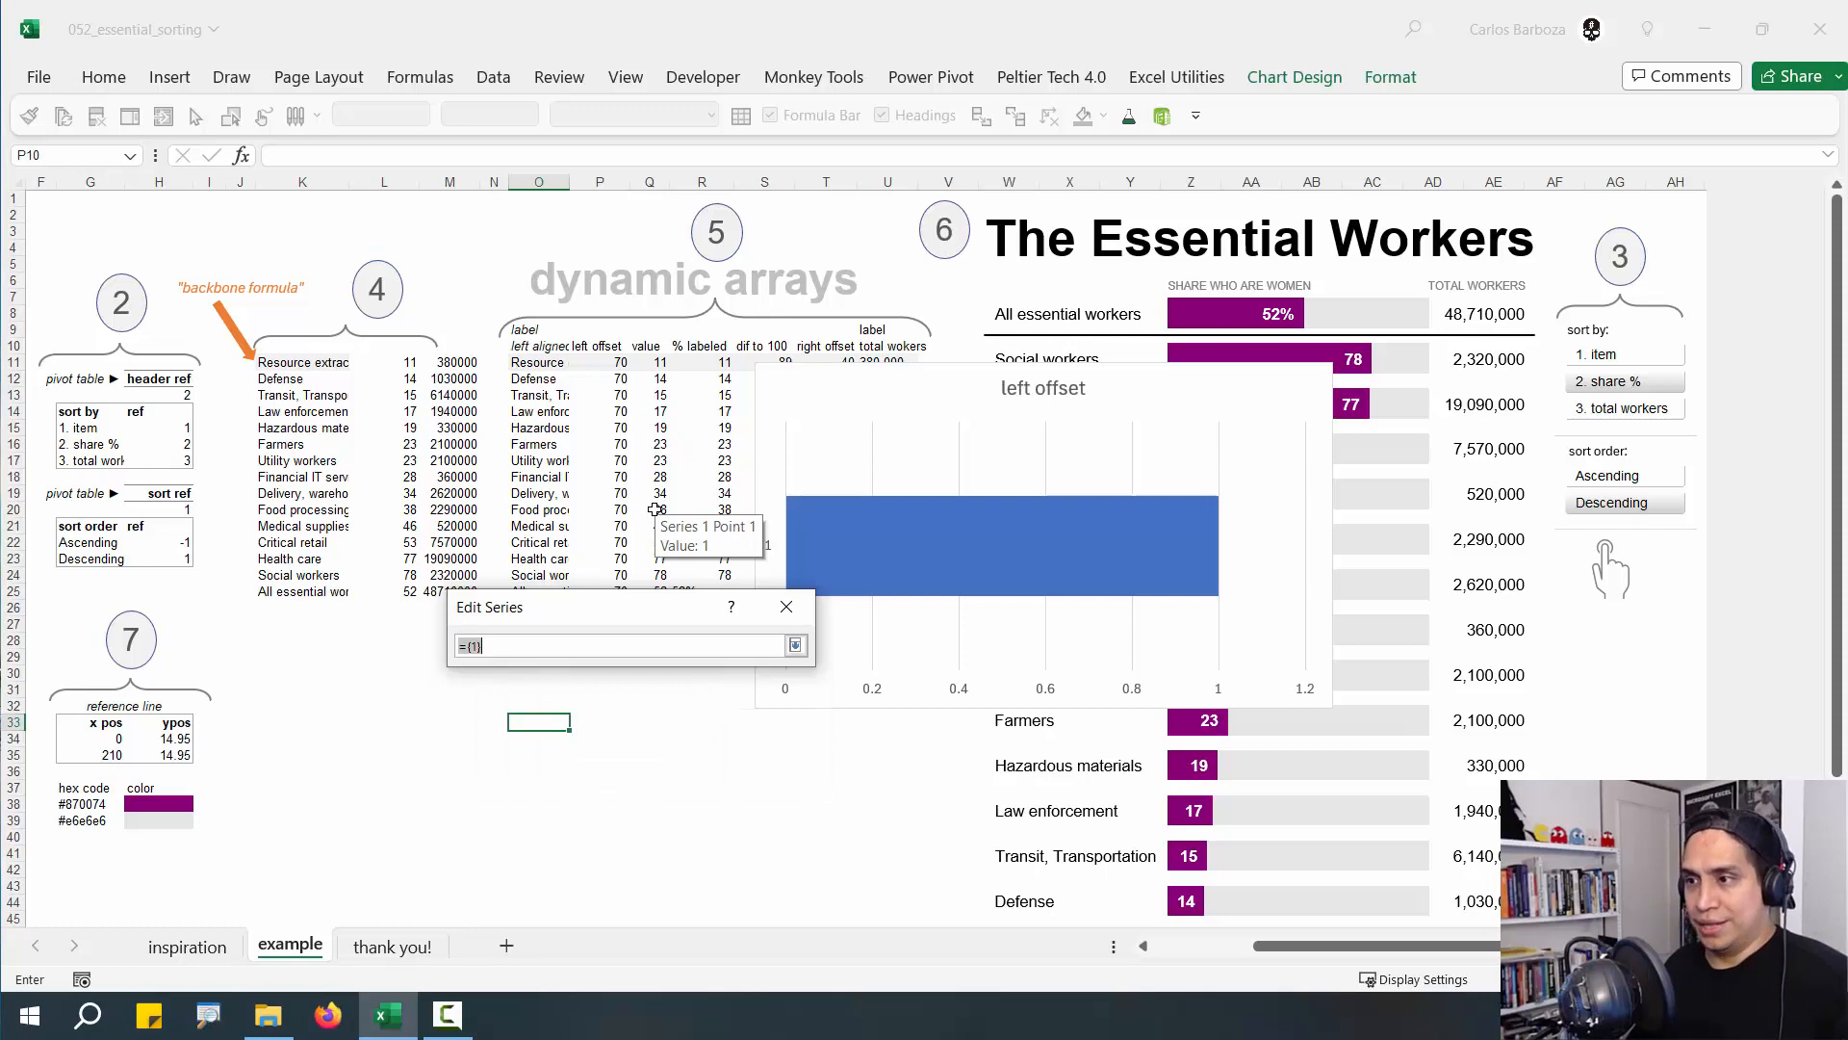
key(BackSpace)
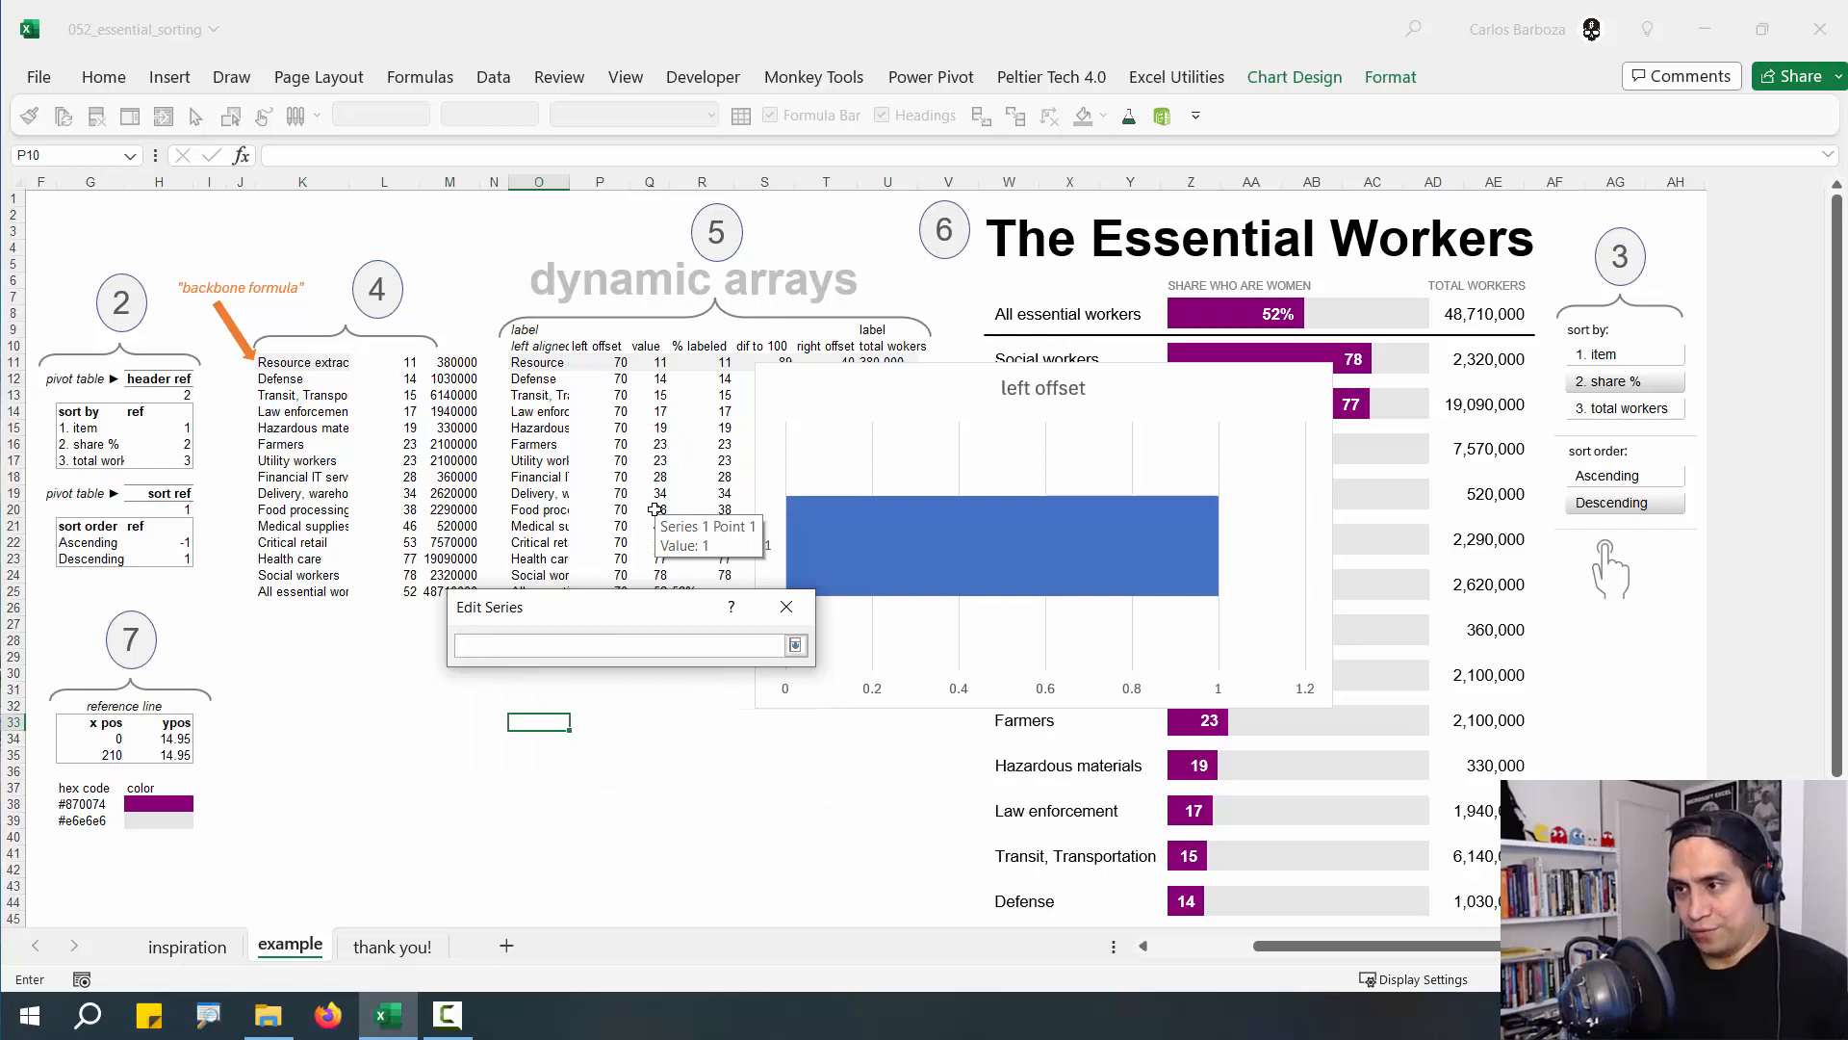
key(F3)
drag(652, 530, 709, 700)
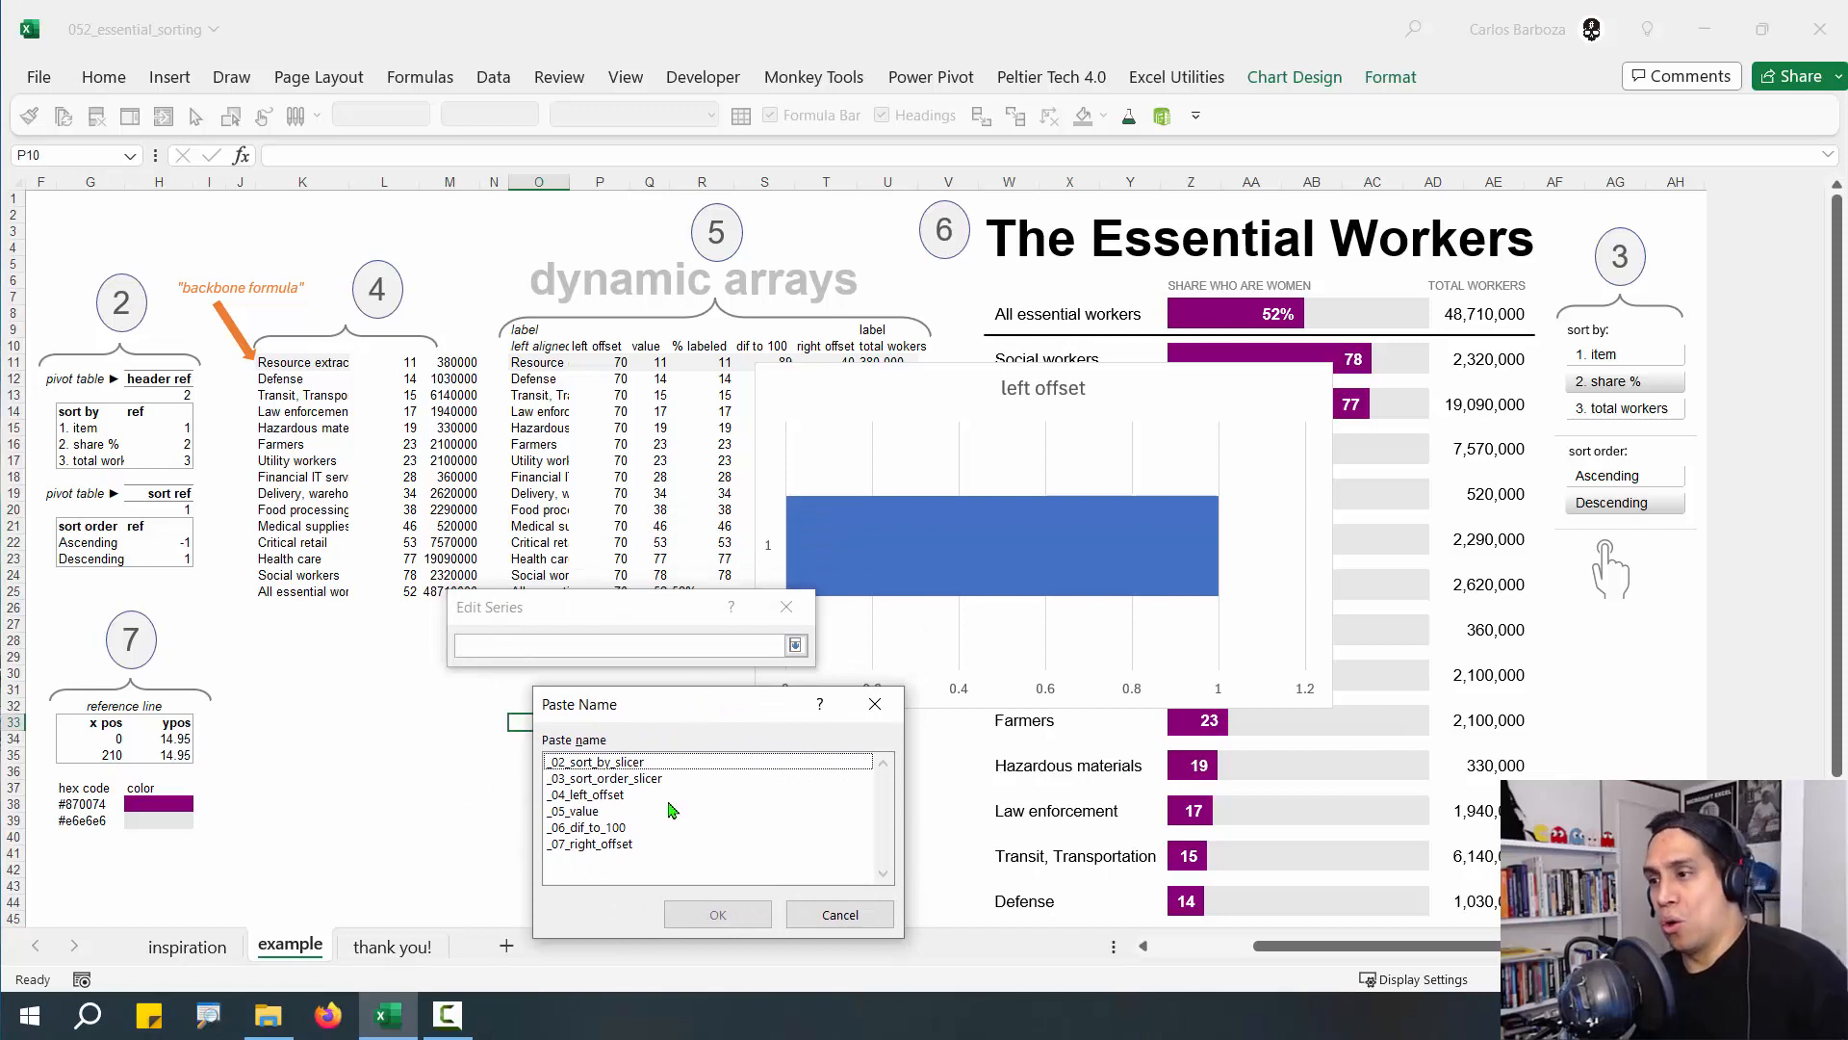
click(606, 795)
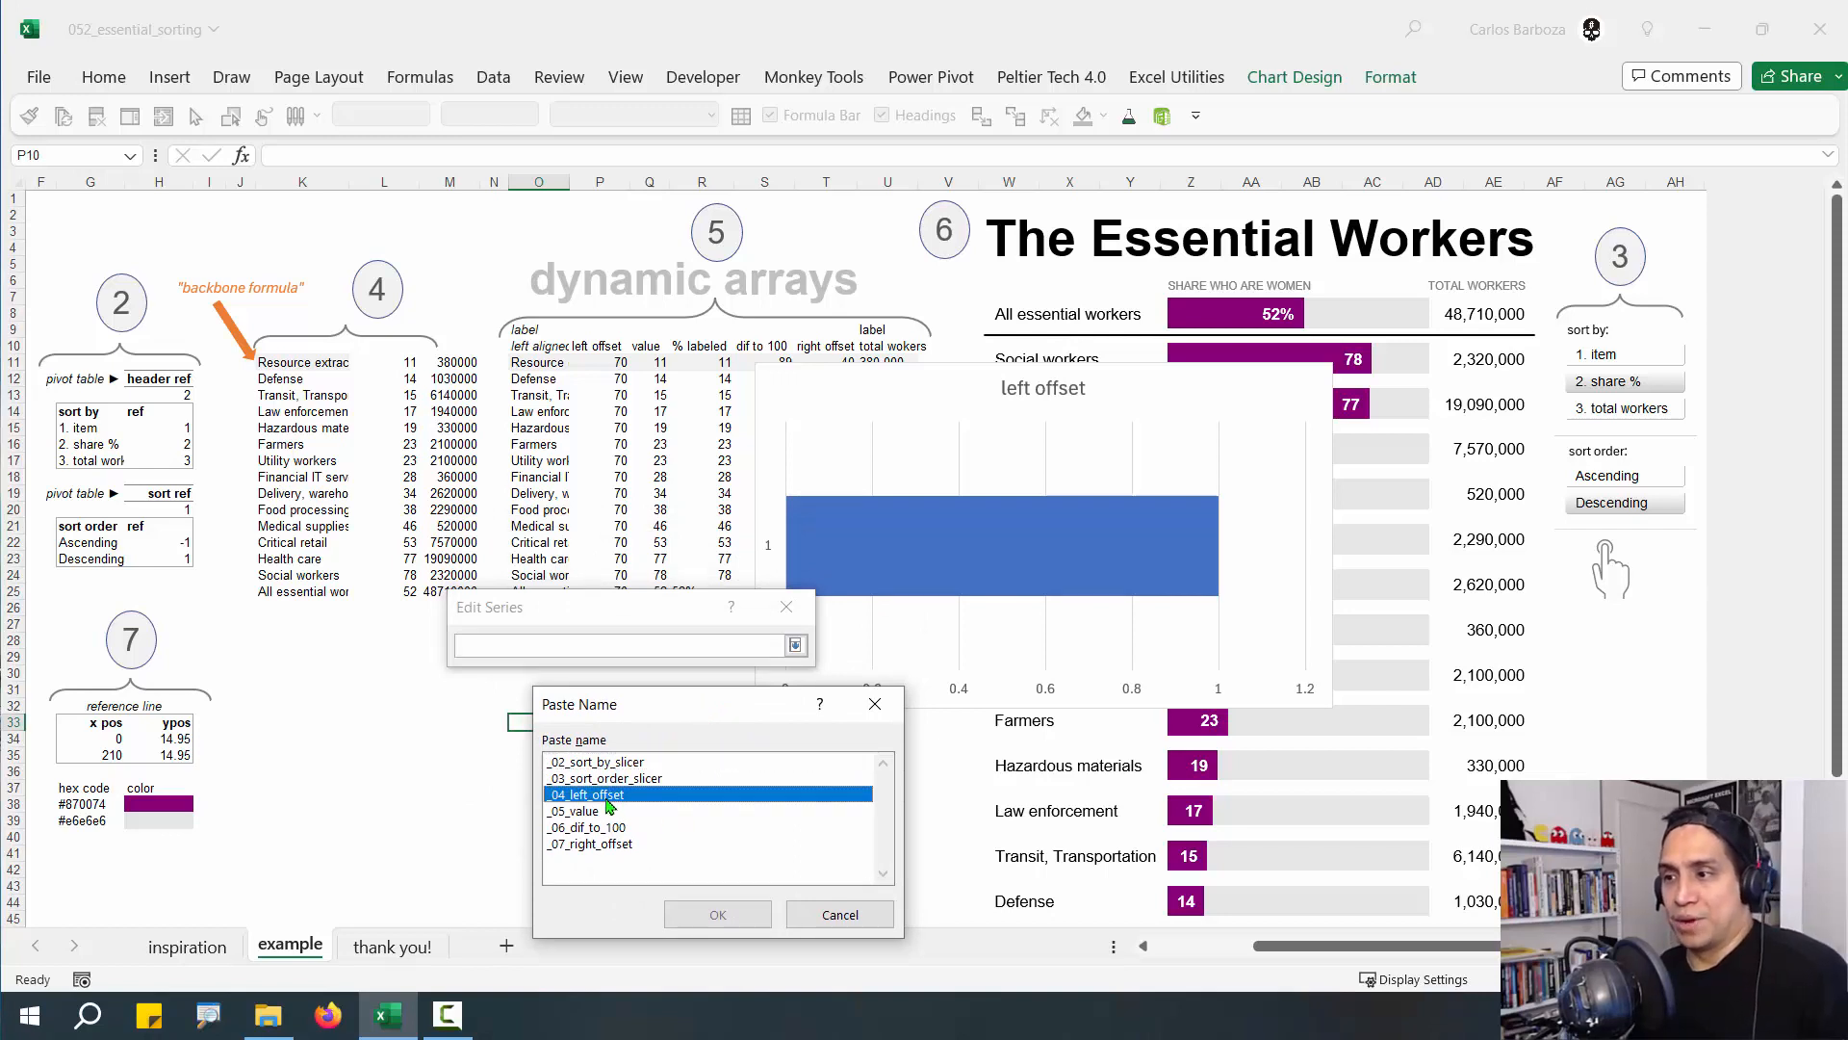
click(709, 914)
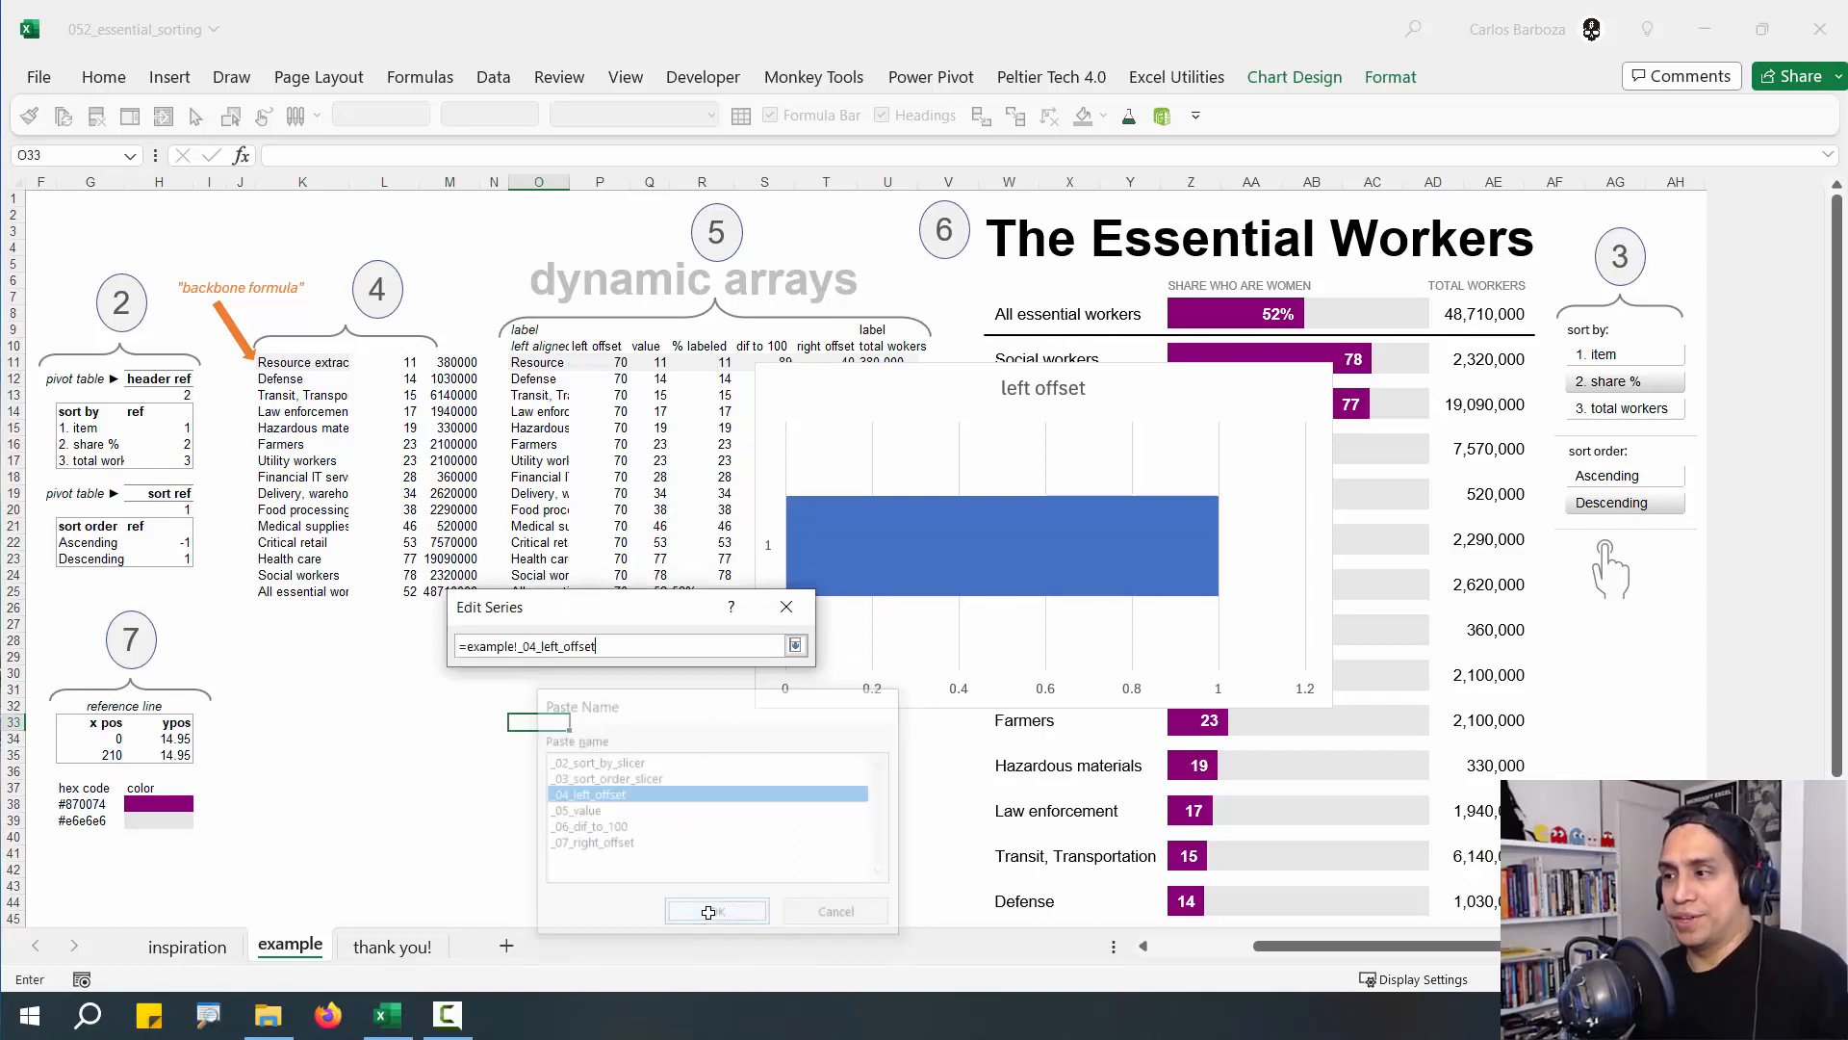
click(795, 645)
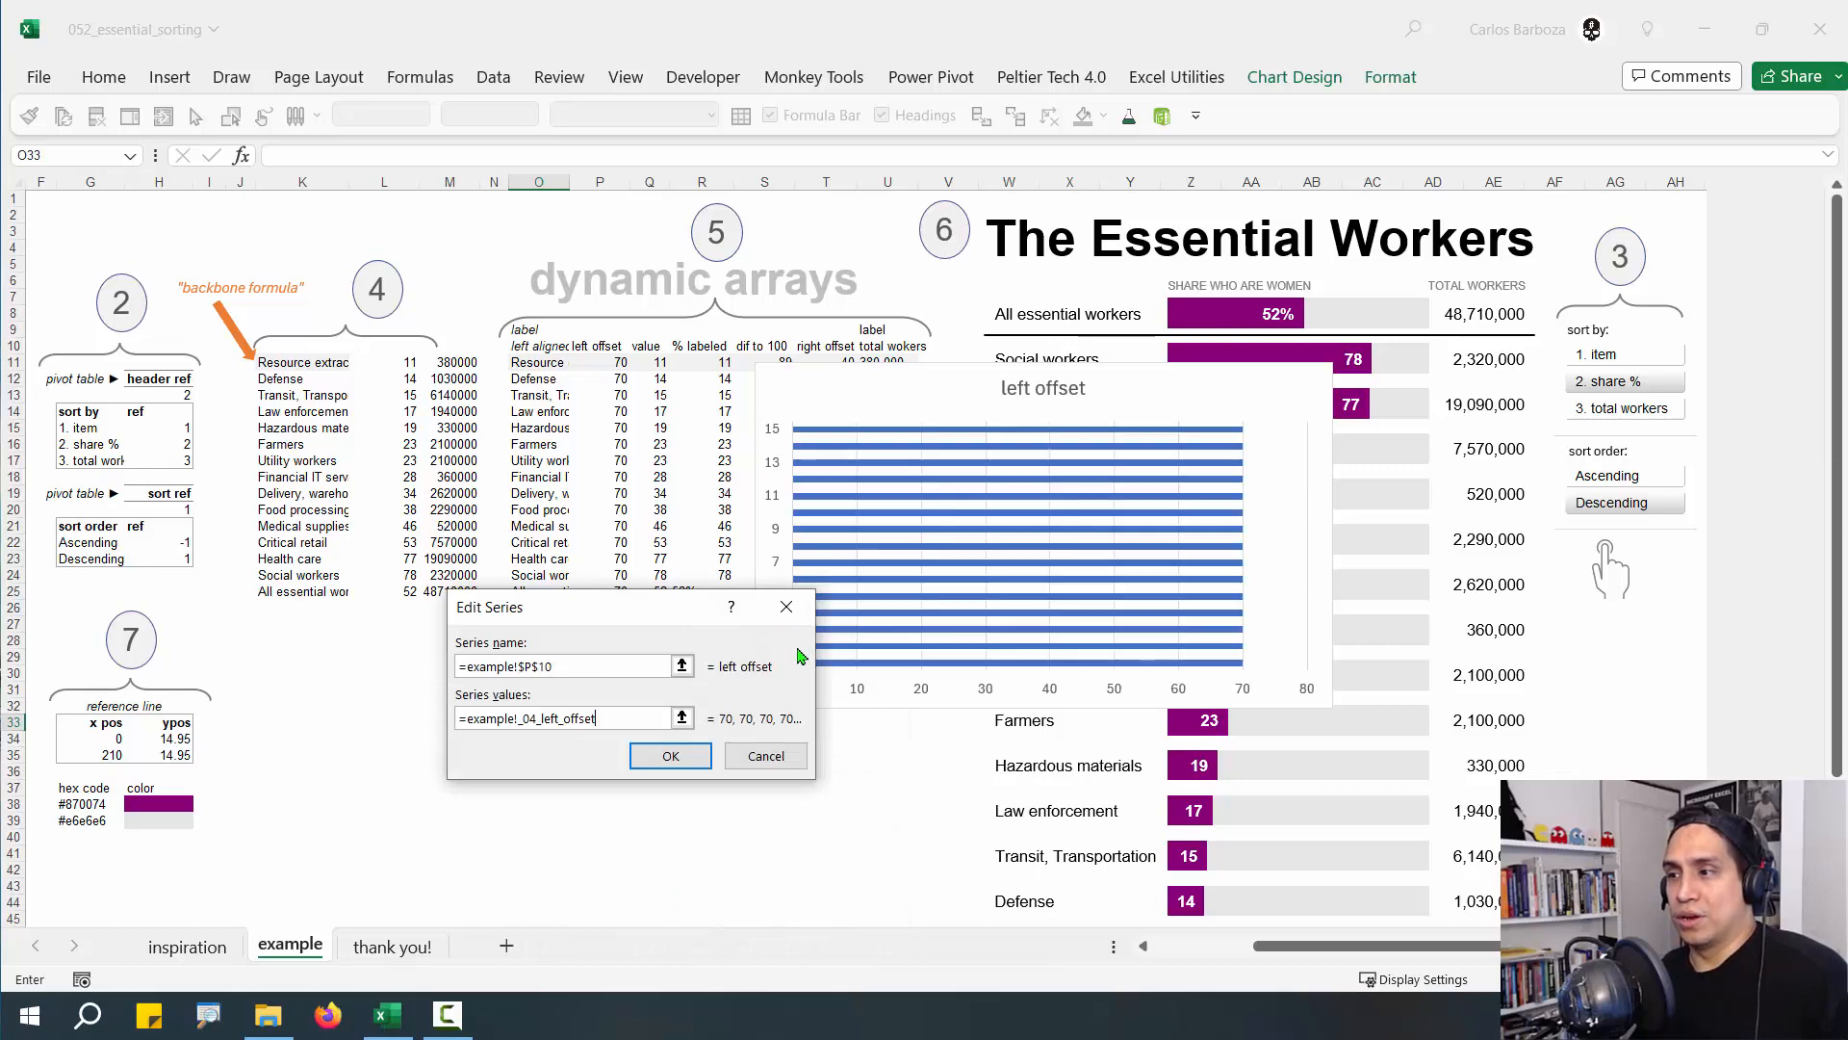
click(687, 758)
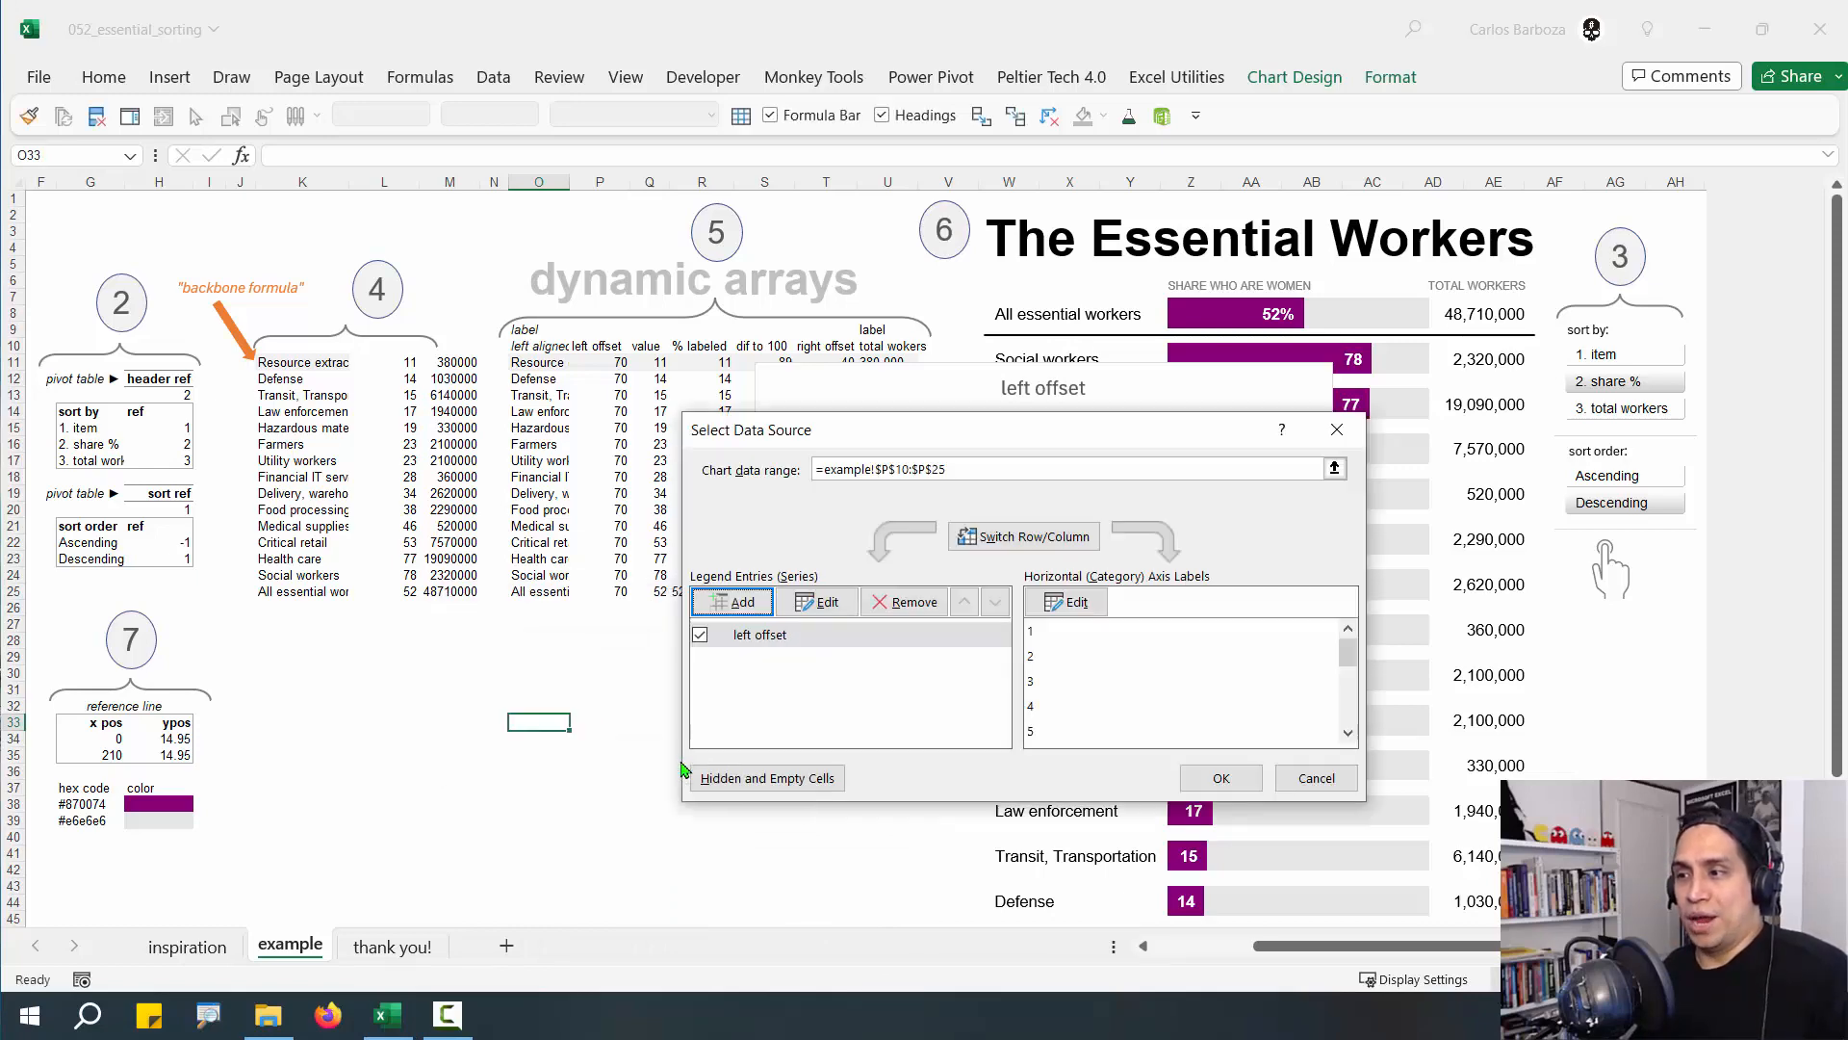
Add a second series named from the value header in Q10, with the defined name _05_value as its values
click(732, 605)
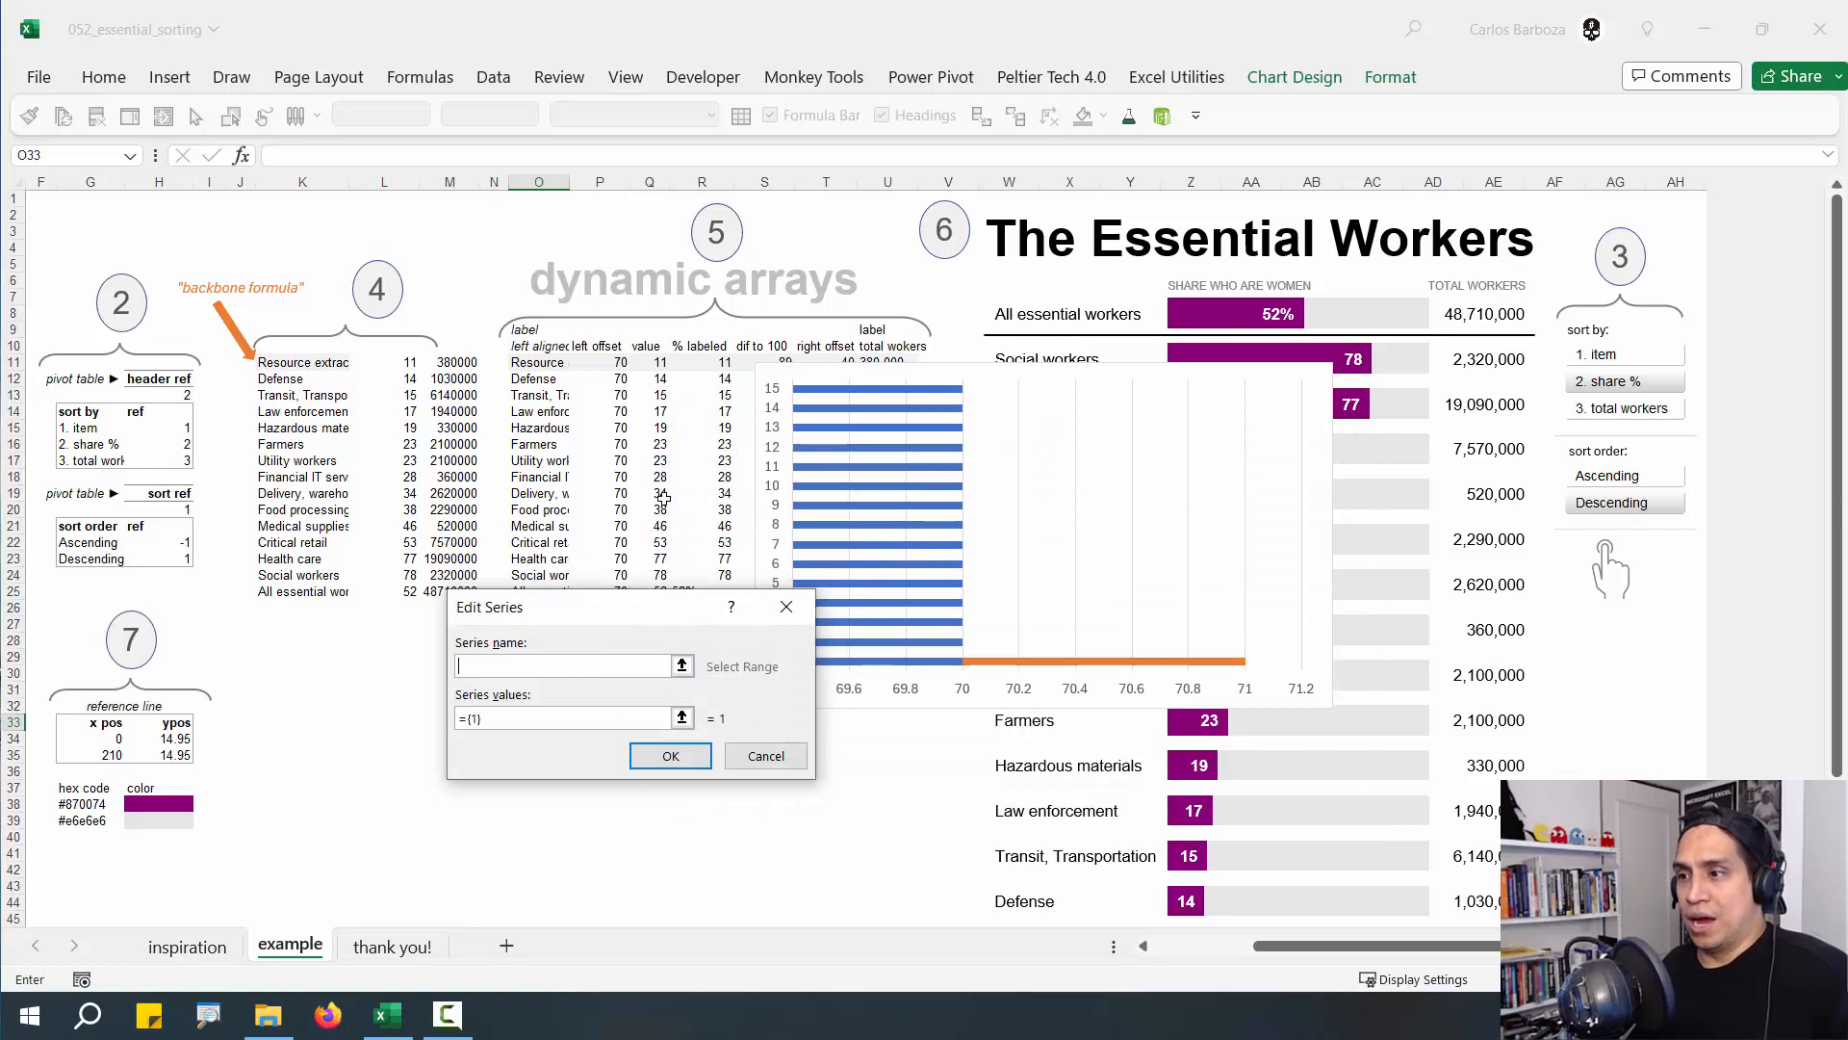
click(647, 347)
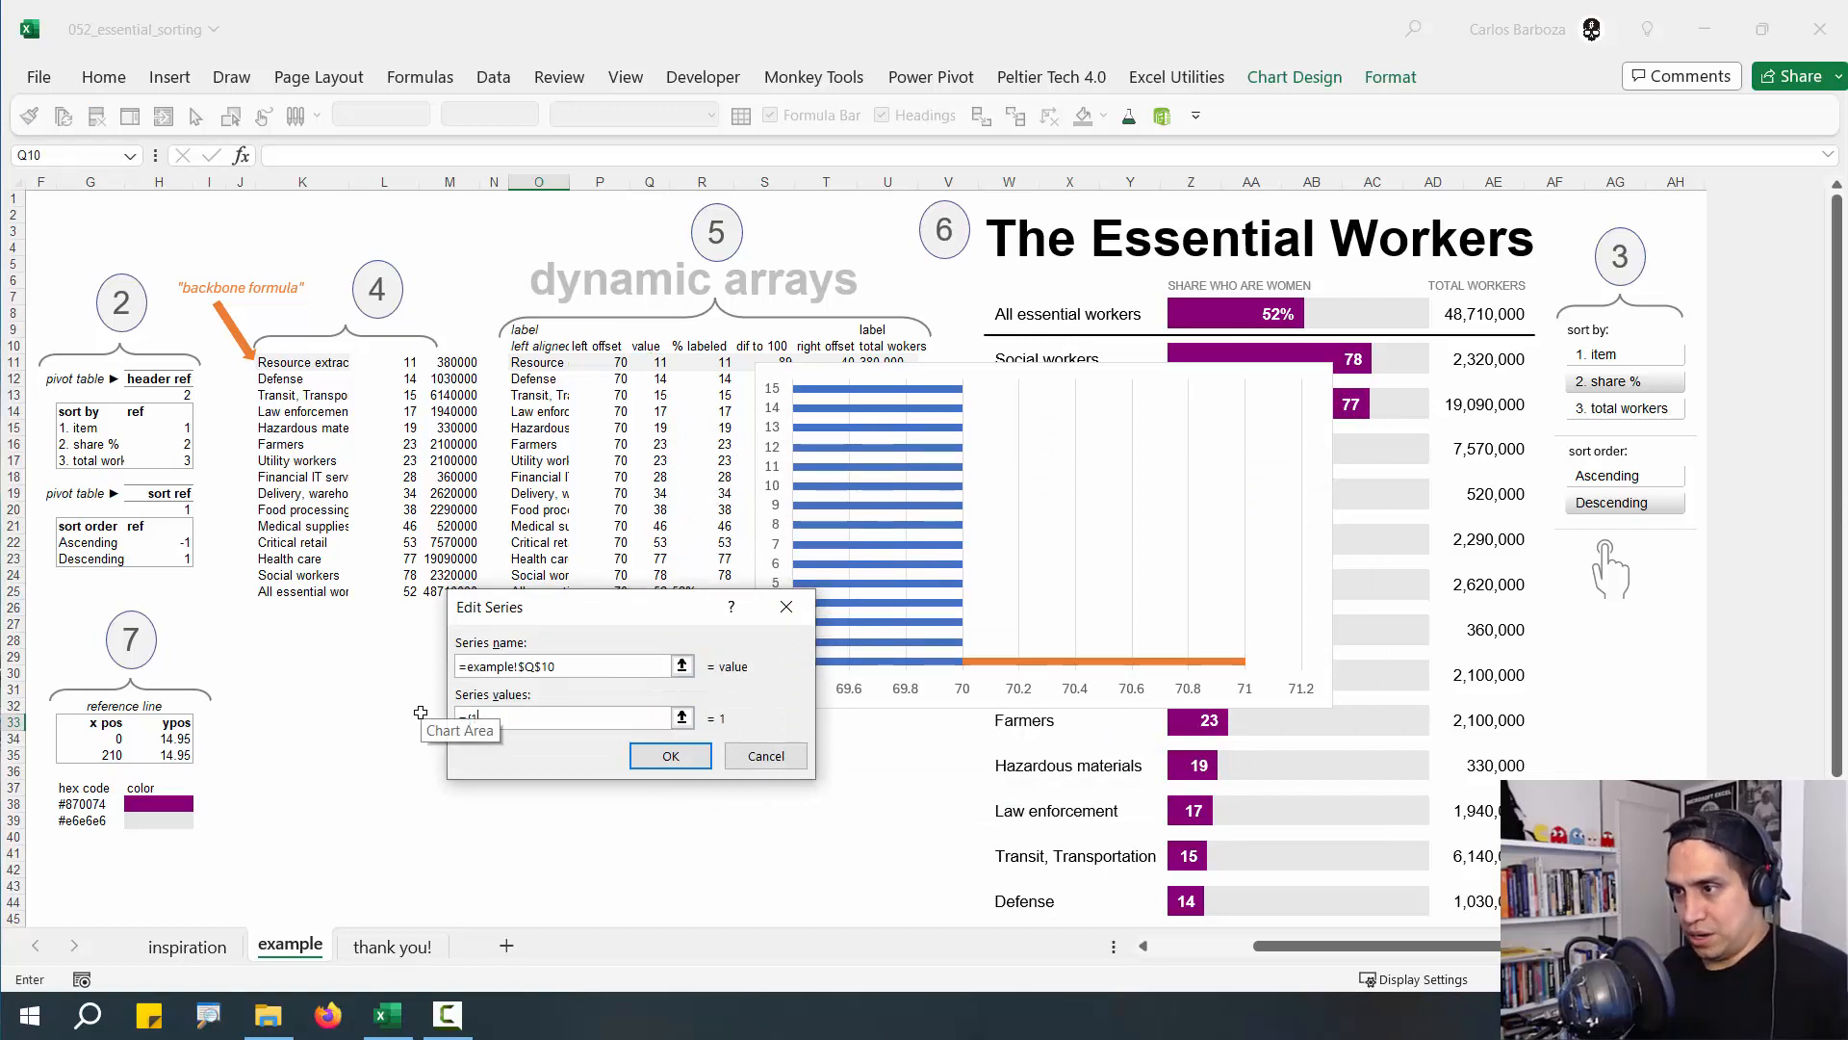
key(F3)
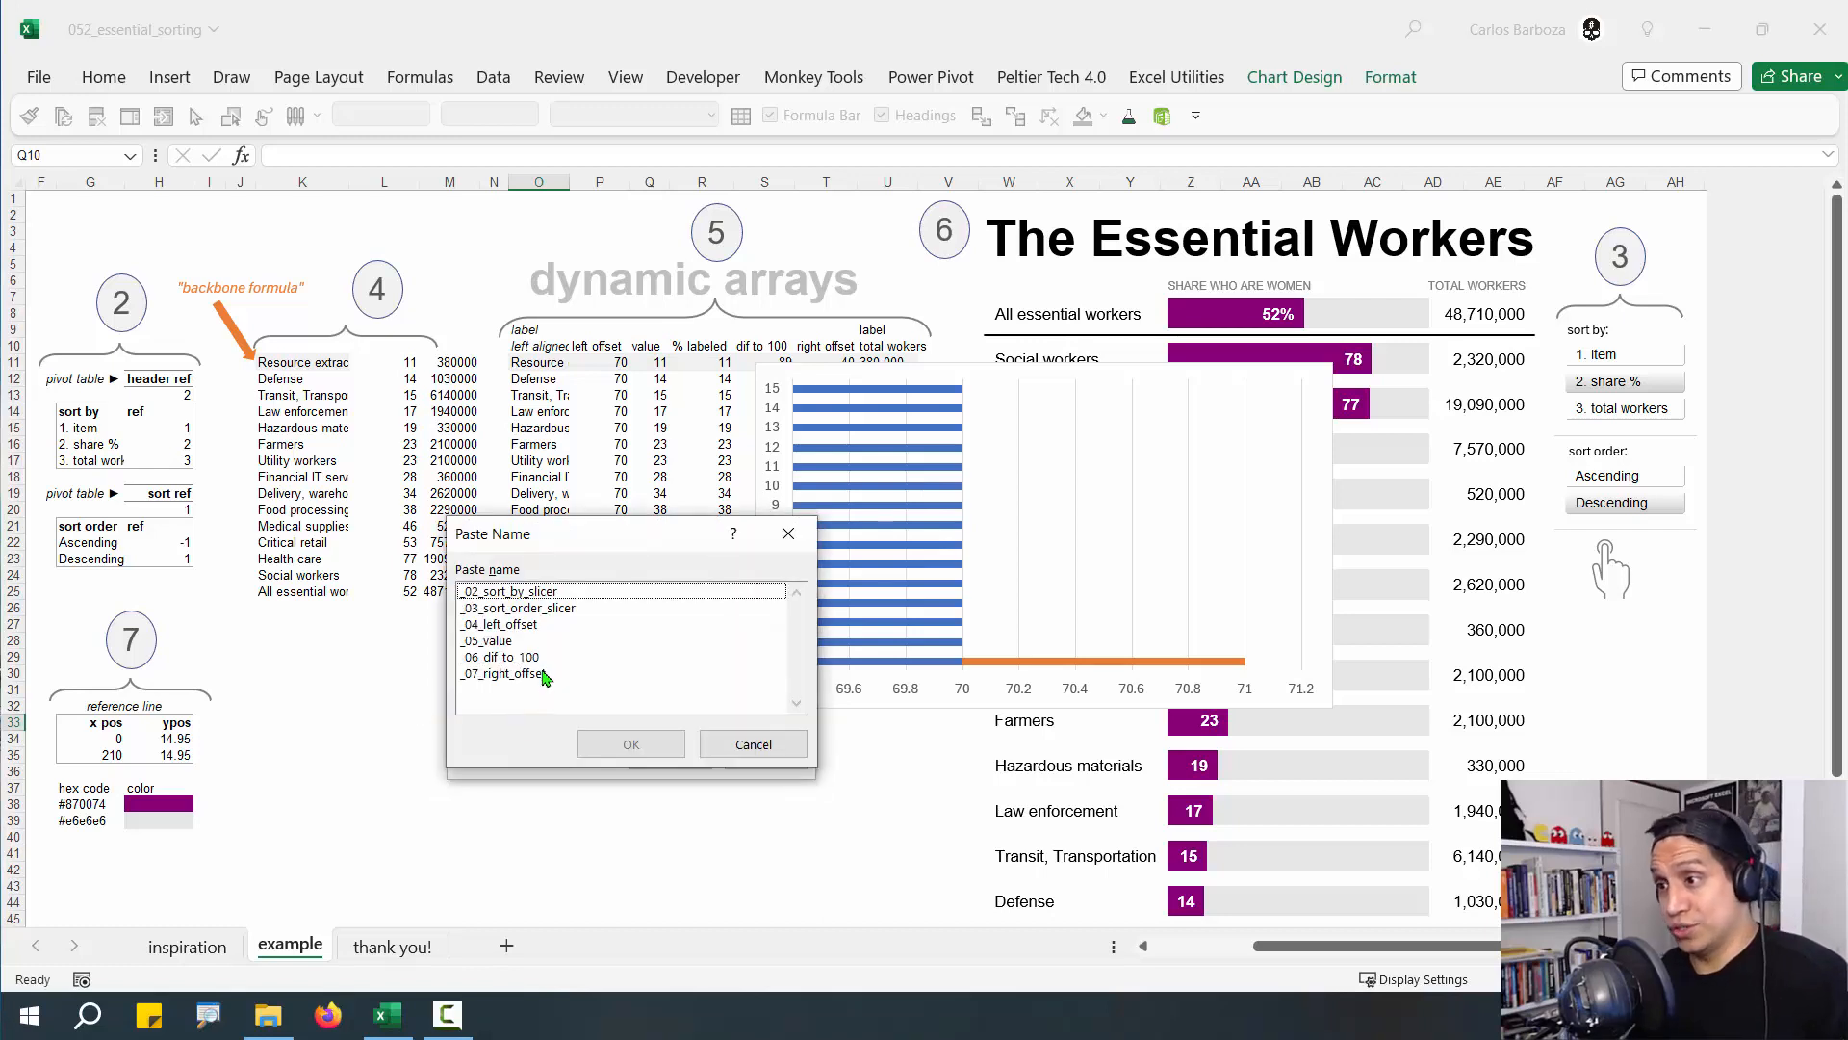
click(518, 640)
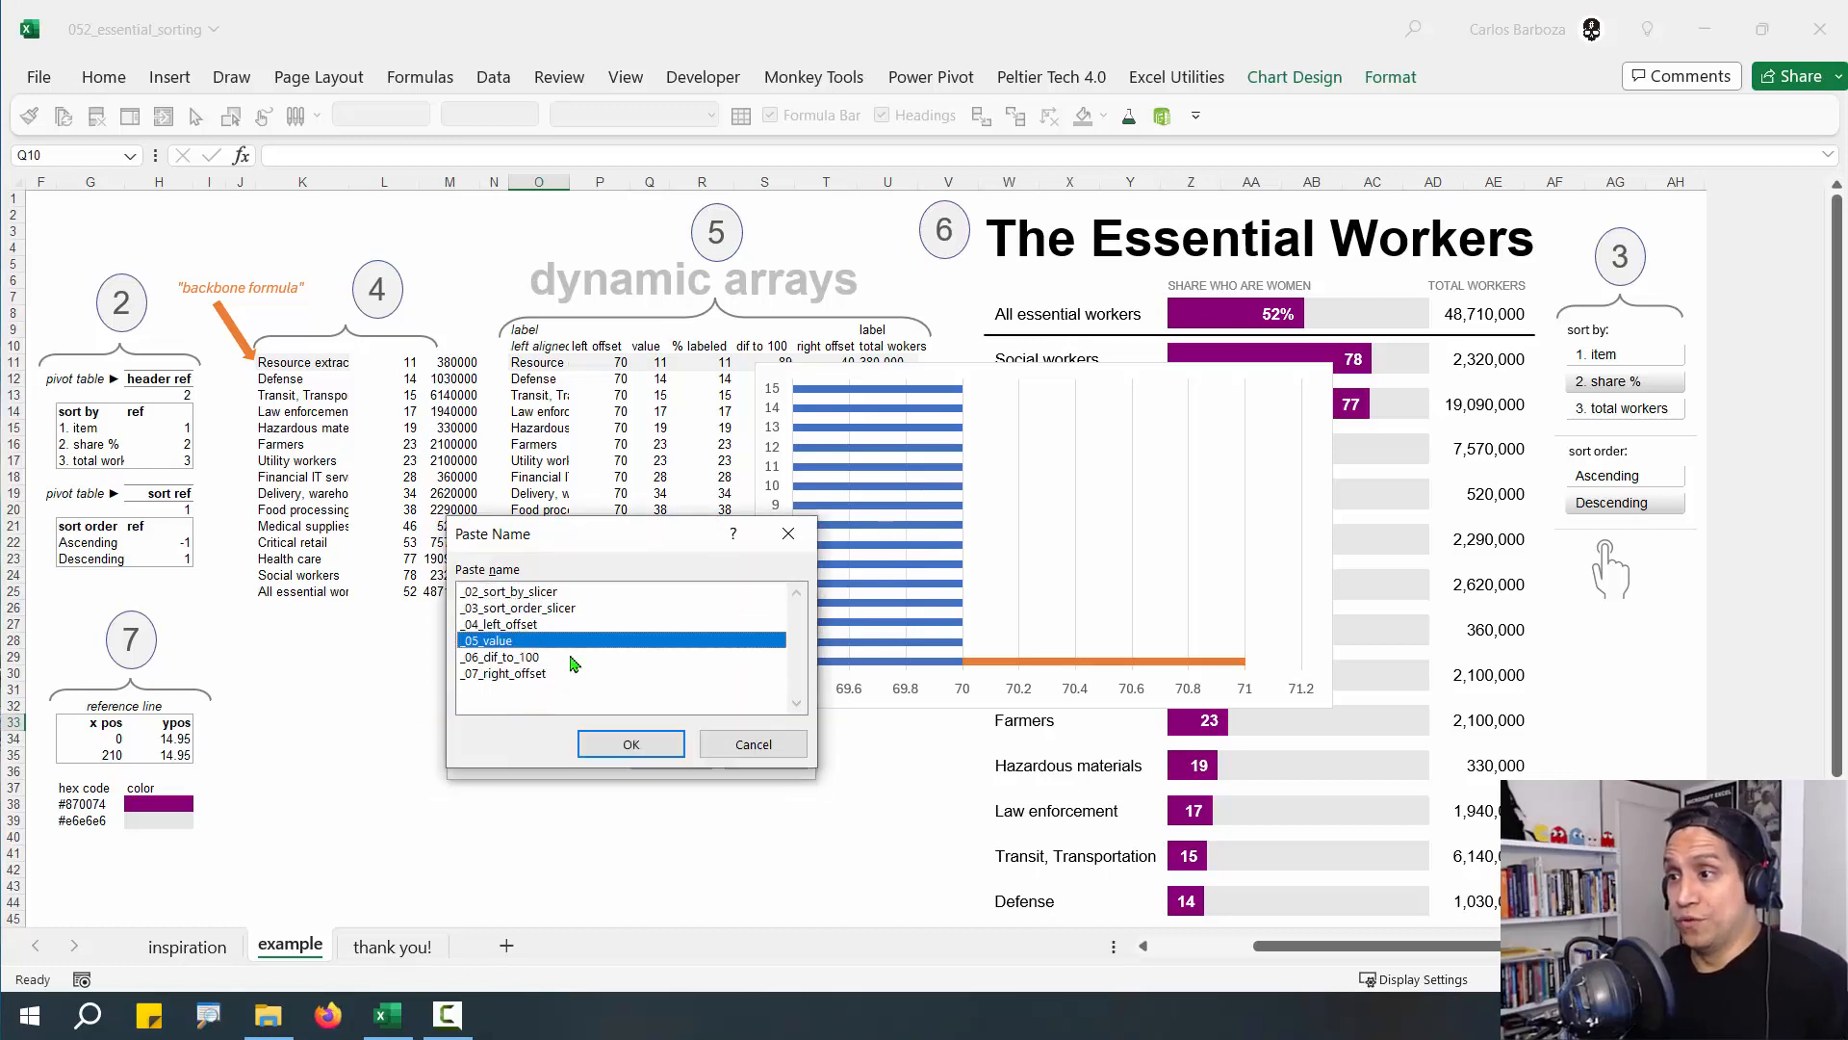
click(630, 744)
click(656, 760)
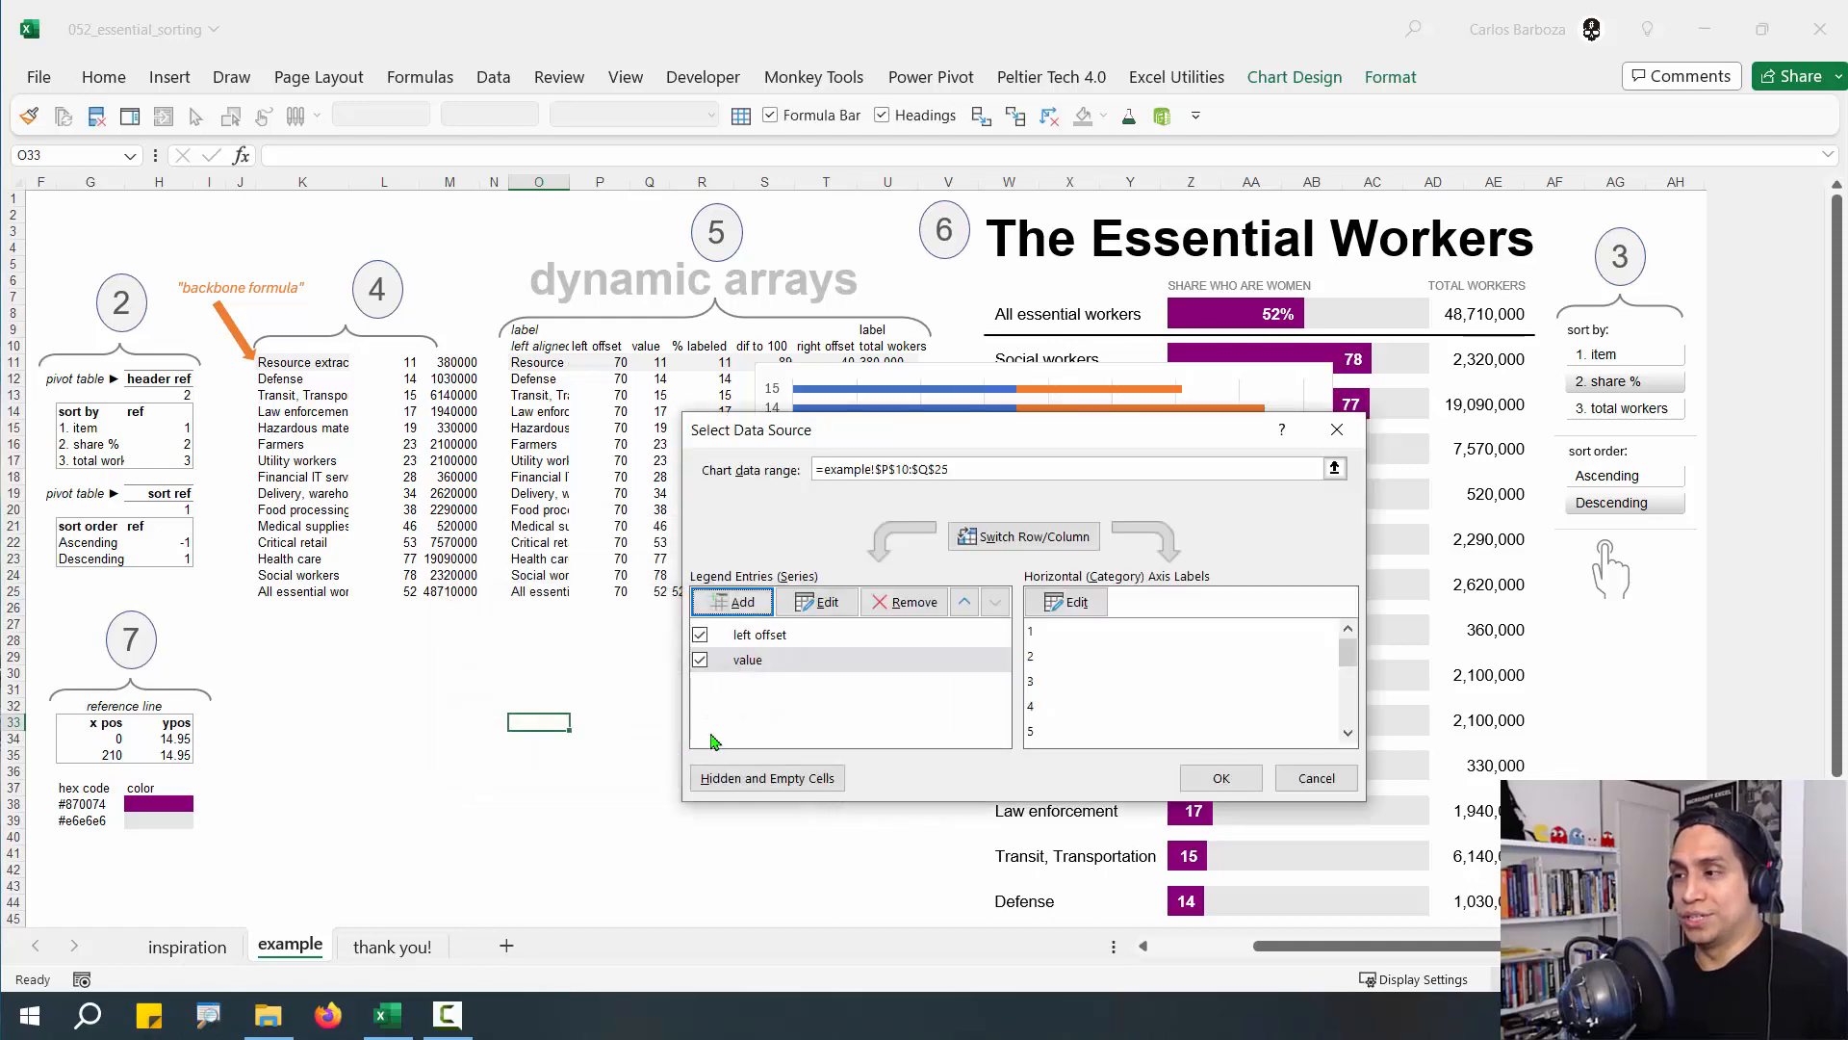
Add a third series named from the dif to 100 header in S10, with the defined name _06_dif_to_100 as its values
drag(1022, 441, 890, 469)
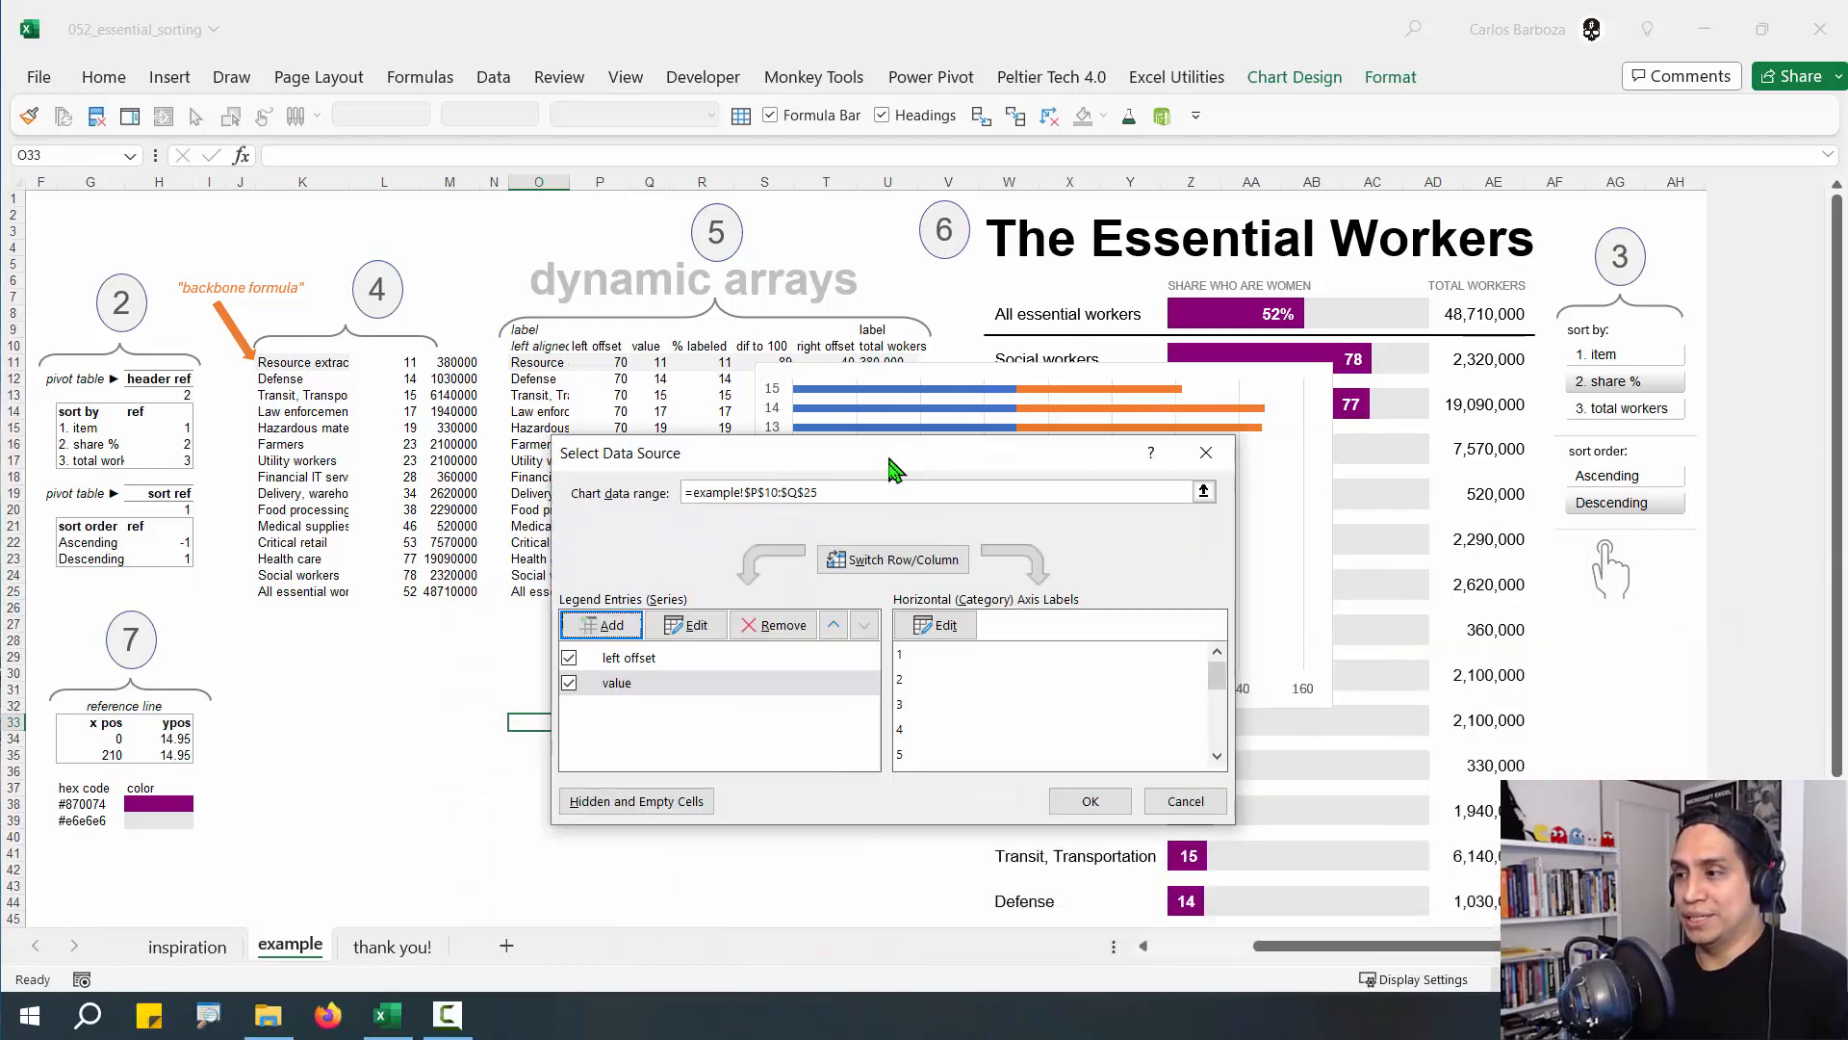
click(603, 625)
click(759, 349)
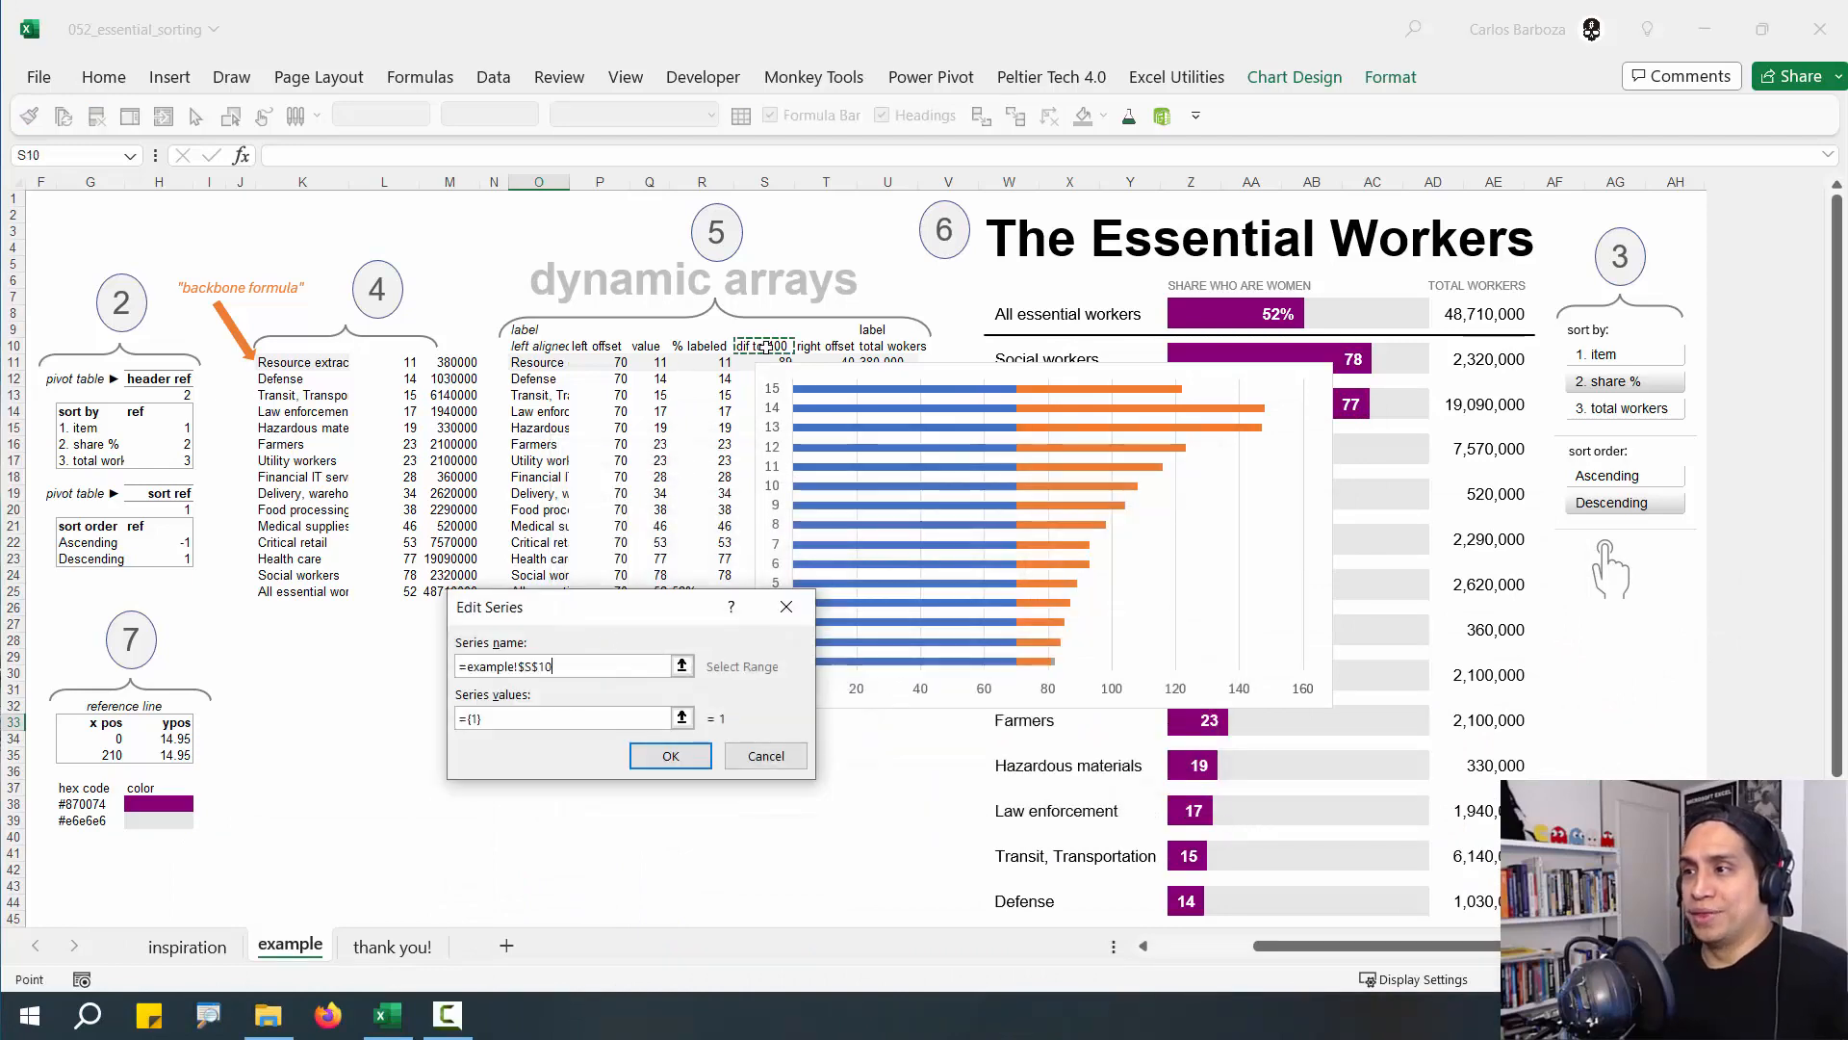
click(577, 724)
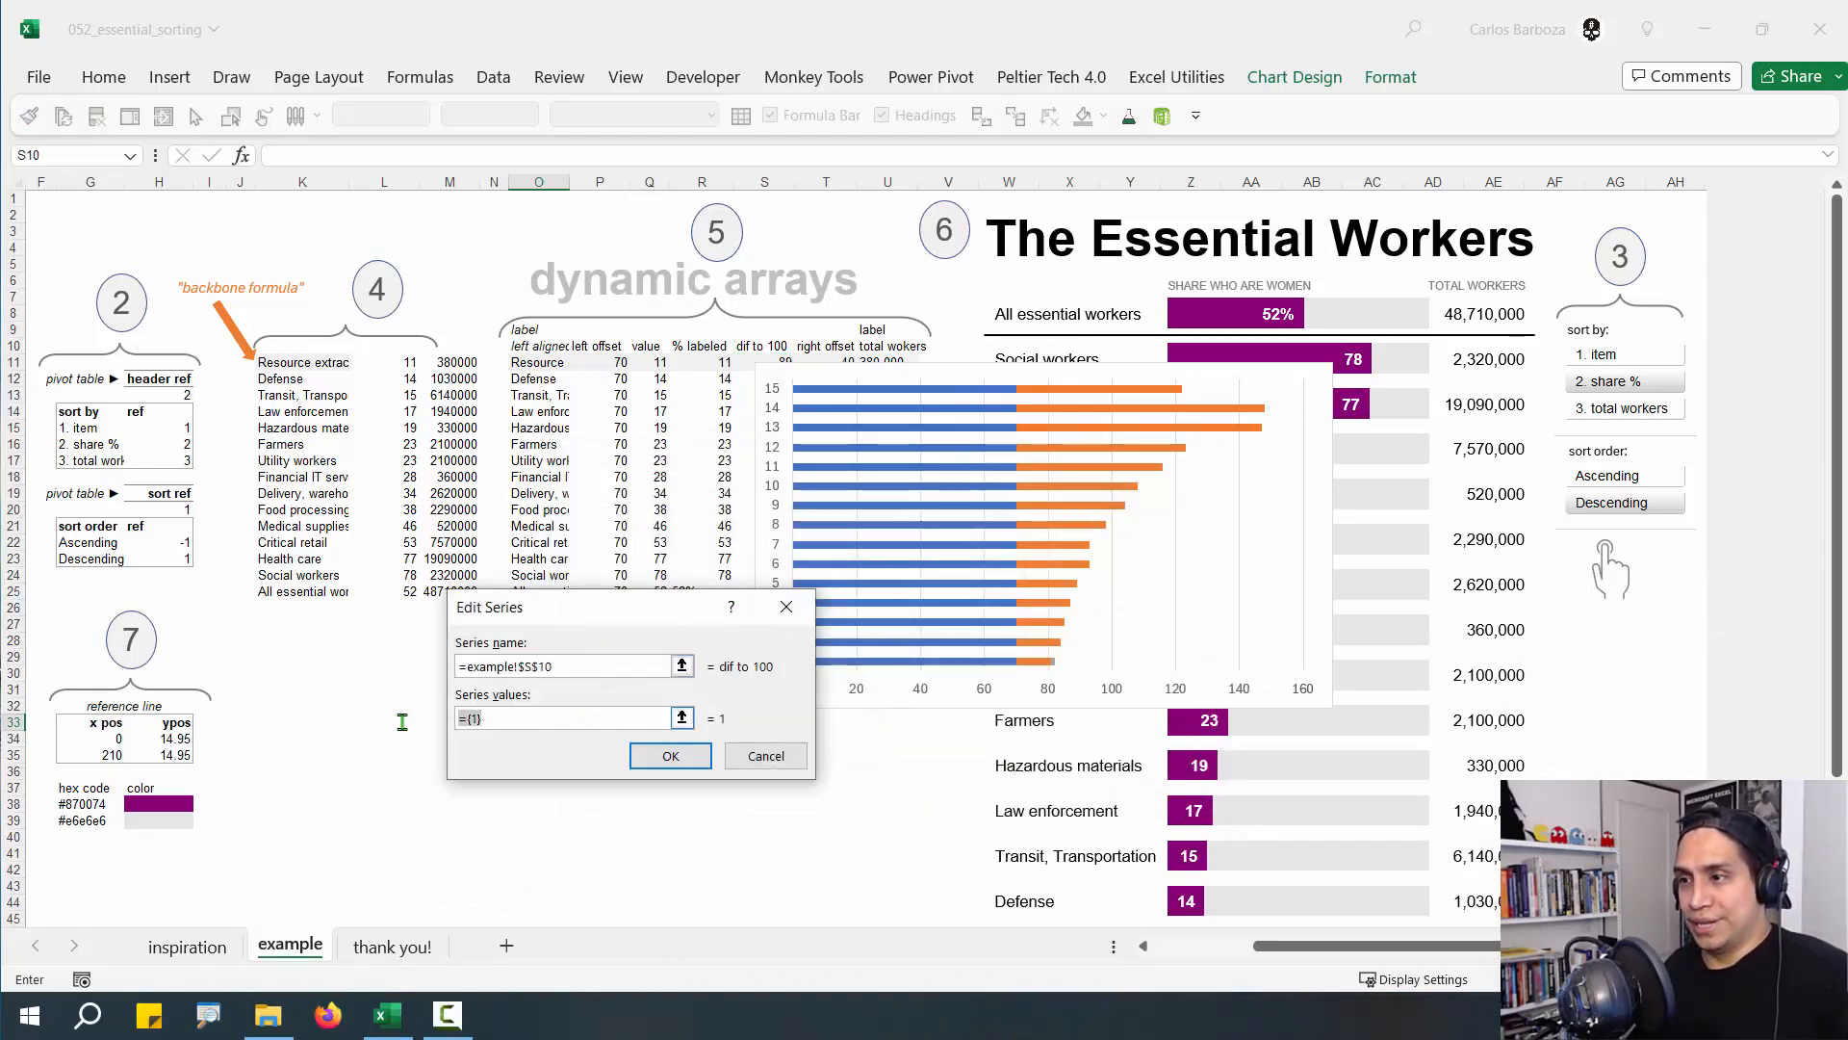
key(F3)
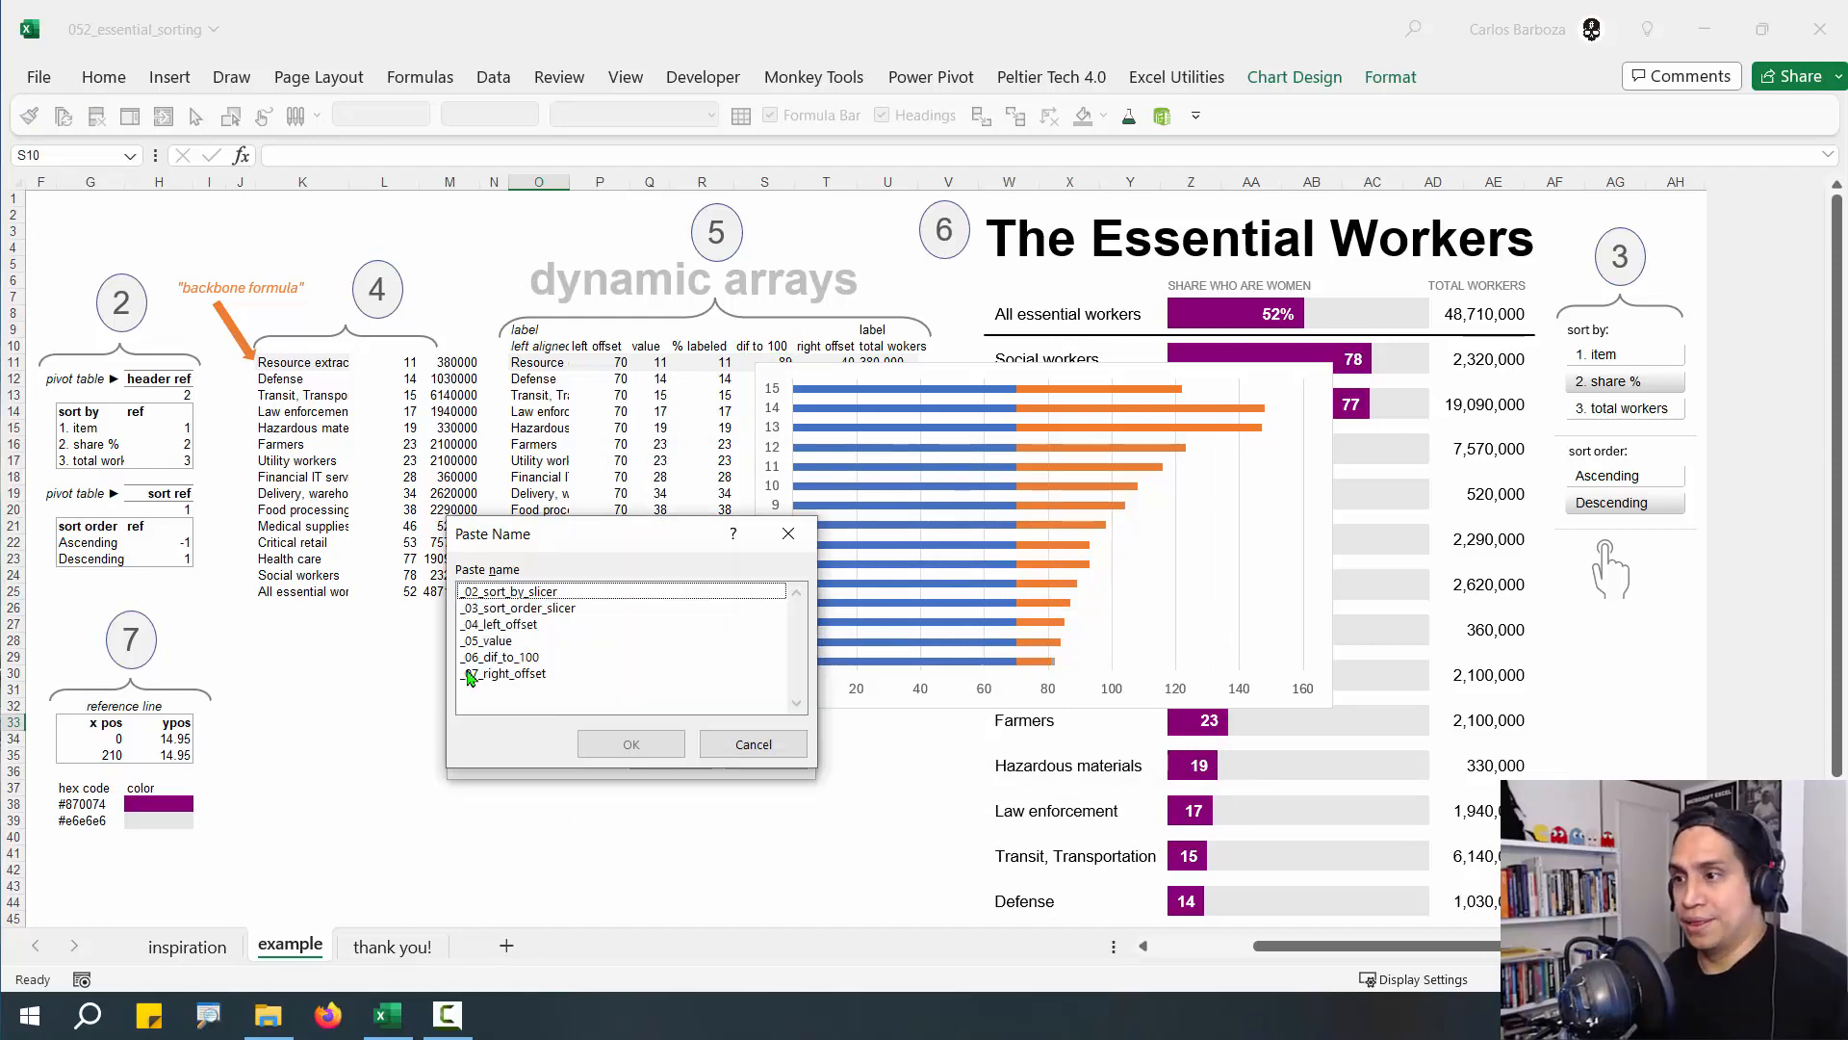
click(499, 658)
click(630, 744)
click(671, 756)
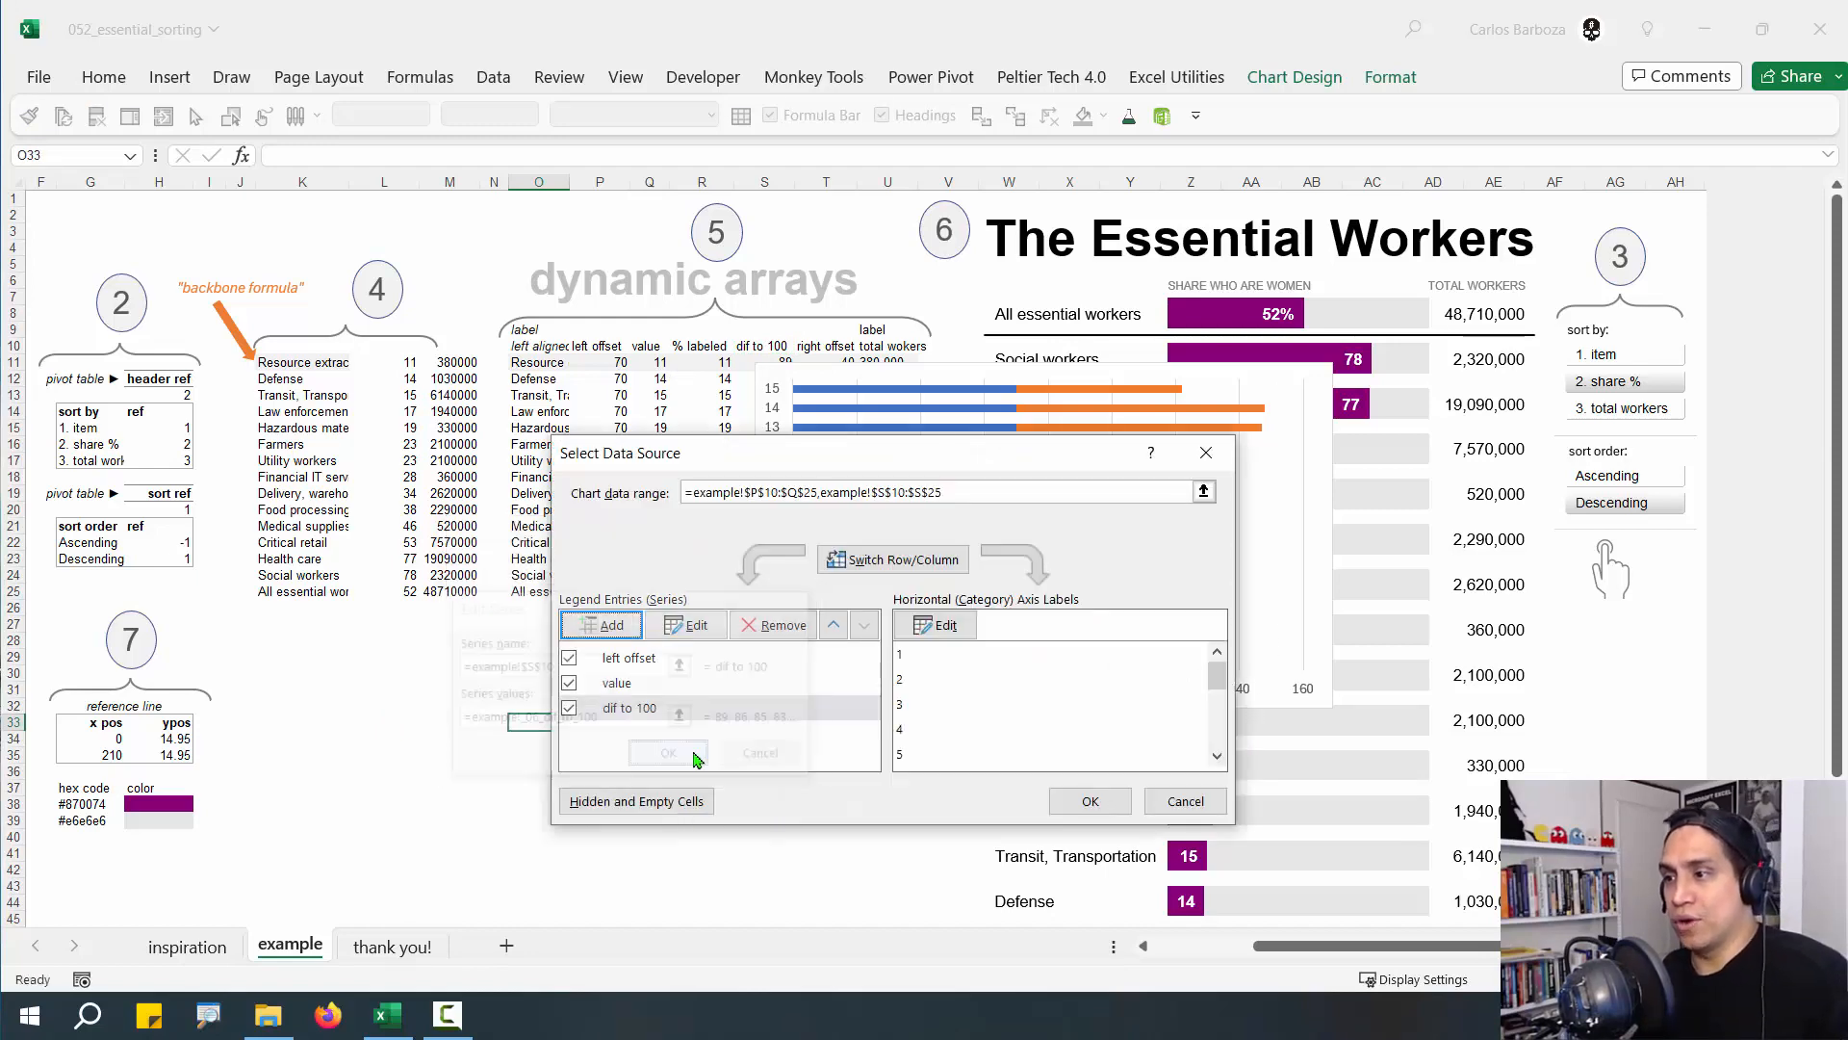
Add a fourth series named from the right offset header in T10, using _07_right_offset as its values, and accept the data source
click(651, 626)
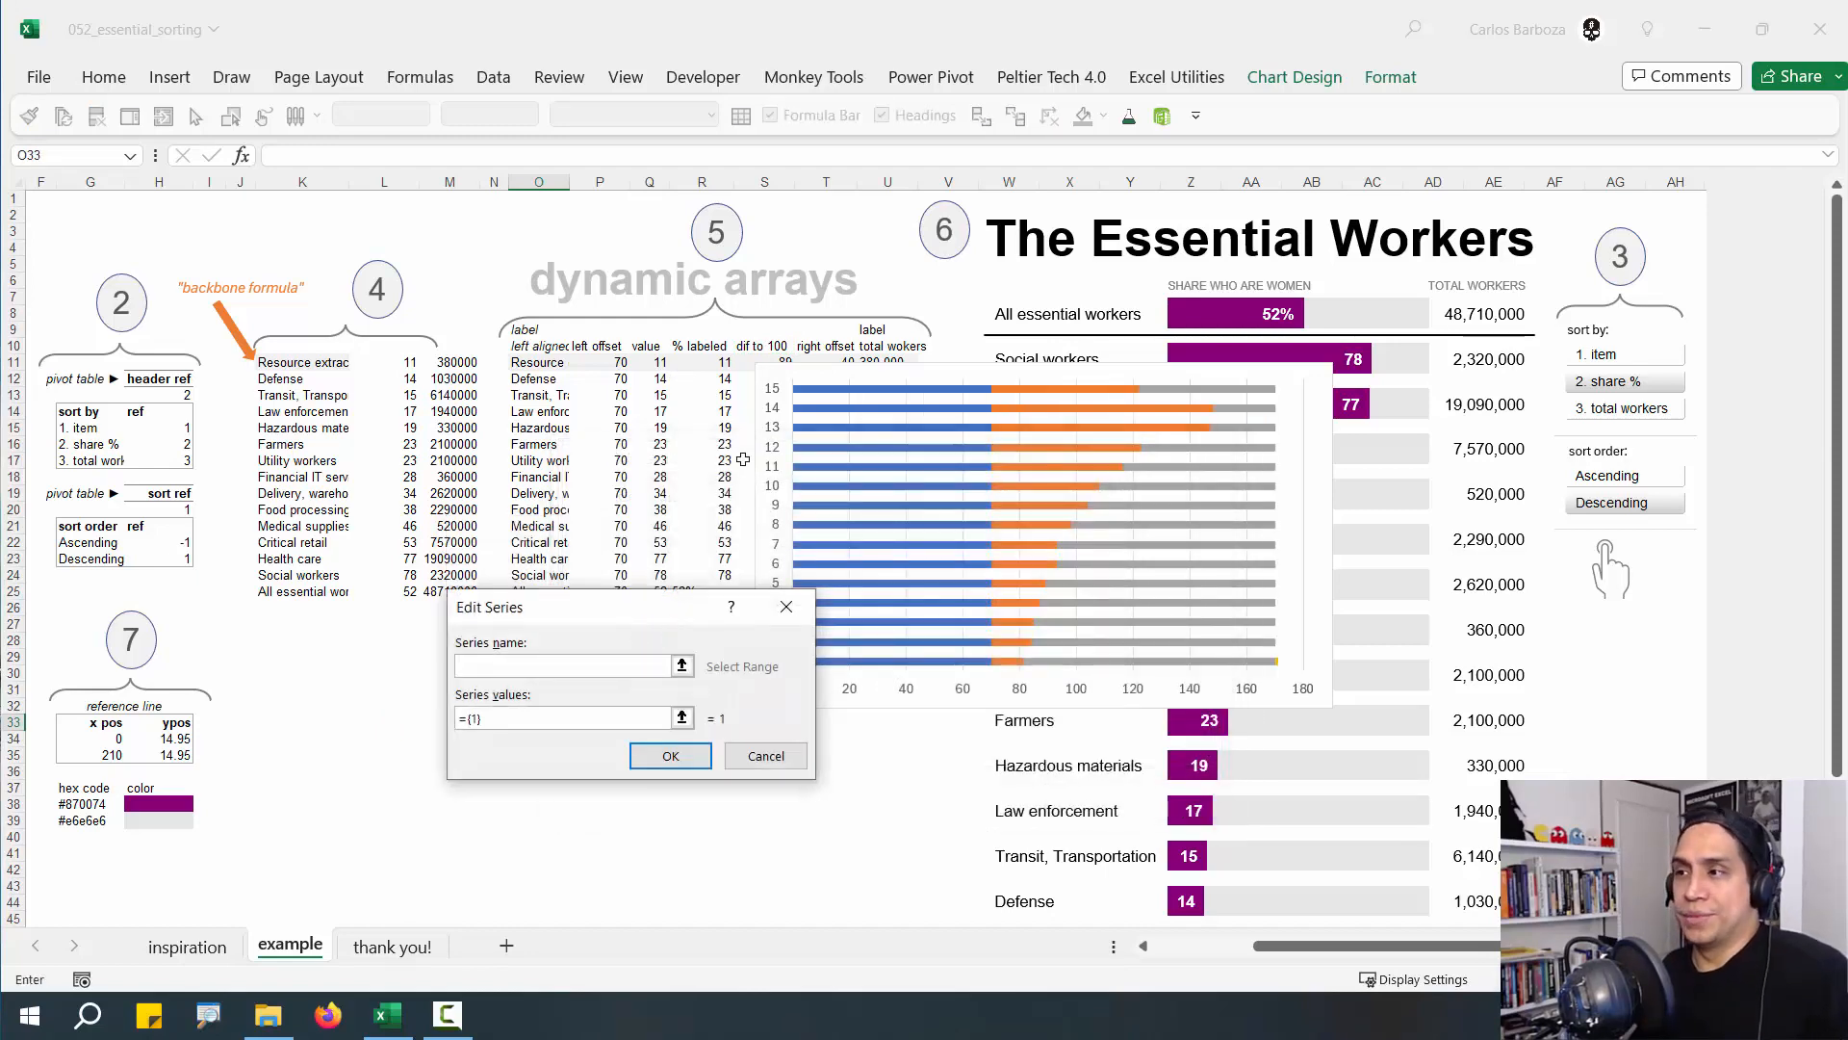
click(813, 347)
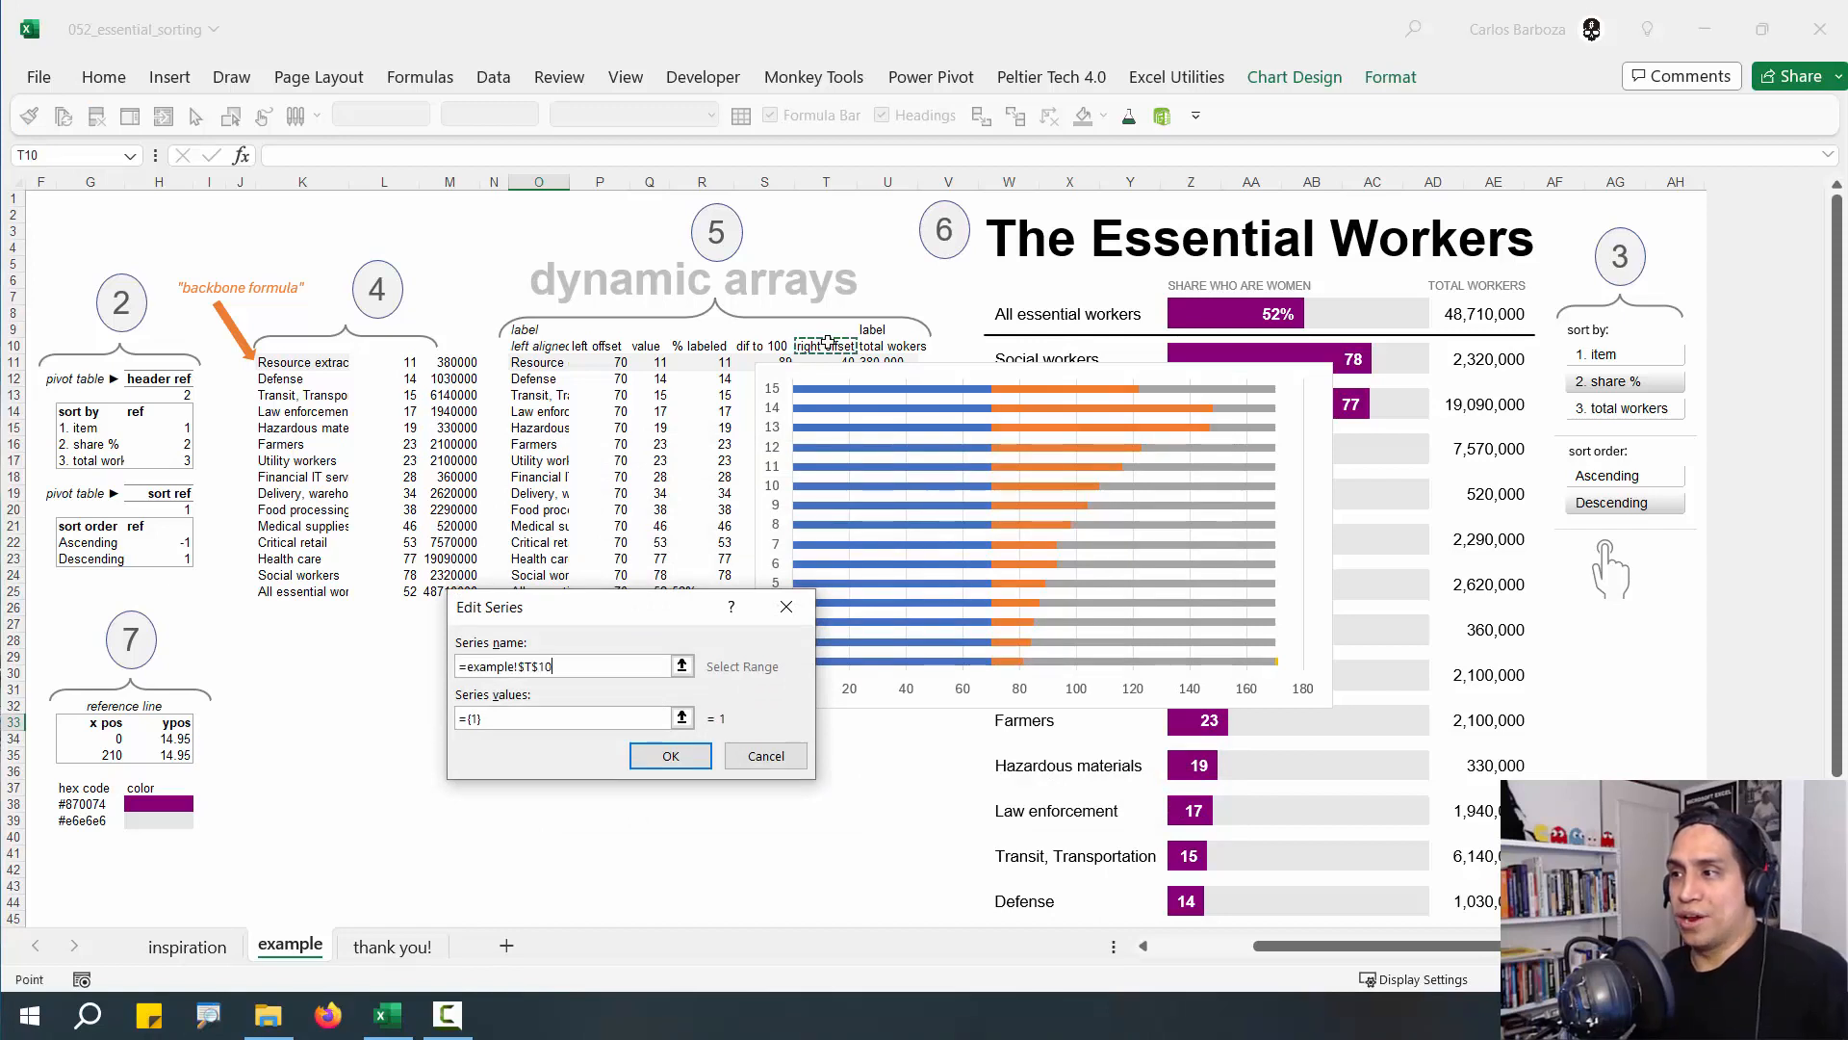
click(684, 718)
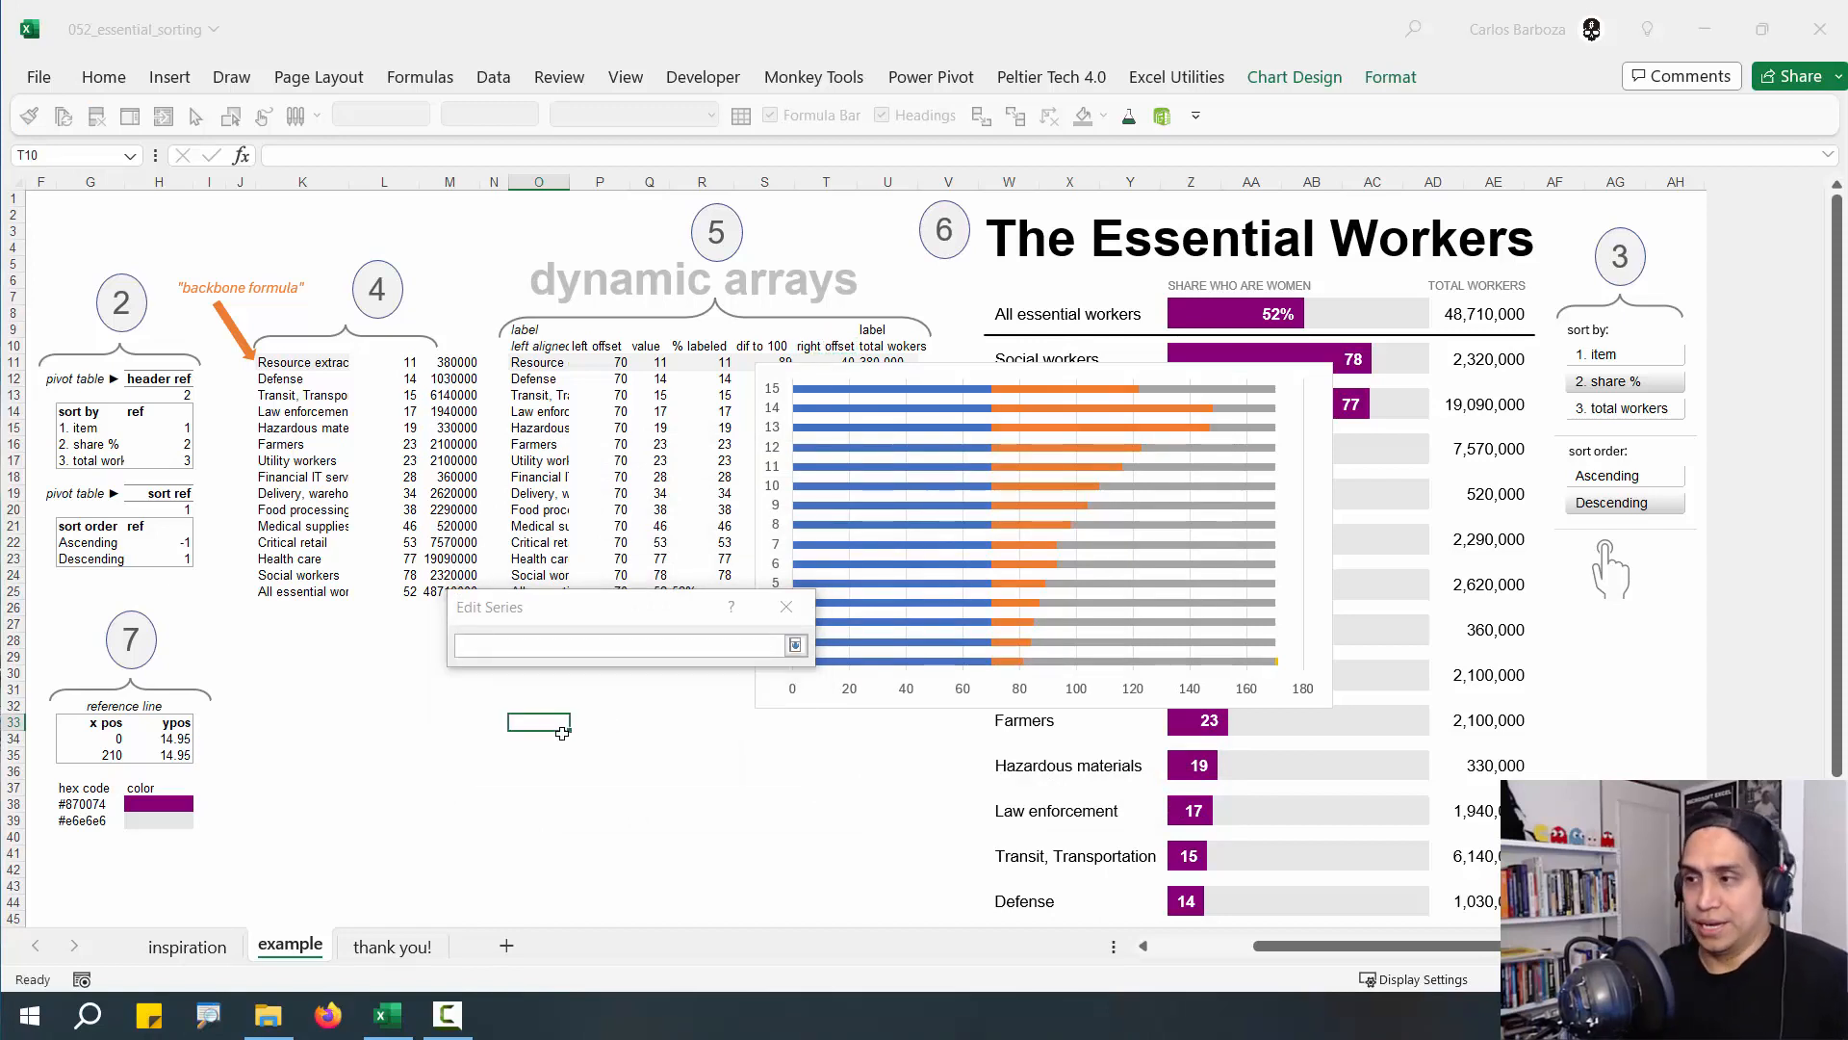
key(F3)
click(525, 674)
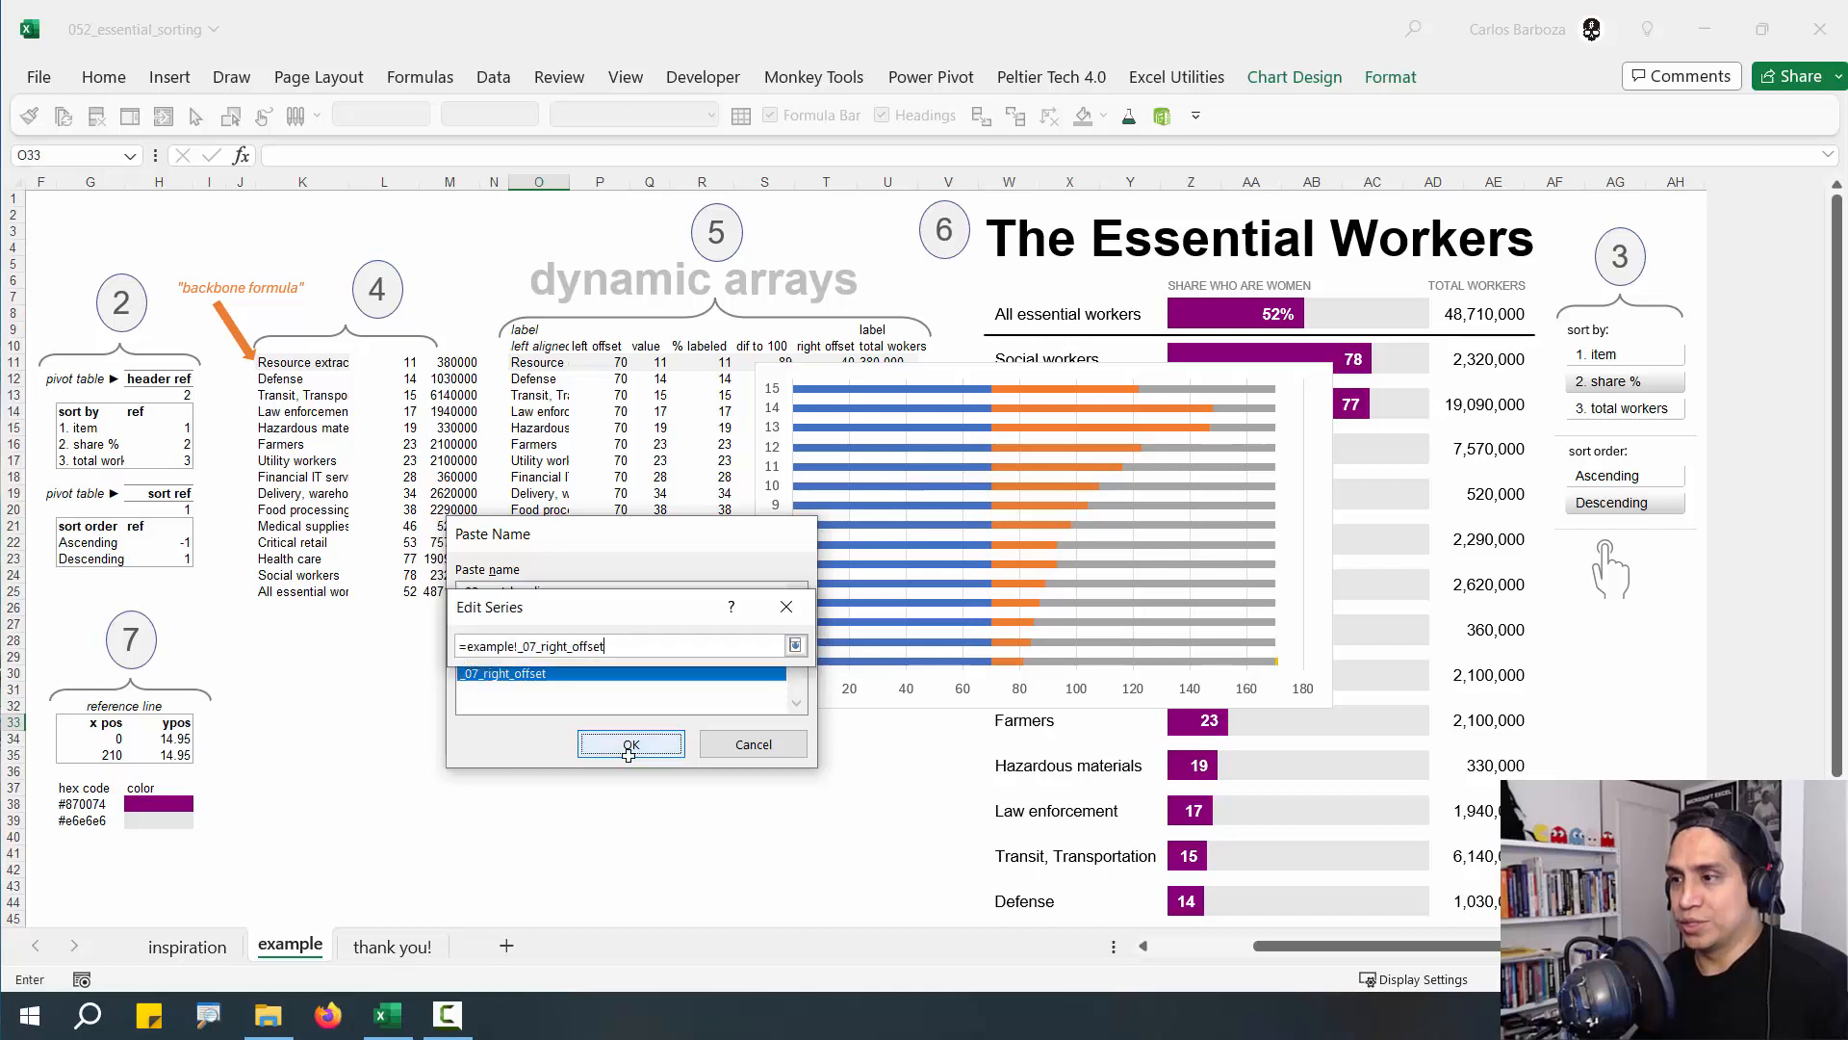
click(630, 744)
click(796, 645)
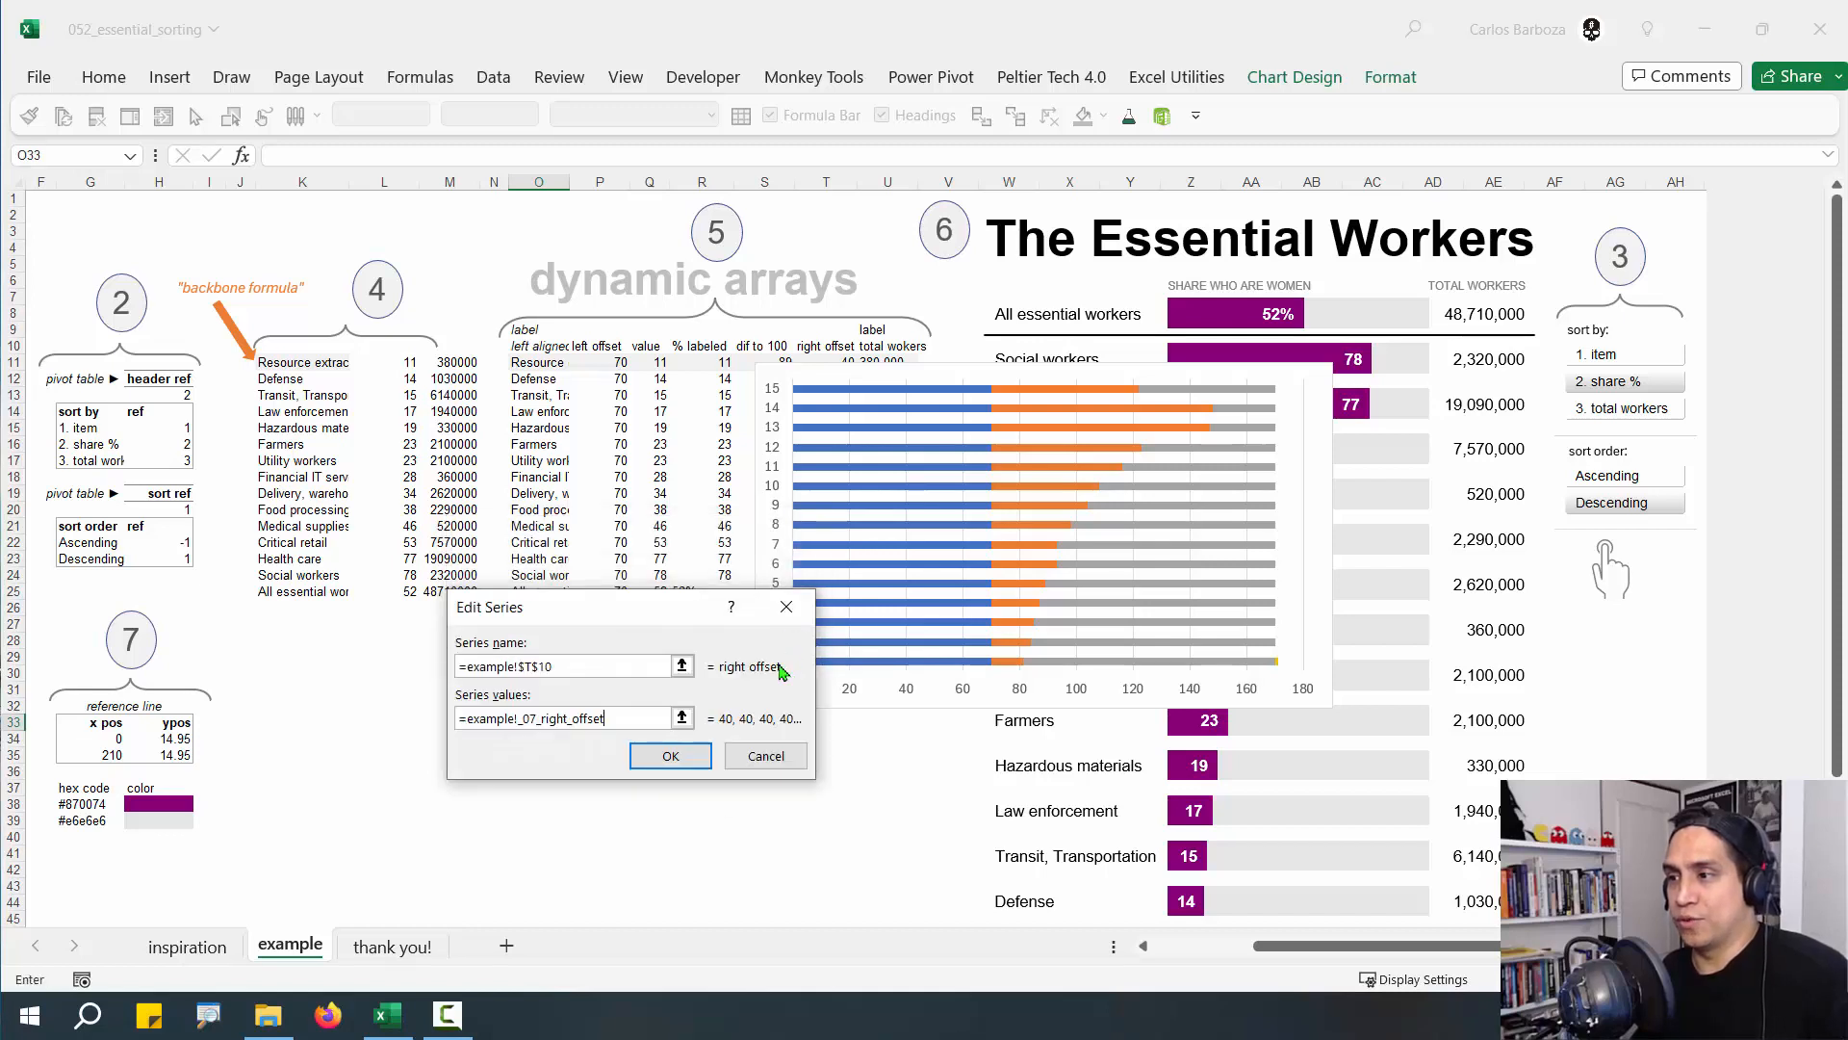
click(691, 757)
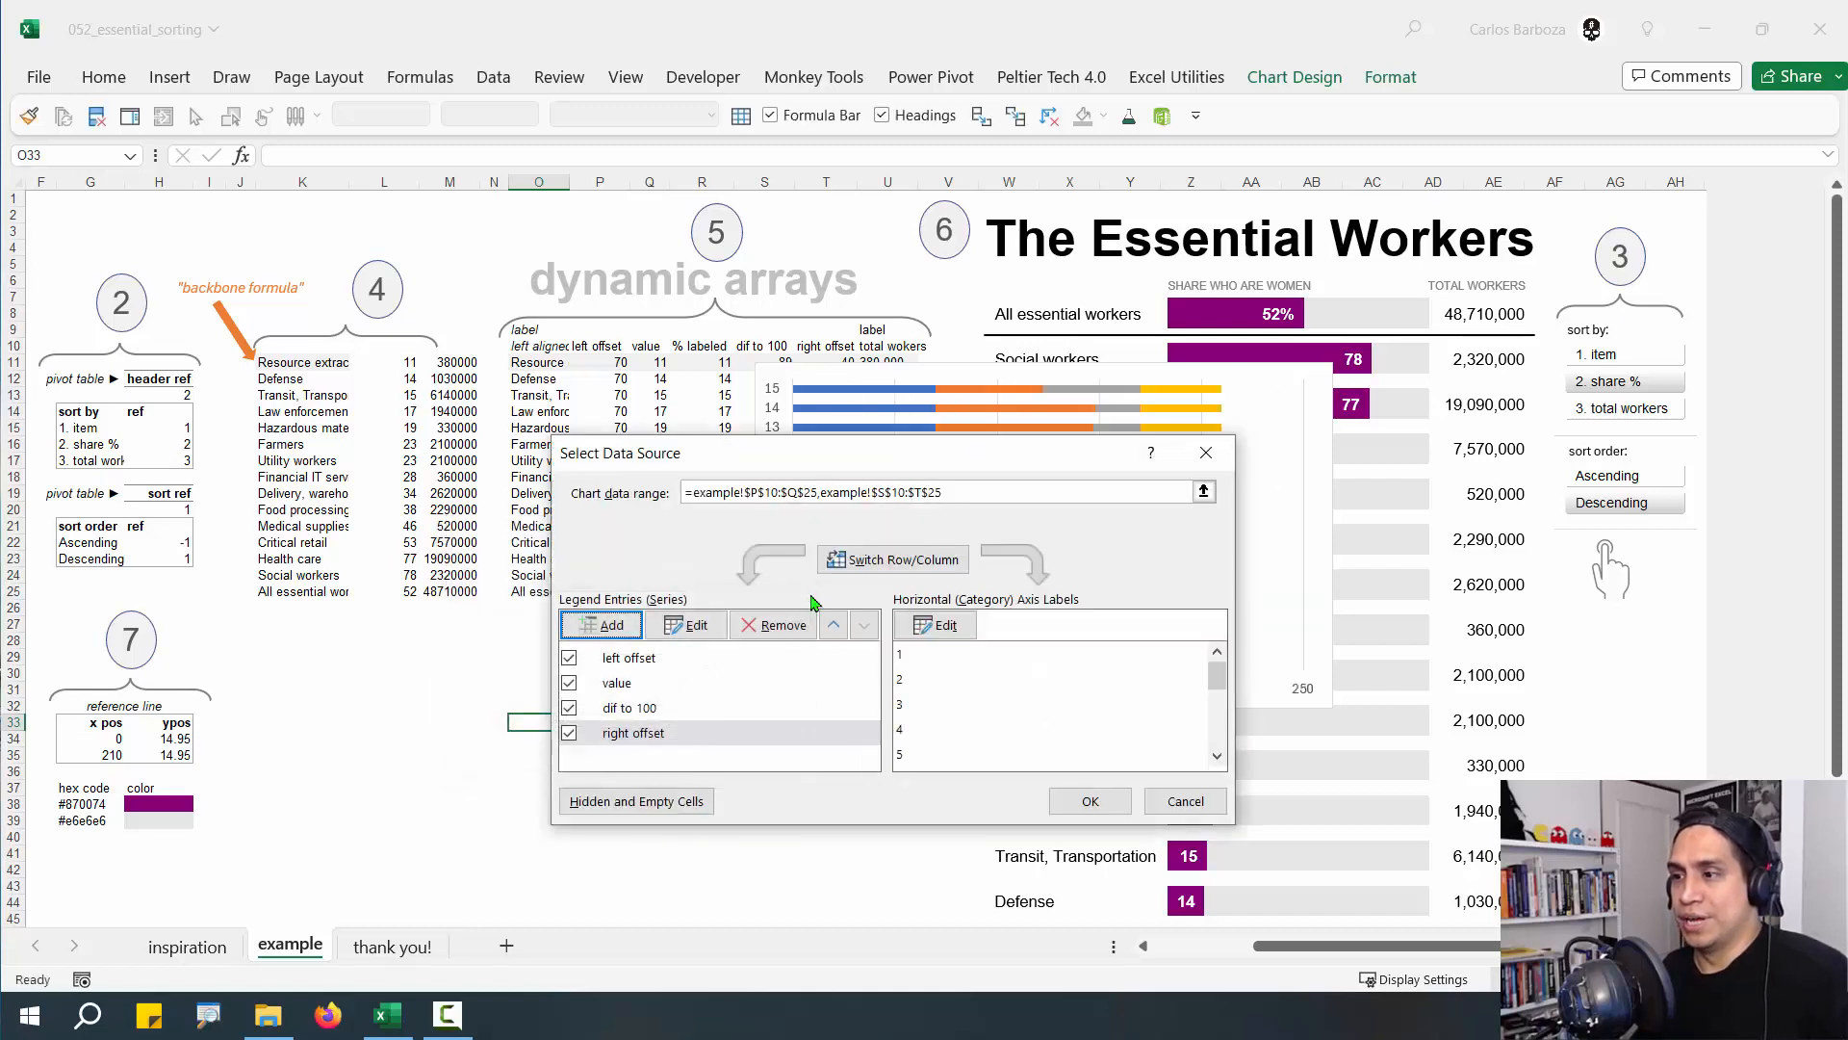
click(1091, 801)
Move the new stacked bar chart over the section 5 arrays and enlarge it to span about columns O to Y and rows 4 to 43
drag(1010, 369, 791, 240)
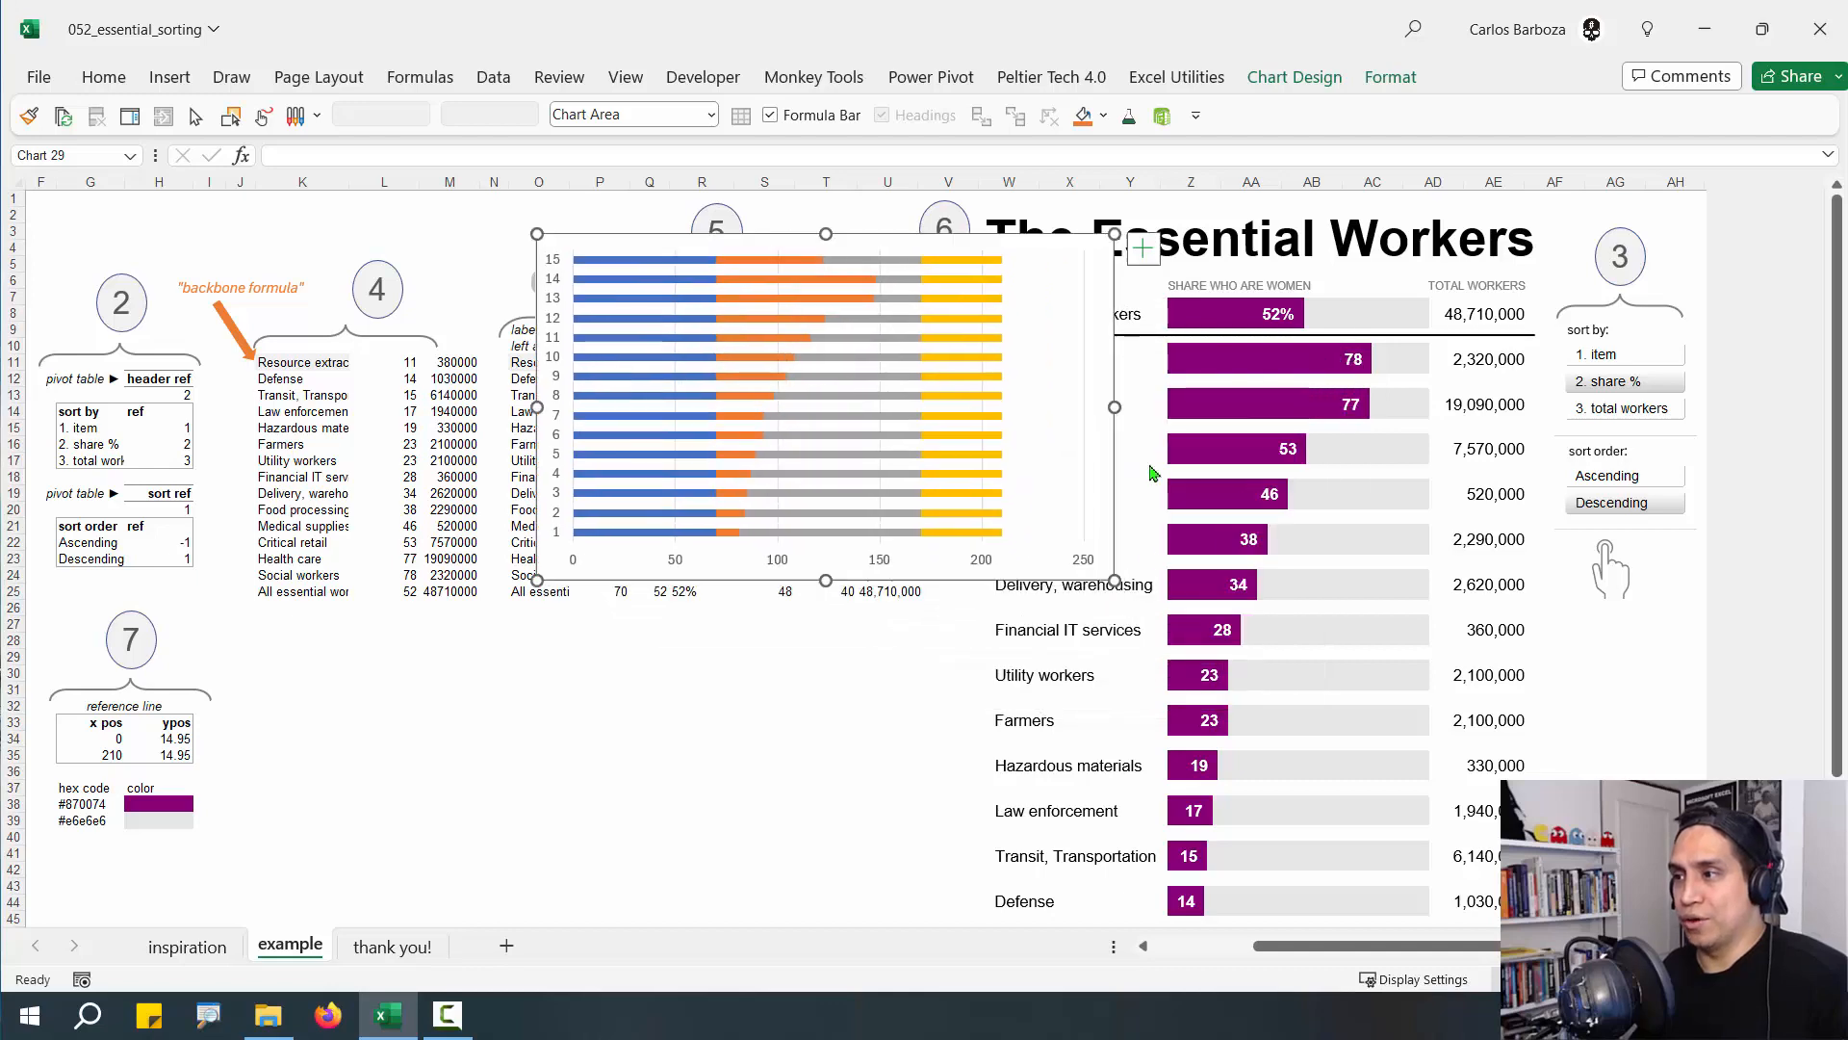
drag(1008, 834, 1180, 897)
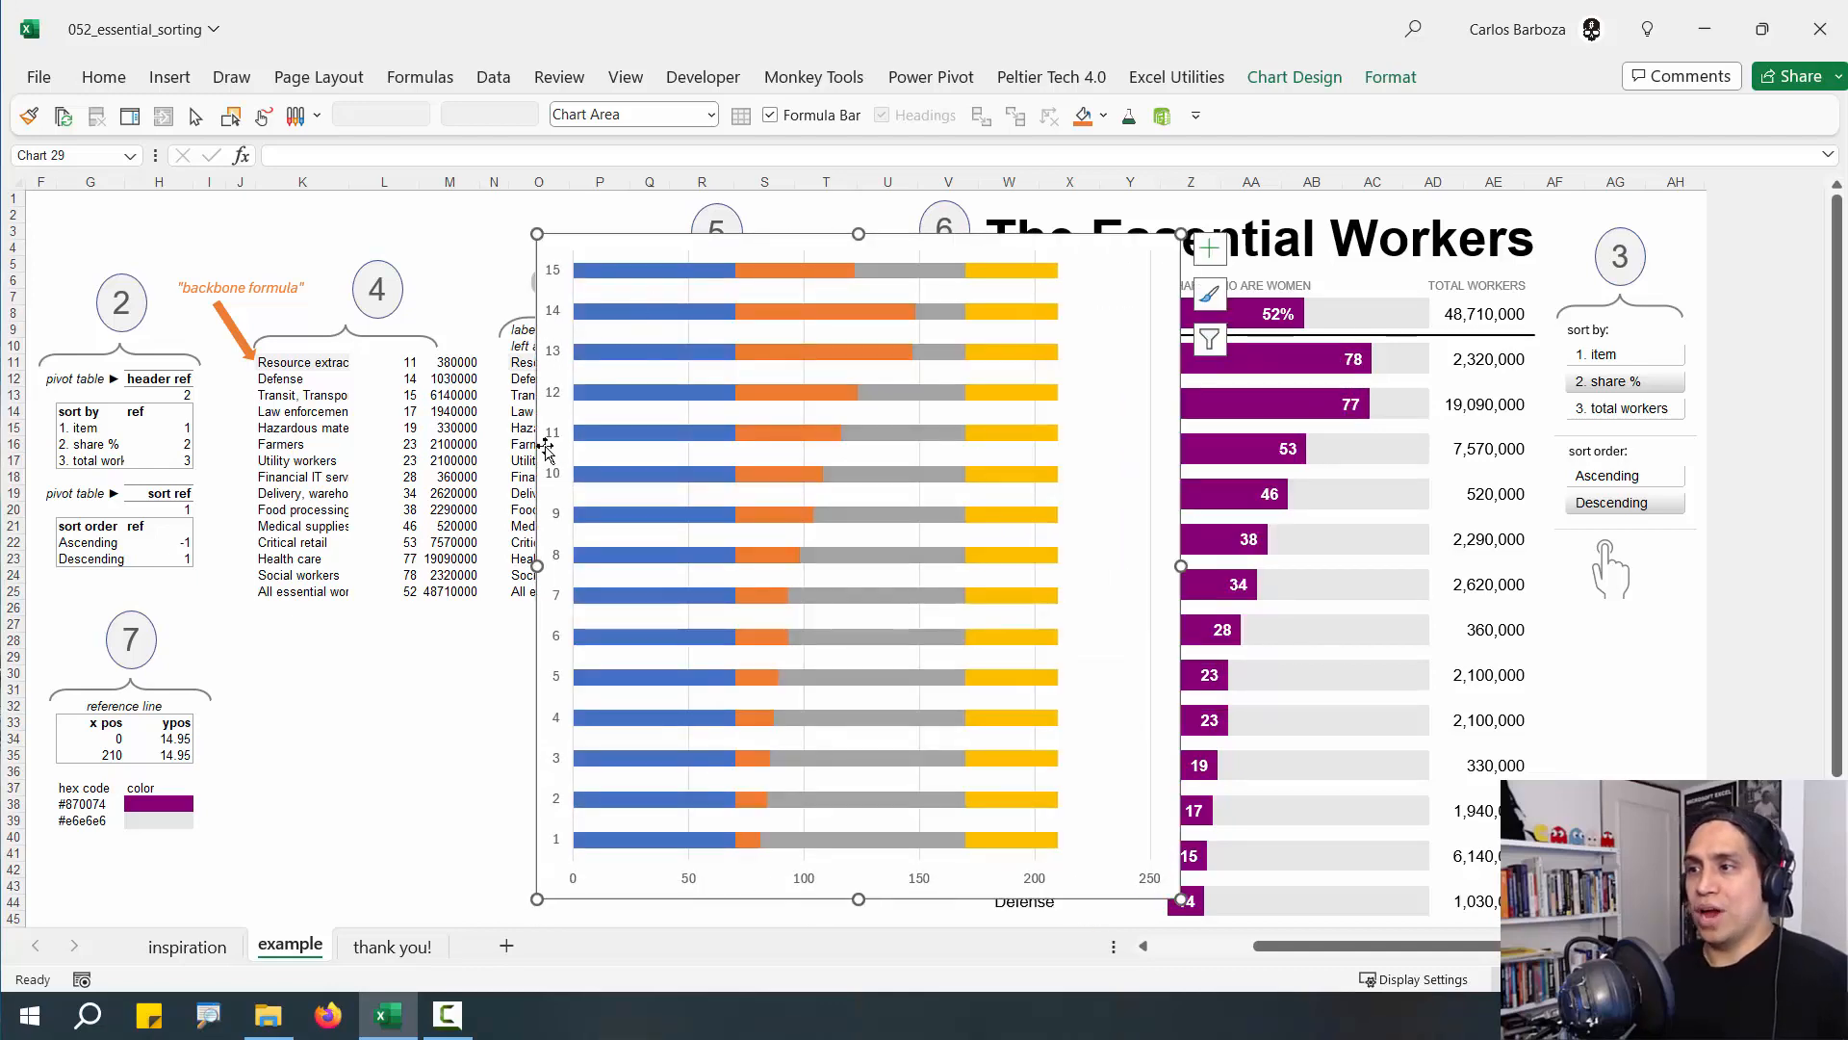
Examine the ascending and descending sort references in H22:H23 against the category order on the stacked bar chart's vertical axis
click(166, 543)
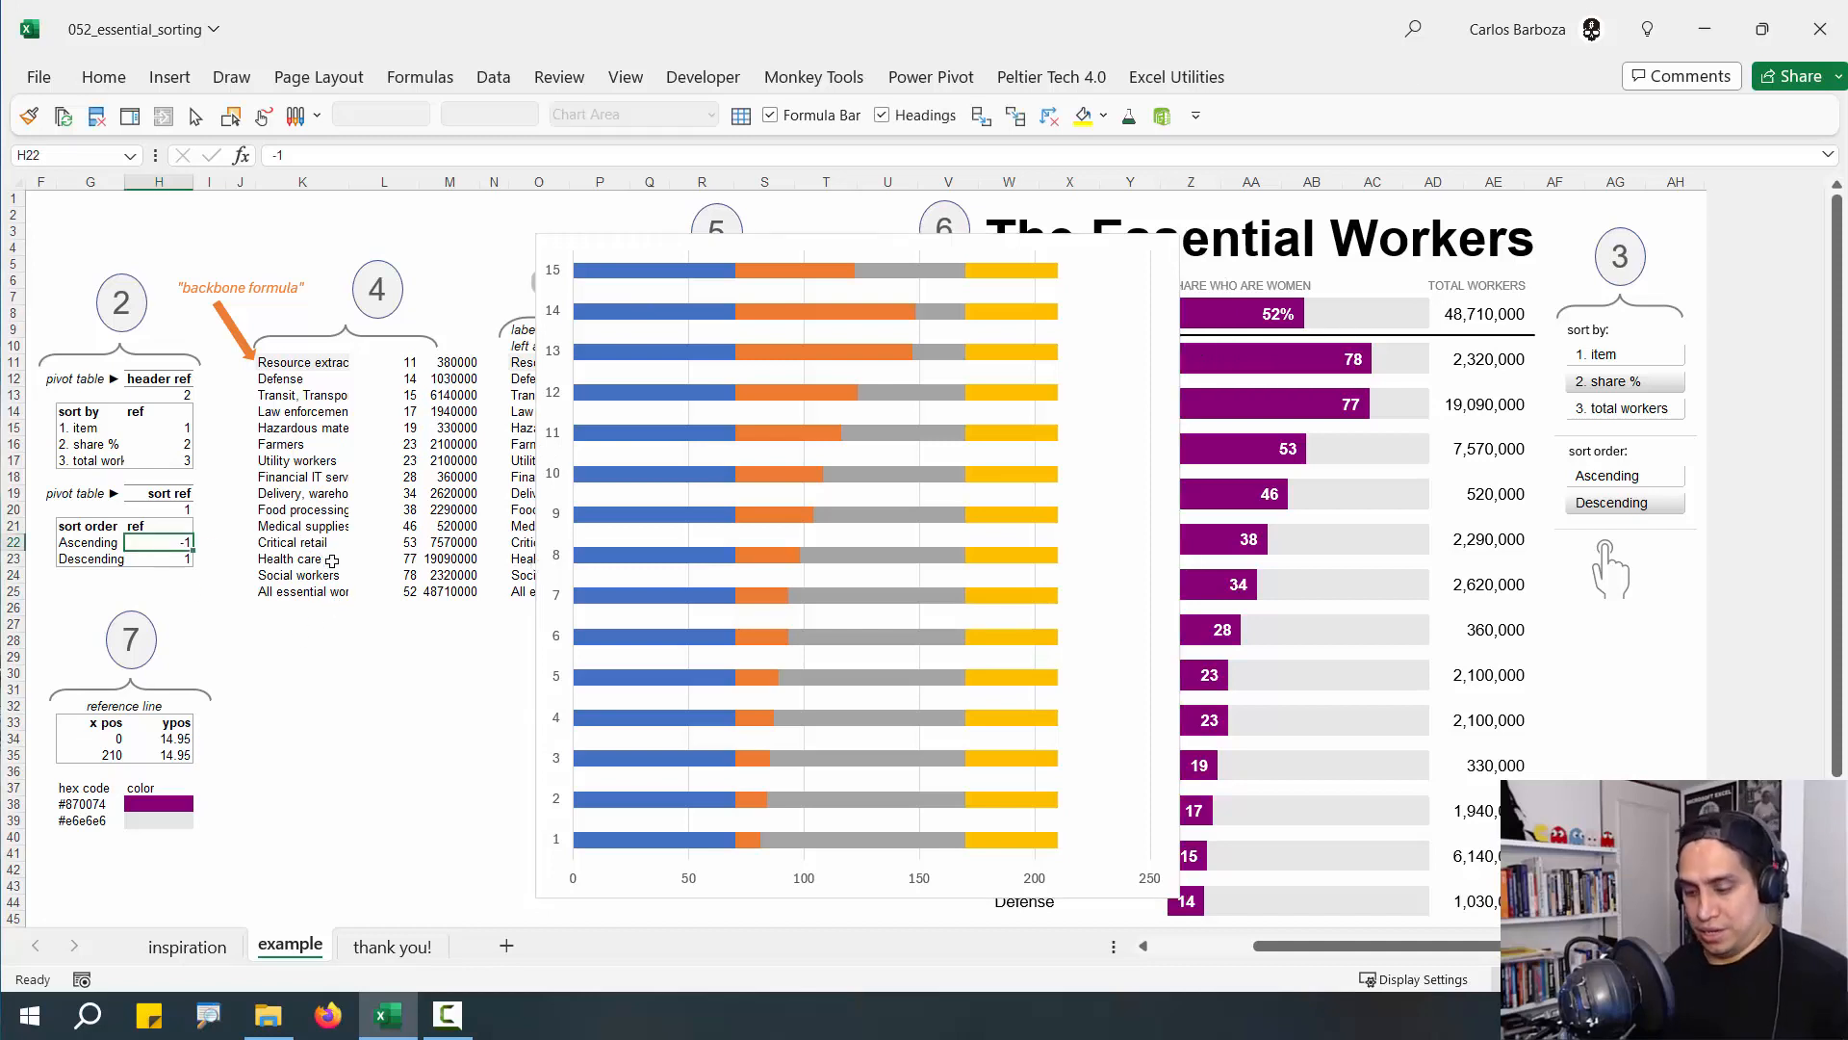
mouse_move(210, 539)
mouse_down()
mouse_move(320, 502)
mouse_move(272, 603)
mouse_move(294, 617)
mouse_up()
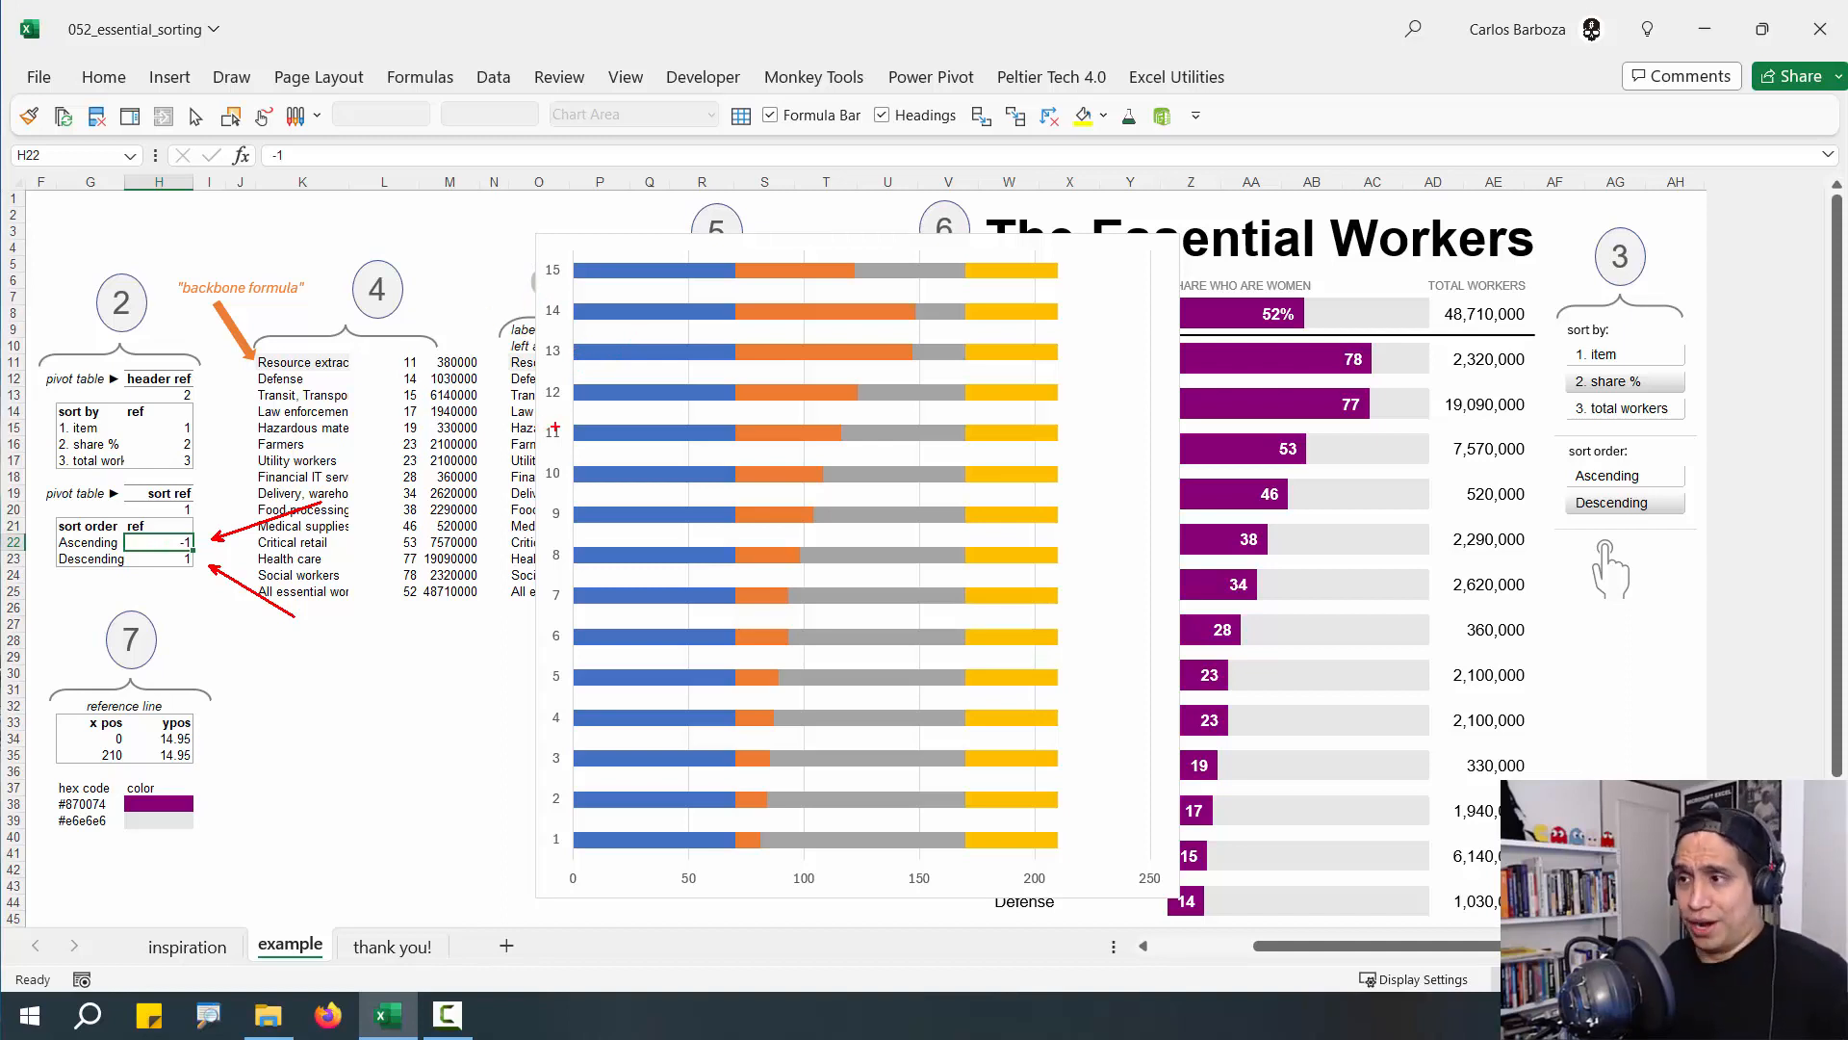
mouse_move(527, 258)
mouse_down()
mouse_move(566, 370)
mouse_move(576, 873)
mouse_up()
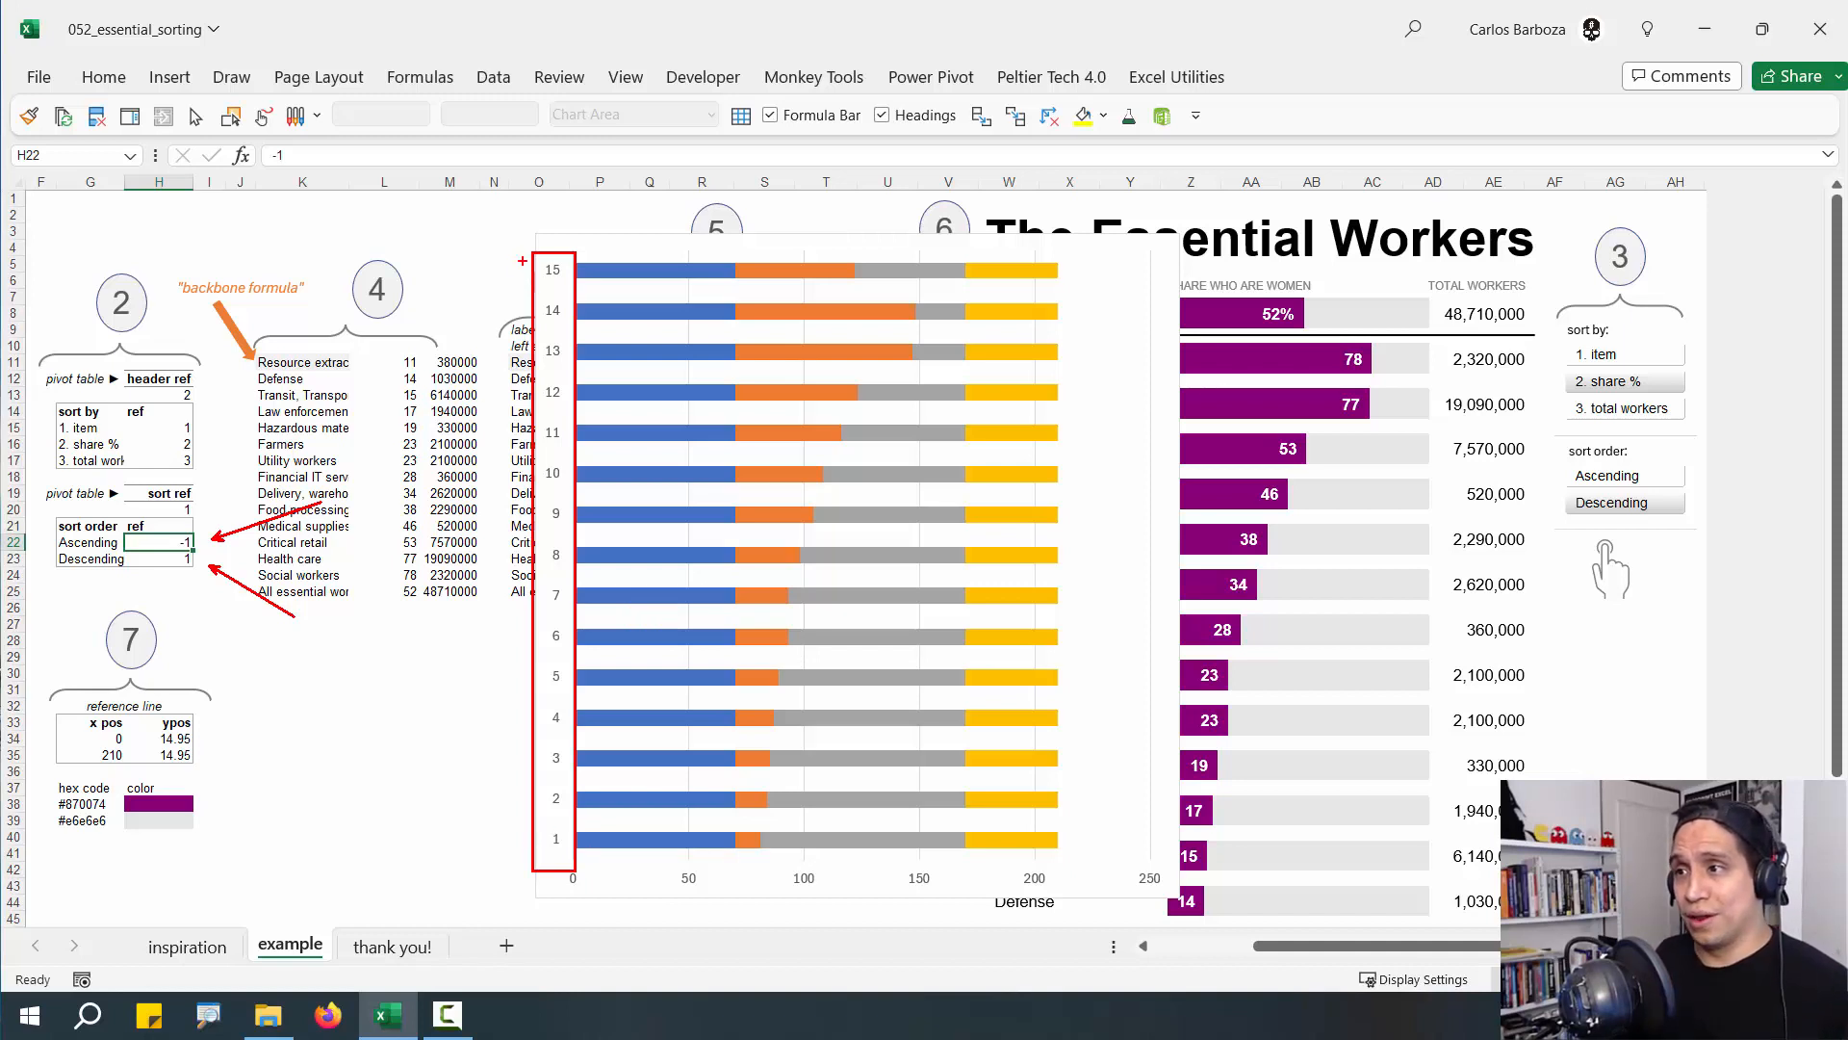
drag(523, 260, 436, 237)
drag(536, 310, 449, 289)
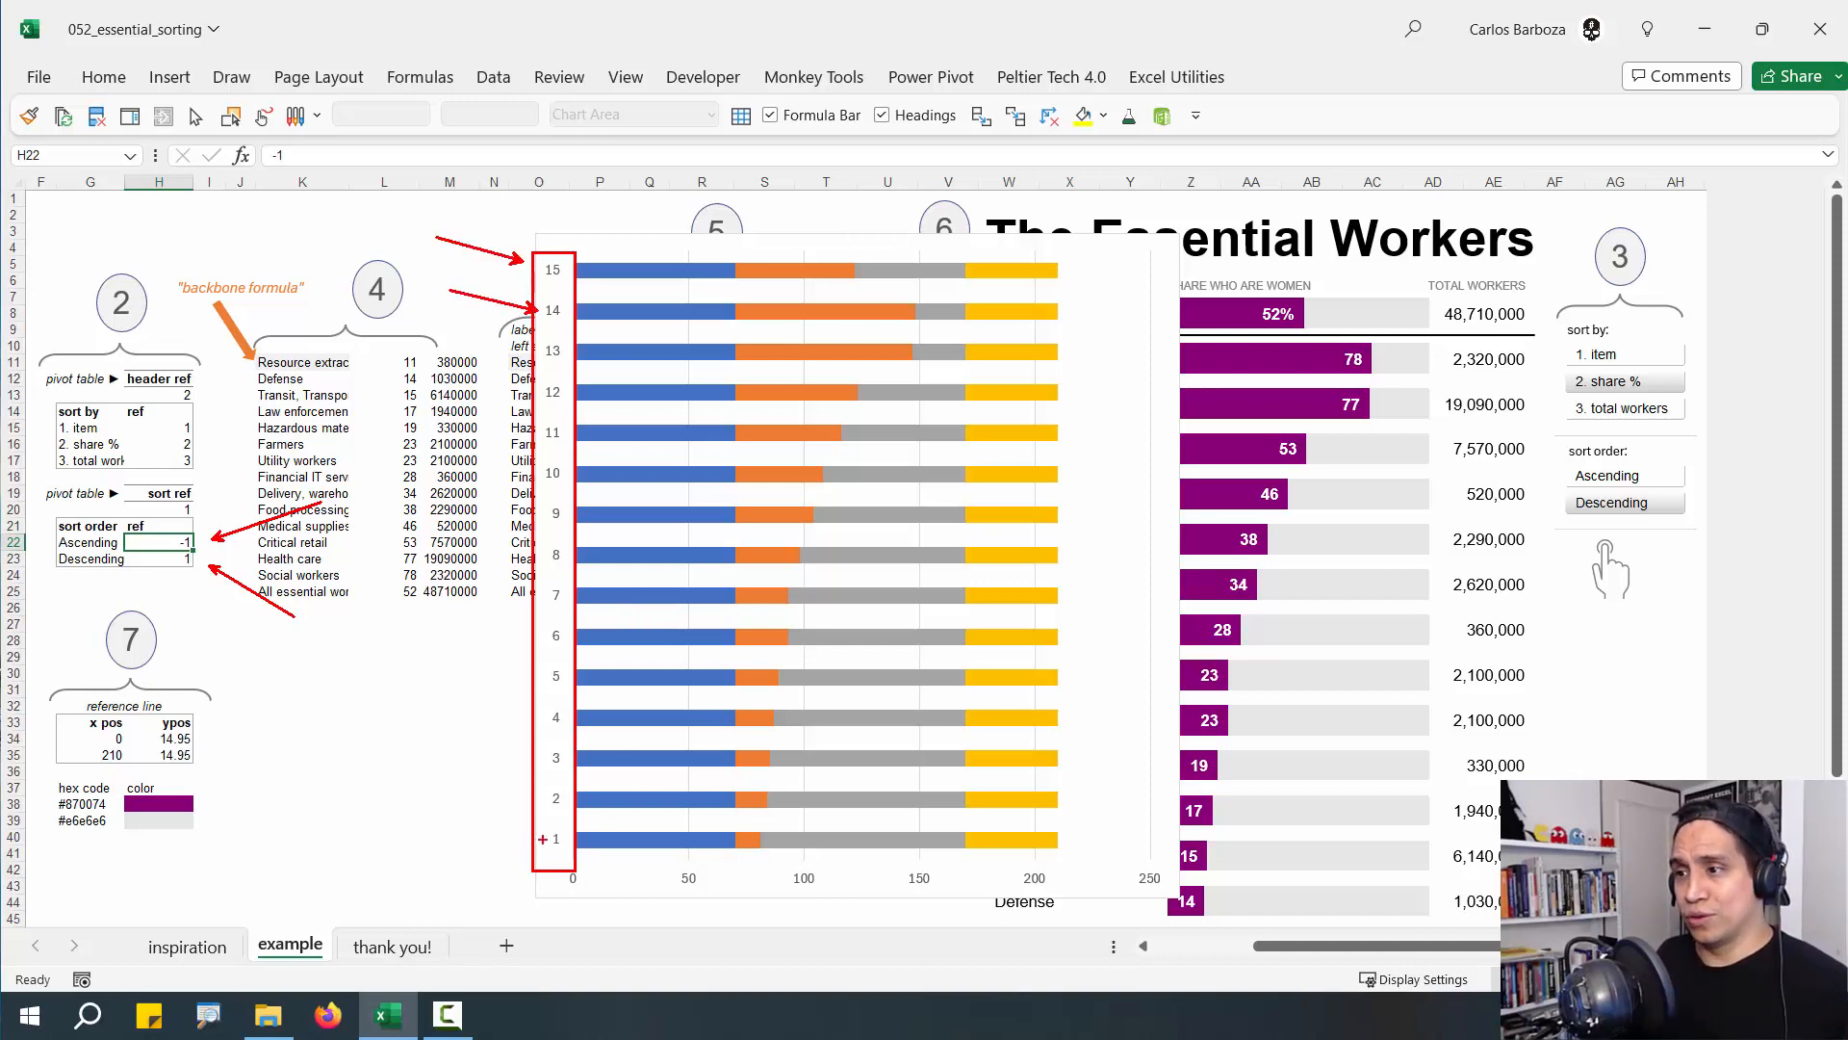
drag(542, 840, 393, 878)
drag(532, 807, 394, 841)
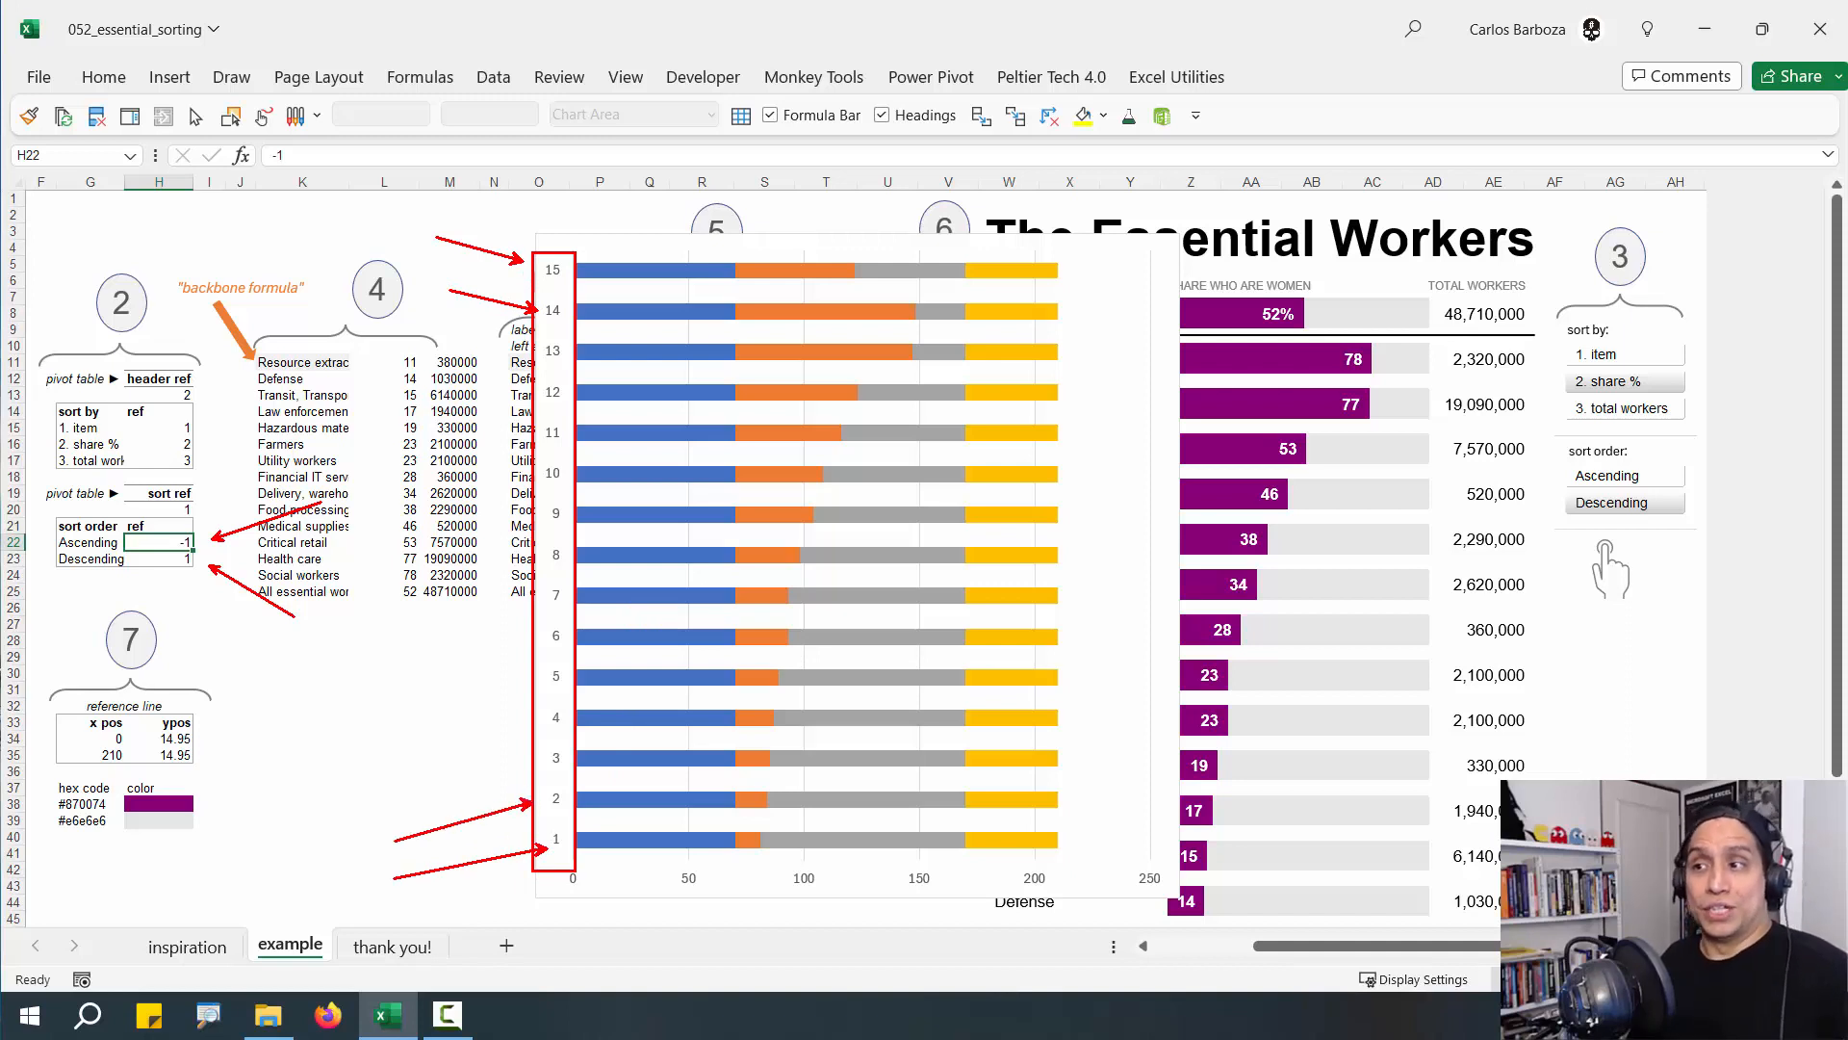
key(Escape)
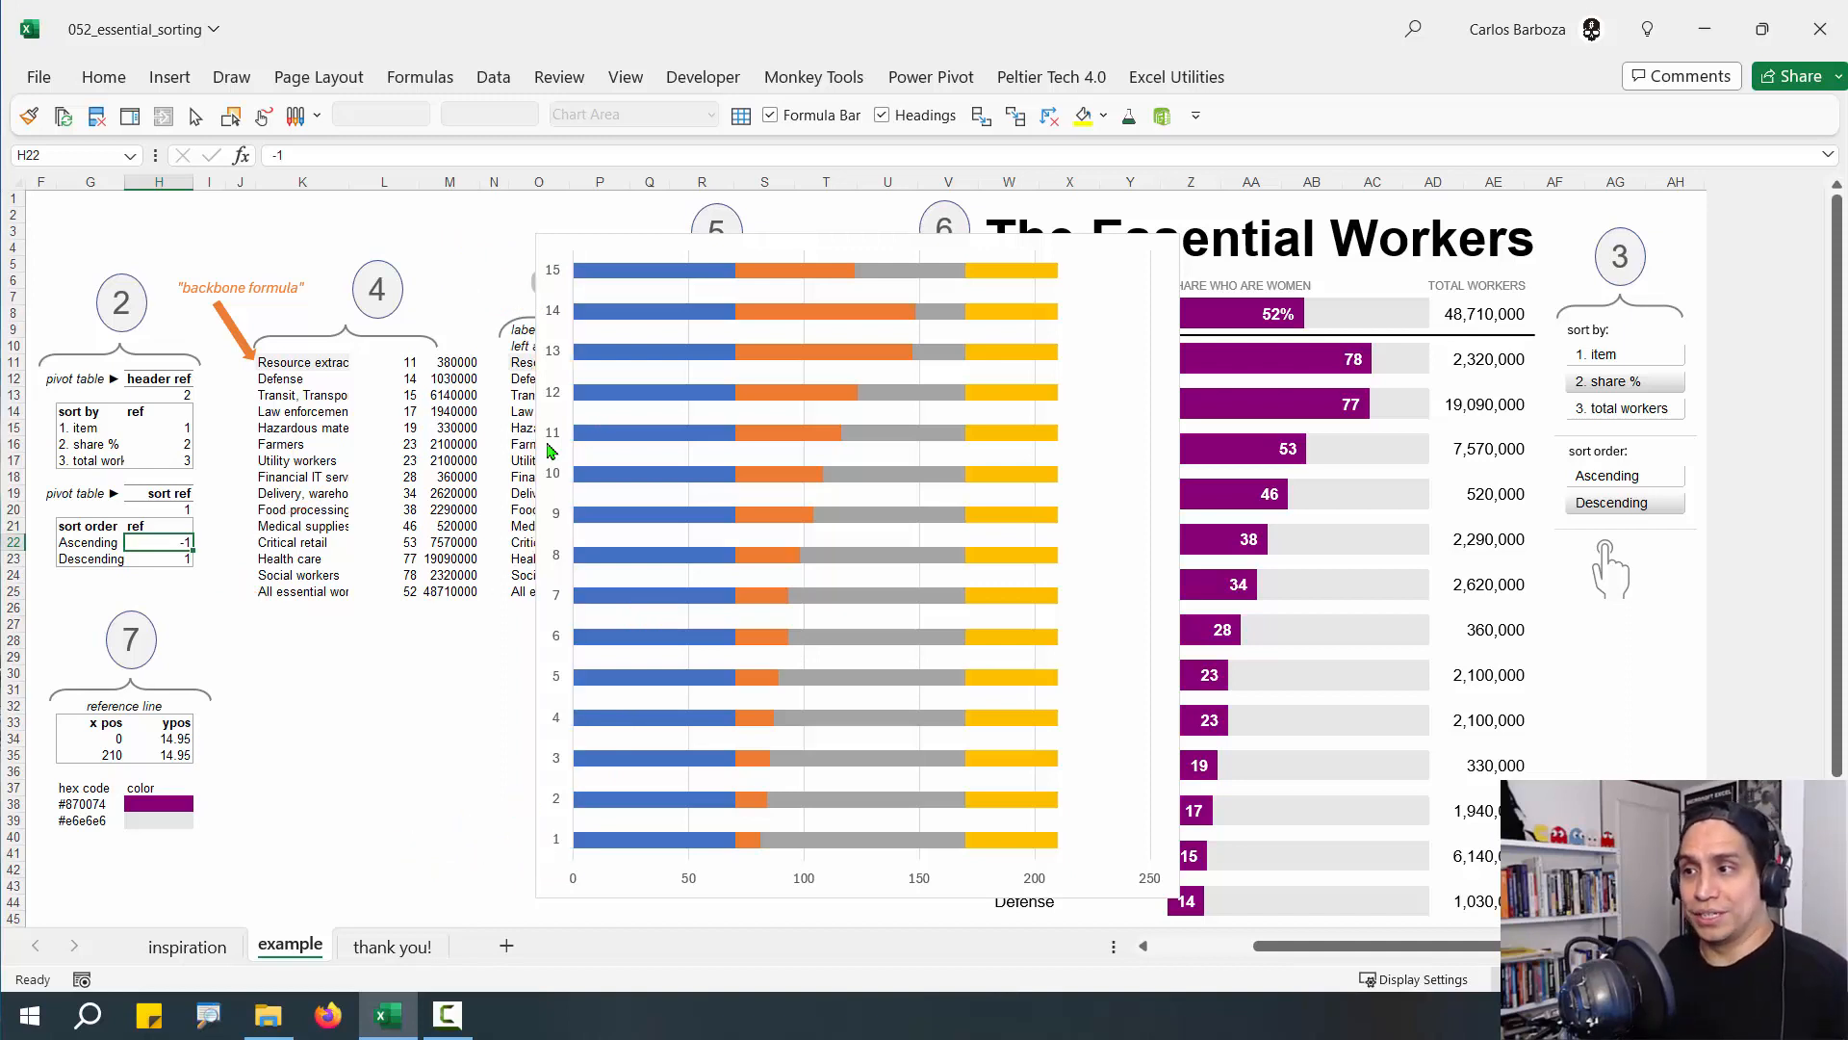
click(556, 397)
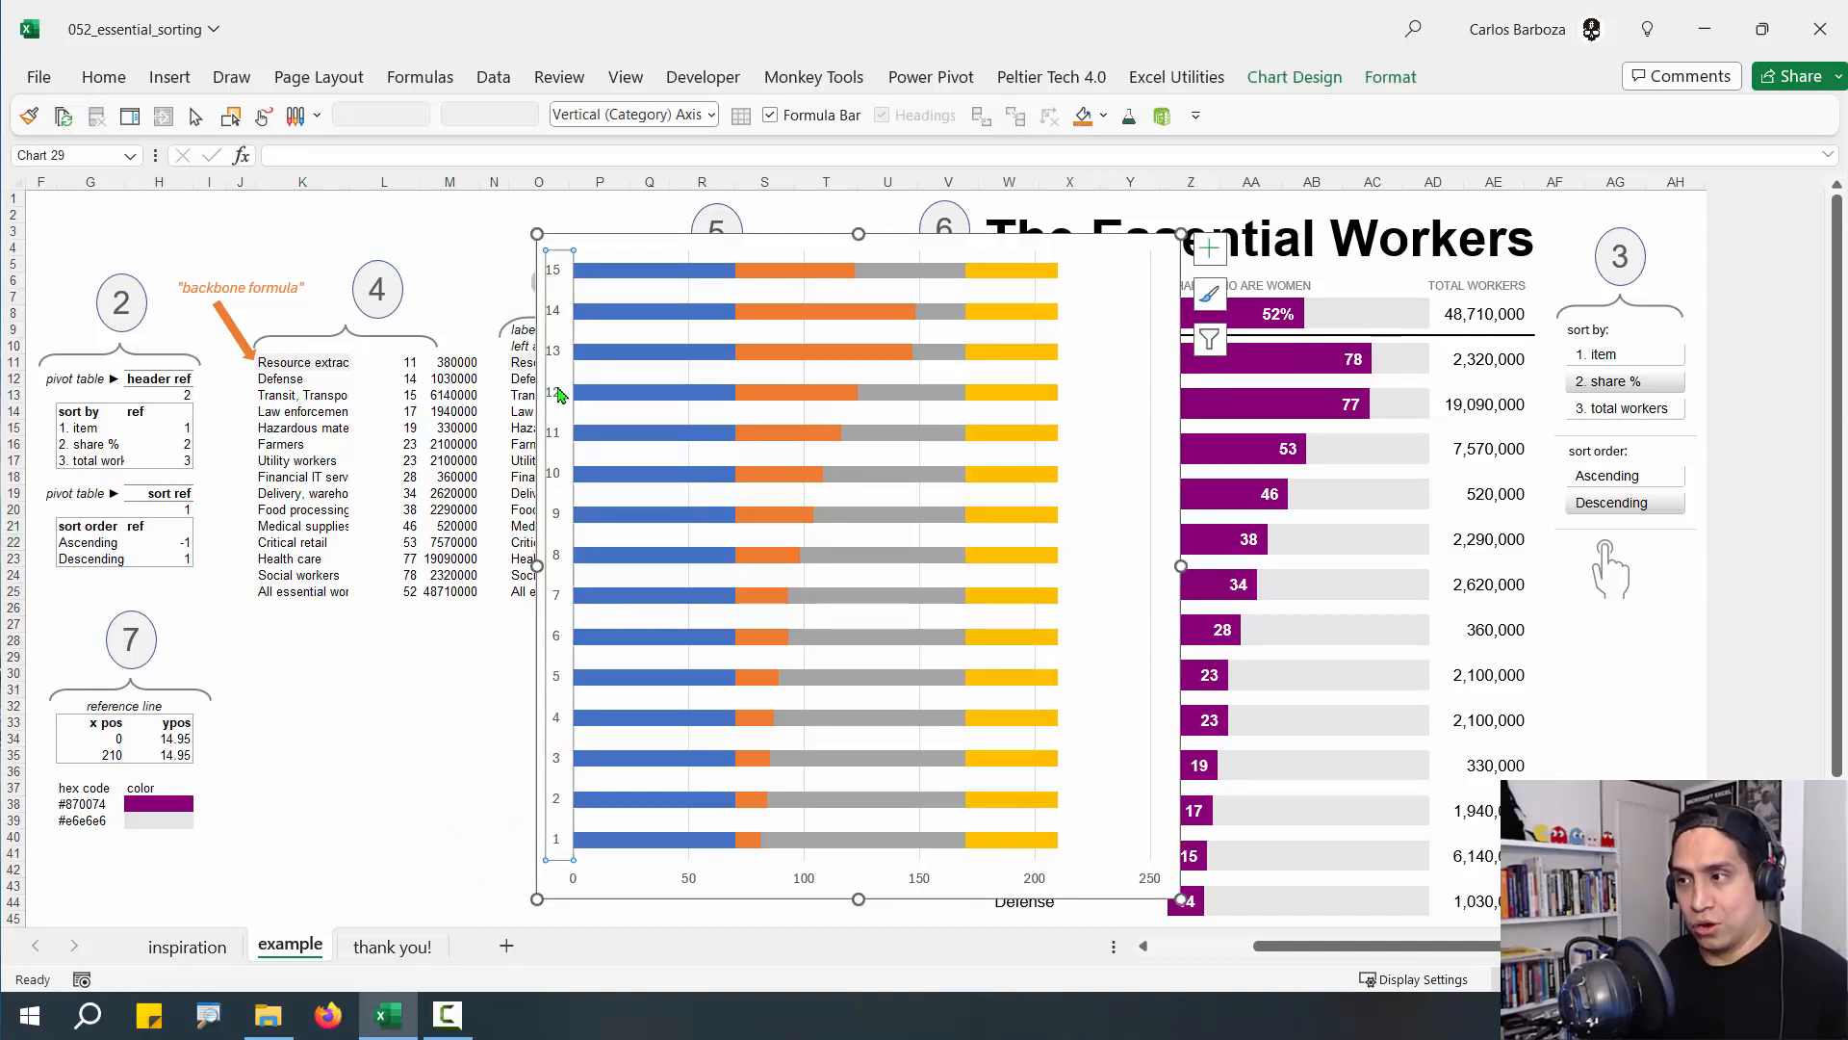
double_click(559, 395)
click(495, 692)
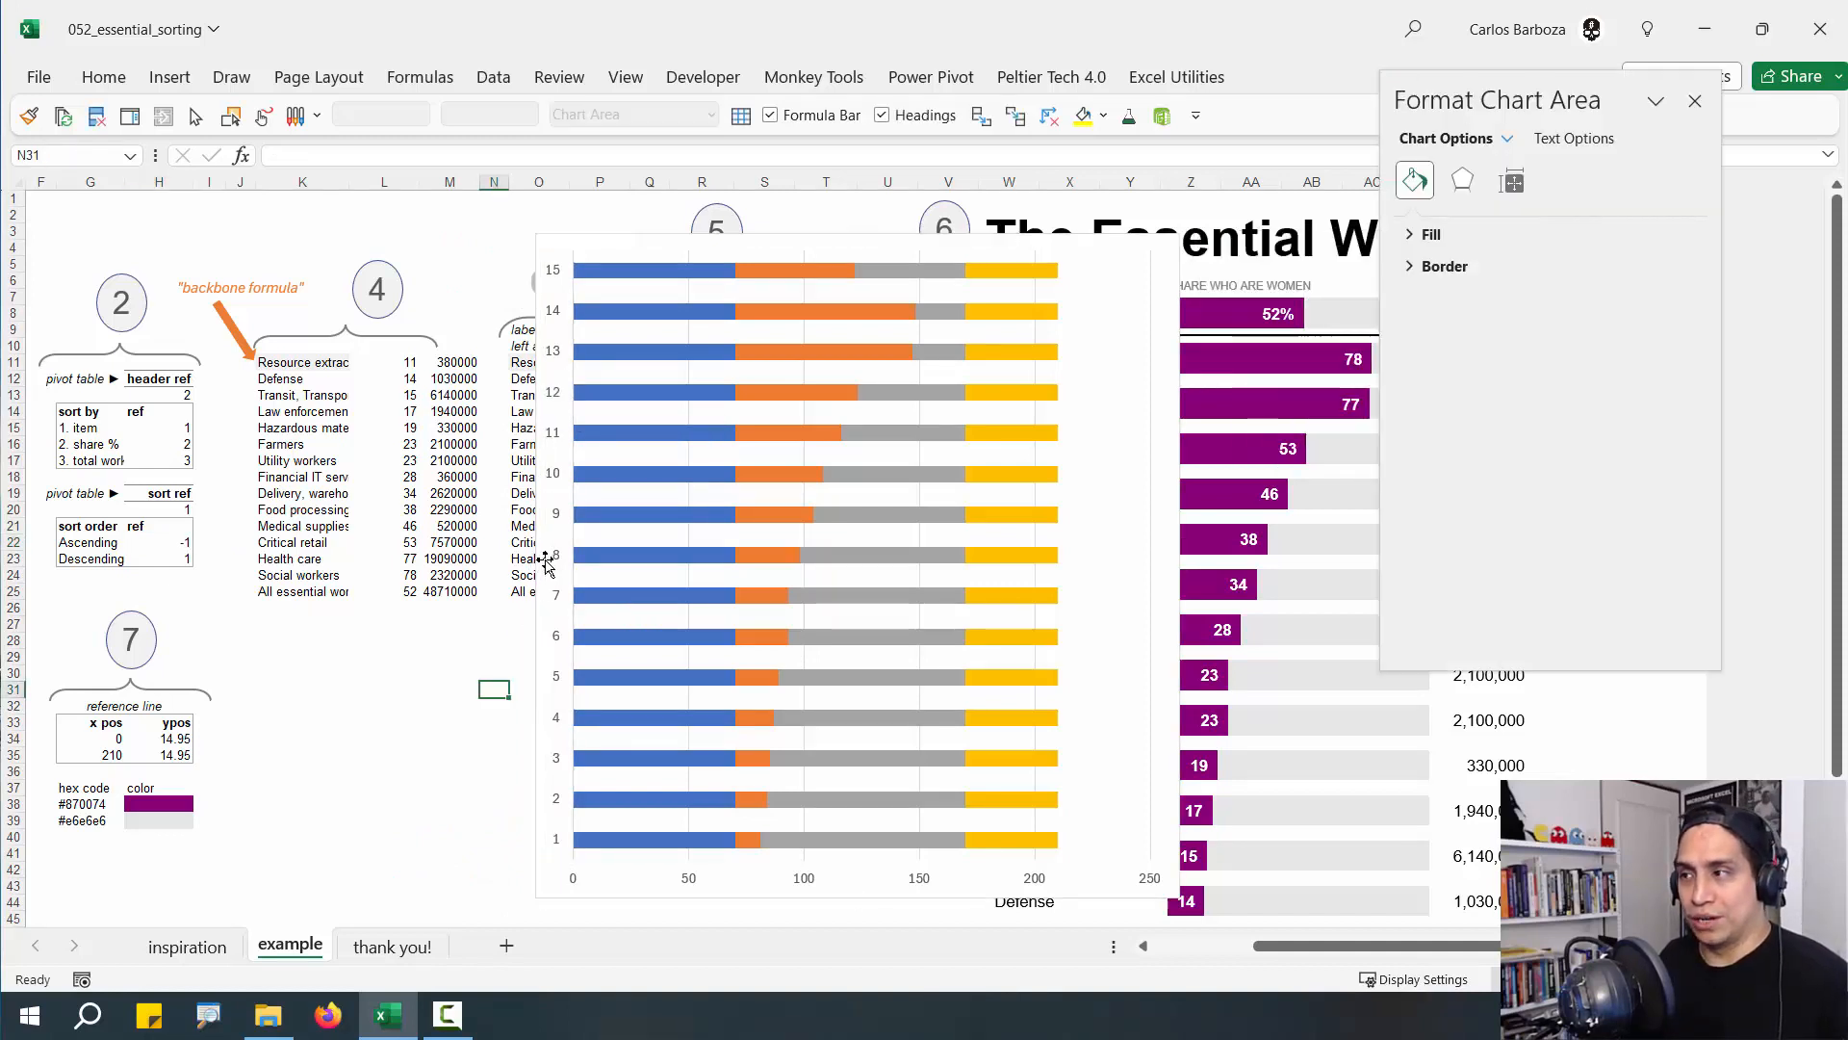
click(1695, 100)
Open the vertical category axis formatting options in an enlarged floating pane over the chart and locate the Categories in reverse order setting
click(556, 358)
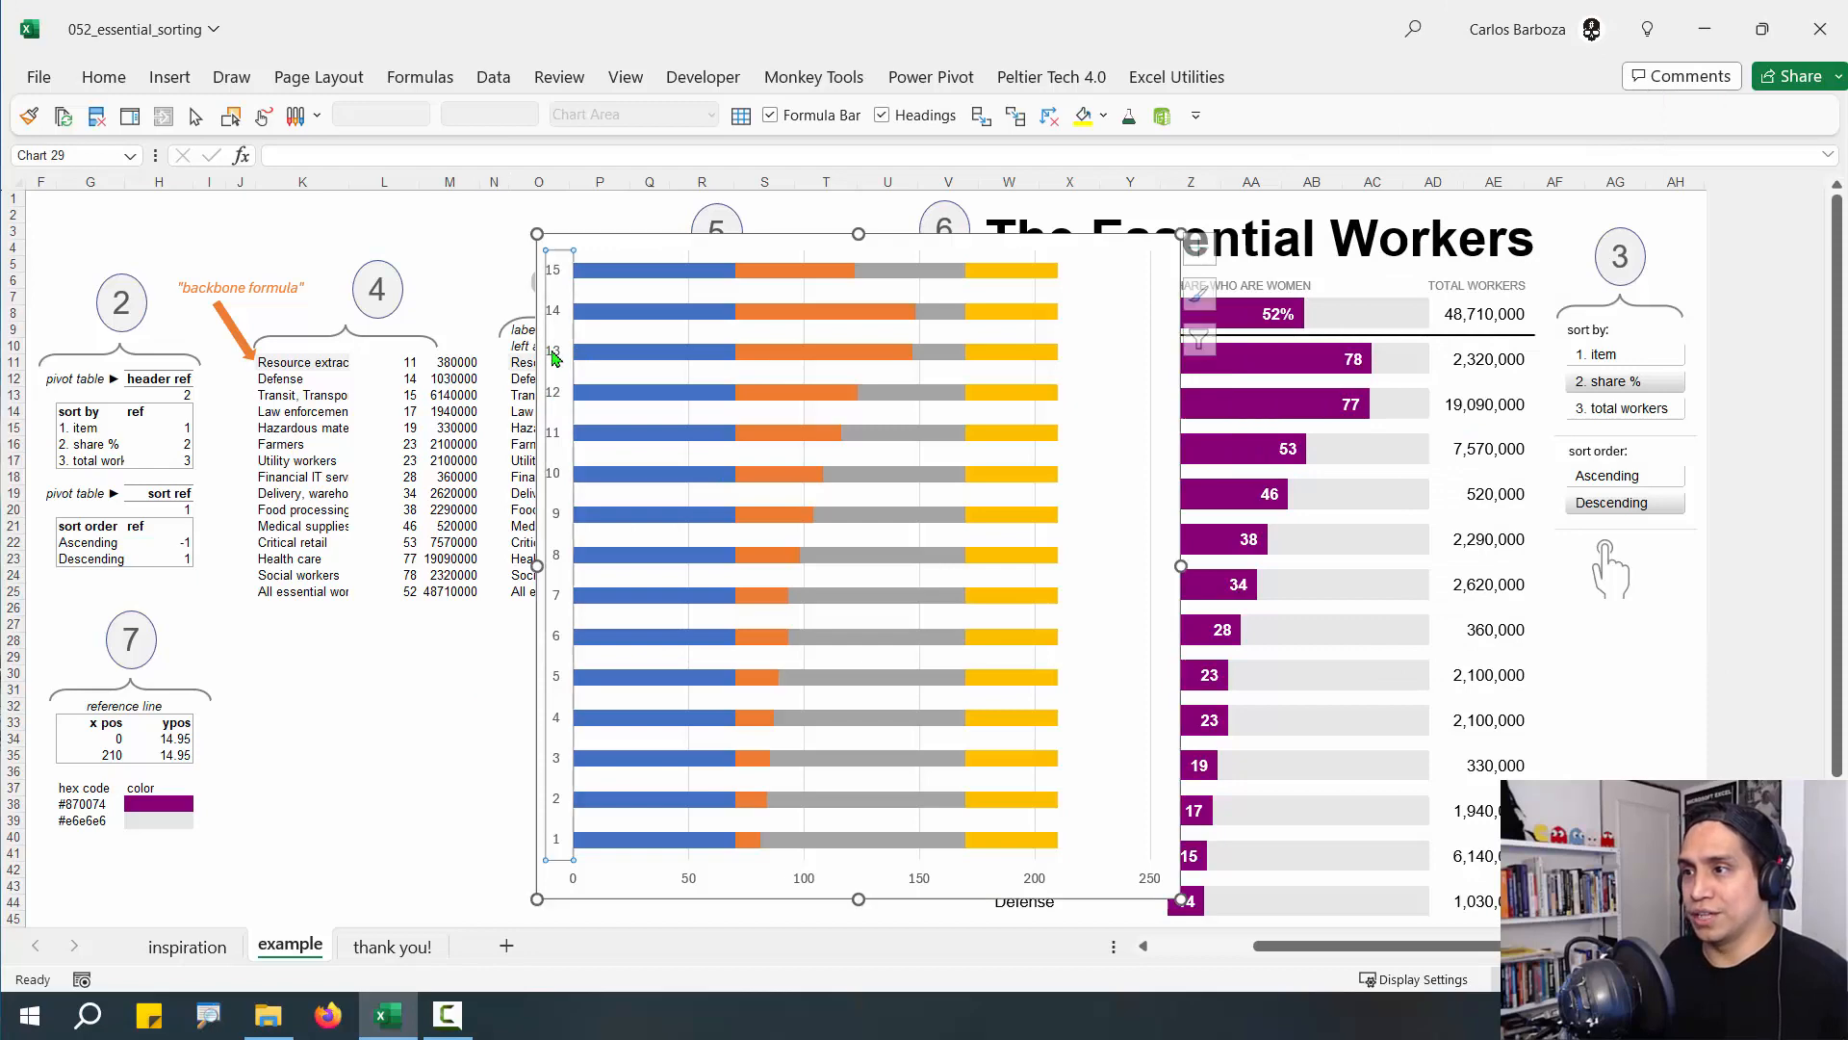
double_click(554, 358)
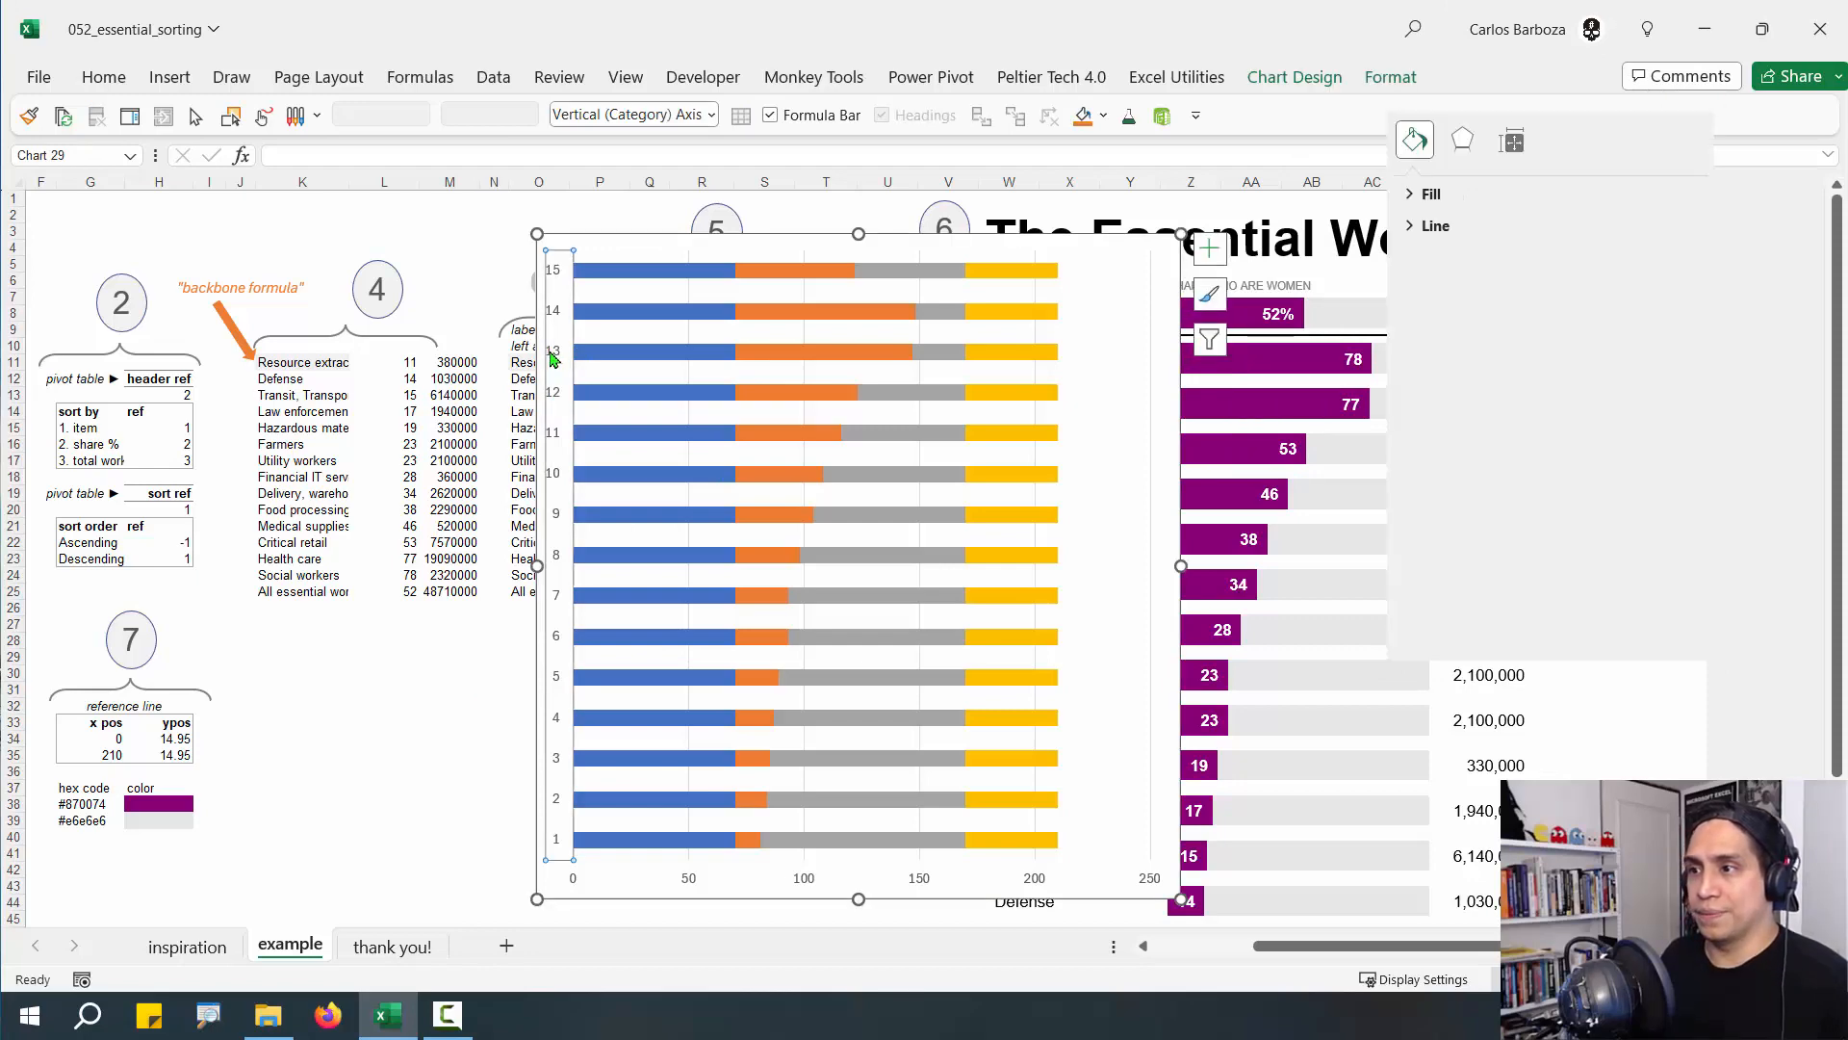
drag(1508, 94, 1820, 270)
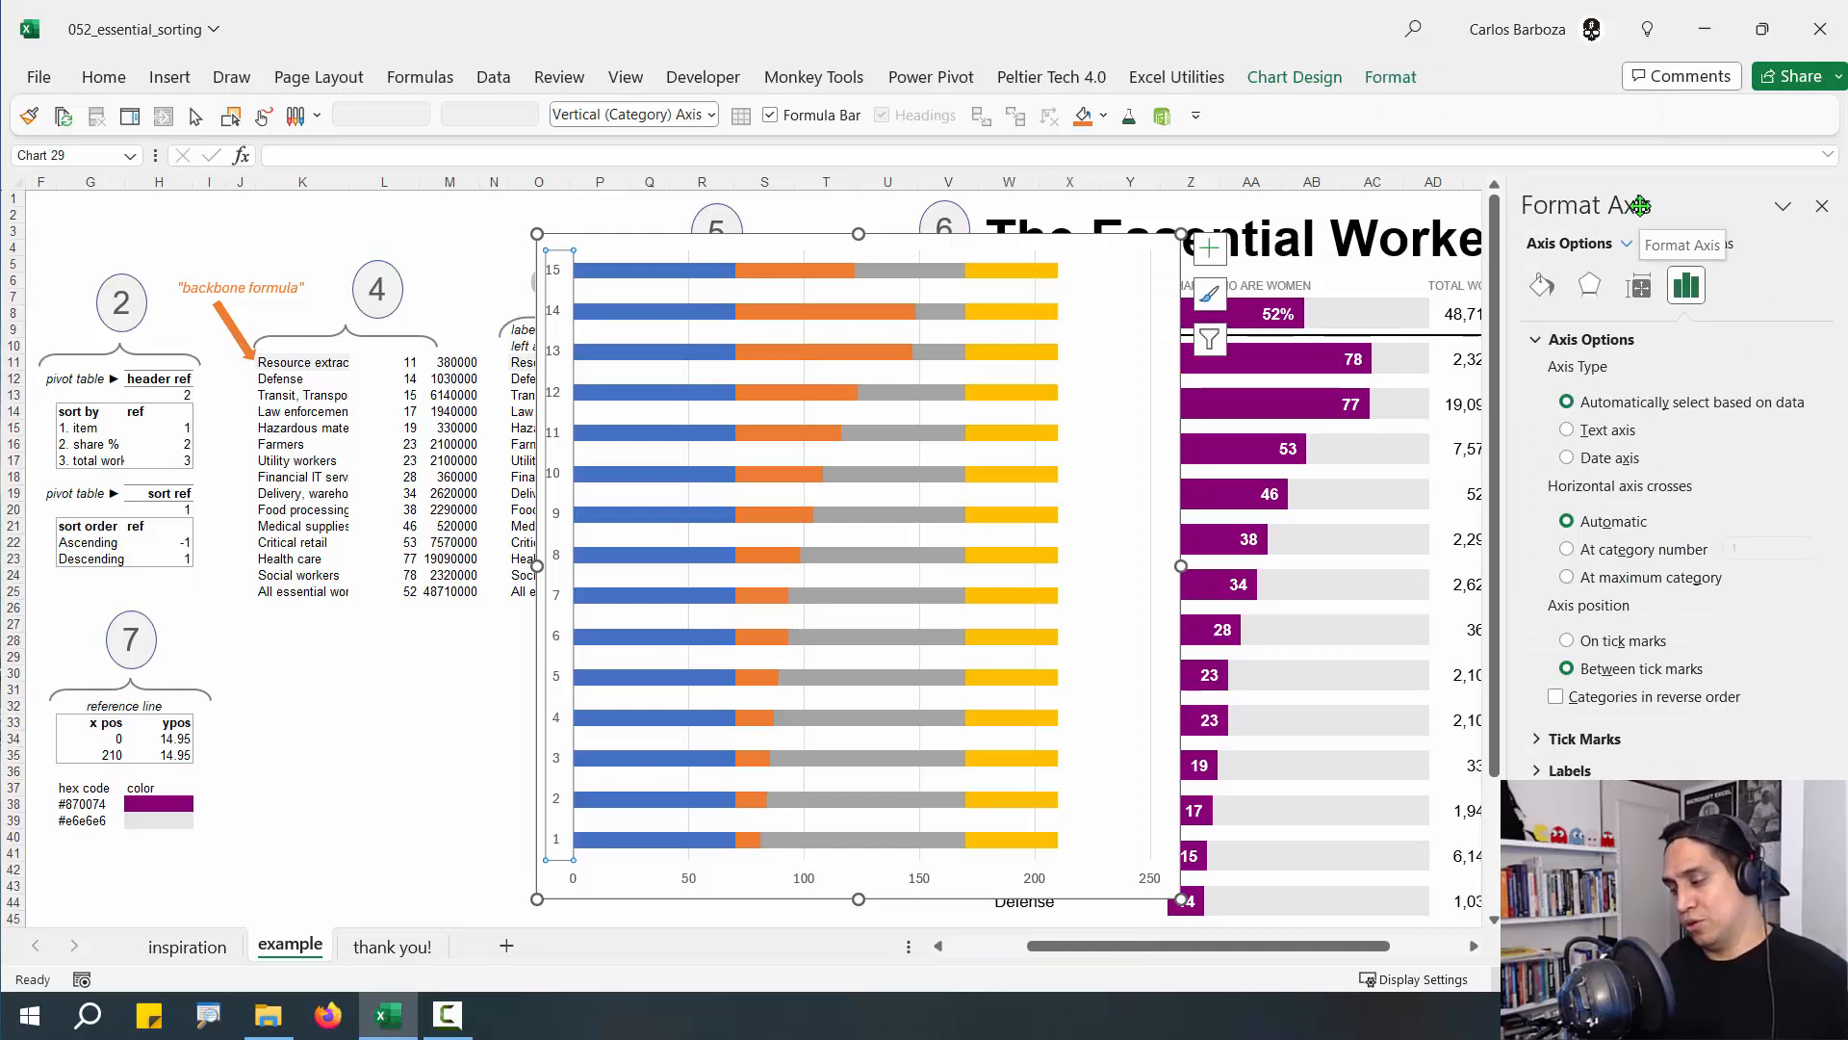
drag(1639, 205, 562, 53)
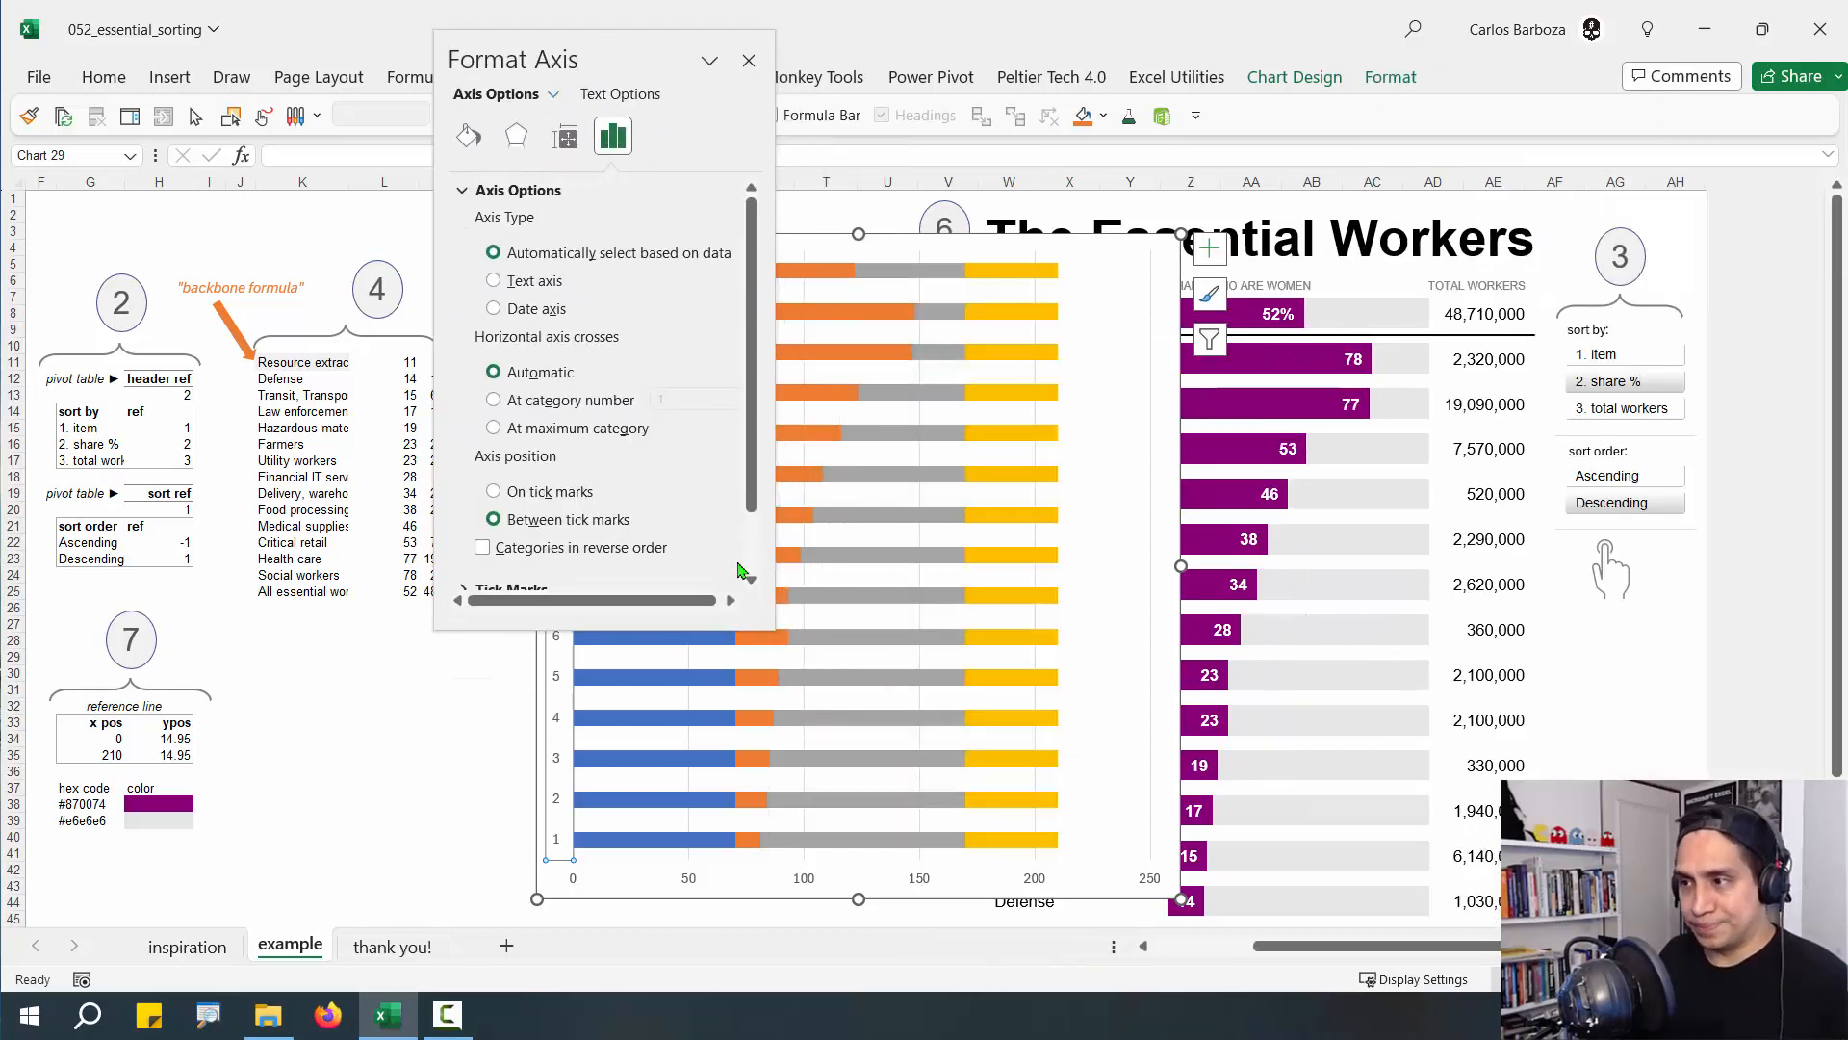
drag(775, 628, 885, 832)
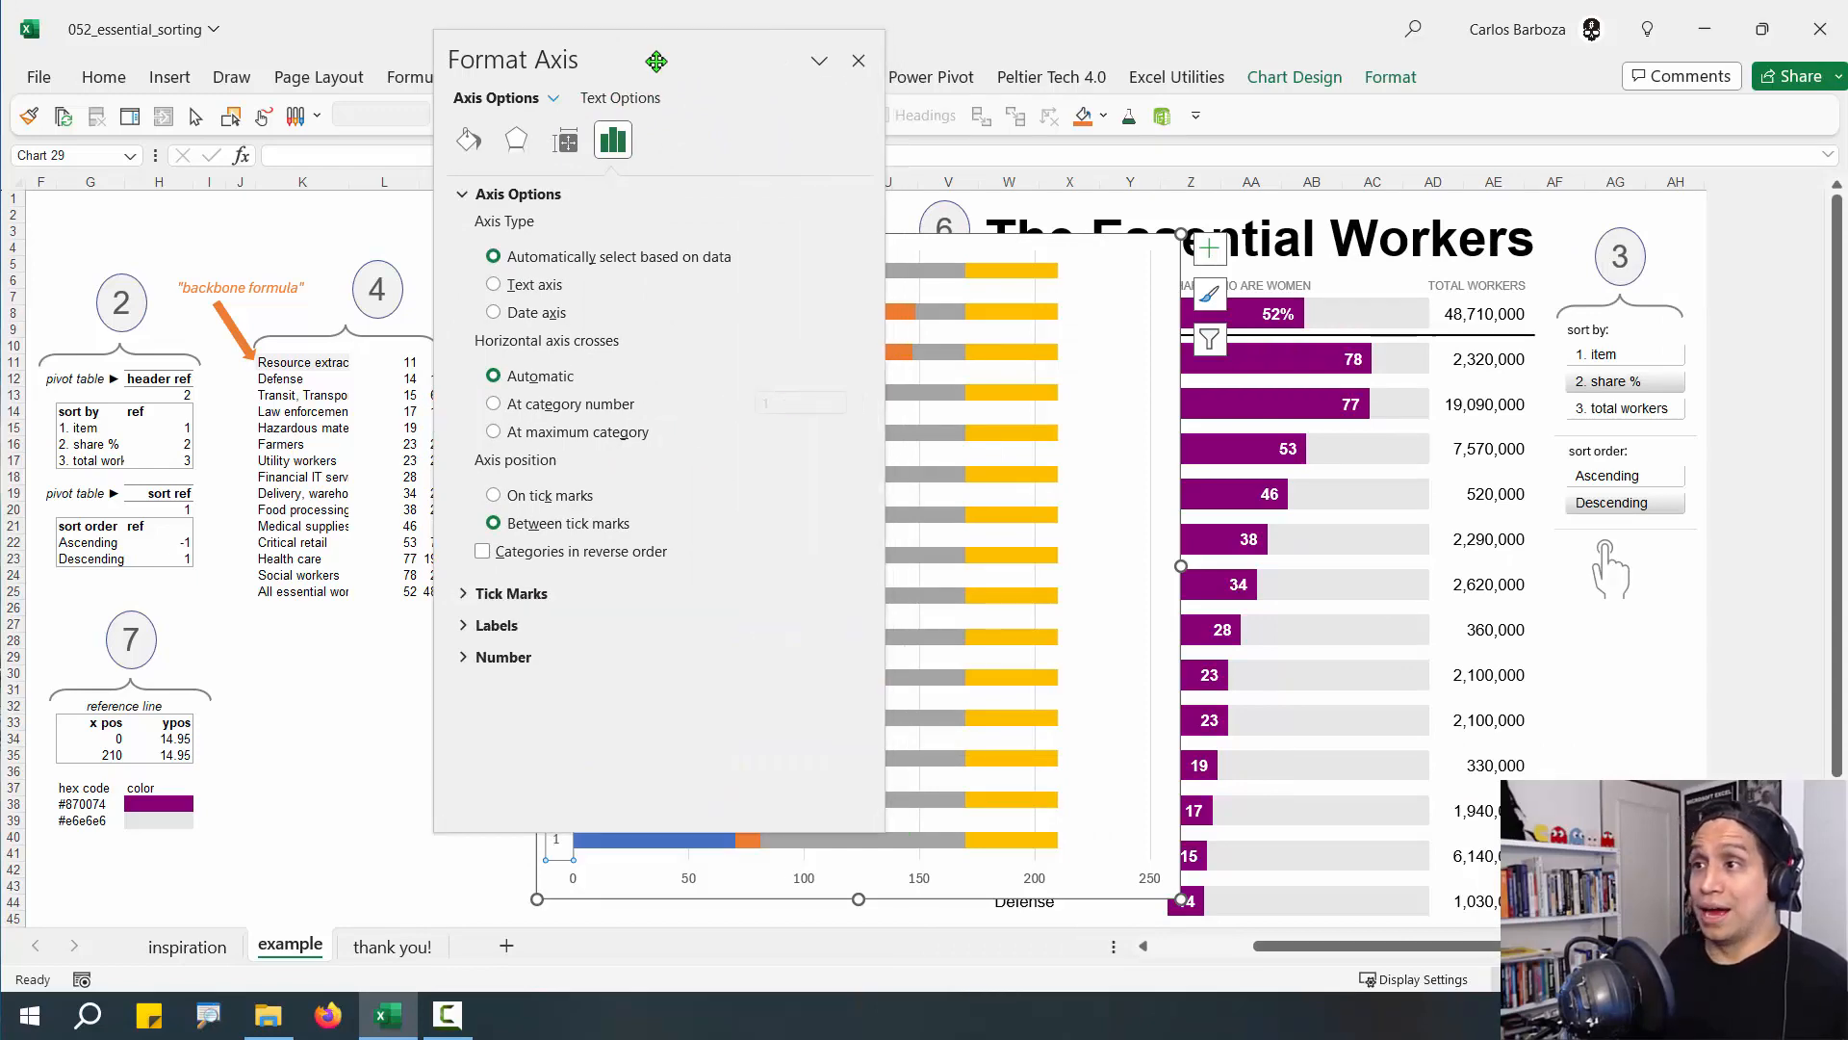
drag(656, 60, 1755, 213)
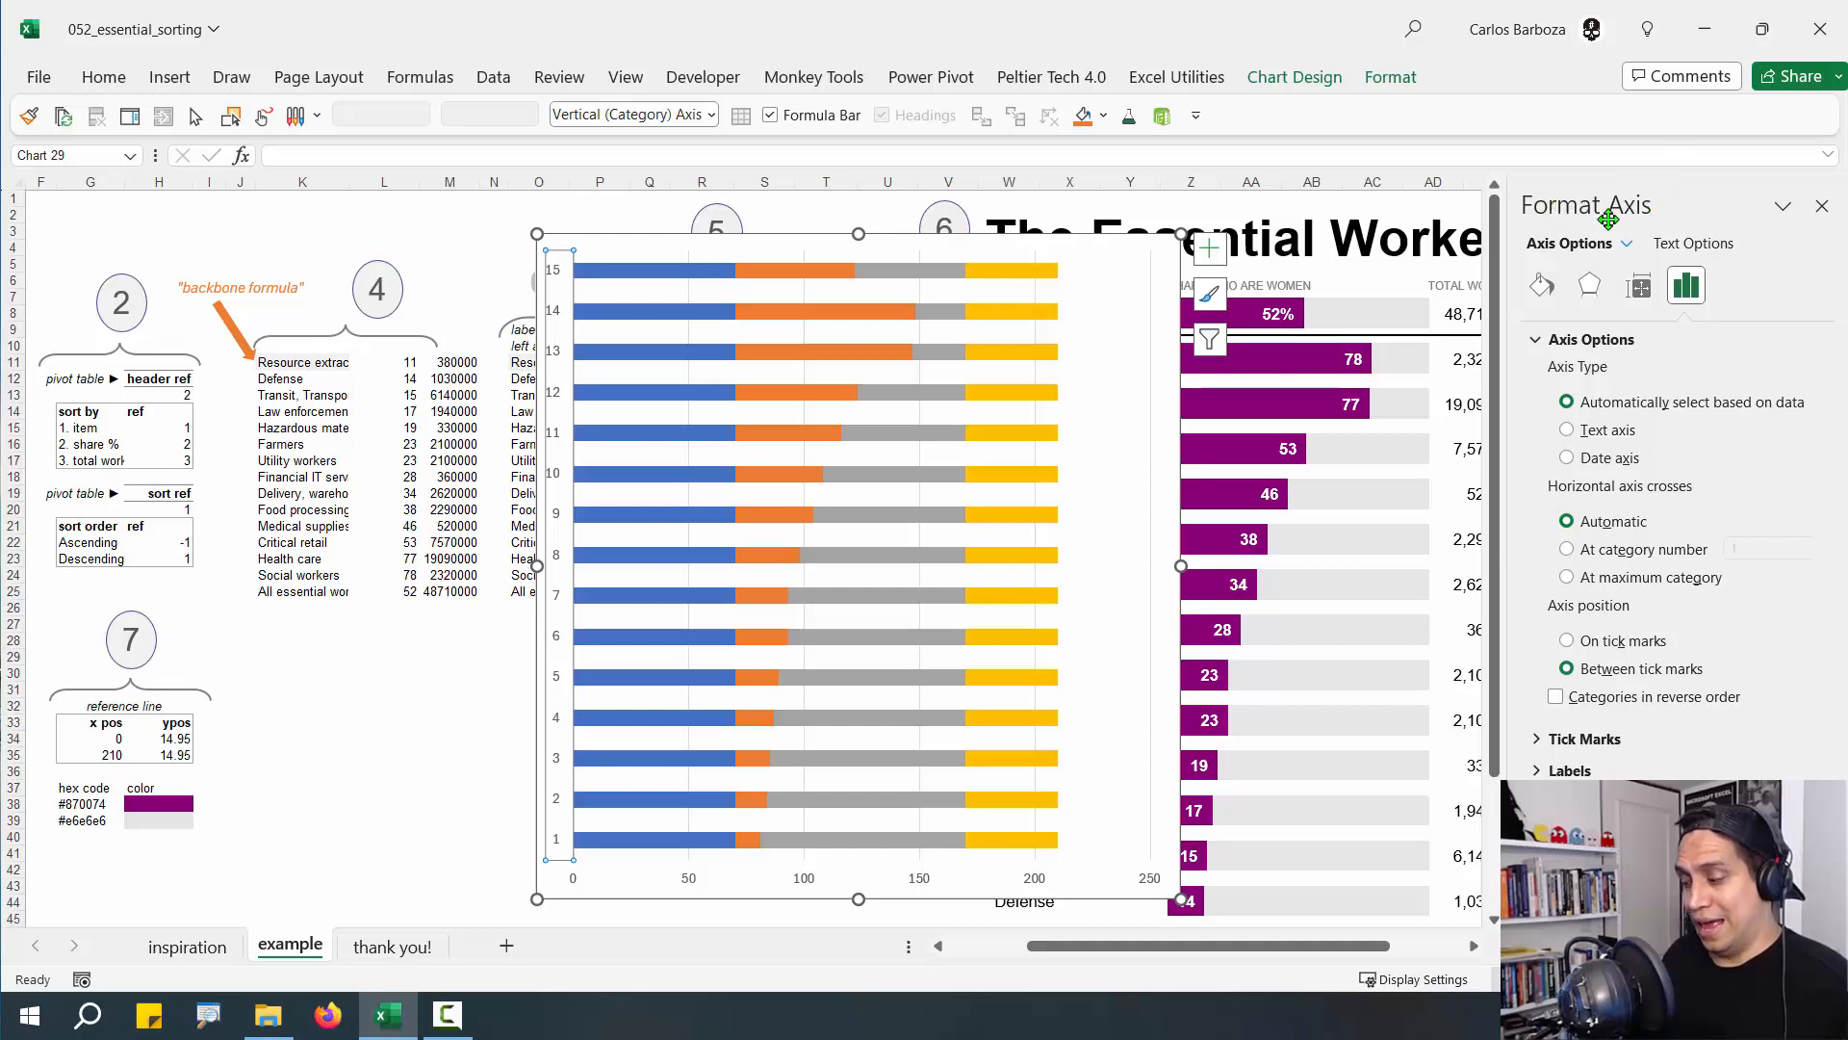
drag(1608, 219, 1081, 107)
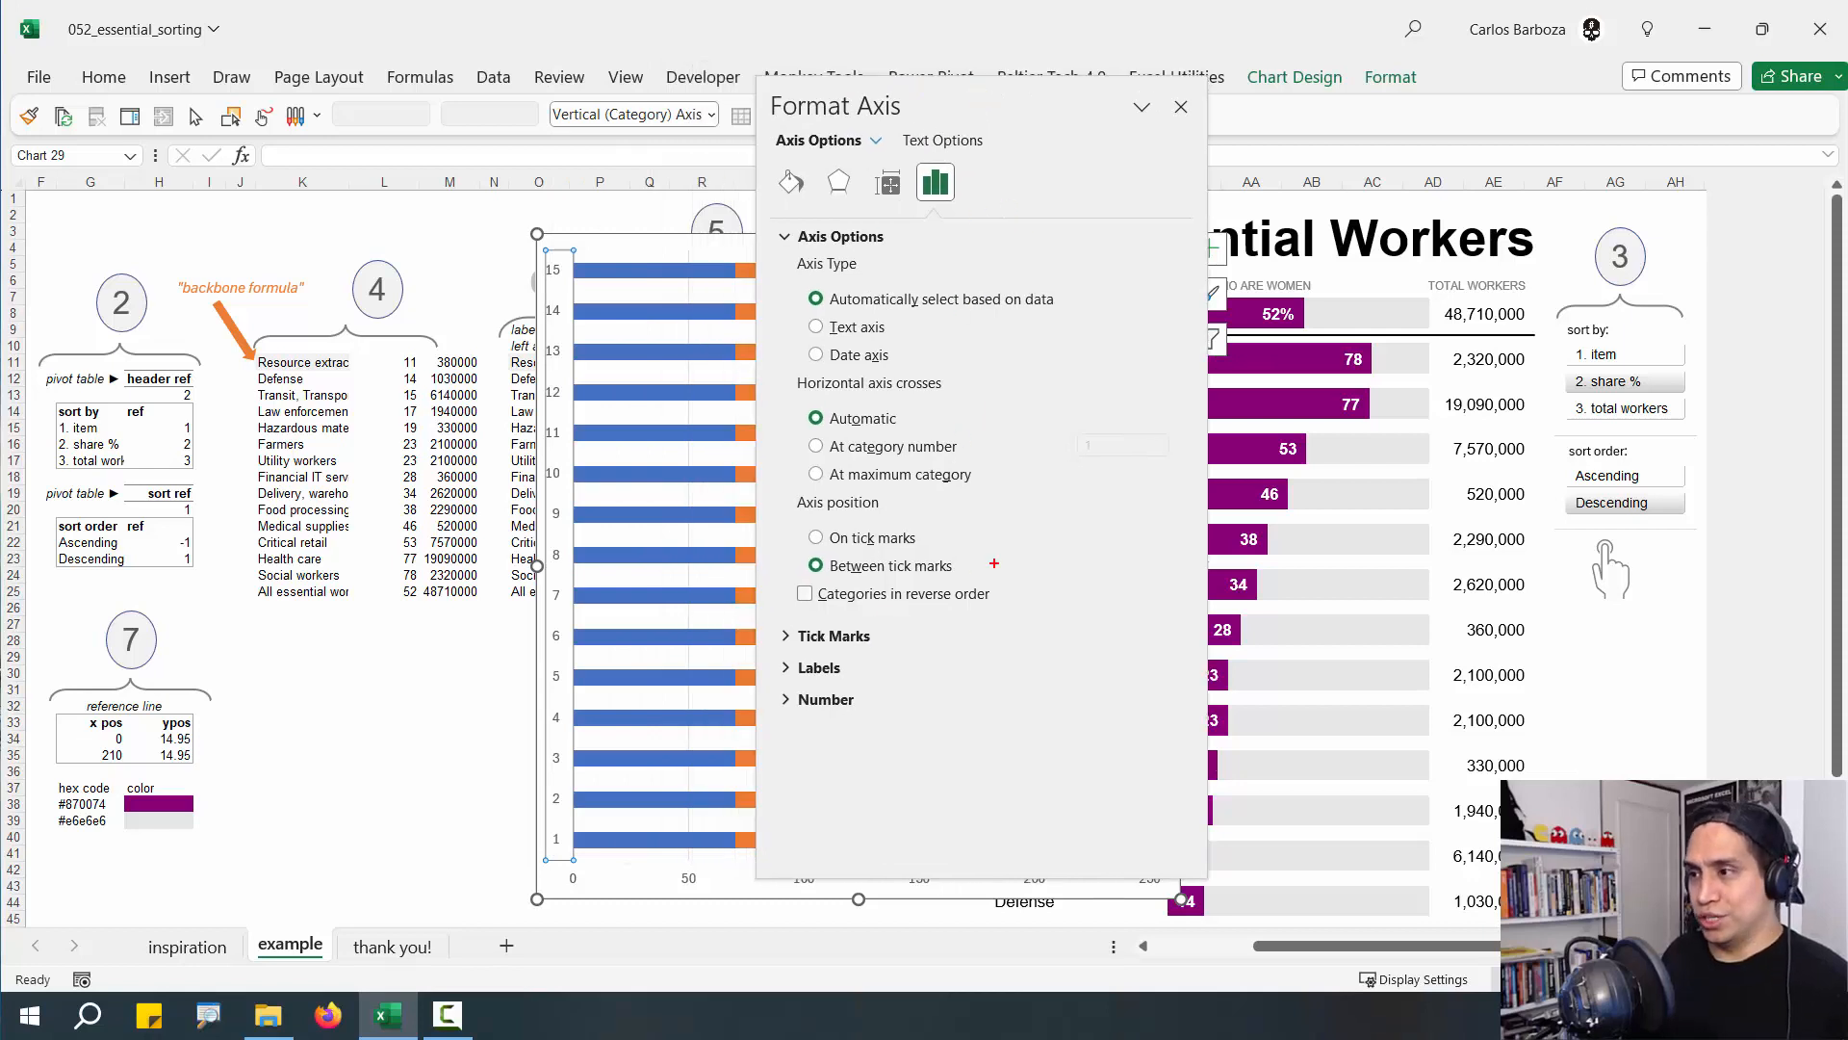
drag(979, 577, 1143, 466)
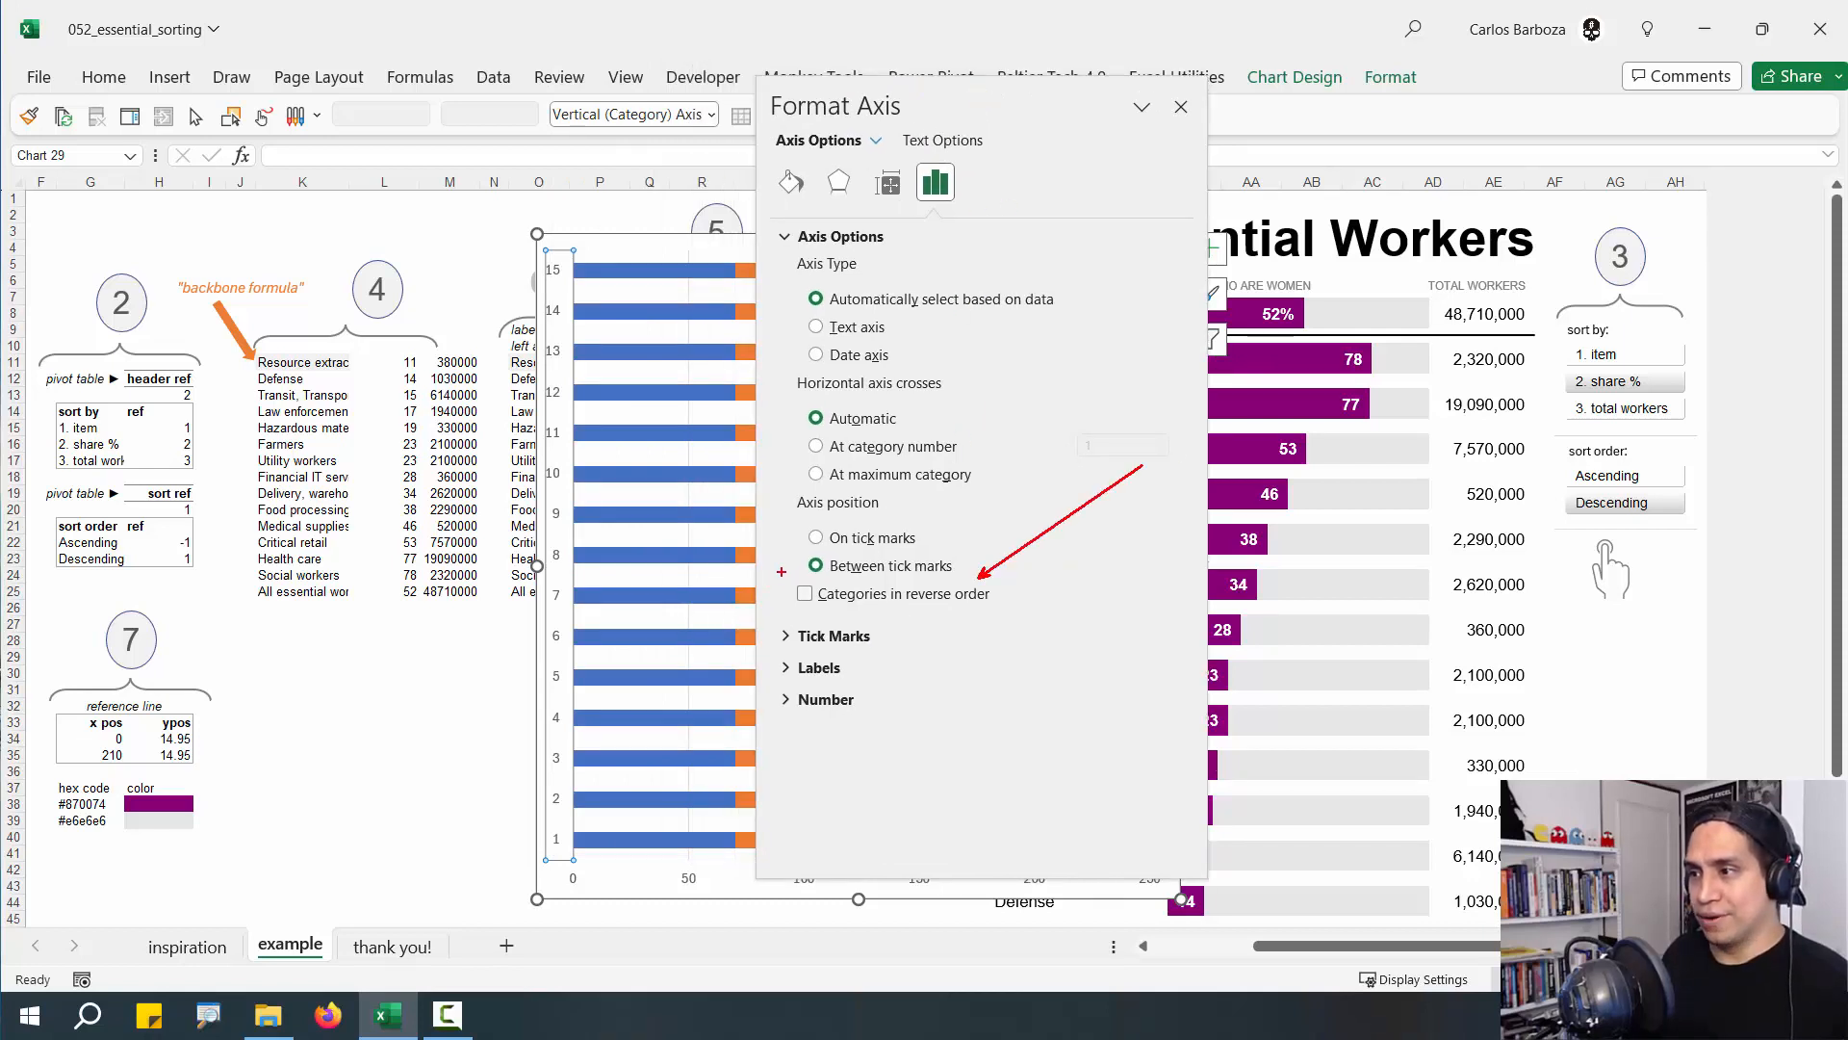
drag(782, 572, 1043, 609)
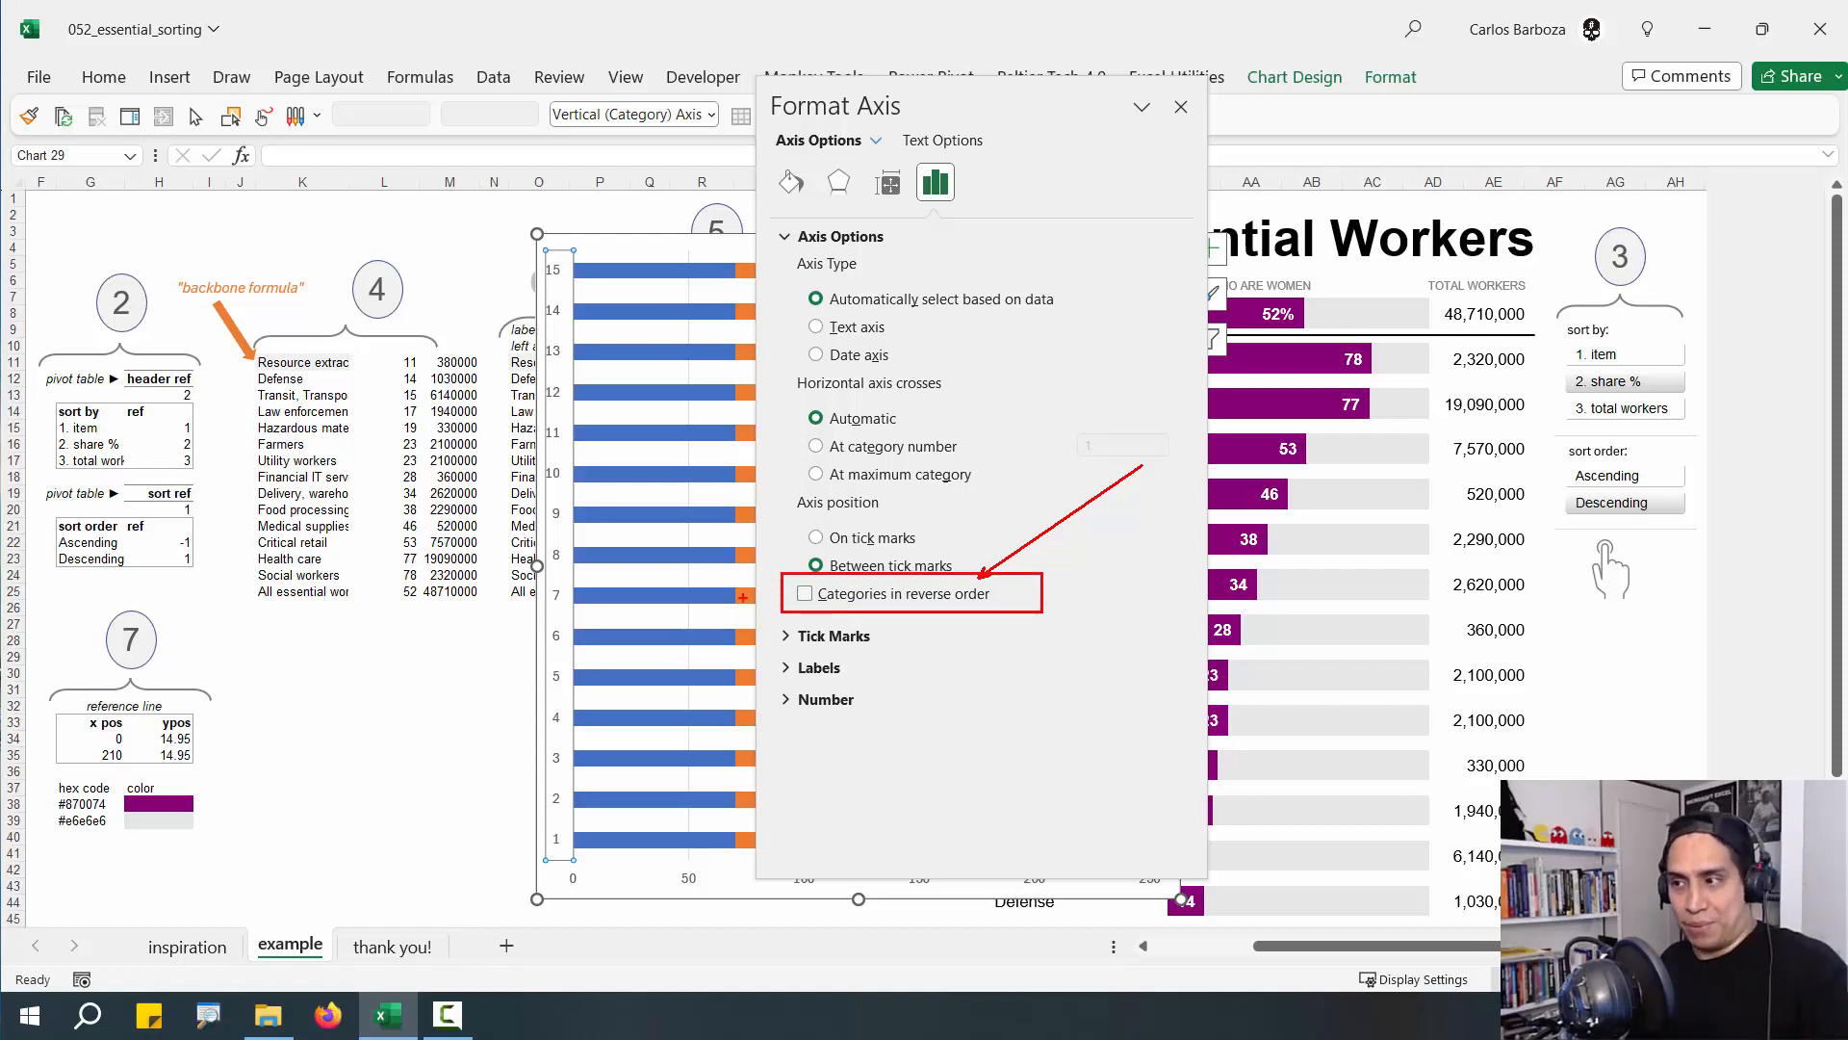
Close the axis formatting and move the stacked bar chart leftward and slightly down, uncovering more of the finished chart
mouse_move(785, 581)
mouse_down()
mouse_move(745, 609)
mouse_move(454, 637)
mouse_move(258, 608)
mouse_move(210, 566)
mouse_up()
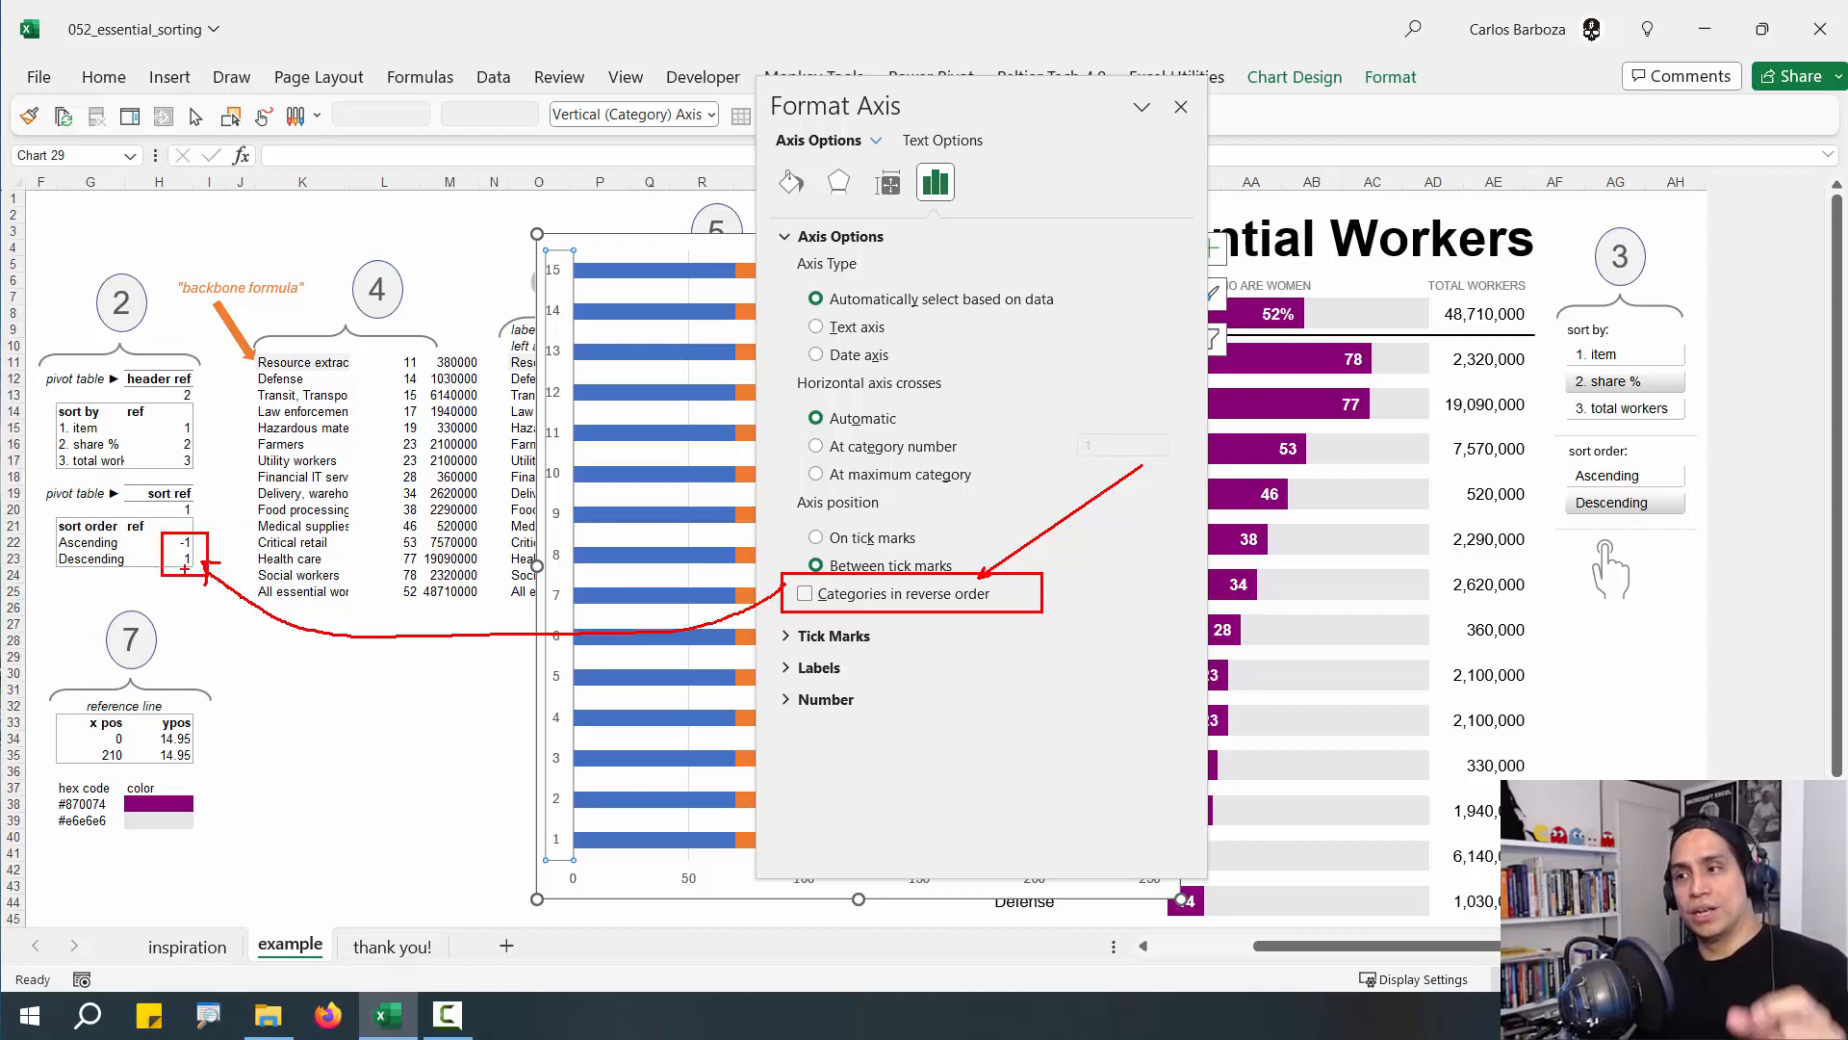
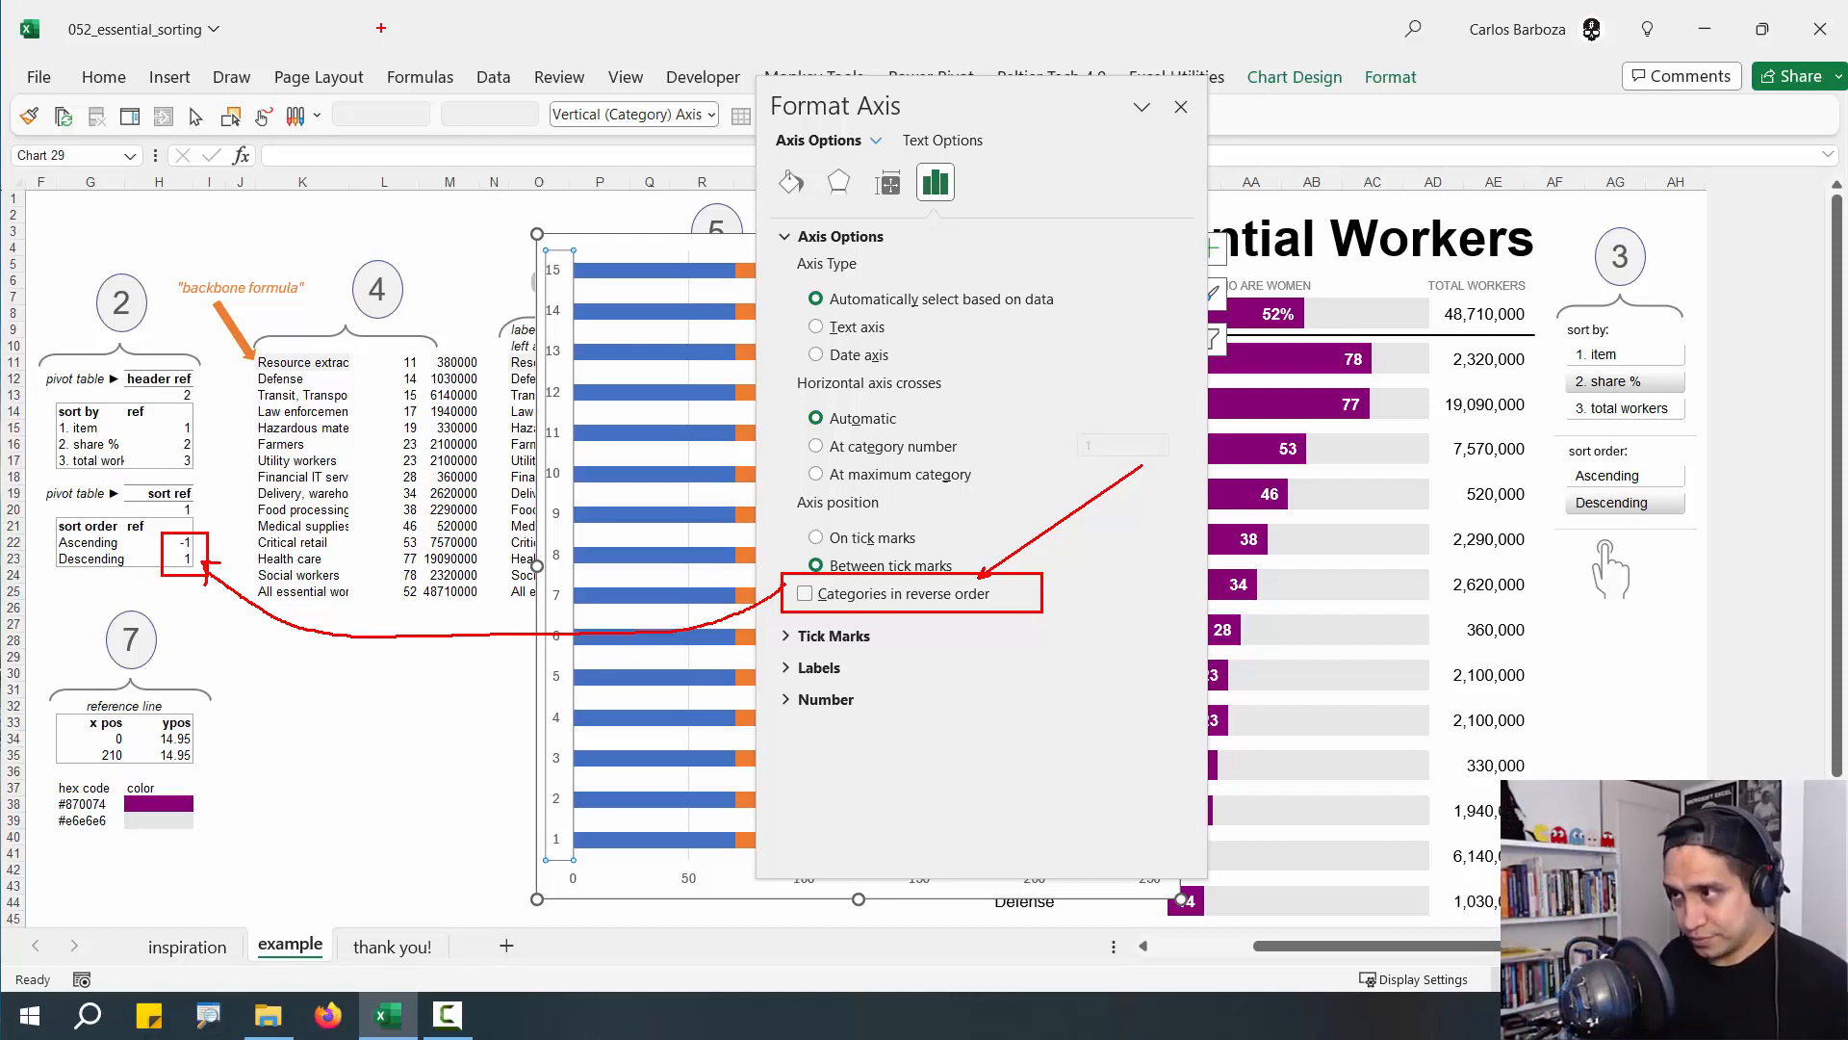
key(Escape)
click(1181, 107)
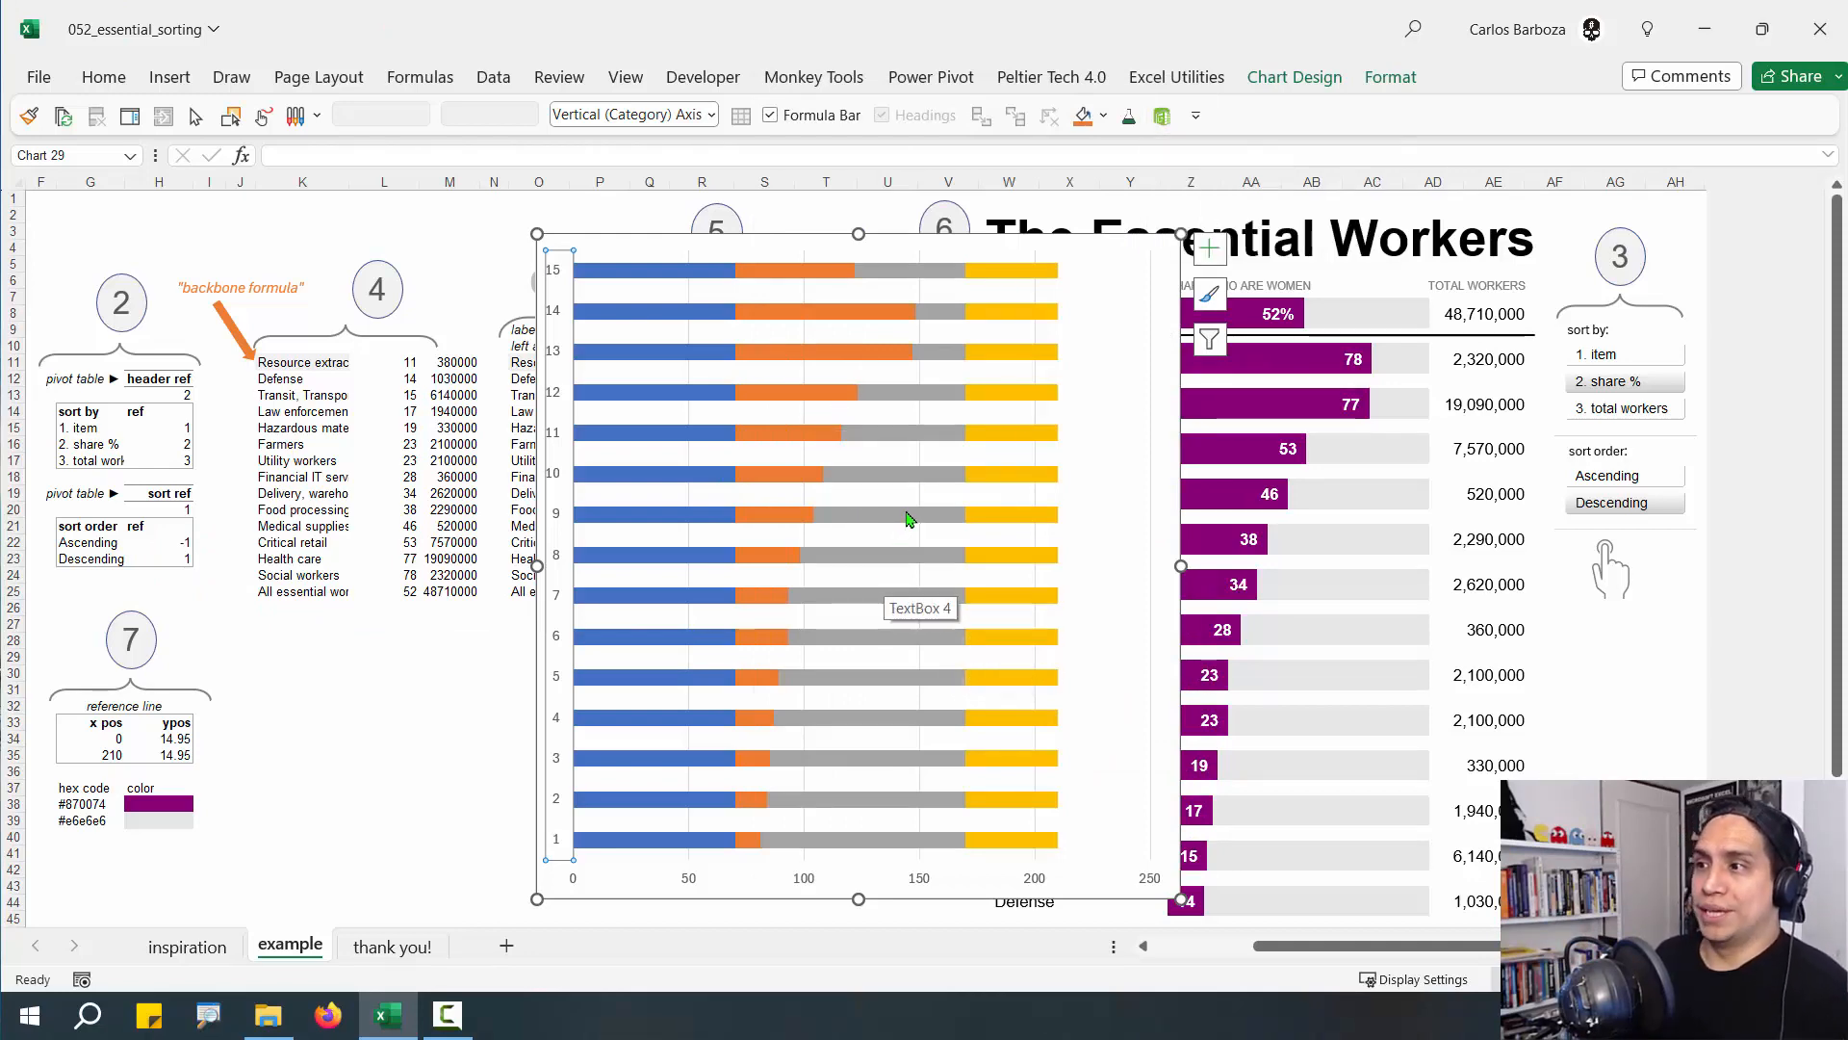
drag(947, 247, 836, 353)
click(595, 343)
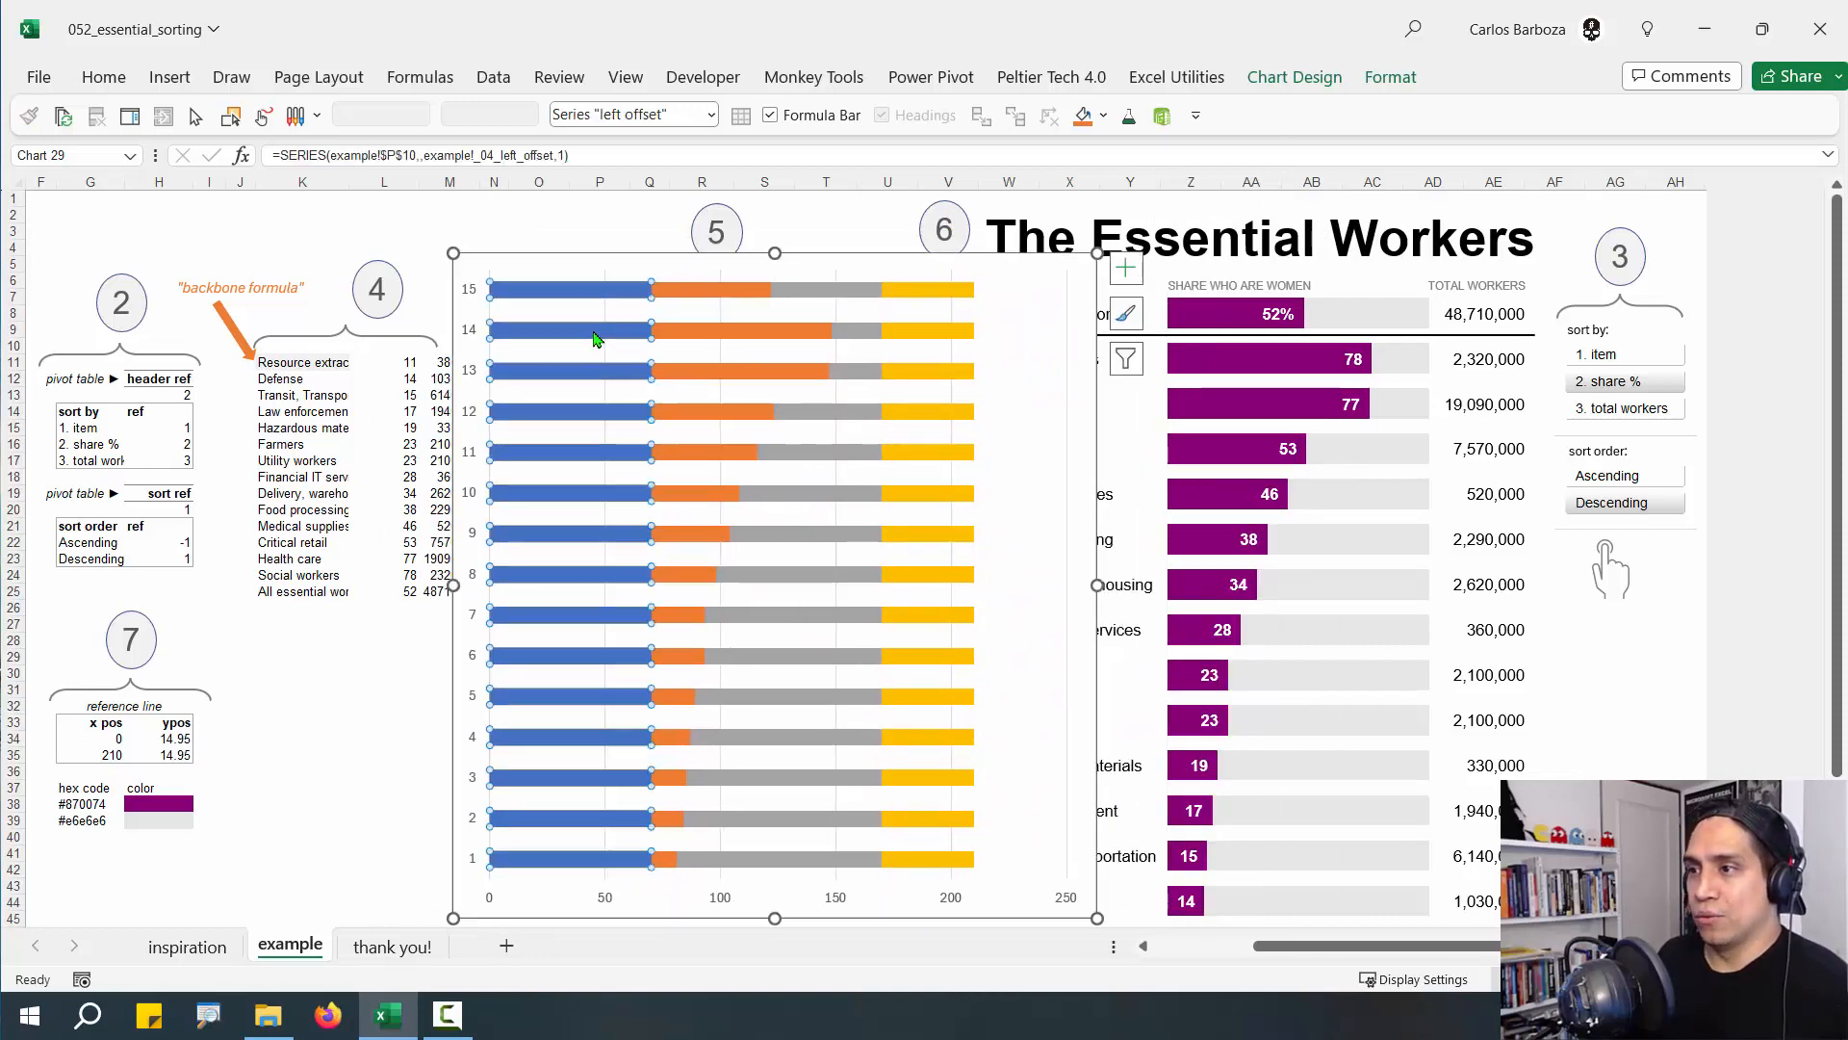
right_click(597, 342)
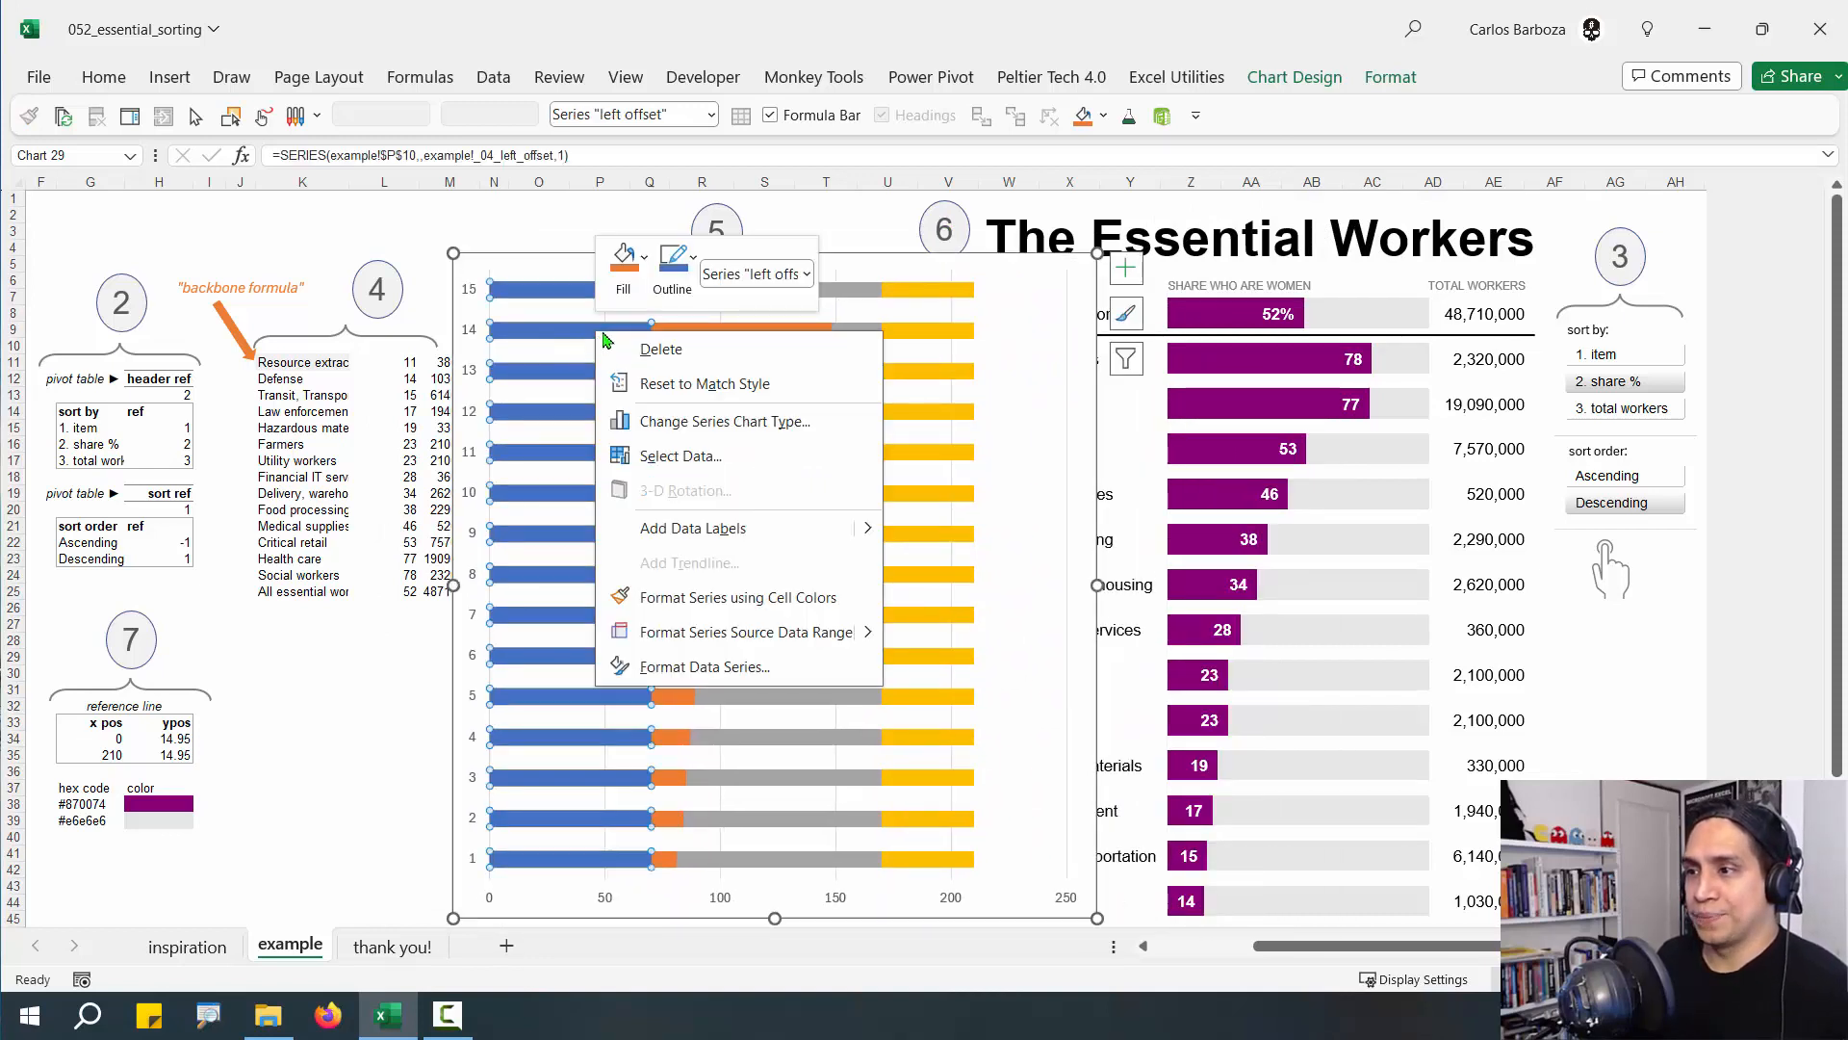
key(Escape)
click(535, 344)
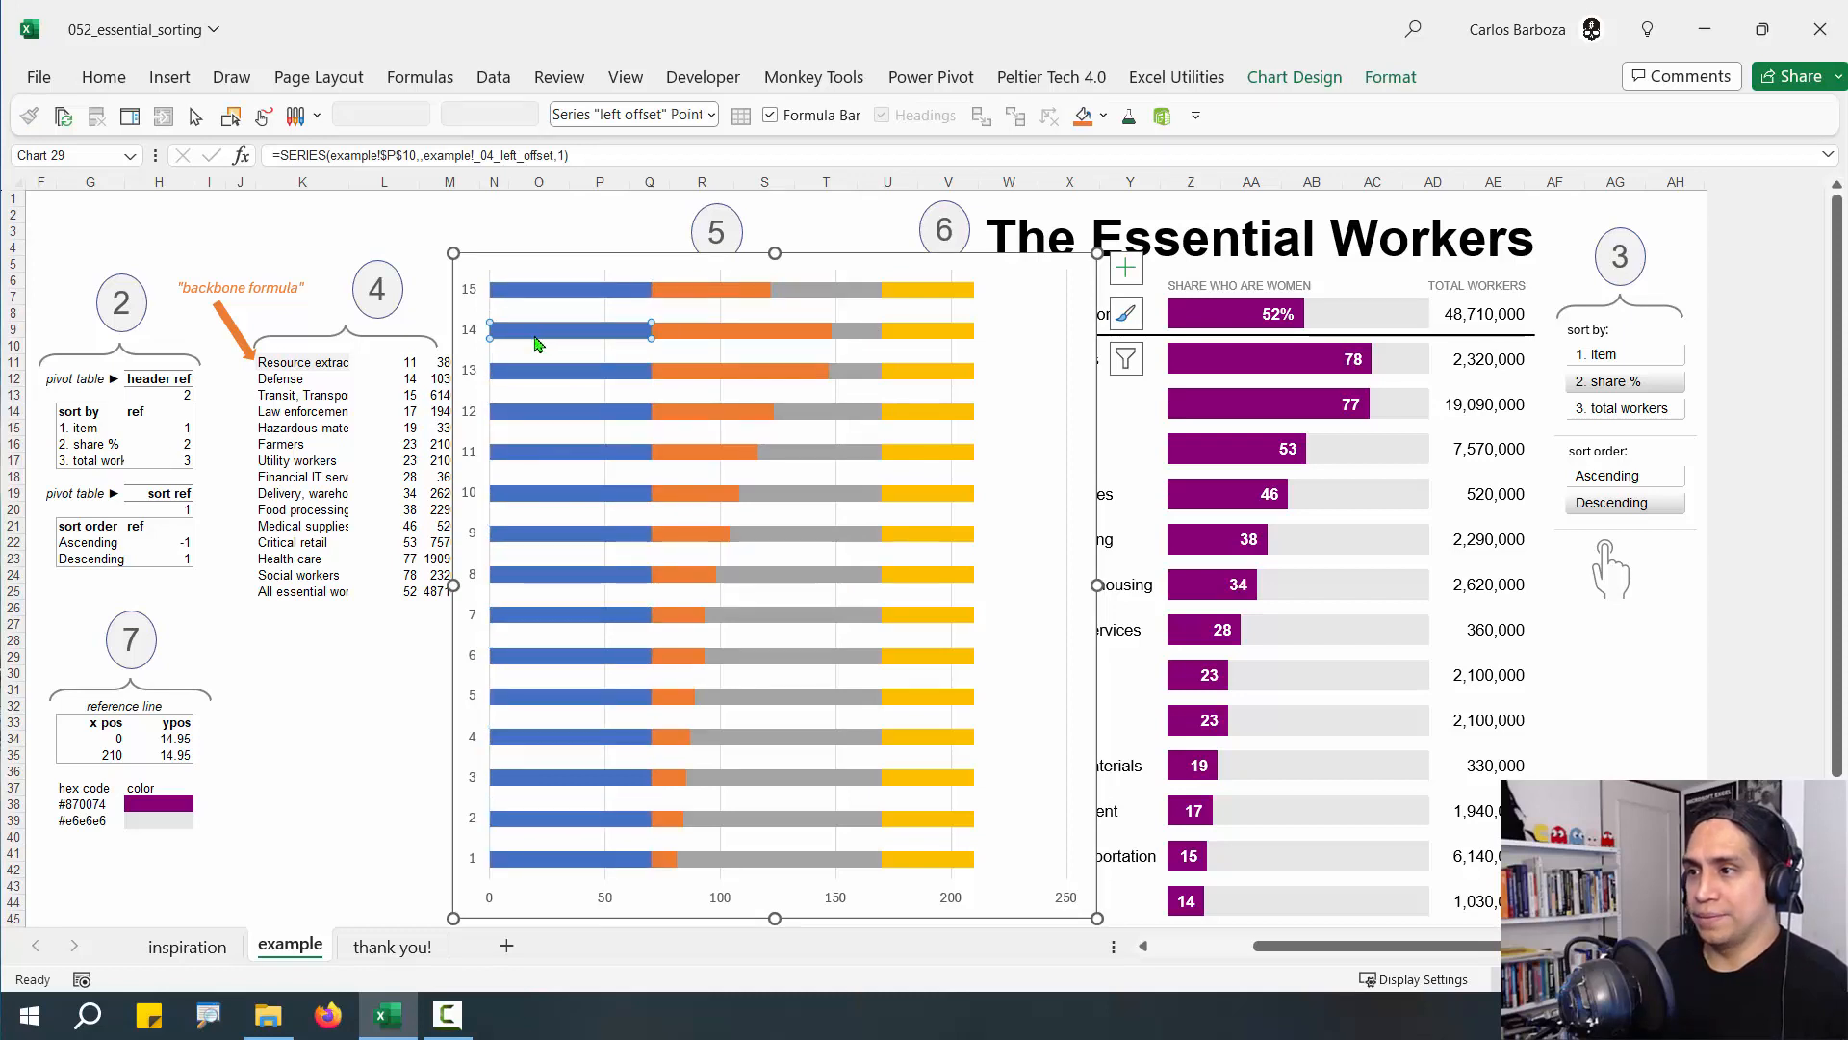
key(Escape)
key(Escape)
click(602, 333)
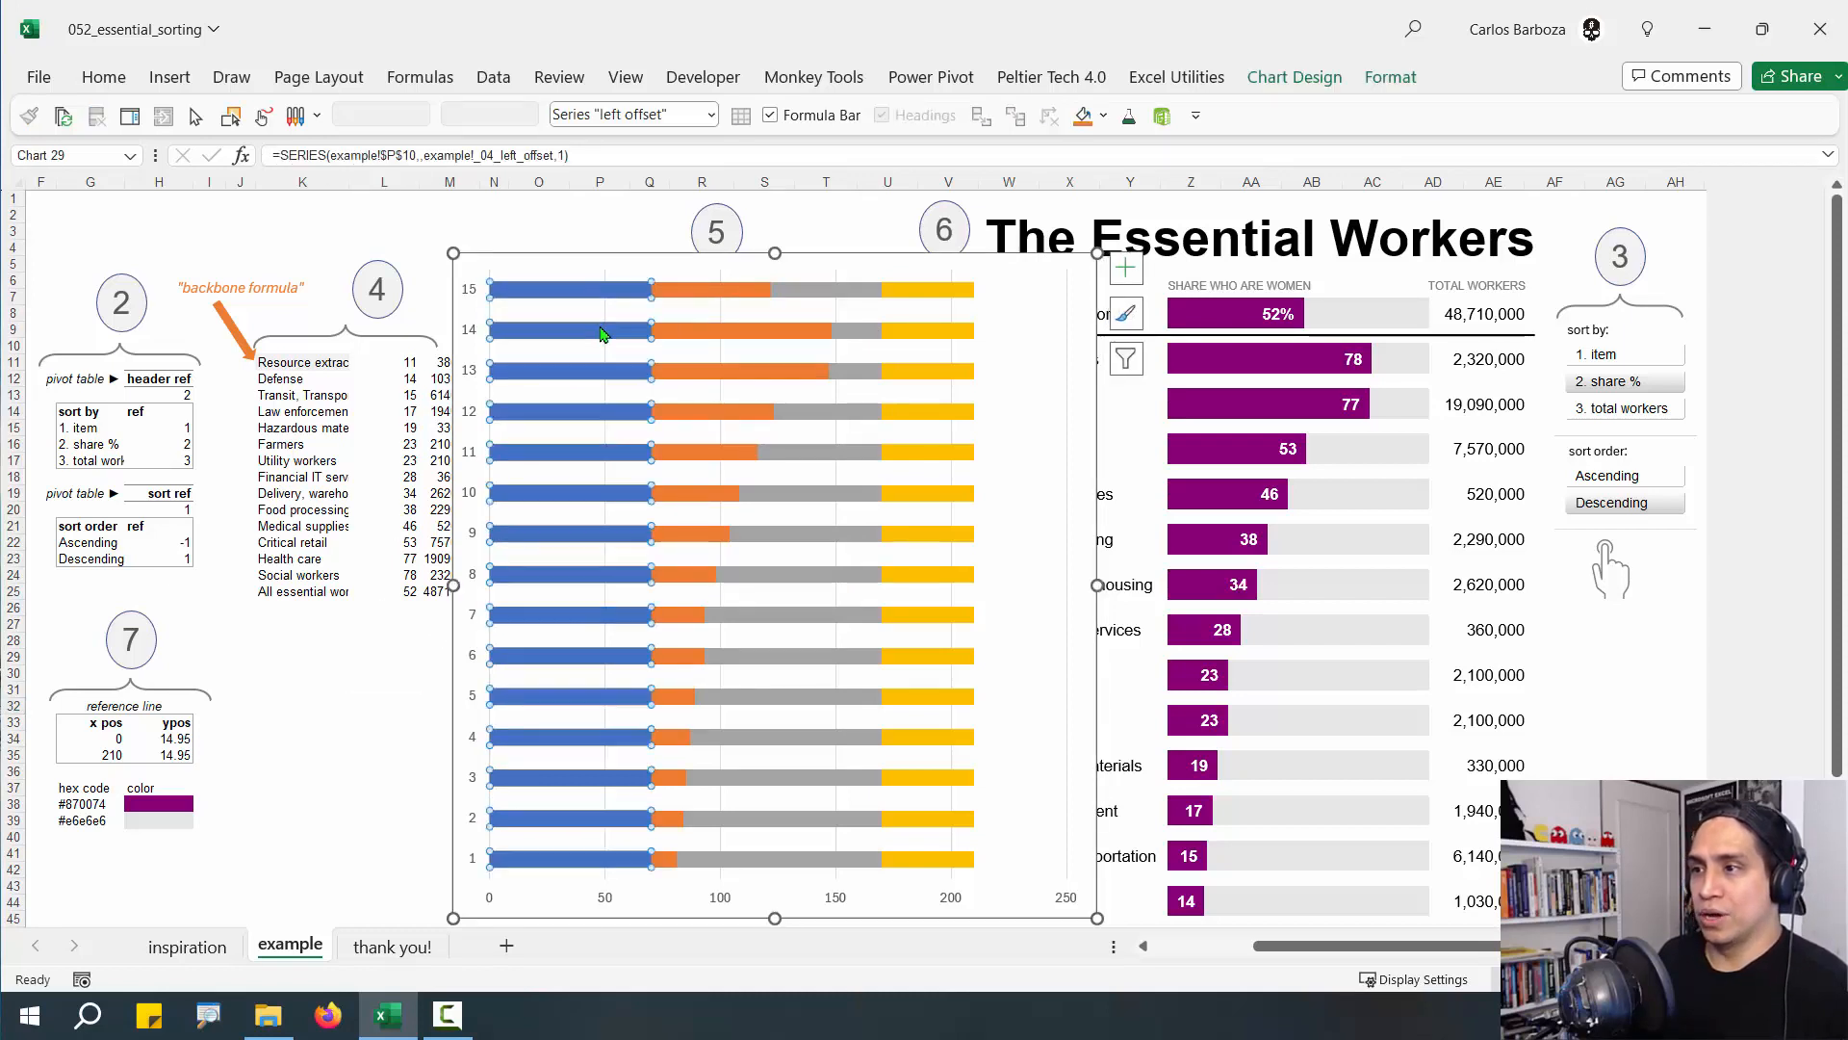
double_click(601, 334)
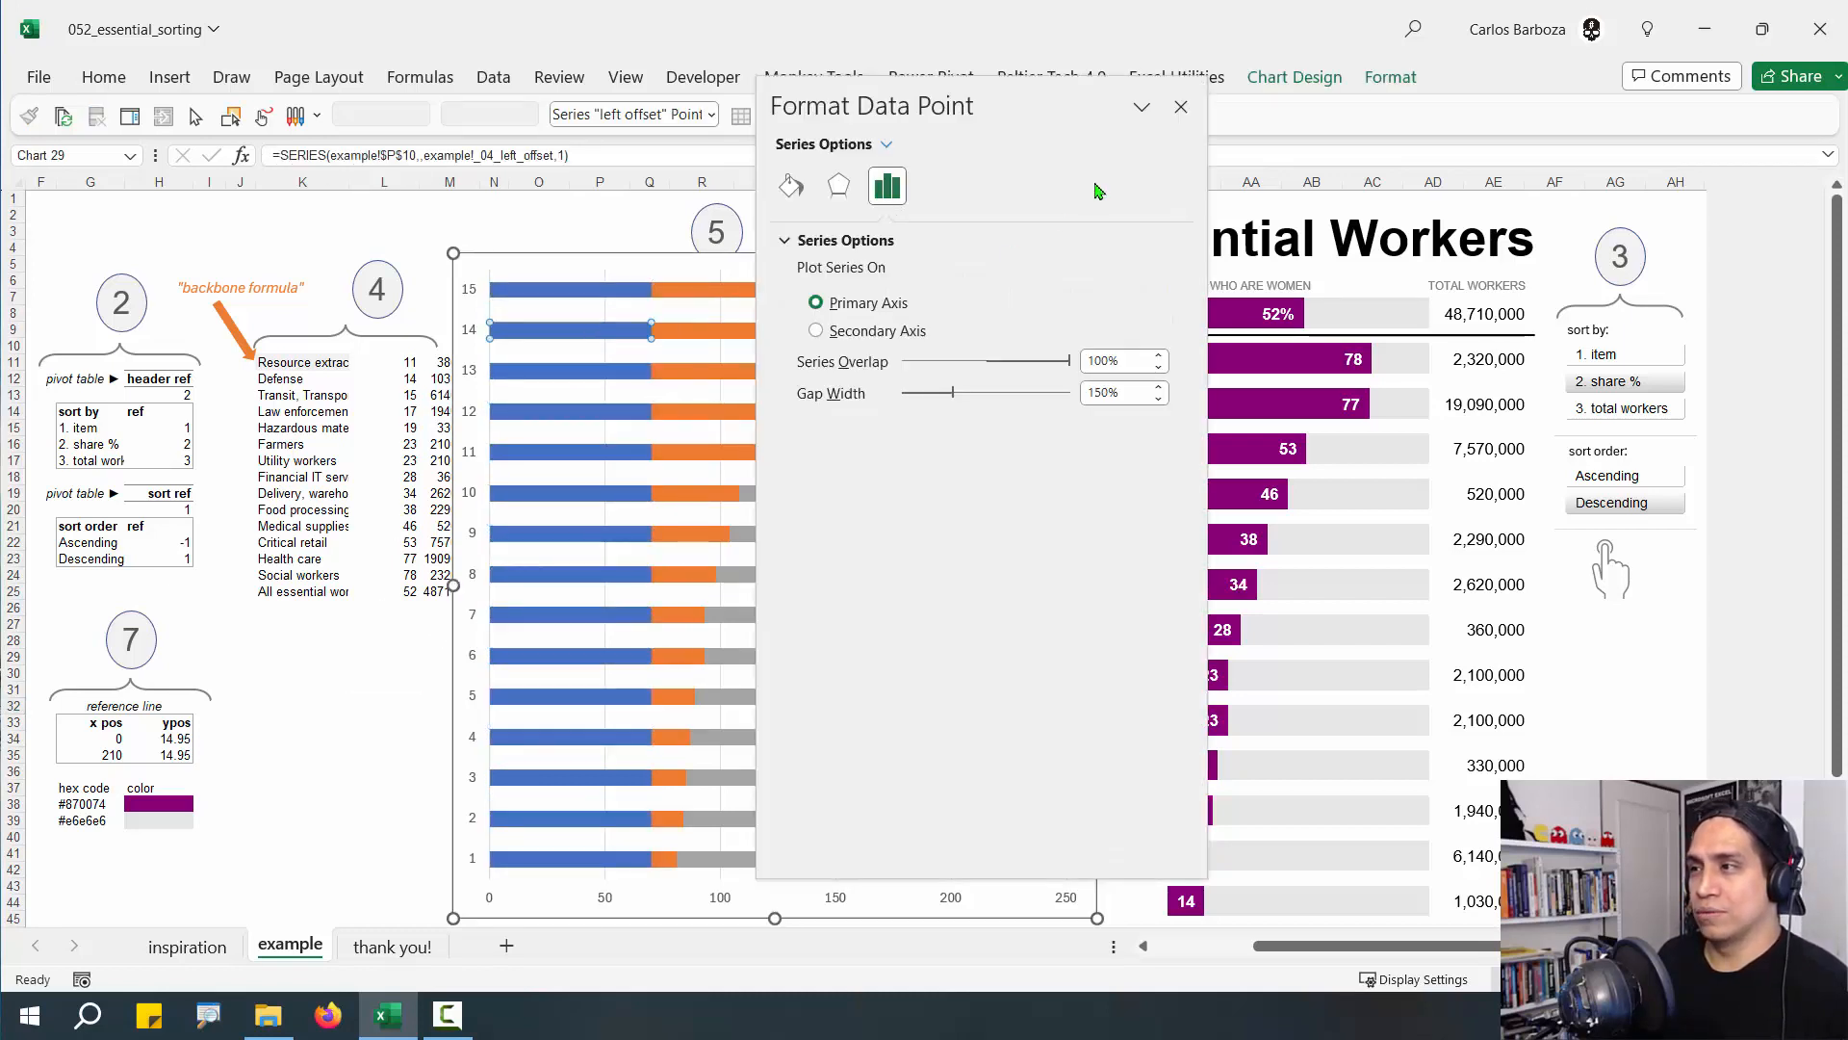
click(1183, 107)
click(557, 287)
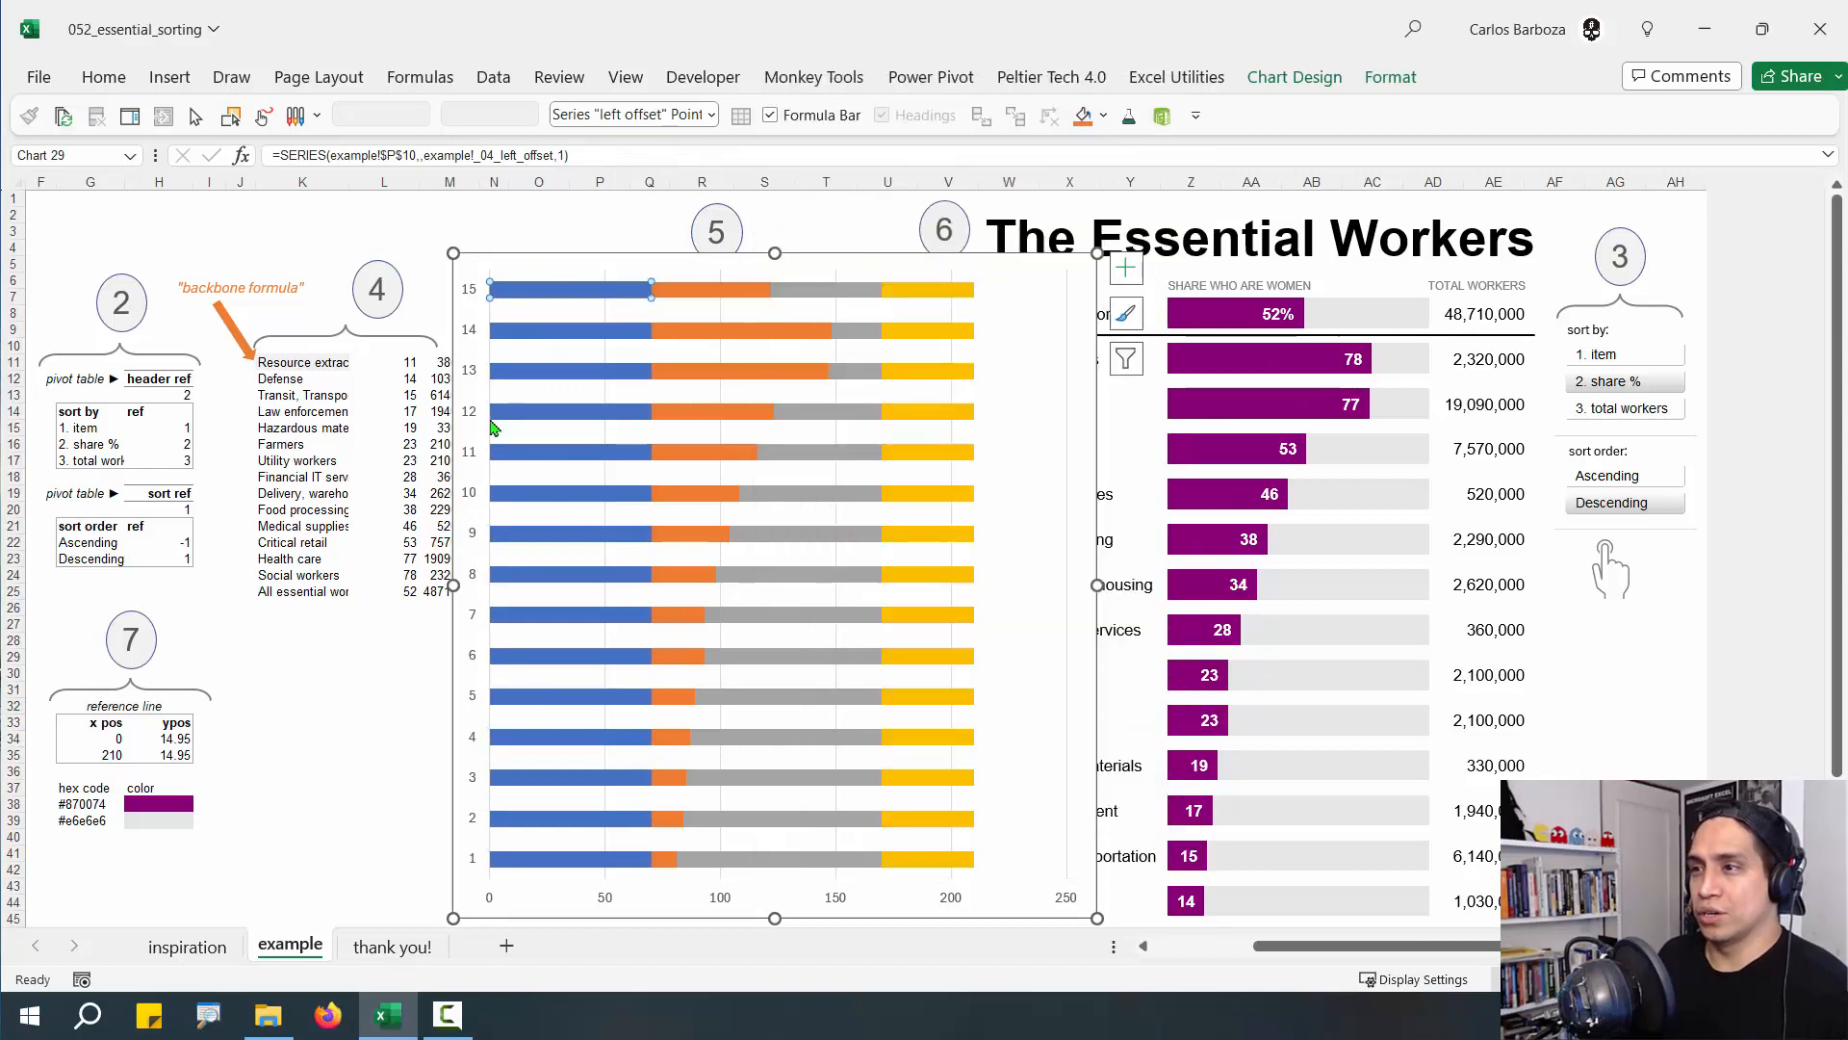
click(311, 782)
click(604, 329)
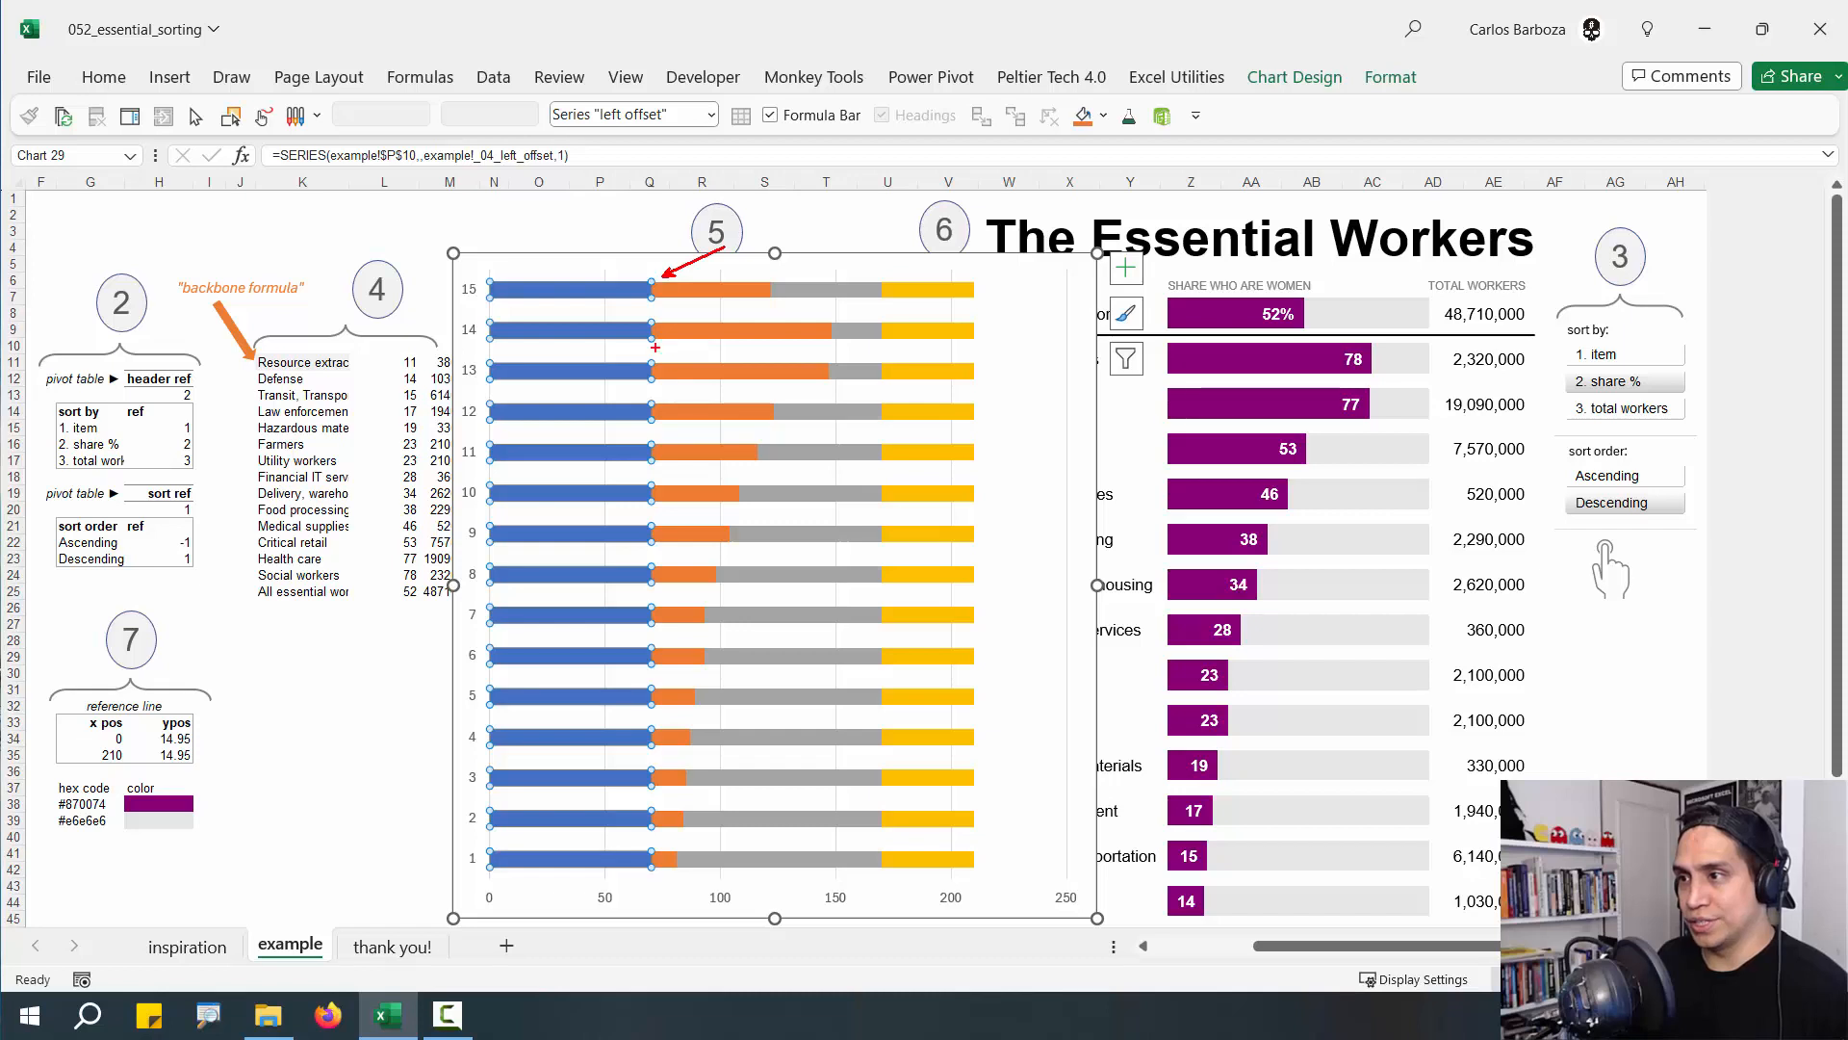
drag(661, 351, 741, 320)
drag(666, 396, 753, 355)
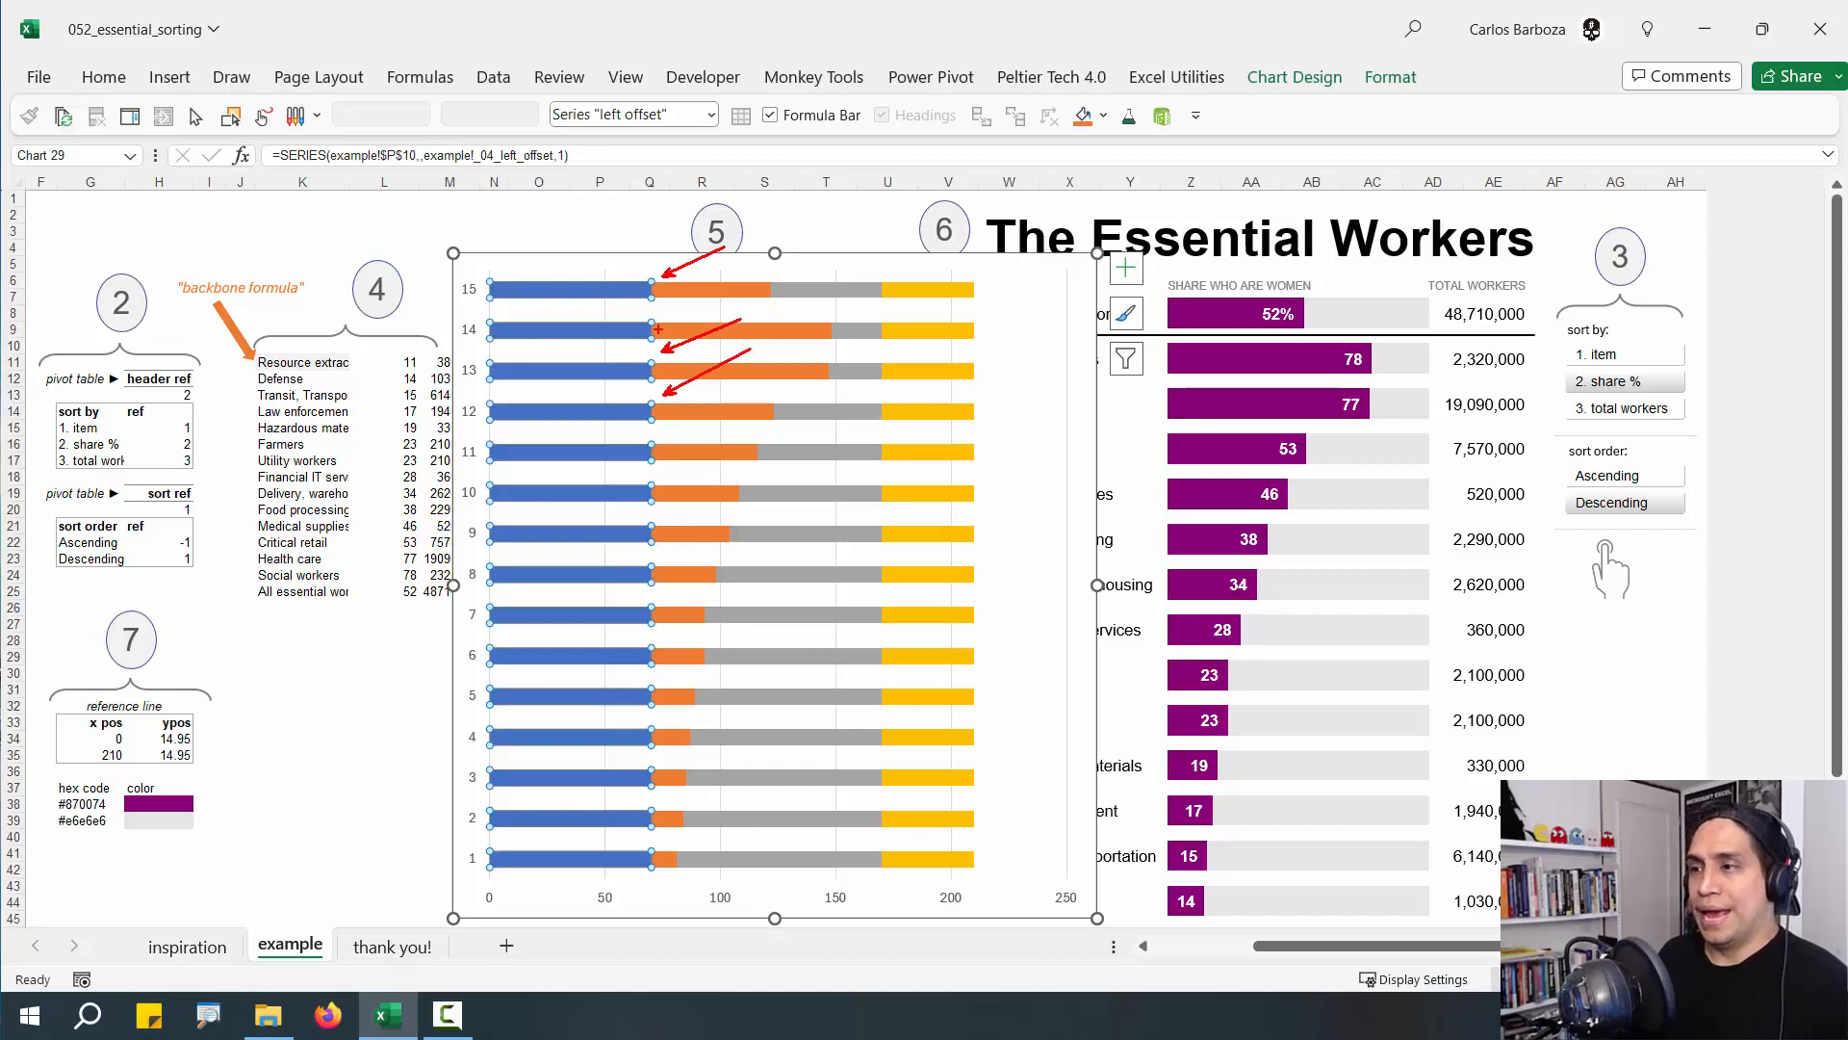
key(Escape)
Set the gap width of the blue left offset series to 50% and close its formatting options
double_click(645, 291)
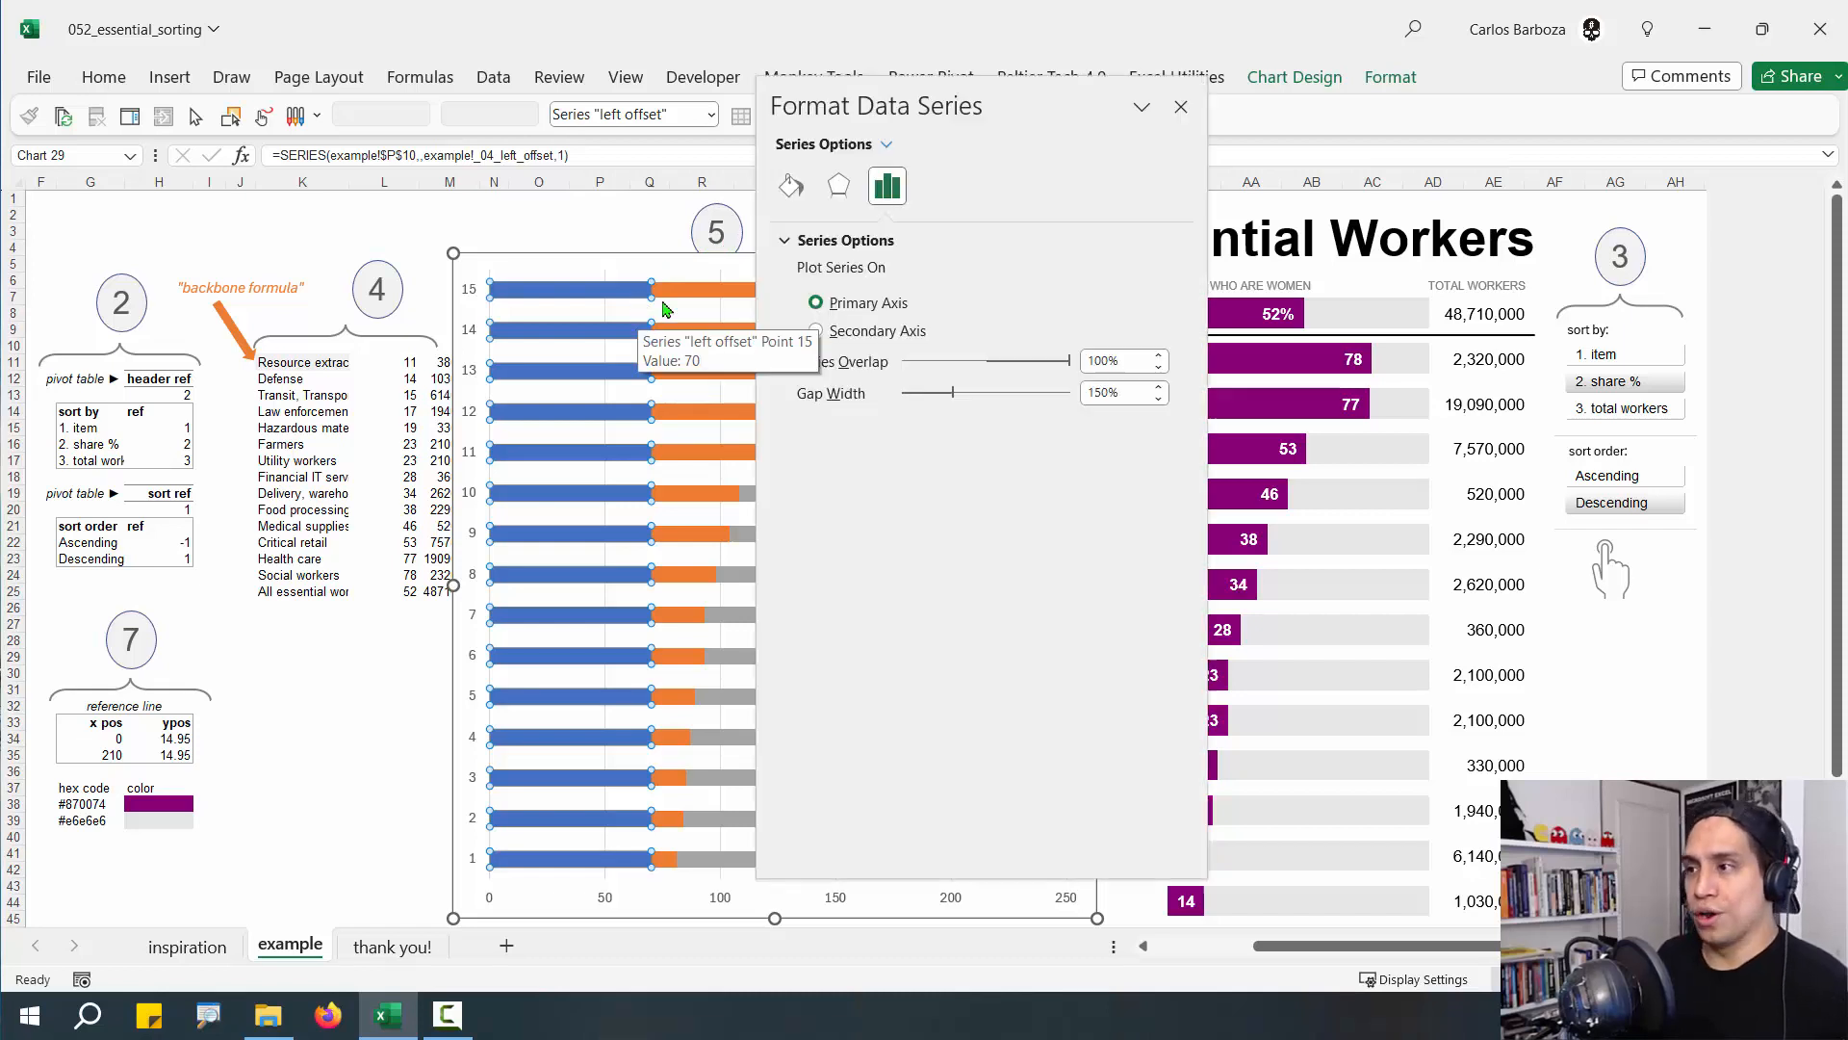
click(1110, 392)
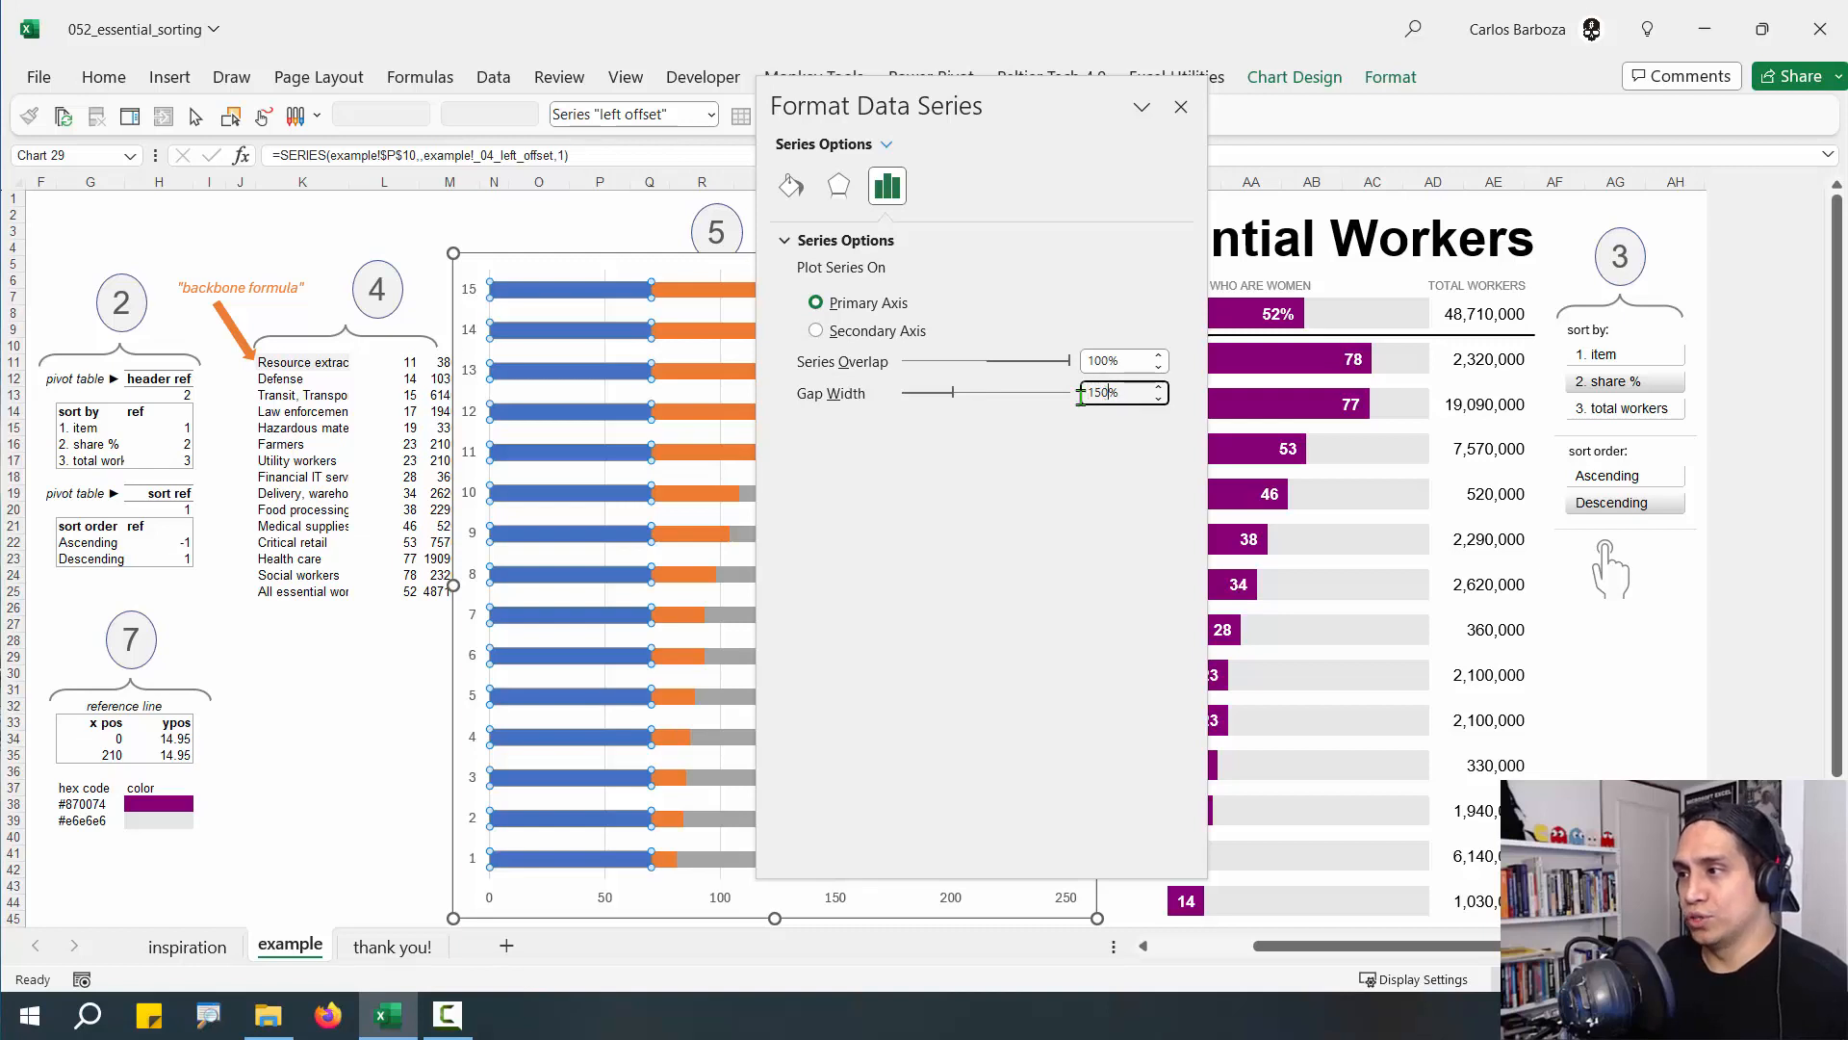
double_click(1082, 393)
text(50)
key(Return)
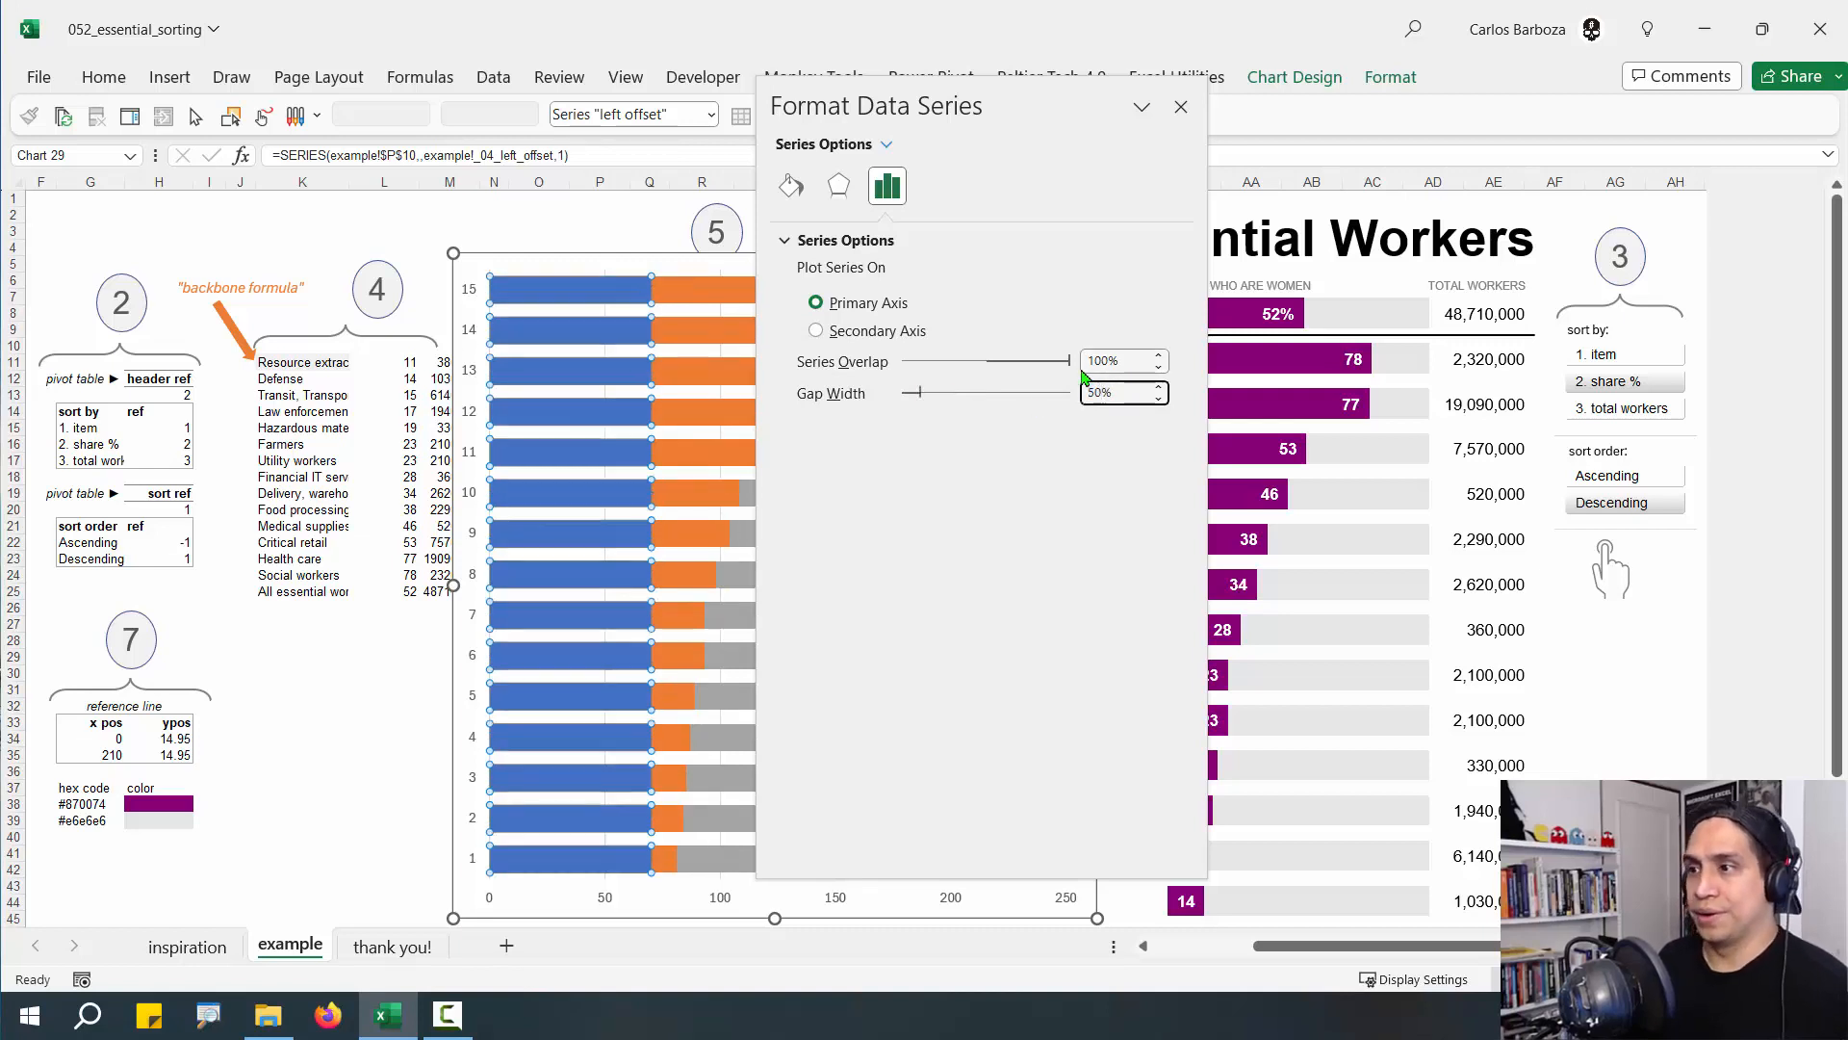
click(1181, 107)
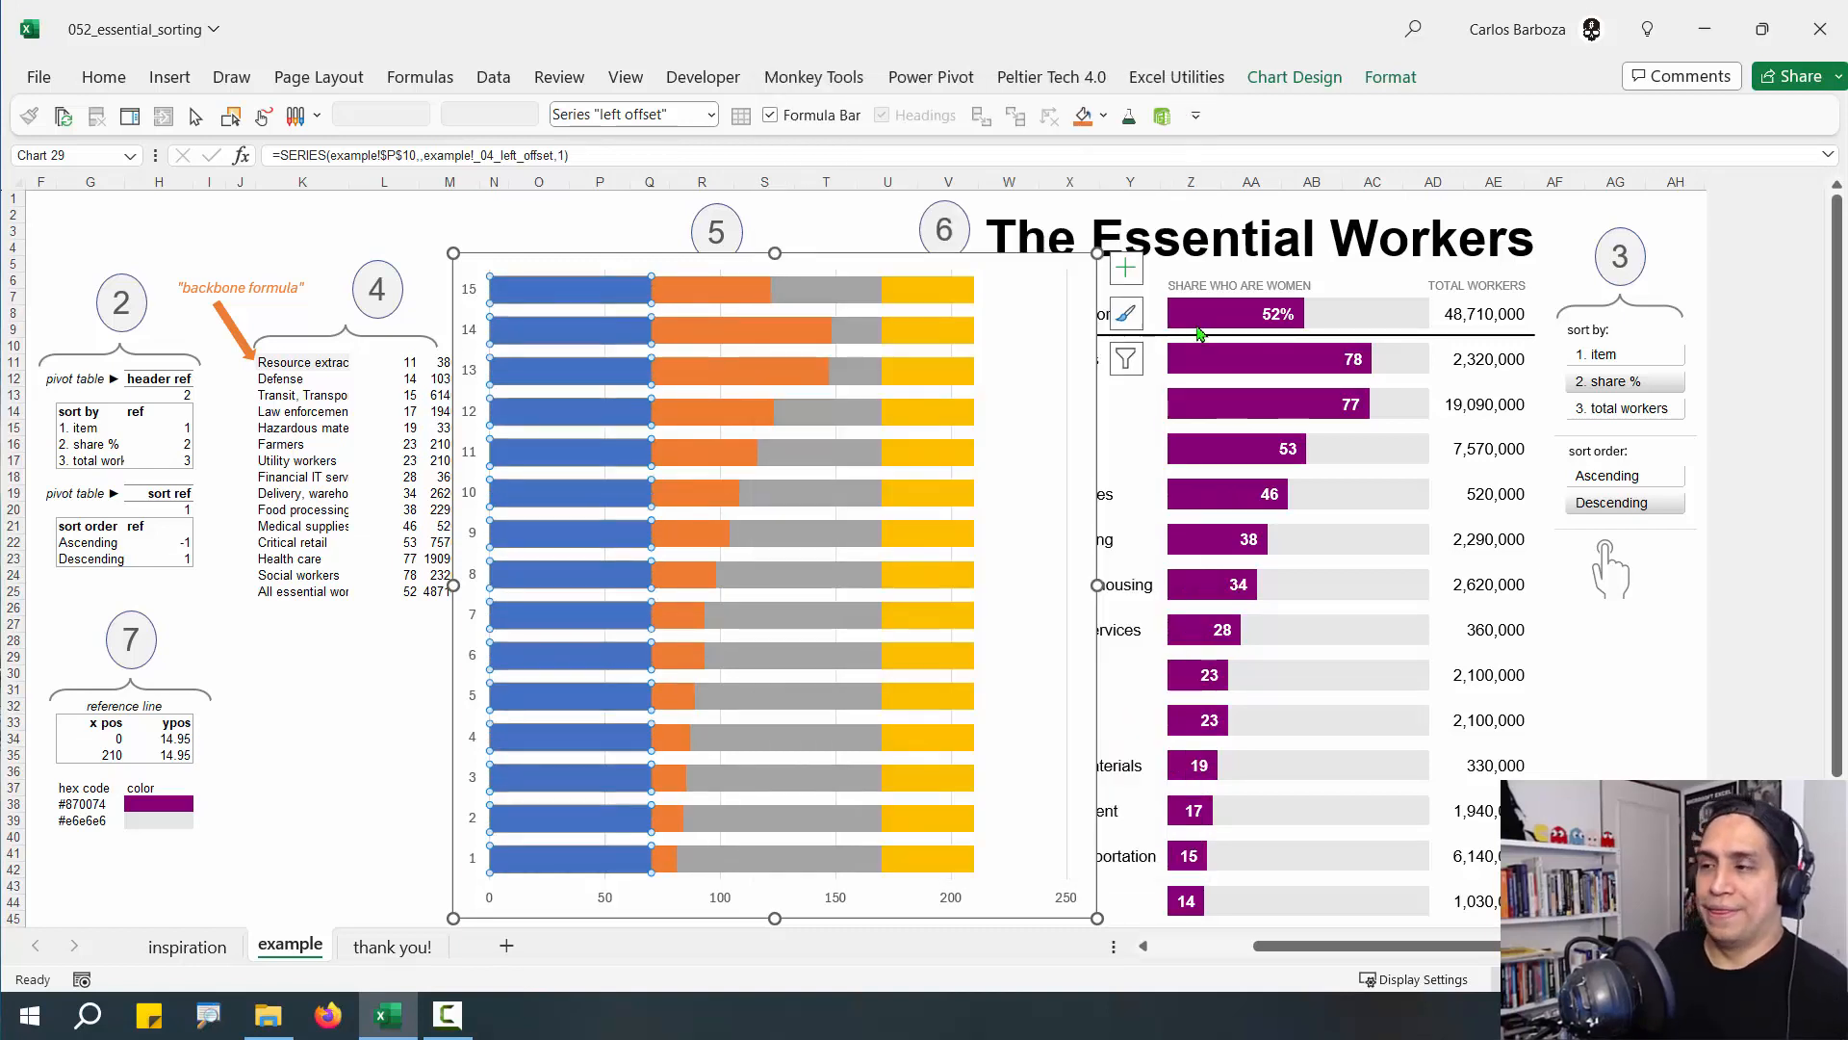
Add data labels to the left offset series and select all of those labels
right_click(611, 302)
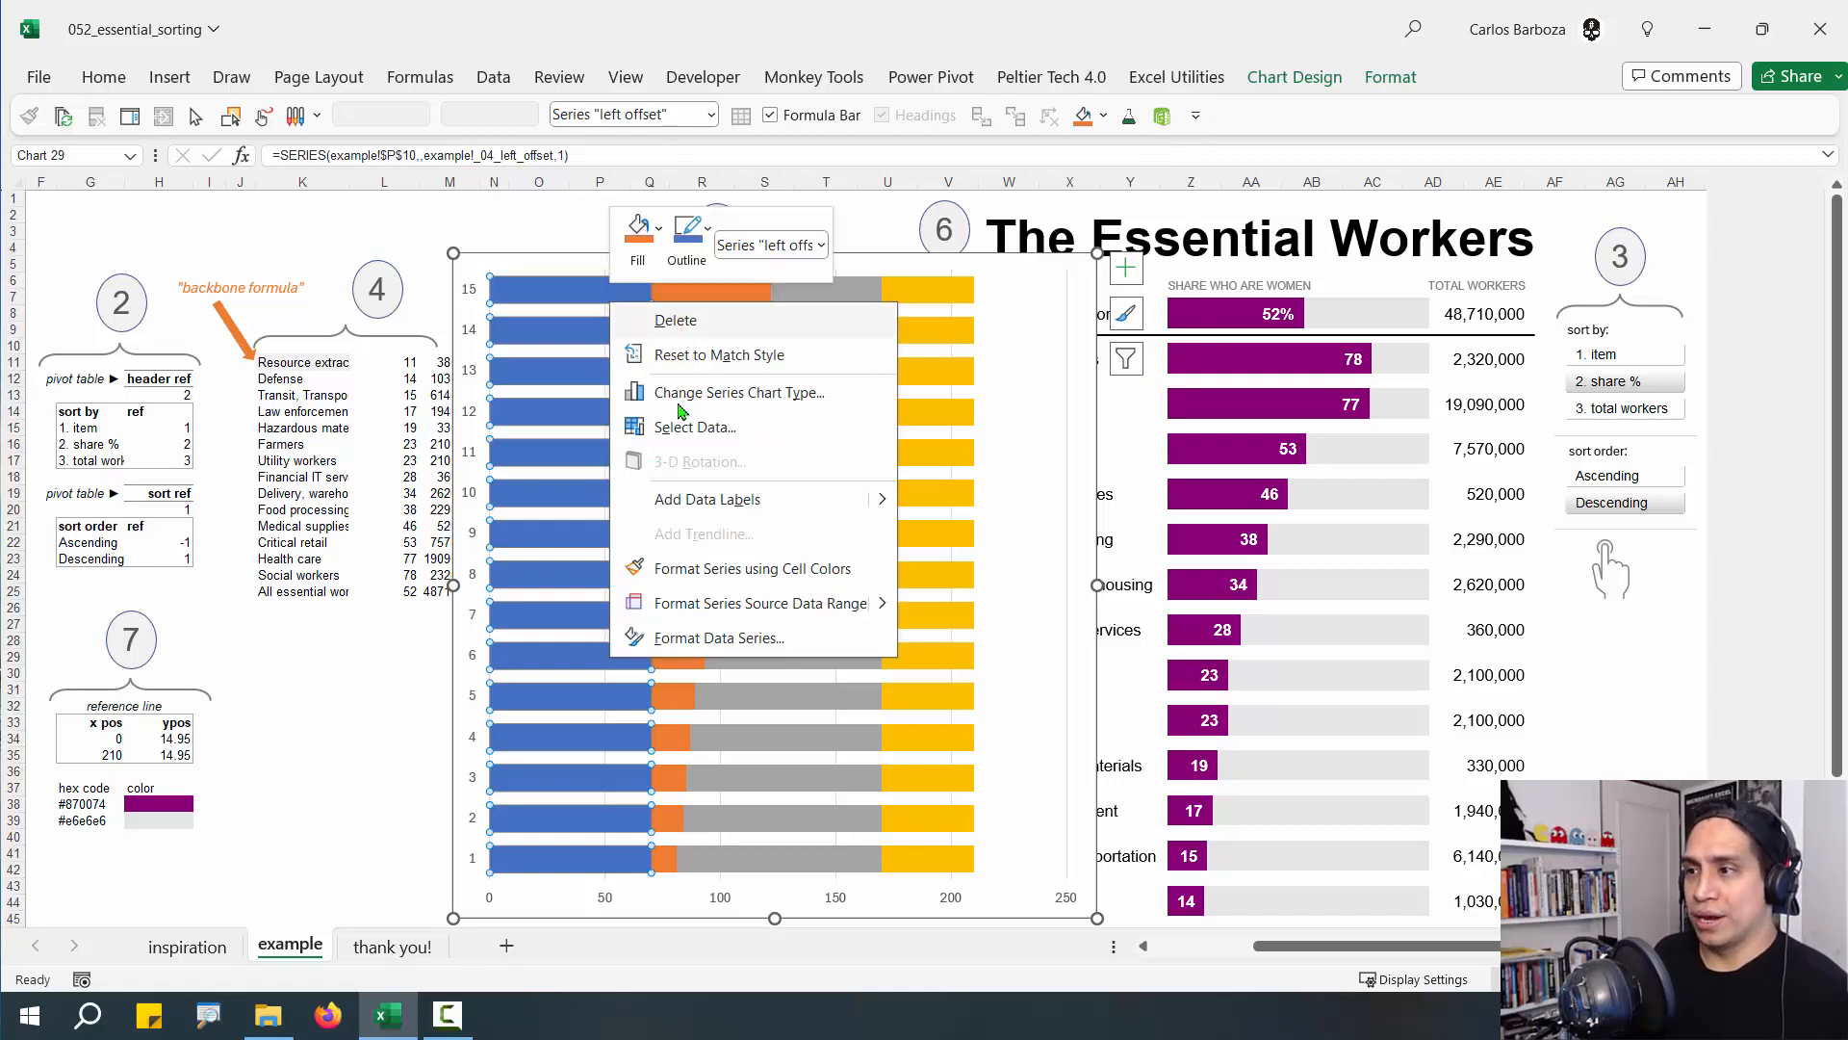
click(711, 502)
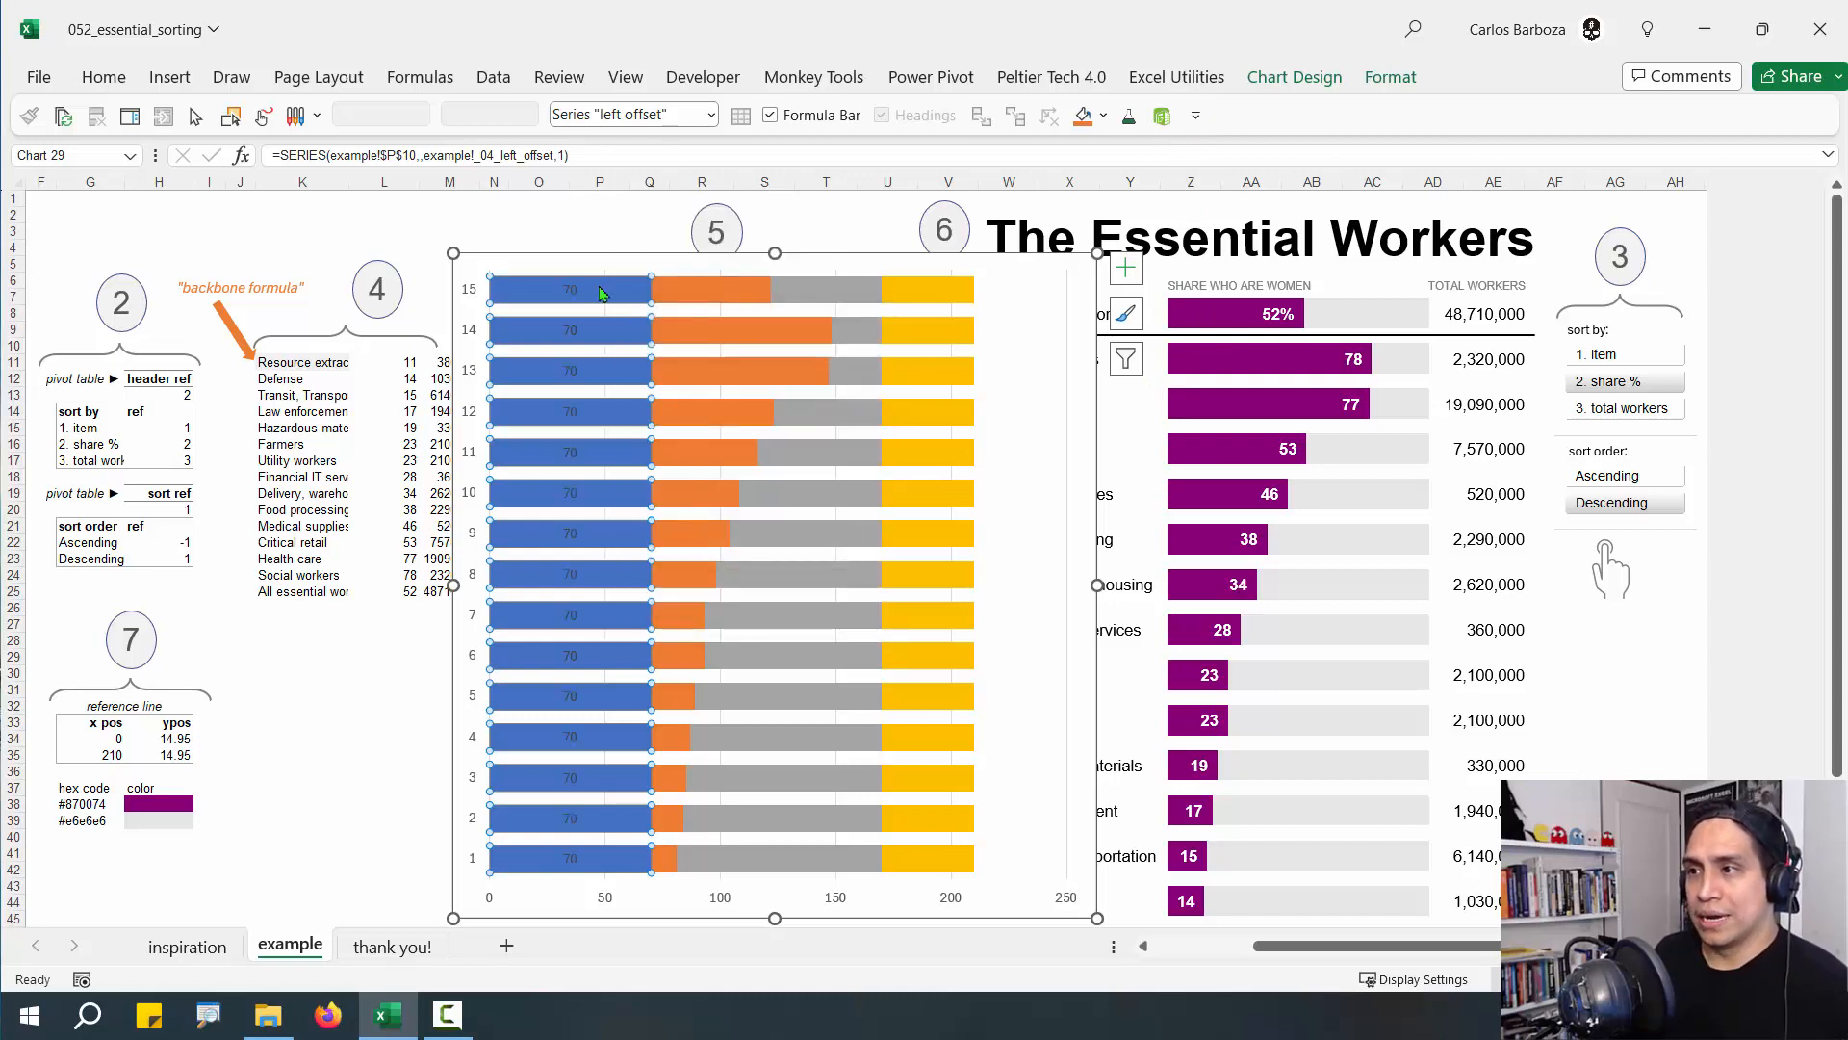
click(566, 290)
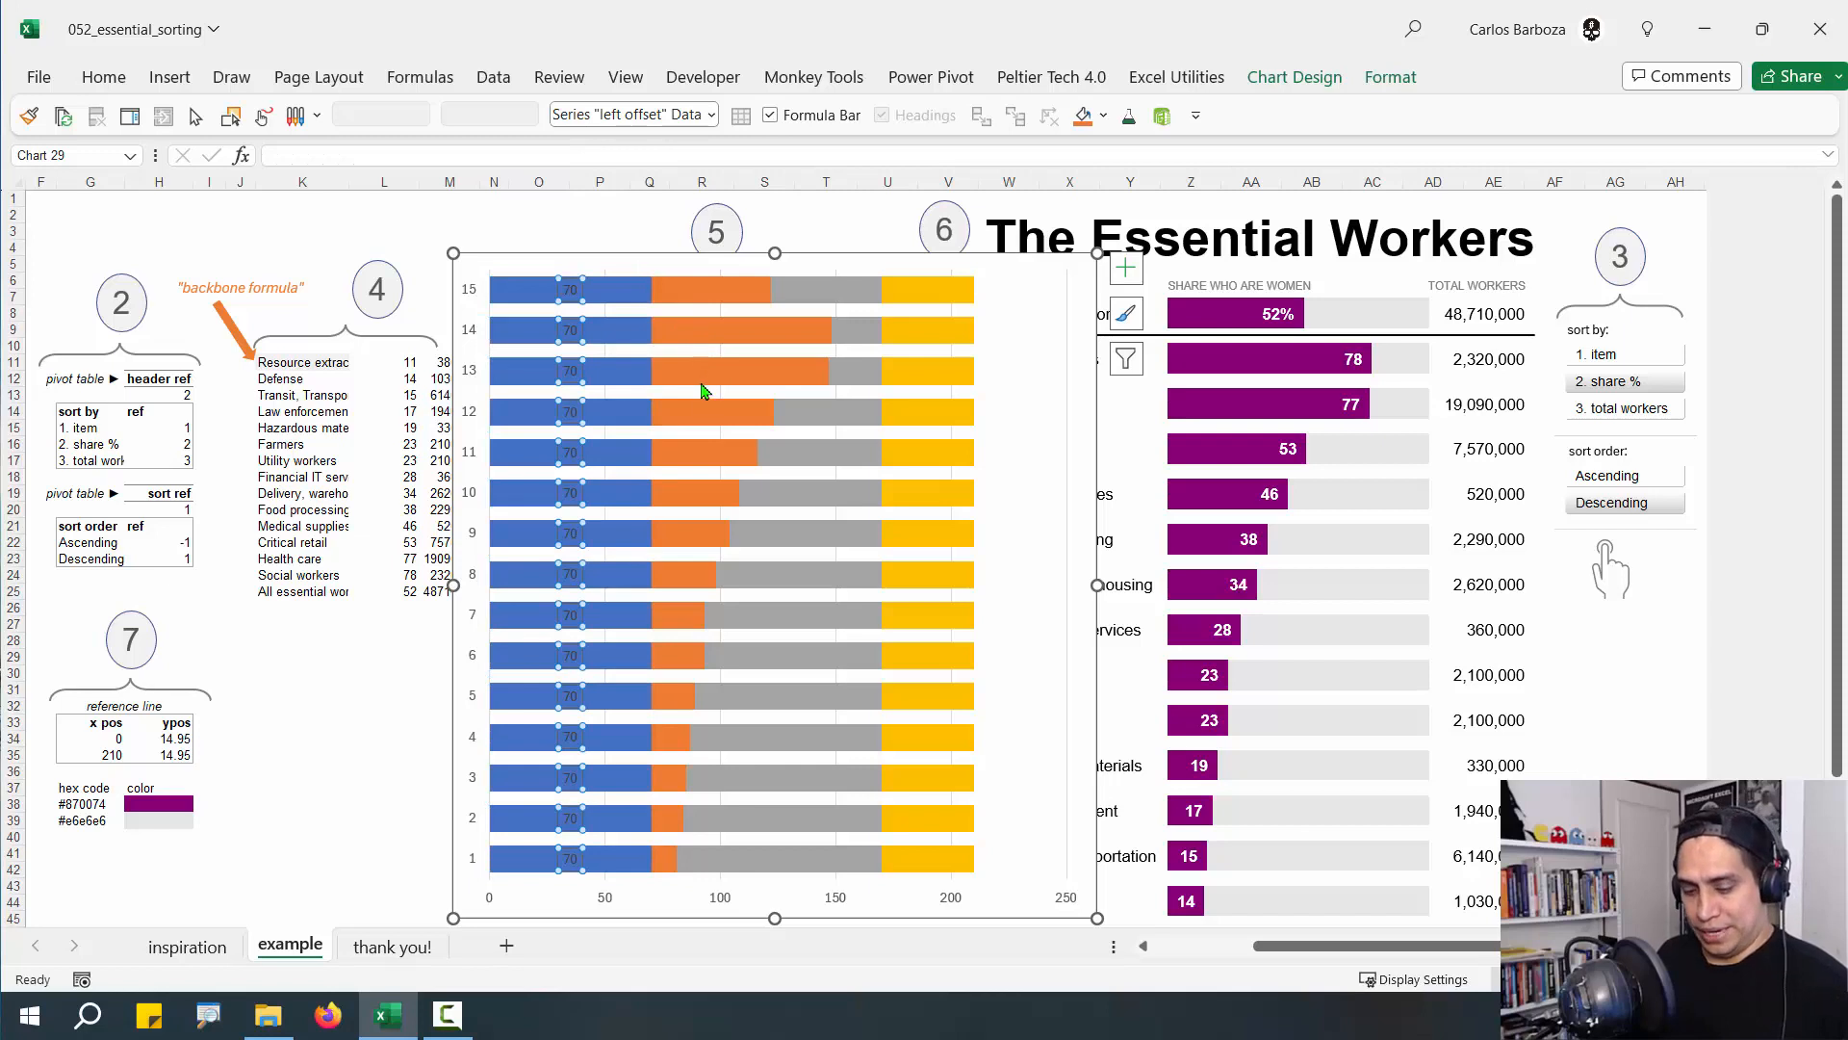
Make the left offset data labels show values from cells K11:K25 on the example sheet
key(ctrl+1)
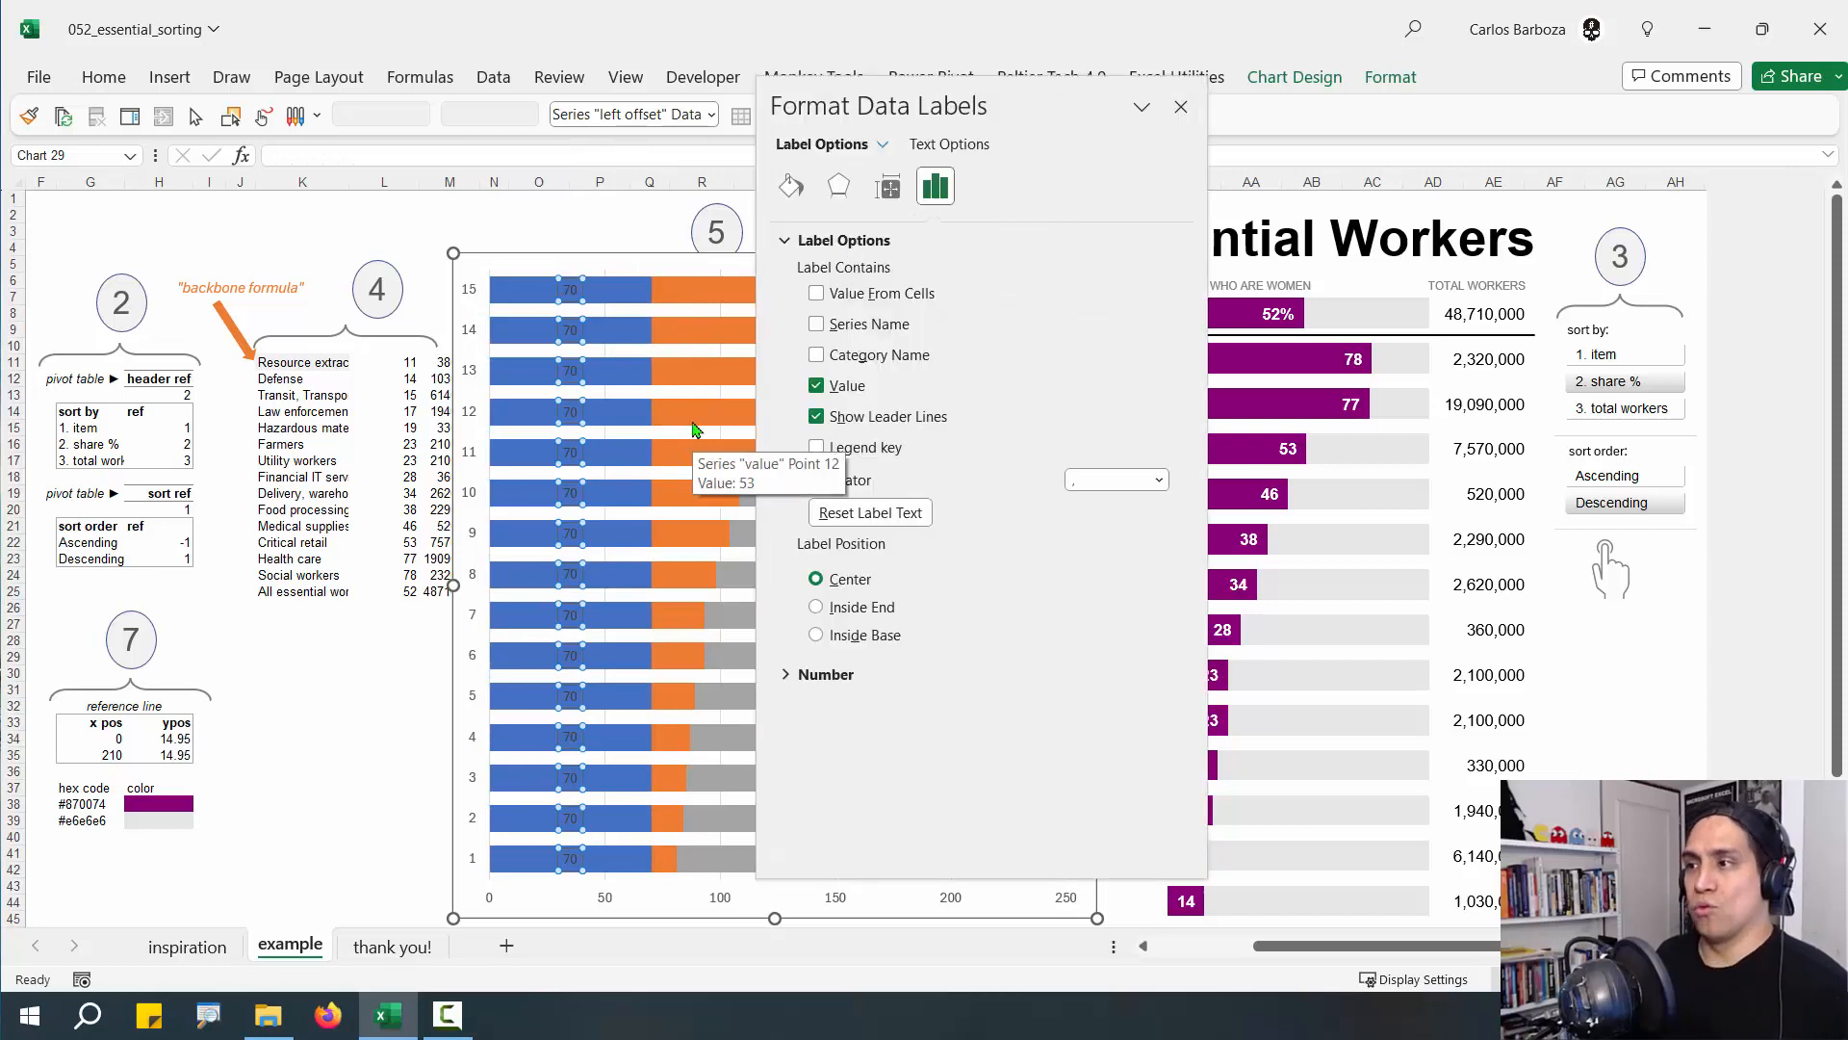
click(906, 297)
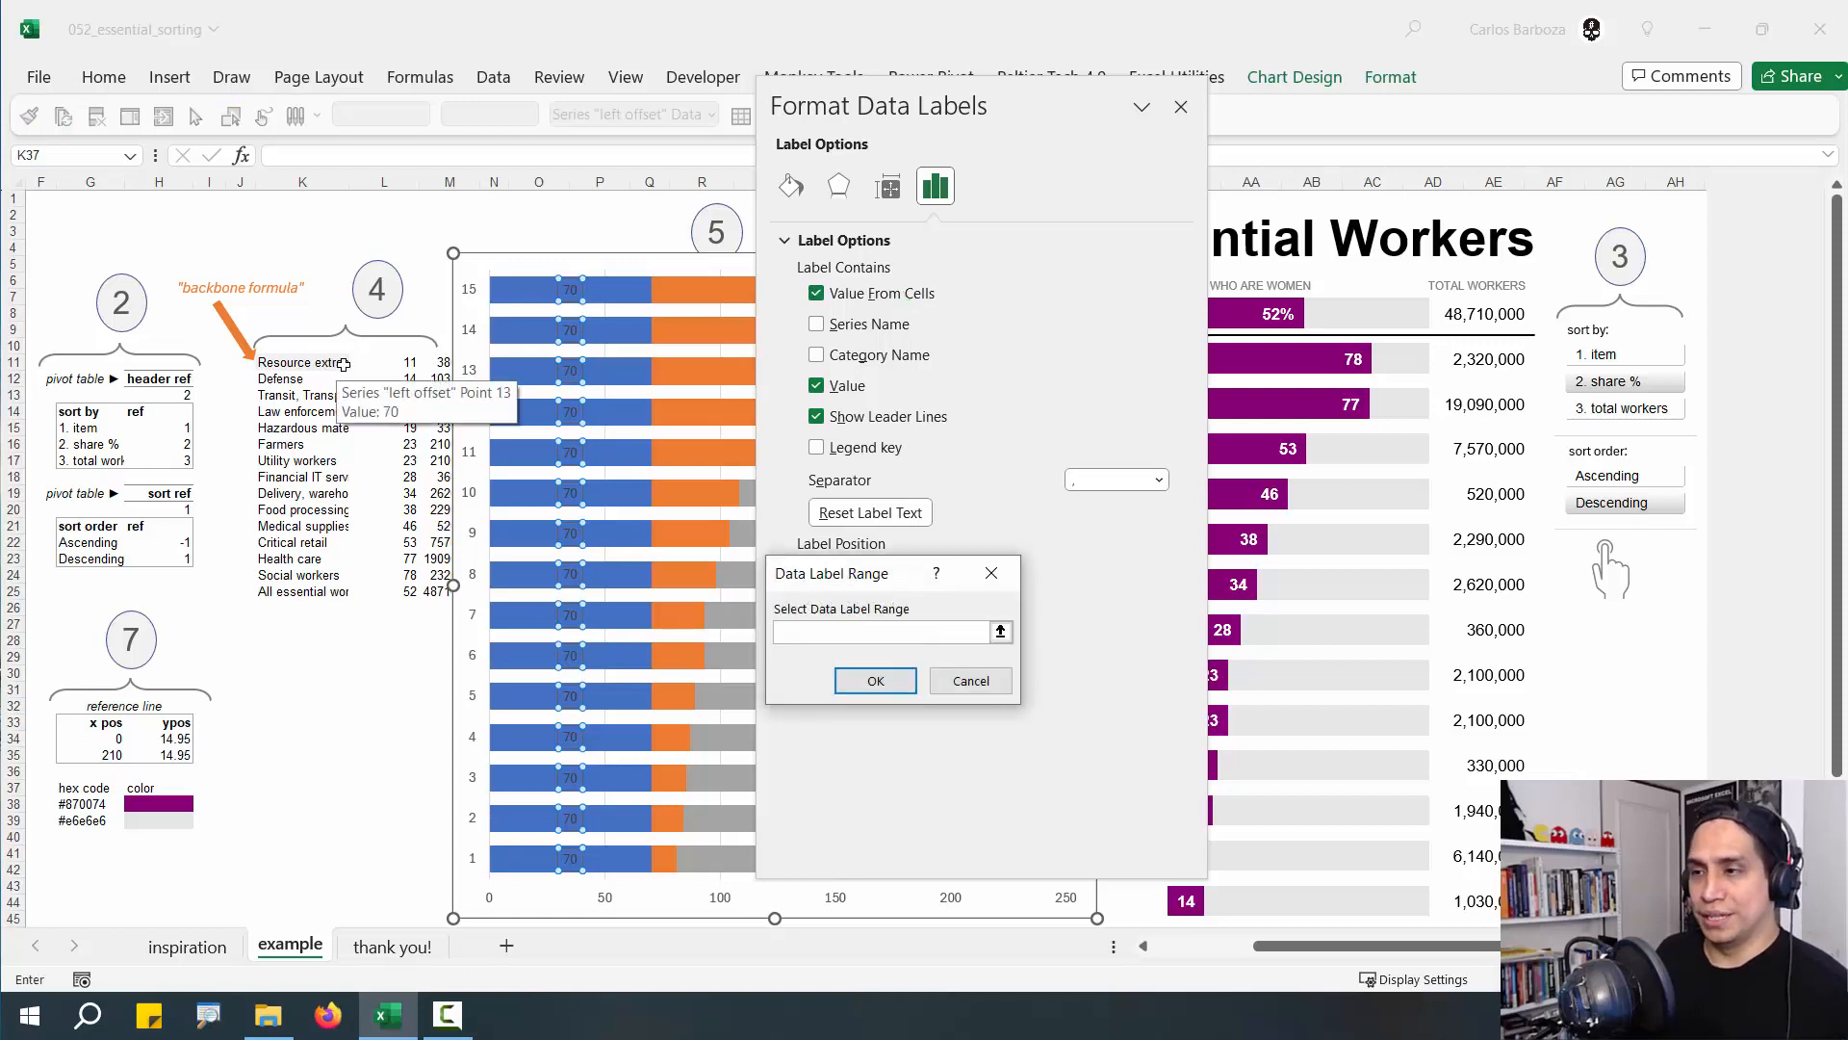
key(F3)
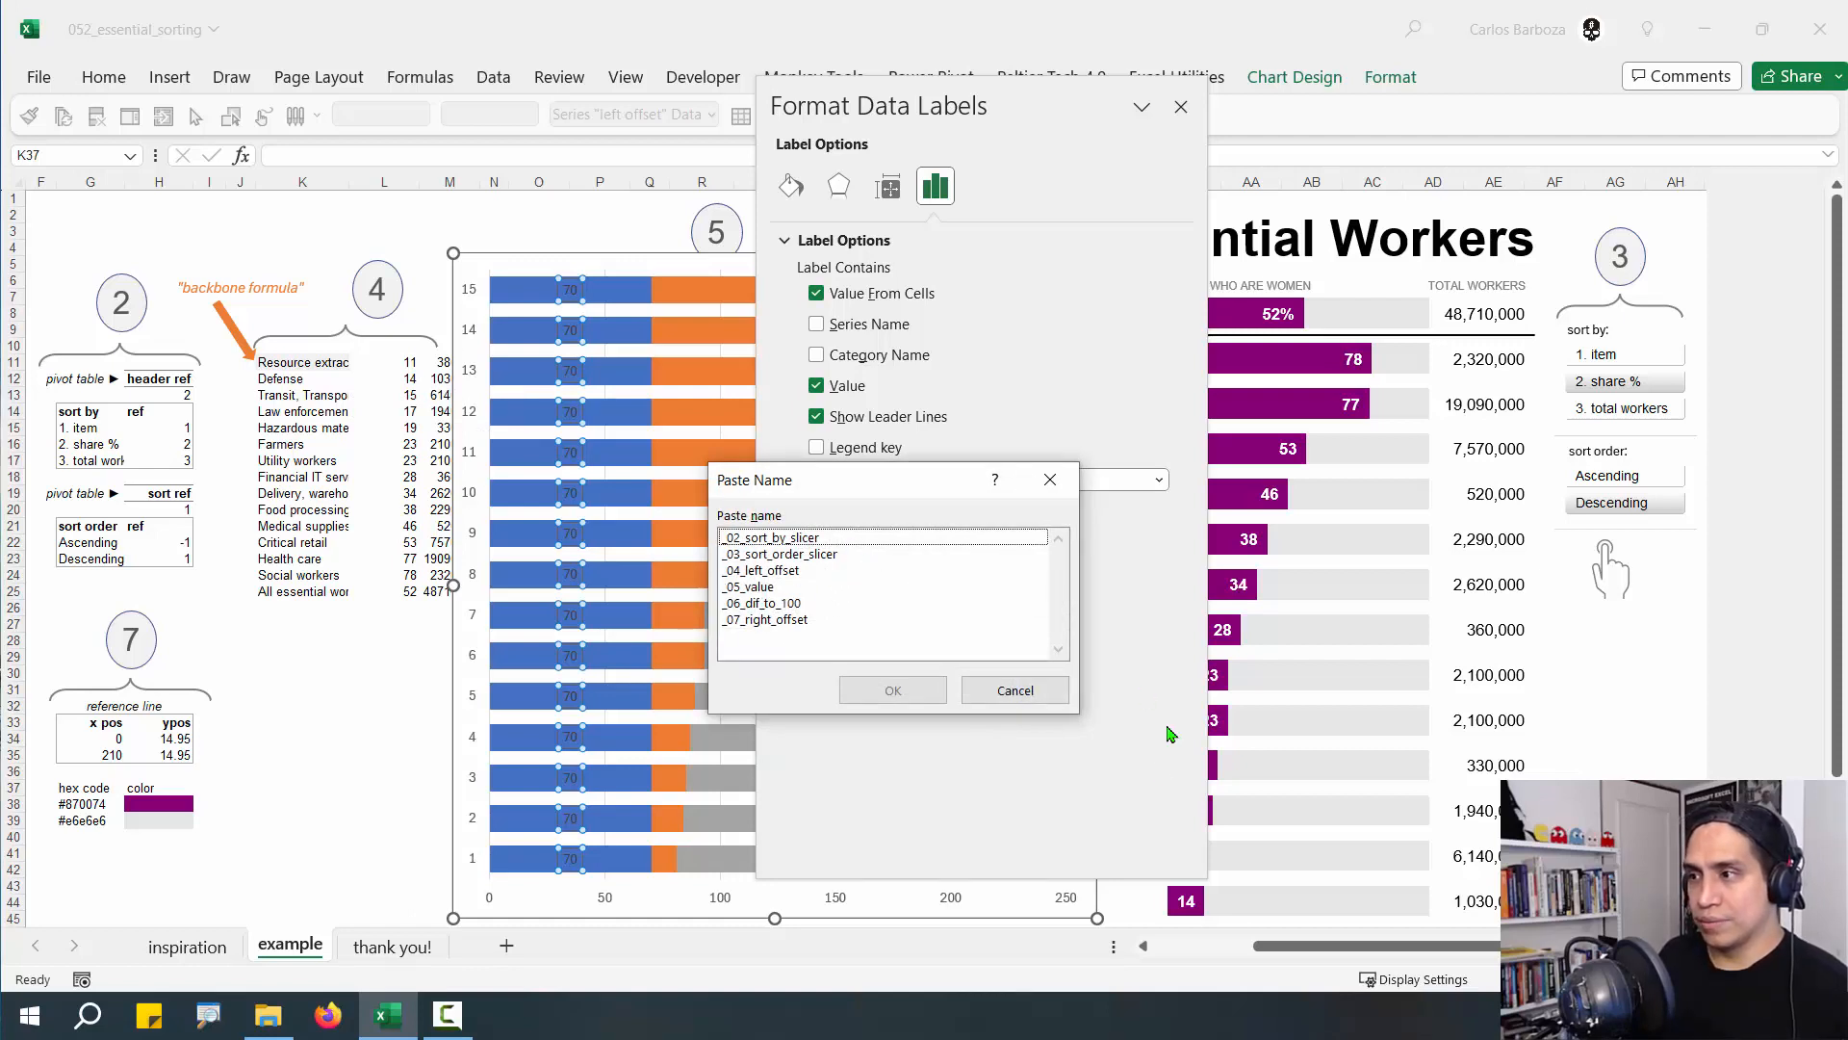
click(1011, 689)
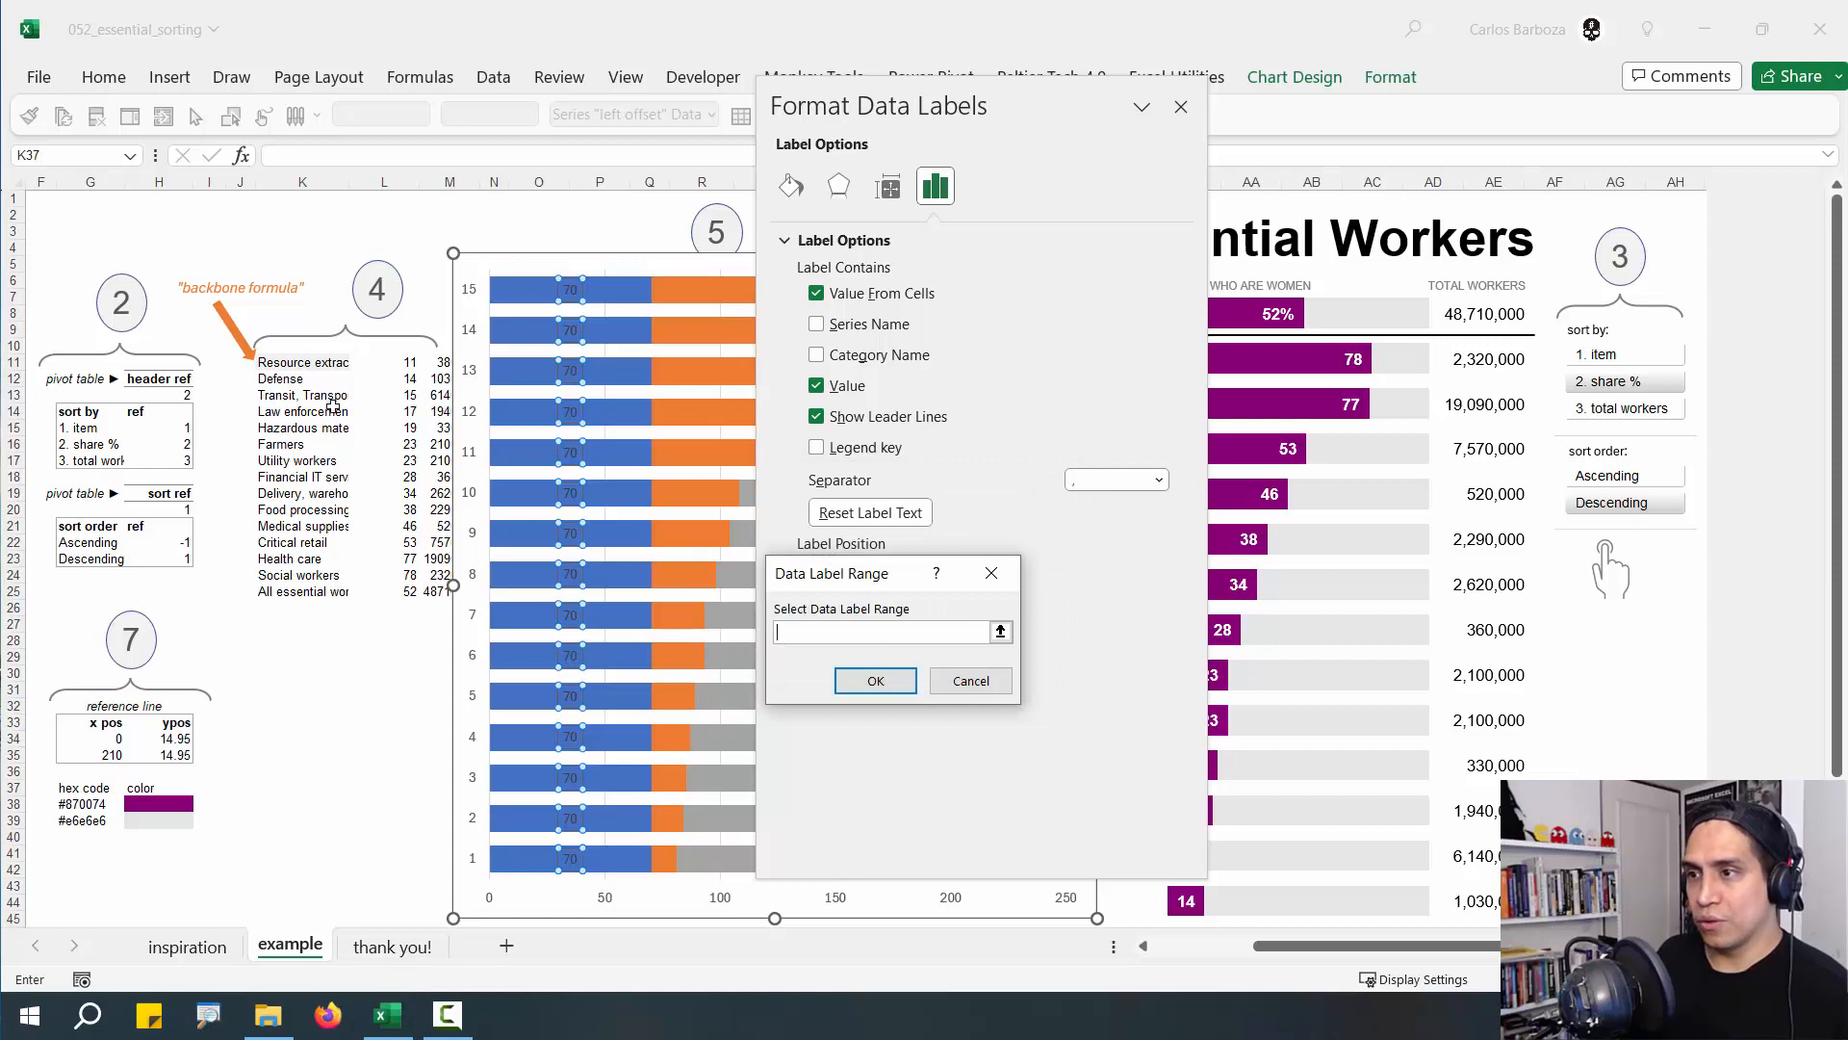
drag(317, 364, 330, 591)
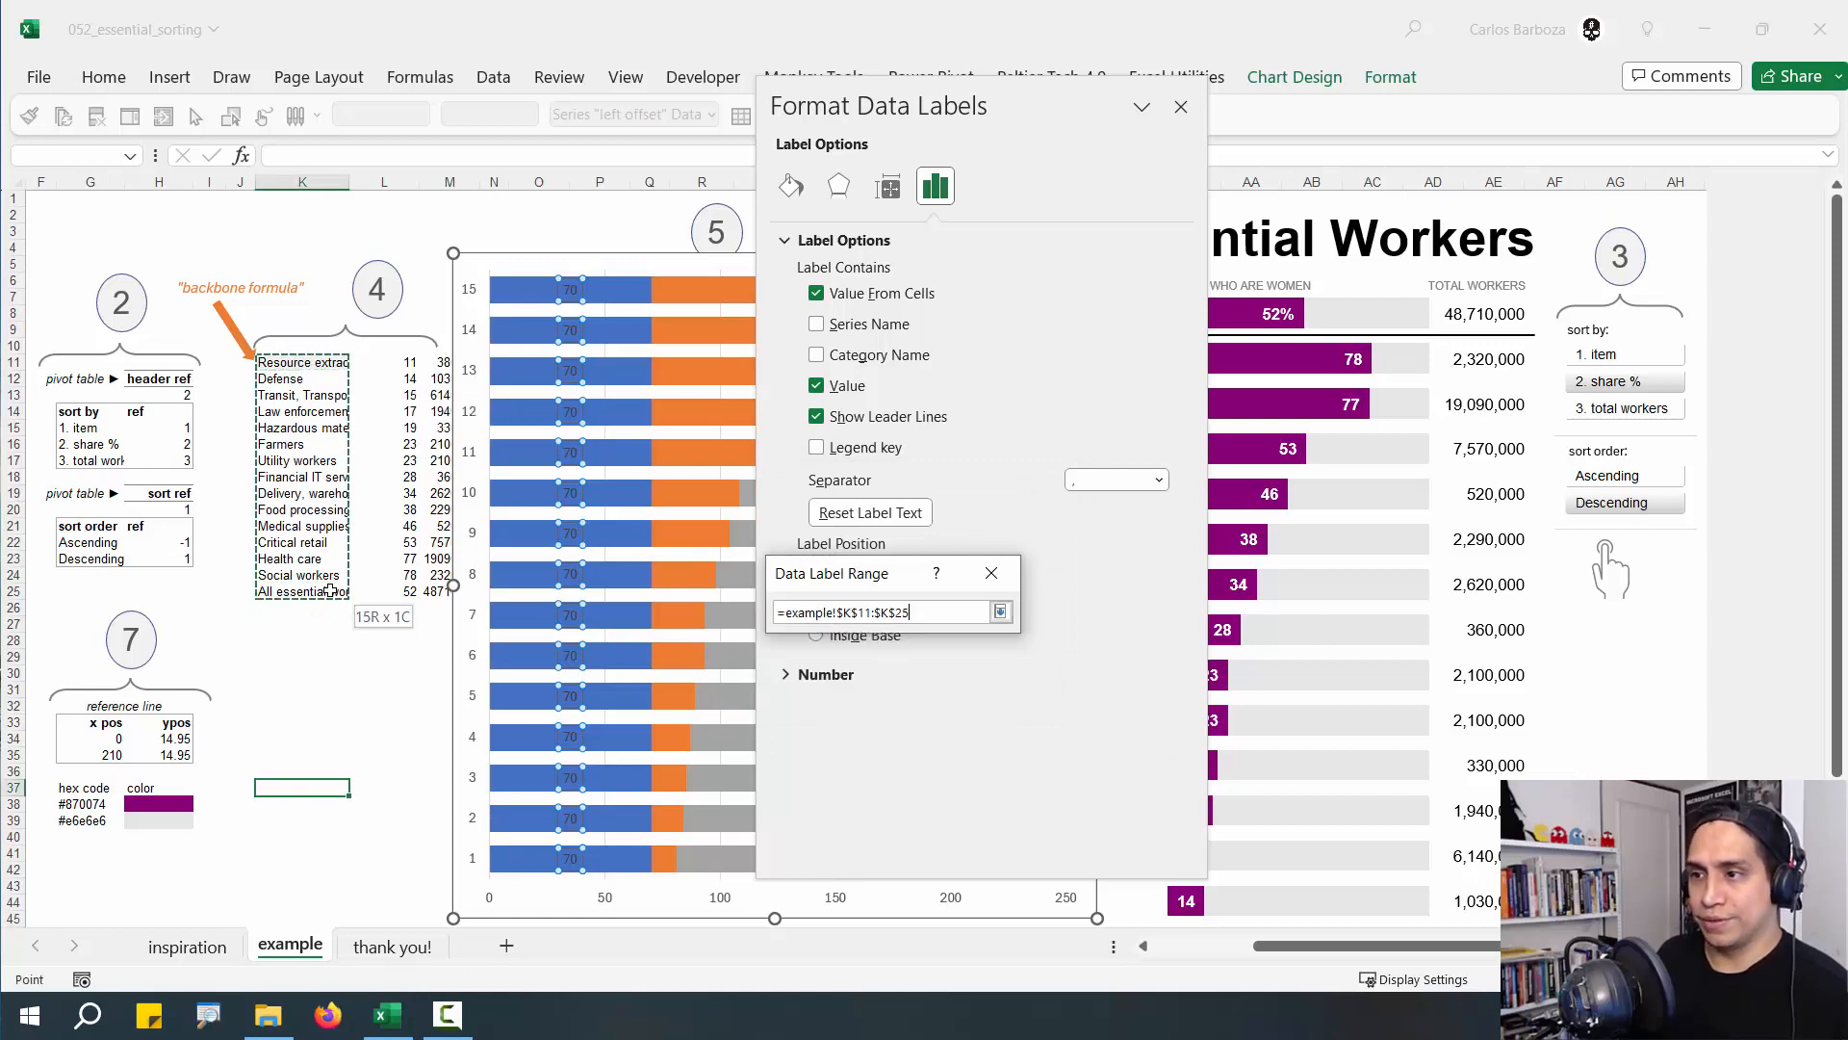
click(872, 683)
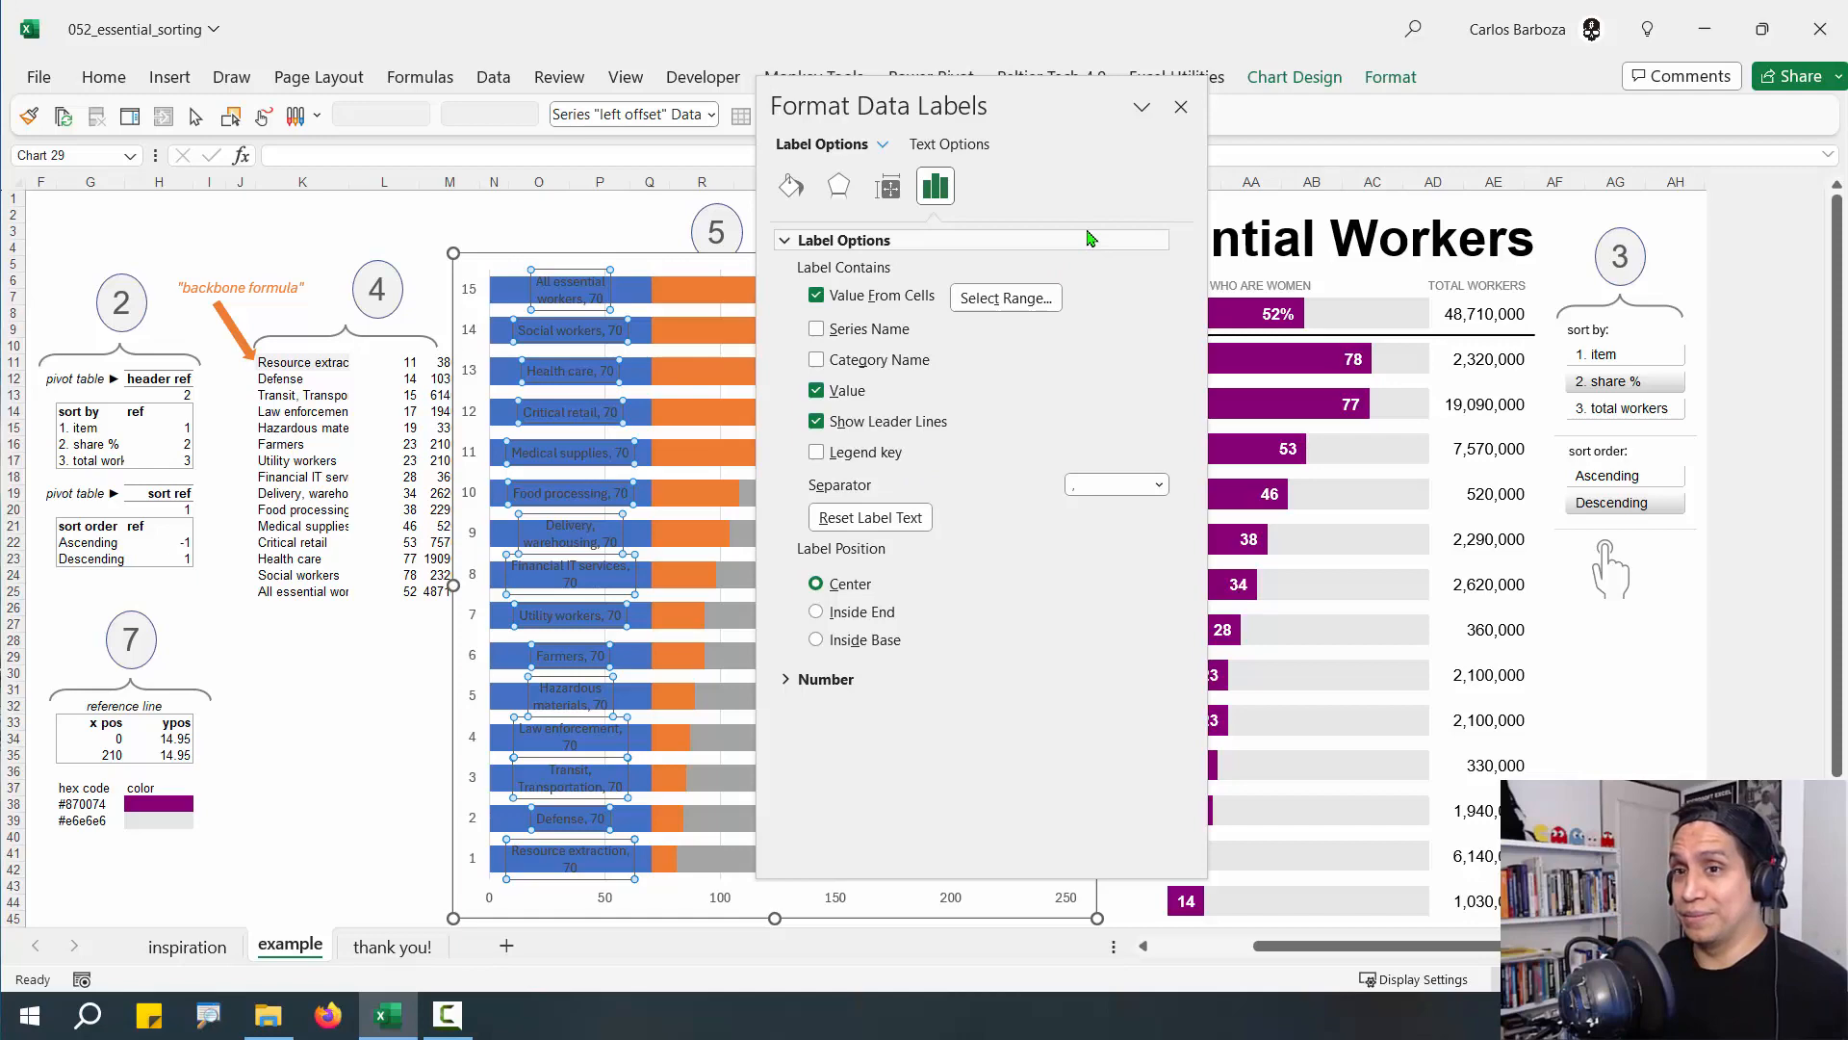
click(1181, 106)
Rename the defined name _07_right_offset as _08_right_offset and _06_dif_to_100 as _07_dif_to_100
key(Escape)
key(ctrl+F3)
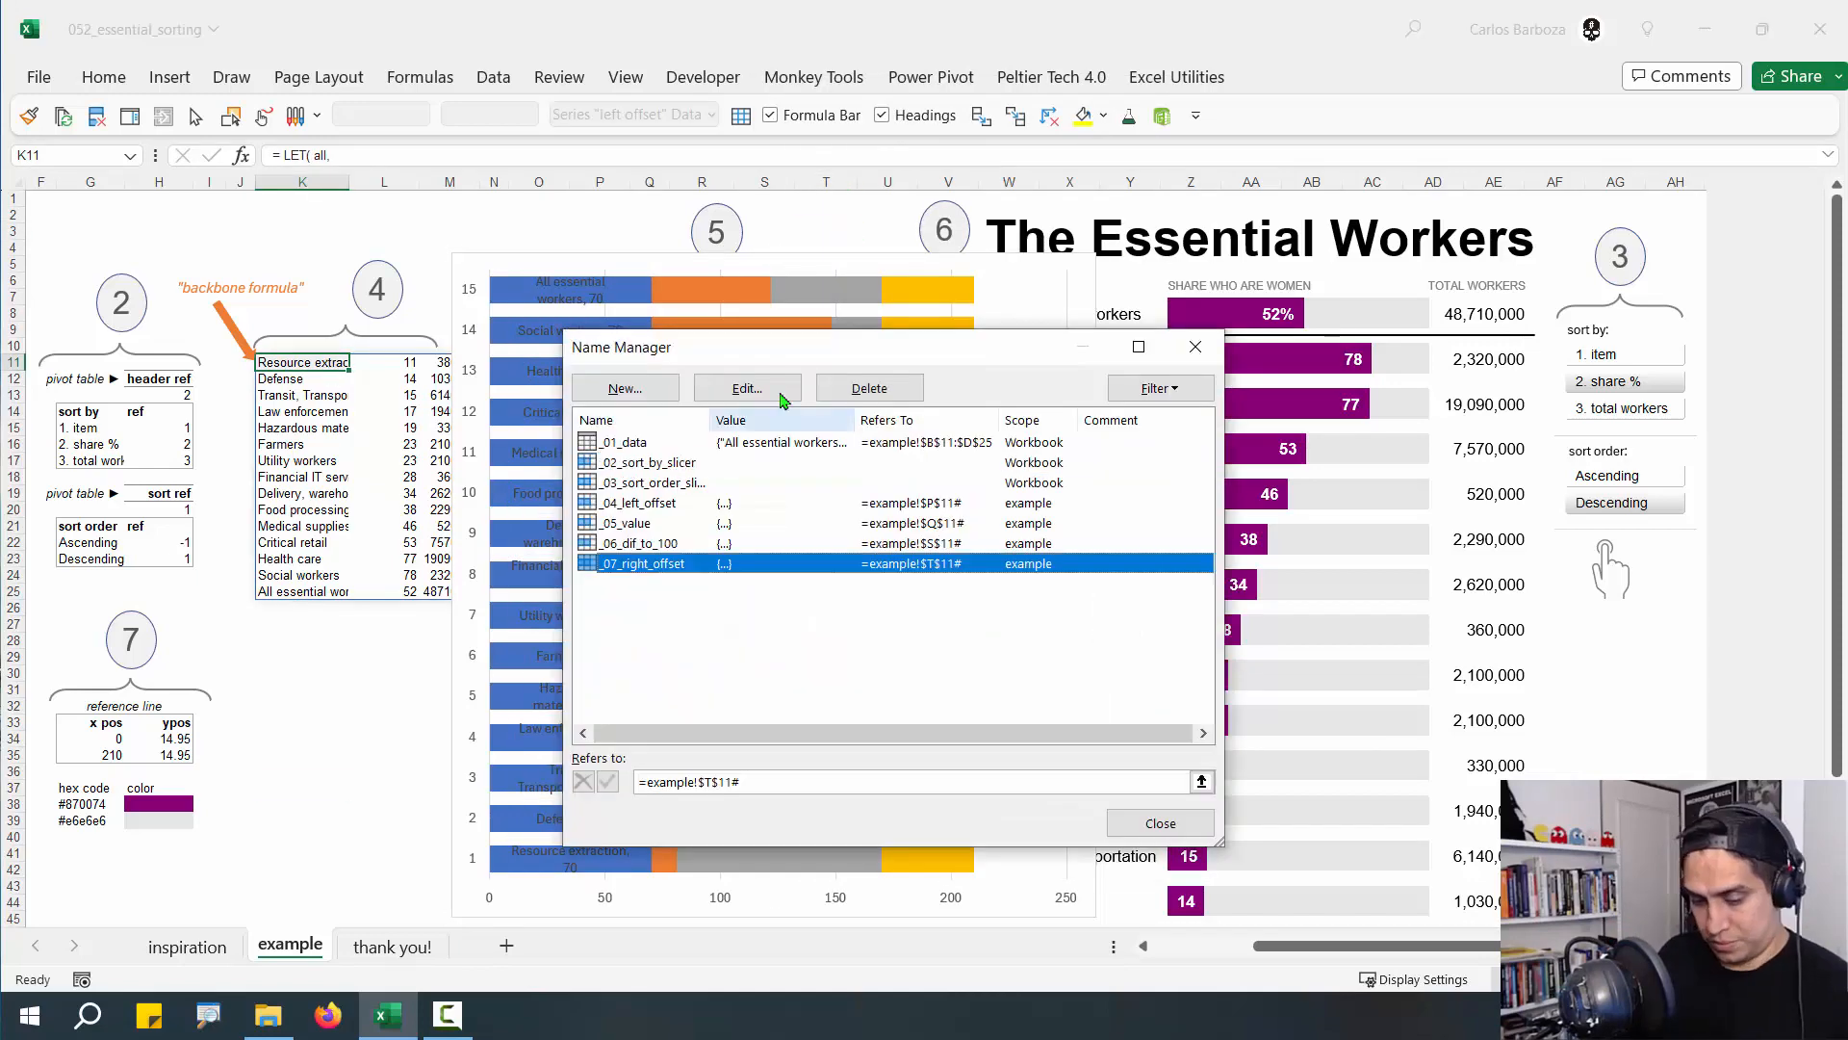
click(781, 393)
text(8)
key(Return)
click(770, 543)
click(767, 390)
text(7)
key(Return)
Rename the defined name _05_value as _06_value and _04_left_offset as _05_left_offset
click(767, 390)
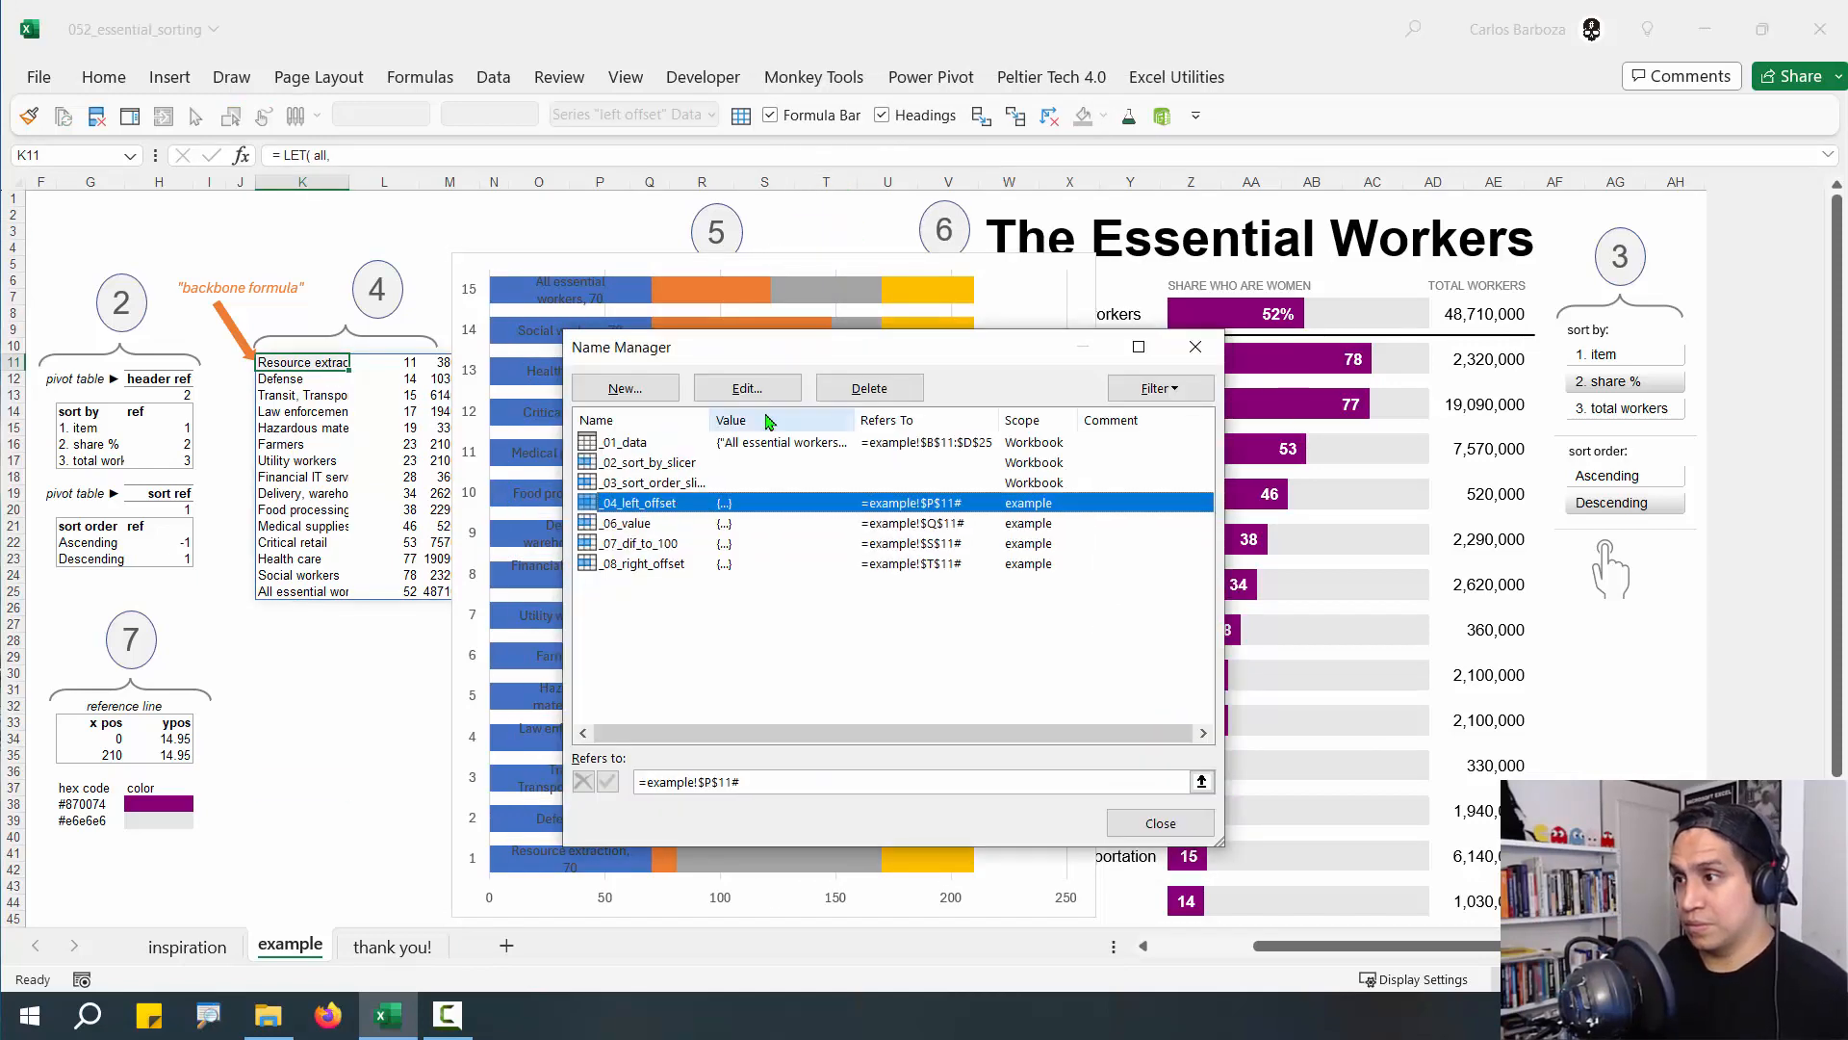
click(759, 391)
text(5)
key(Return)
click(1161, 824)
Move the working chart aside and examine the category label options of the finished Essential Workers chart
drag(1039, 308, 845, 368)
click(1080, 363)
key(ctrl+1)
click(1181, 105)
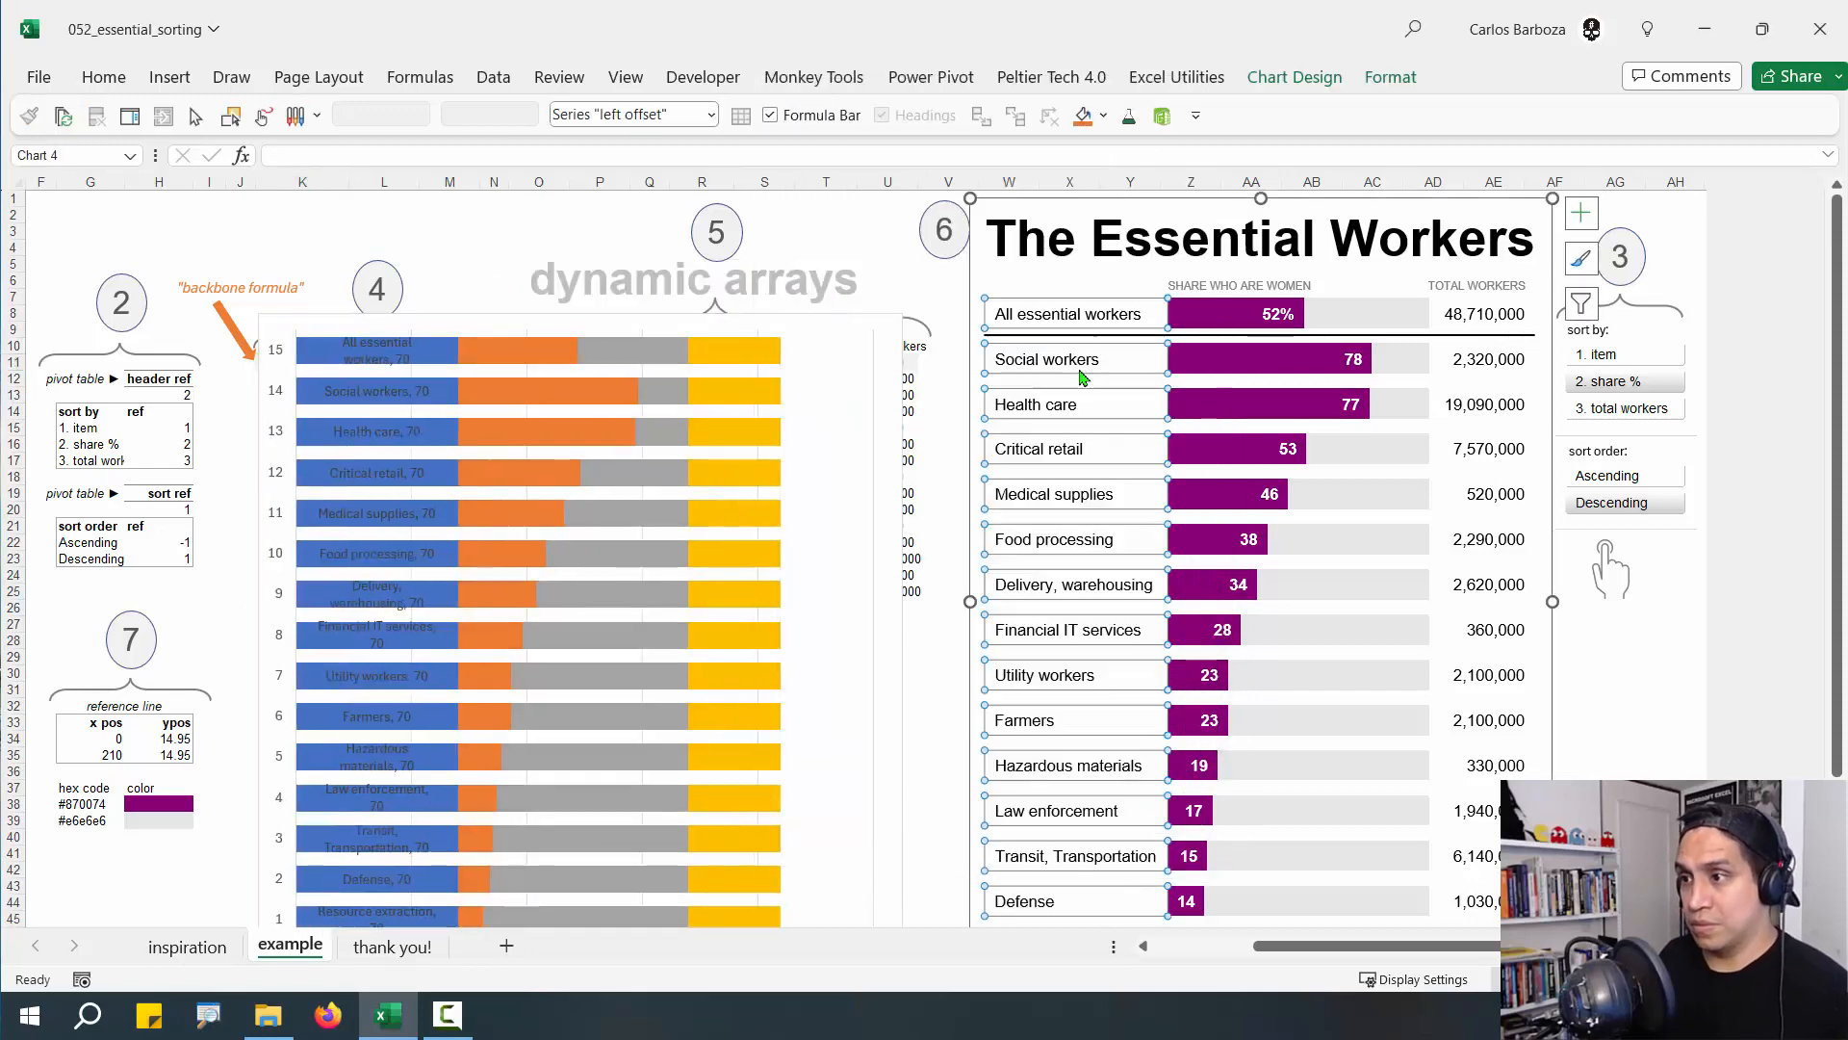
right_click(1079, 368)
click(1155, 676)
click(1021, 301)
key(Escape)
Uncover the left-aligned label column and define the name _04_axis_items, scoped to the example sheet and referring to =example!$O$11#
drag(606, 334, 1003, 354)
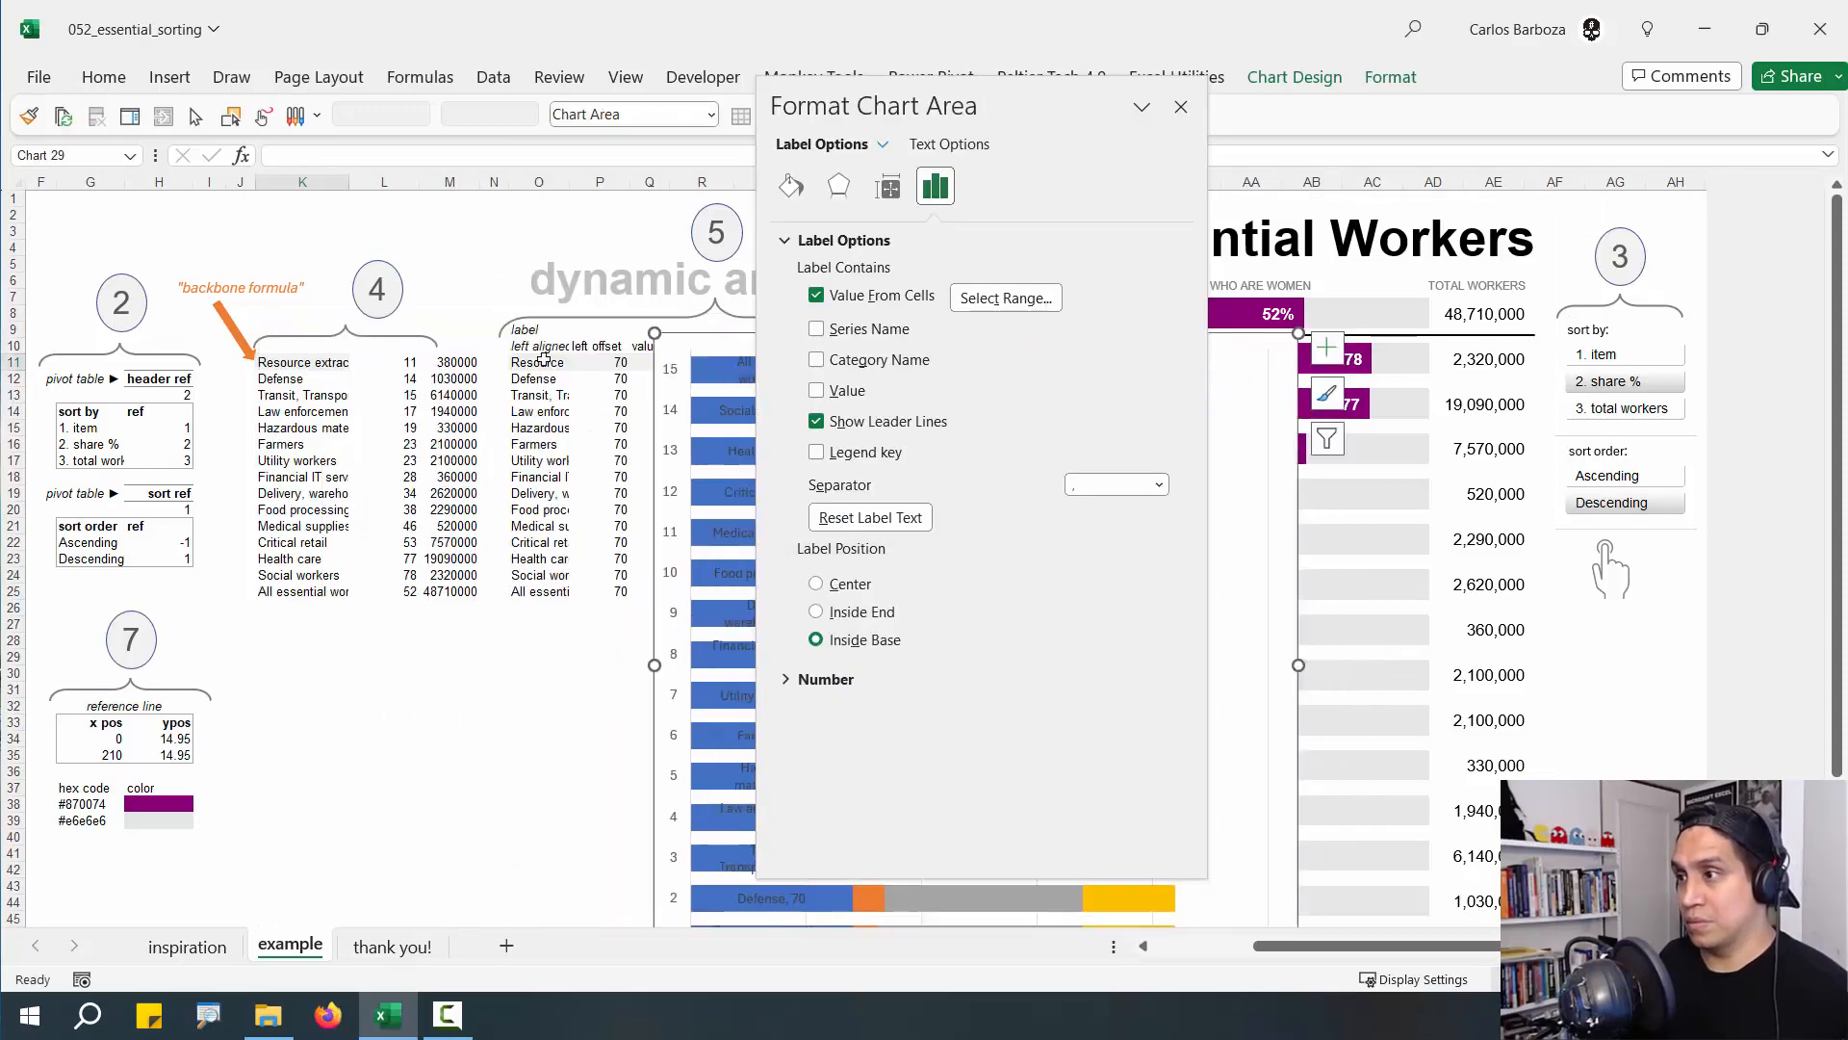
click(544, 360)
key(ctrl+F3)
click(631, 385)
text(_04)
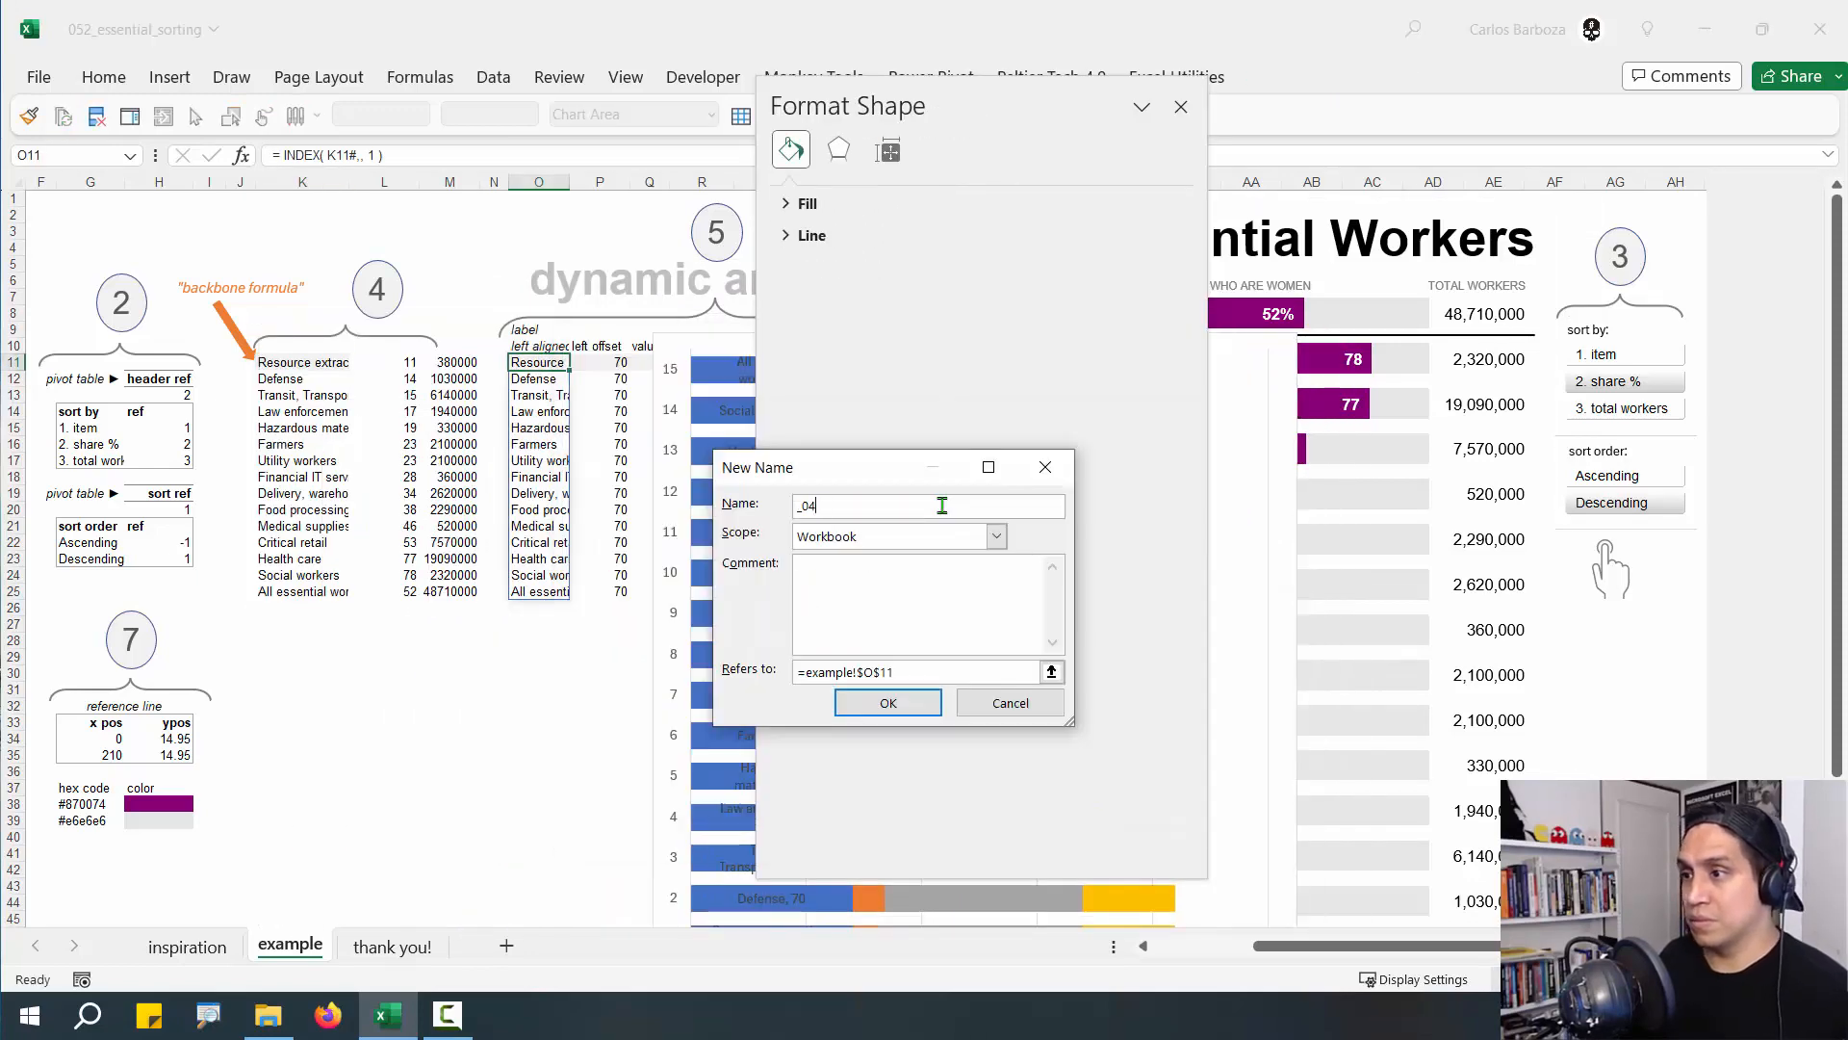
text(_axis_labels)
click(941, 537)
click(940, 592)
click(962, 671)
click(890, 702)
click(1160, 824)
click(1181, 106)
Move the stacked bar chart back leftward over the dynamic arrays and check the left offset data label options
drag(1225, 343, 1004, 268)
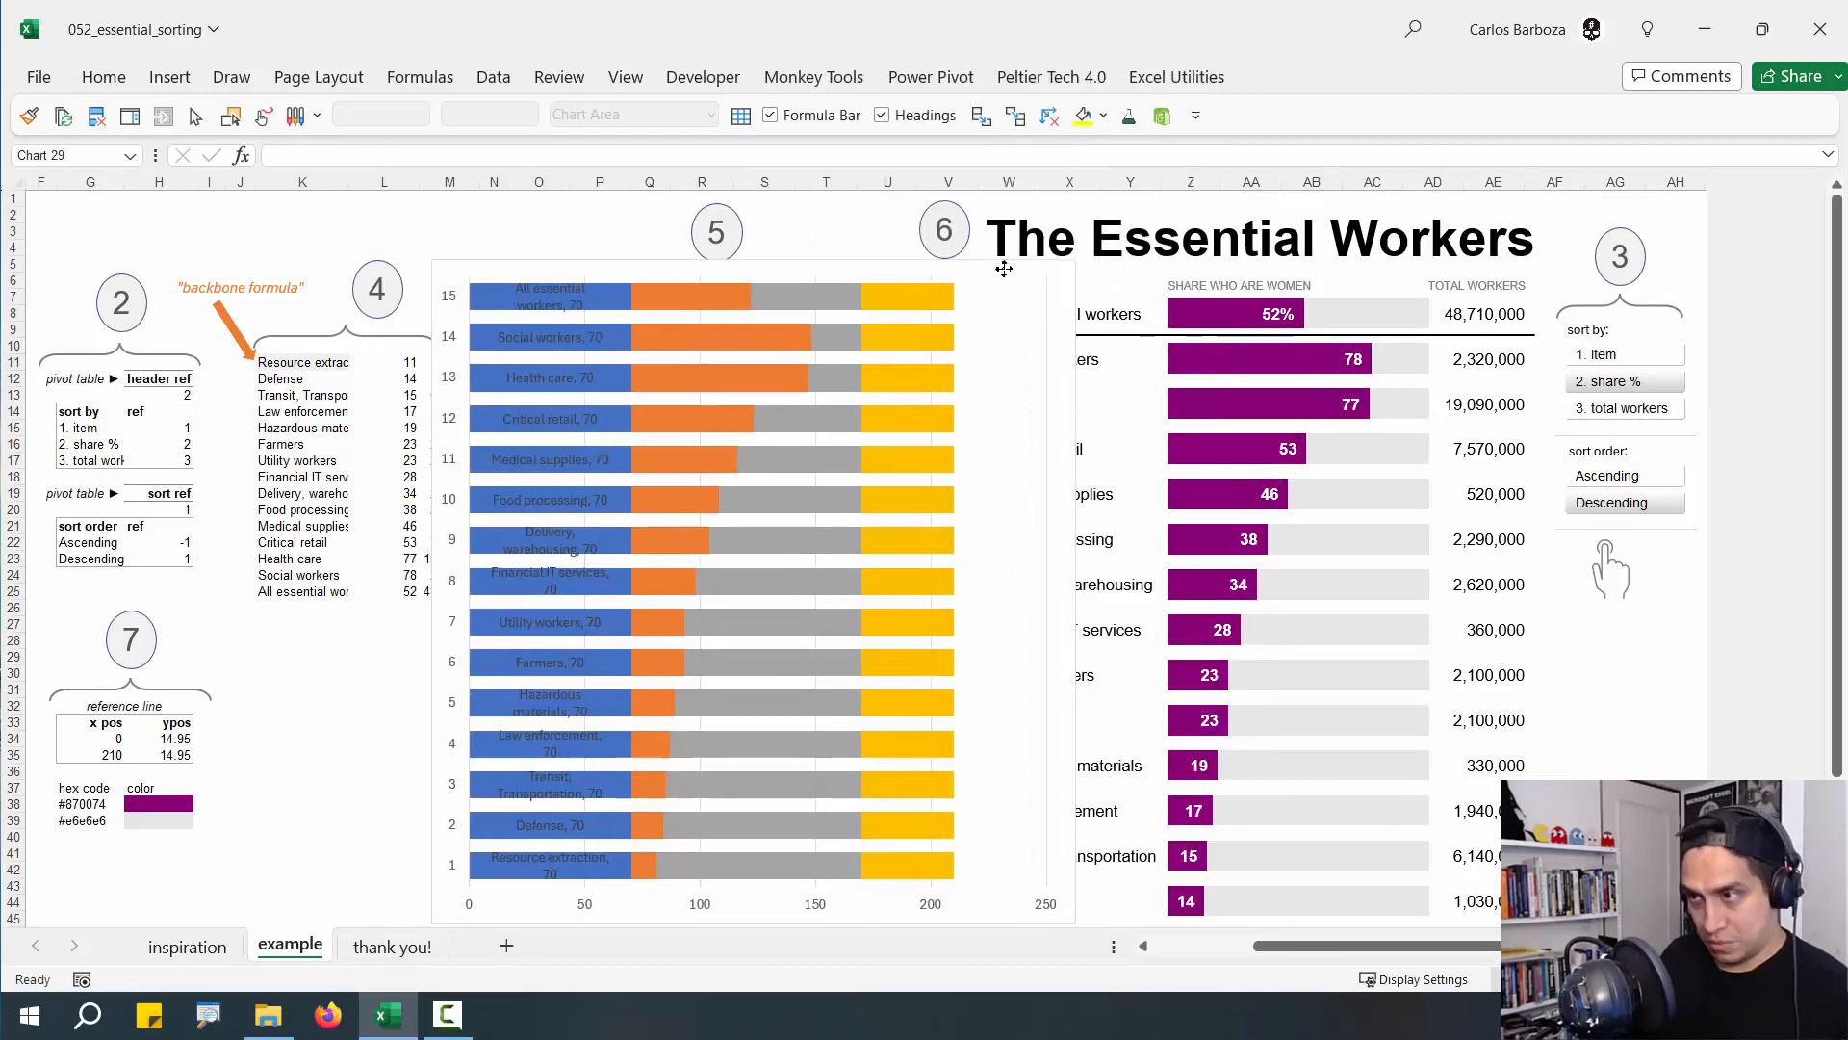
double_click(577, 296)
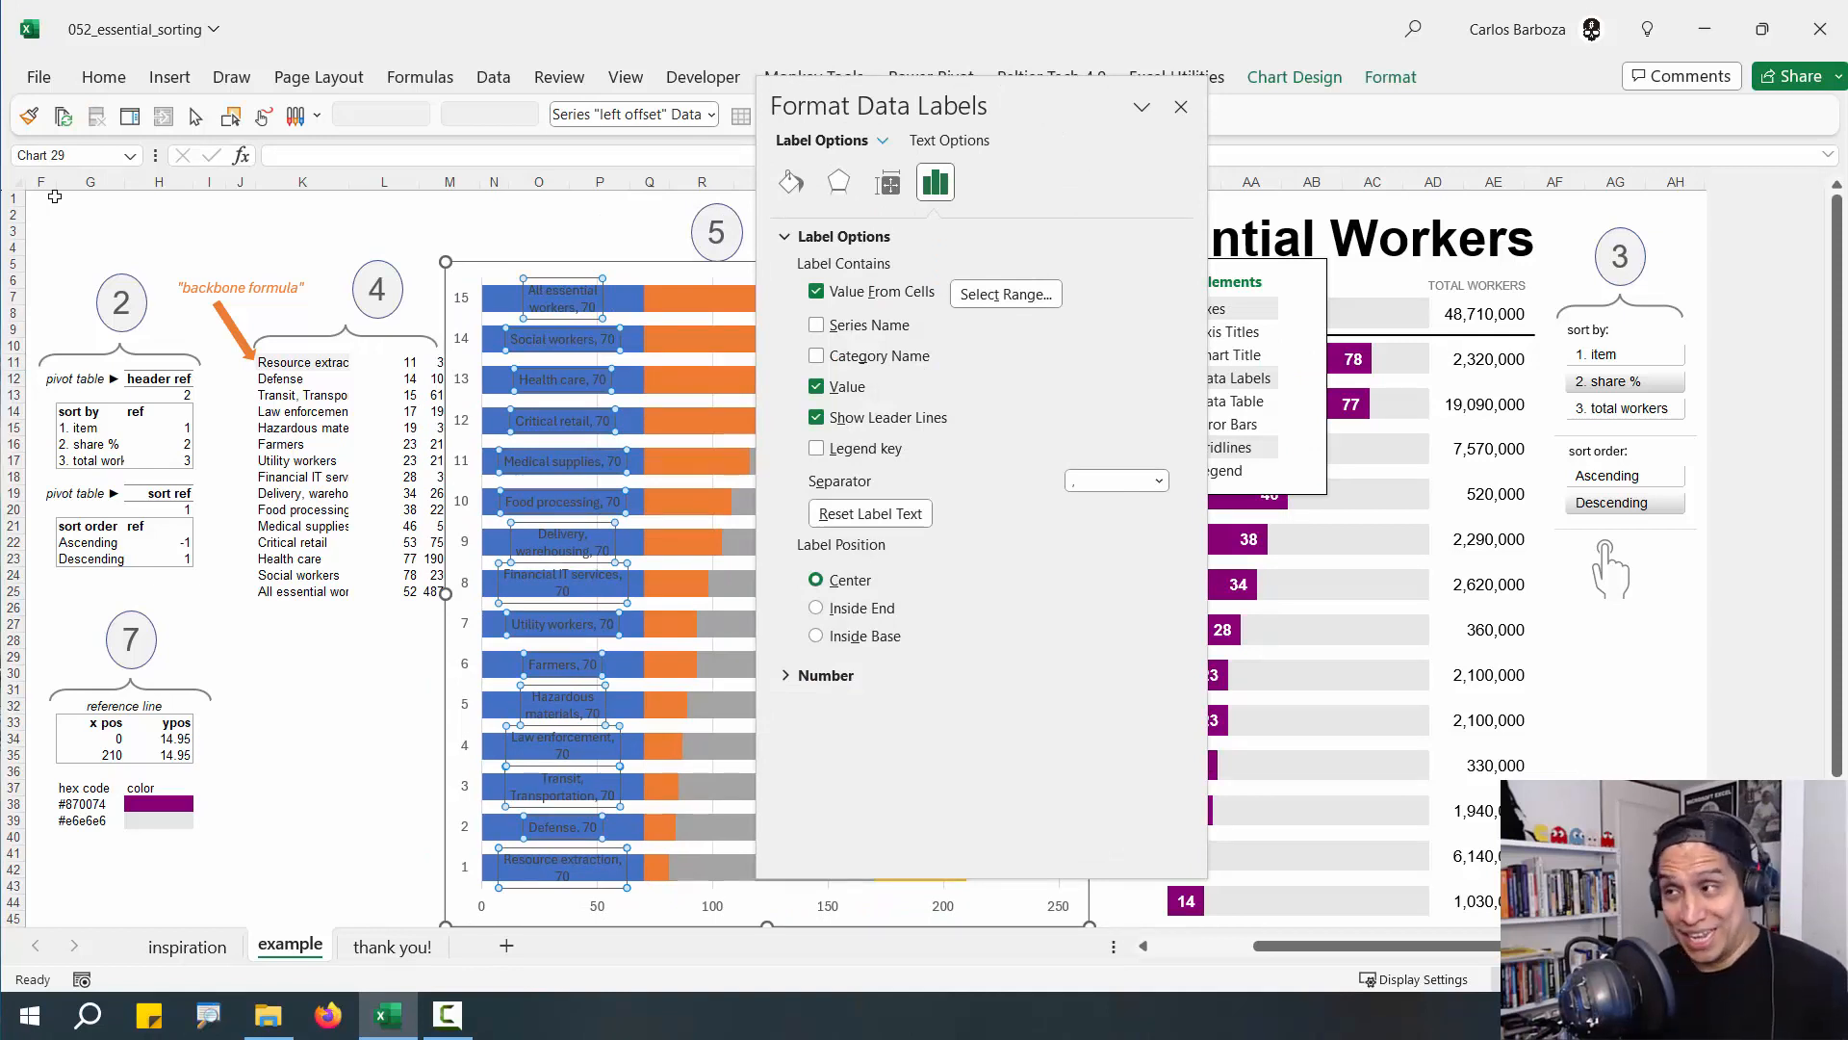
click(1182, 107)
Review the renumbered defined names from _04_axis_items to _08_right_offset and the ranges they refer to
click(301, 362)
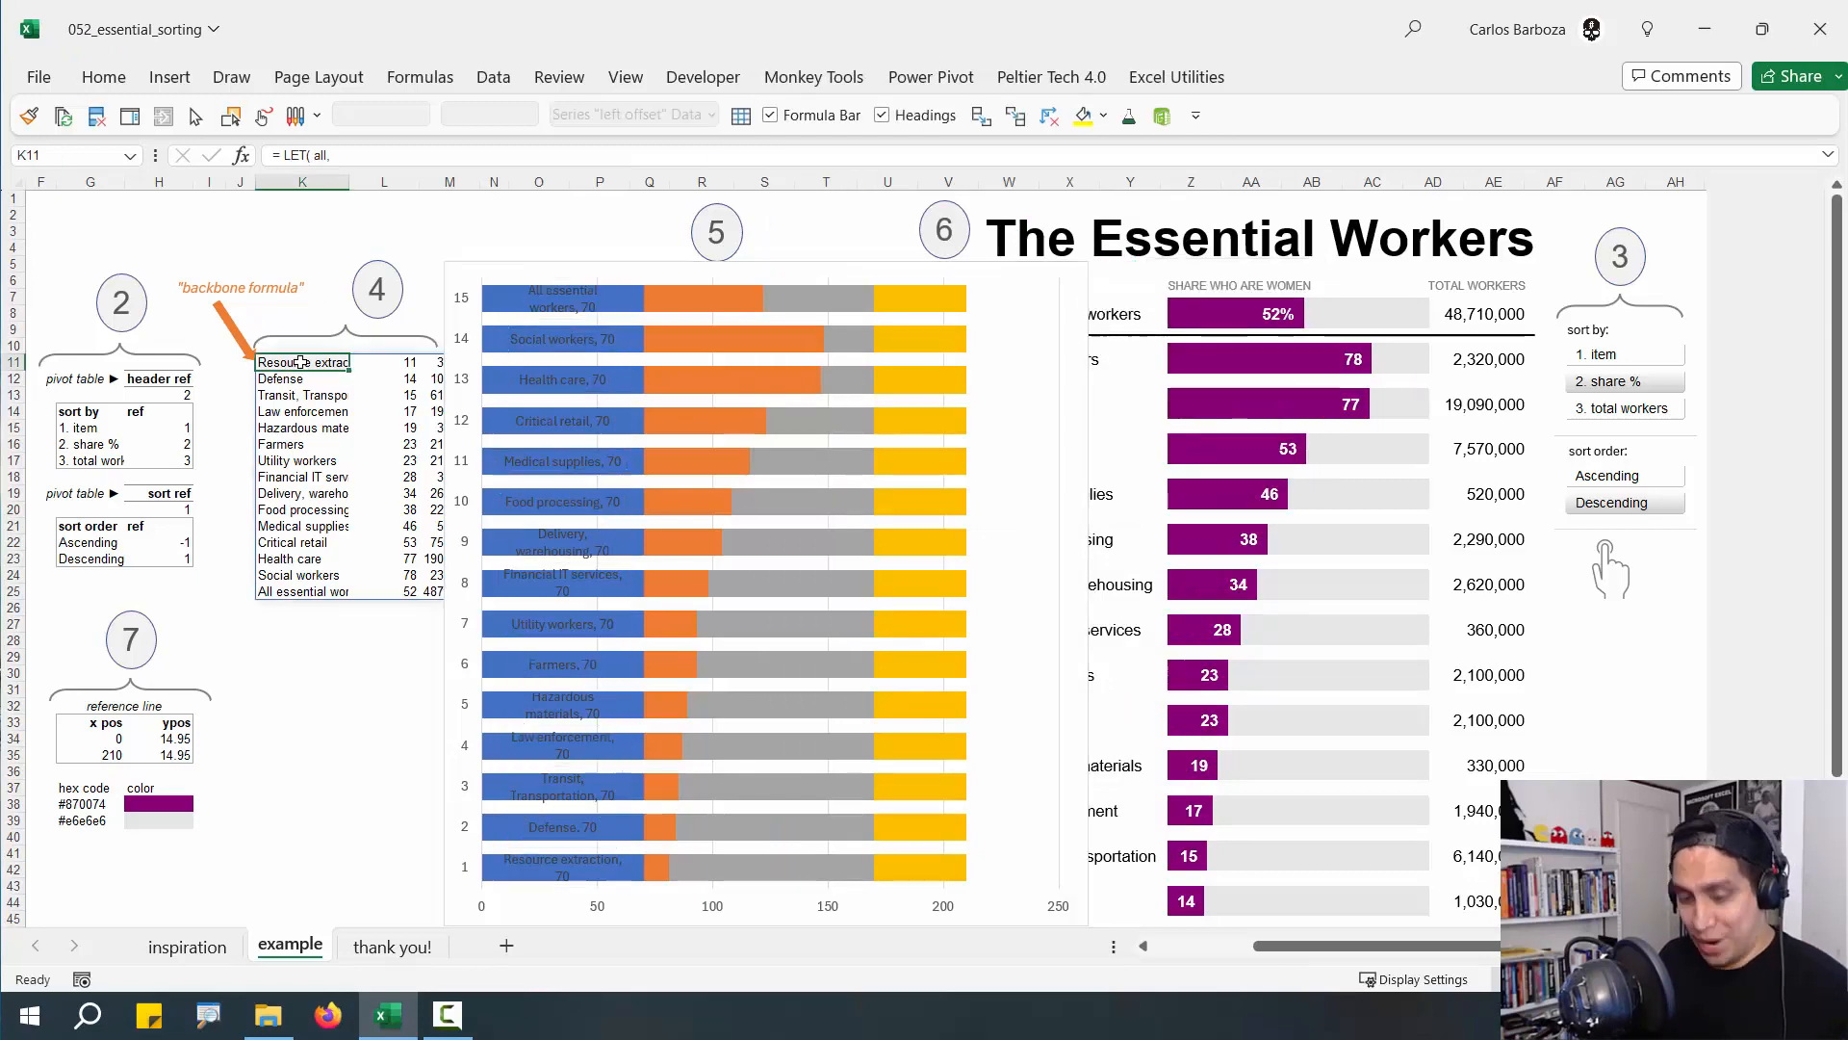
key(ctrl+F3)
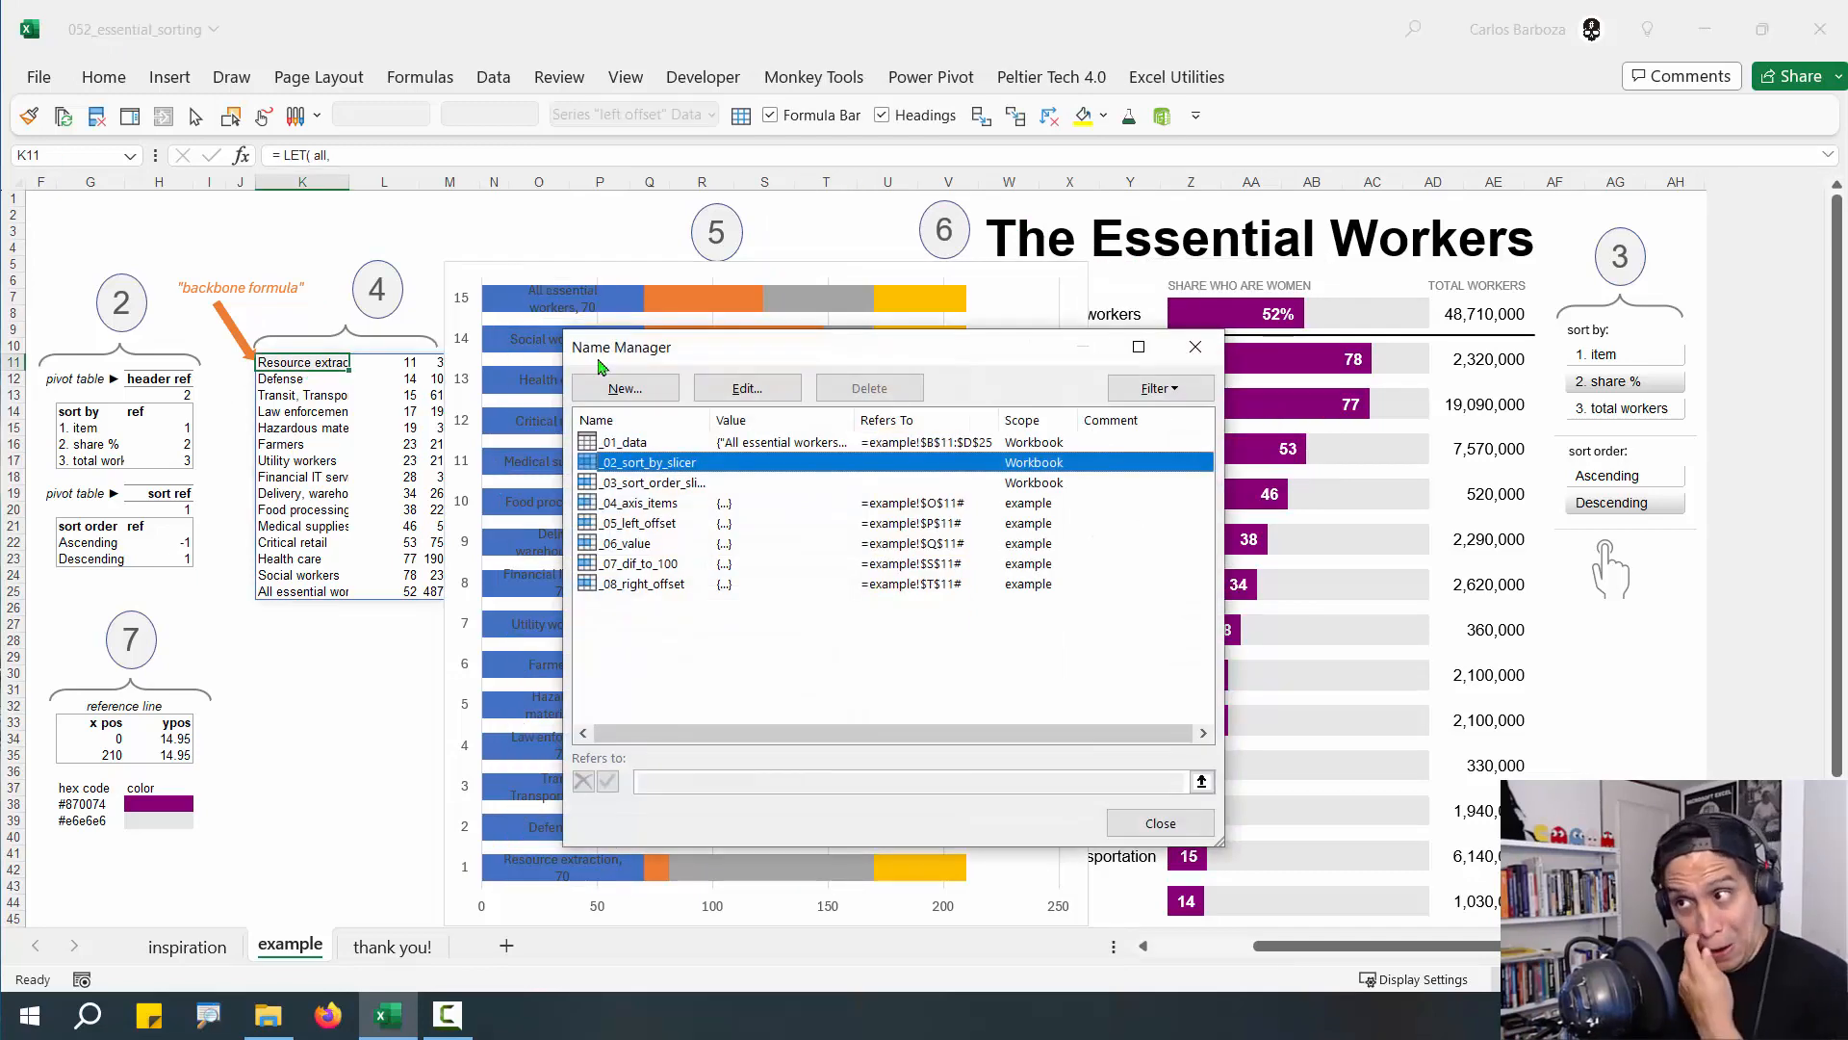
drag(823, 371, 482, 320)
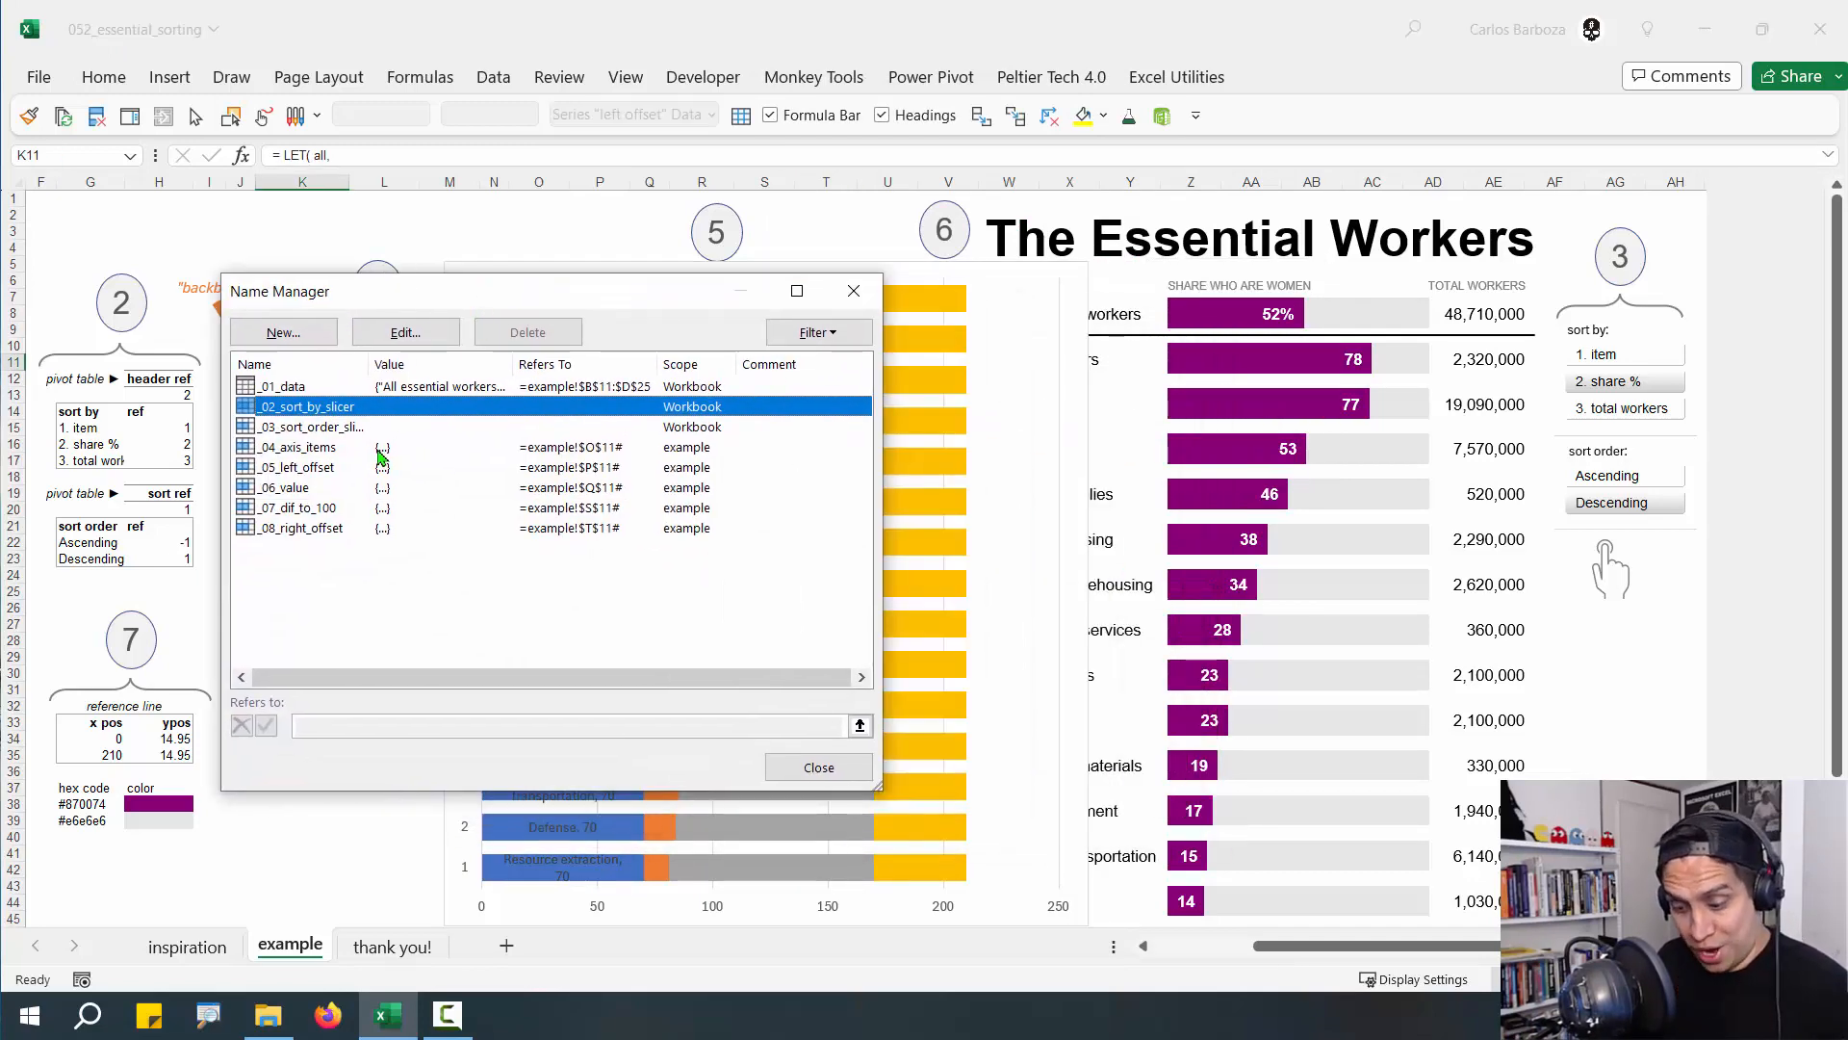
drag(348, 444, 472, 420)
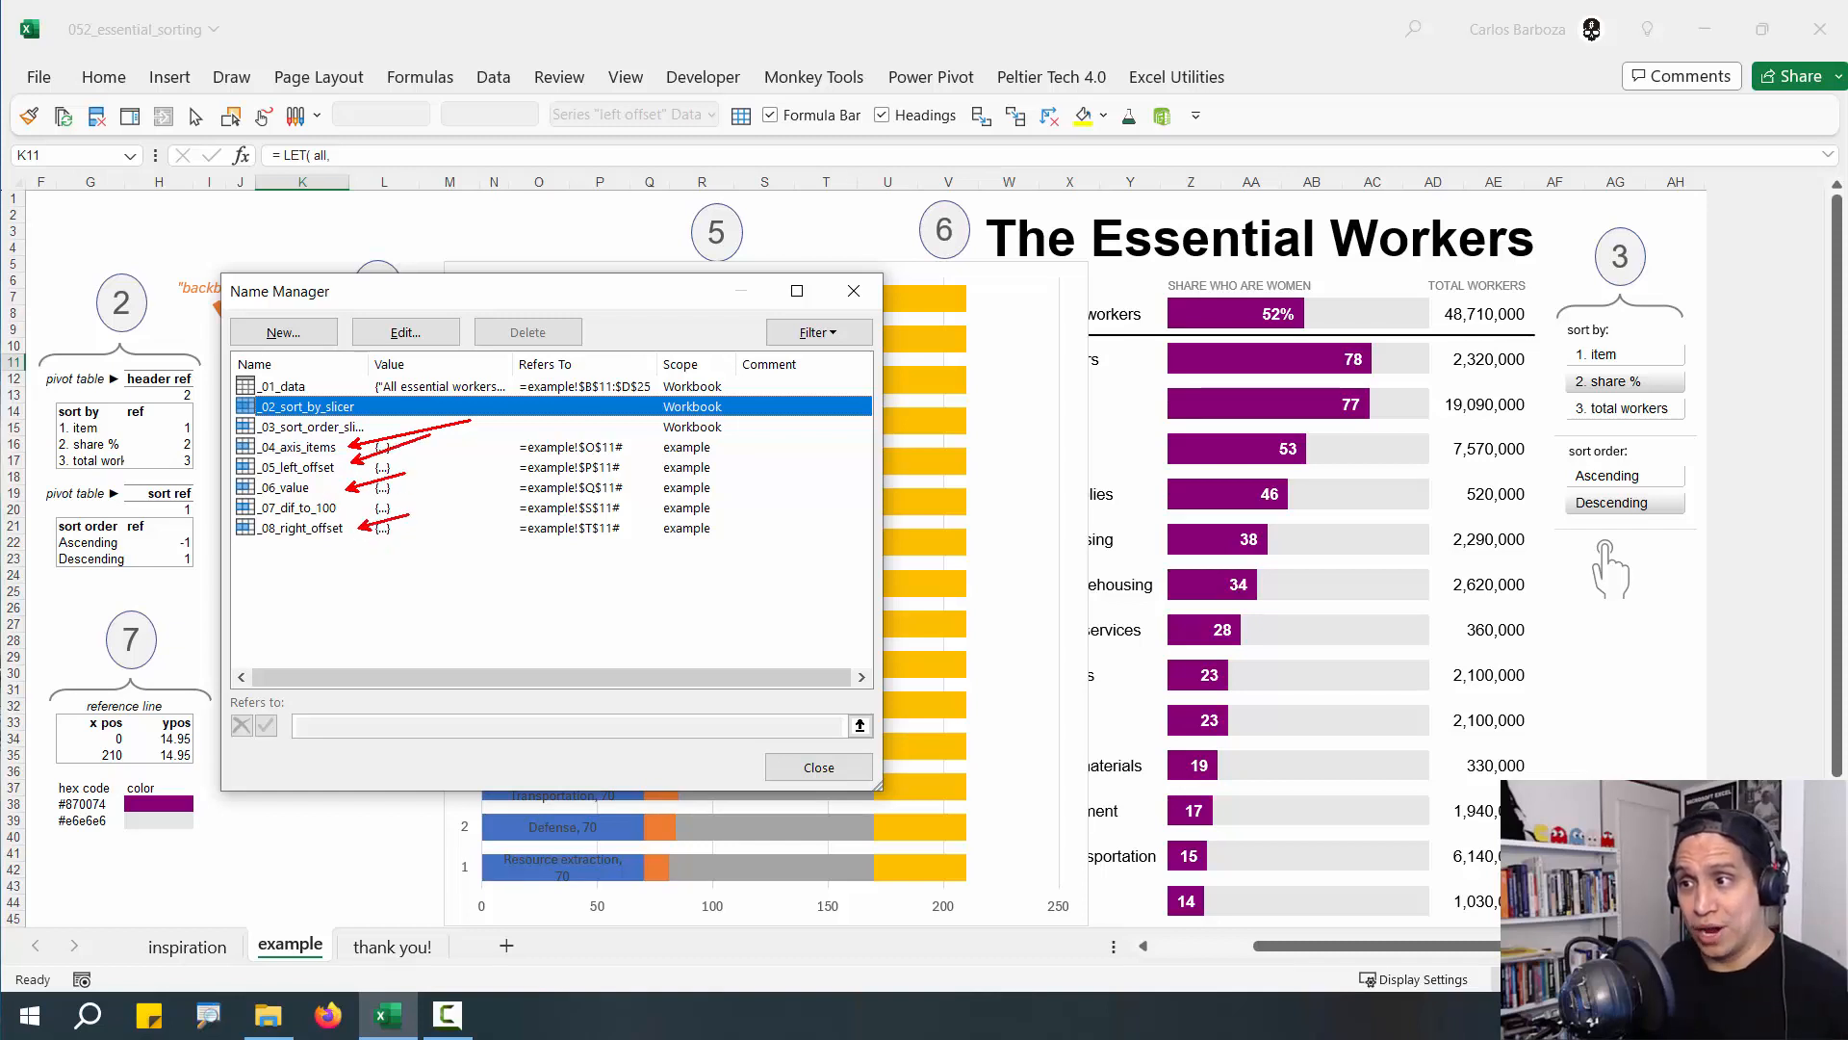
Check the _04_axis_items reference, close the defined names list, and move the stacked bar chart clear of the finished chart's category labels
key(Escape)
click(307, 447)
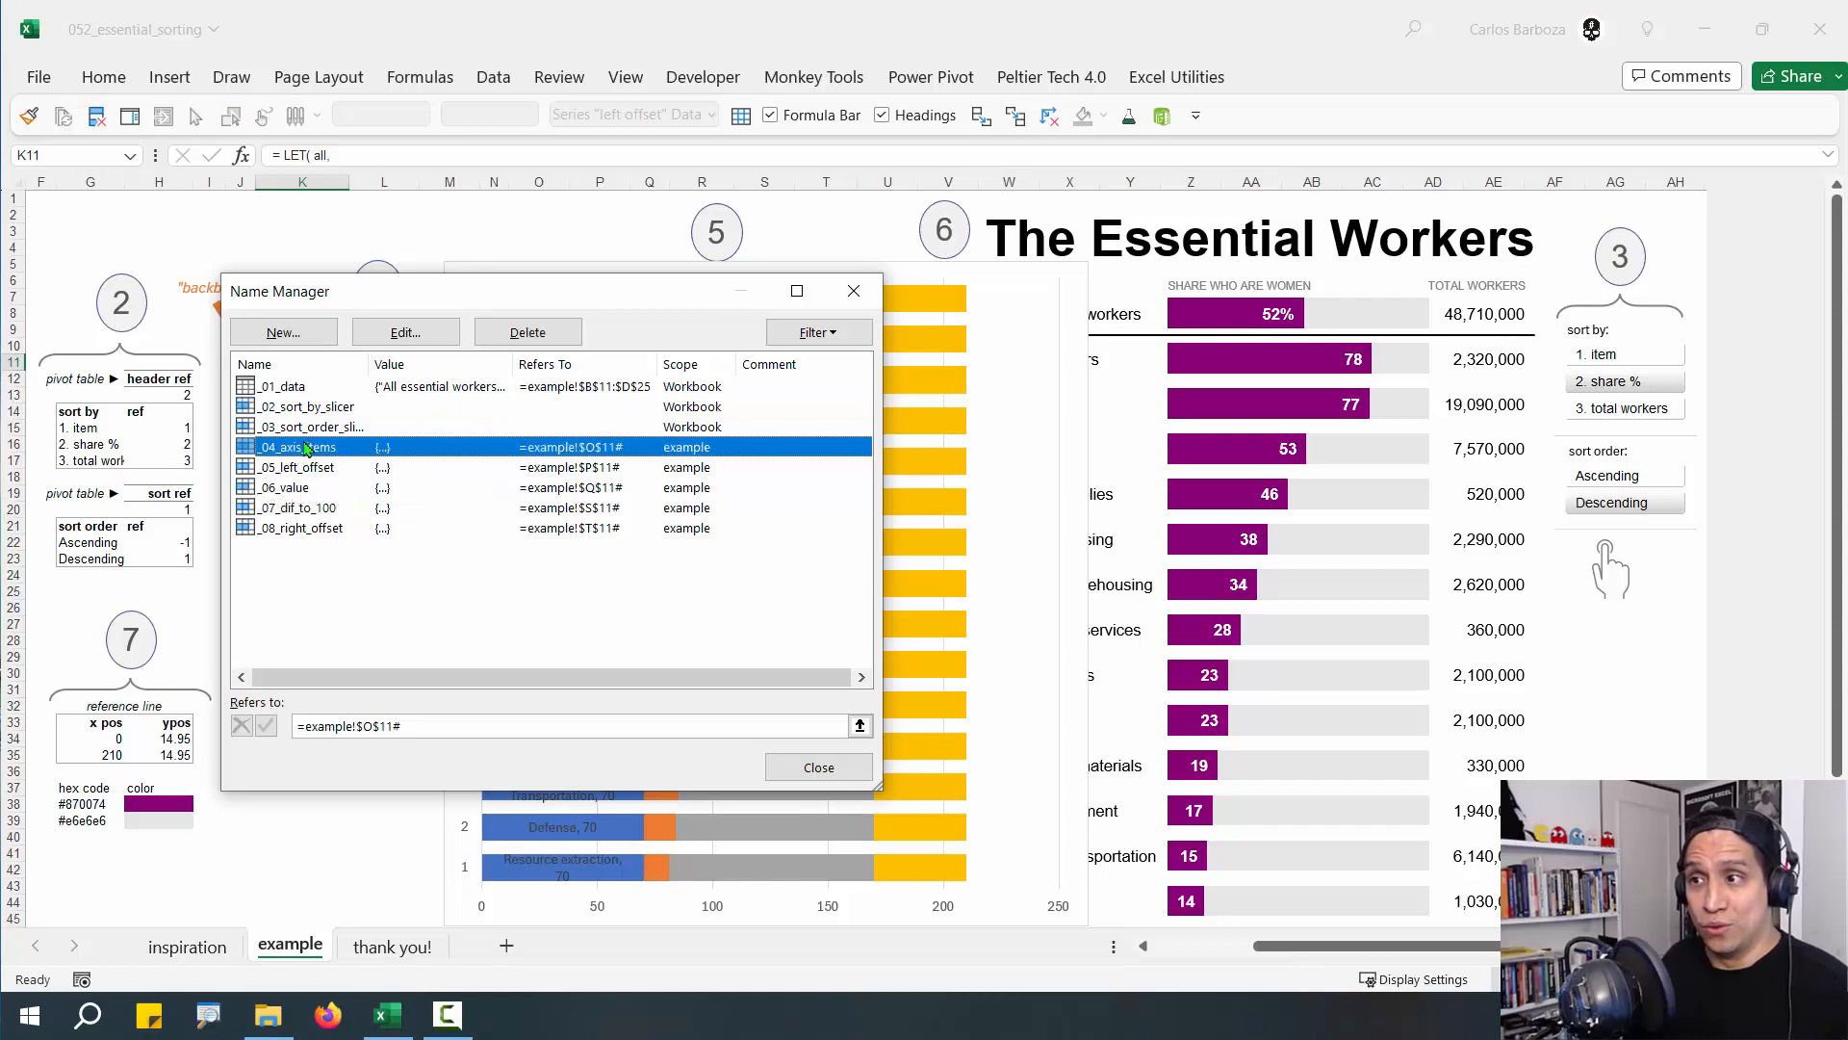
click(819, 767)
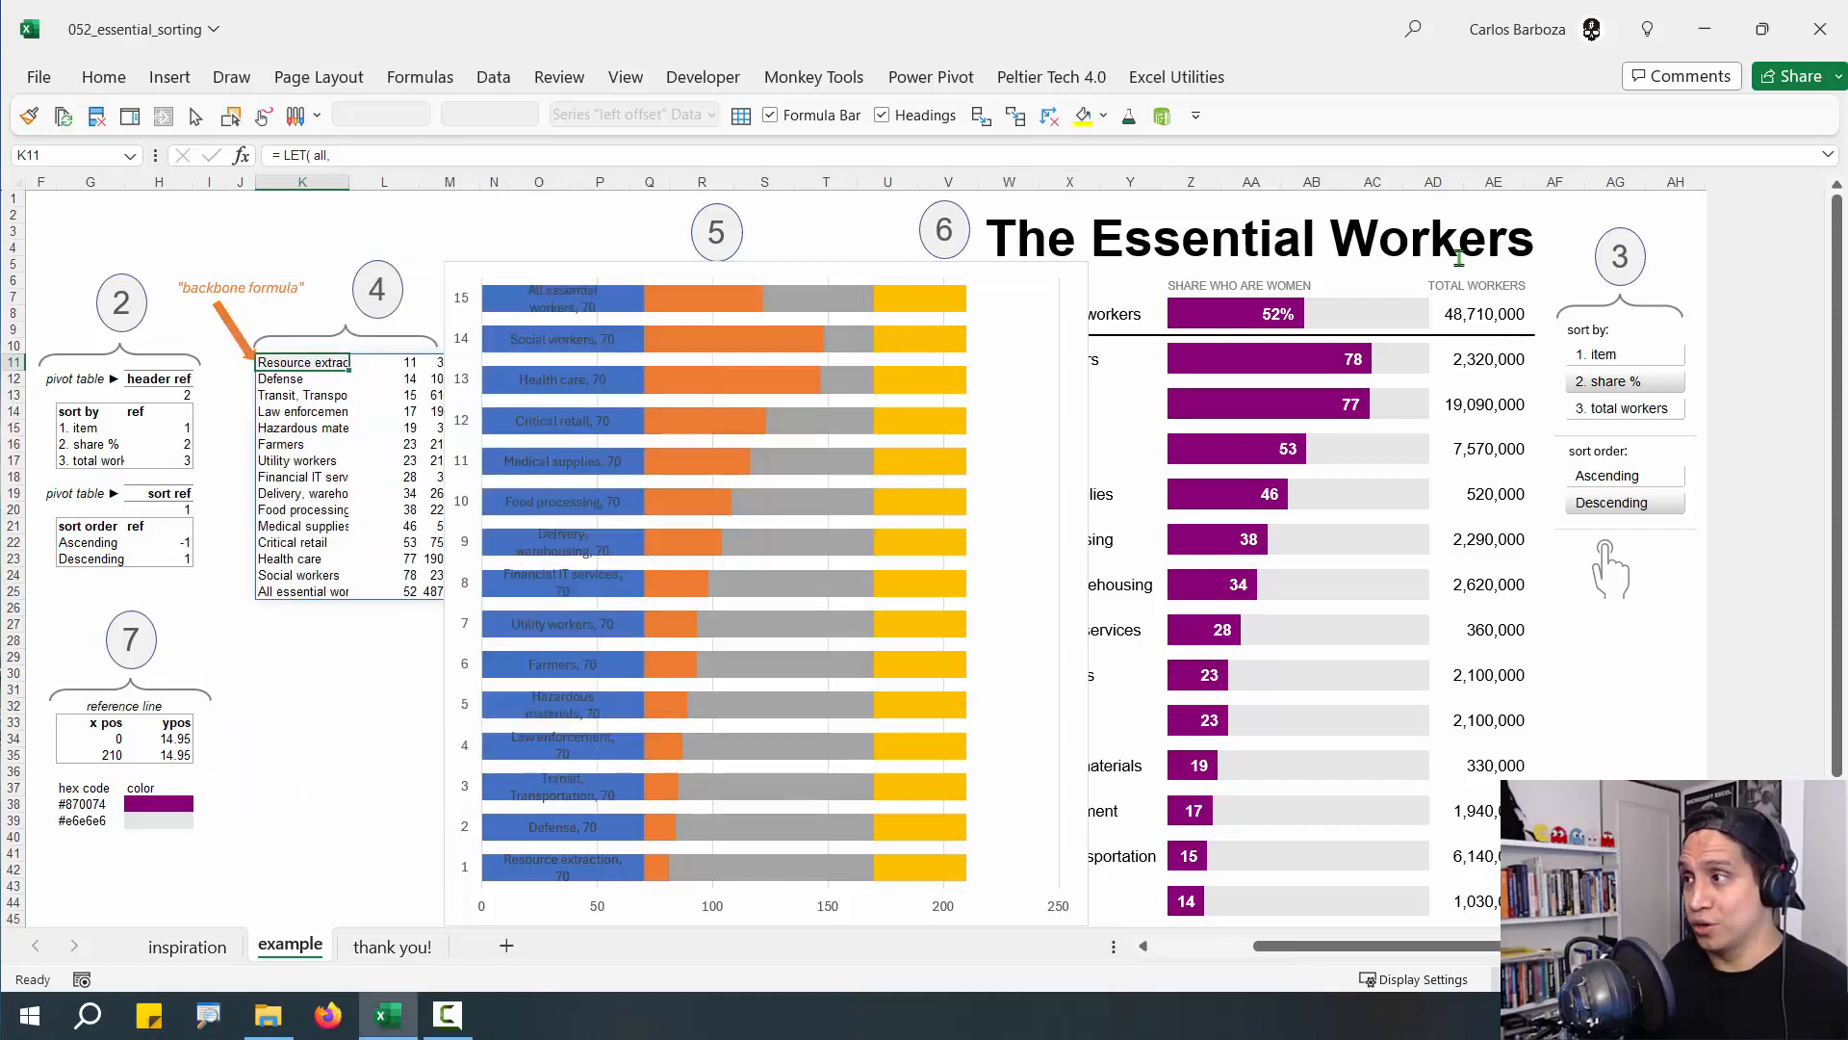
click(1537, 520)
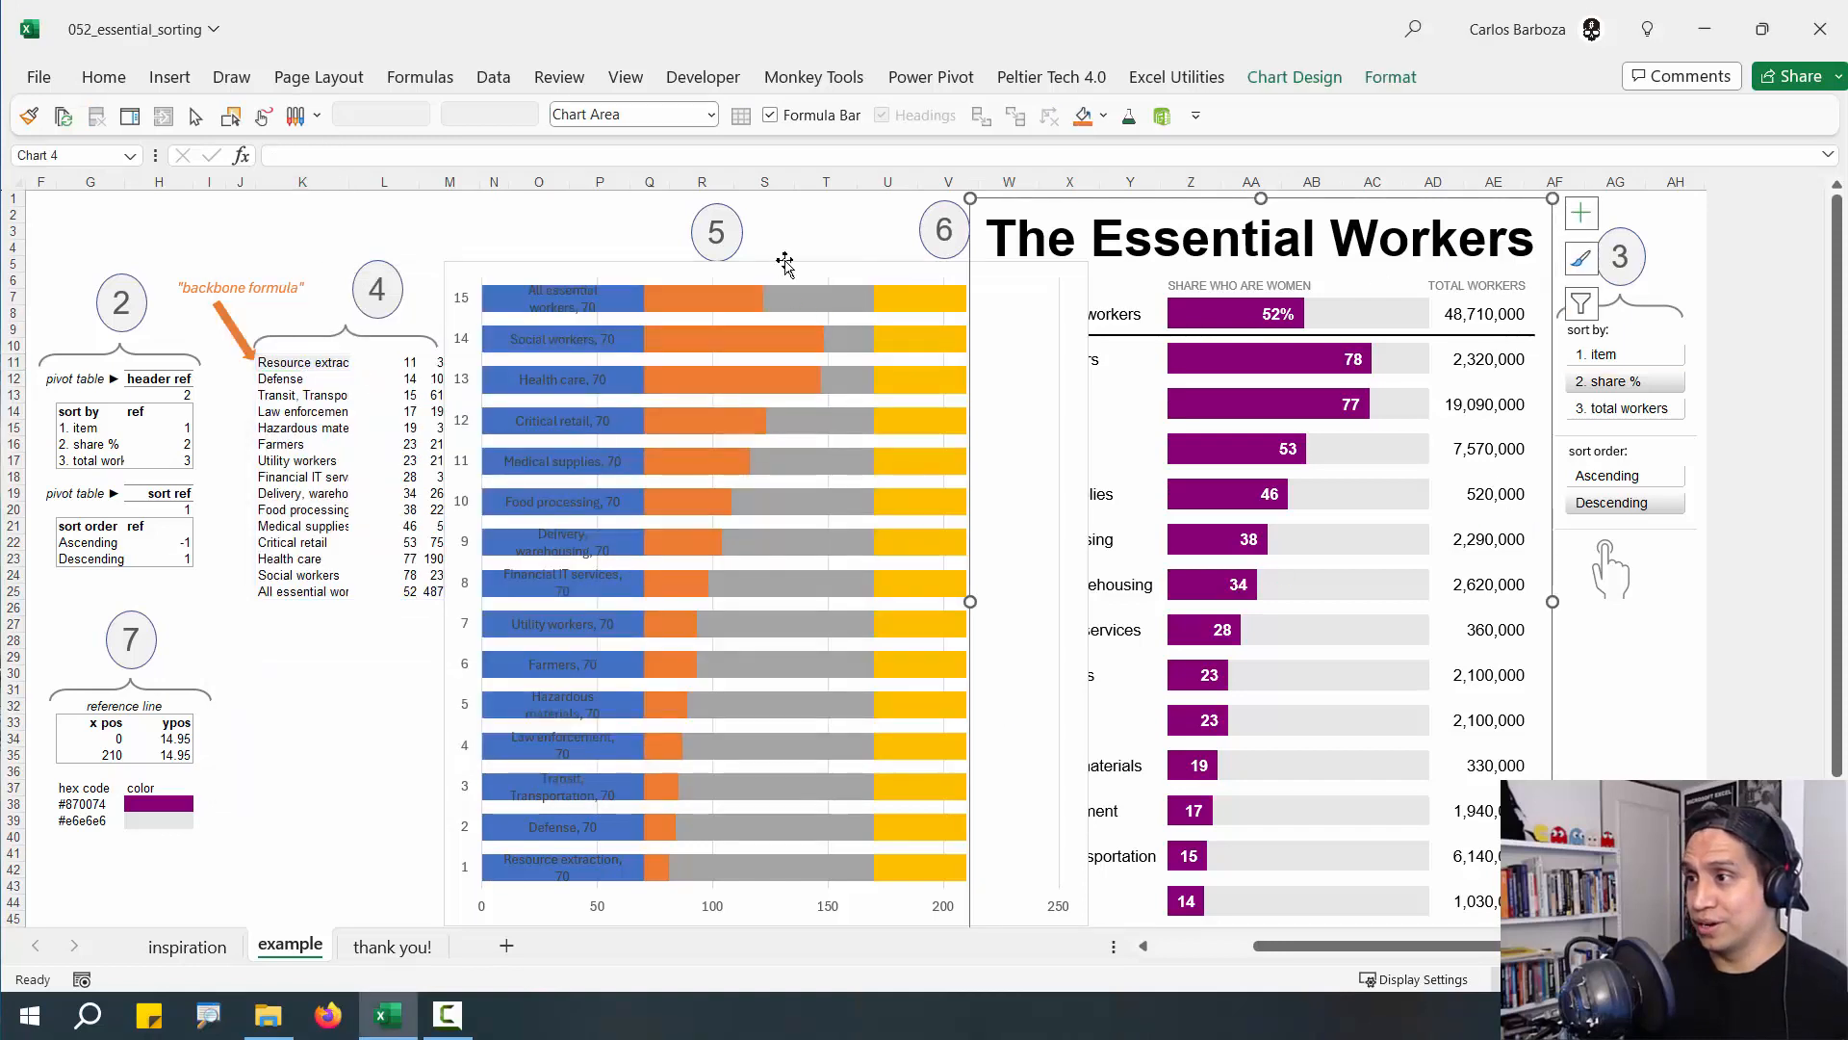
drag(785, 261, 598, 411)
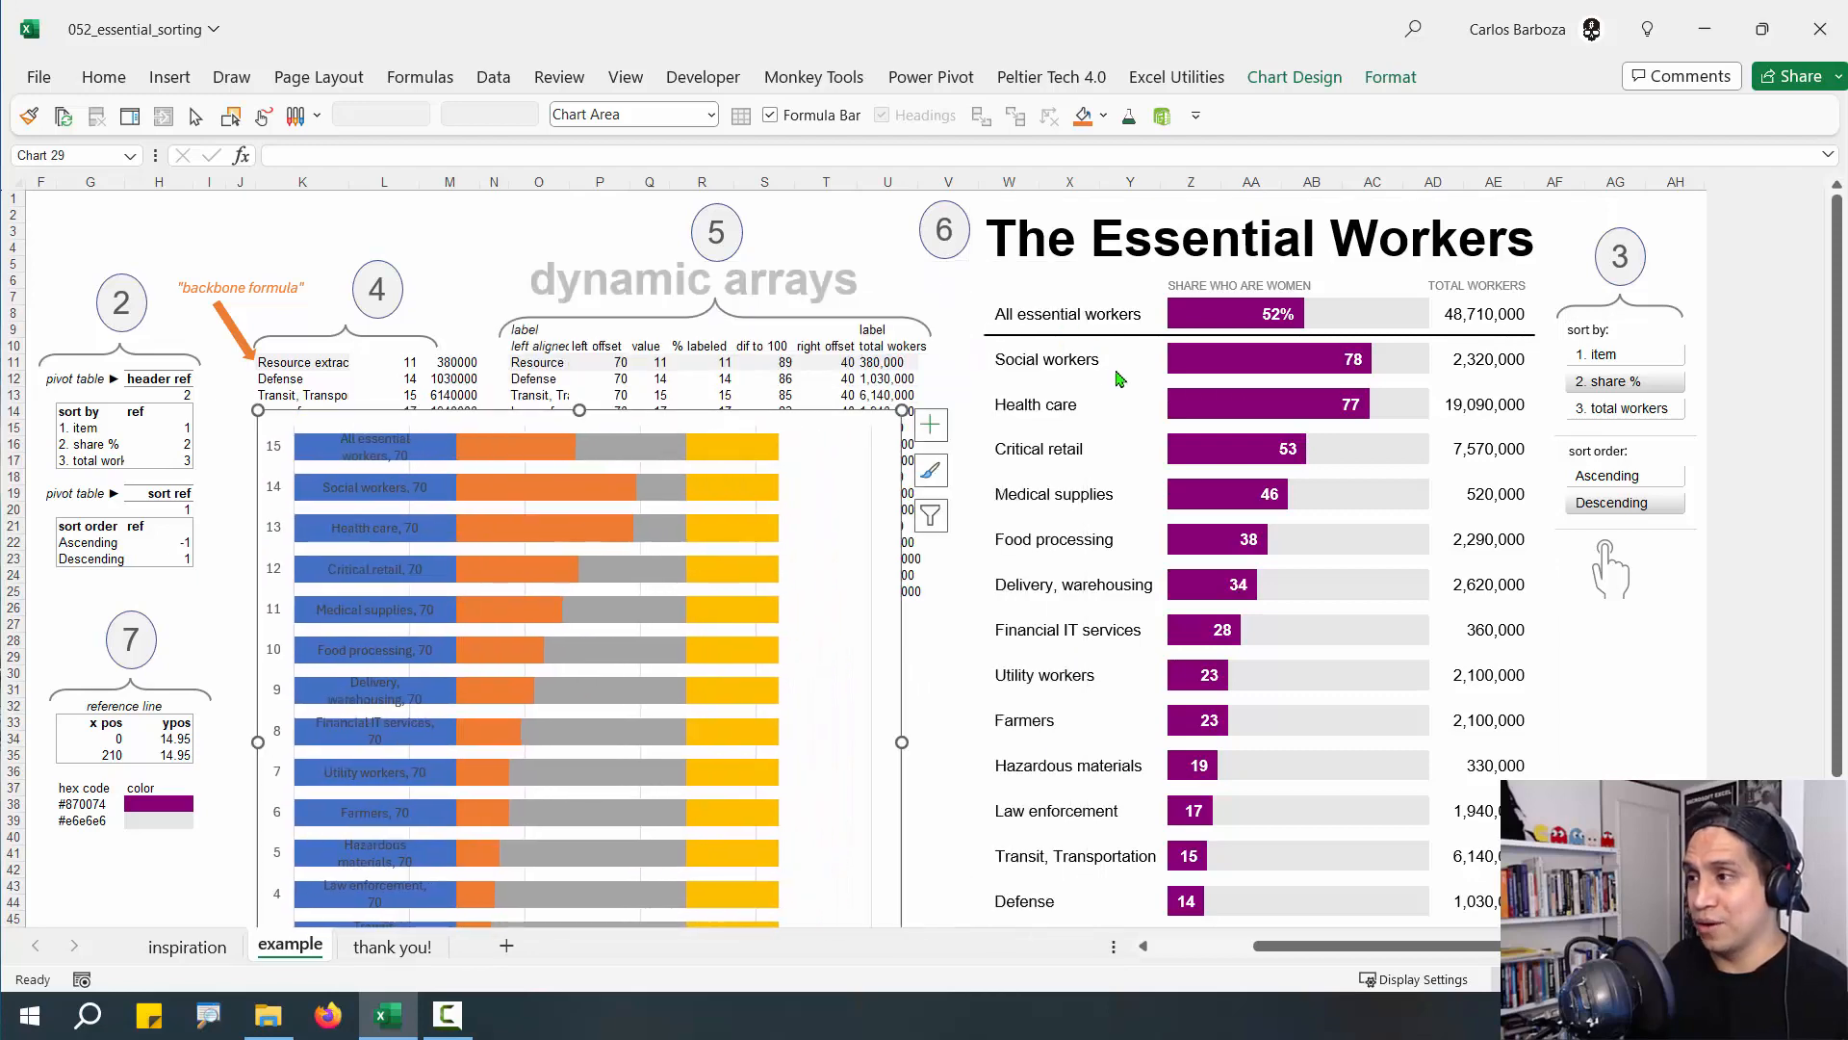
Set the data label range of the finished chart's left offset series to the defined name _04_axis_items
click(1060, 360)
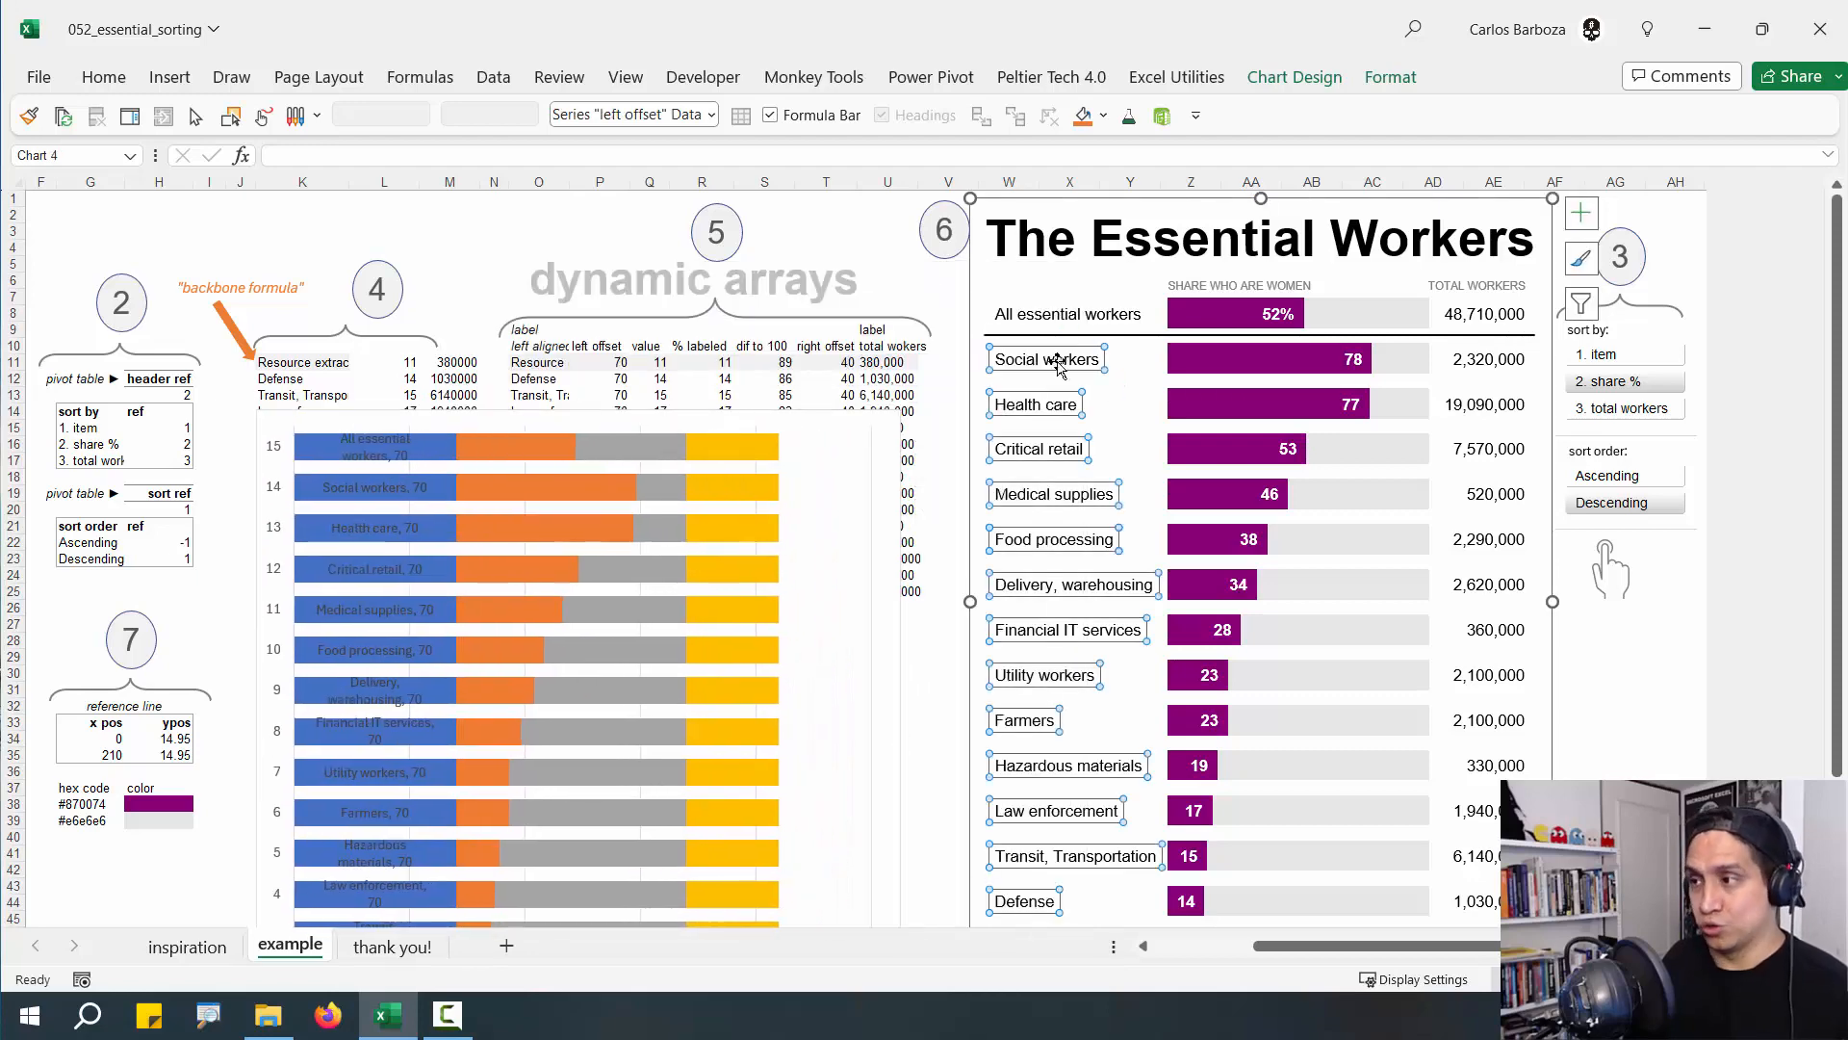
double_click(1060, 364)
click(992, 295)
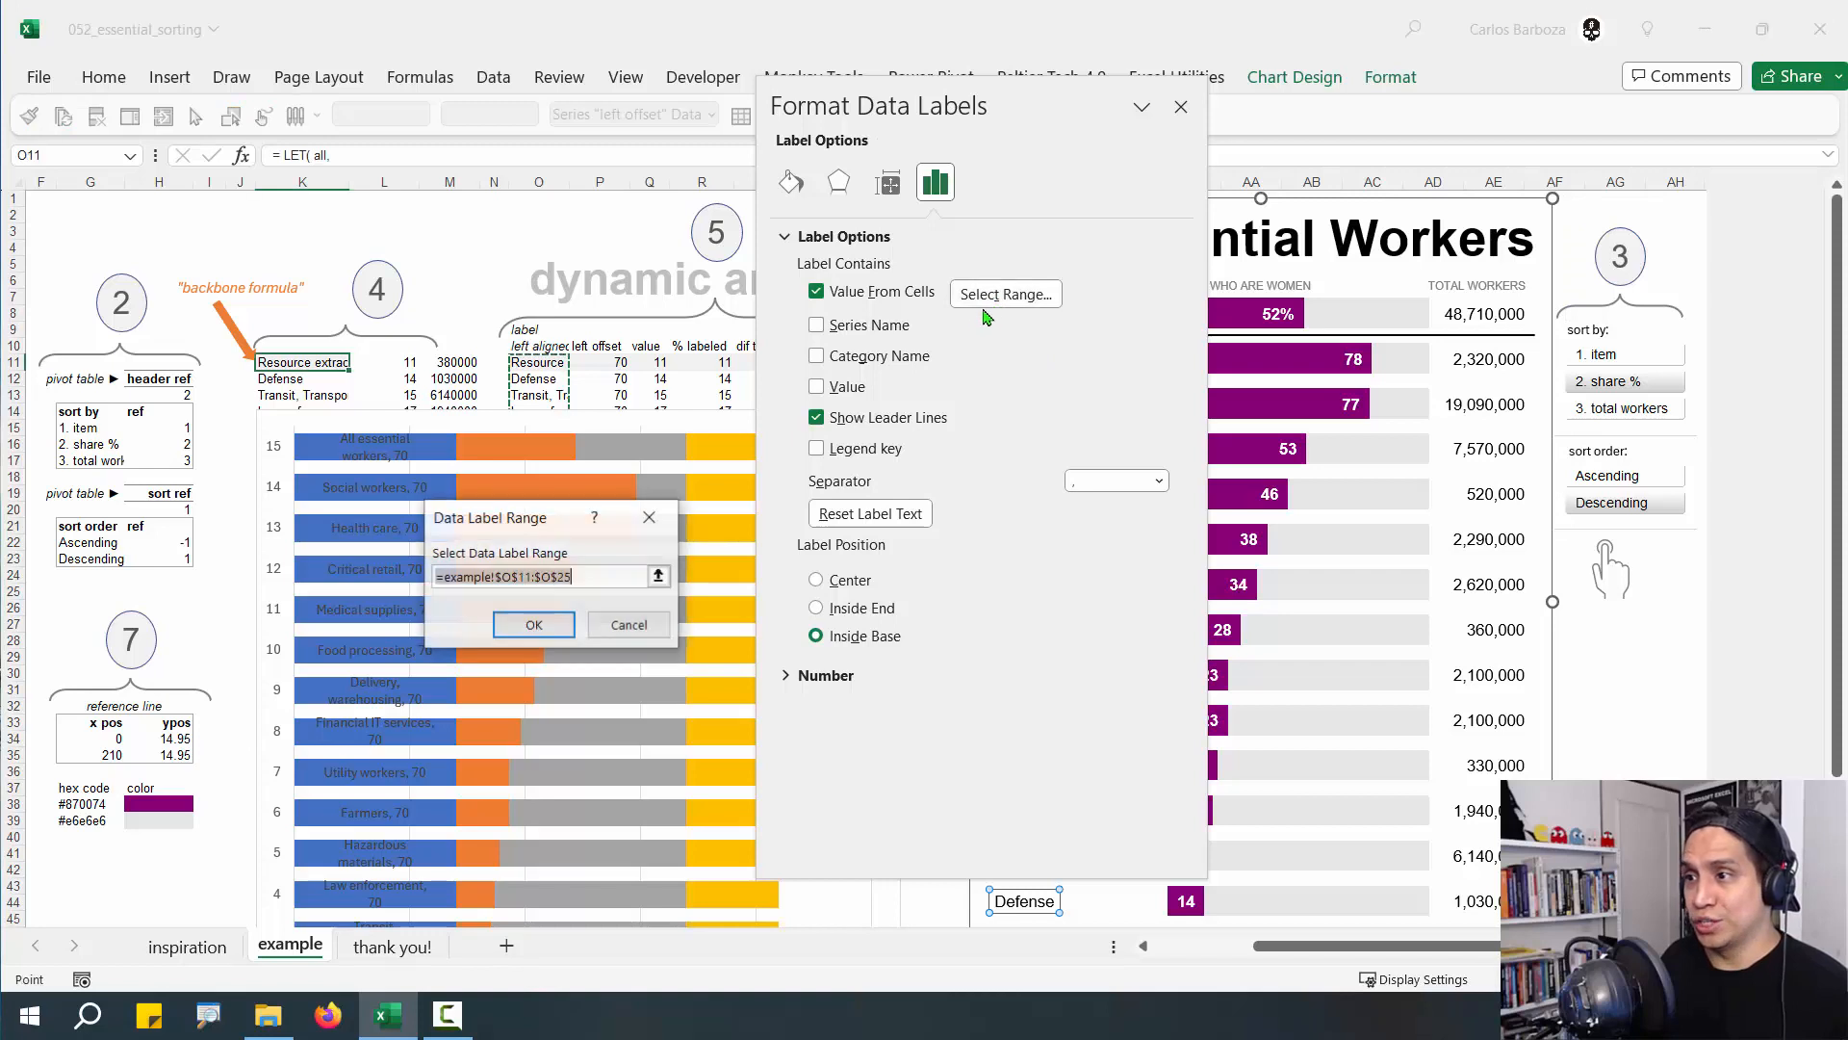
key(BackSpace)
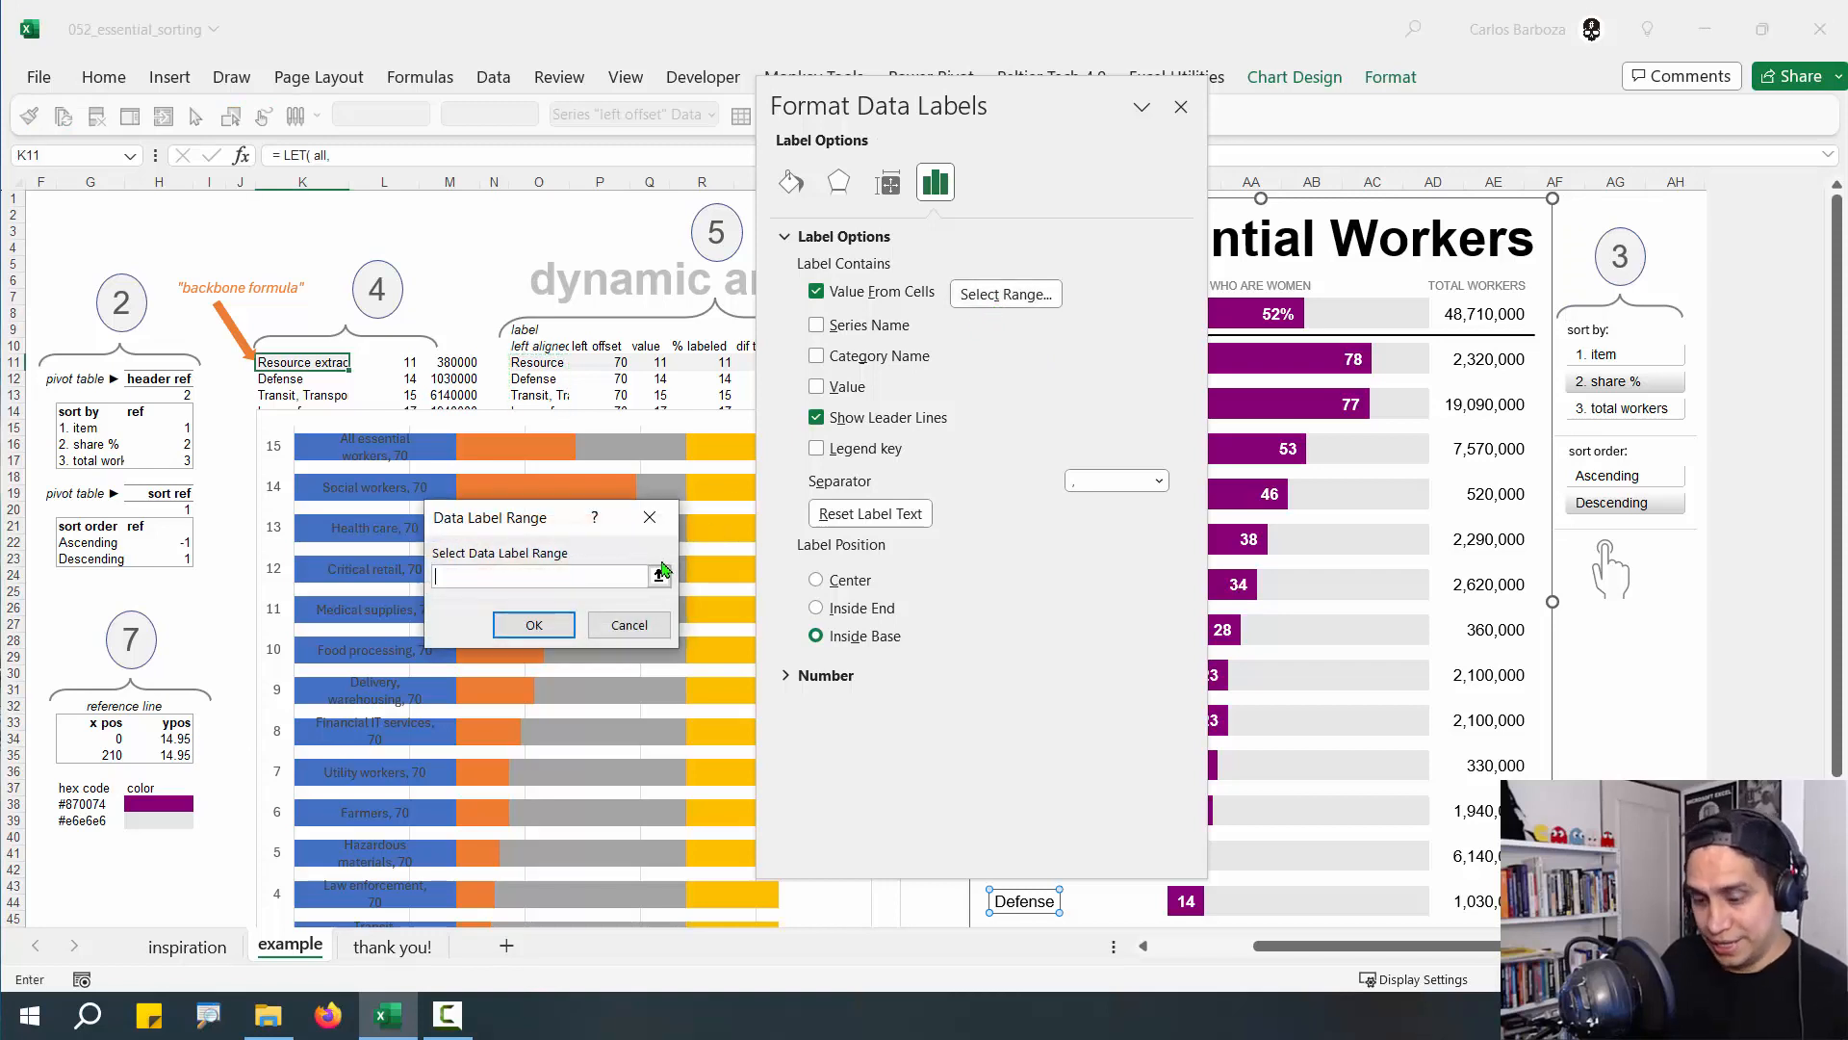
key(F3)
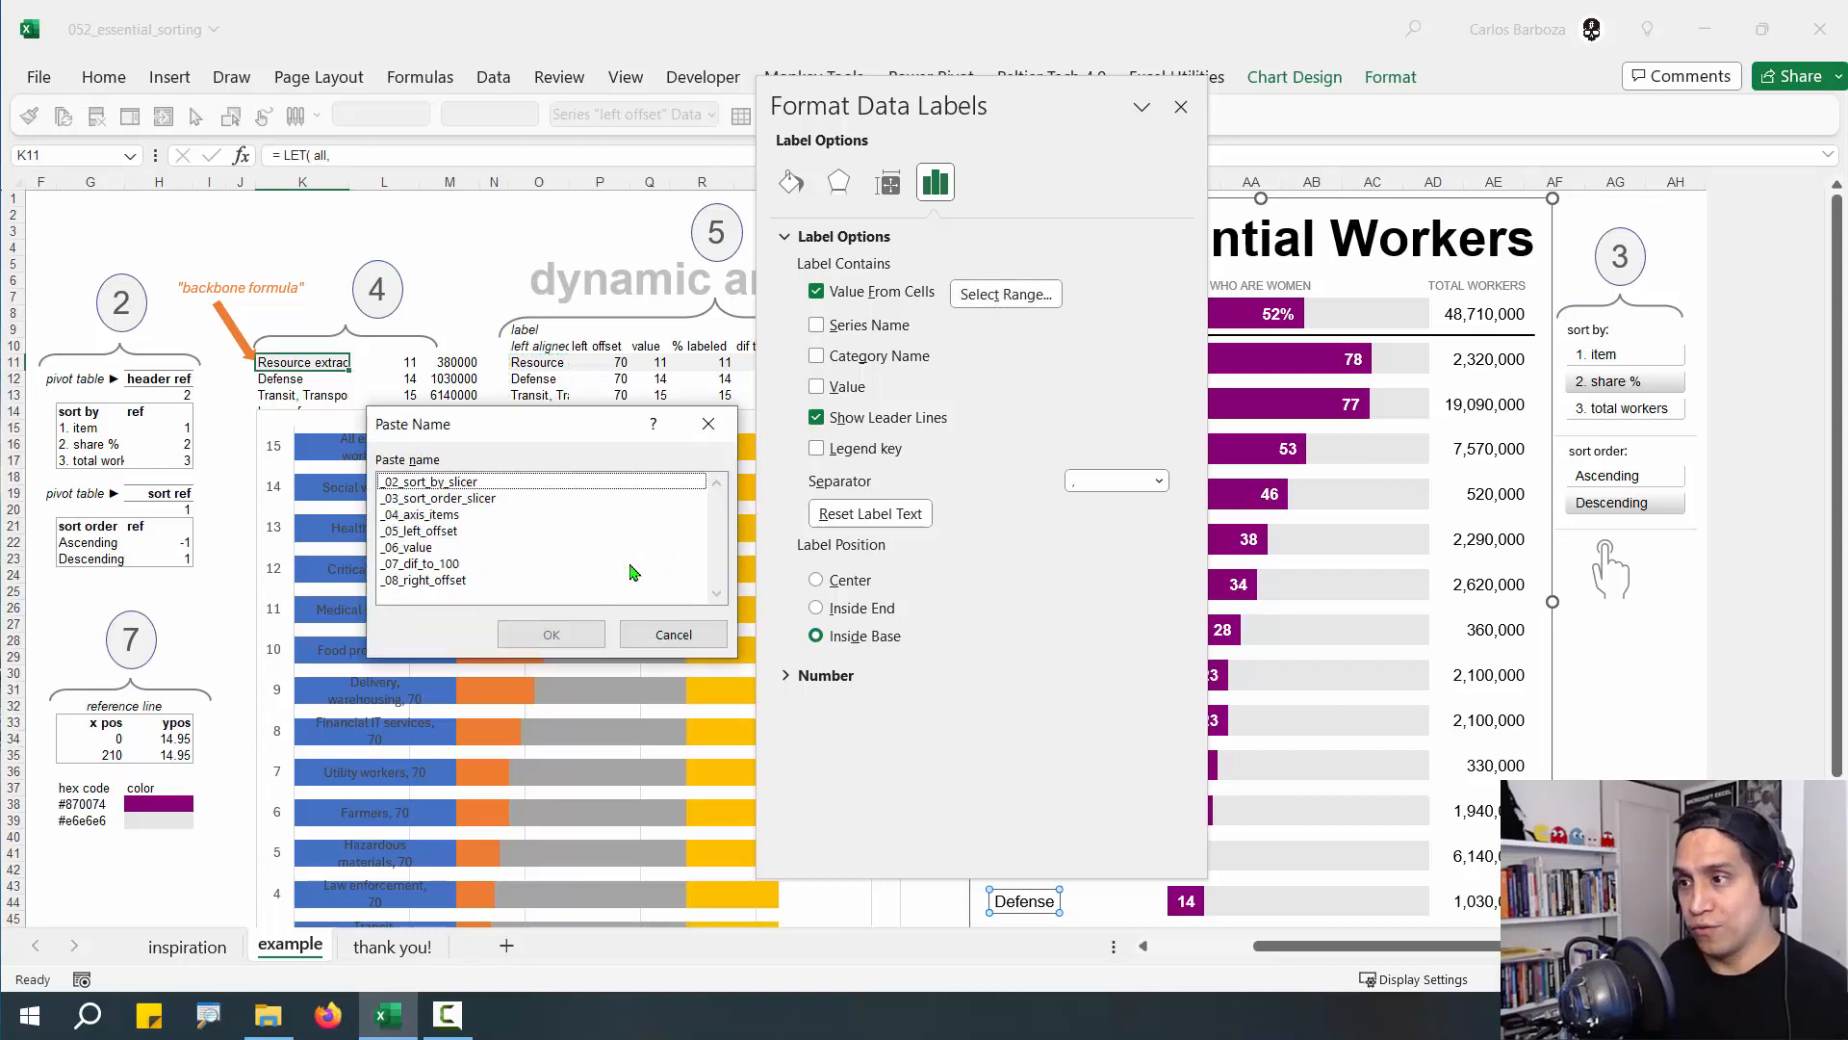
click(450, 520)
click(550, 633)
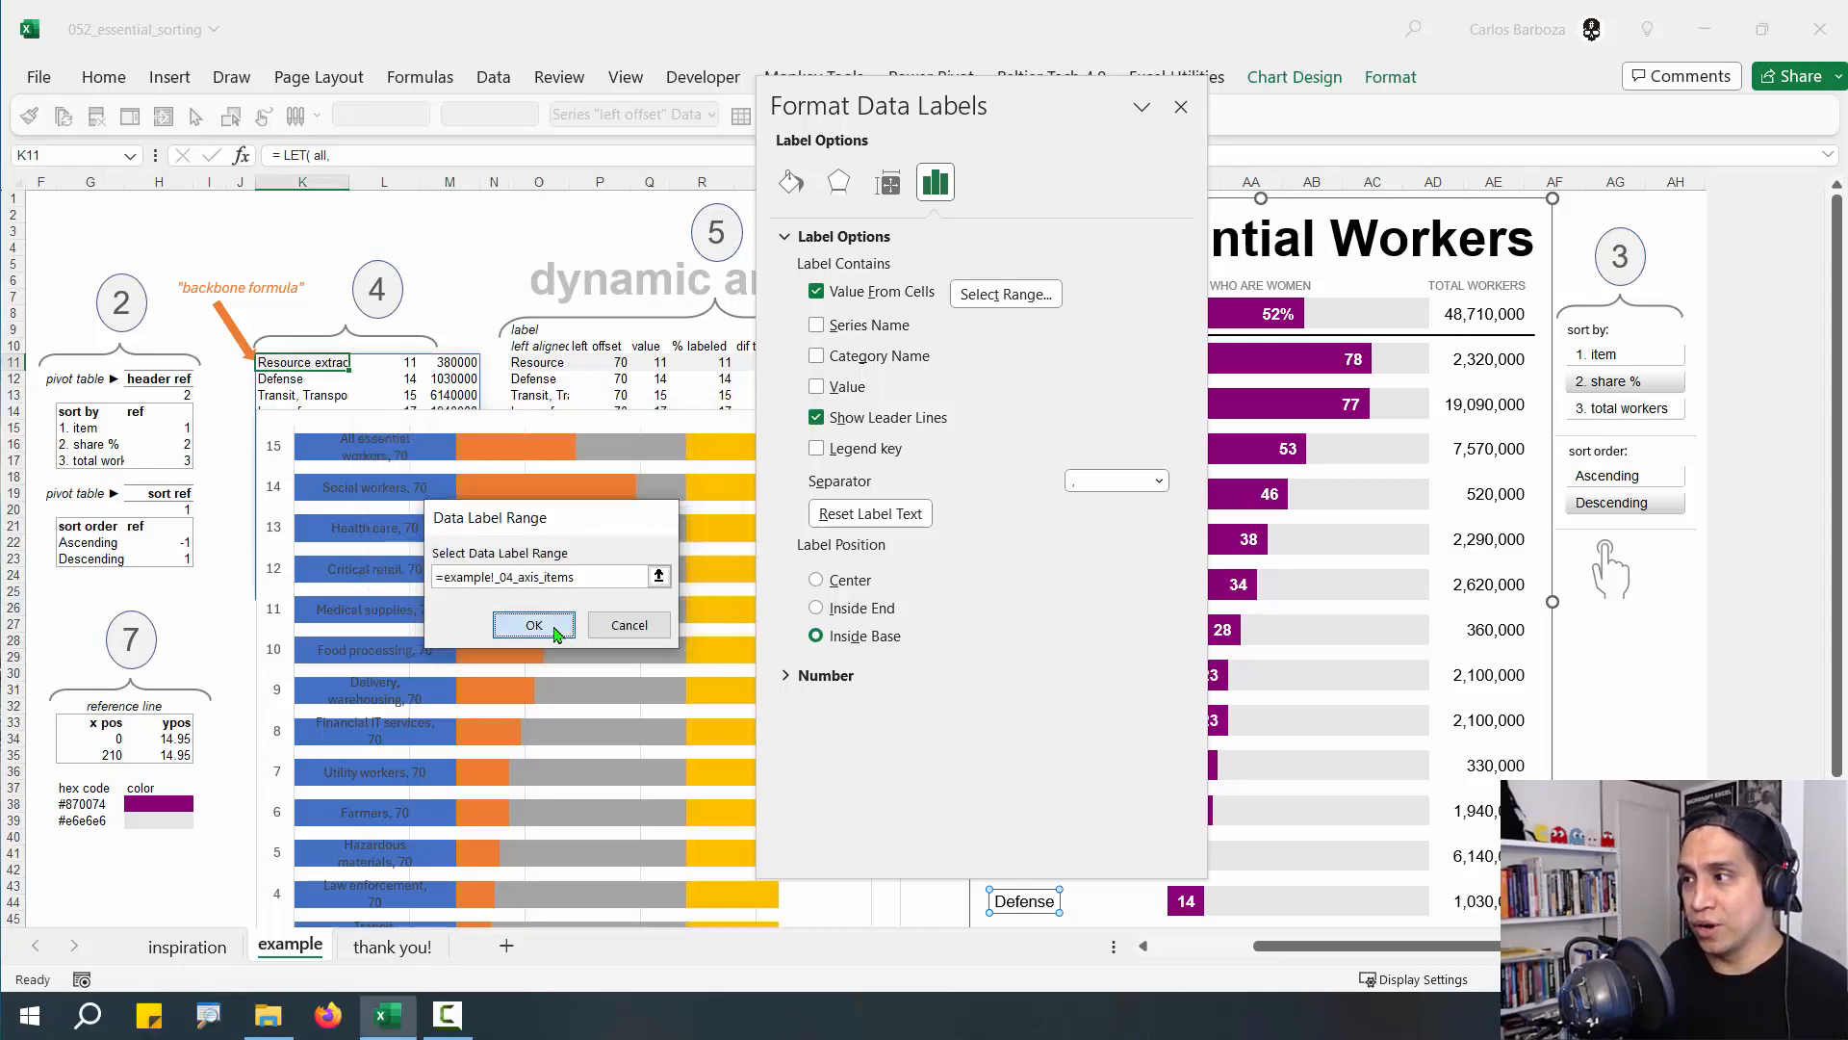
click(555, 632)
click(1180, 107)
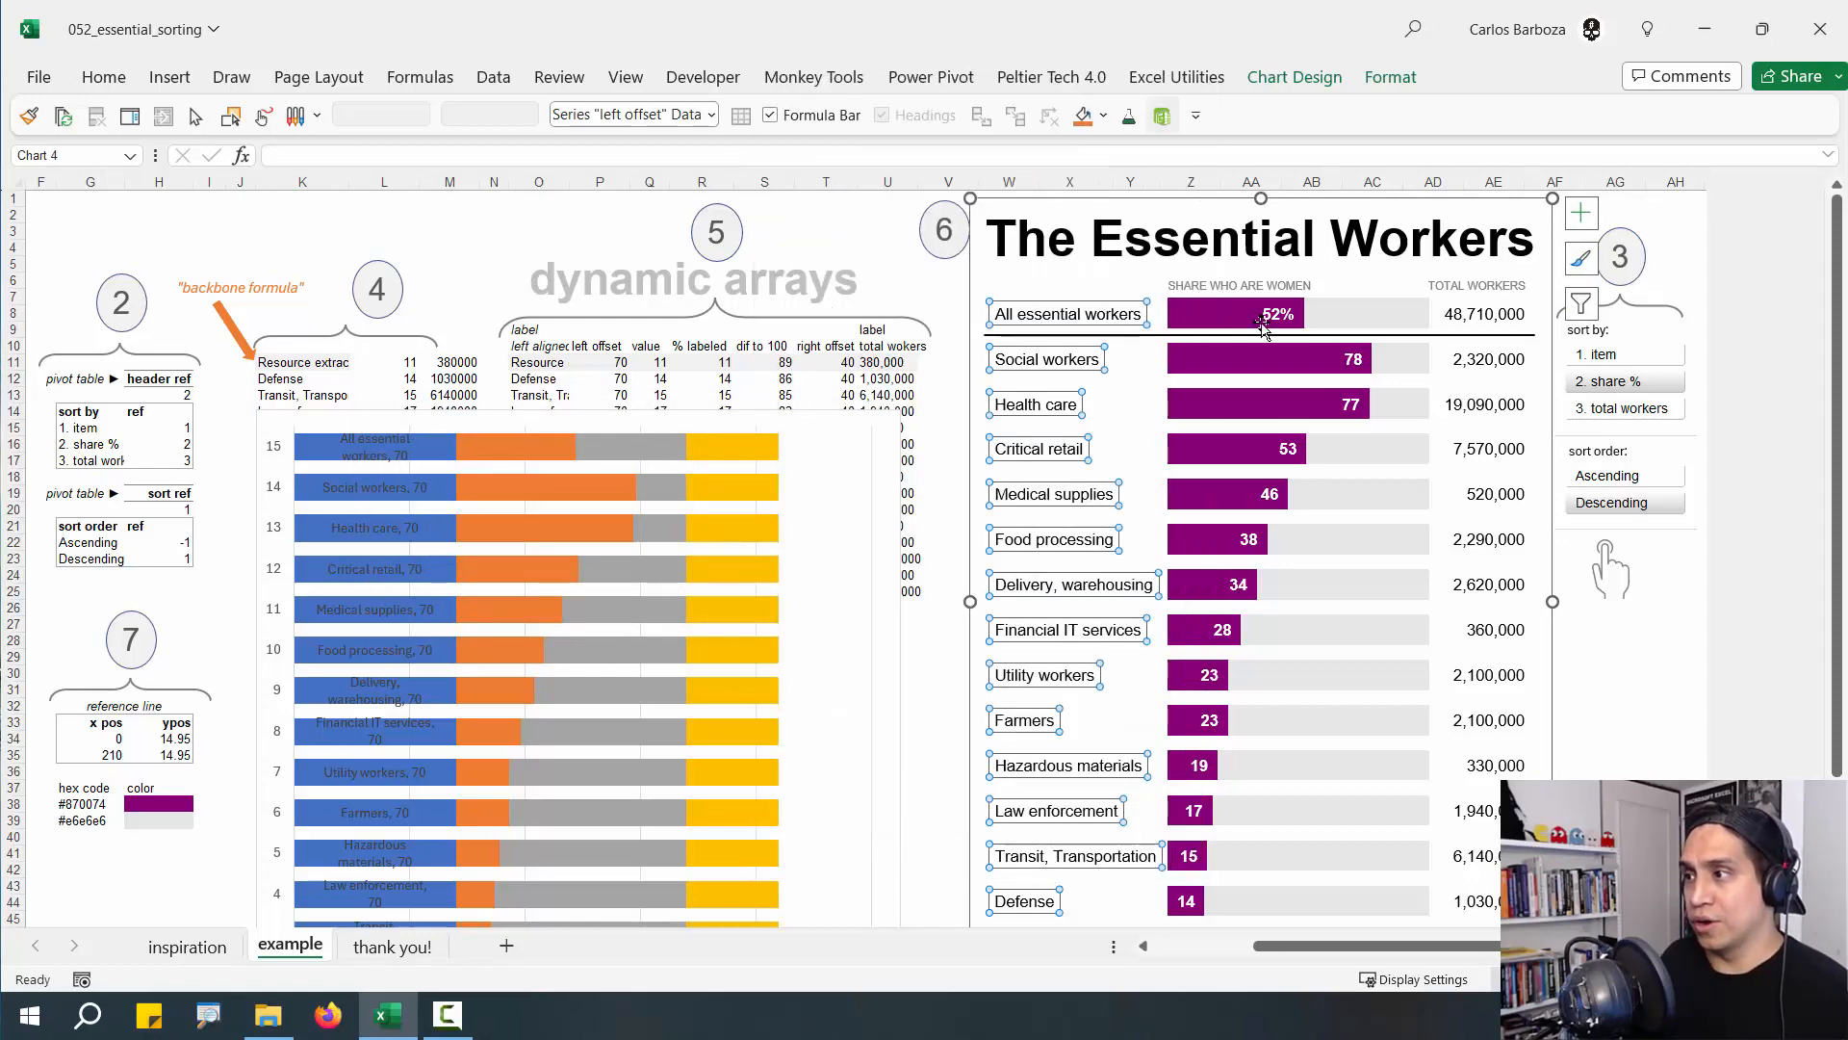
Examine which cell range supplies the total workers labels on the finished chart's right offset series, leaving it unmodified
click(1508, 360)
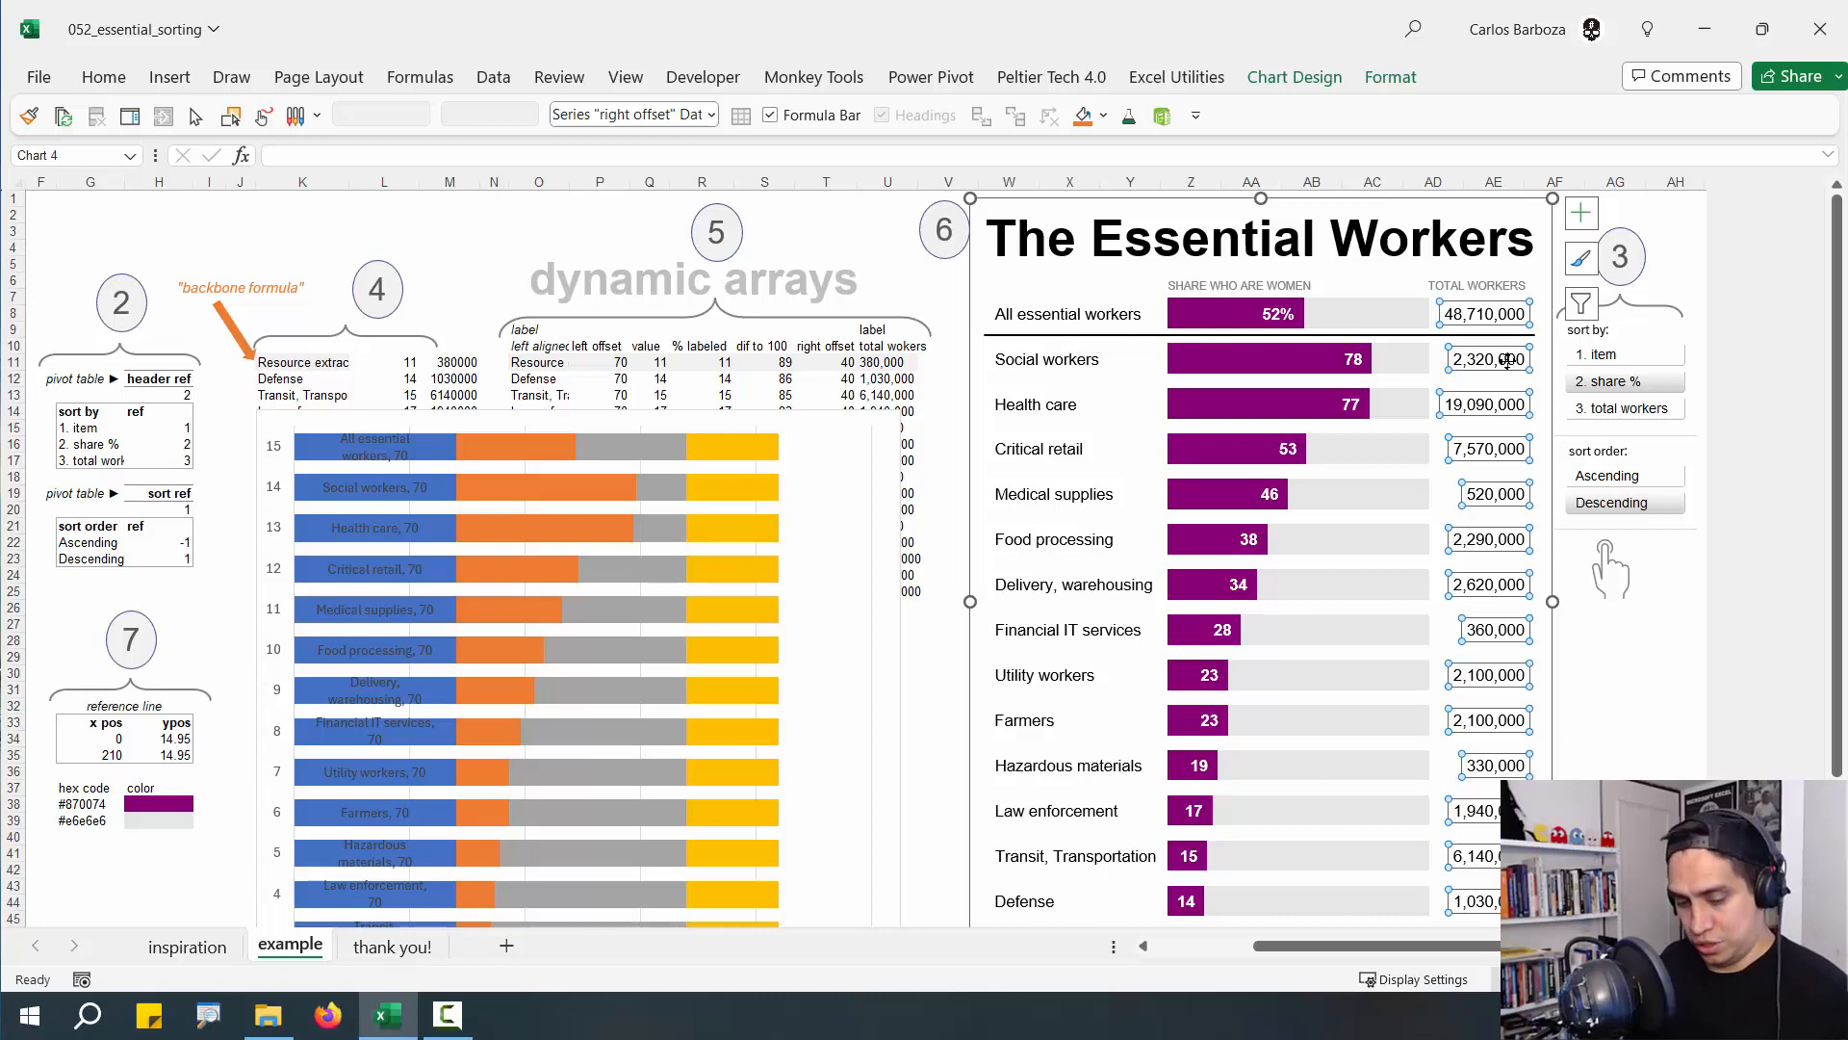
key(ctrl+1)
click(1006, 298)
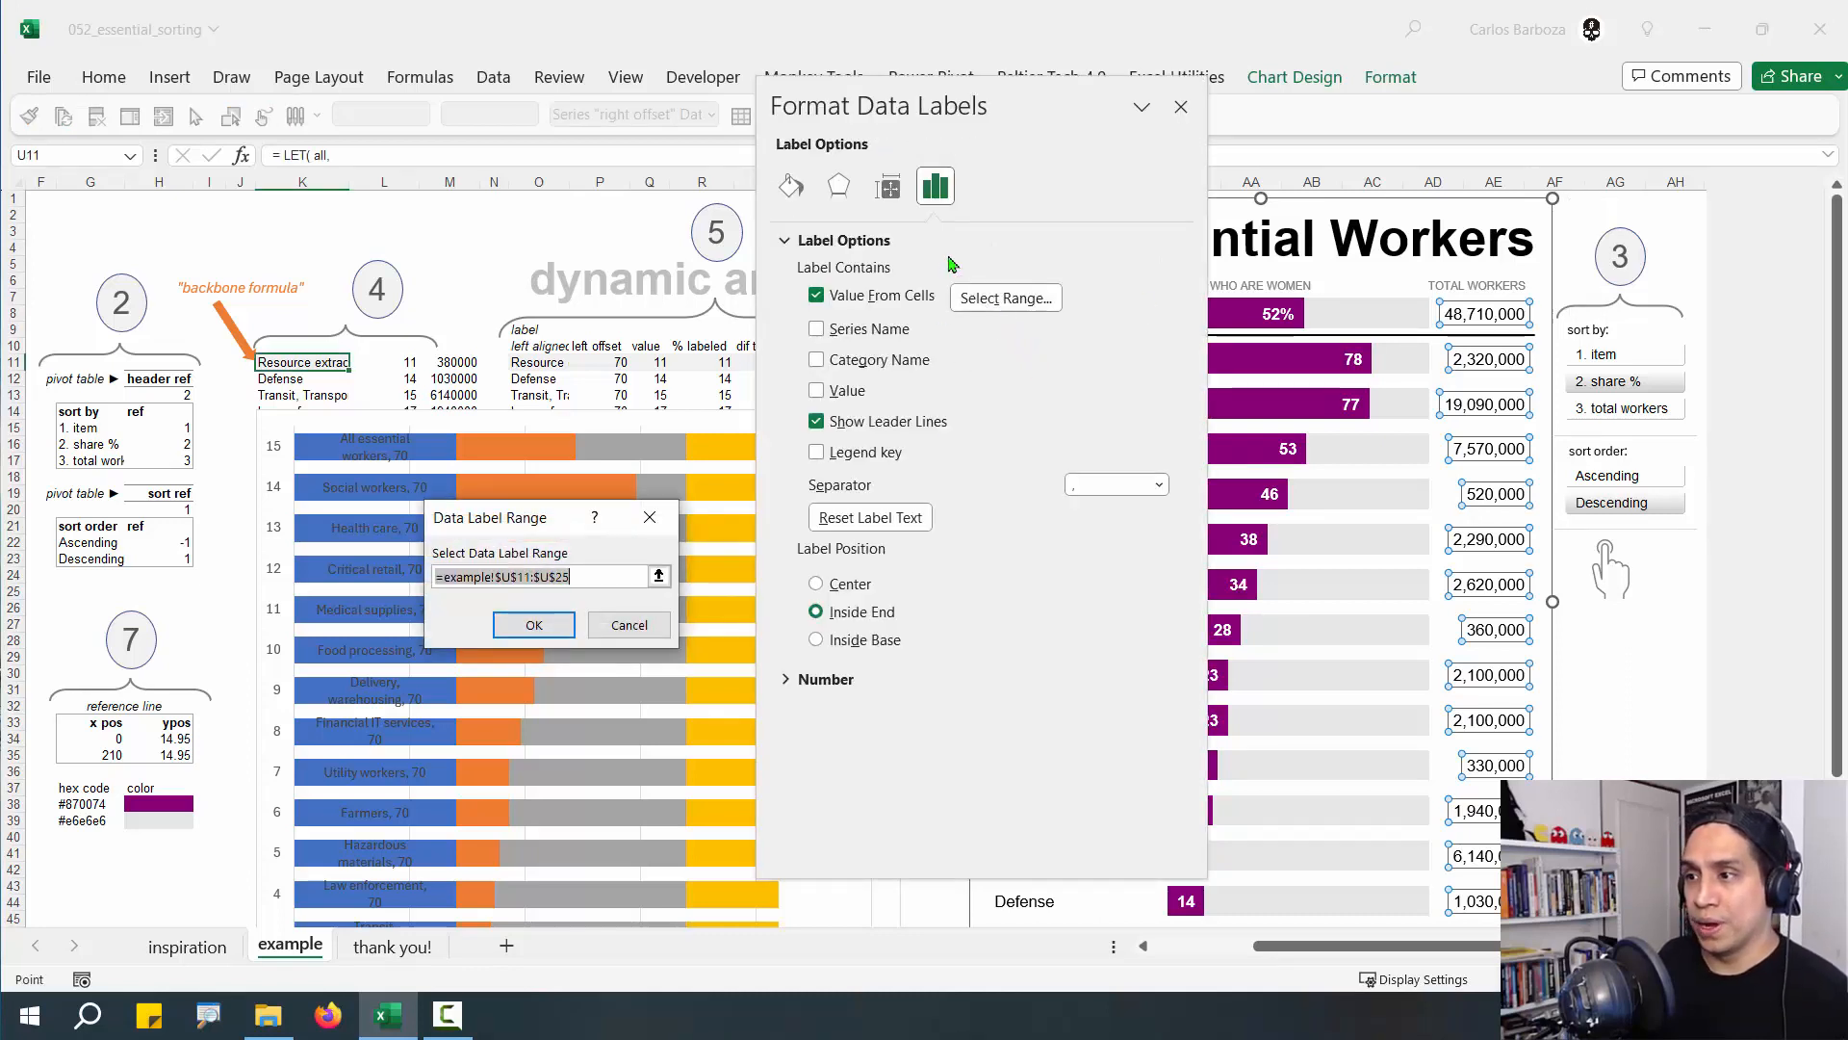
drag(970, 112, 1075, 202)
click(1286, 196)
click(629, 625)
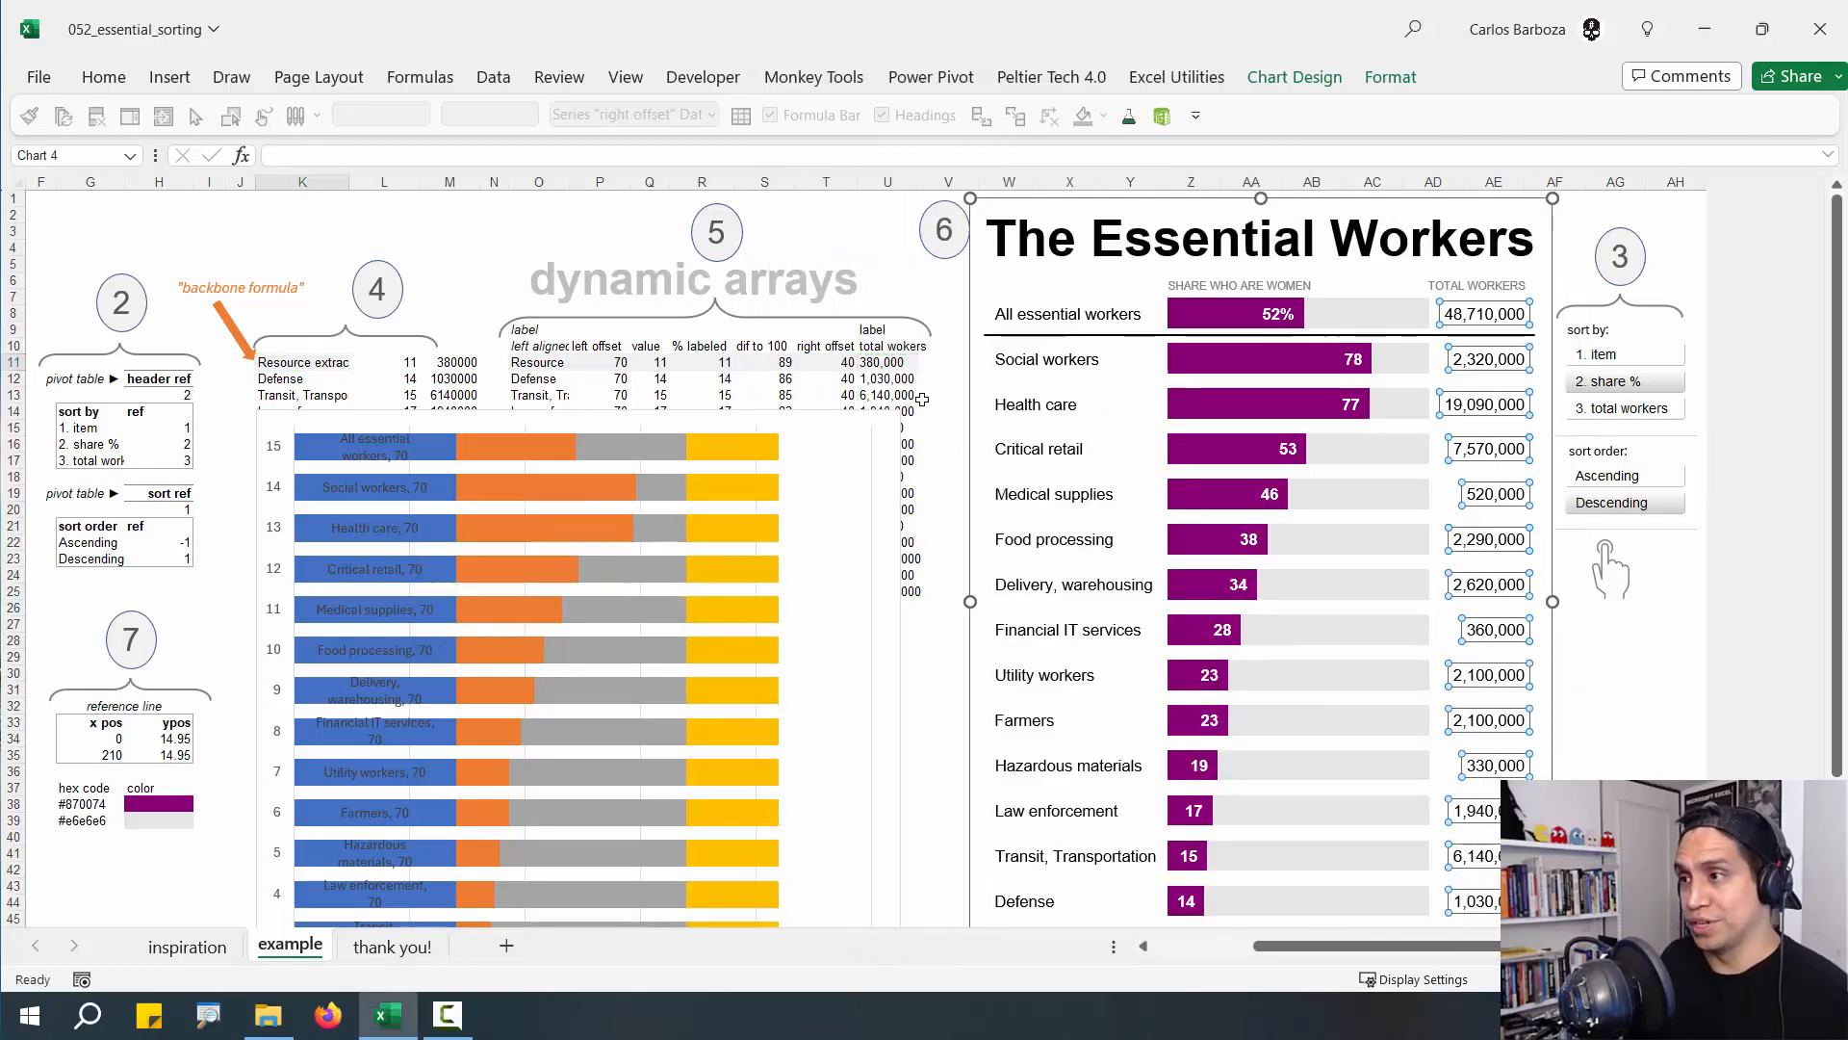
key(Escape)
key(Escape)
Define the name _09_workers_labels, scoped to the example sheet and referring to =example!$U$11#
key(ctrl+F3)
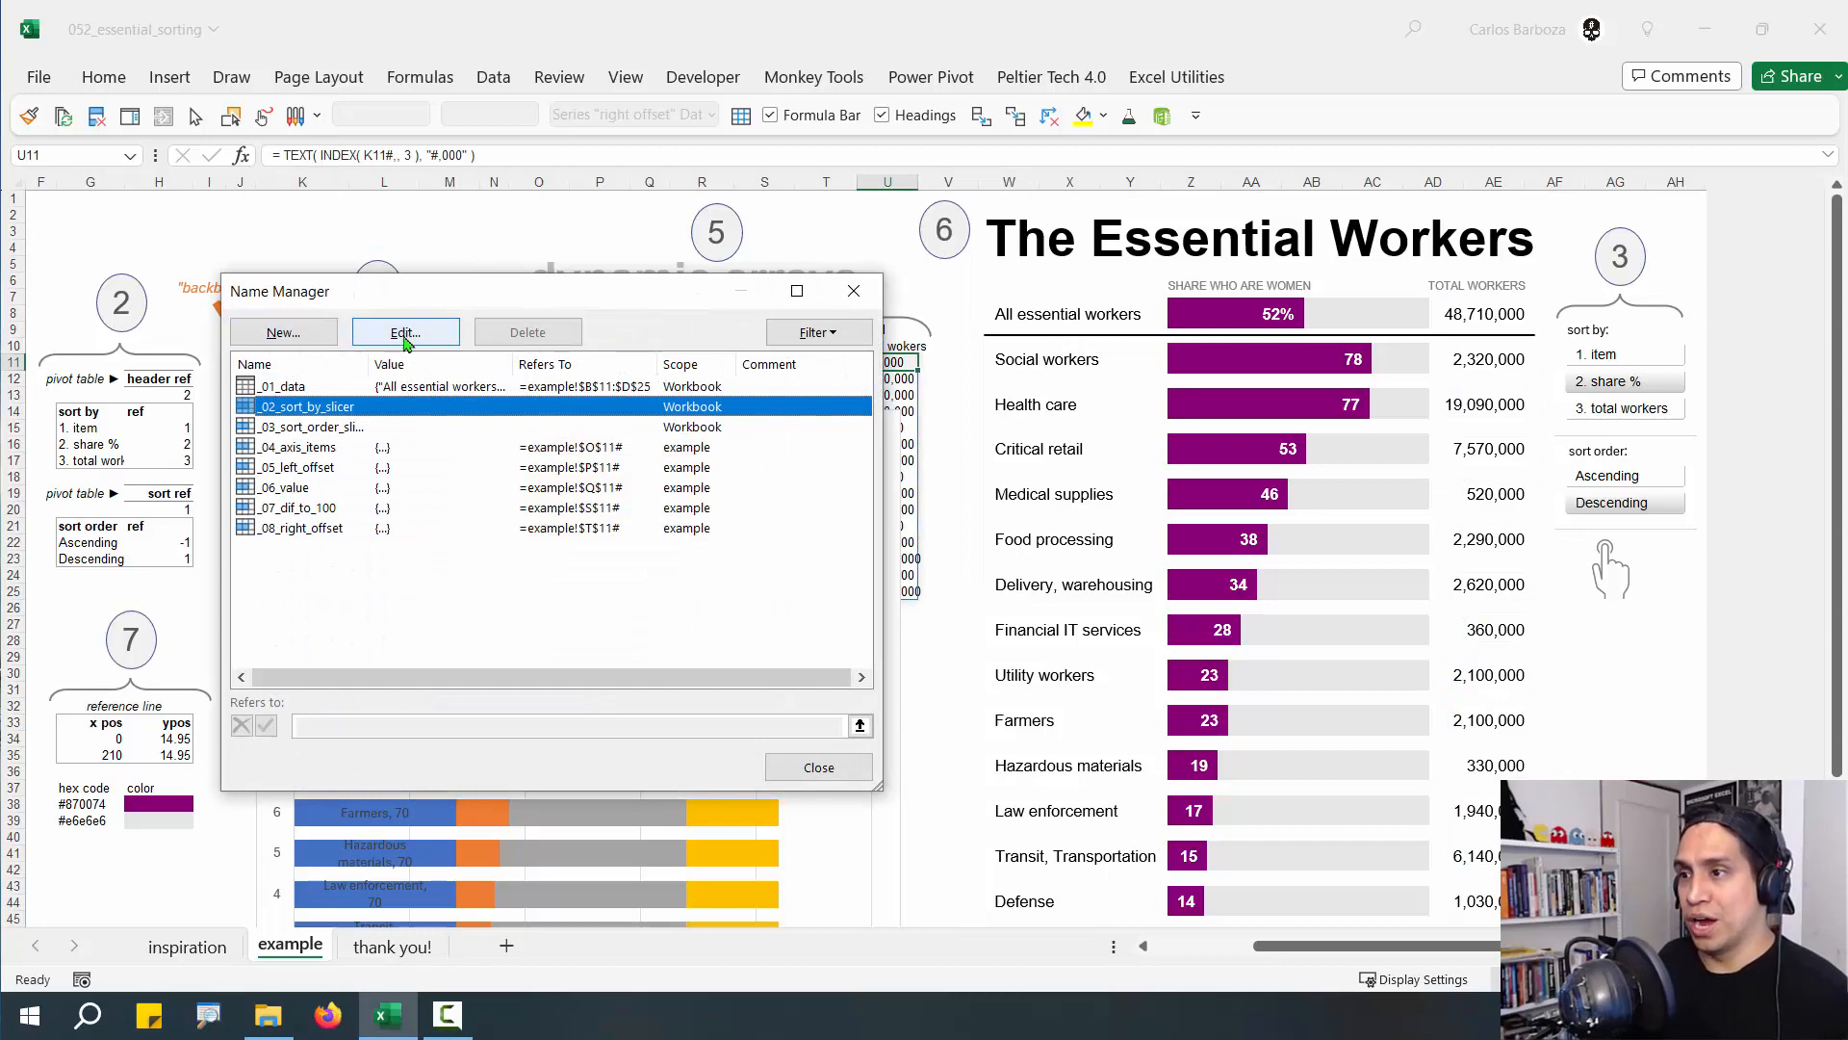
drag(501, 305, 735, 508)
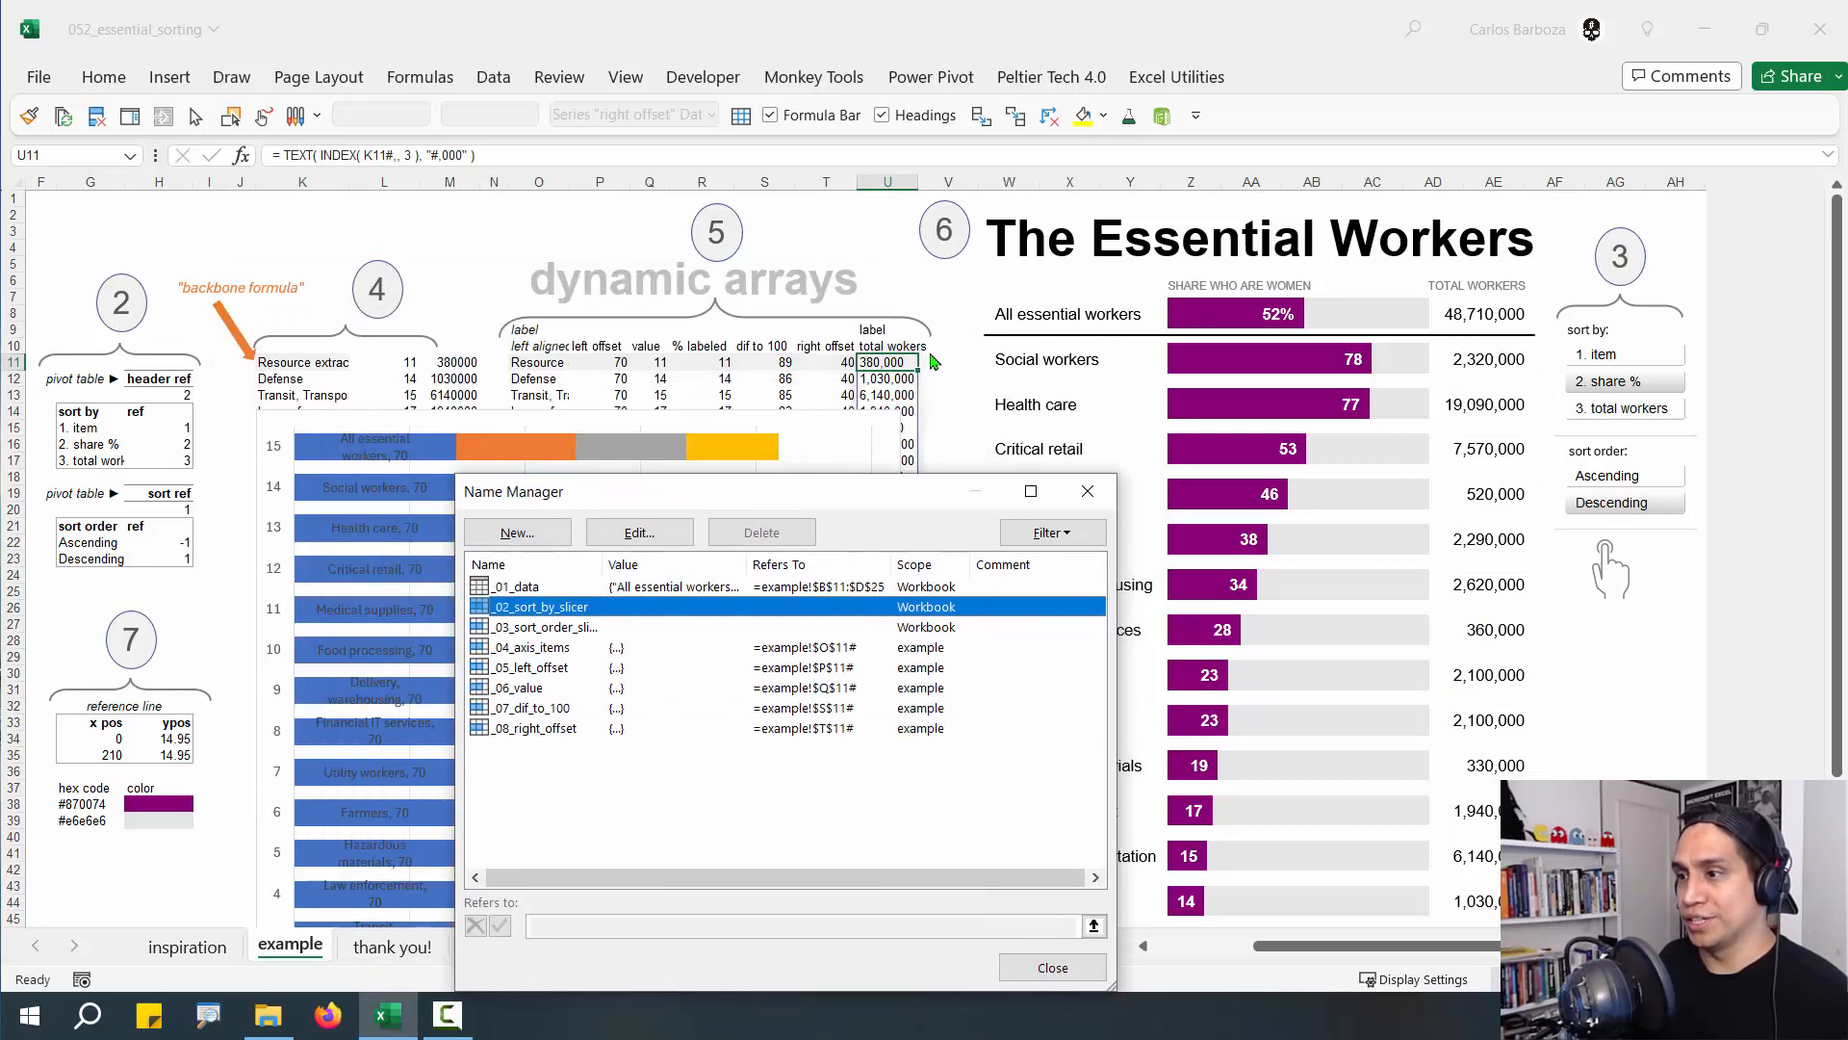
click(516, 533)
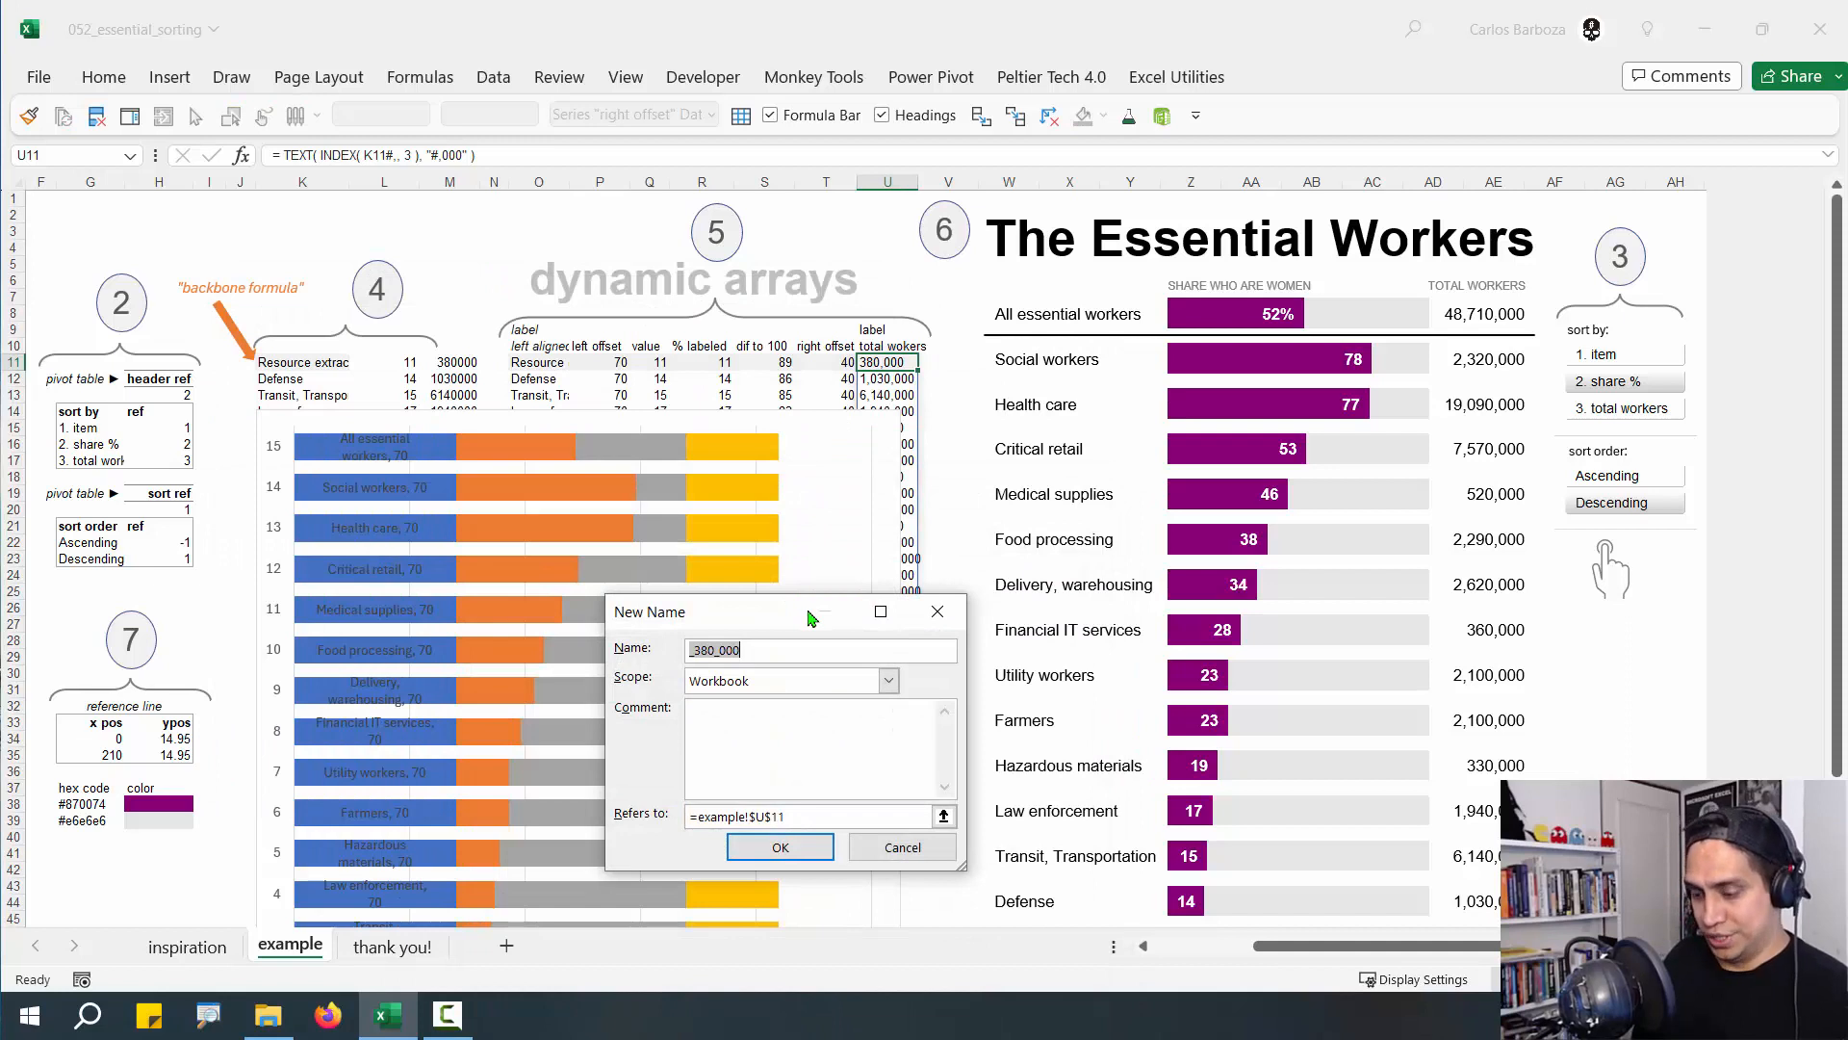
key(BackSpace)
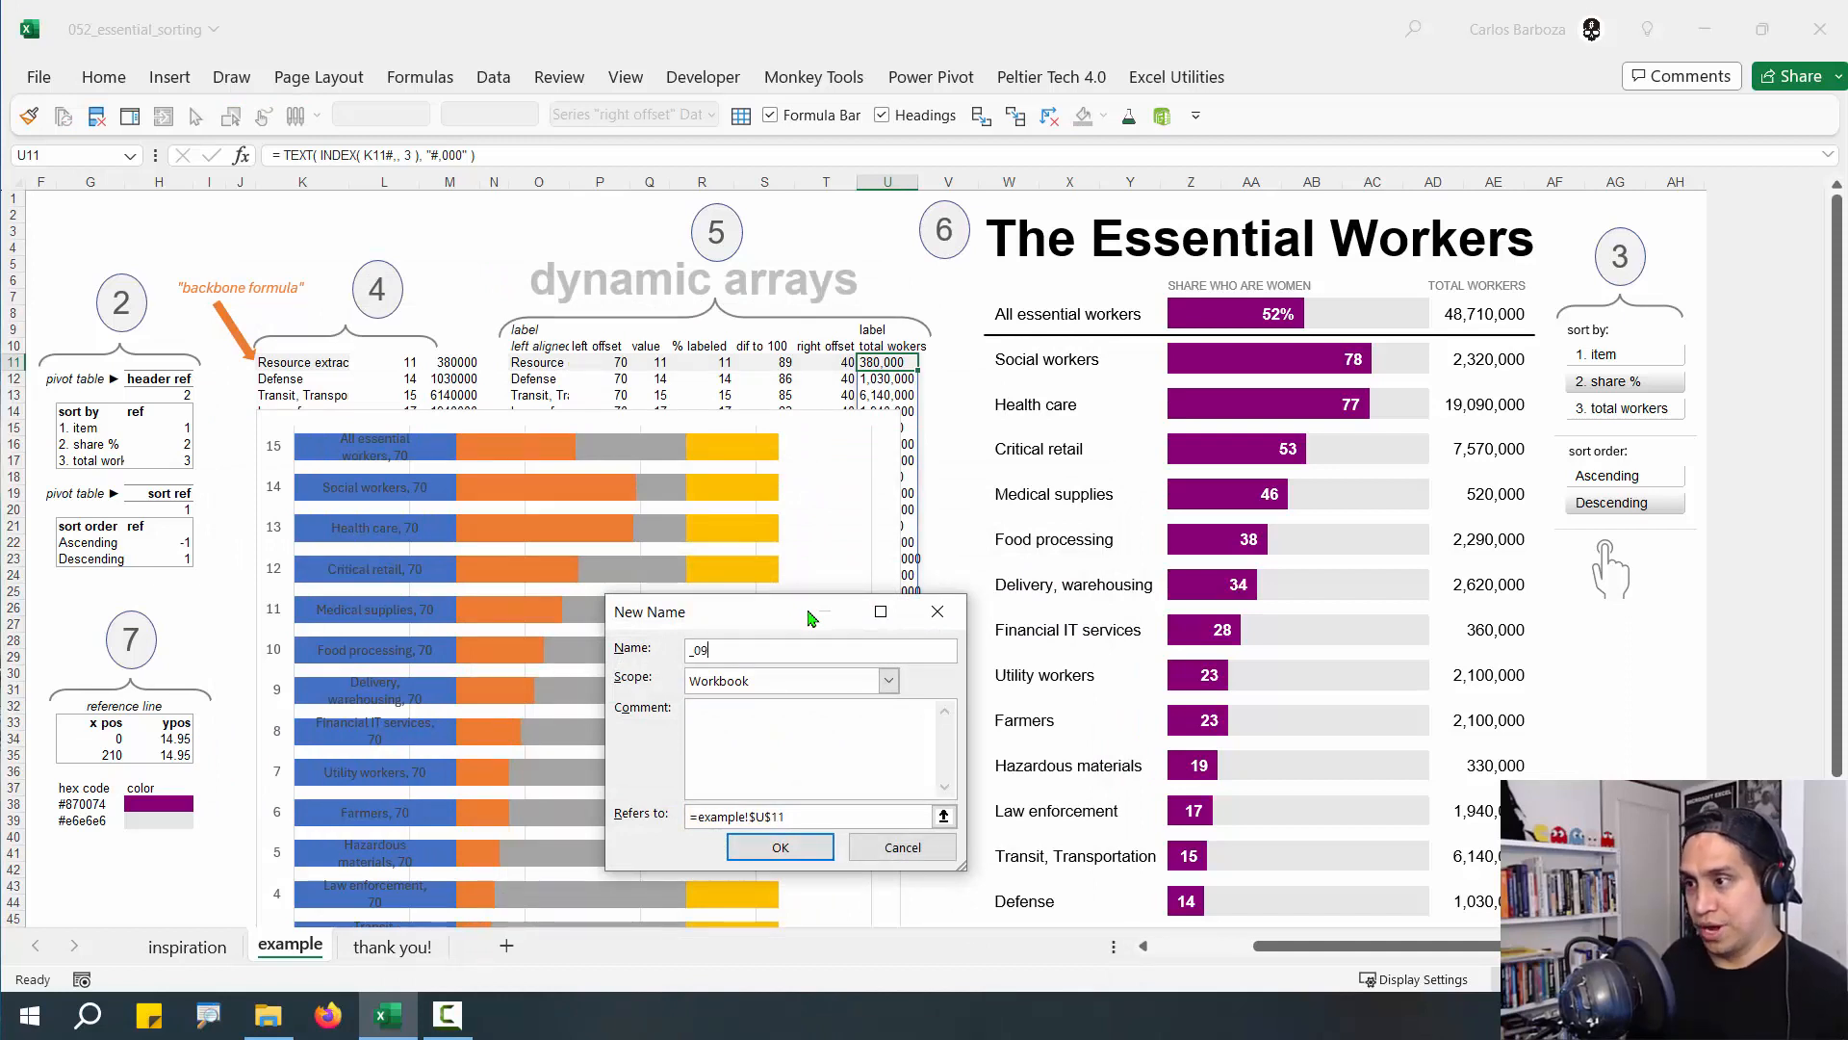
text(9_wor)
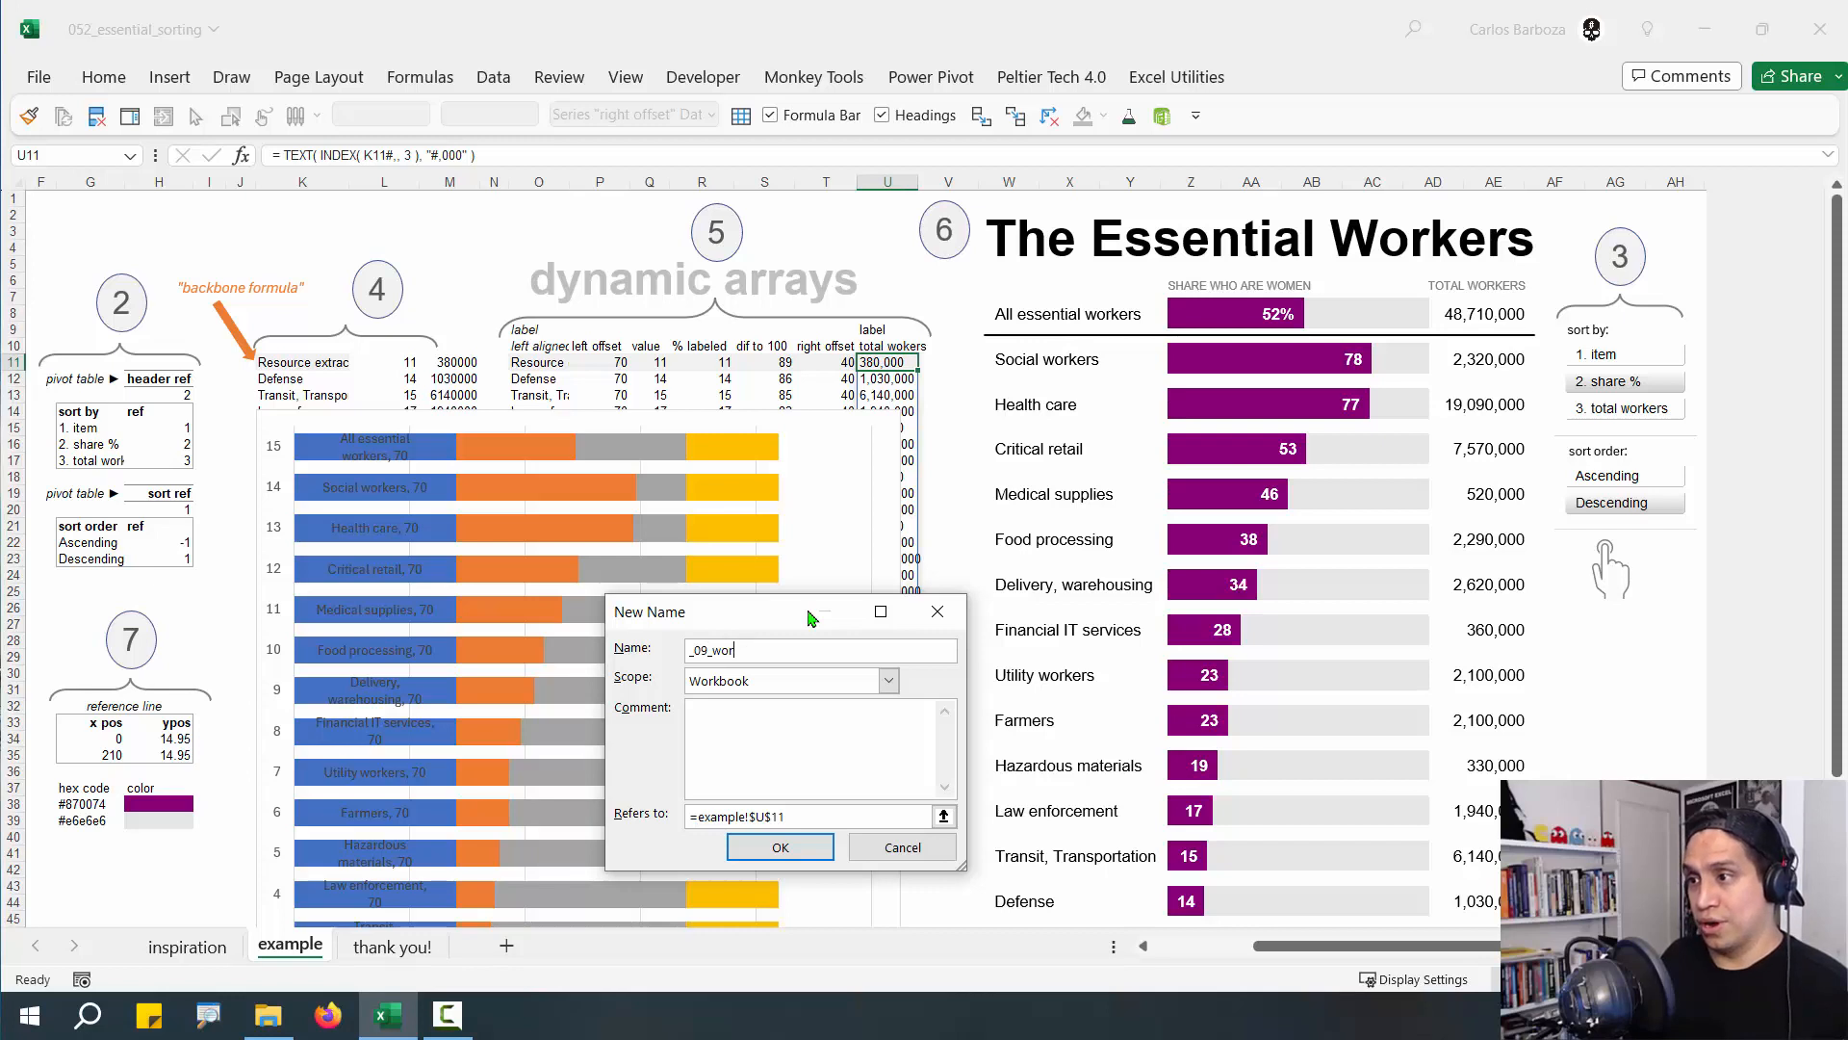
text(kers_)
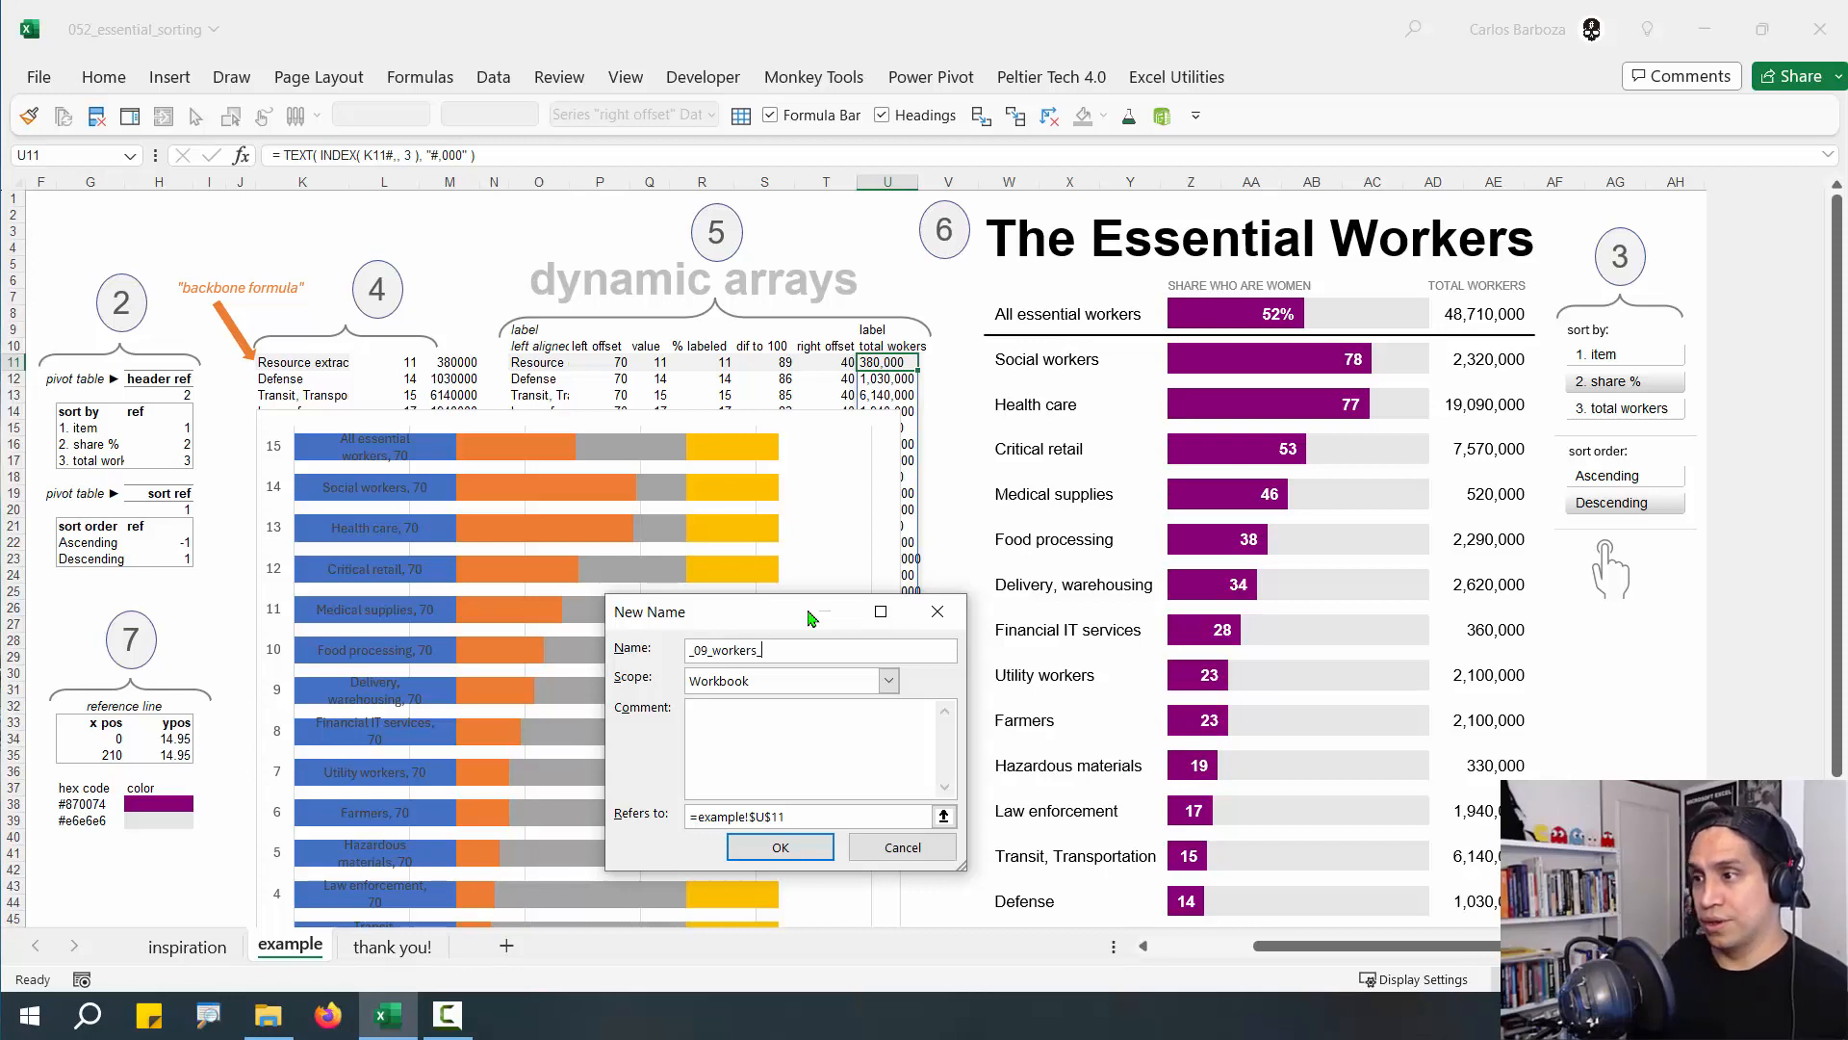
text(labels)
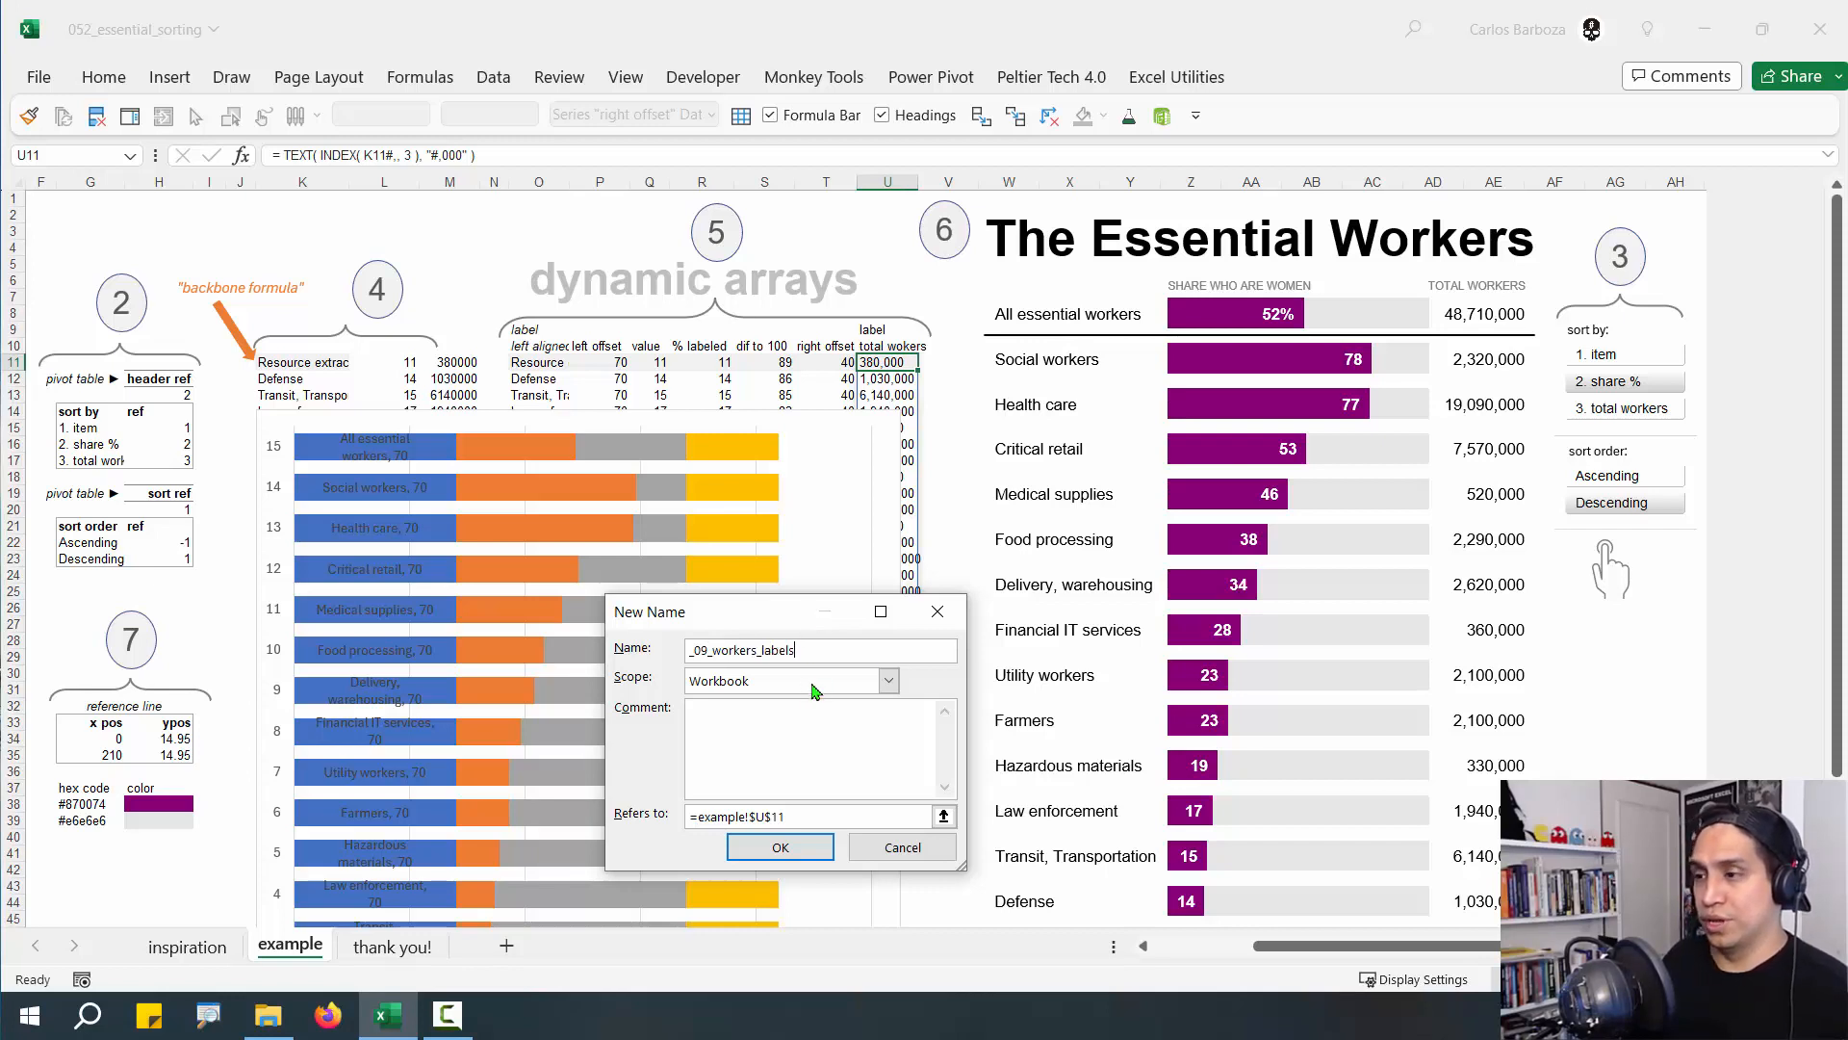
click(889, 680)
click(731, 738)
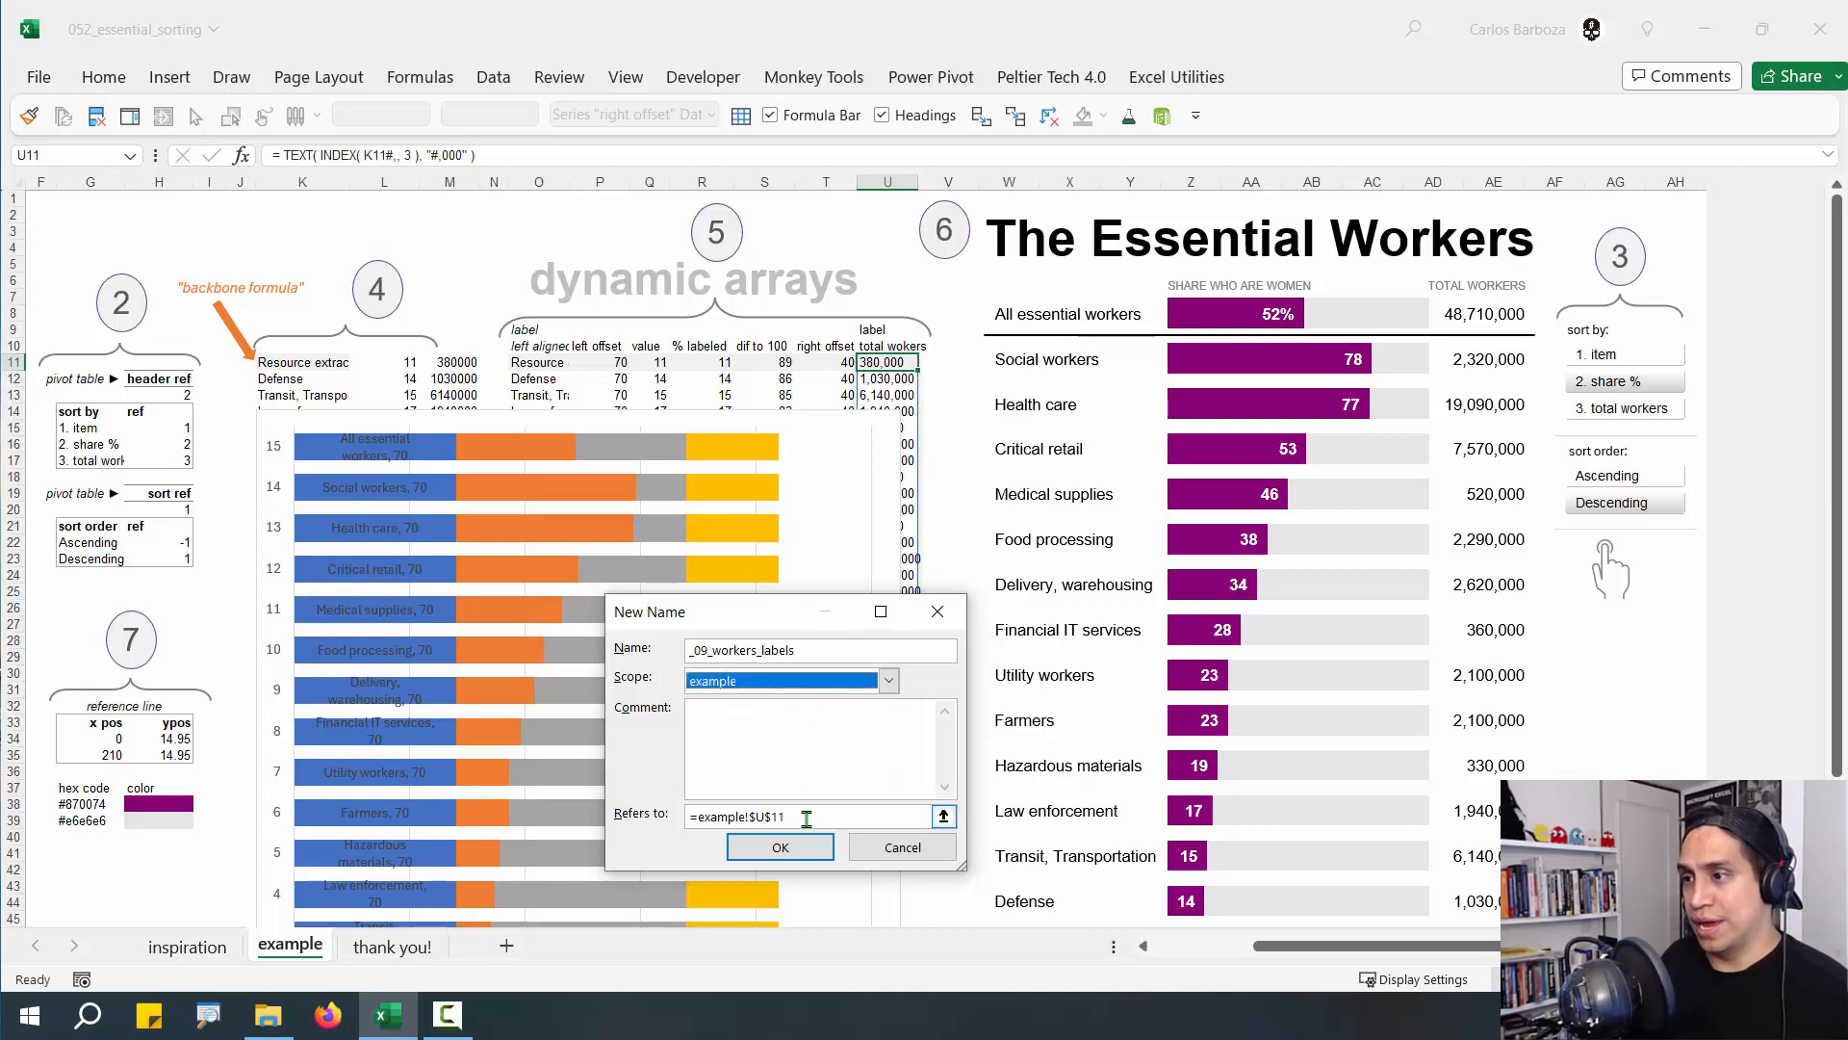
click(828, 814)
text(#)
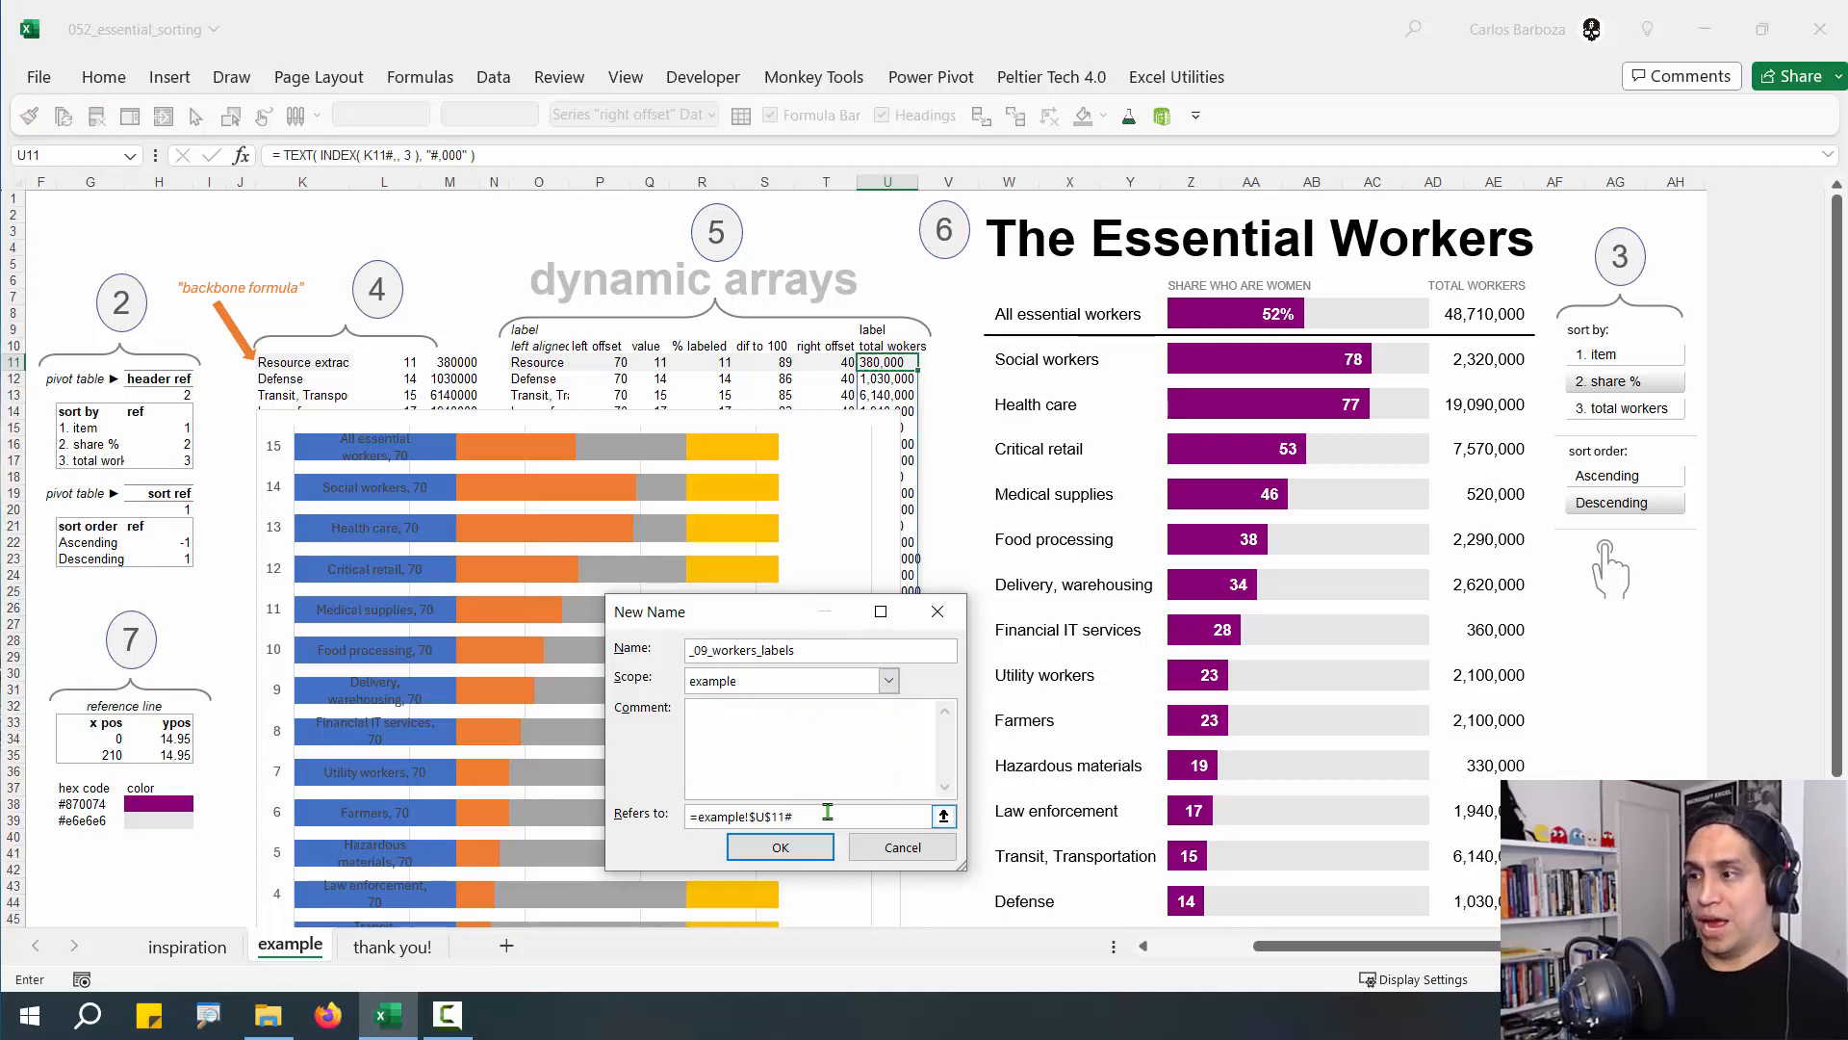
click(781, 848)
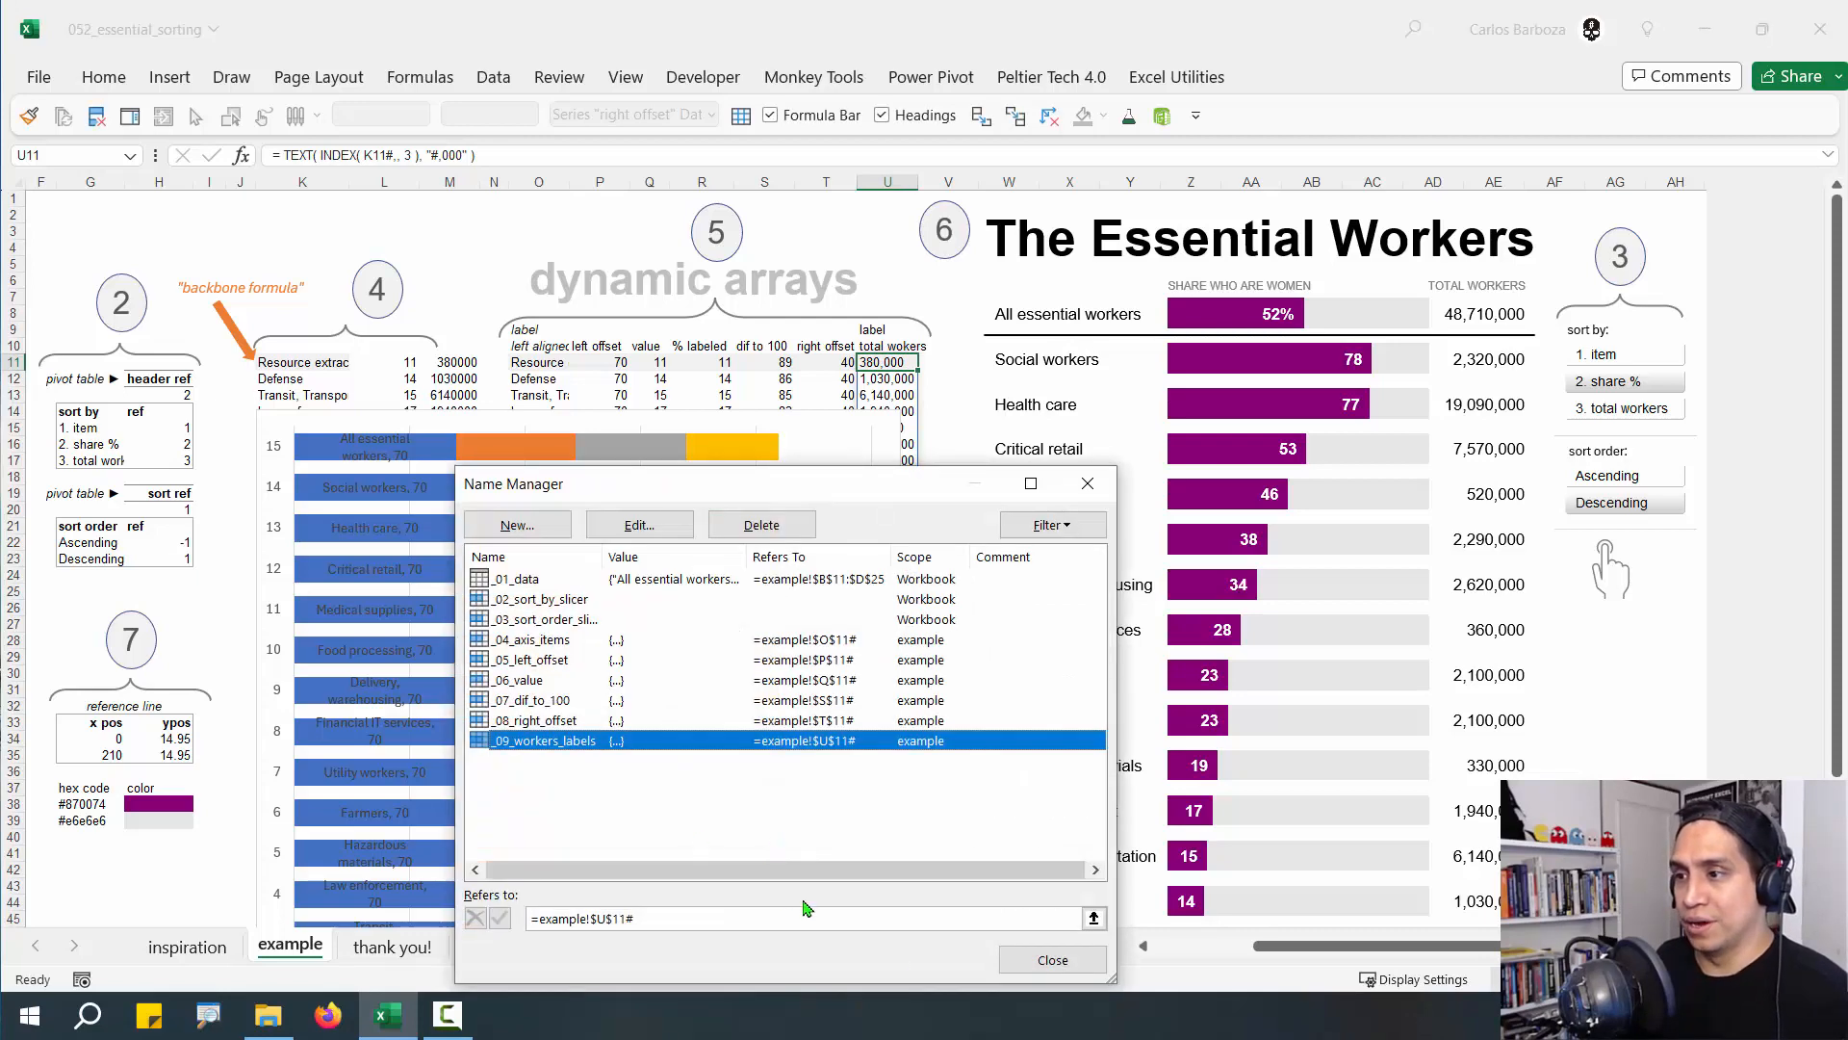
click(1052, 960)
Set the data label range of the finished chart's right offset series to the defined name _09_workers_labels
click(1507, 358)
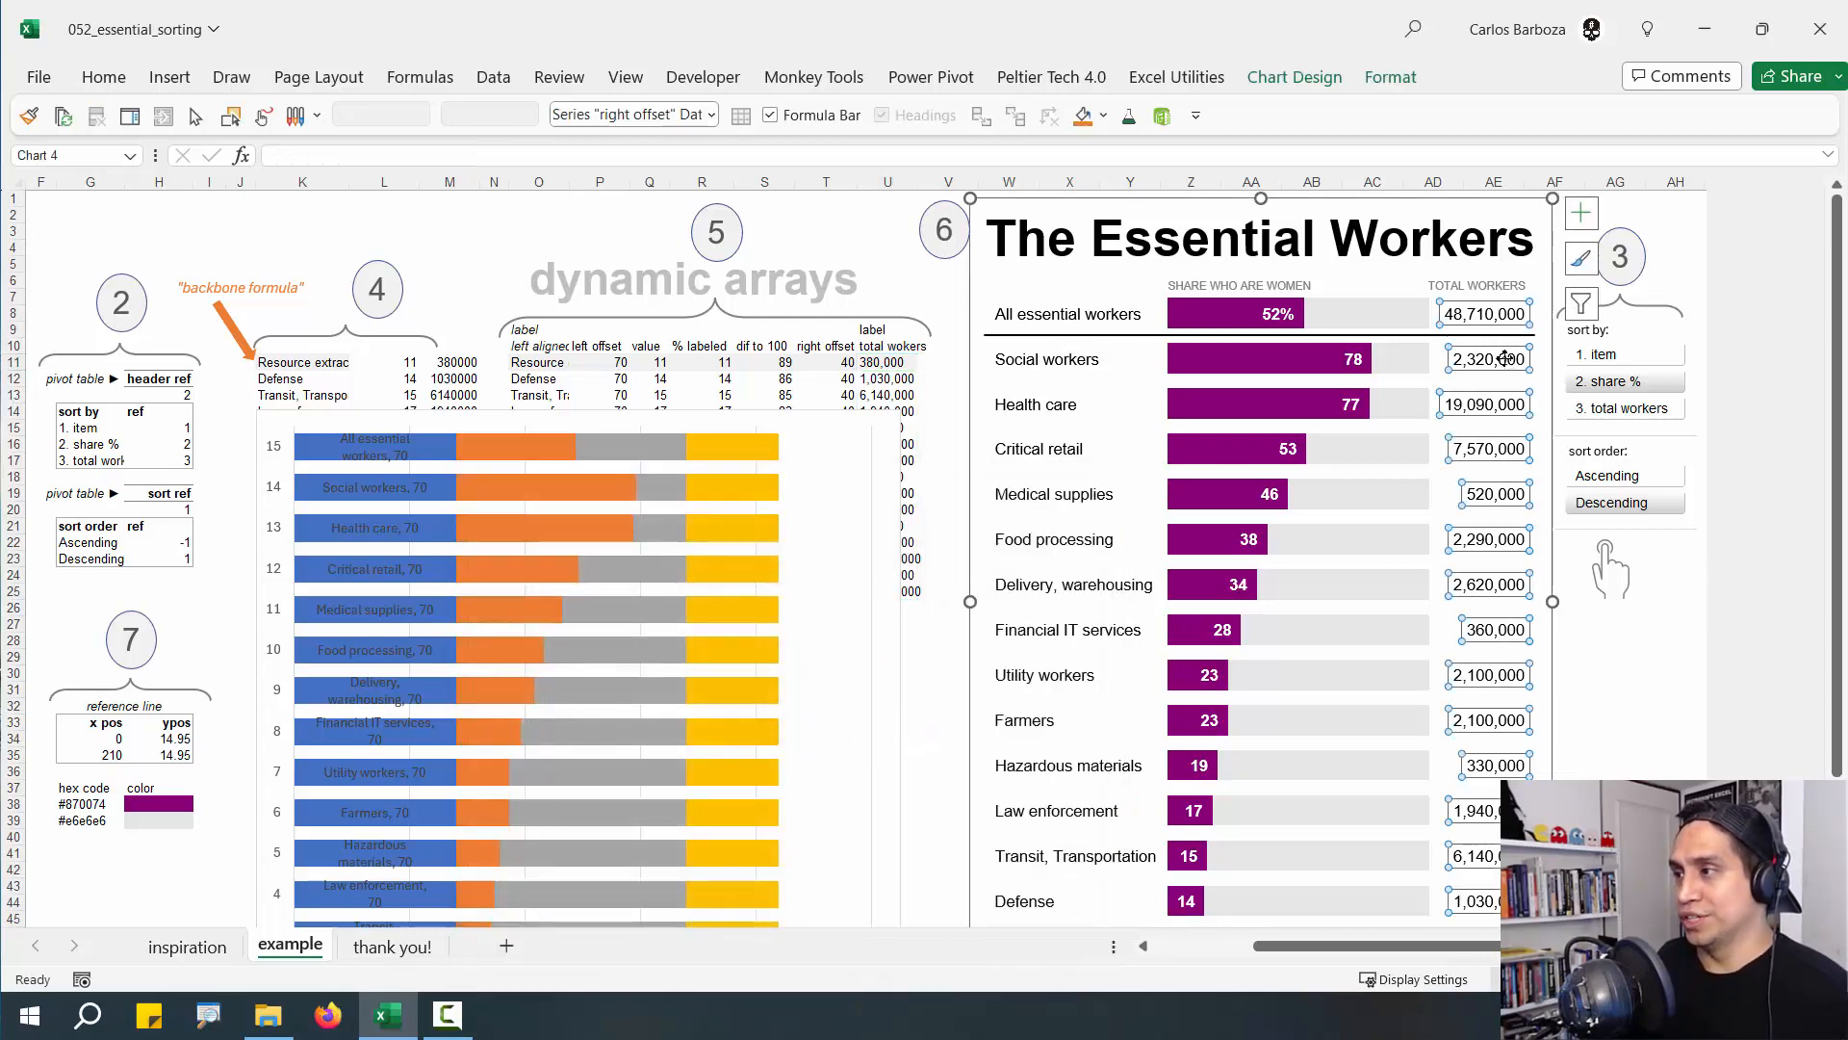
double_click(1506, 358)
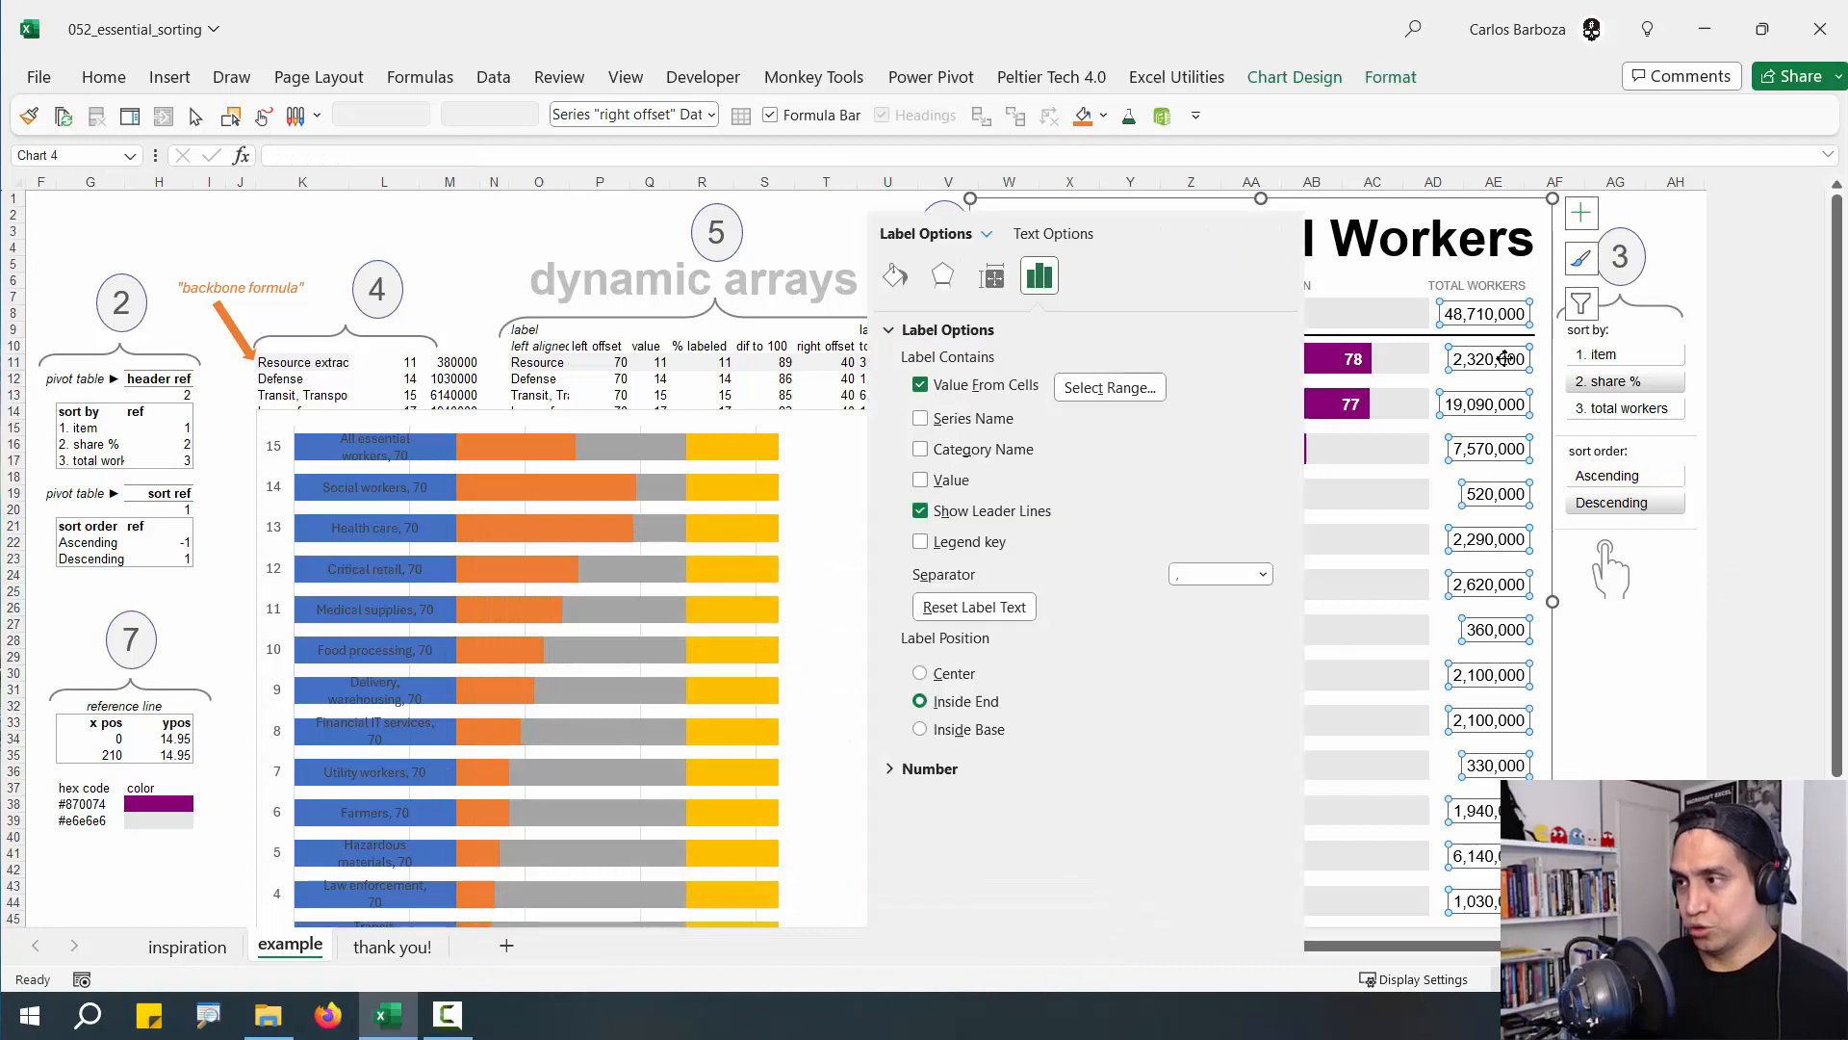
click(1114, 385)
key(BackSpace)
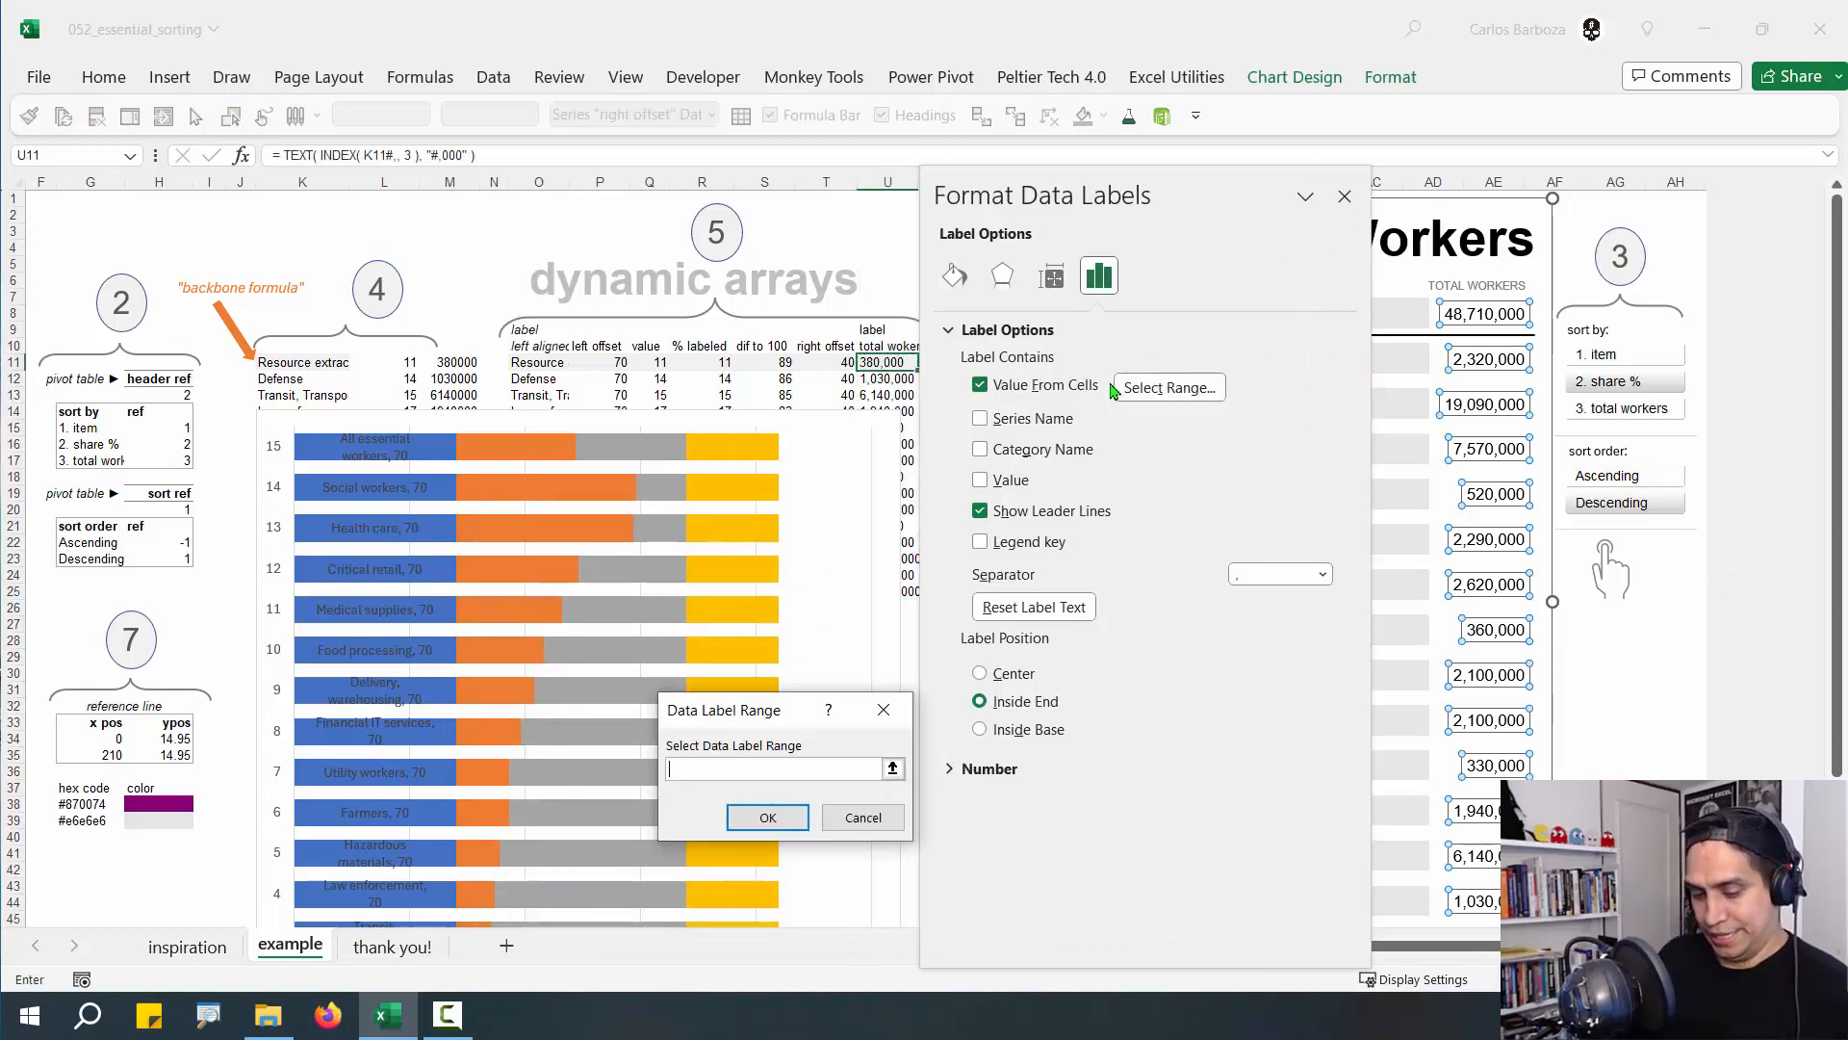
key(F3)
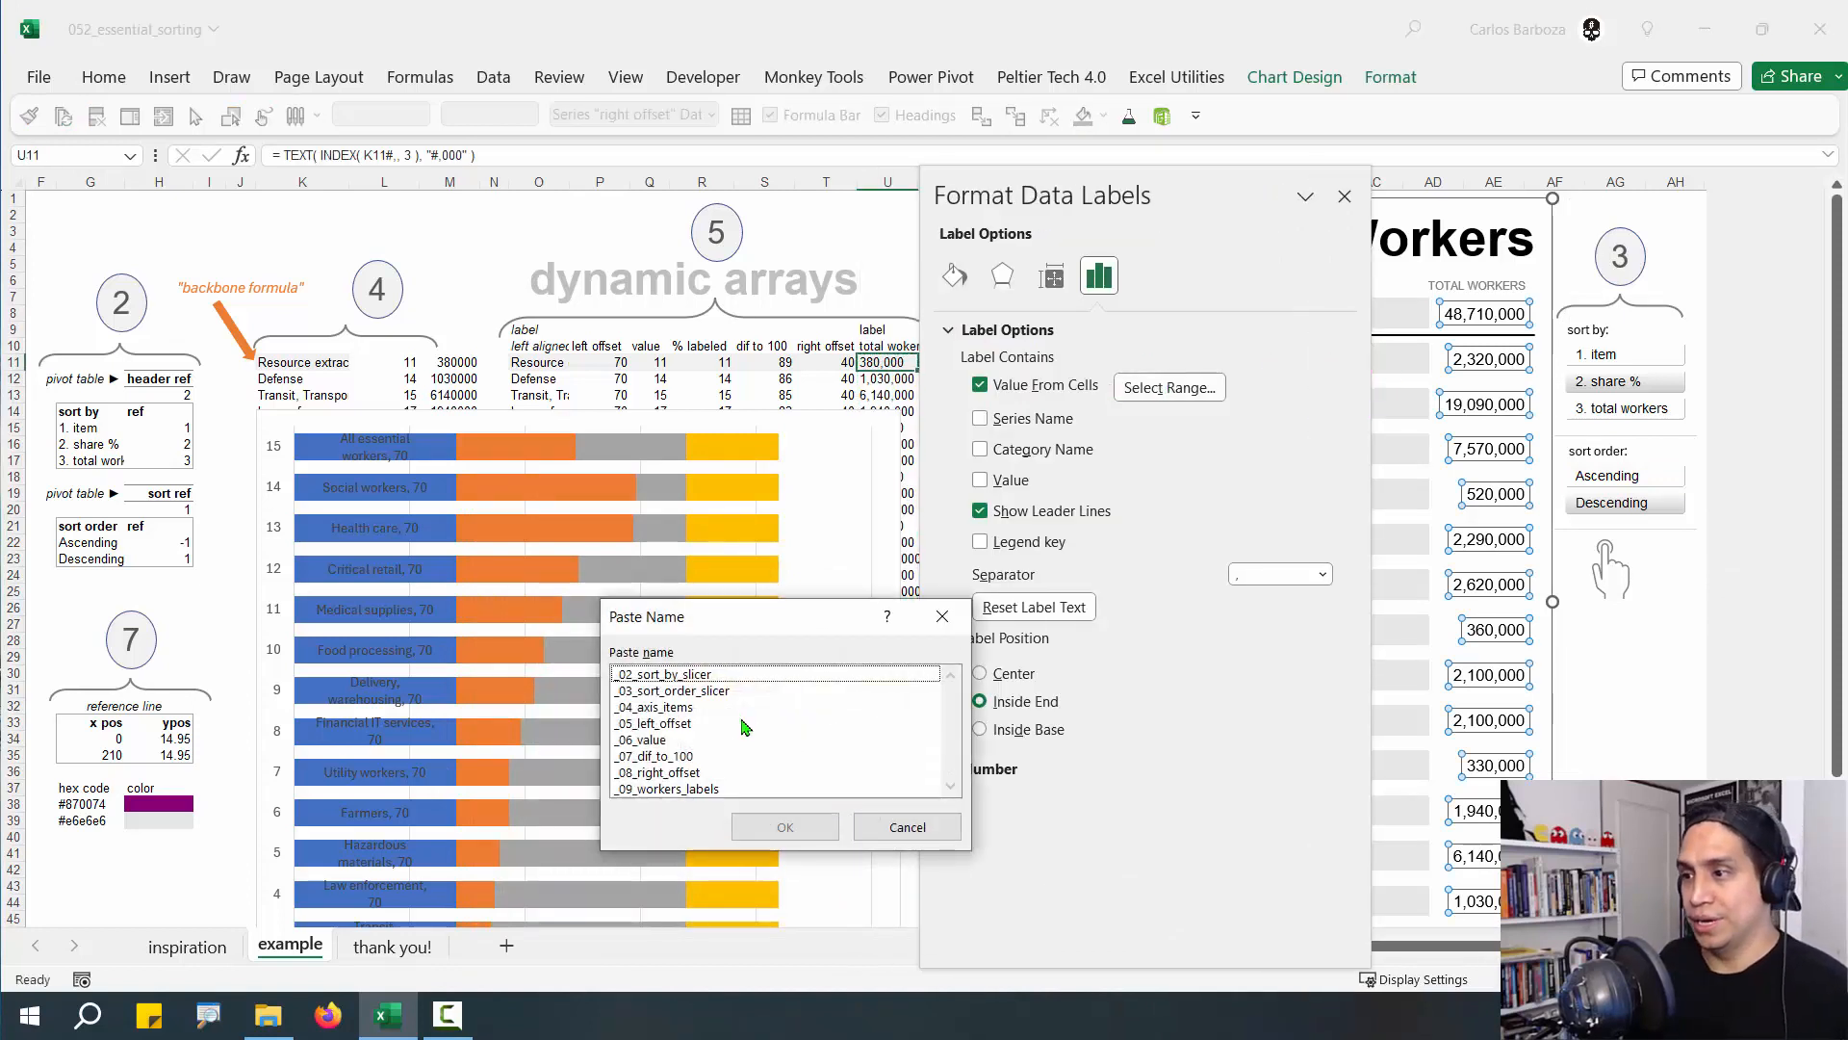
click(716, 789)
click(778, 825)
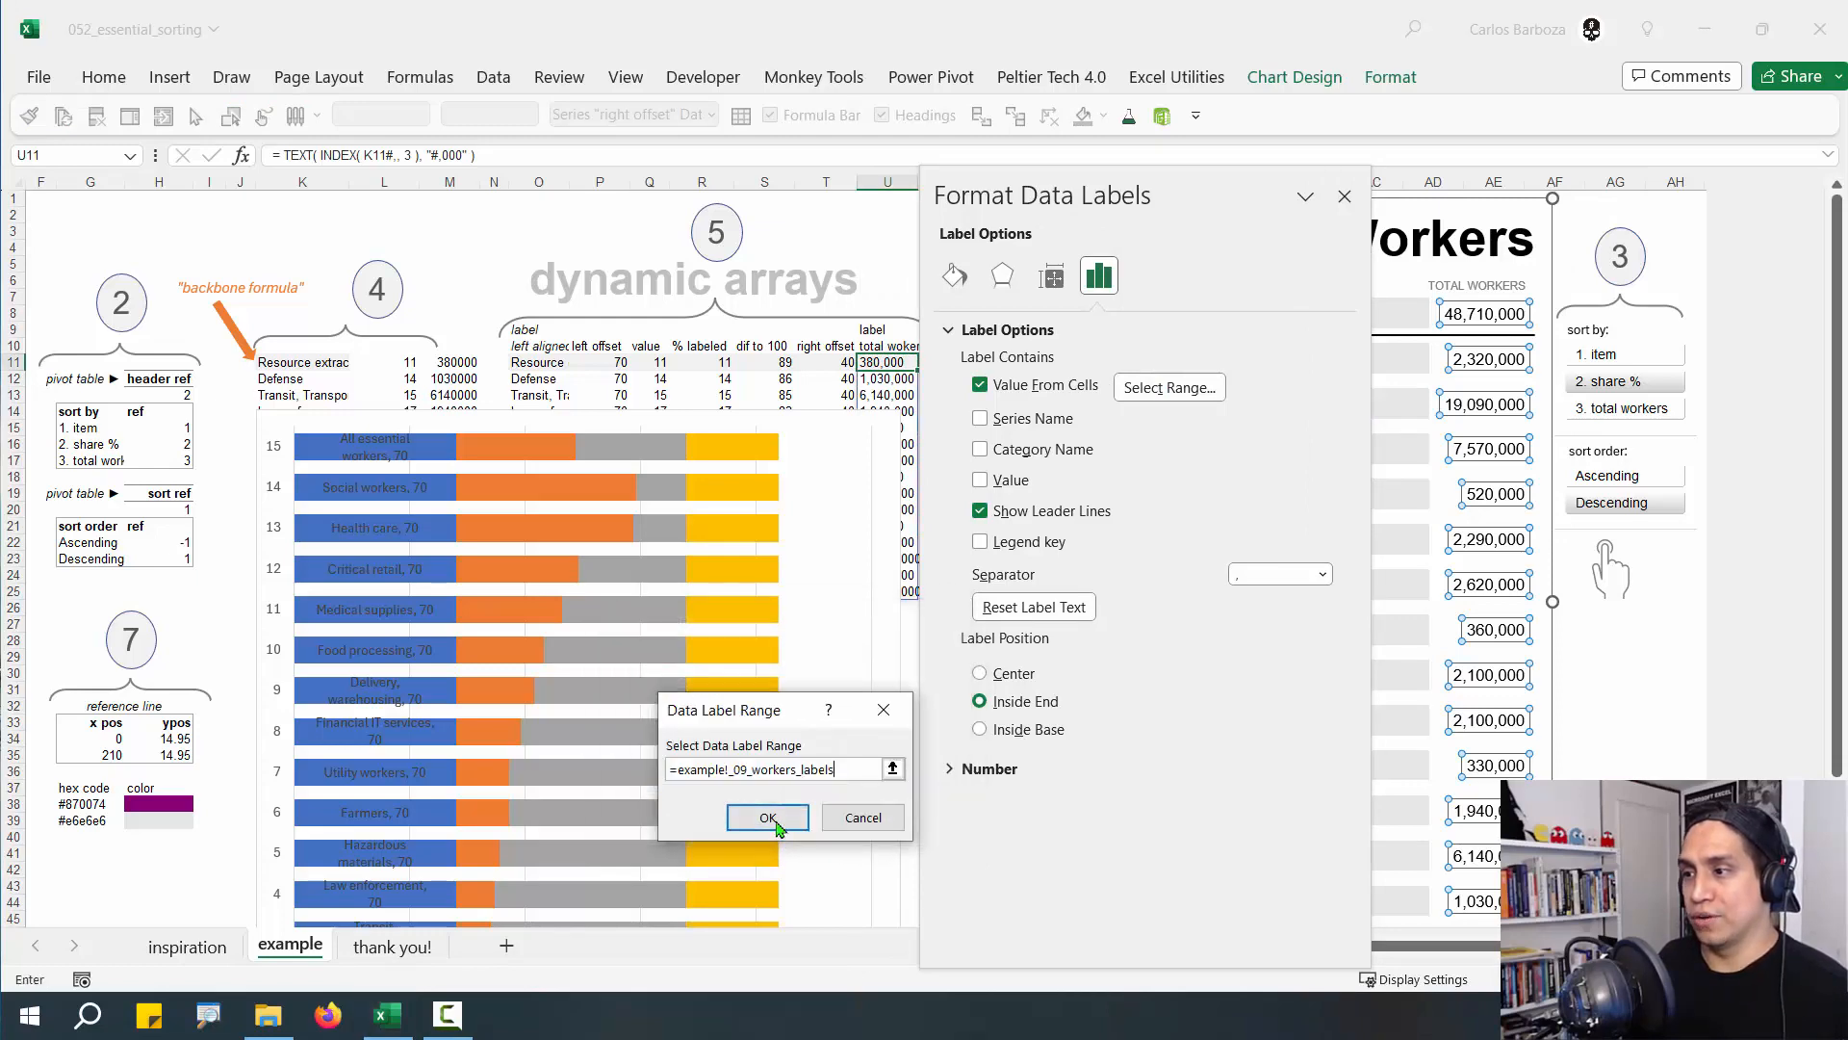
click(778, 825)
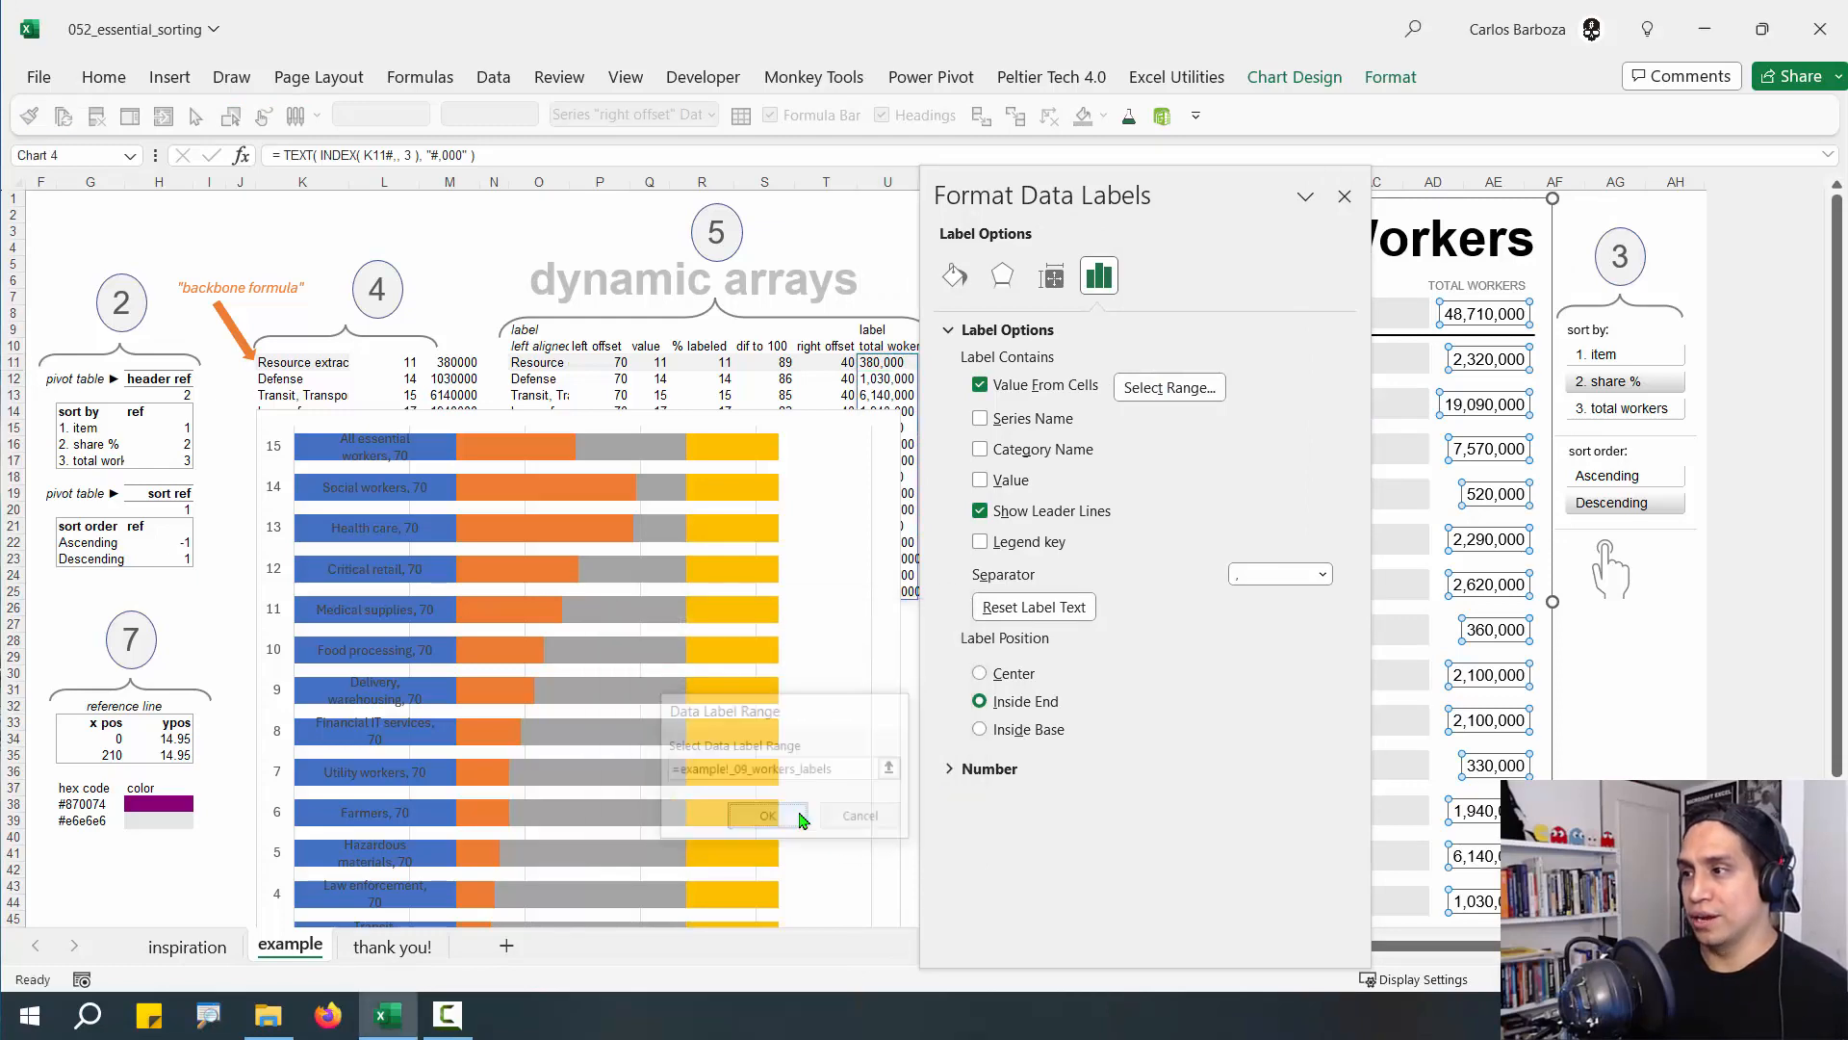
click(1345, 199)
Move the stacked bar chart back over the dynamic arrays and review the source data table at the start of the sheet
drag(935, 389, 1117, 307)
click(498, 194)
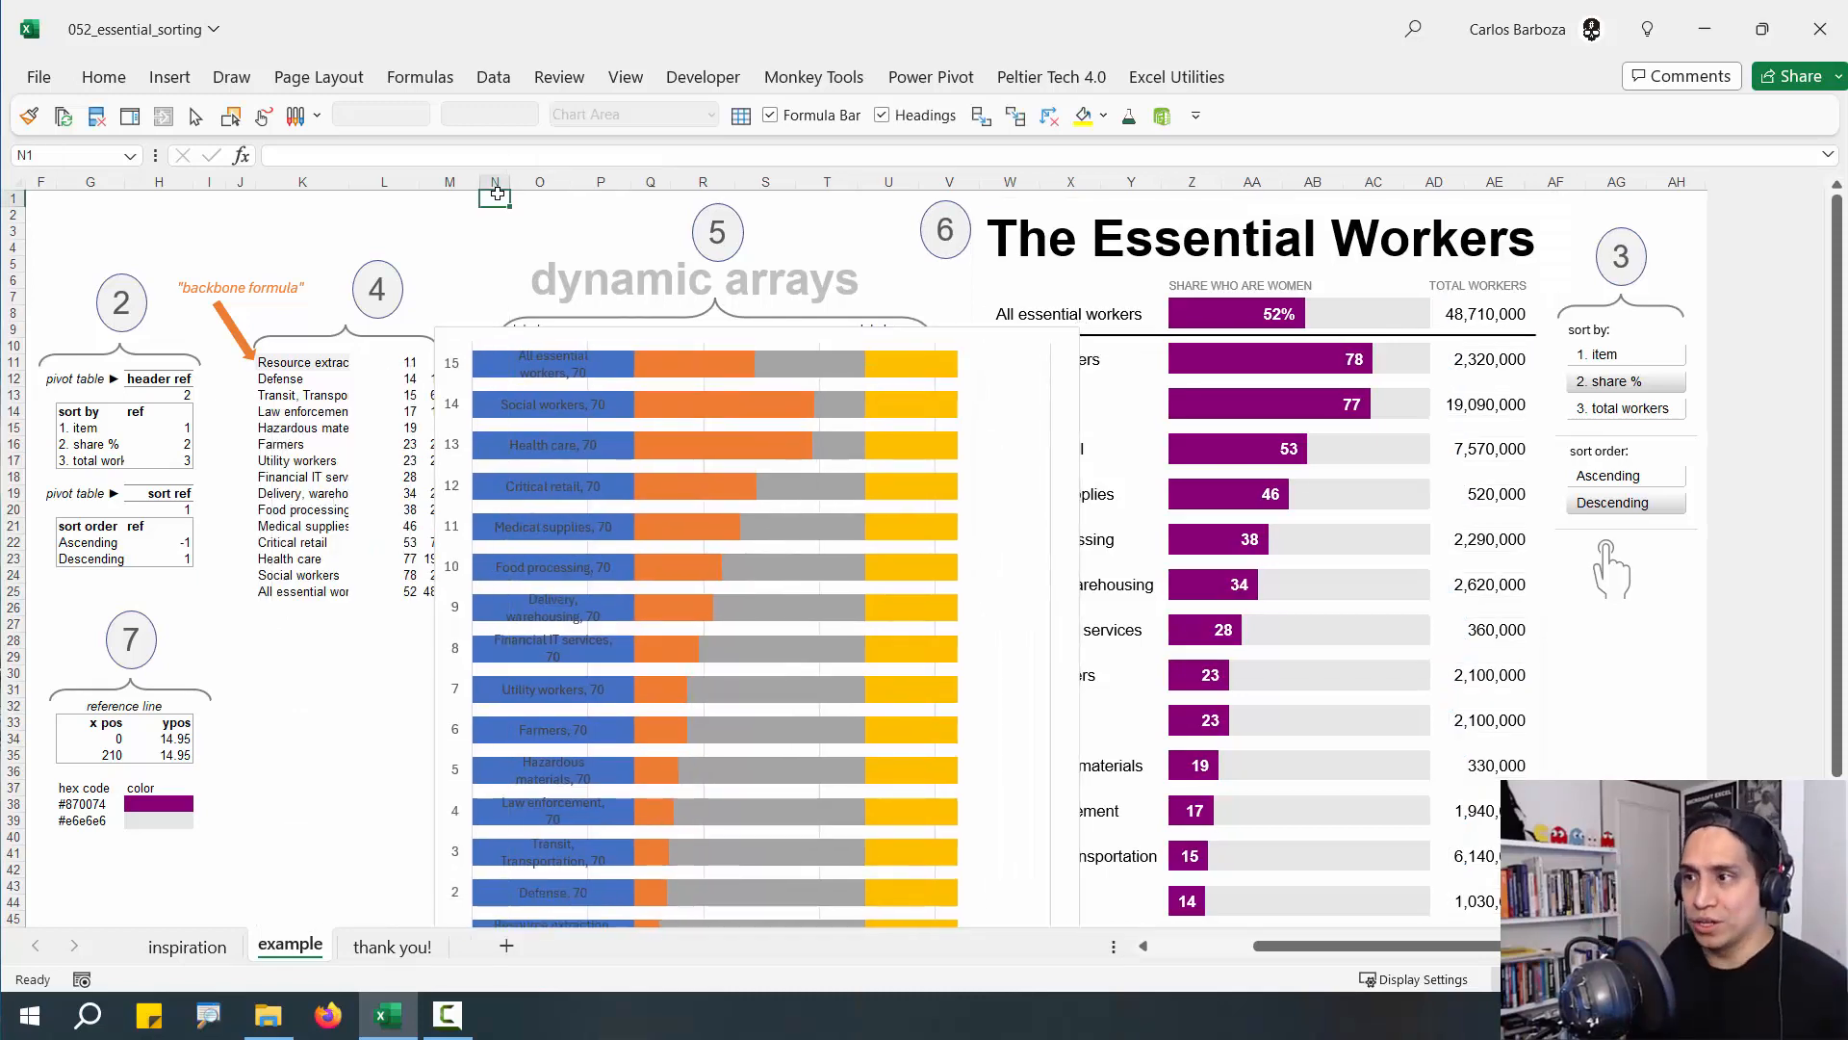
key(ctrl+Home)
drag(154, 428, 279, 628)
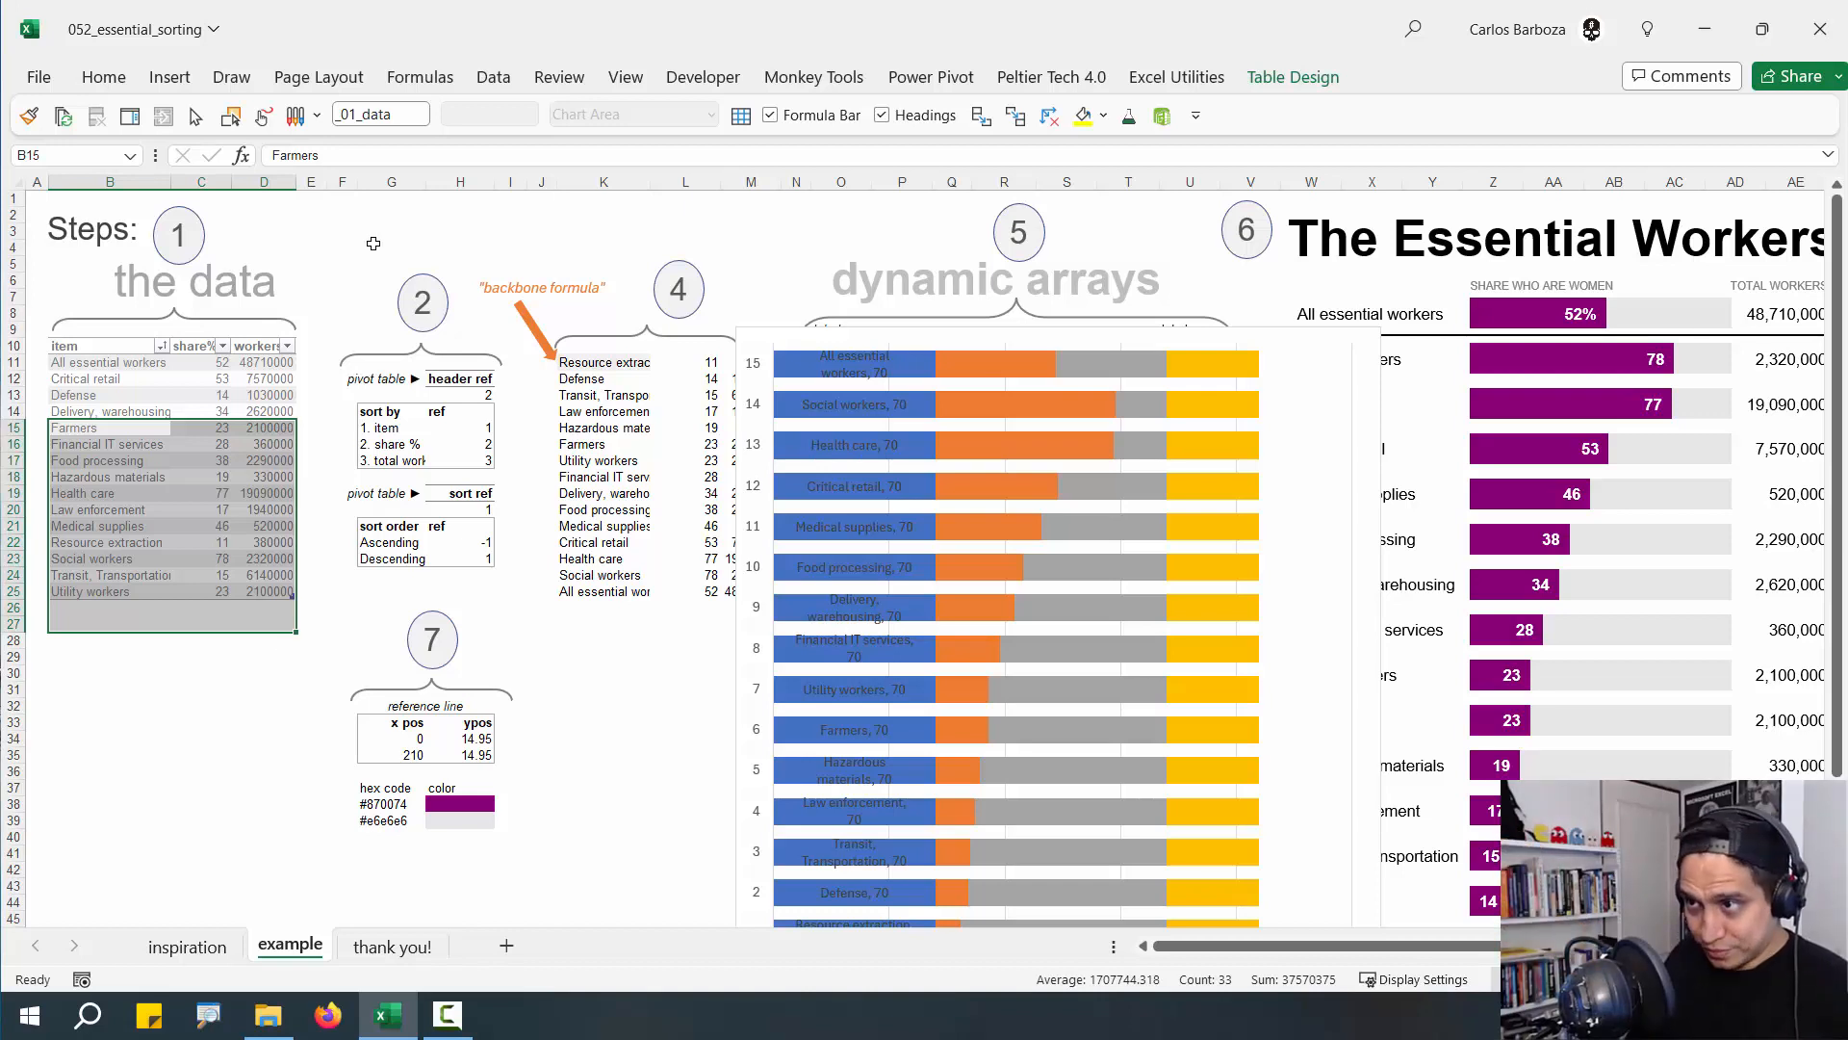
click(463, 206)
key(ctrl+Right)
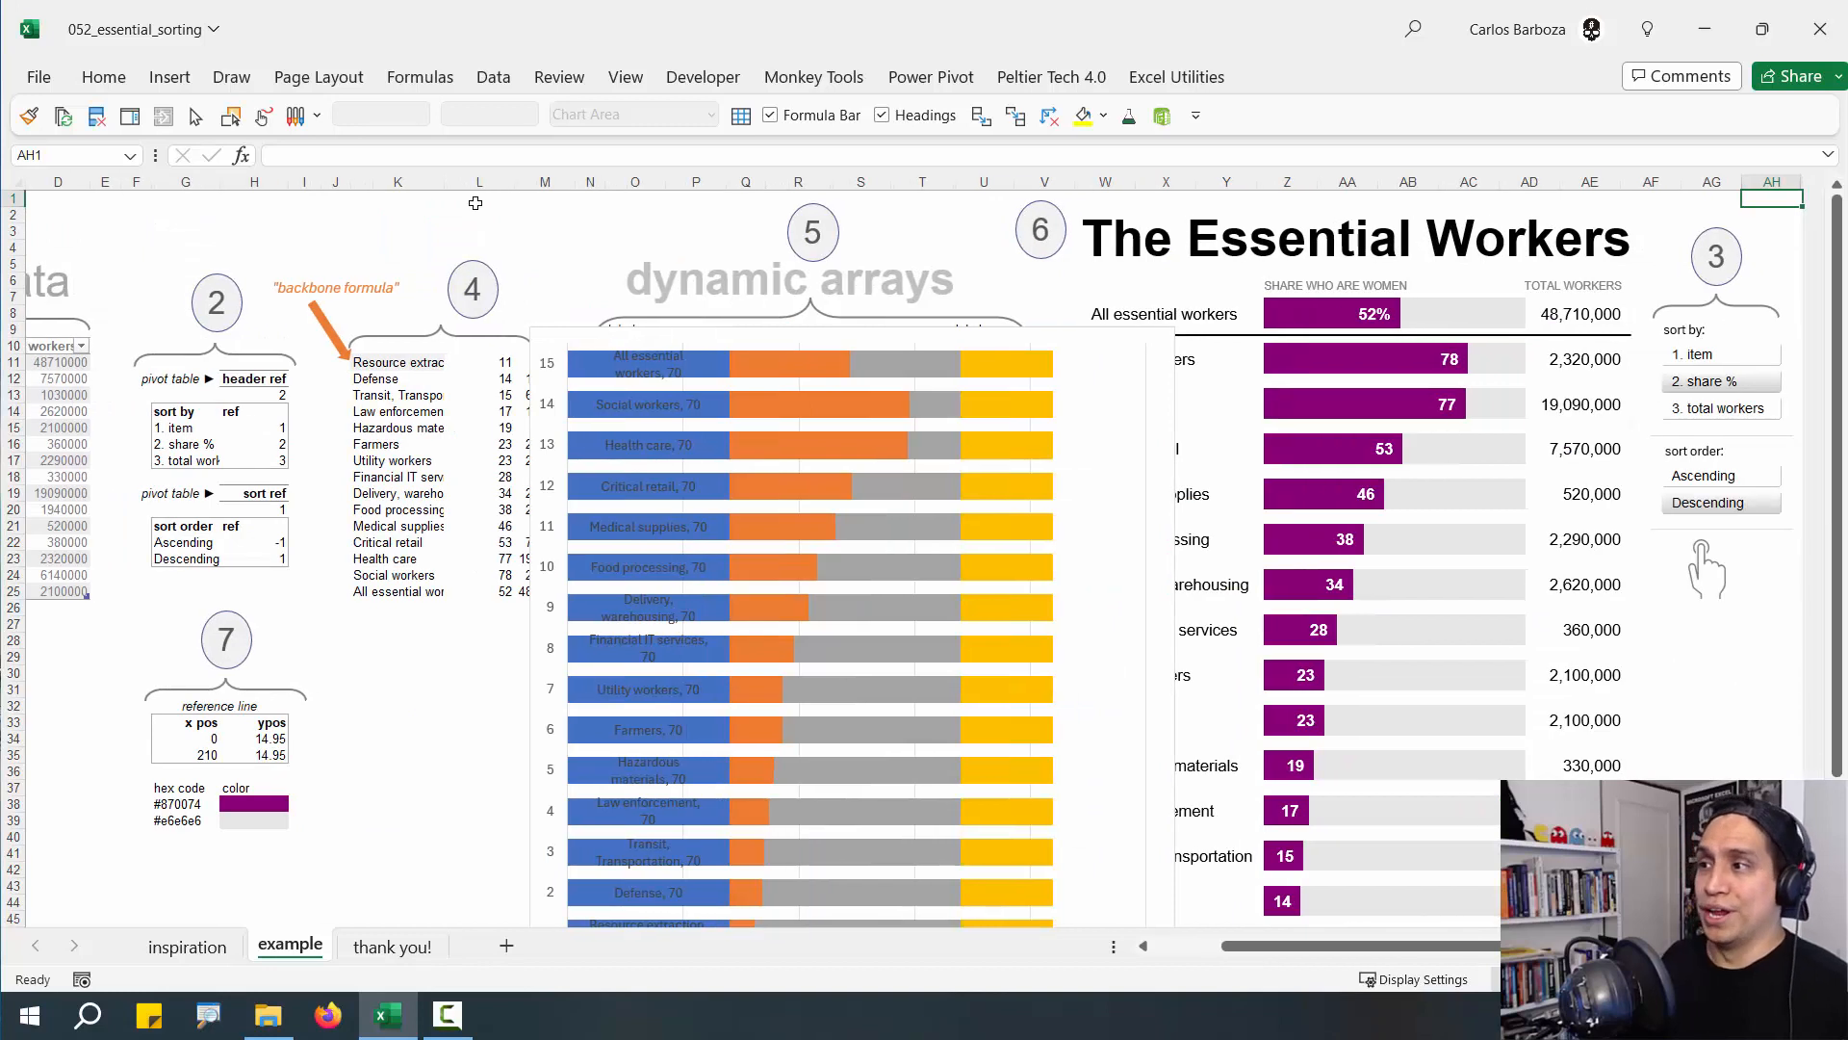
Reposition the stacked bar chart slightly to the right, just below the dynamic arrays heading
click(1131, 348)
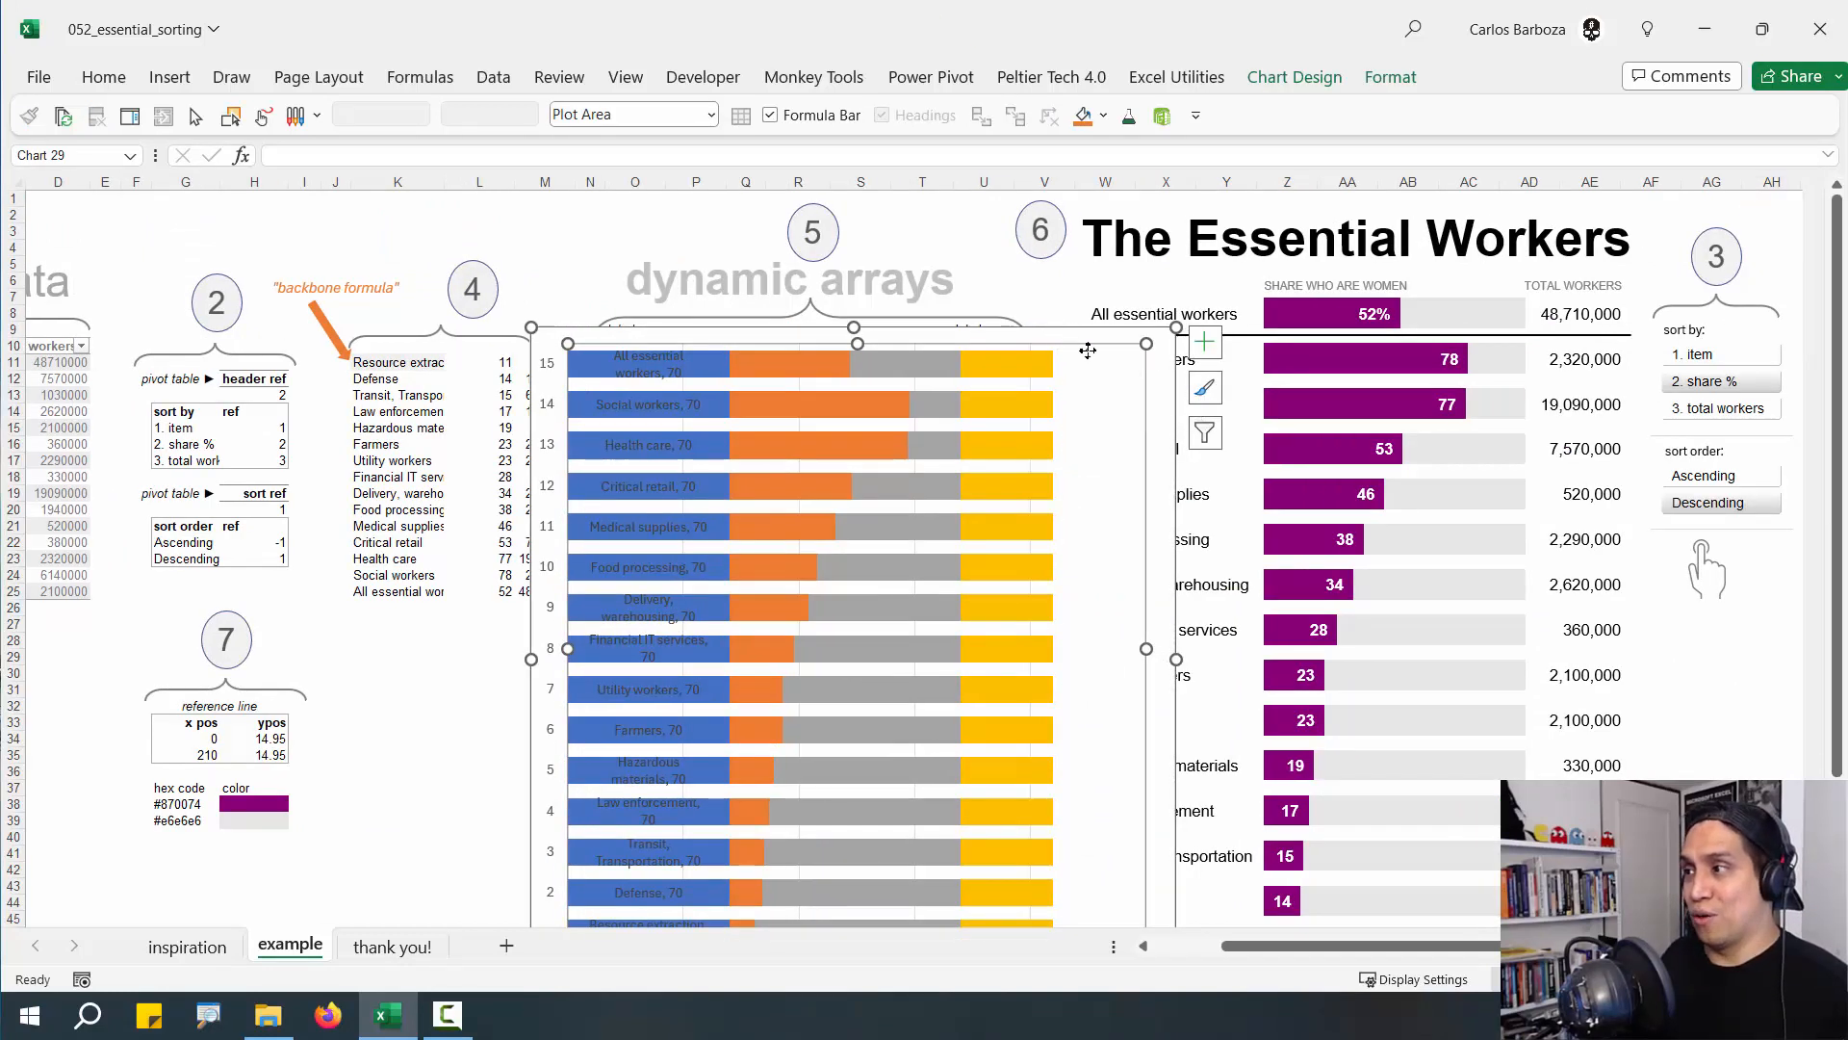
mouse_move(1071, 334)
mouse_down()
mouse_move(1081, 347)
mouse_move(1071, 298)
mouse_up()
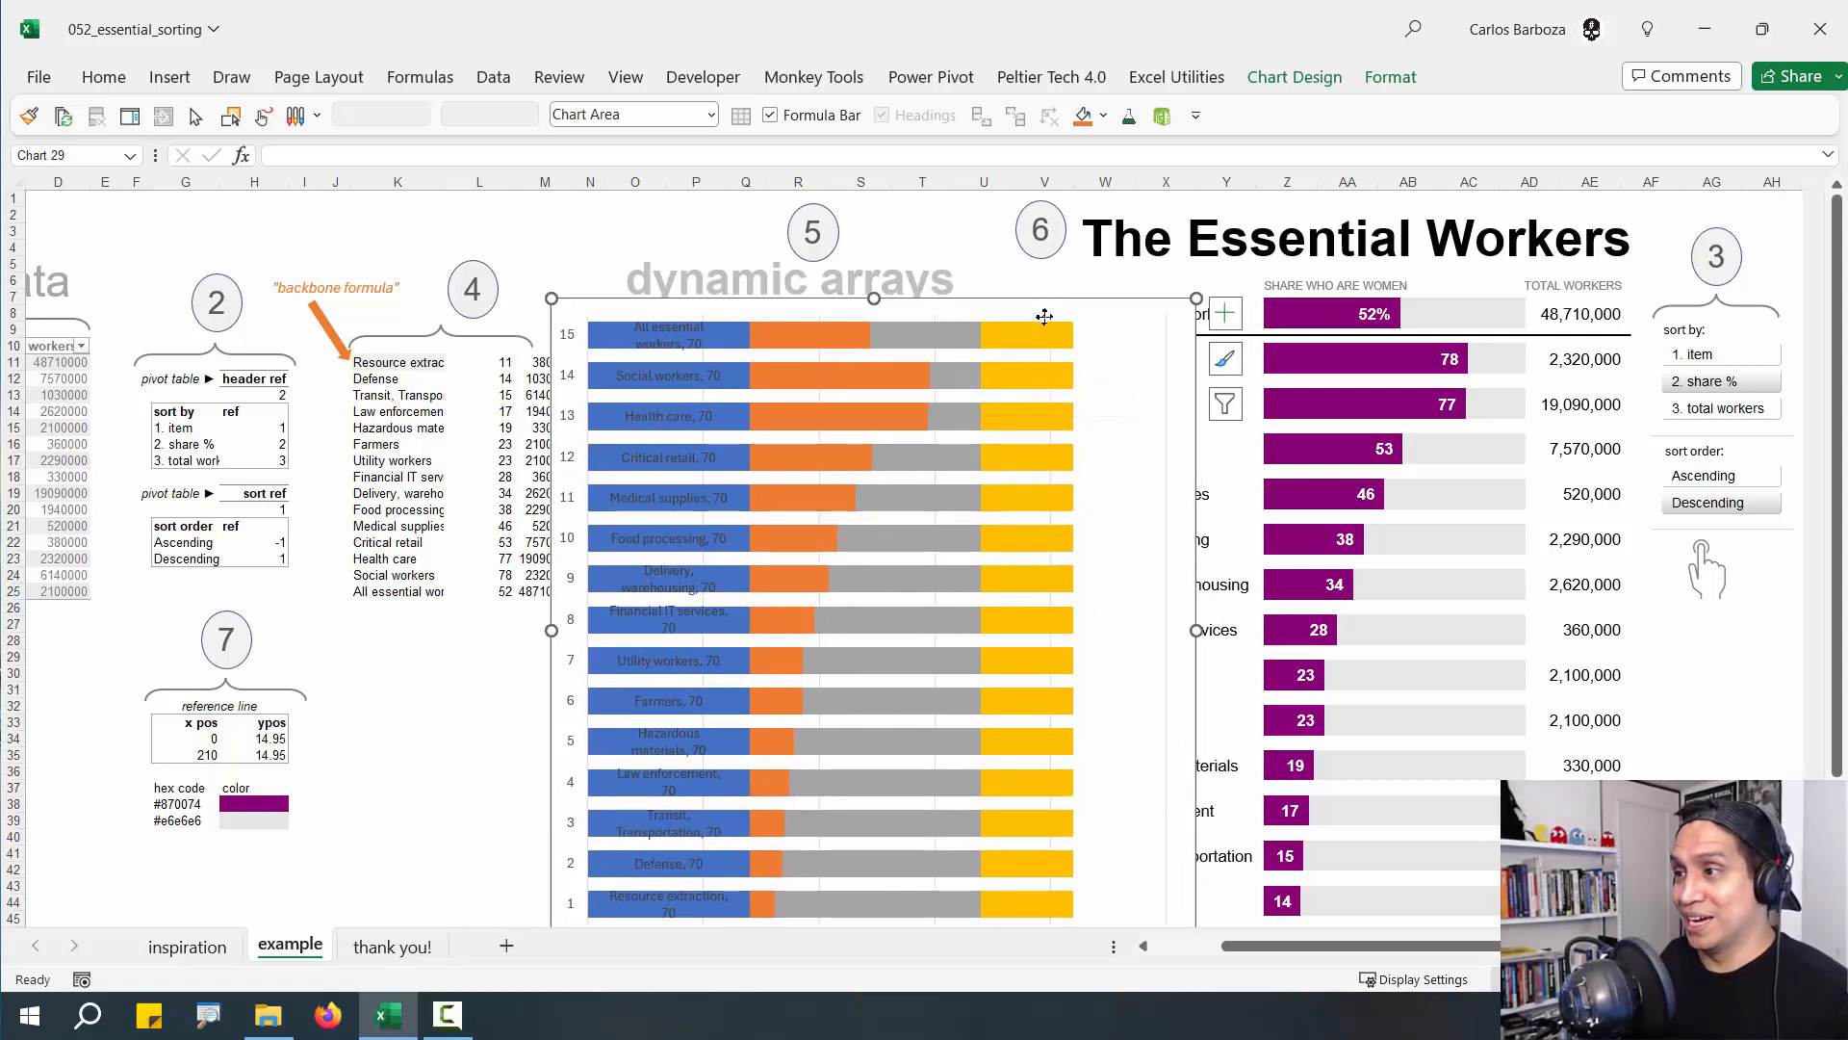
drag(1044, 316, 1062, 341)
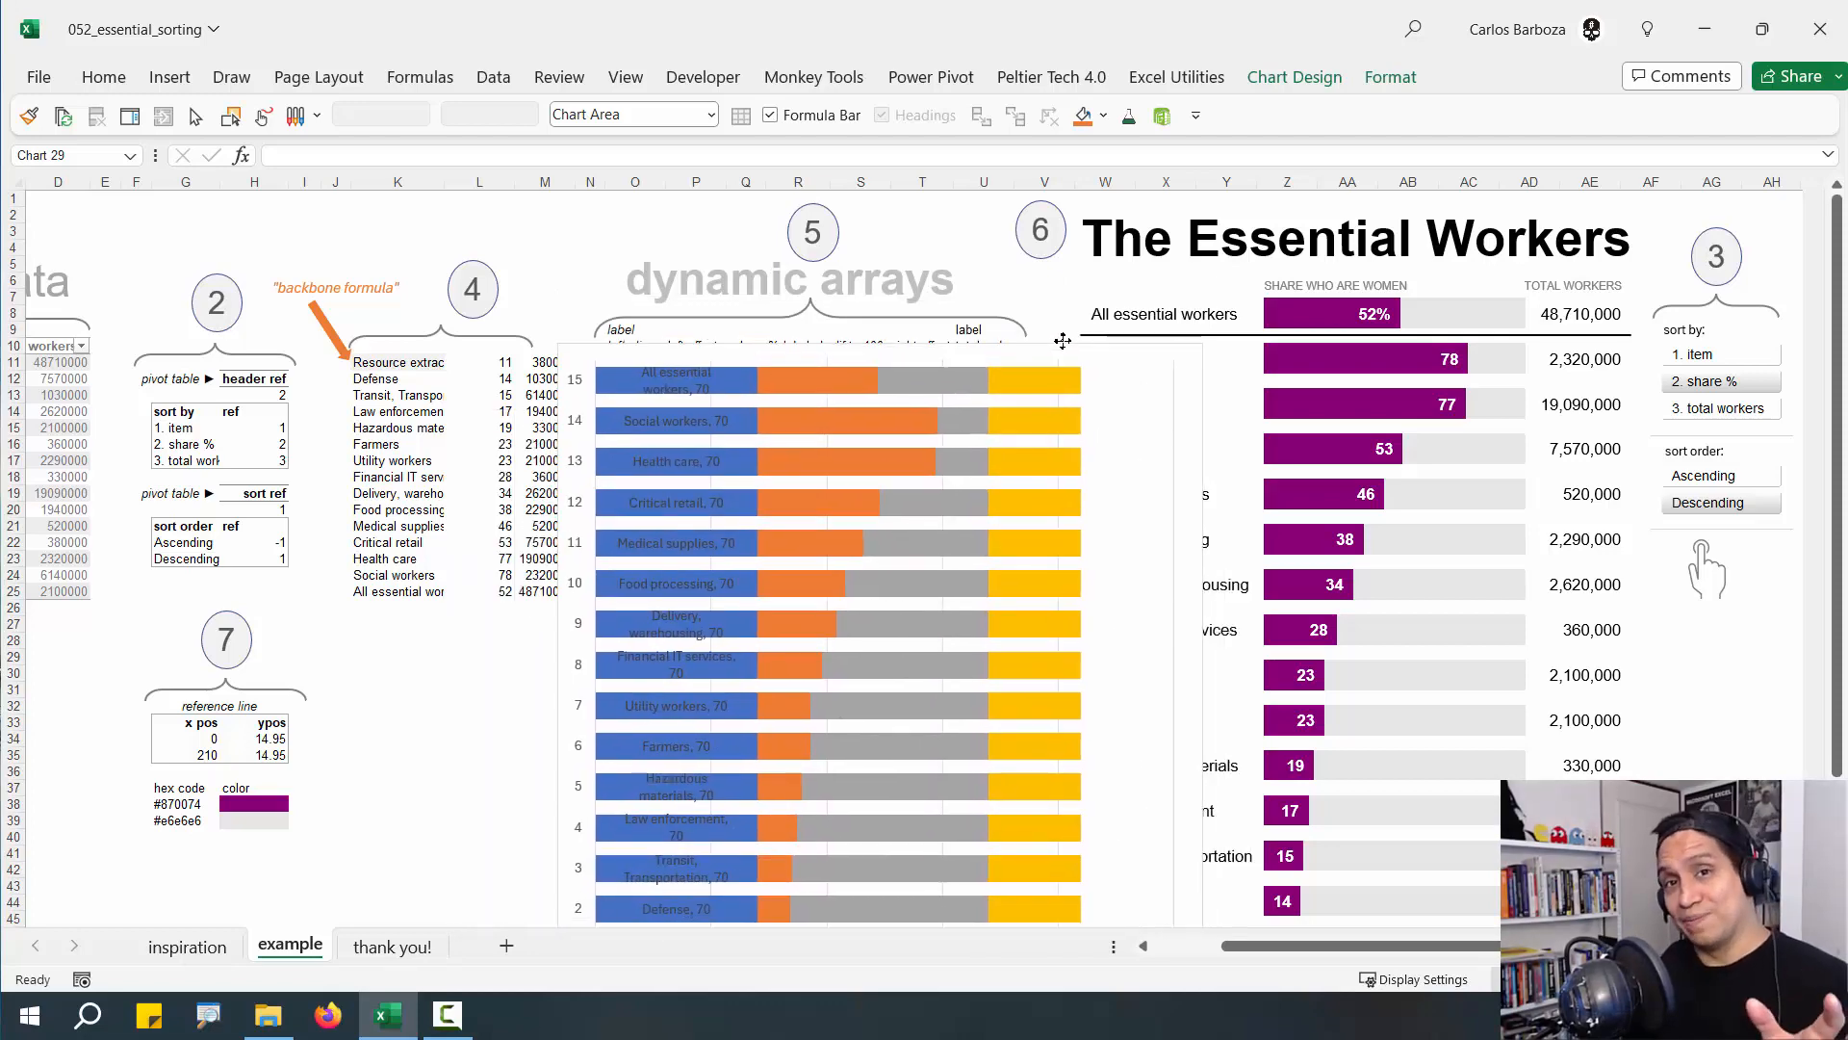
Move the stacked bar chart up slightly and set its left offset series' data label range to the defined name _04_axis_items
drag(1064, 337, 1058, 282)
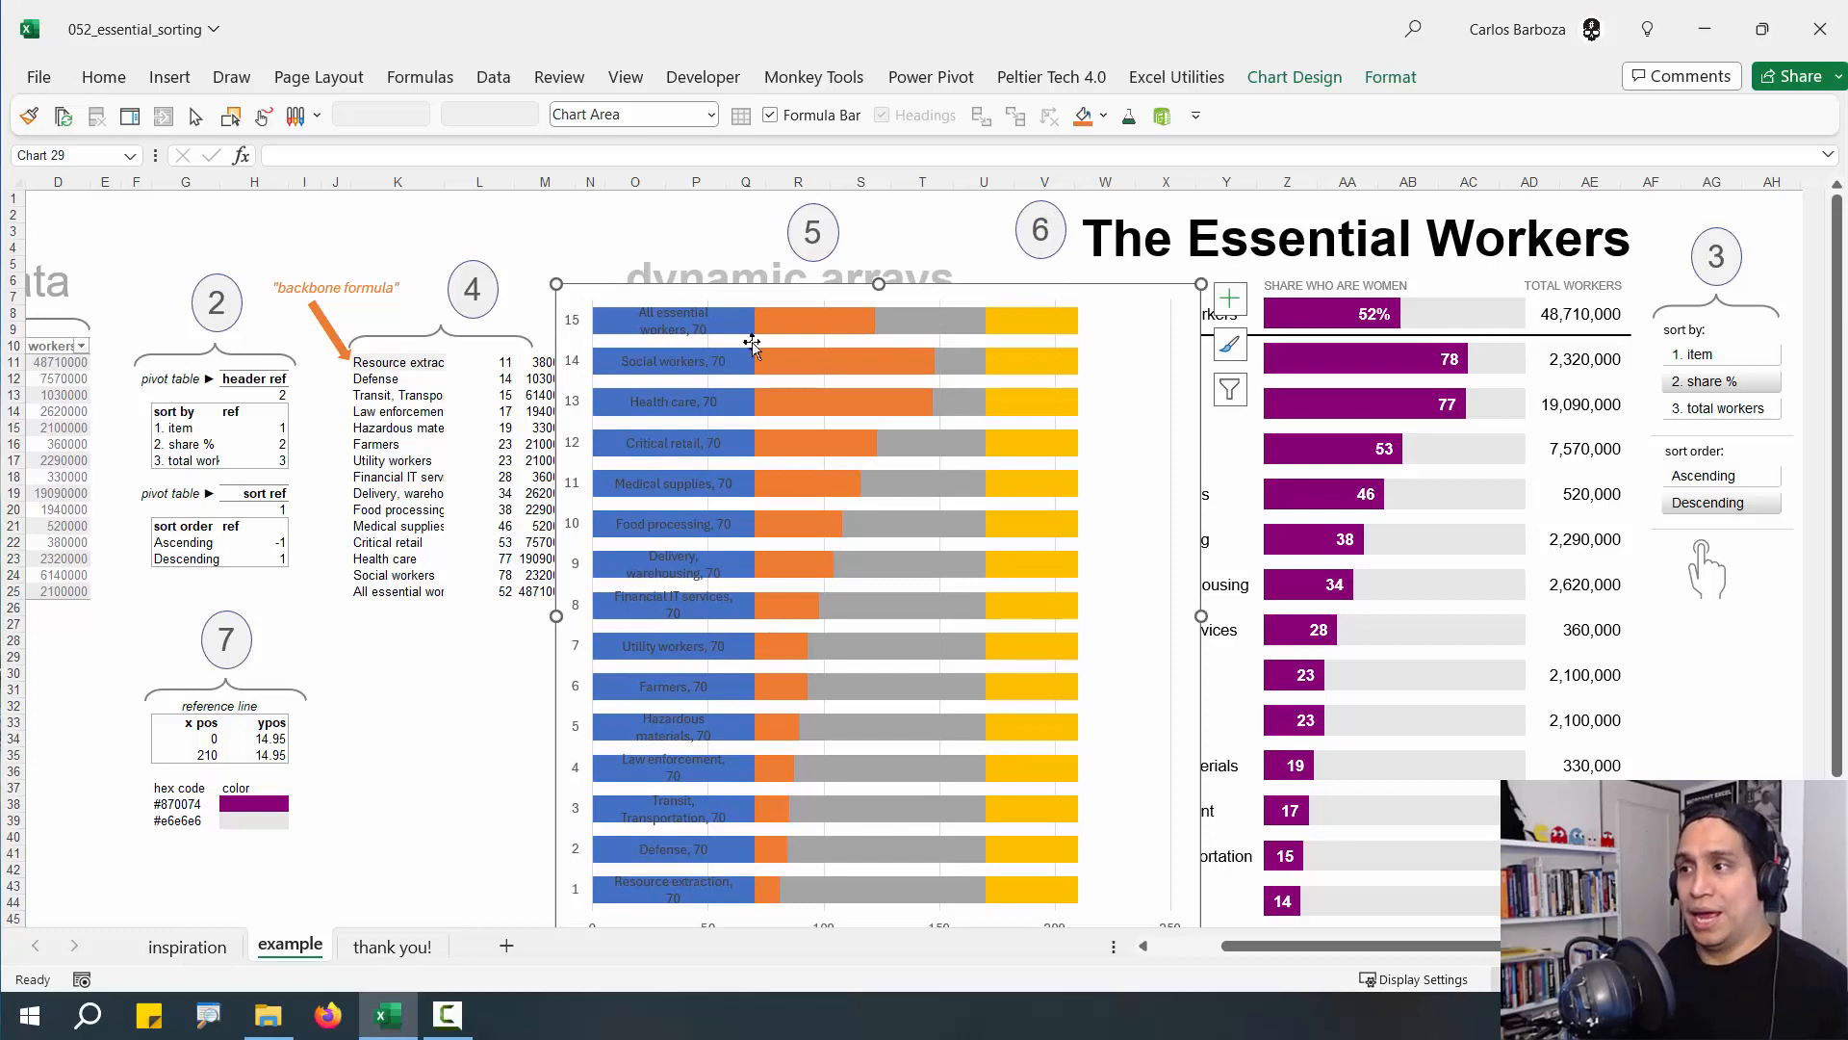
click(690, 337)
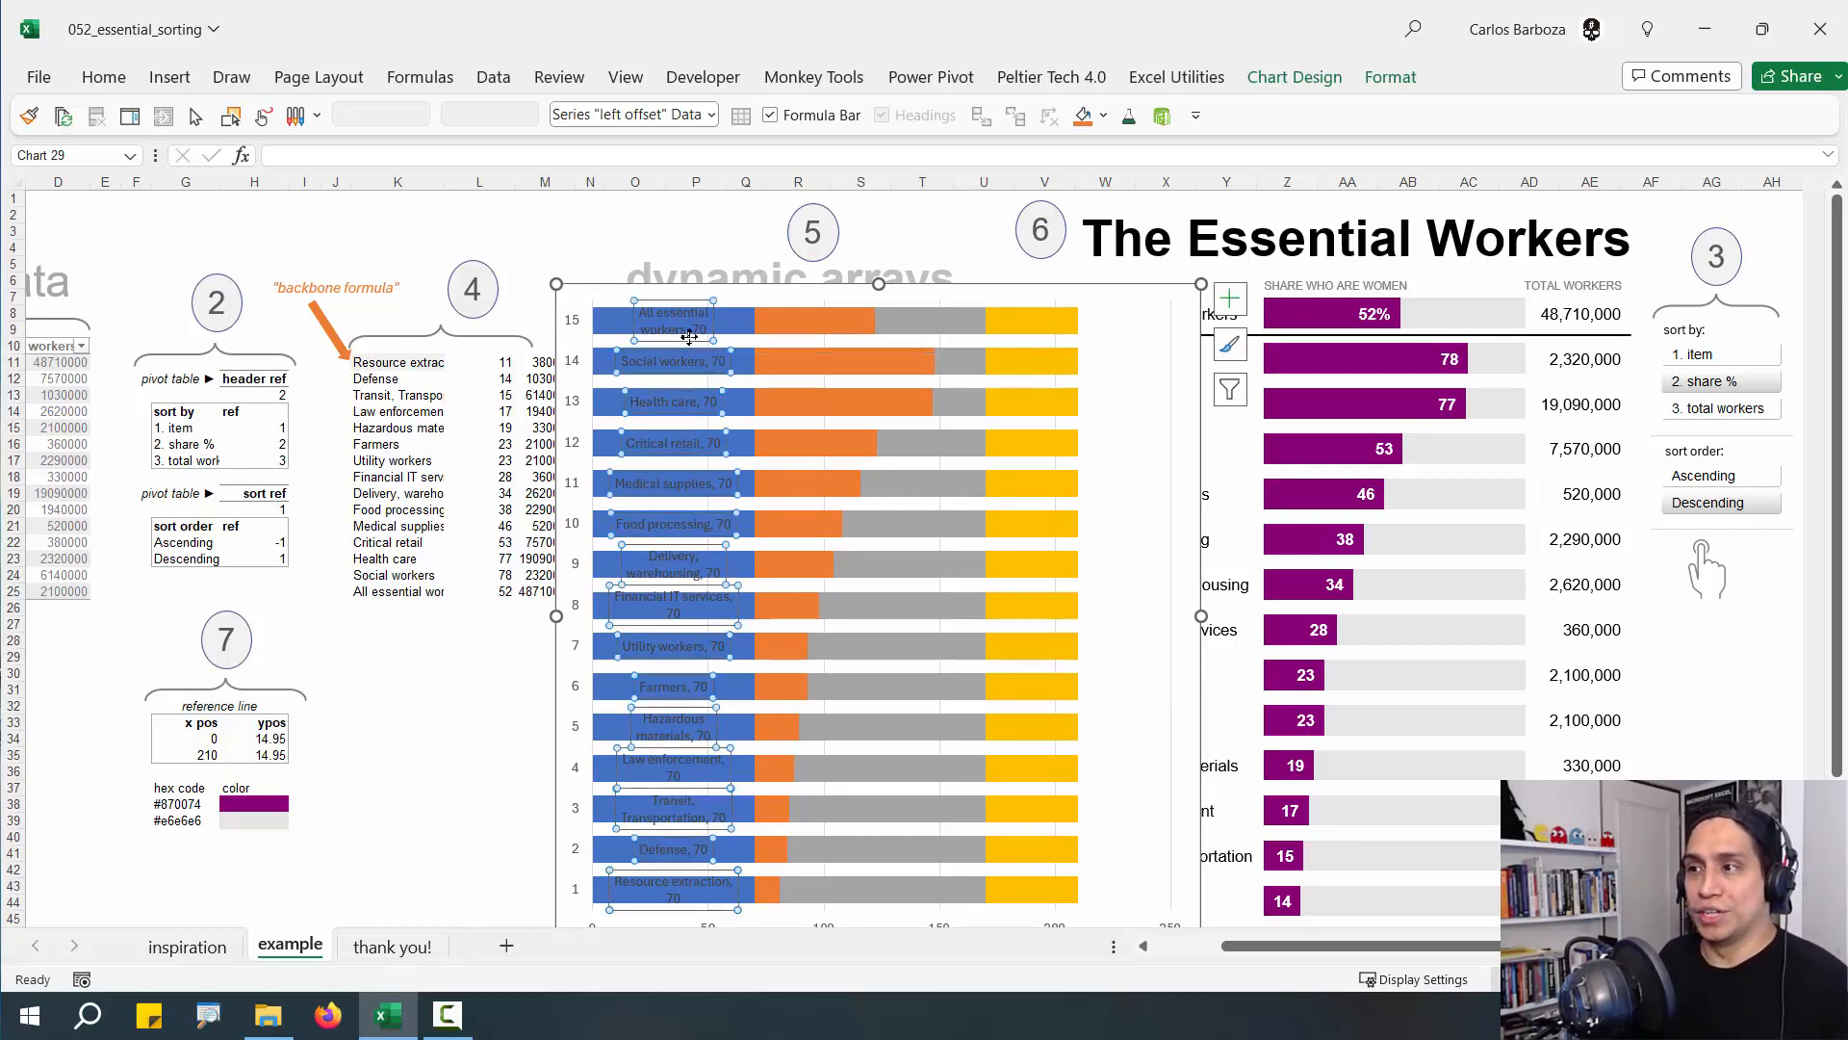
double_click(689, 337)
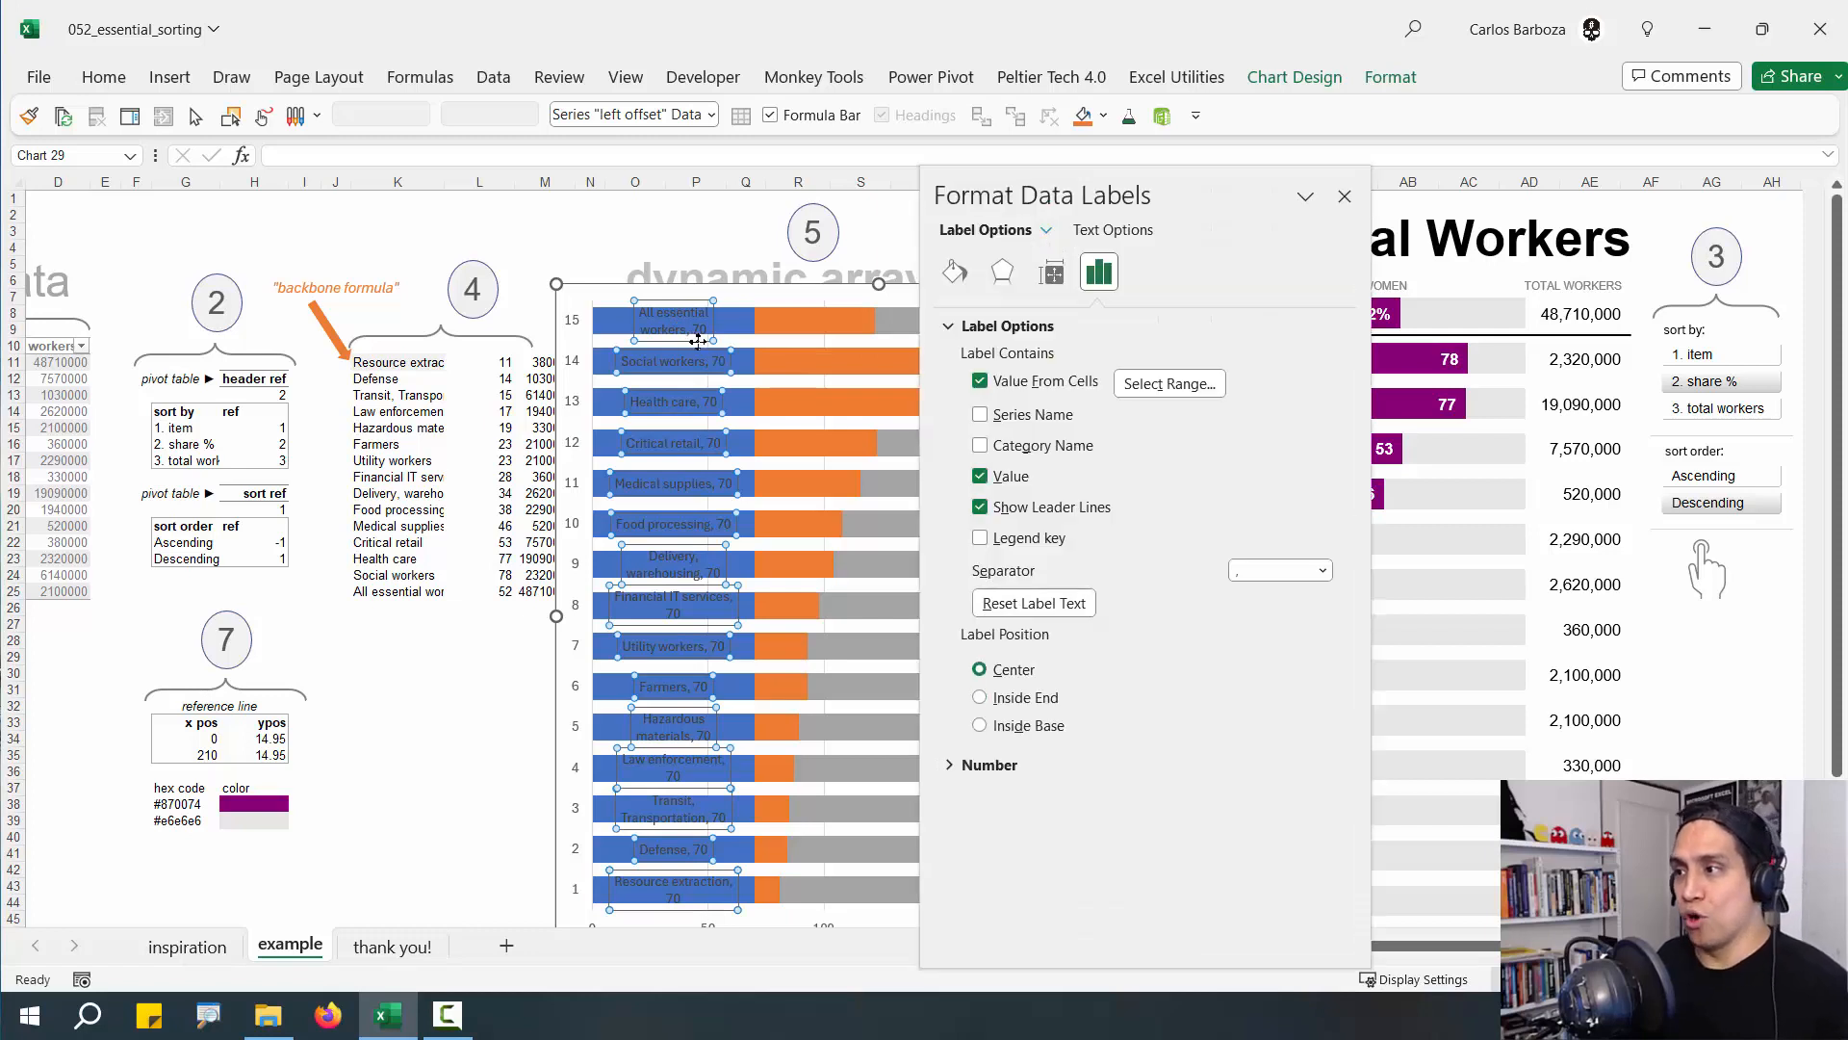
click(1150, 387)
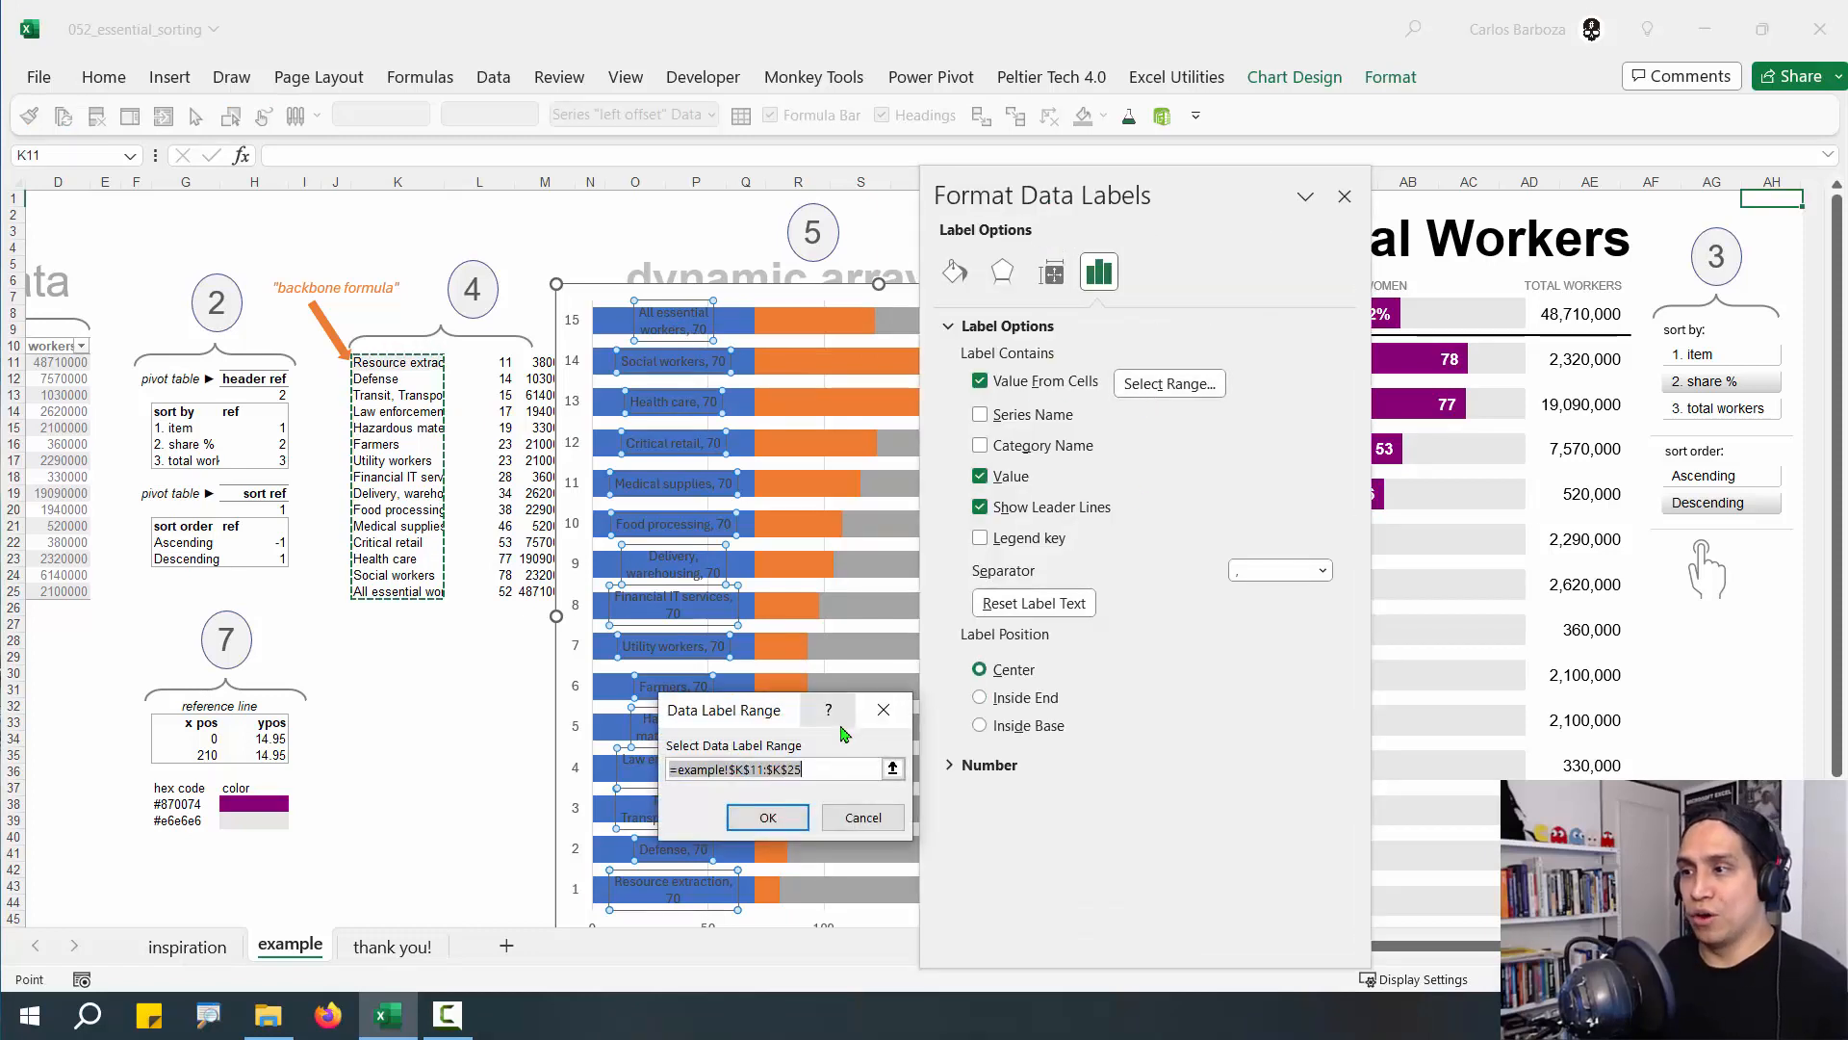
key(BackSpace)
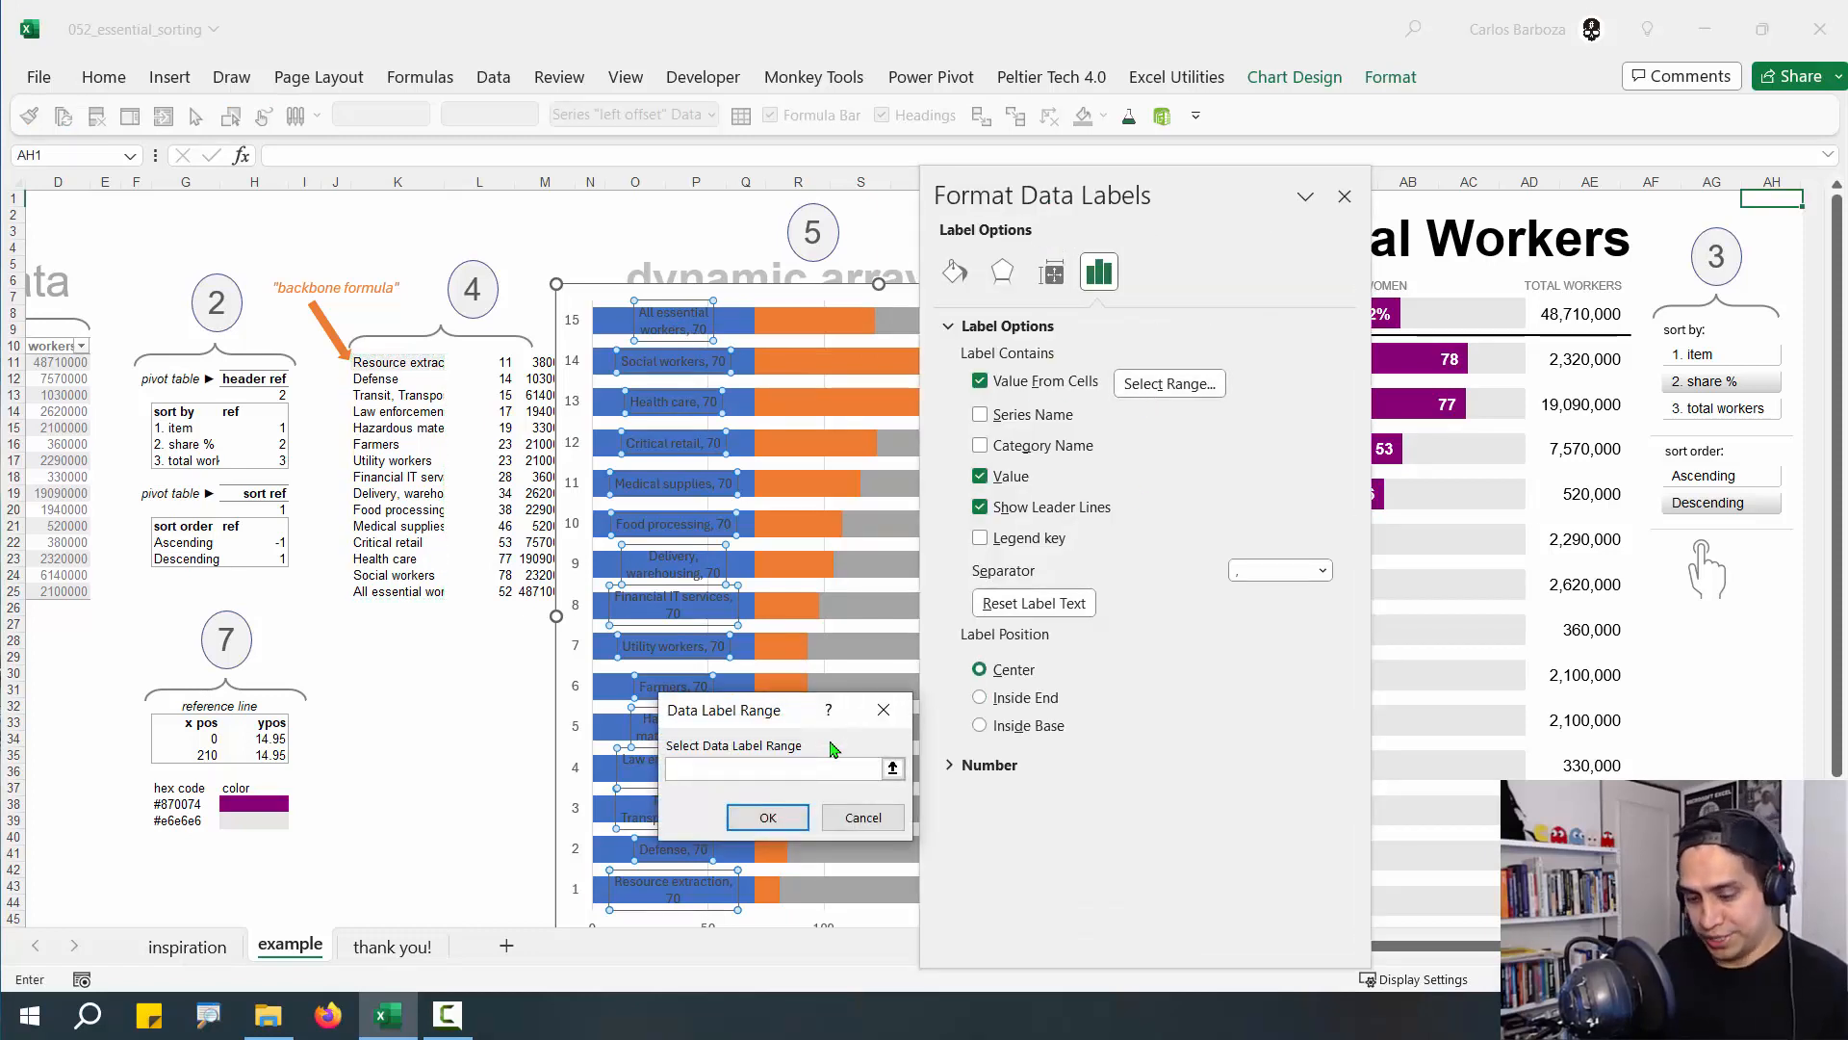
key(F3)
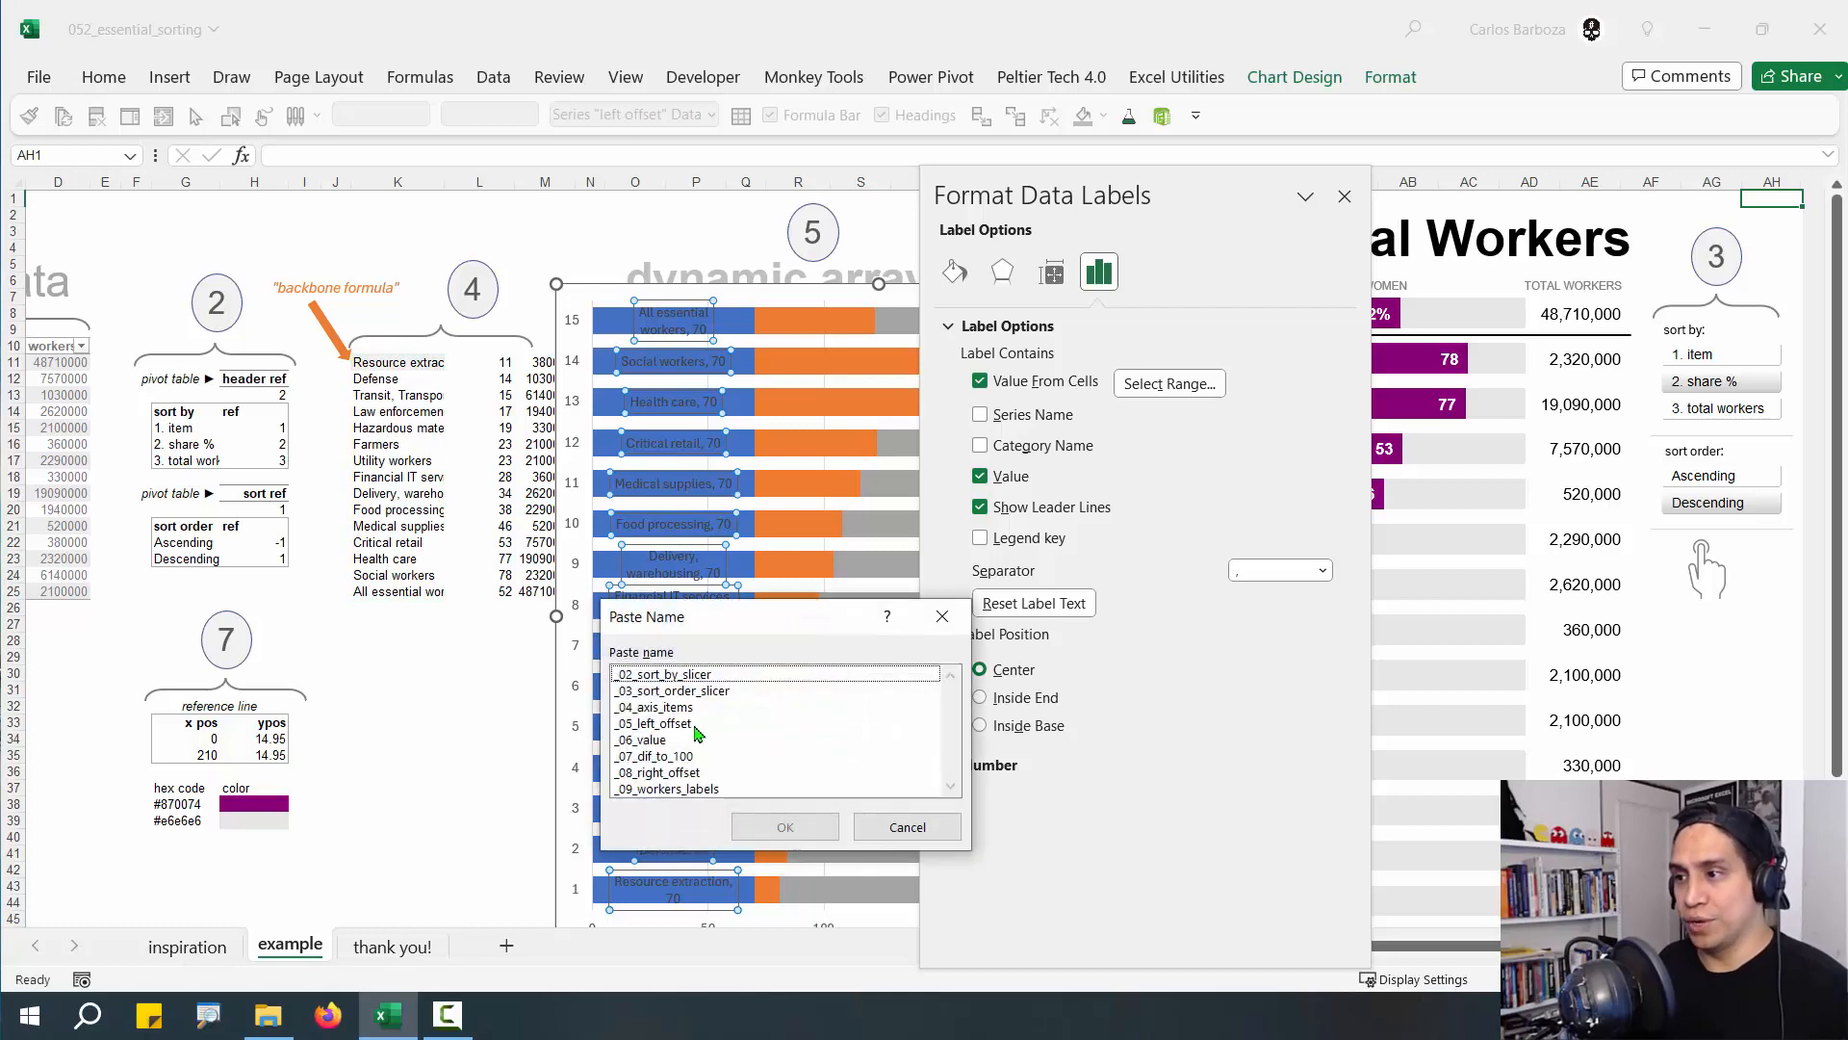
click(688, 708)
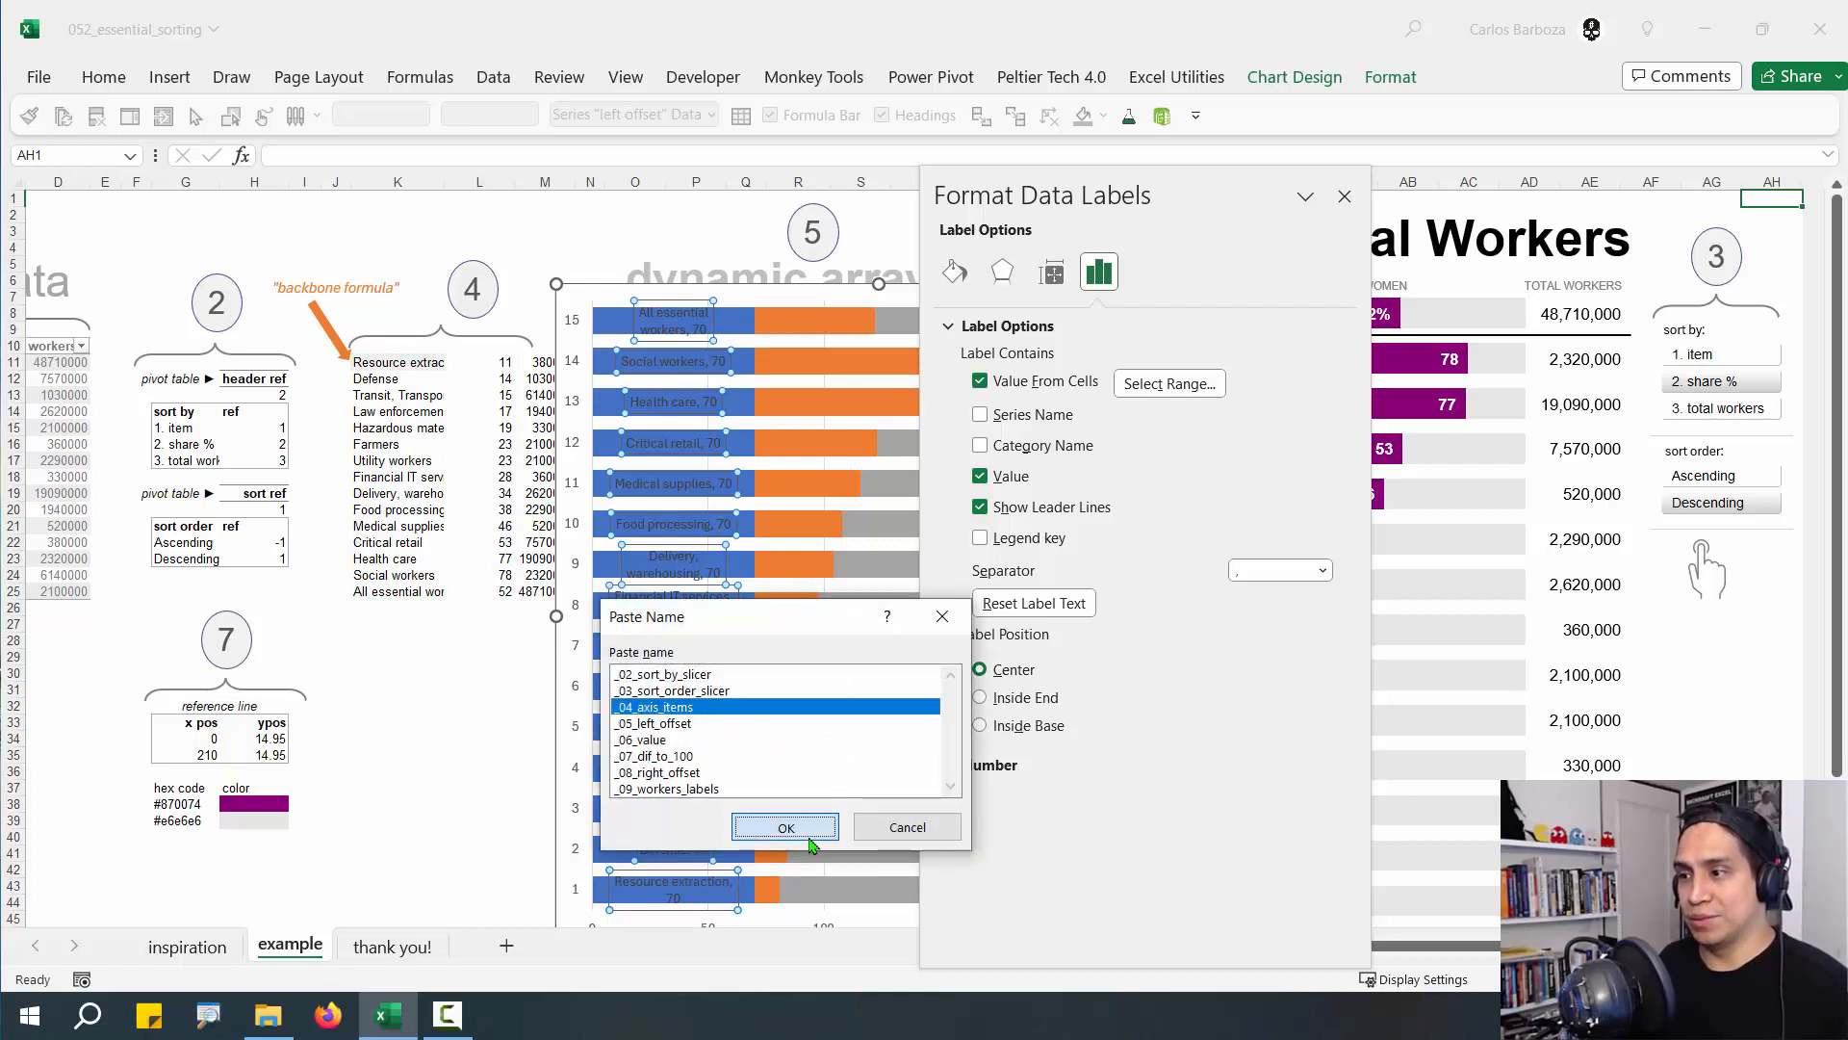
click(785, 827)
click(770, 820)
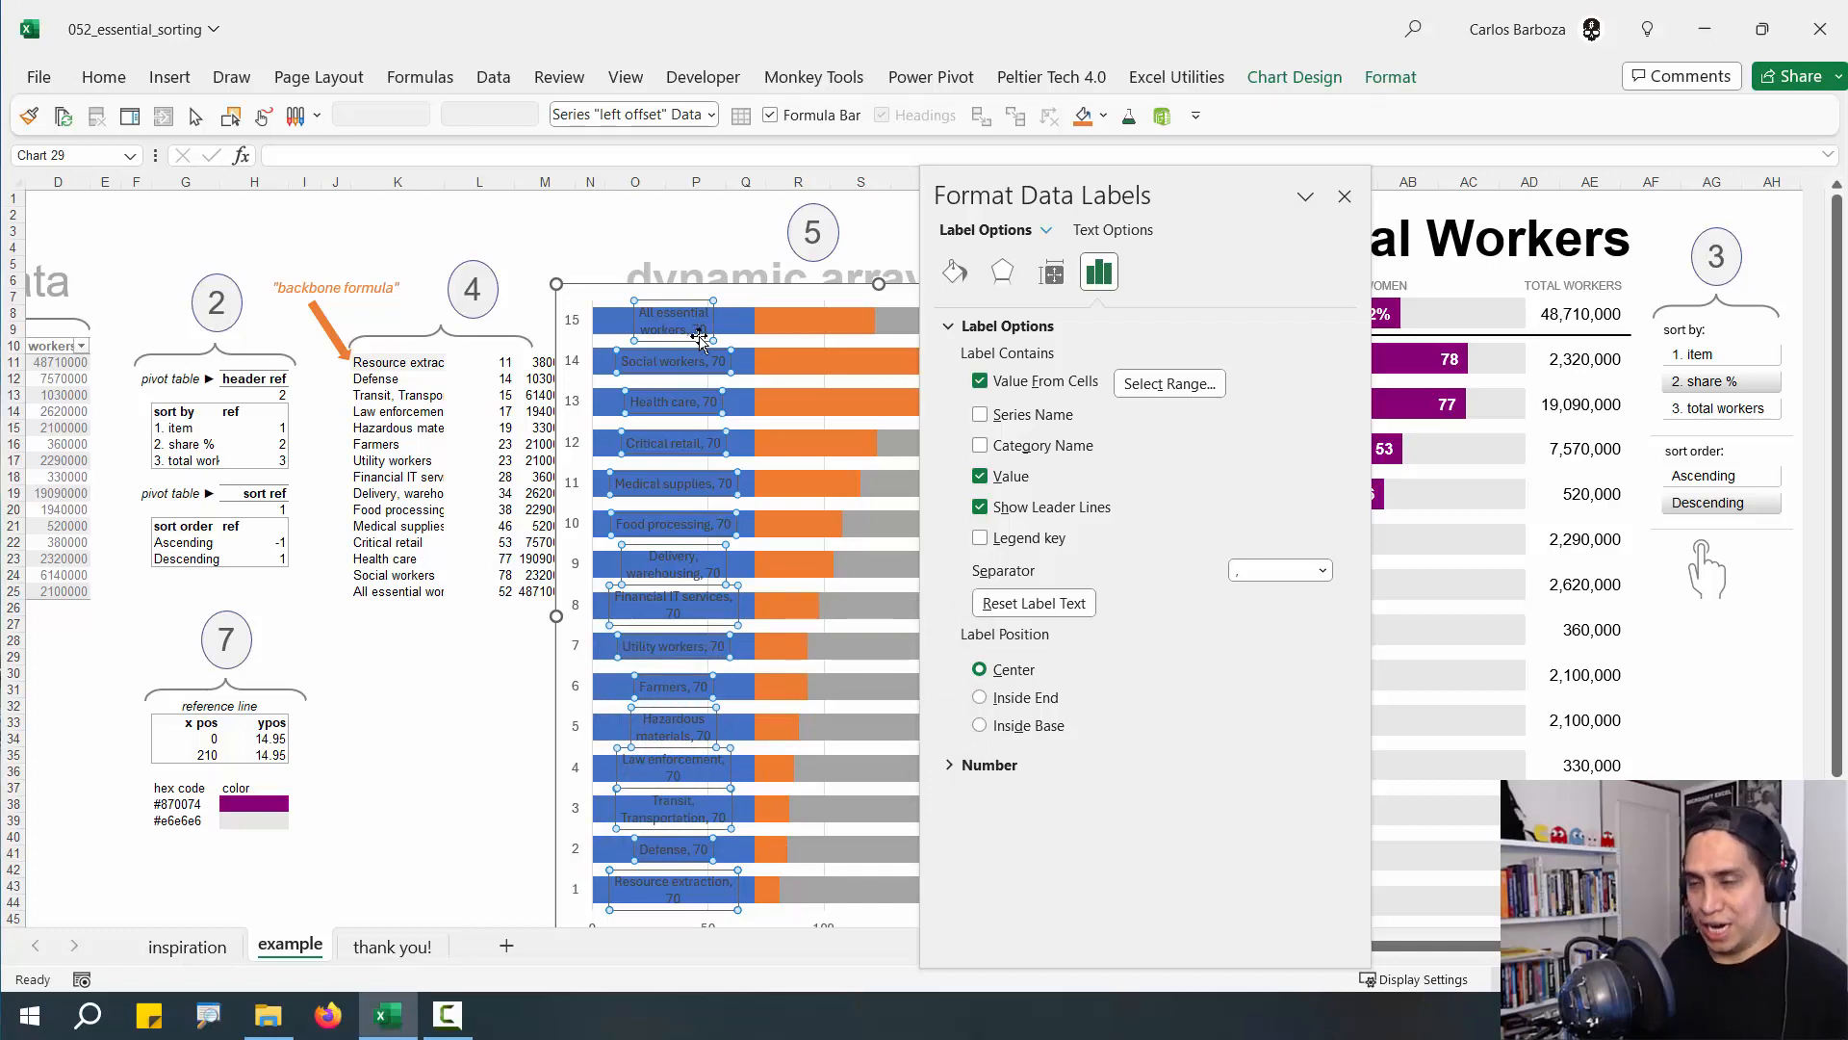
Set the font color of the left offset series' data labels to white
click(114, 82)
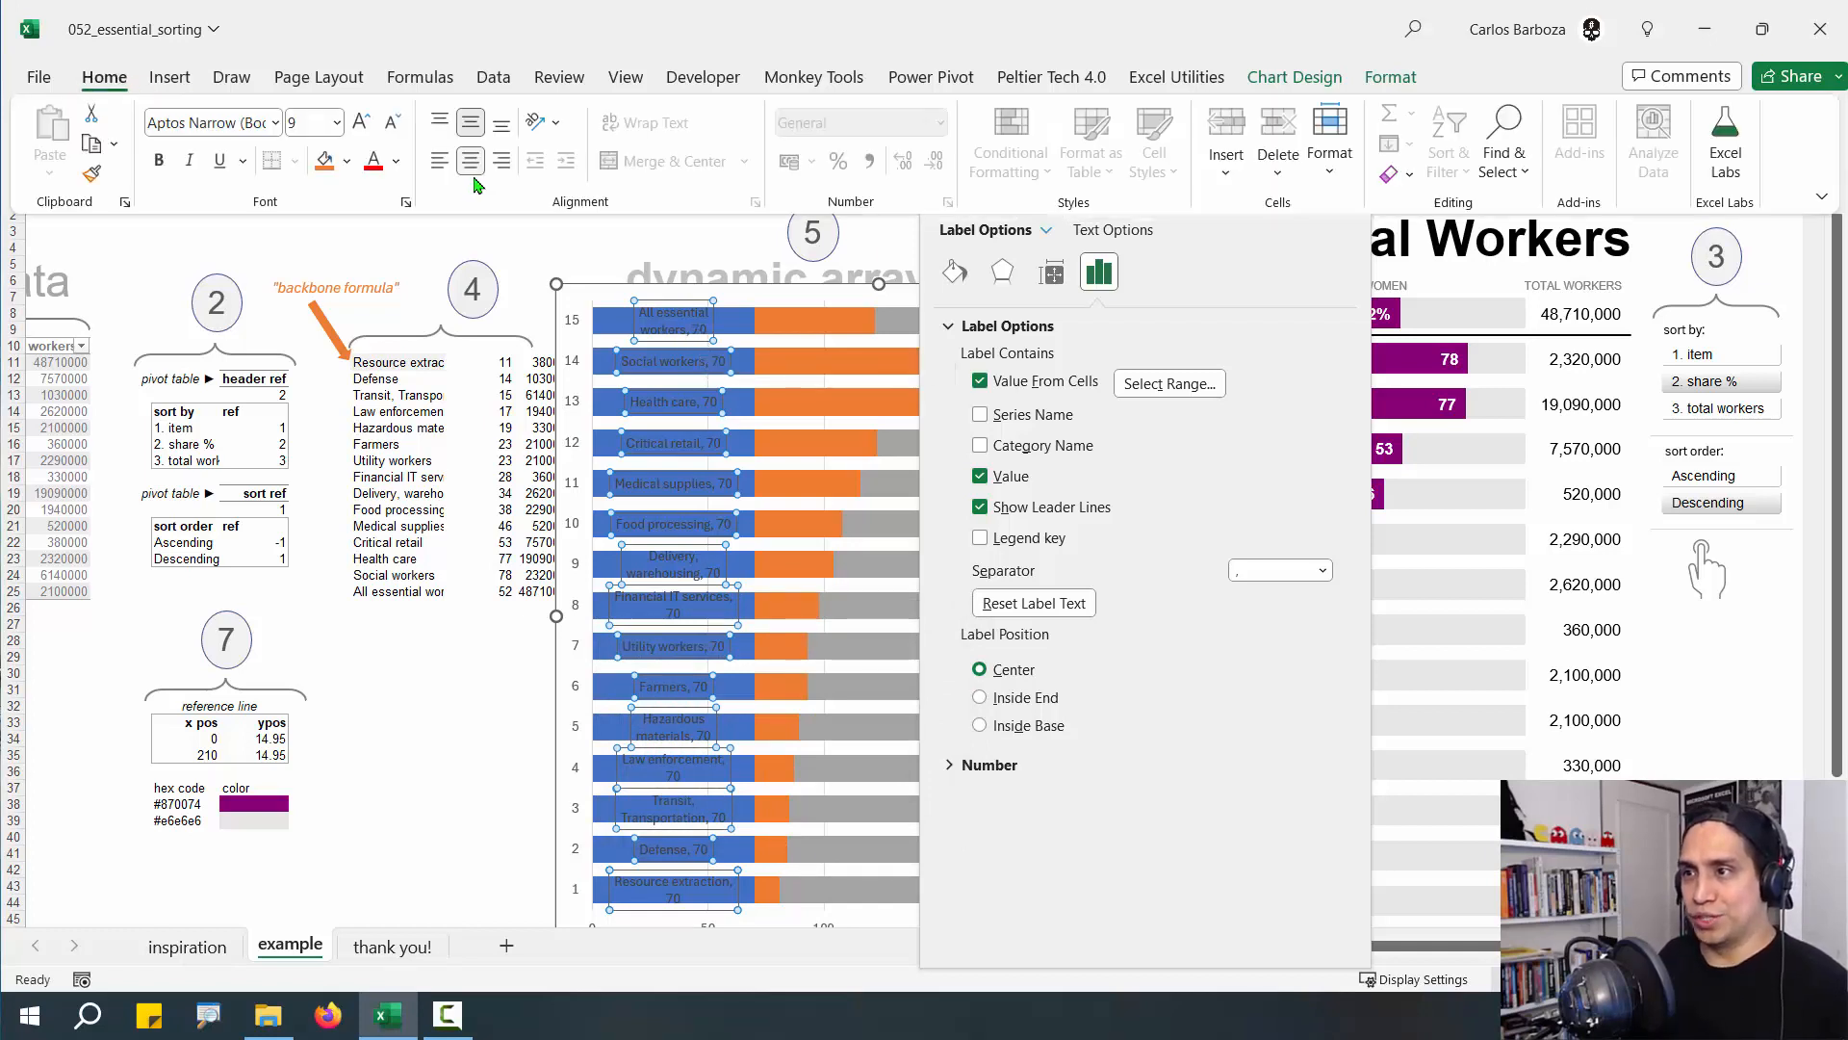
click(395, 161)
click(370, 259)
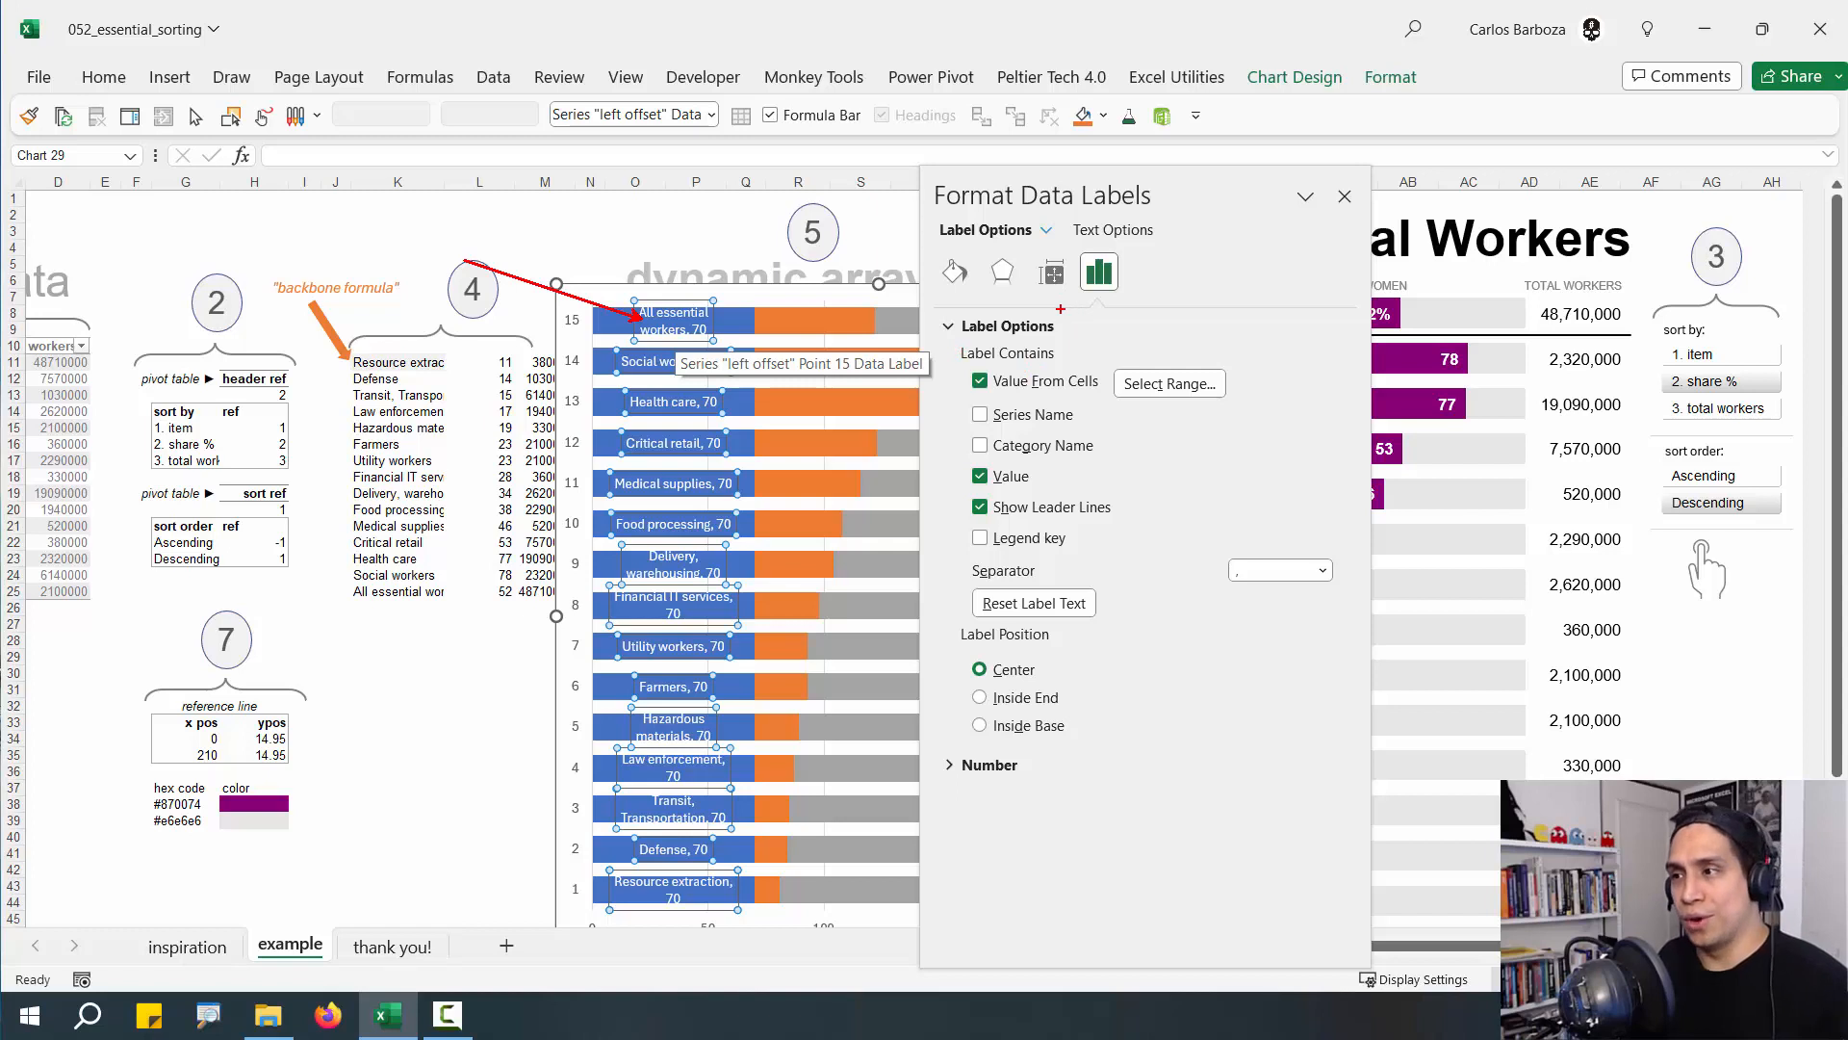
Turn off text wrapping in the left offset series' data labels
click(1052, 276)
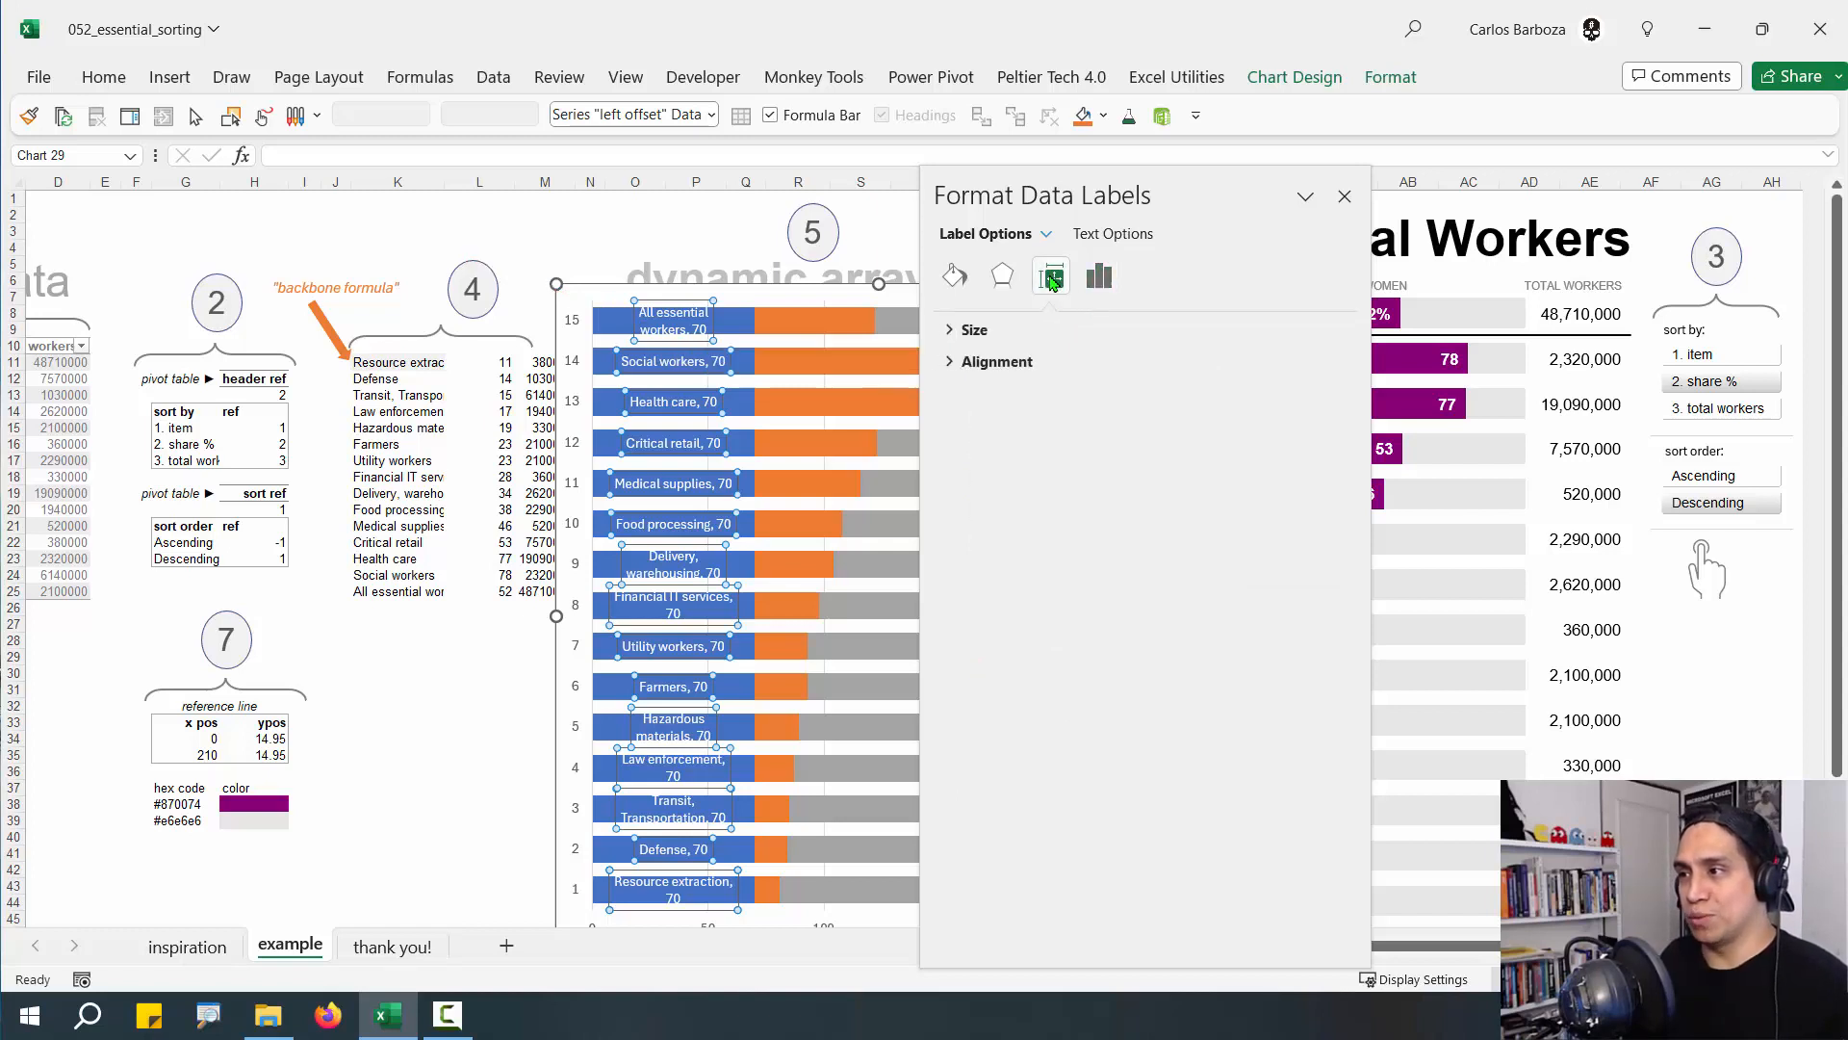
click(982, 362)
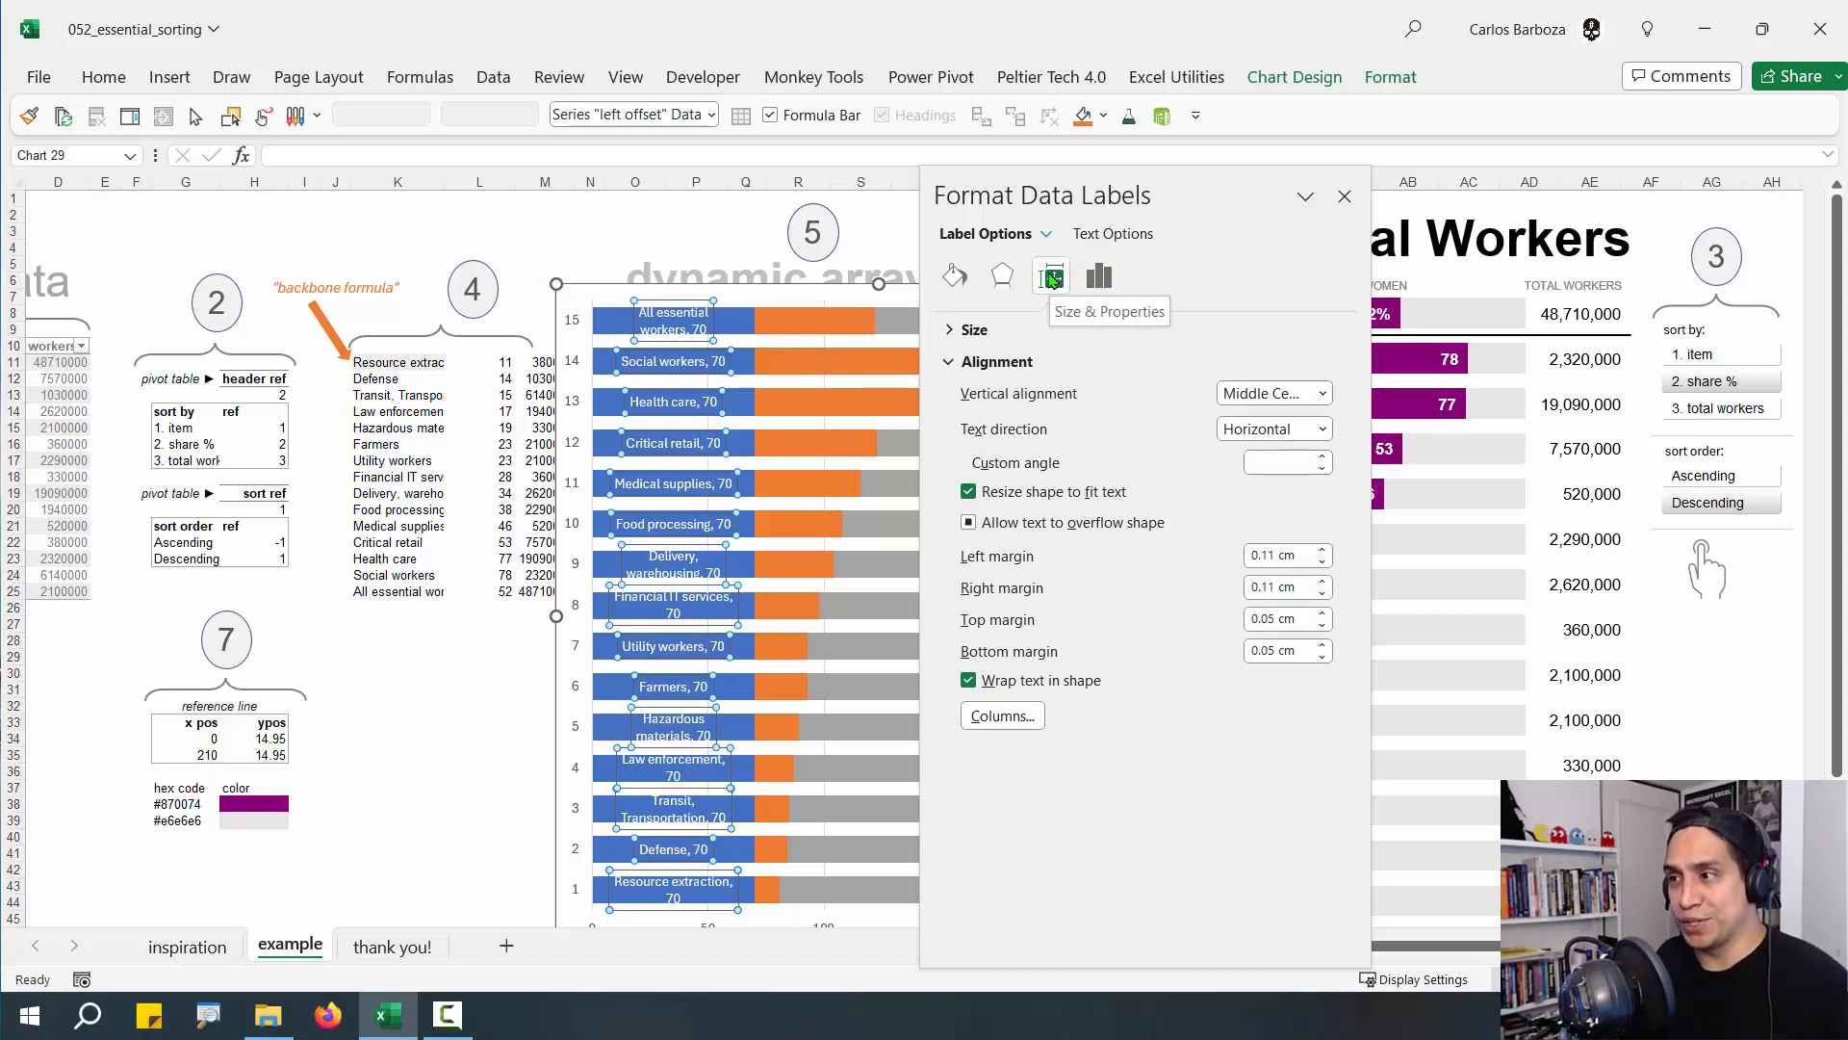
click(969, 681)
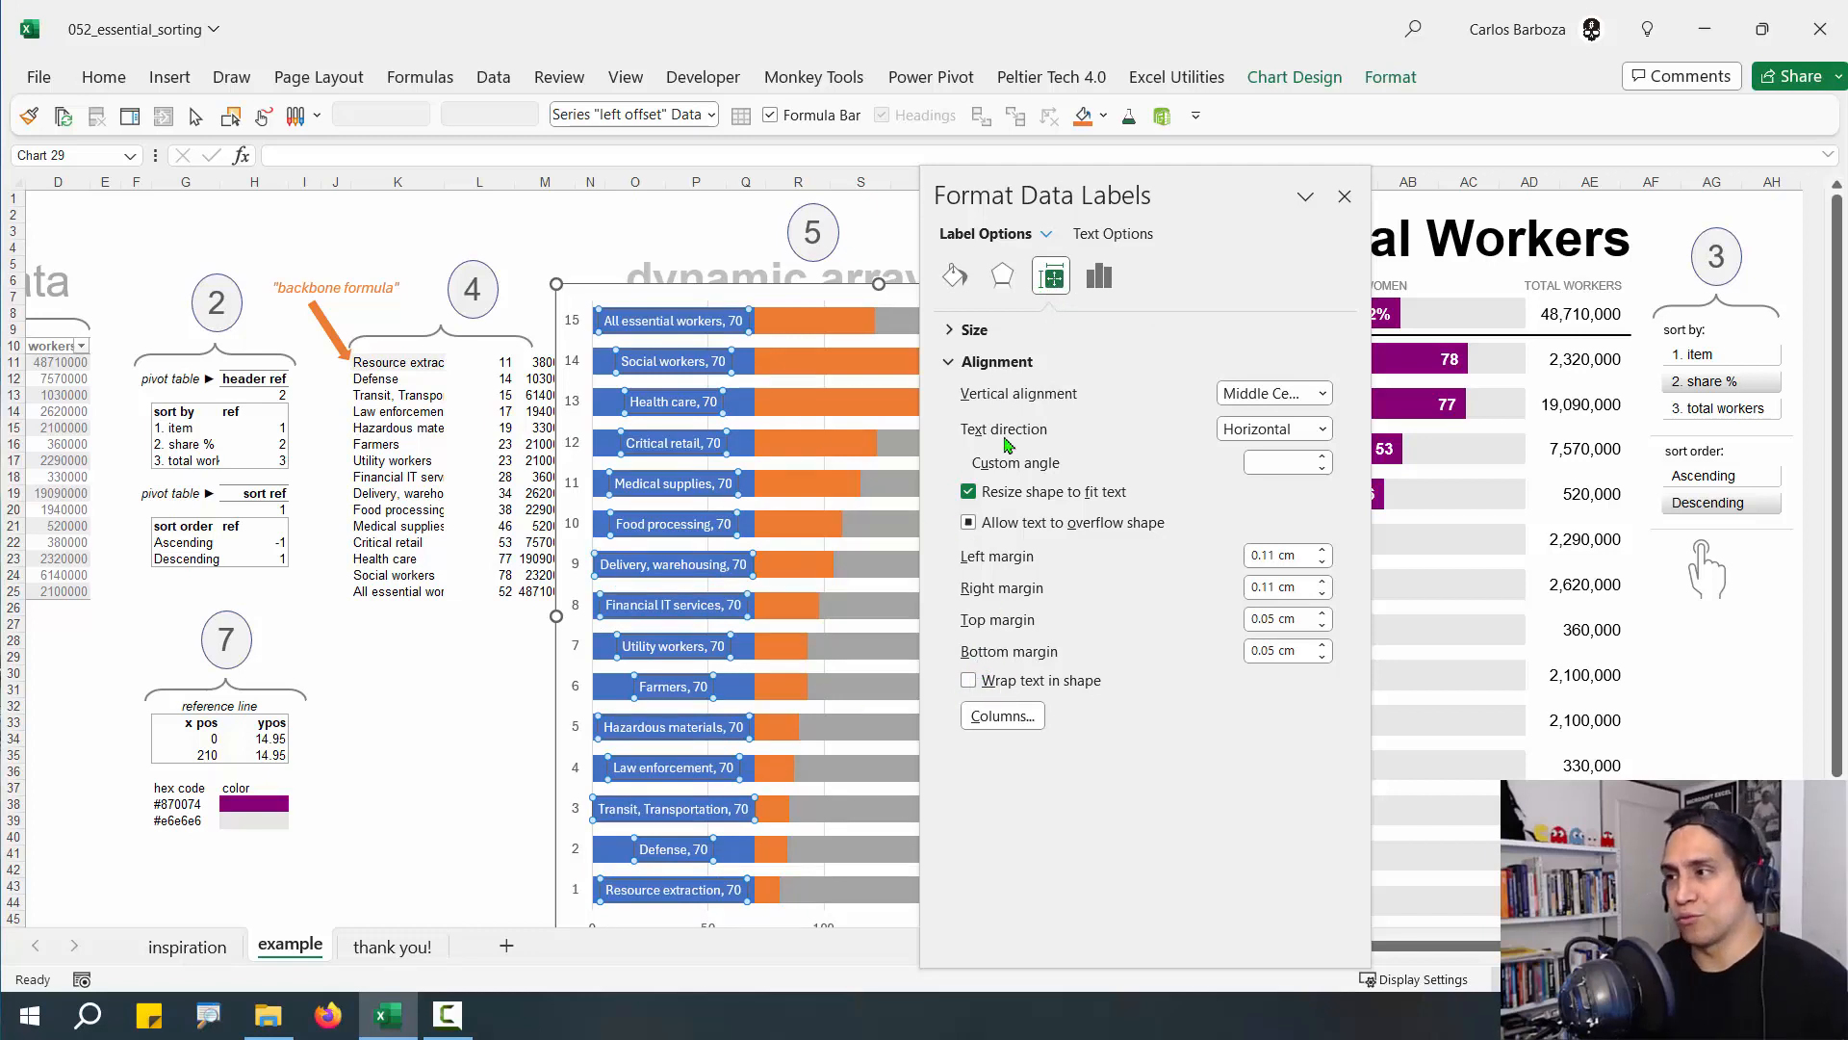
Exclude the series value from the left offset data labels and position them at Inside Base
click(1099, 277)
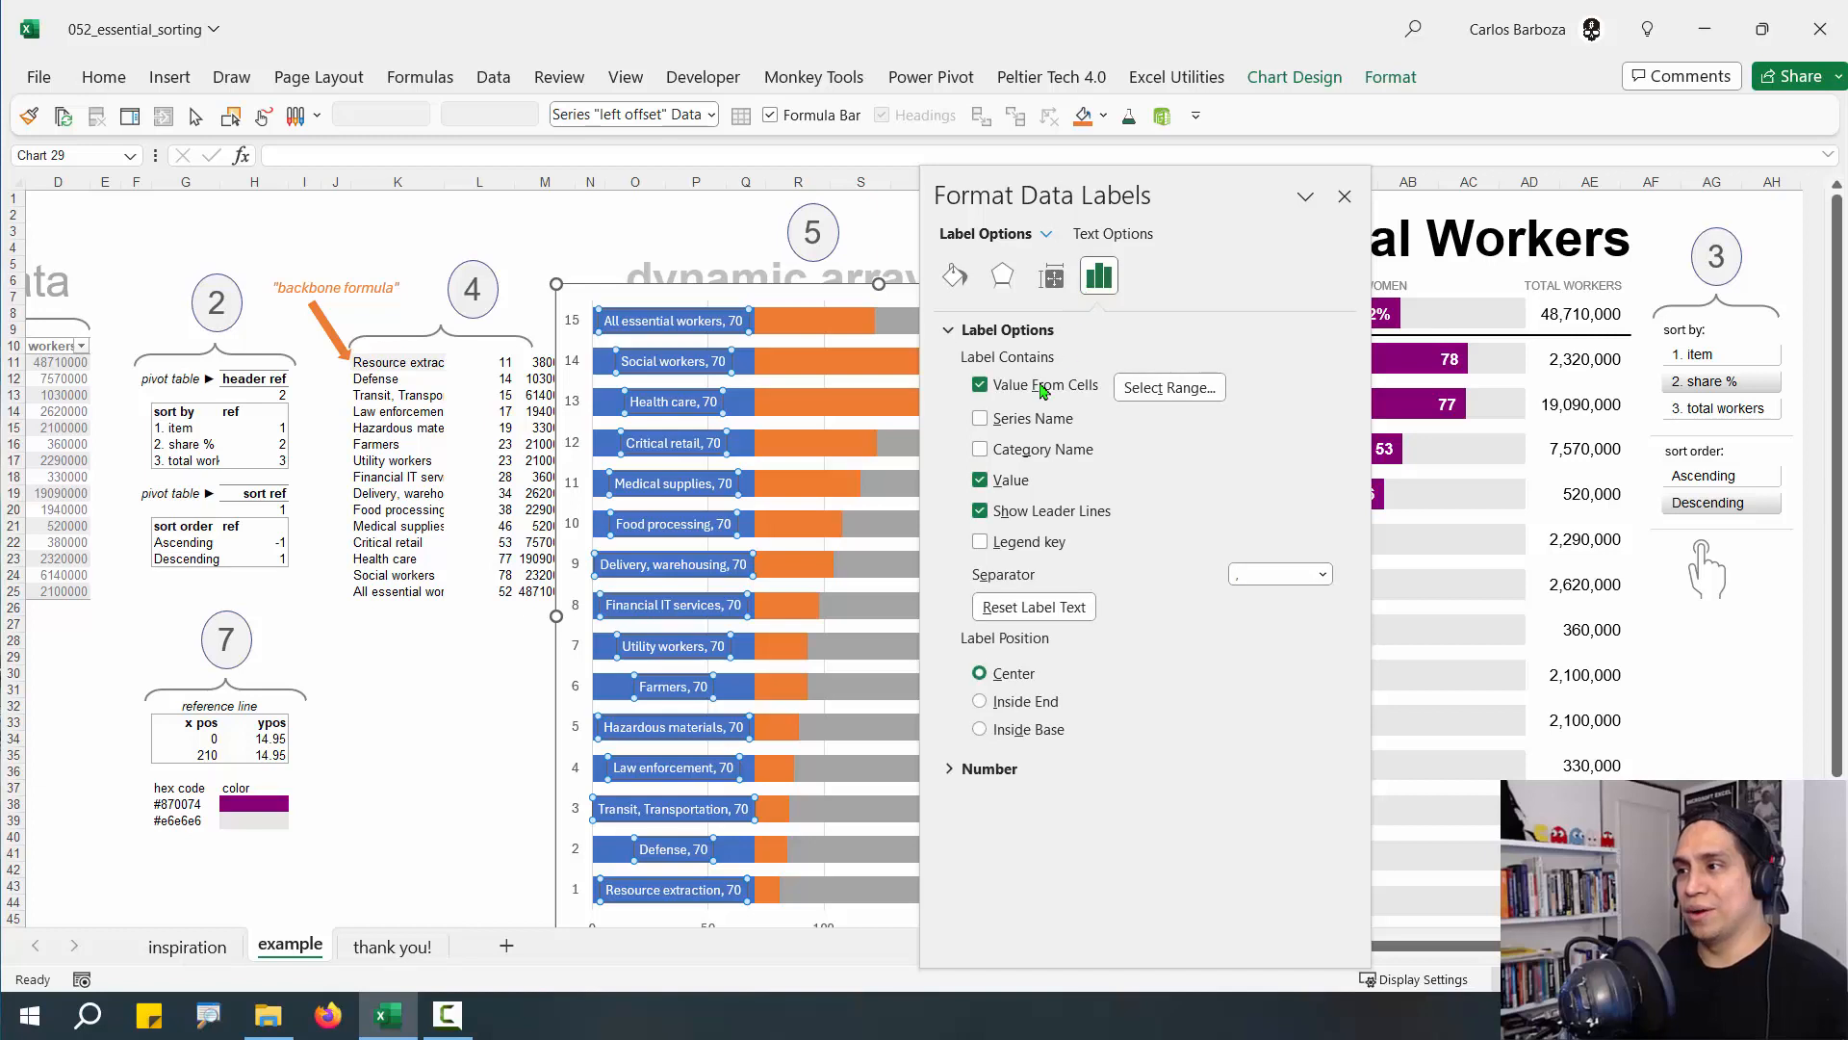
click(997, 479)
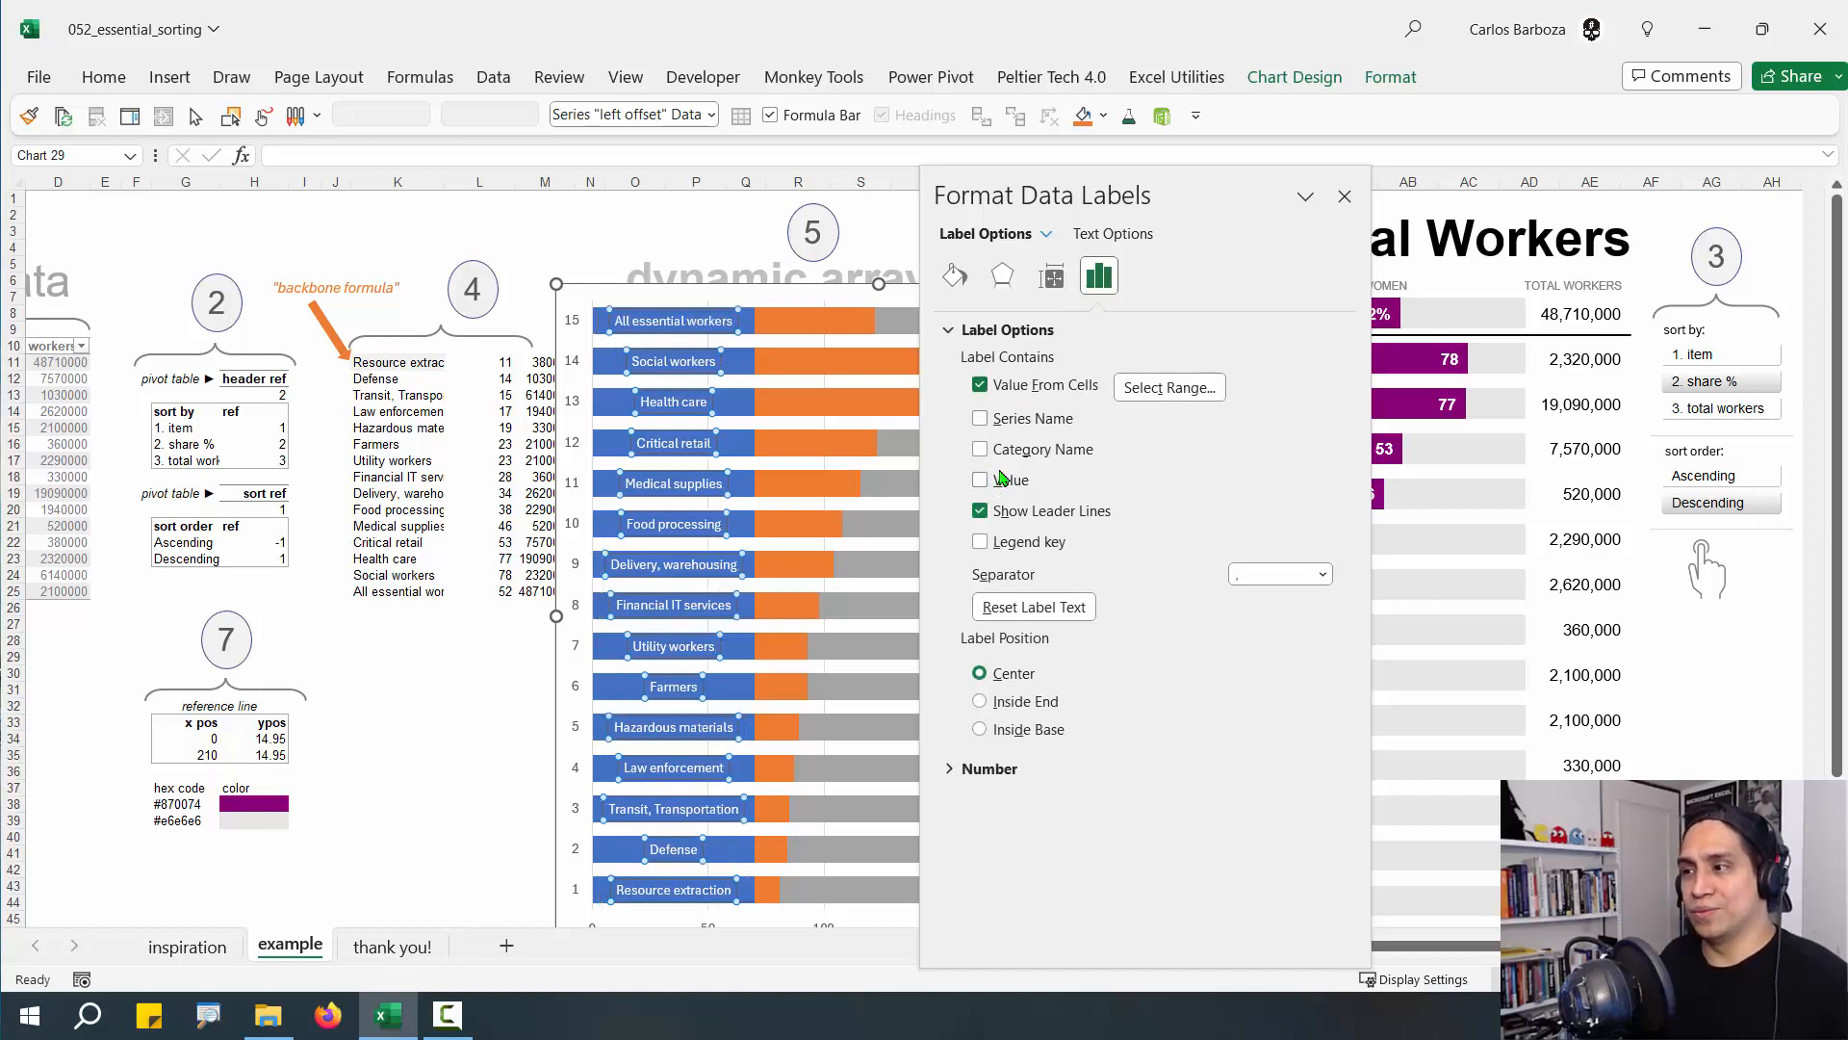
click(1023, 732)
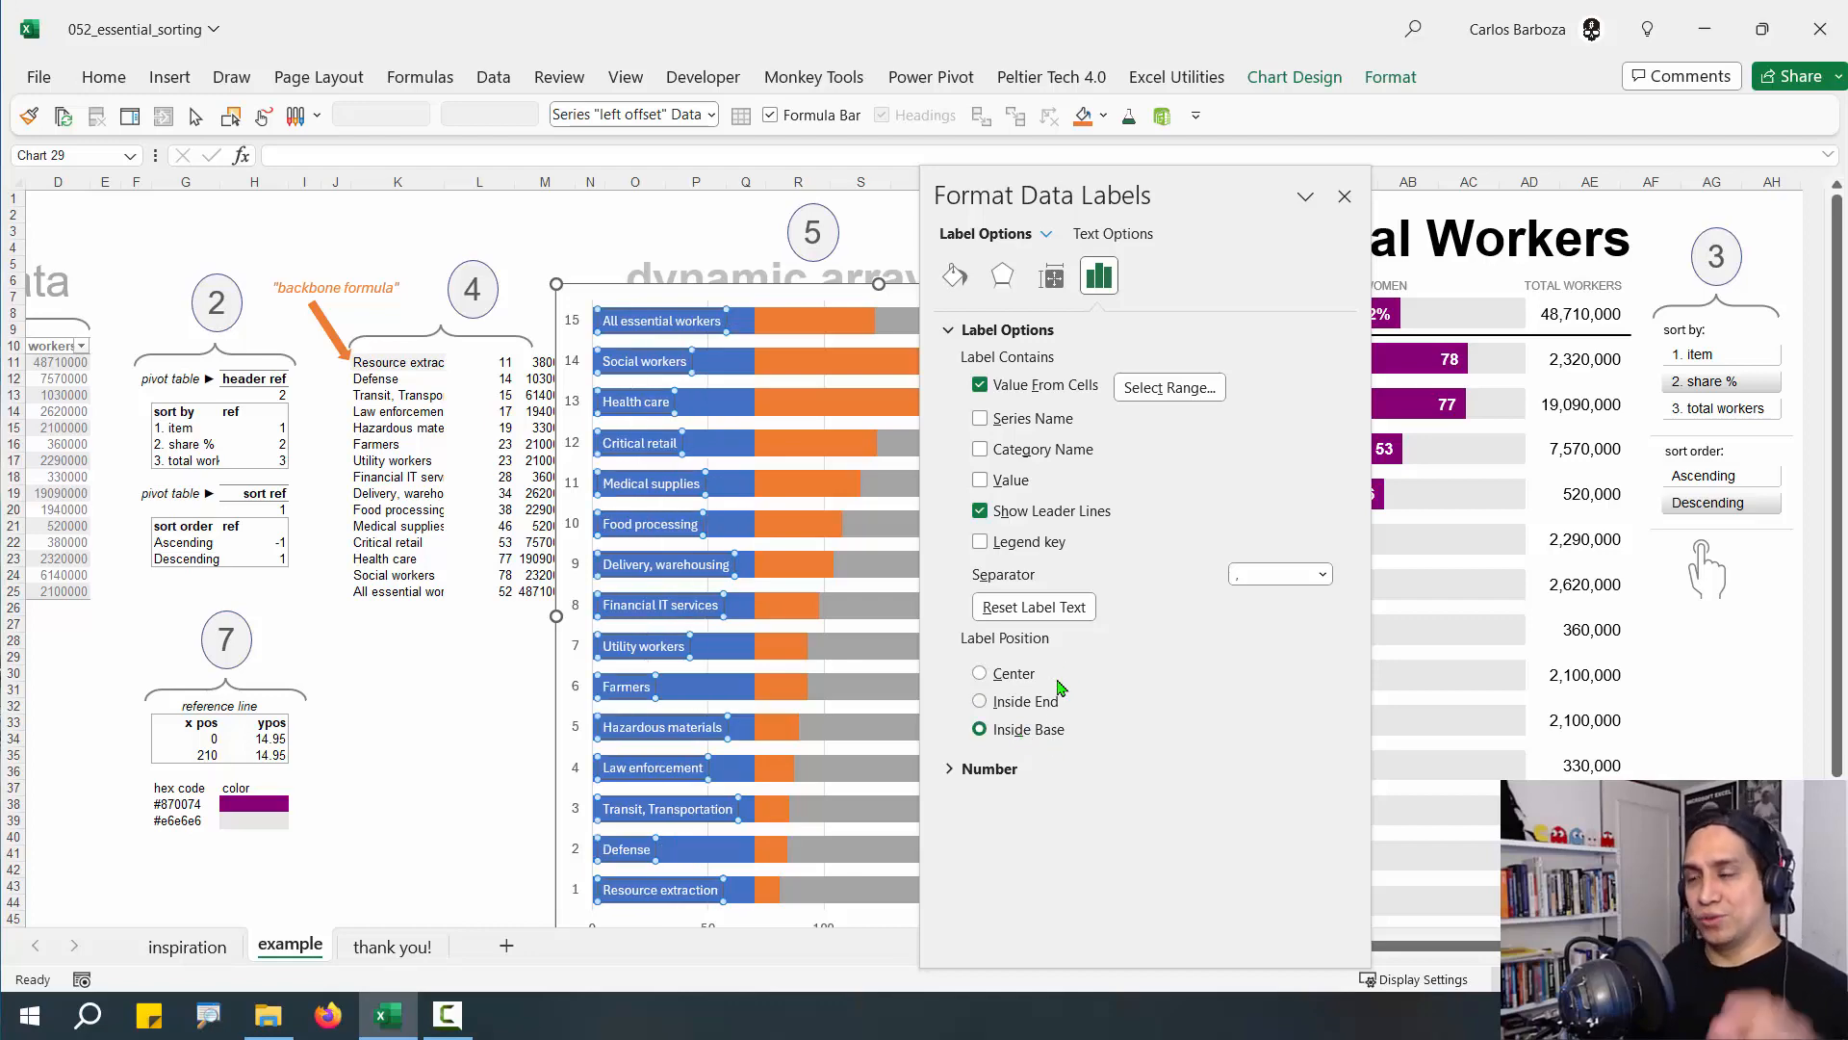
click(1344, 197)
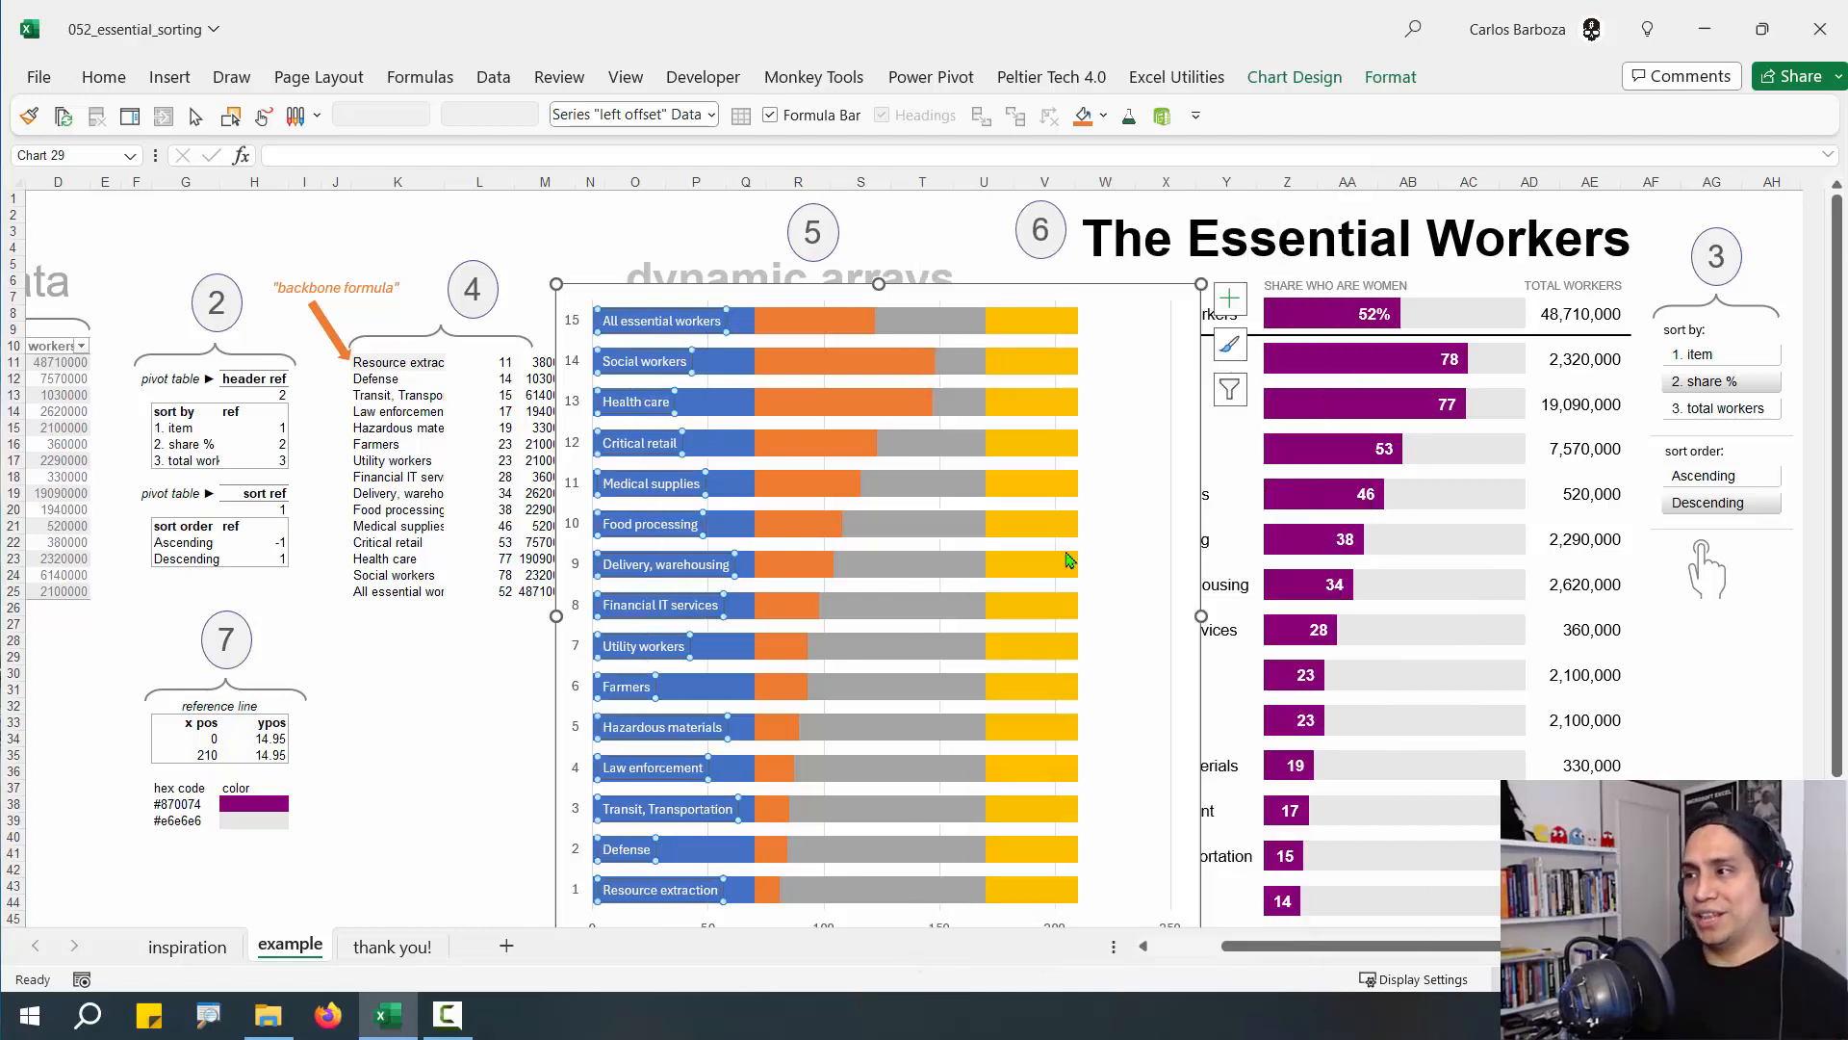
Move the chart down and left off the dynamic arrays headers, and set the left offset data labels' font color to black
drag(988, 291, 807, 433)
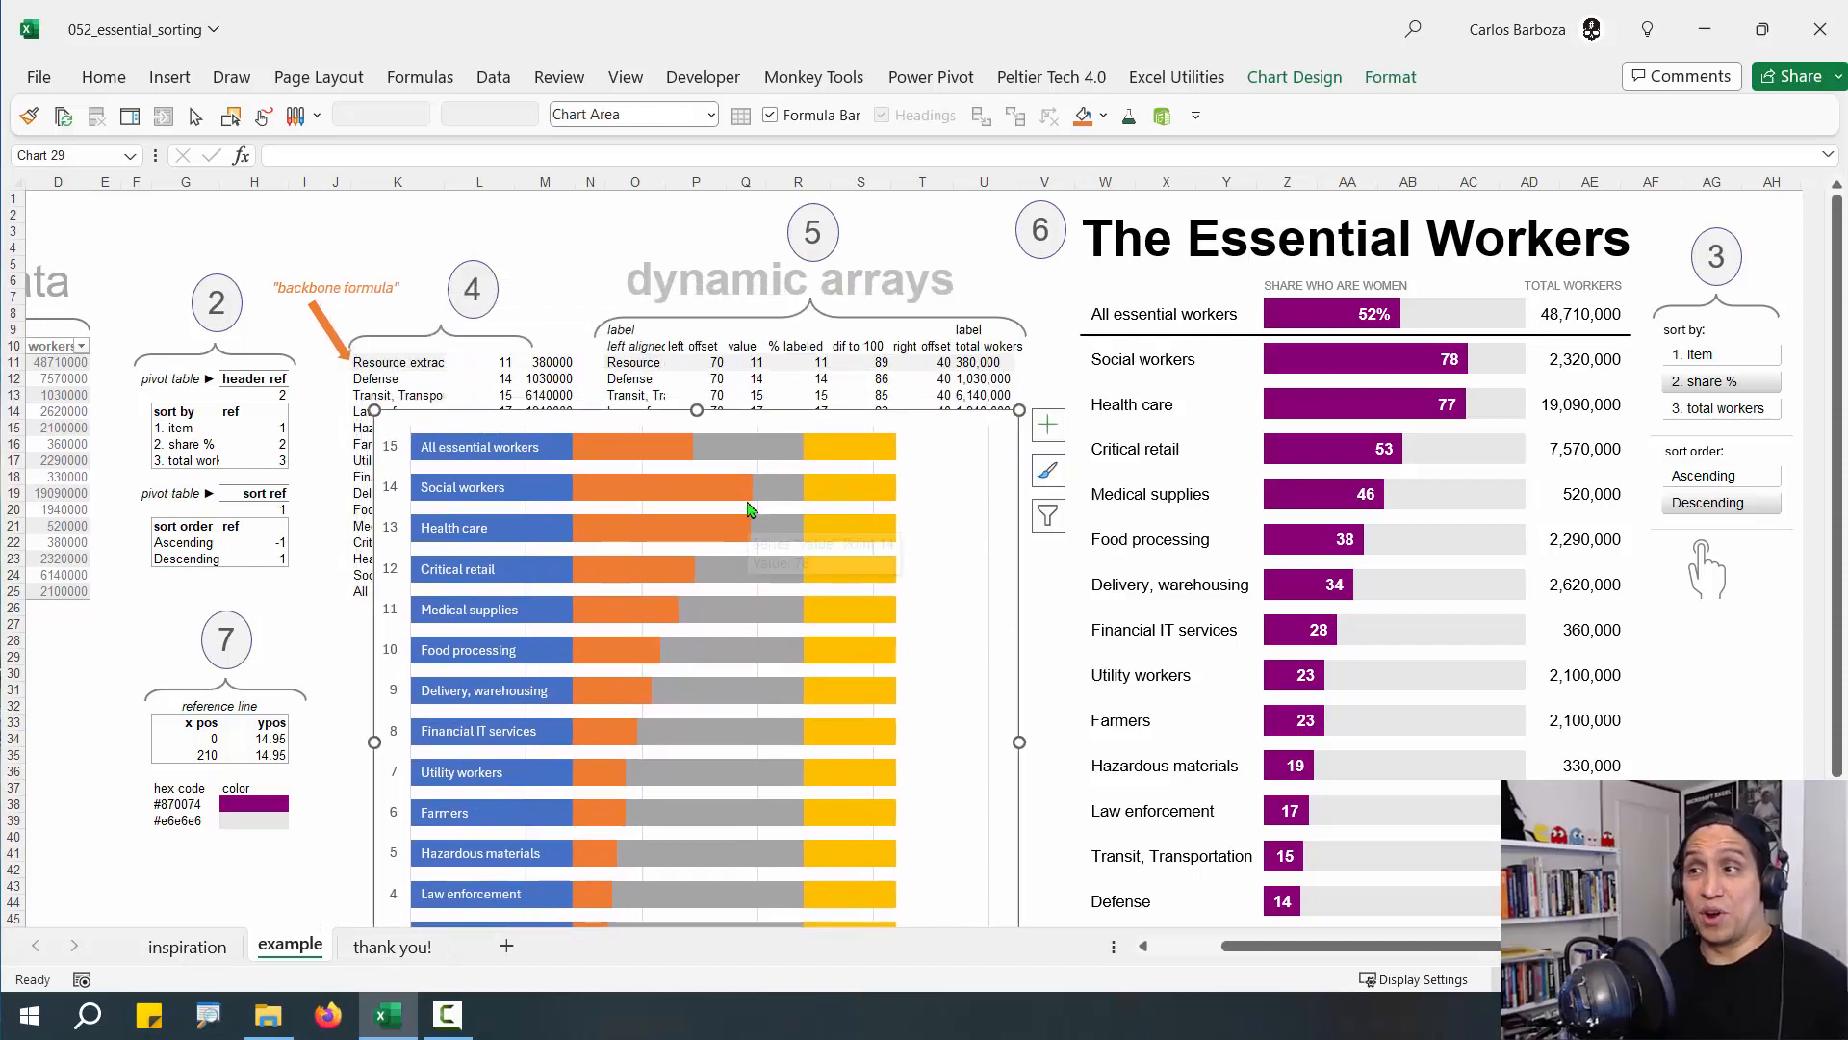
click(500, 446)
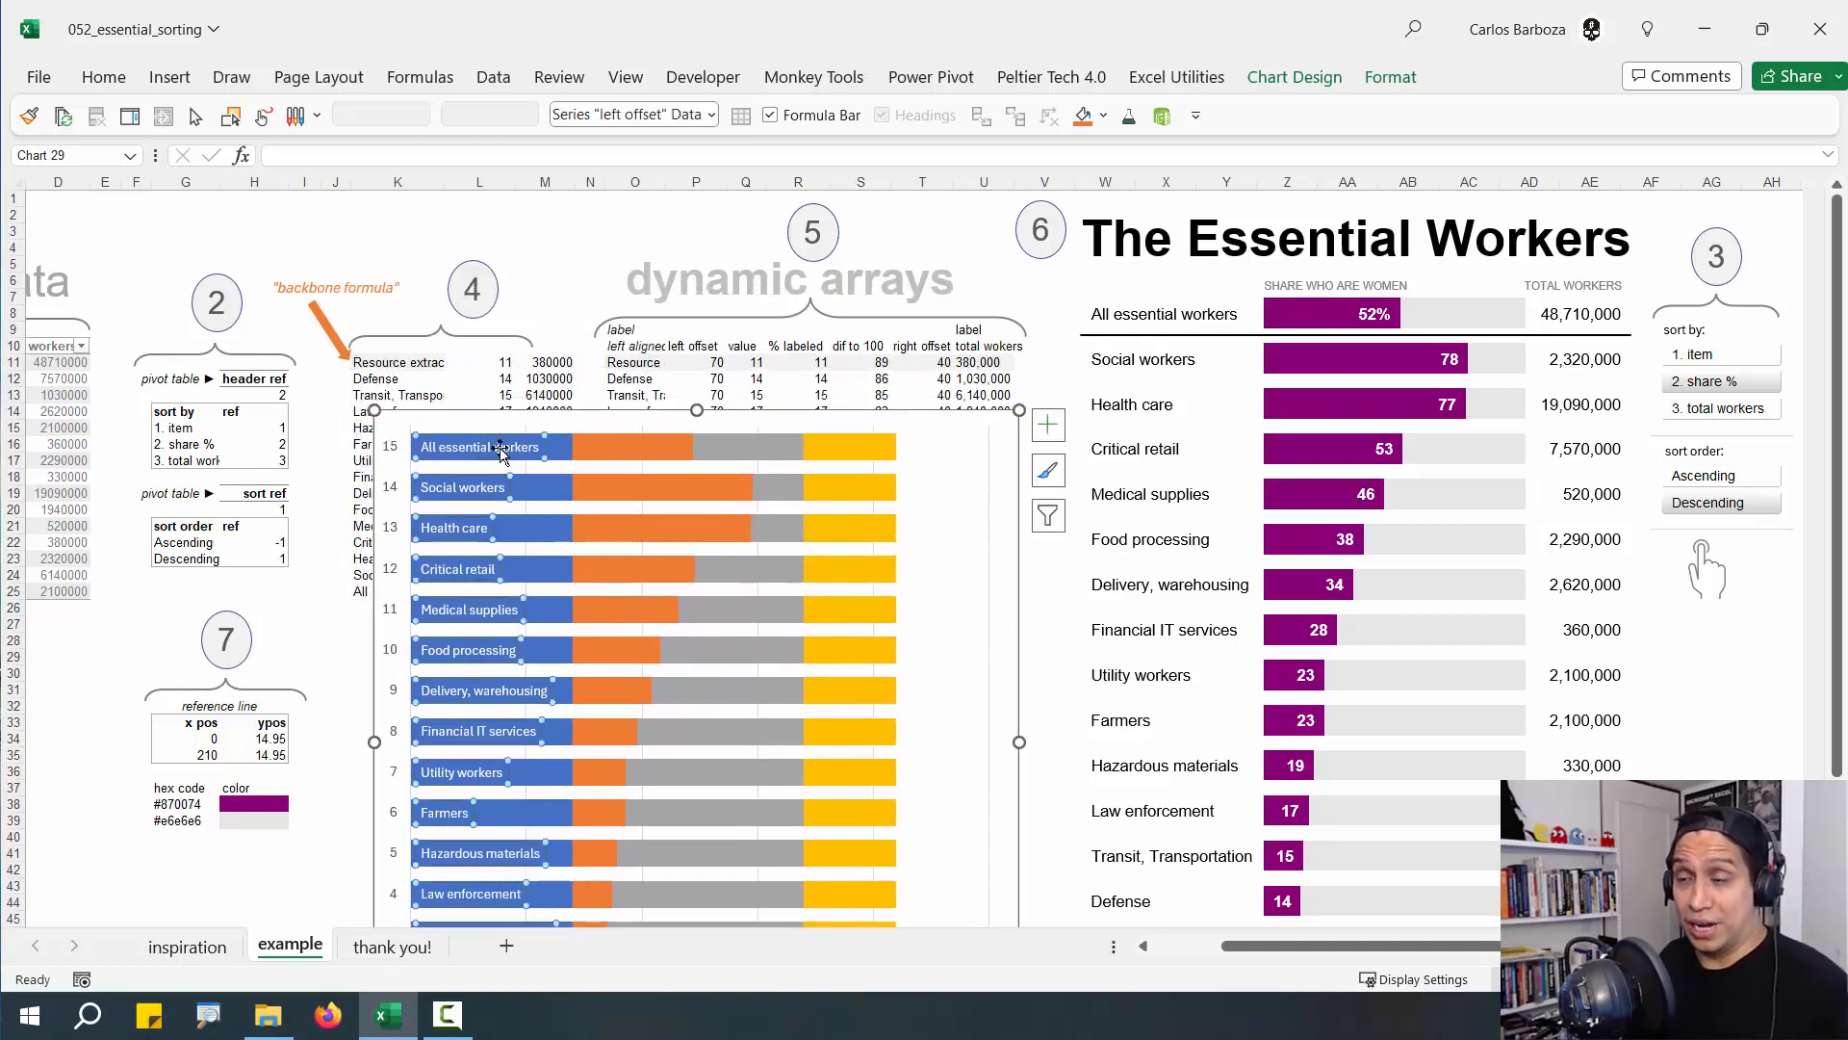
click(103, 77)
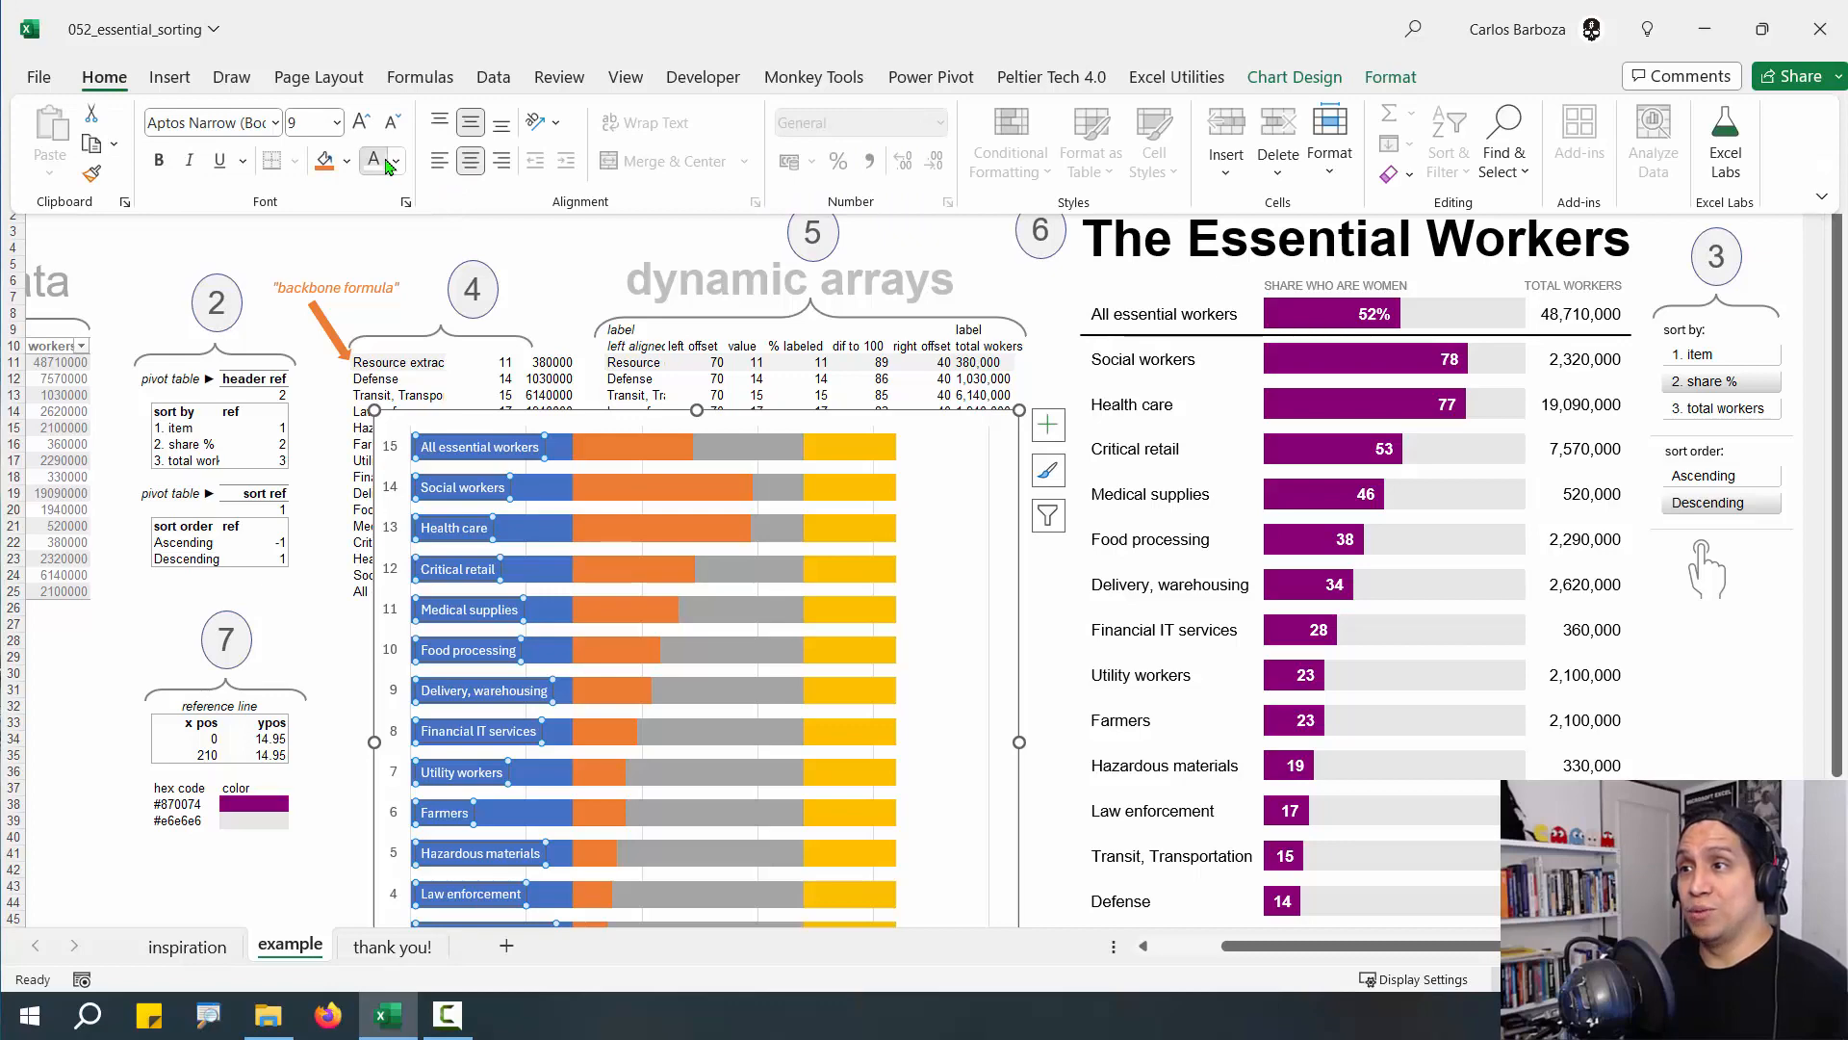
click(395, 161)
click(416, 193)
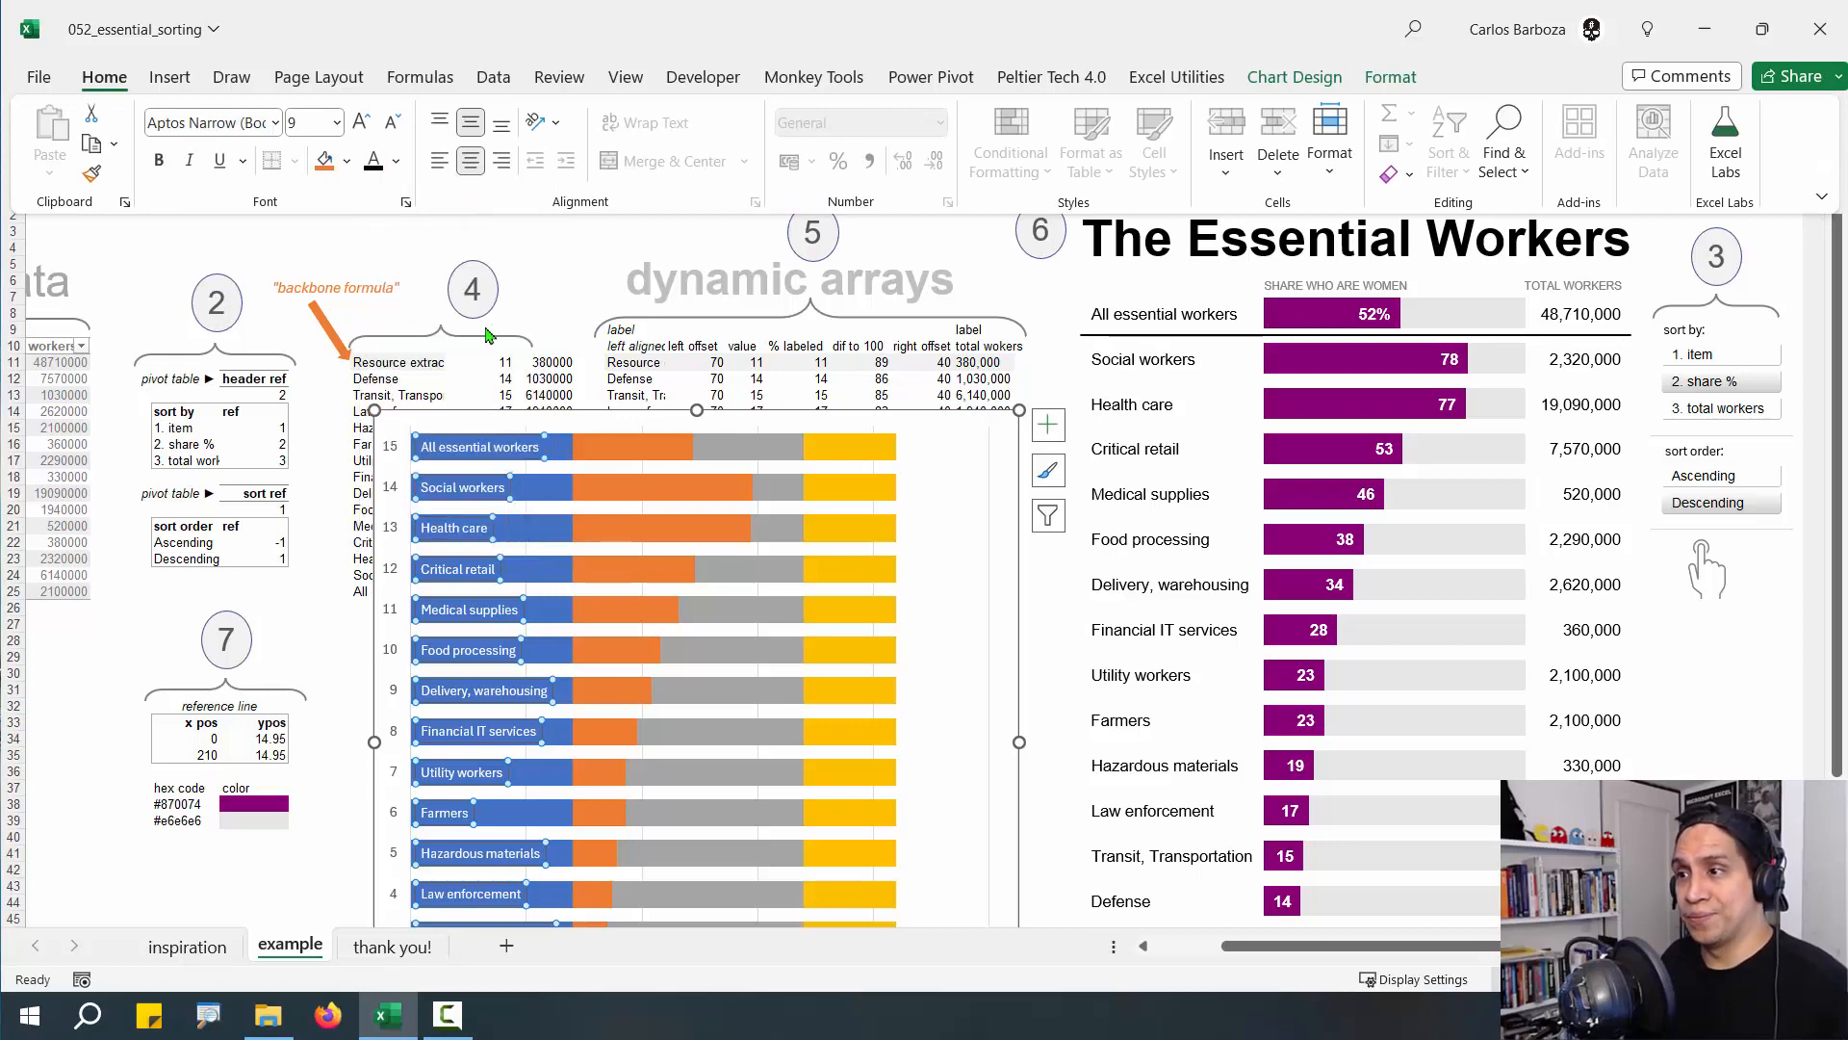
Remove the fill from the left offset series' bars
click(561, 460)
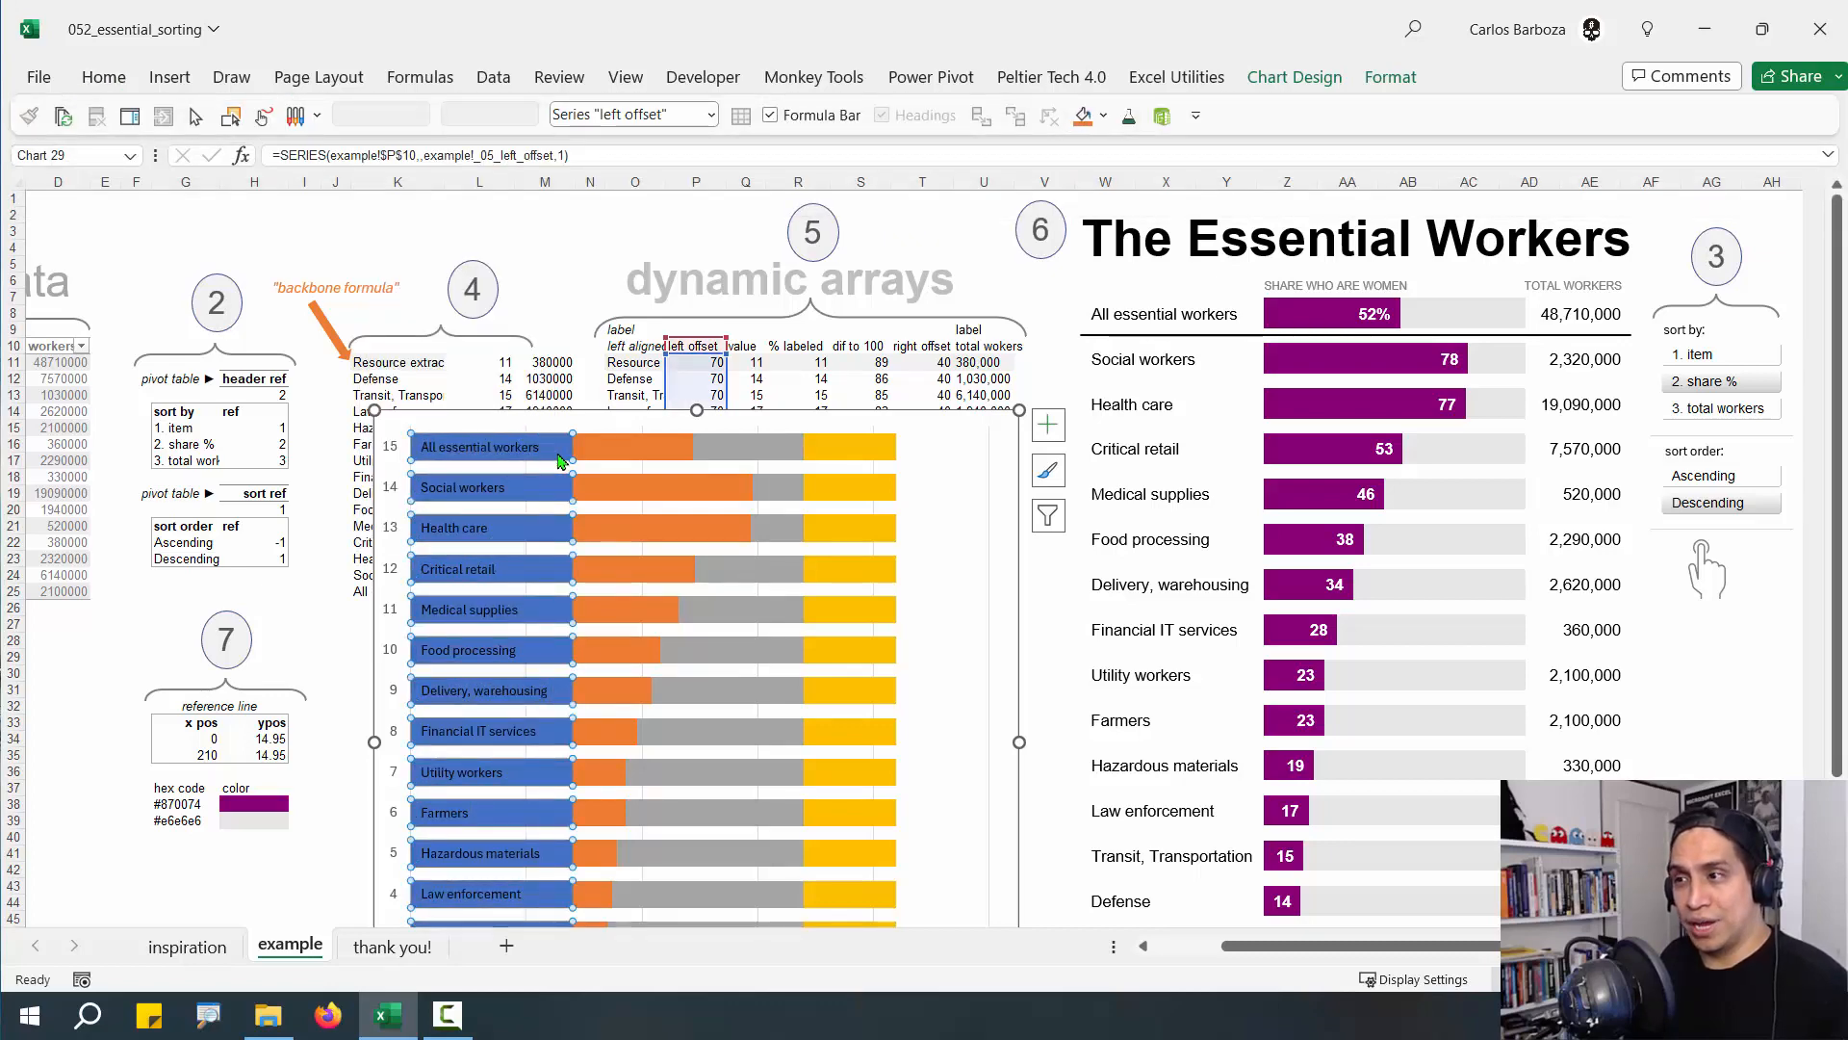
right_click(561, 460)
click(587, 385)
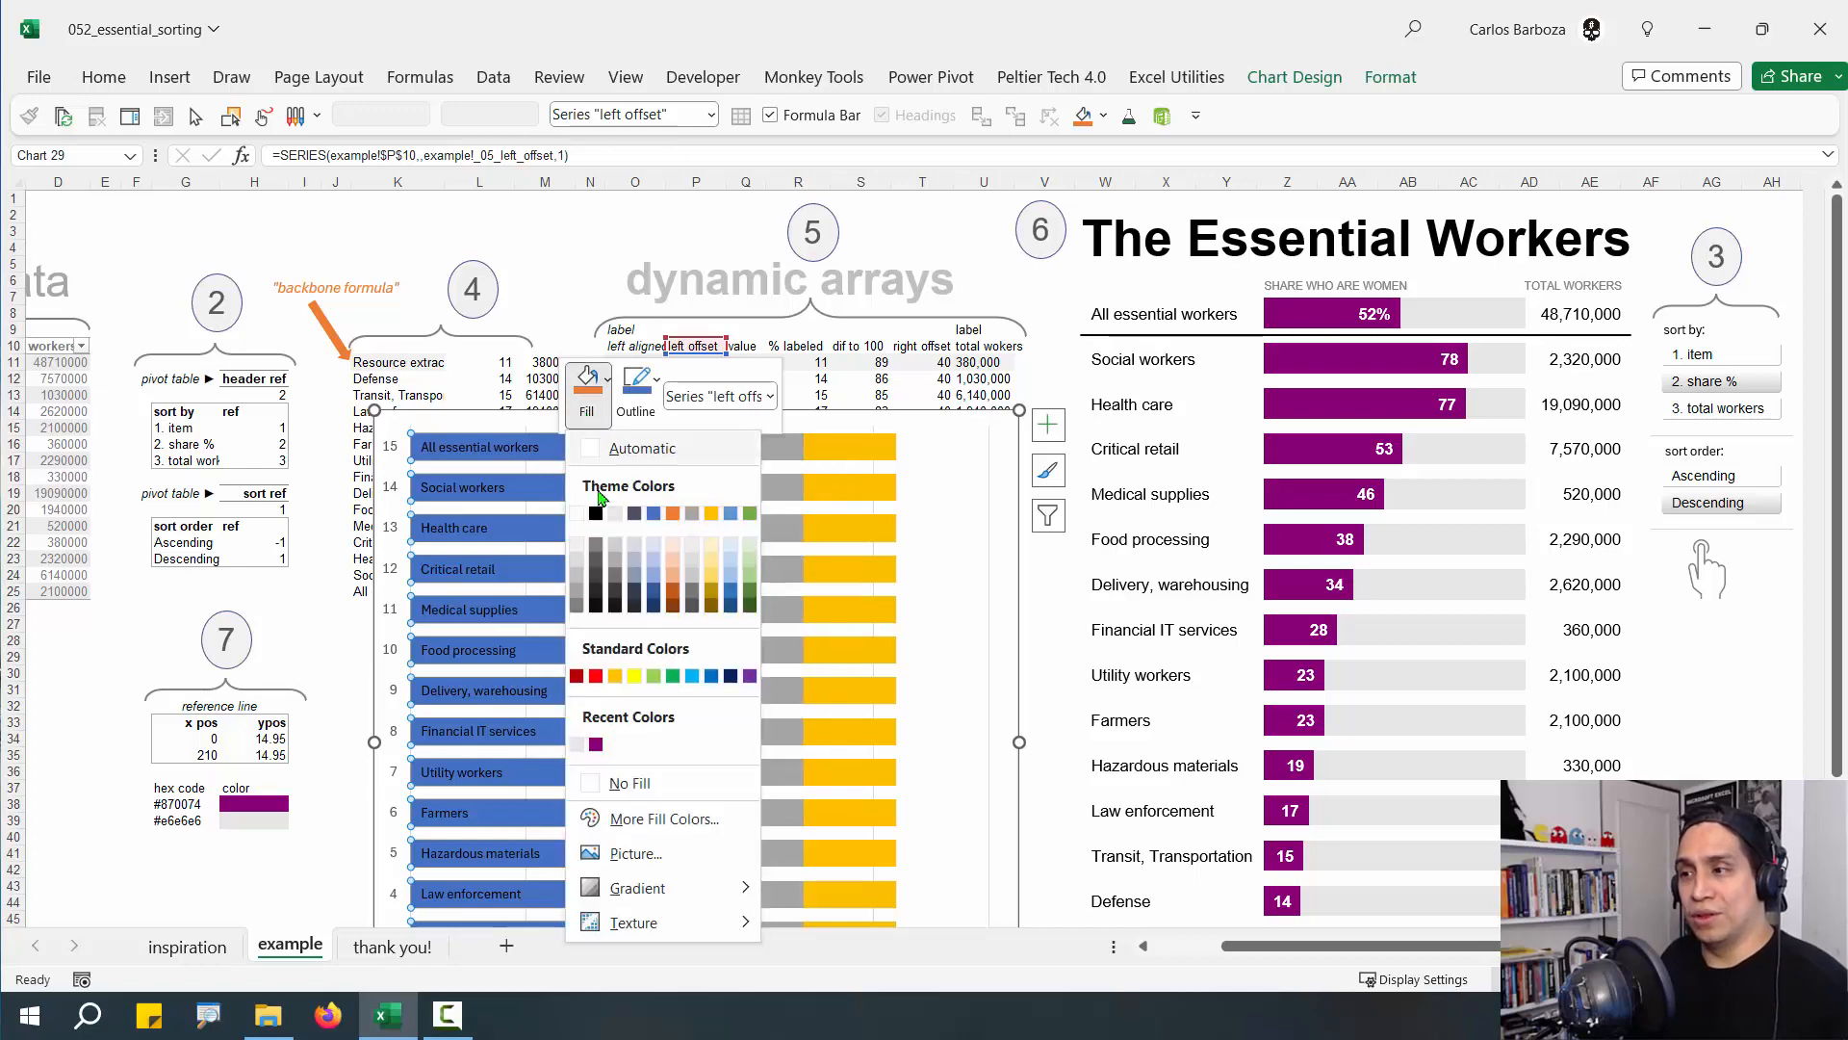
click(655, 775)
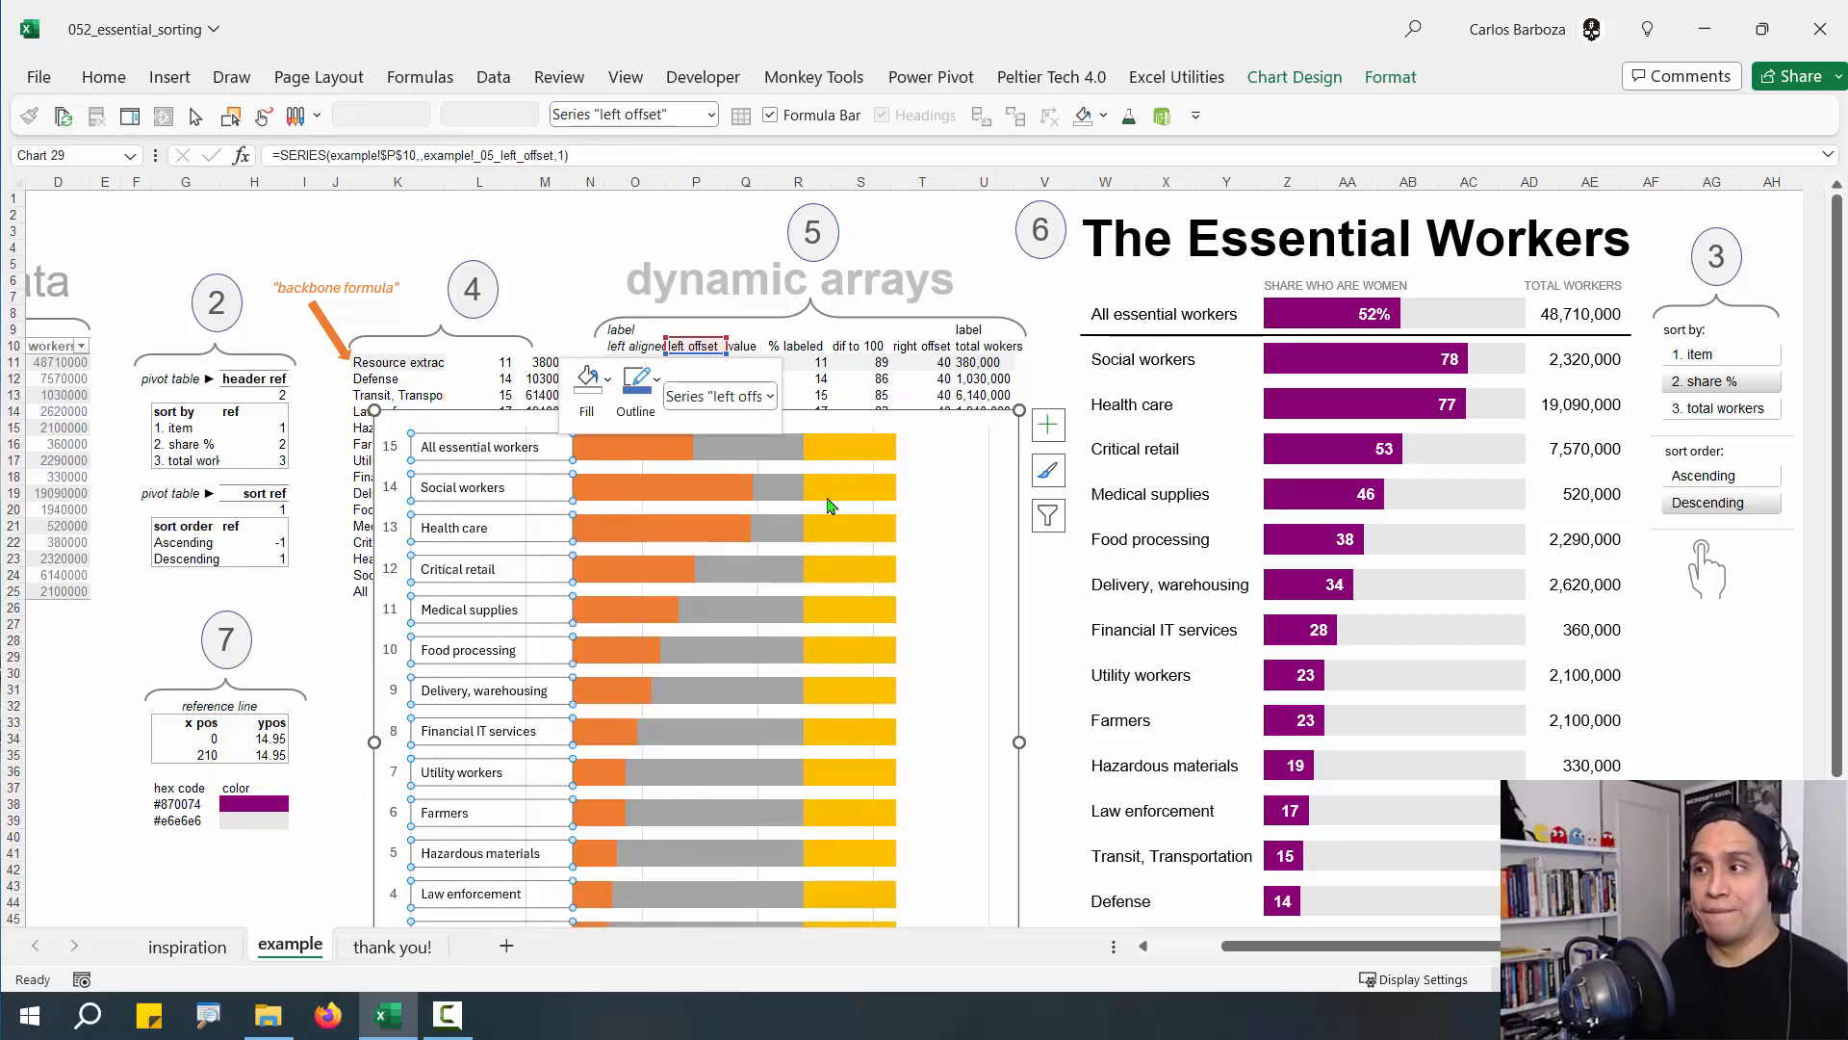
Fill the value series' bars with the recent purple color matching hex code #870074
click(625, 463)
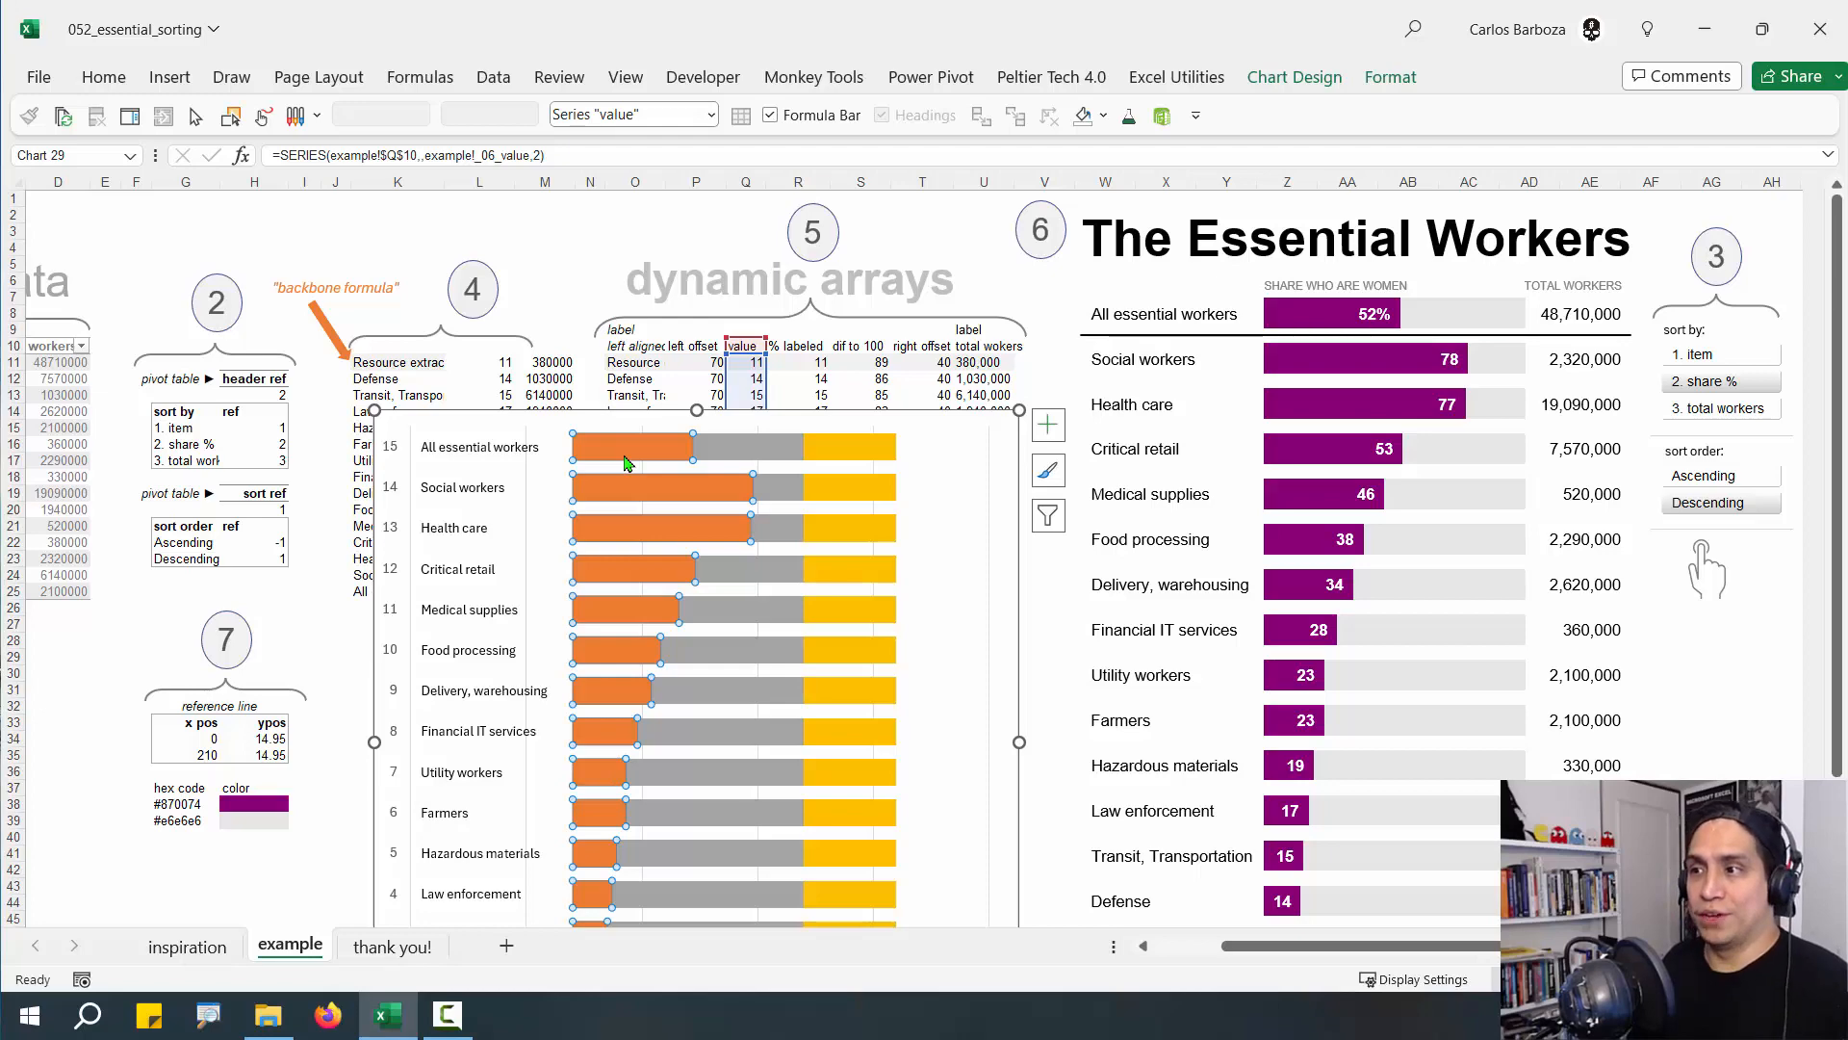
right_click(626, 450)
click(660, 405)
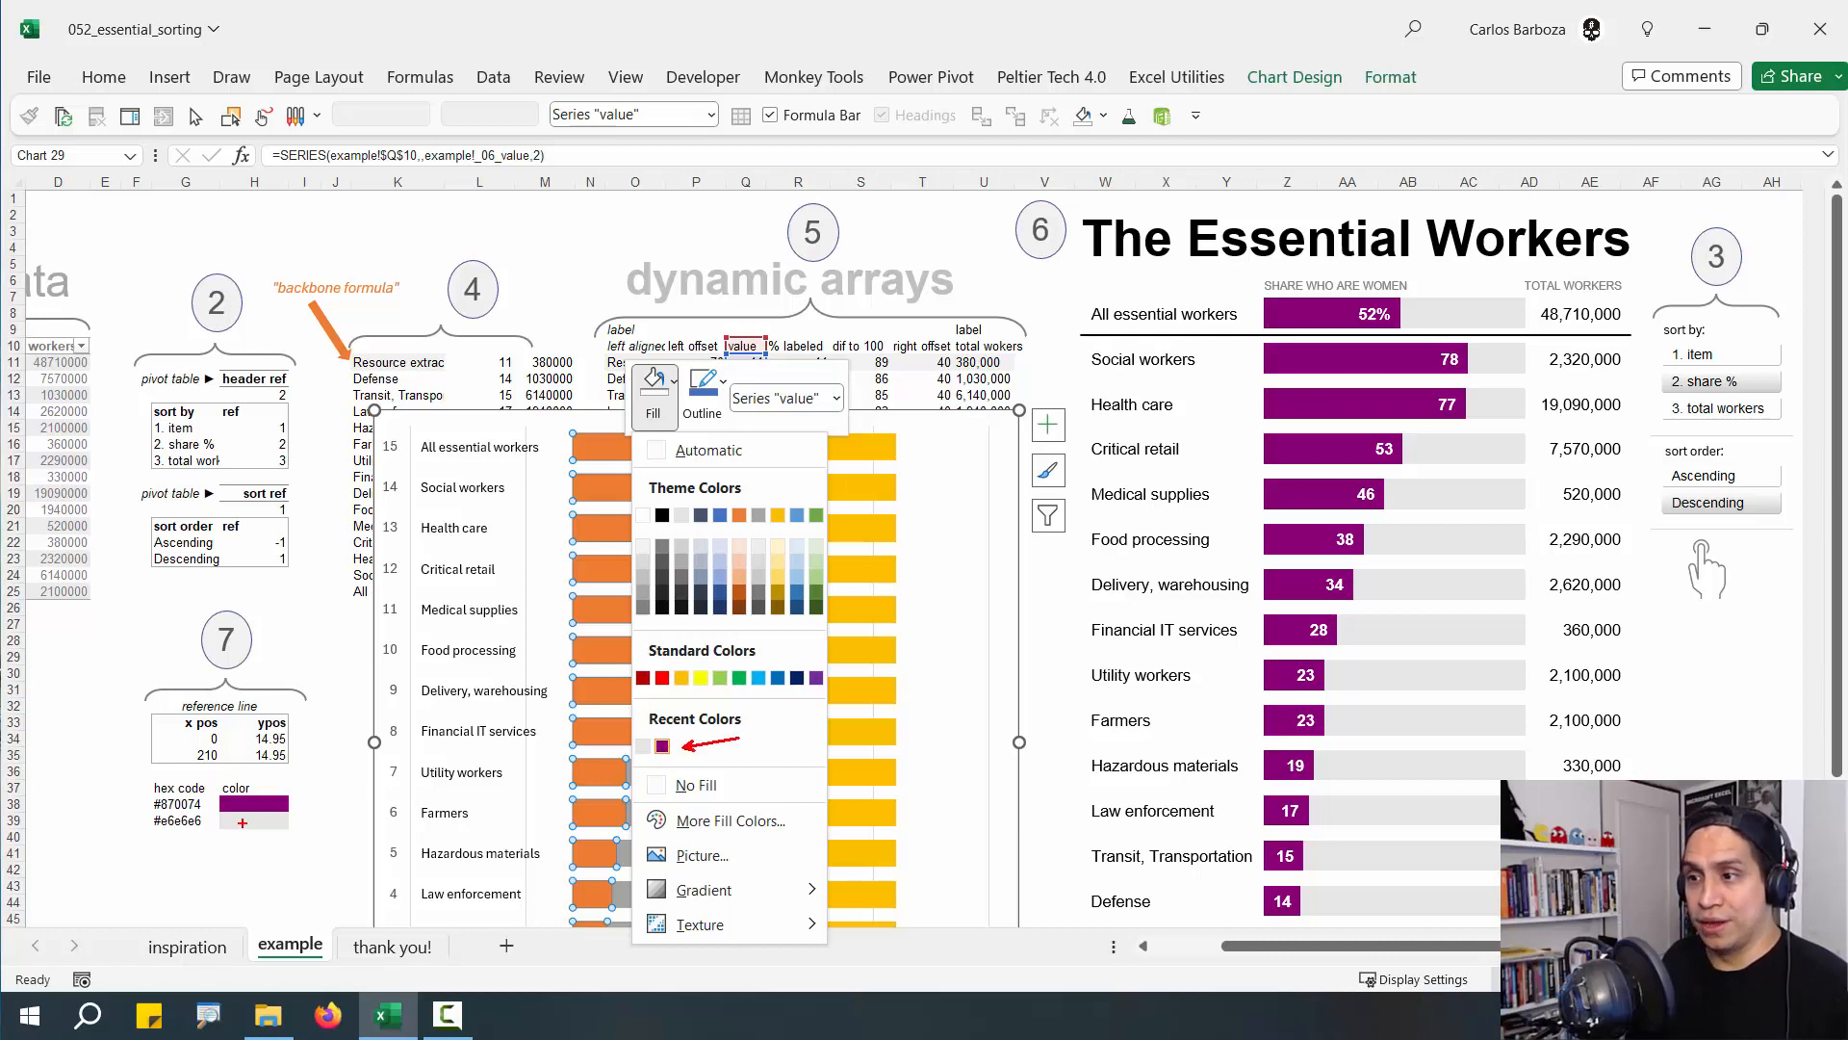
drag(132, 800, 89, 751)
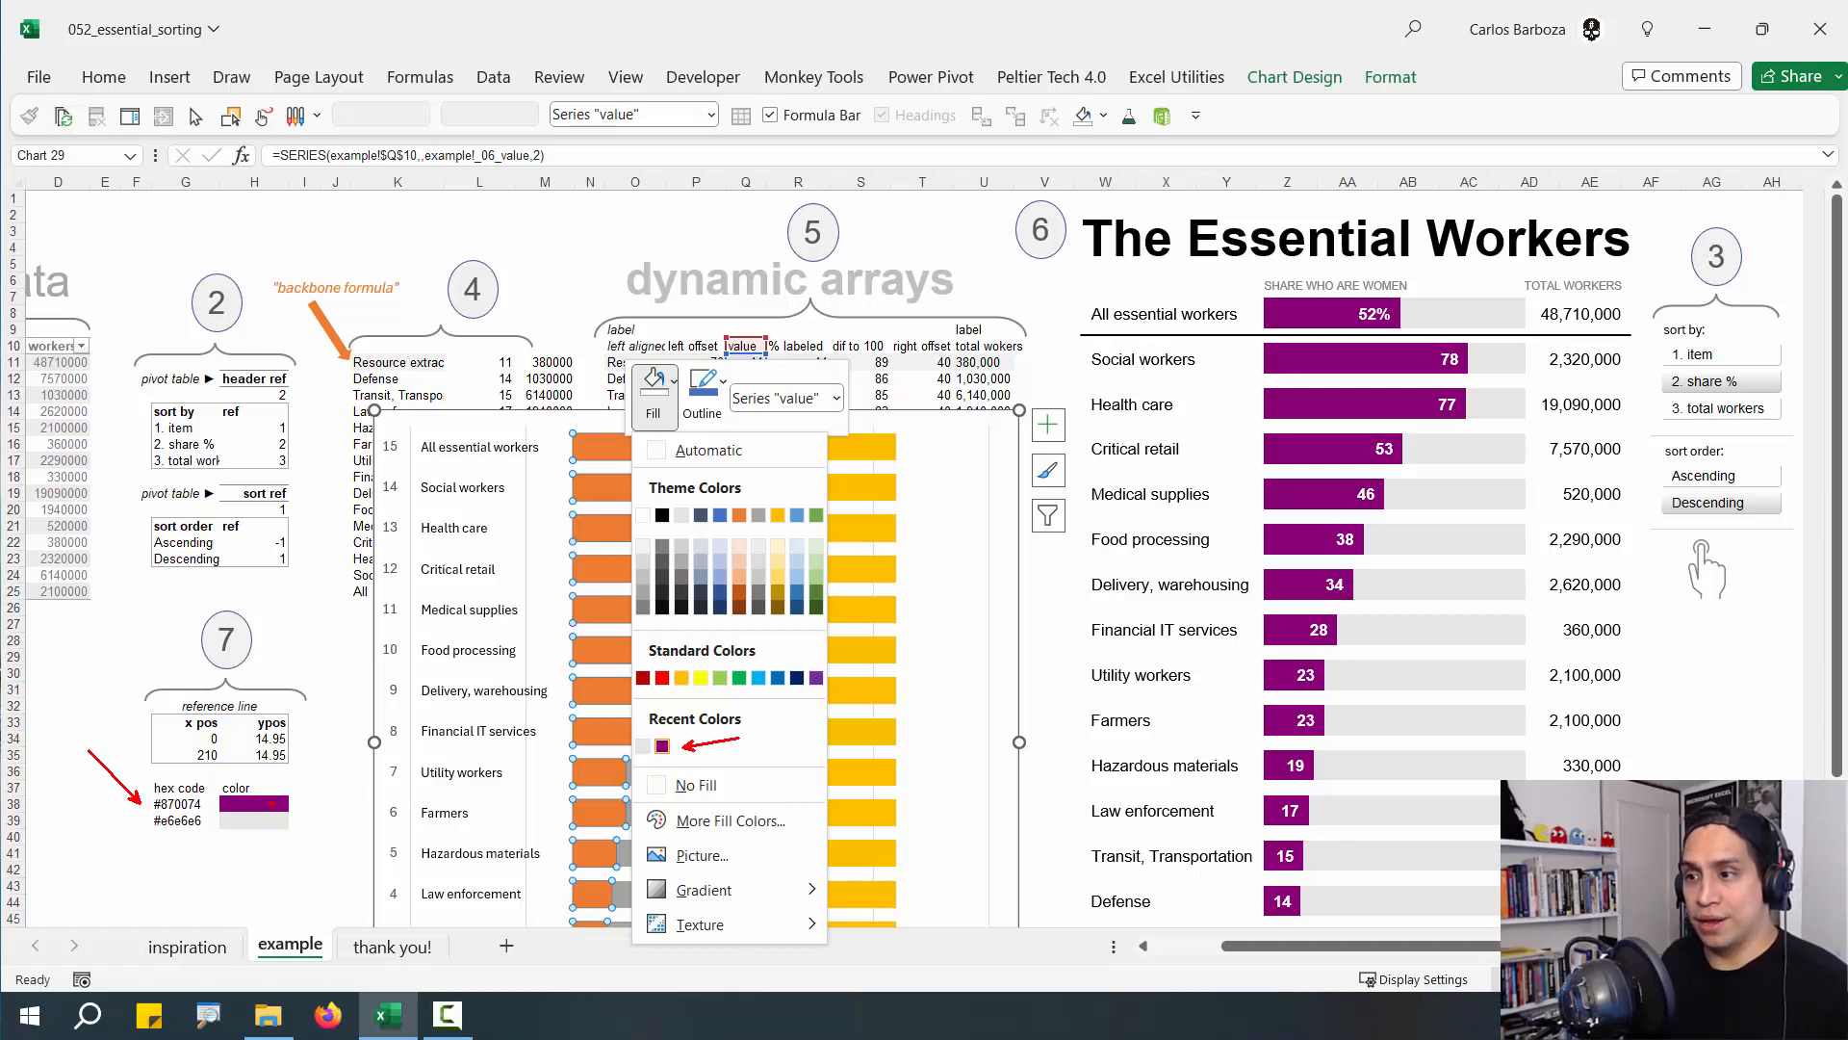
drag(299, 799, 344, 755)
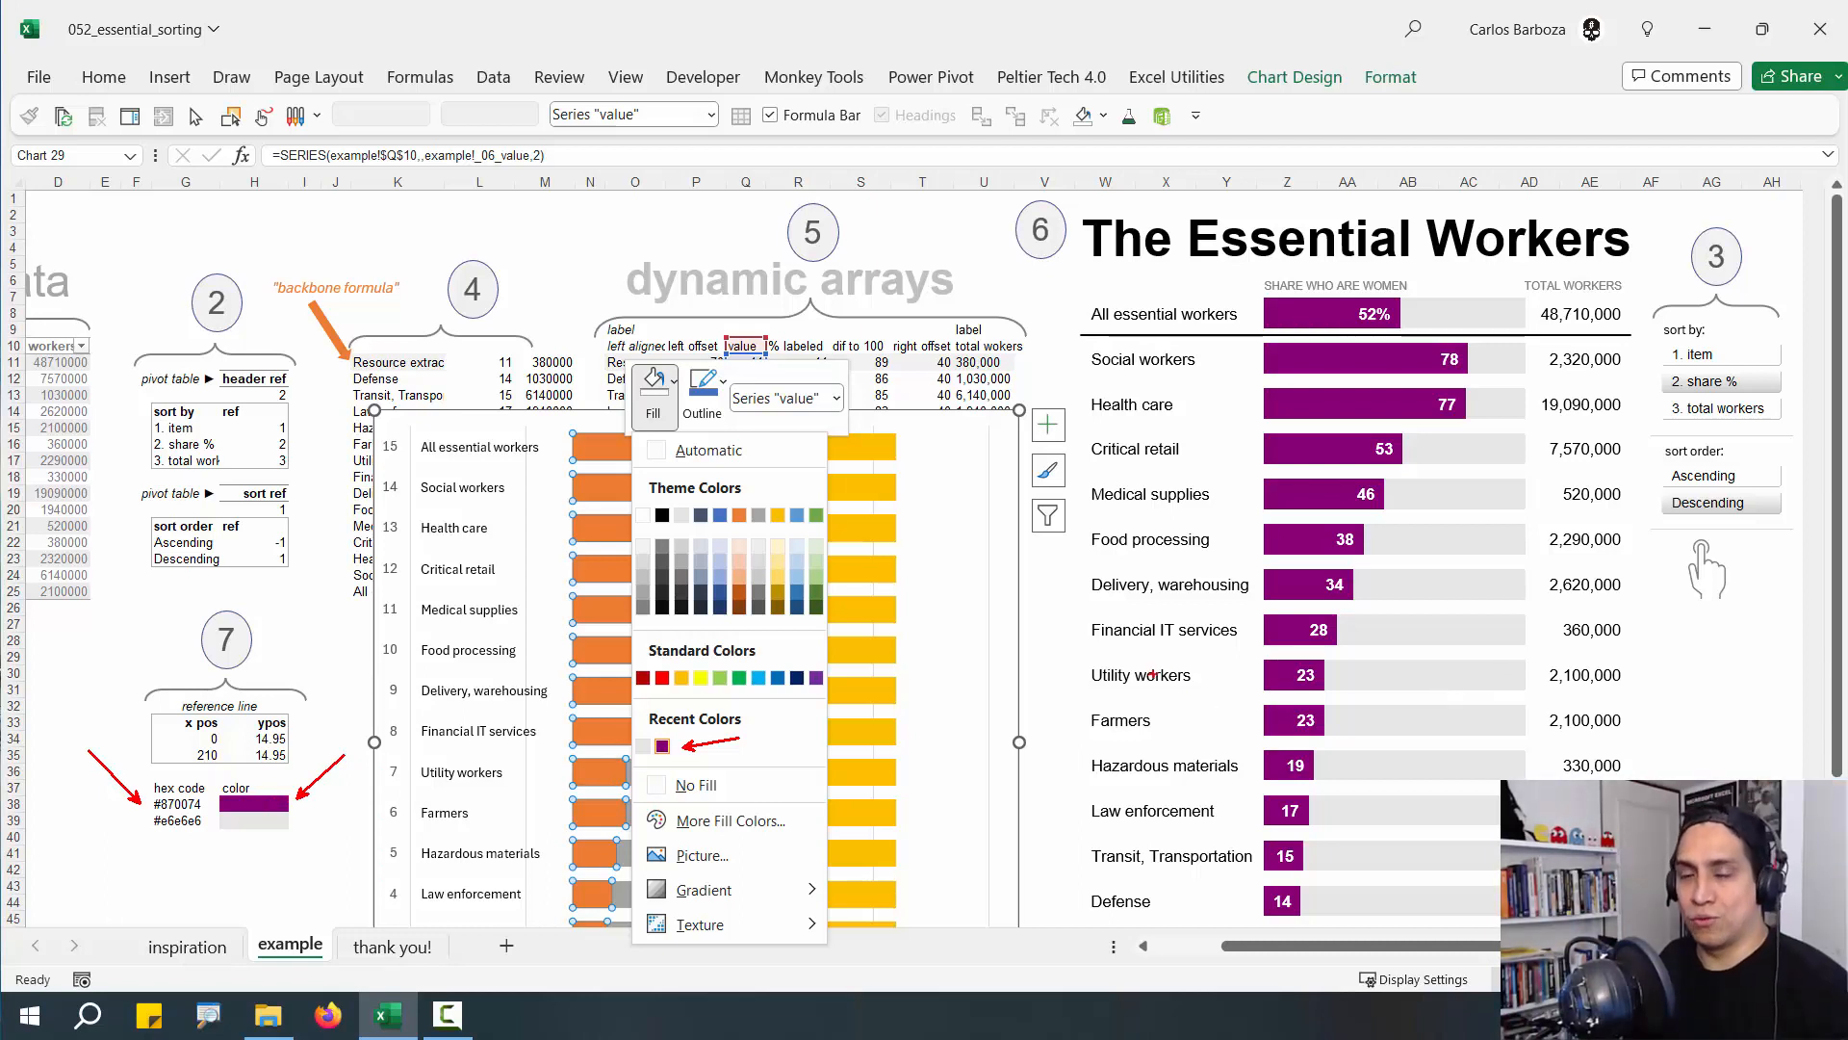
key(Escape)
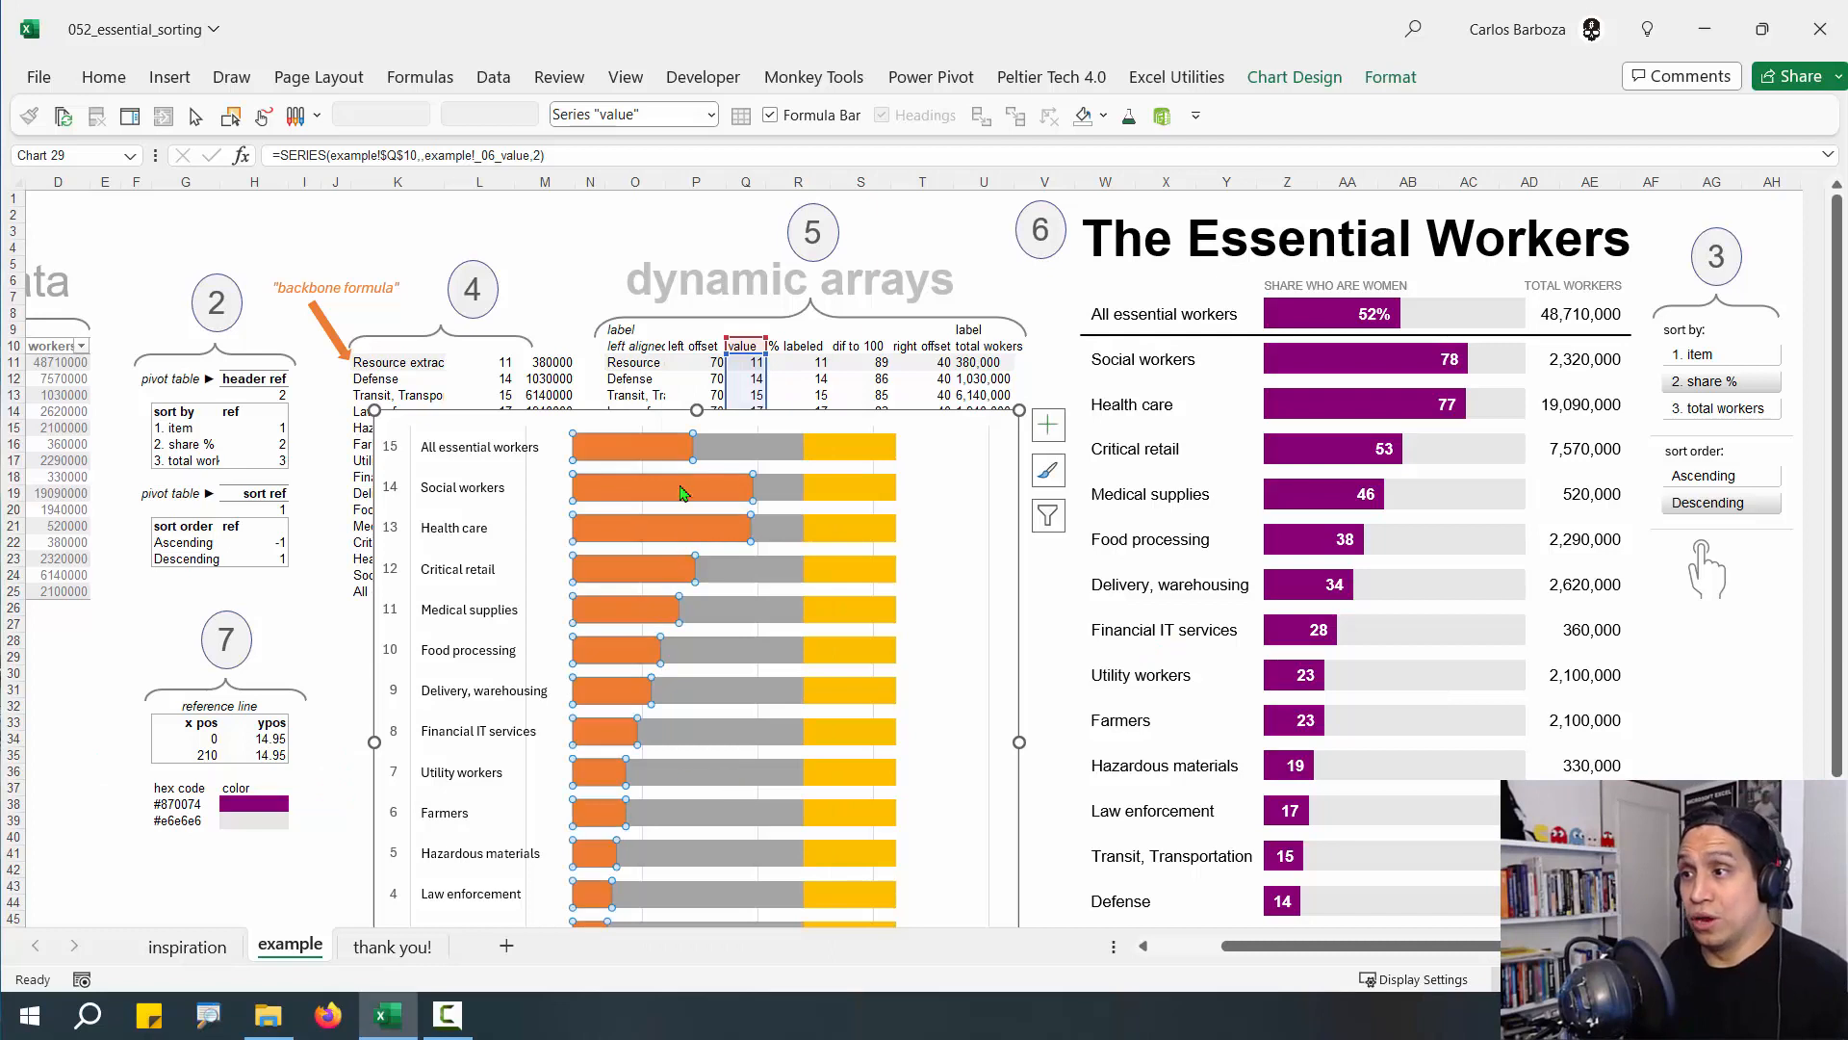
right_click(662, 454)
click(687, 372)
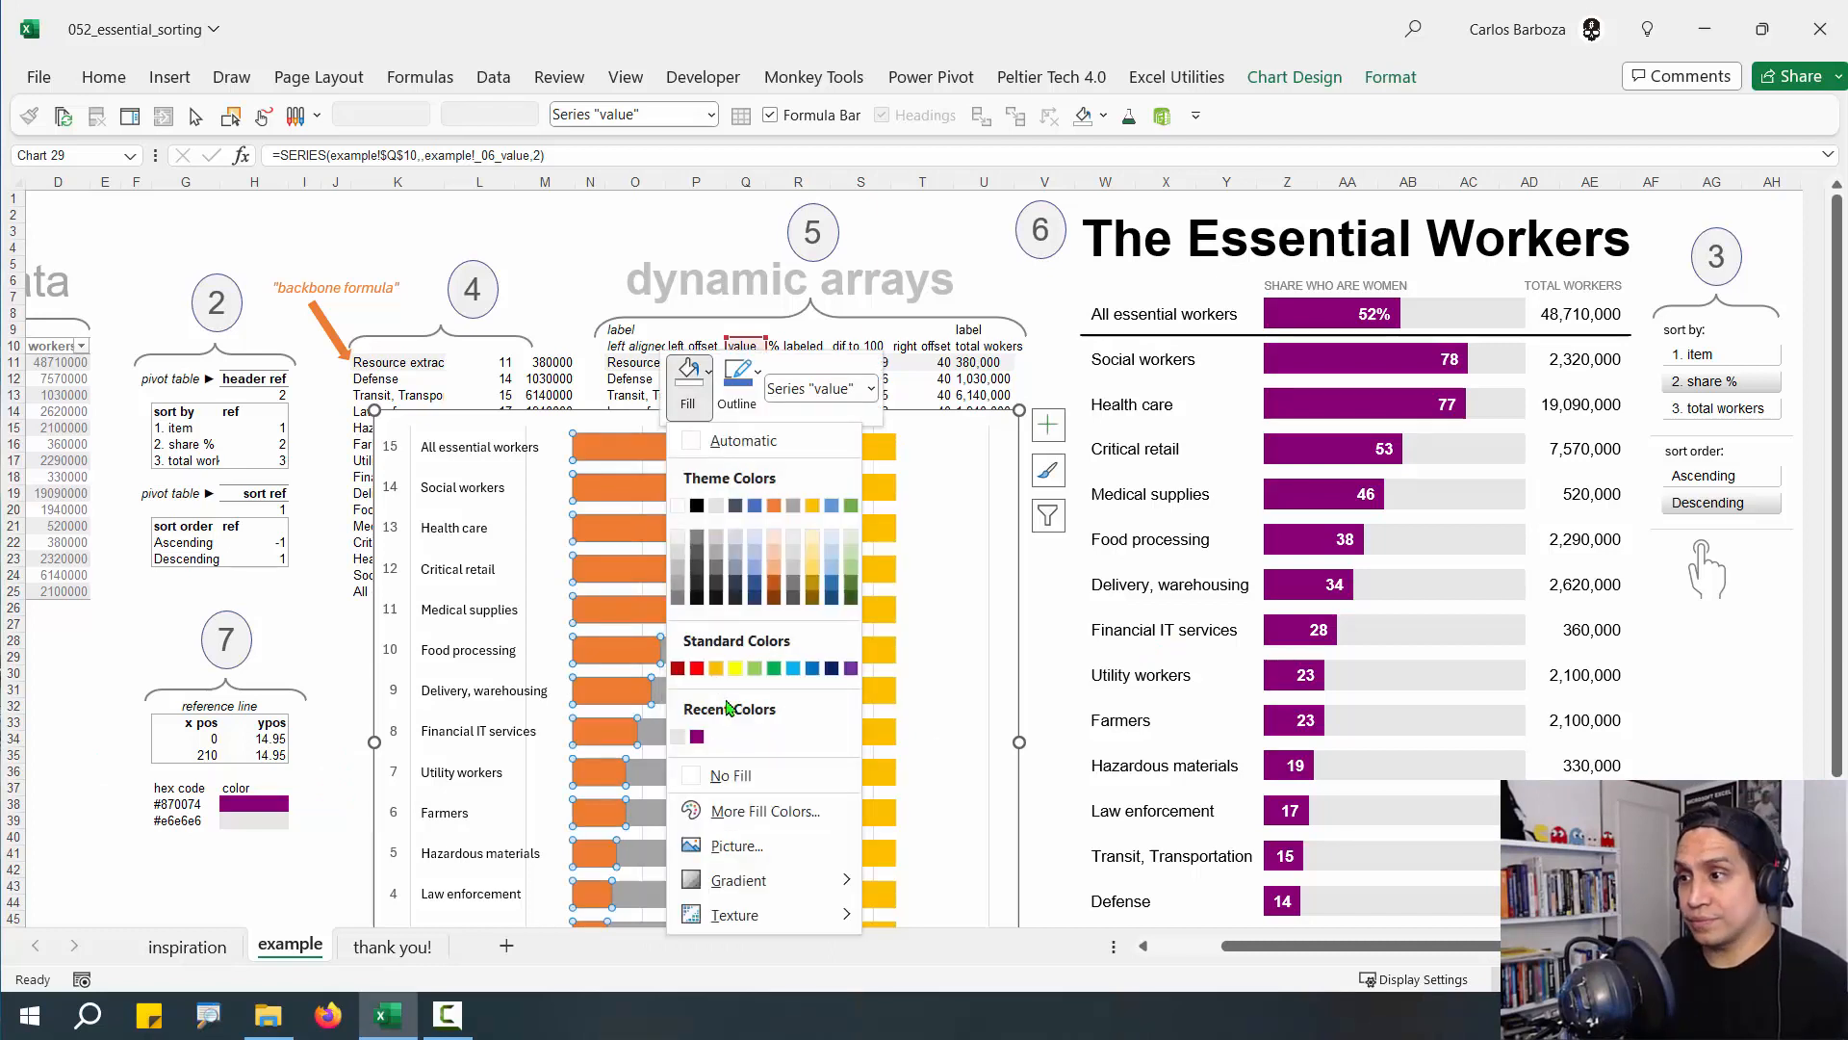
click(697, 737)
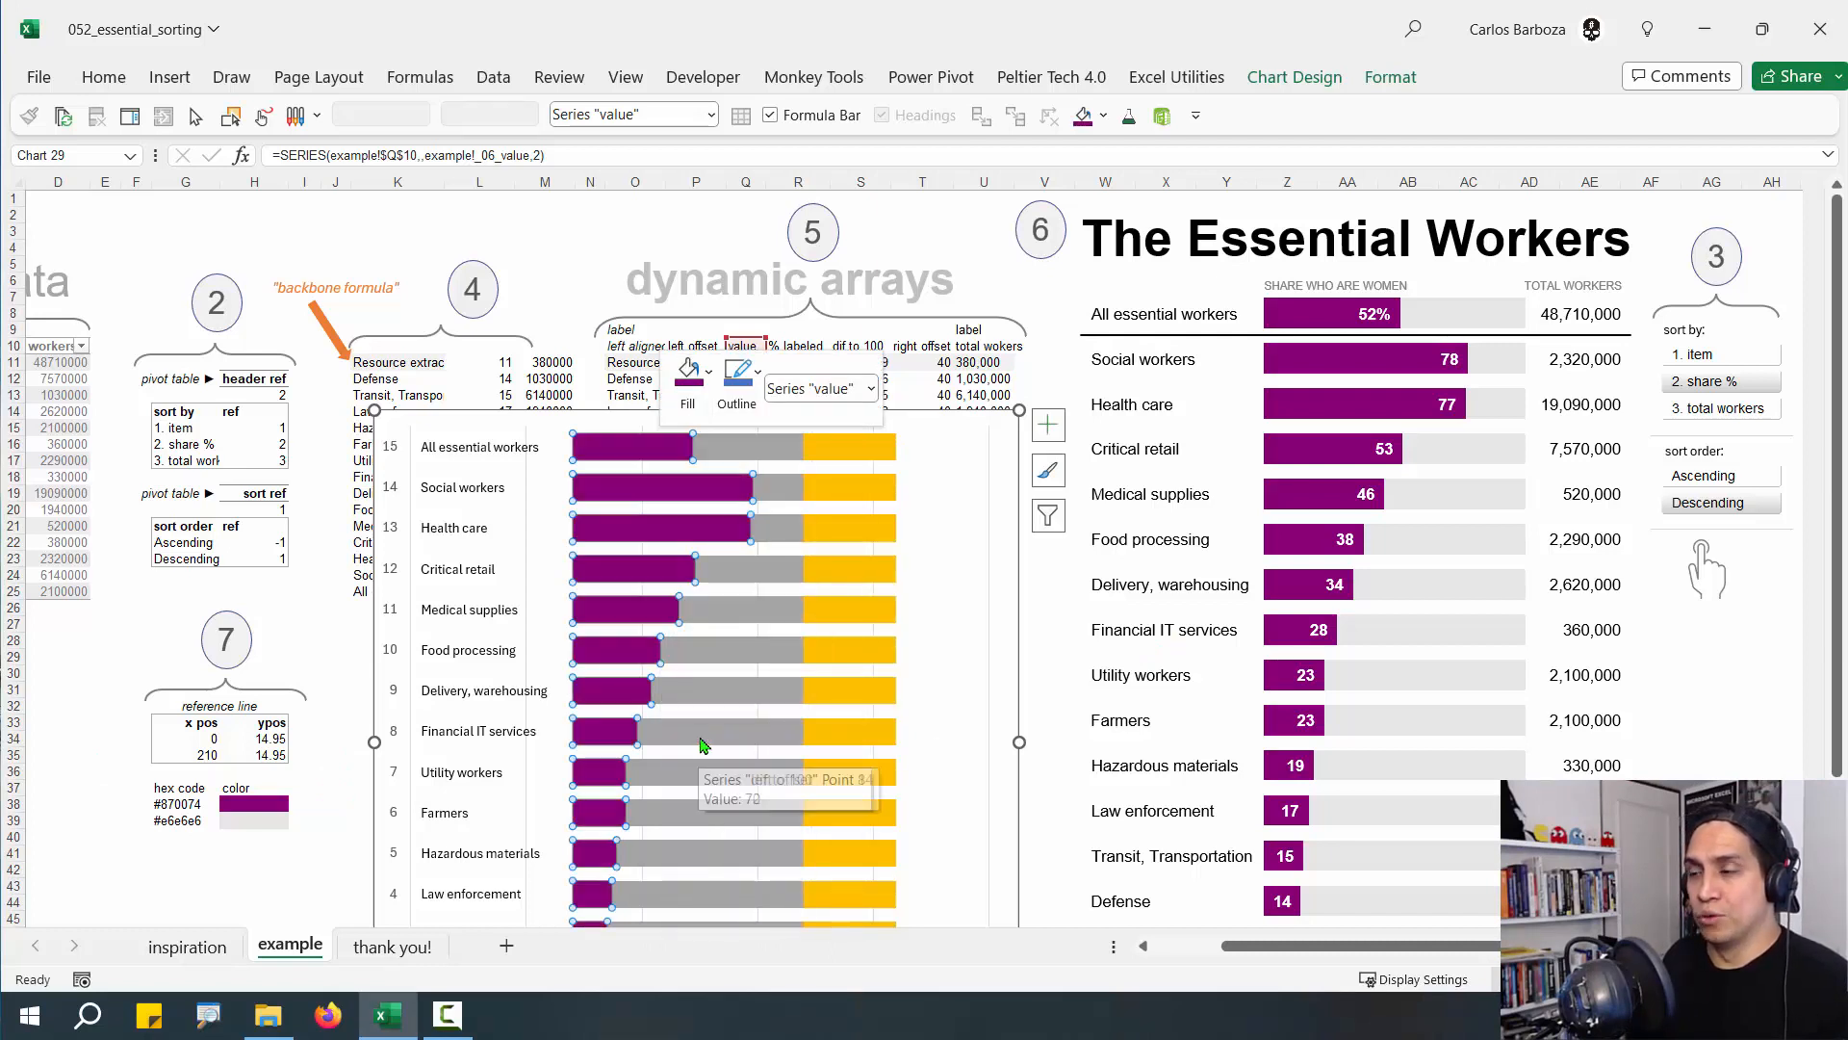
Fill the dif to 100 series' bars with the recent light gray color matching hex code #e6e6e6
click(747, 463)
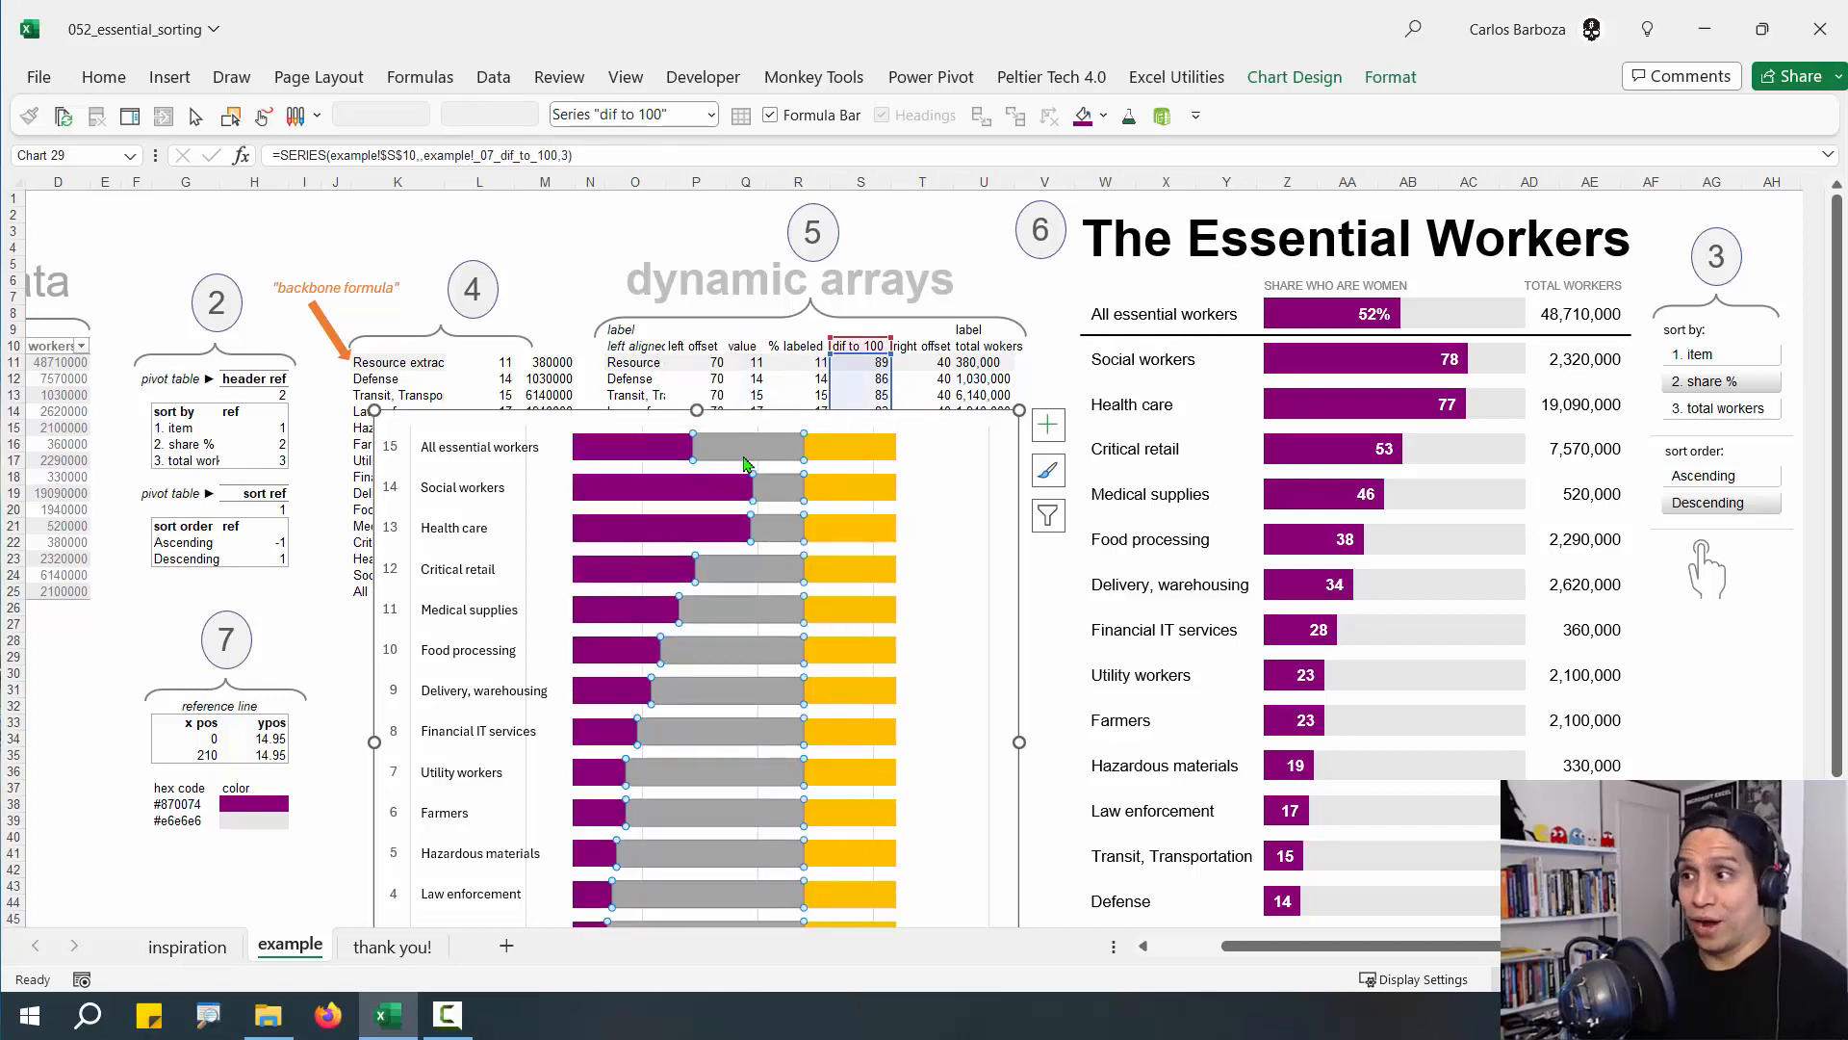
right_click(747, 465)
click(776, 405)
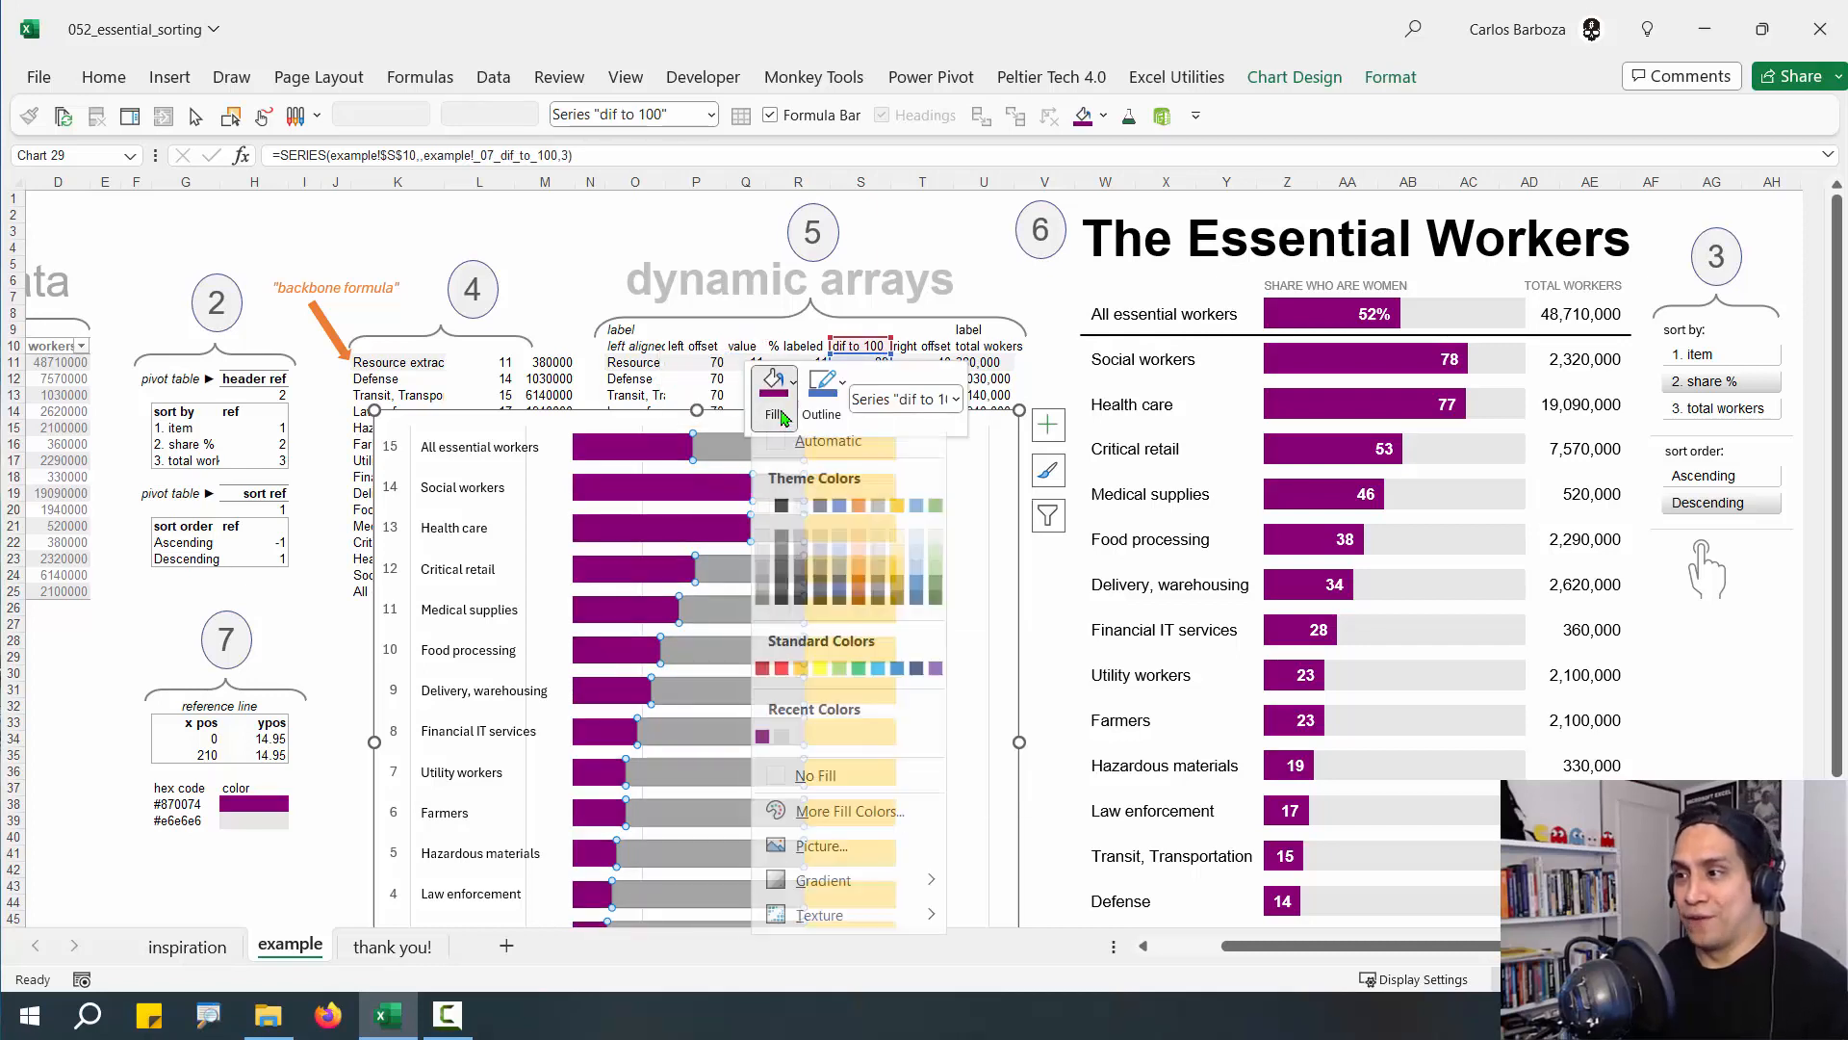
click(782, 748)
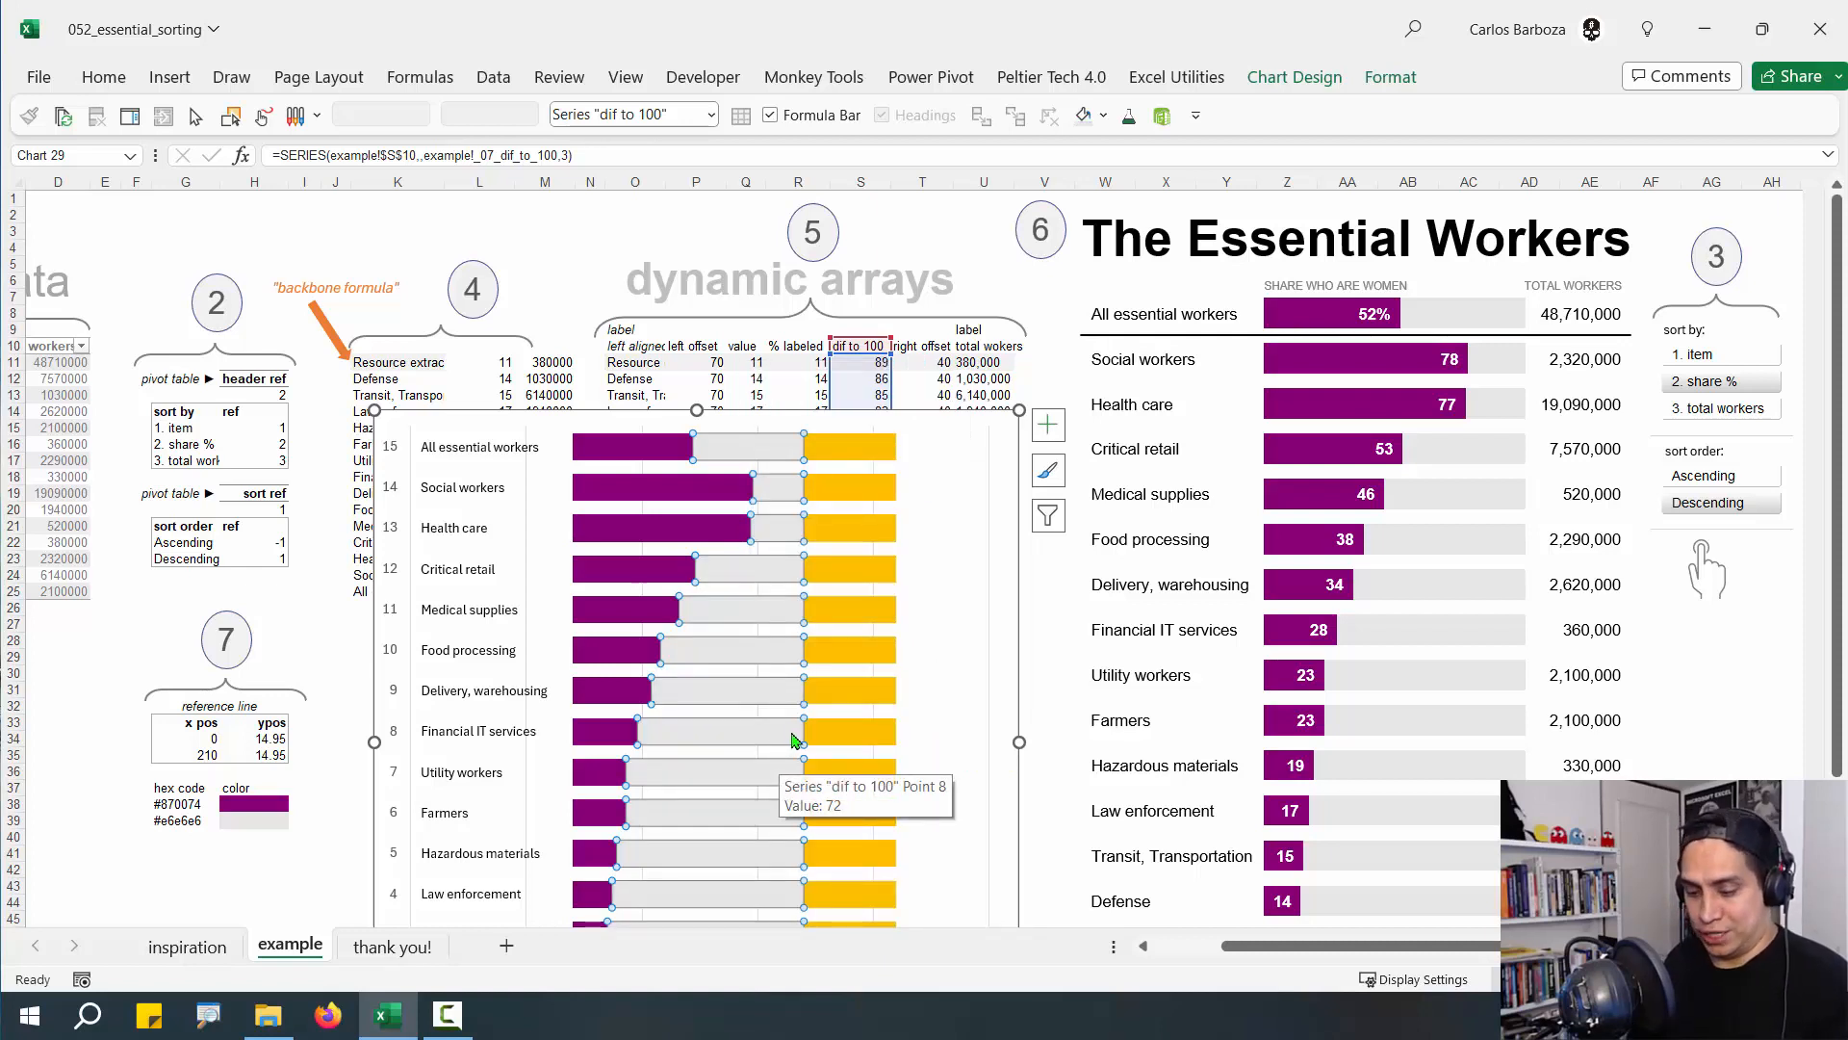
drag(307, 821, 373, 778)
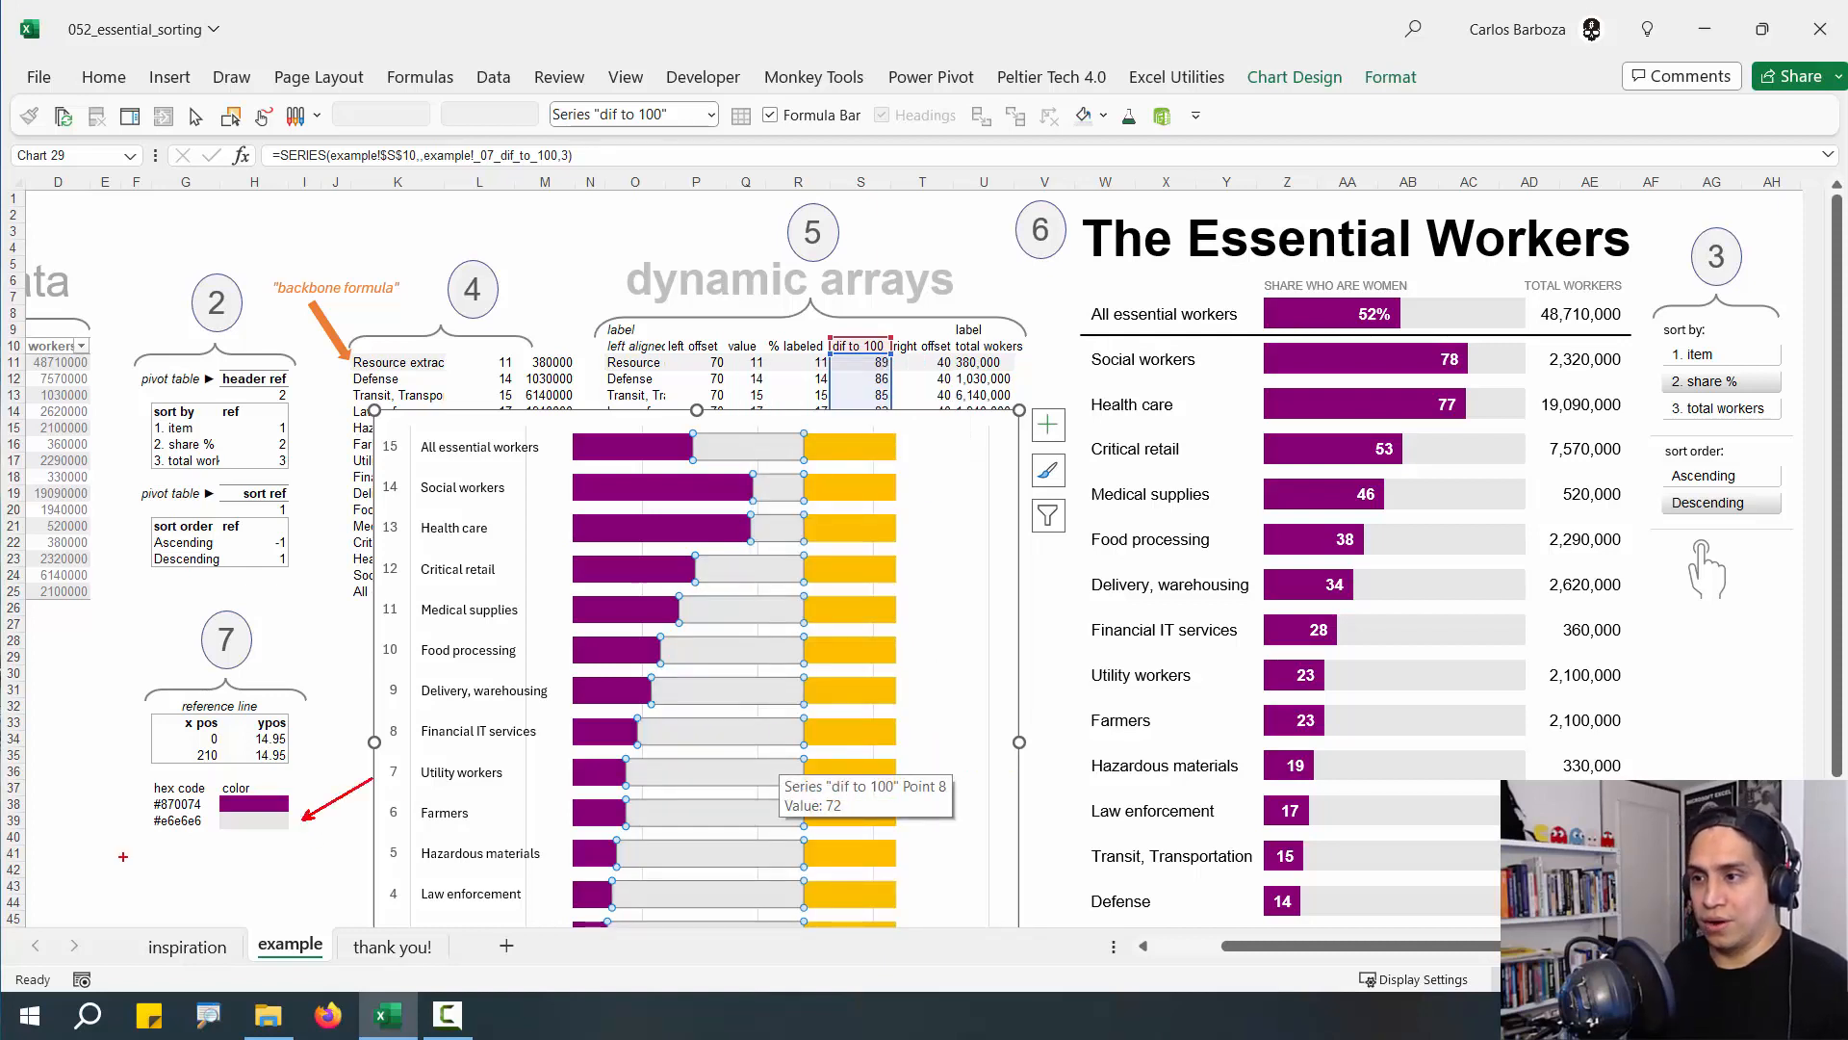
drag(135, 806, 74, 764)
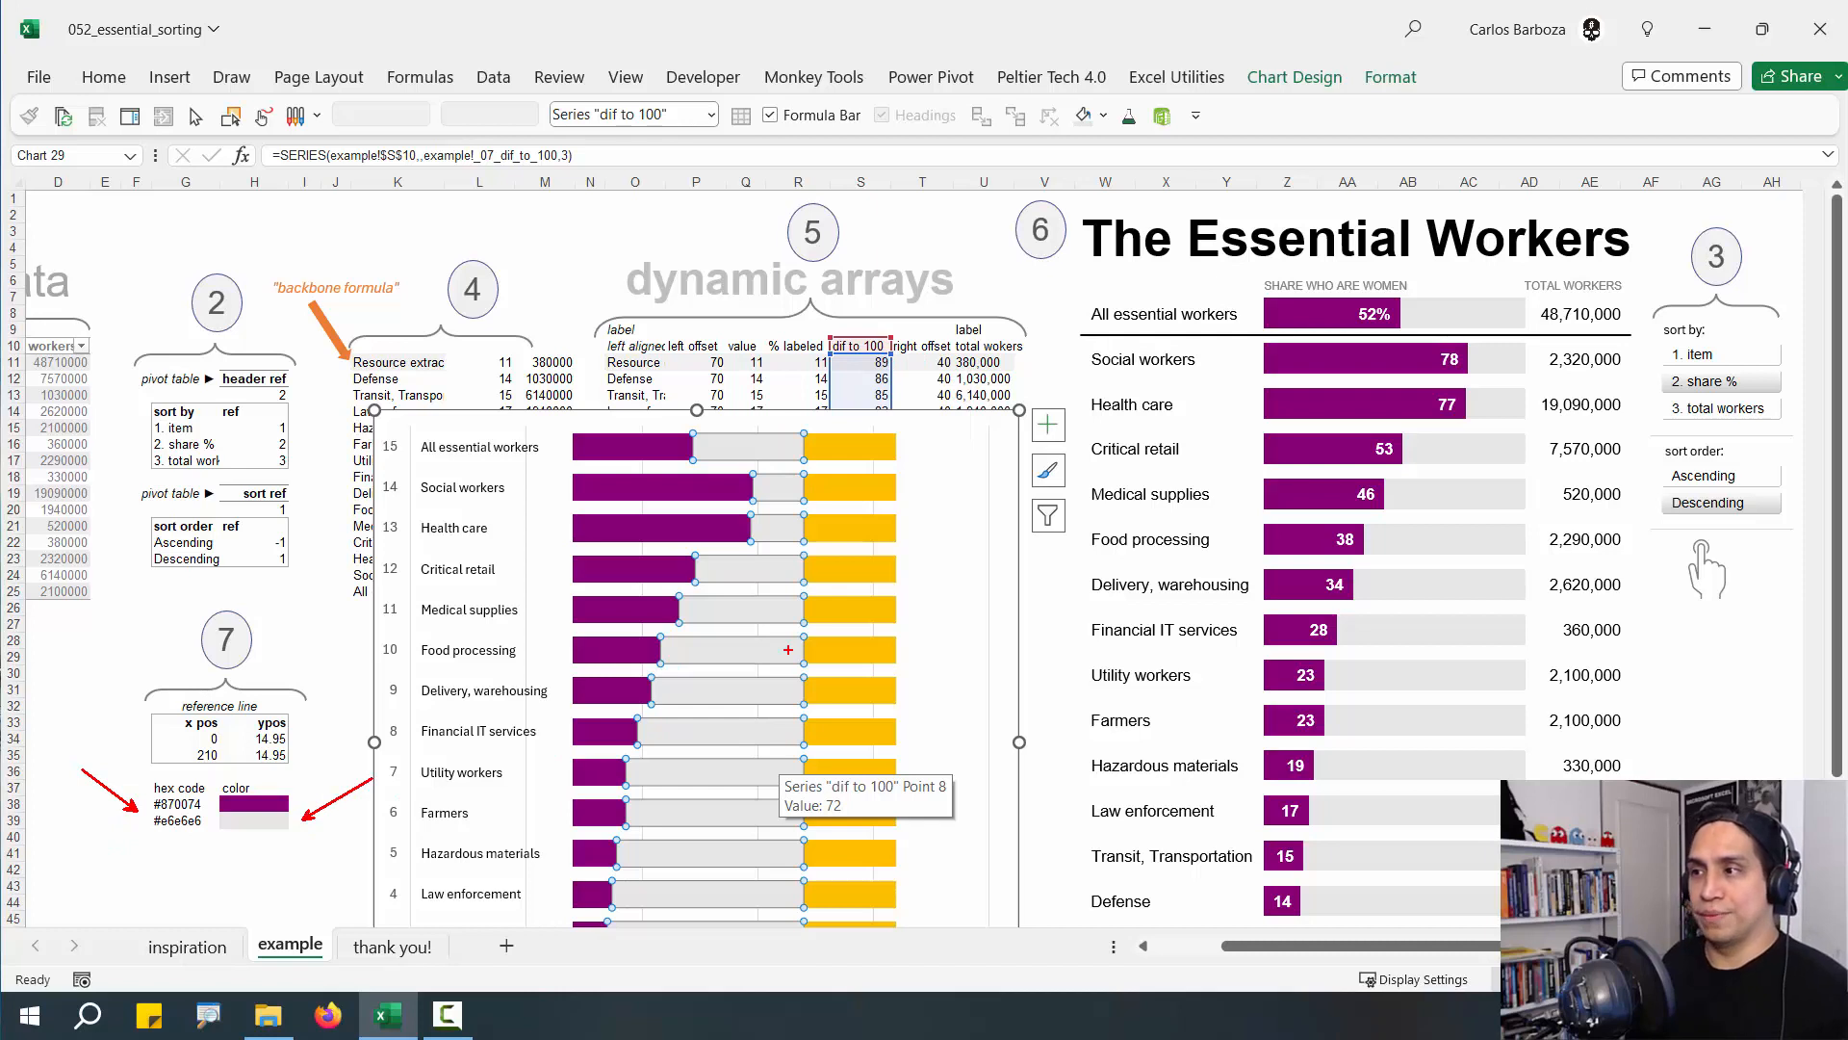
key(Escape)
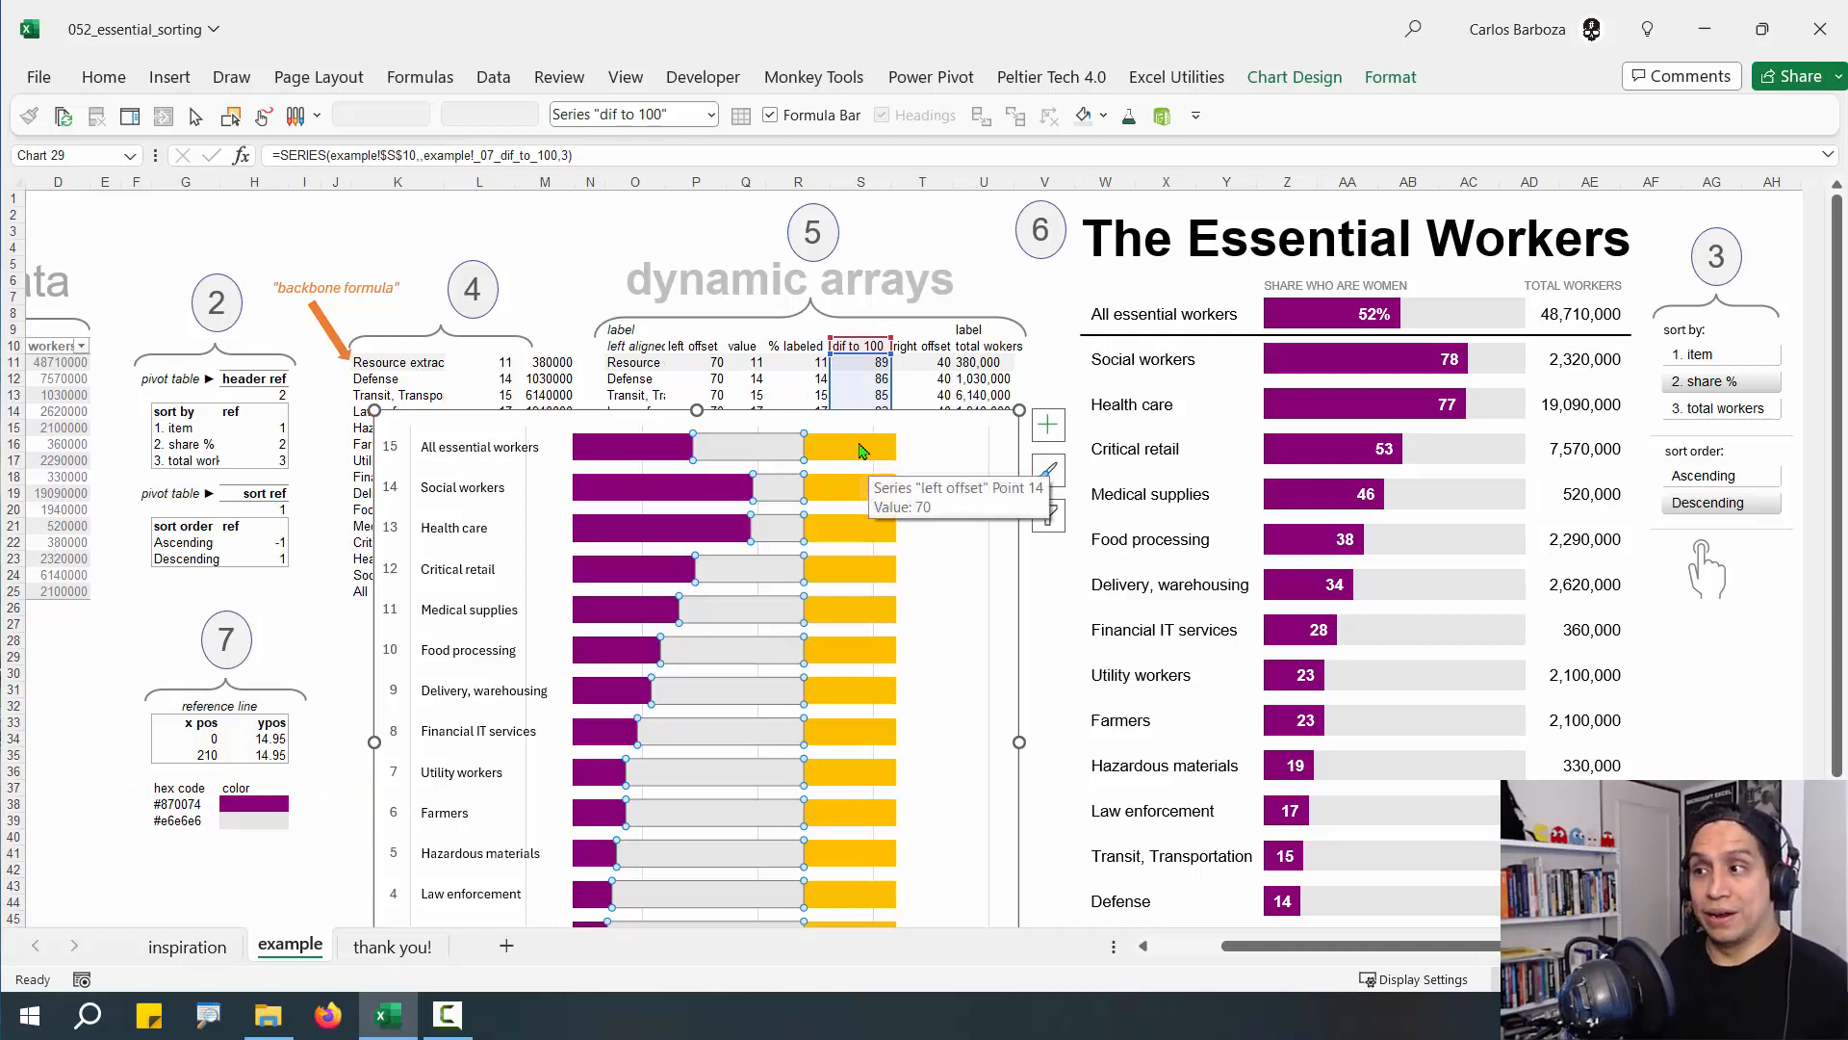
Add data labels to the right offset series' bars
click(862, 451)
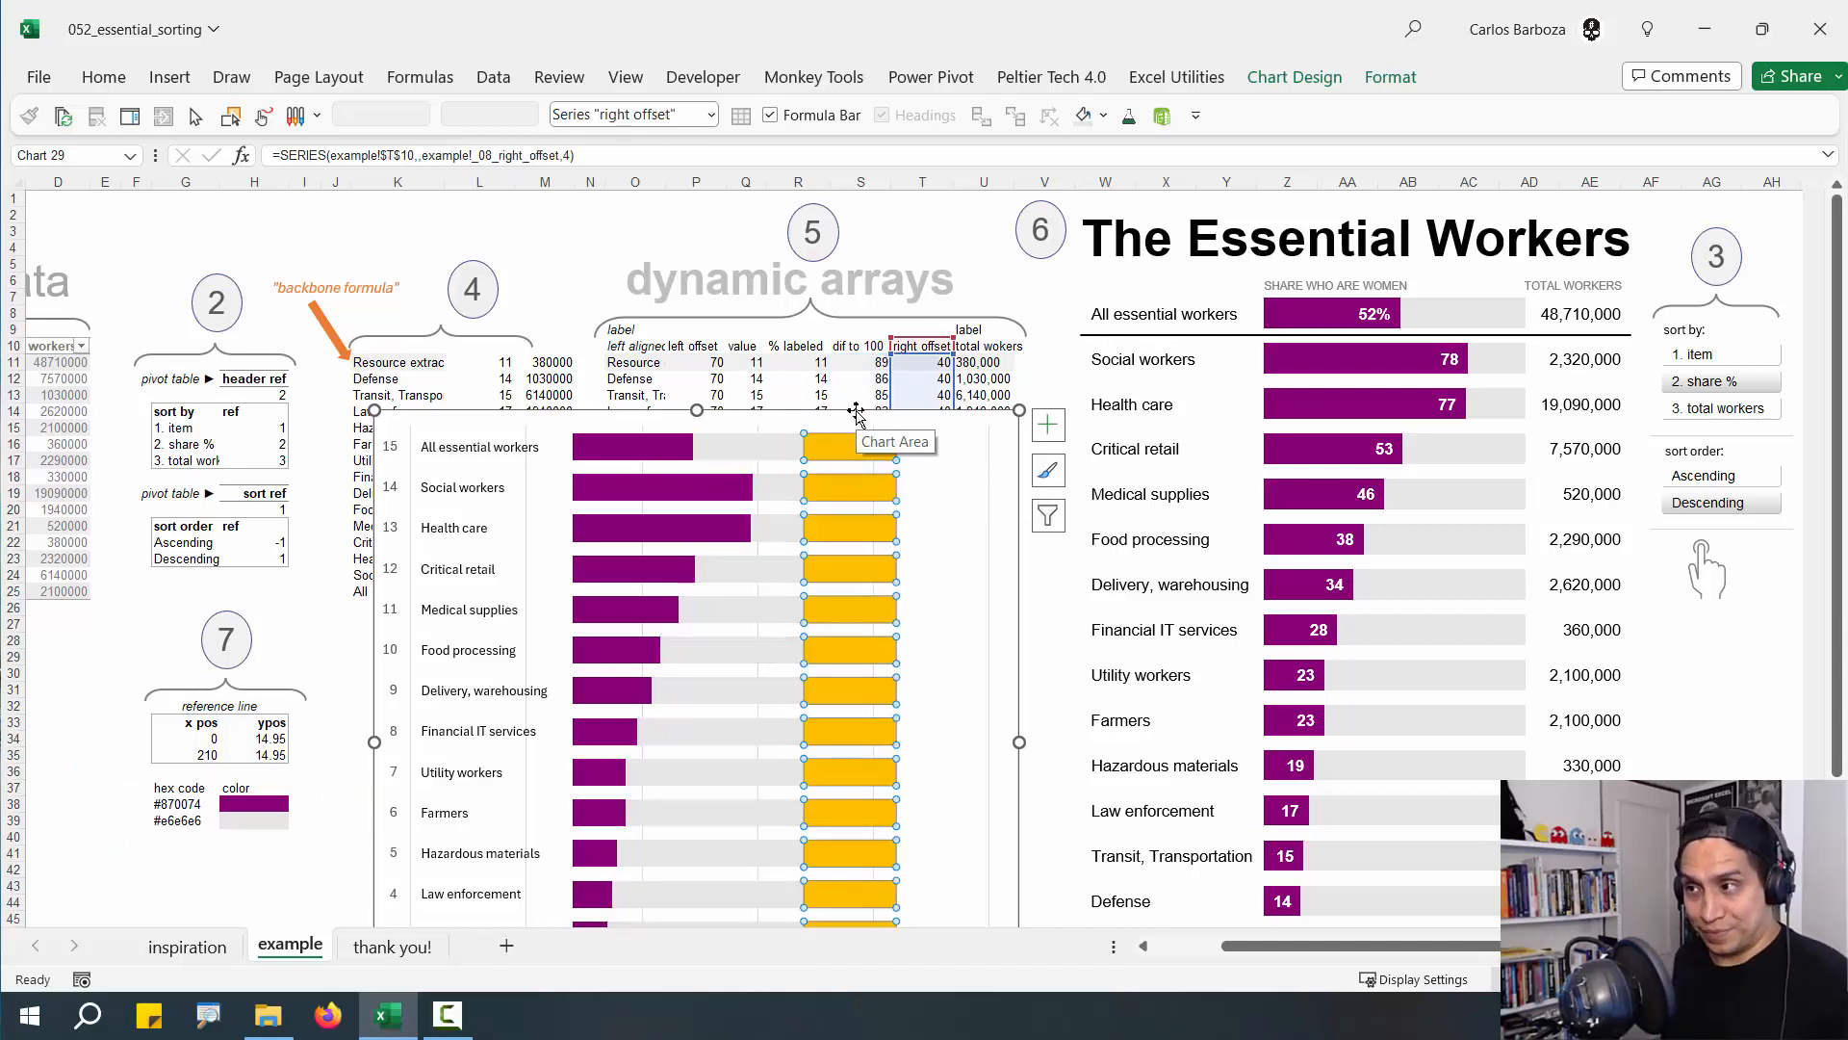
key(ctrl+2)
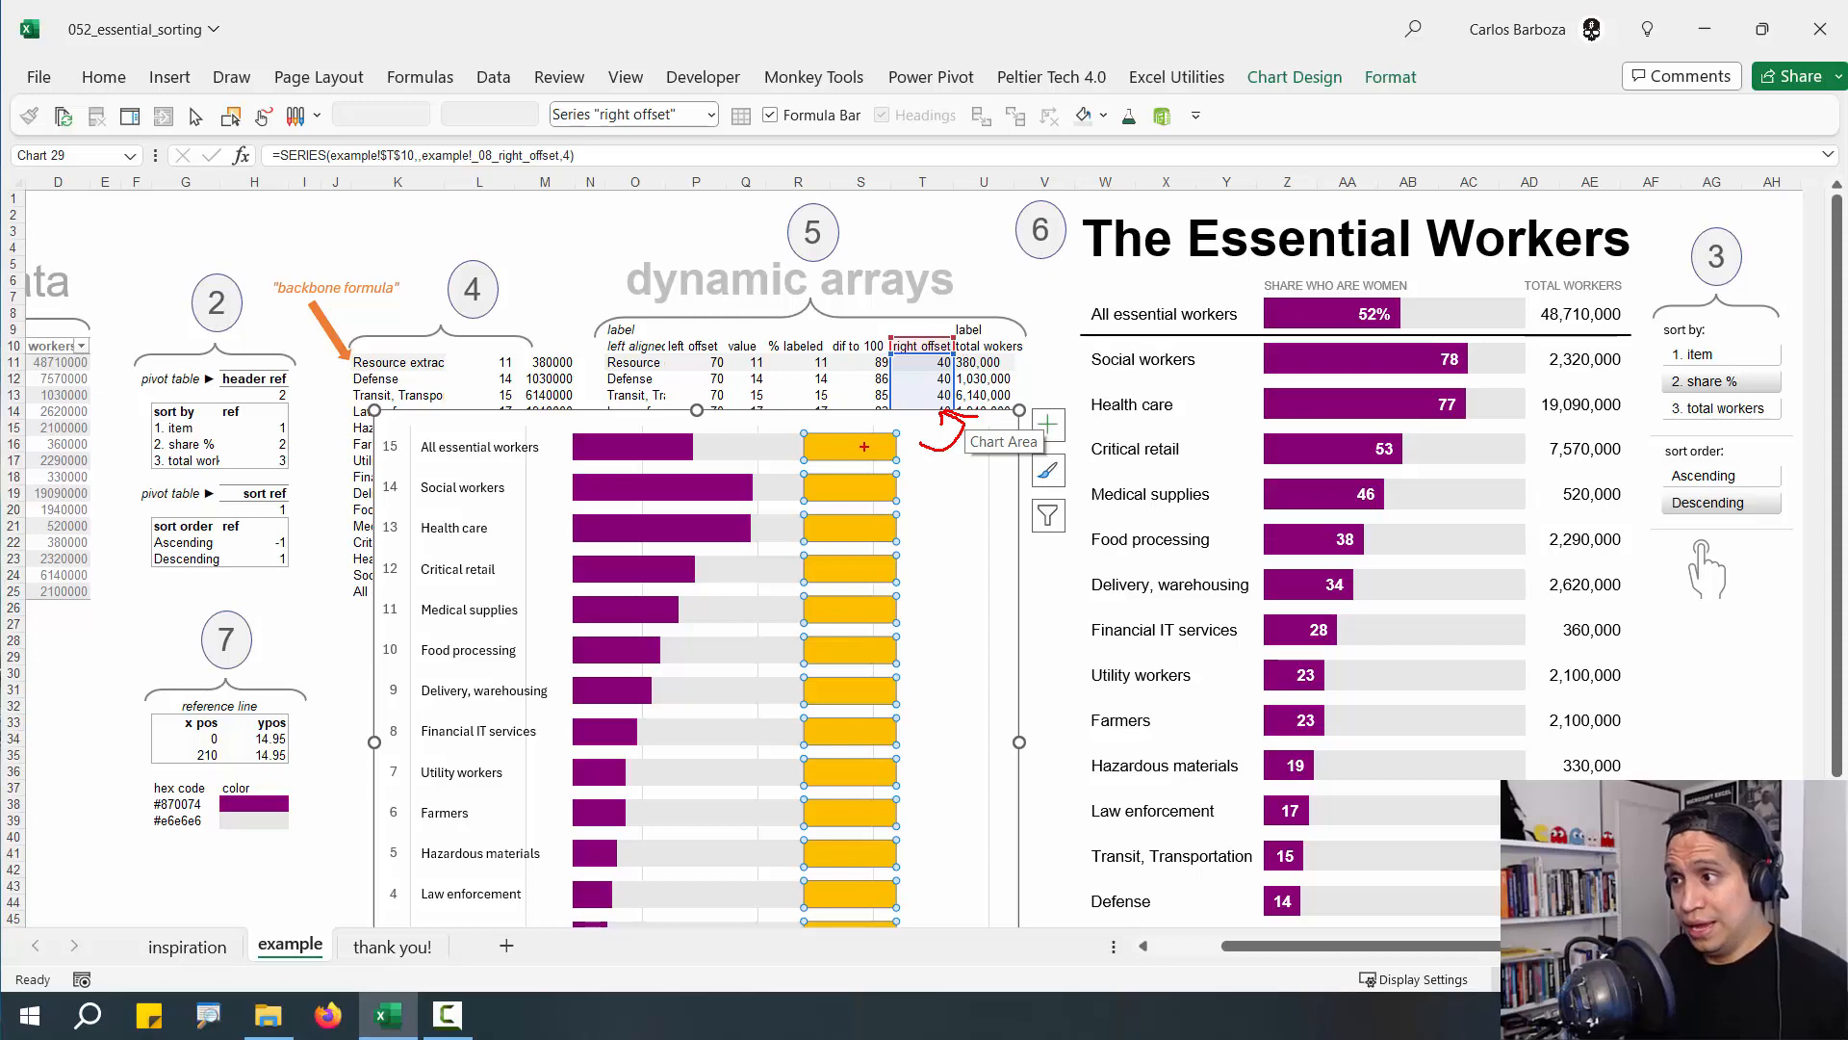
right_click(867, 448)
click(963, 644)
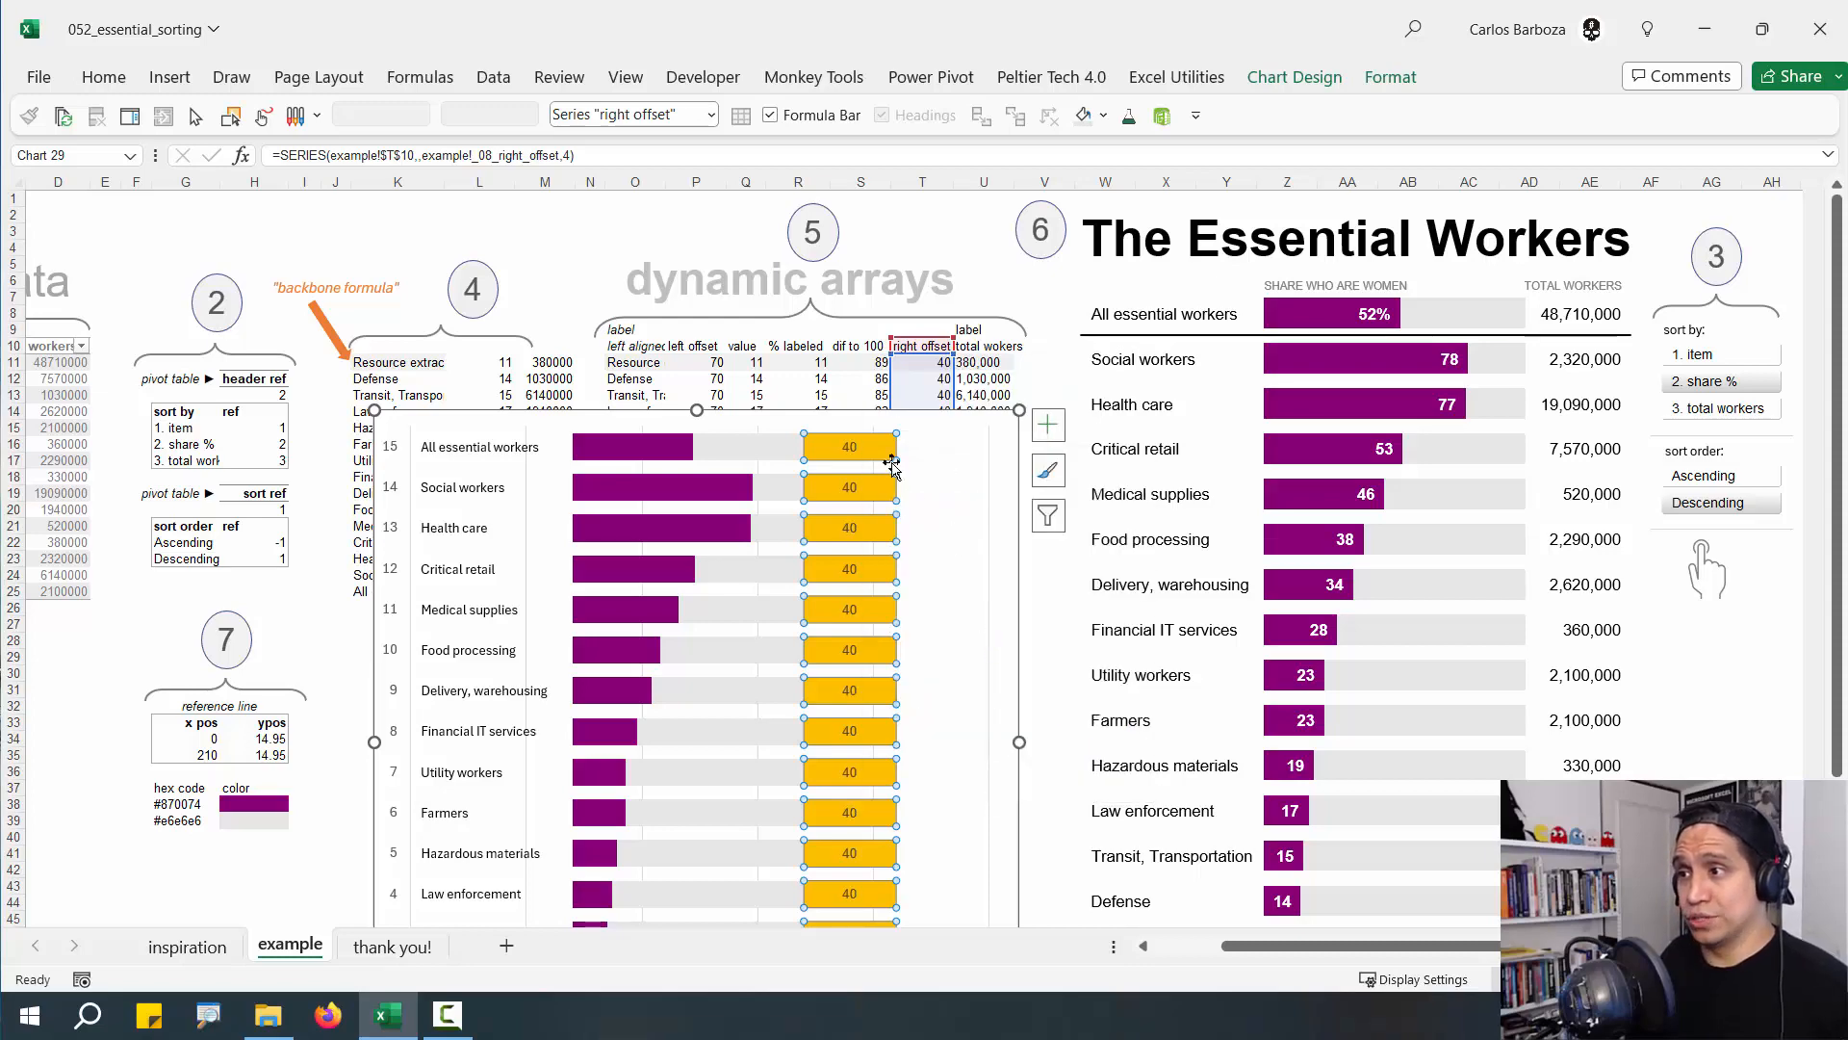
Fill the right offset data labels with values from cells, using the defined name _09_workers_labels as their range
click(859, 447)
key(ctrl+1)
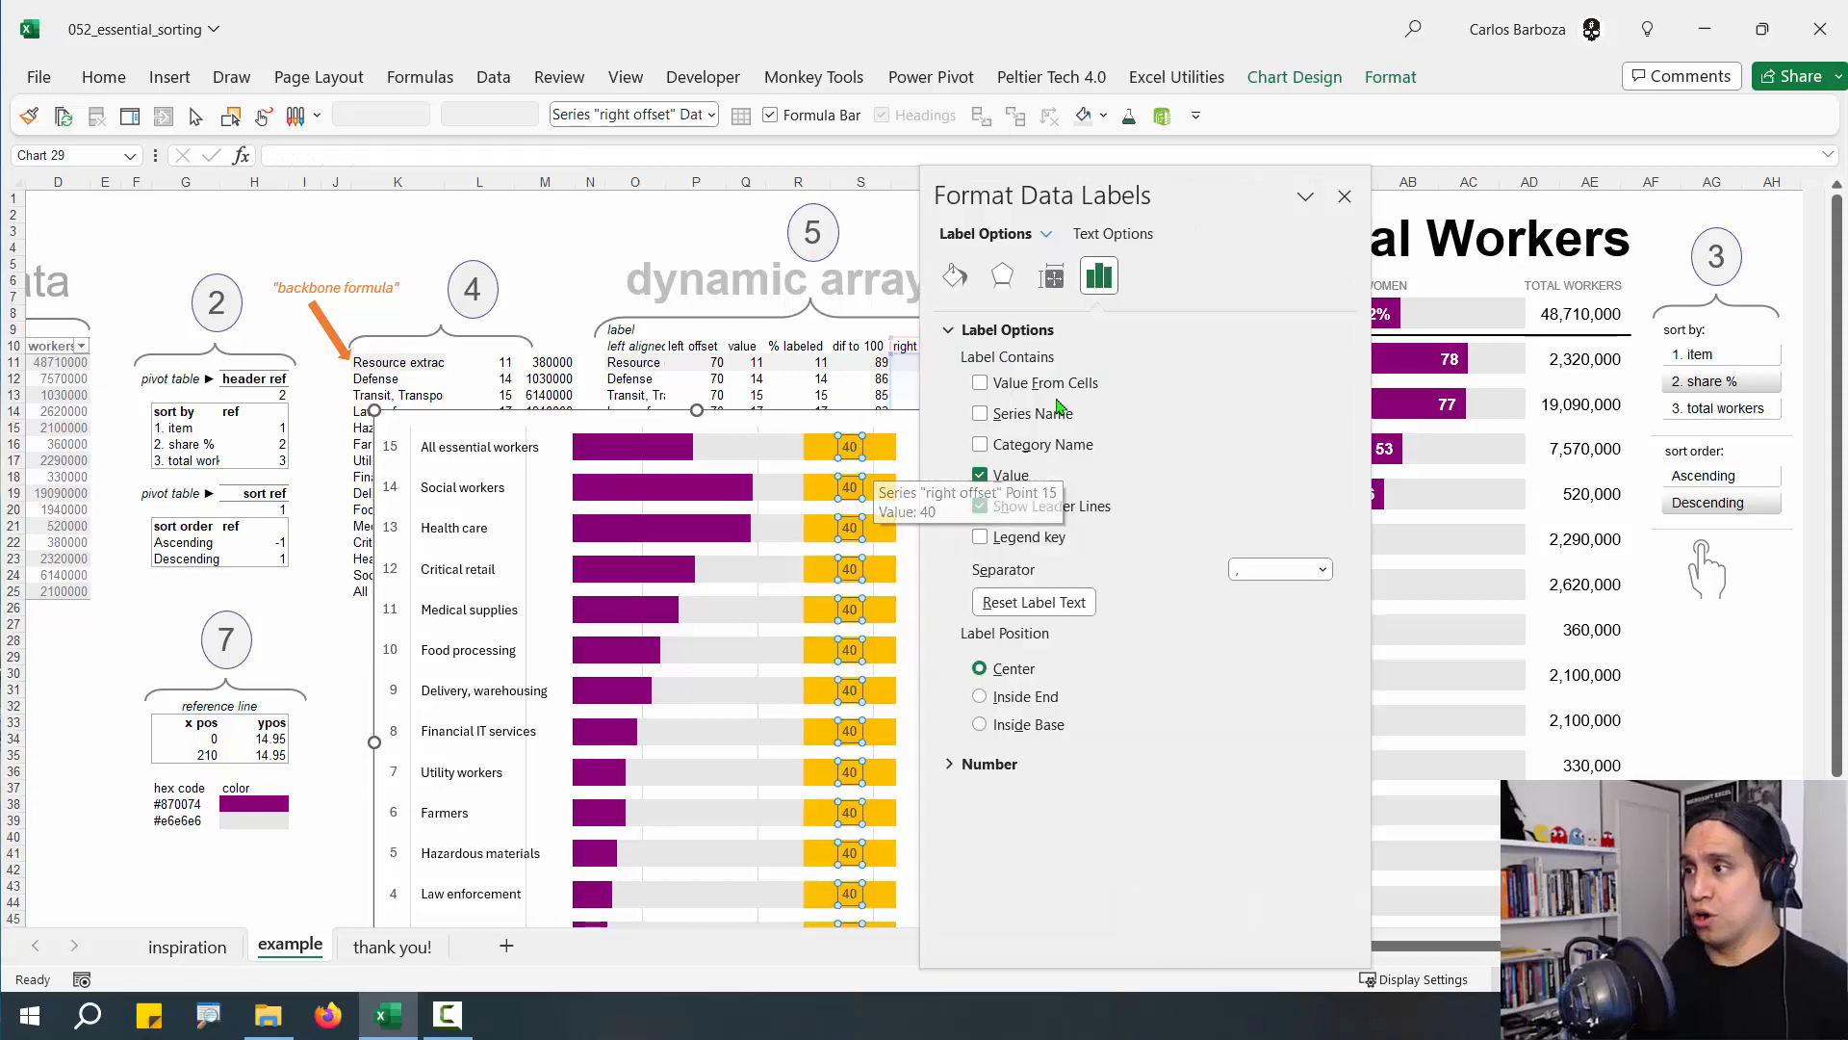
click(1086, 385)
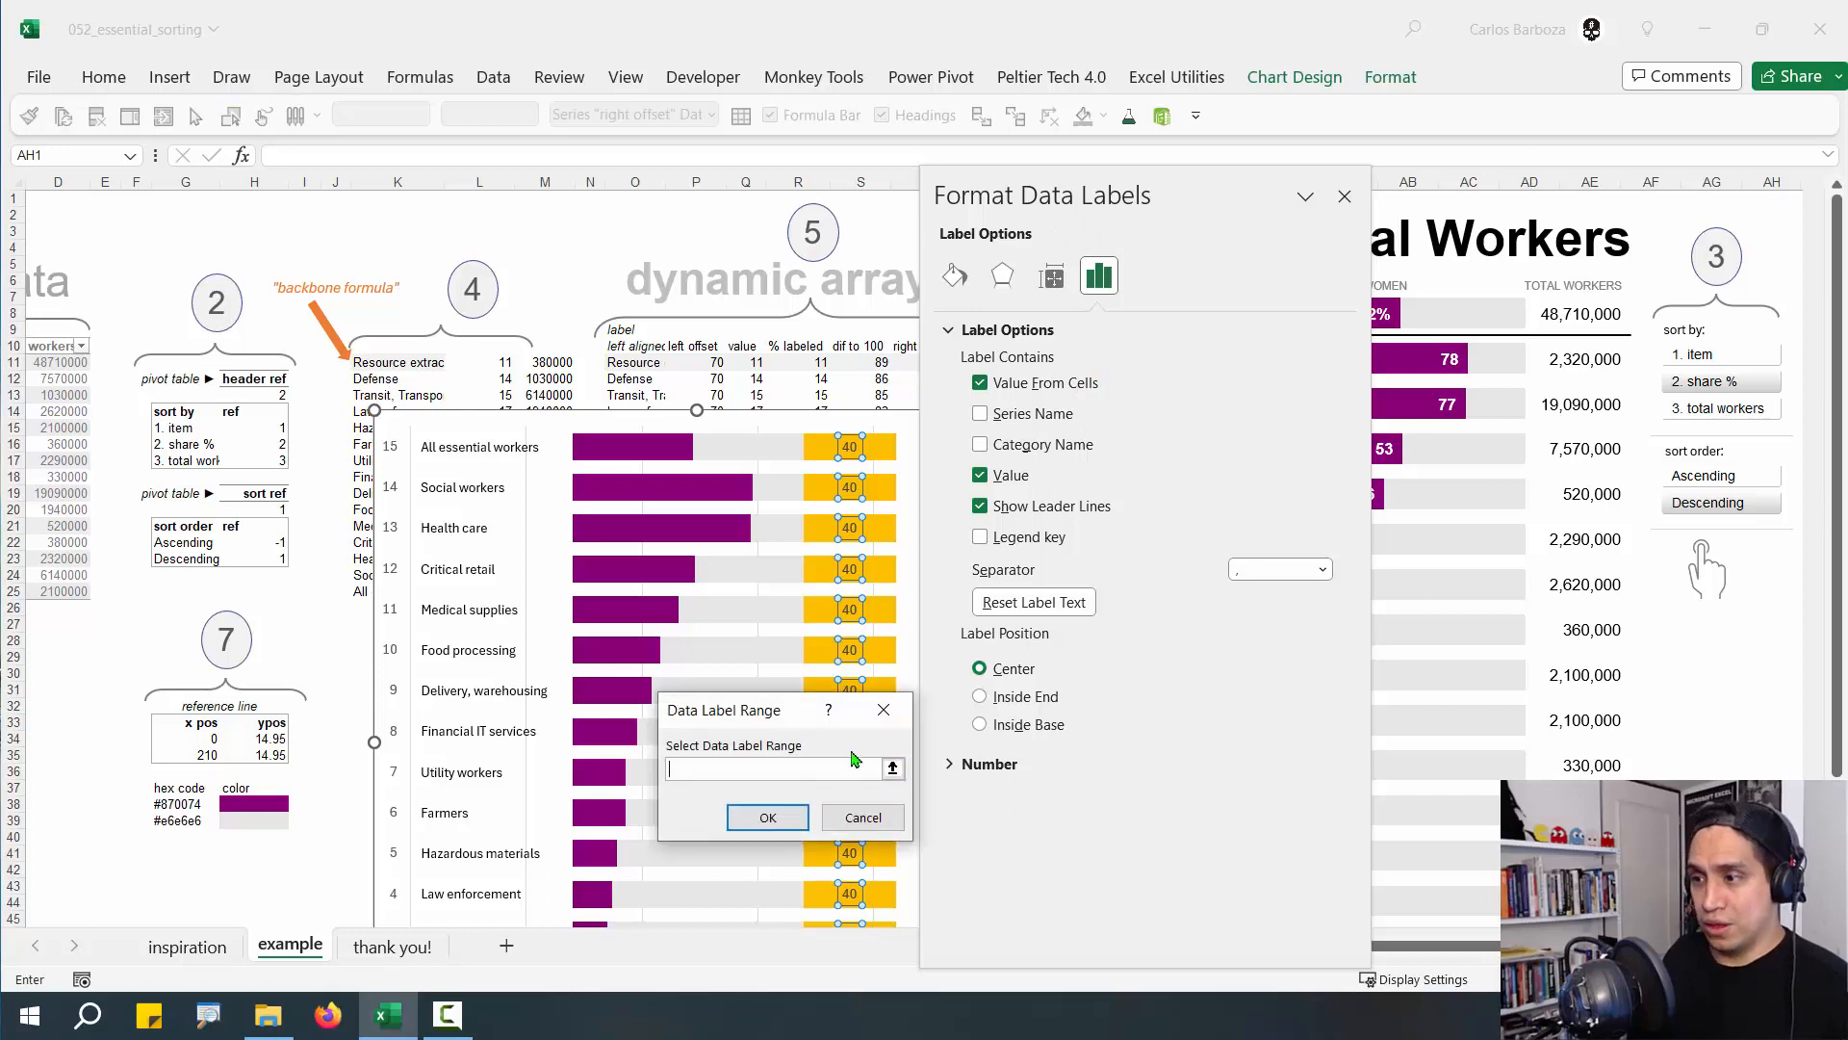
key(F3)
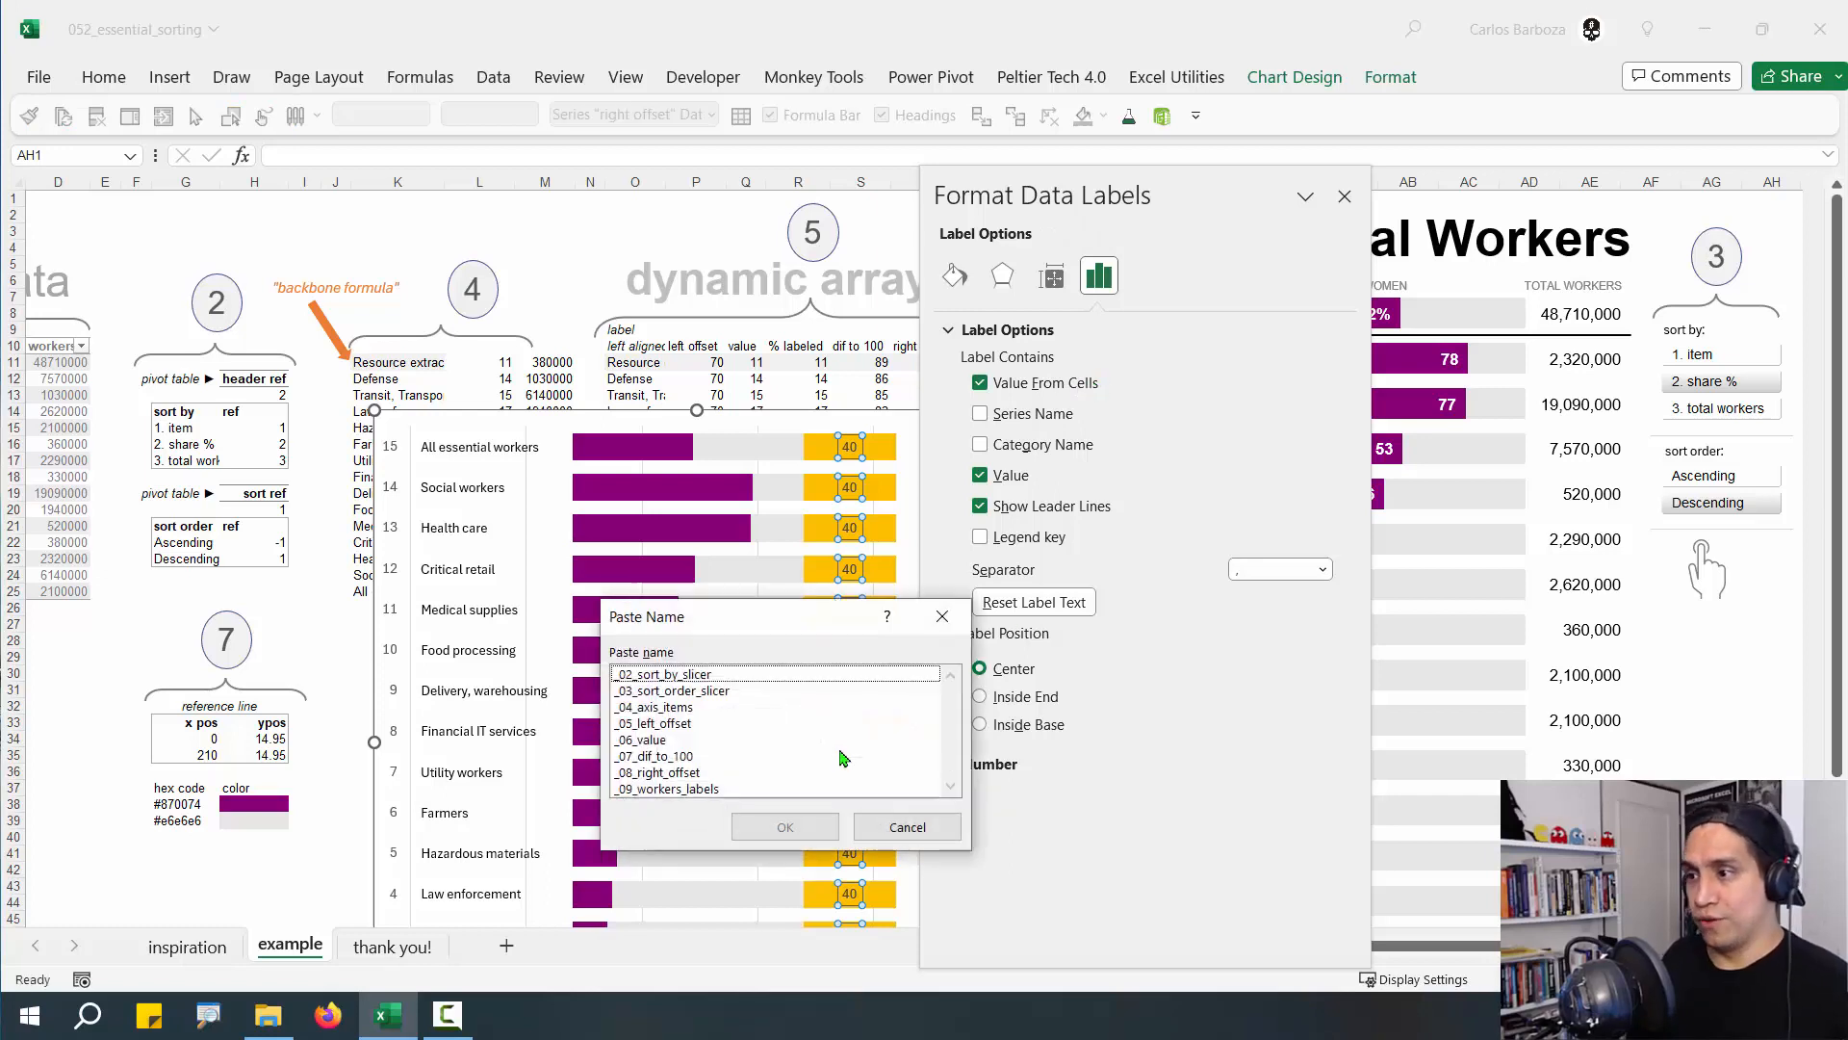
click(708, 789)
click(755, 828)
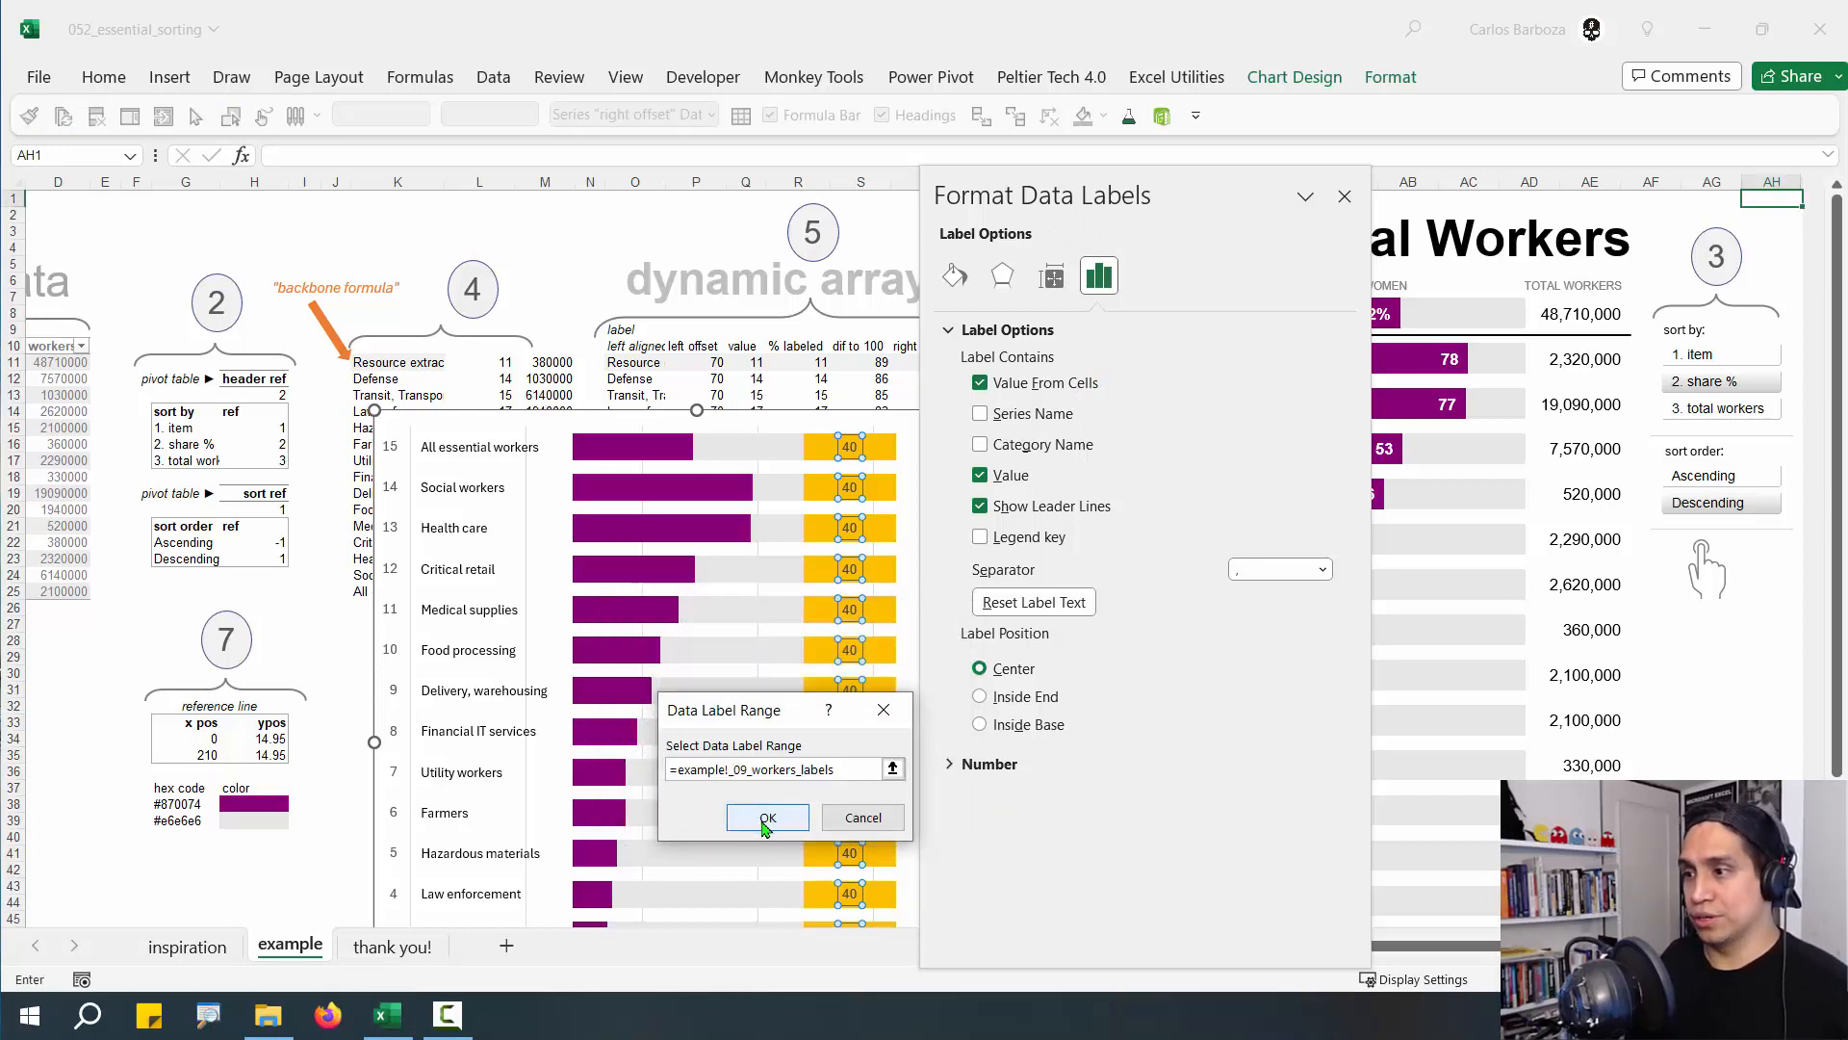
click(762, 820)
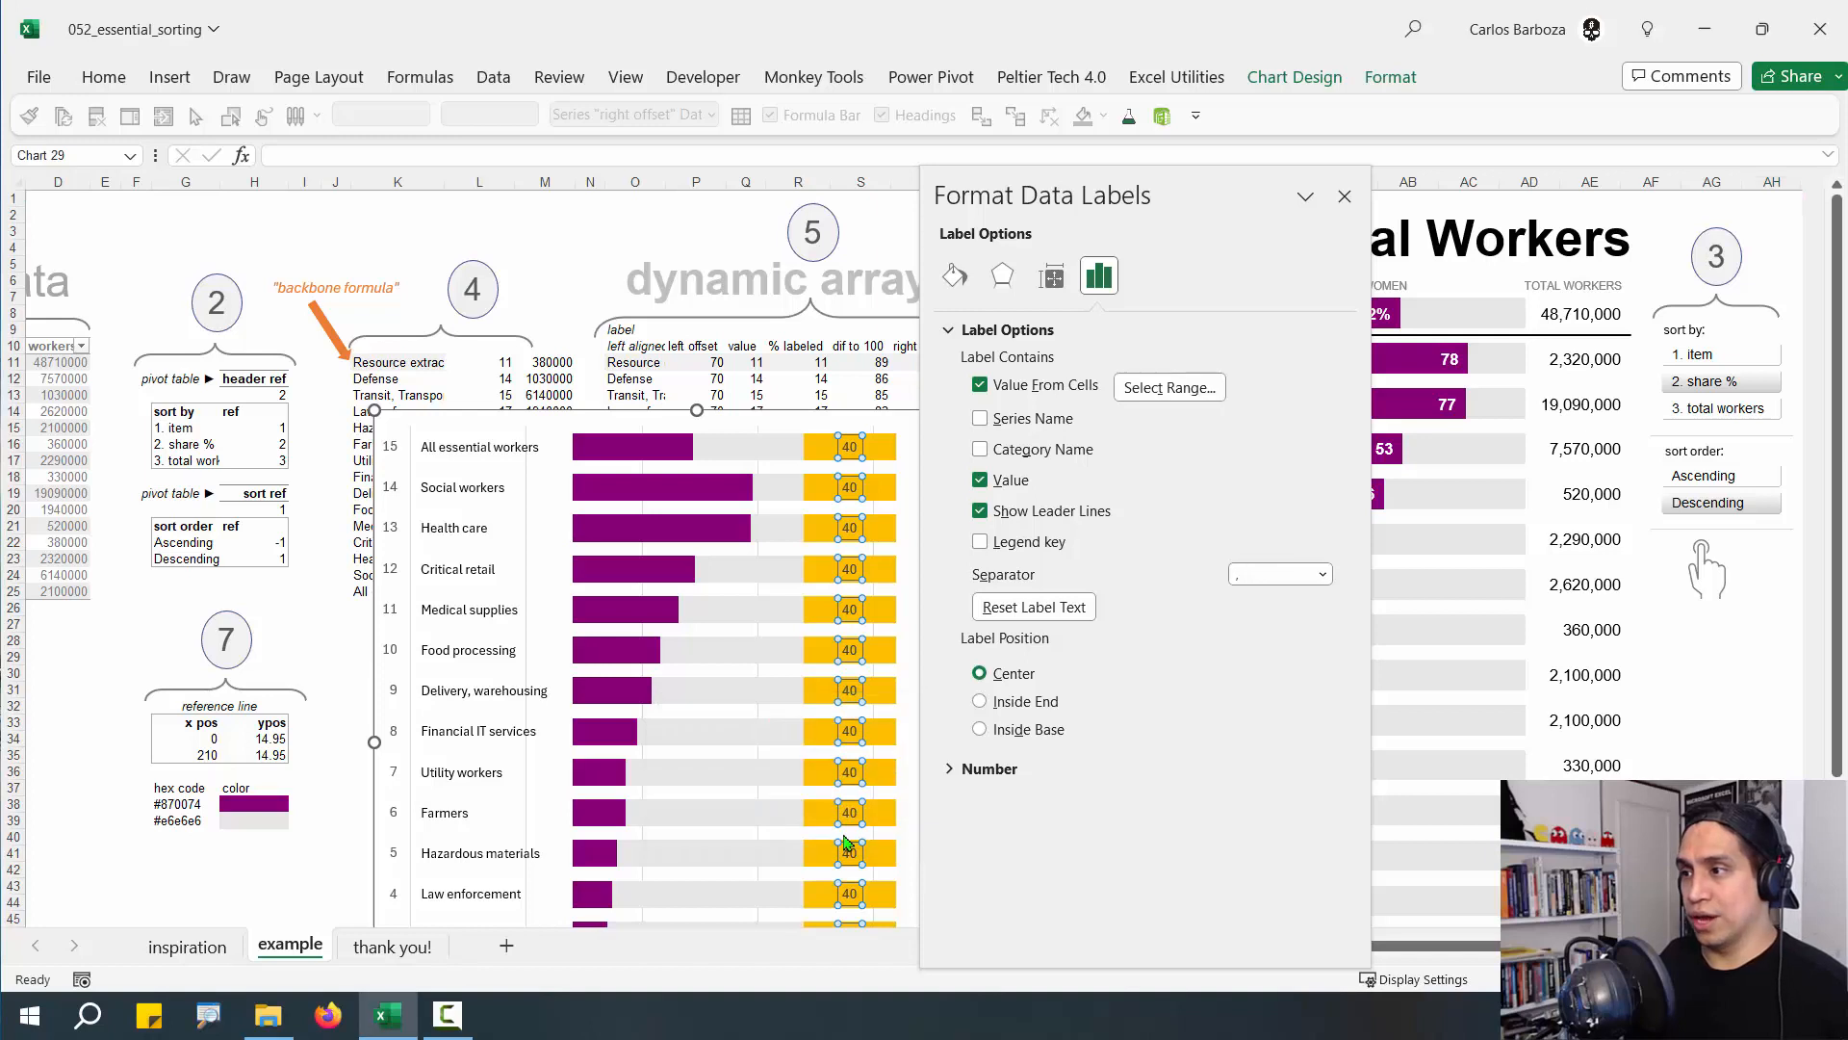
Remove the series value from the right offset data labels and position them at Inside End
click(1001, 486)
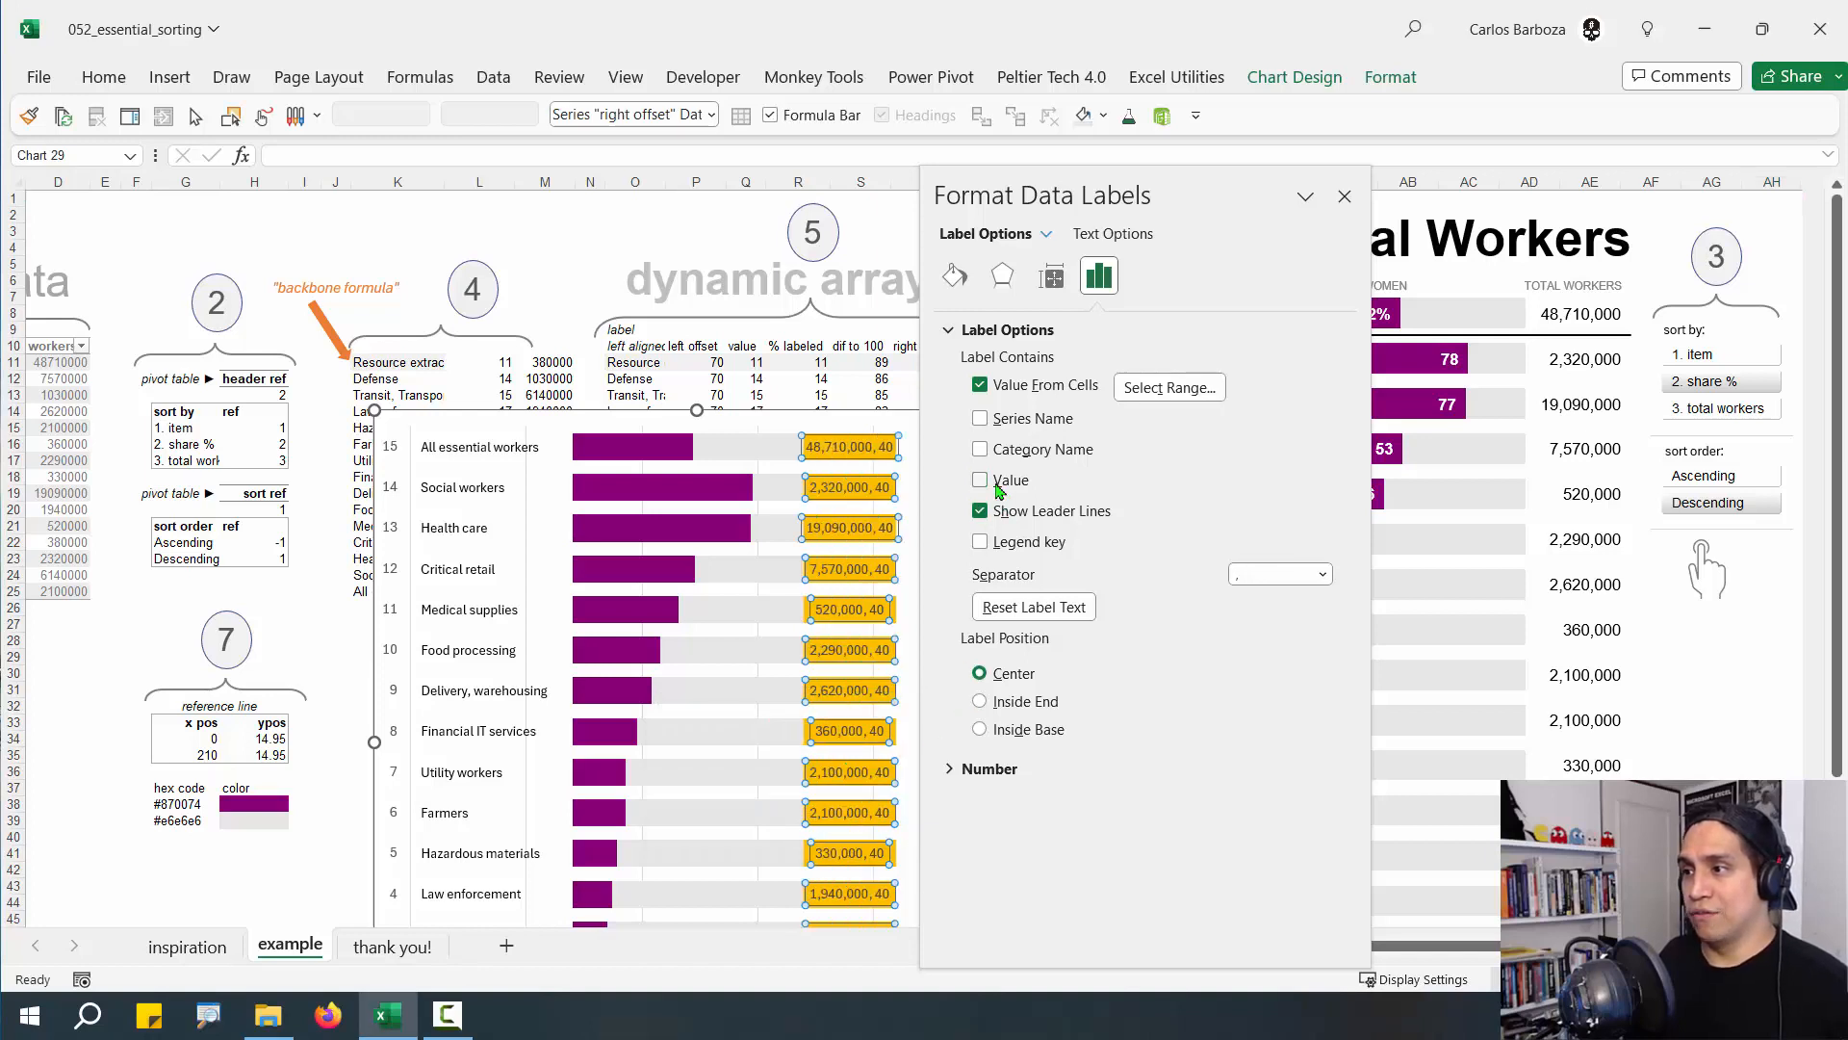
click(1038, 701)
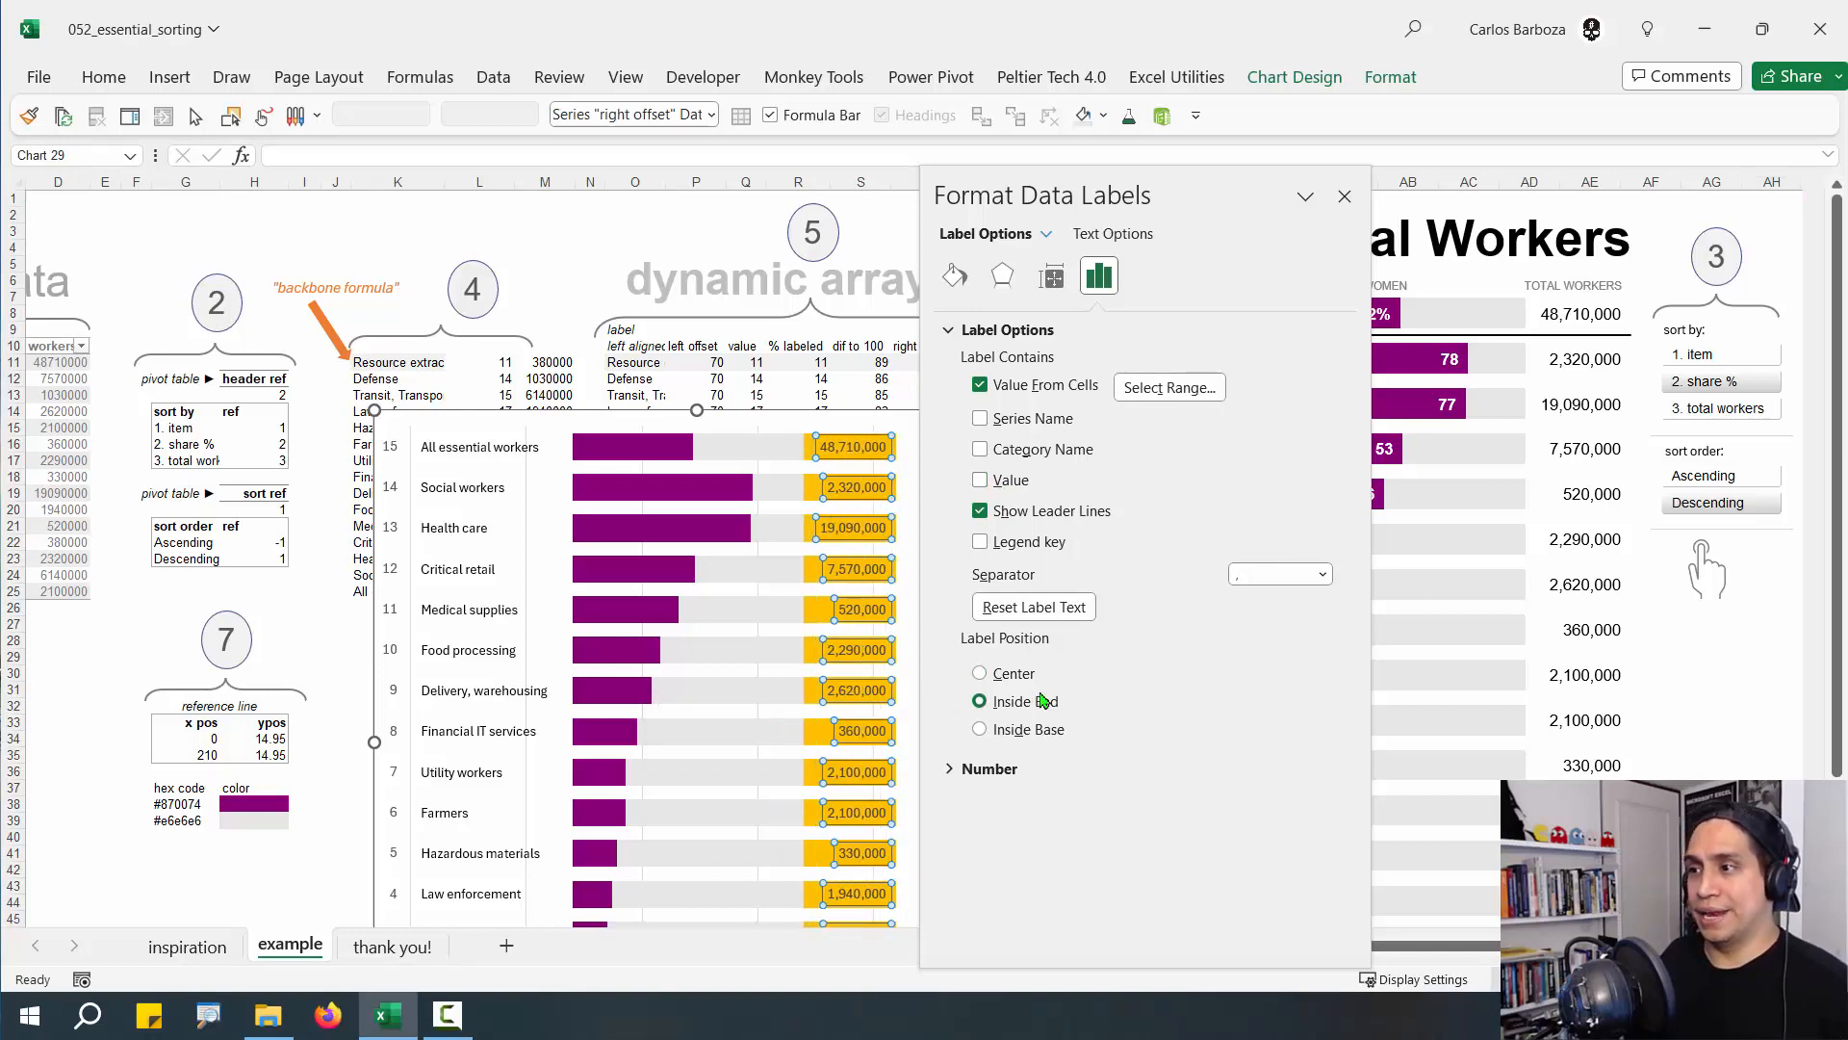
click(1345, 197)
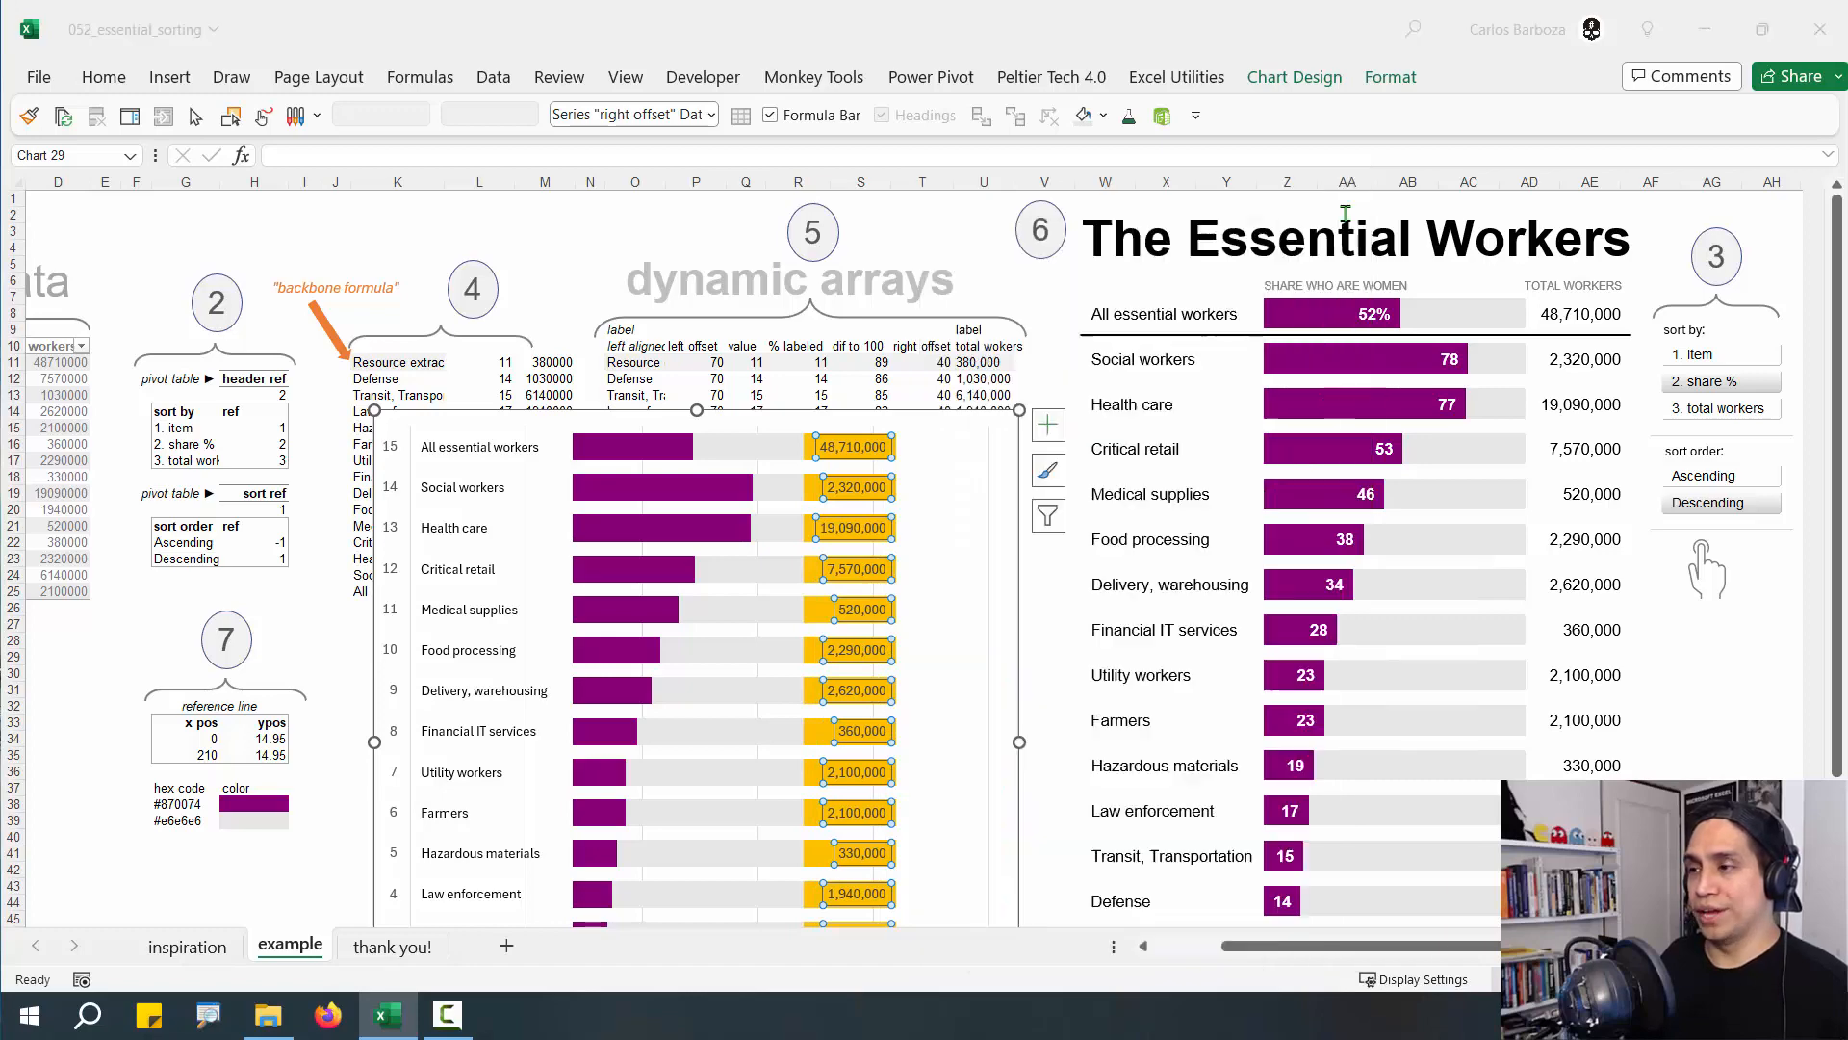
Remove the fill from the right offset series' bars and move the chart up and right so its horizontal axis is in view
click(810, 451)
right_click(810, 451)
click(837, 381)
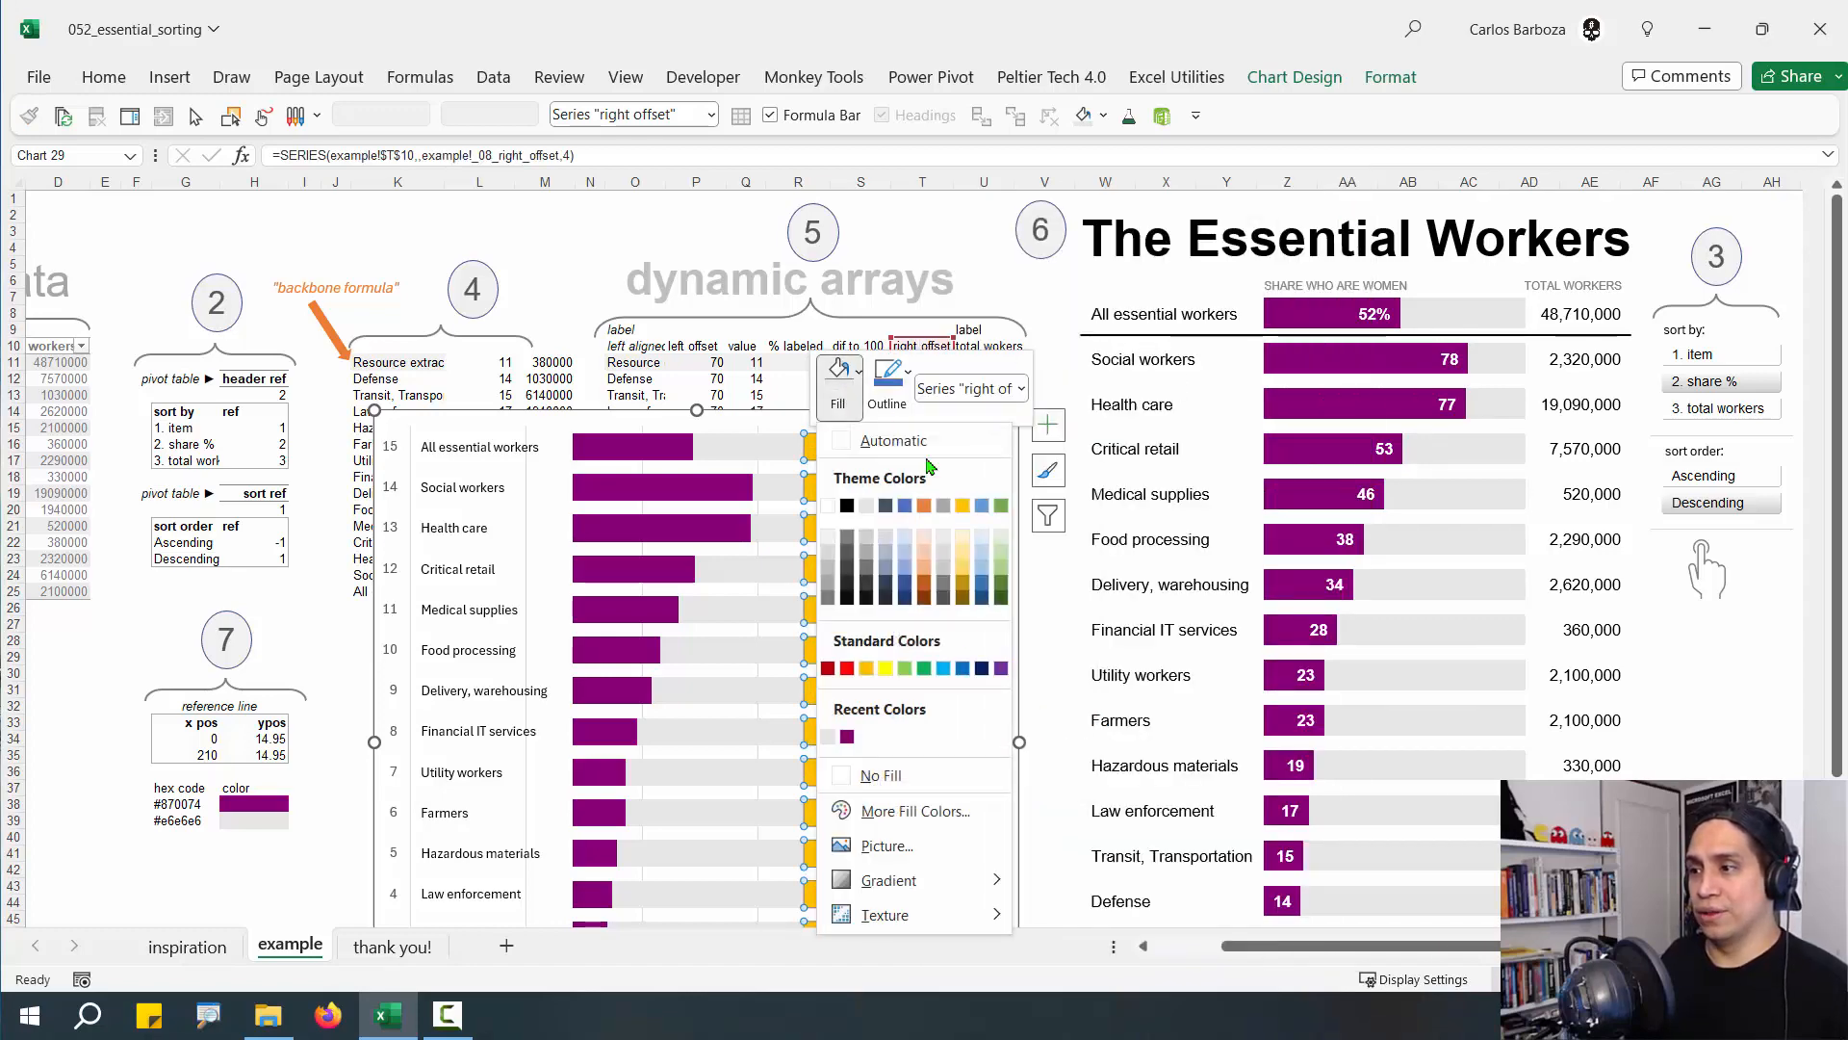
click(930, 772)
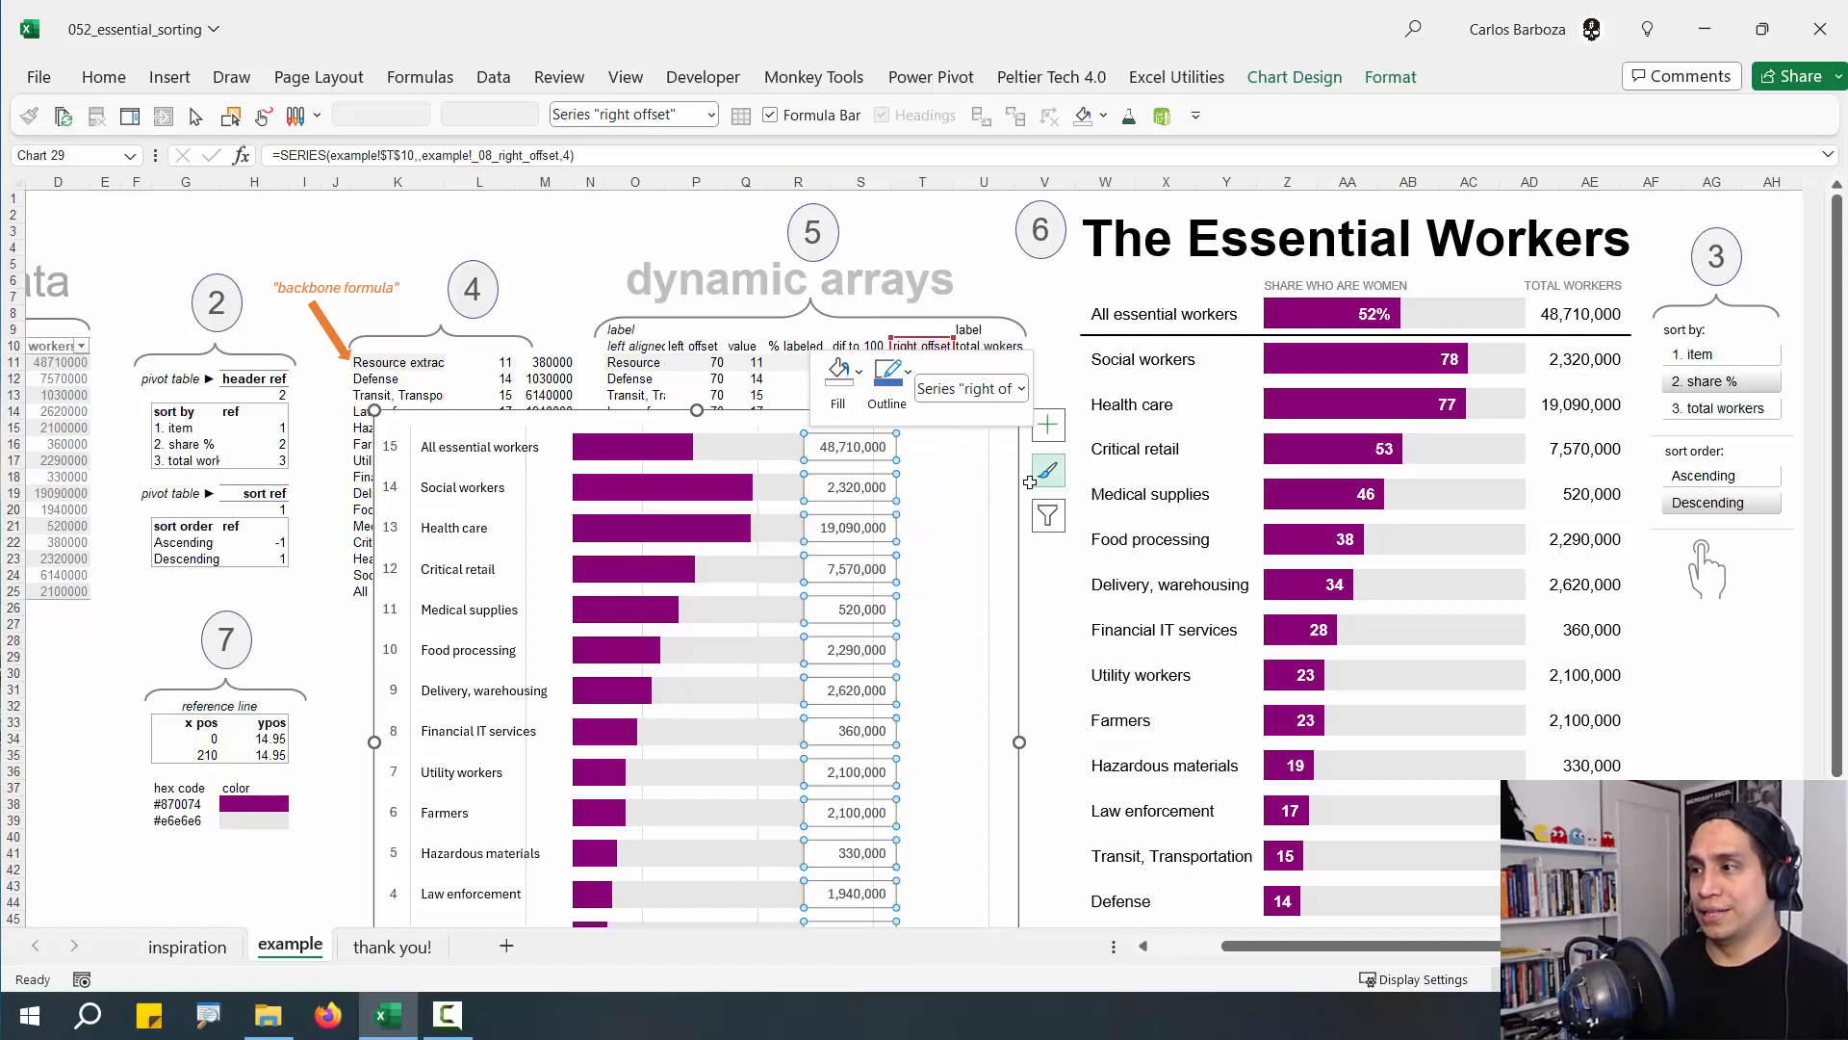
drag(1017, 480, 1096, 327)
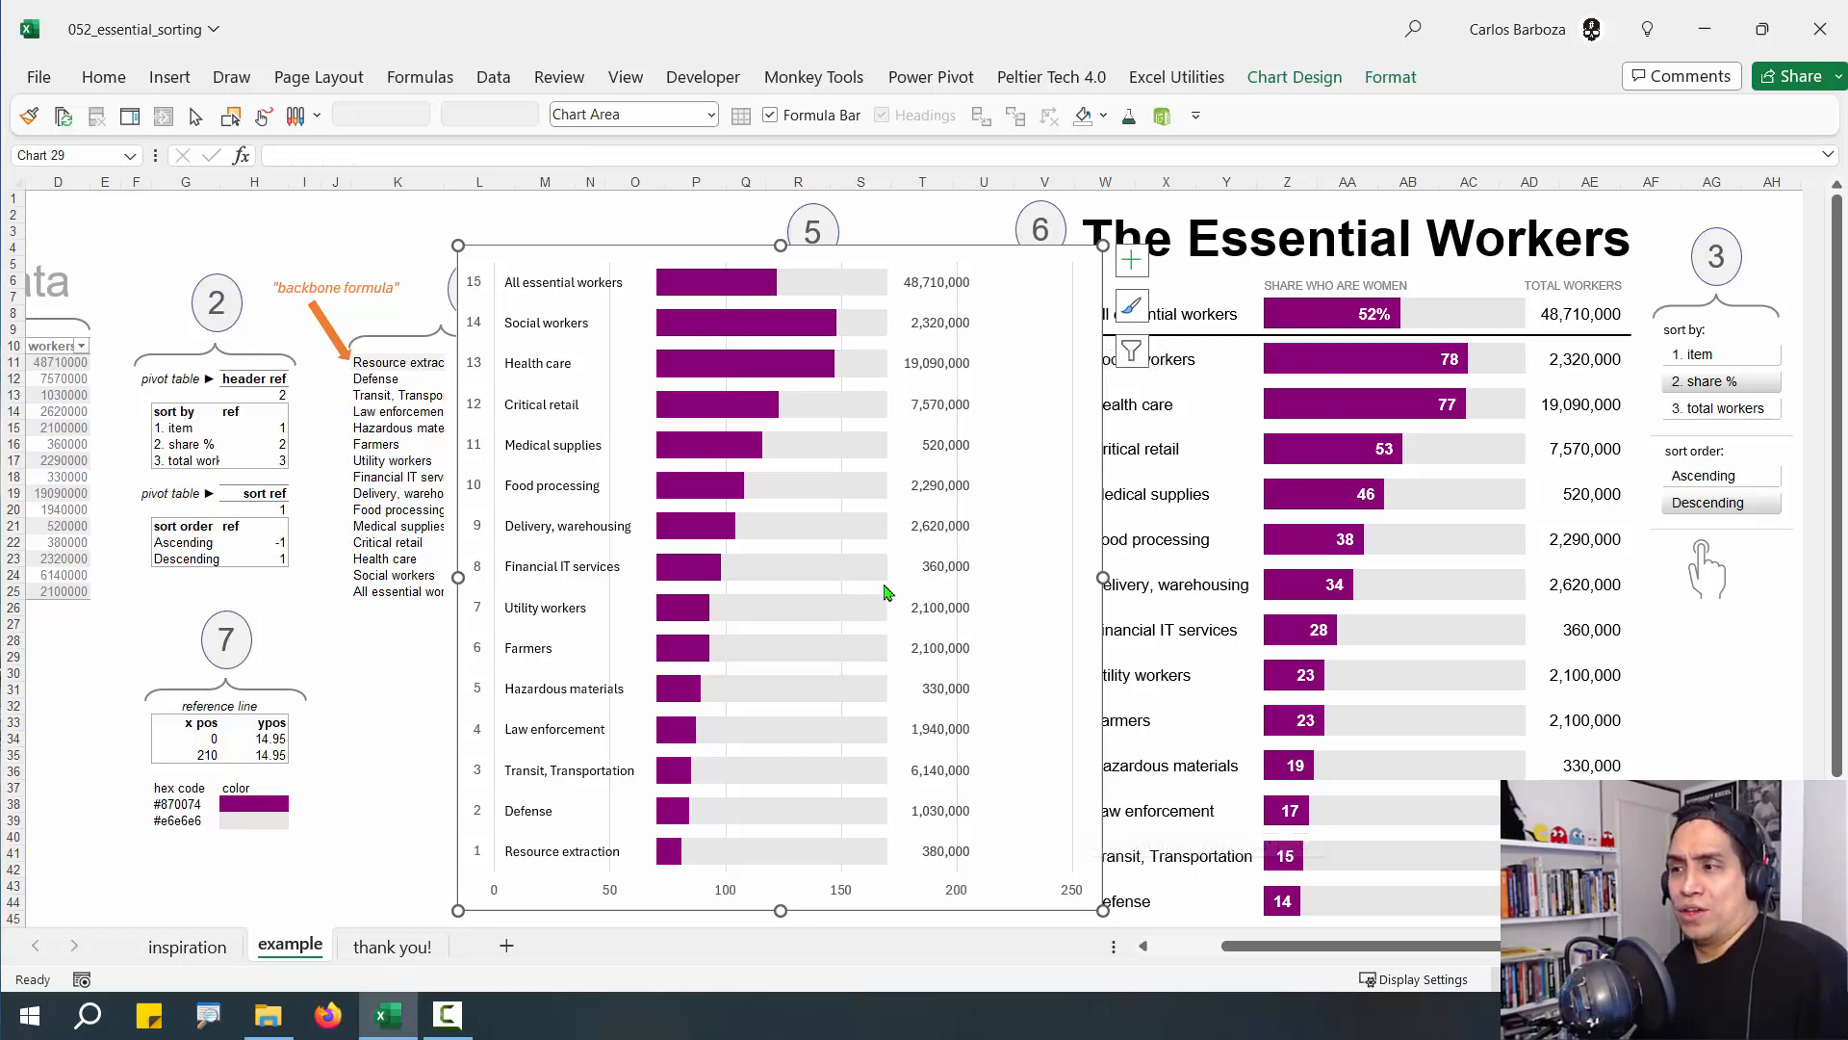
Set the horizontal value axis bounds to a fixed minimum of 0 and a maximum of 210
click(953, 902)
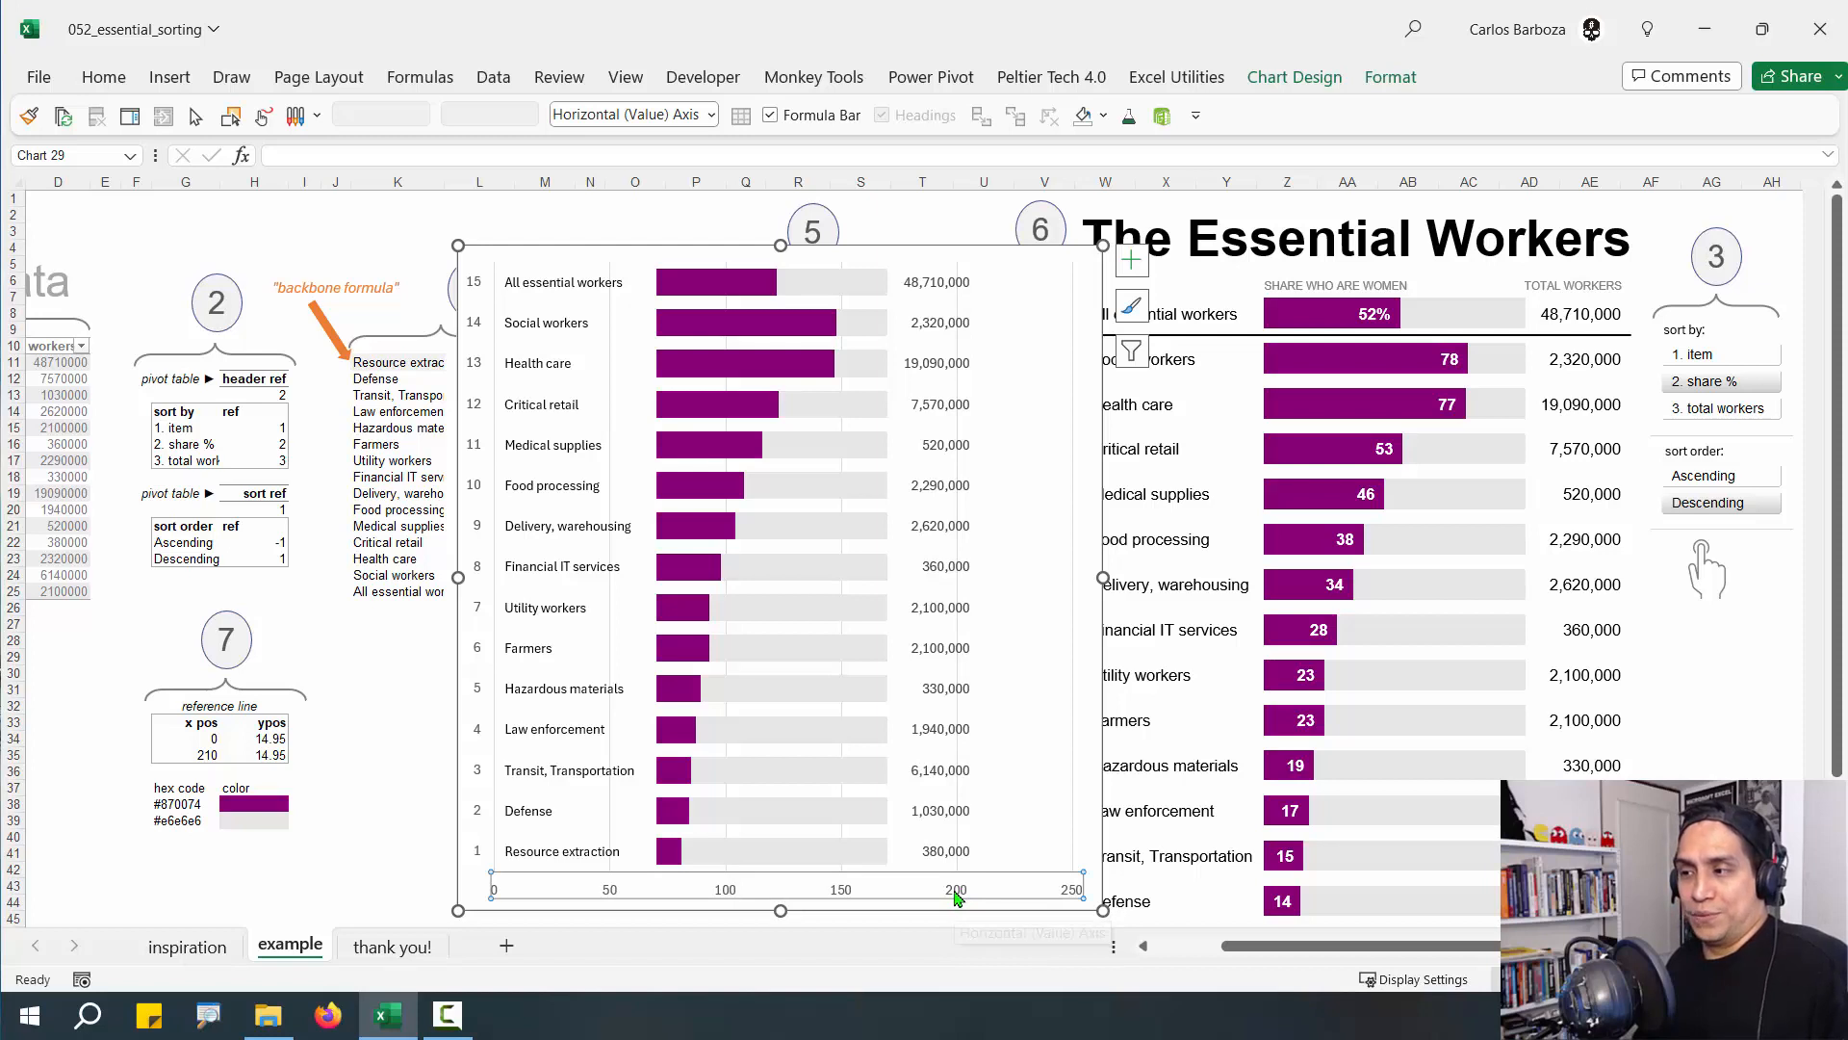
double_click(958, 897)
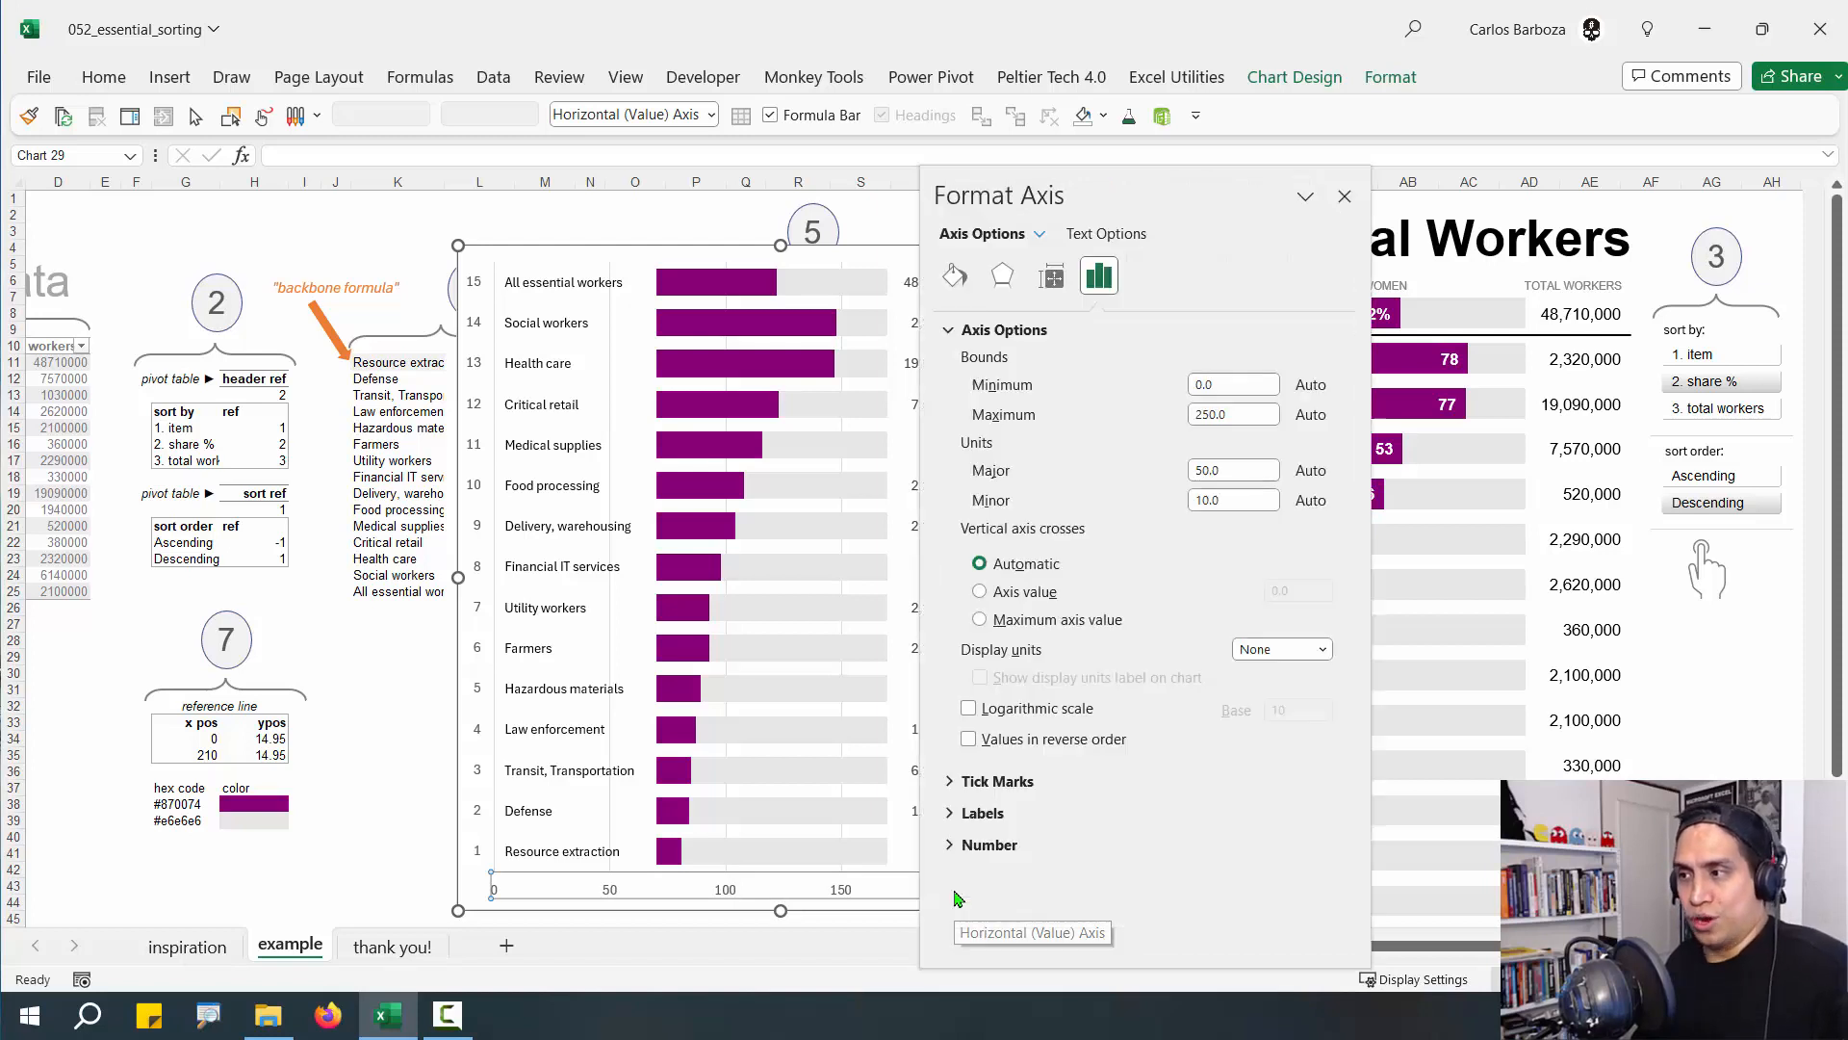
click(1256, 414)
key(ctrl+a)
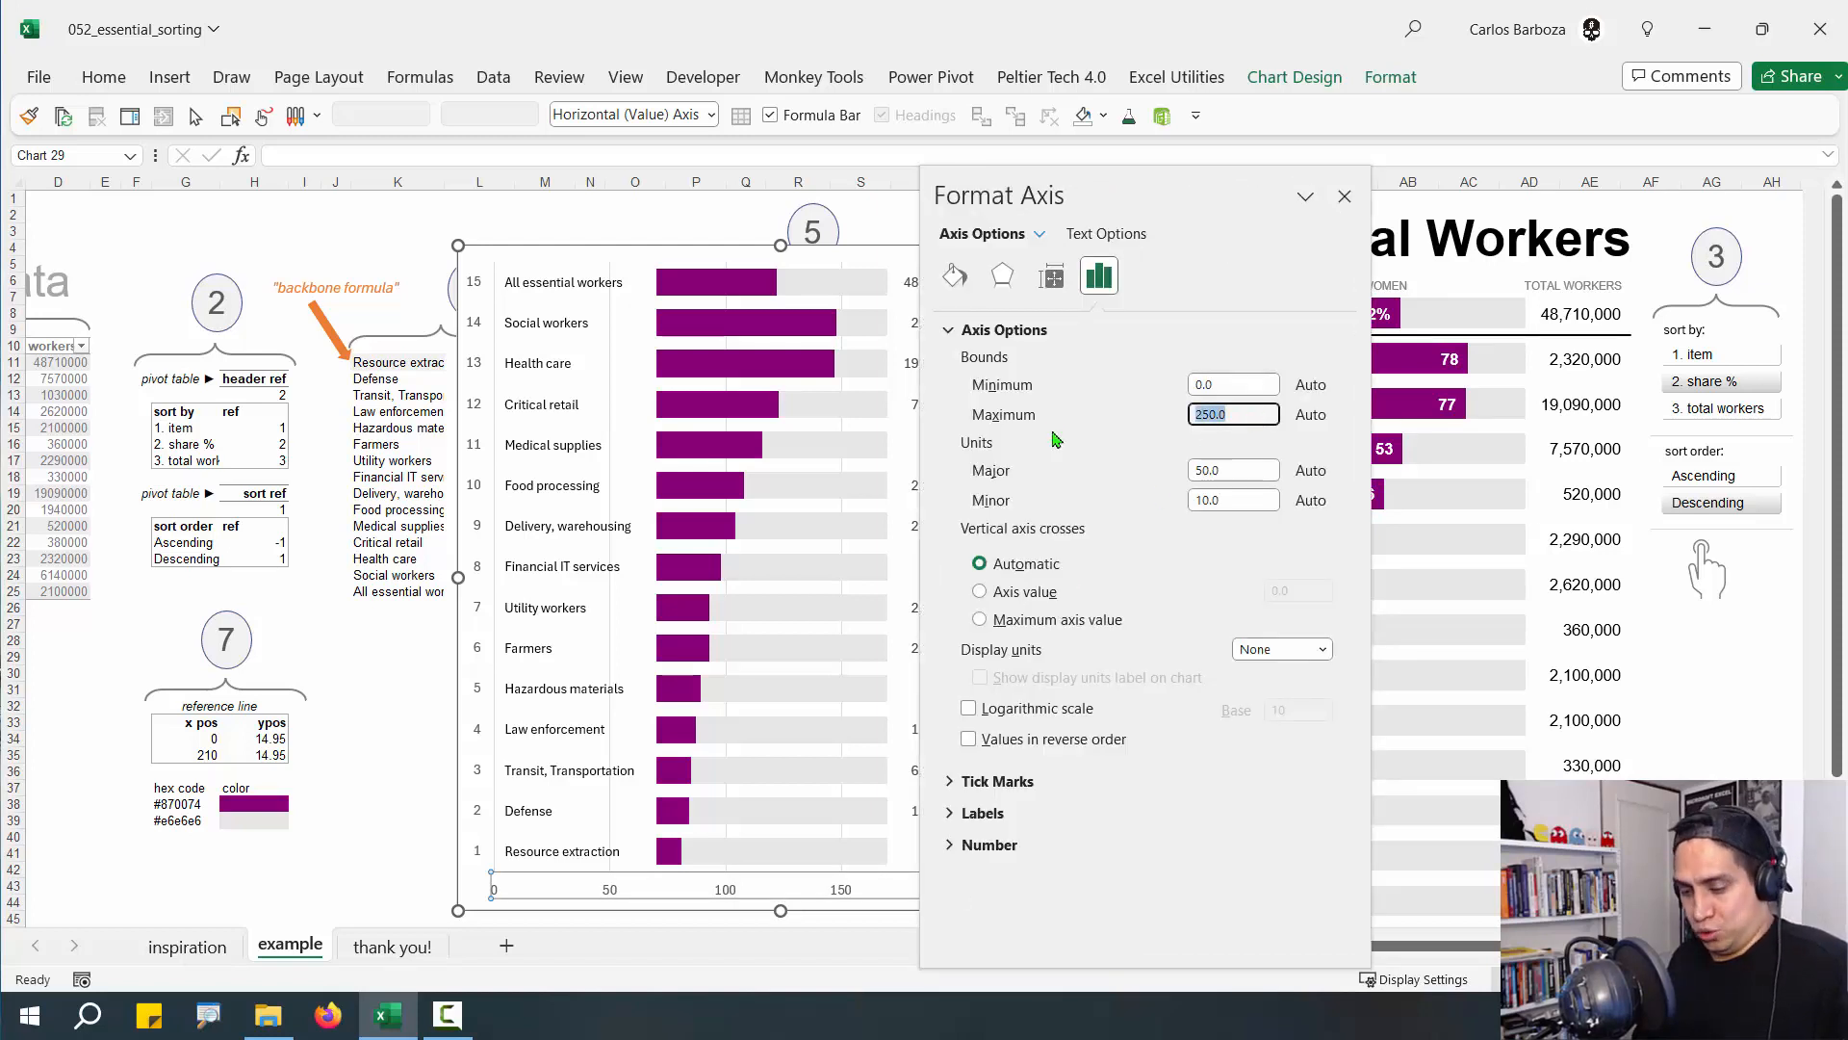
text(210)
key(shift+Tab)
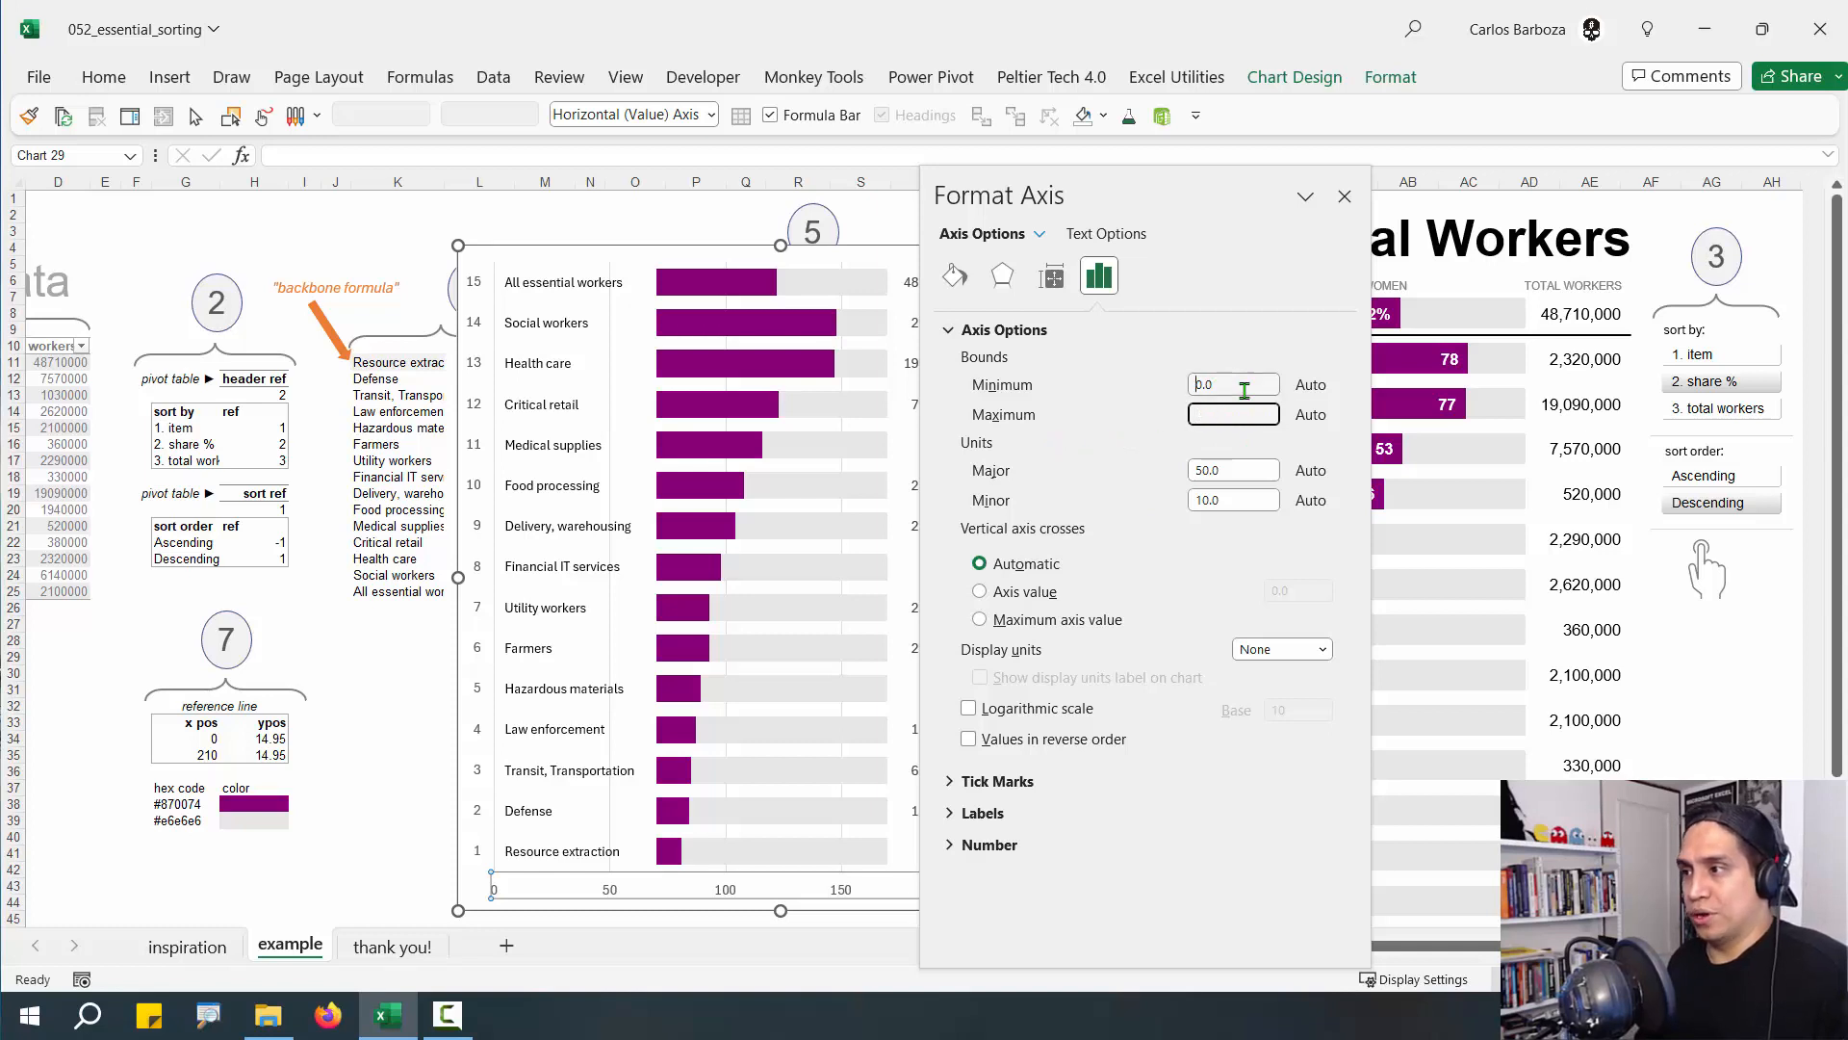
text(-40)
key(Return)
text(0)
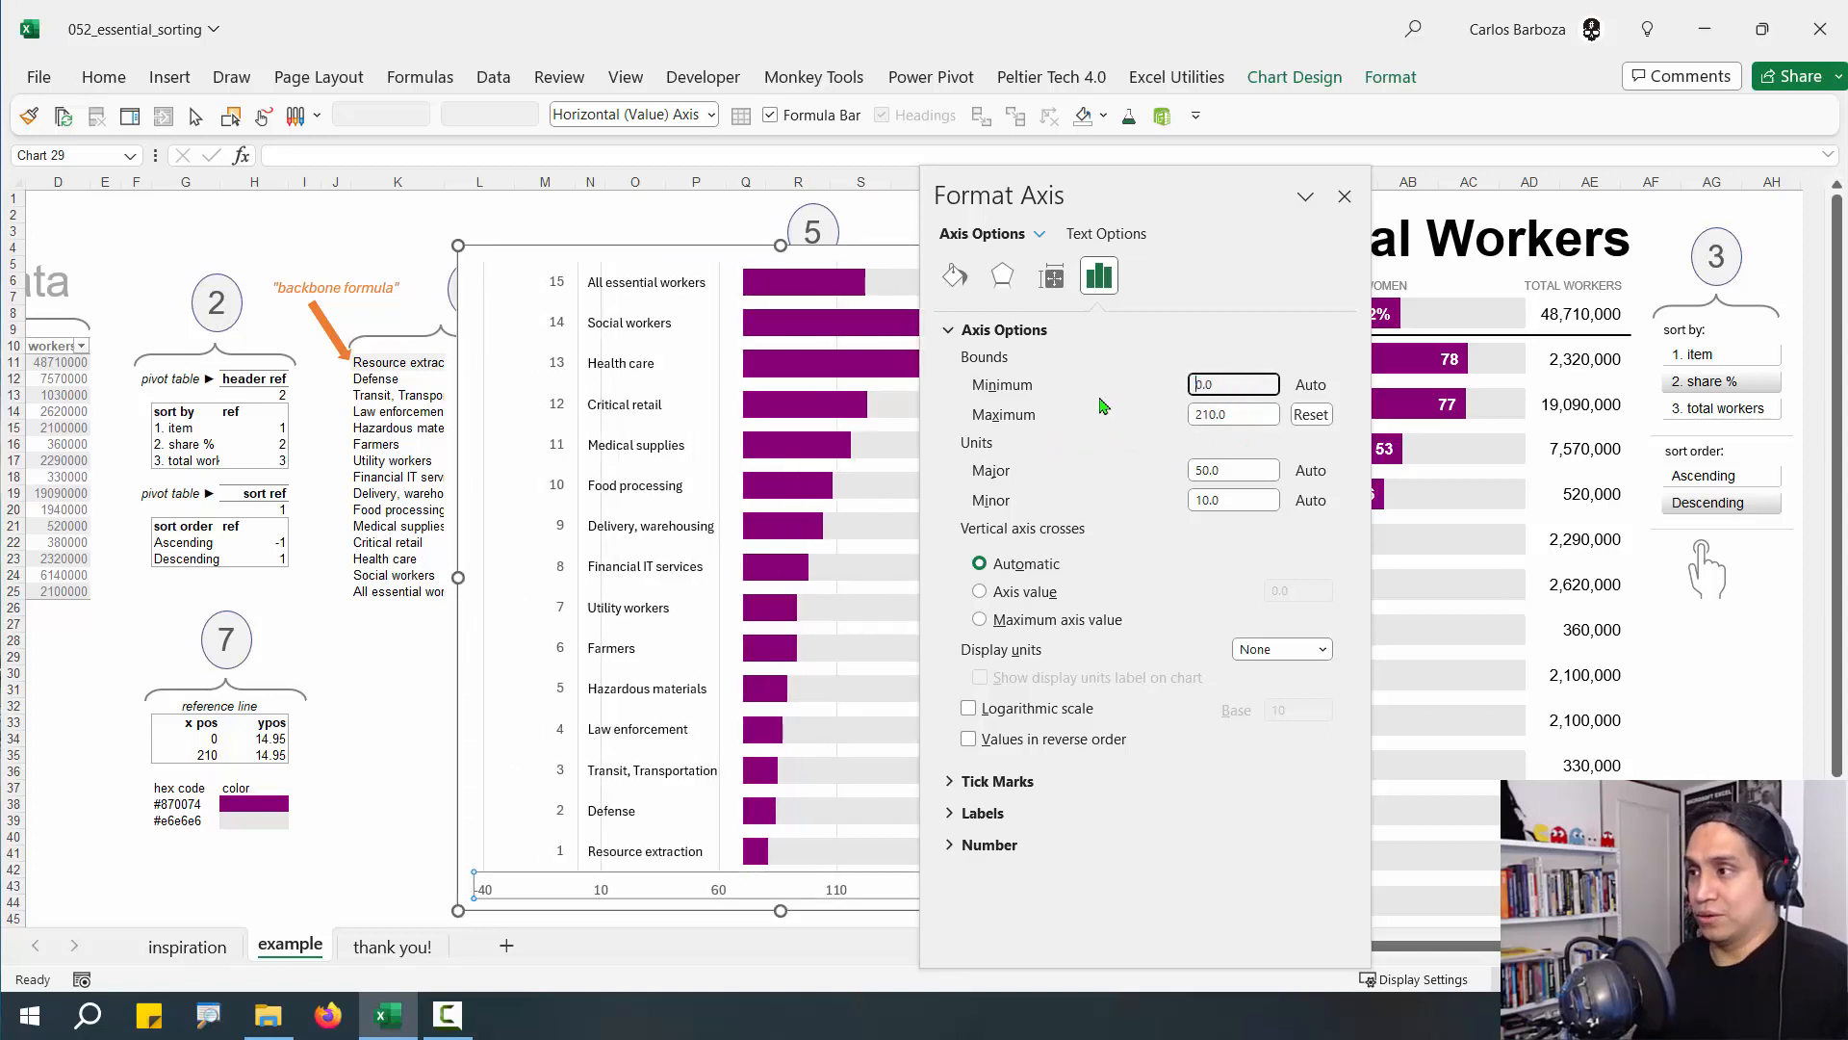
key(Return)
click(1265, 414)
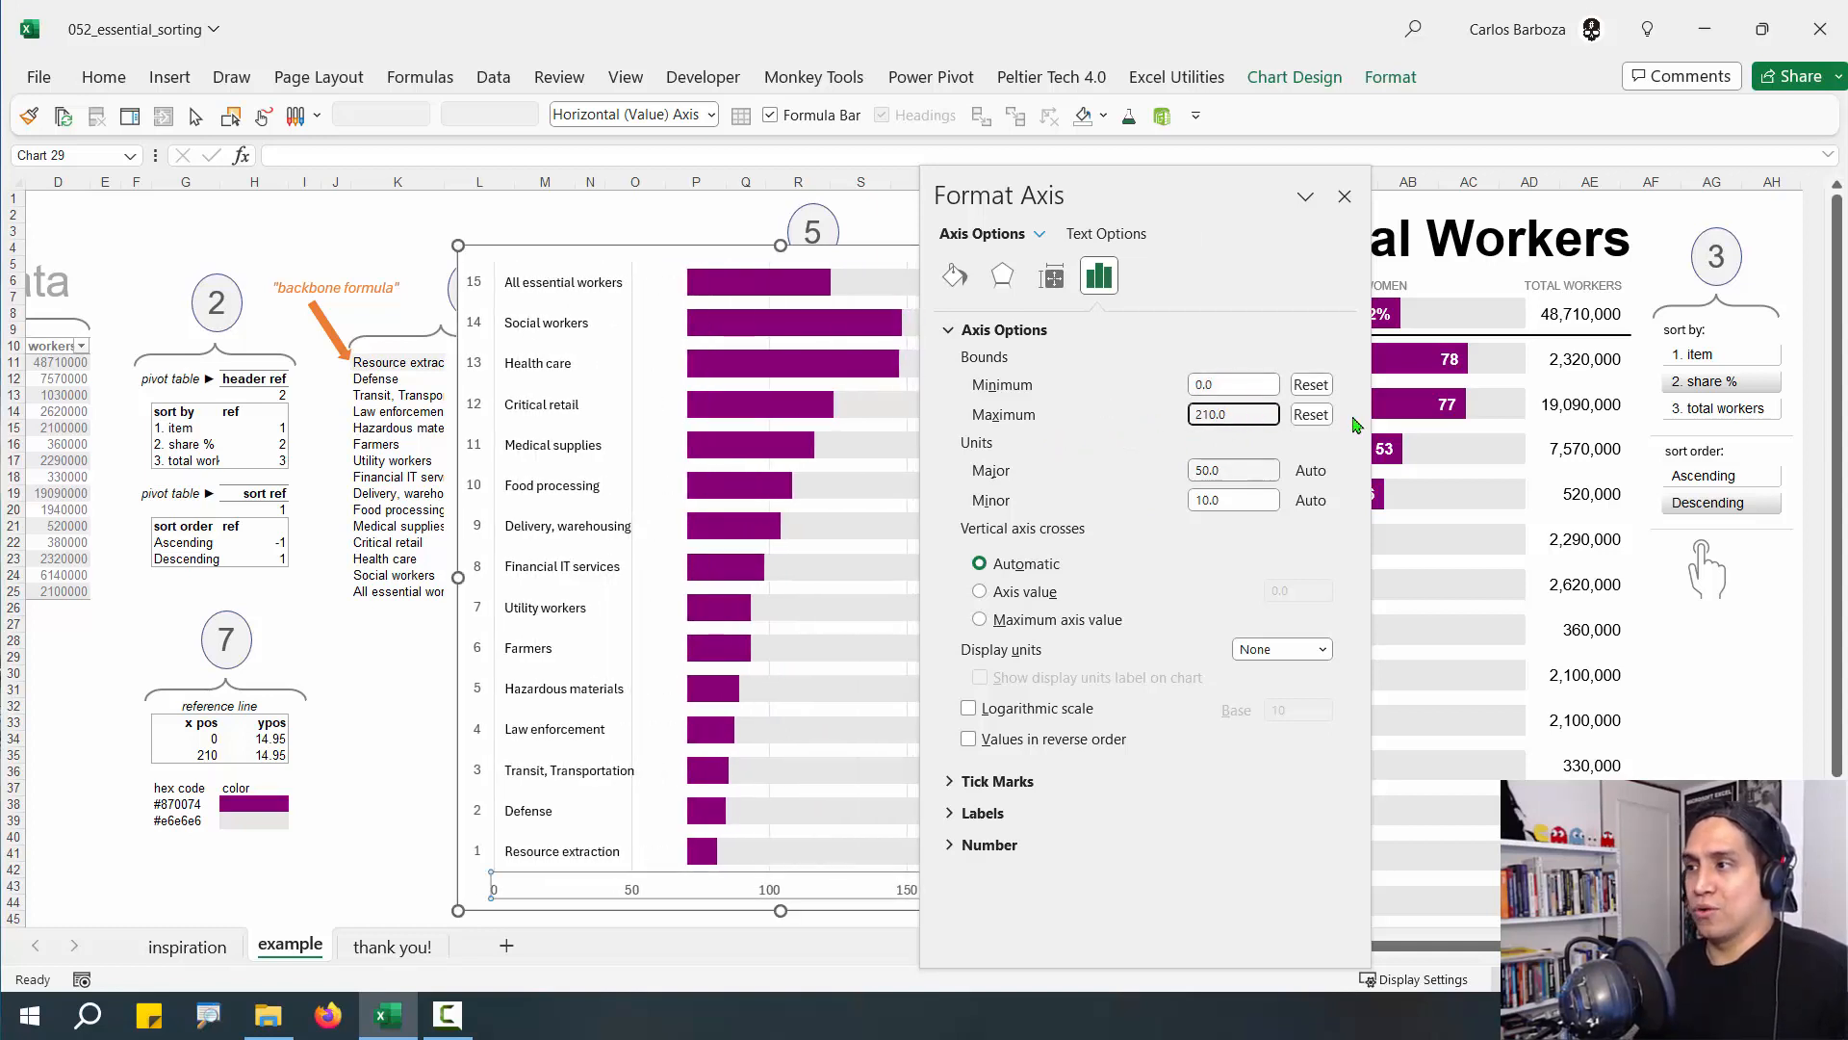
drag(1180, 198, 1002, 100)
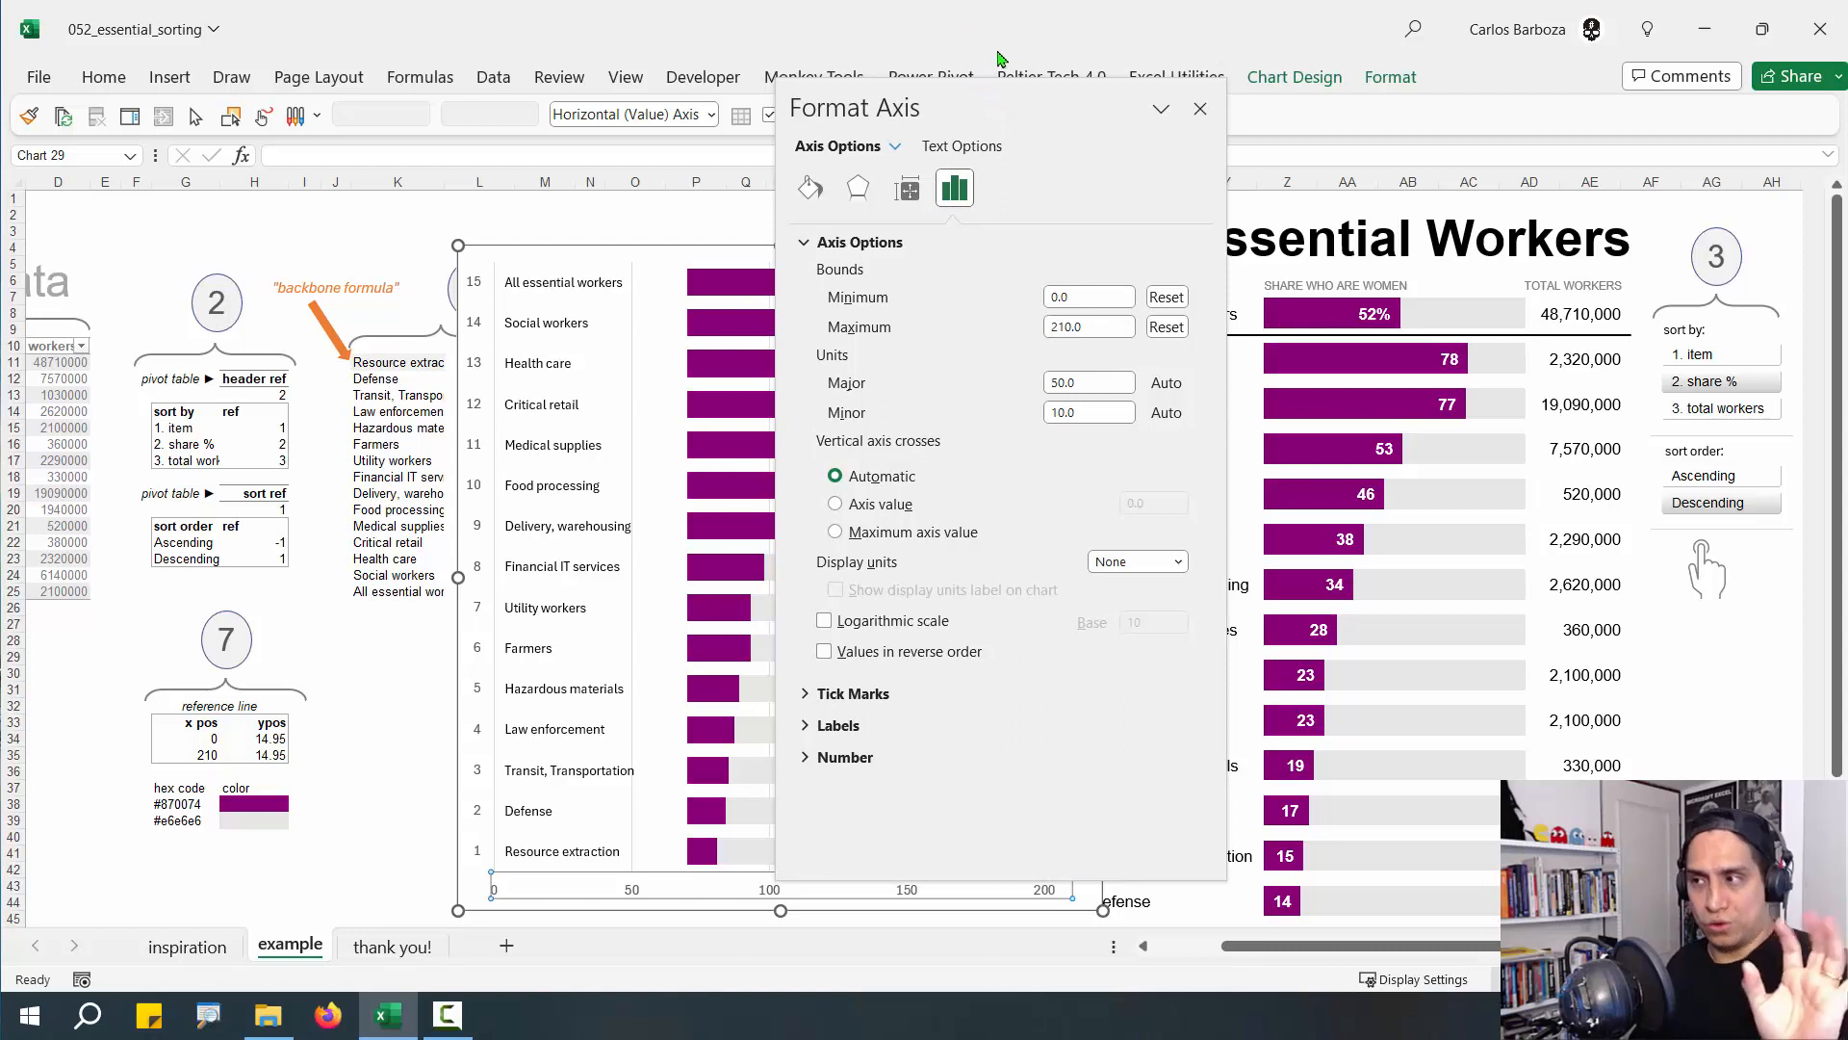
click(1199, 108)
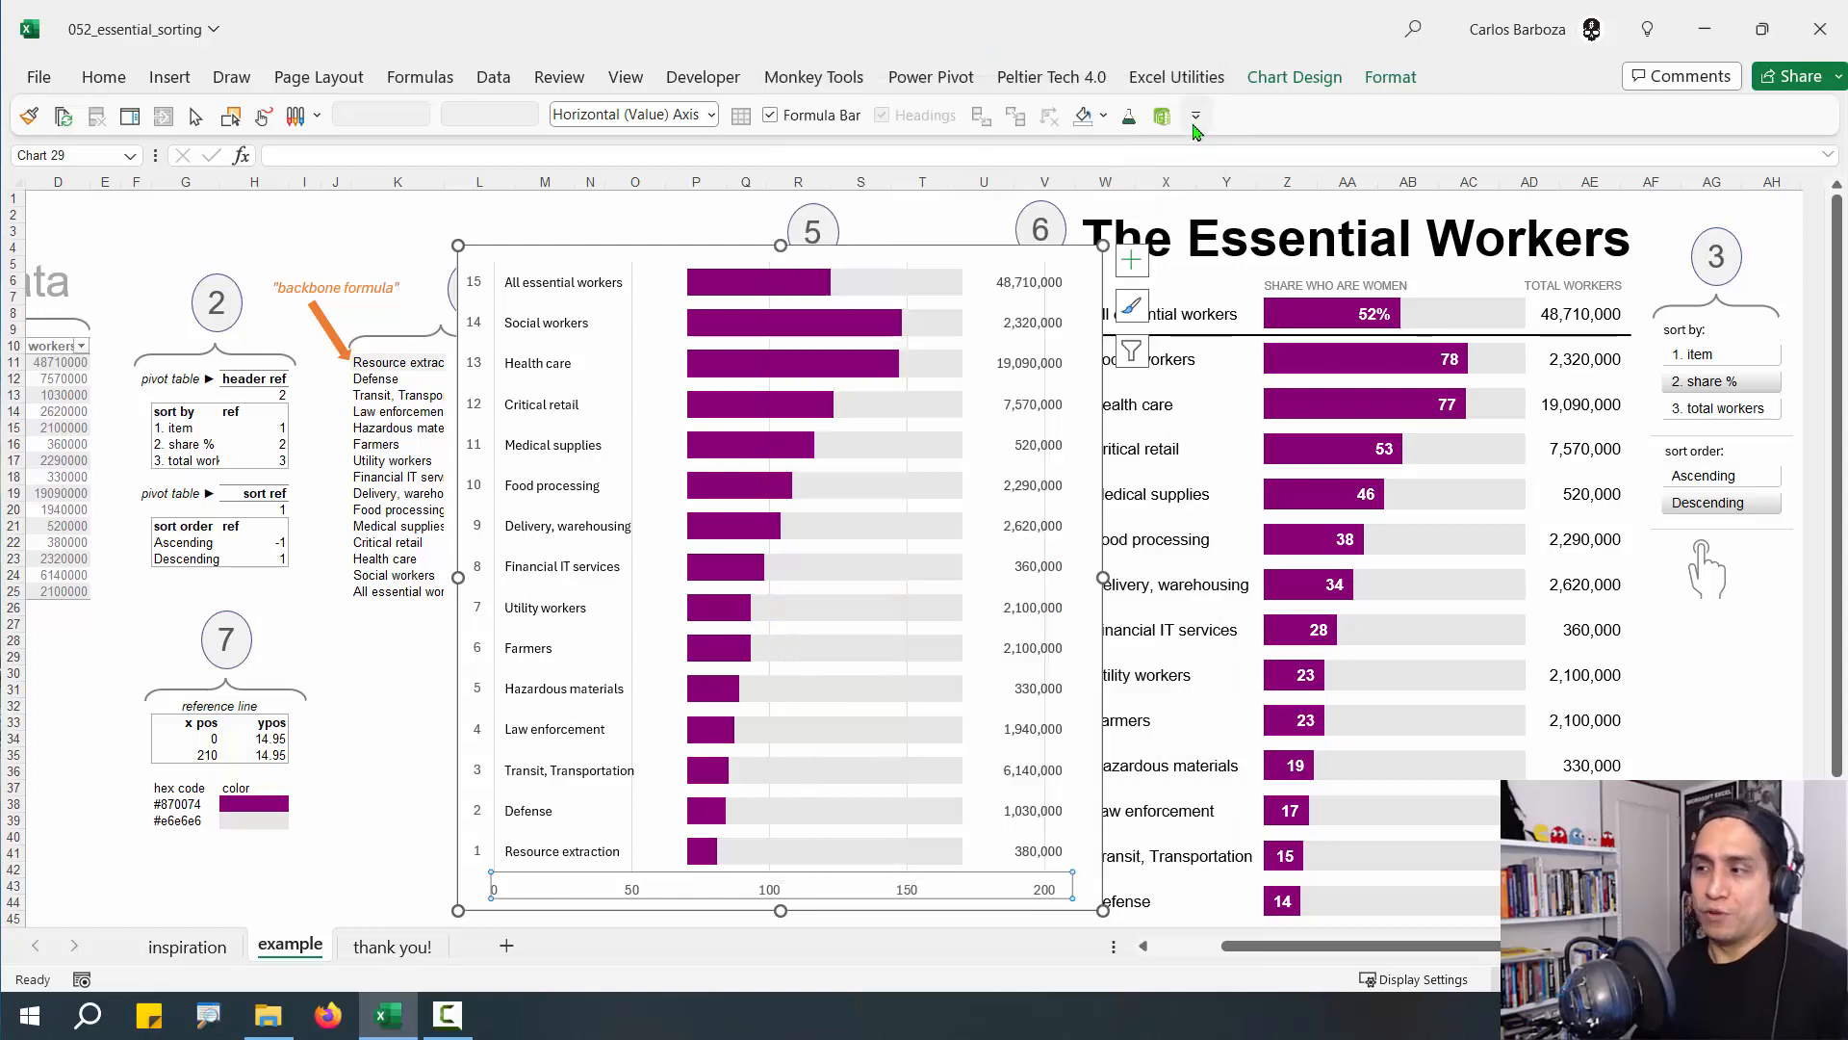
Delete the chart's vertical gridlines and move the chart left off the finished Essential Workers chart
click(633, 846)
click(633, 842)
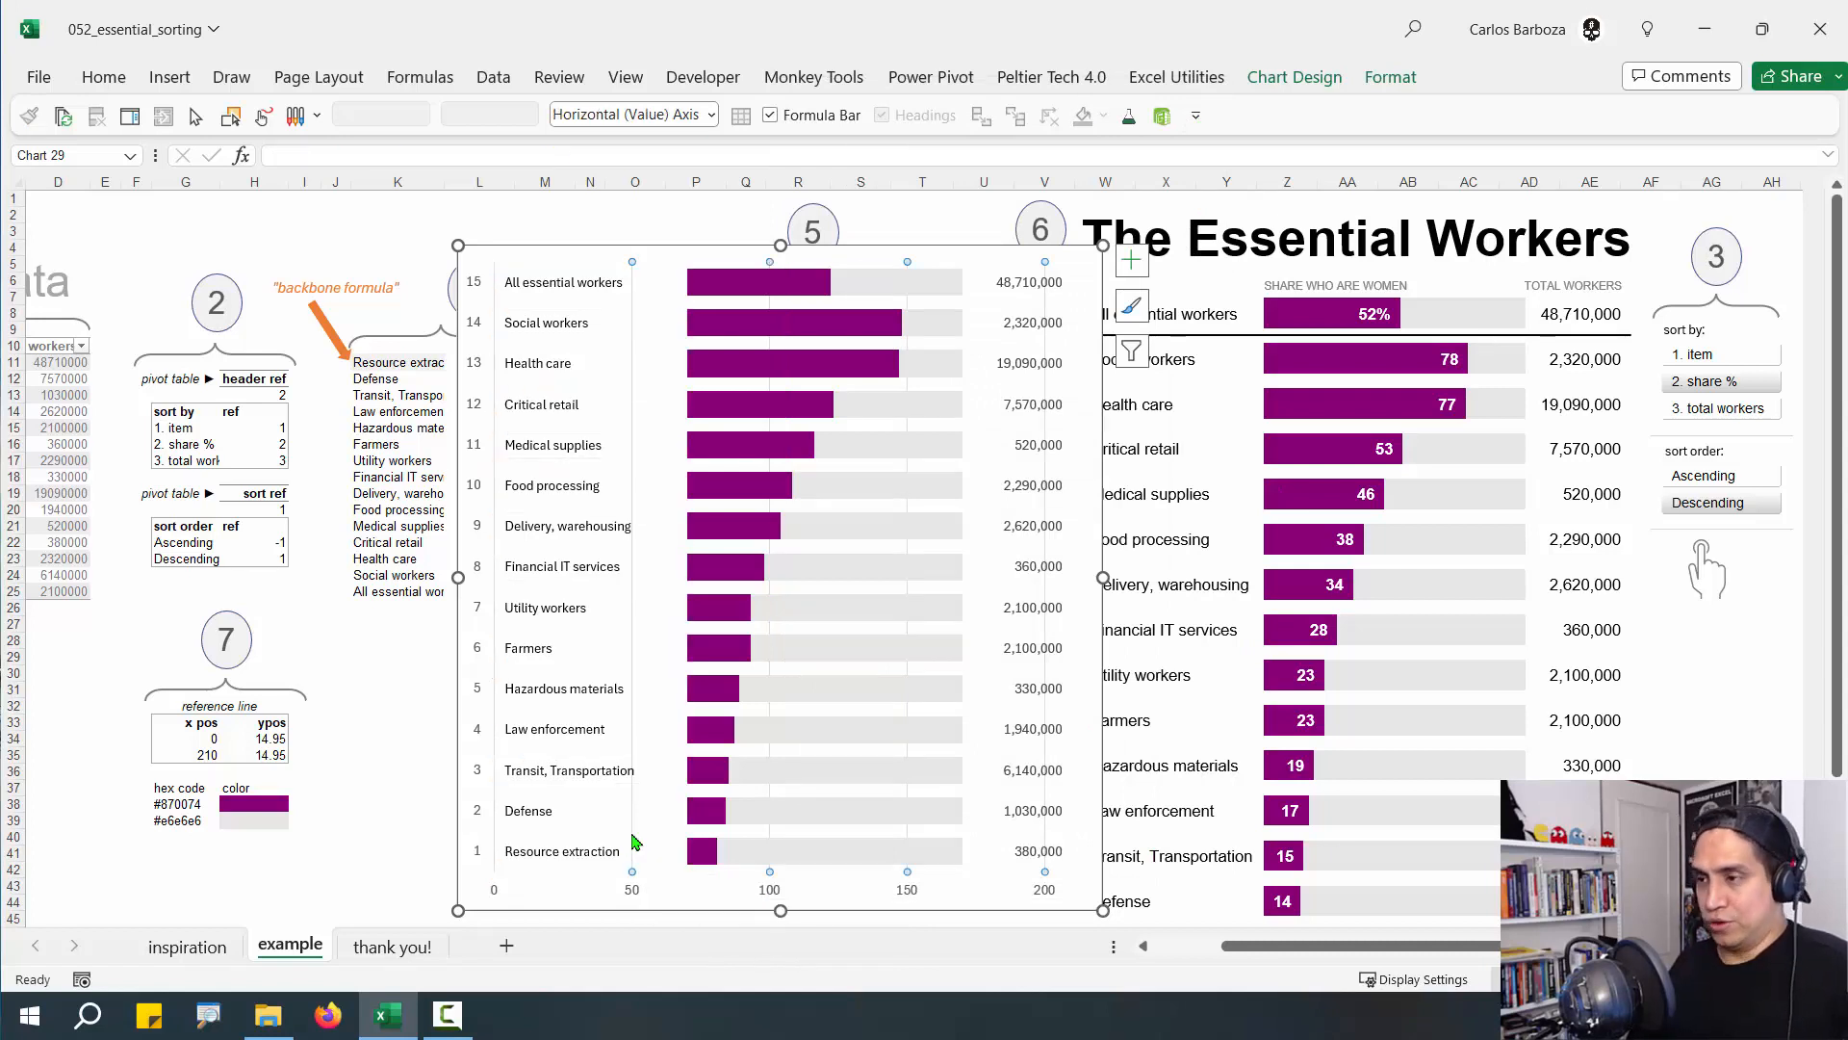
key(Escape)
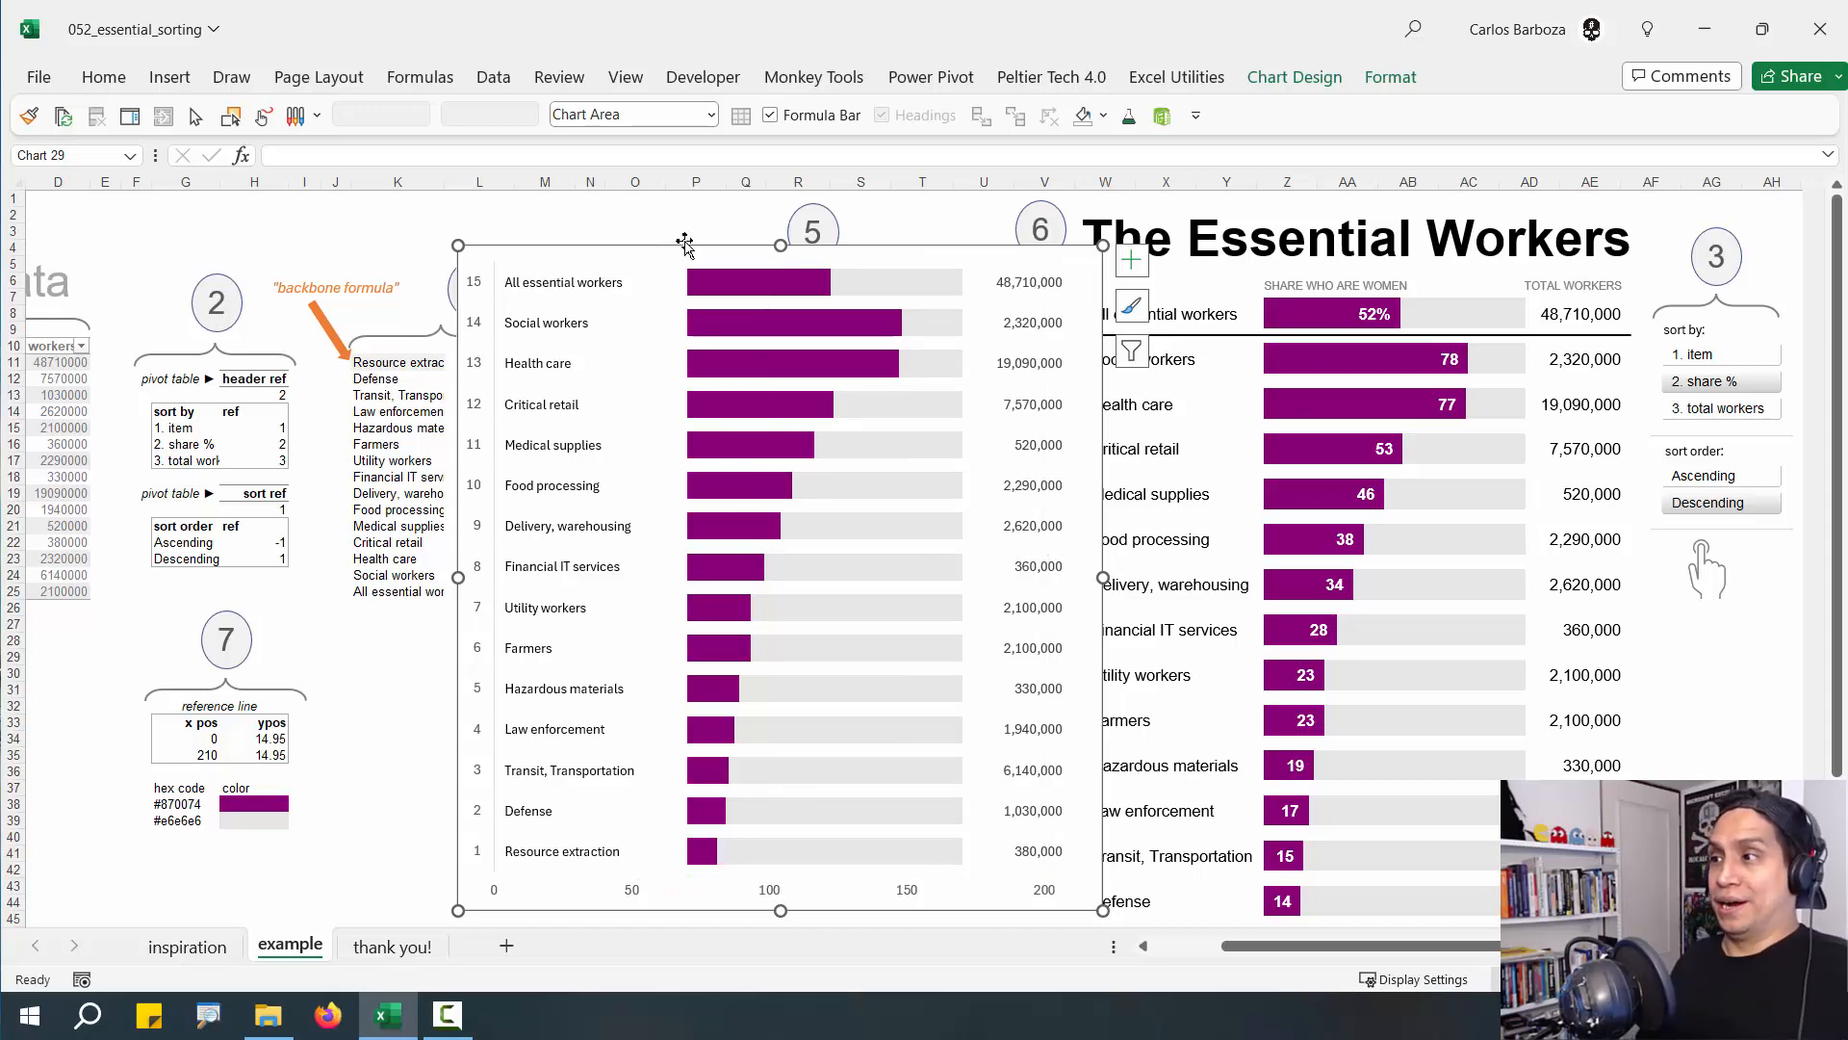
drag(684, 244, 634, 236)
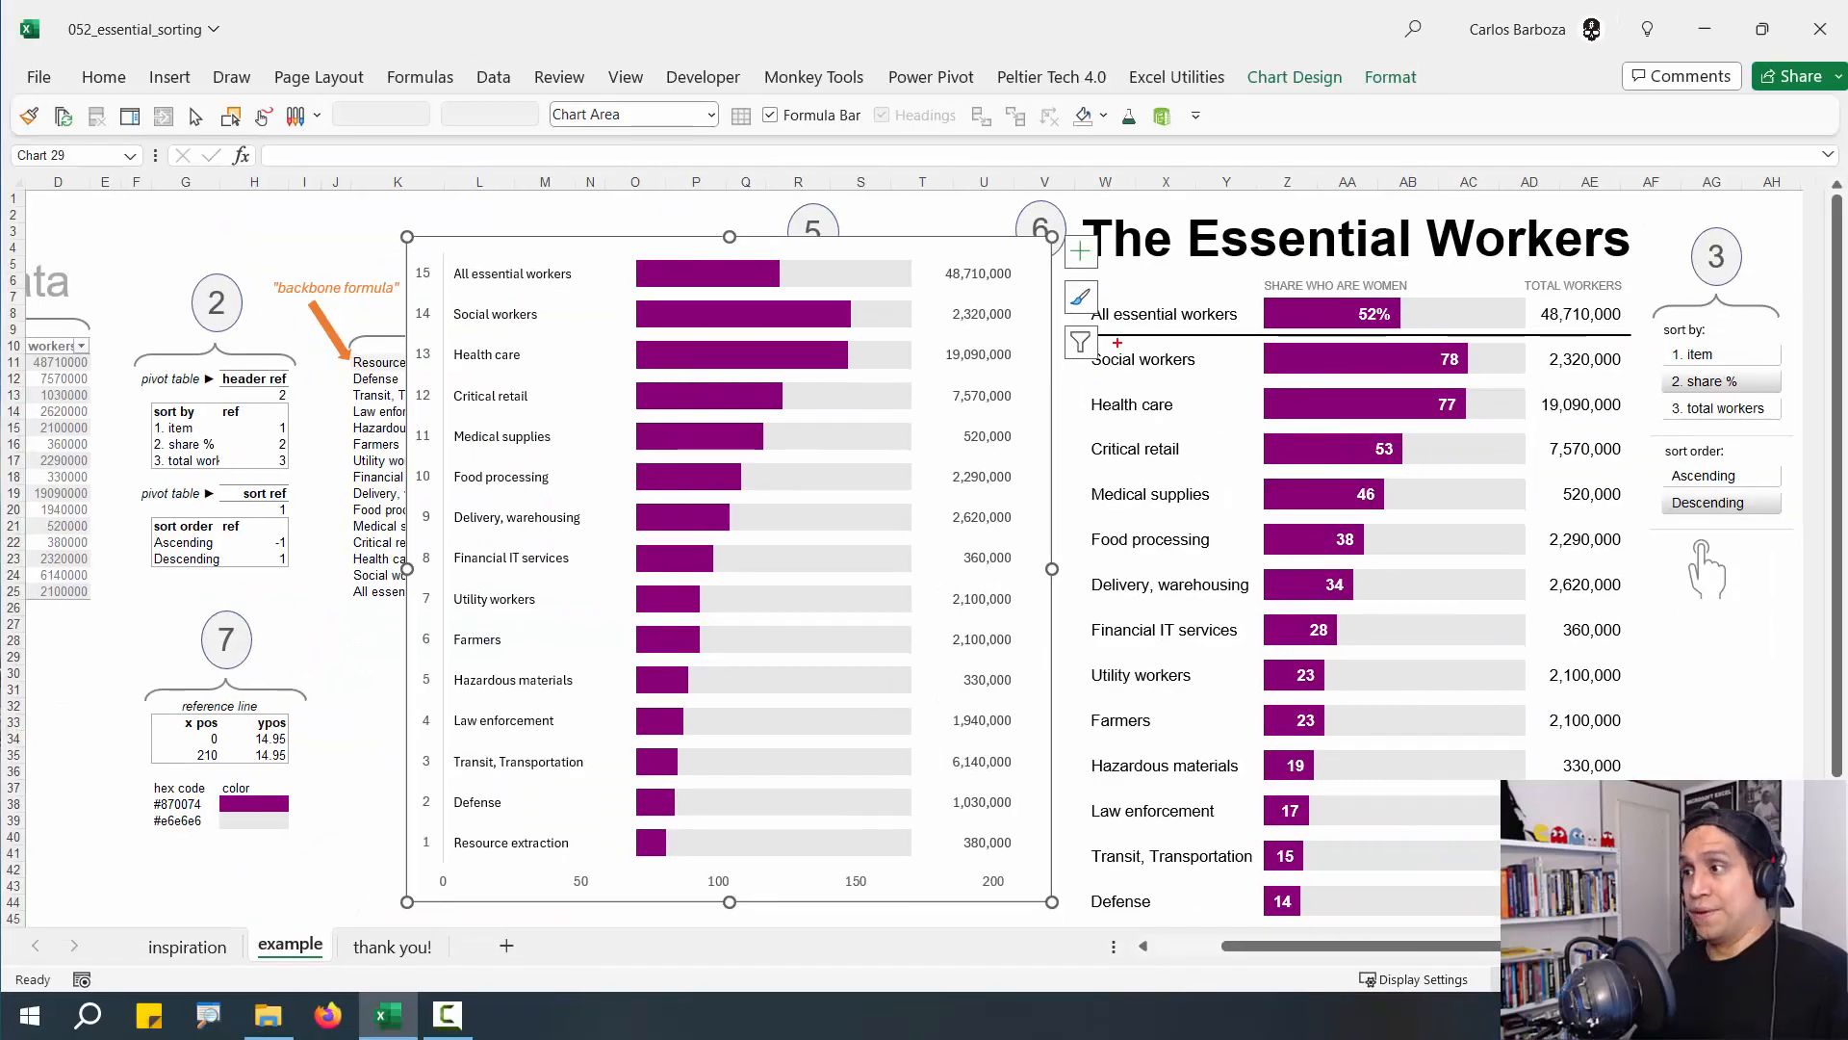
drag(1117, 342, 876, 445)
drag(1242, 342, 1004, 416)
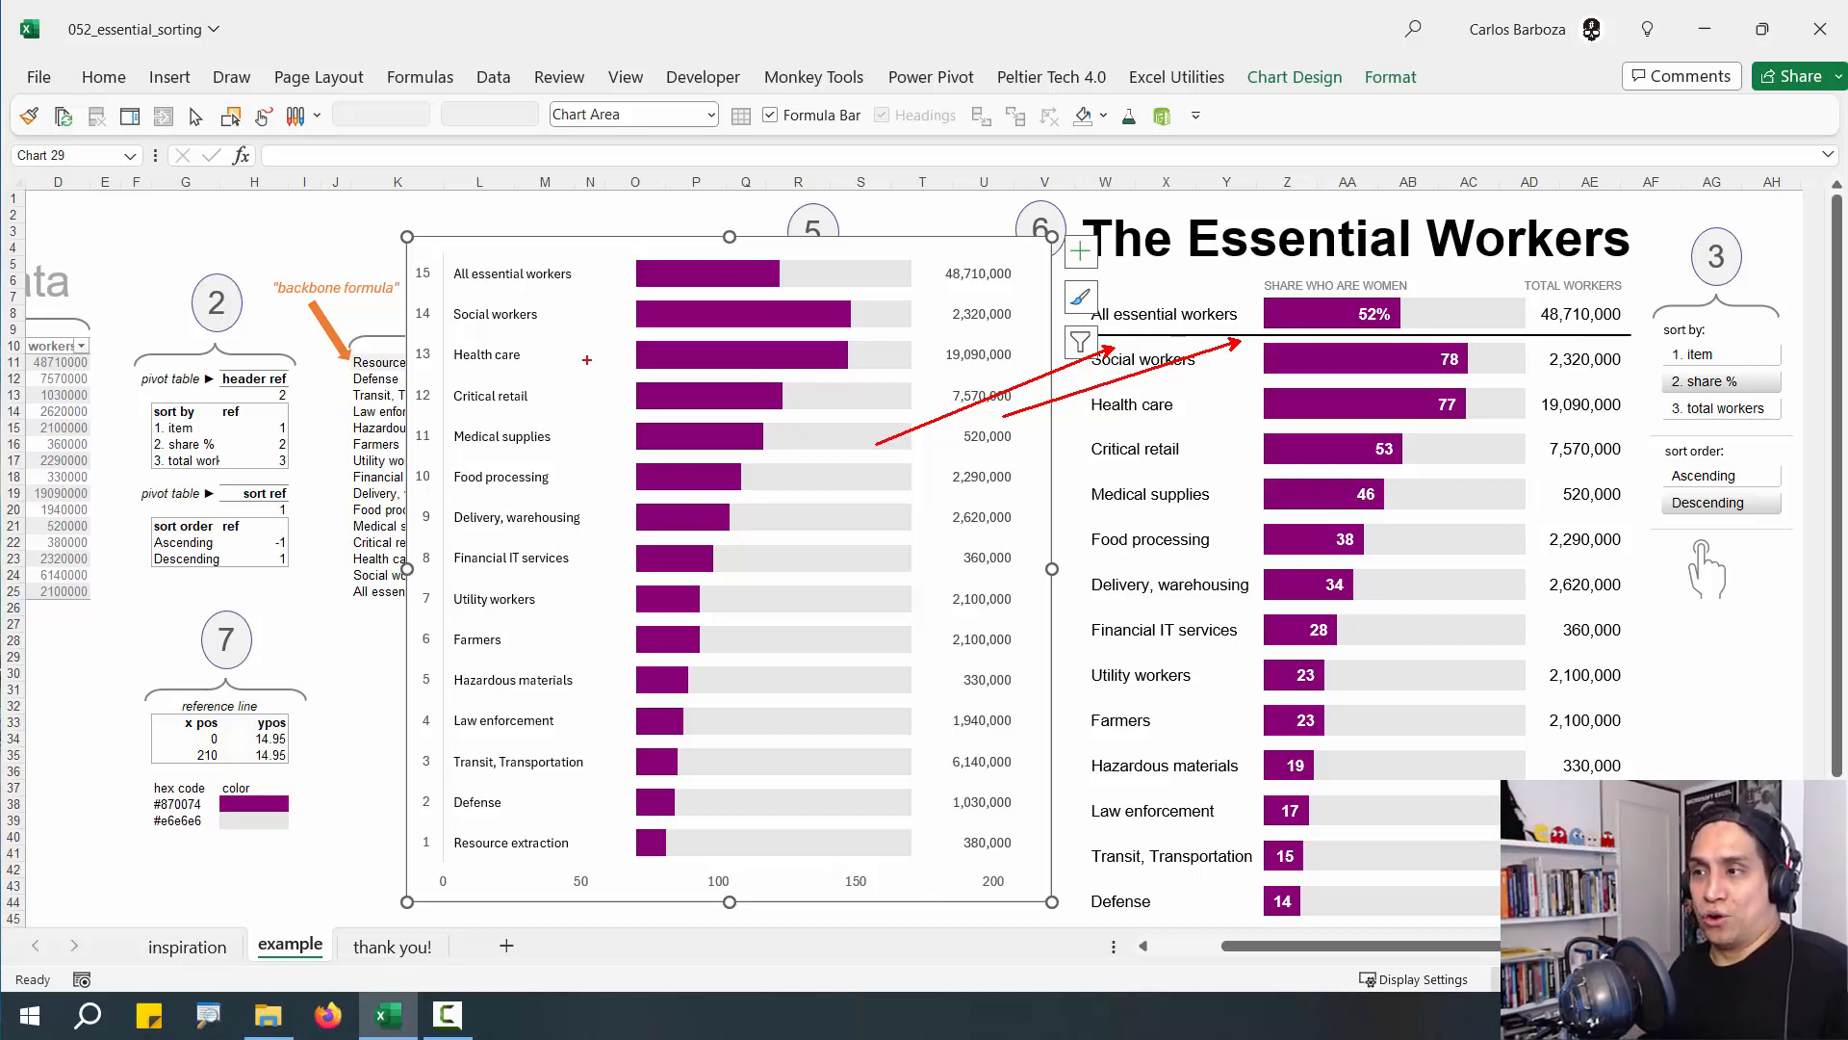
Add a chart series named from cell G32 (reference line) with its value taken from cell G34
click(612, 381)
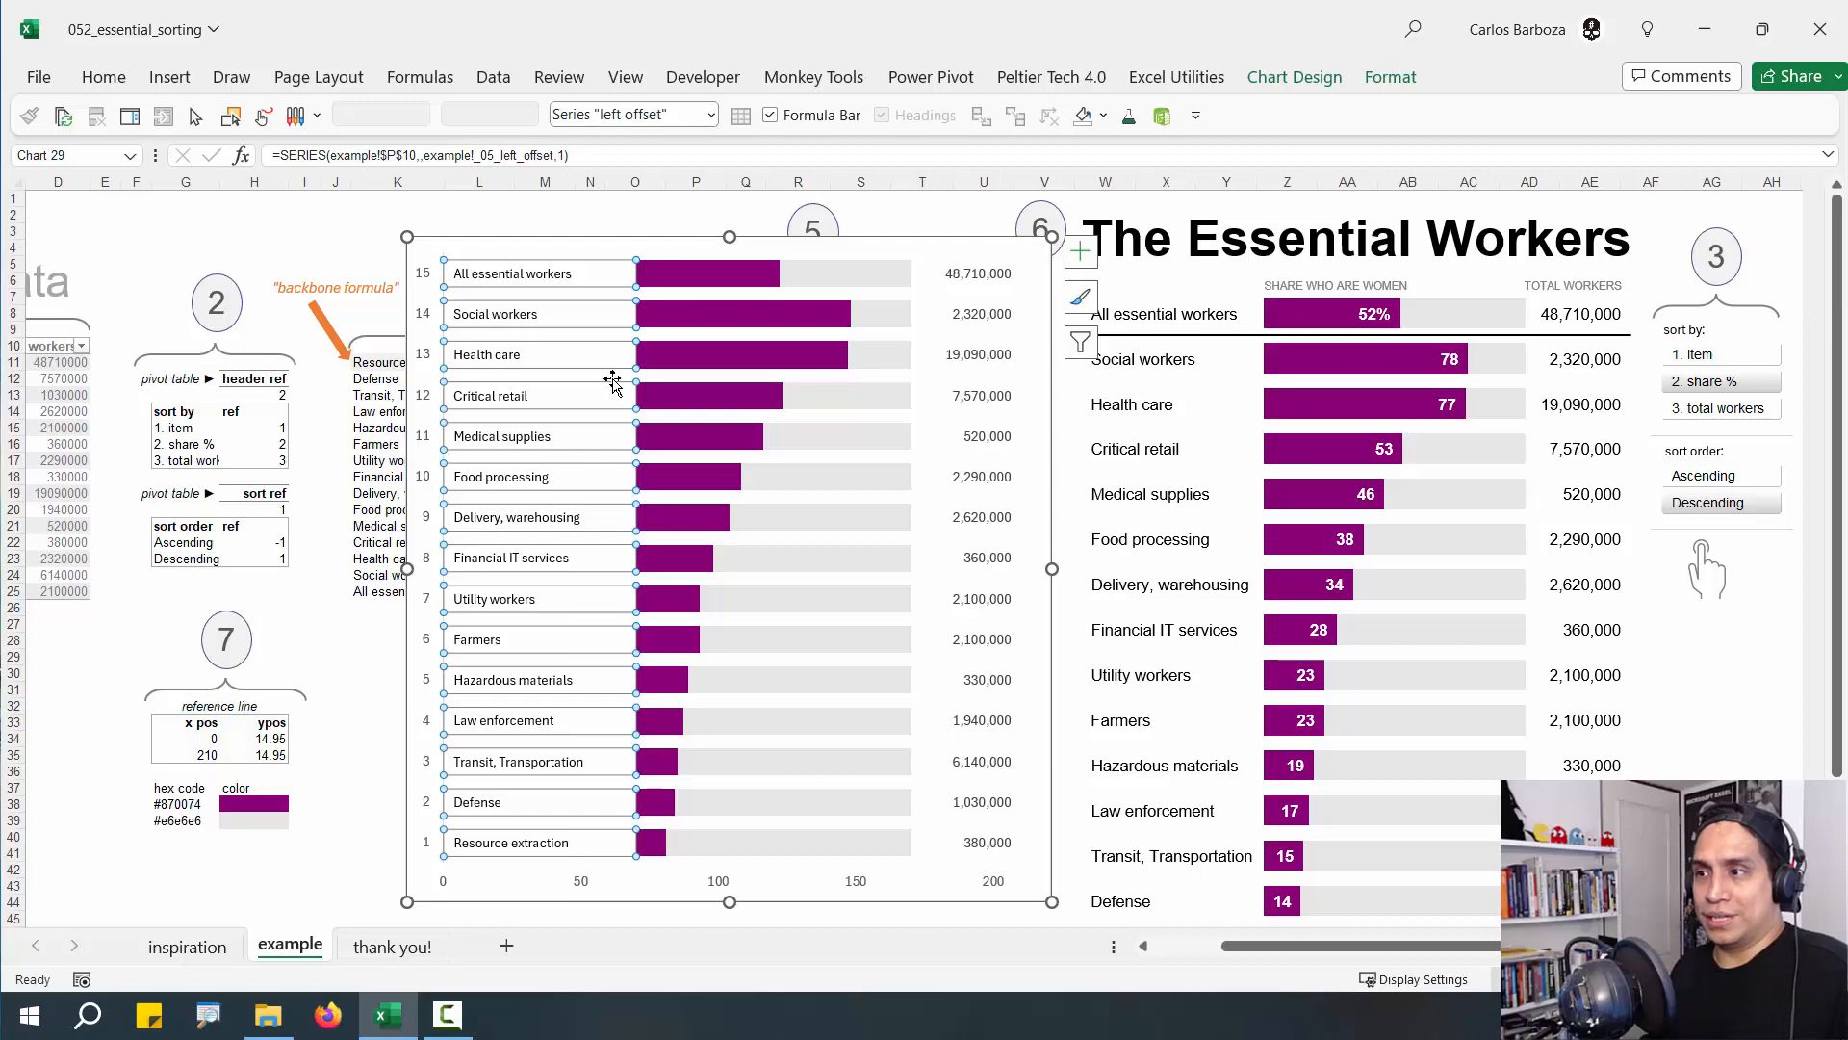
right_click(612, 381)
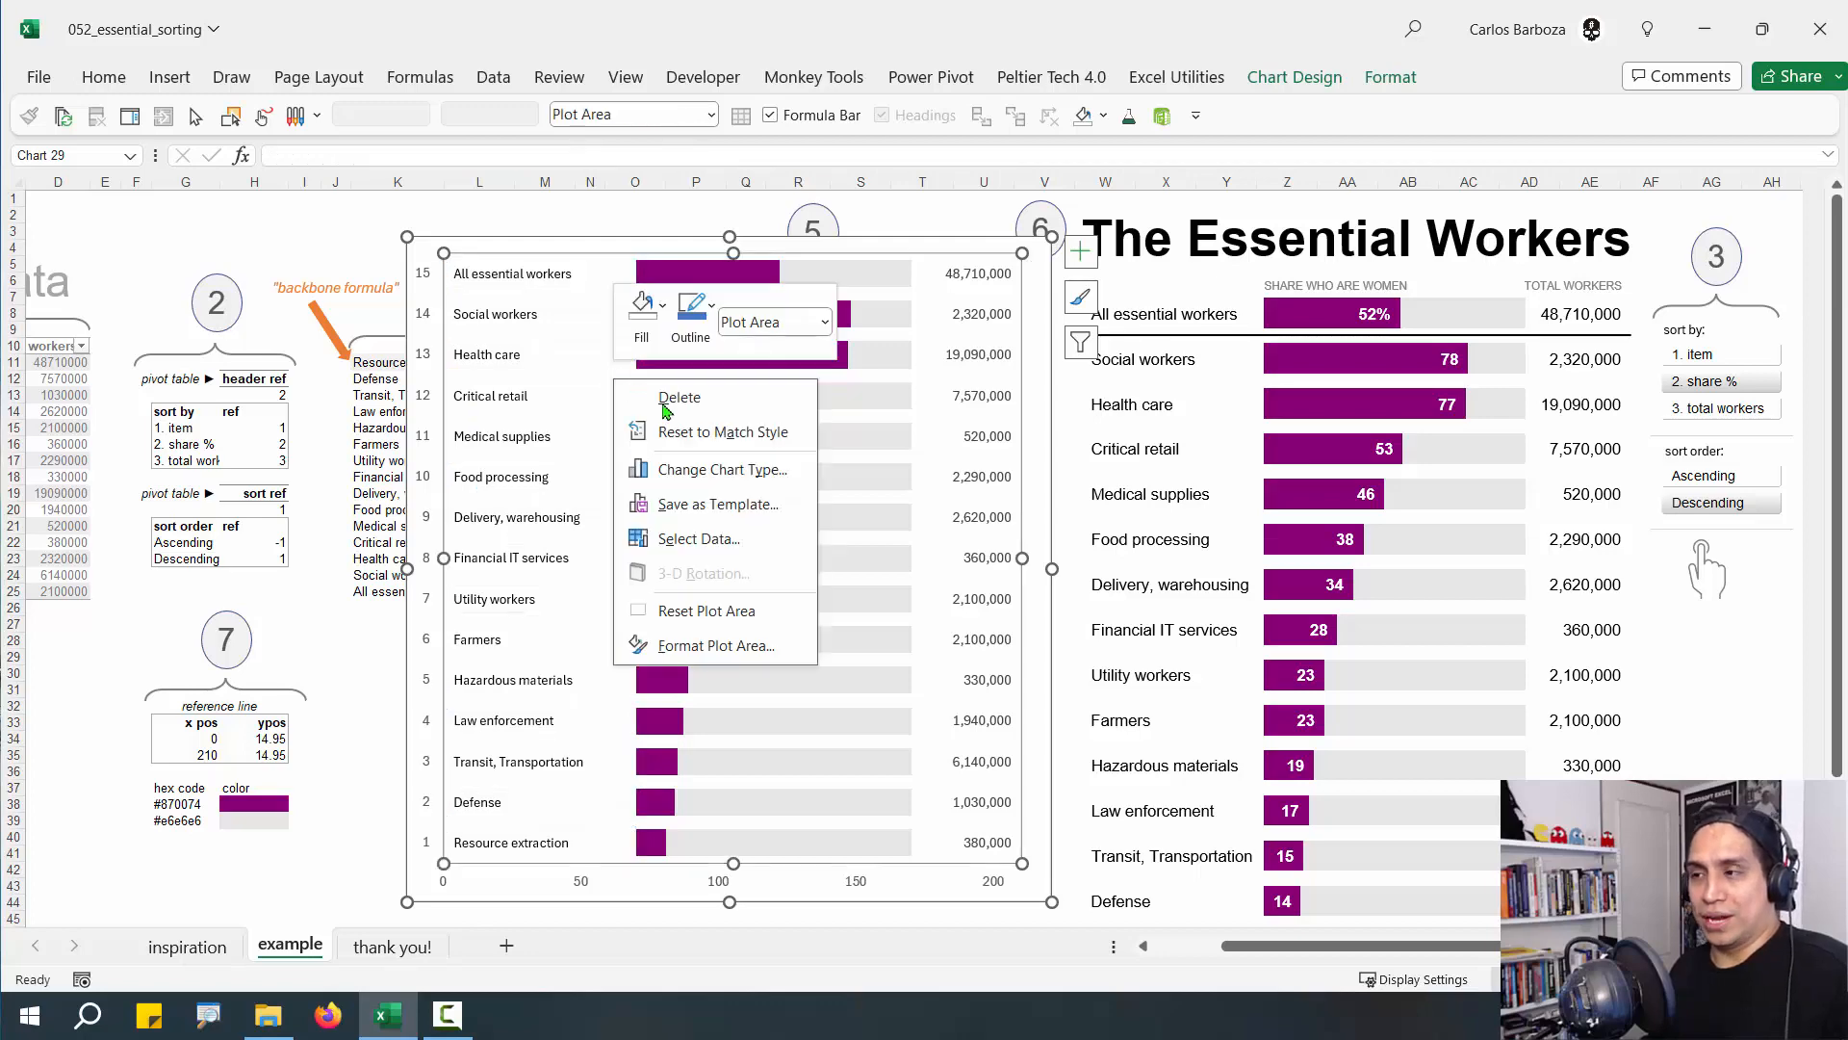
click(683, 539)
click(494, 762)
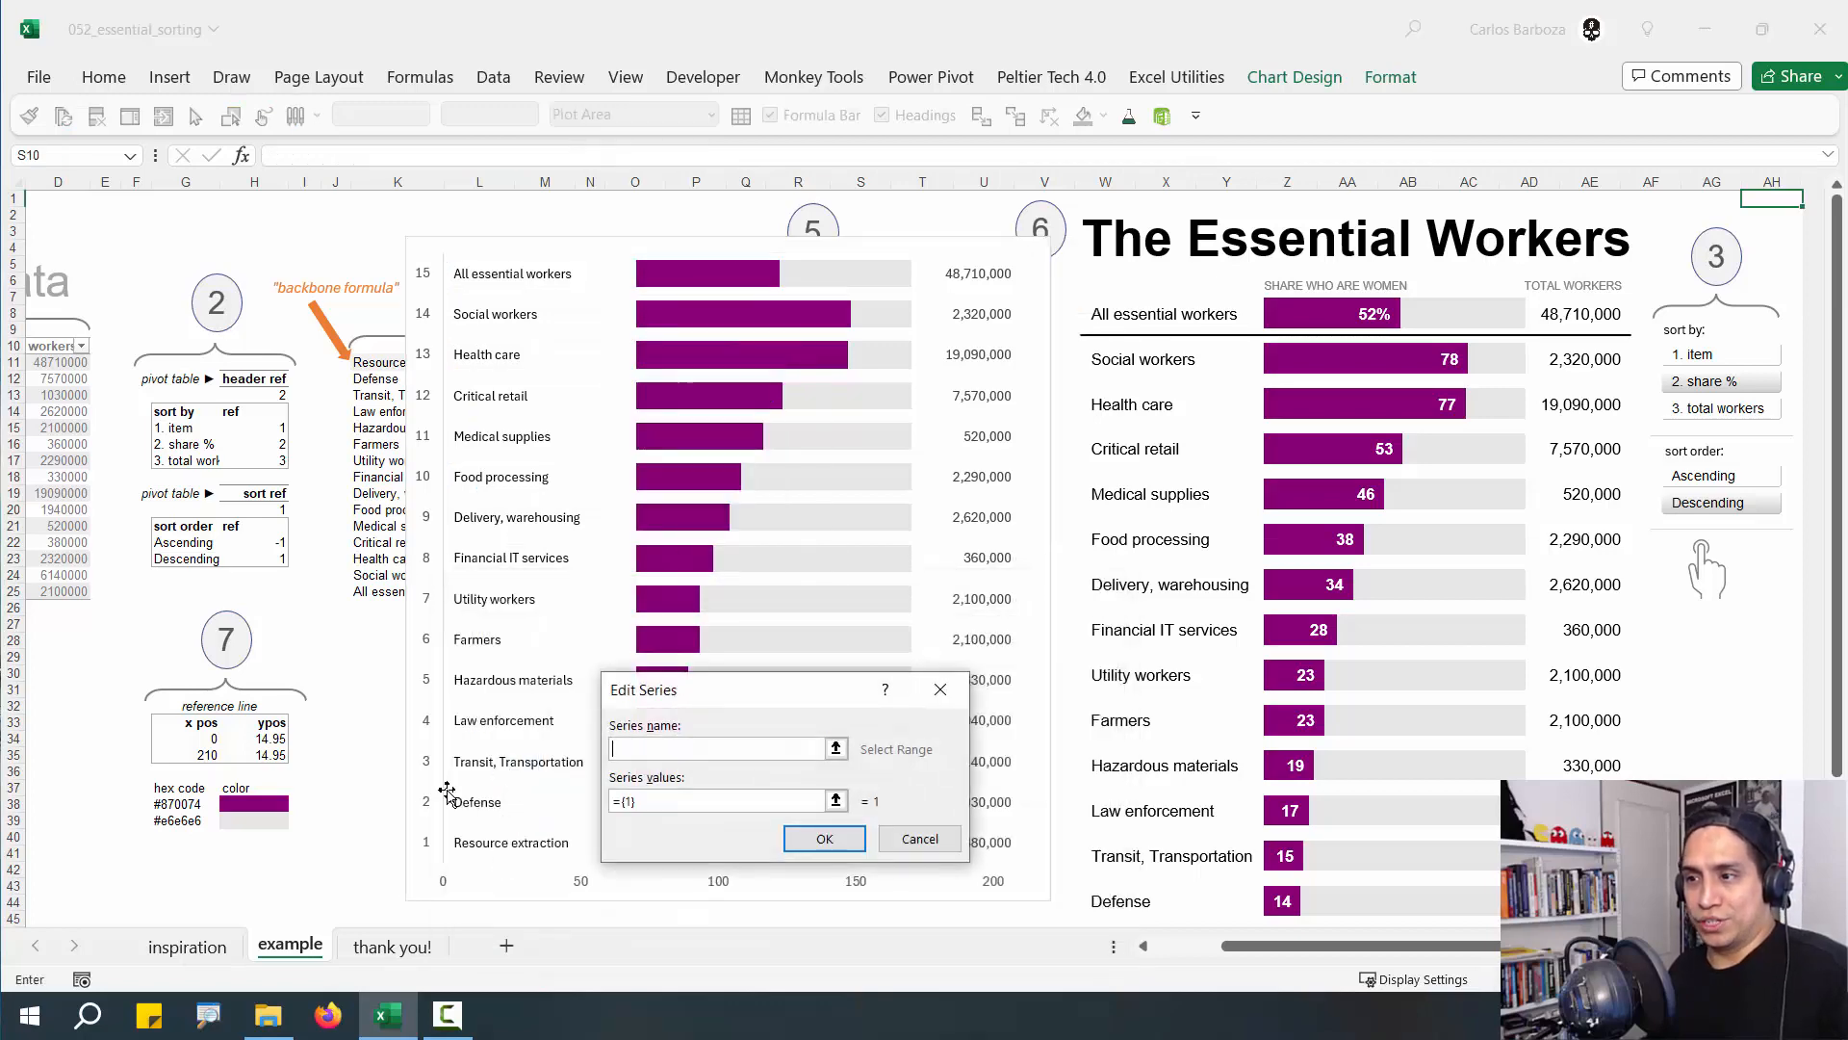
click(196, 706)
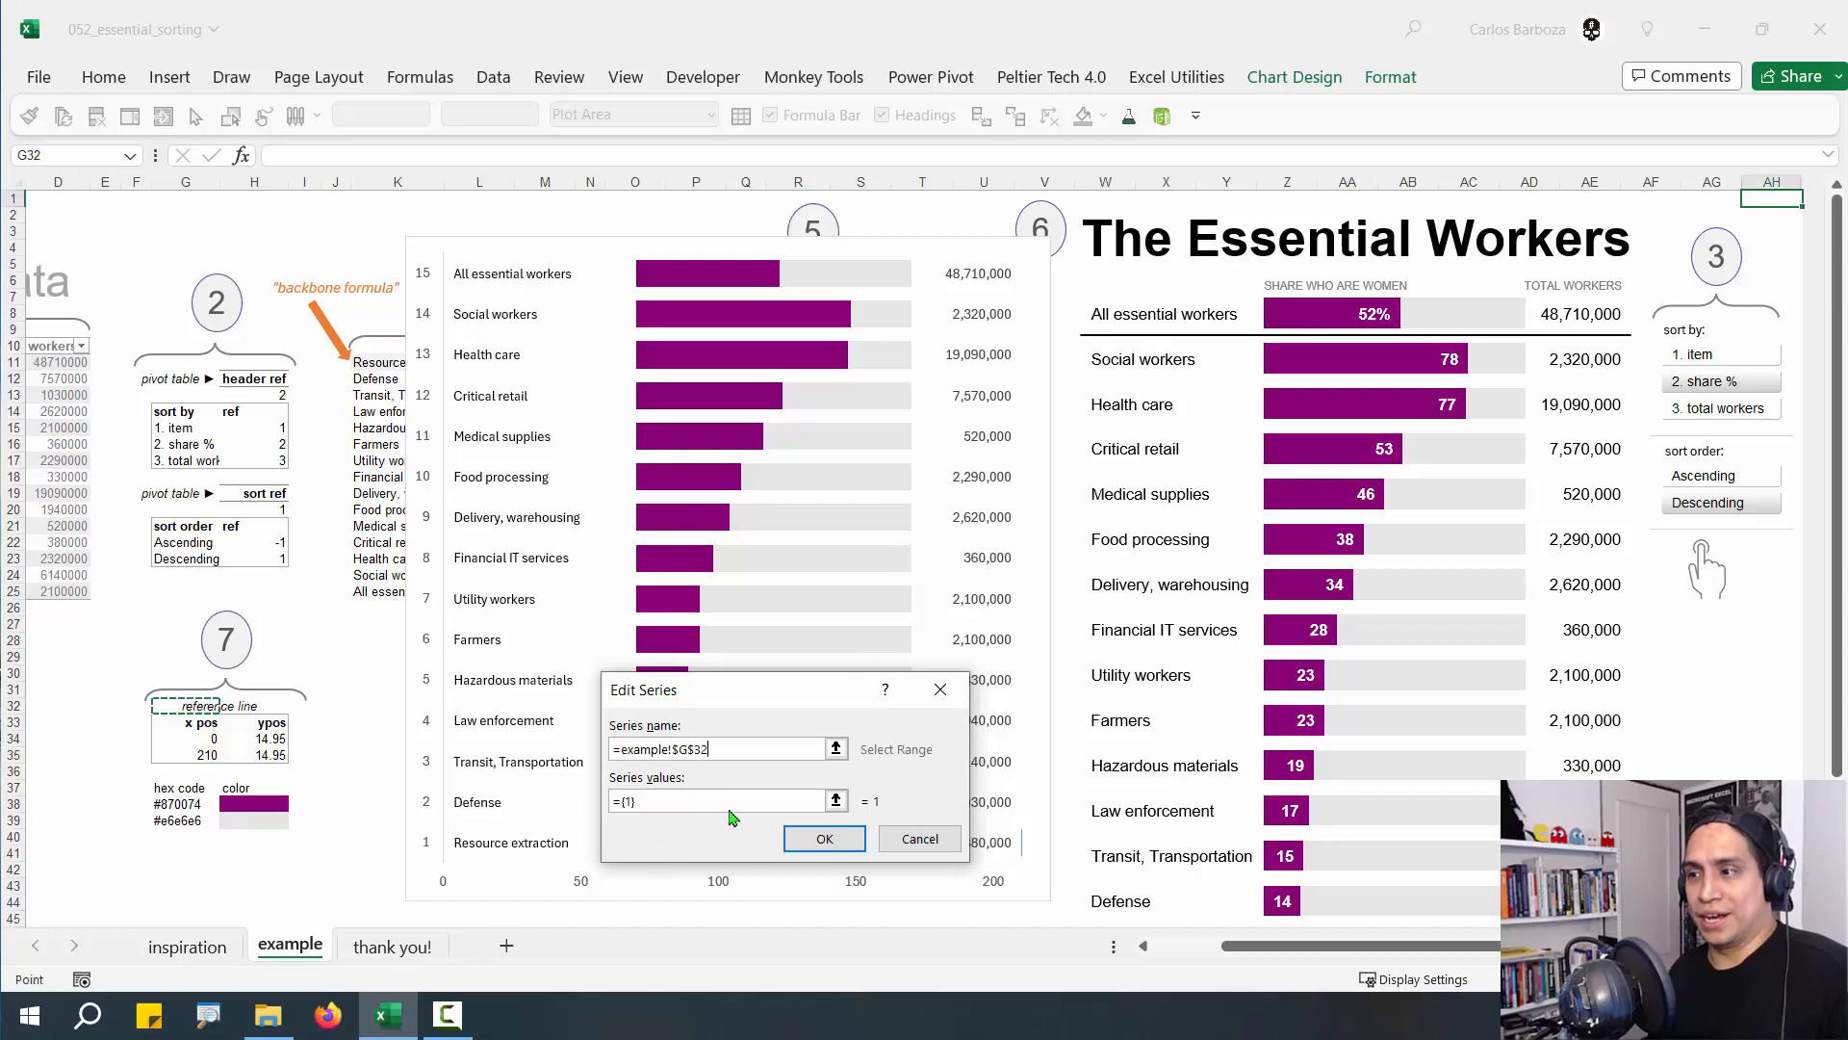
click(836, 800)
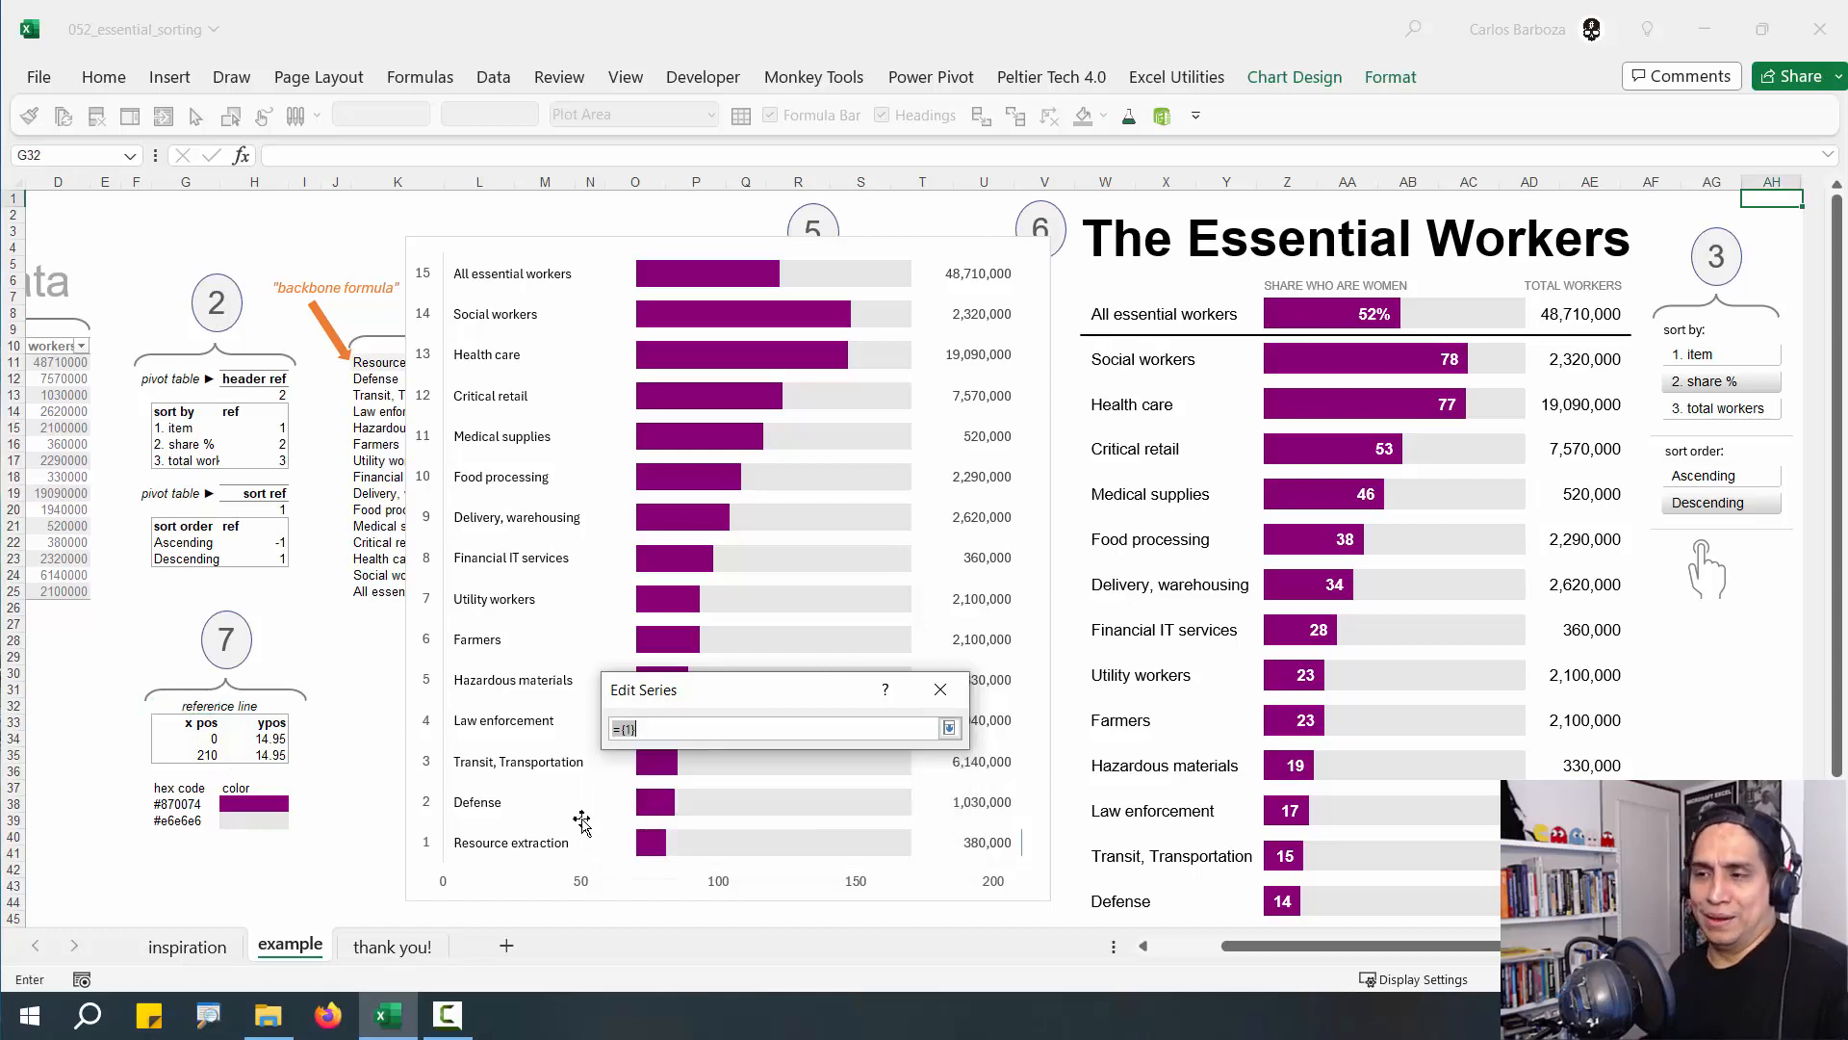
click(216, 741)
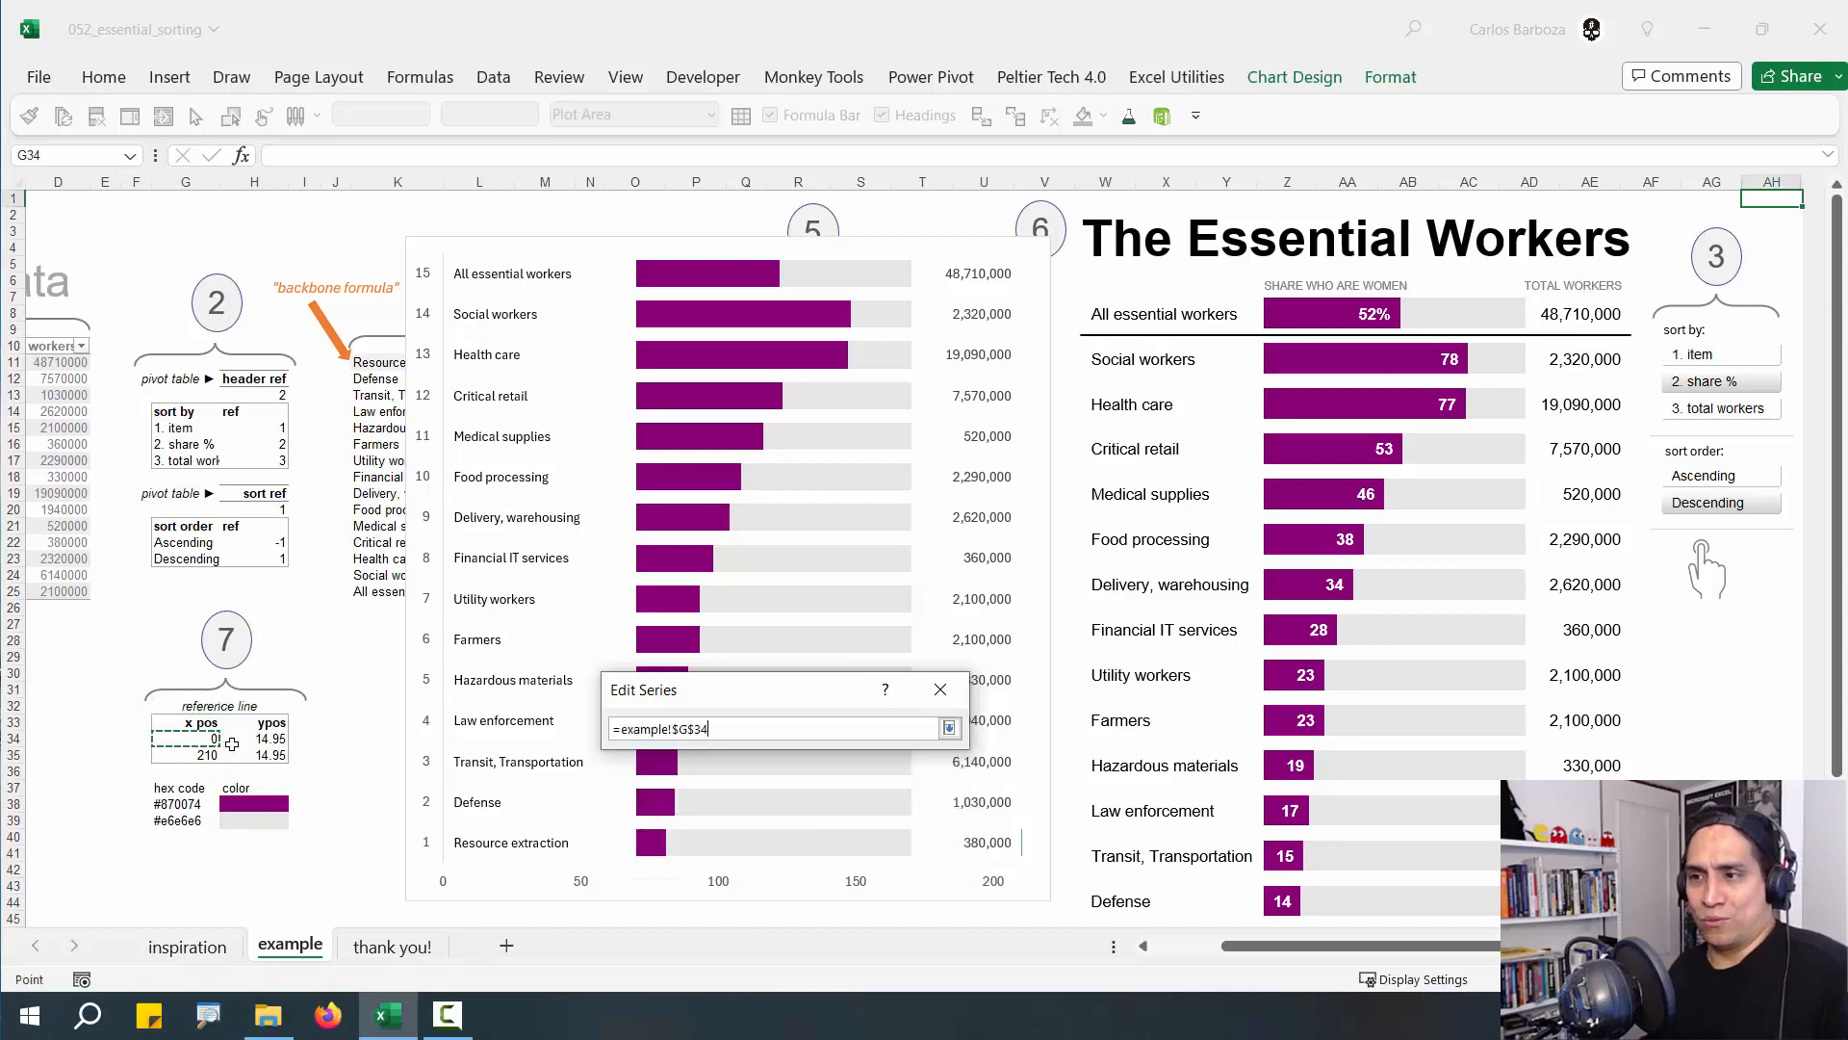
click(949, 728)
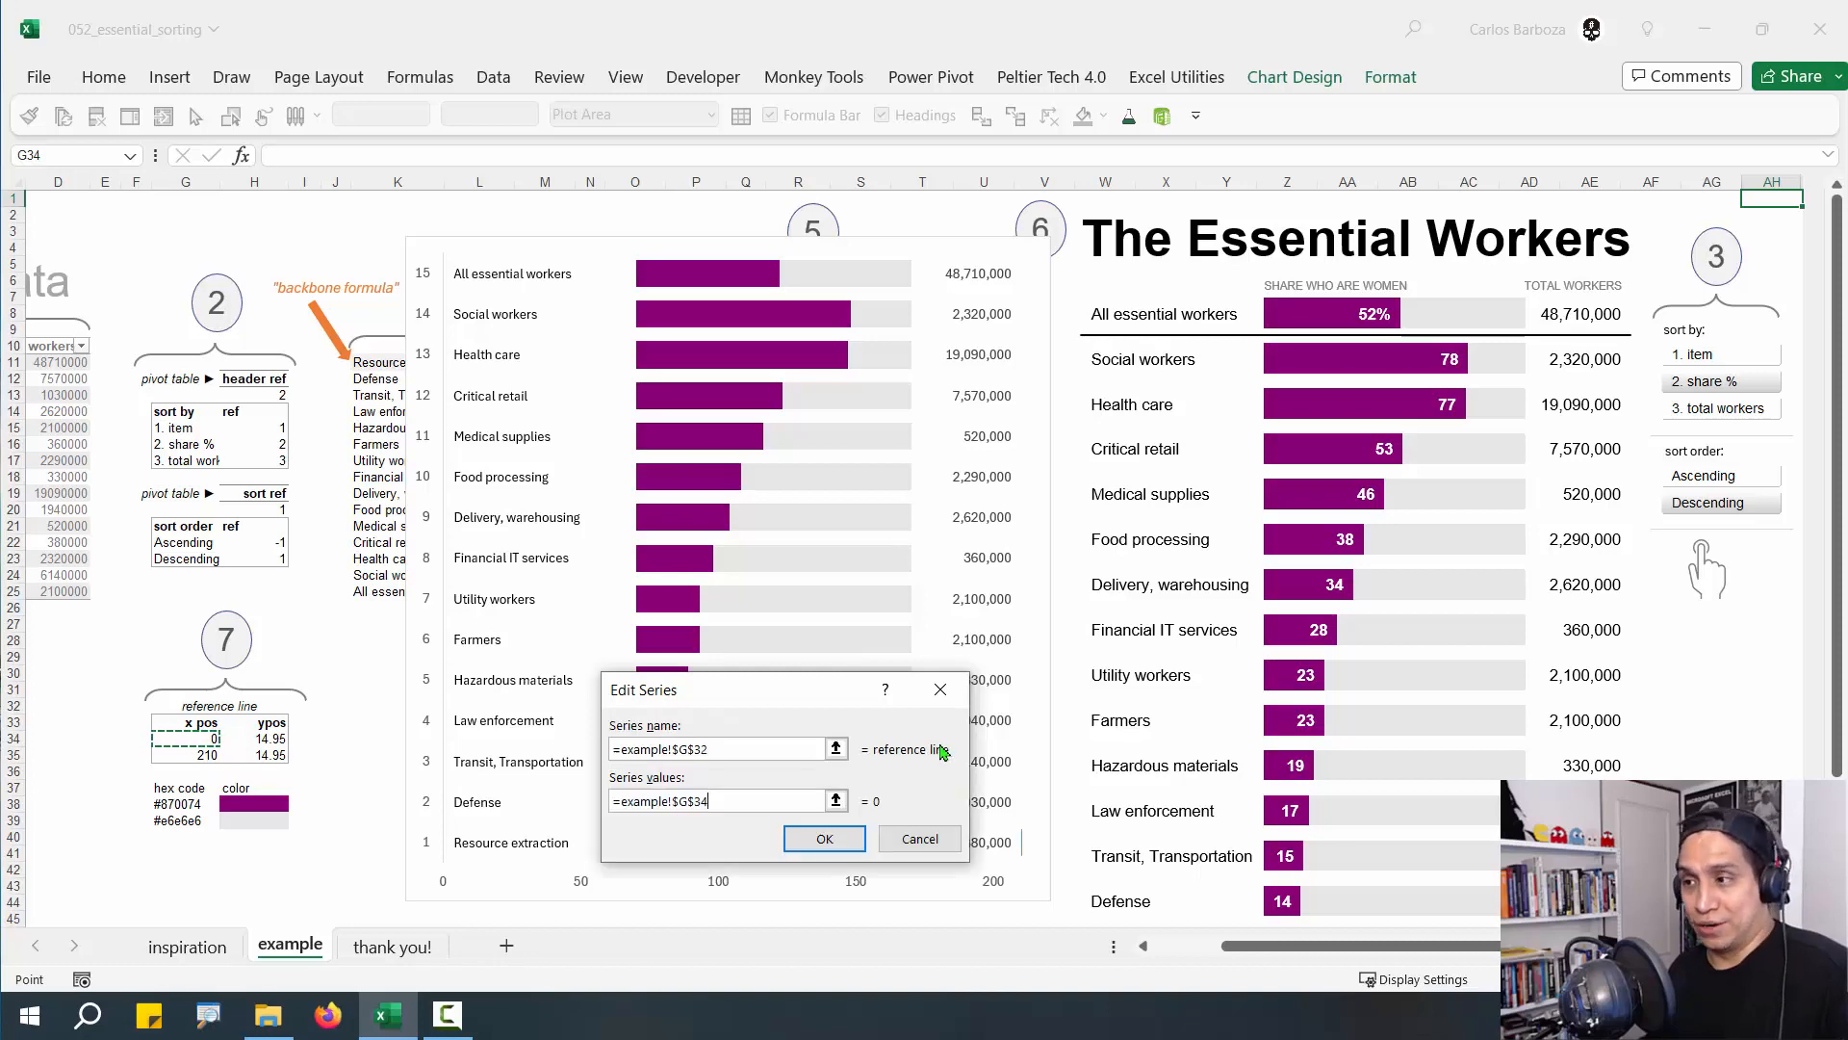
click(841, 846)
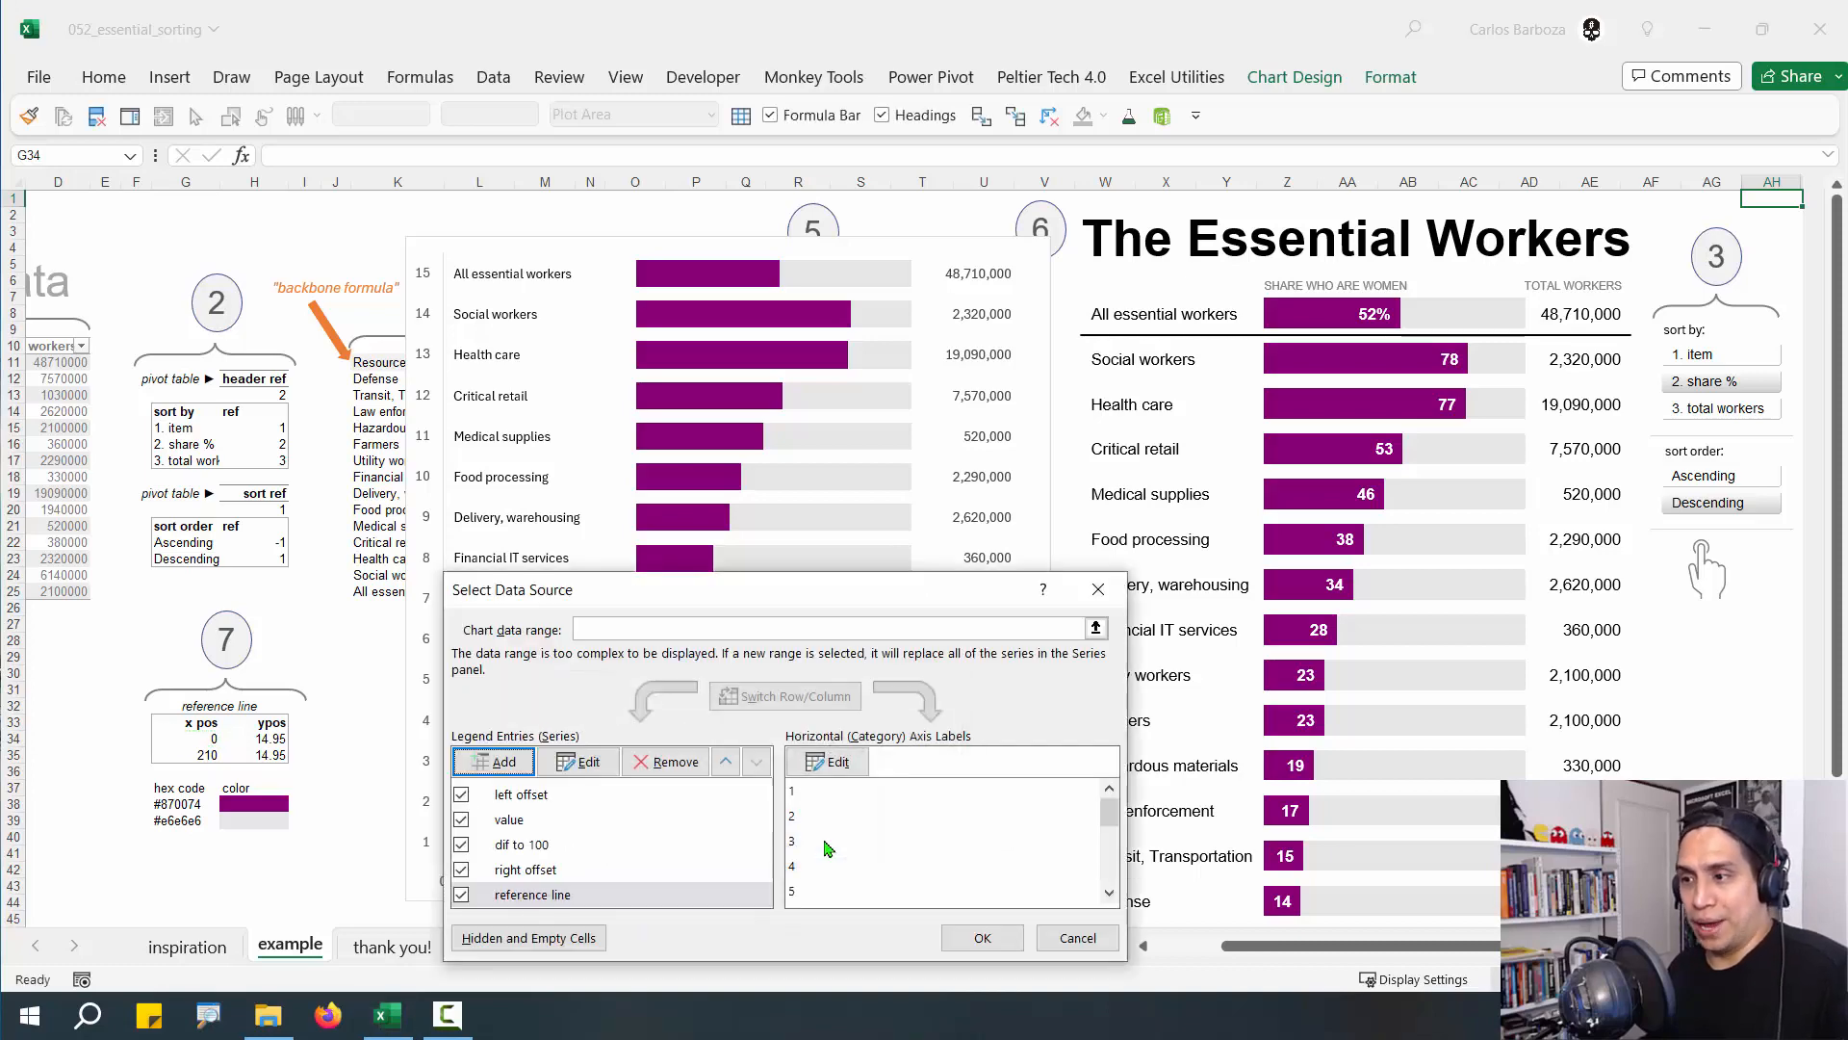
click(982, 937)
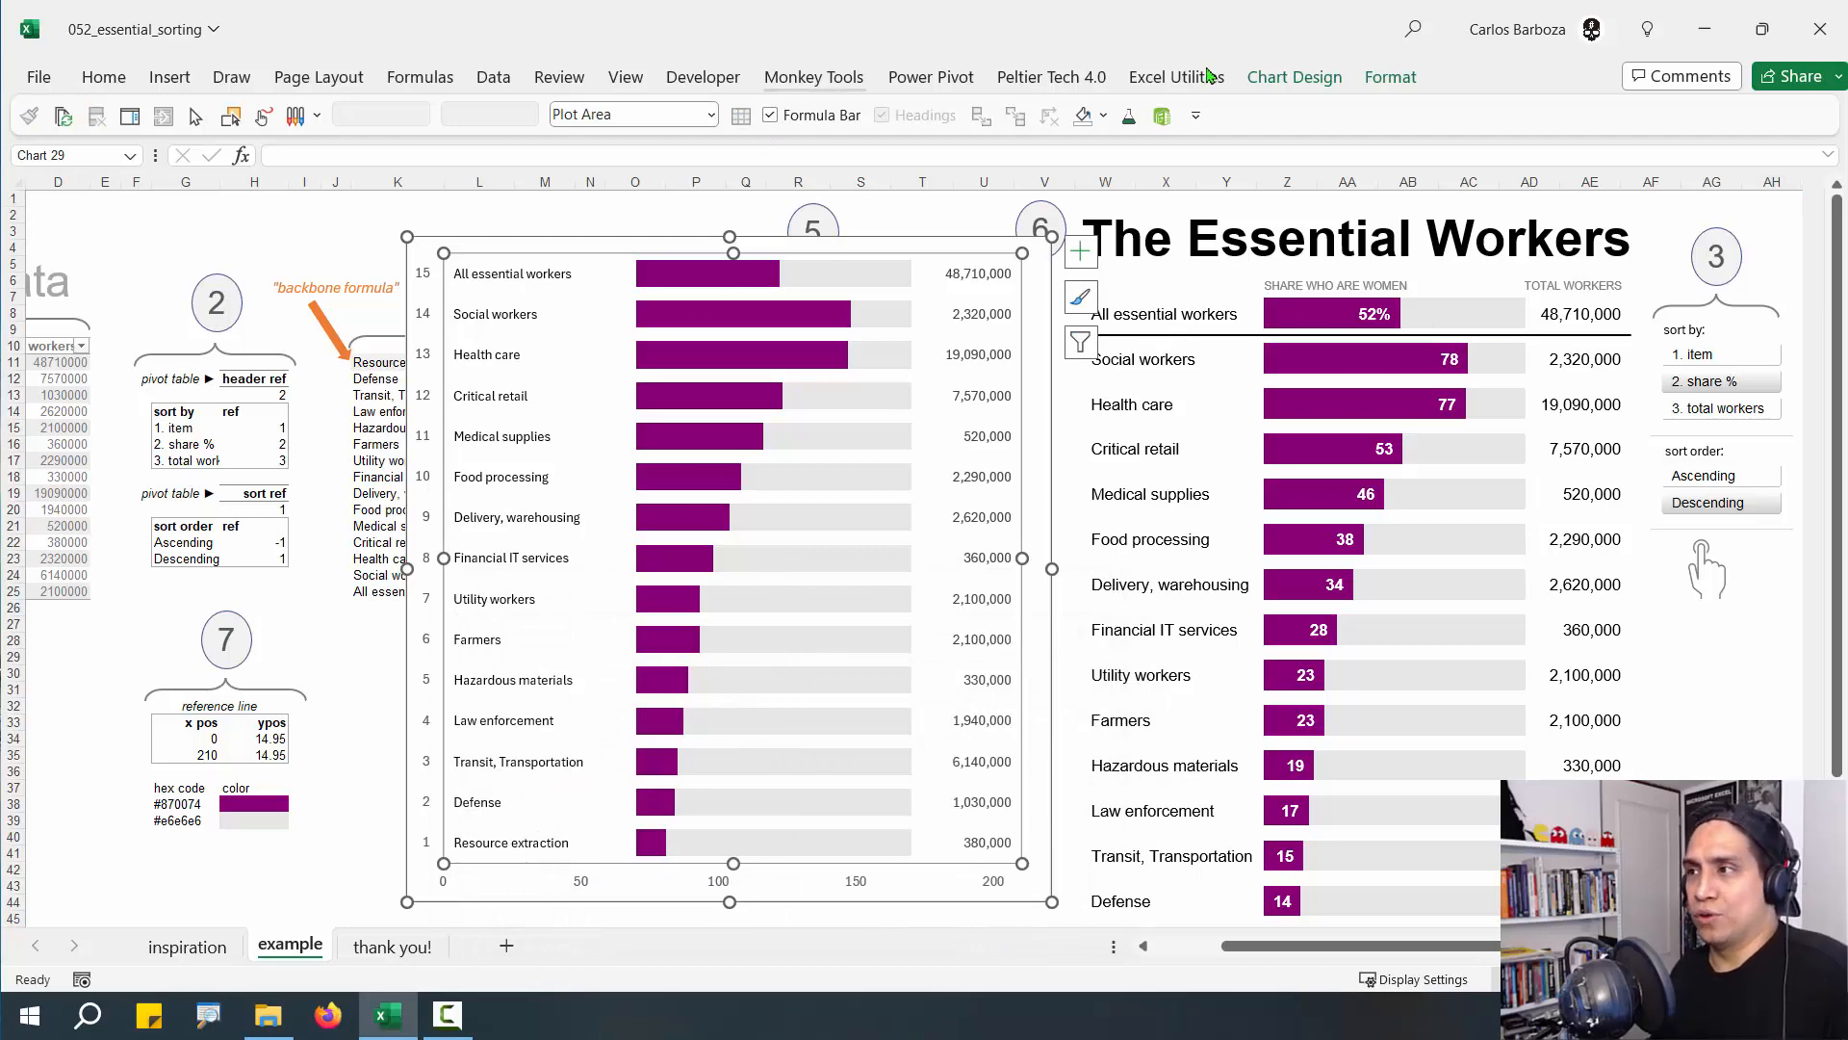
click(1295, 77)
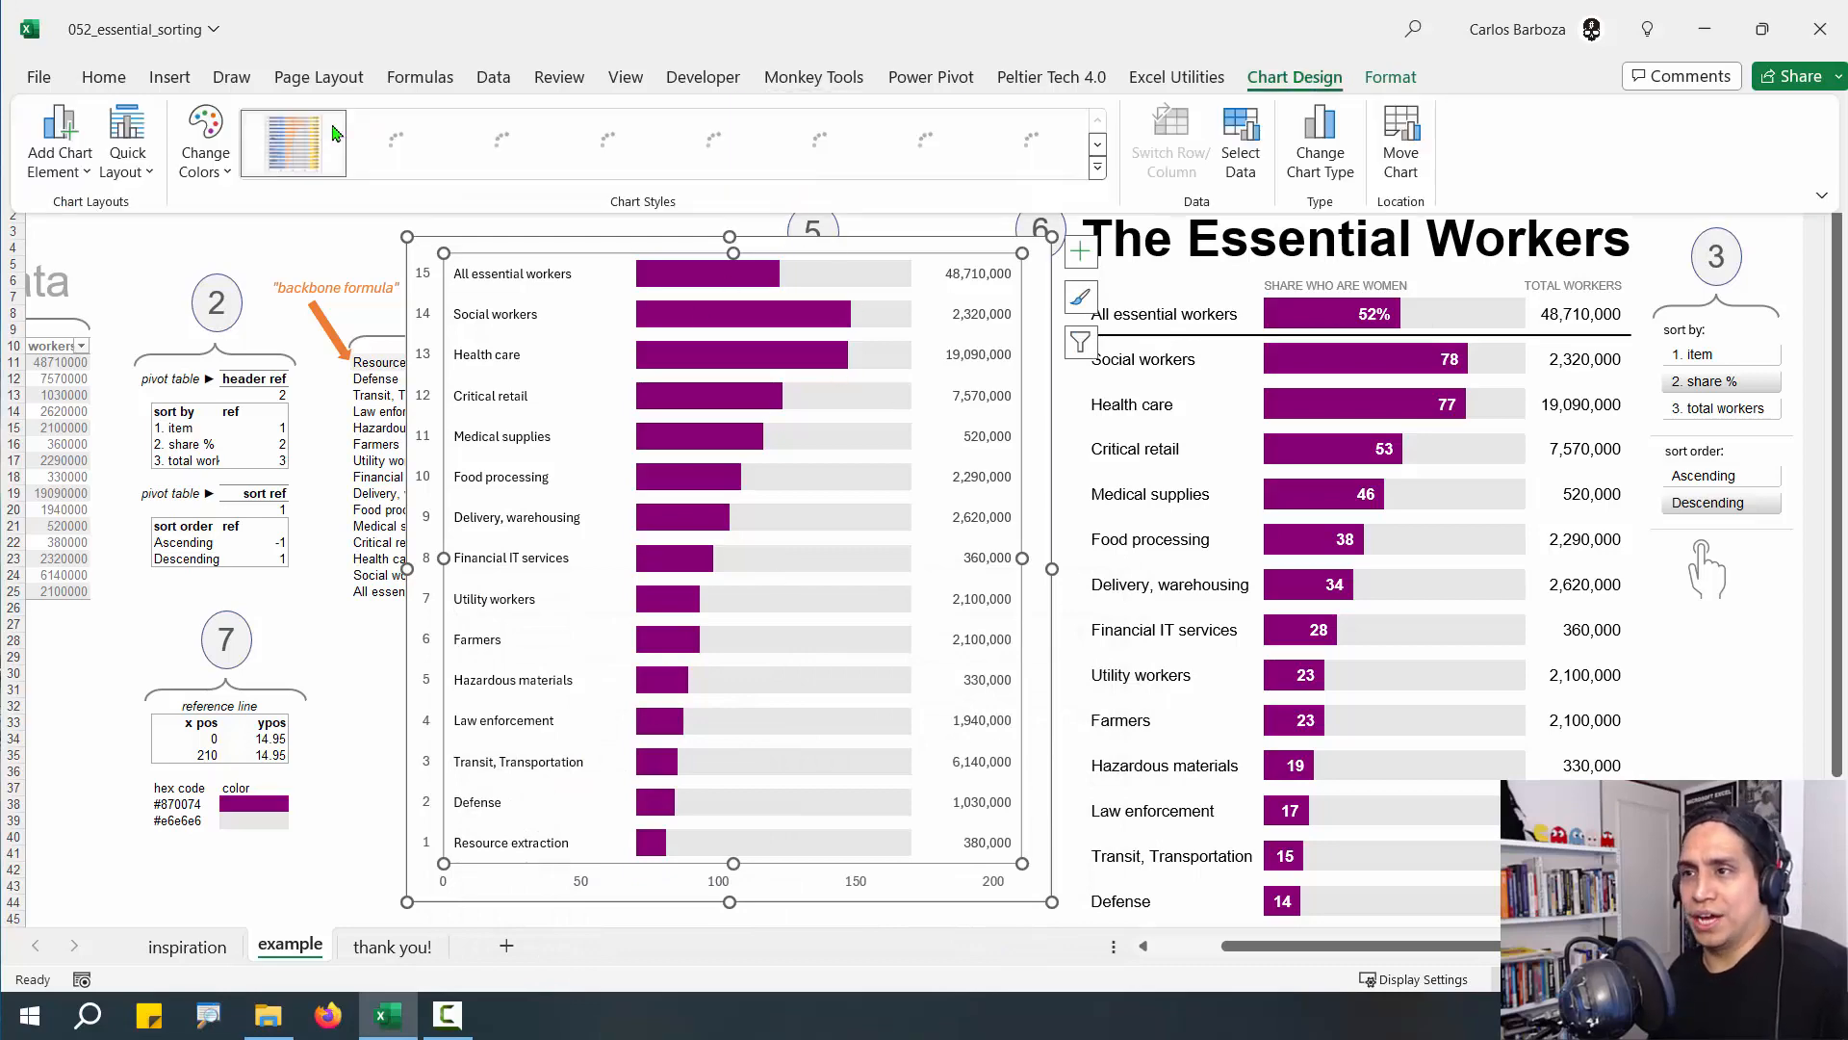
click(1371, 83)
click(186, 112)
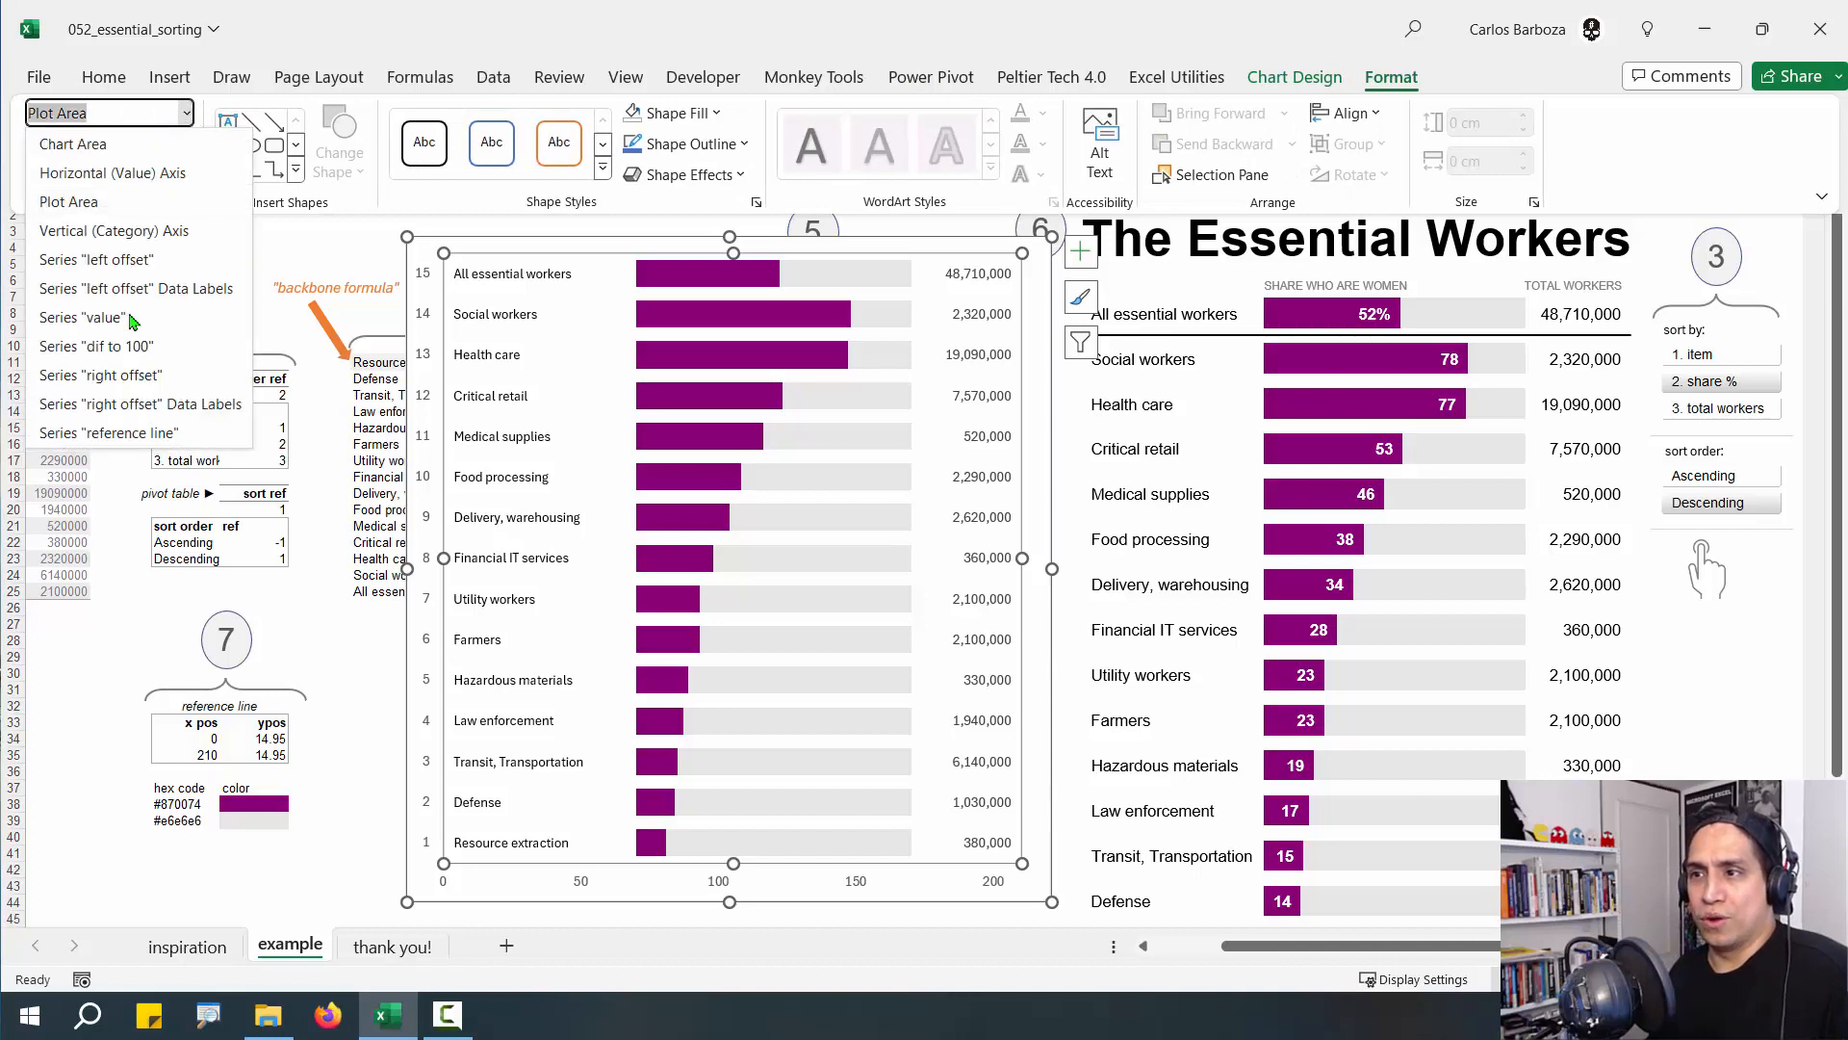
click(120, 437)
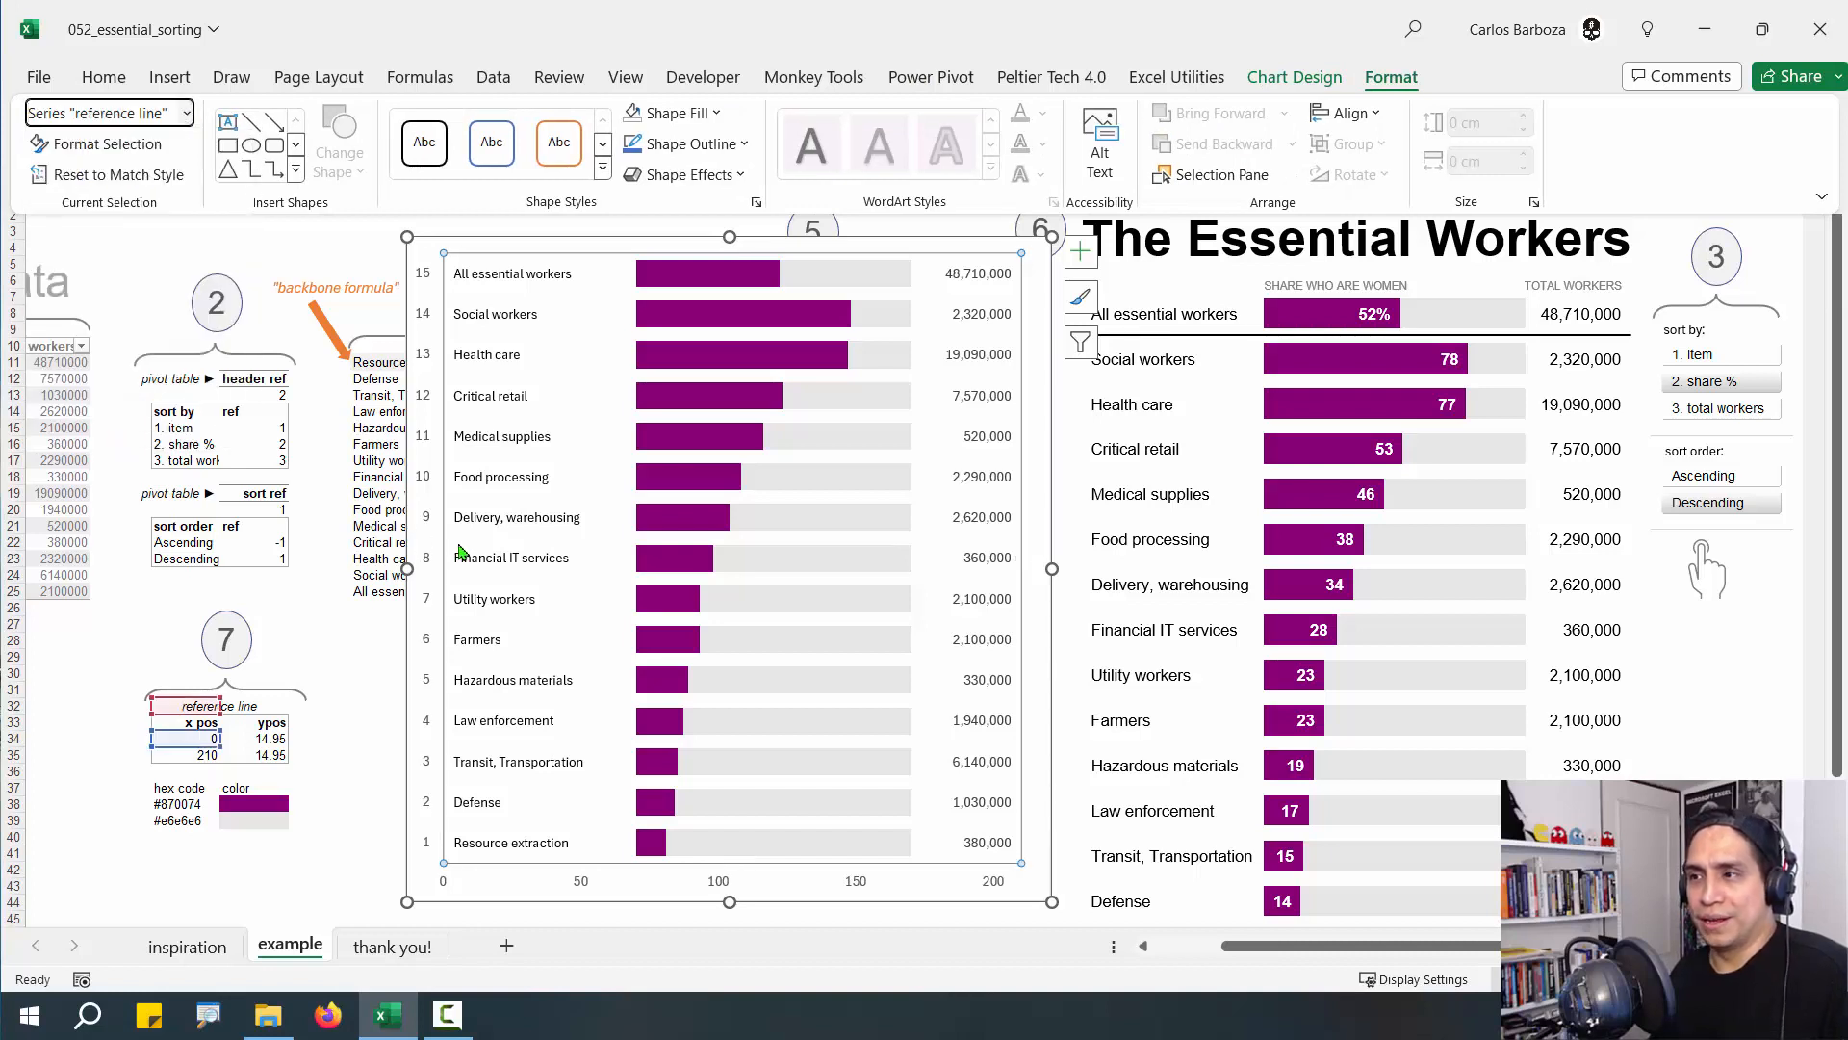
right_click(572, 245)
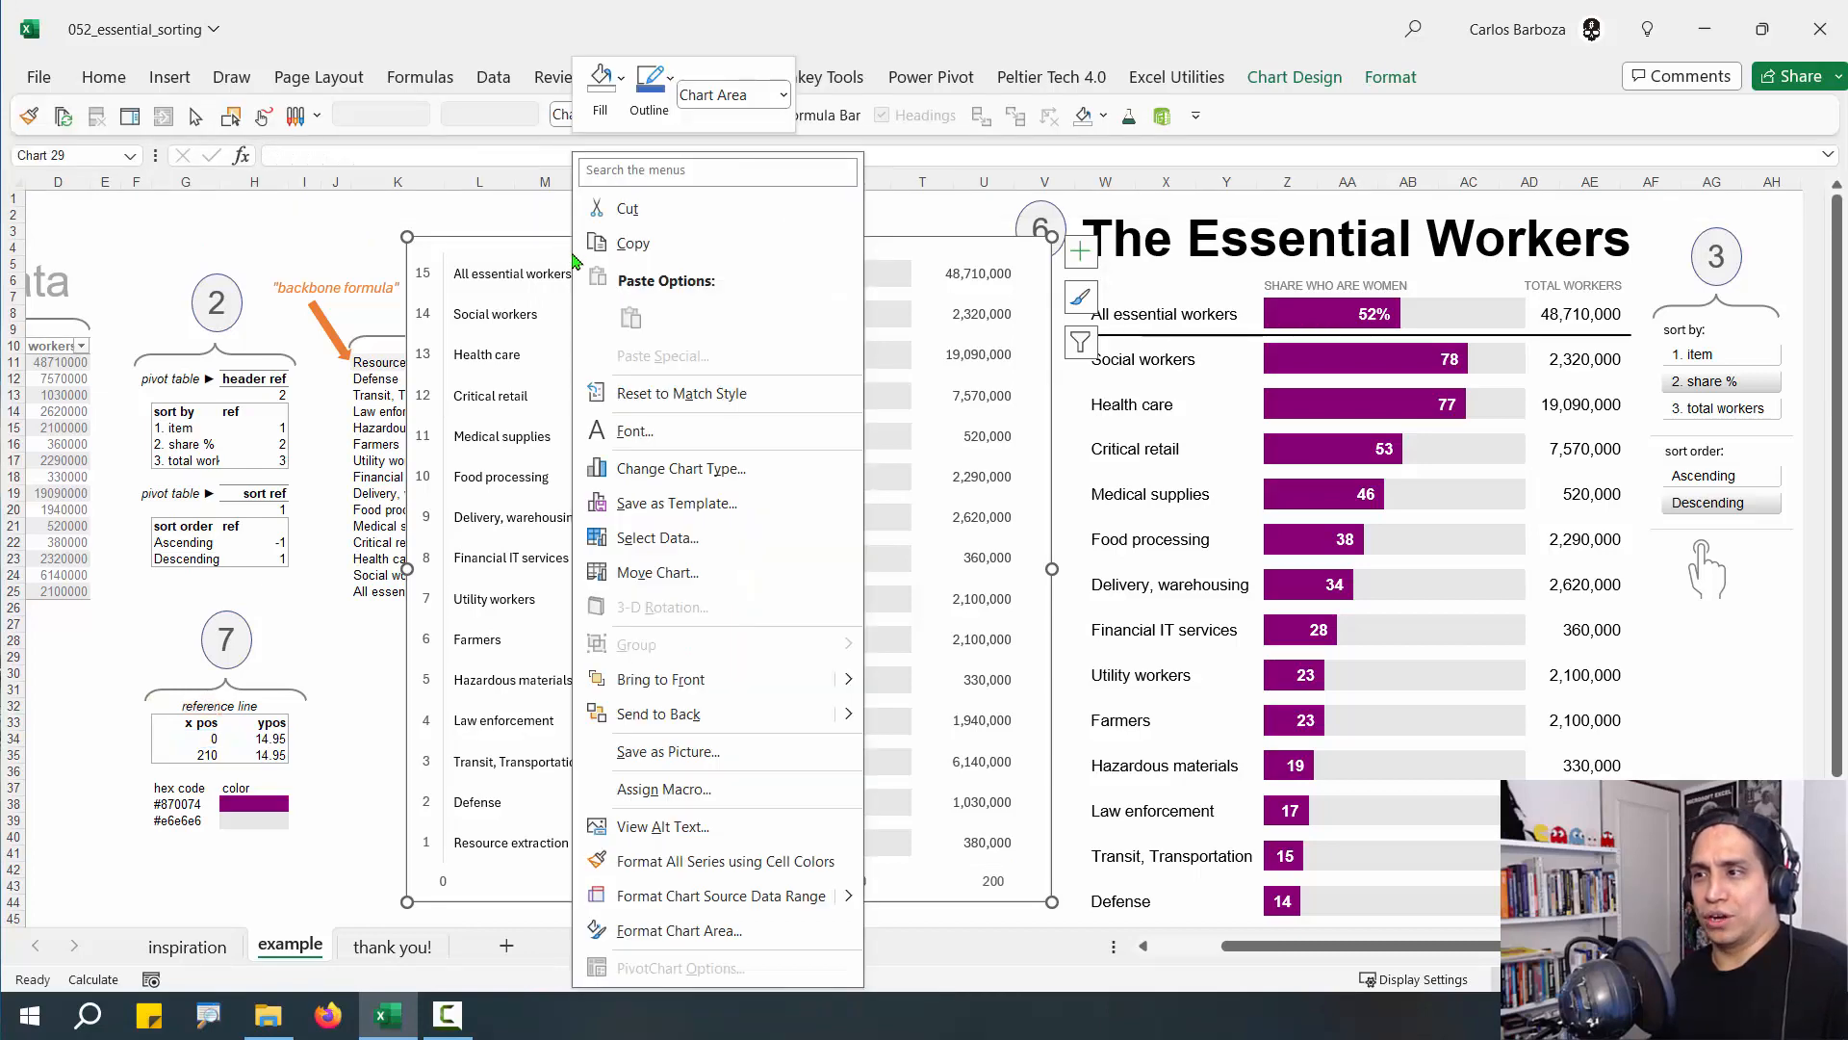
click(473, 697)
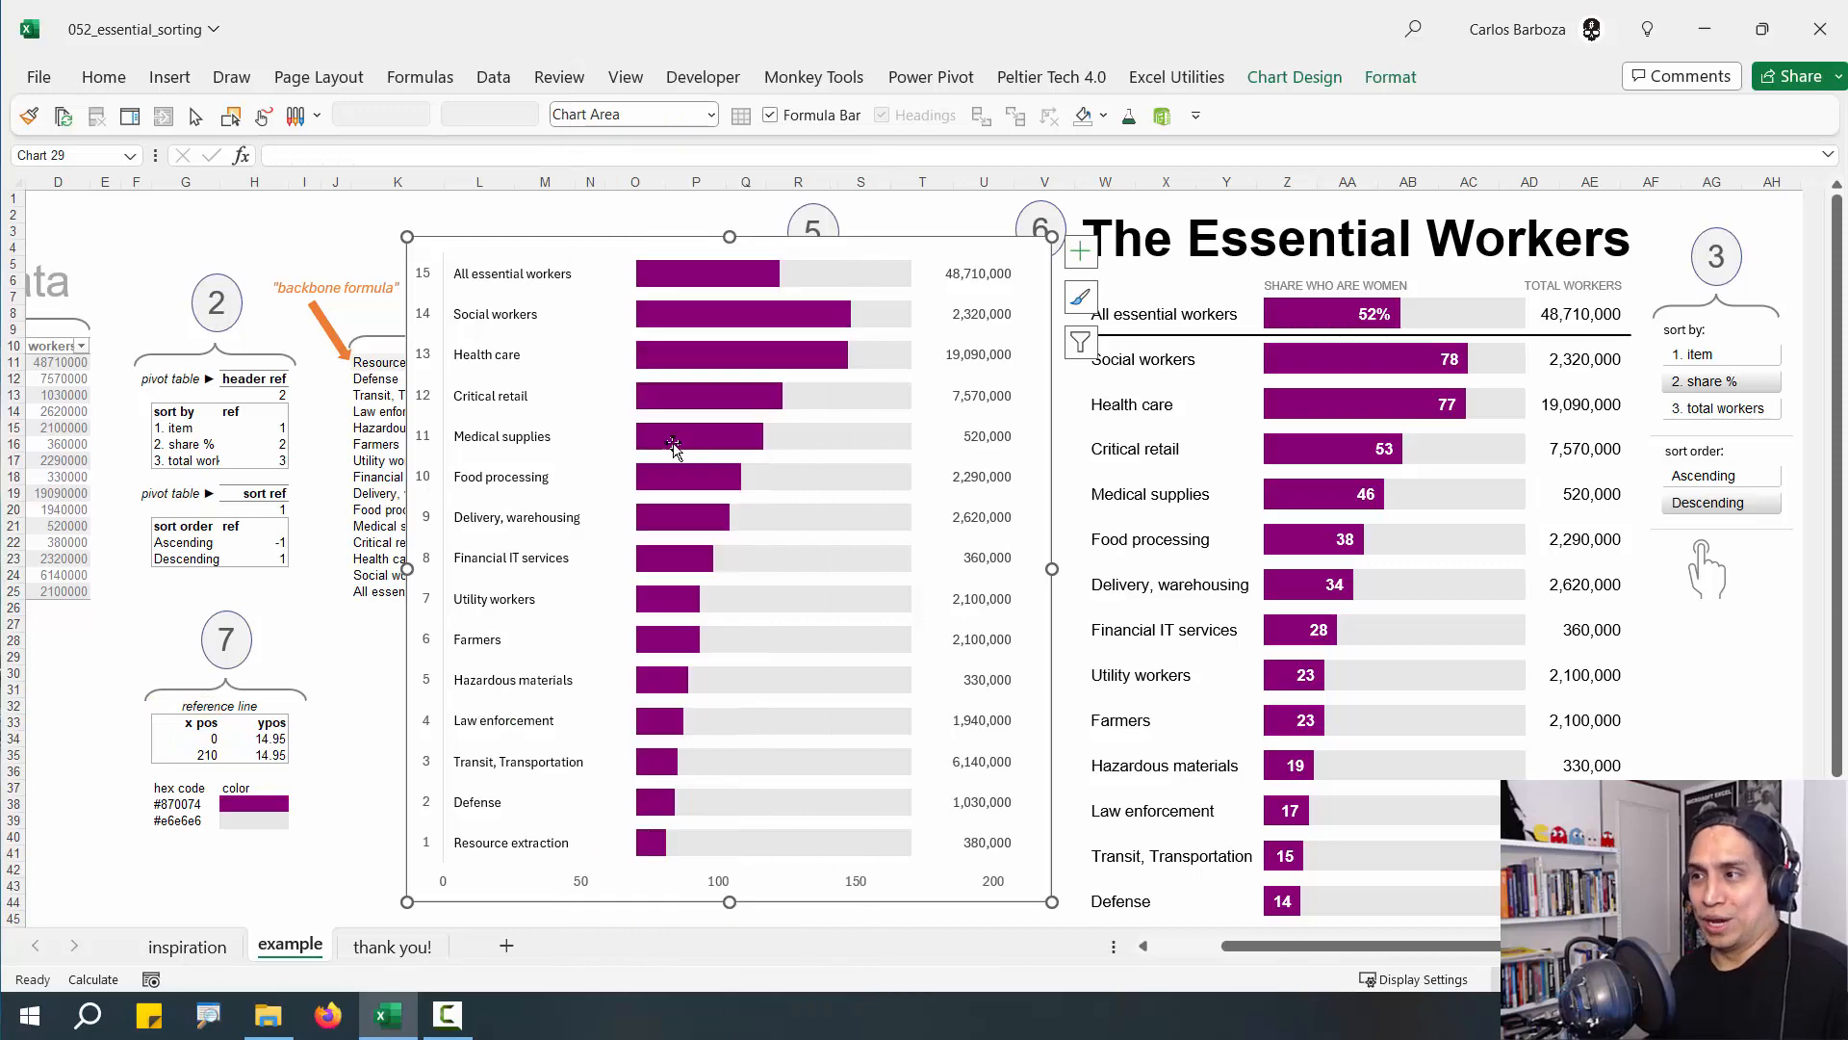
Select the reference line series among the chart elements and plot it on the secondary axis
click(1386, 77)
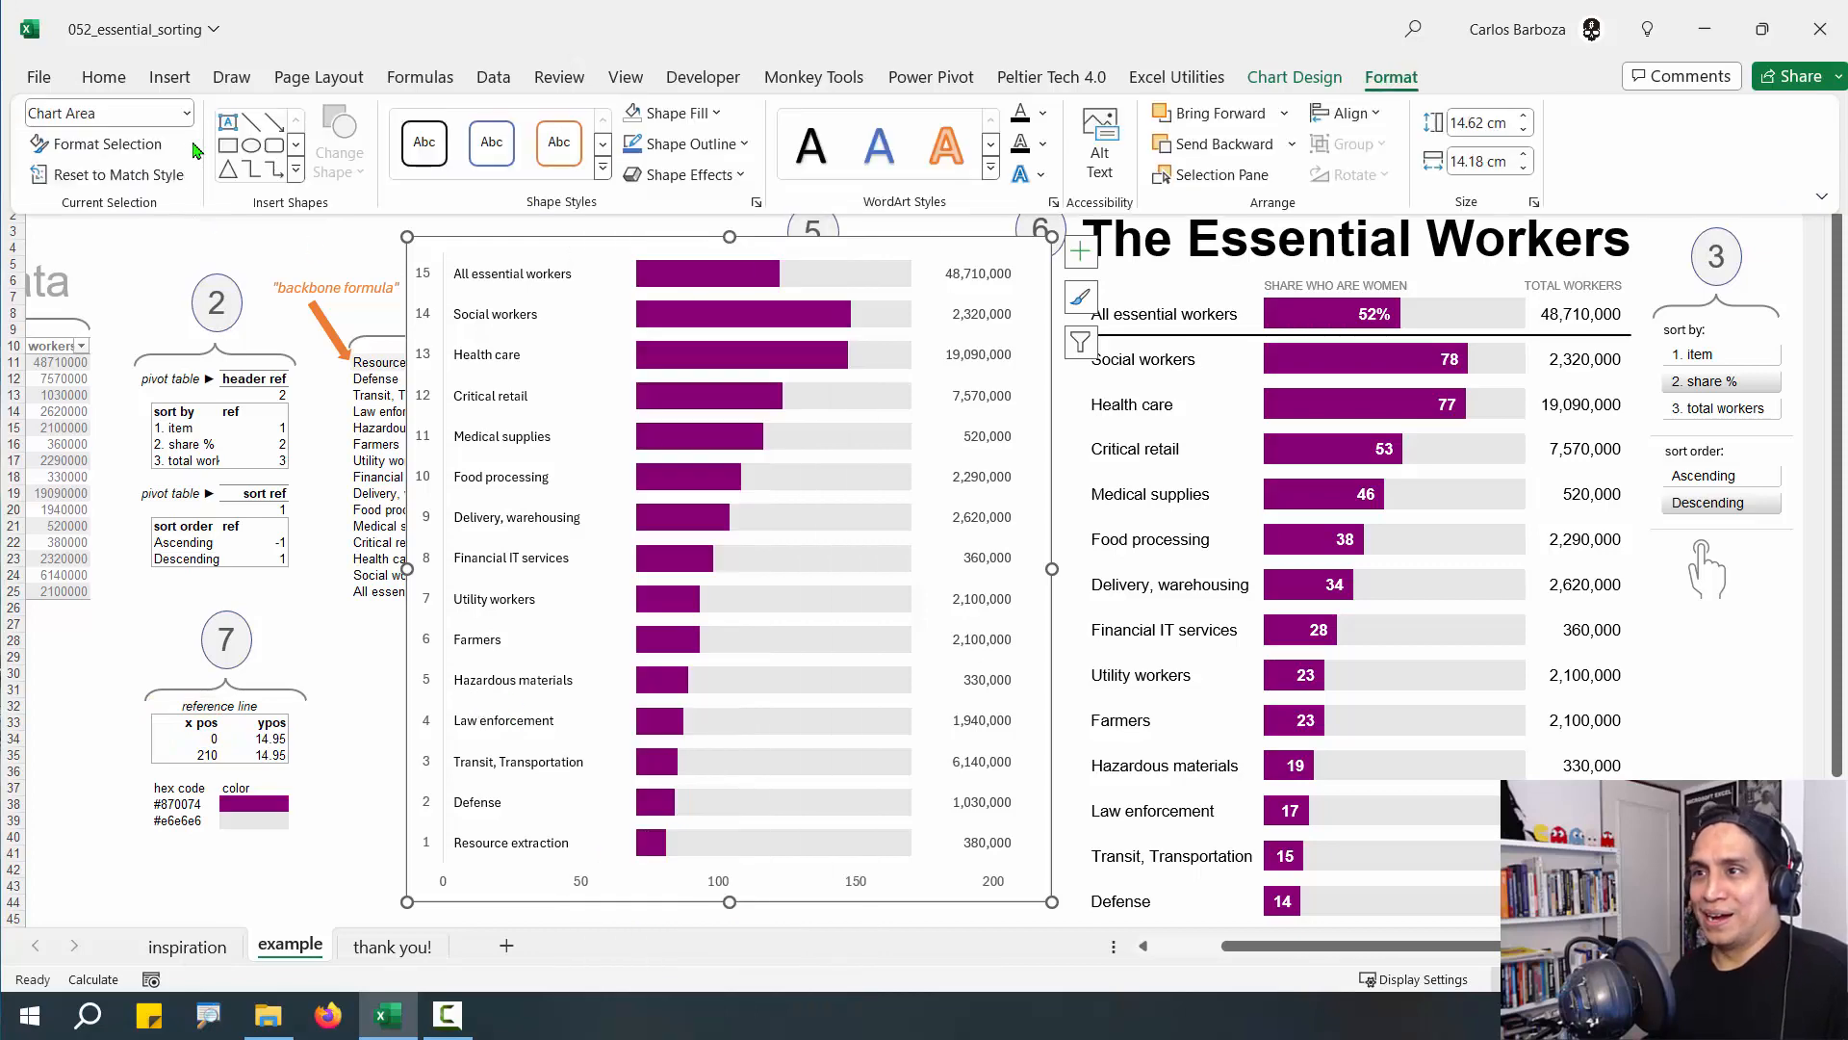
click(185, 114)
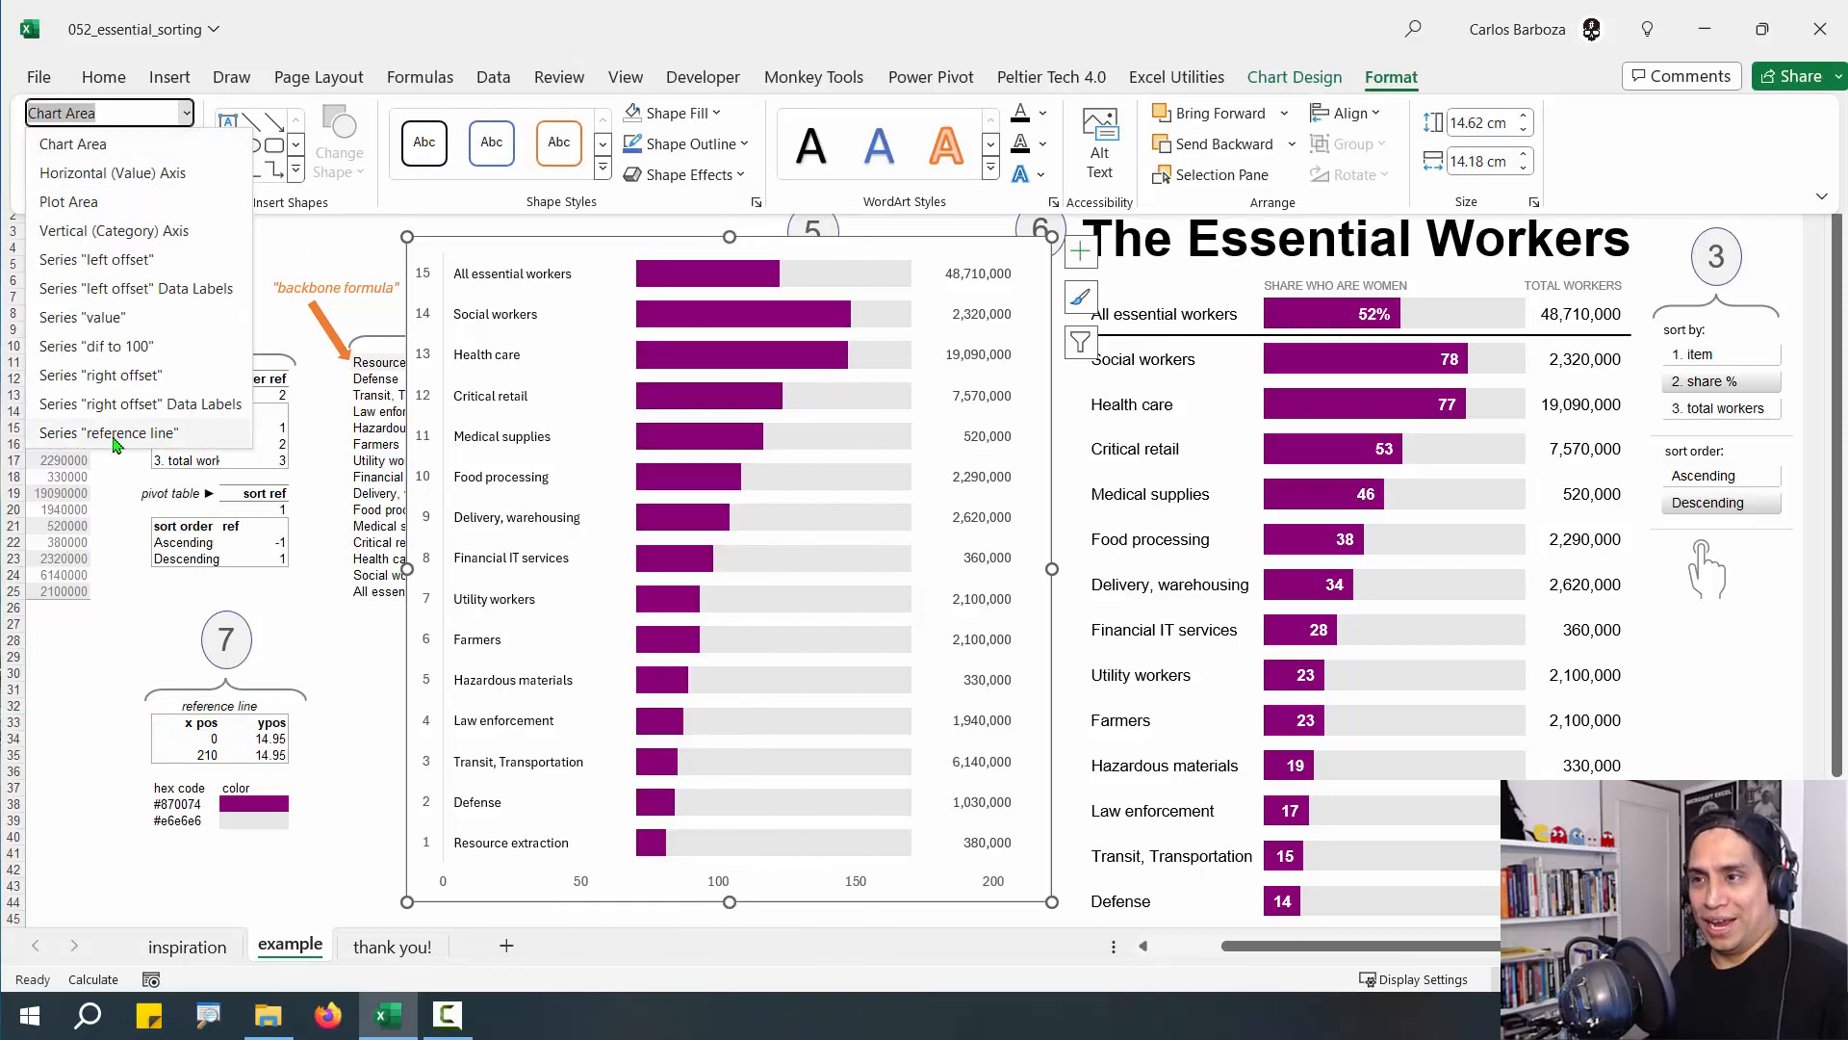
click(199, 435)
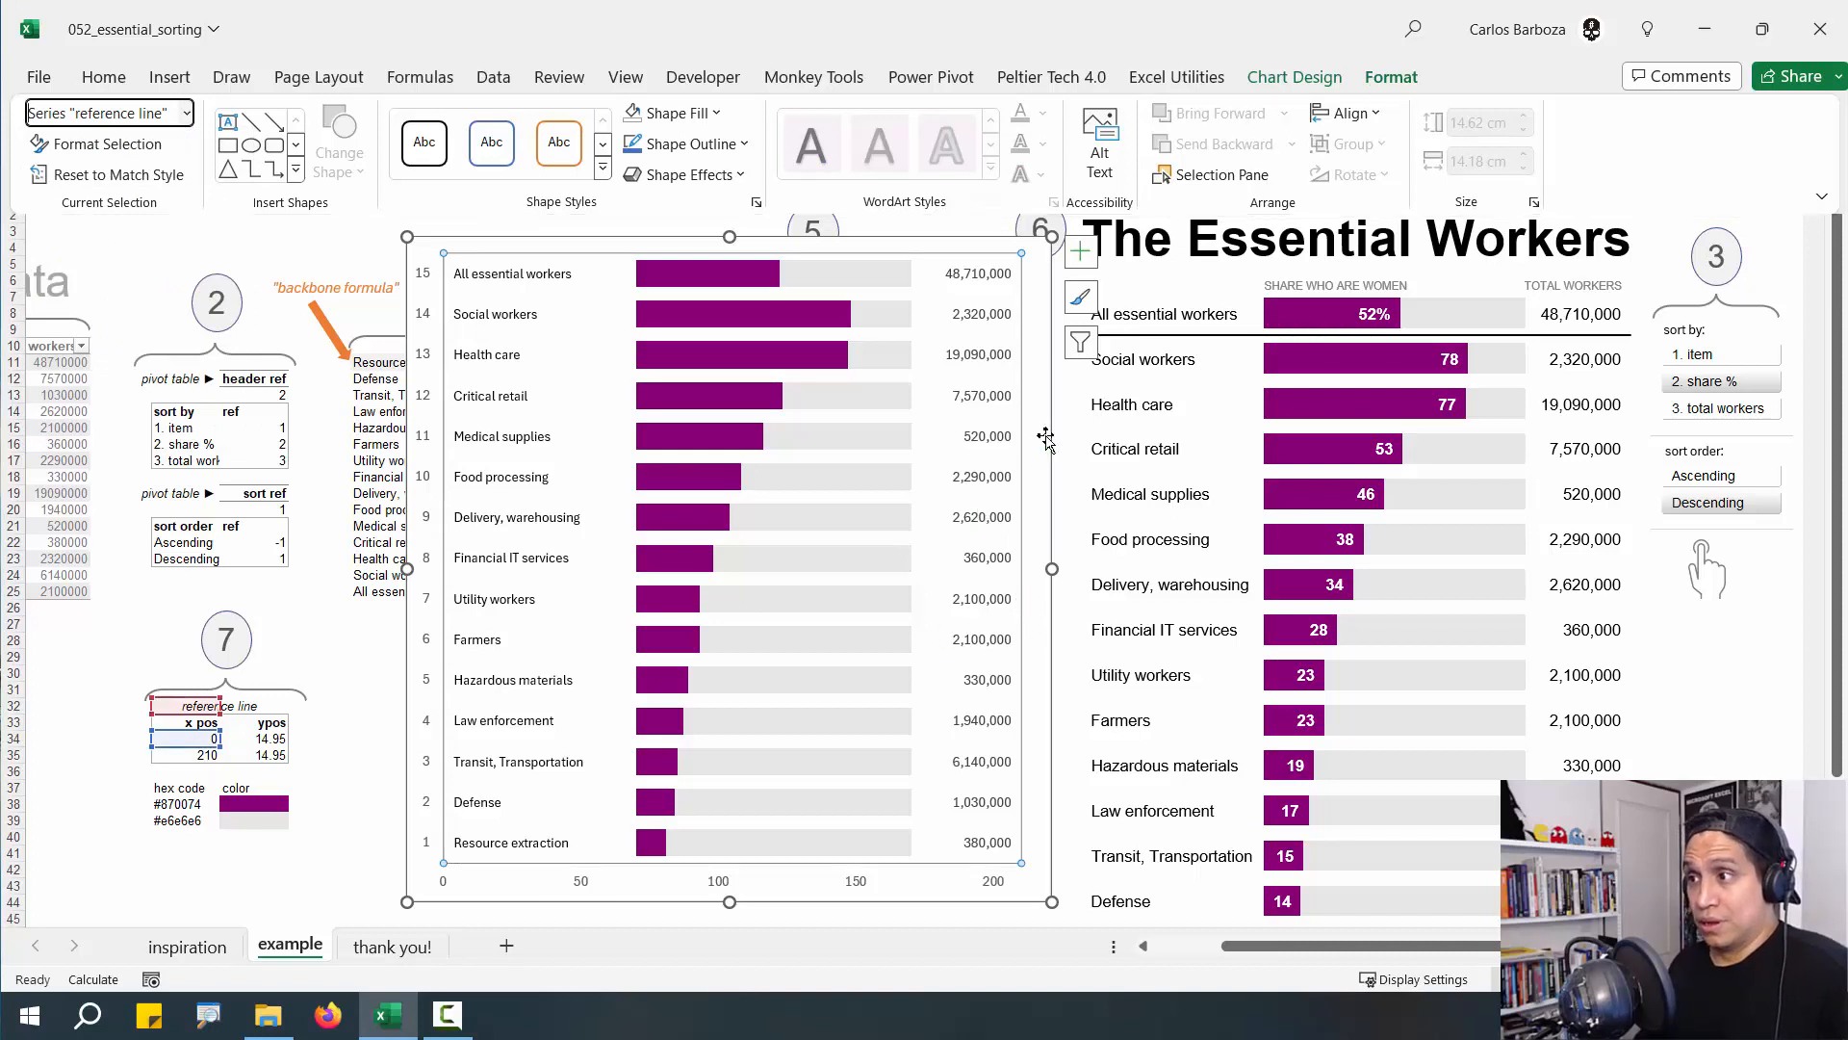
key(ctrl+1)
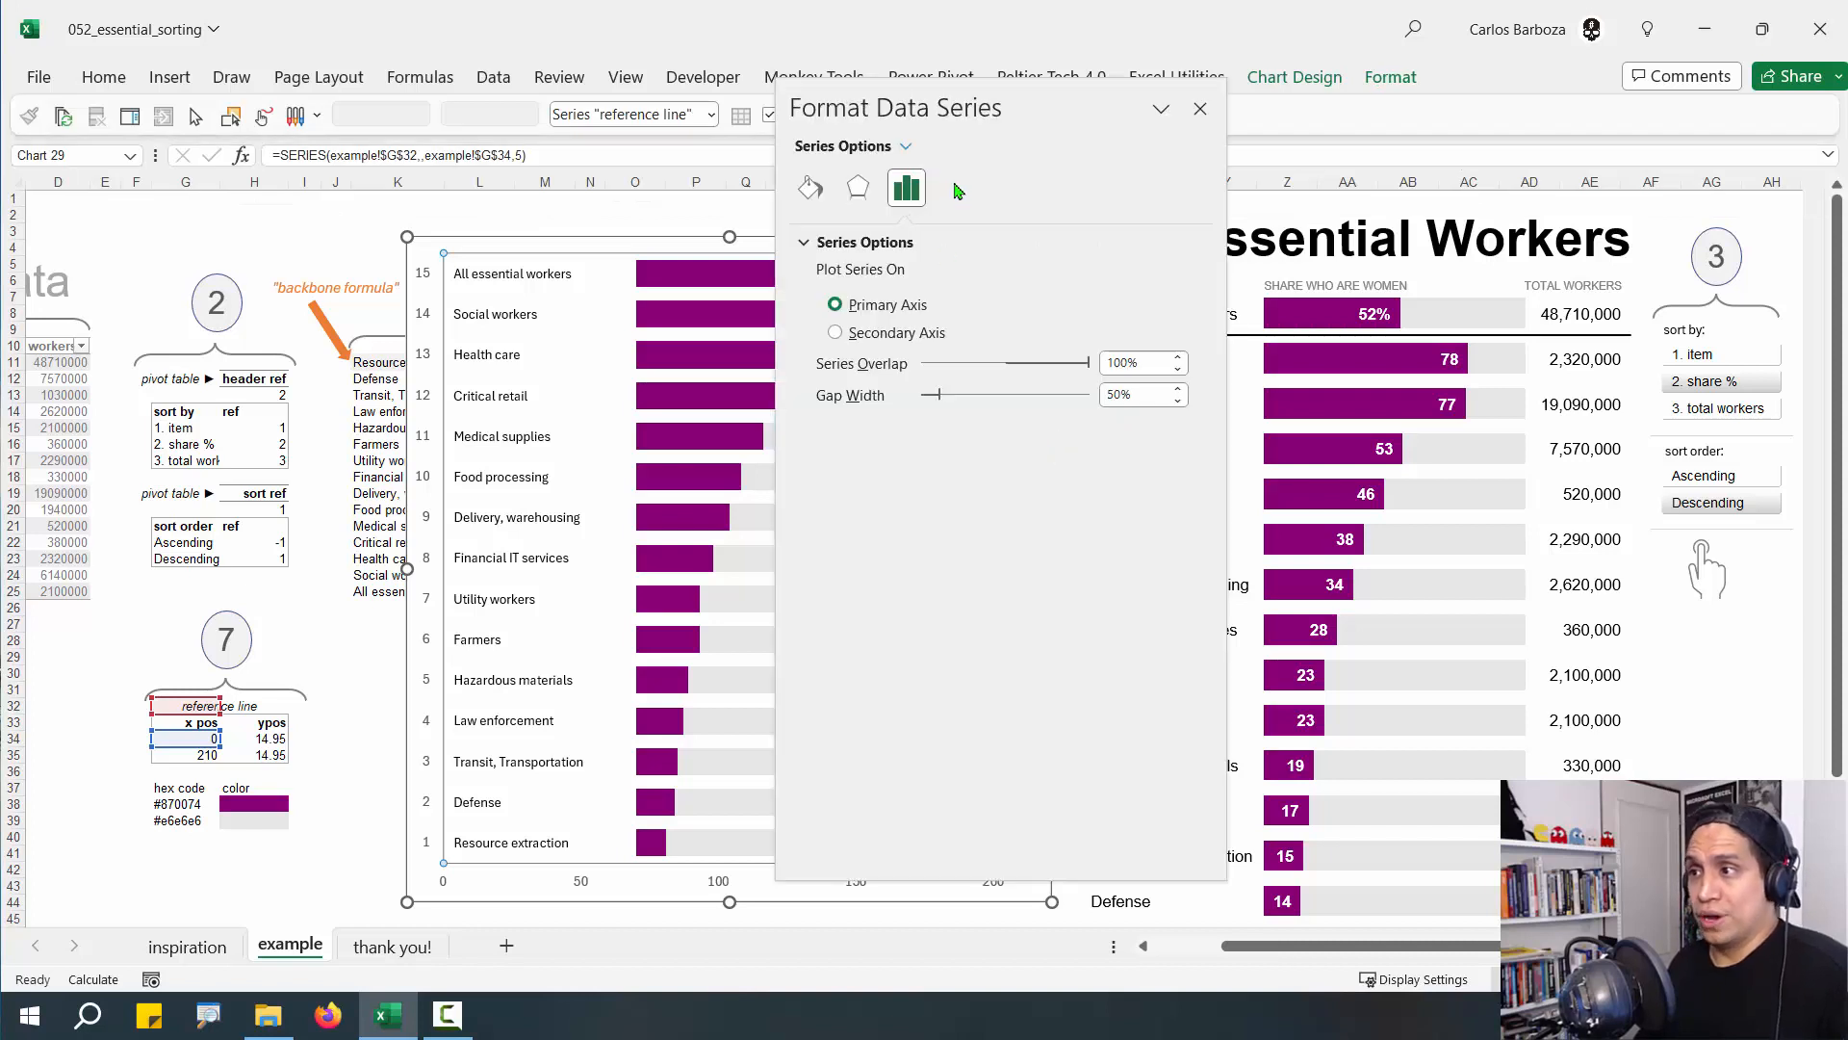
drag(953, 110, 961, 198)
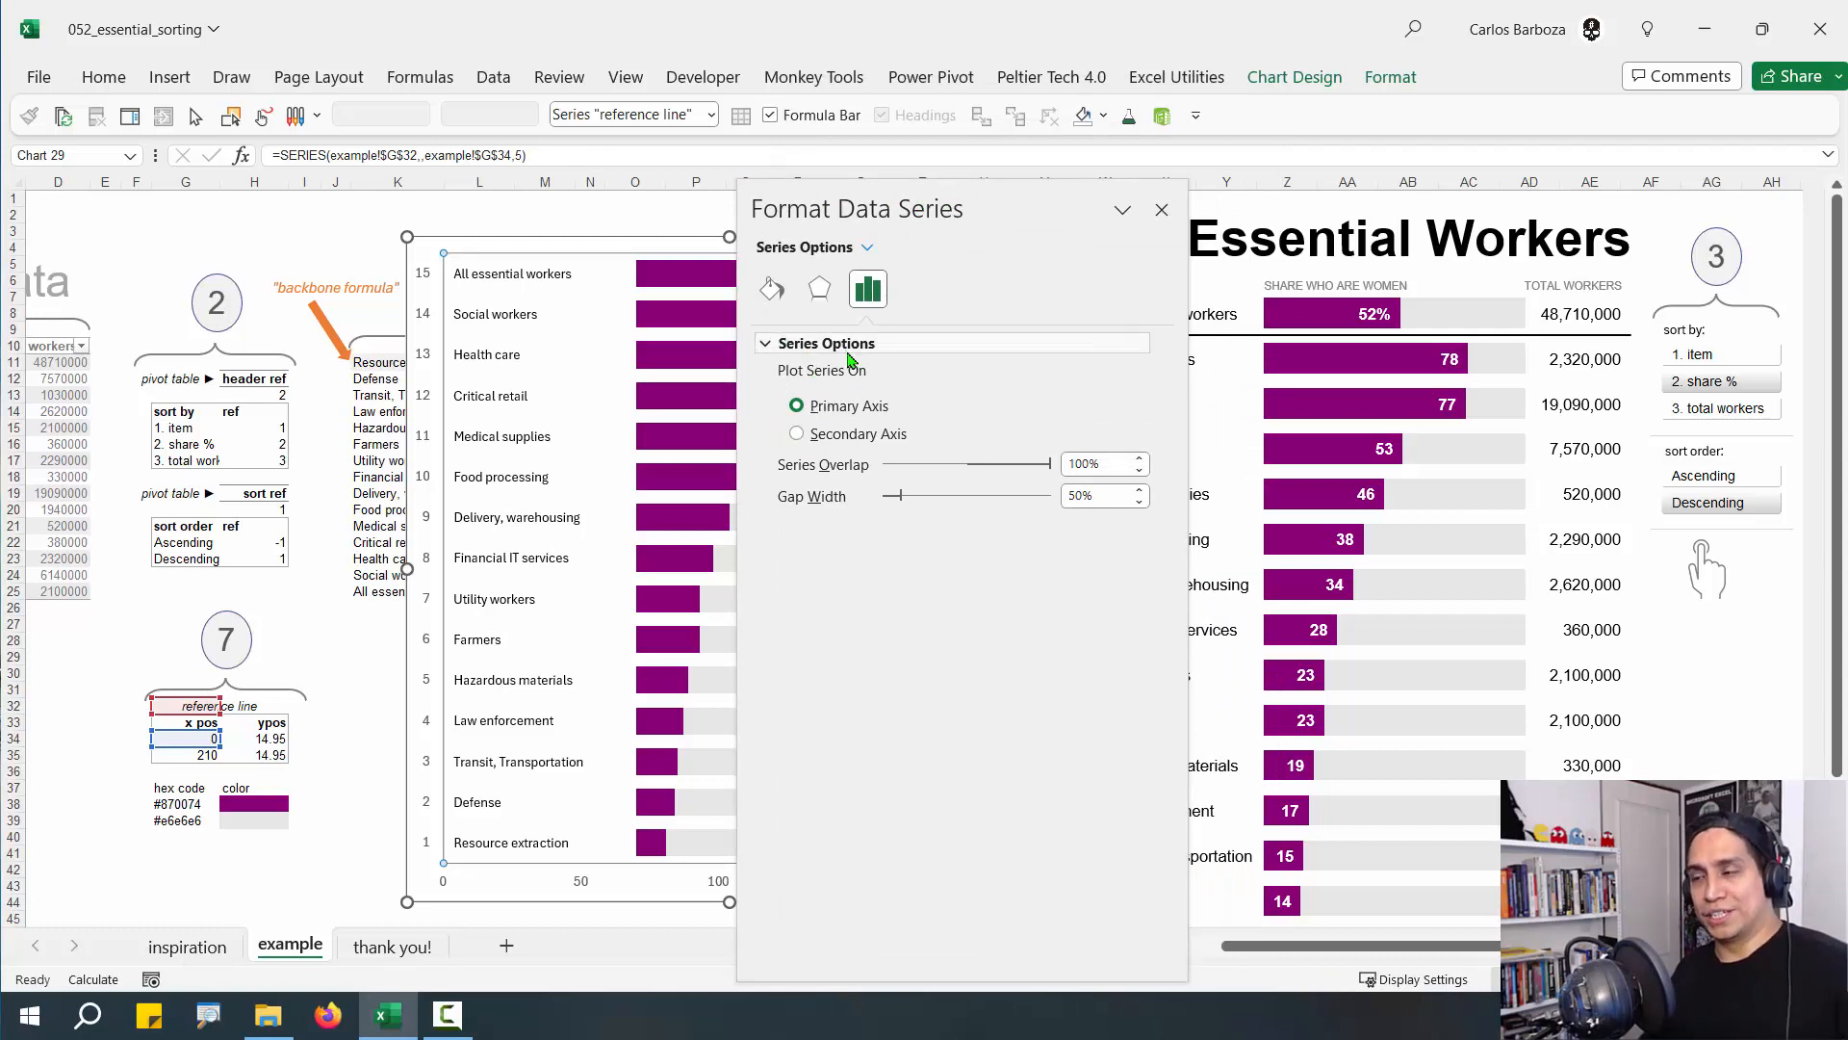
click(800, 436)
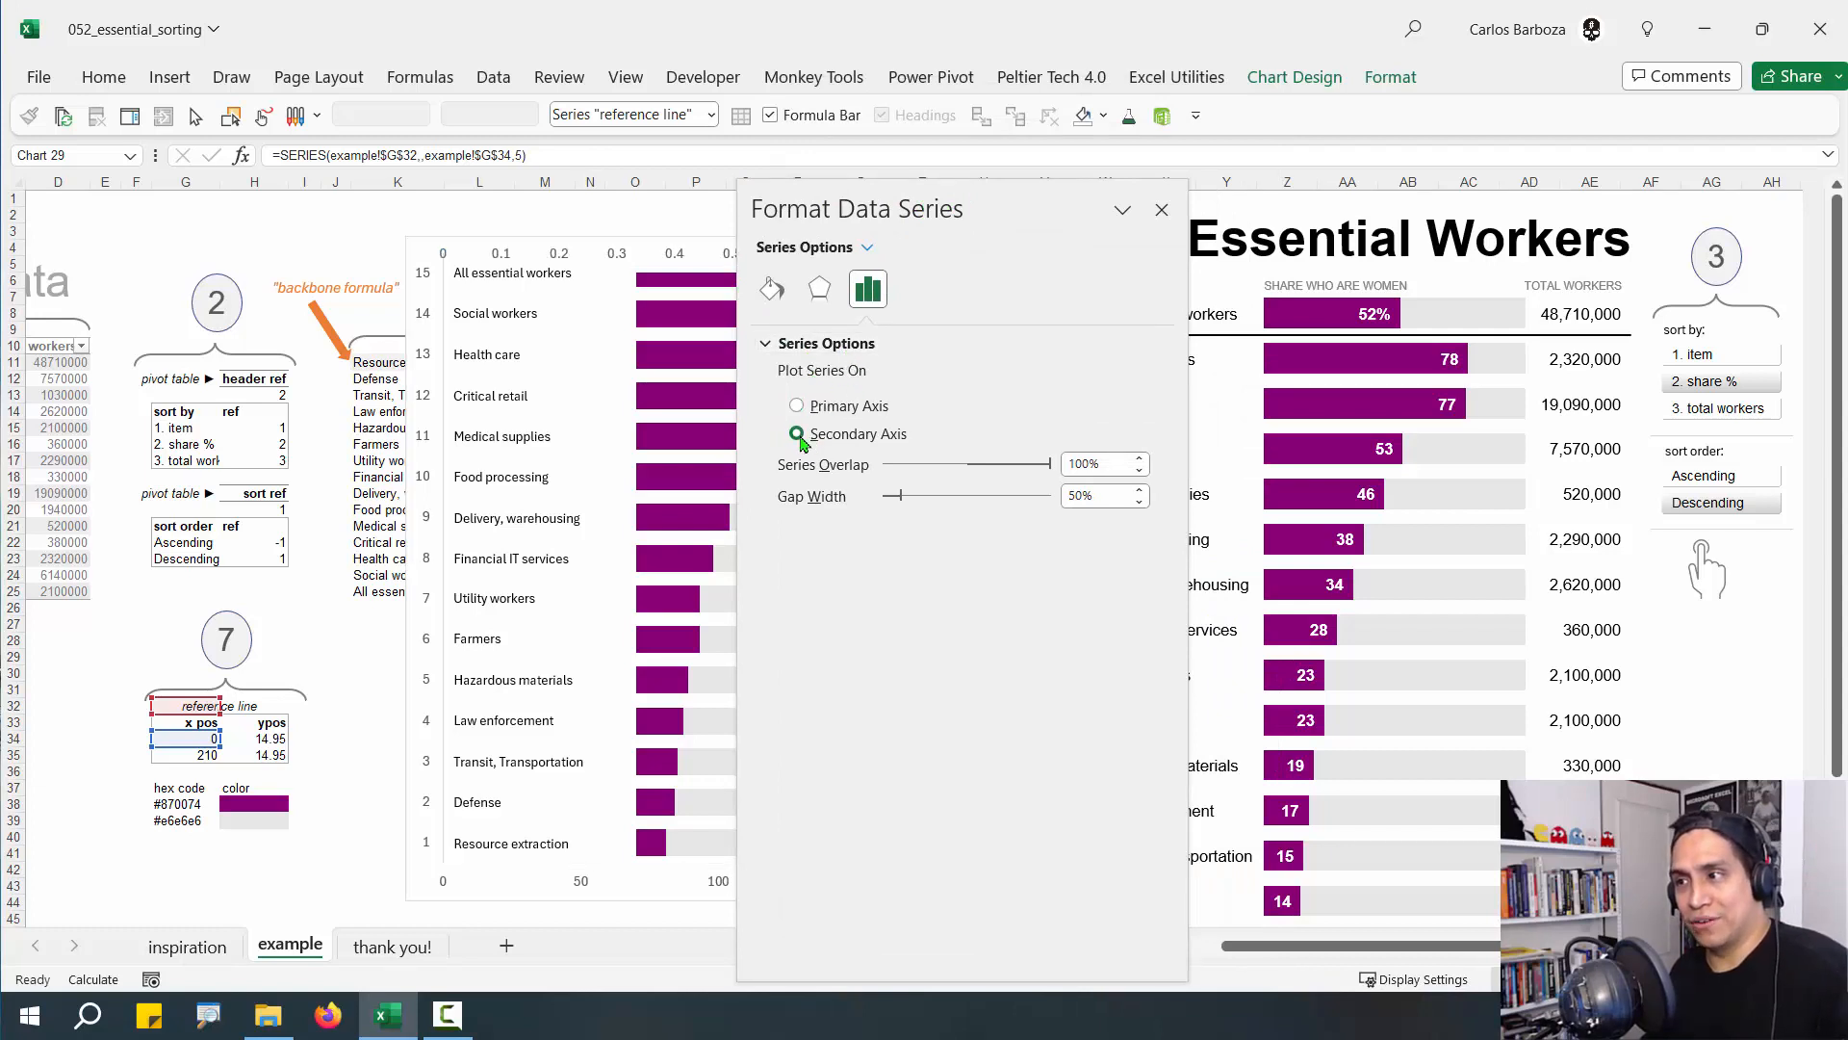
click(1164, 210)
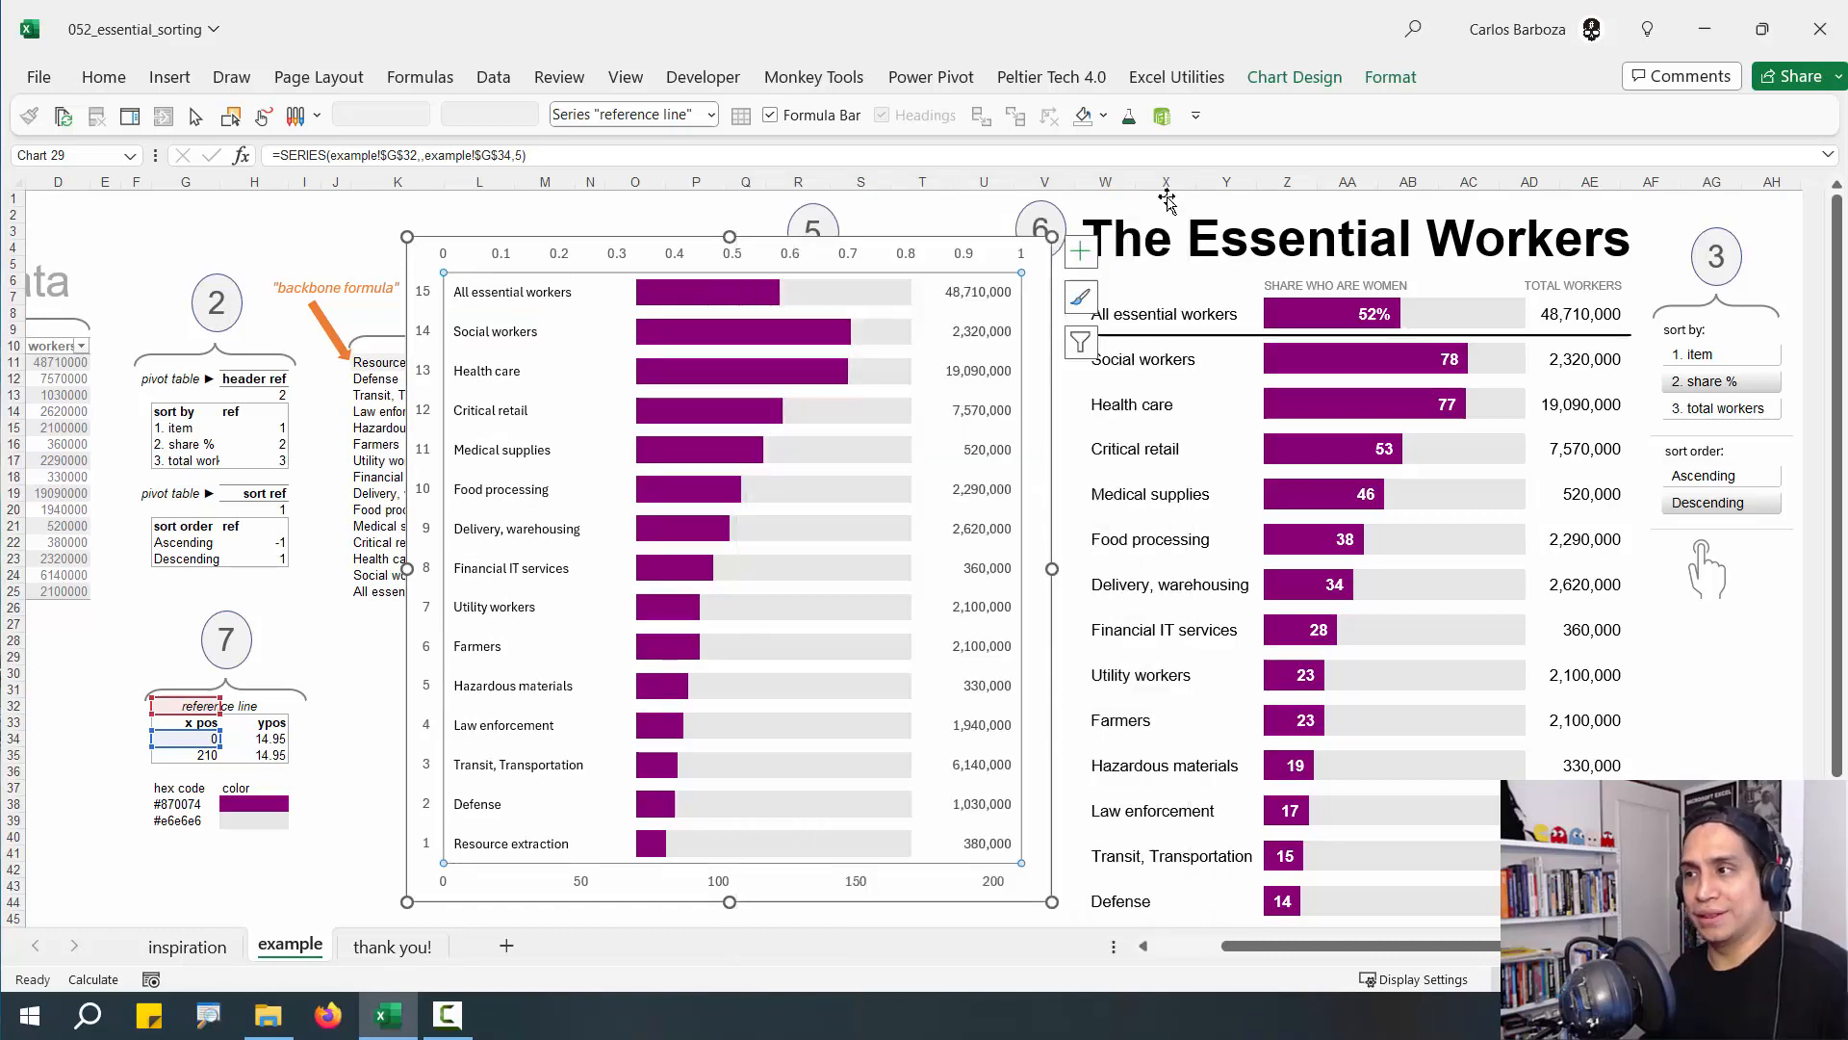
Change the reference line series' chart type to Scatter in the combo chart, keeping it on the secondary axis
right_click(575, 436)
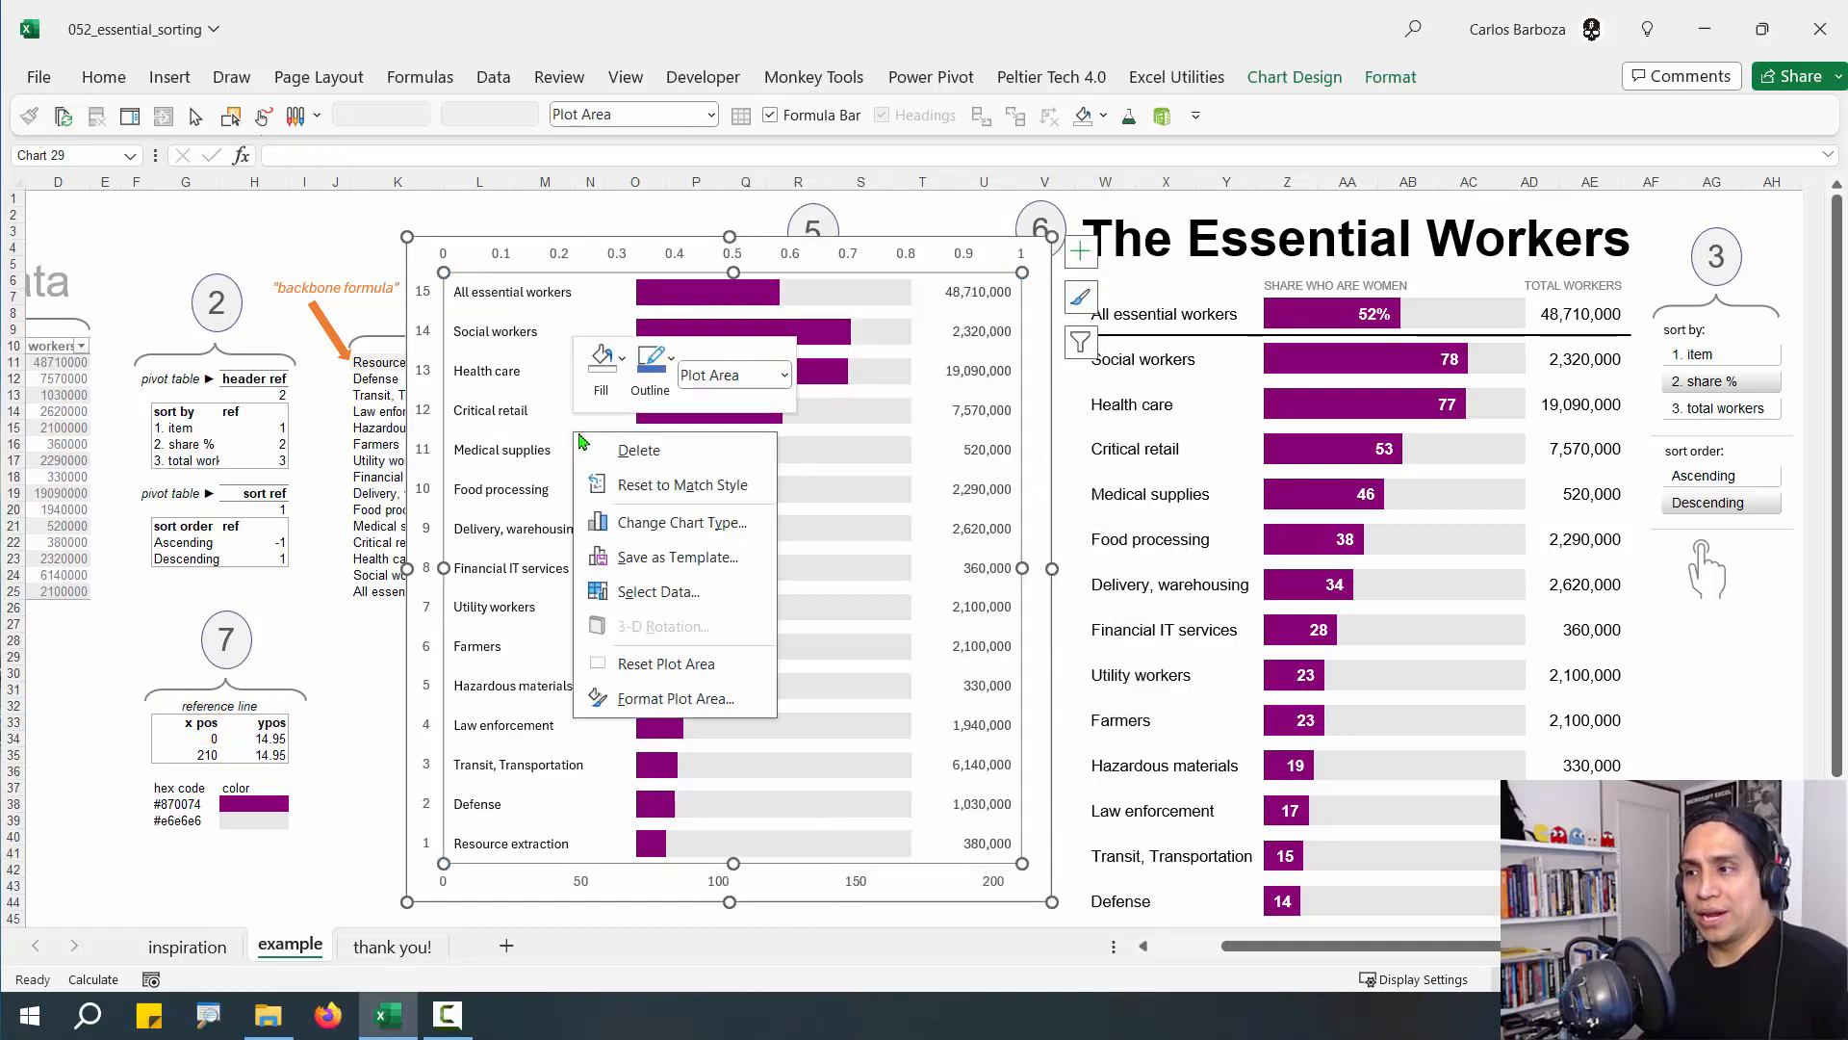
click(671, 523)
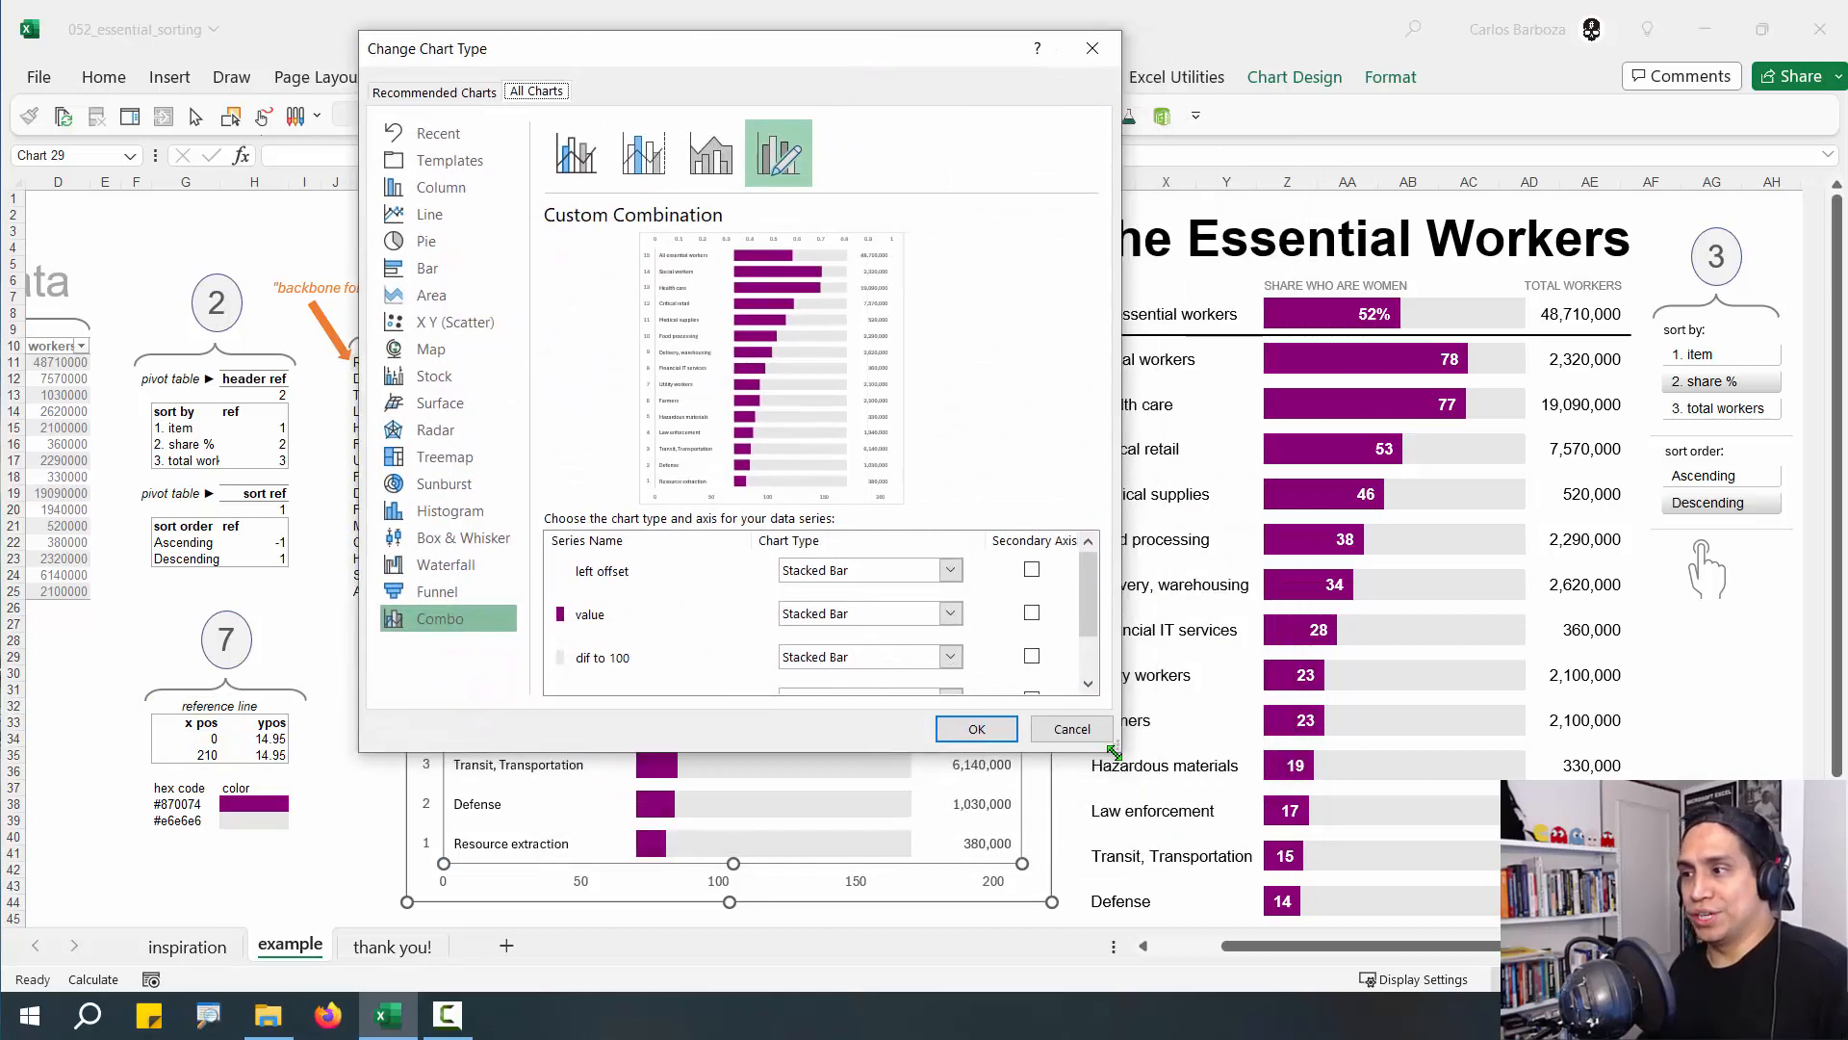
drag(1114, 750, 1124, 862)
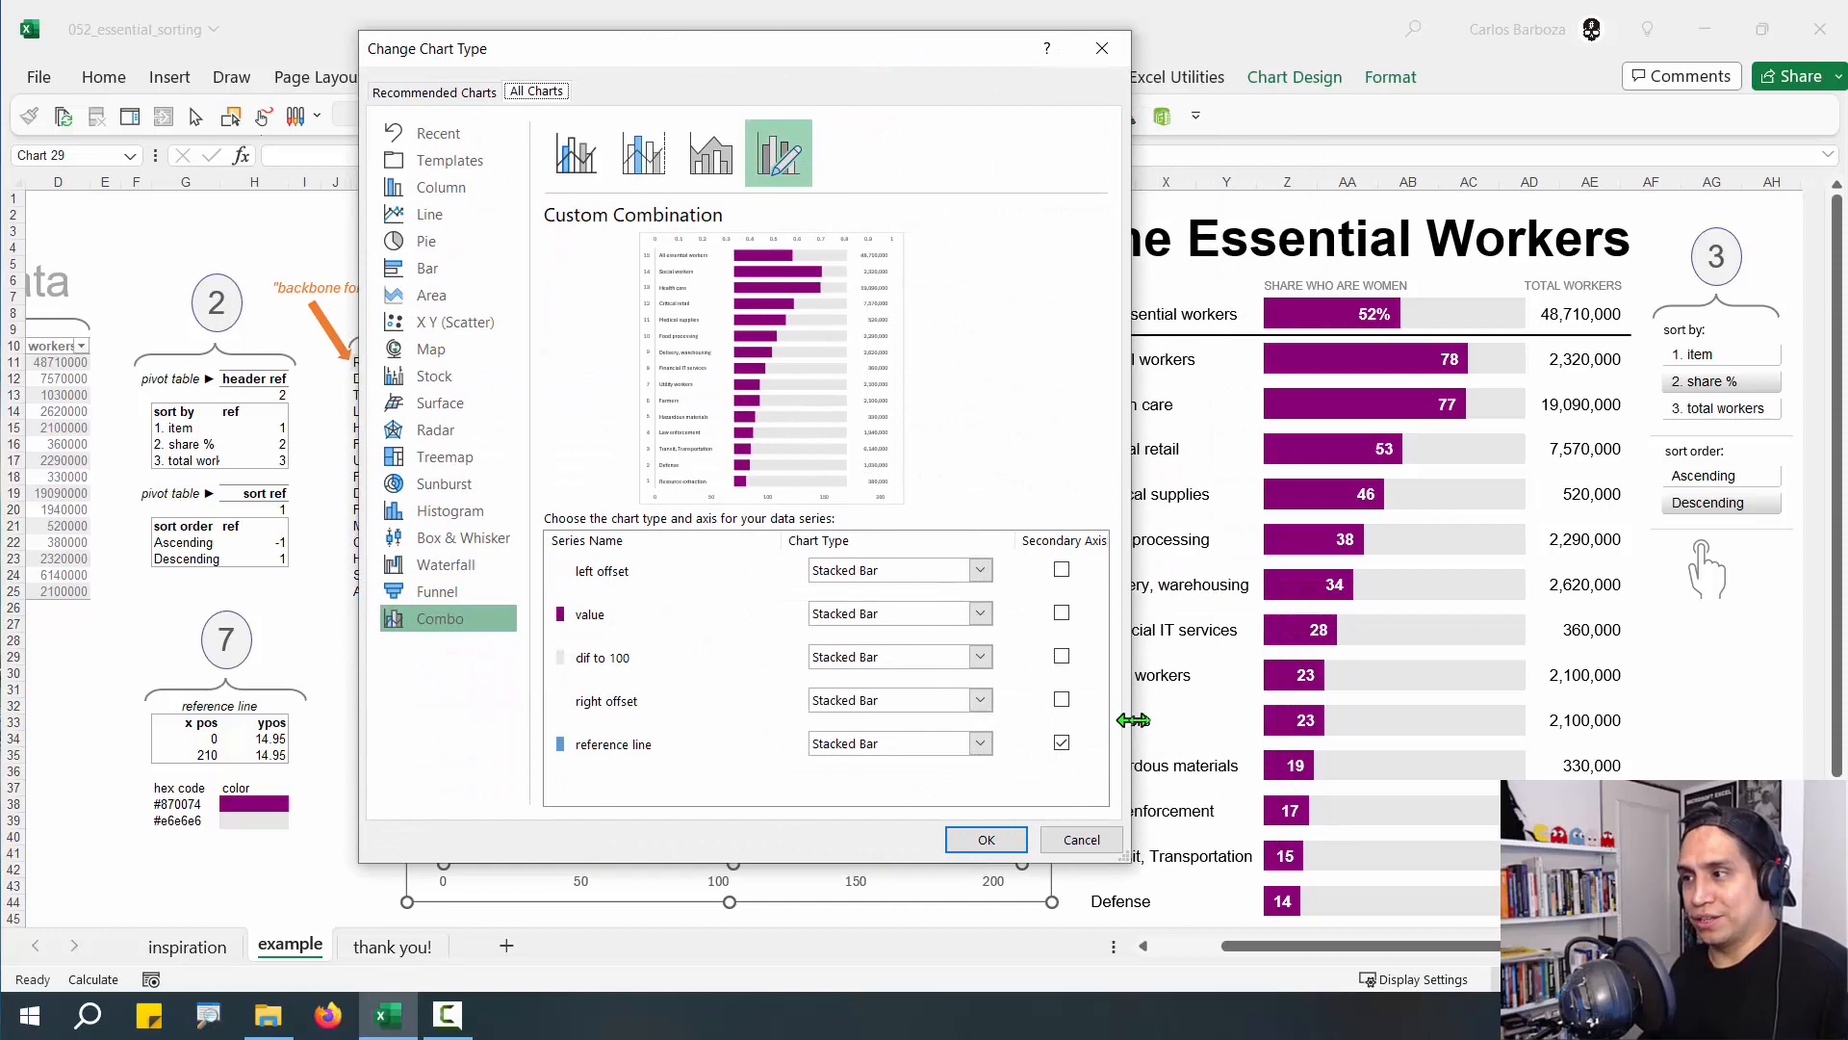
drag(1133, 720, 1175, 720)
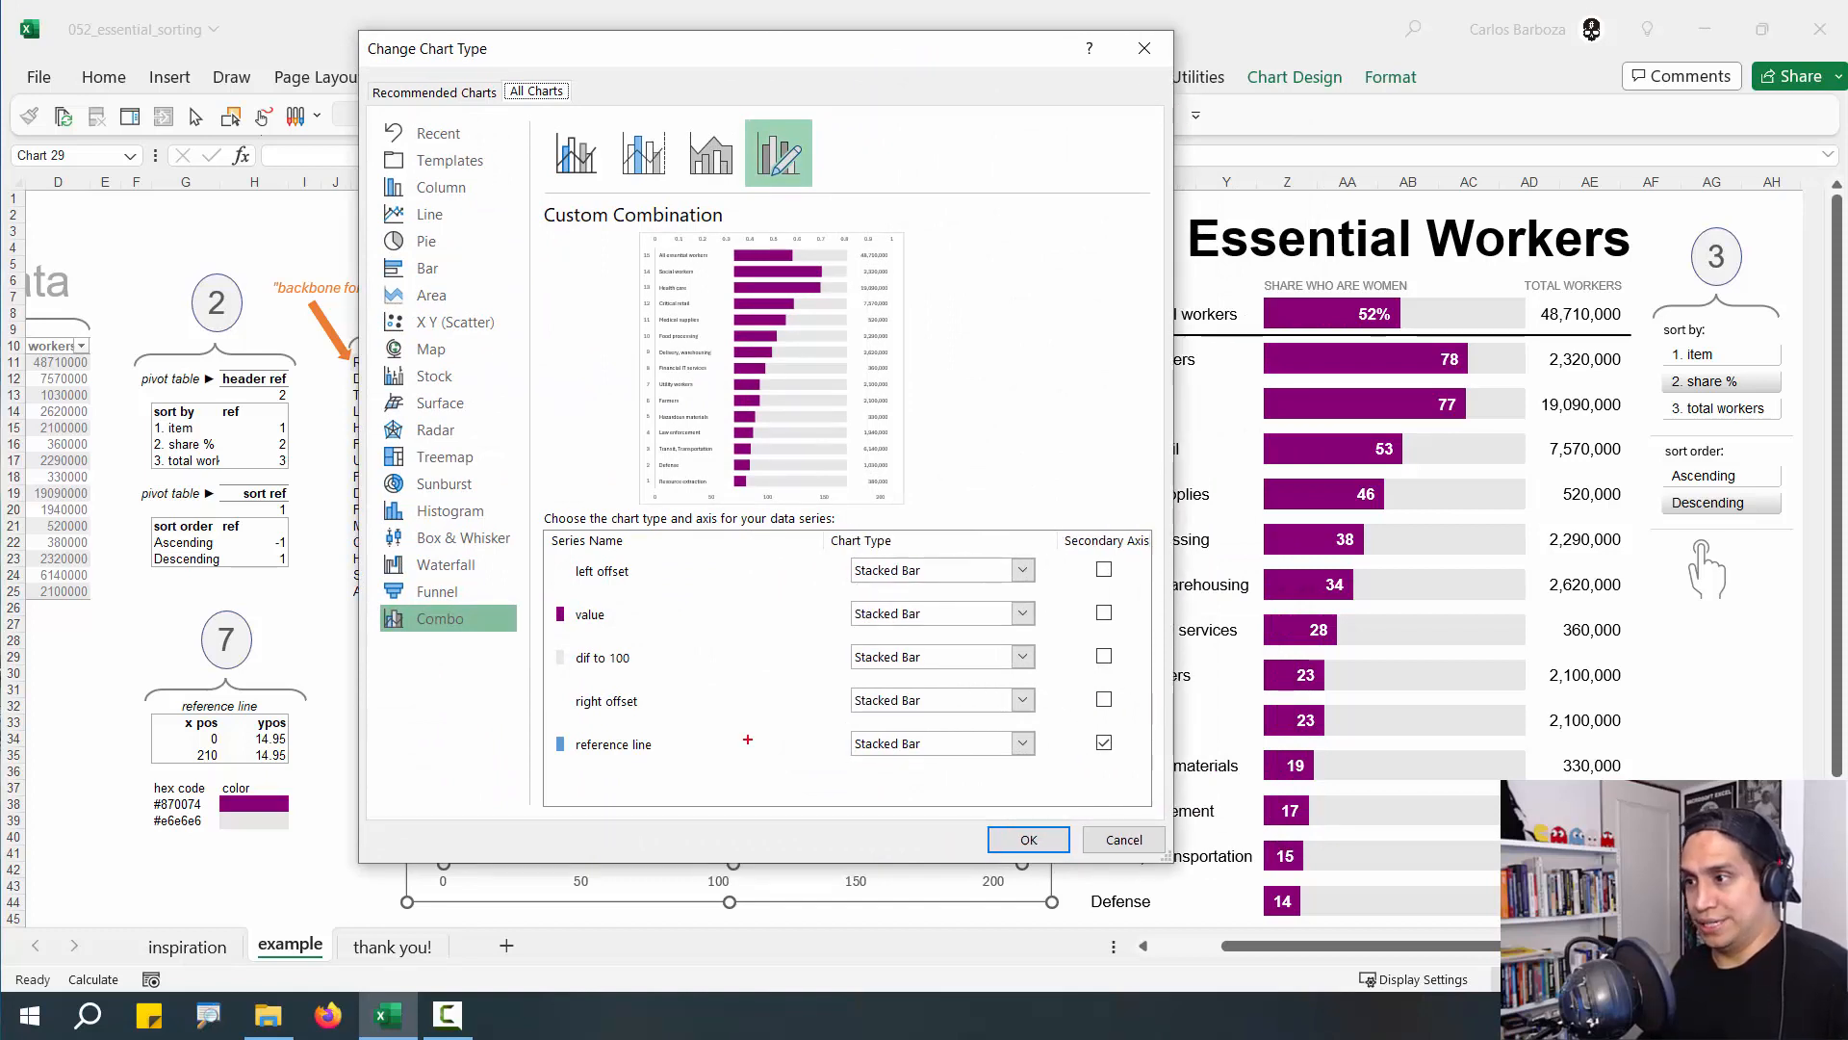
mouse_move(800, 721)
mouse_down()
mouse_move(887, 757)
mouse_move(1122, 775)
mouse_up()
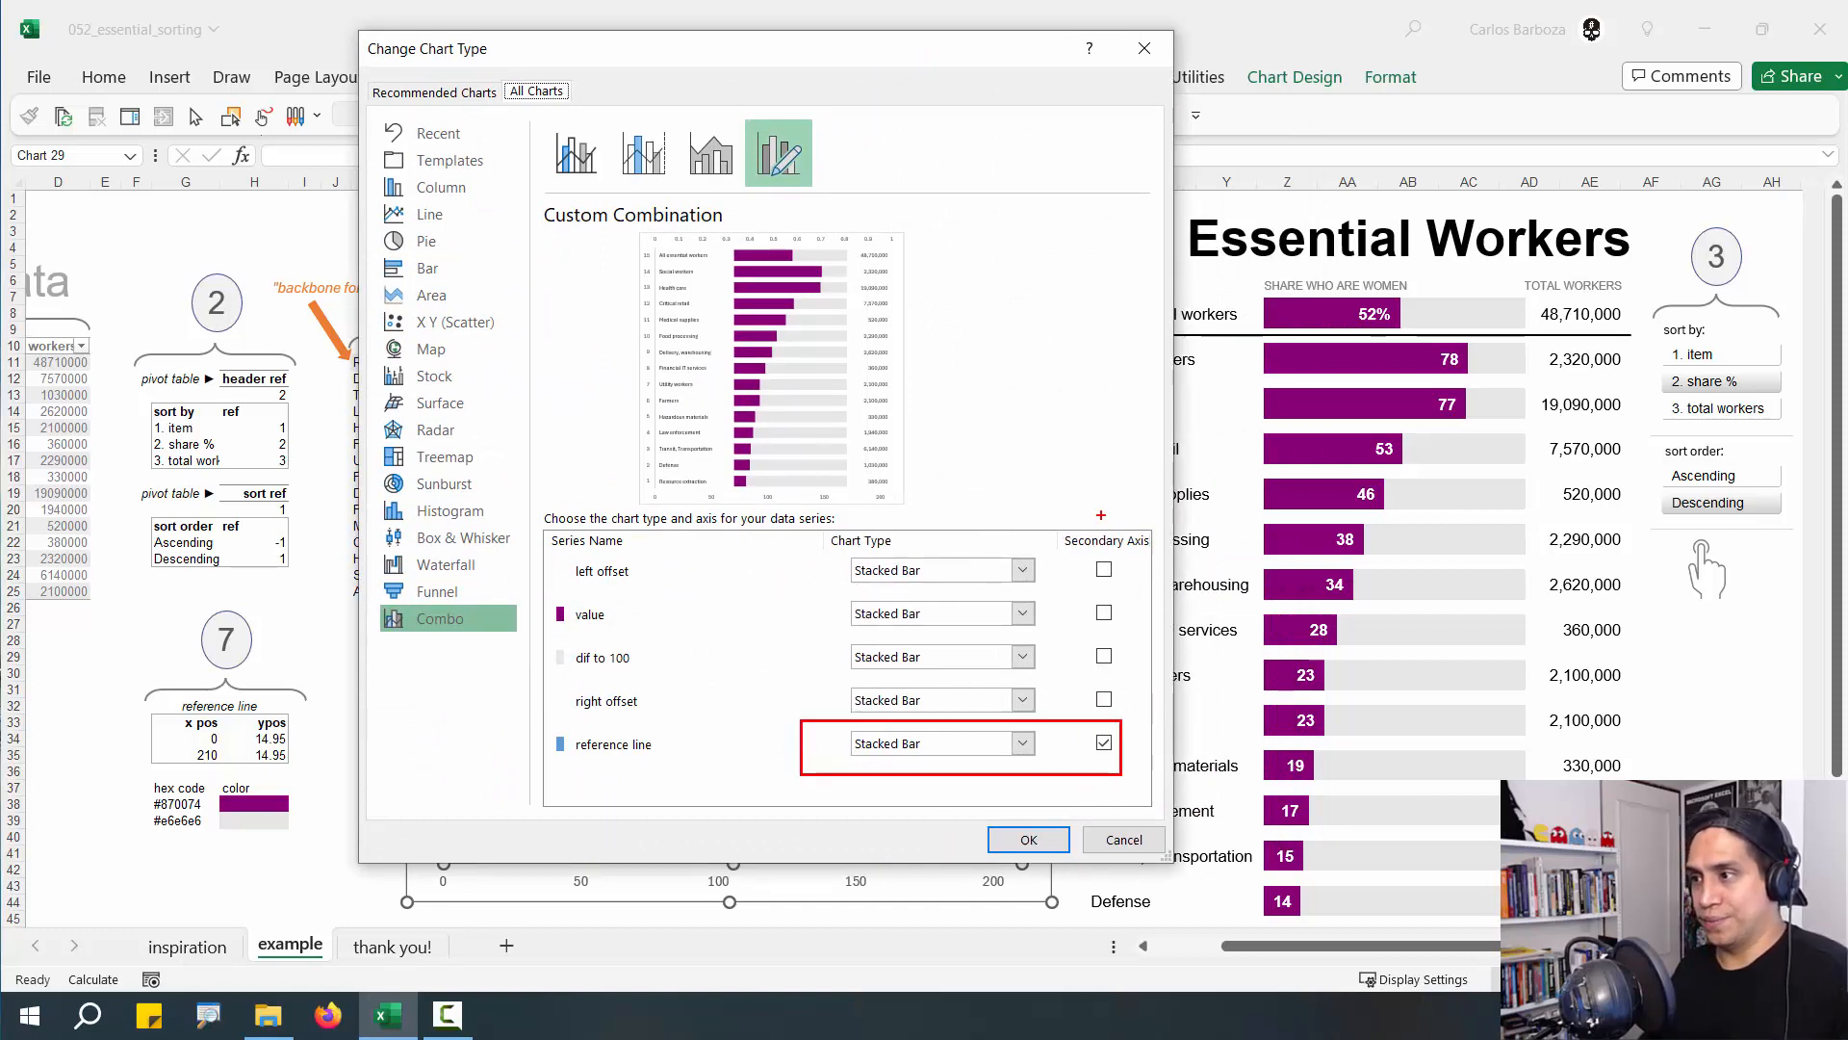
drag(1100, 515, 1089, 391)
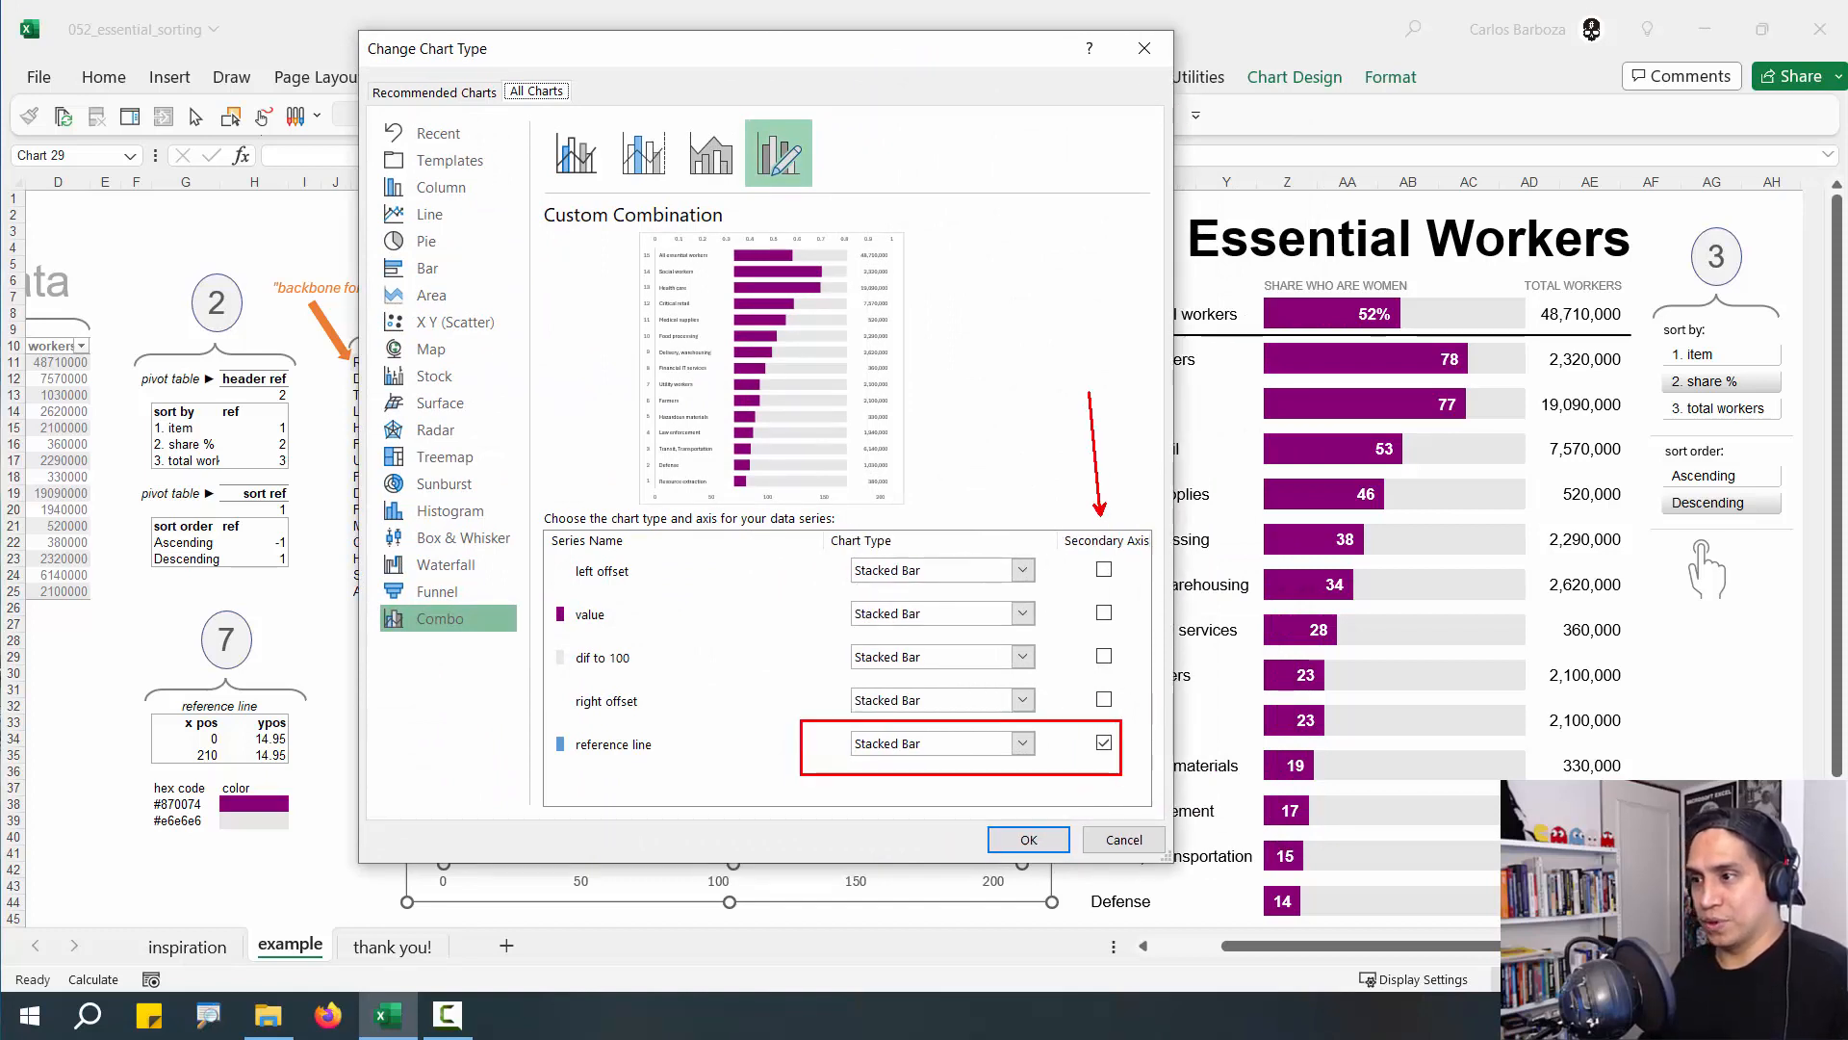
key(Escape)
click(1020, 744)
scroll(953, 404, down, 5)
click(890, 515)
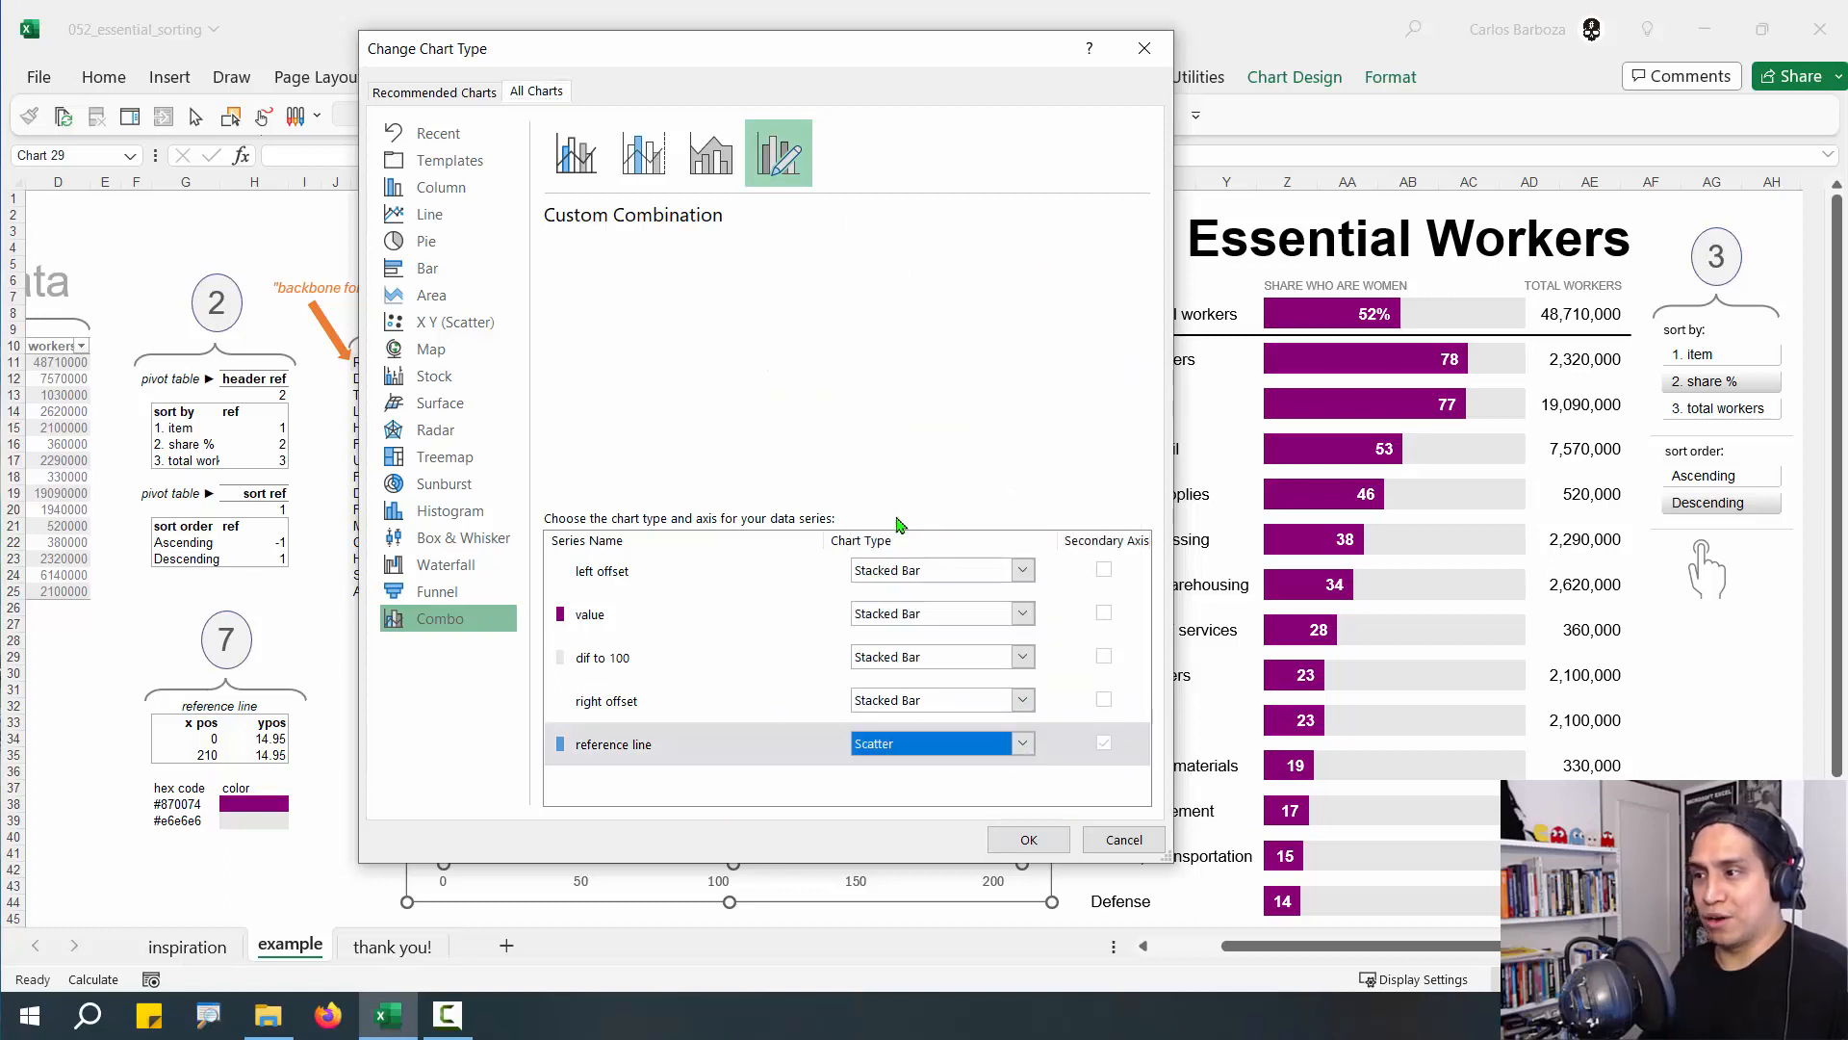
click(1028, 840)
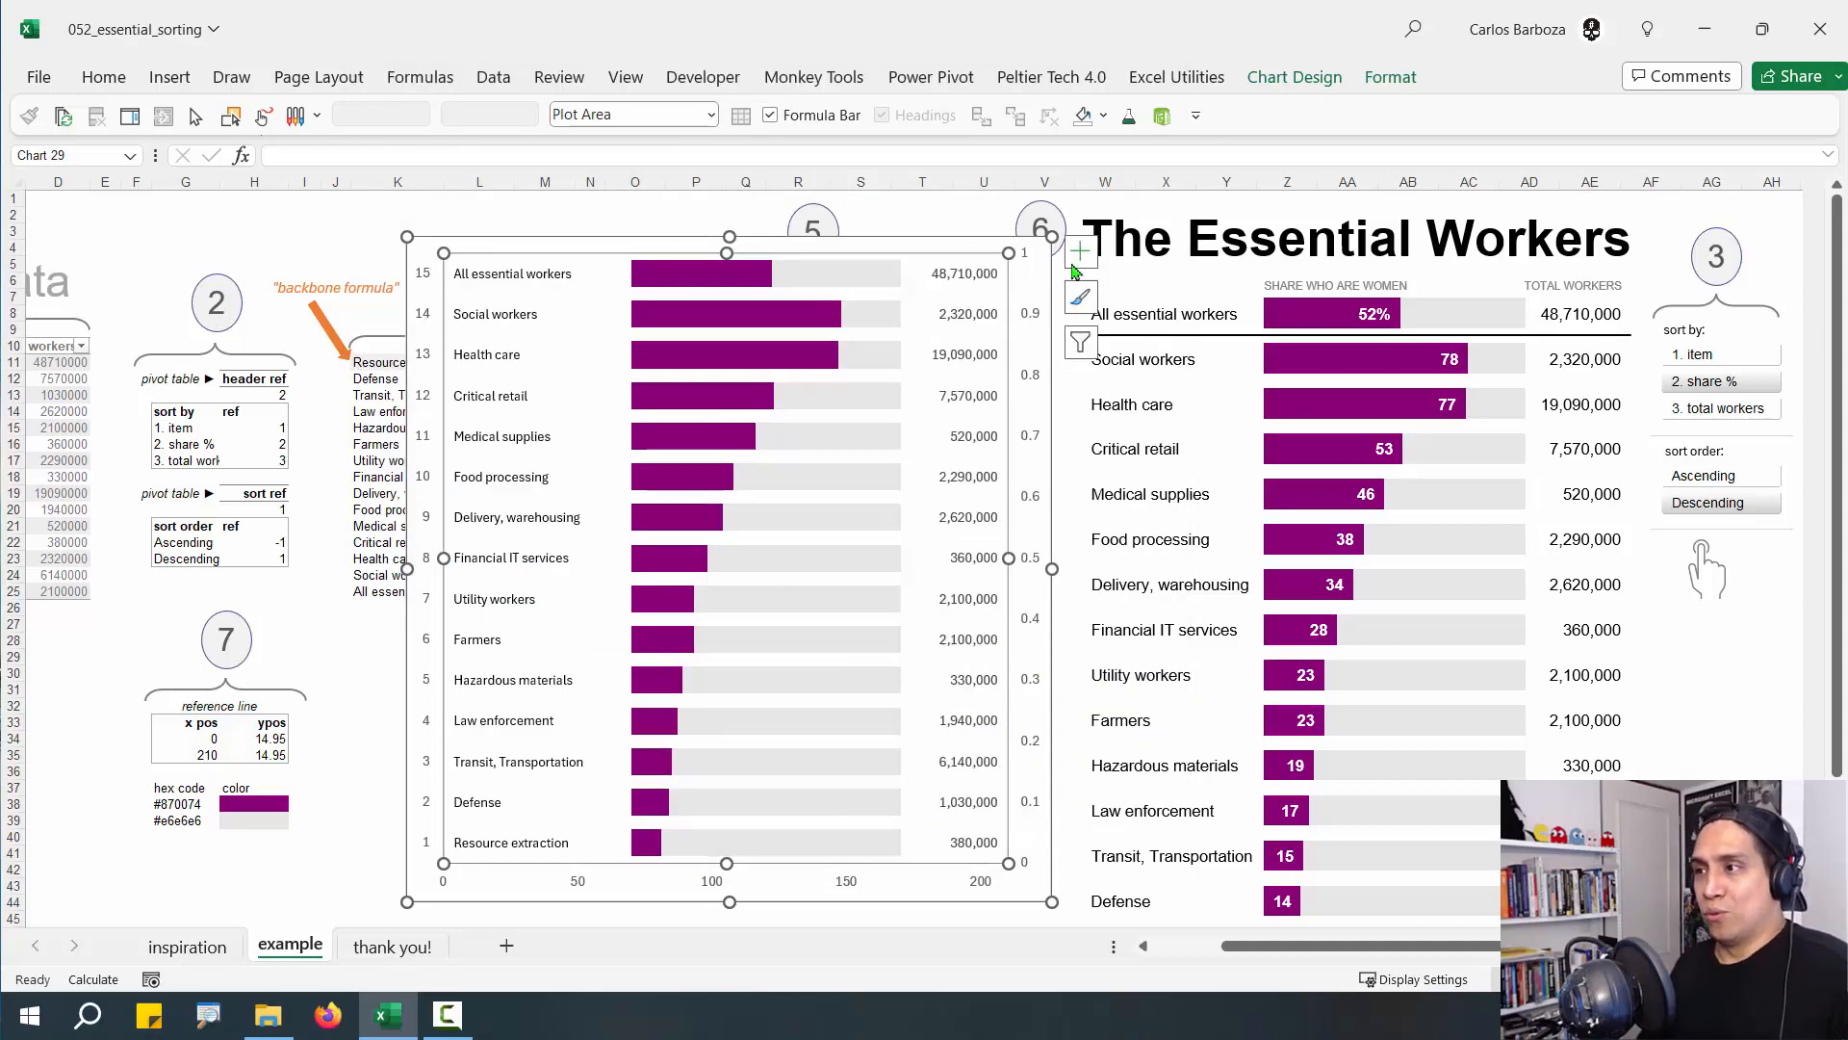
Add the secondary horizontal axis to the chart and deselect the chart
click(1078, 258)
click(1286, 287)
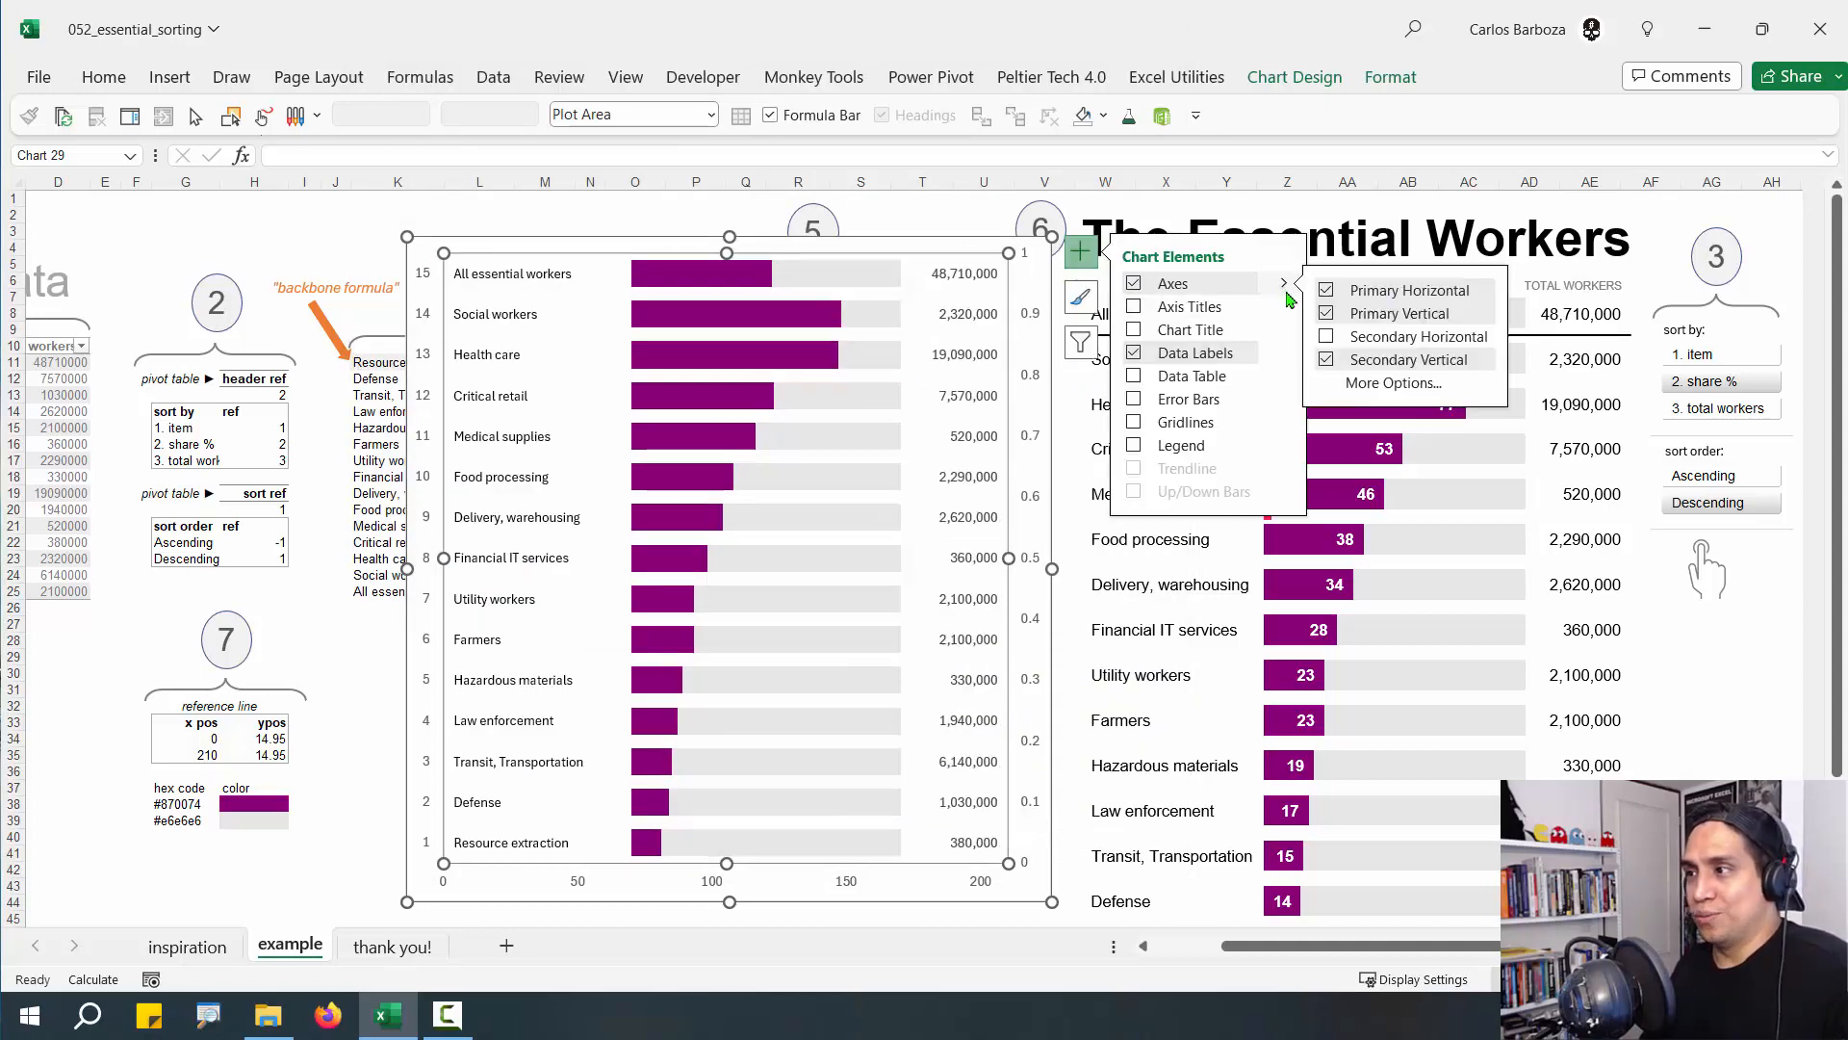
click(1326, 337)
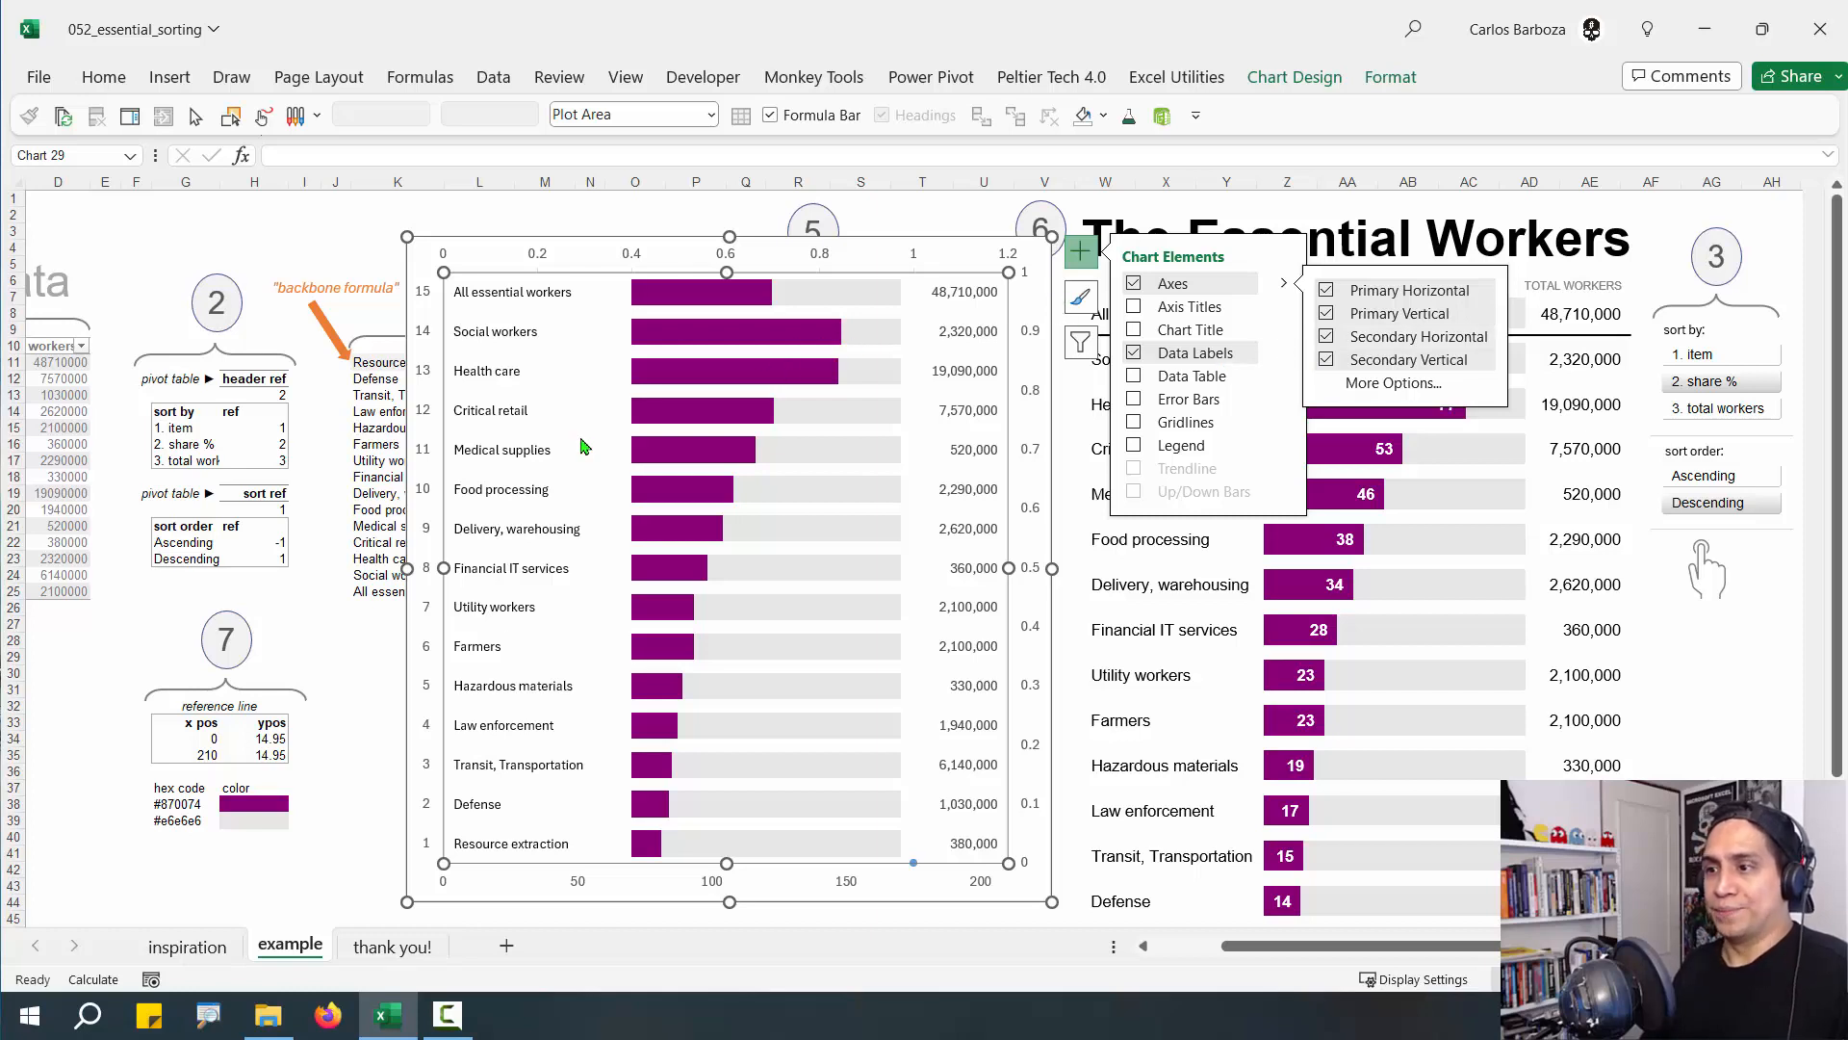
click(330, 792)
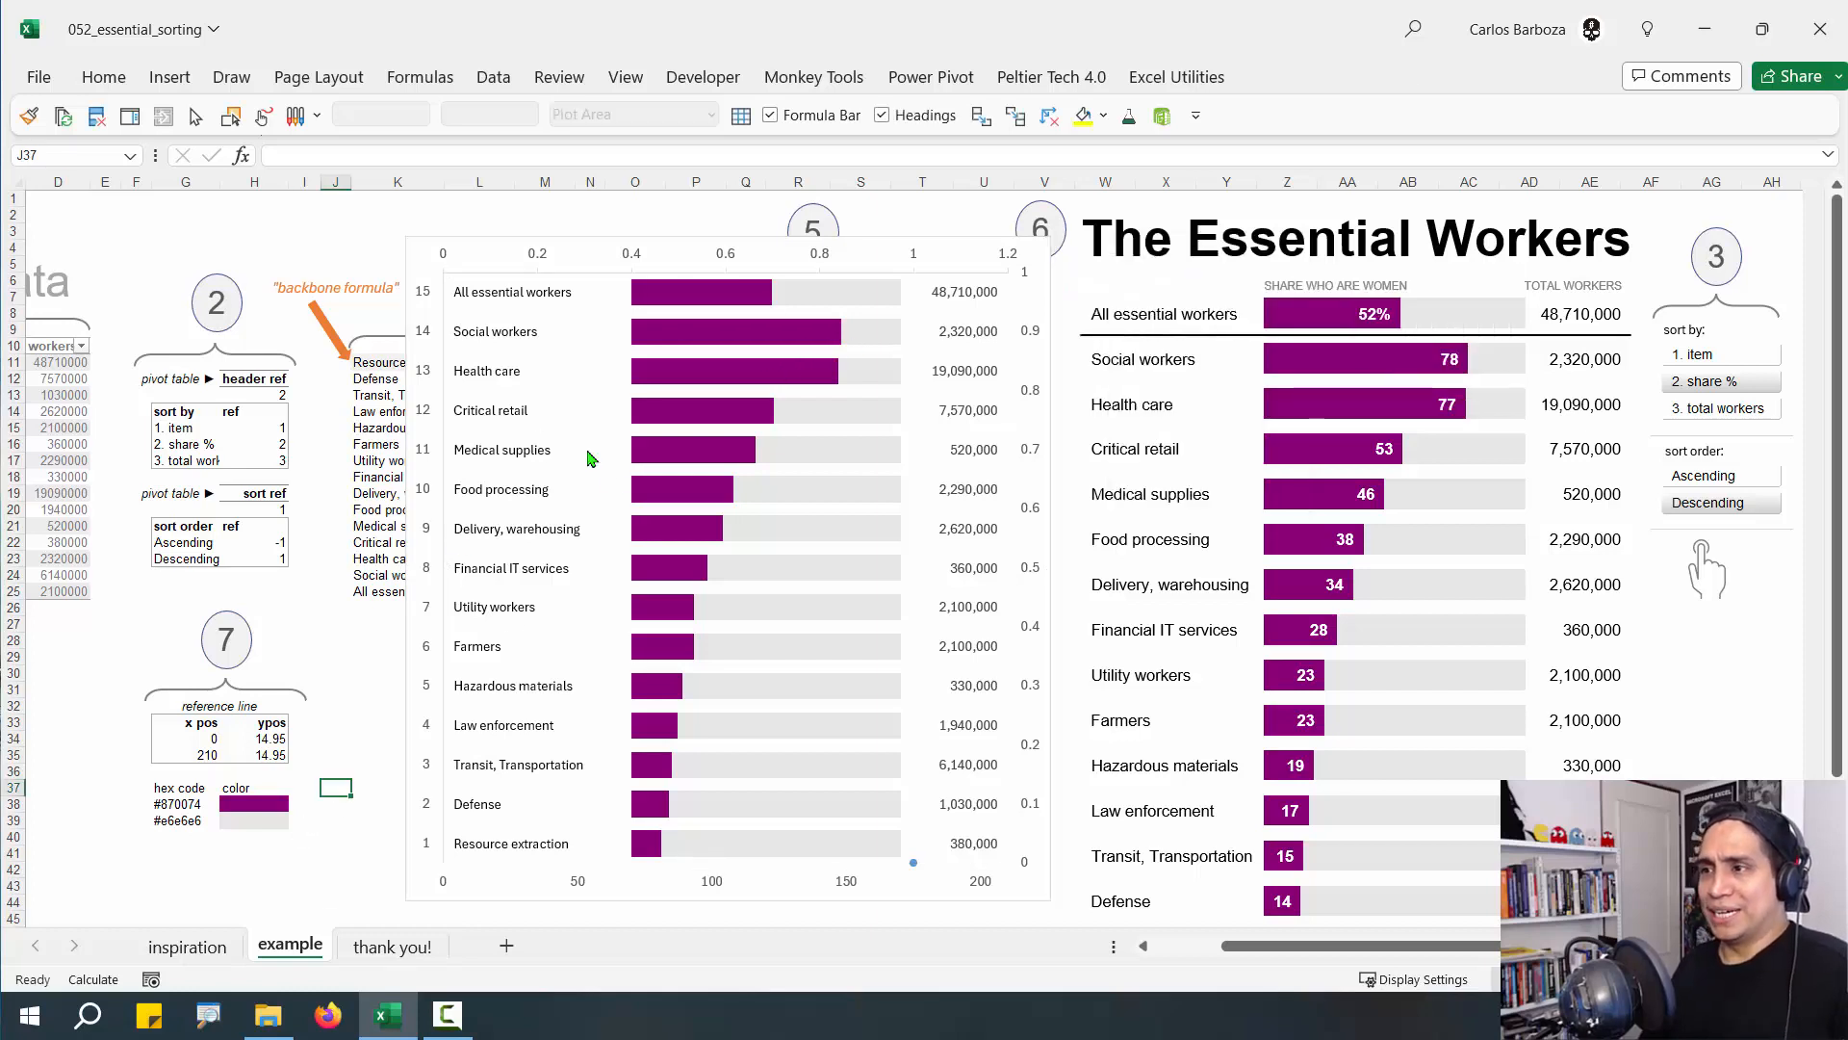
right_click(605, 501)
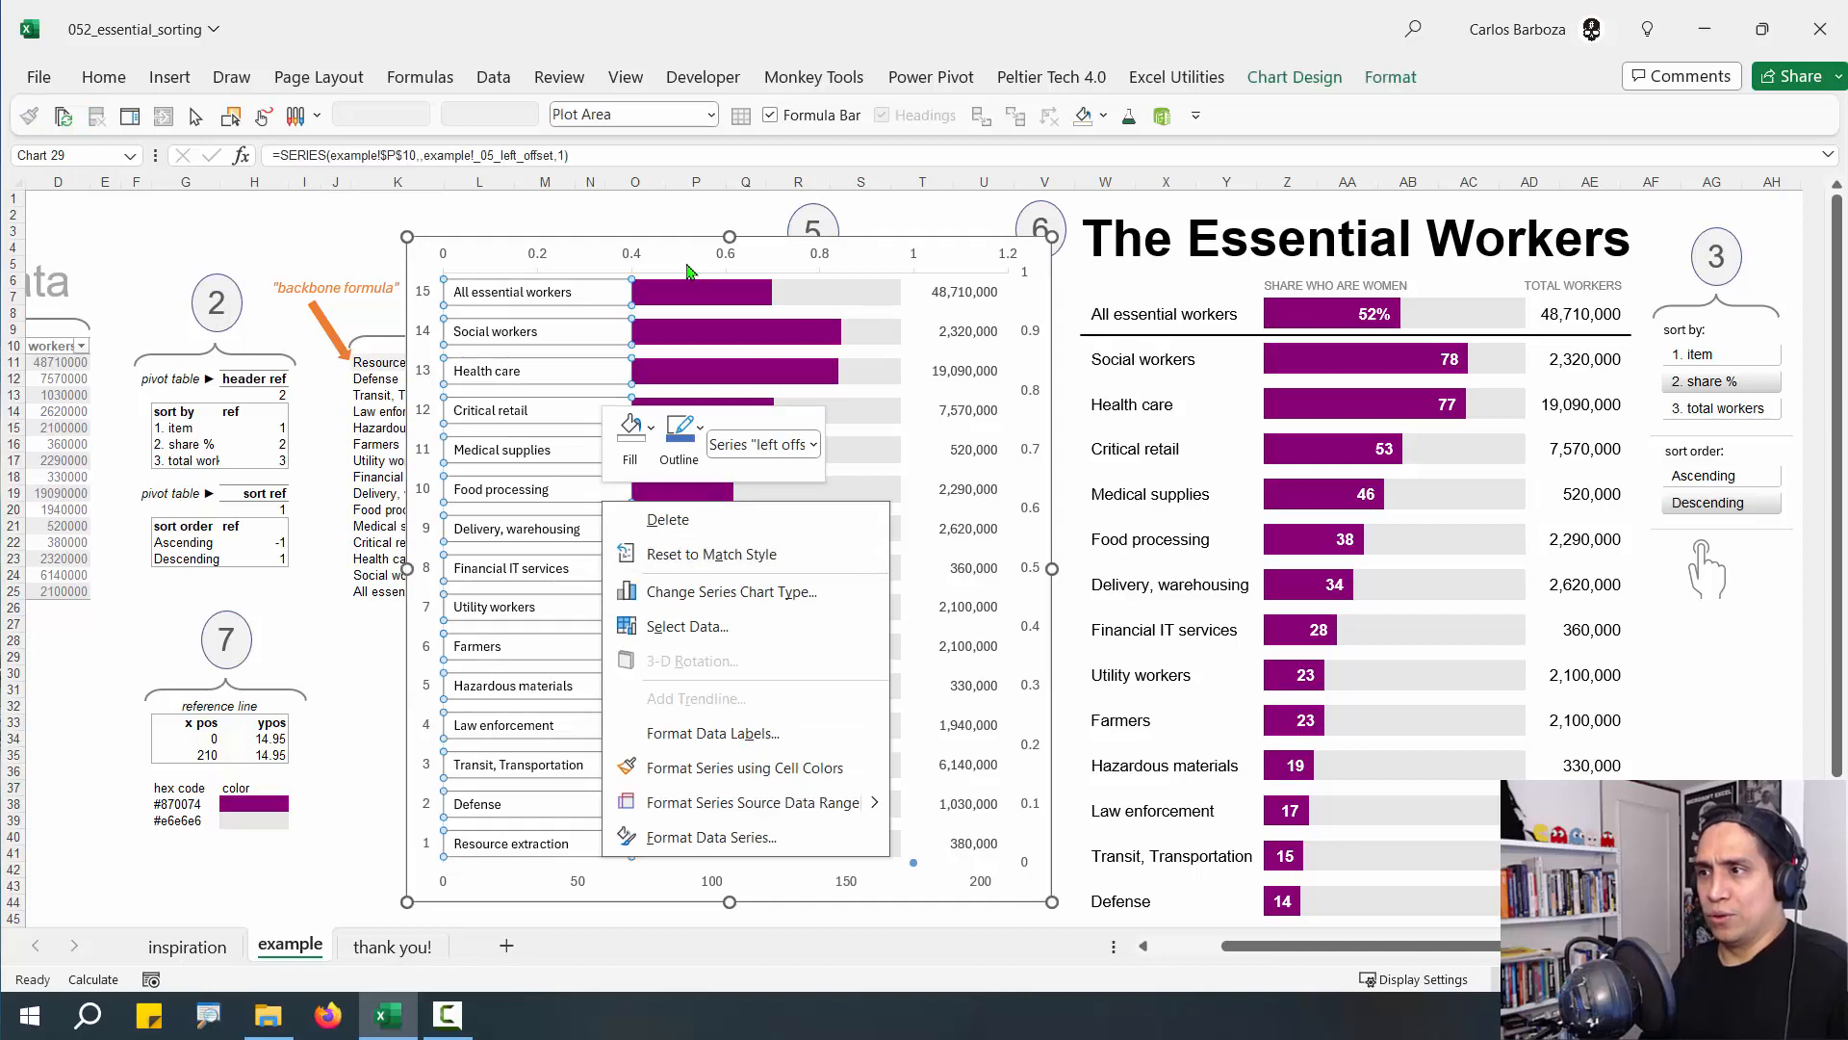
key(Escape)
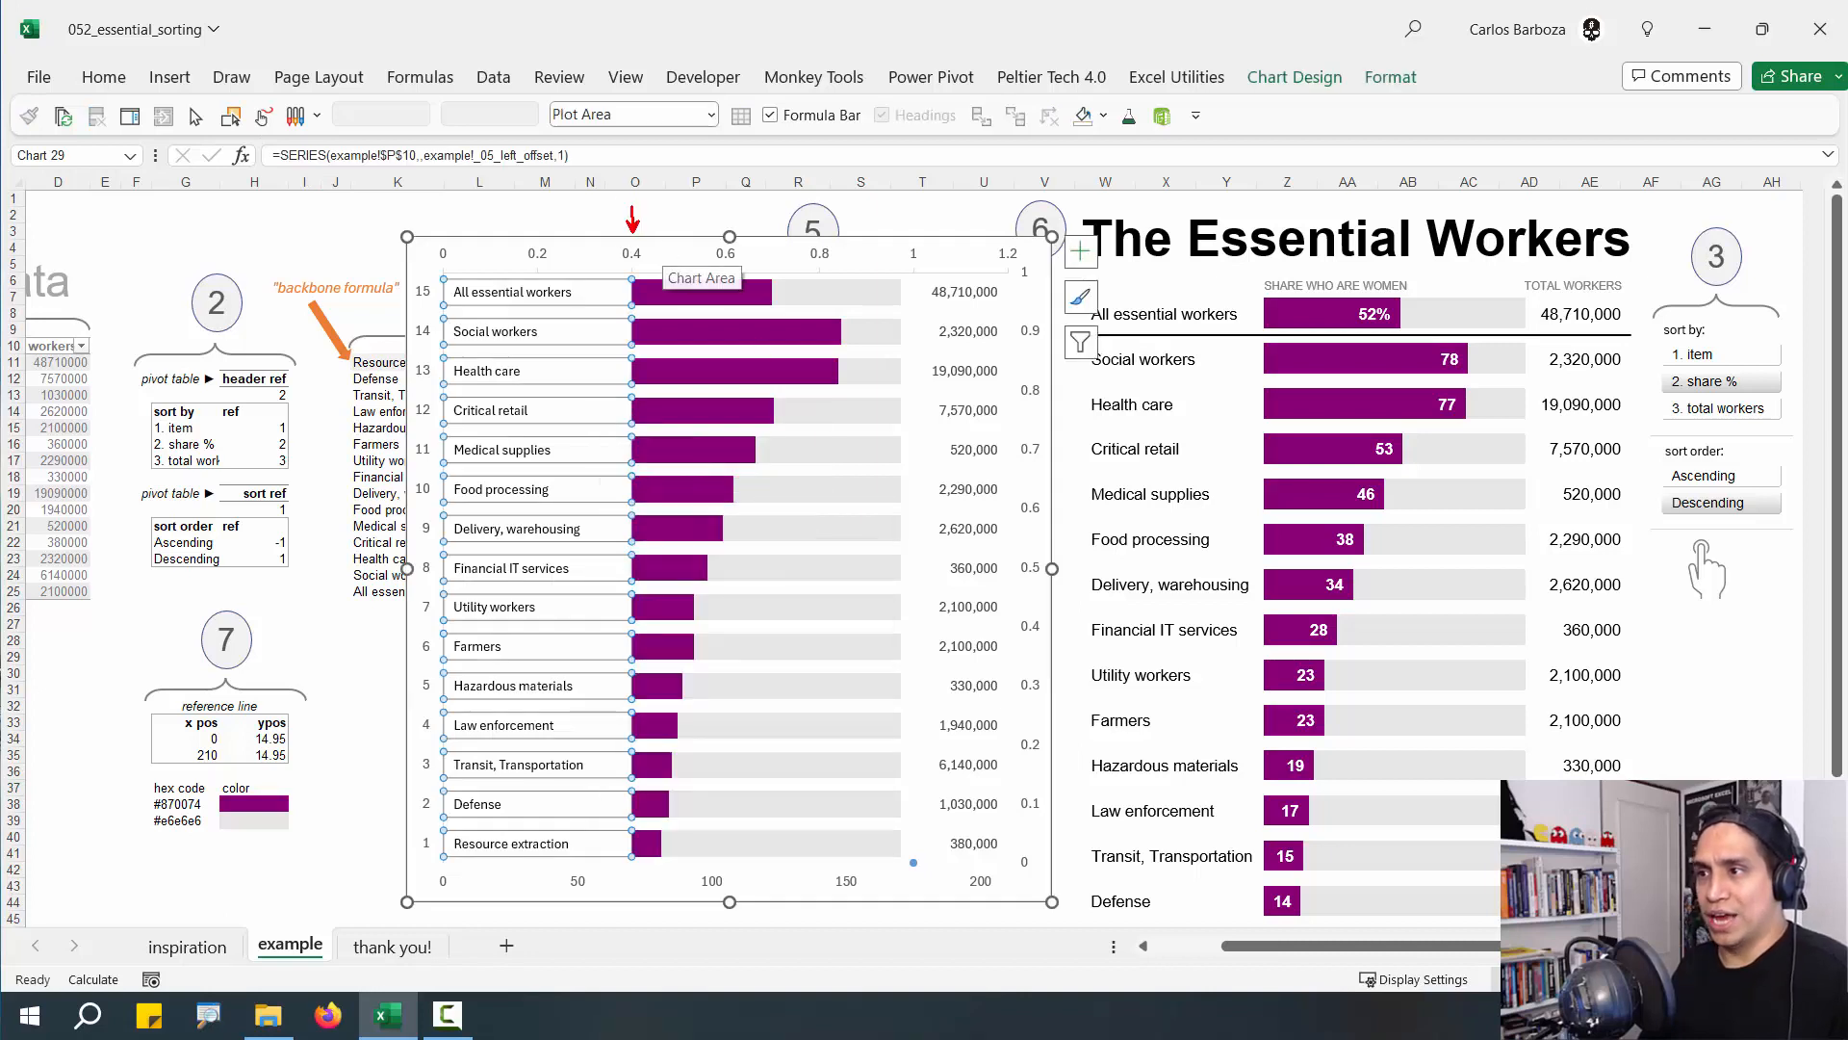
drag(432, 340, 324, 310)
drag(1044, 395, 1090, 378)
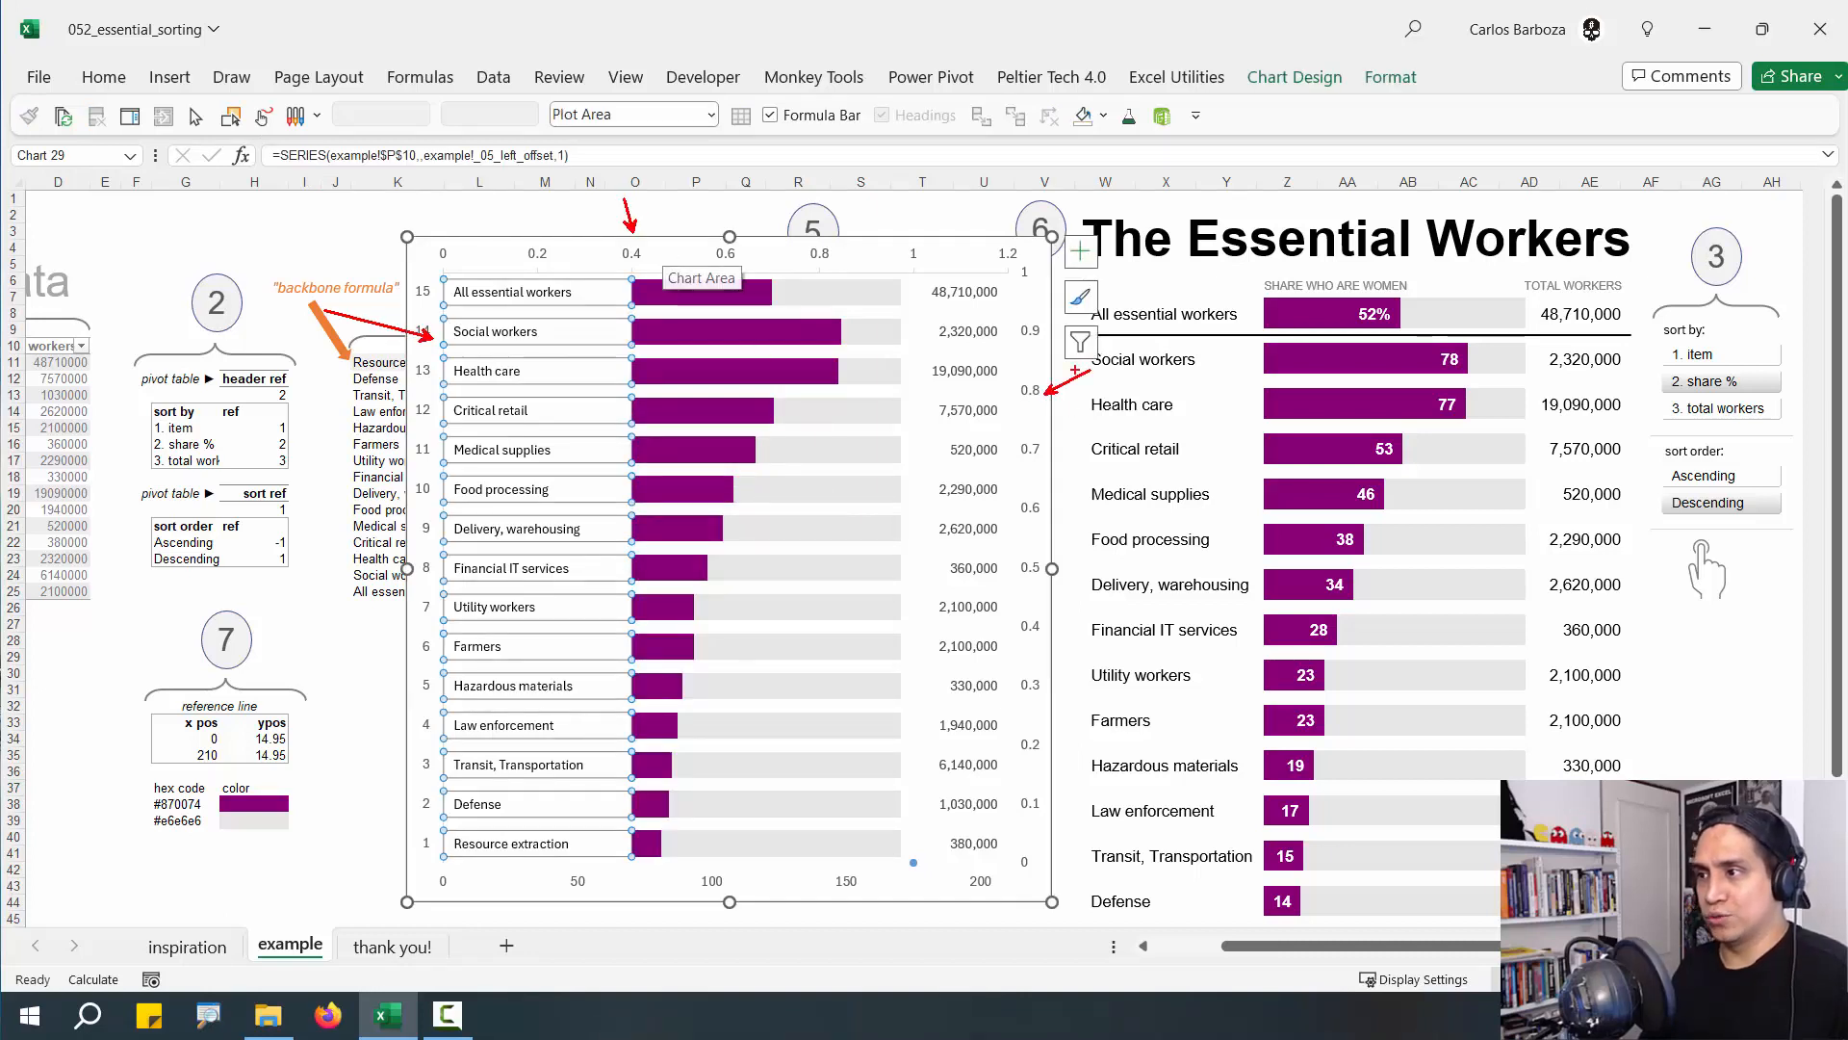
Edit the reference line series in the chart's data source and set its X values to cells G34:G35
key(Escape)
right_click(612, 358)
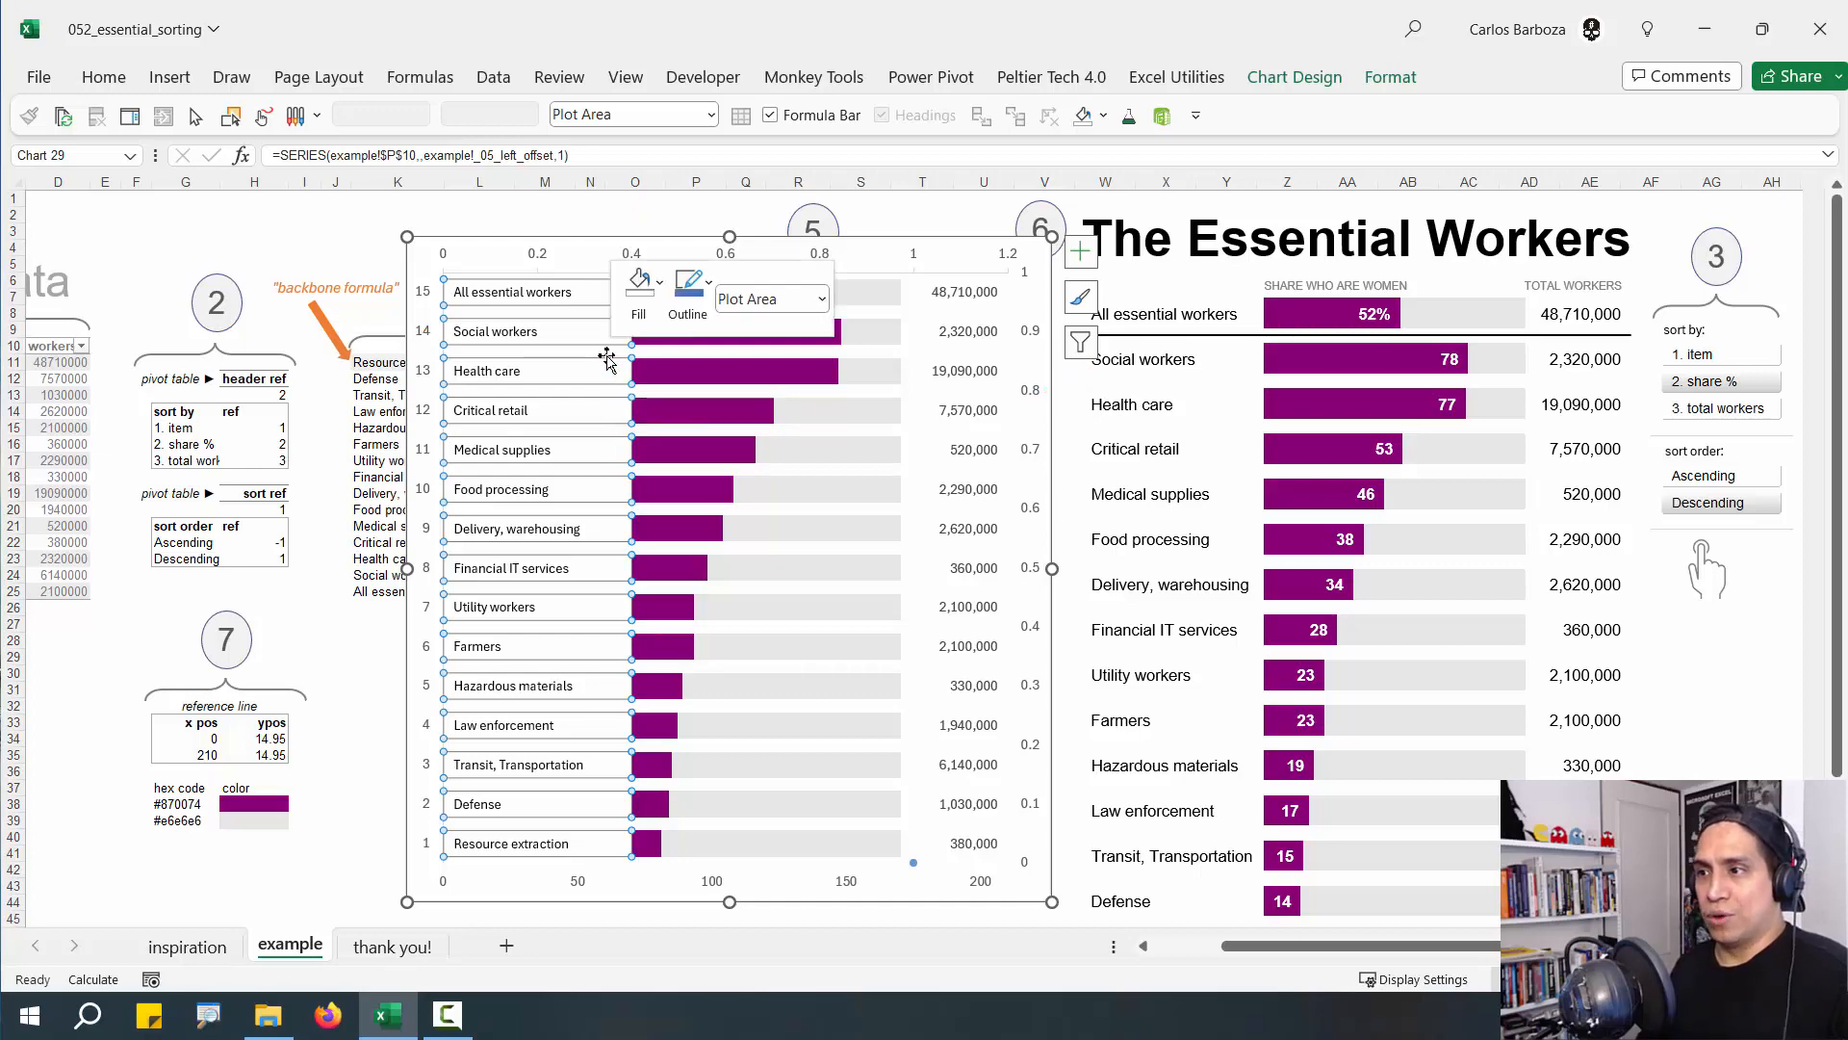
click(696, 516)
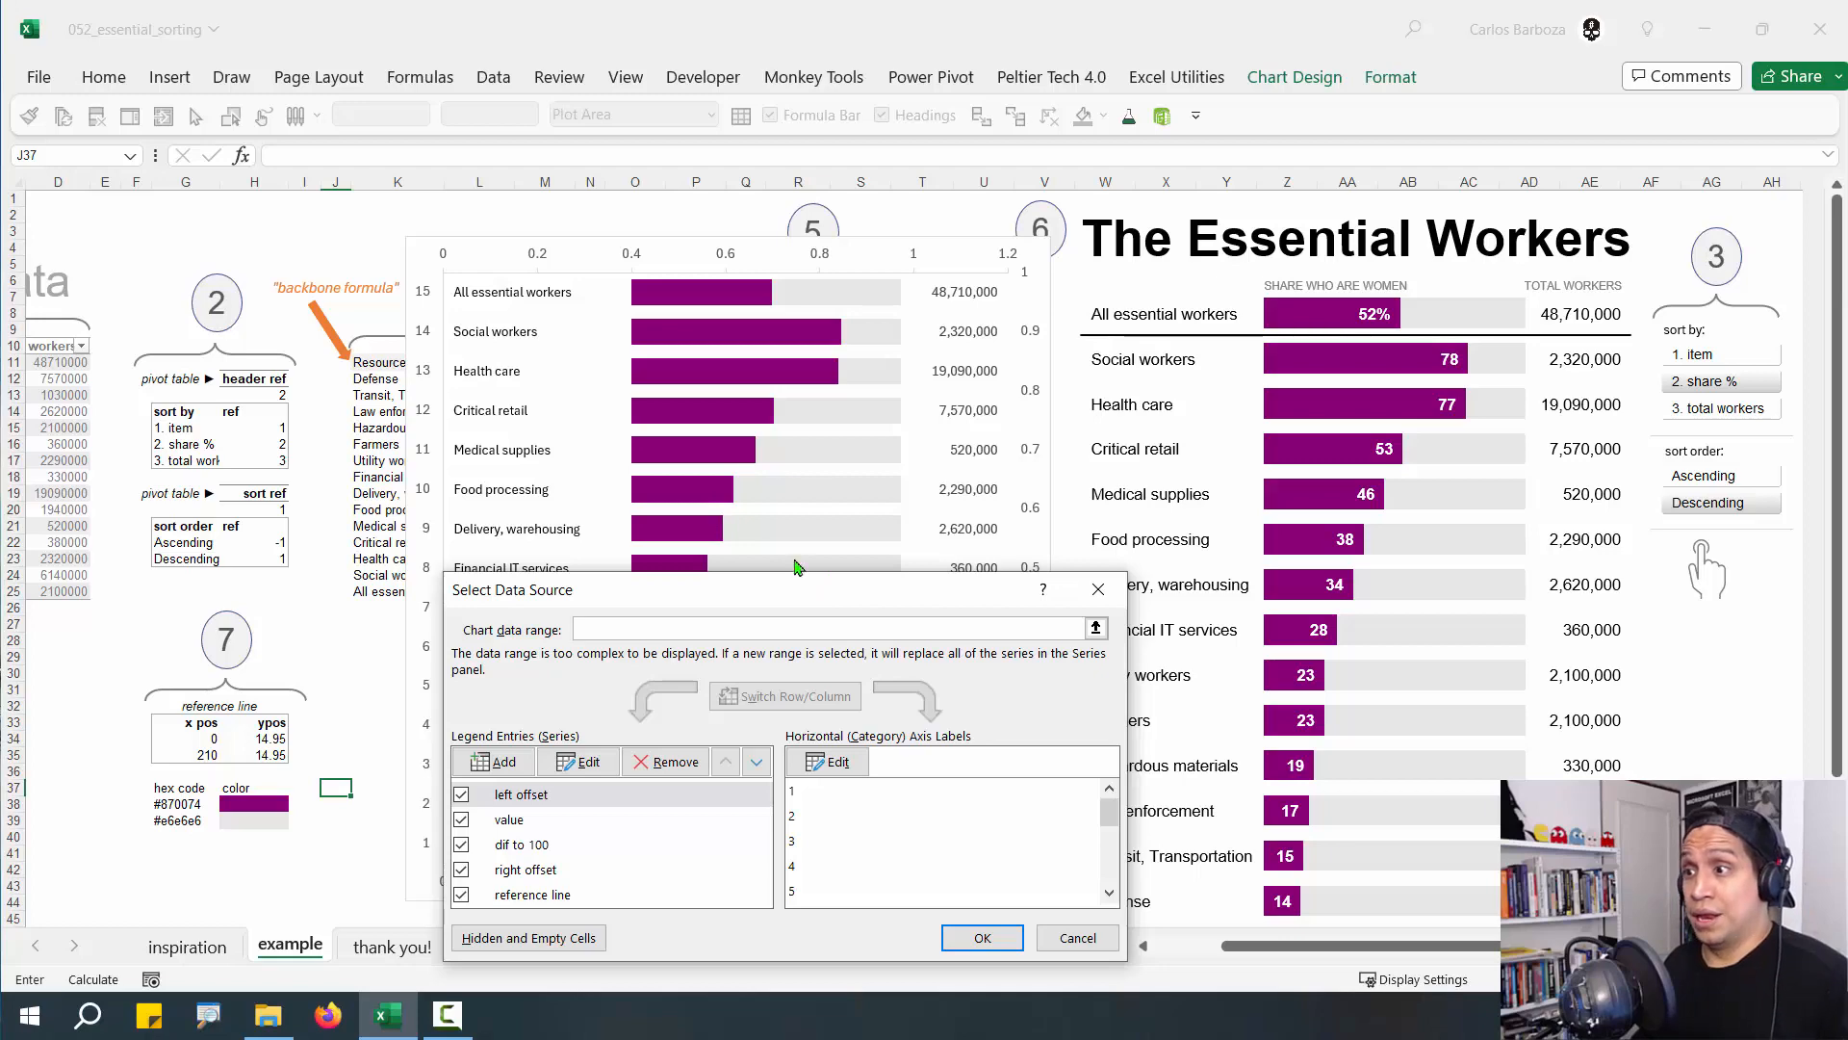
drag(807, 592, 756, 378)
click(519, 685)
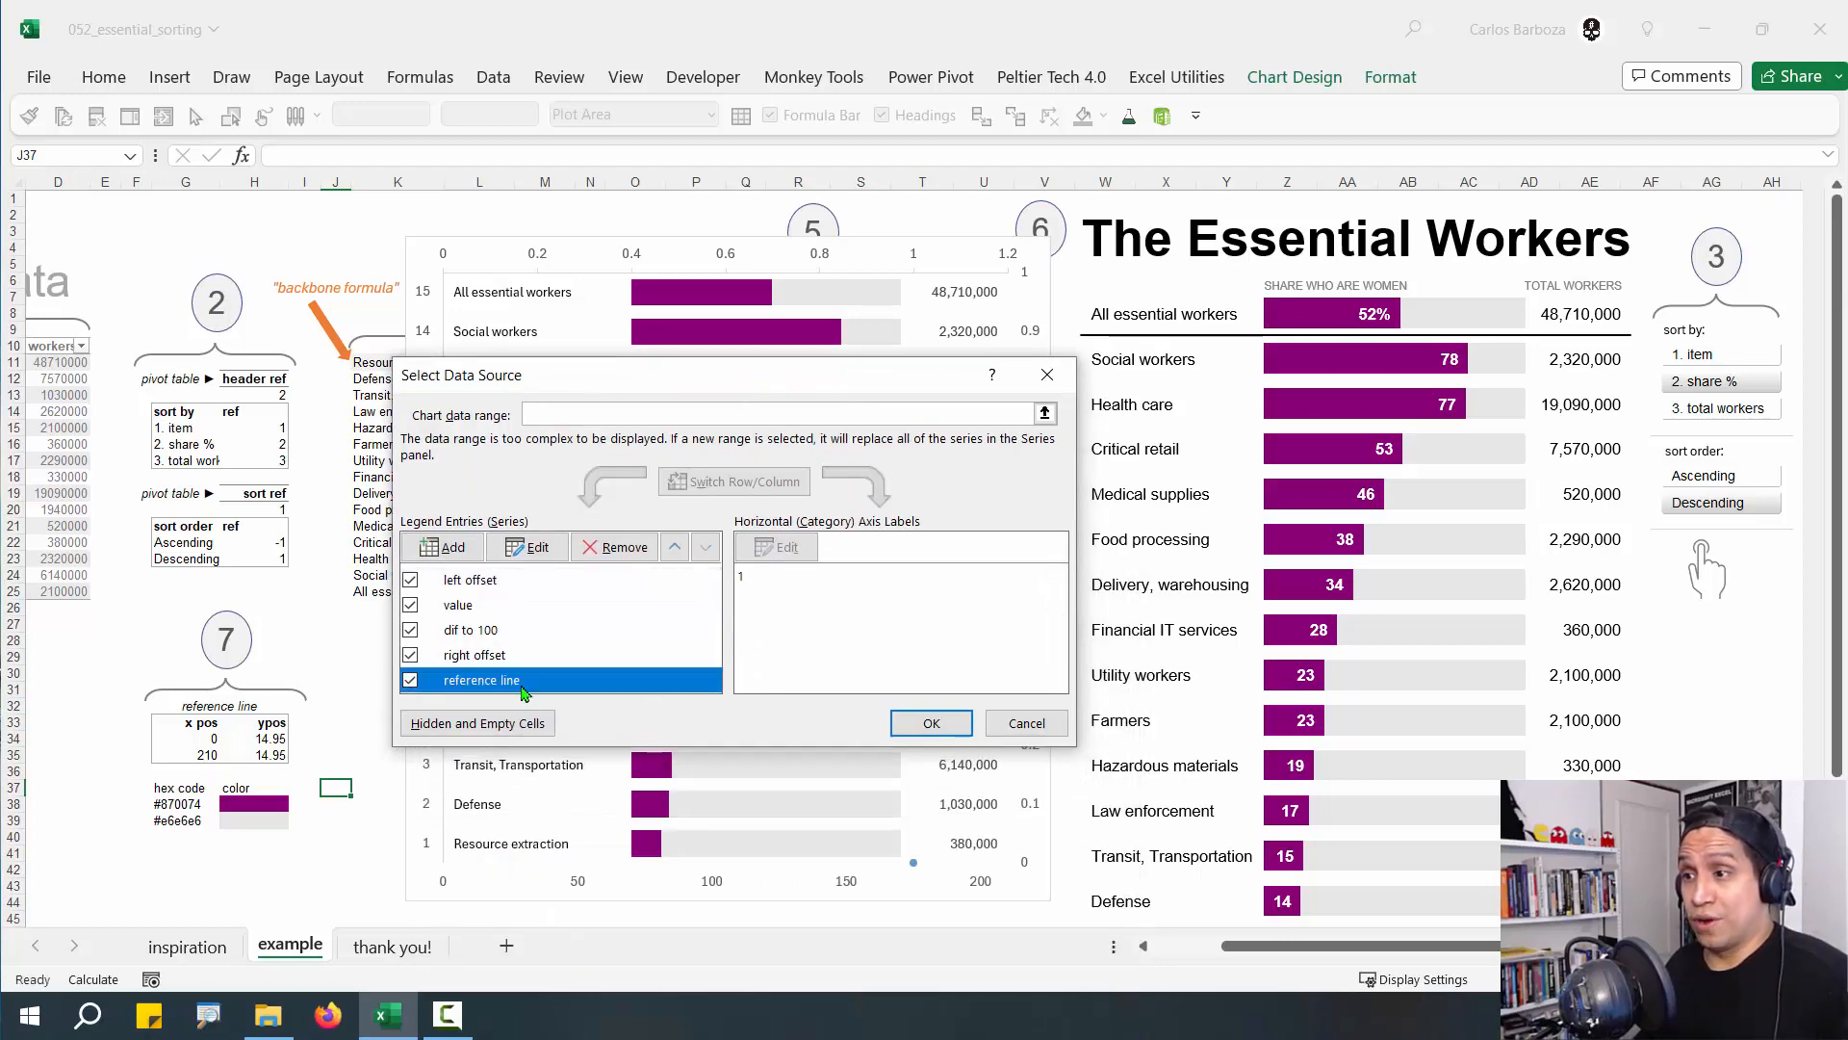
click(537, 547)
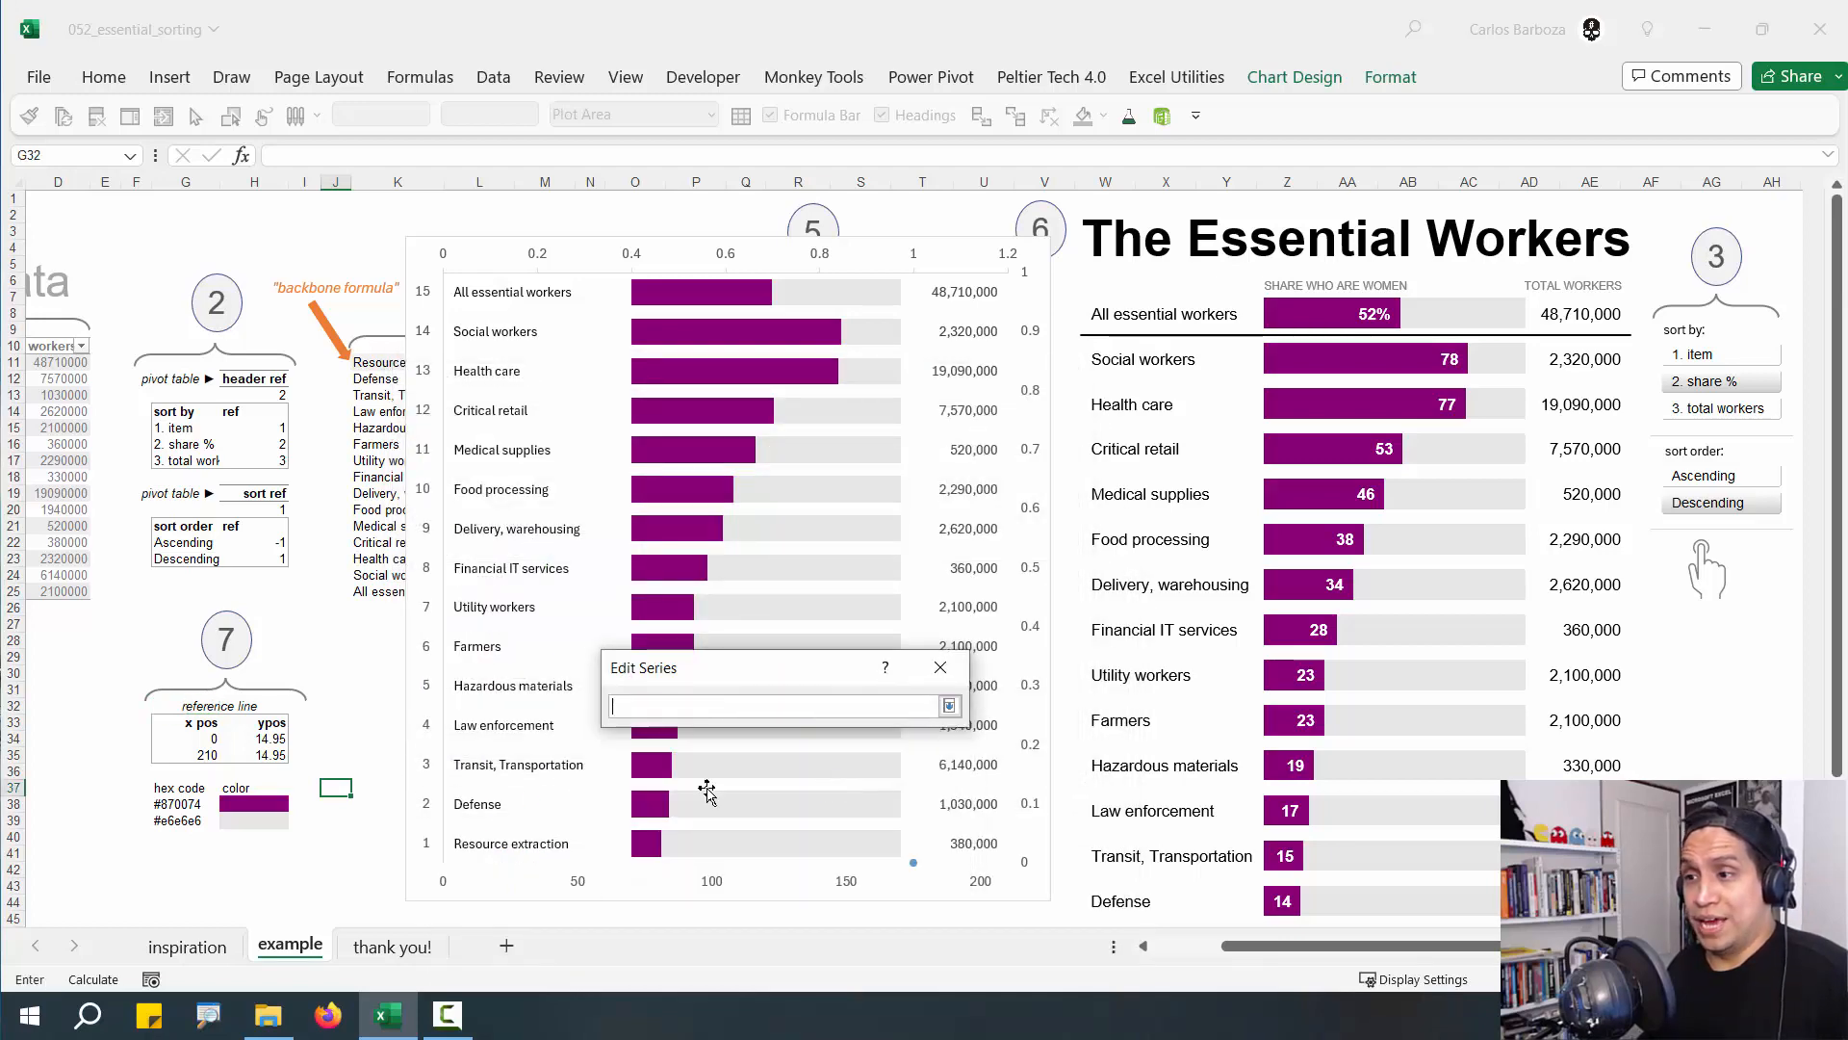
click(836, 775)
drag(210, 727, 210, 755)
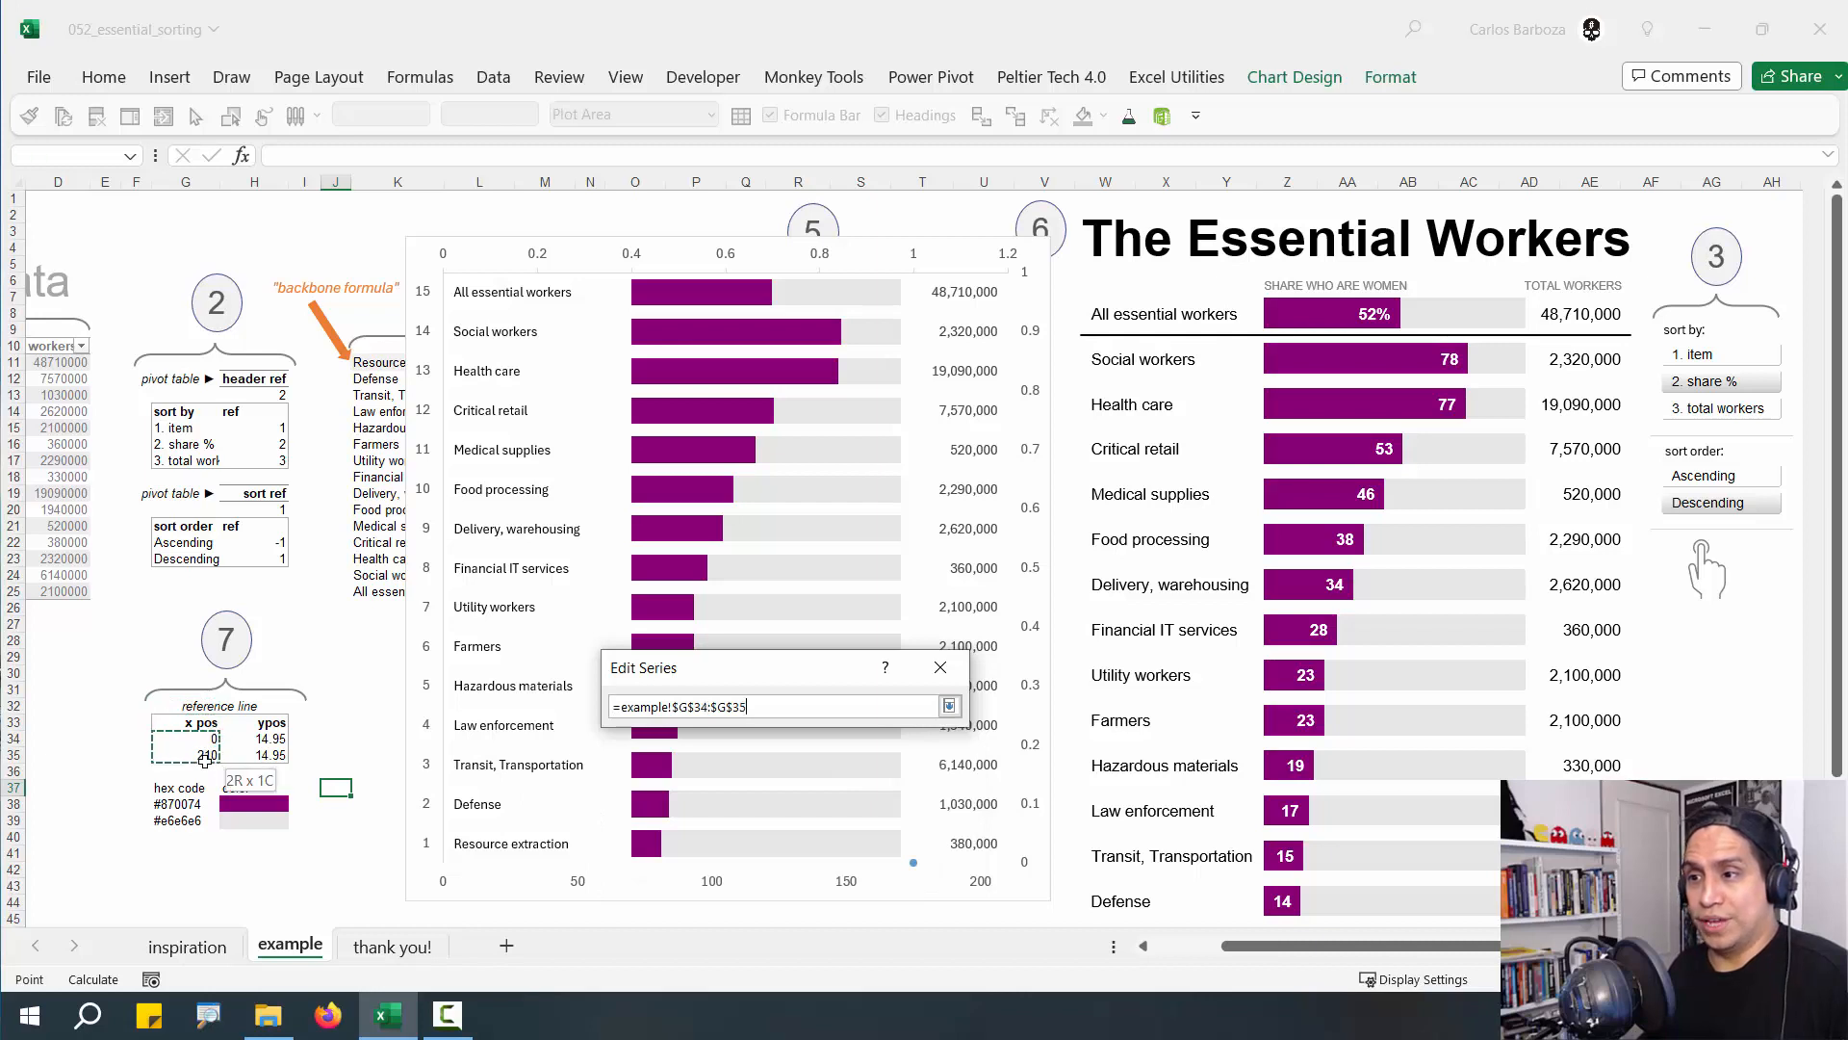
click(950, 707)
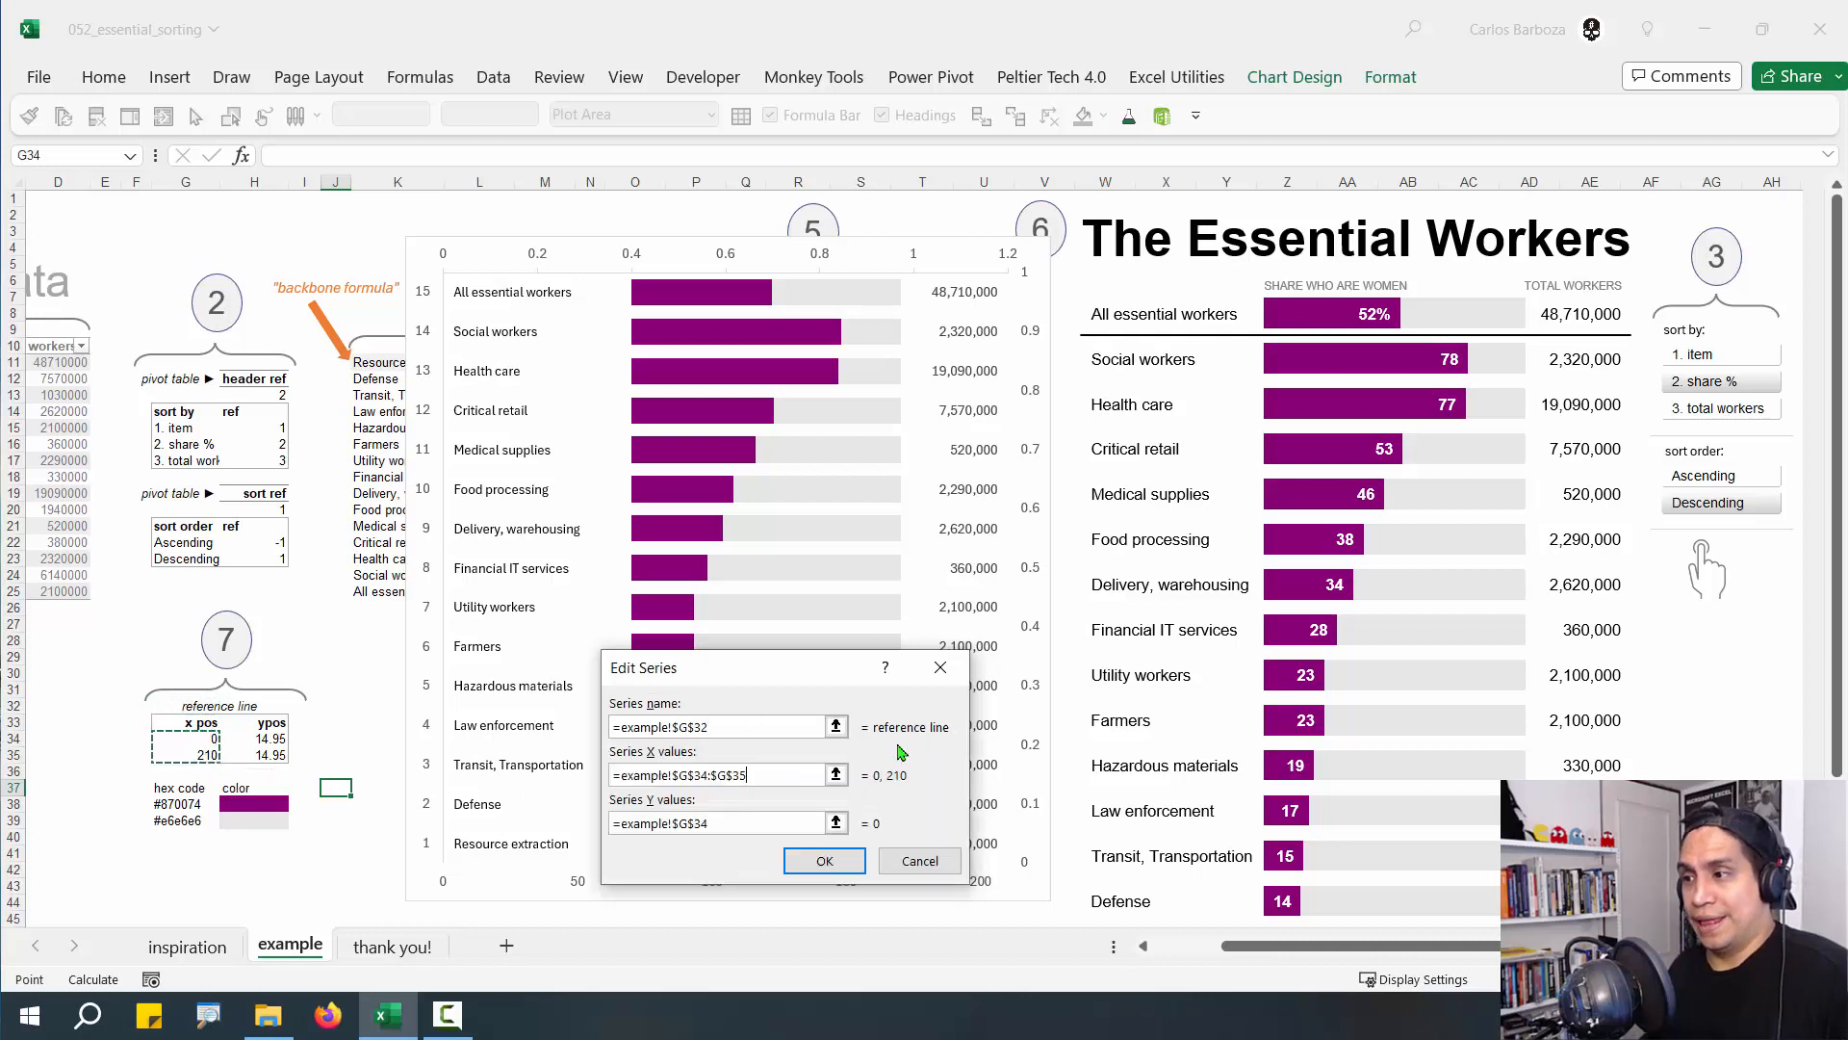
Set the reference line series' Y values to cells H34:H35 and apply the data source changes
click(830, 825)
drag(262, 739, 265, 756)
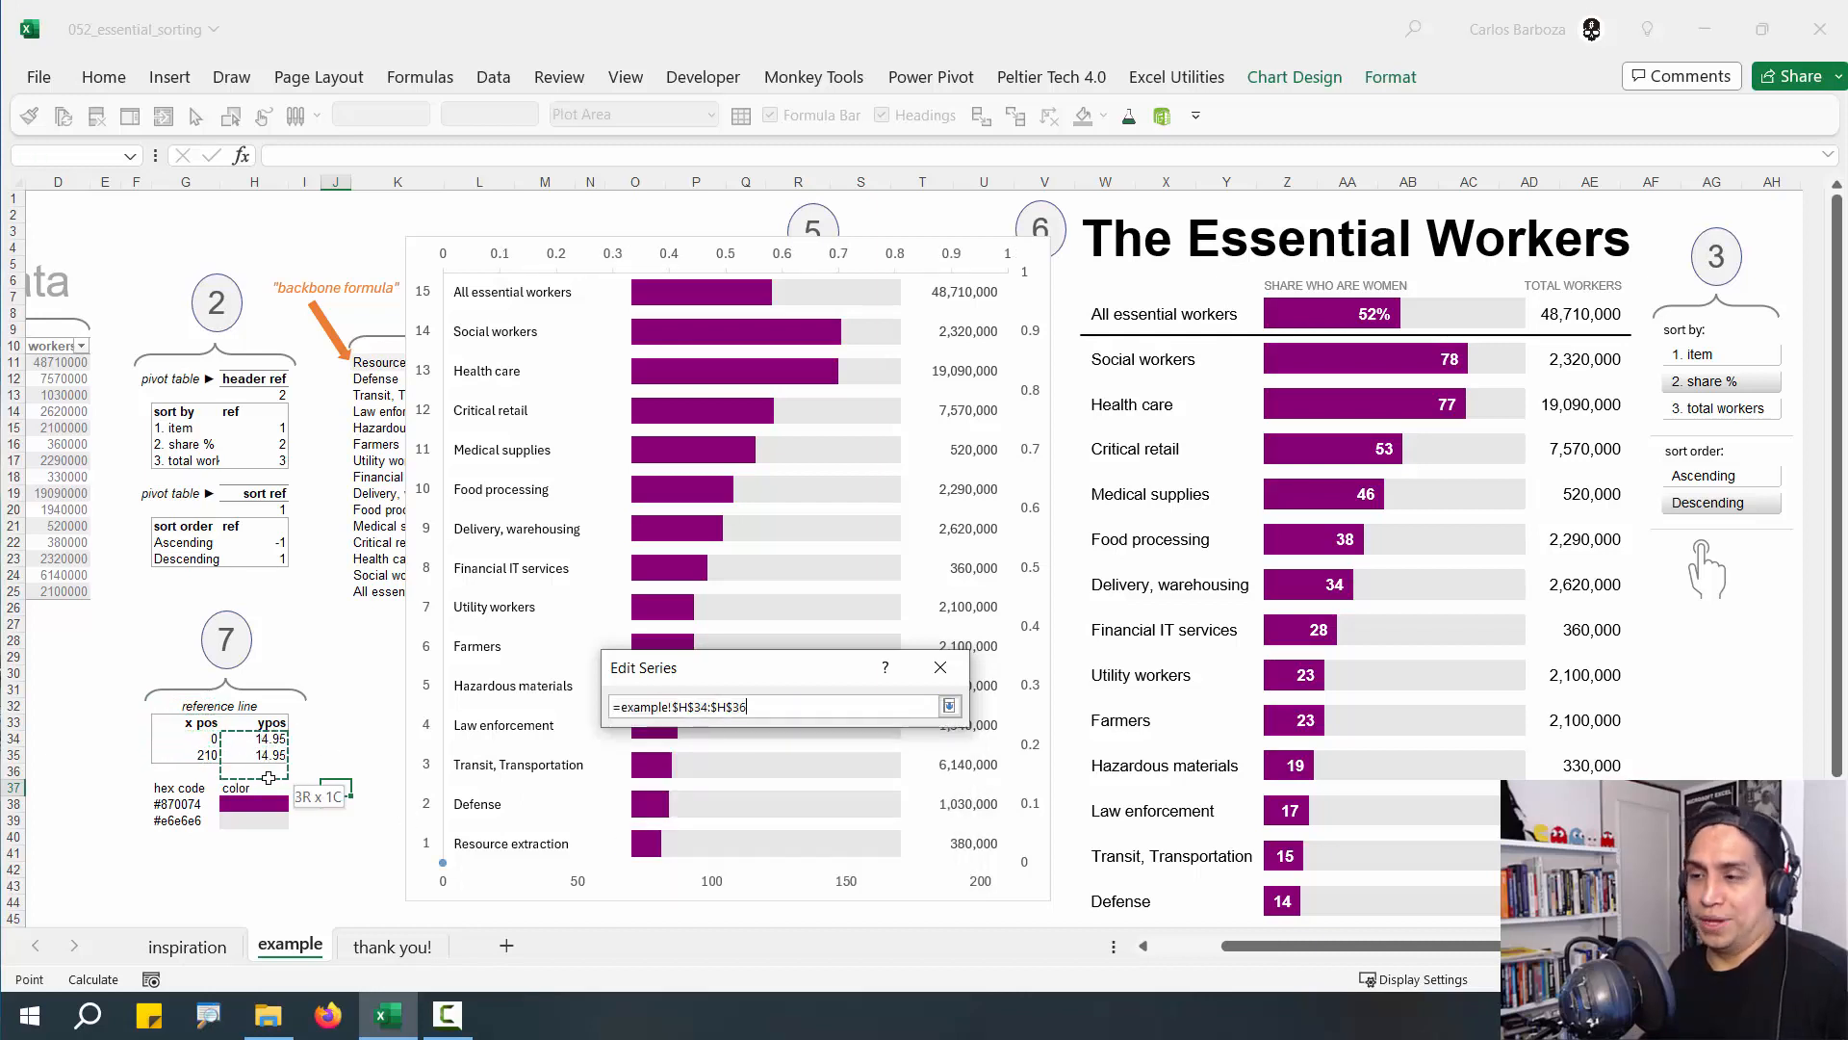
click(951, 706)
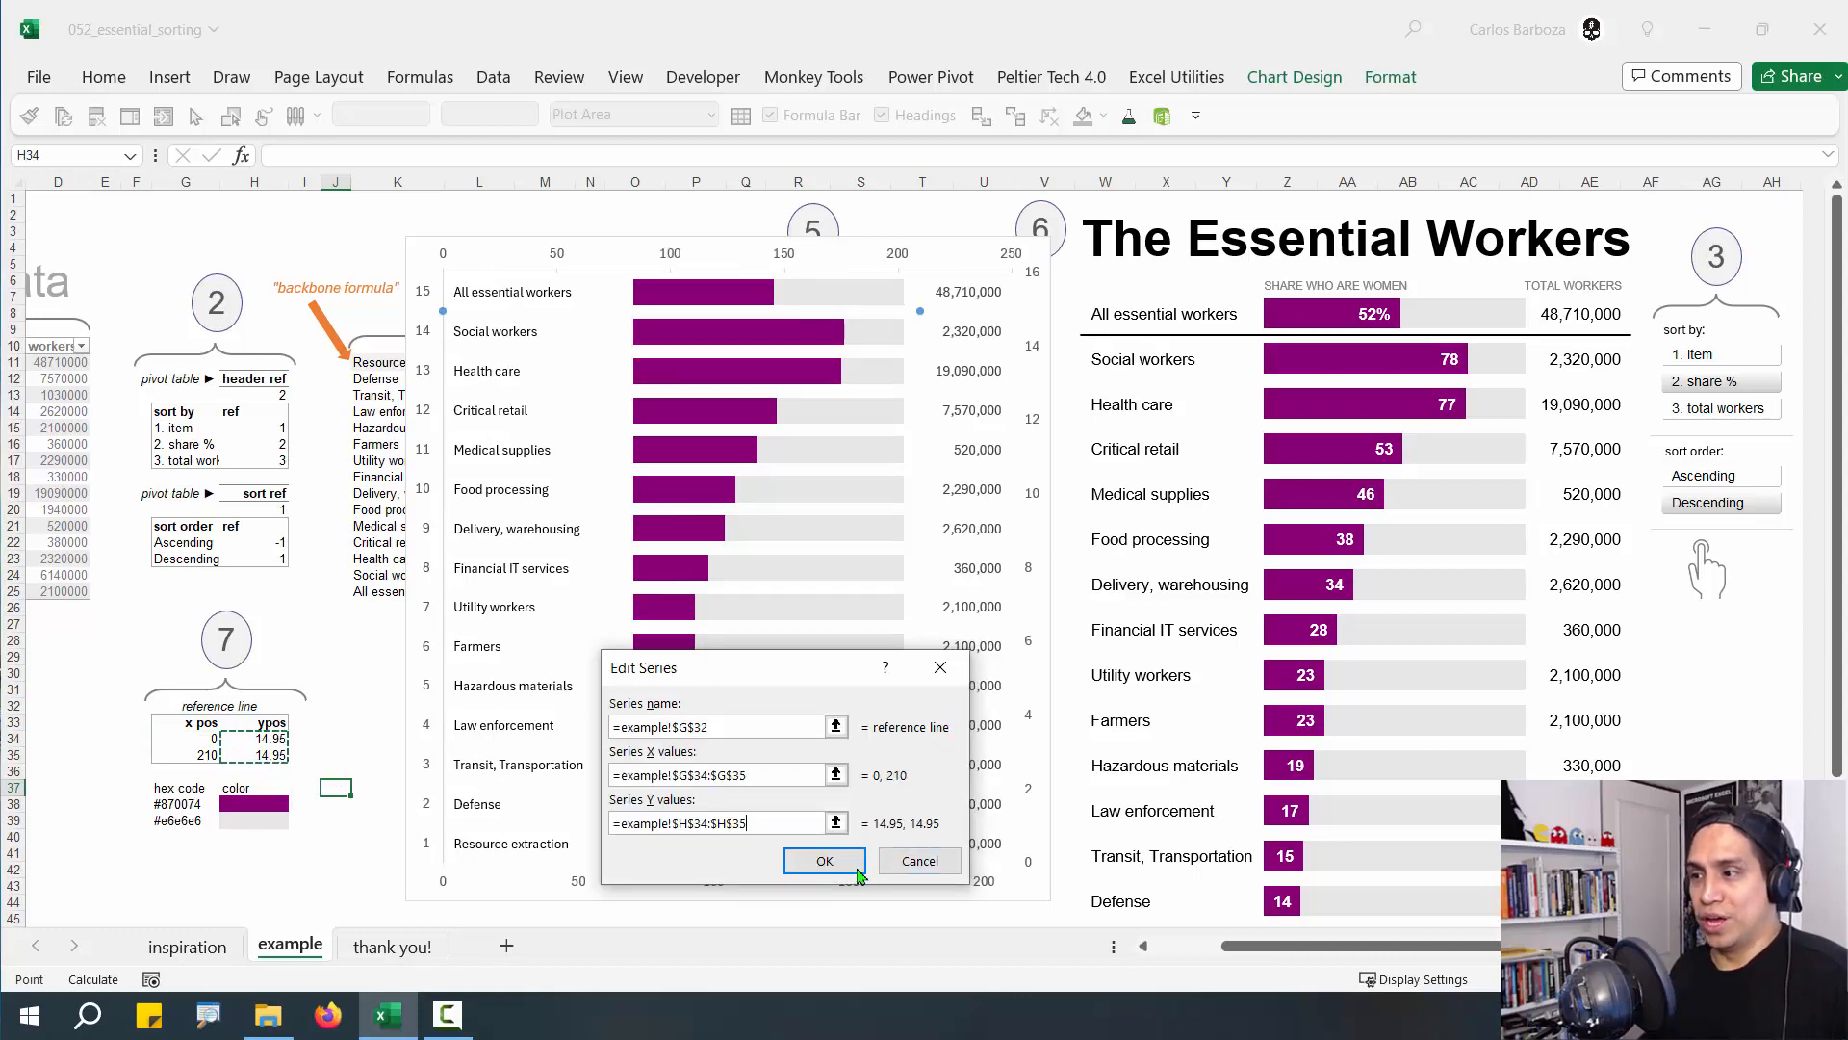
click(825, 860)
click(932, 724)
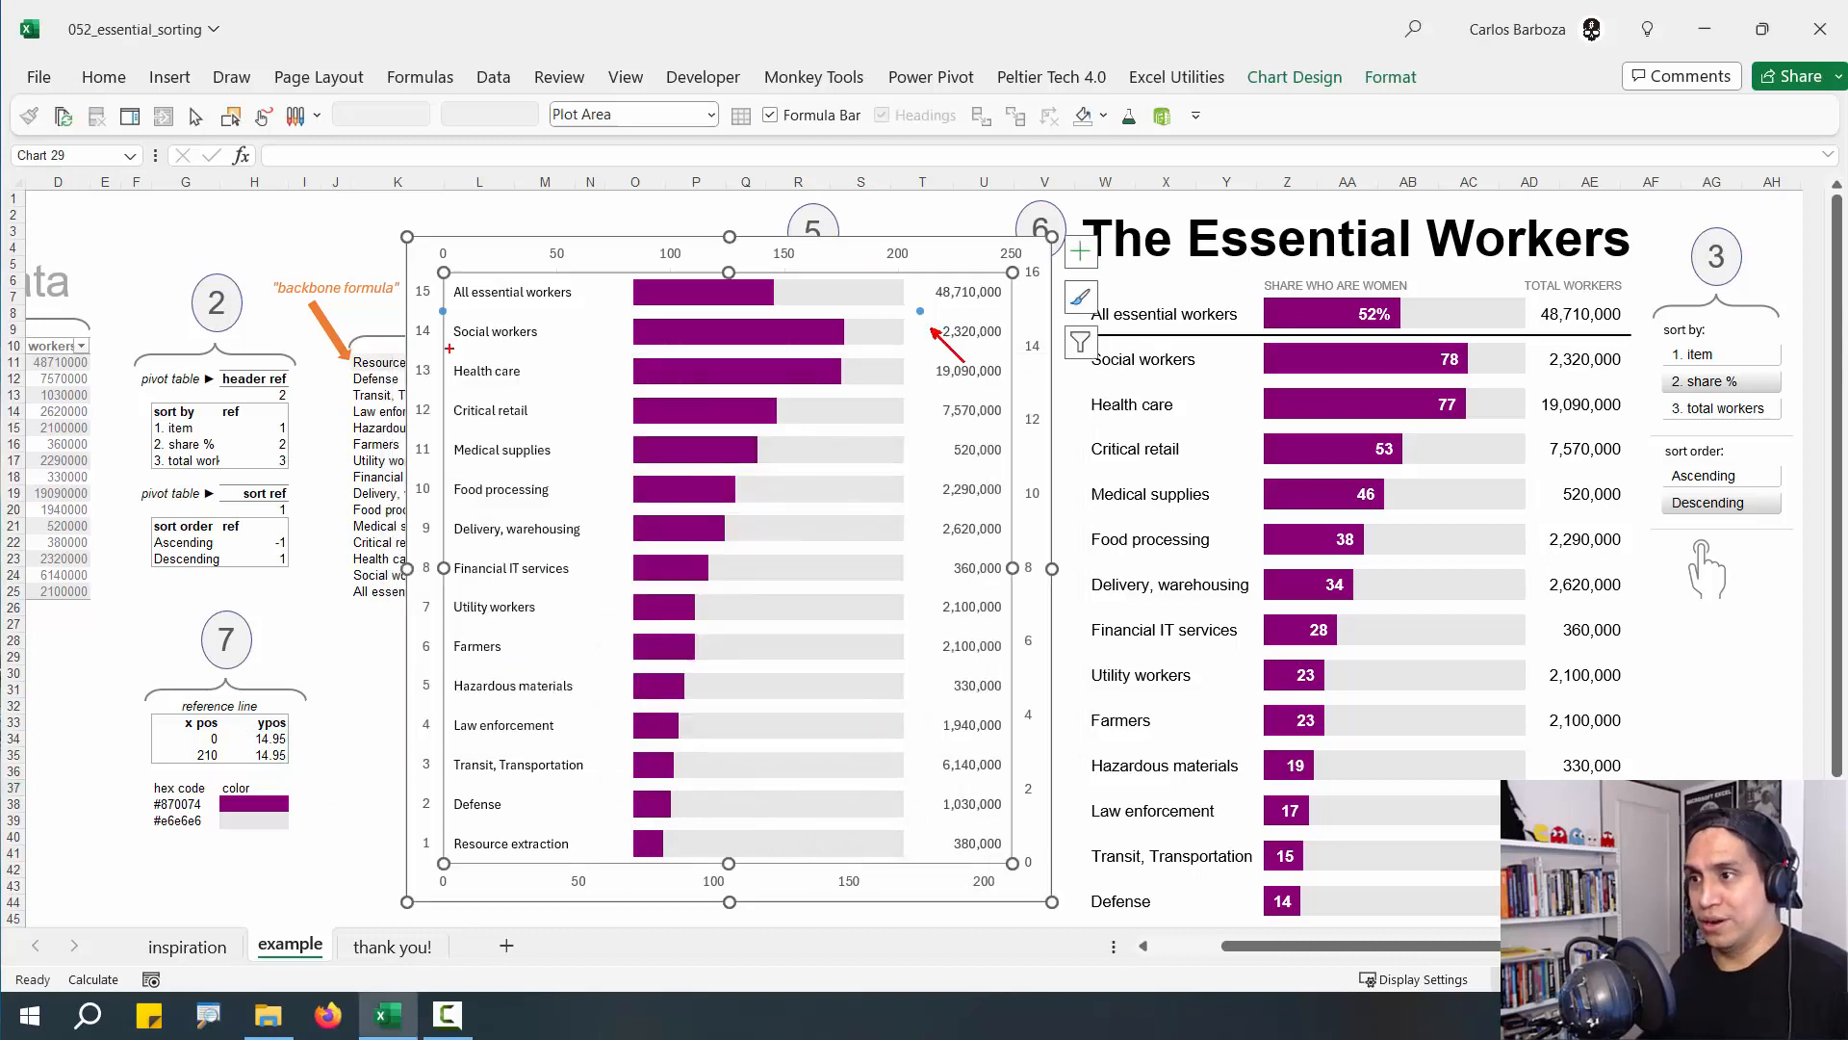
Fix the secondary horizontal axis bounds at a minimum of 0 and a maximum of 210
drag(441, 330, 389, 357)
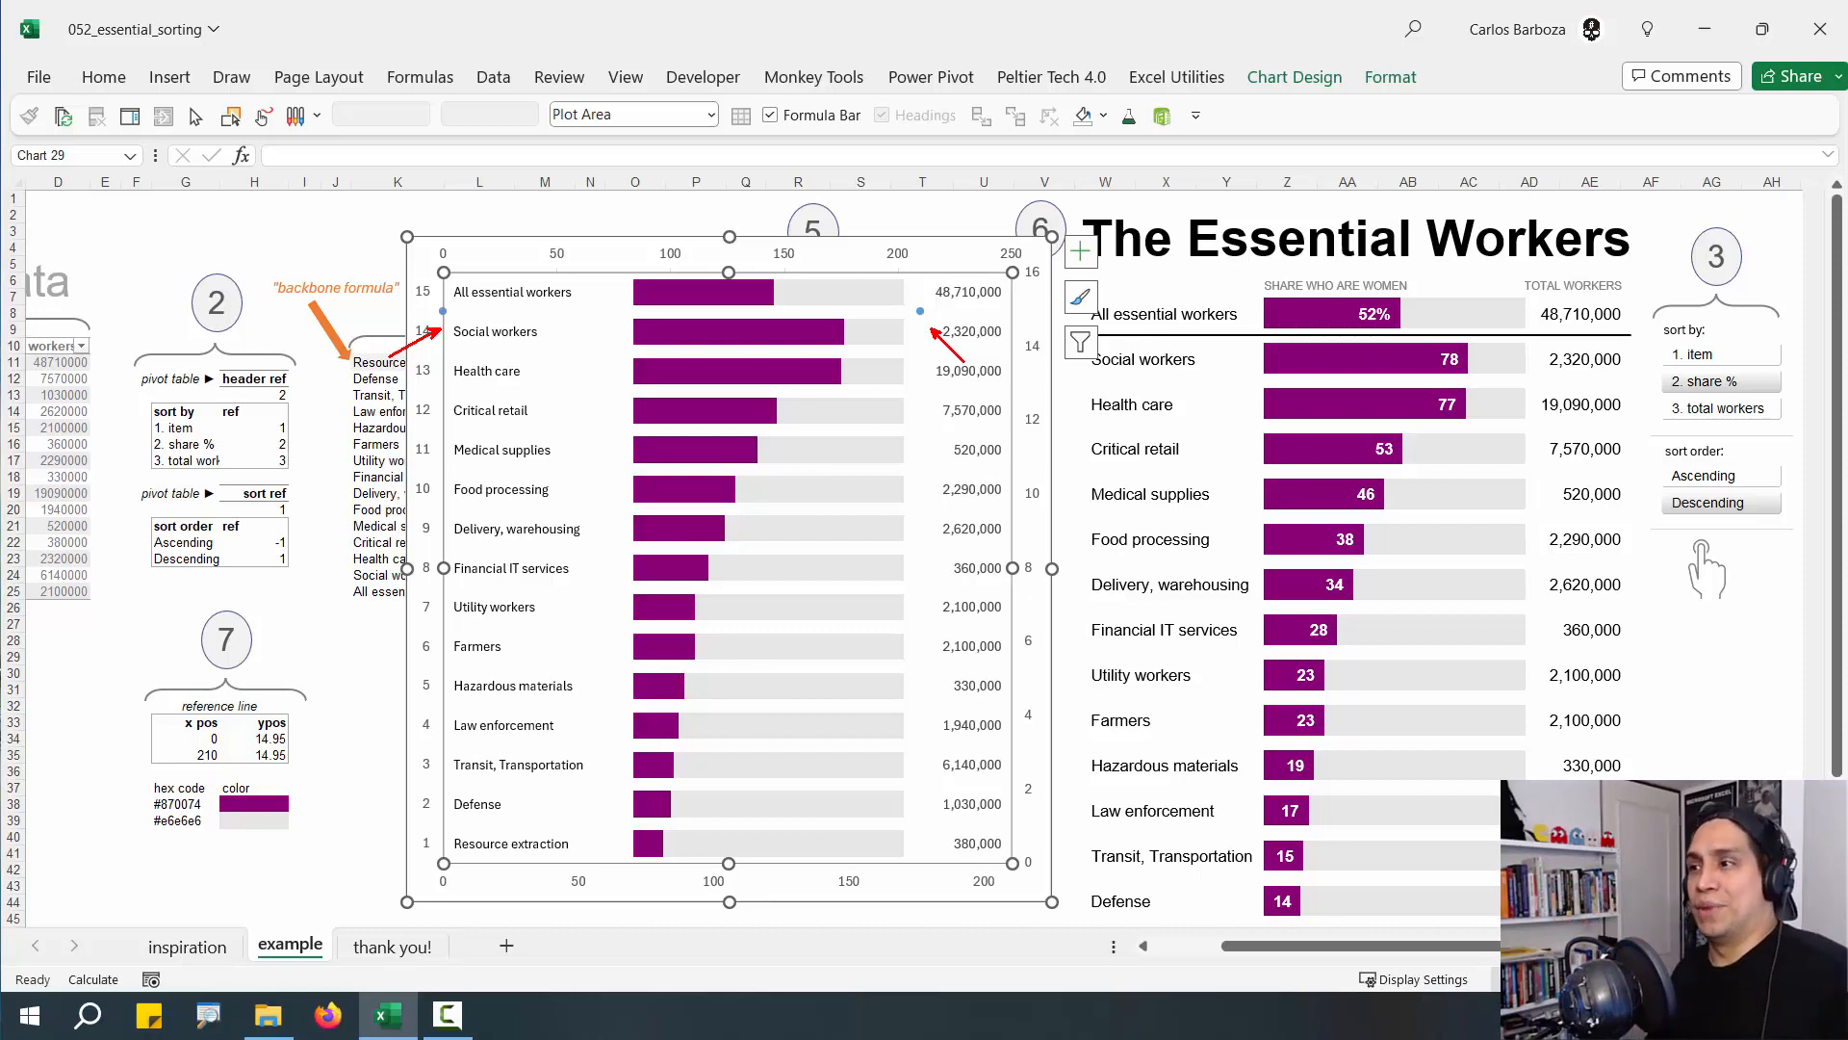
click(903, 255)
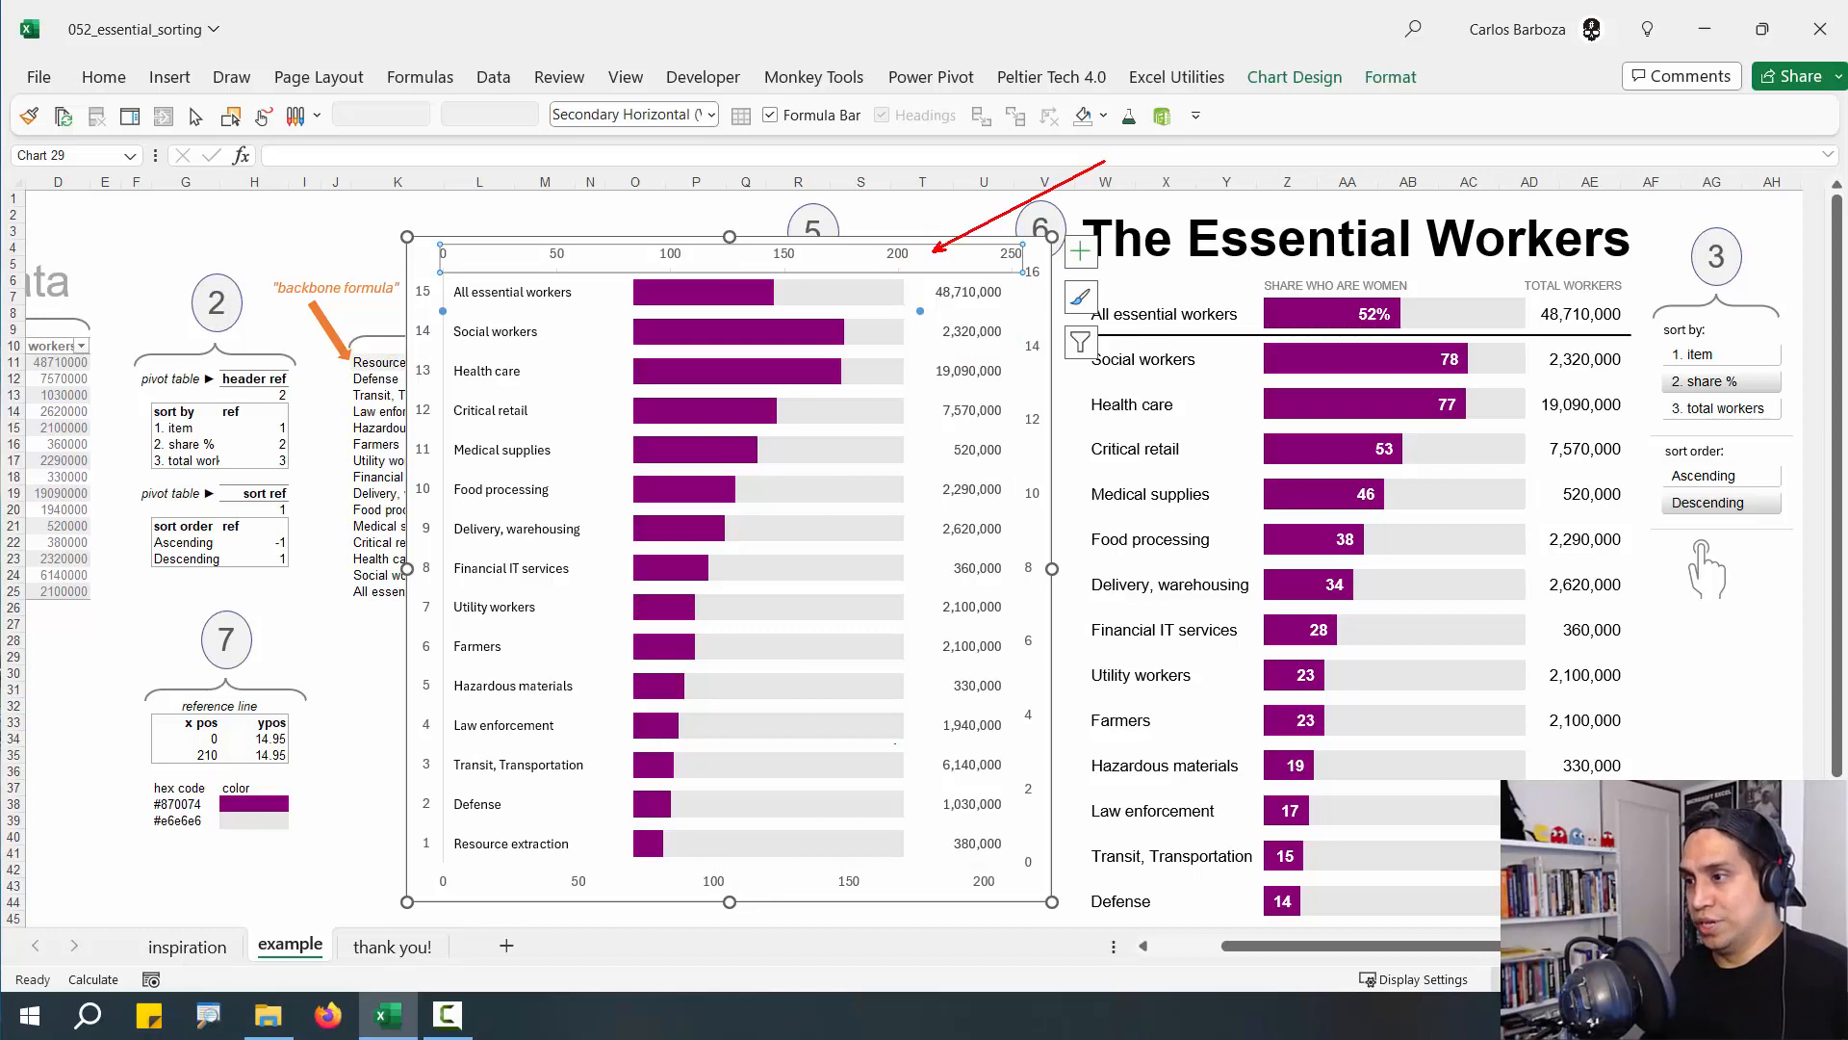
double_click(900, 257)
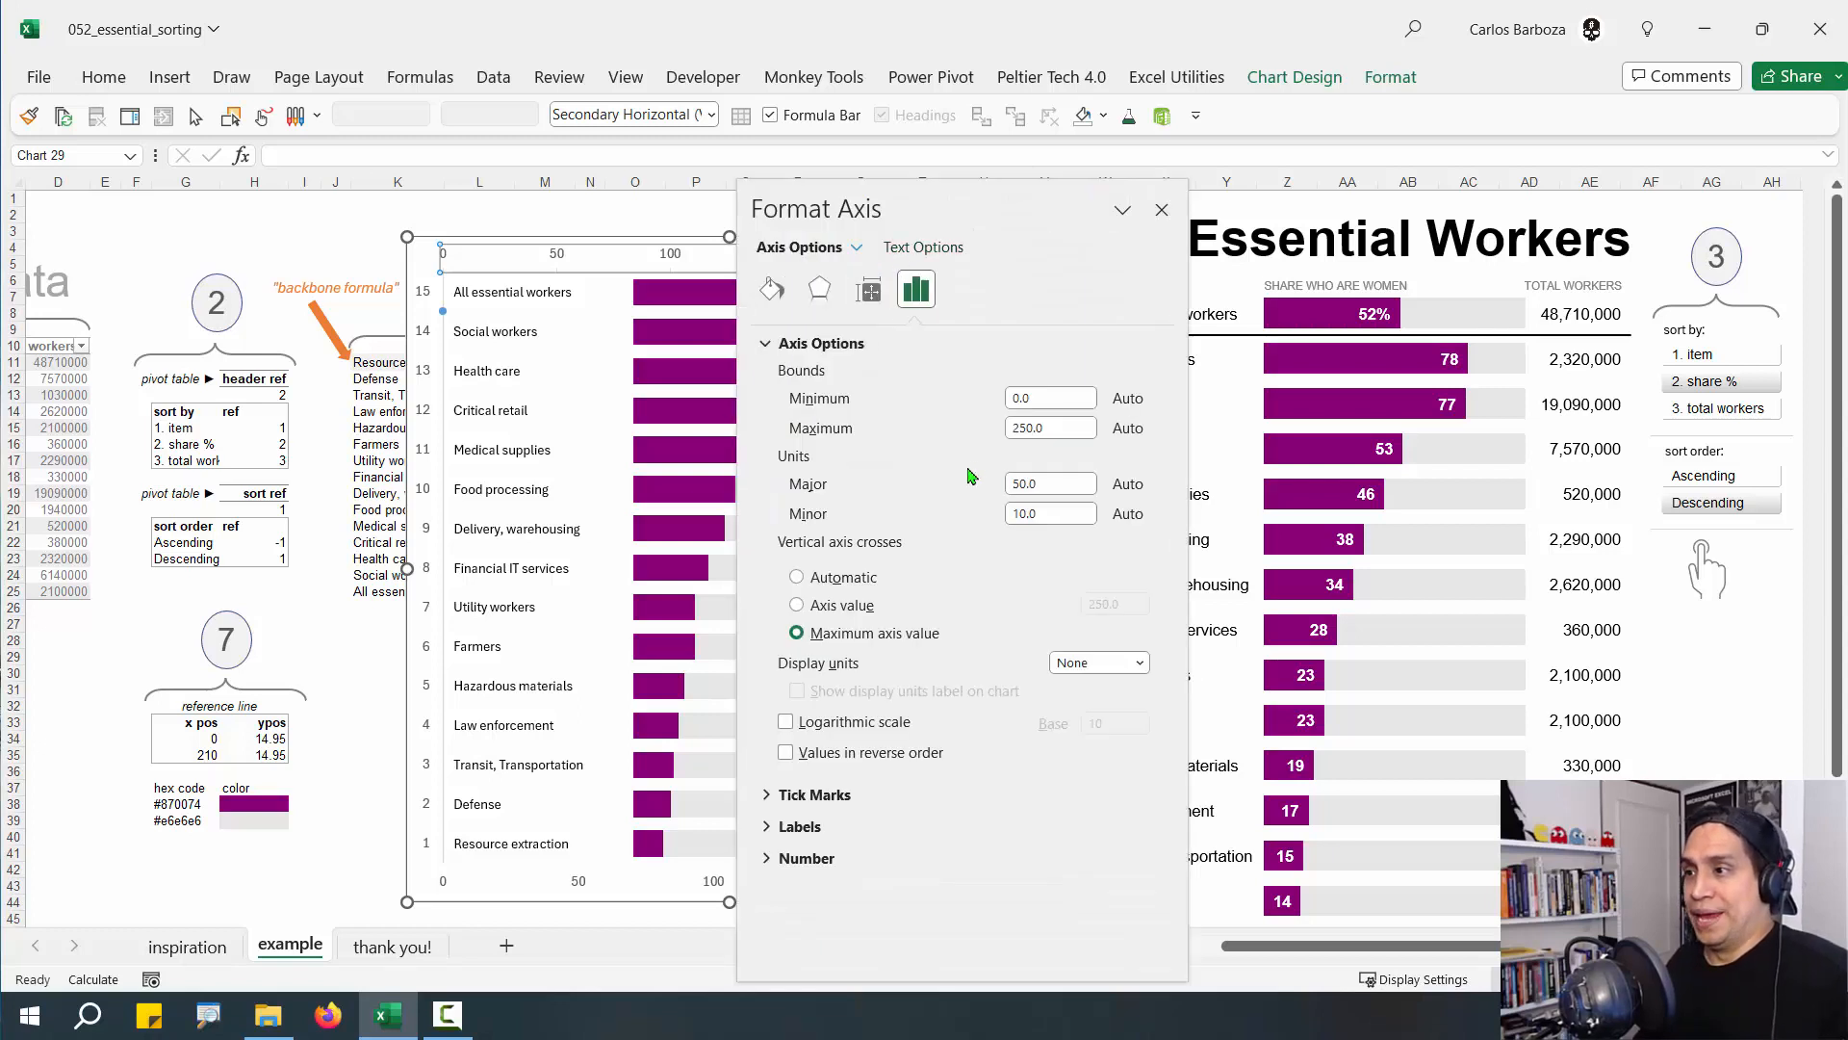
key(Tab)
key(shift+Tab)
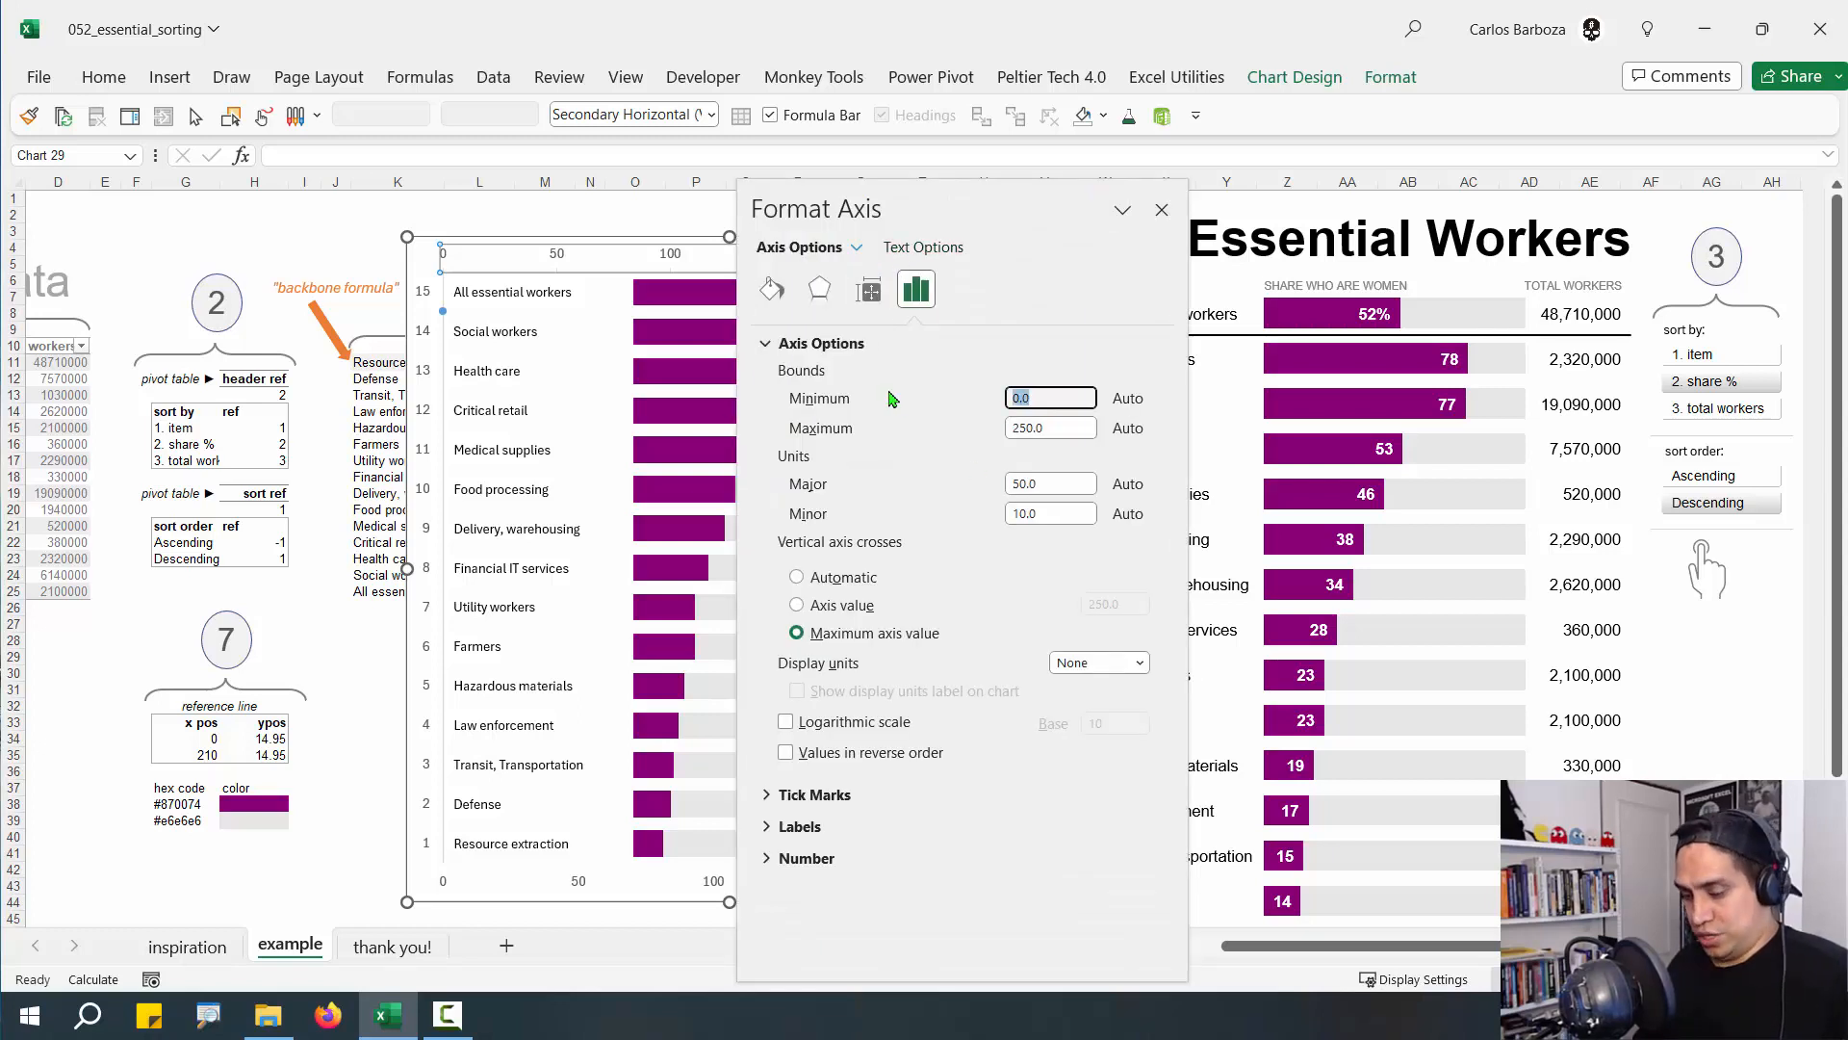
key(Return)
click(1069, 426)
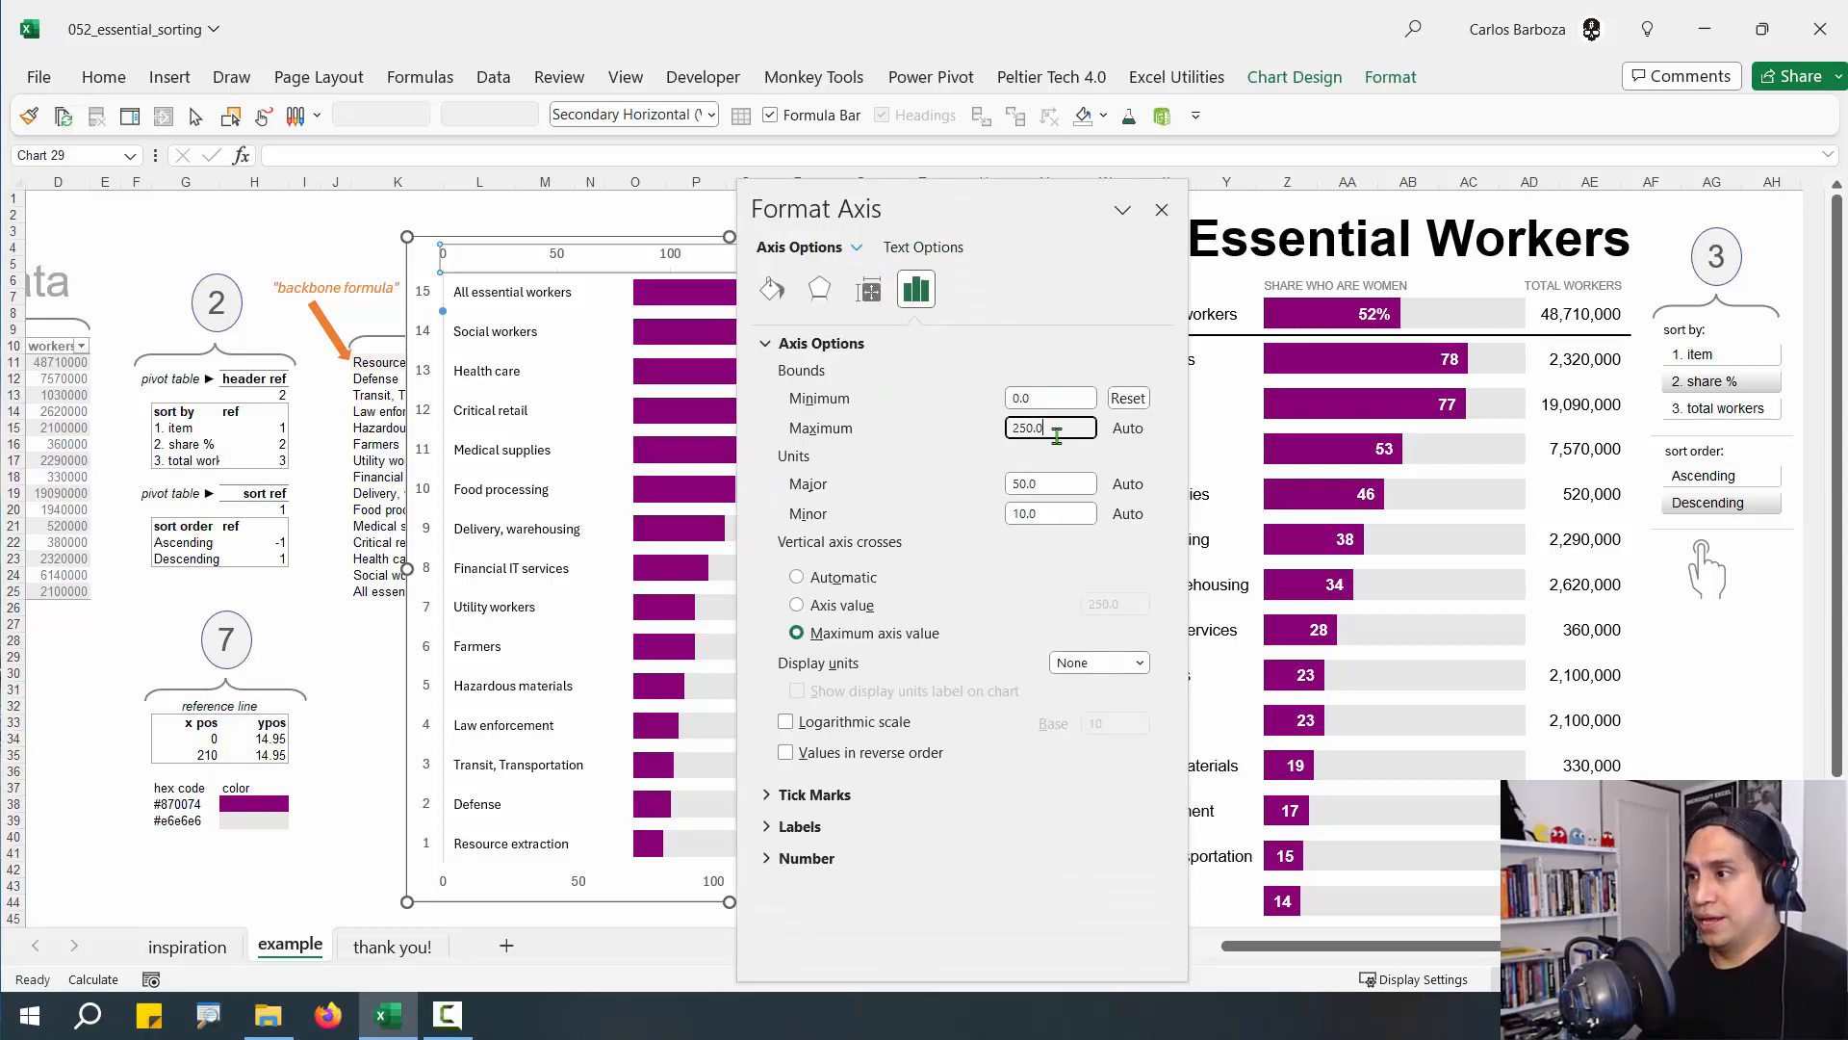
double_click(1086, 429)
double_click(1065, 427)
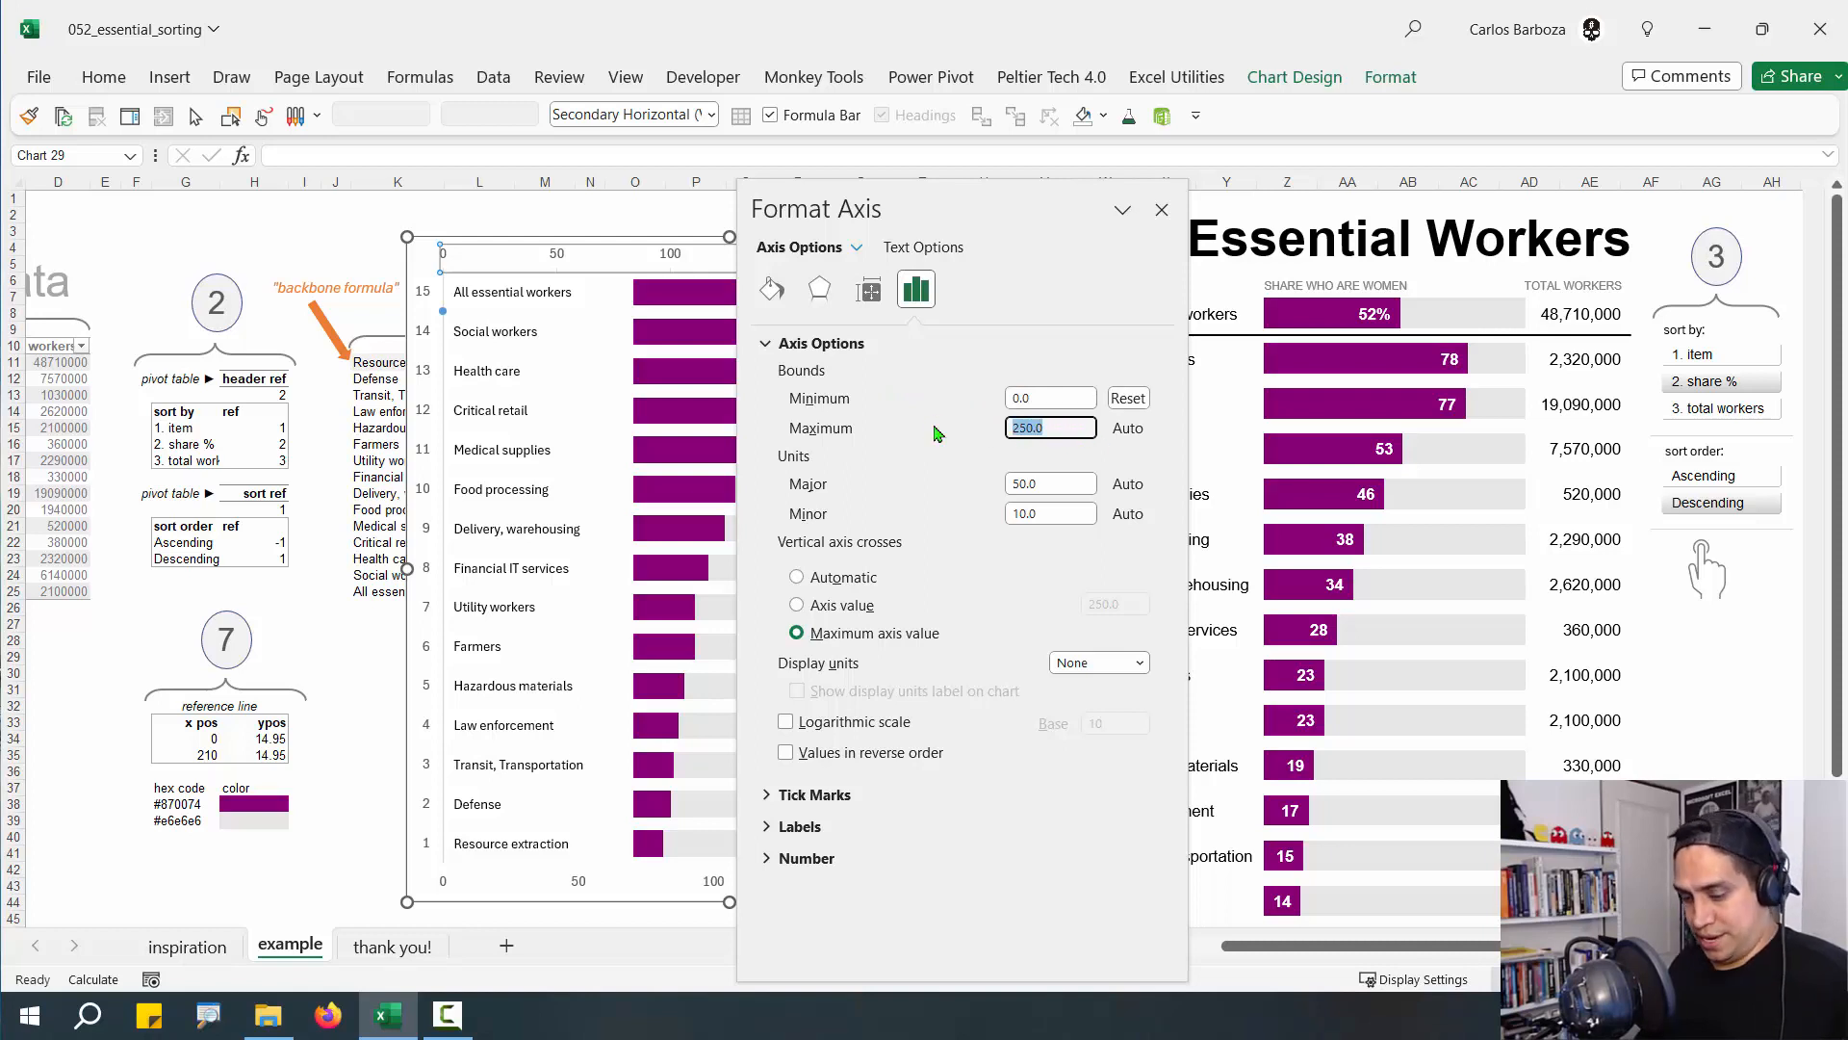
text(210)
key(Return)
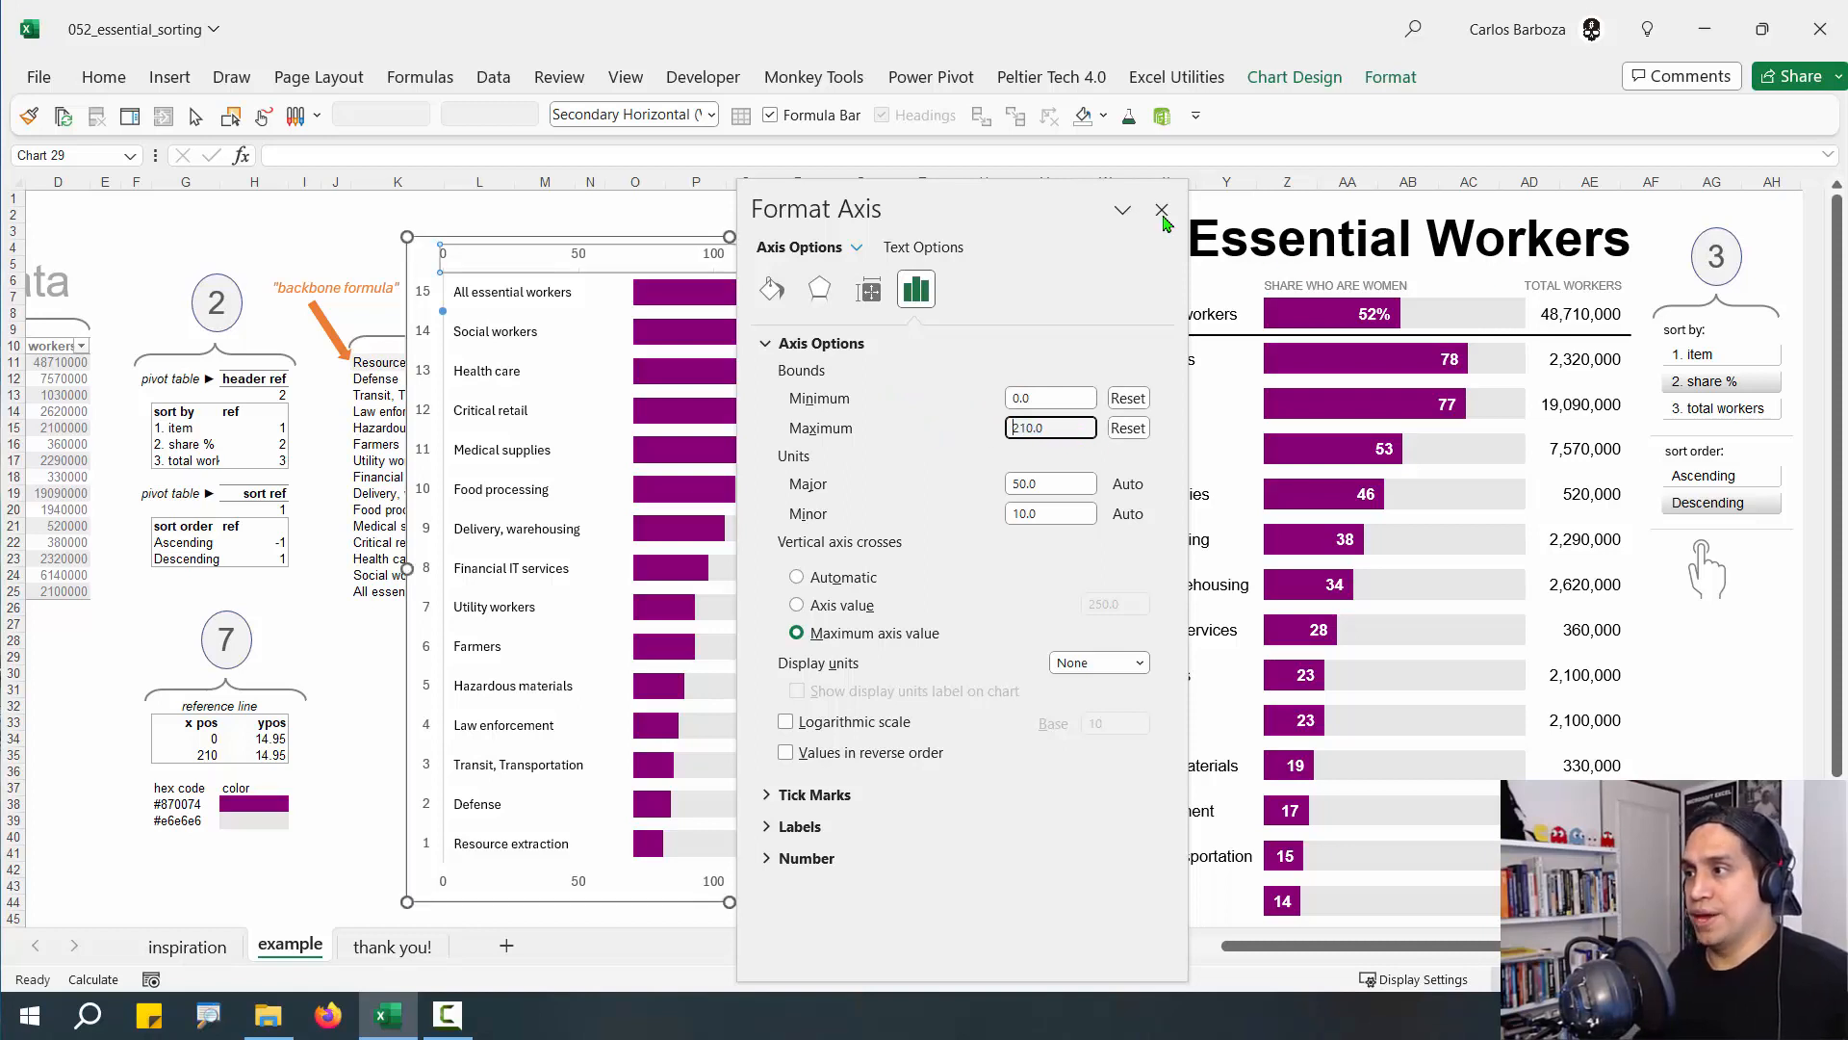
click(1162, 211)
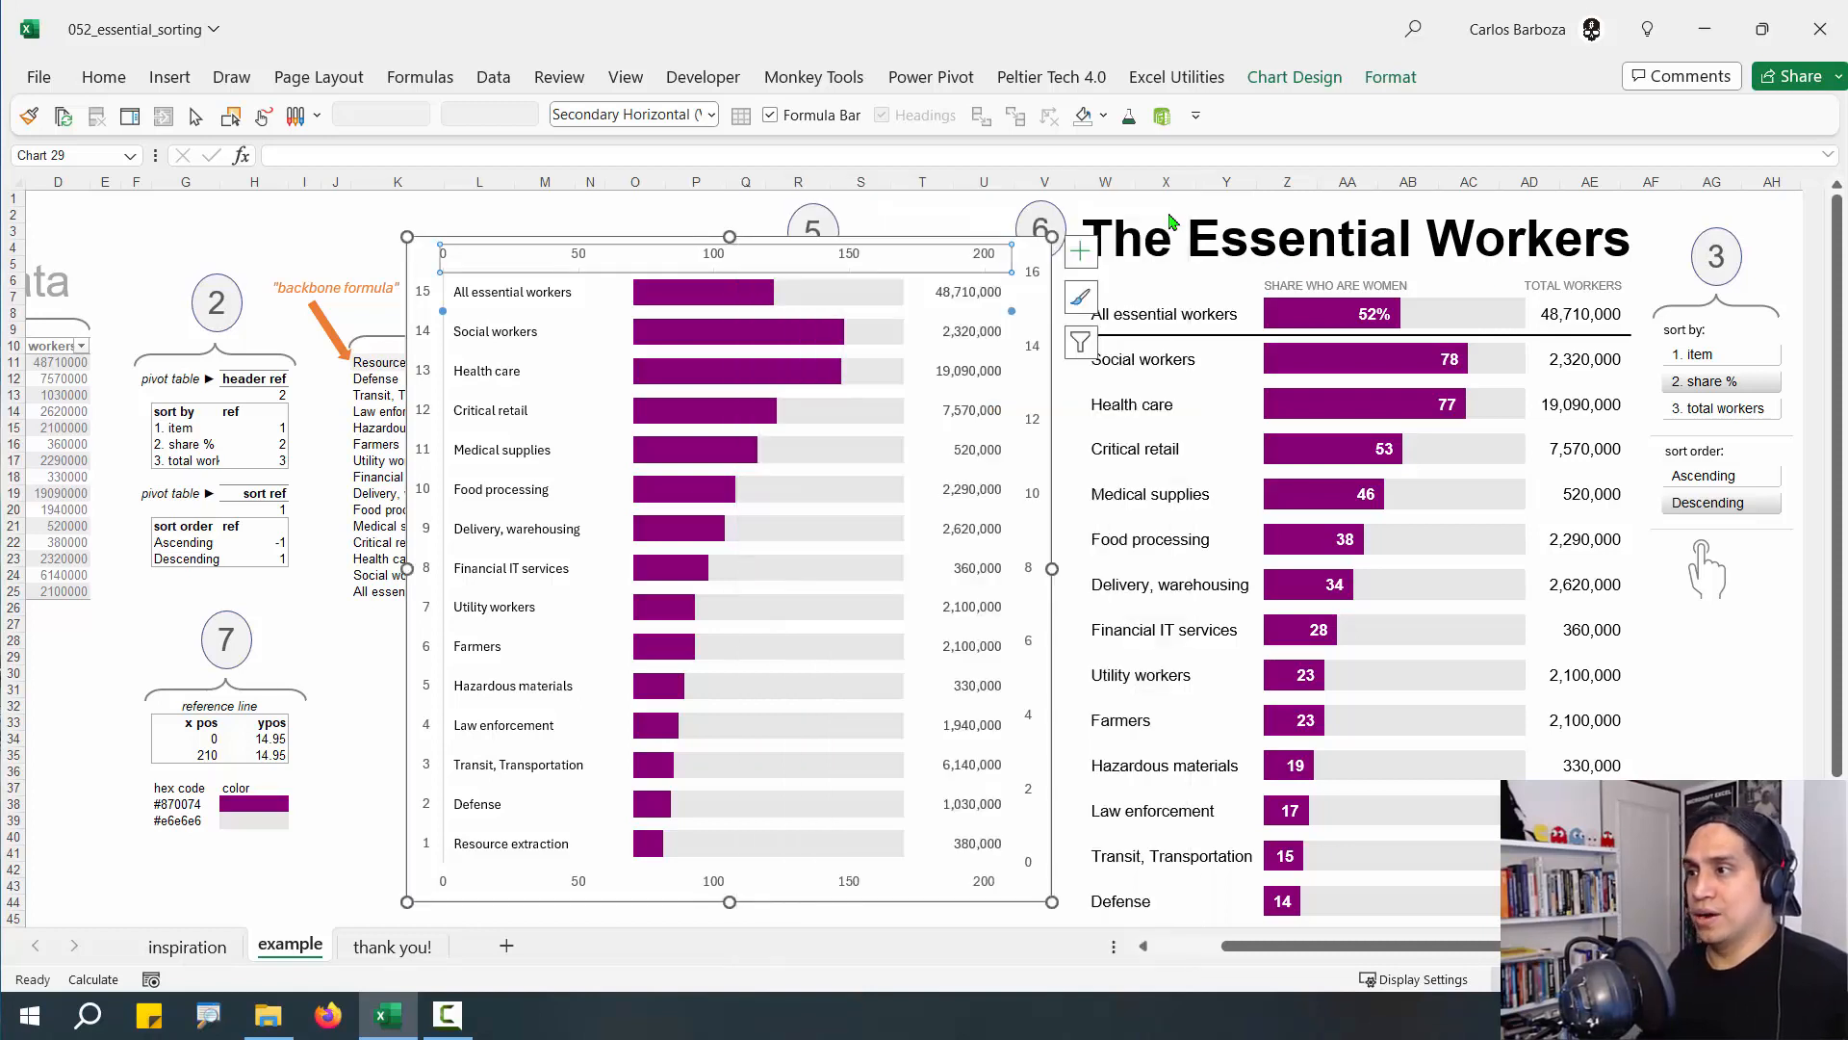
Format the reference line series as a solid black line with a width of 1 pt
click(446, 312)
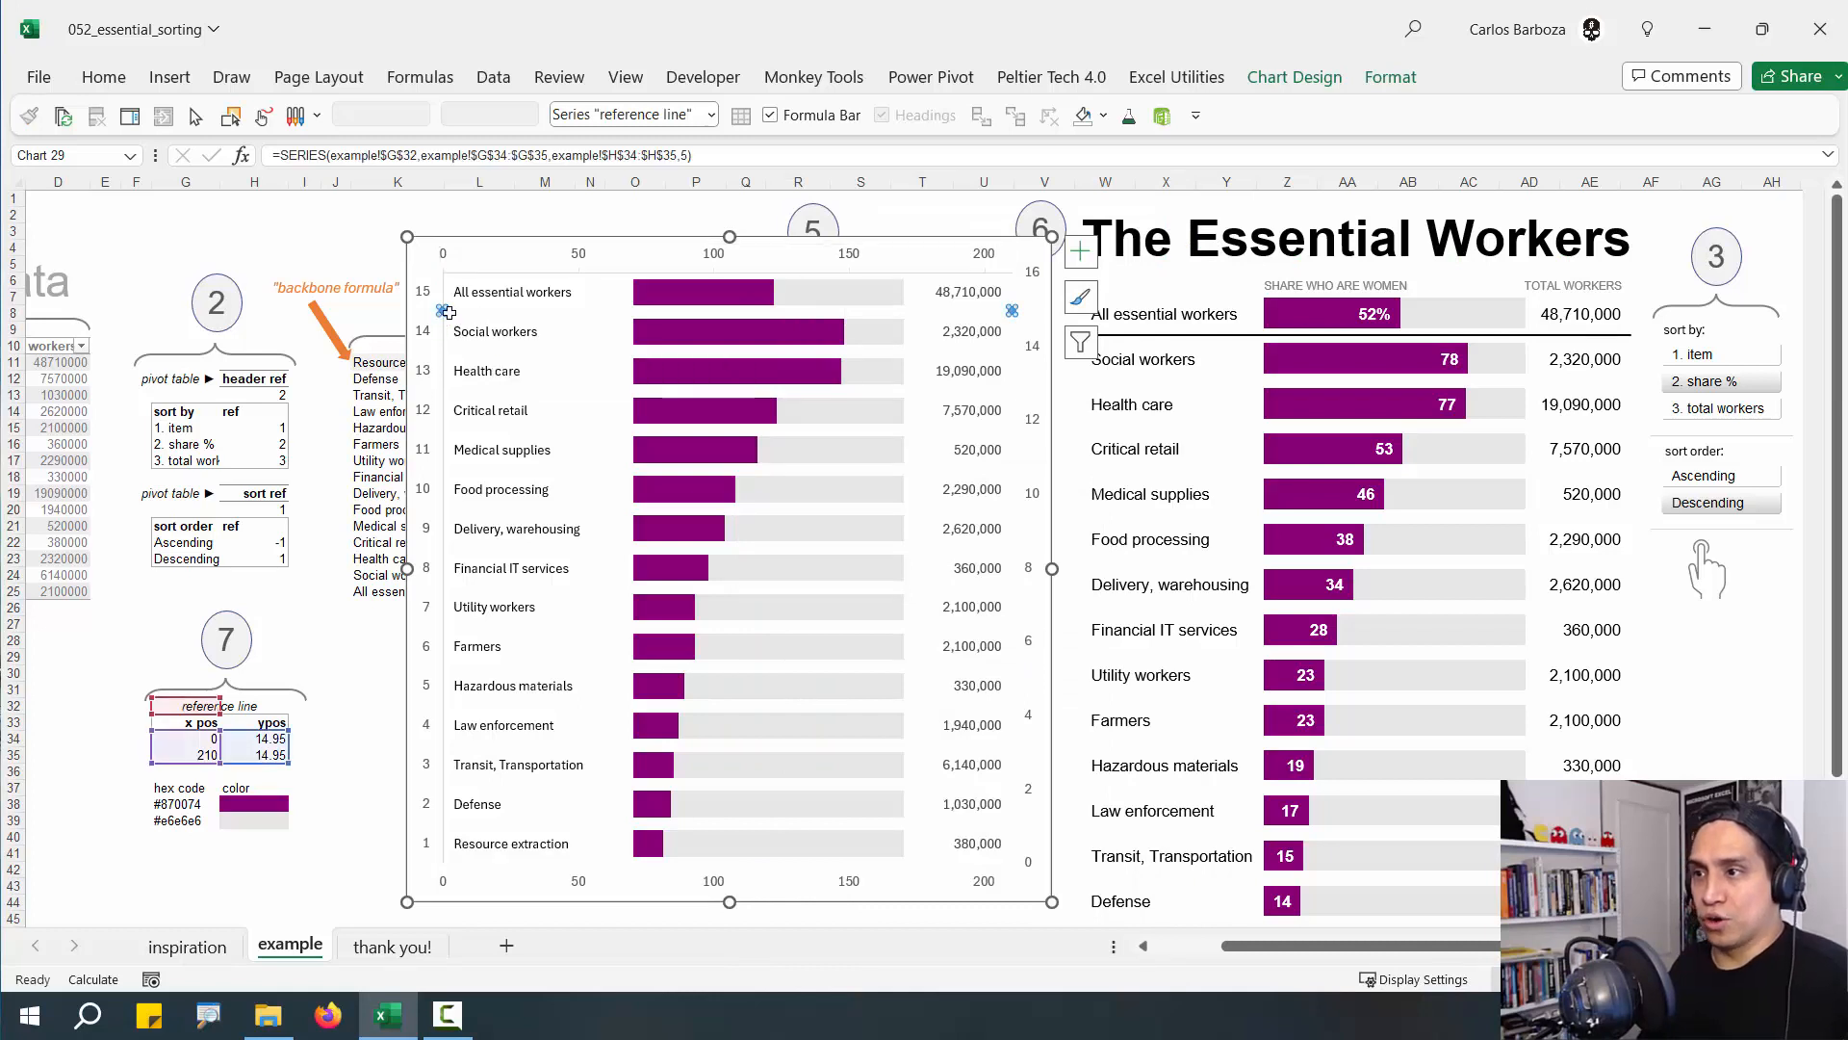
double_click(531, 314)
click(772, 288)
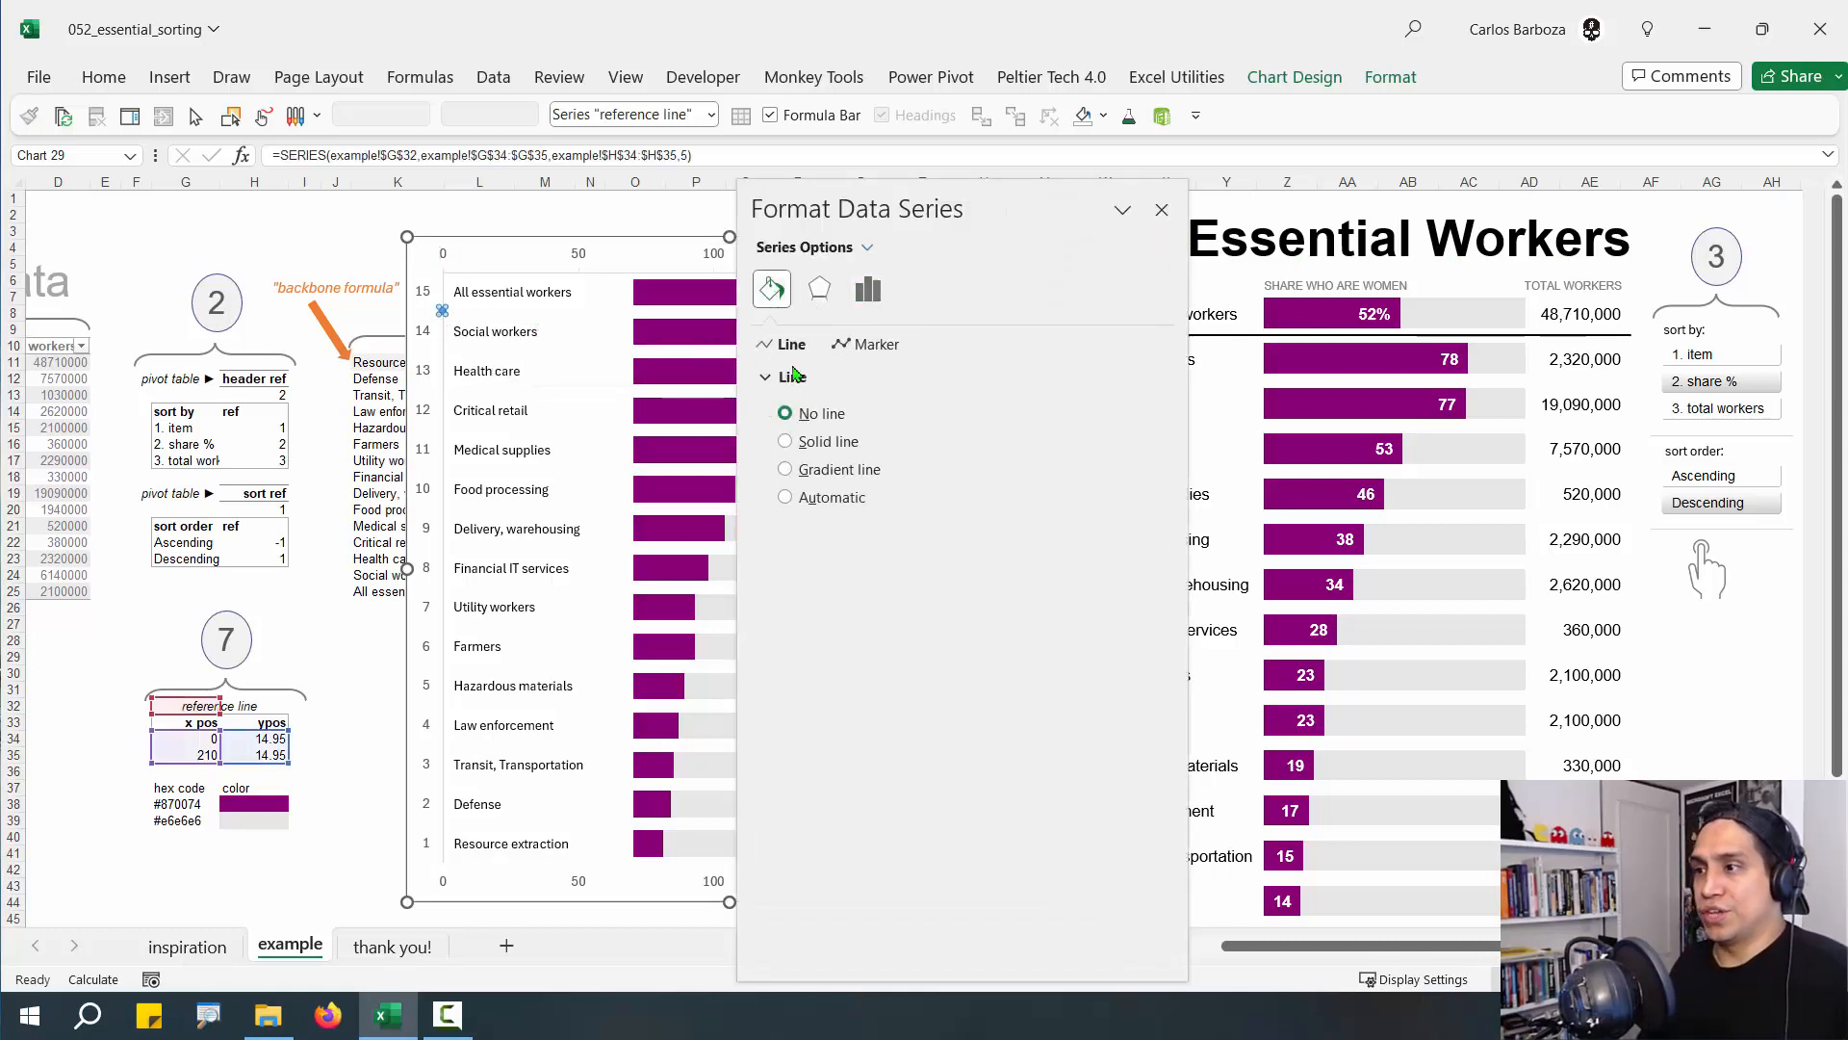
click(814, 441)
click(1122, 540)
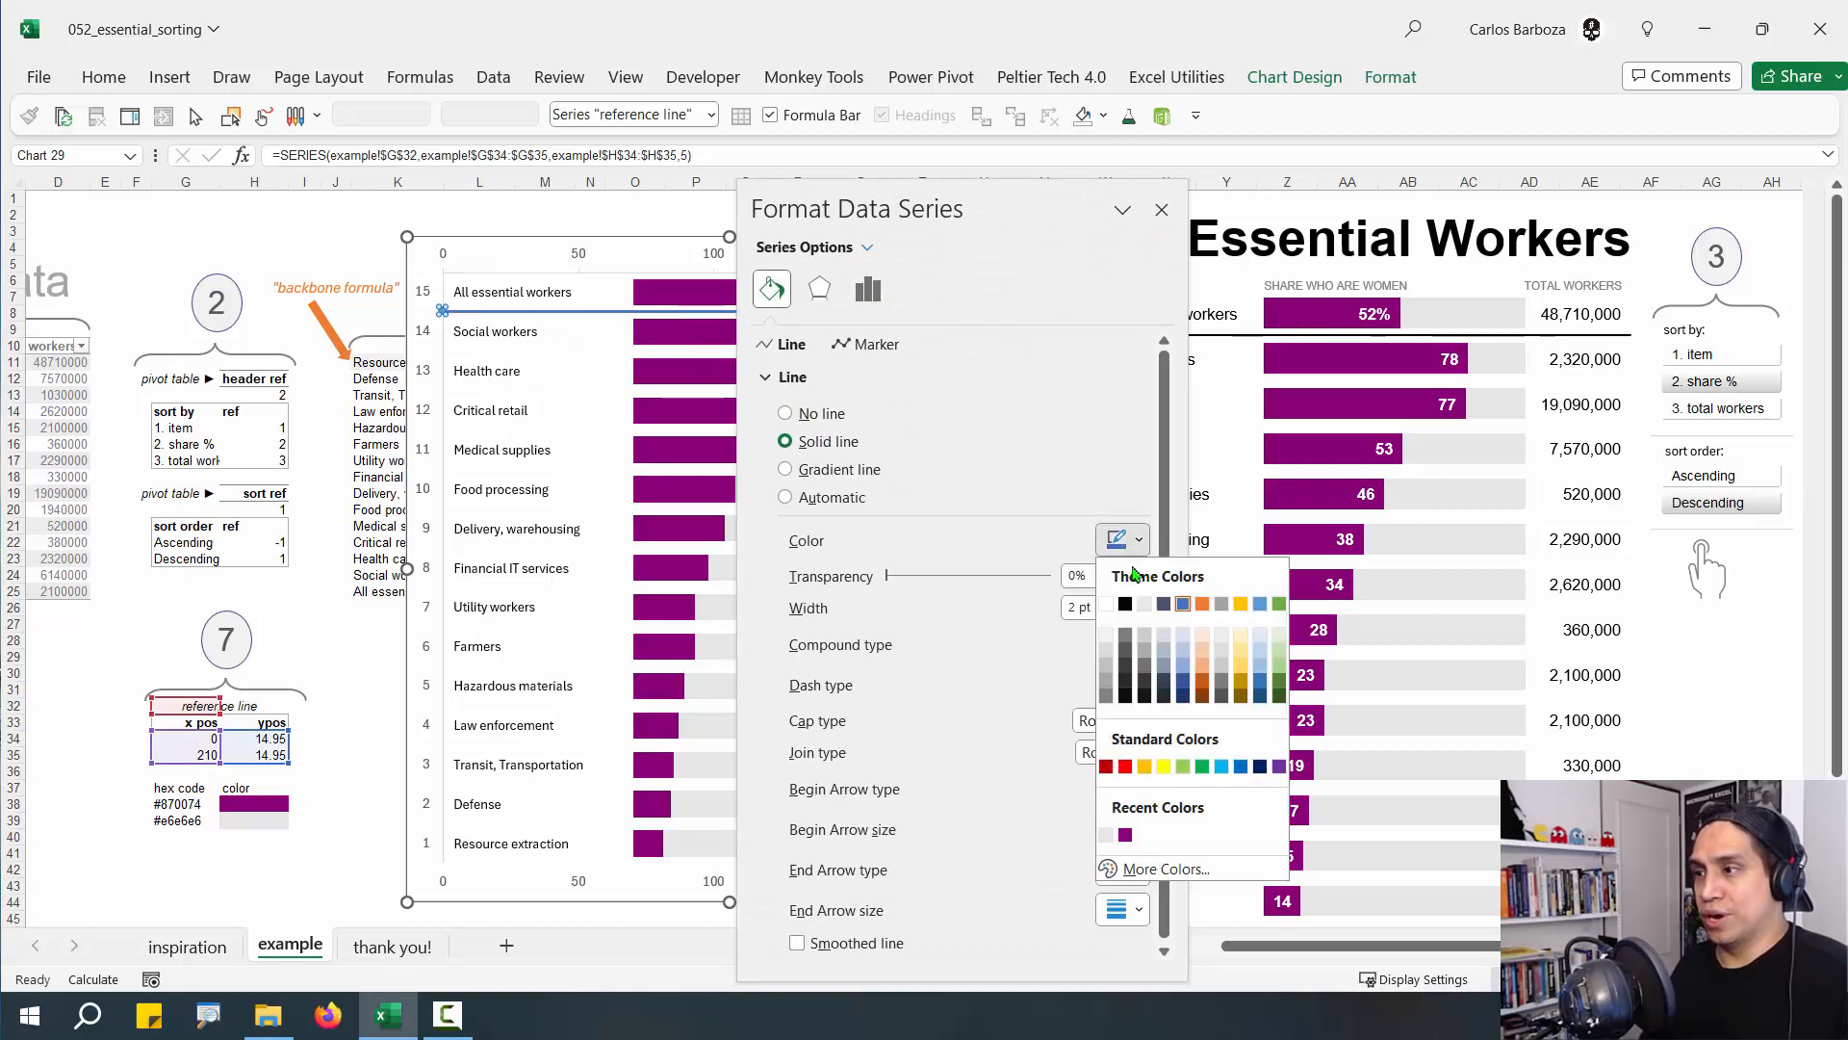
click(1126, 603)
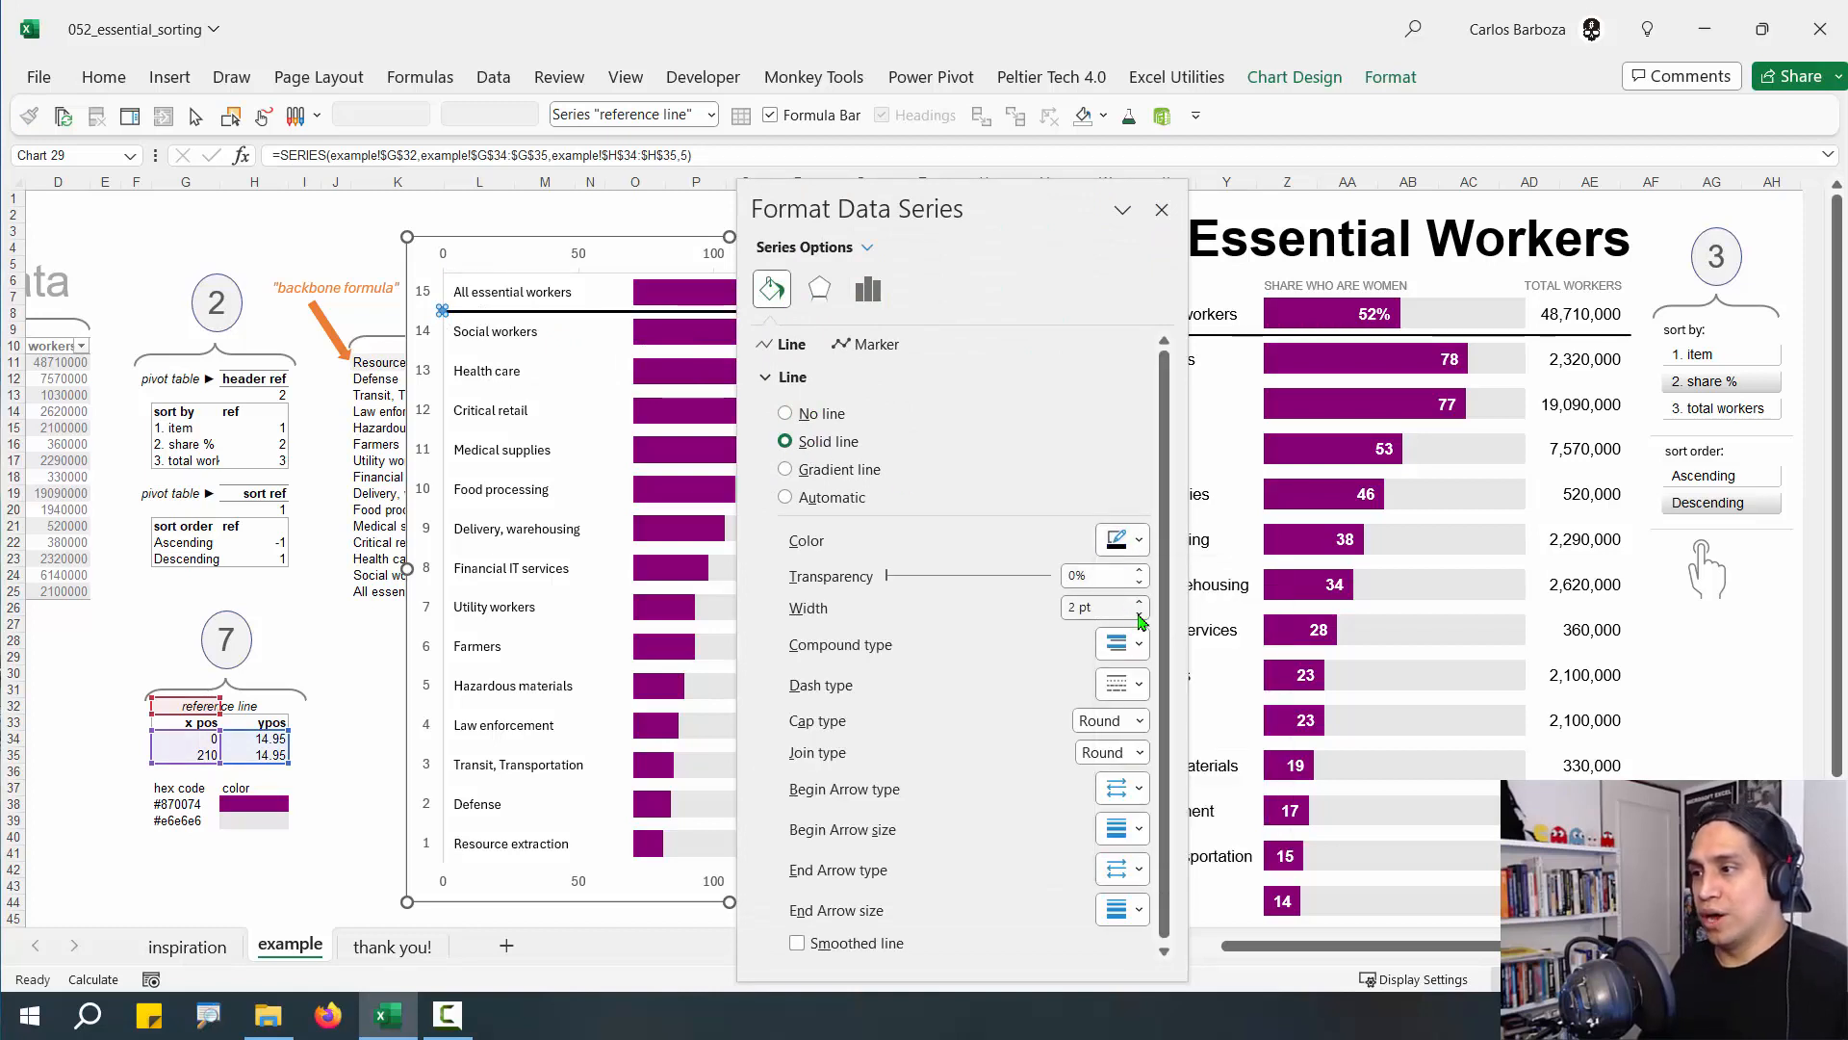
click(1139, 614)
click(1142, 613)
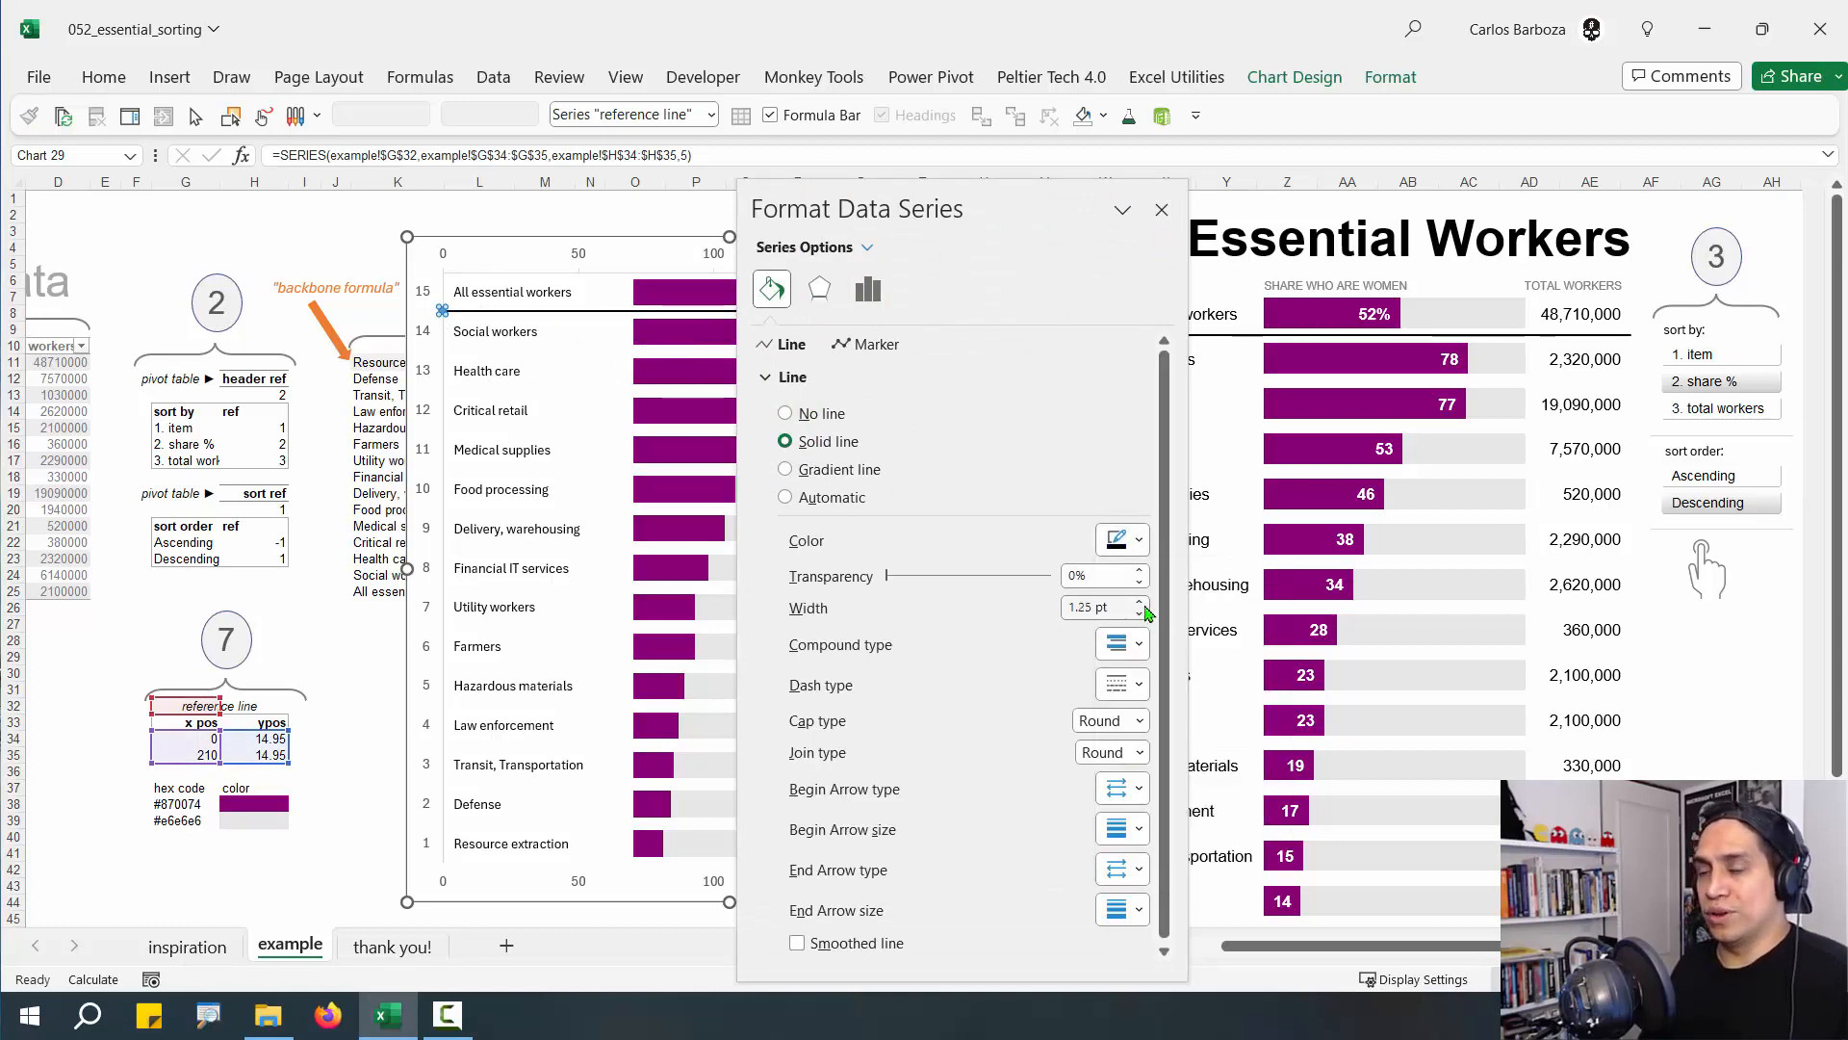
click(1140, 615)
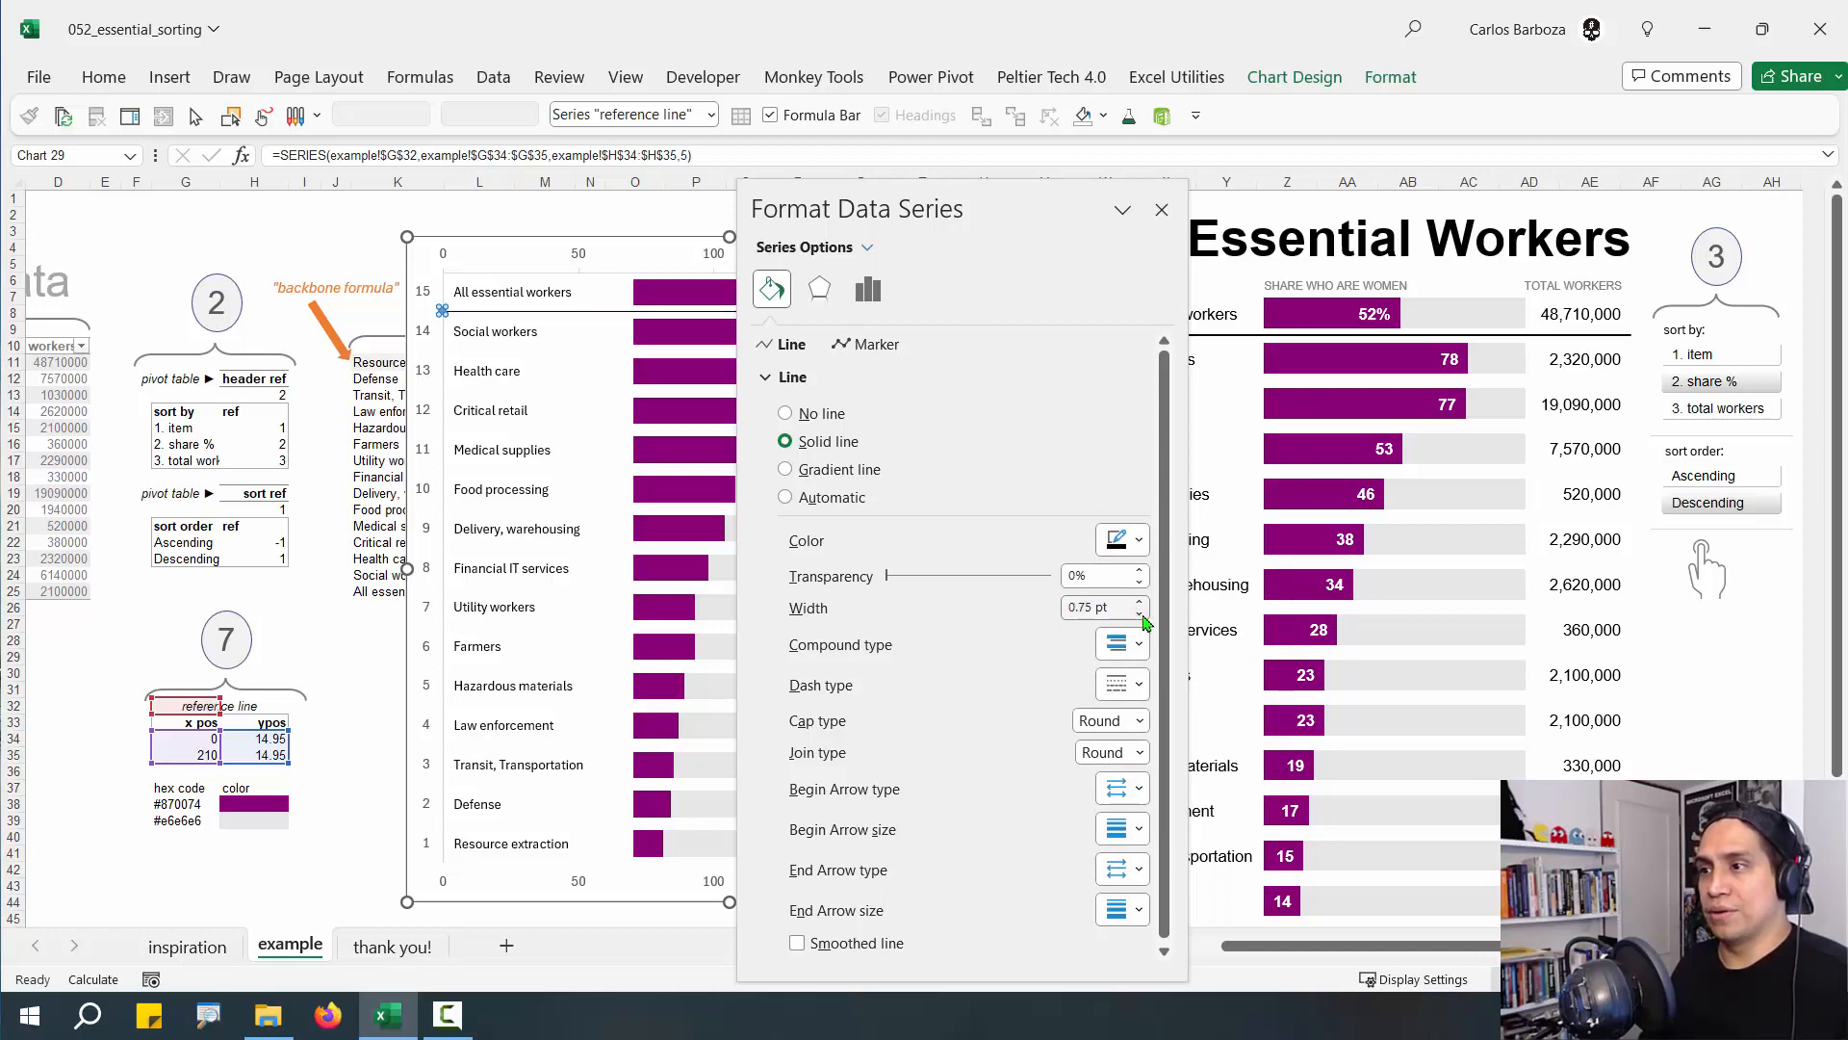
click(1140, 601)
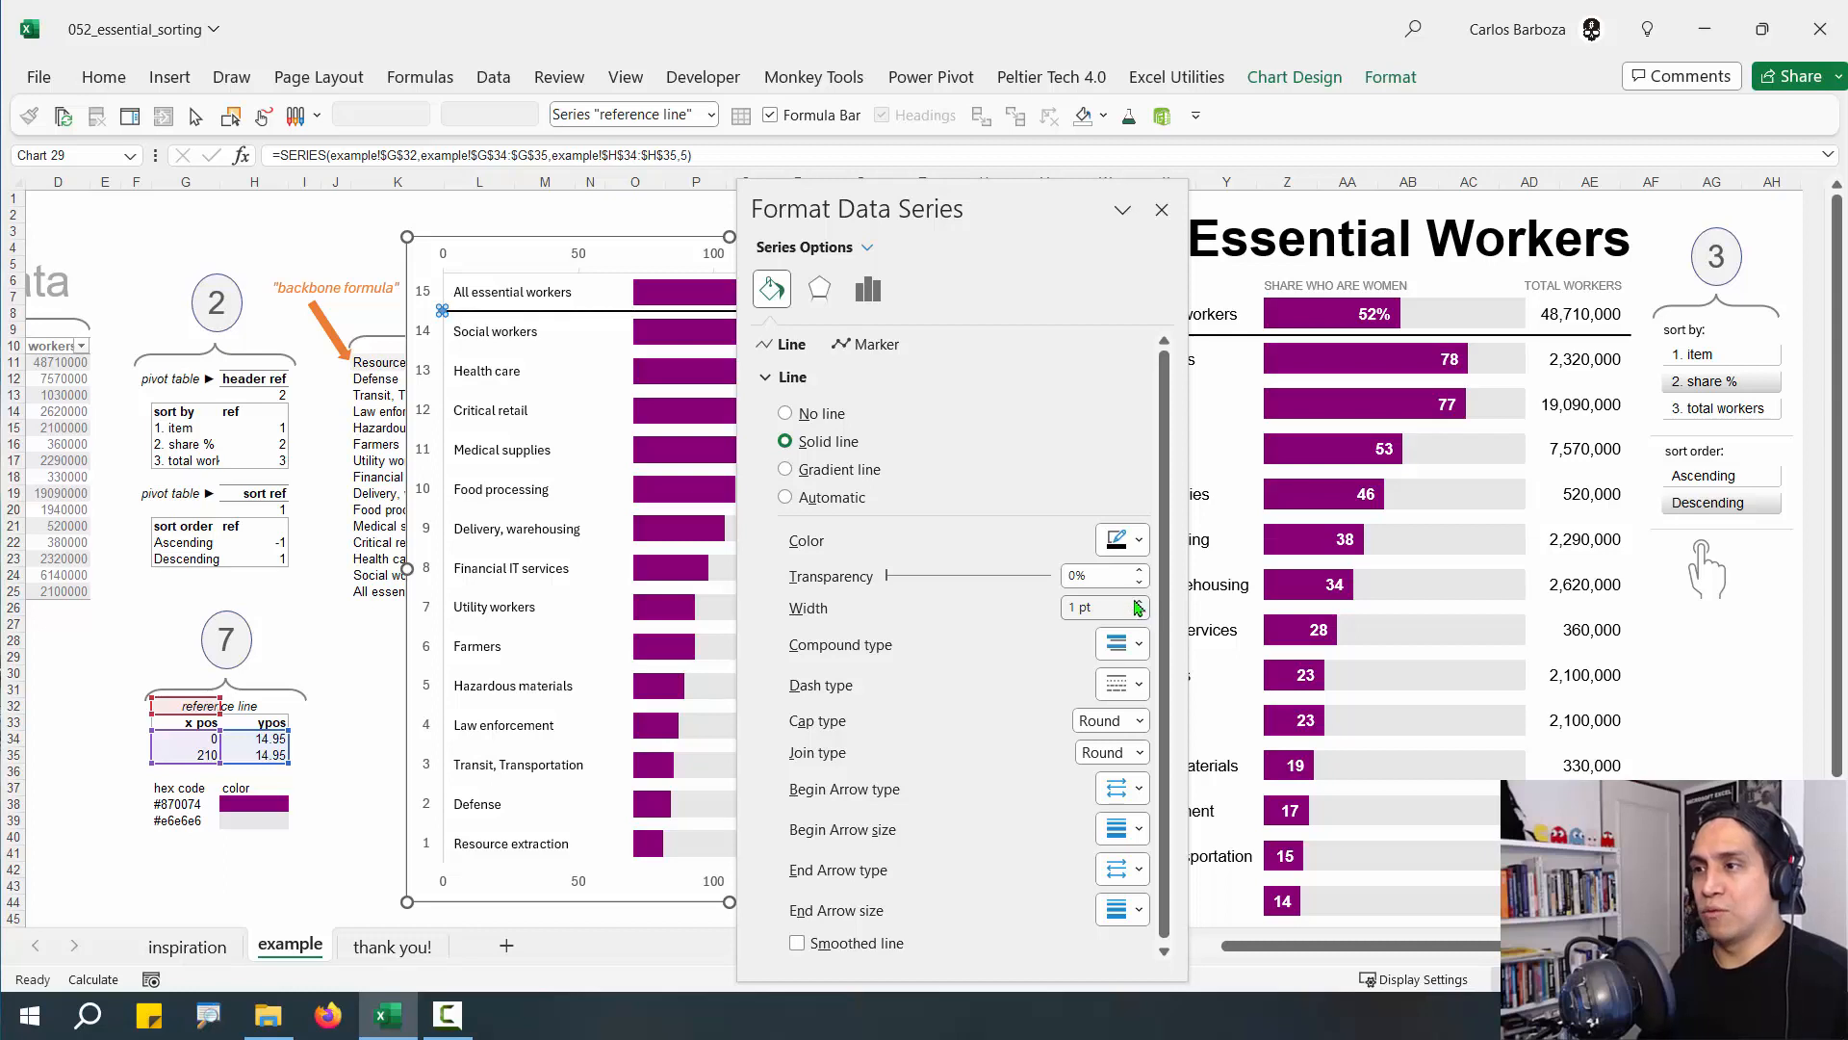
click(1161, 210)
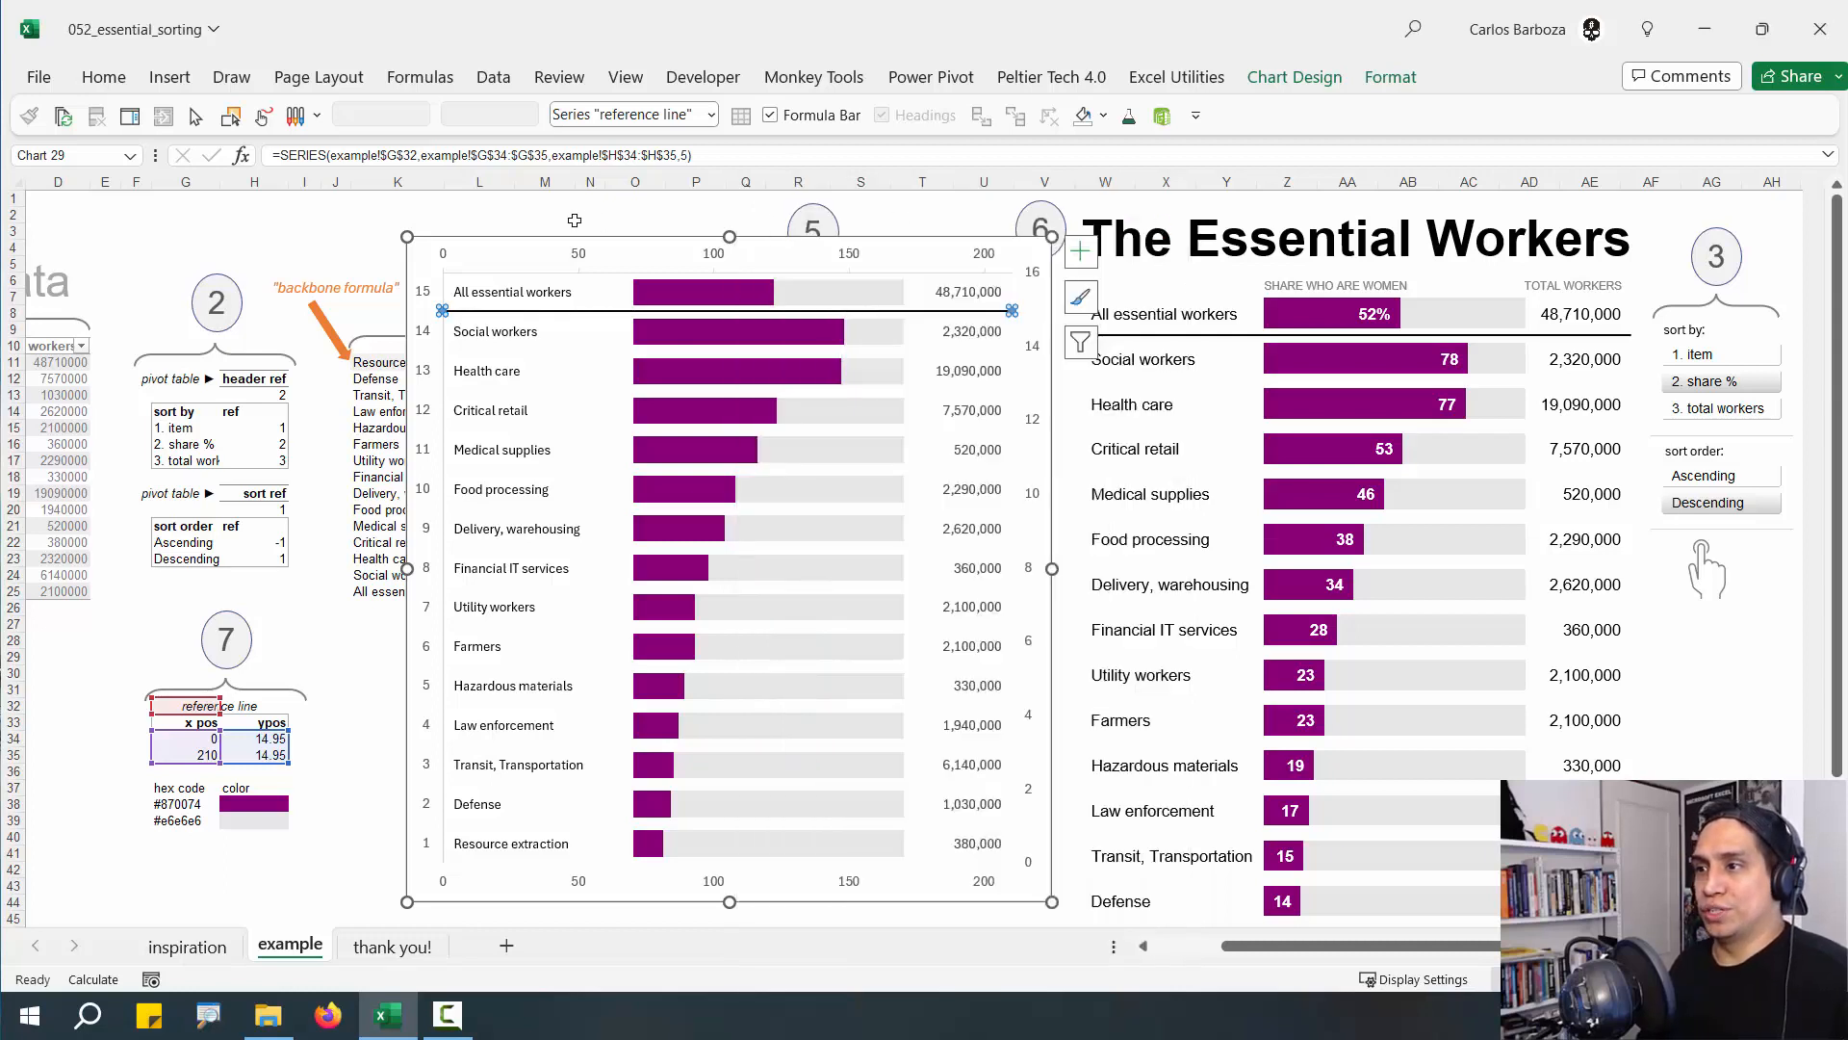
Hide all axes of the bar chart and deselect it
click(536, 188)
click(587, 241)
click(1081, 252)
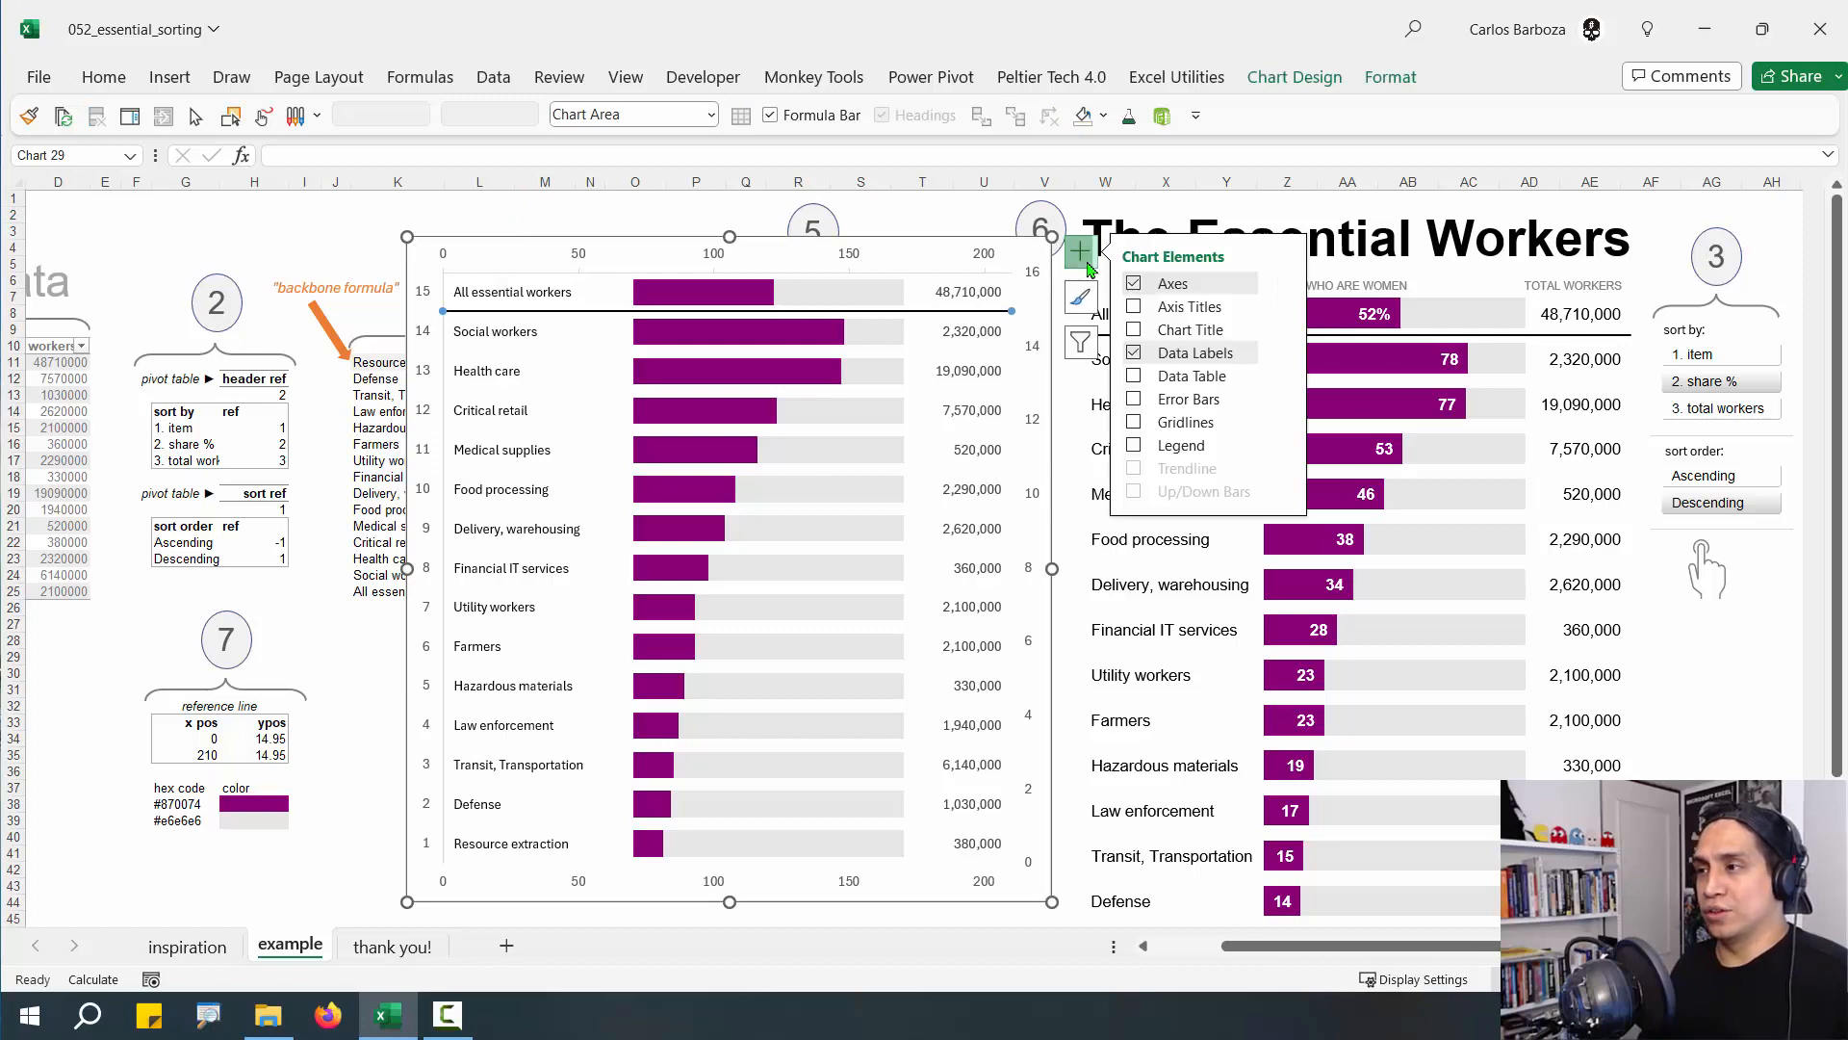
click(1133, 285)
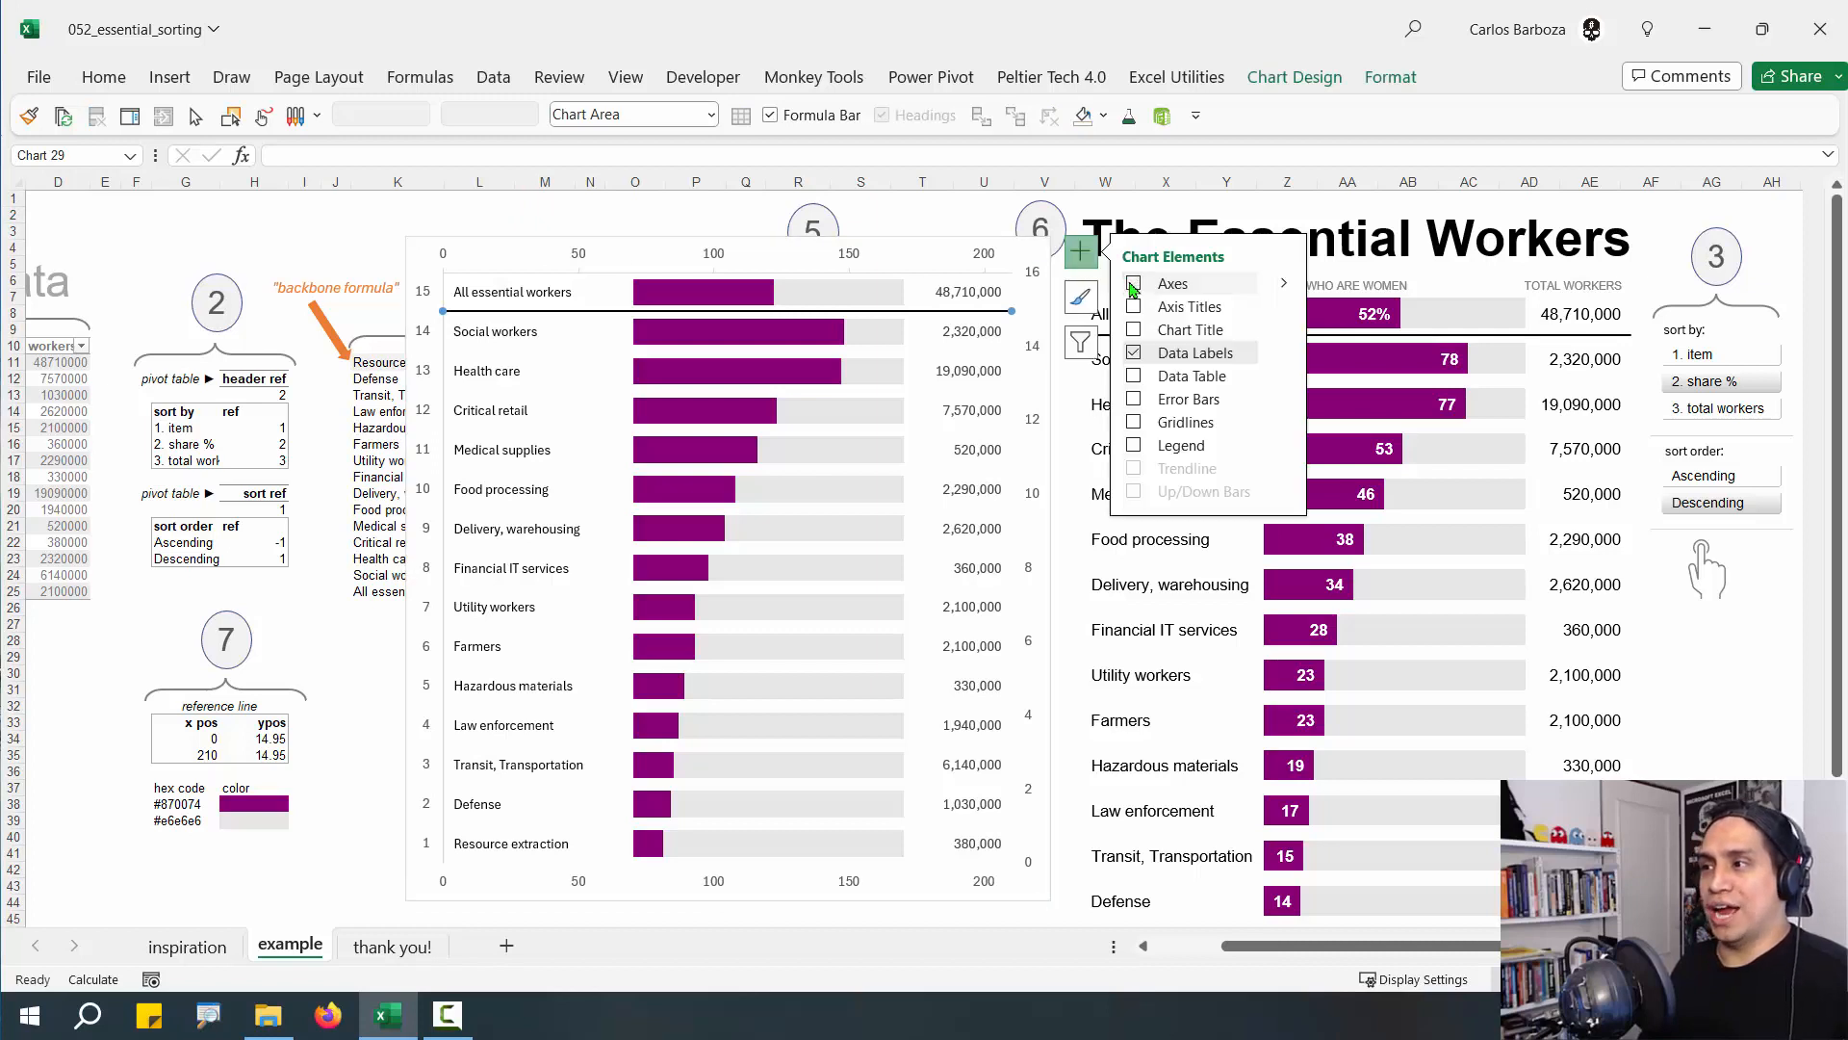
key(Escape)
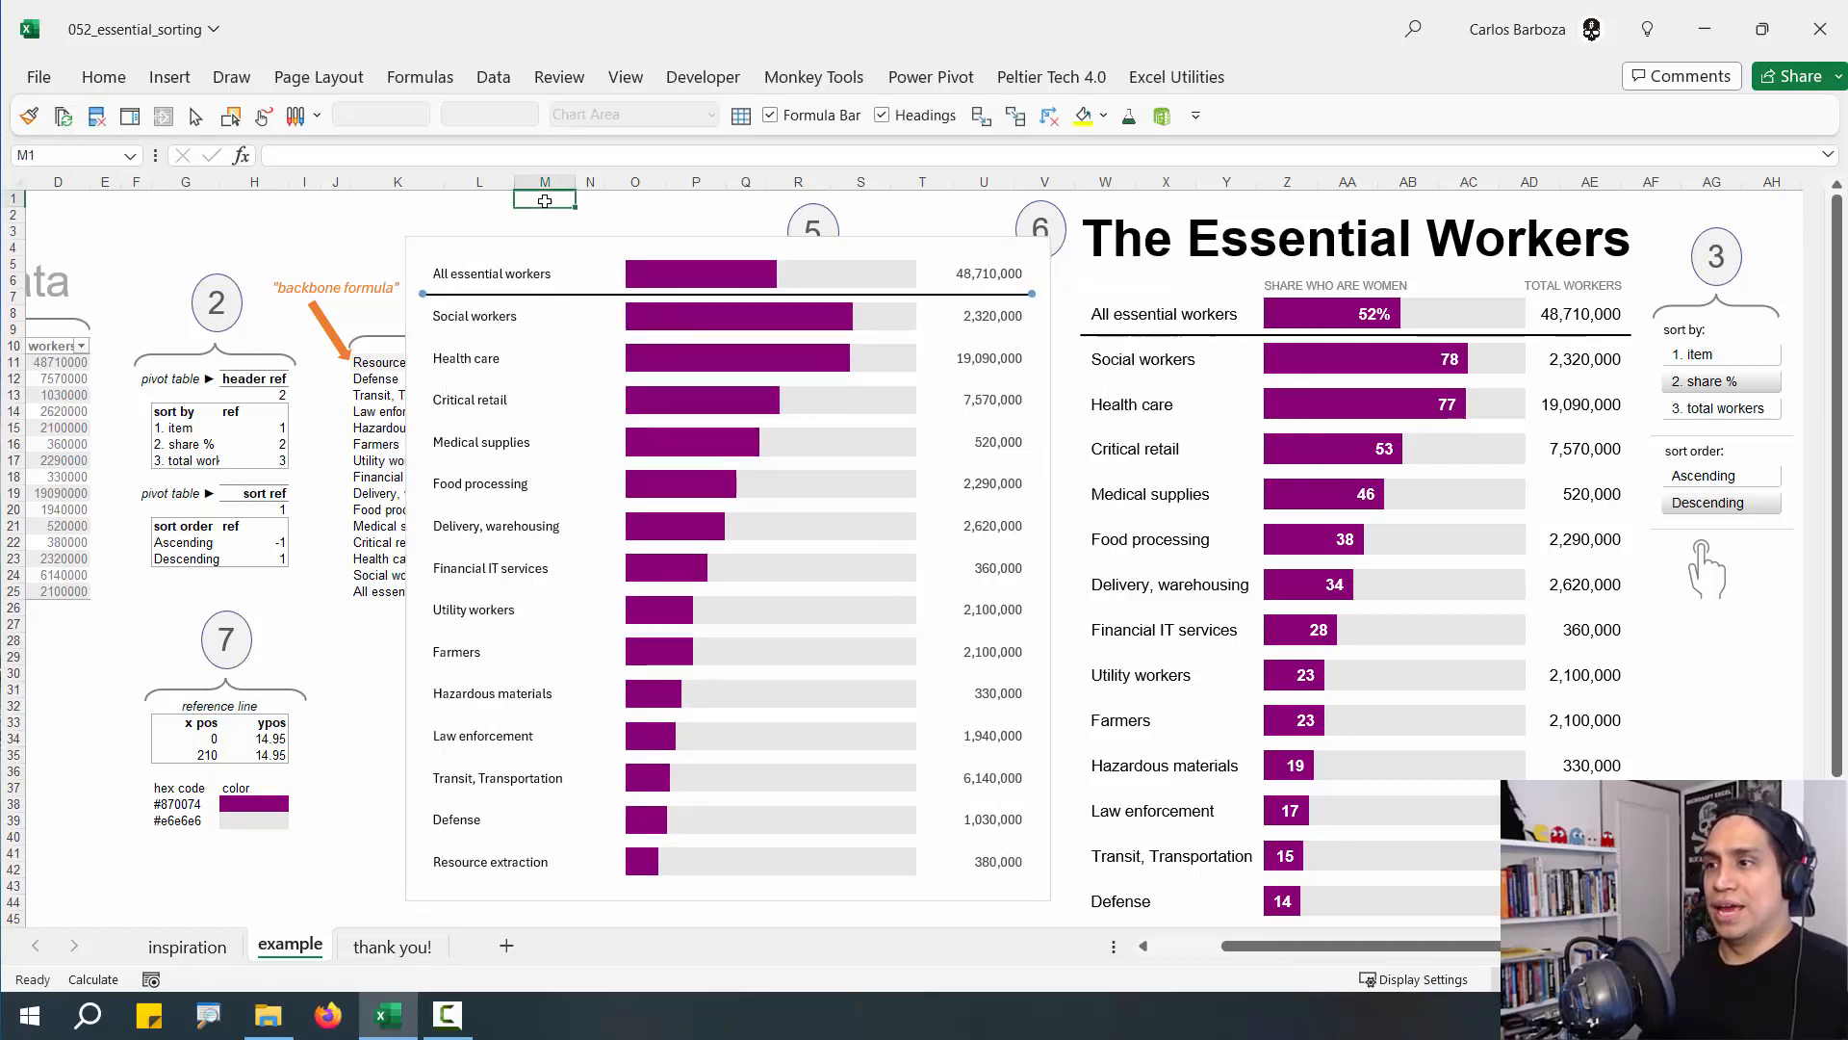
Set the reference line series' markers to None and deselect the chart
click(424, 296)
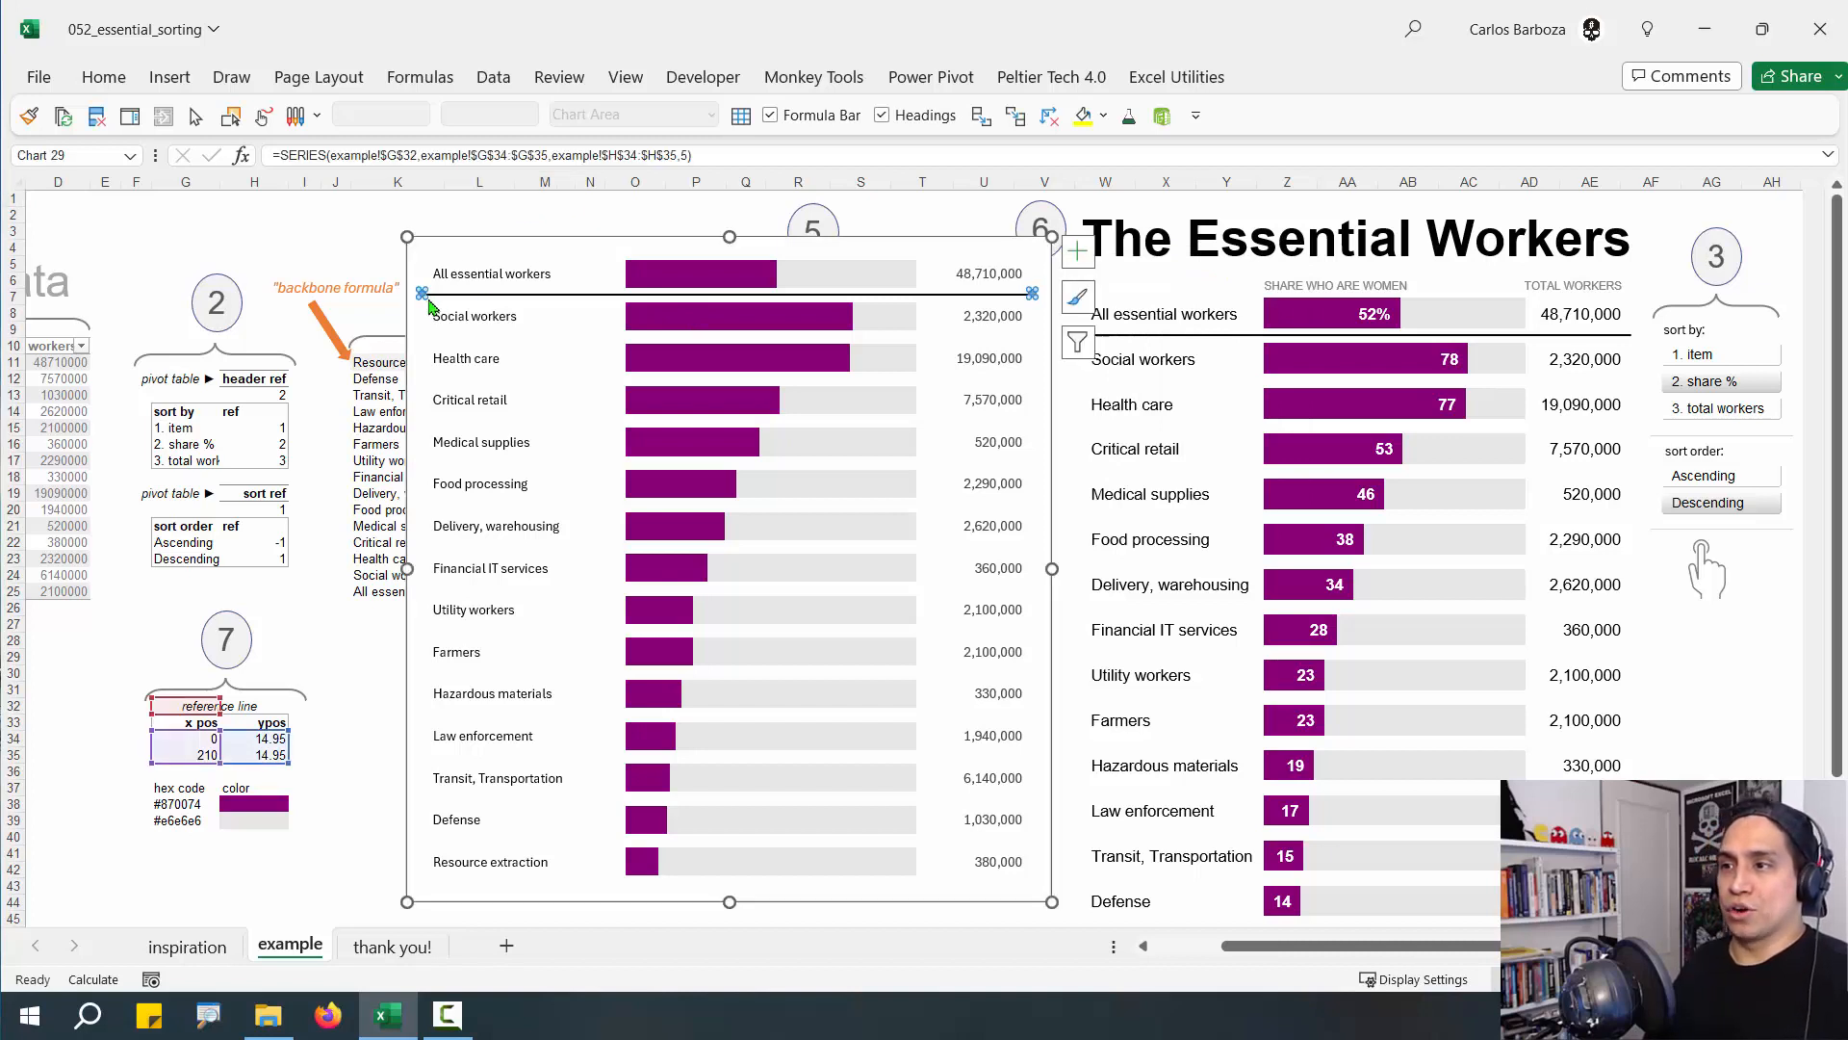
key(ctrl+1)
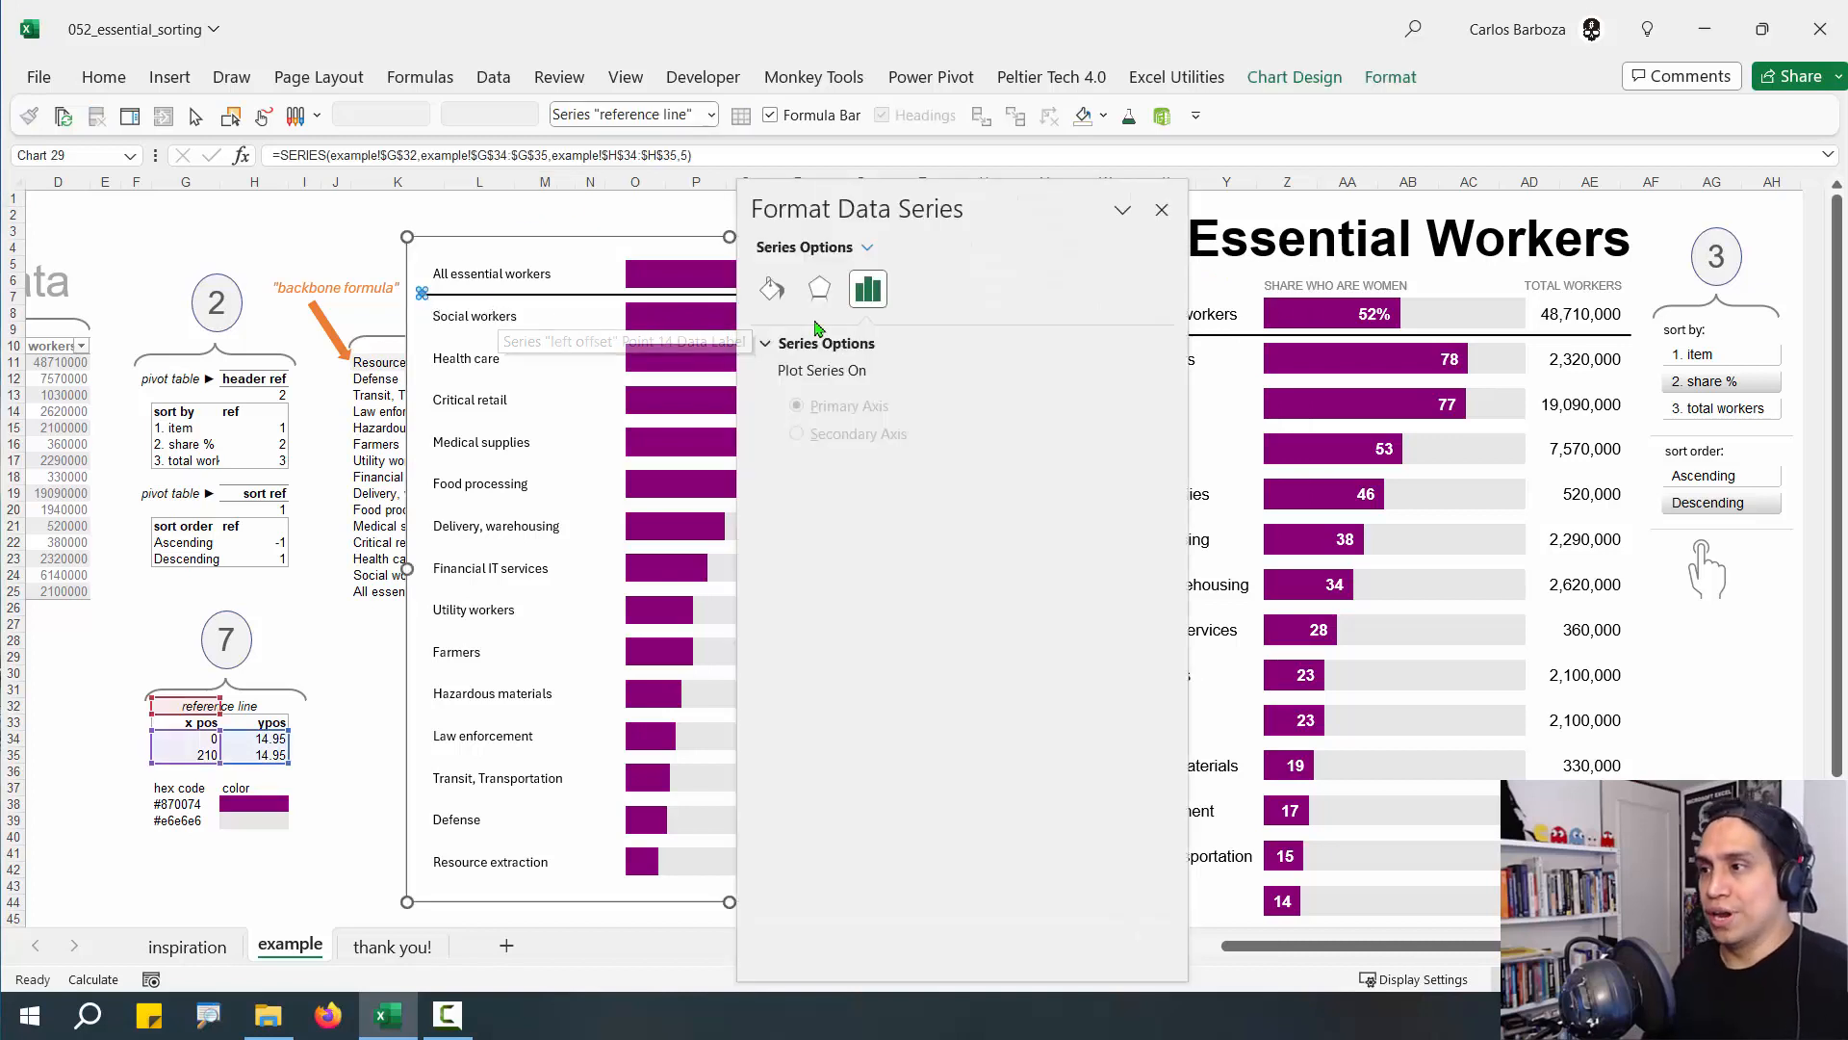
click(772, 289)
click(864, 344)
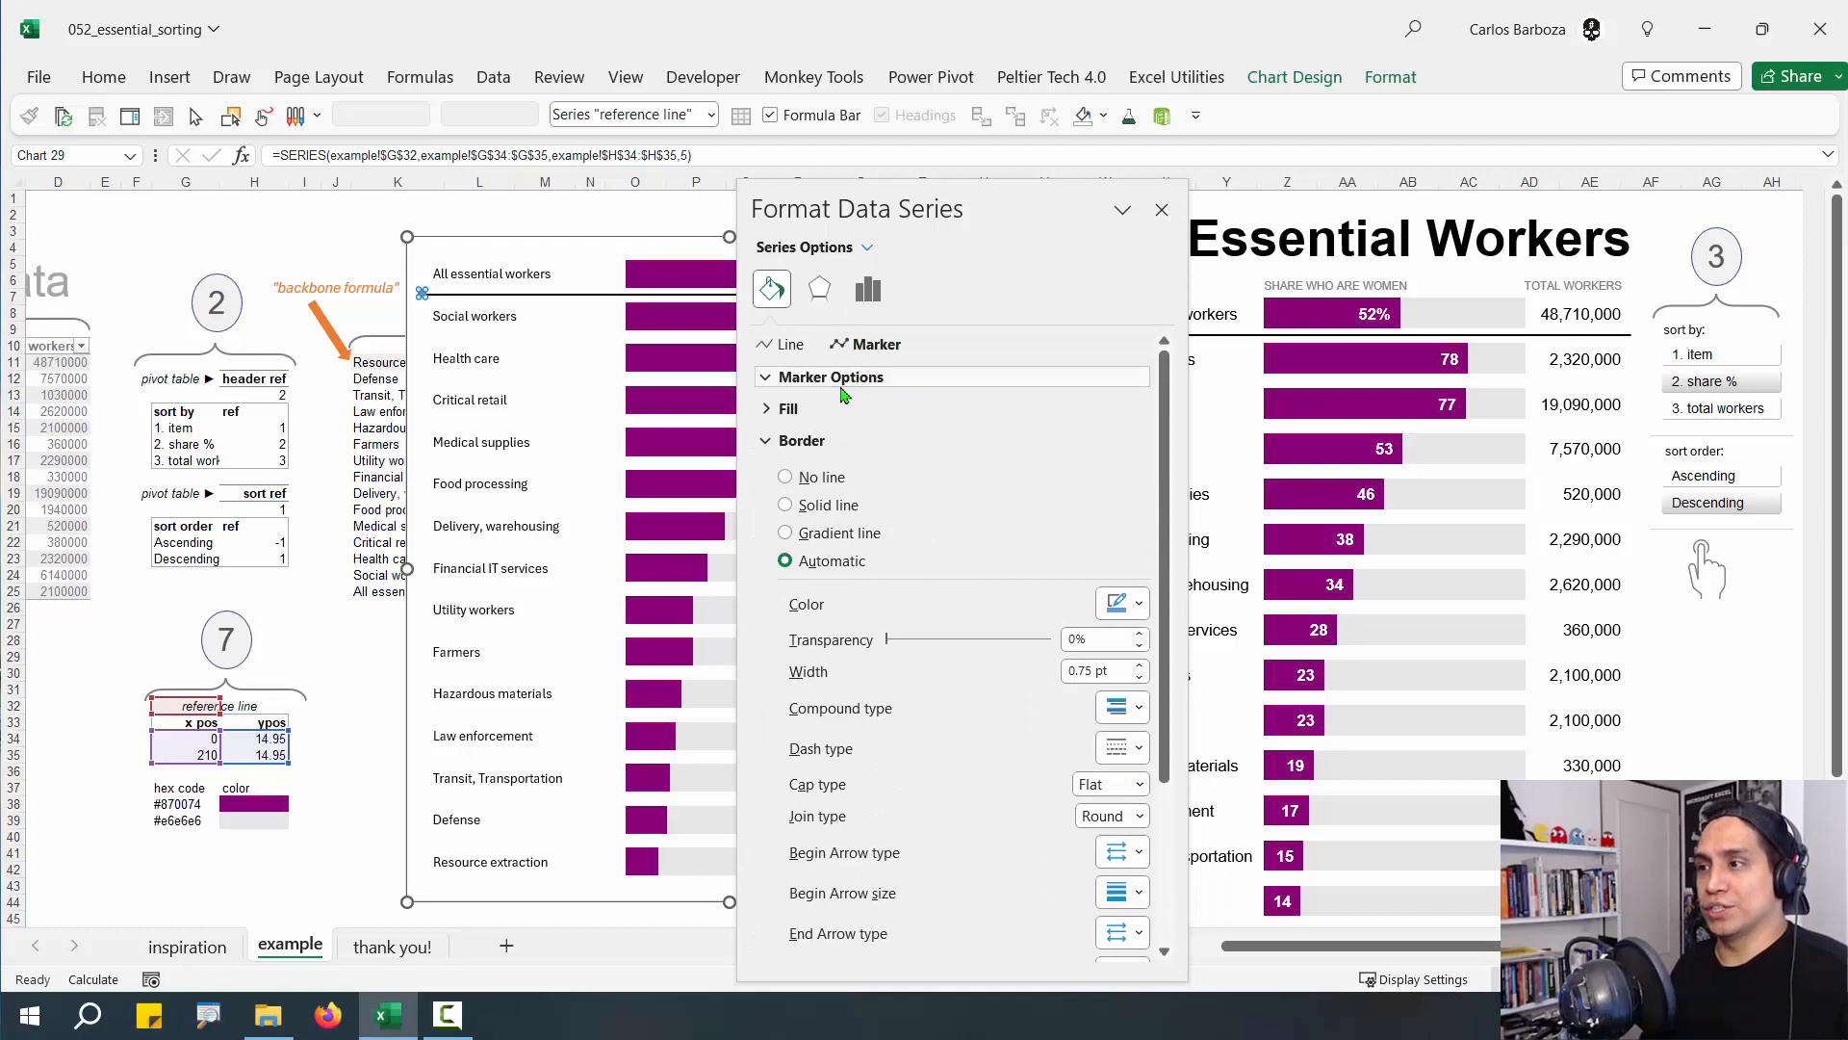
click(856, 377)
click(816, 439)
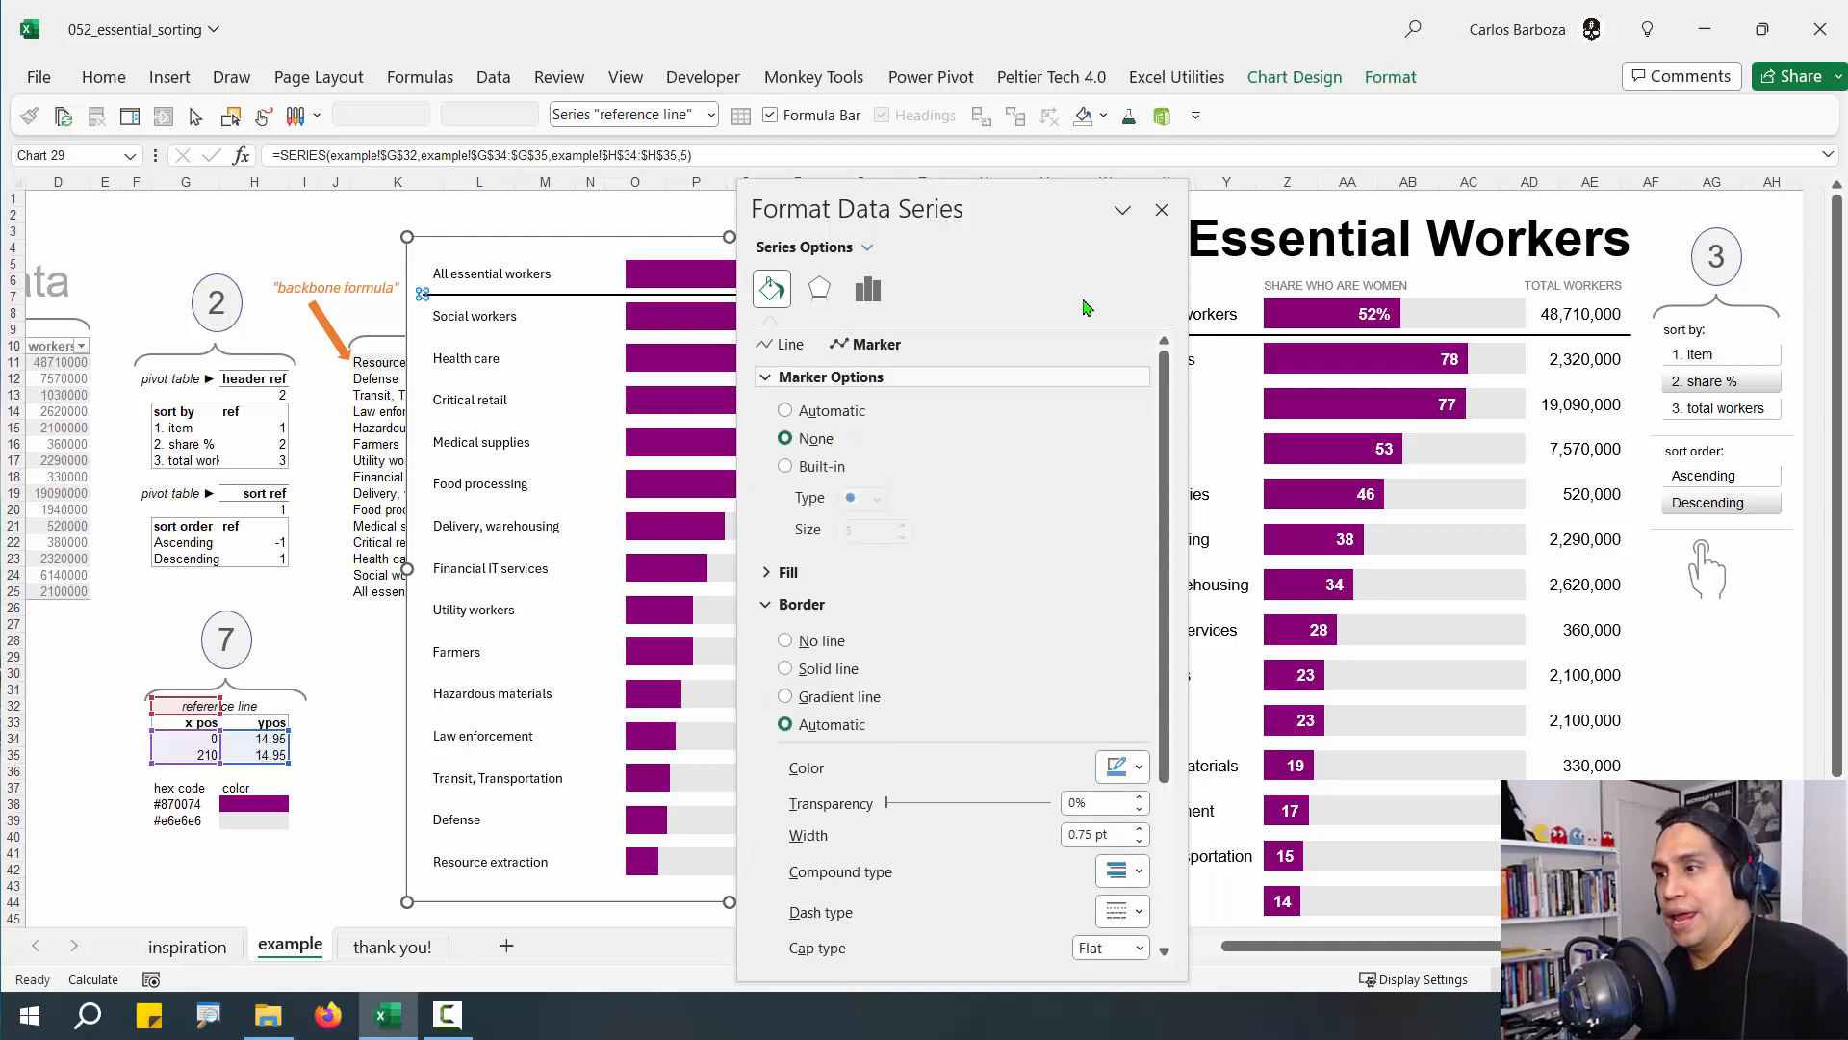
click(1162, 210)
key(Escape)
key(Escape)
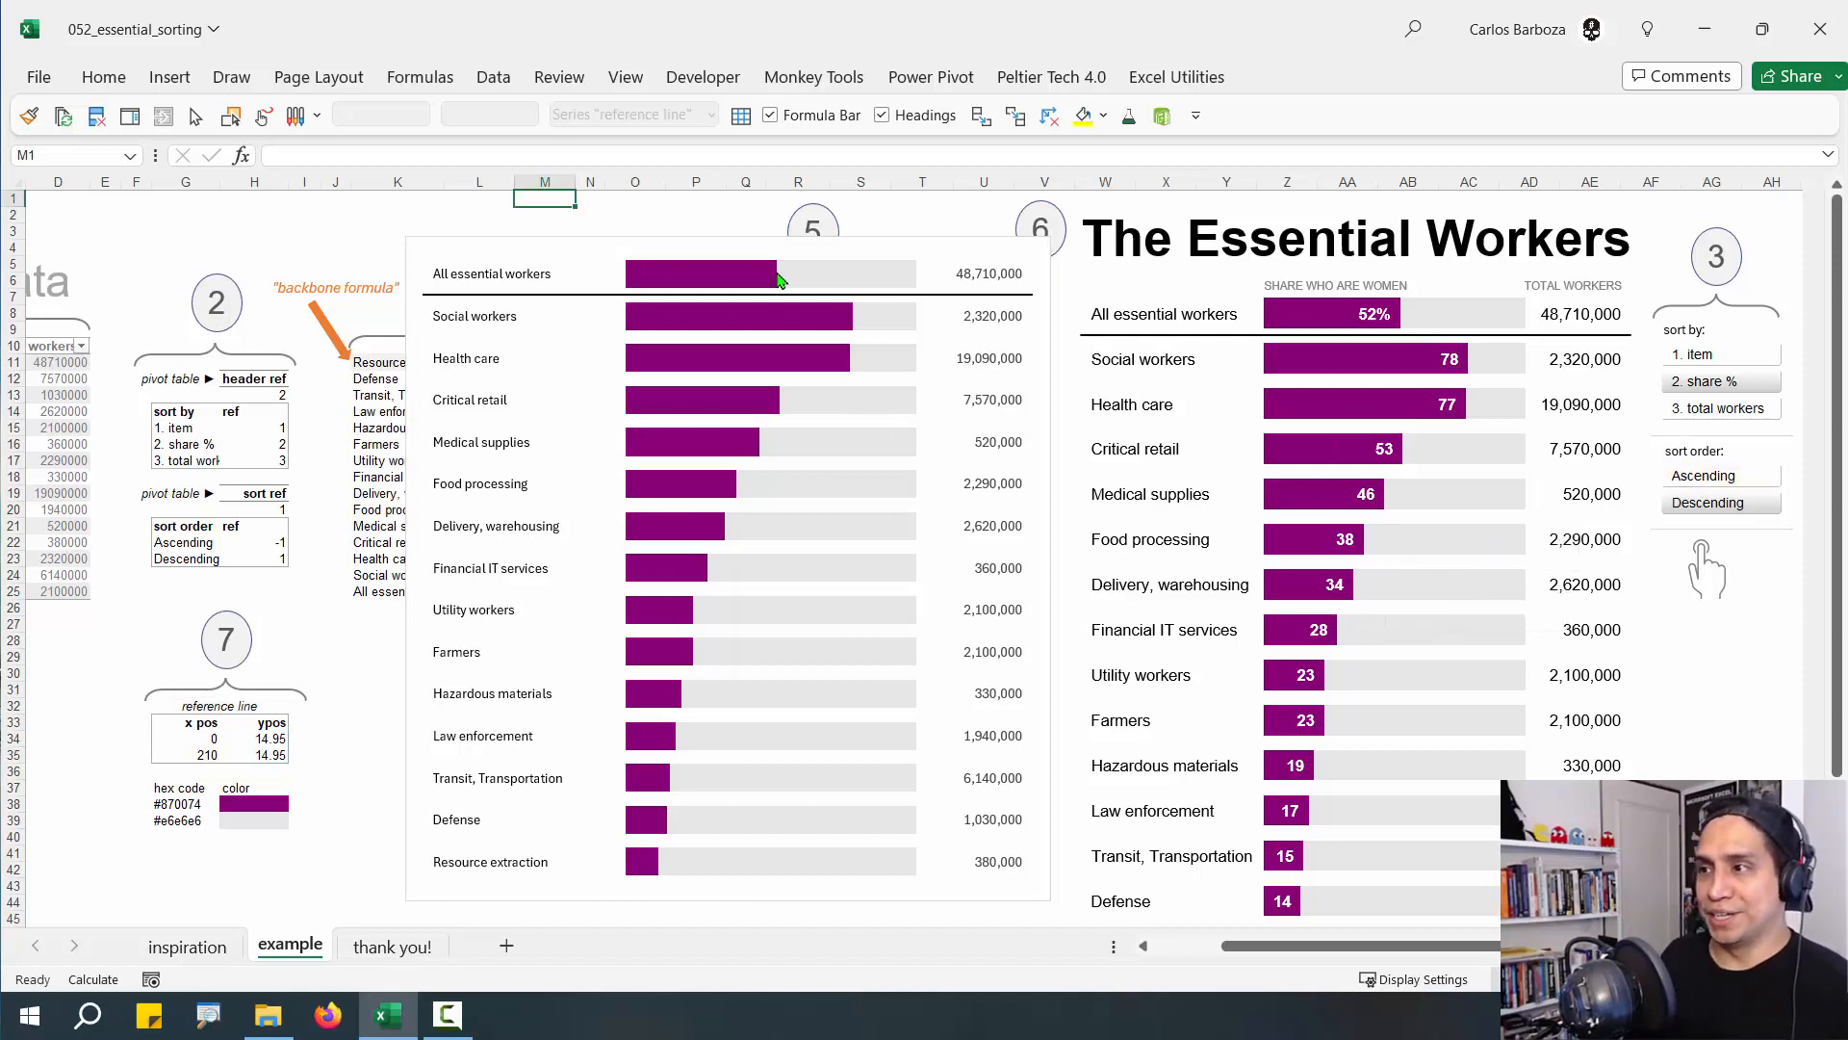
Add data labels to the purple "value" series and make their text white and bold
click(727, 273)
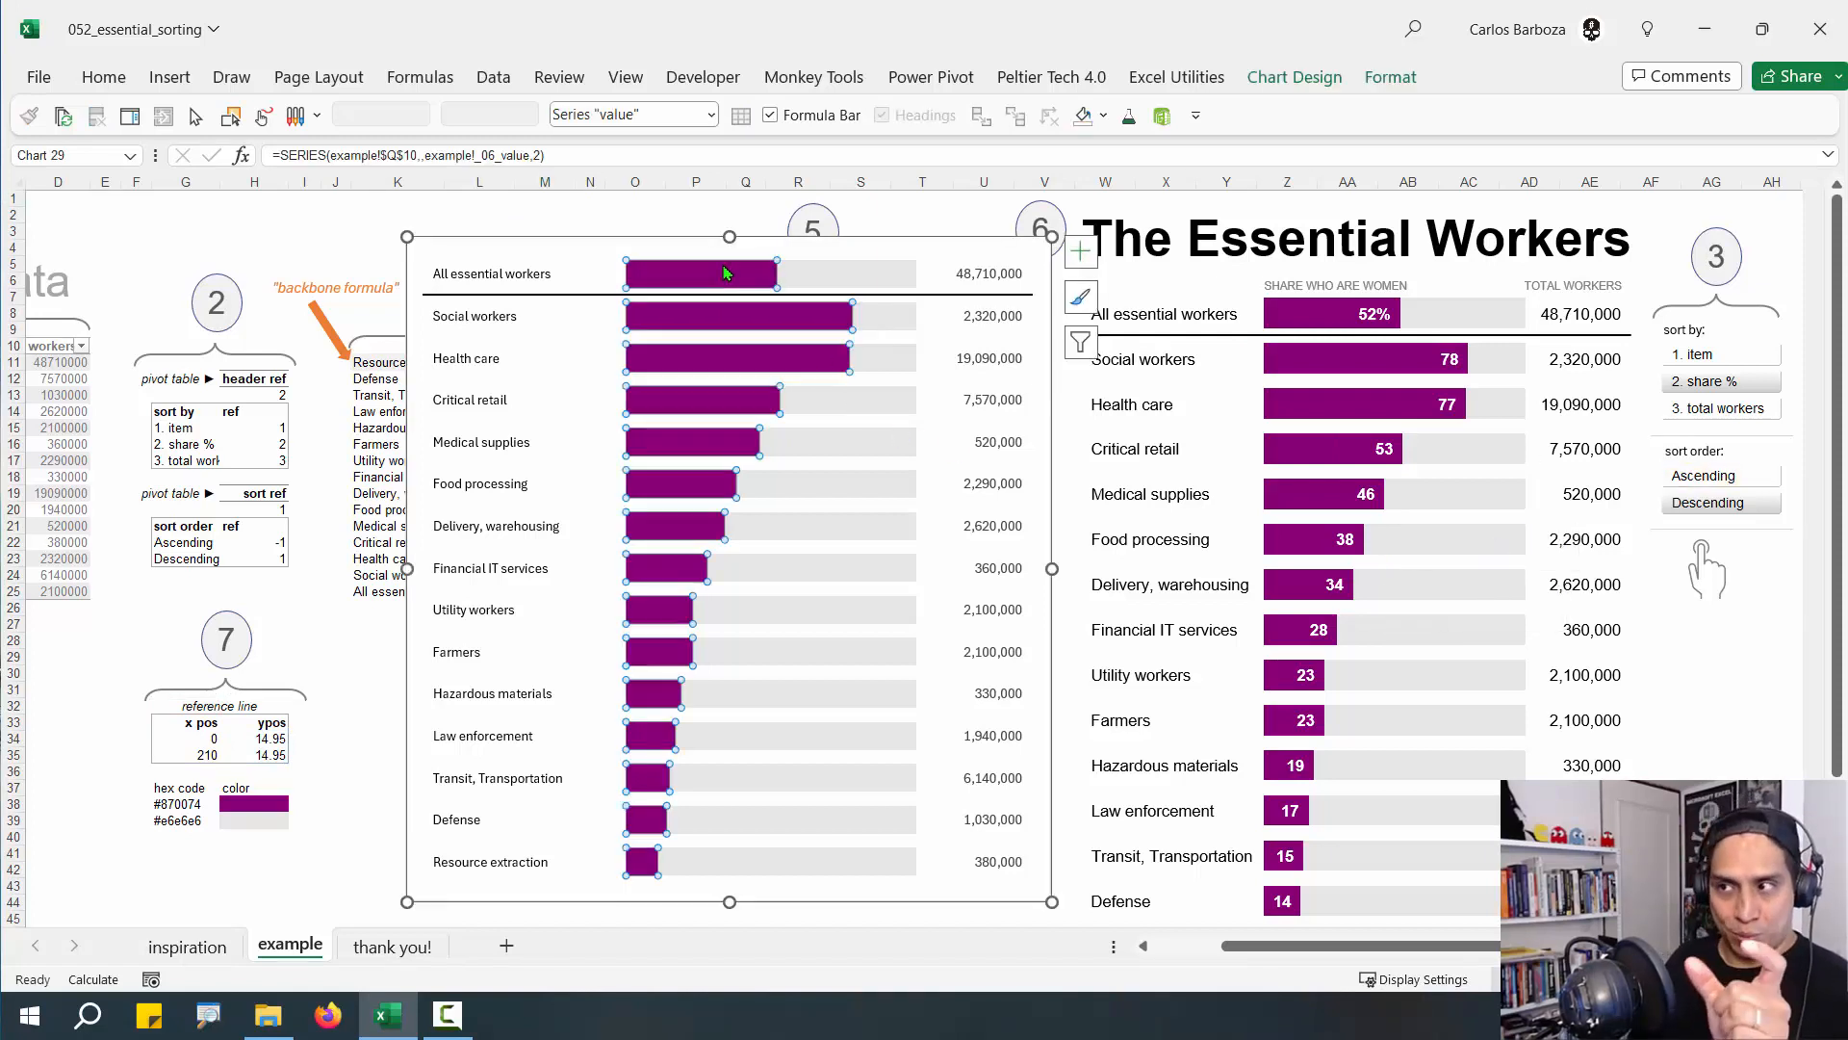
right_click(727, 274)
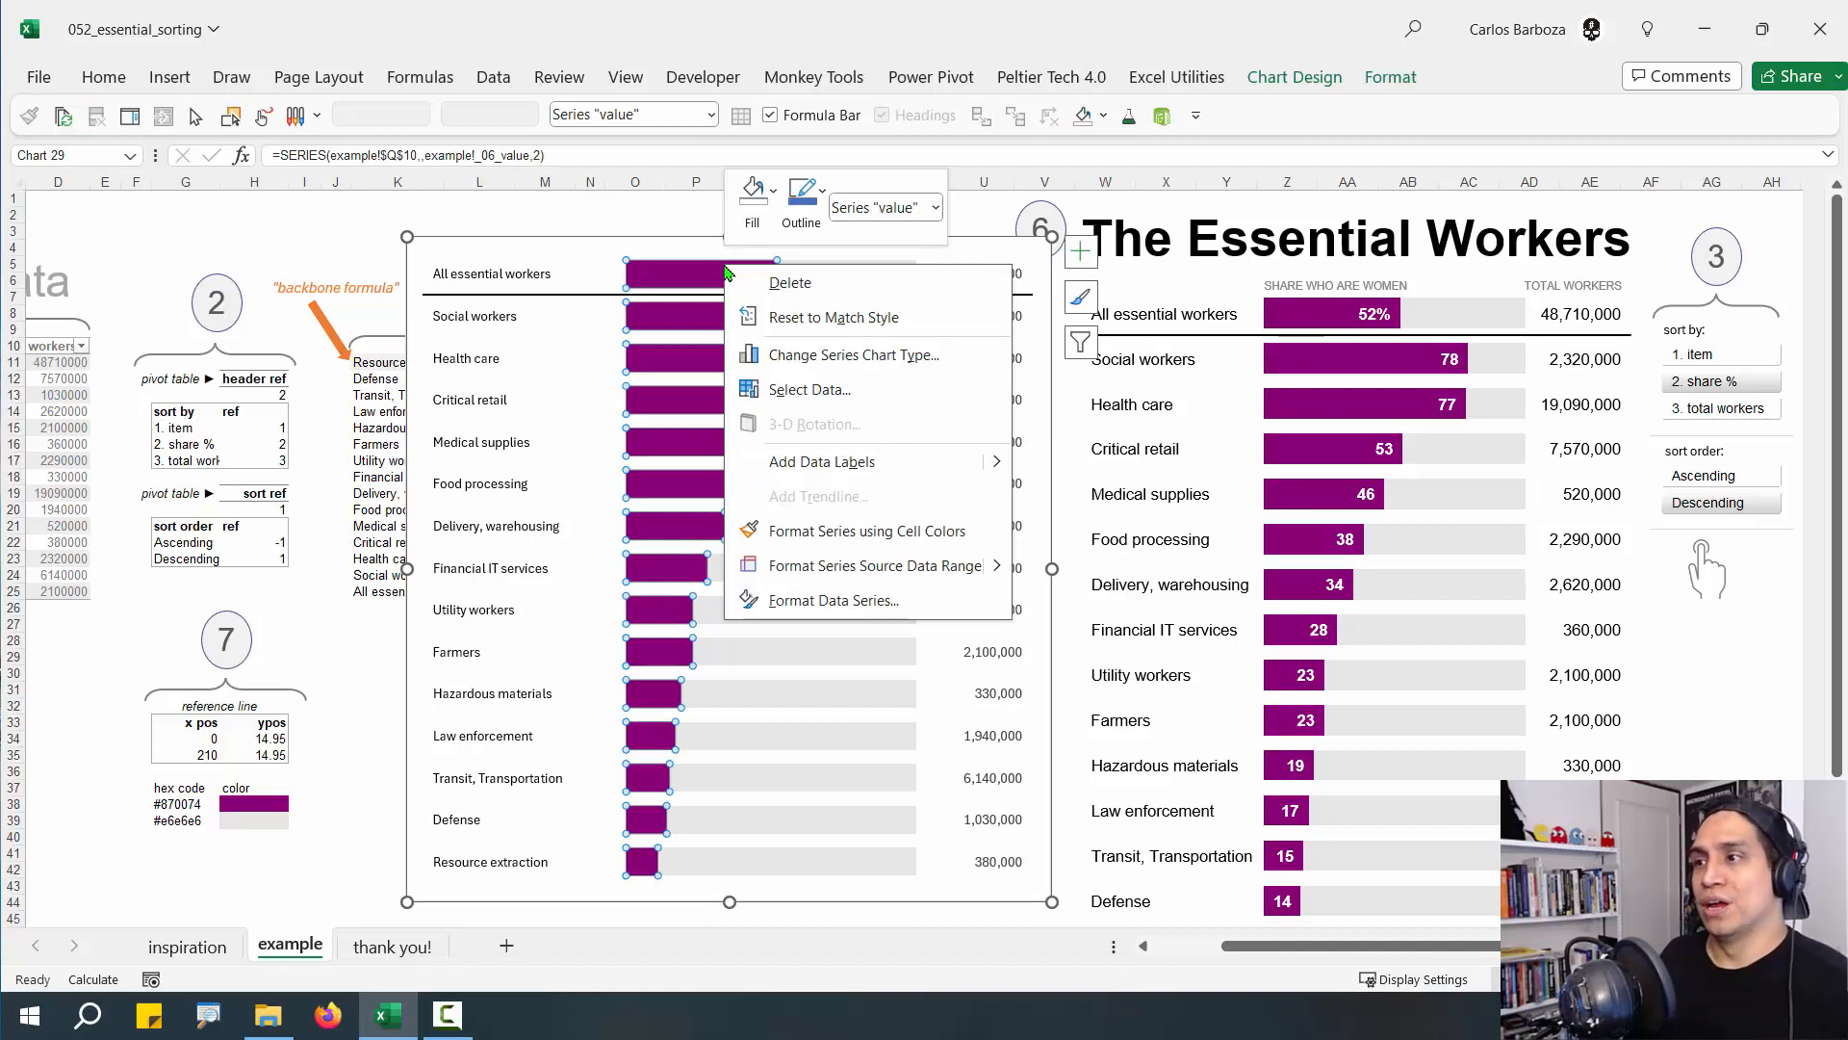
click(840, 463)
click(739, 314)
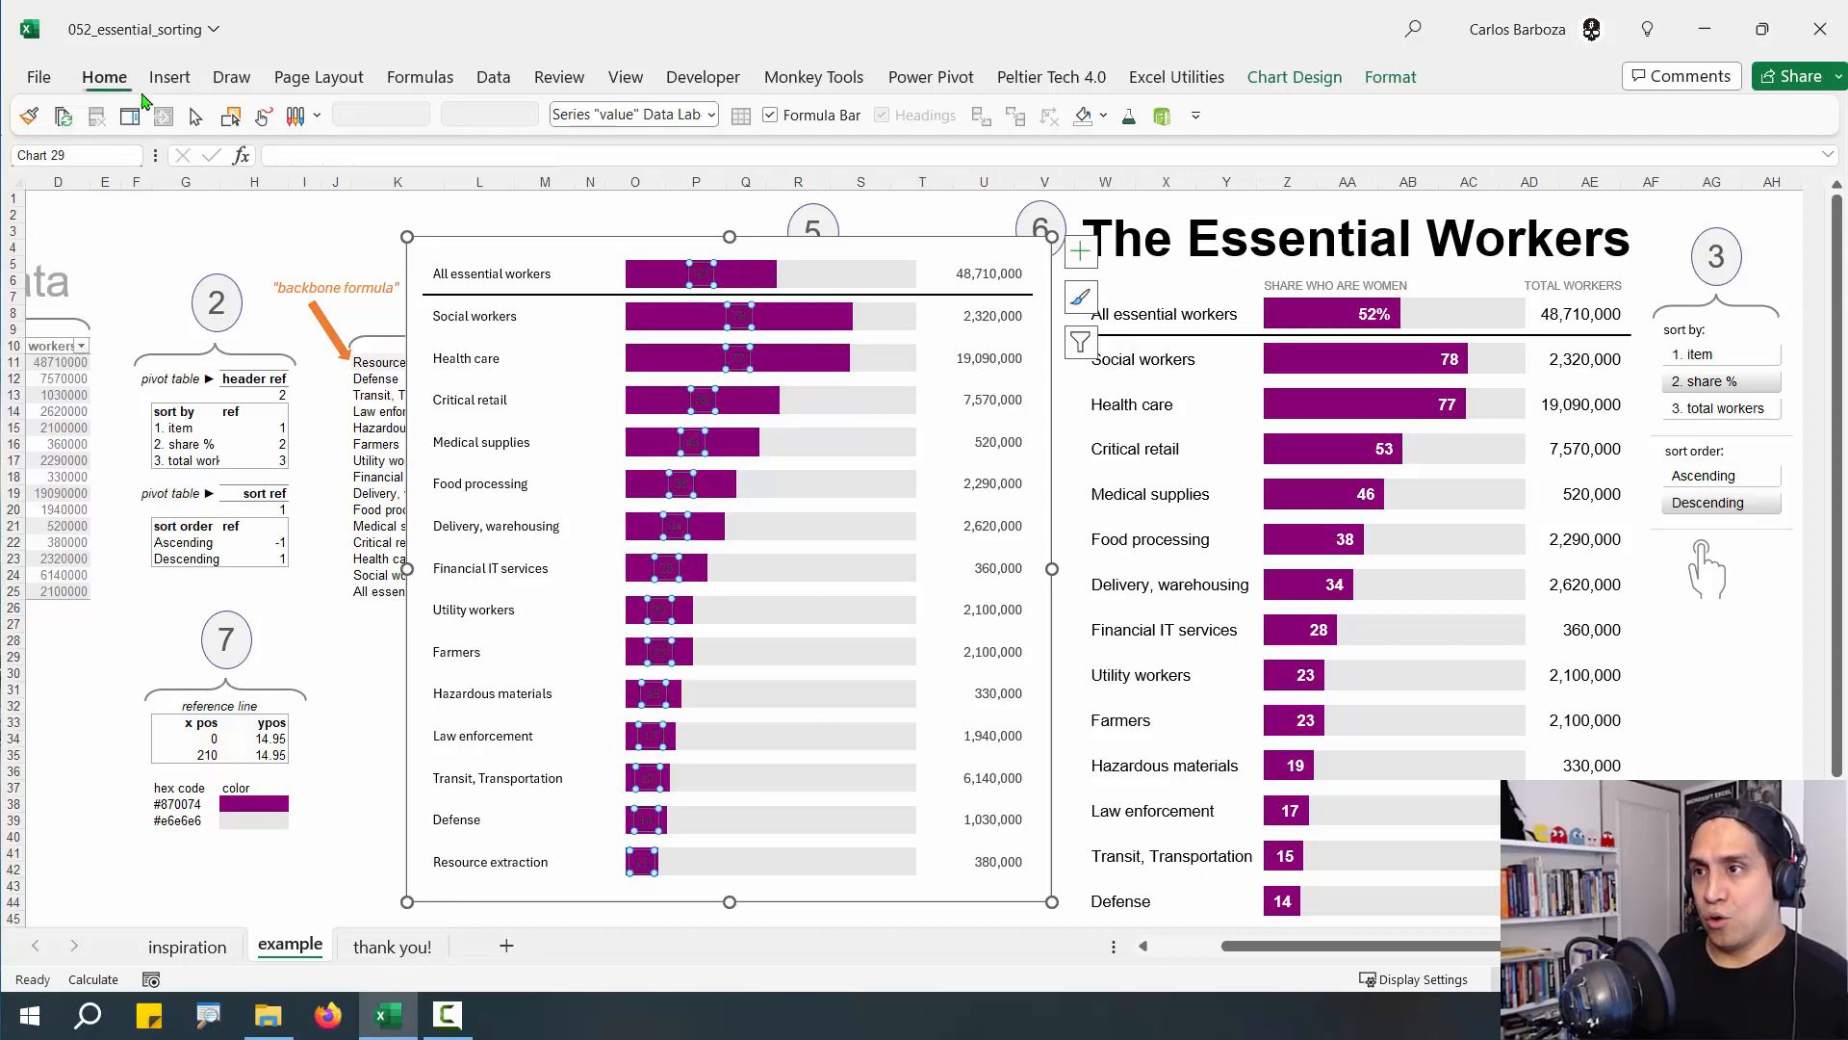
click(103, 77)
click(396, 161)
click(373, 259)
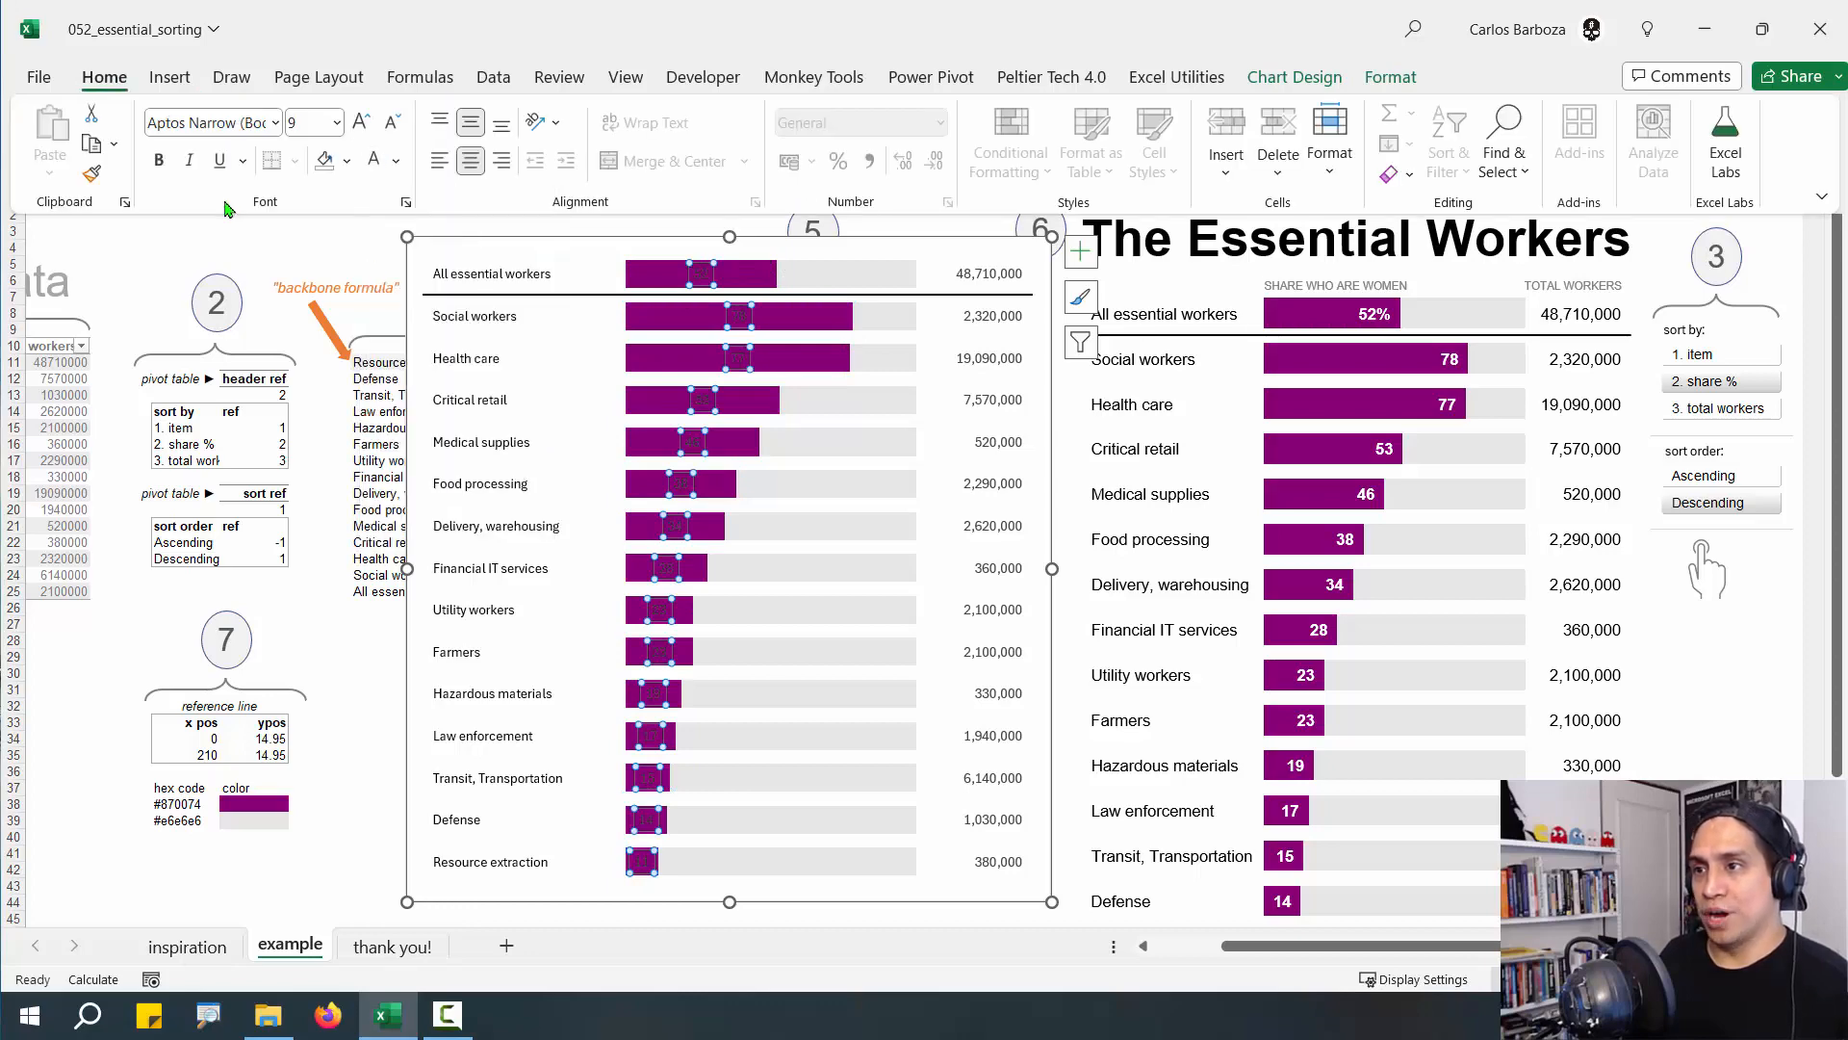
key(ctrl+b)
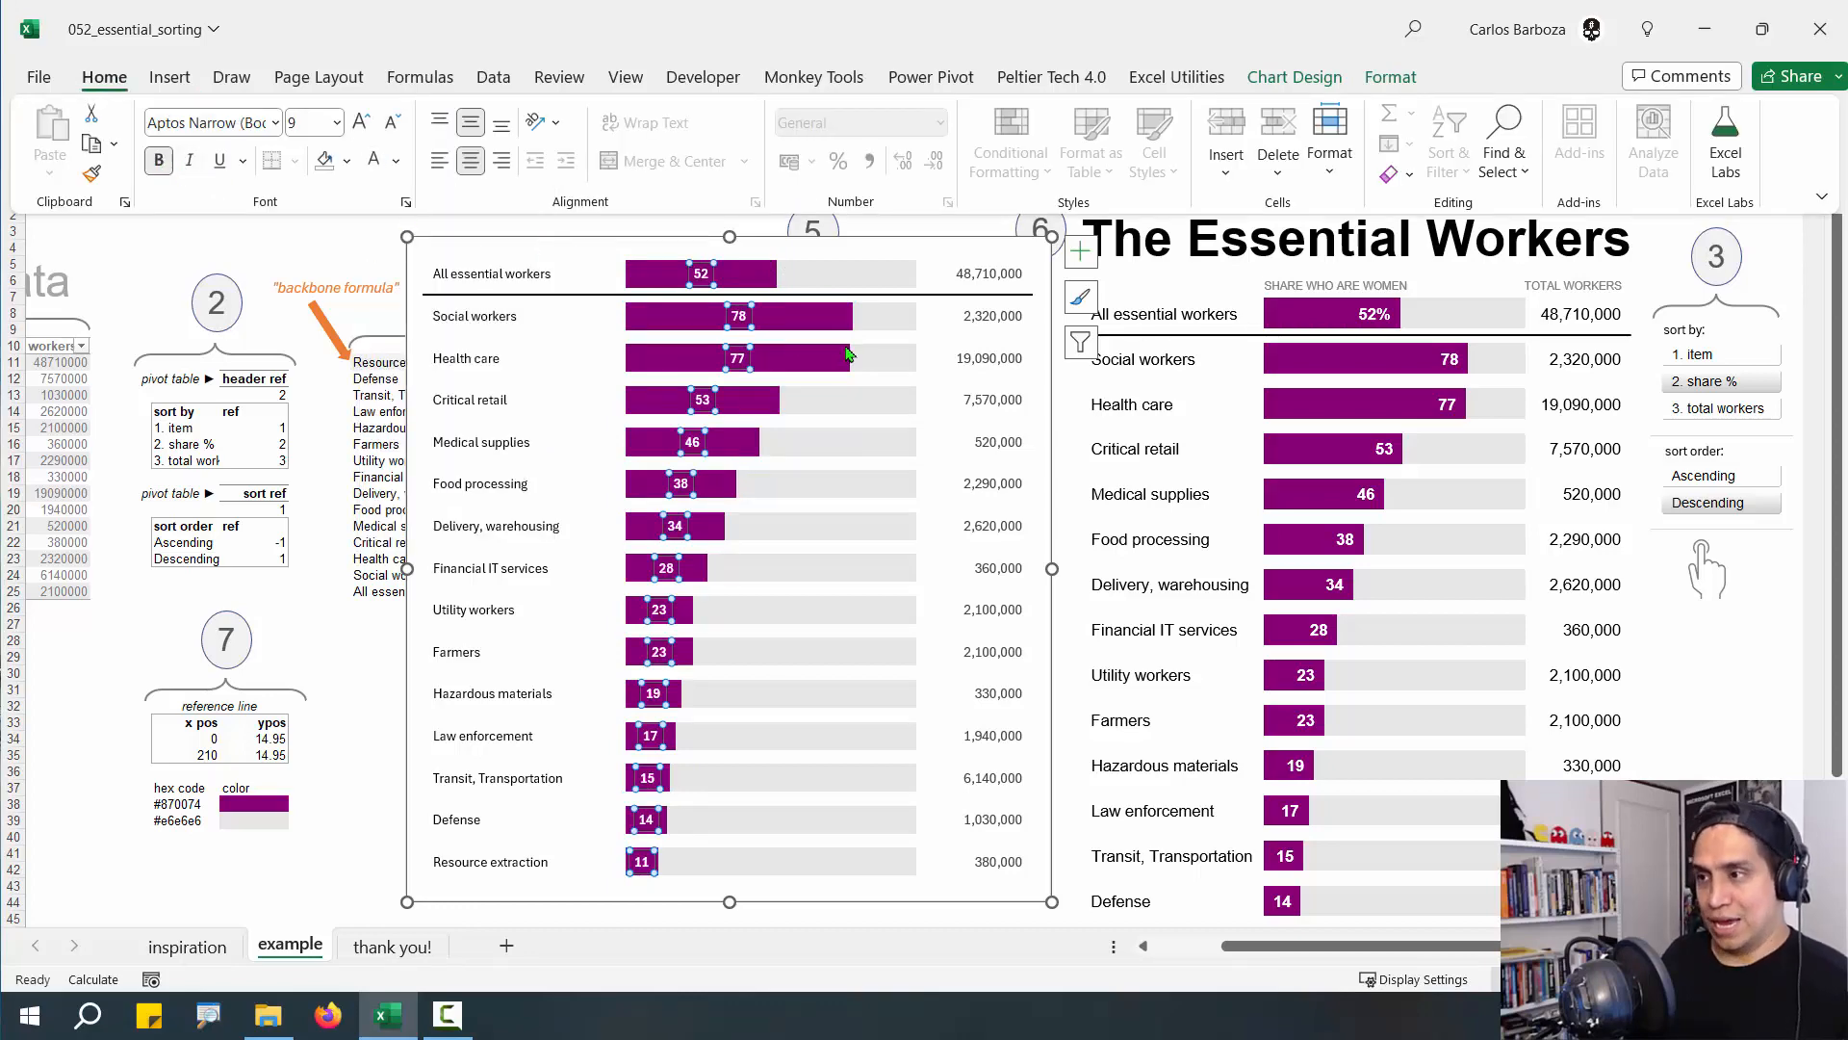
Set the label position of the "value" series to Inside End and deselect the chart
key(ctrl+1)
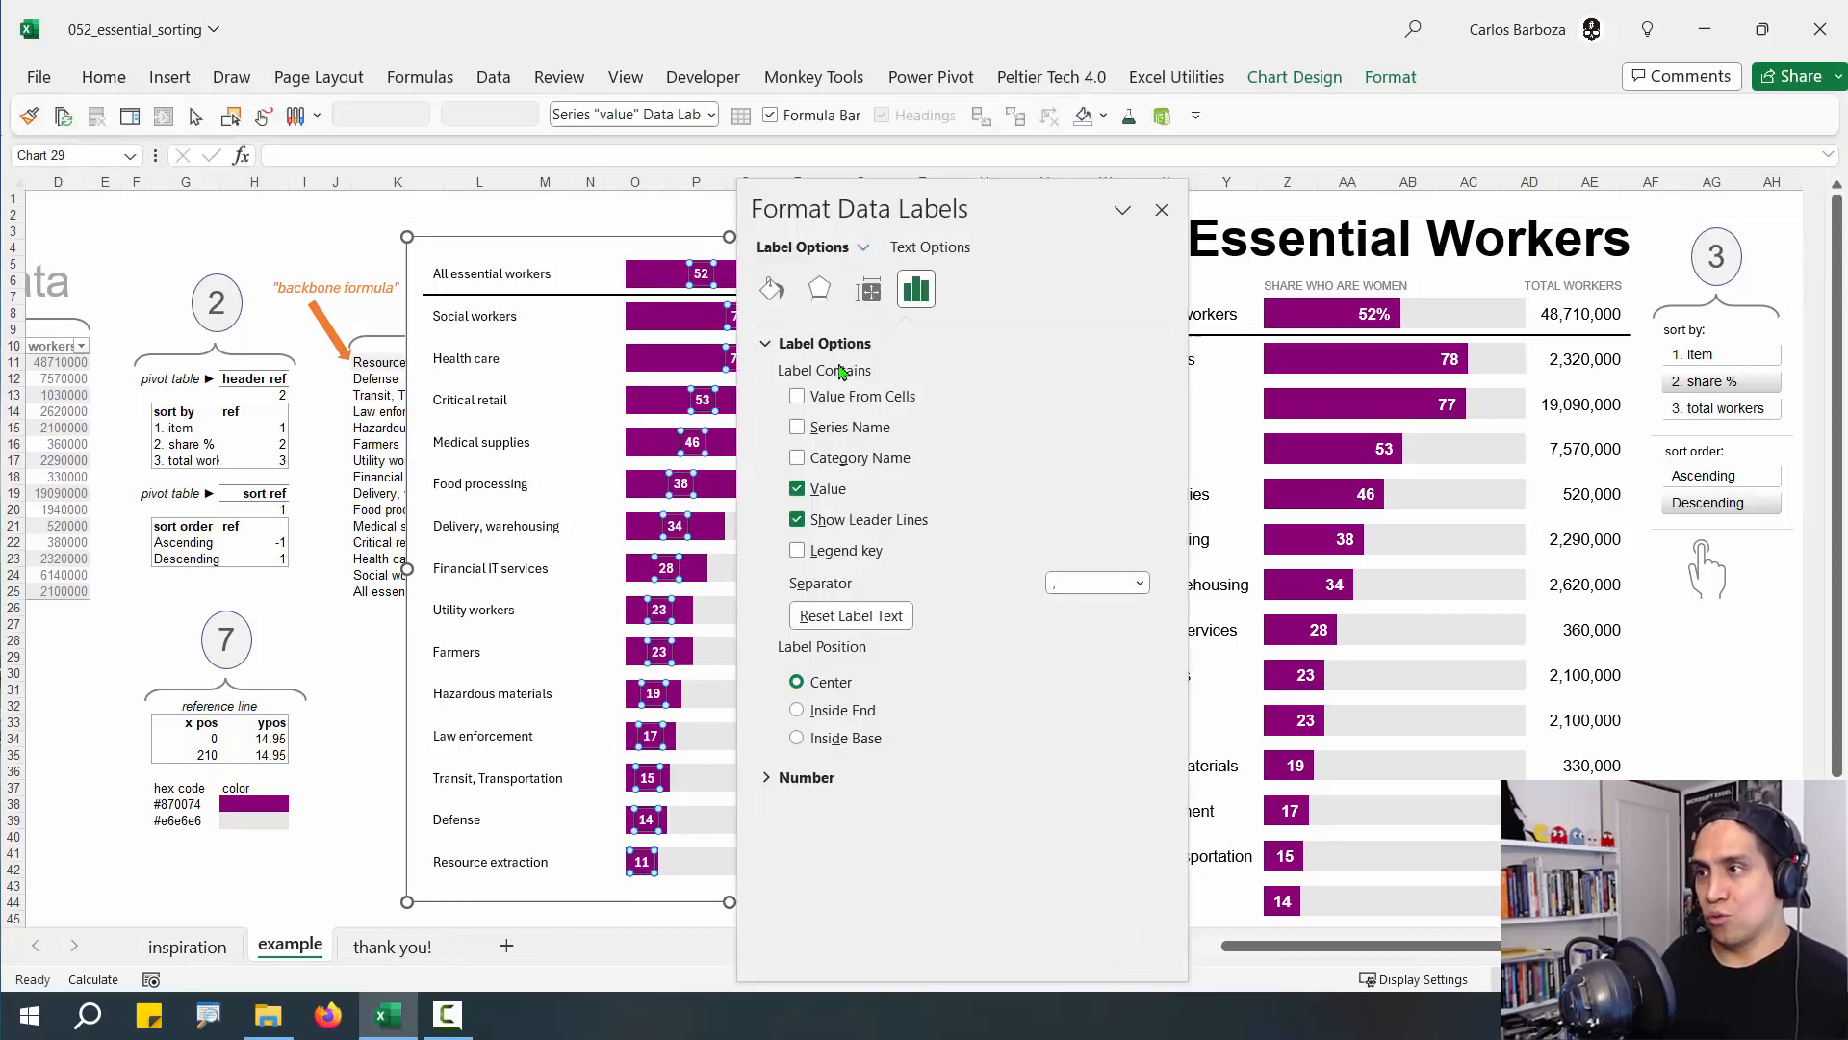
click(863, 717)
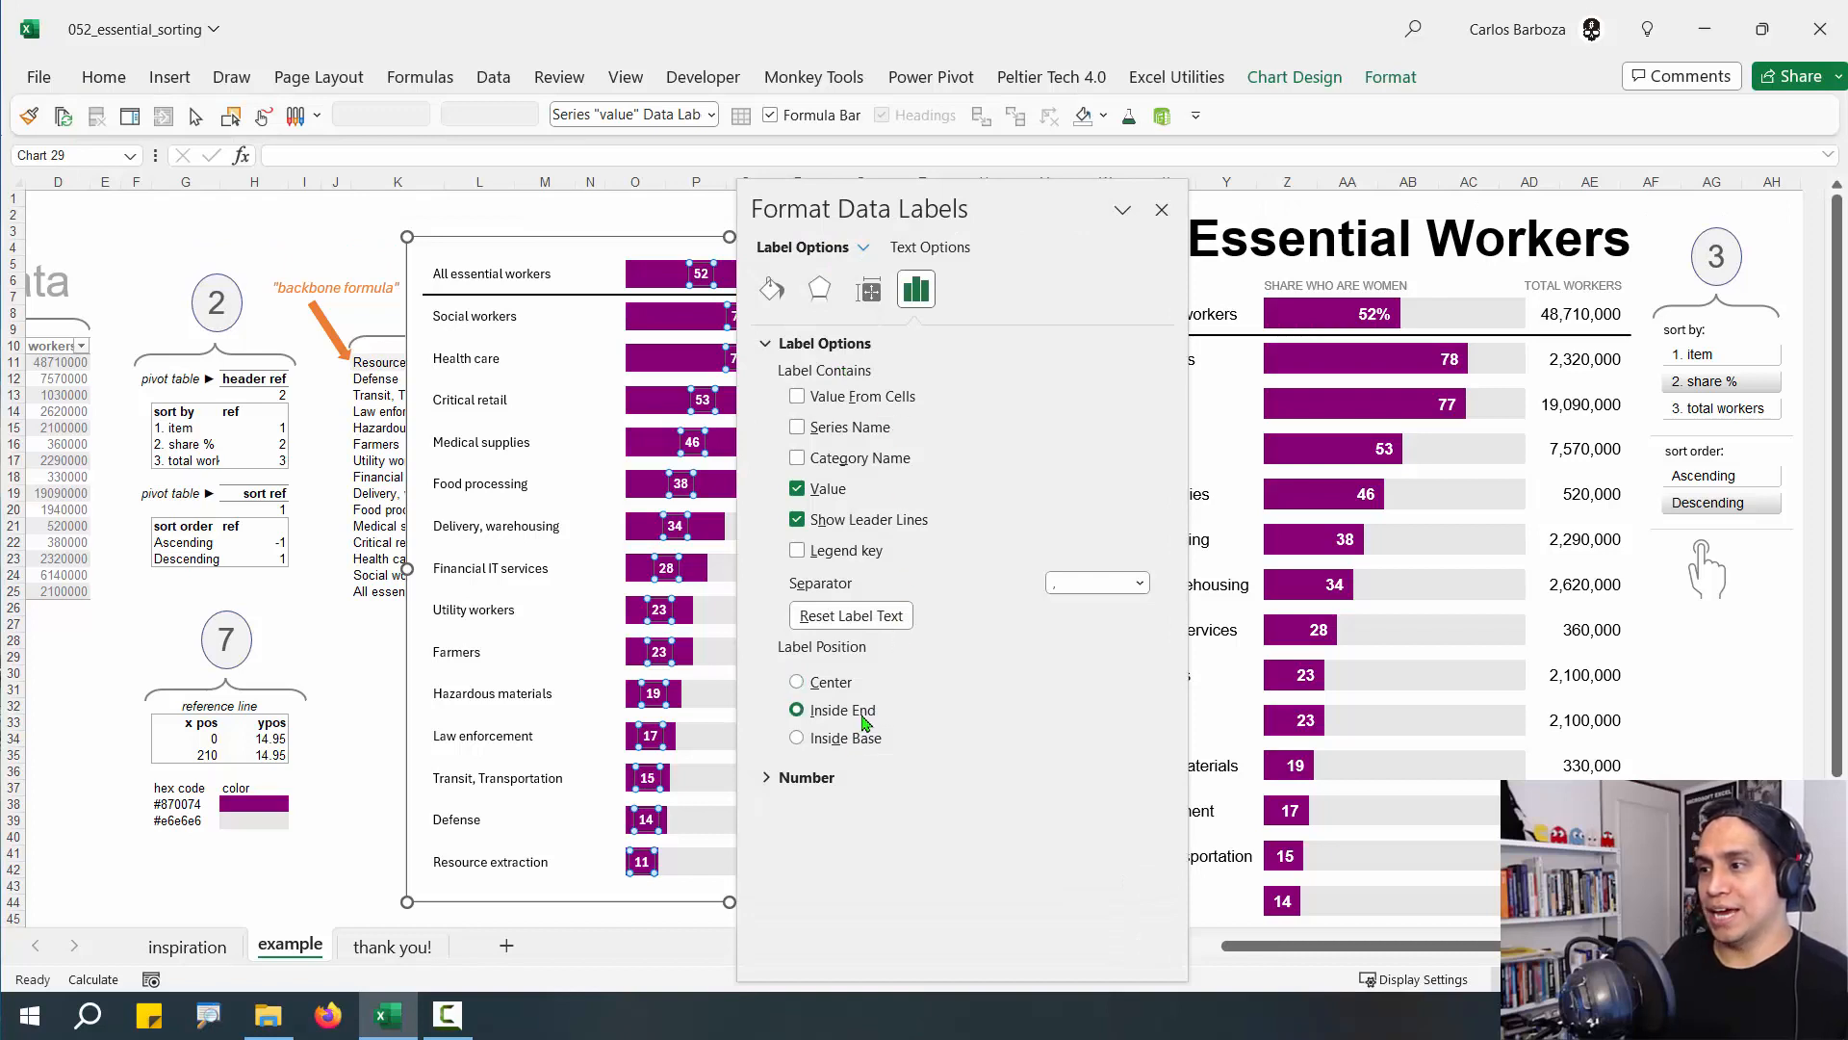
click(1161, 209)
click(479, 214)
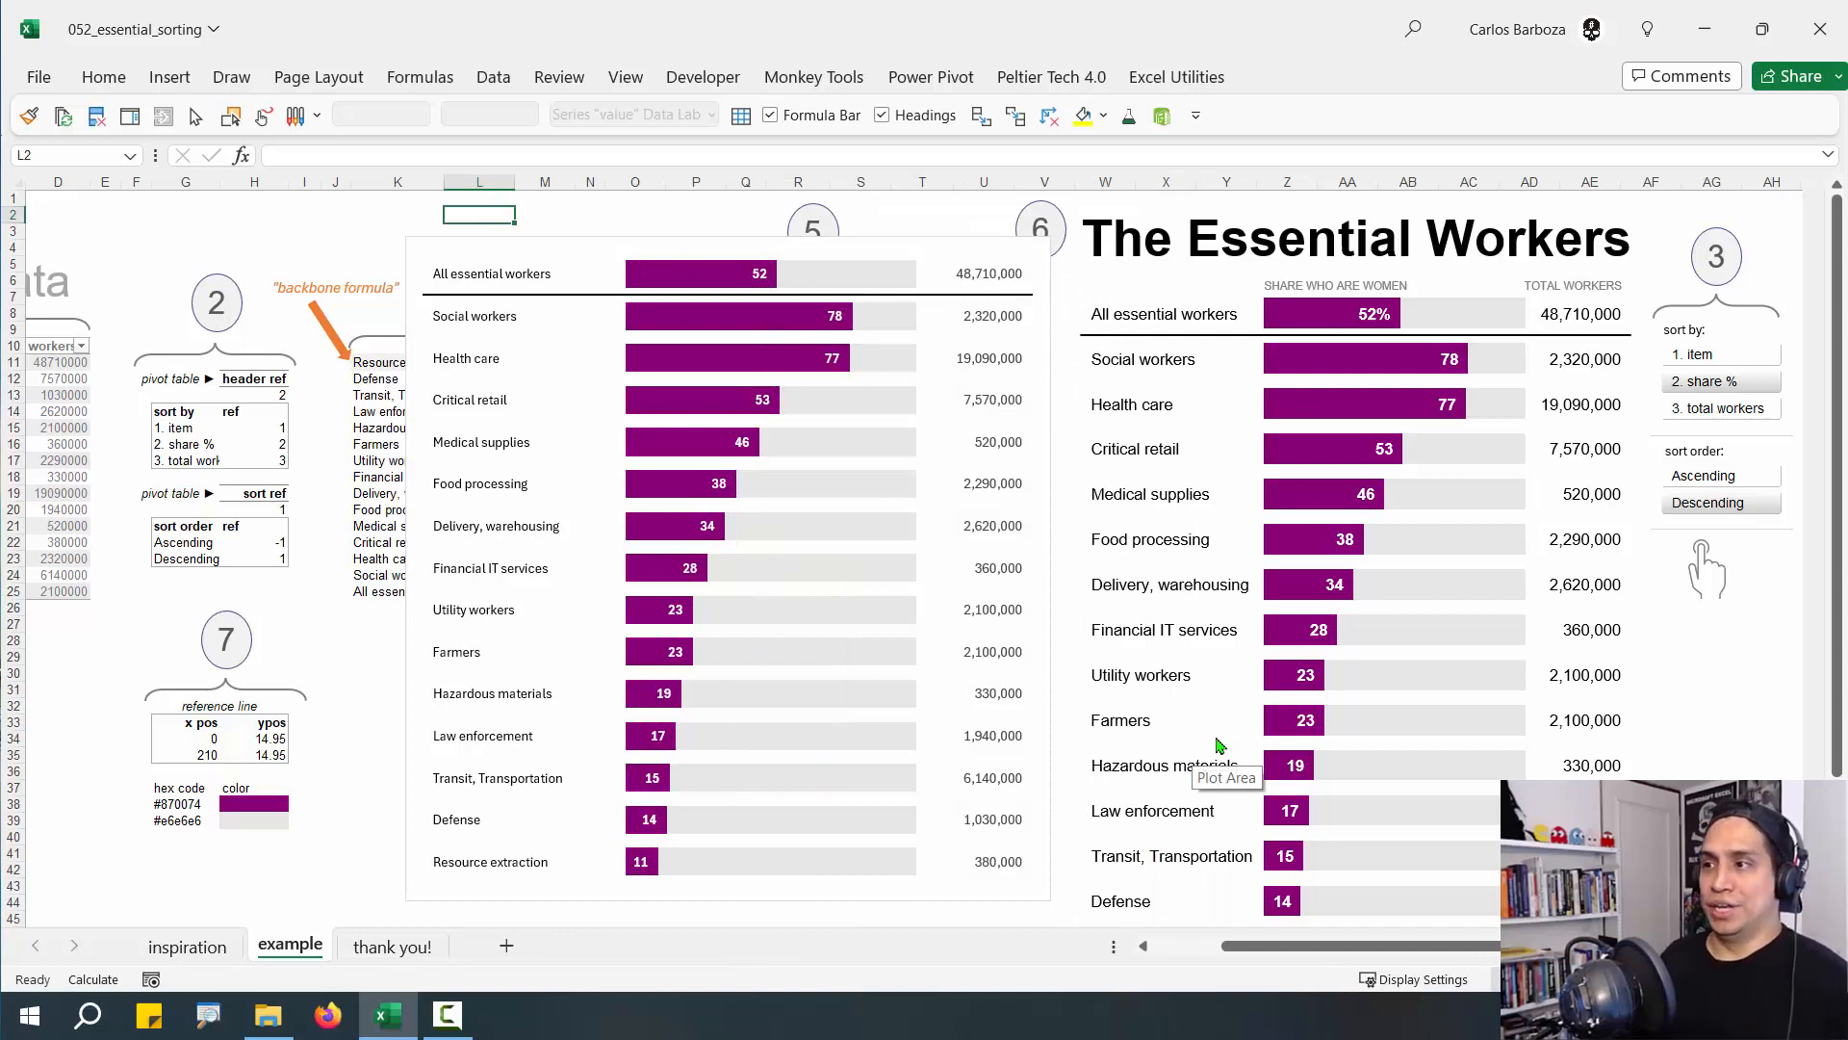
Shrink the plot area slightly at its upper and lower edges to leave blank space inside the chart for text
click(730, 311)
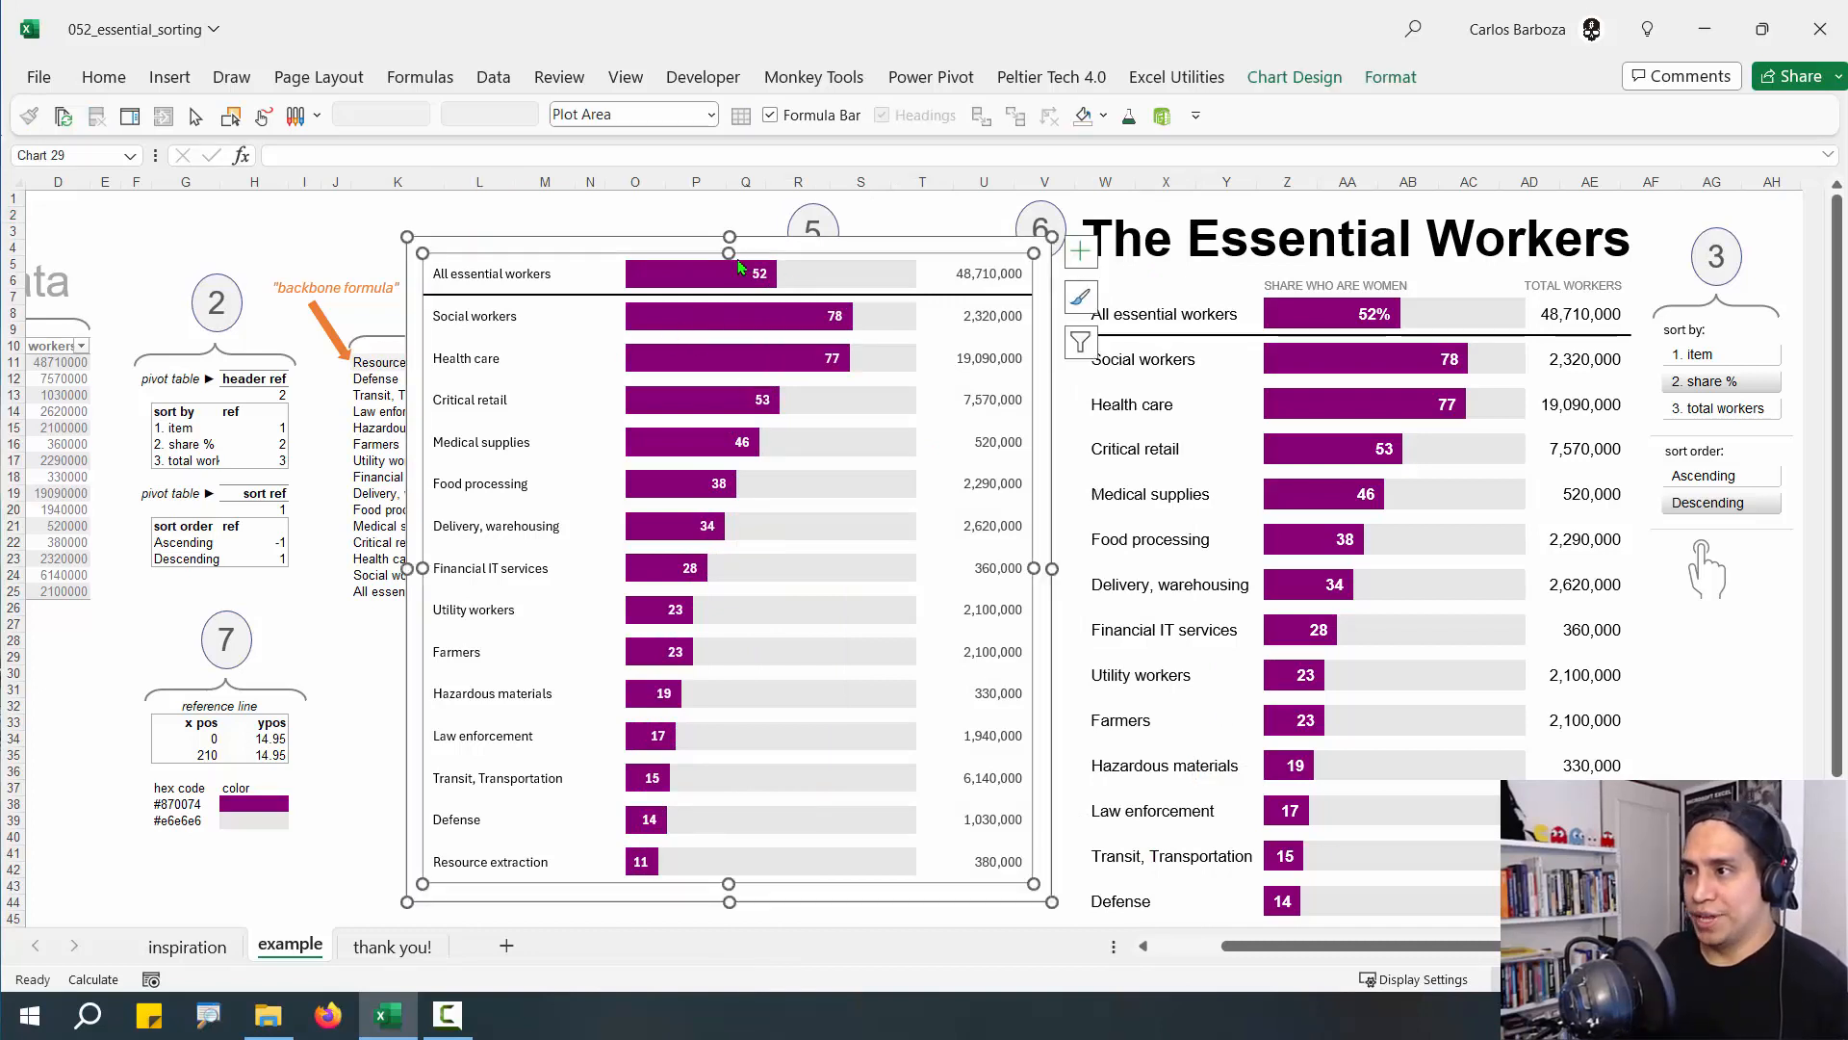
drag(729, 255, 729, 275)
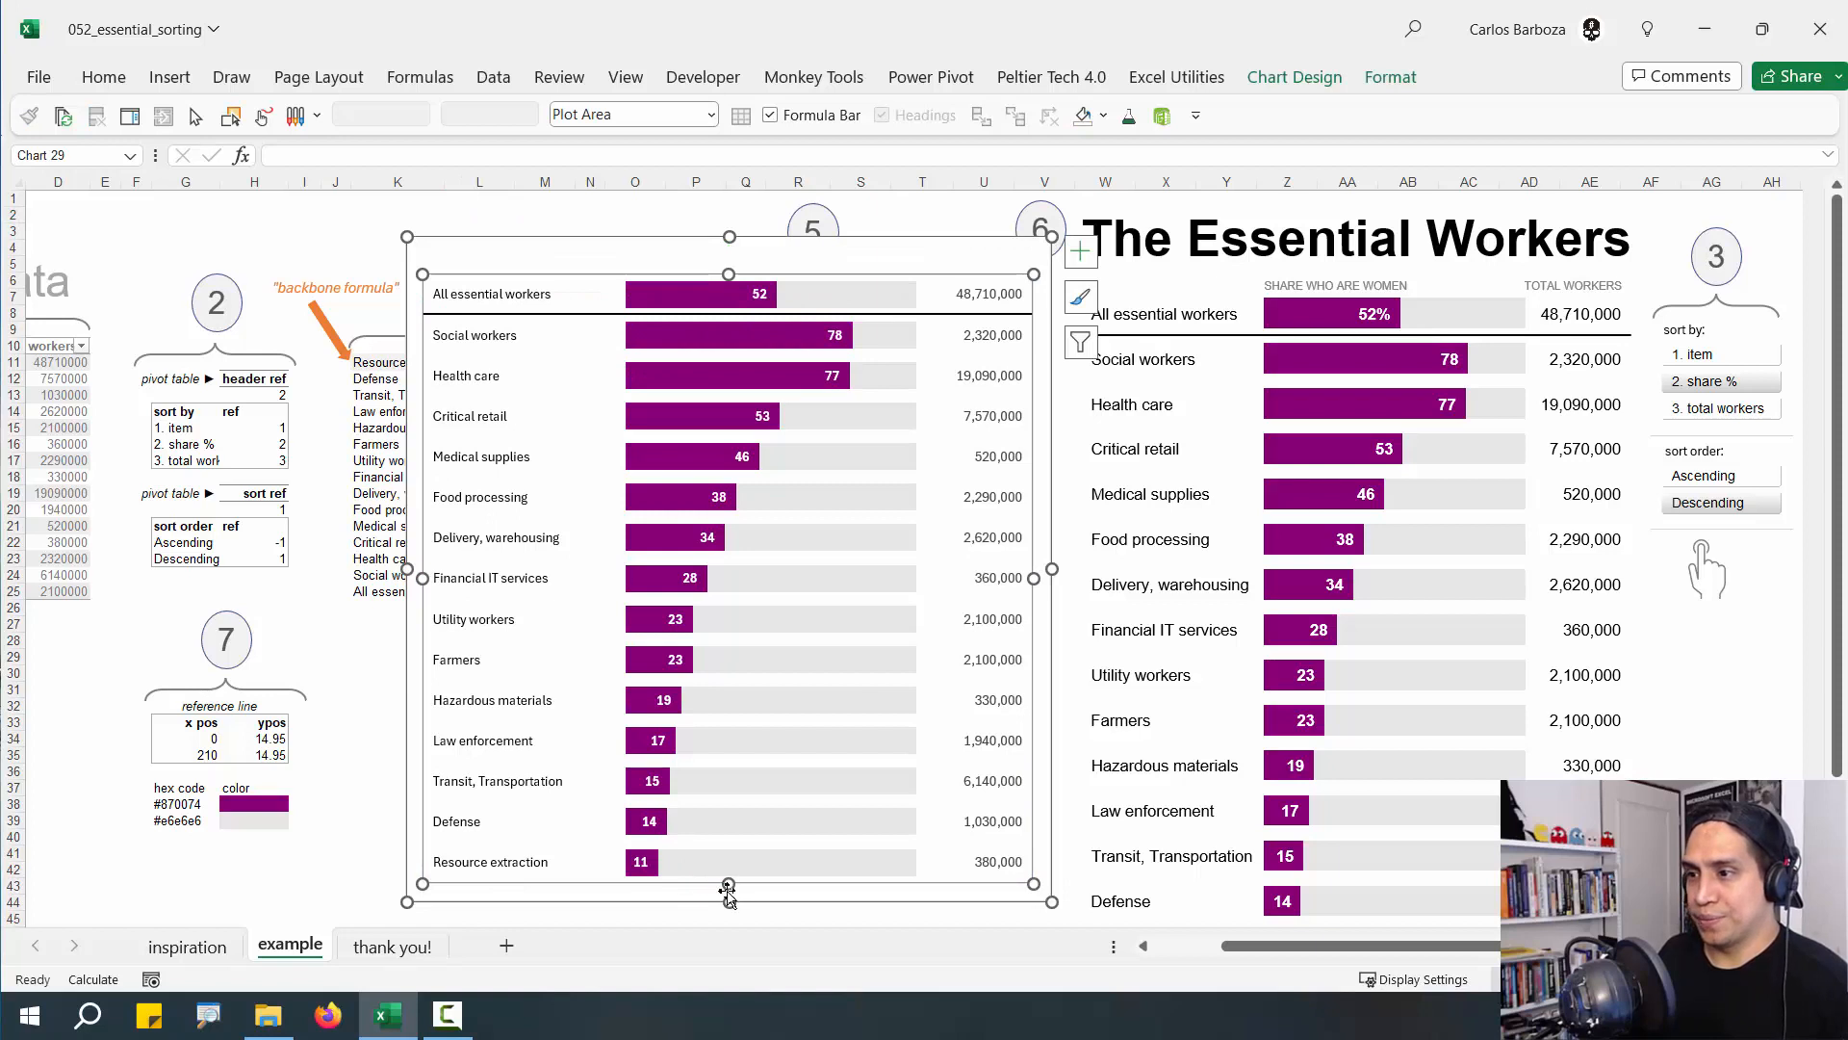
click(729, 890)
double_click(728, 883)
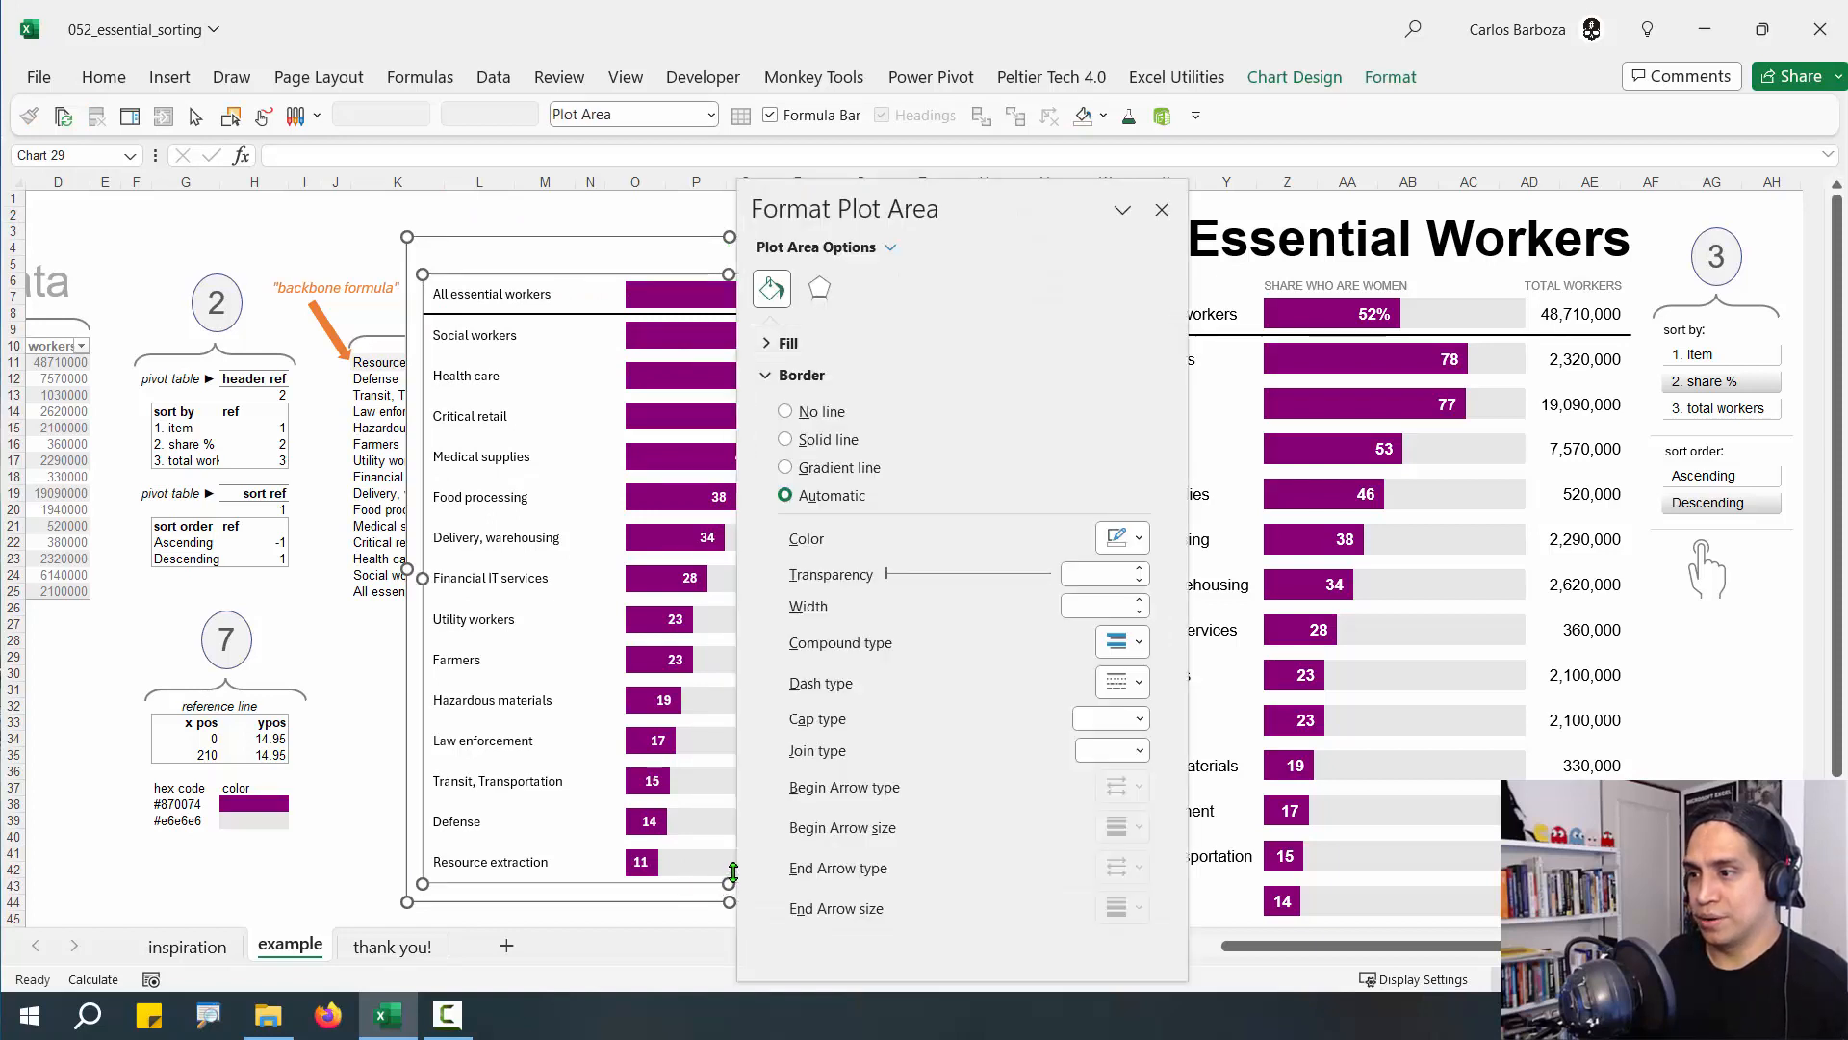
drag(729, 871, 728, 869)
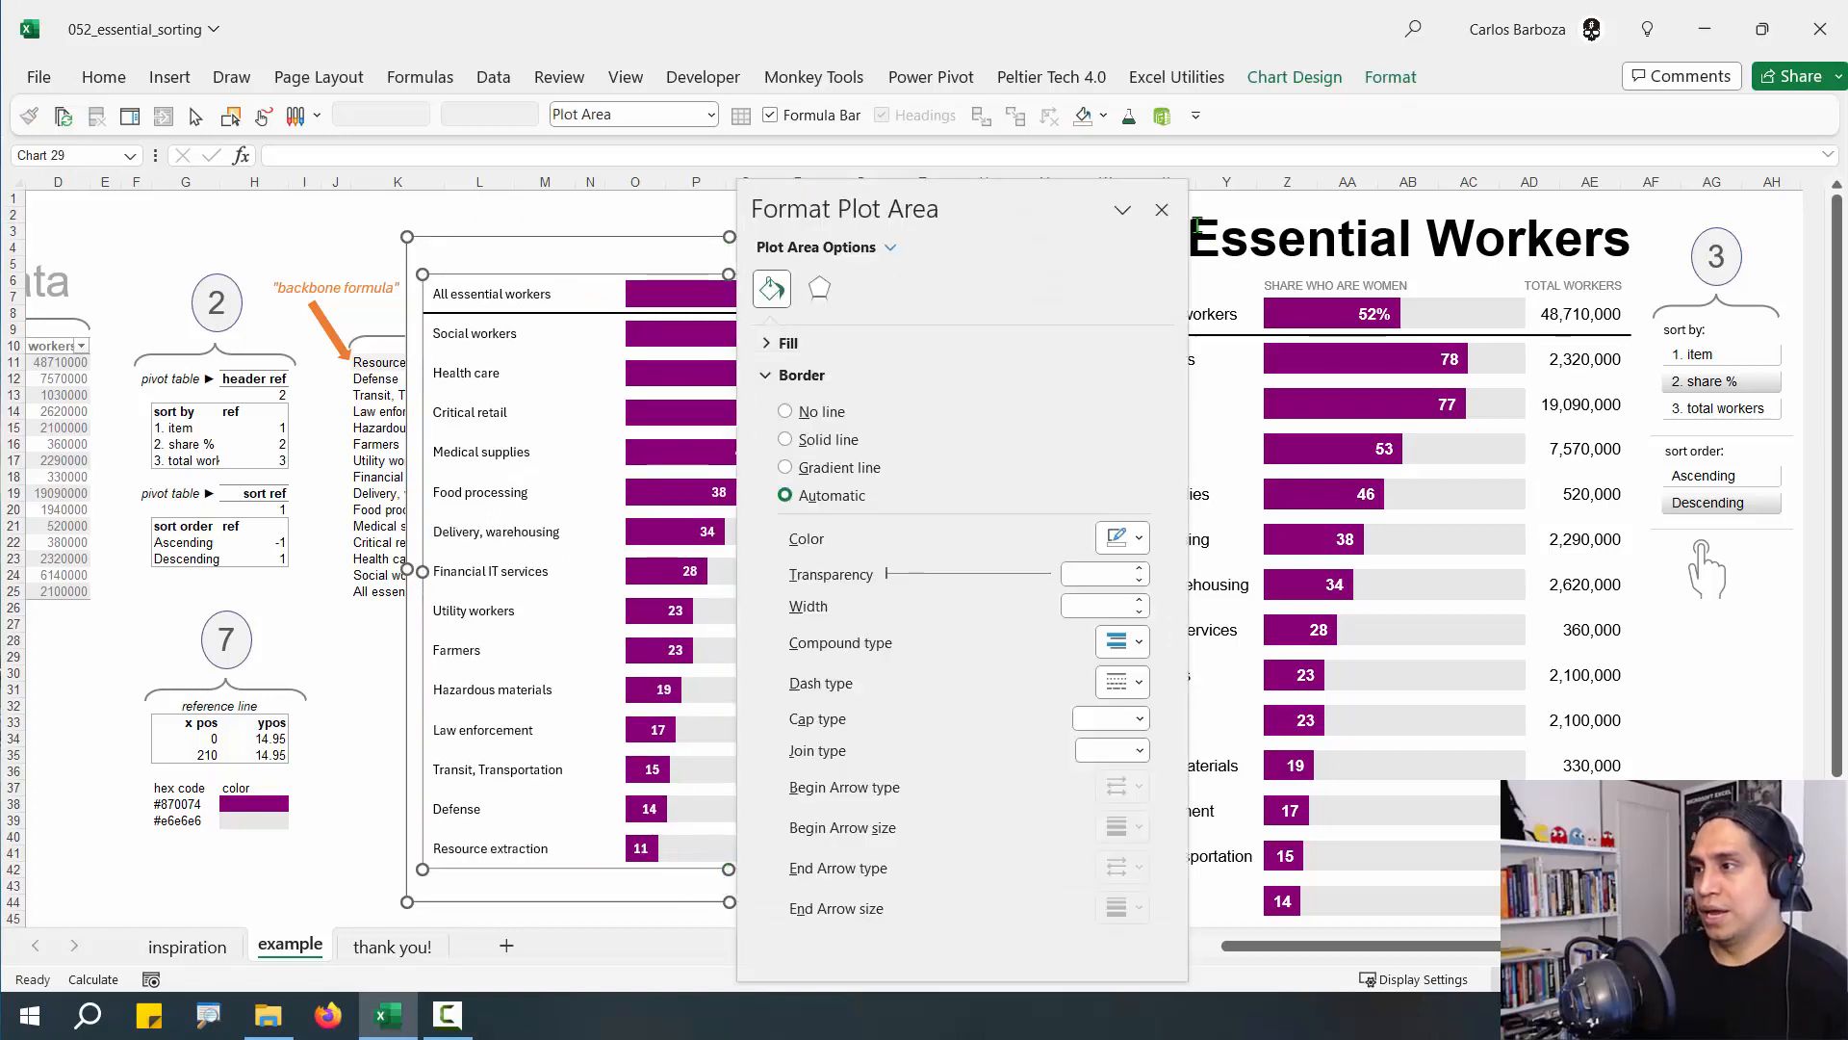
click(1163, 208)
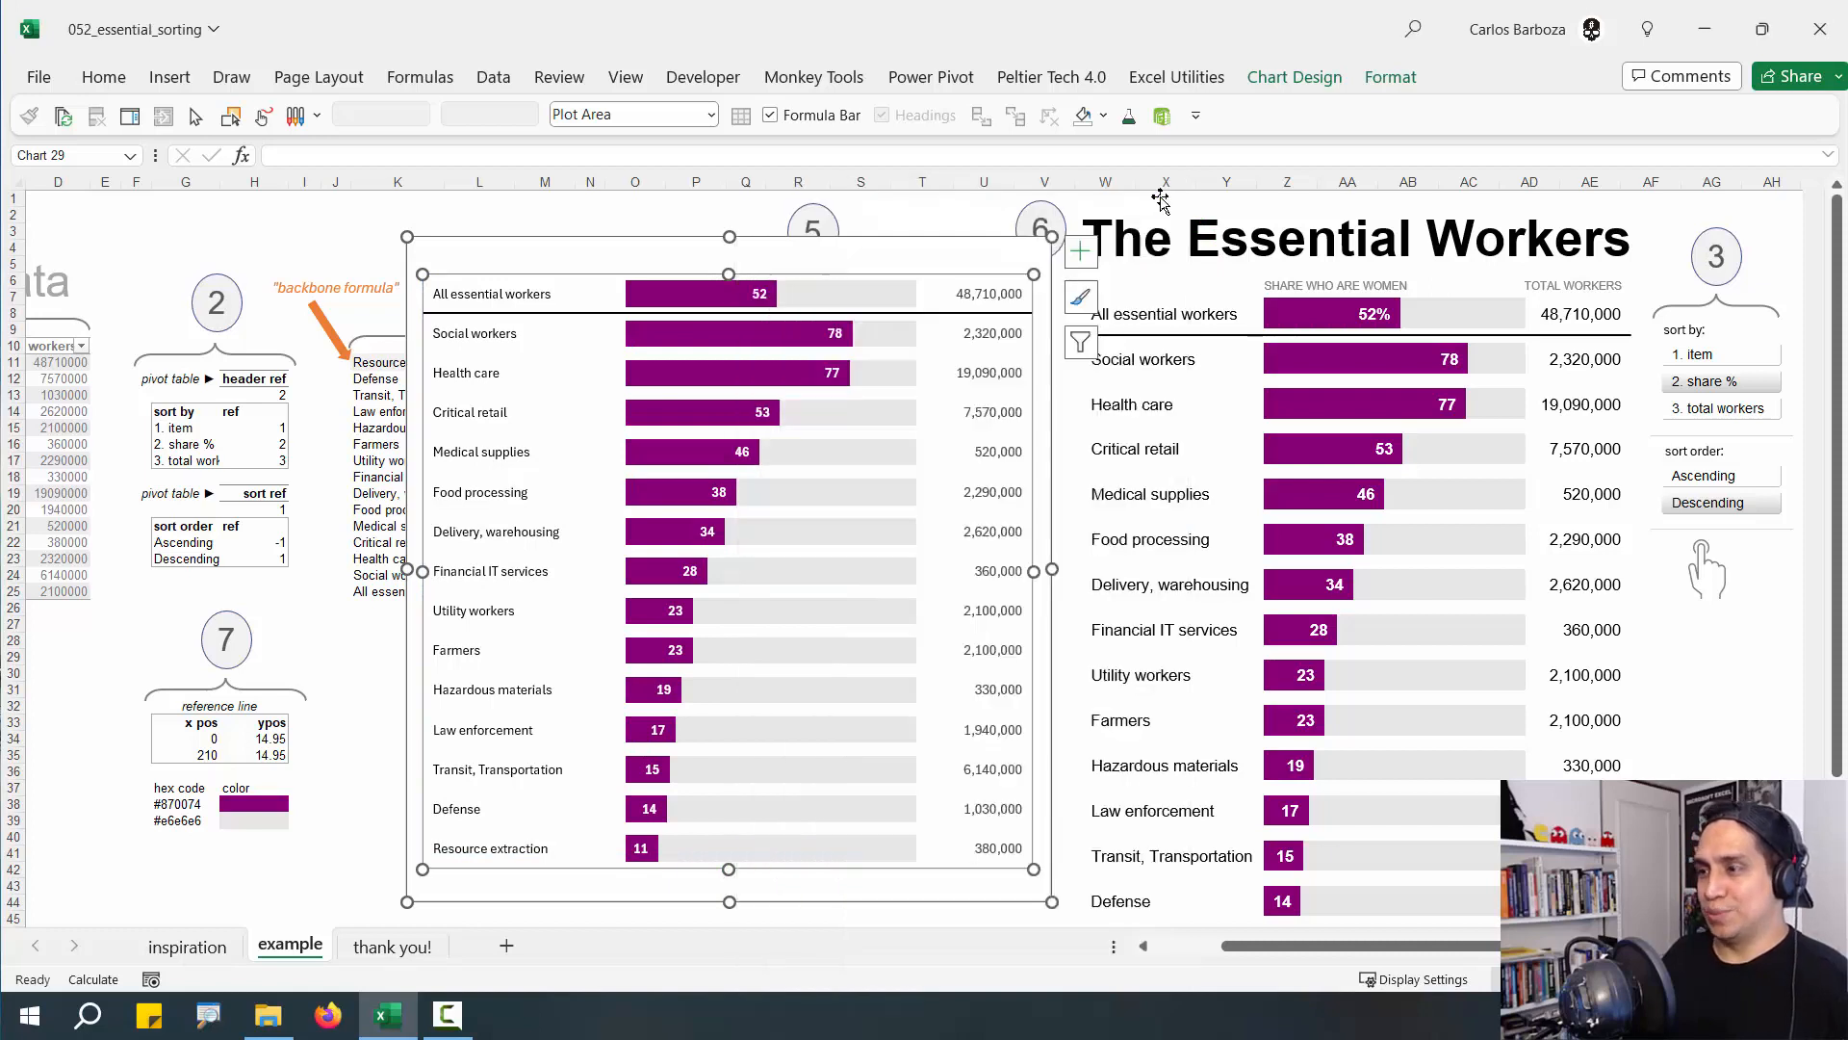
drag(654, 306, 687, 218)
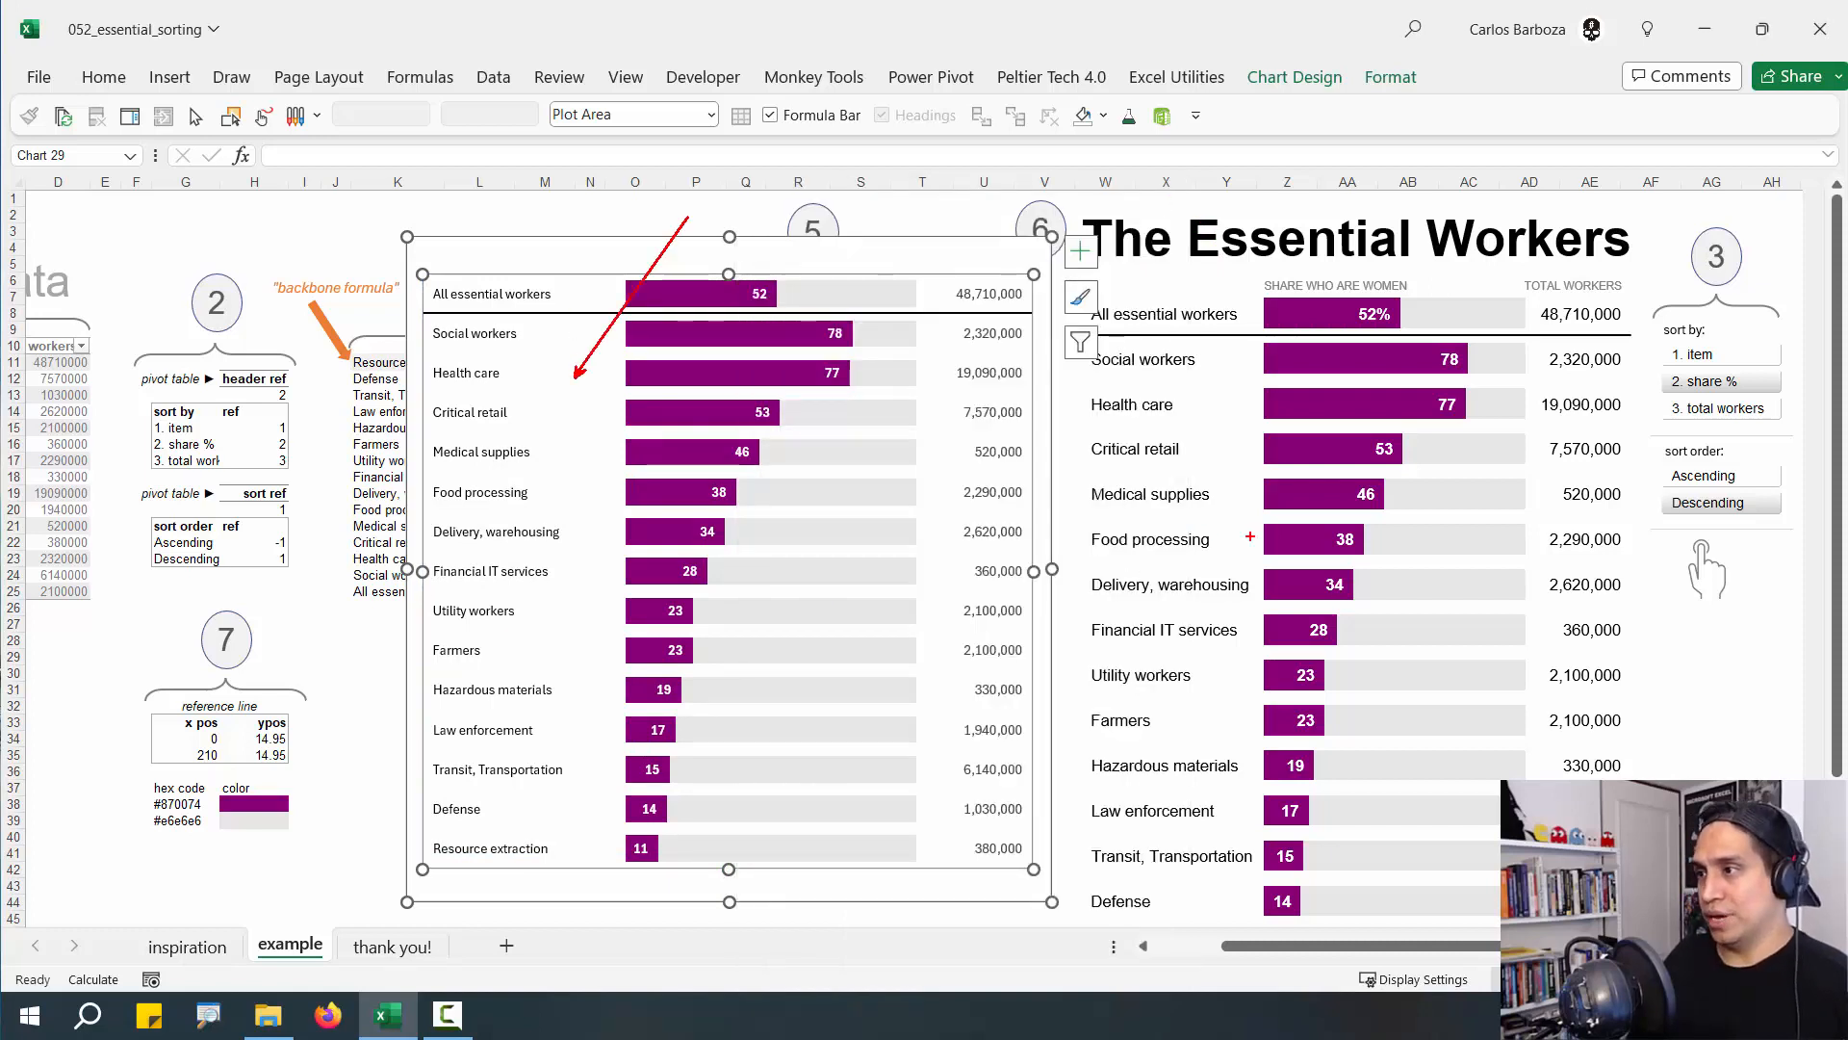
drag(1242, 450, 1141, 268)
key(Escape)
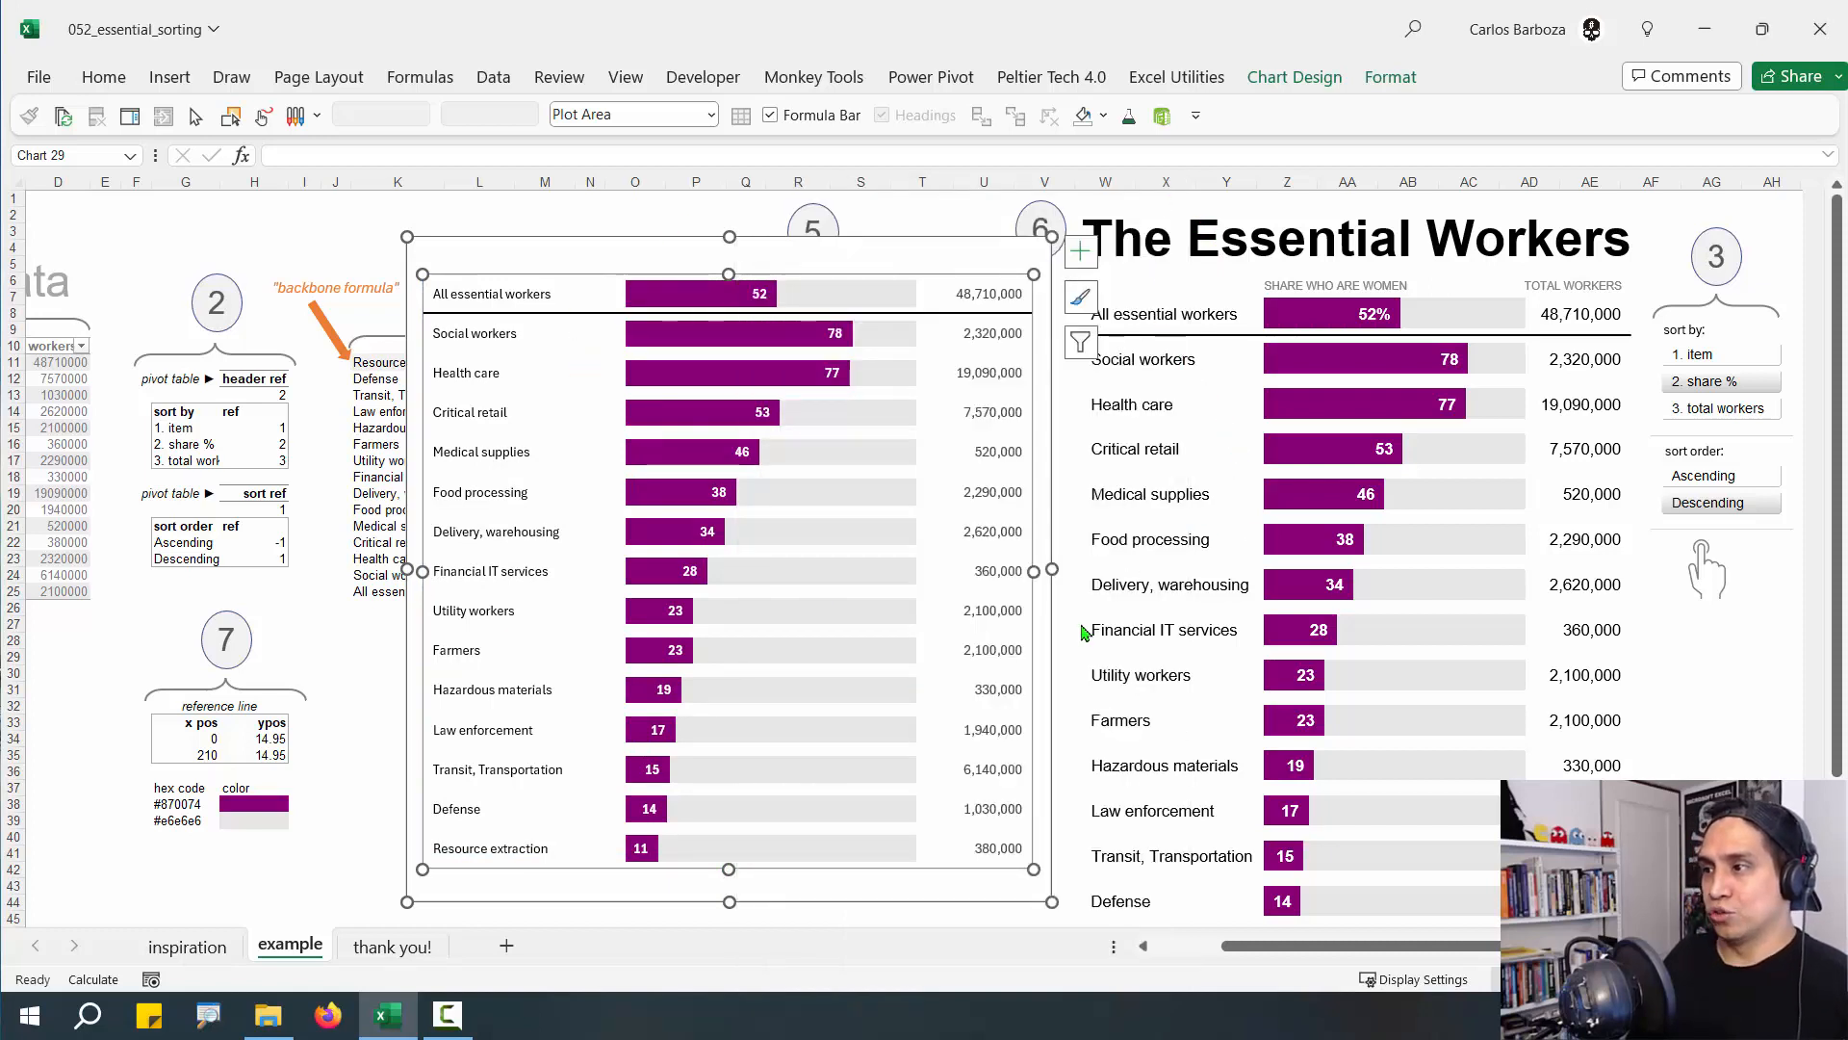
Narrow the new bar chart and move it beside the finished Essential Workers chart
drag(1053, 569, 926, 571)
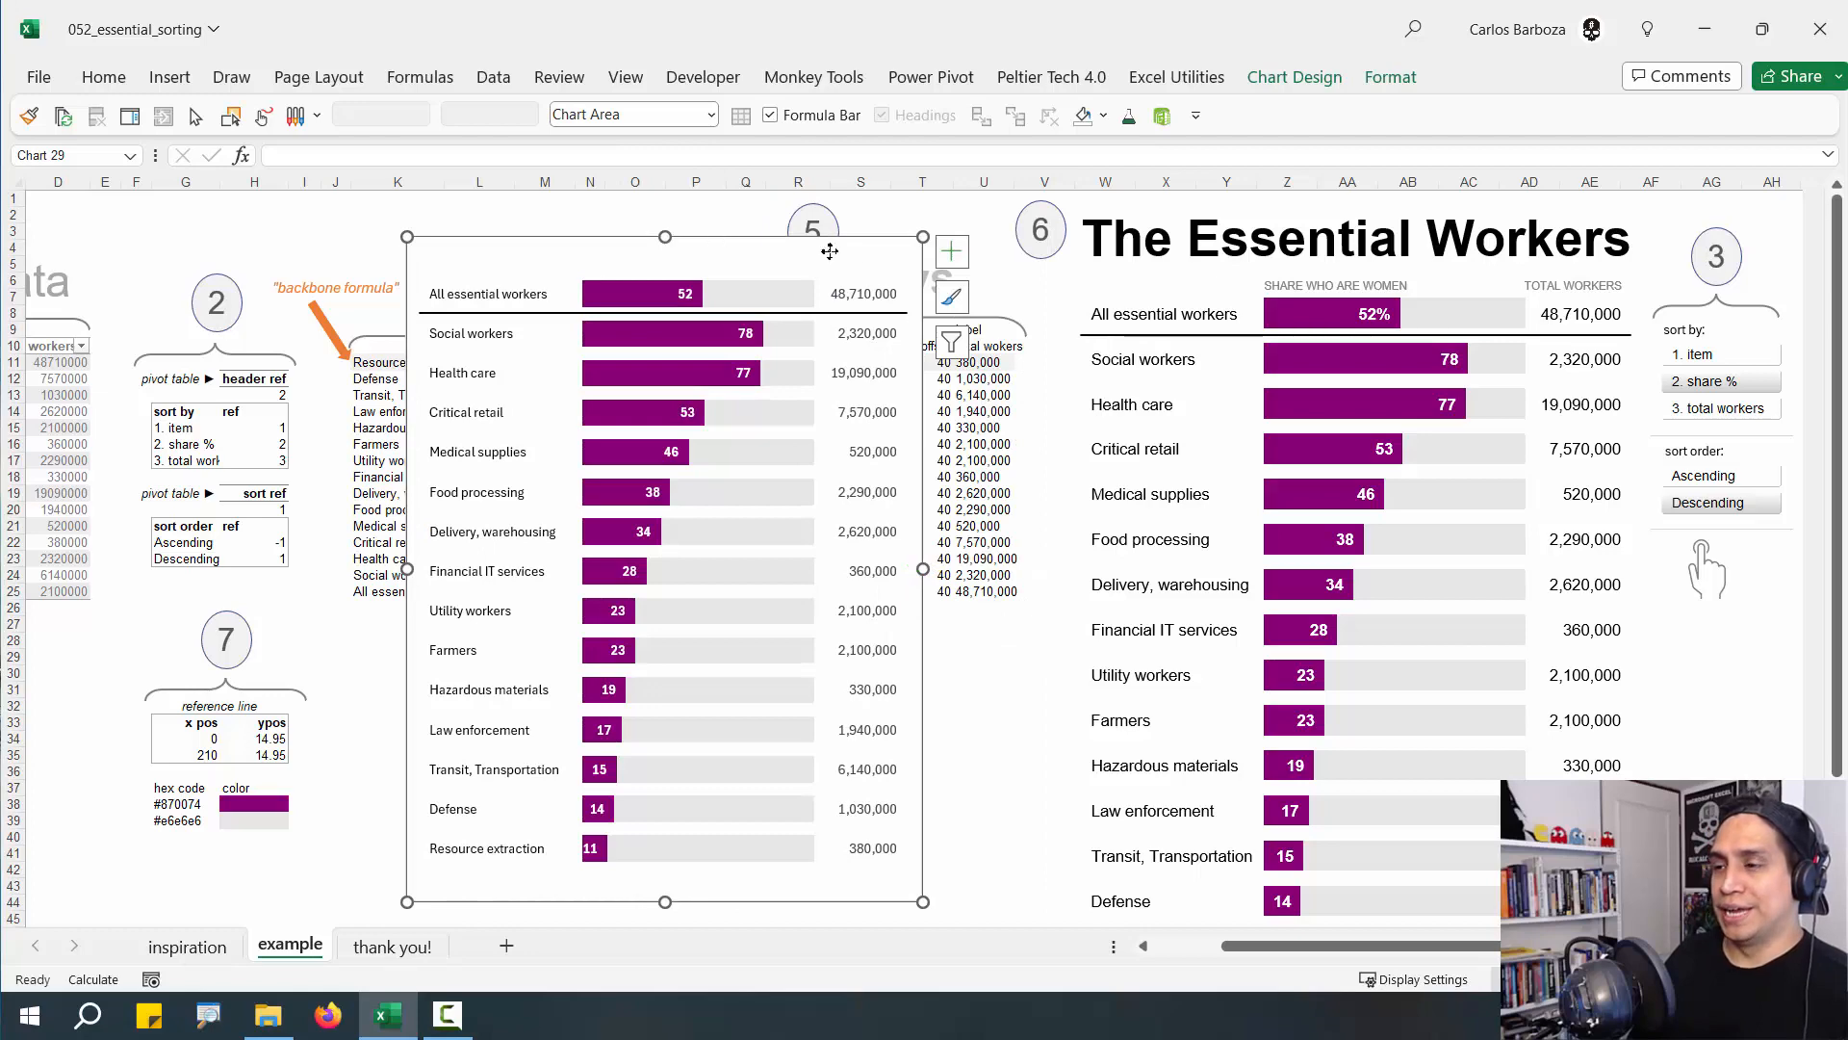
drag(748, 309, 807, 291)
click(790, 300)
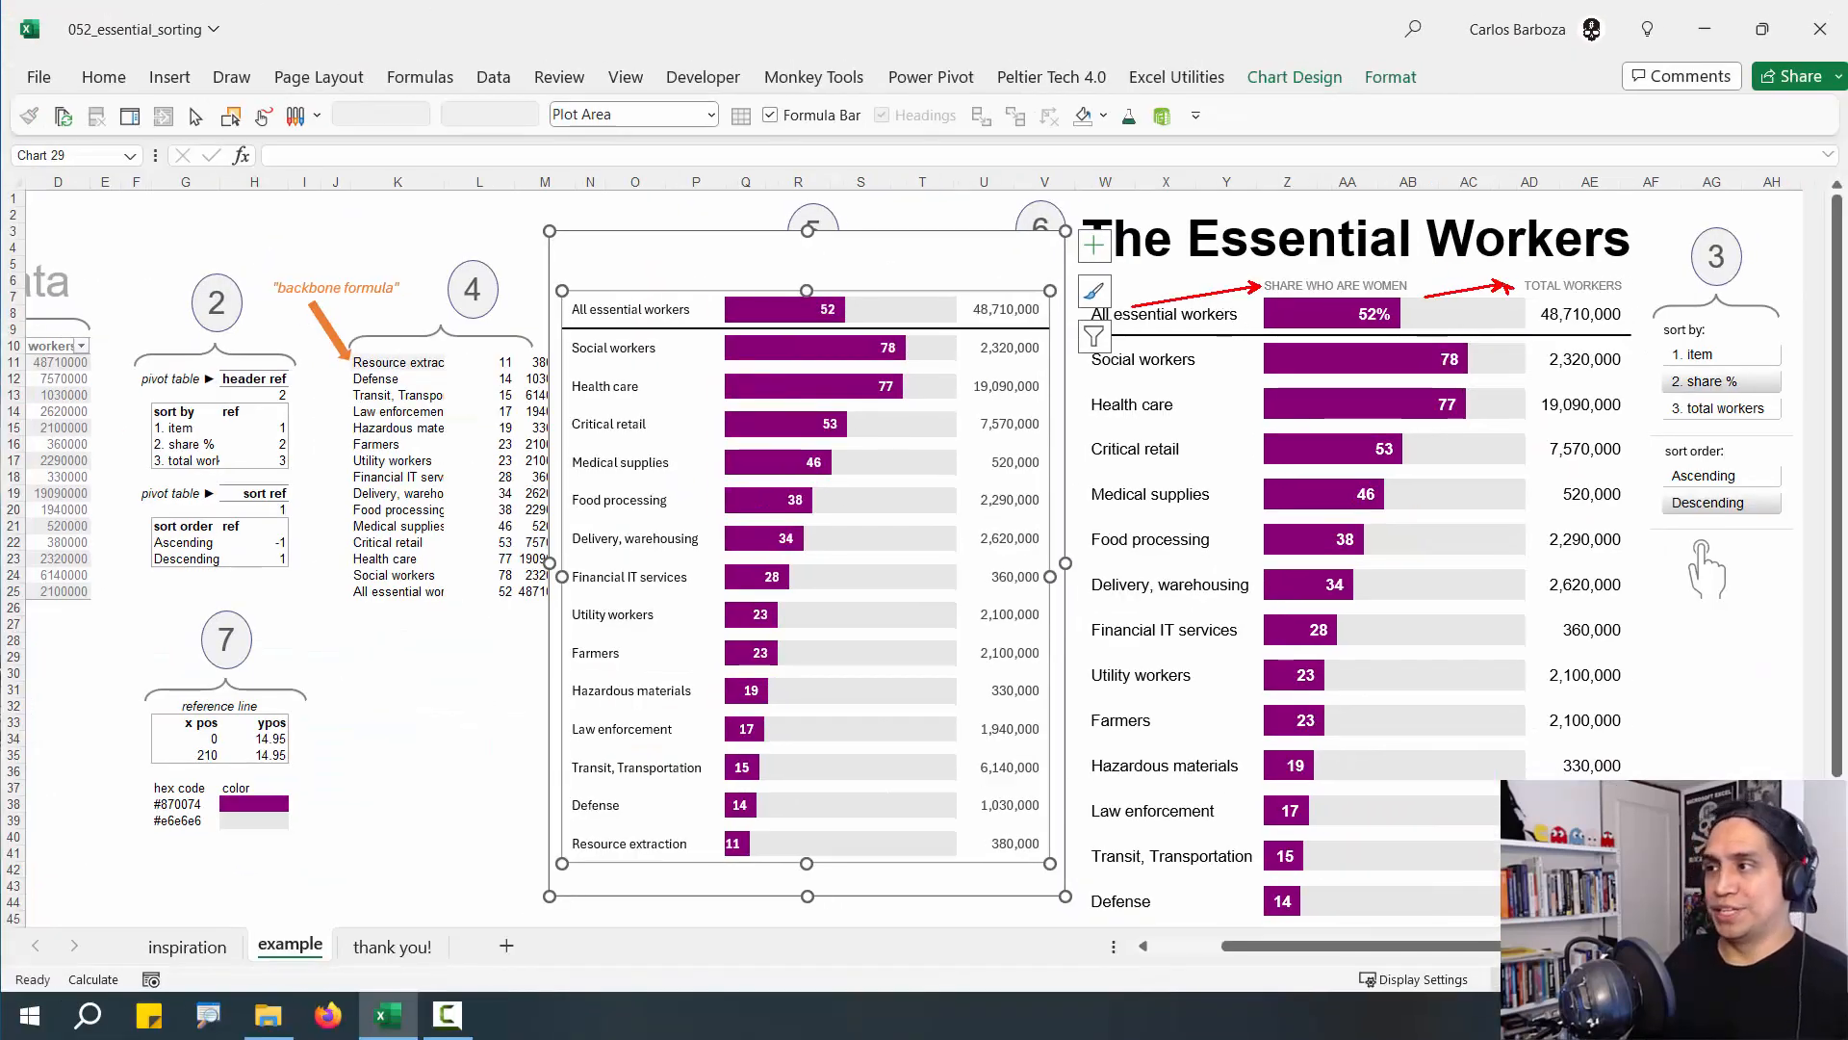
Insert a text box reading "SHARE WHO ARE WOMEN" inside the chart and fit it on one line above the purple bars
click(673, 243)
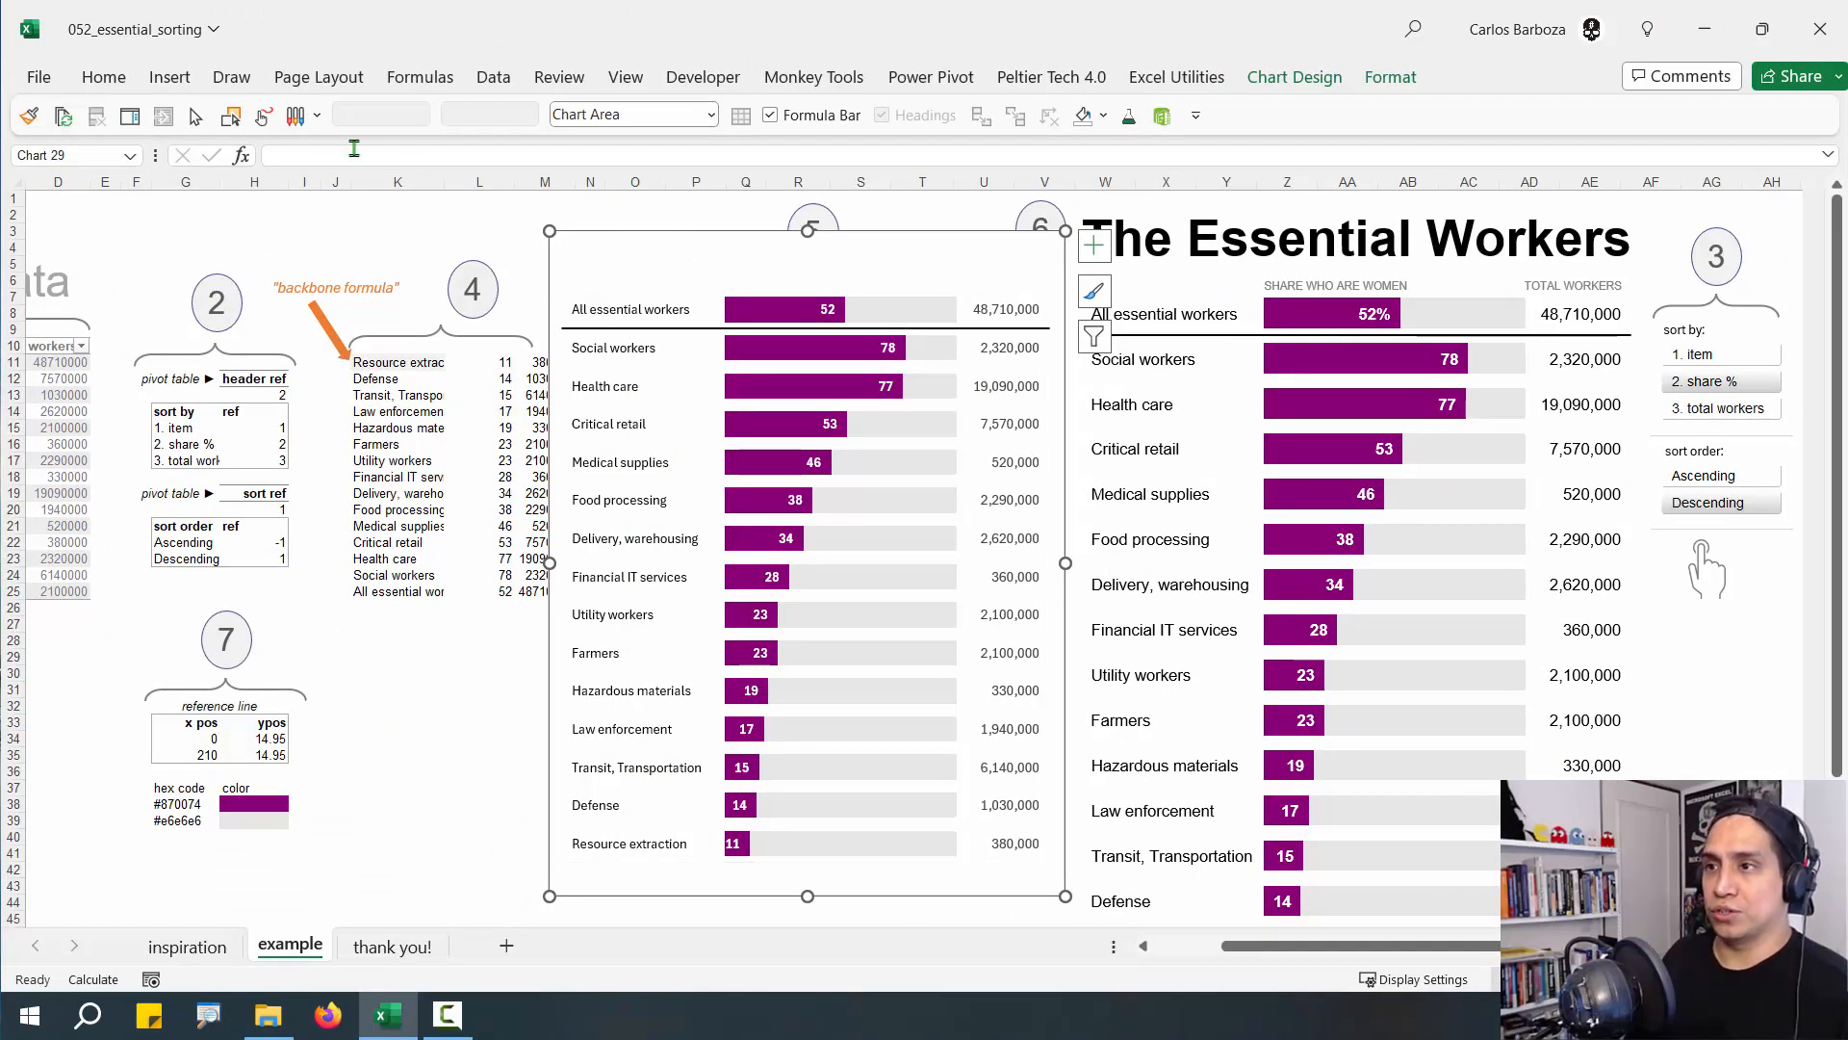
click(603, 221)
click(607, 237)
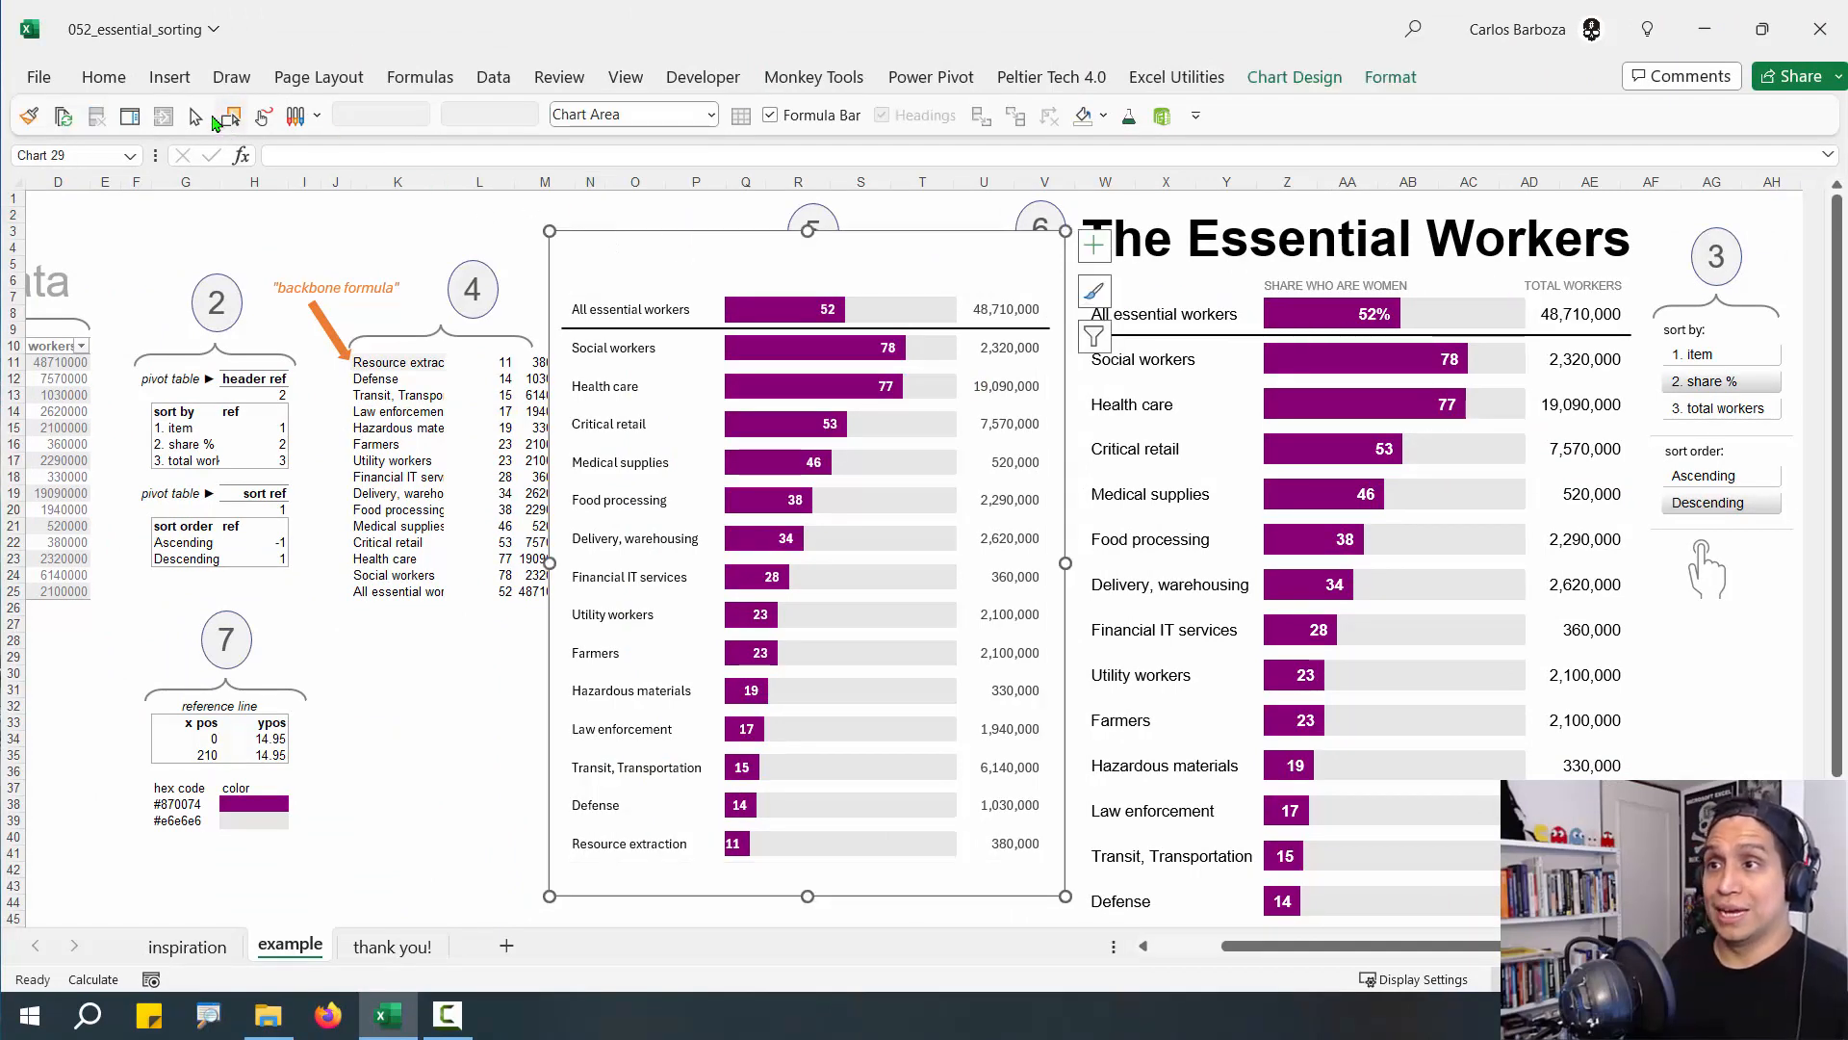
click(172, 78)
click(1548, 152)
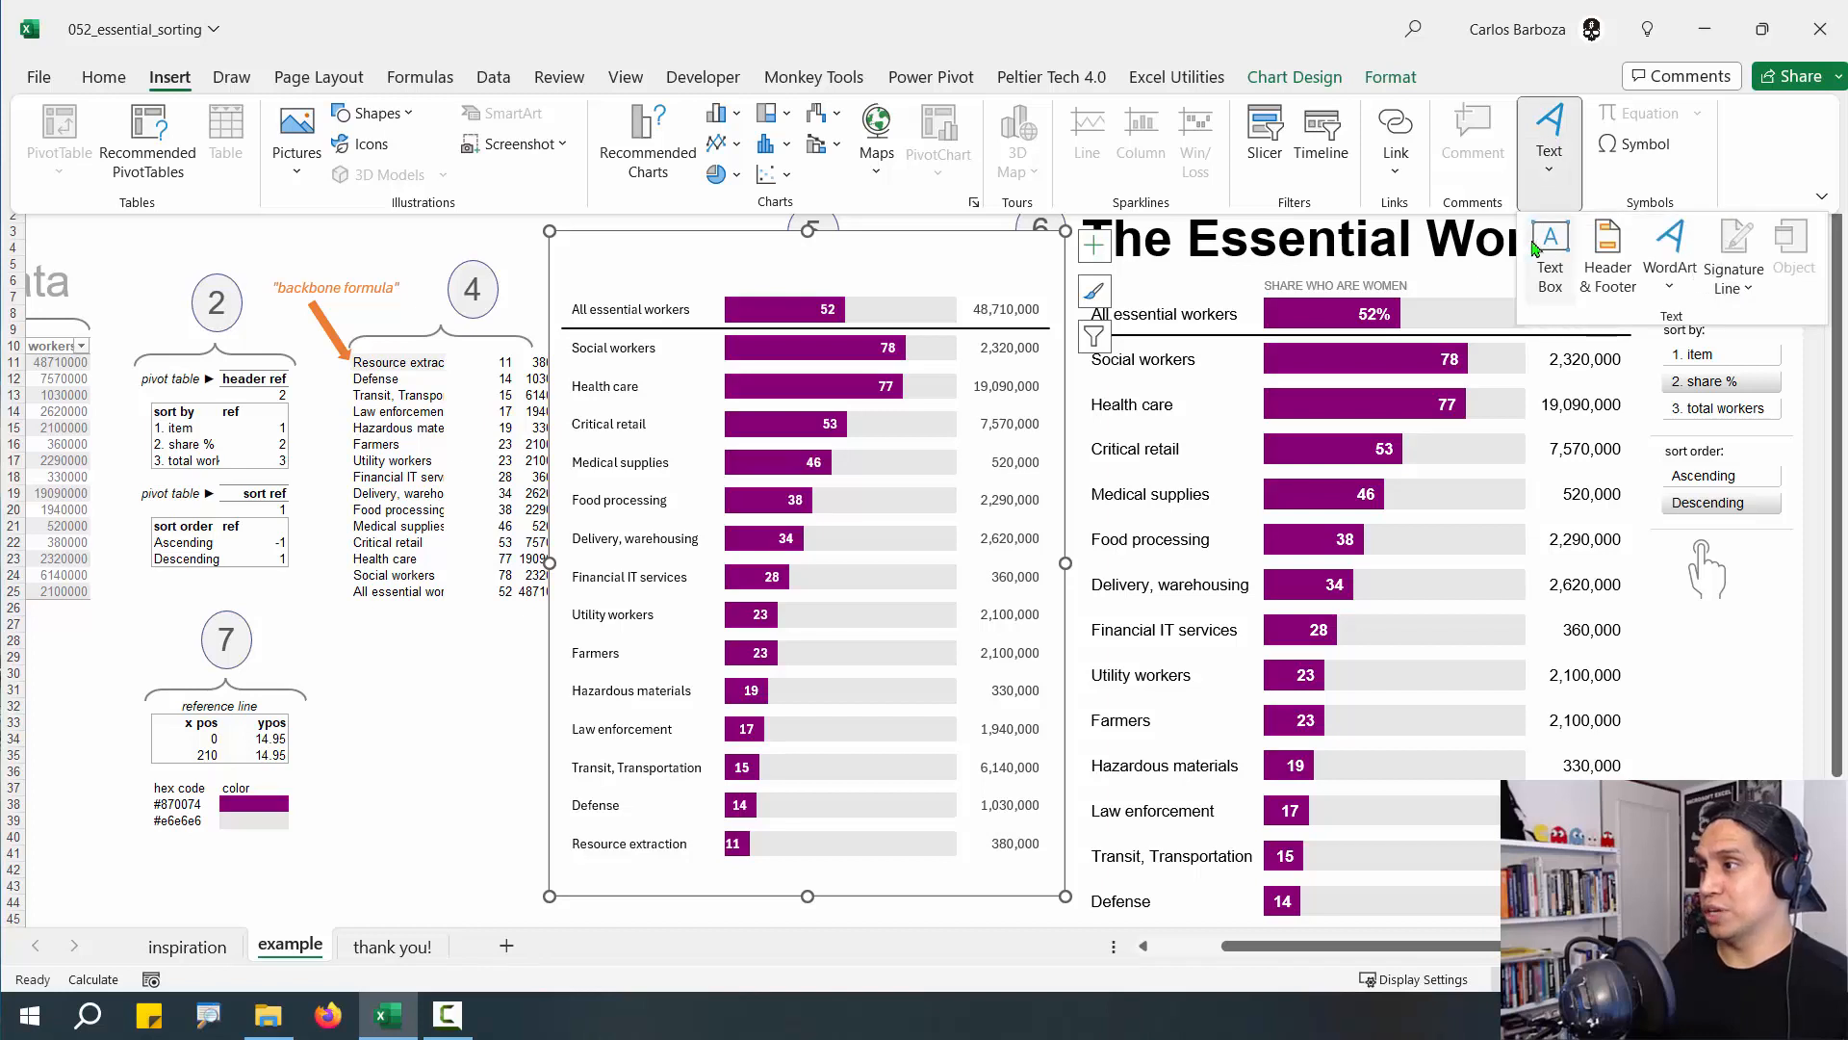
click(1551, 249)
drag(593, 263, 710, 379)
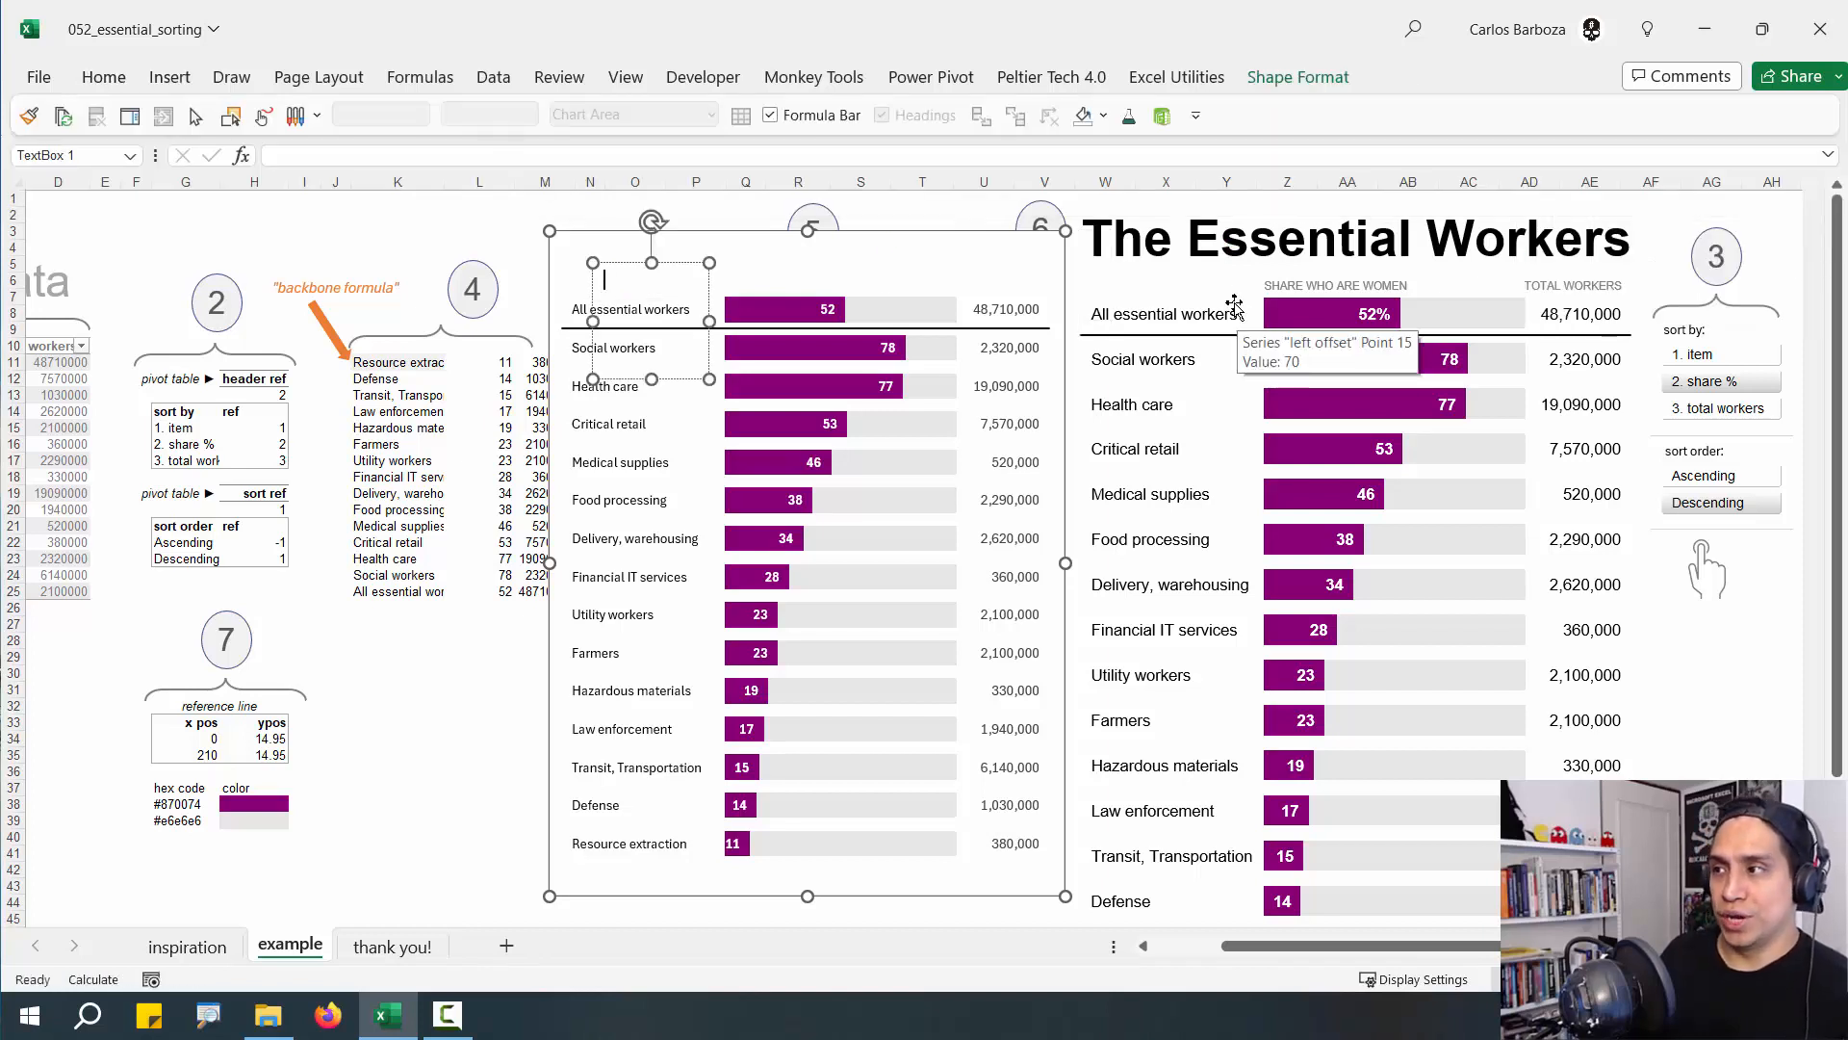
text(SHARE)
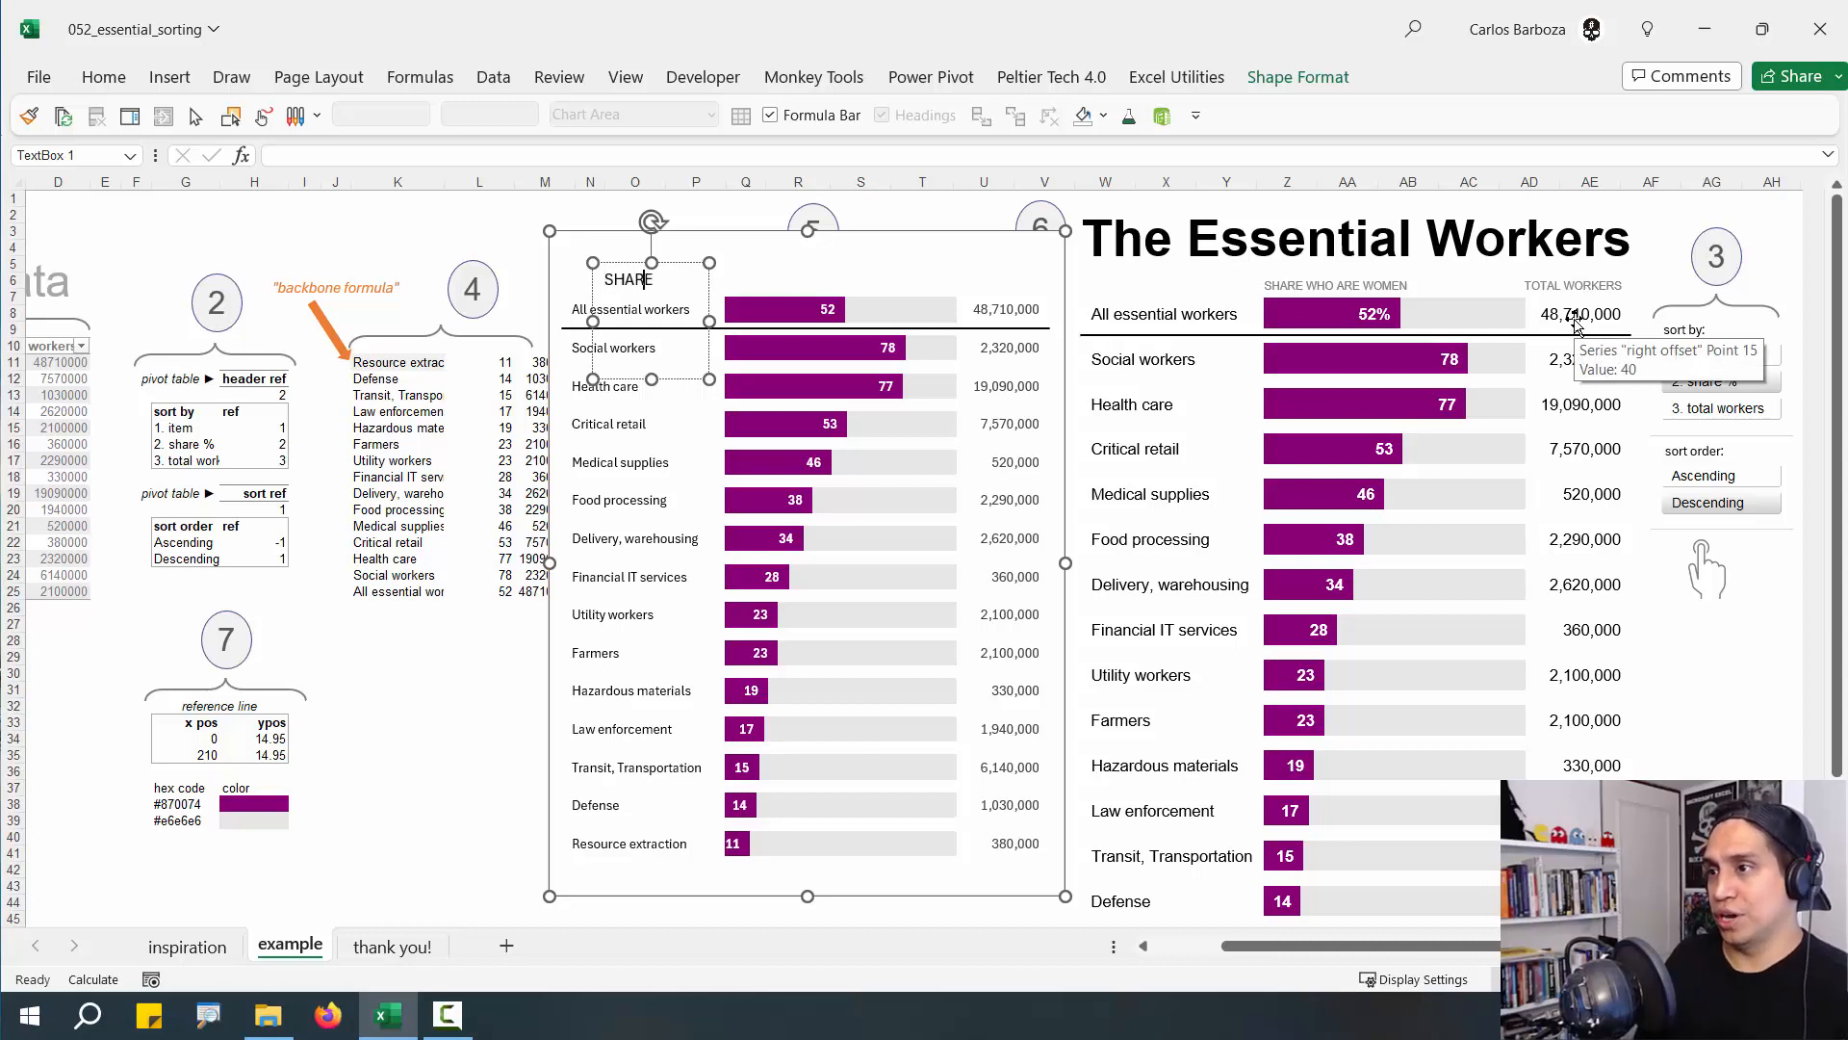
text( wHO ARE)
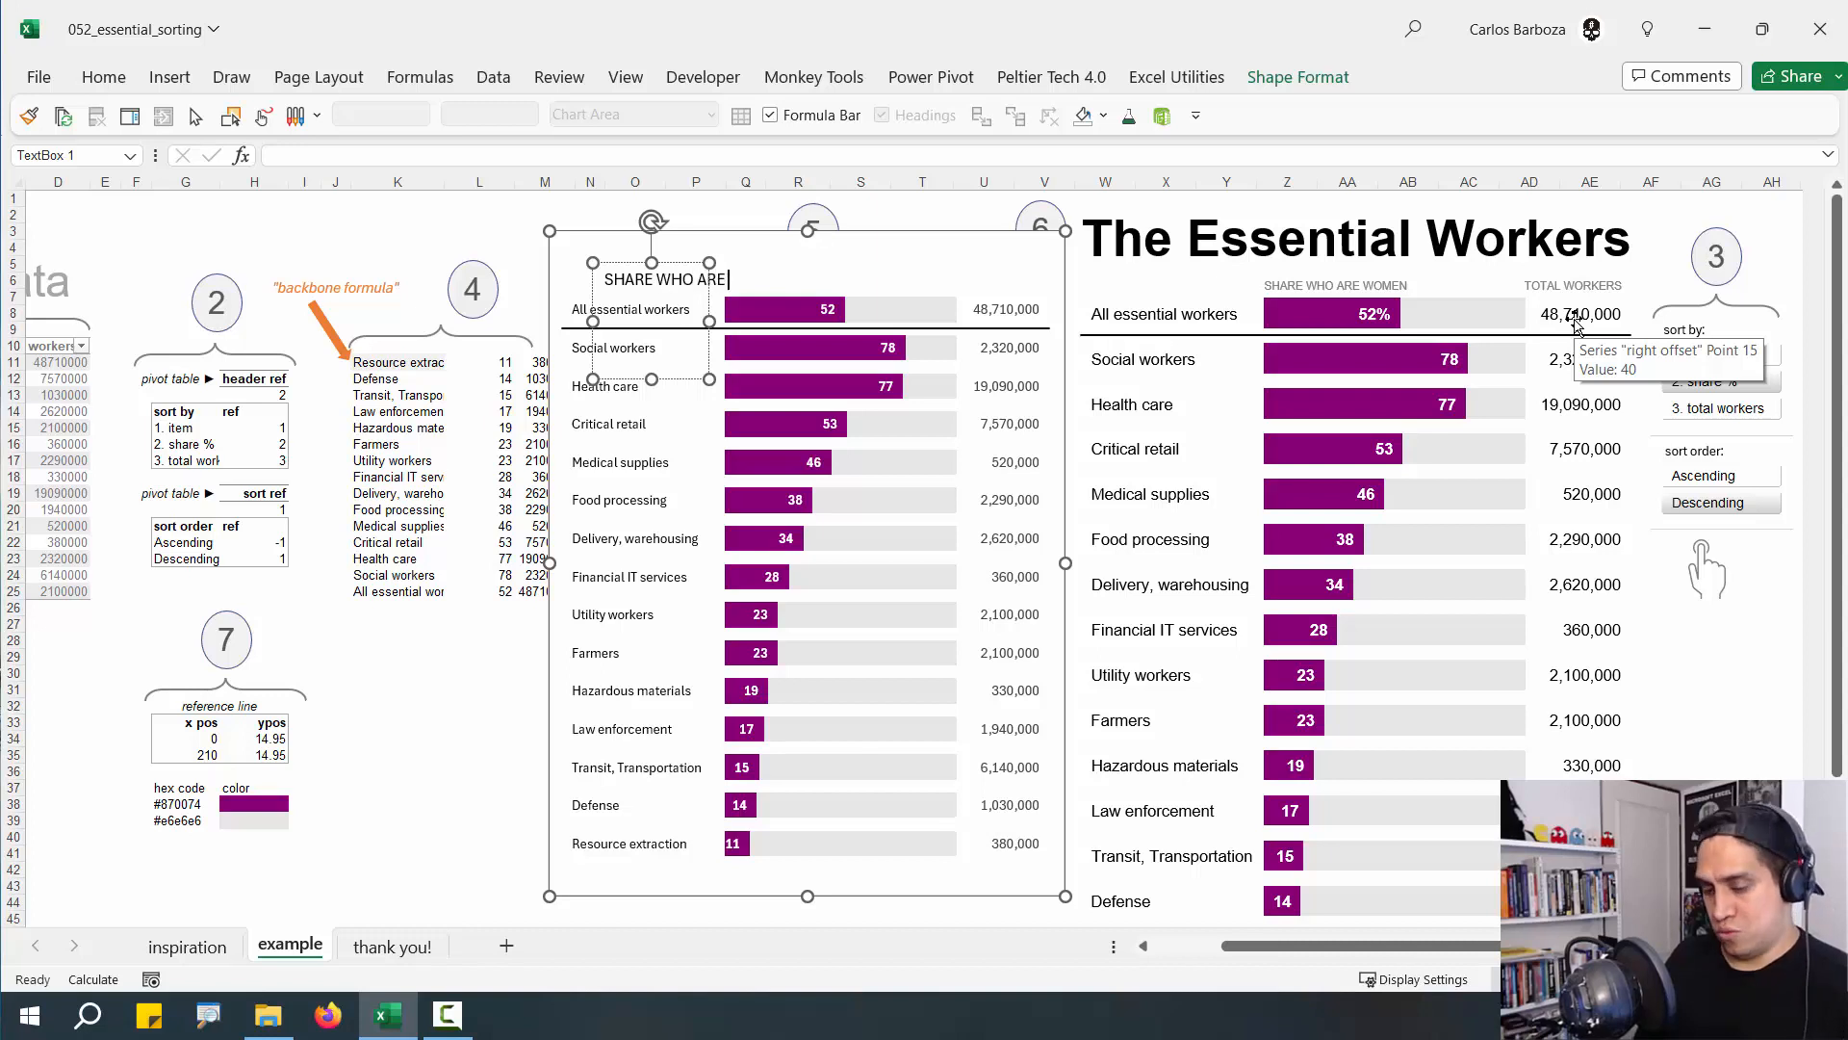
text( WOMEN)
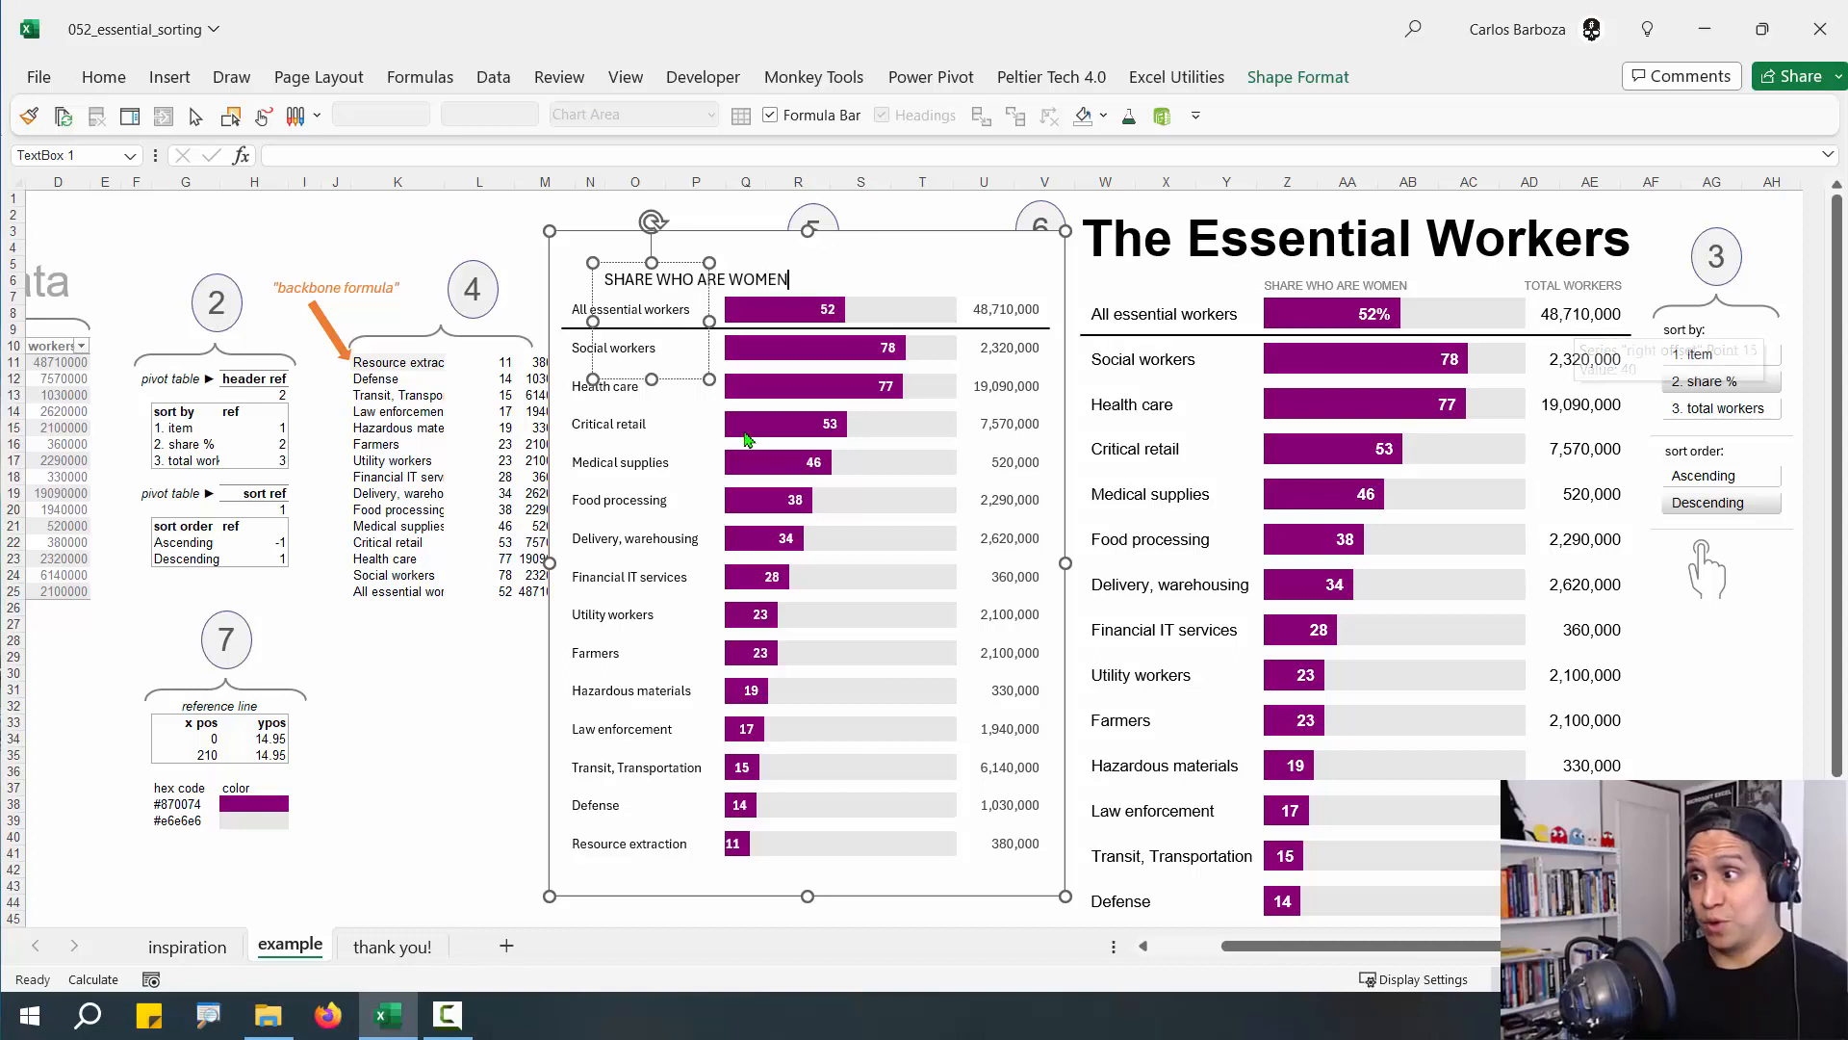
drag(711, 380, 888, 254)
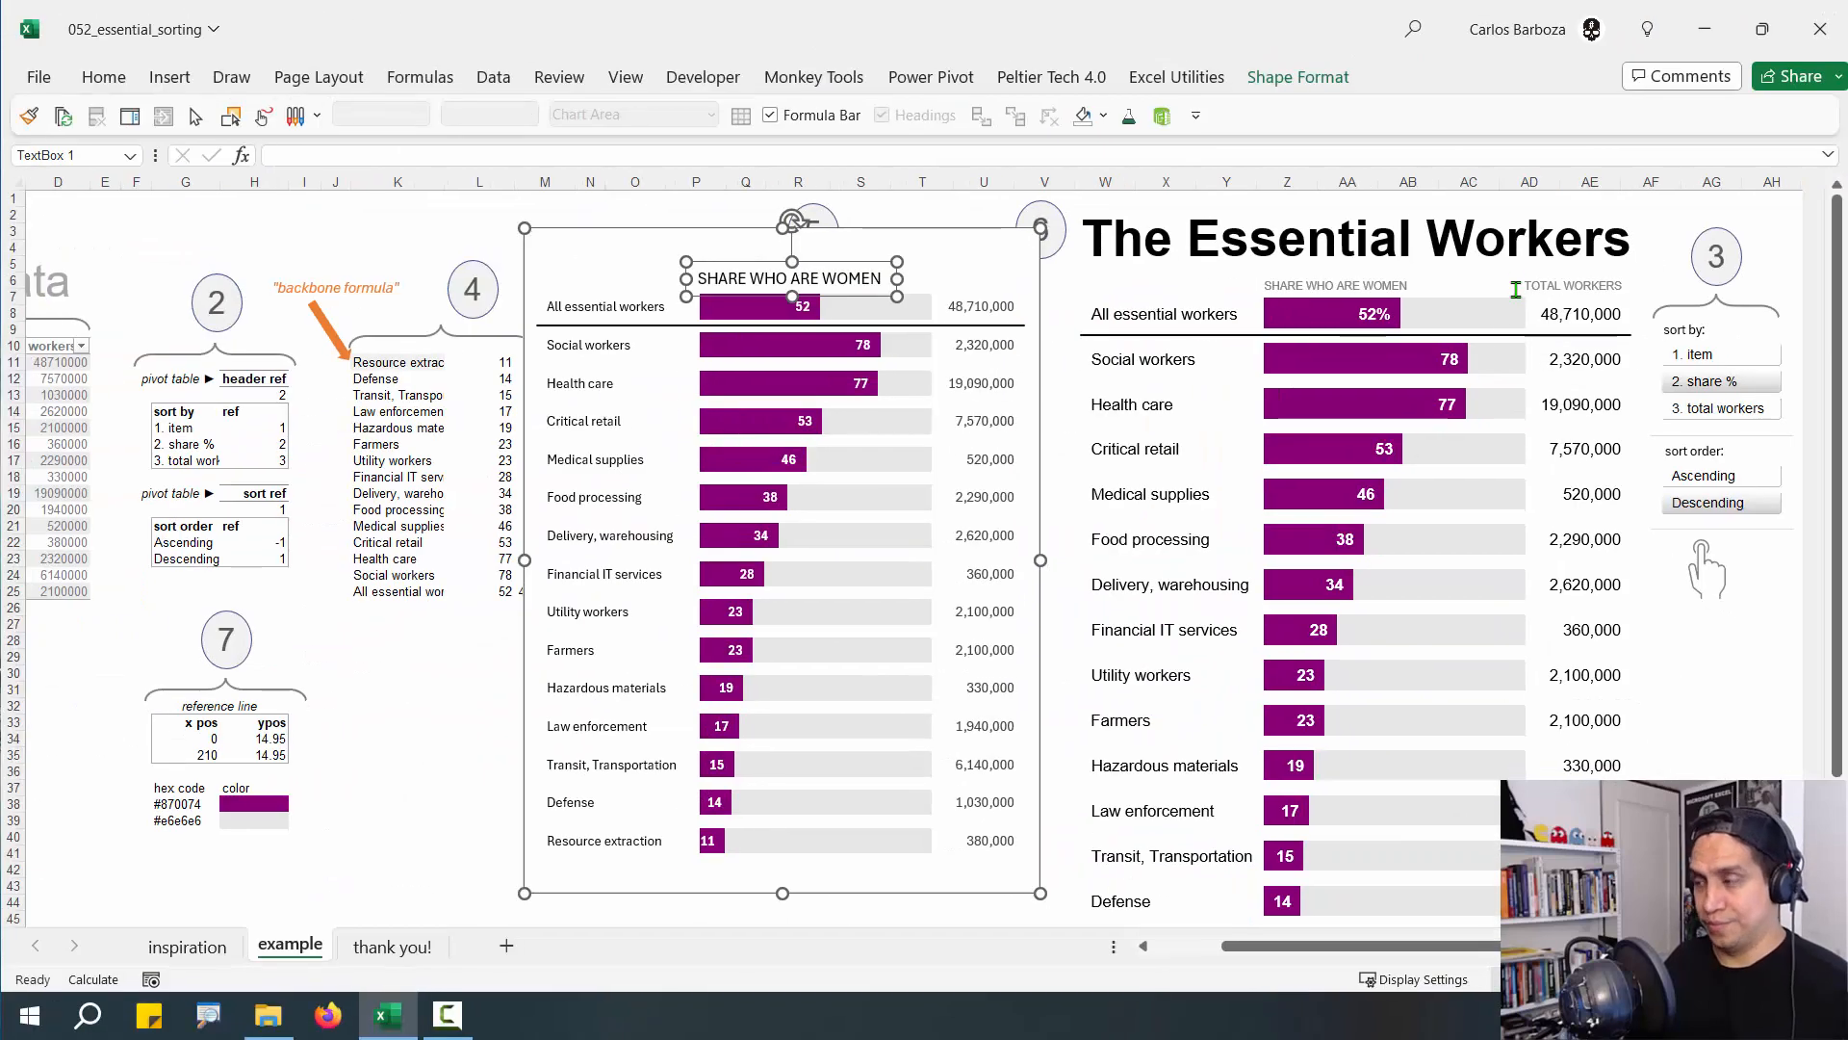
drag(1523, 287, 1348, 325)
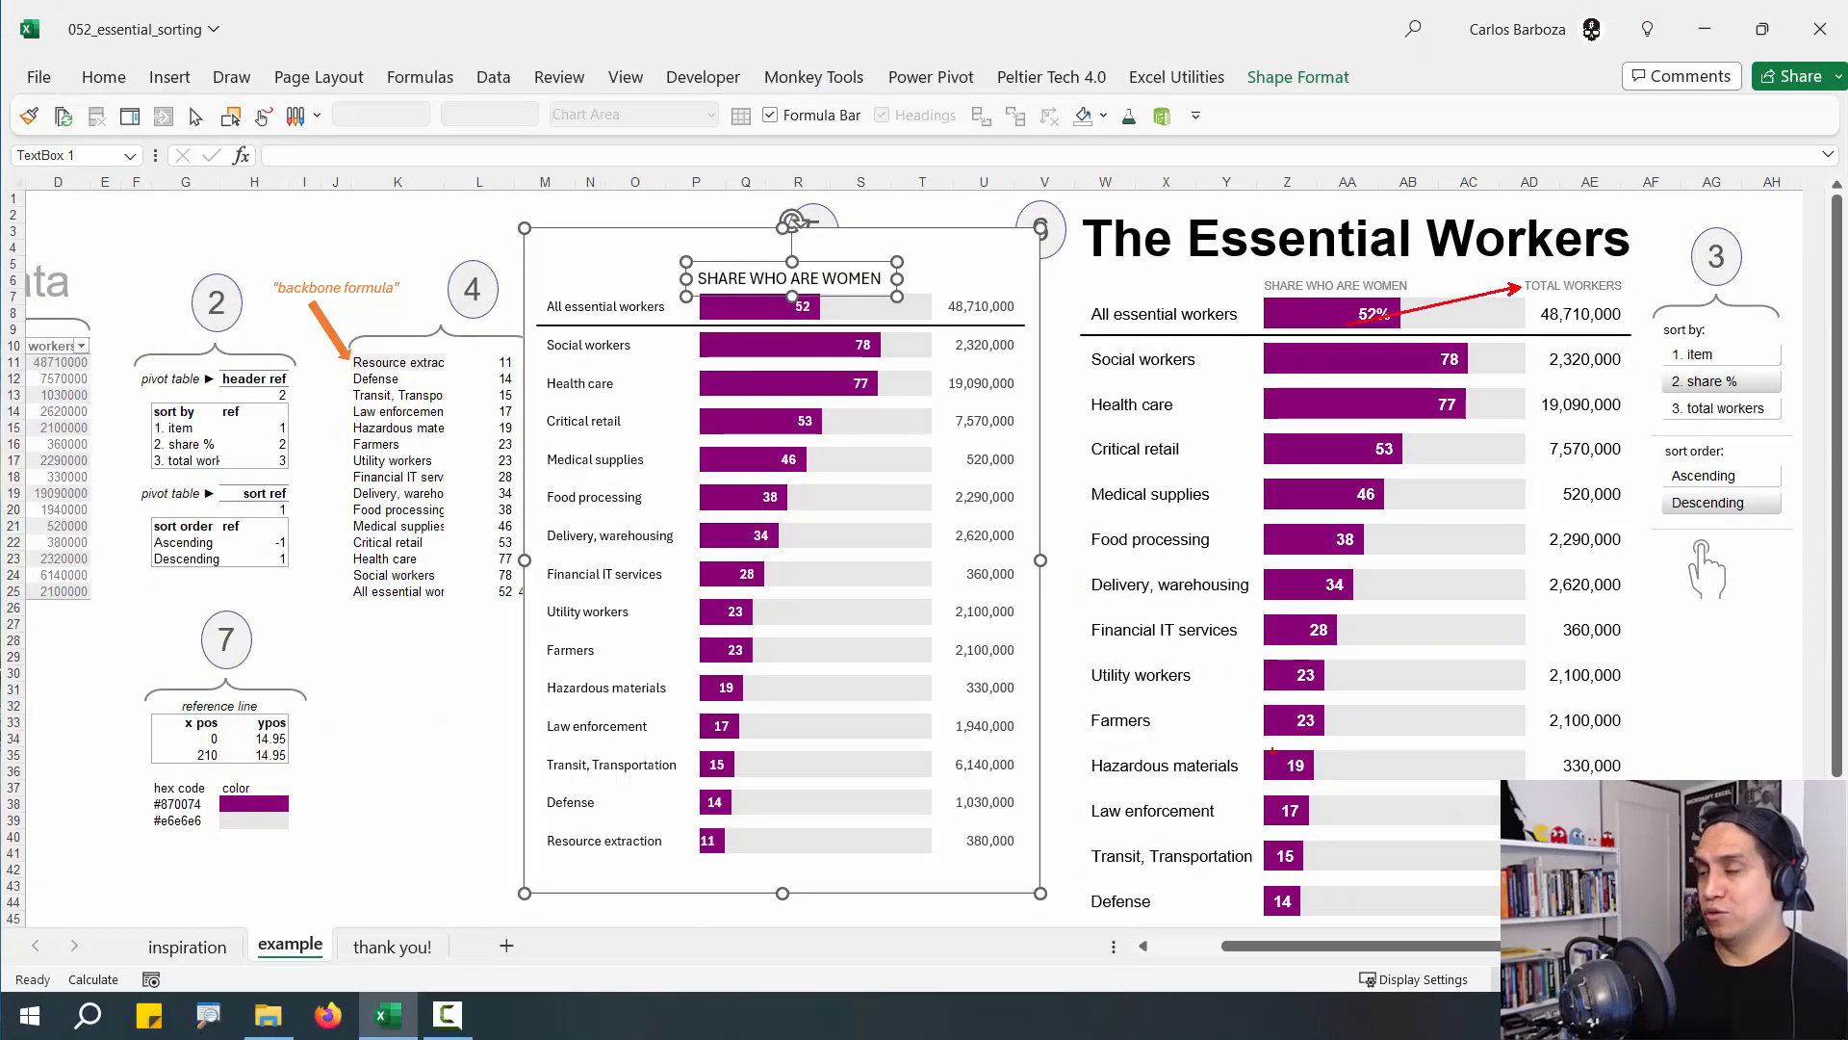
scroll(1307, 770, down, 5)
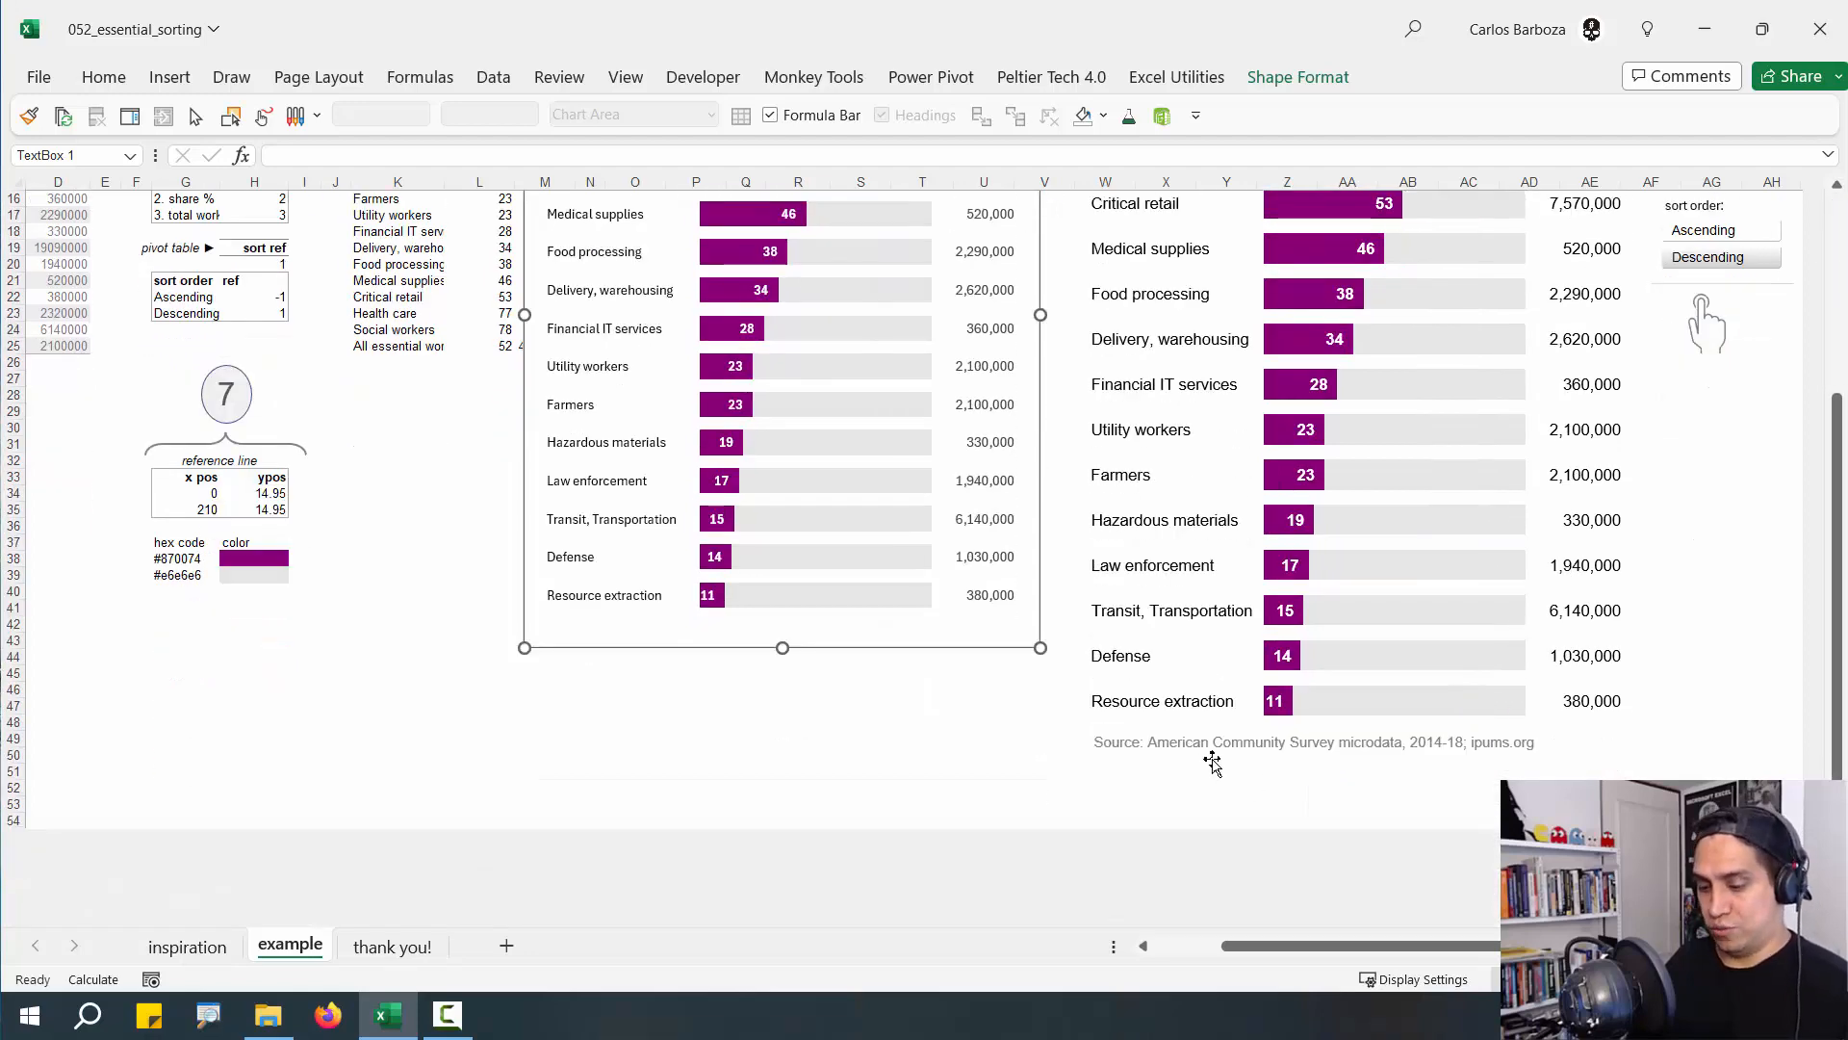
drag(1085, 749, 904, 767)
scroll(905, 682, up, 5)
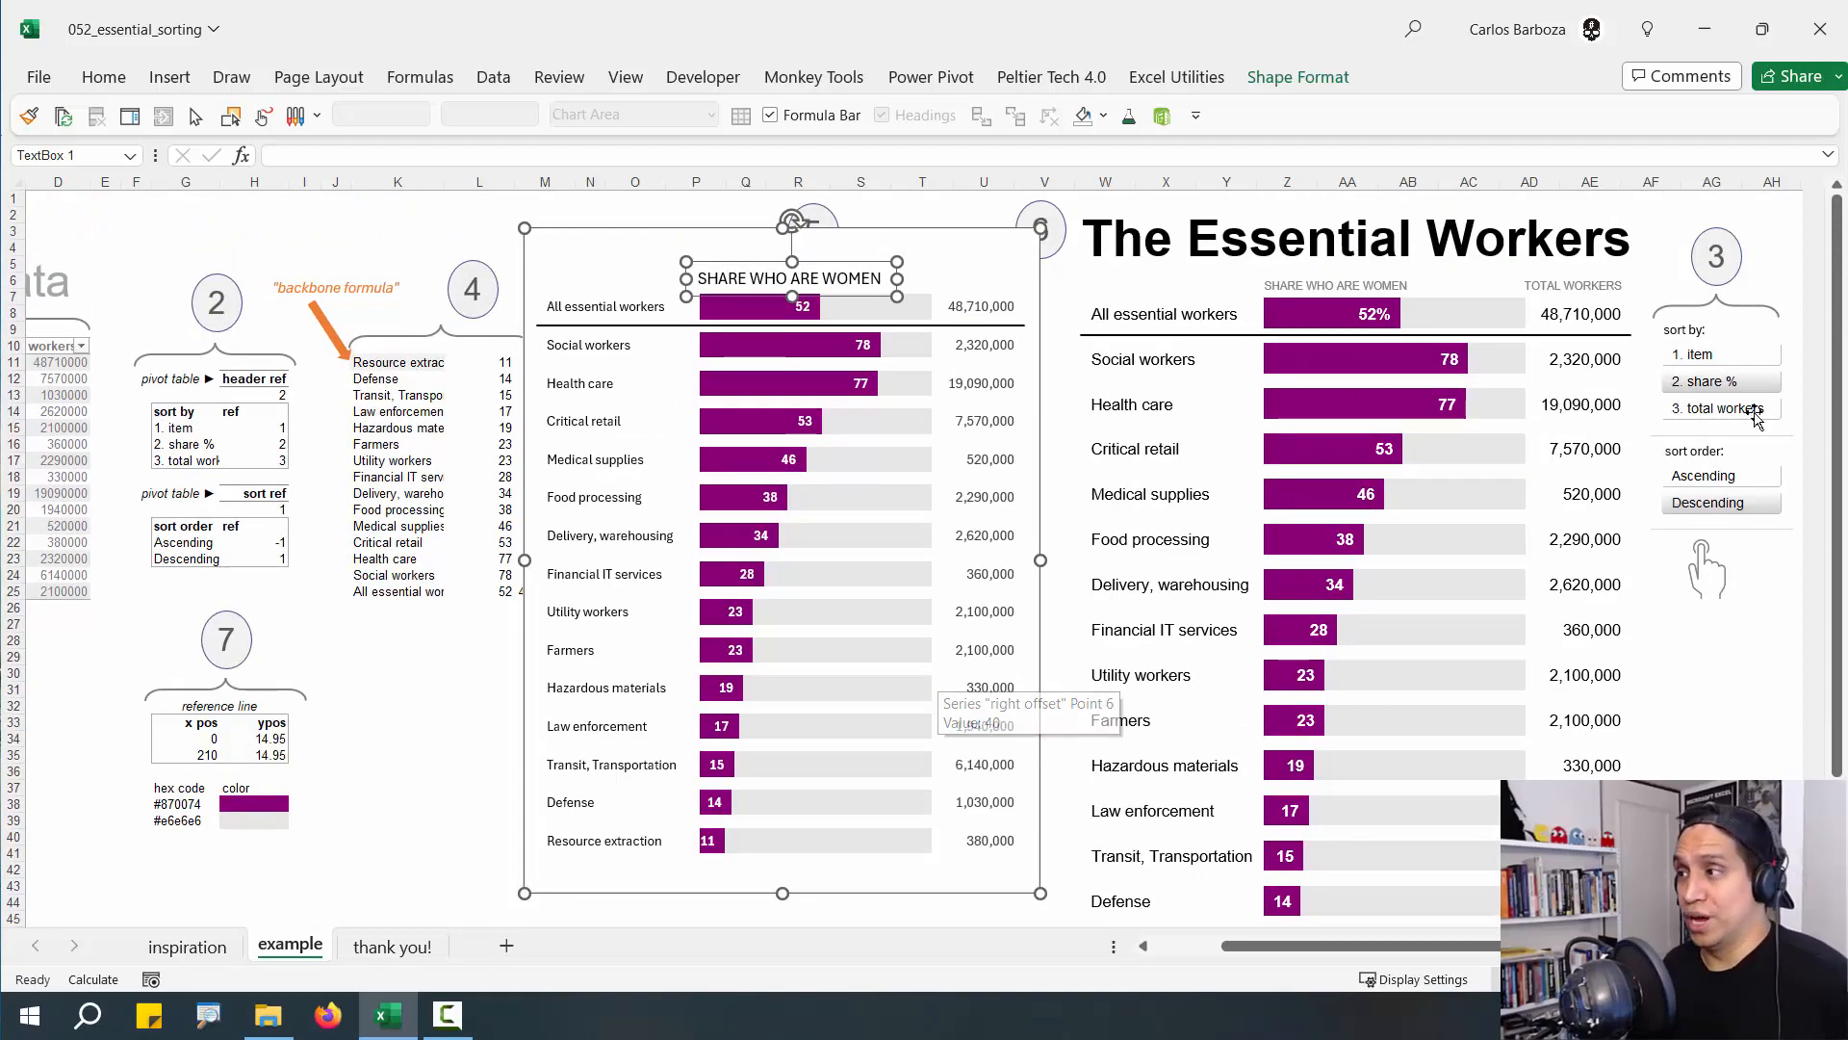
Test the chart's dynamic sorting by switching the sort order to Ascending and back to Descending
click(1748, 477)
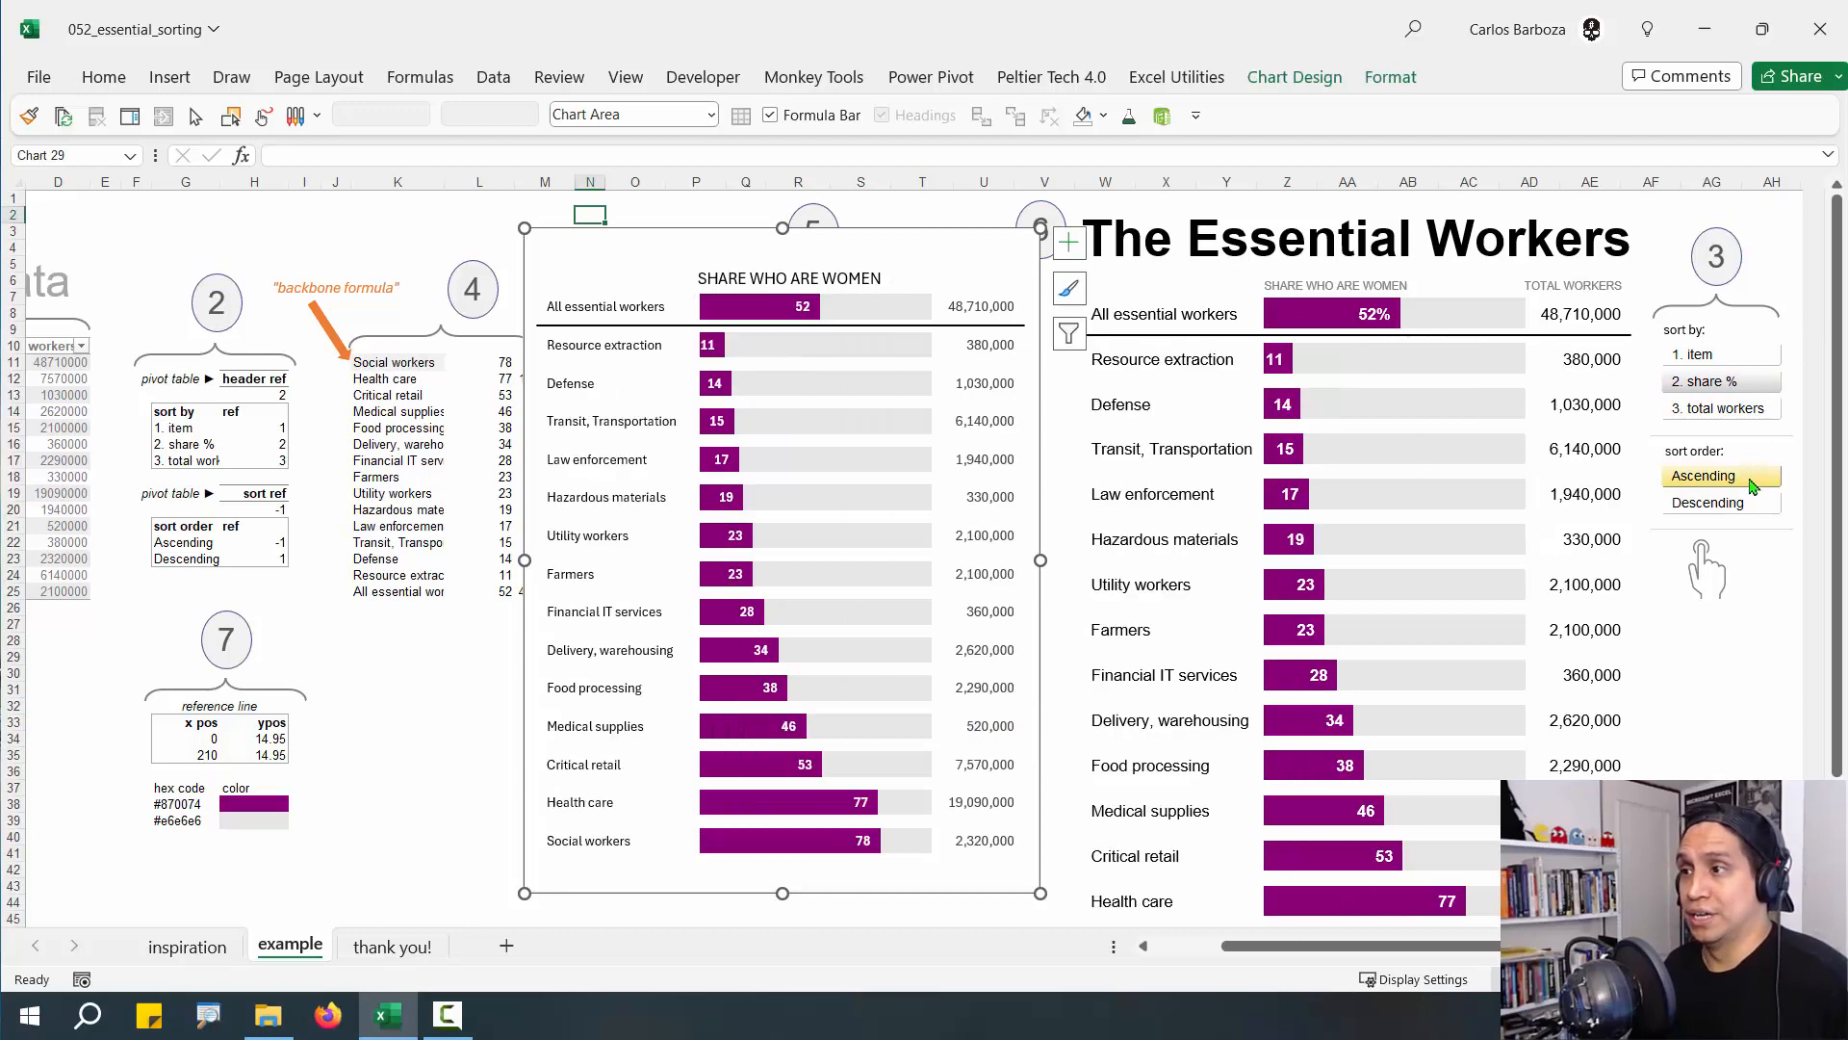
click(1750, 500)
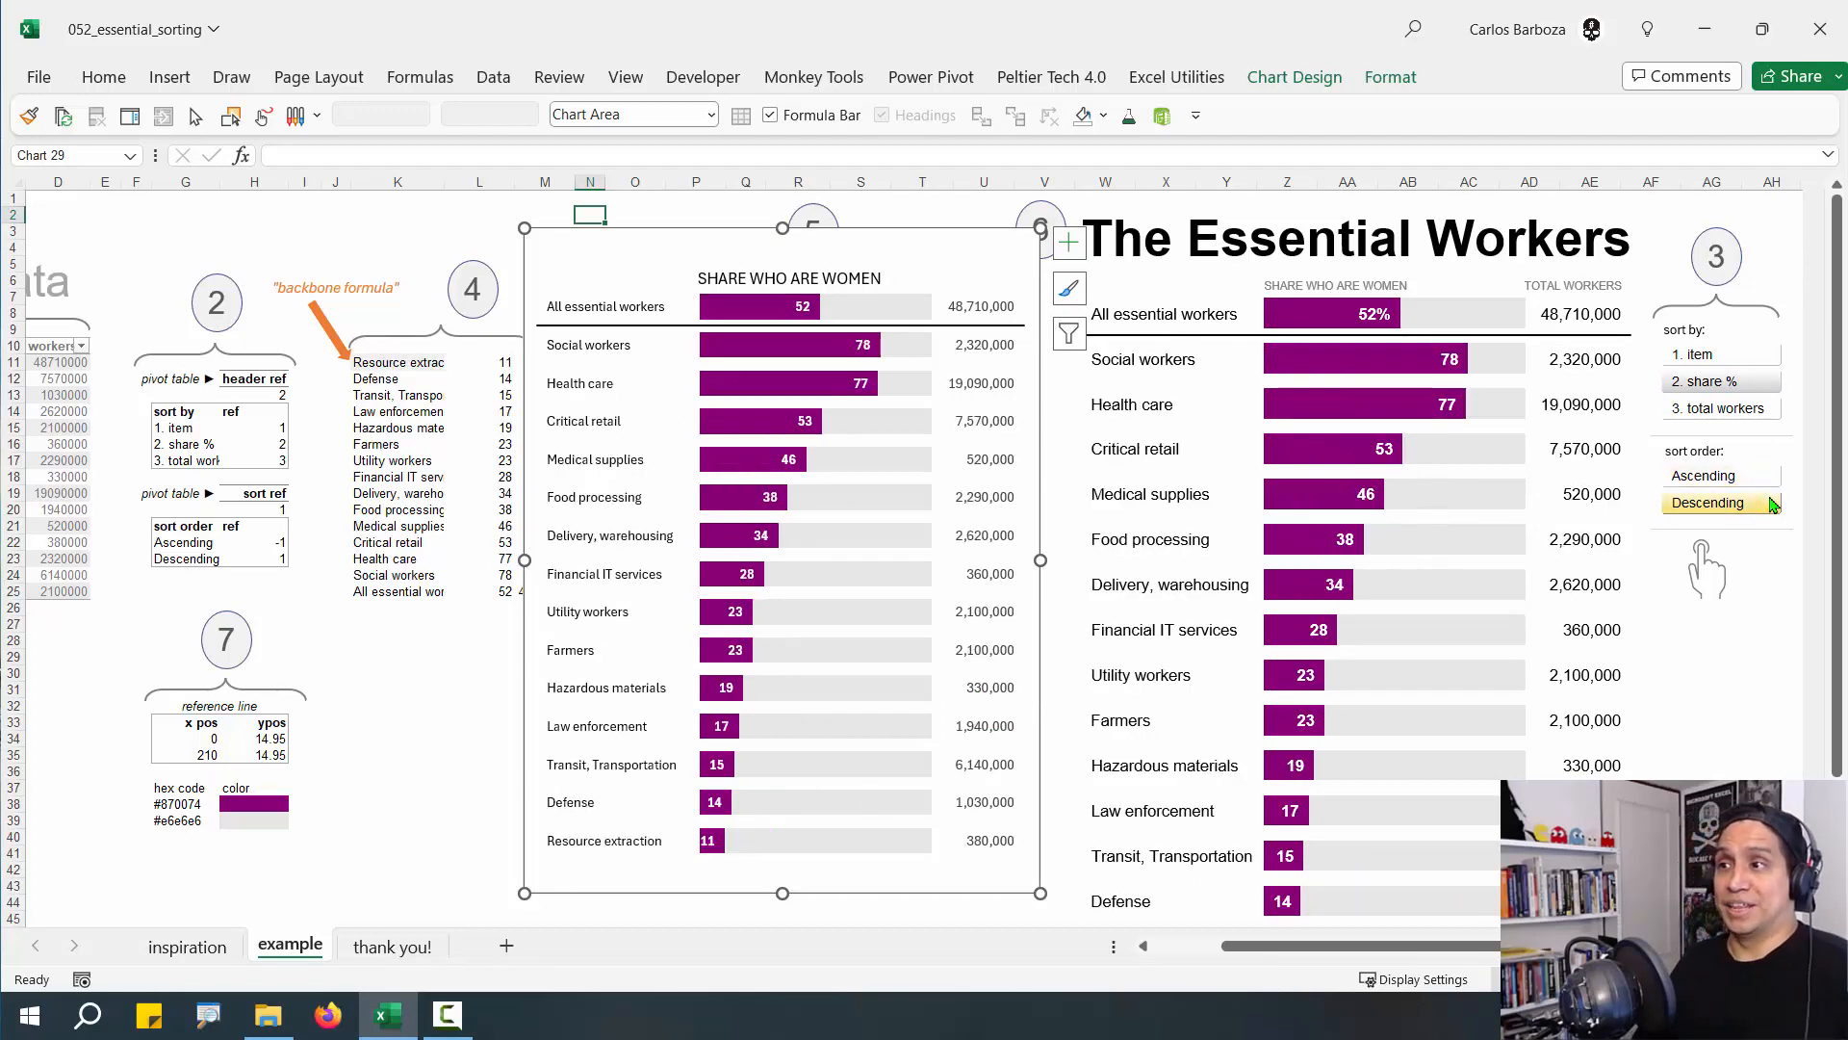
Move the new bar chart down to uncover the headers and first rows of the dynamic arrays table
click(806, 313)
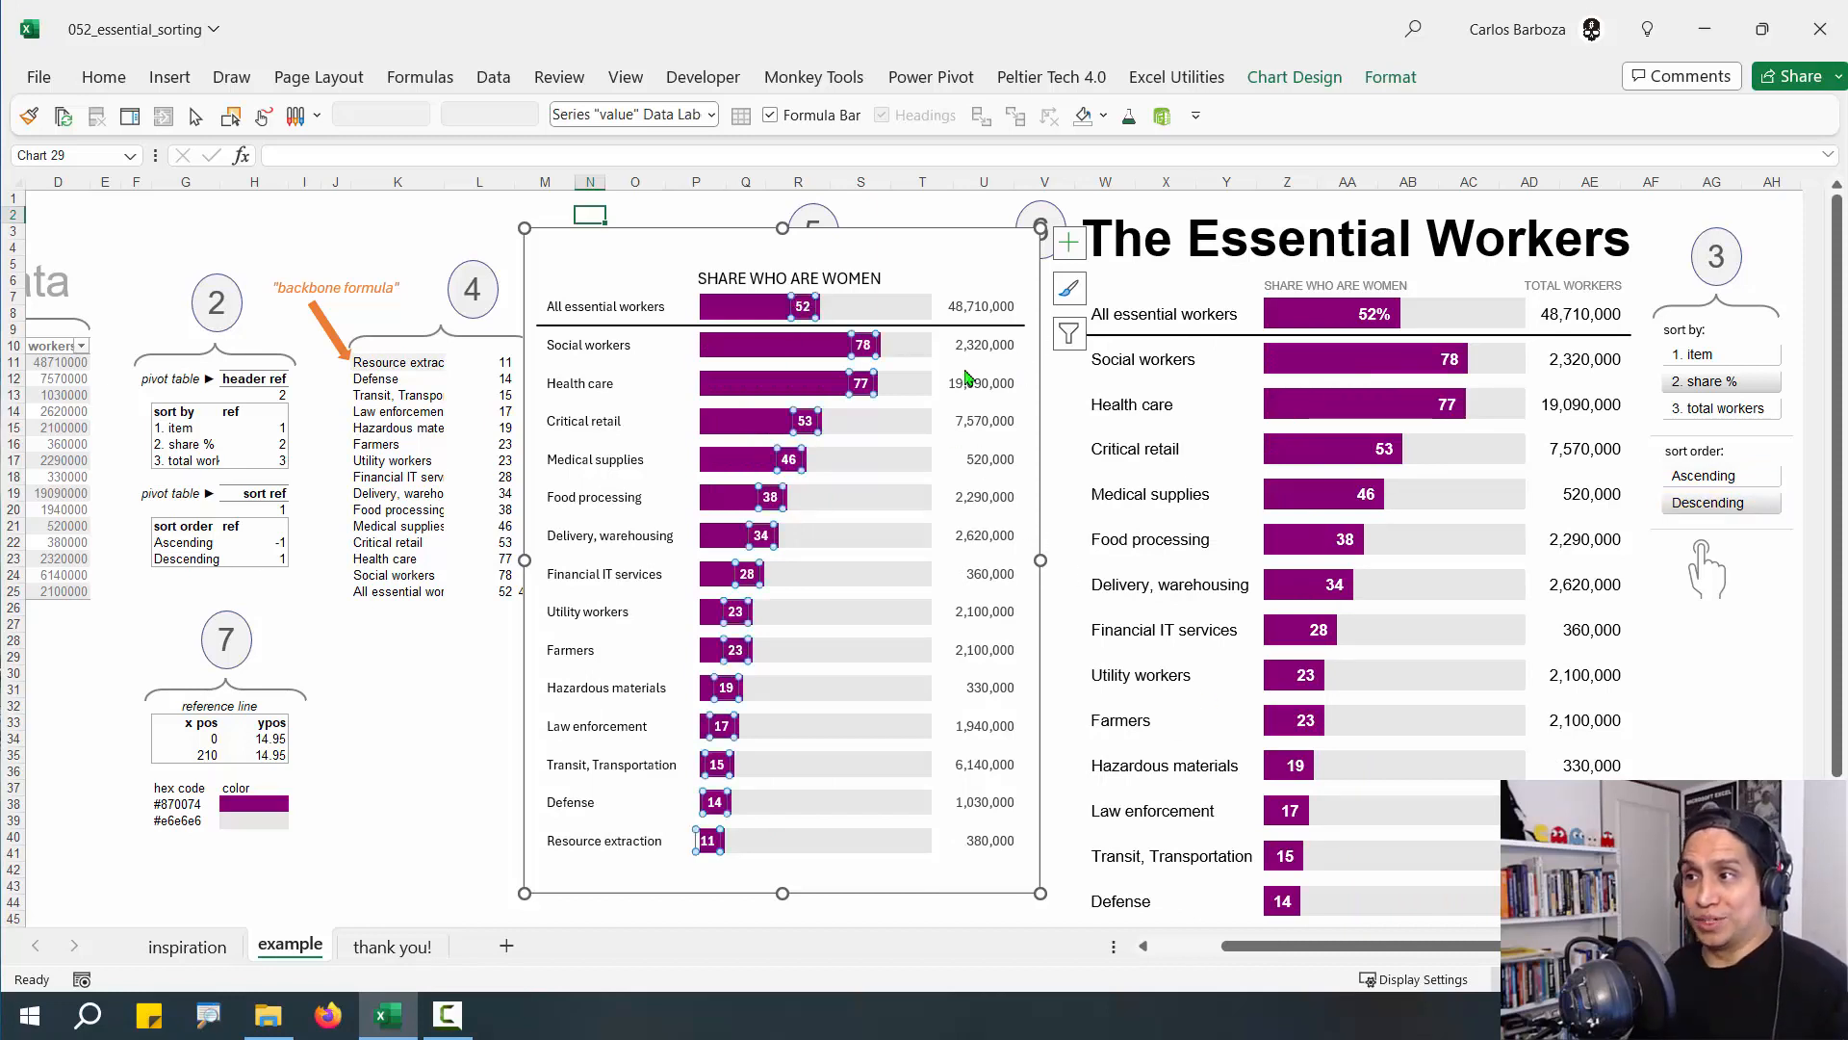
drag(883, 270, 906, 417)
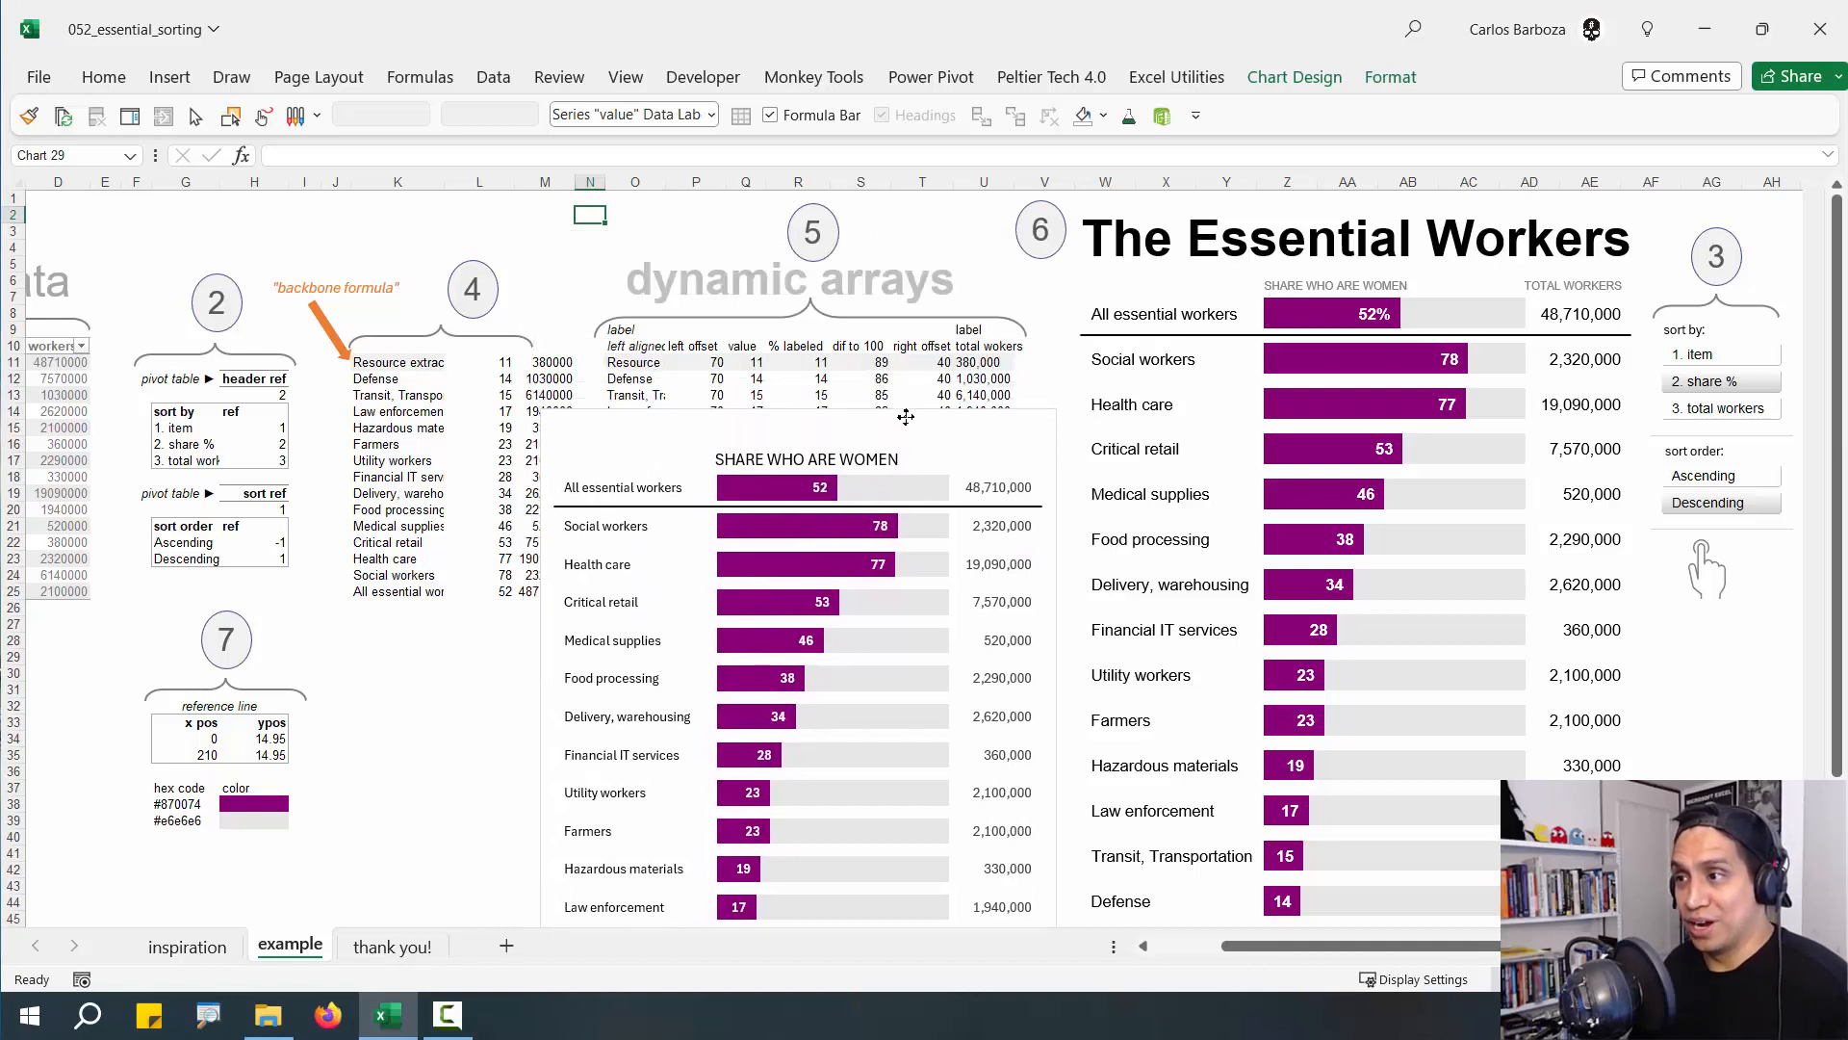
click(819, 487)
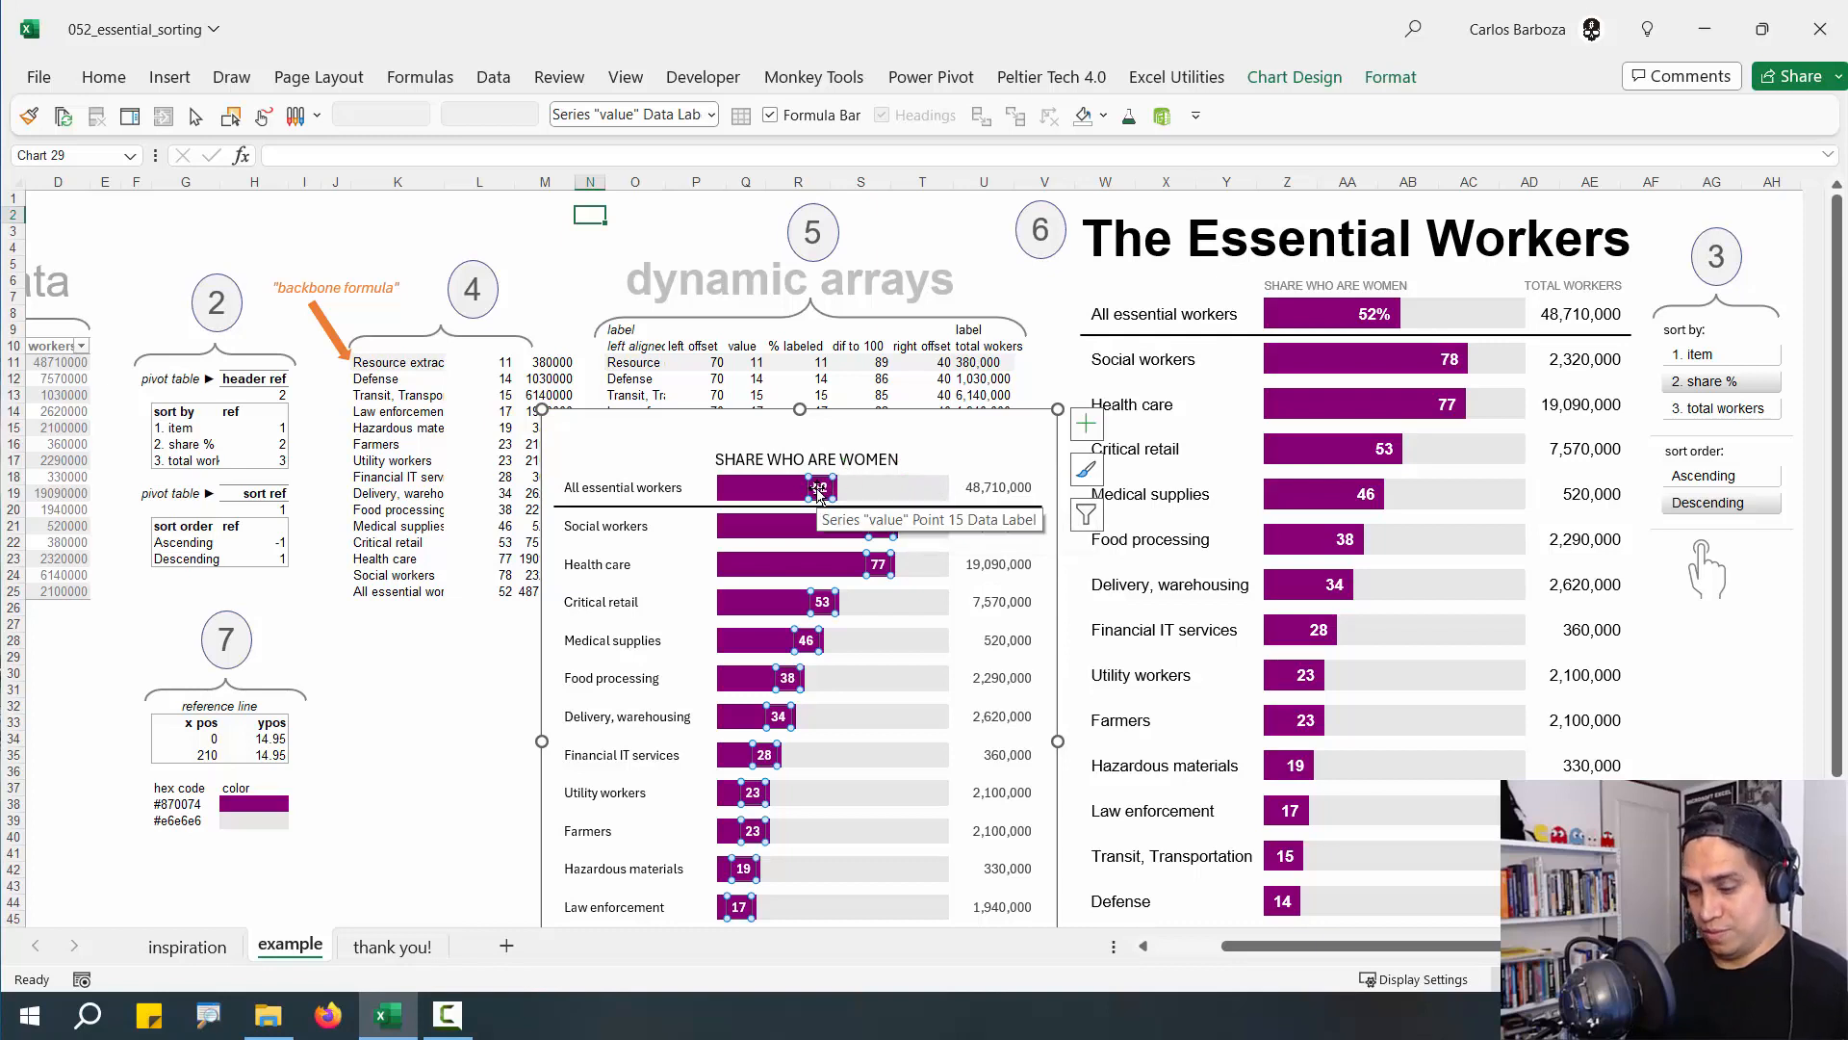
click(847, 470)
click(847, 471)
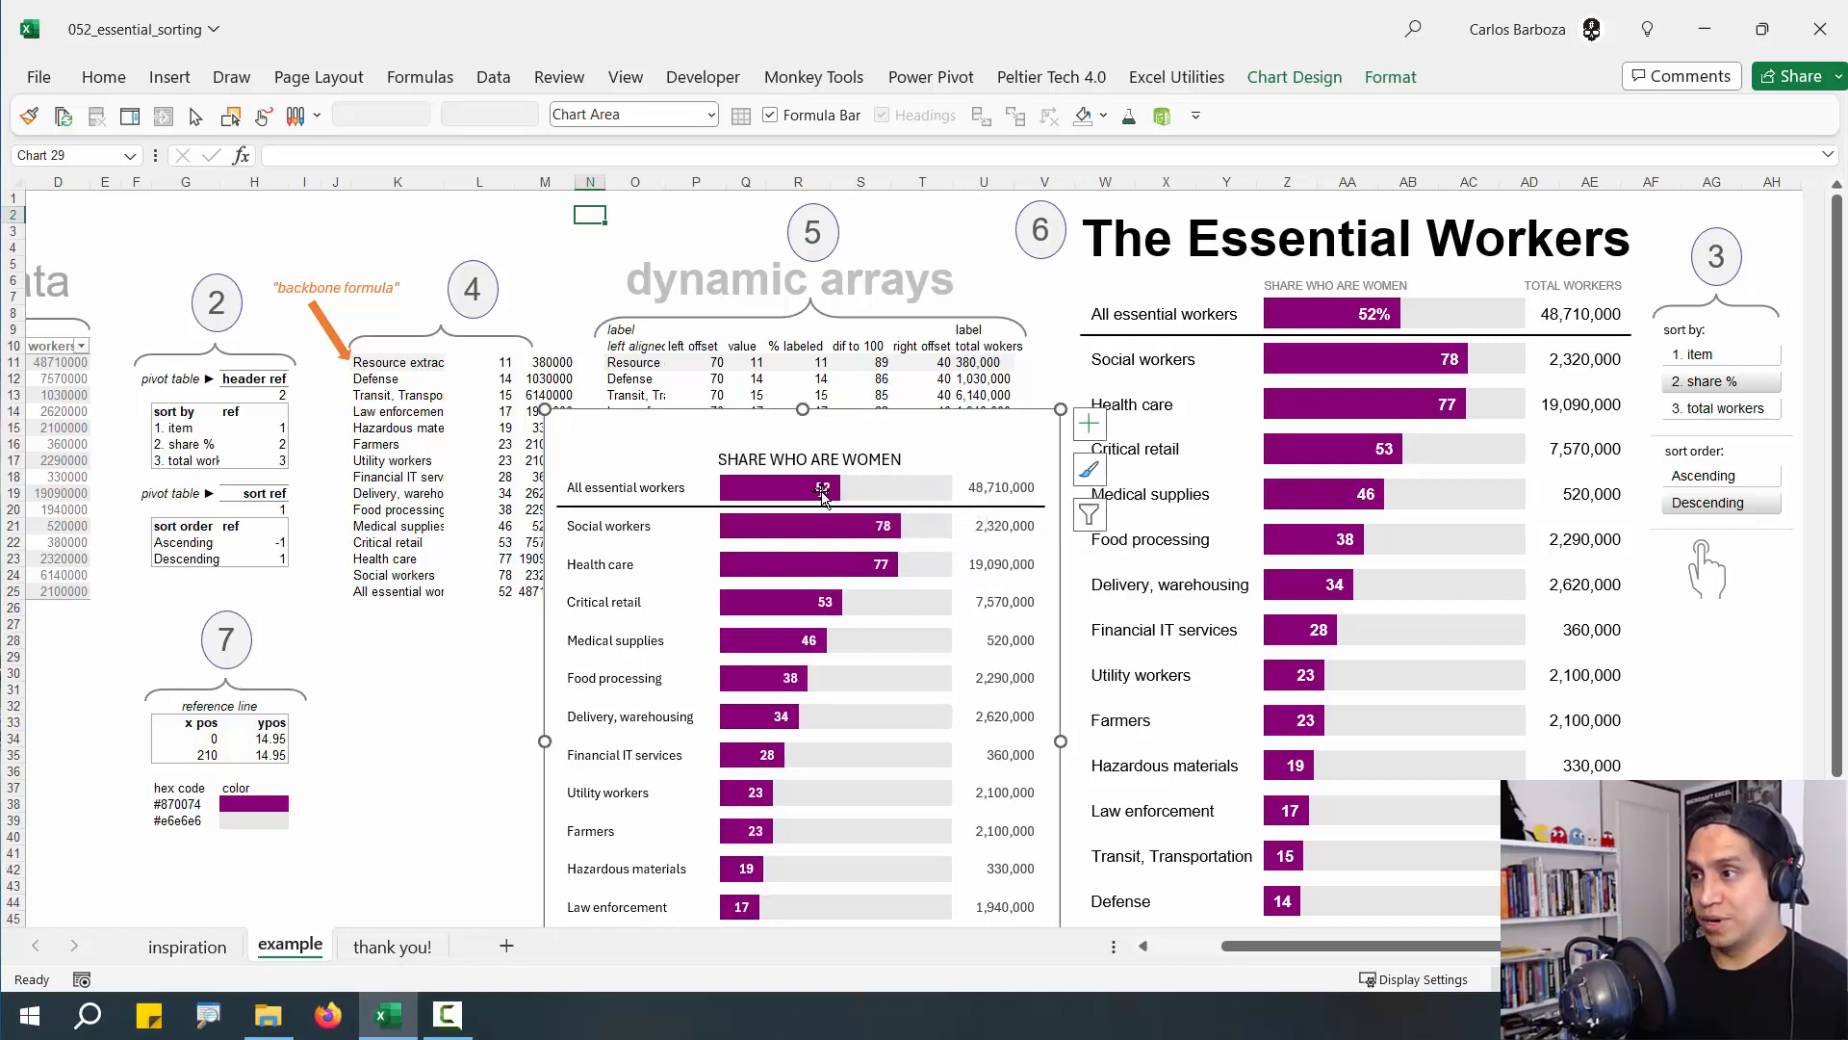
click(824, 487)
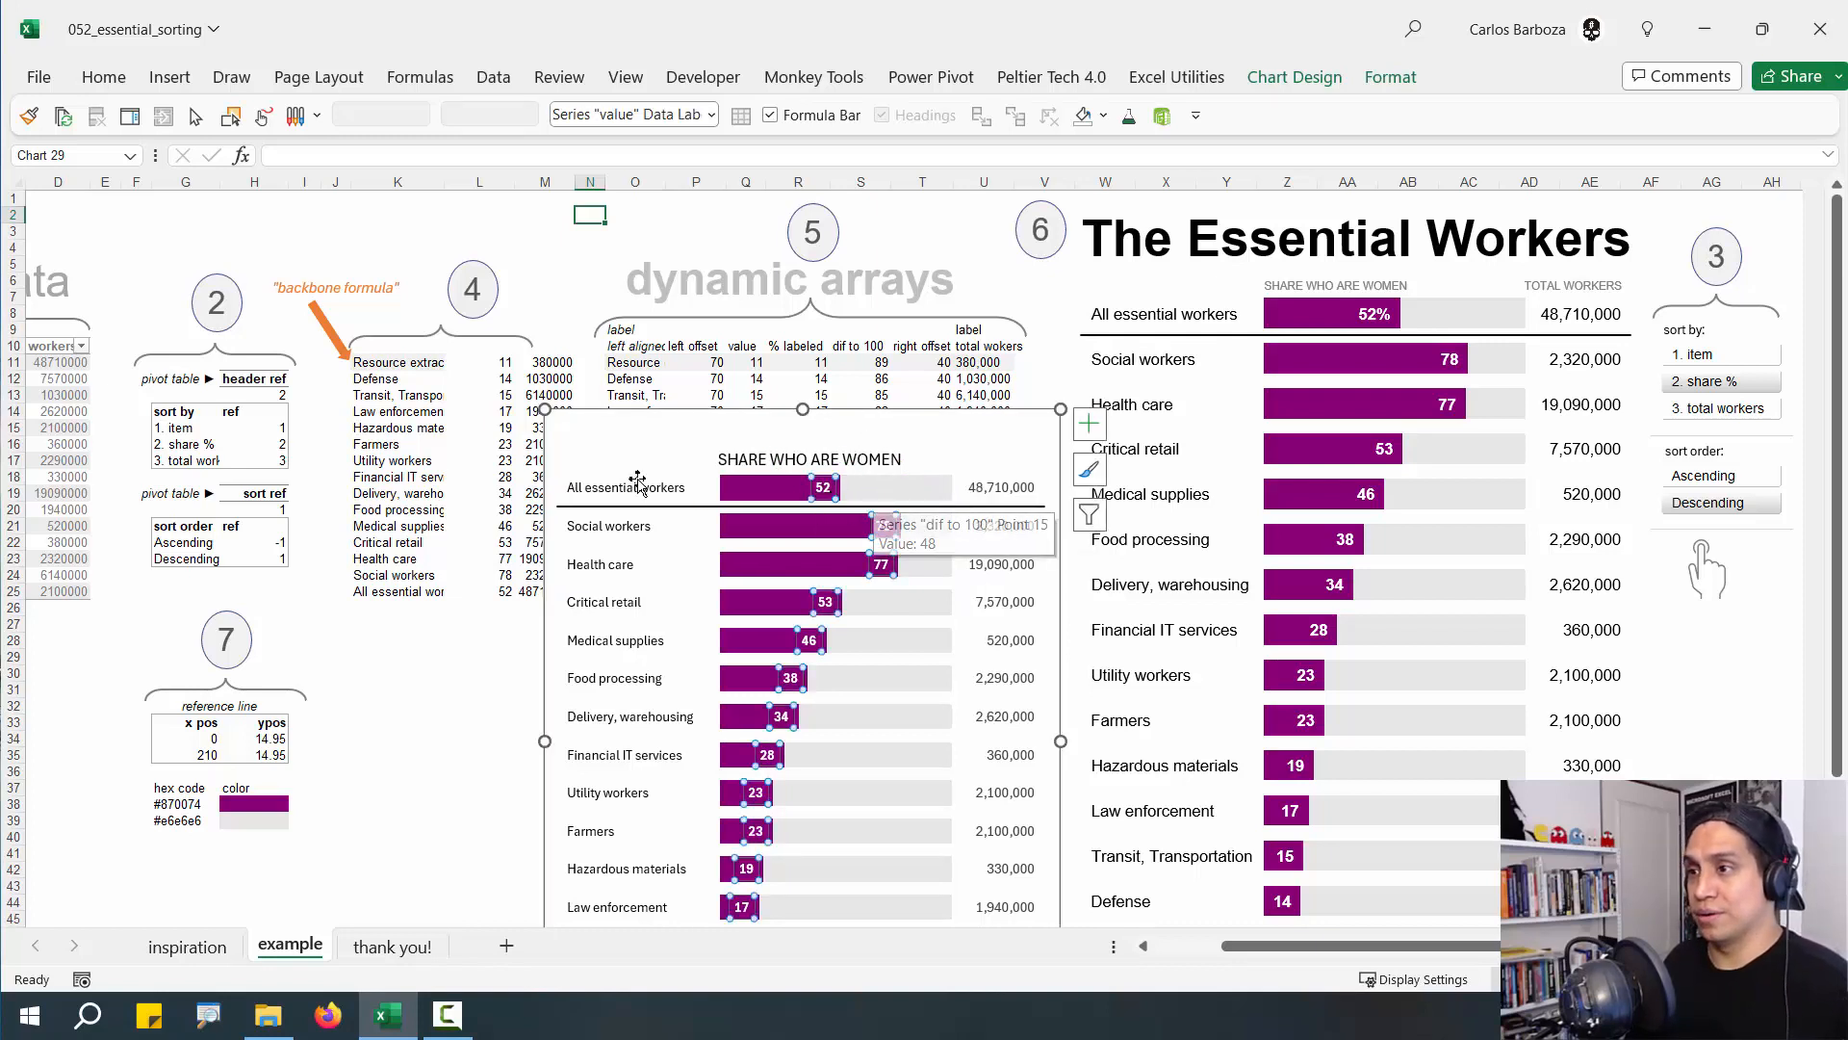
click(478, 672)
click(814, 501)
double_click(824, 489)
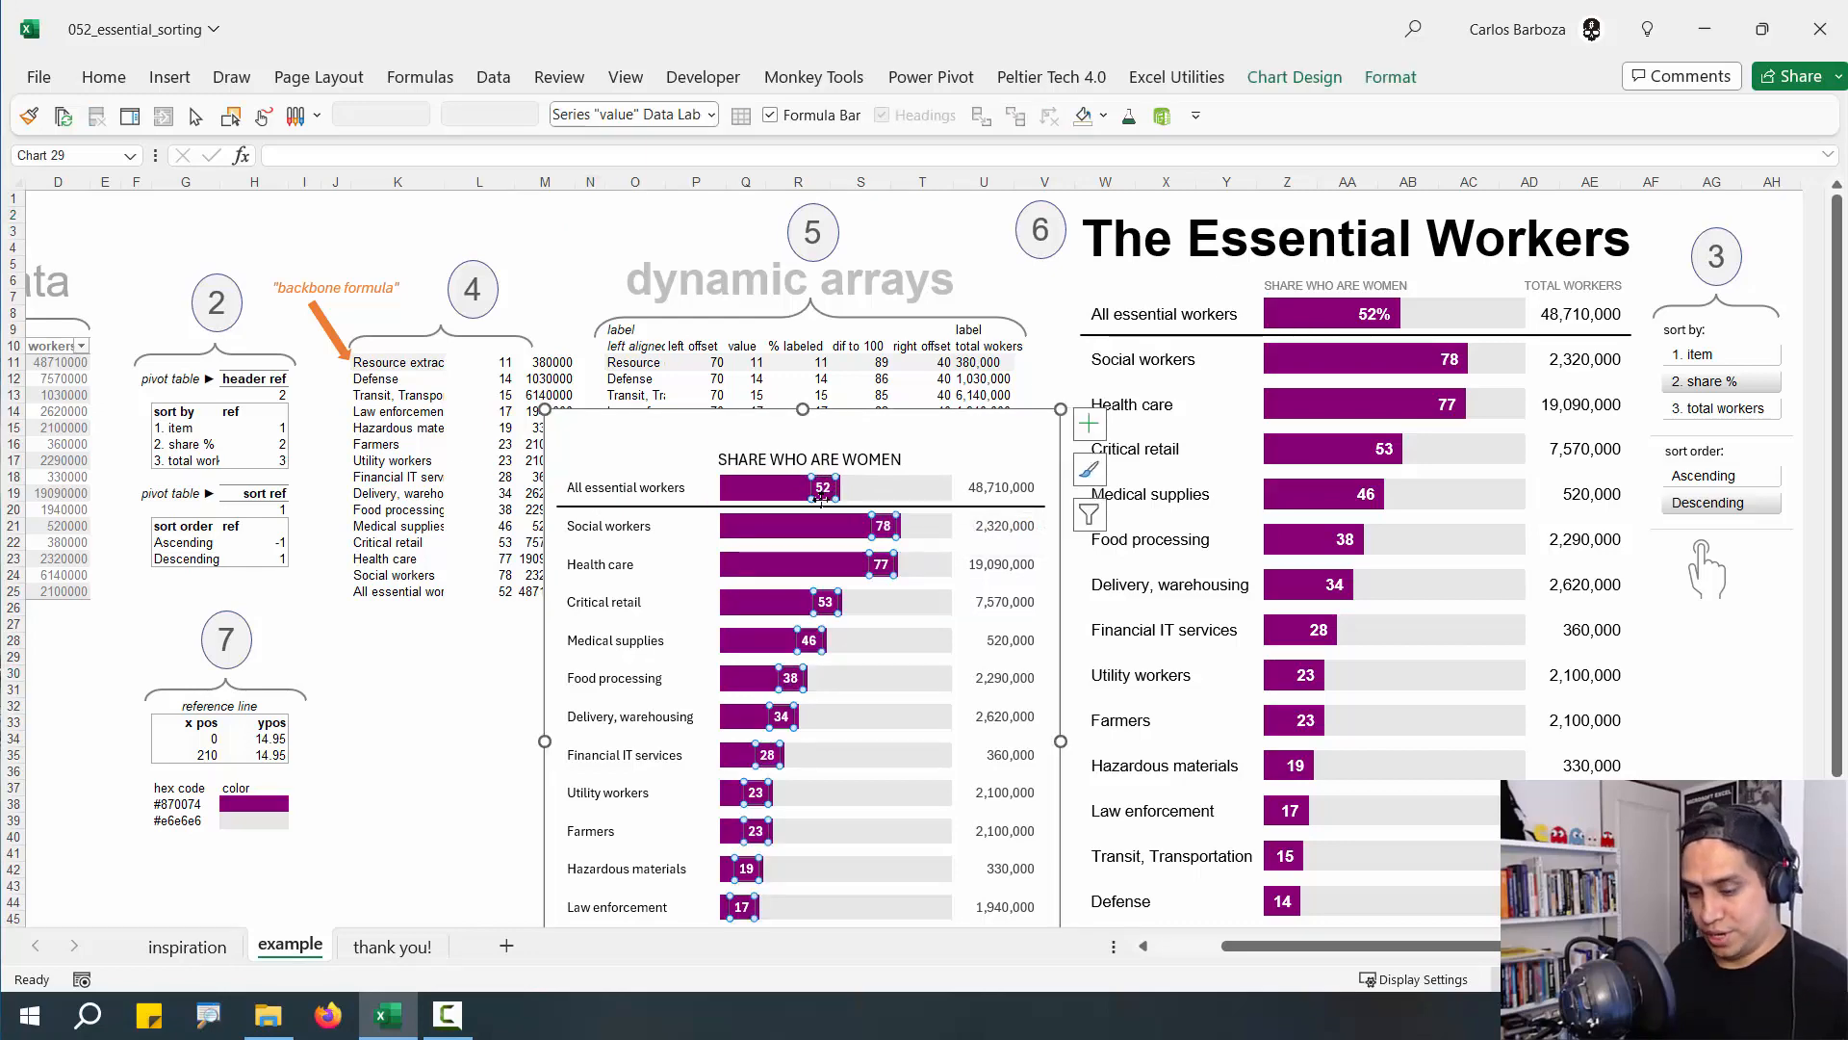
drag(1011, 193, 1094, 123)
click(917, 325)
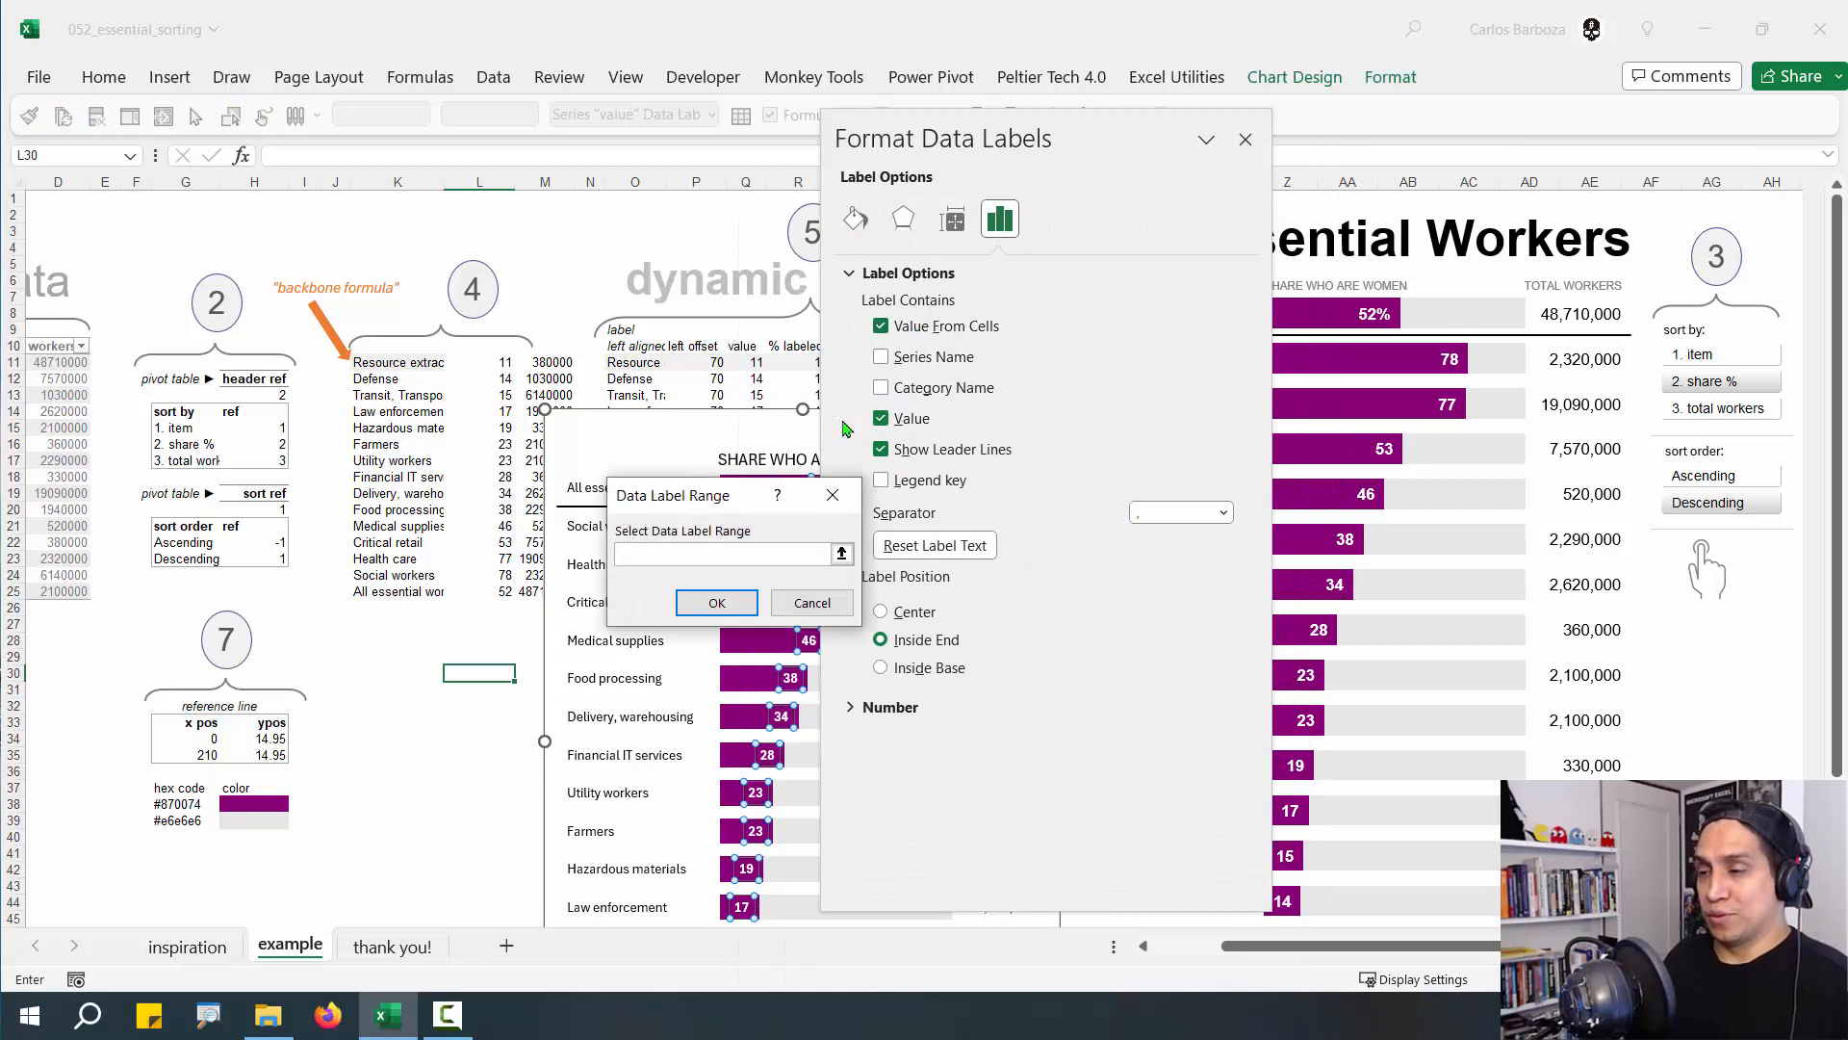
key(F3)
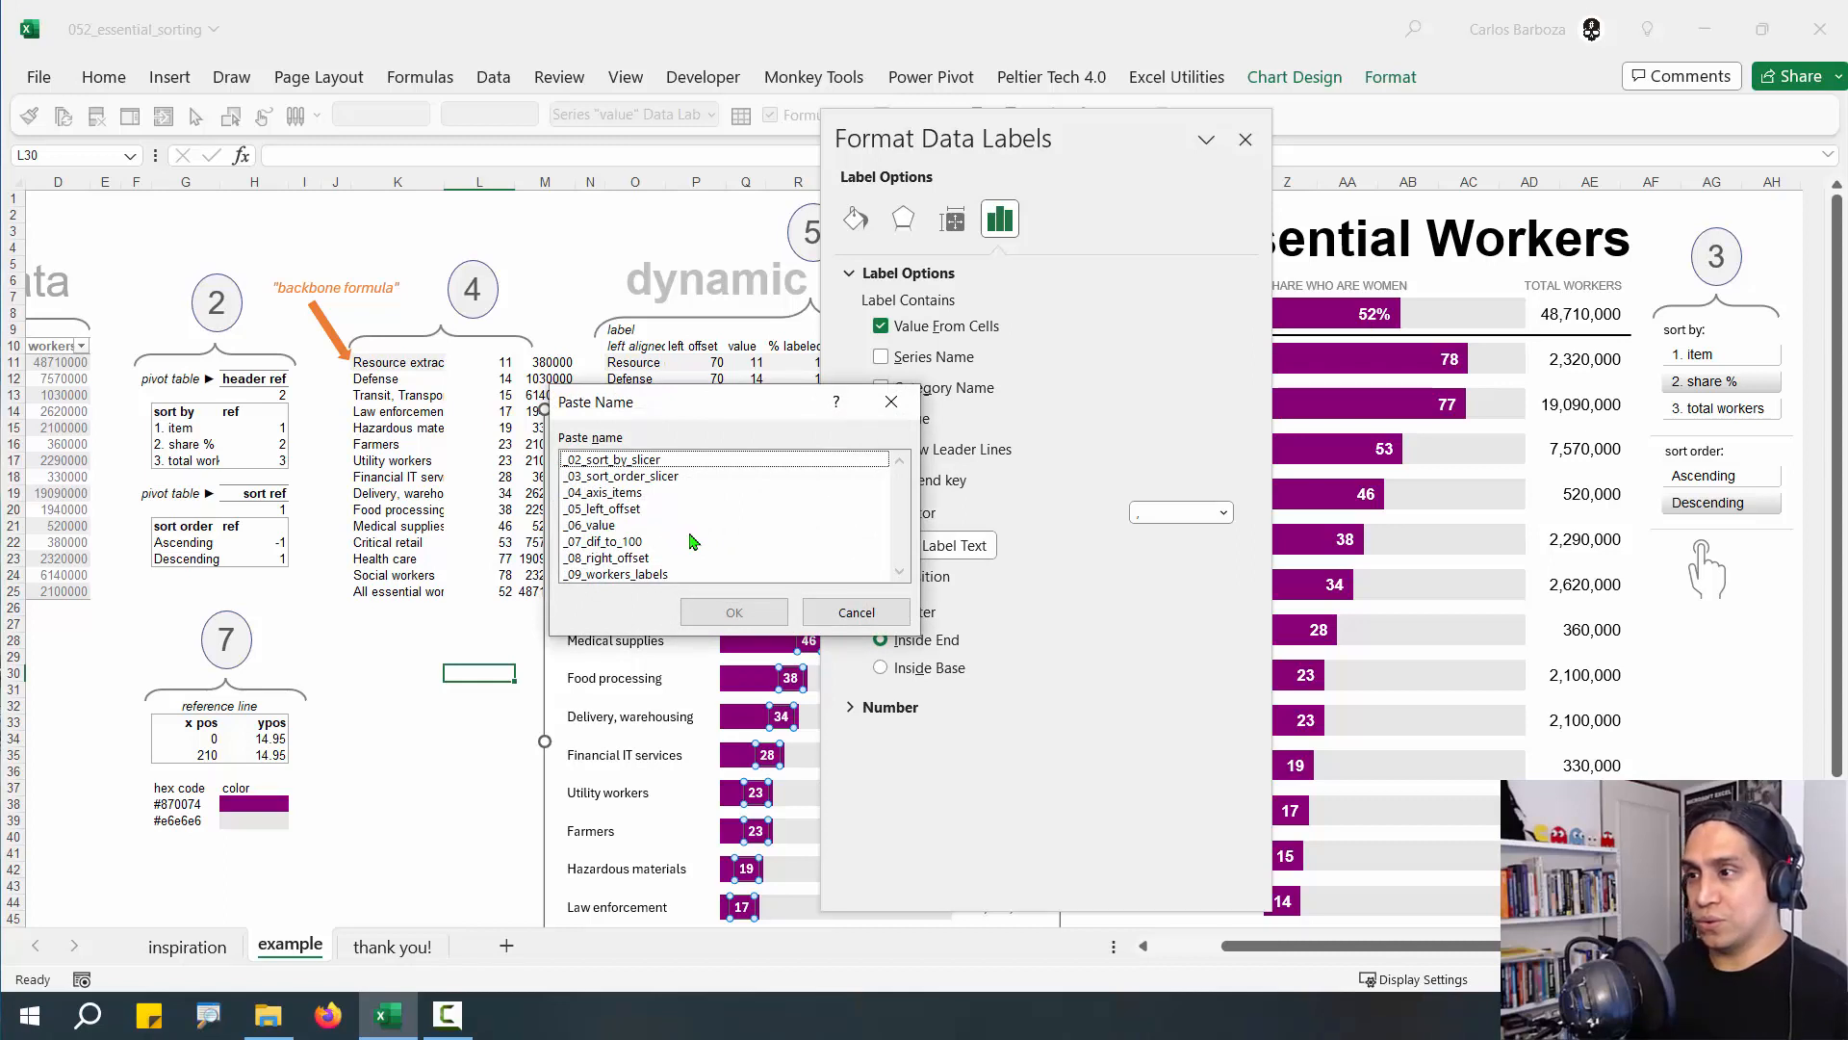
click(854, 612)
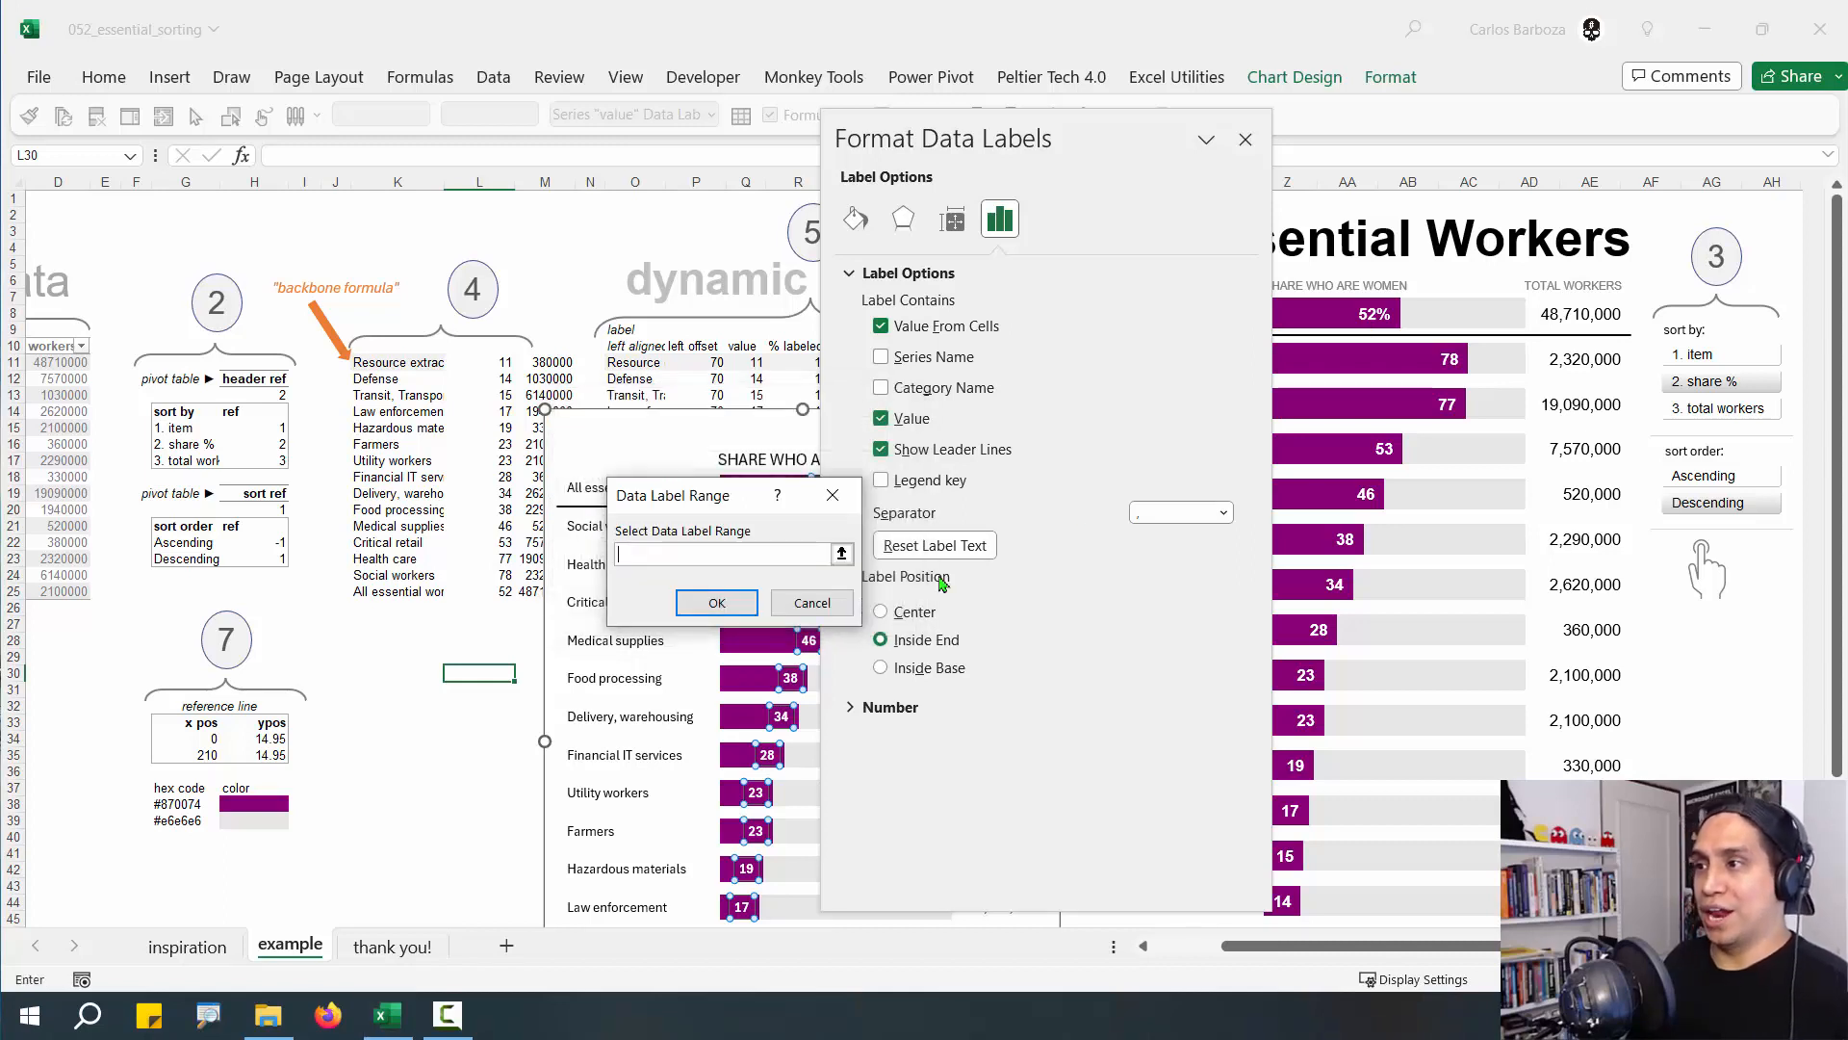
click(836, 605)
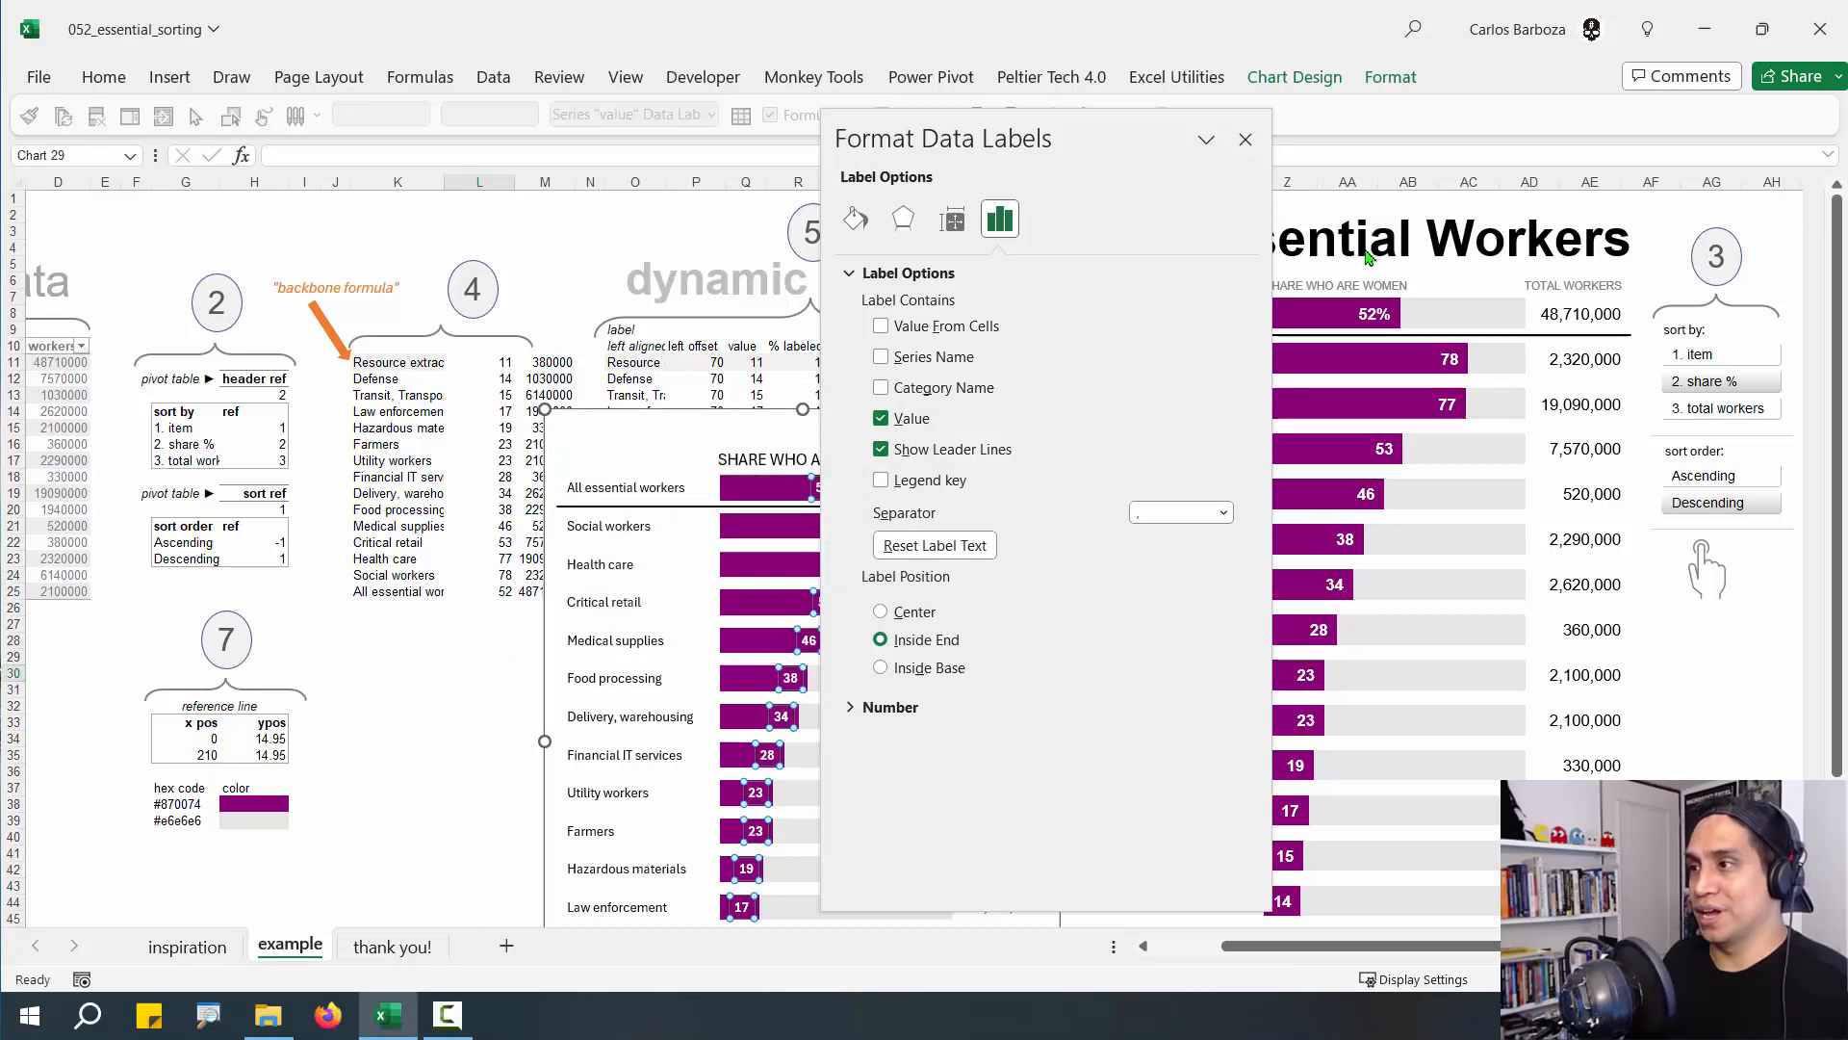
click(1245, 135)
Check which cell range supplies the purple bars' data labels in the finished Essential Workers chart
click(1384, 318)
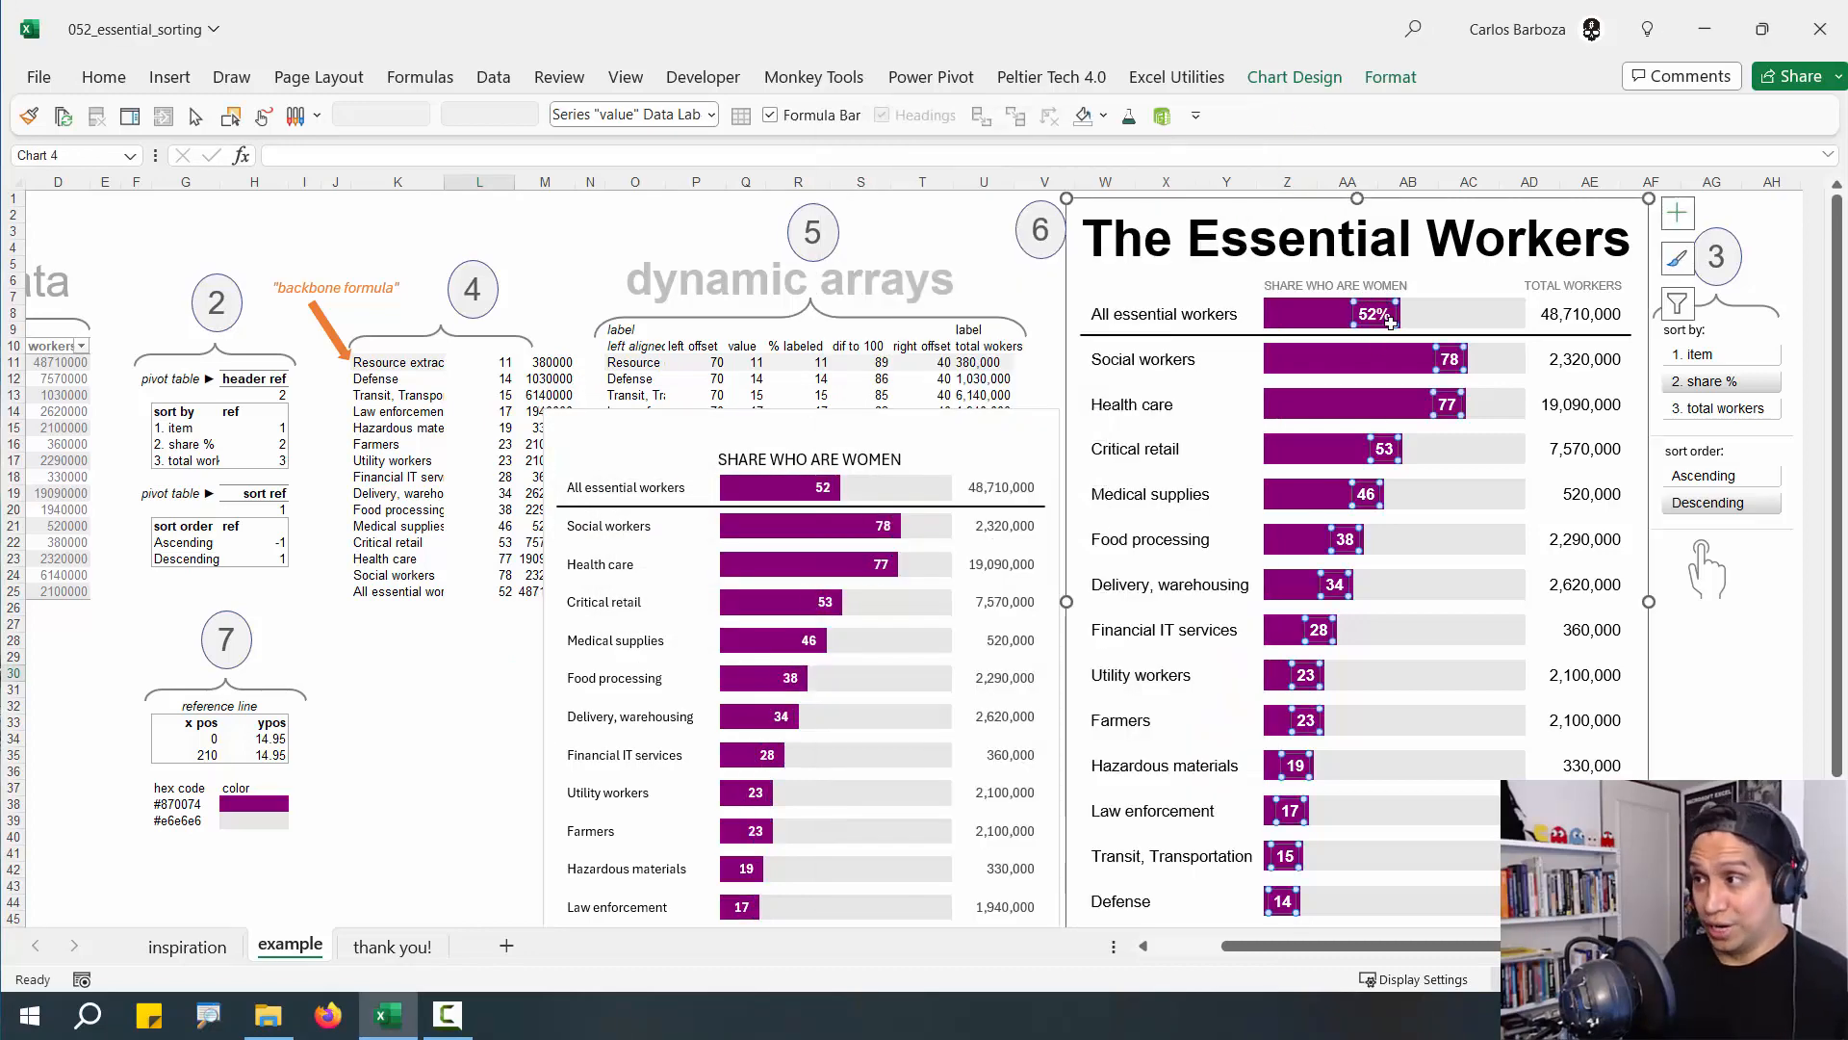
double_click(1389, 323)
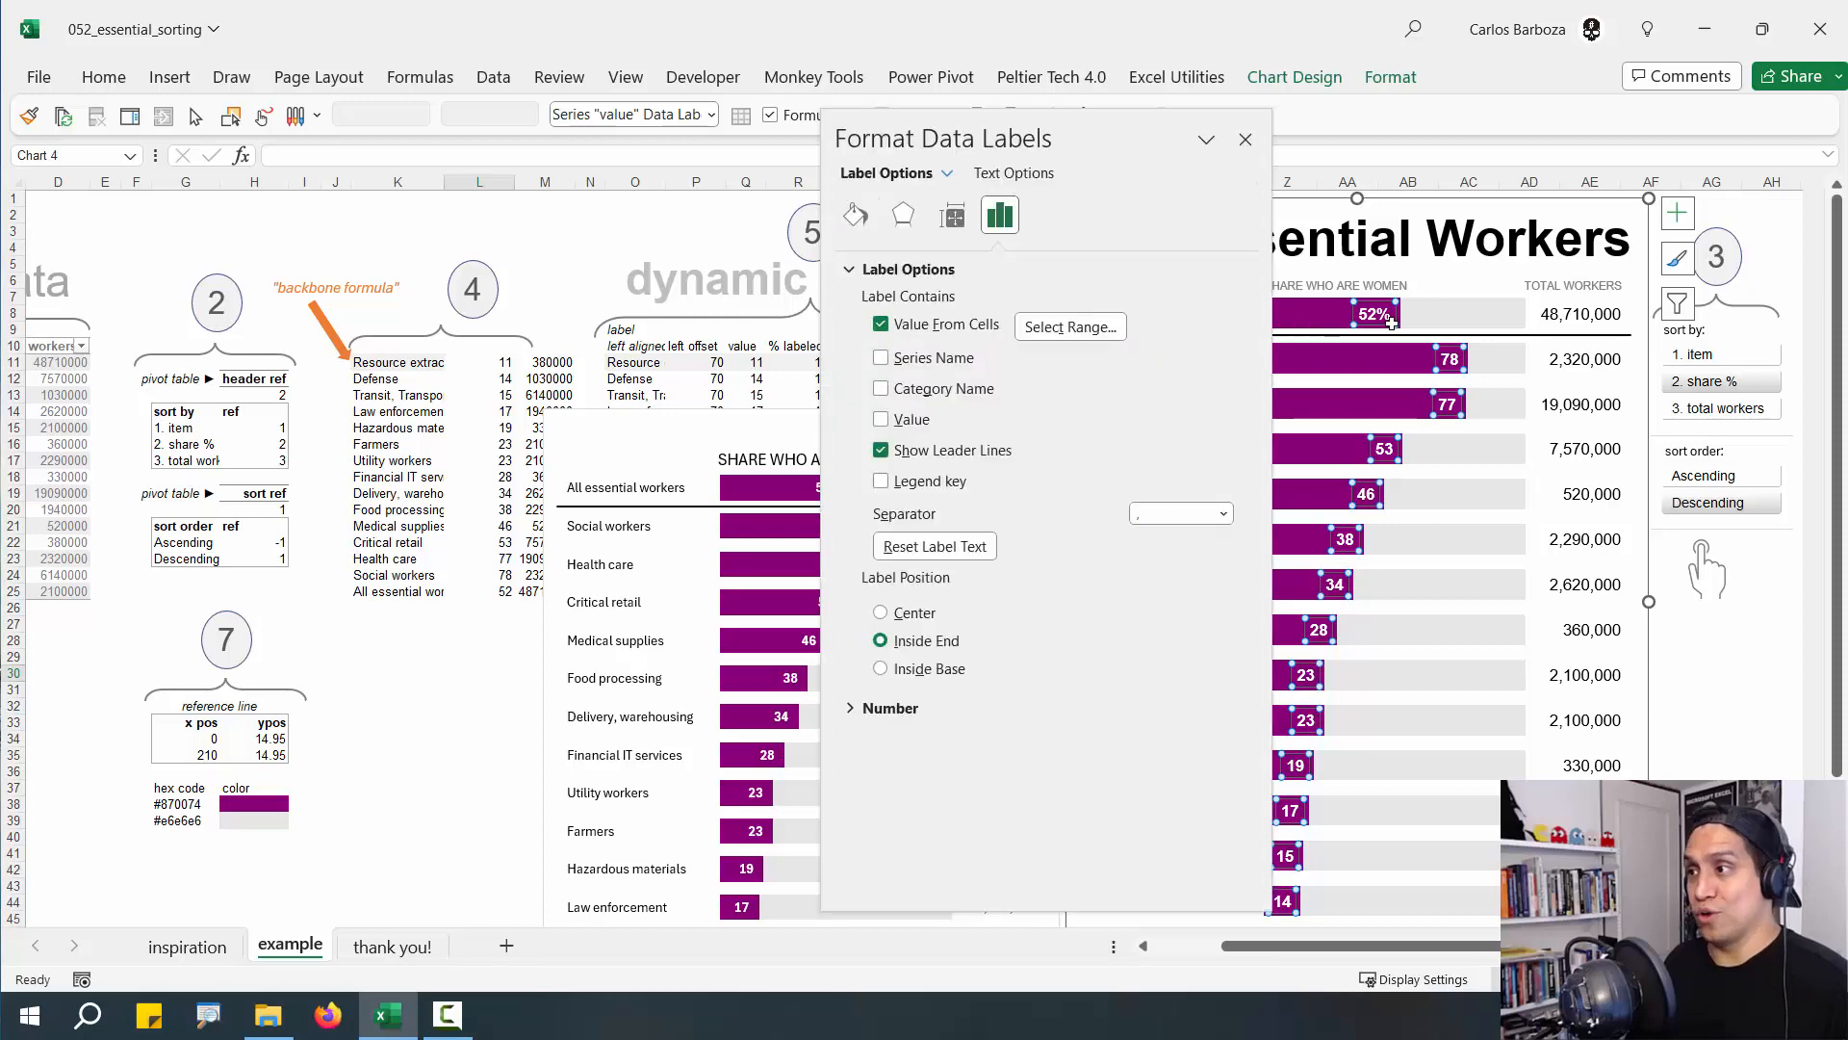
click(1123, 327)
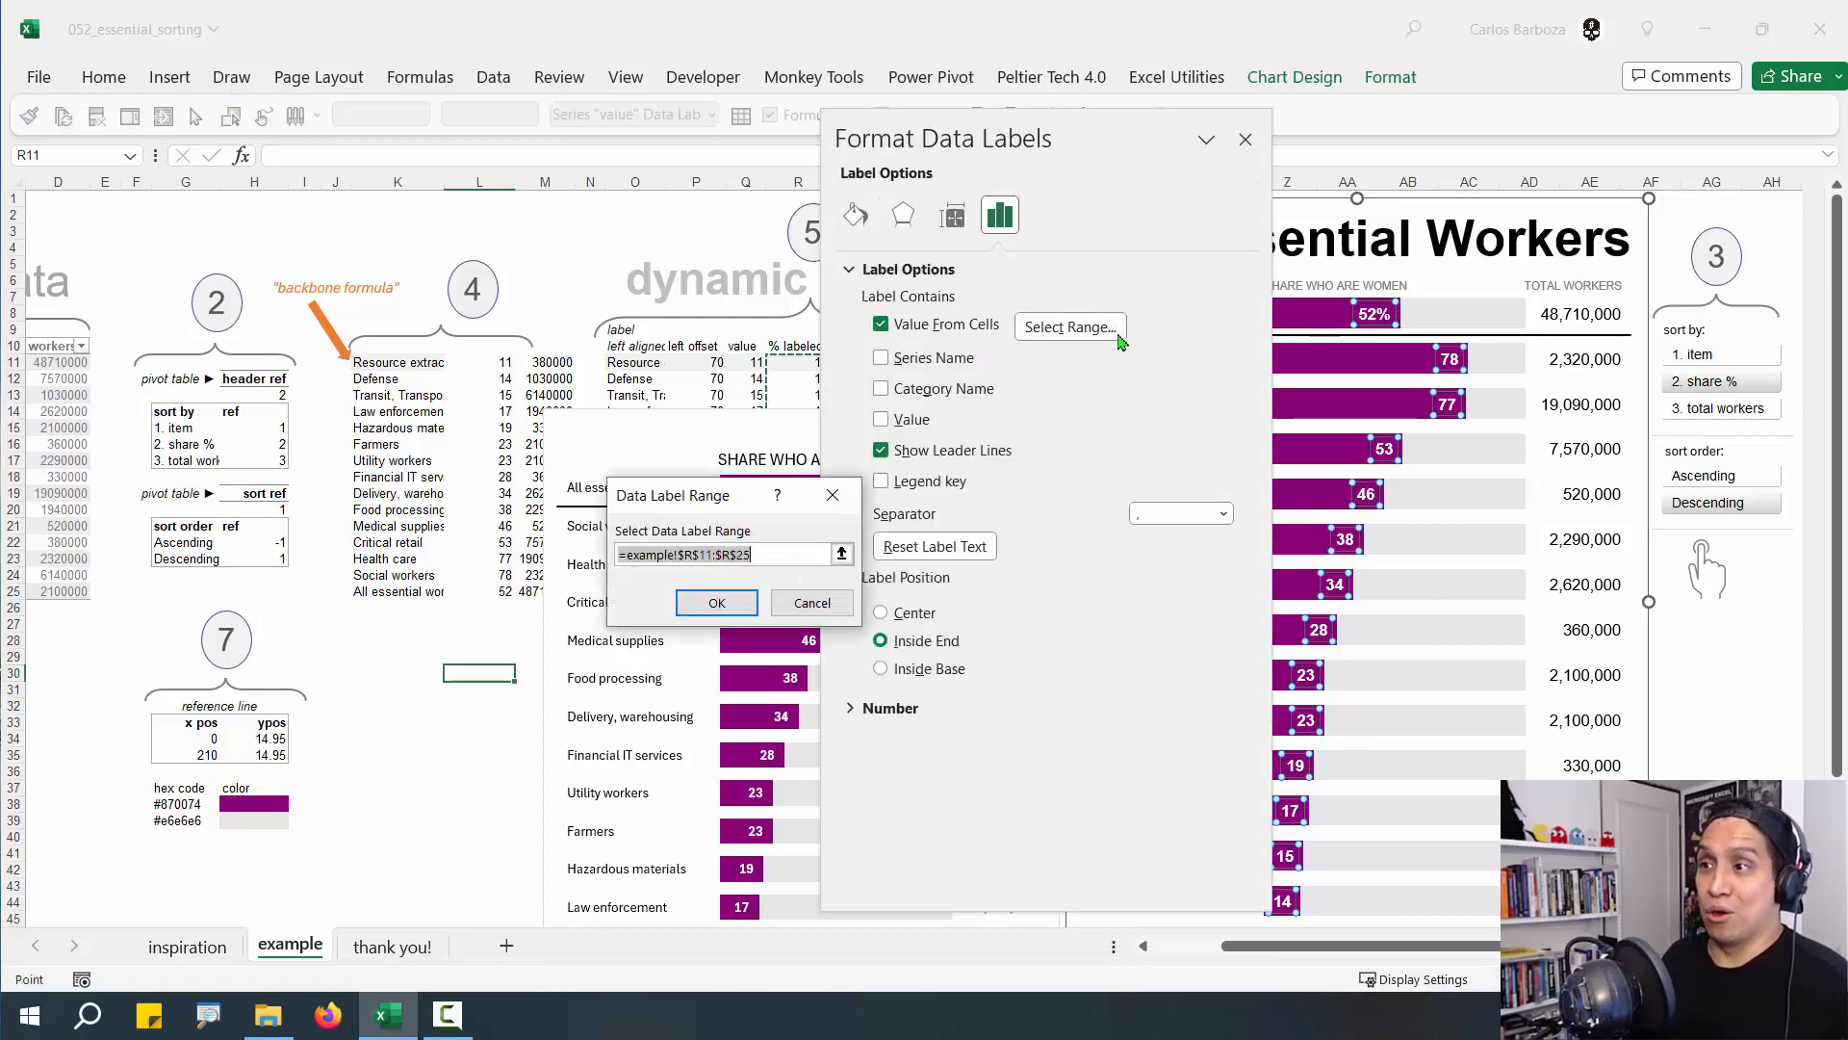
key(Return)
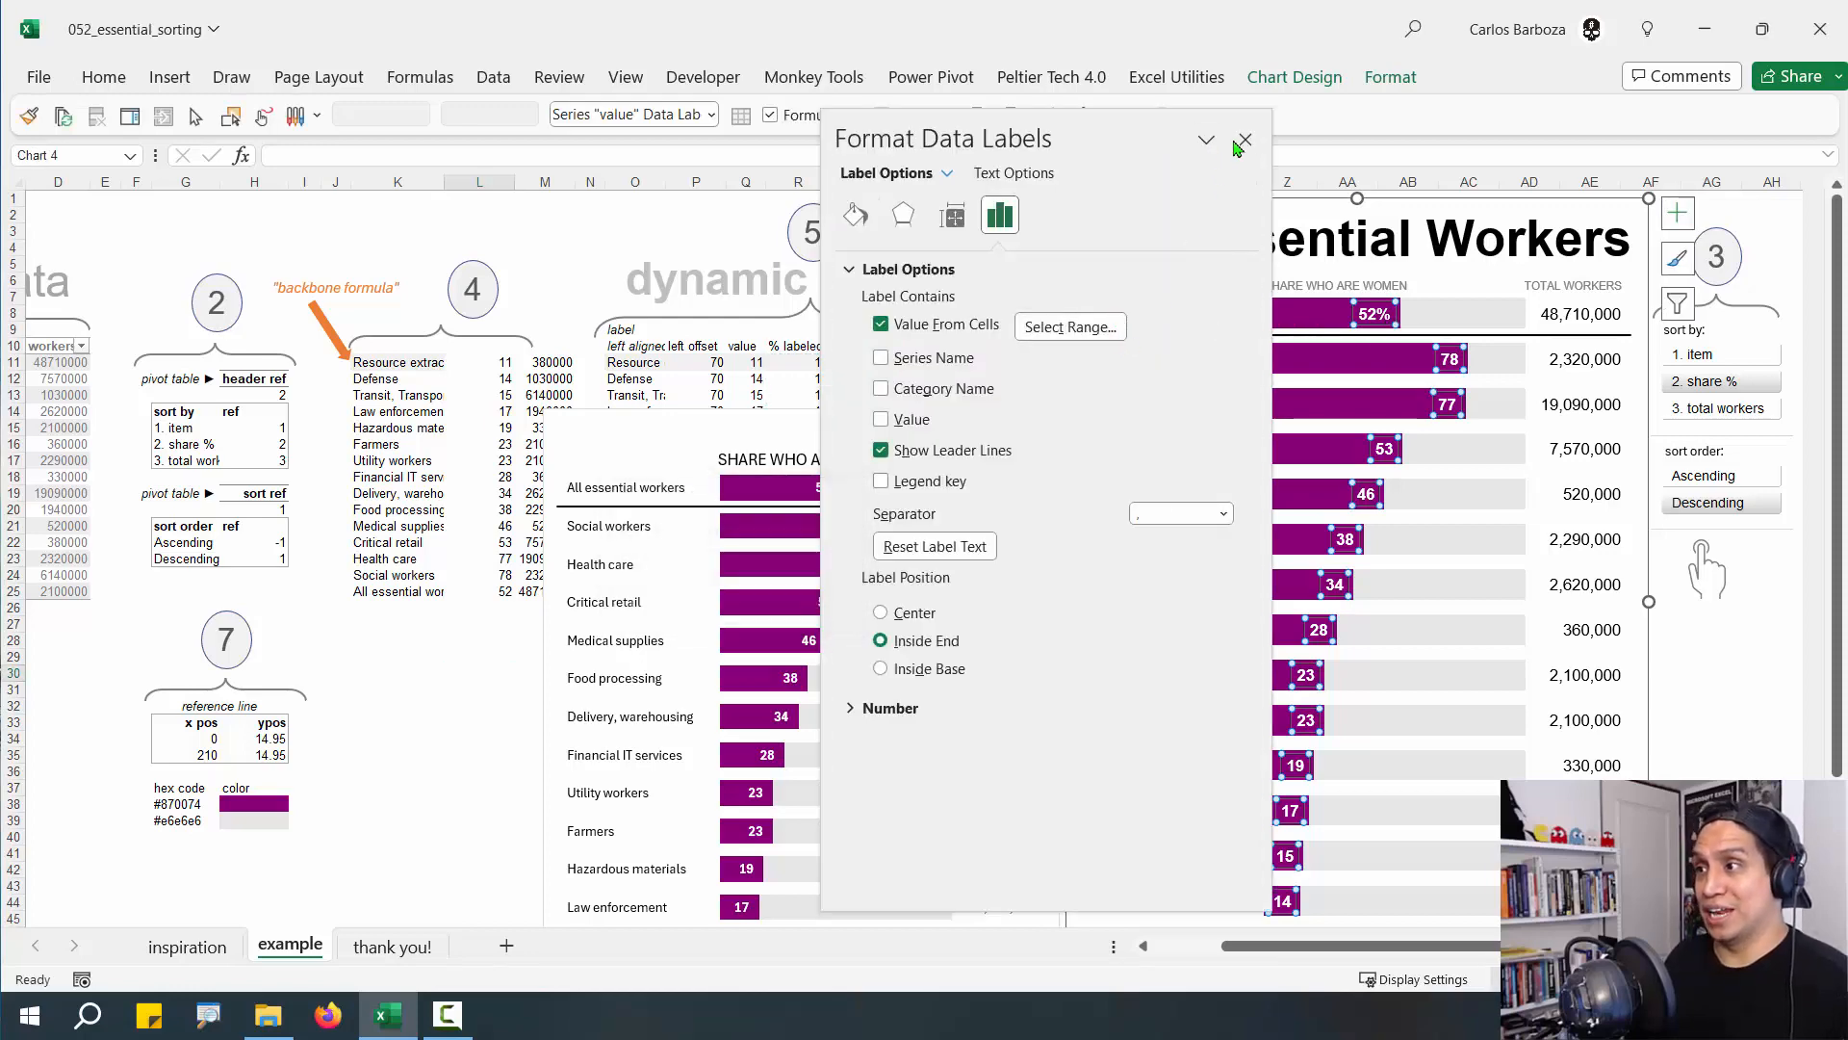
click(1245, 138)
key(Escape)
key(Escape)
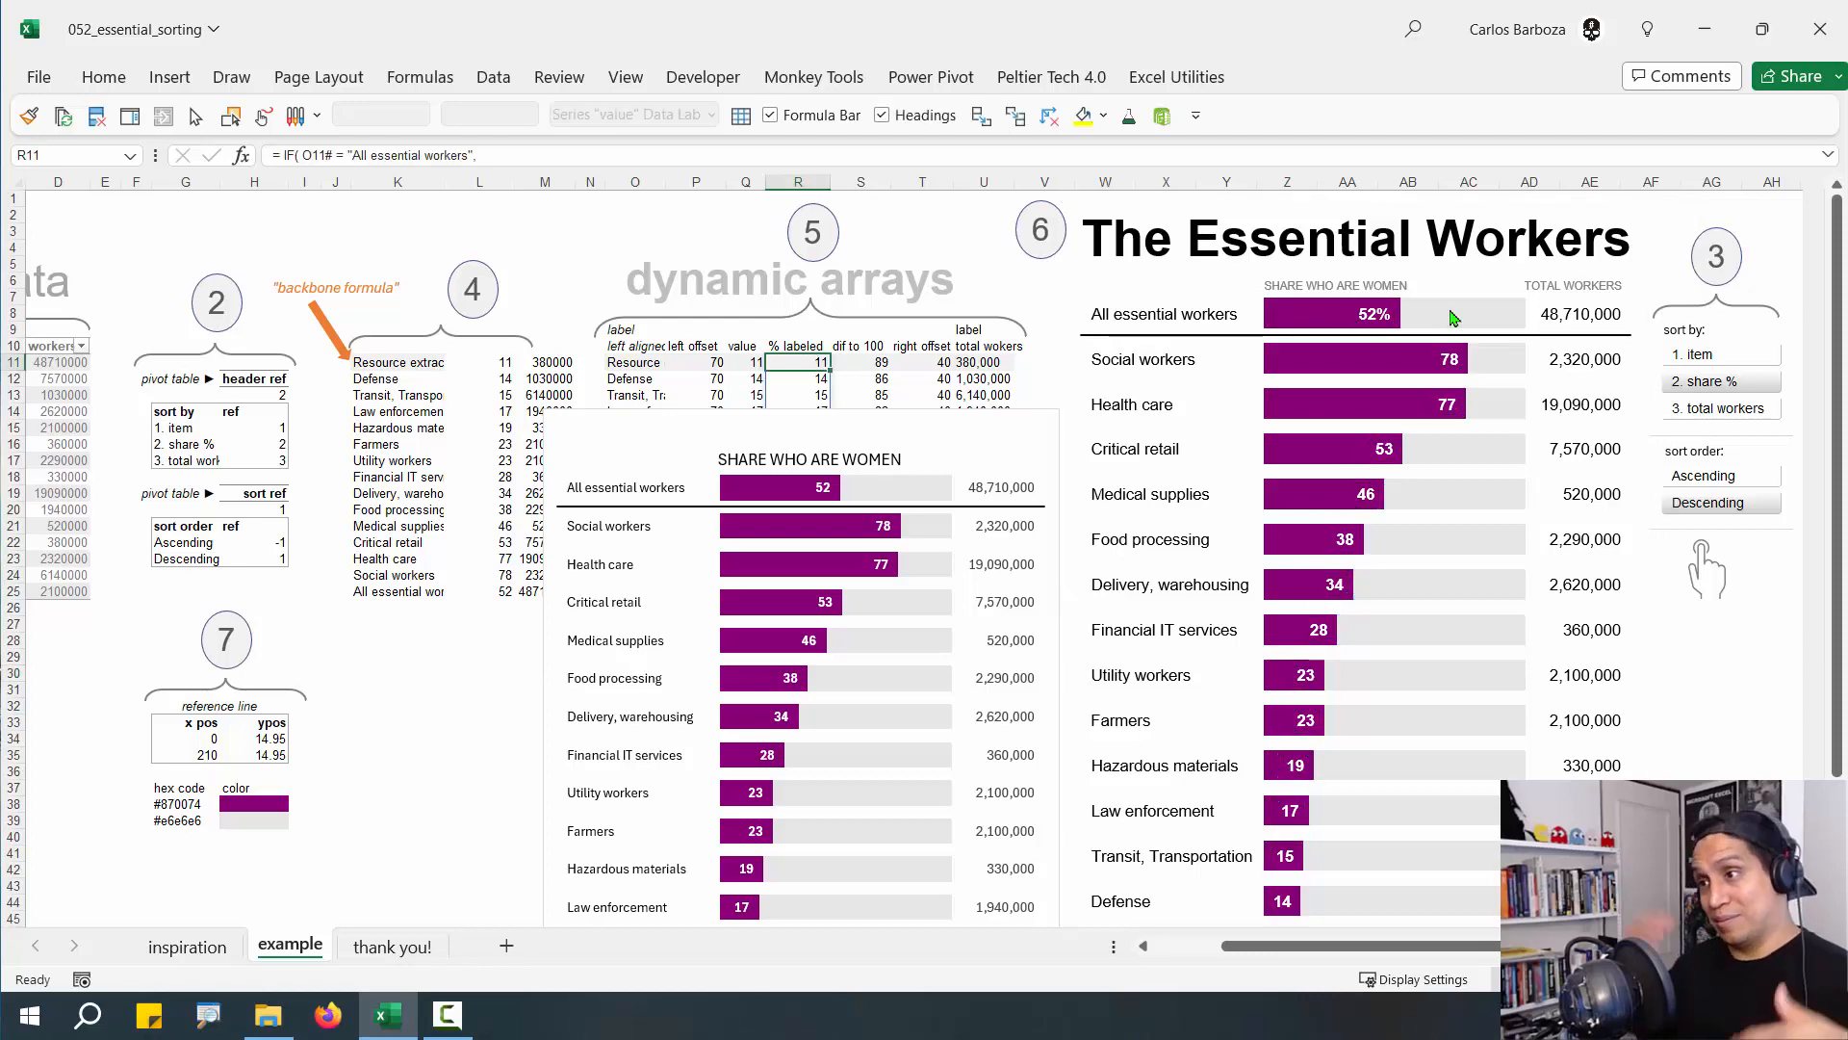
Rename the defined name _09_workers_labels as _10_workers_labels
key(ctrl+F3)
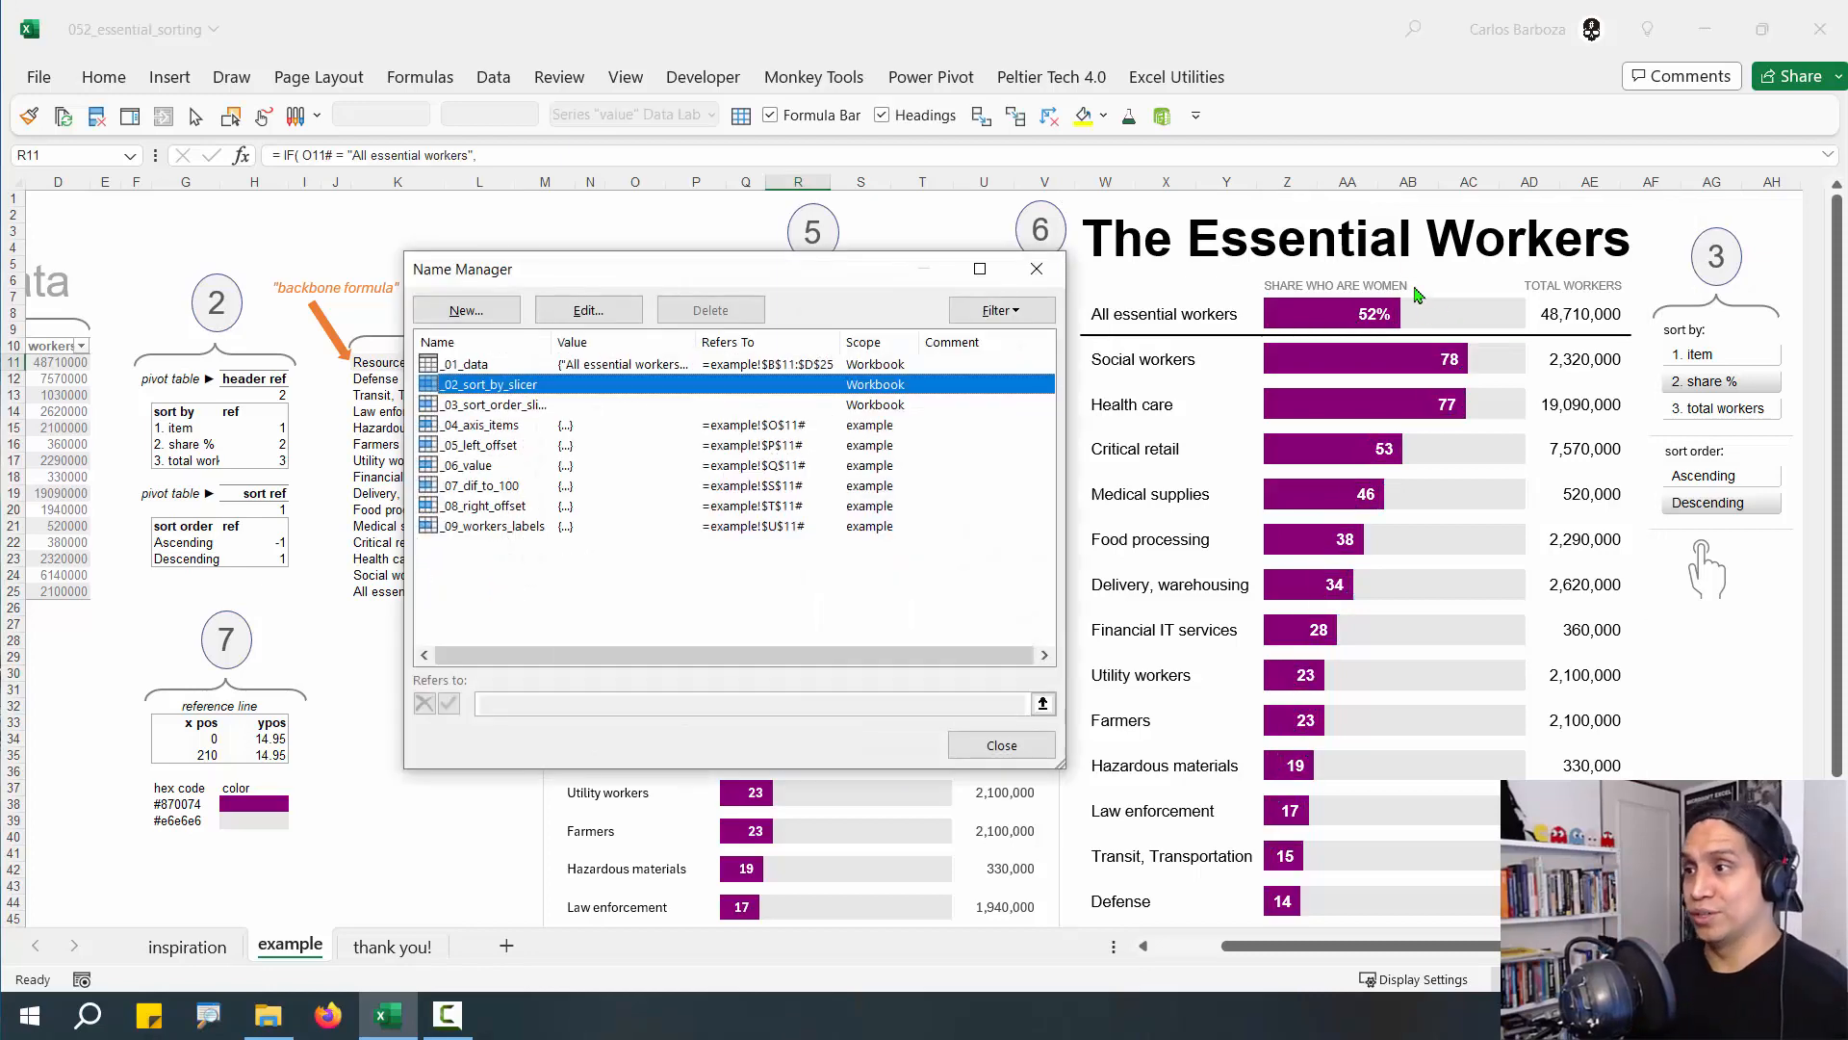
drag(910, 287, 898, 544)
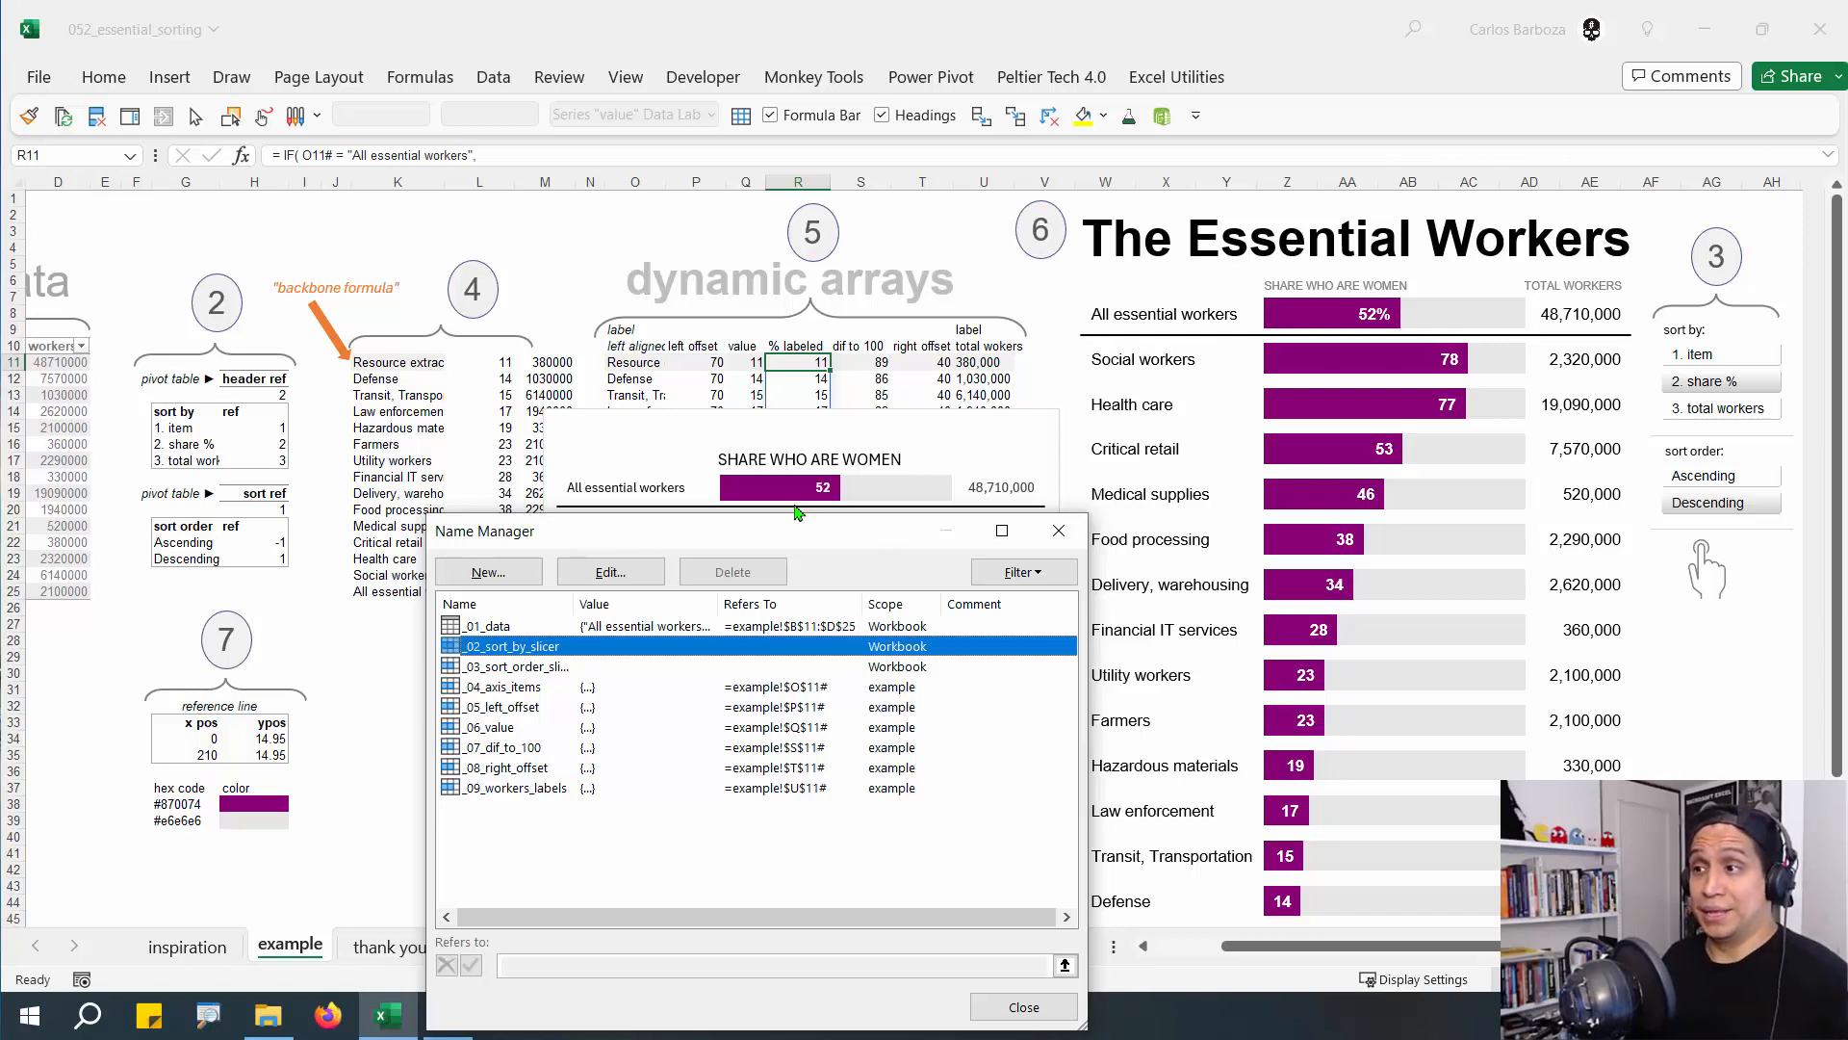
click(498, 747)
click(500, 729)
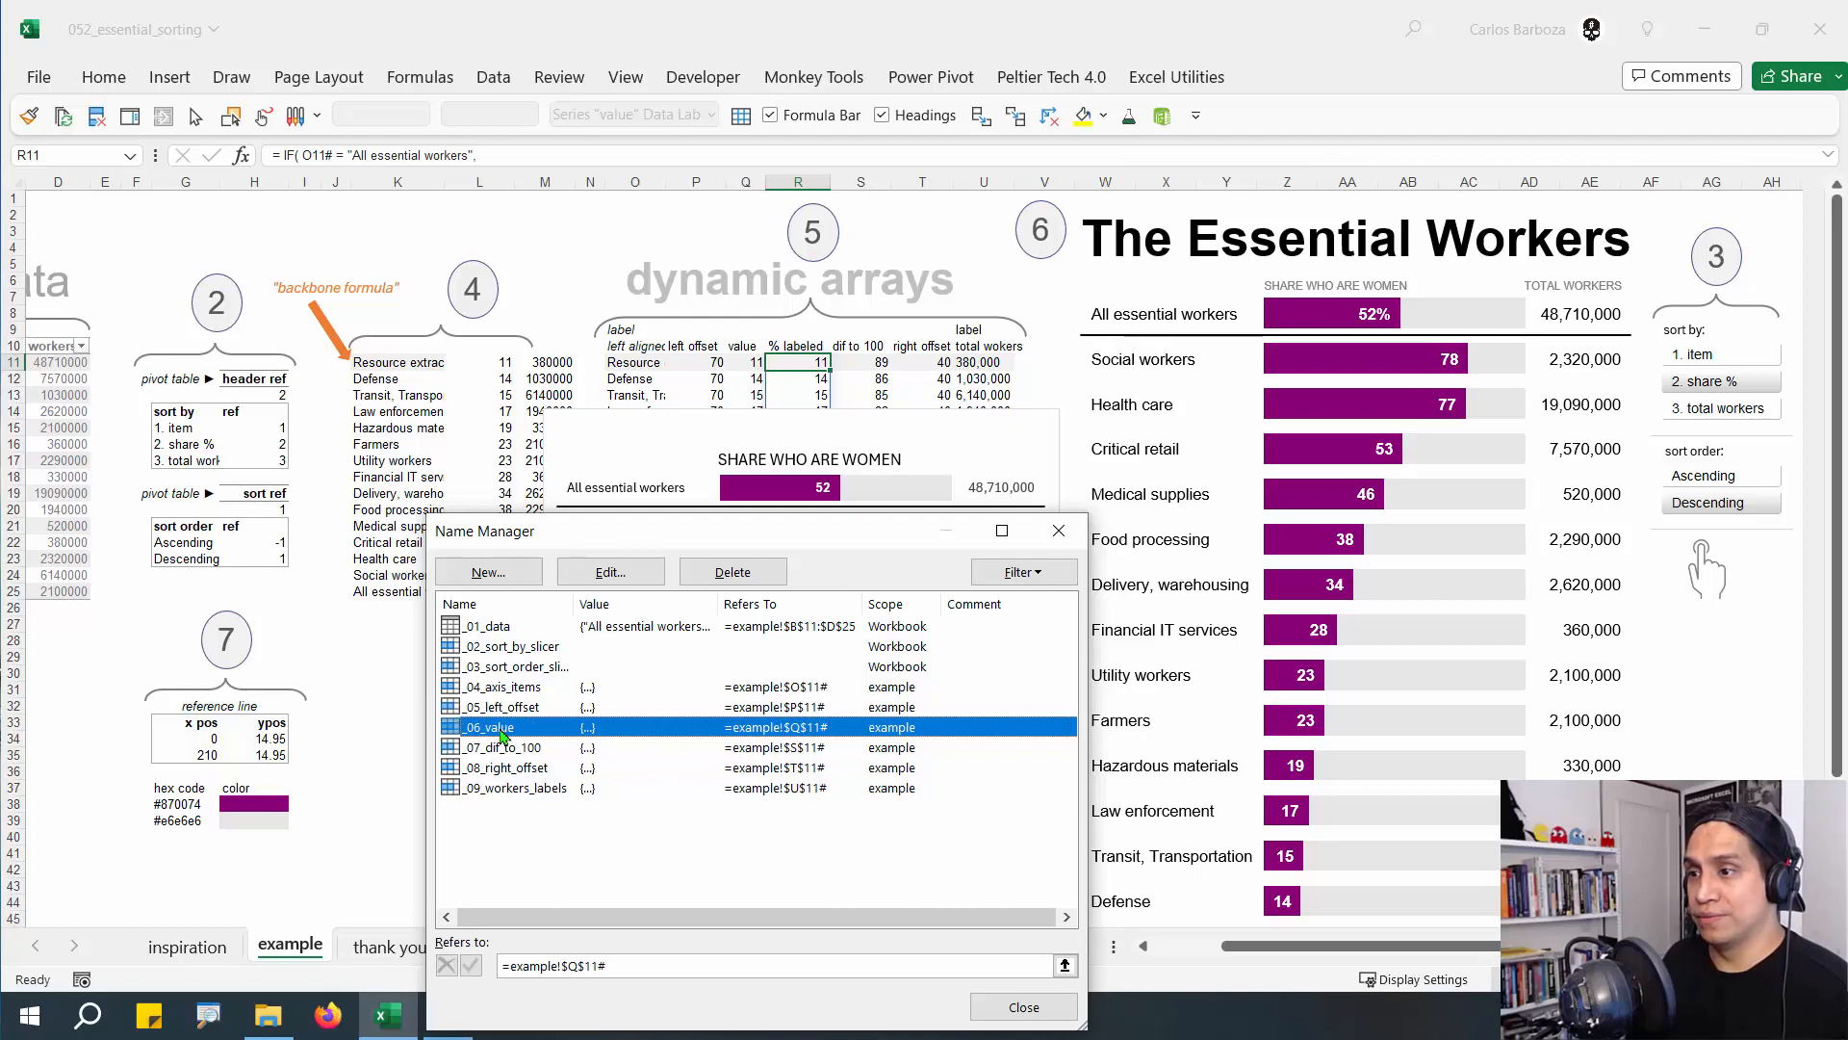
click(510, 751)
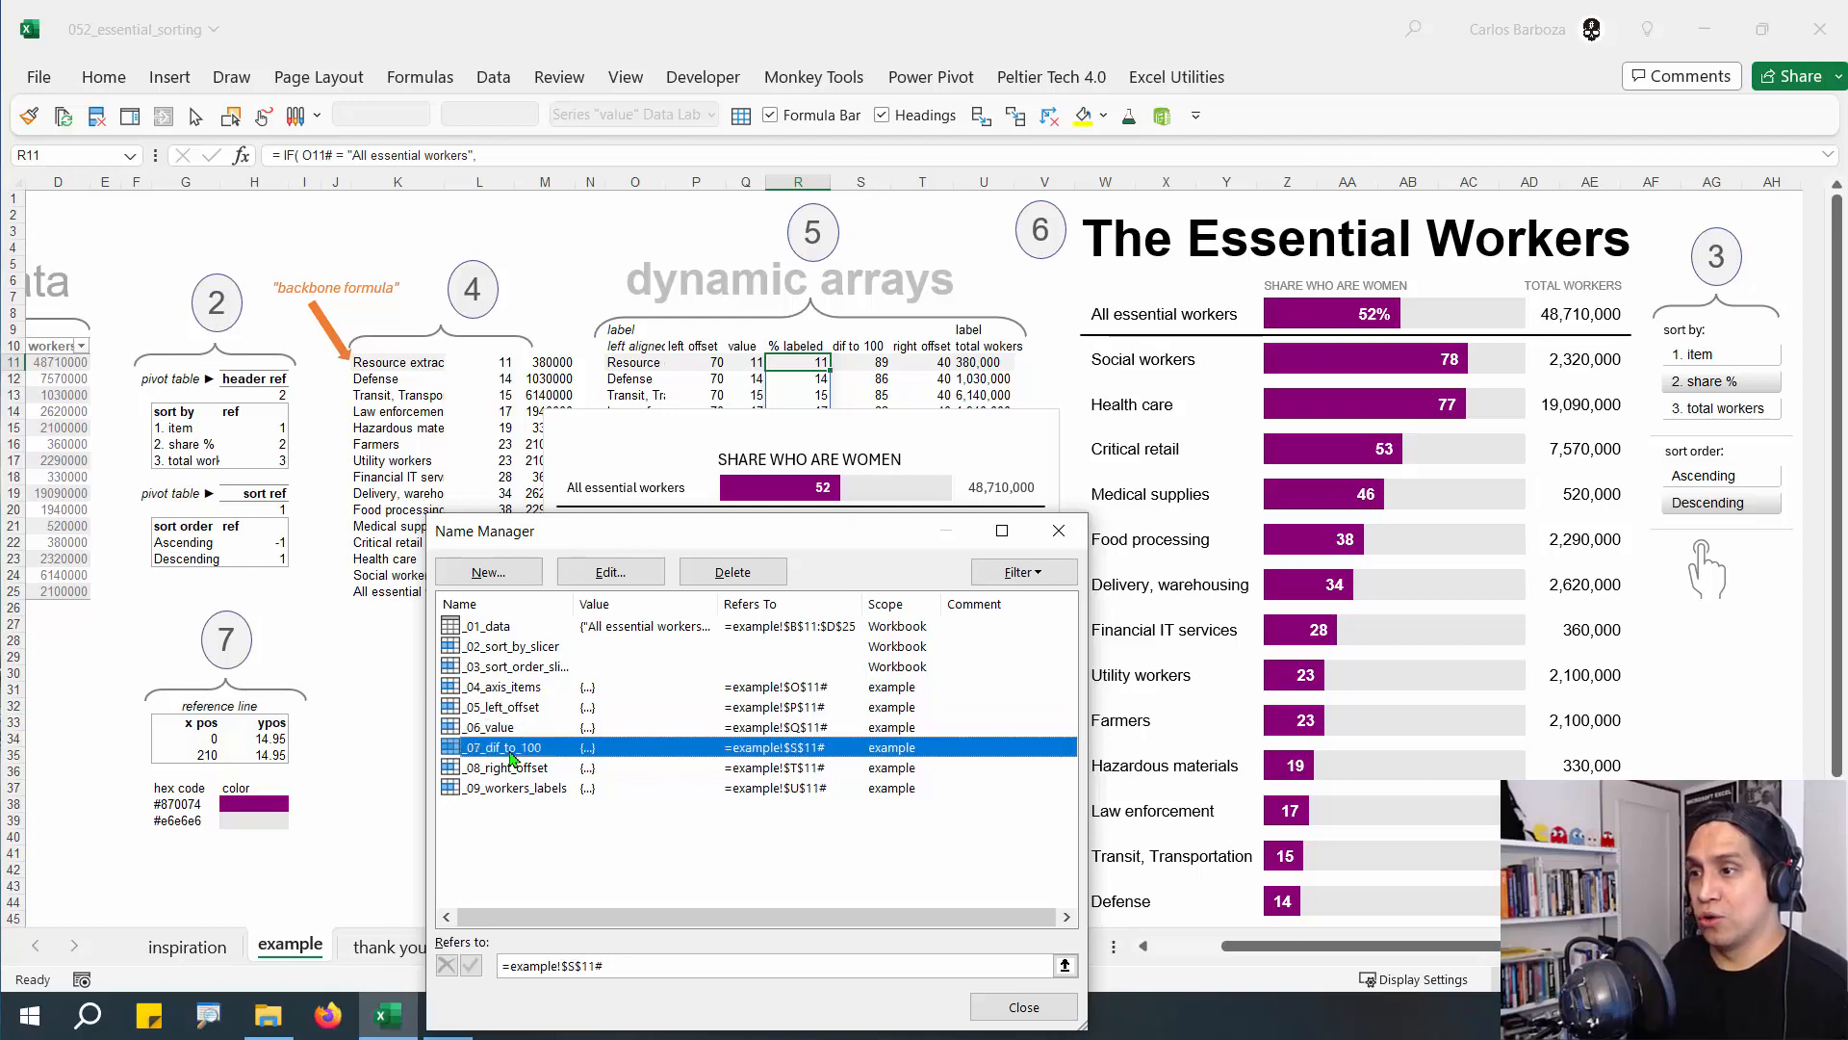
click(607, 788)
click(612, 572)
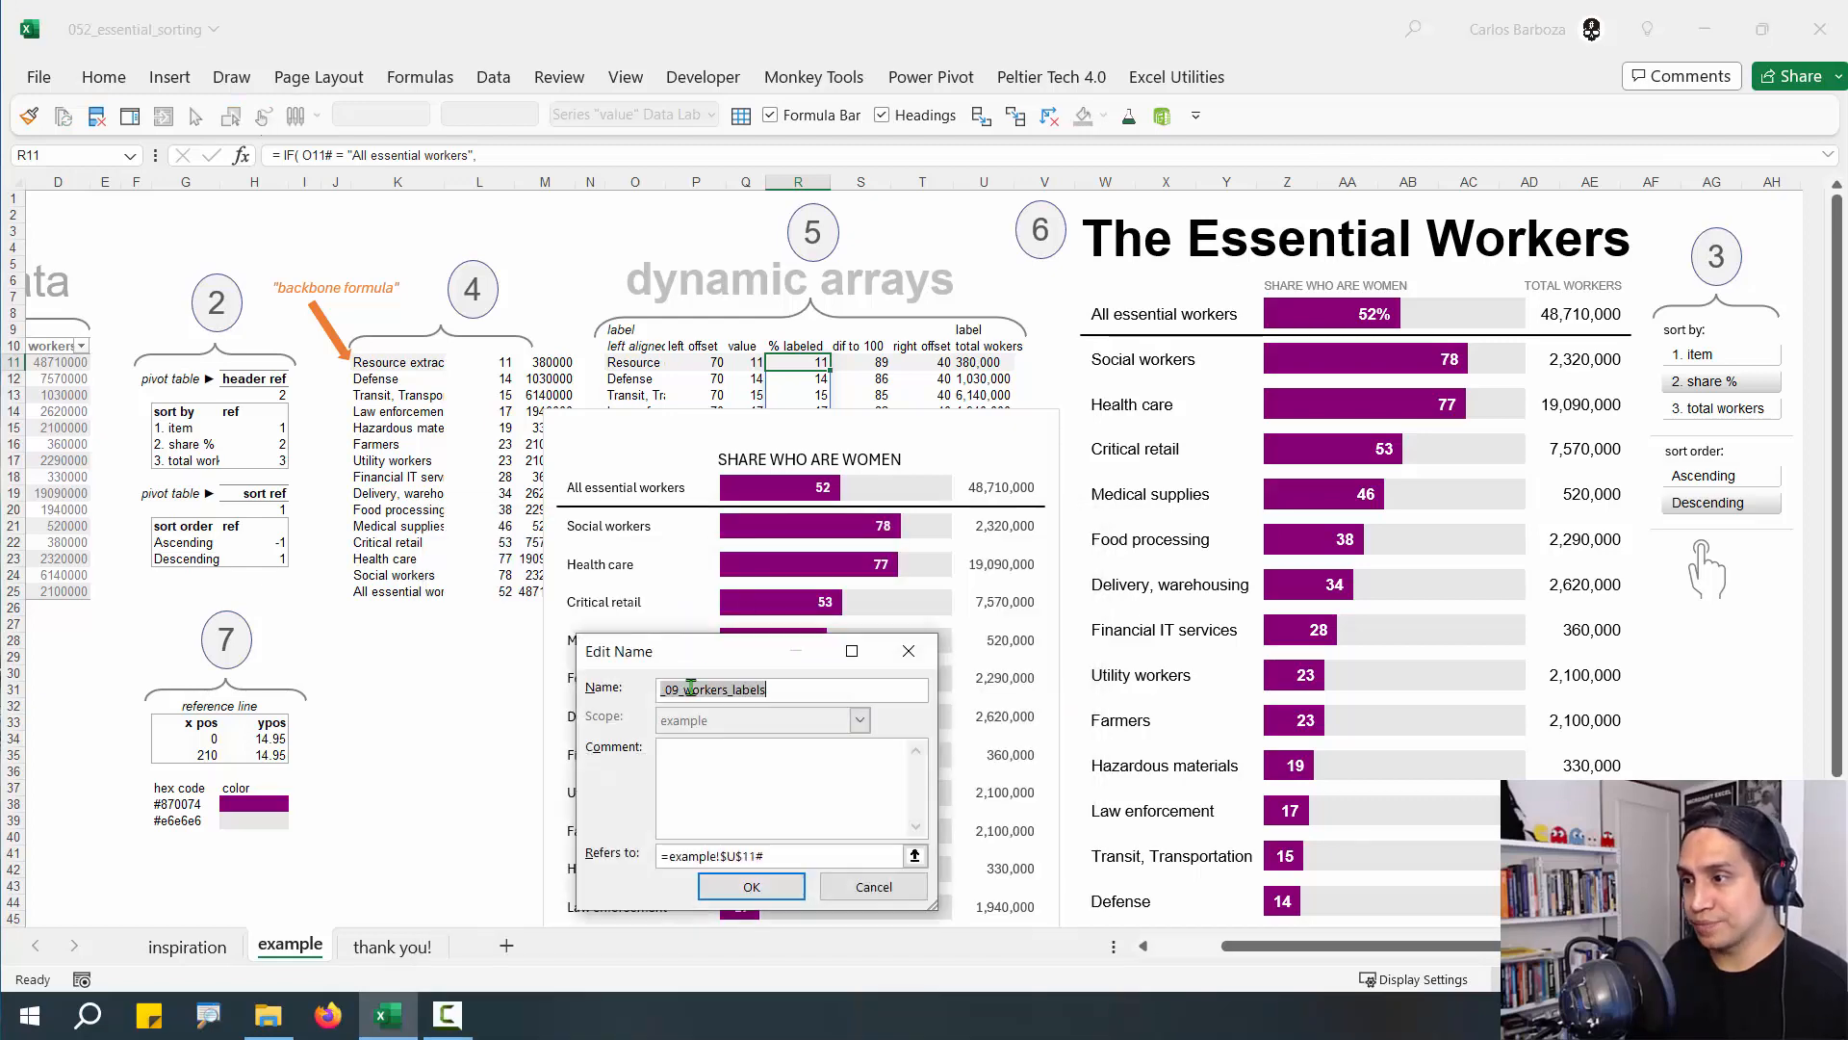
click(680, 689)
key(BackSpace)
key(BackSpace)
text(10)
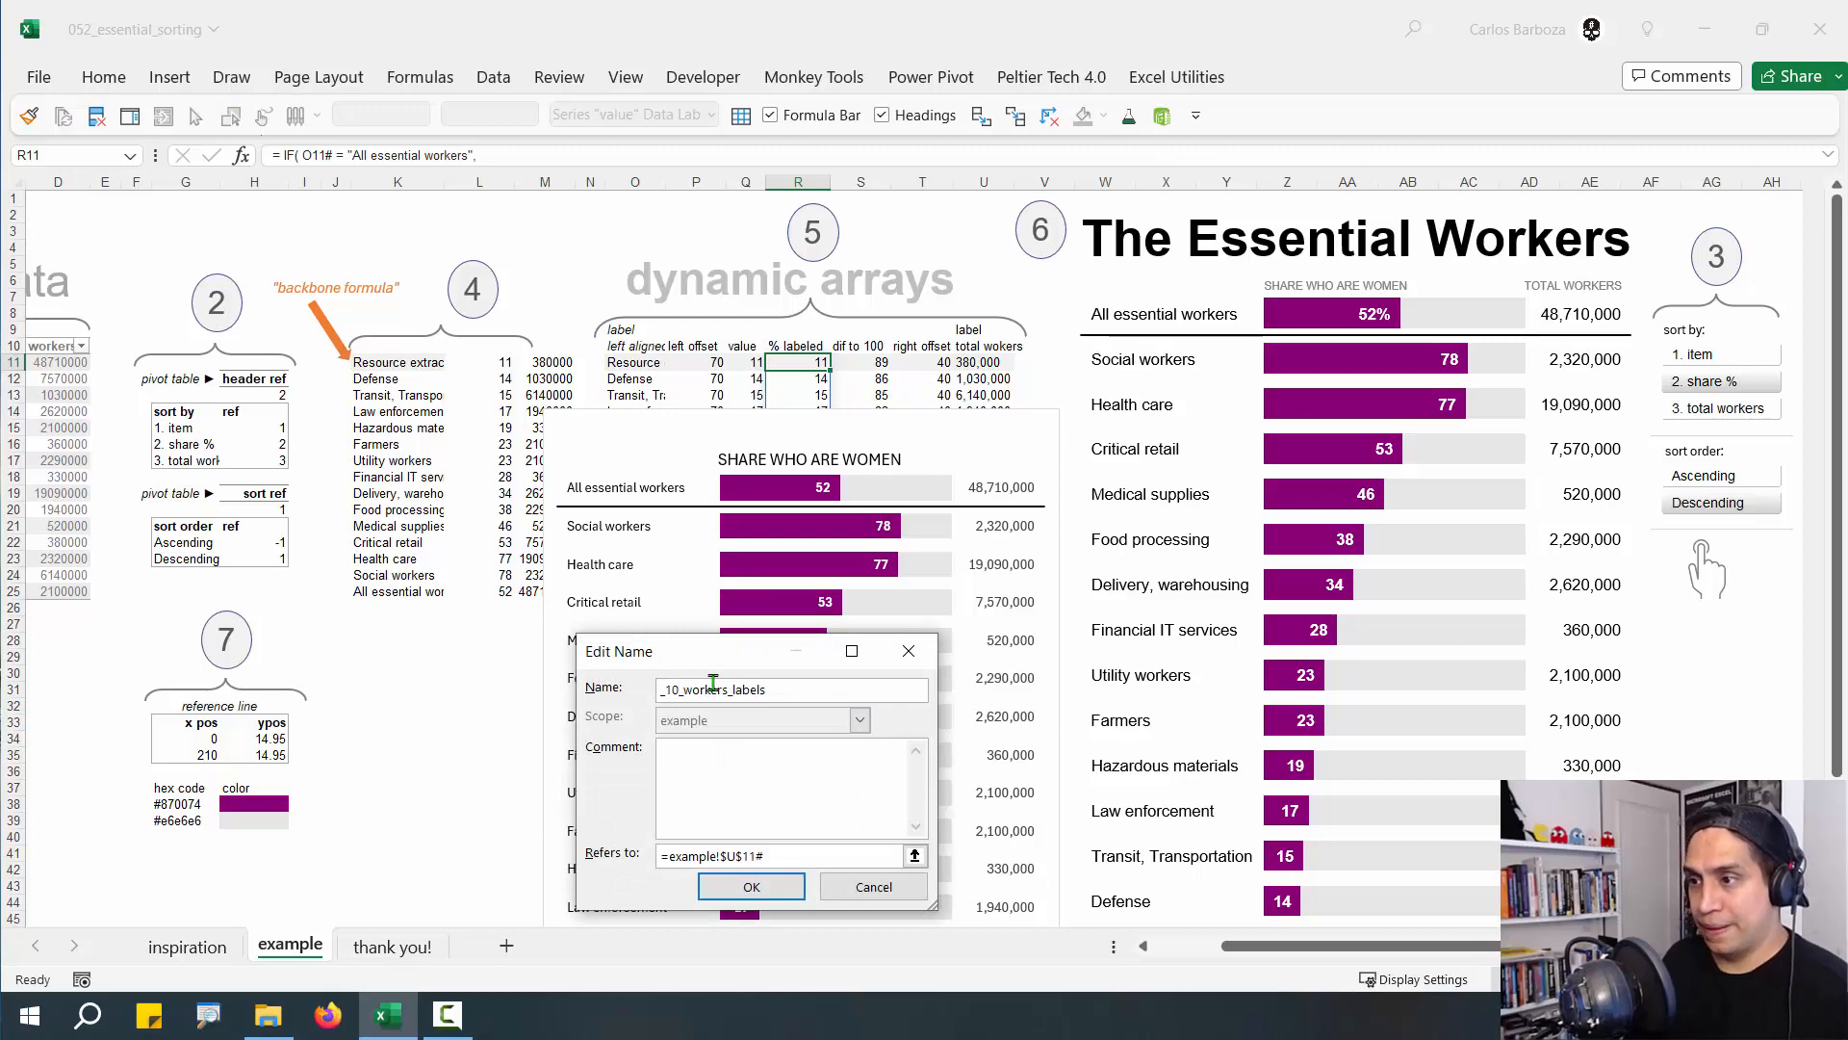
key(Return)
Rename the defined name _08_right_offset as _09_right_offset
click(539, 720)
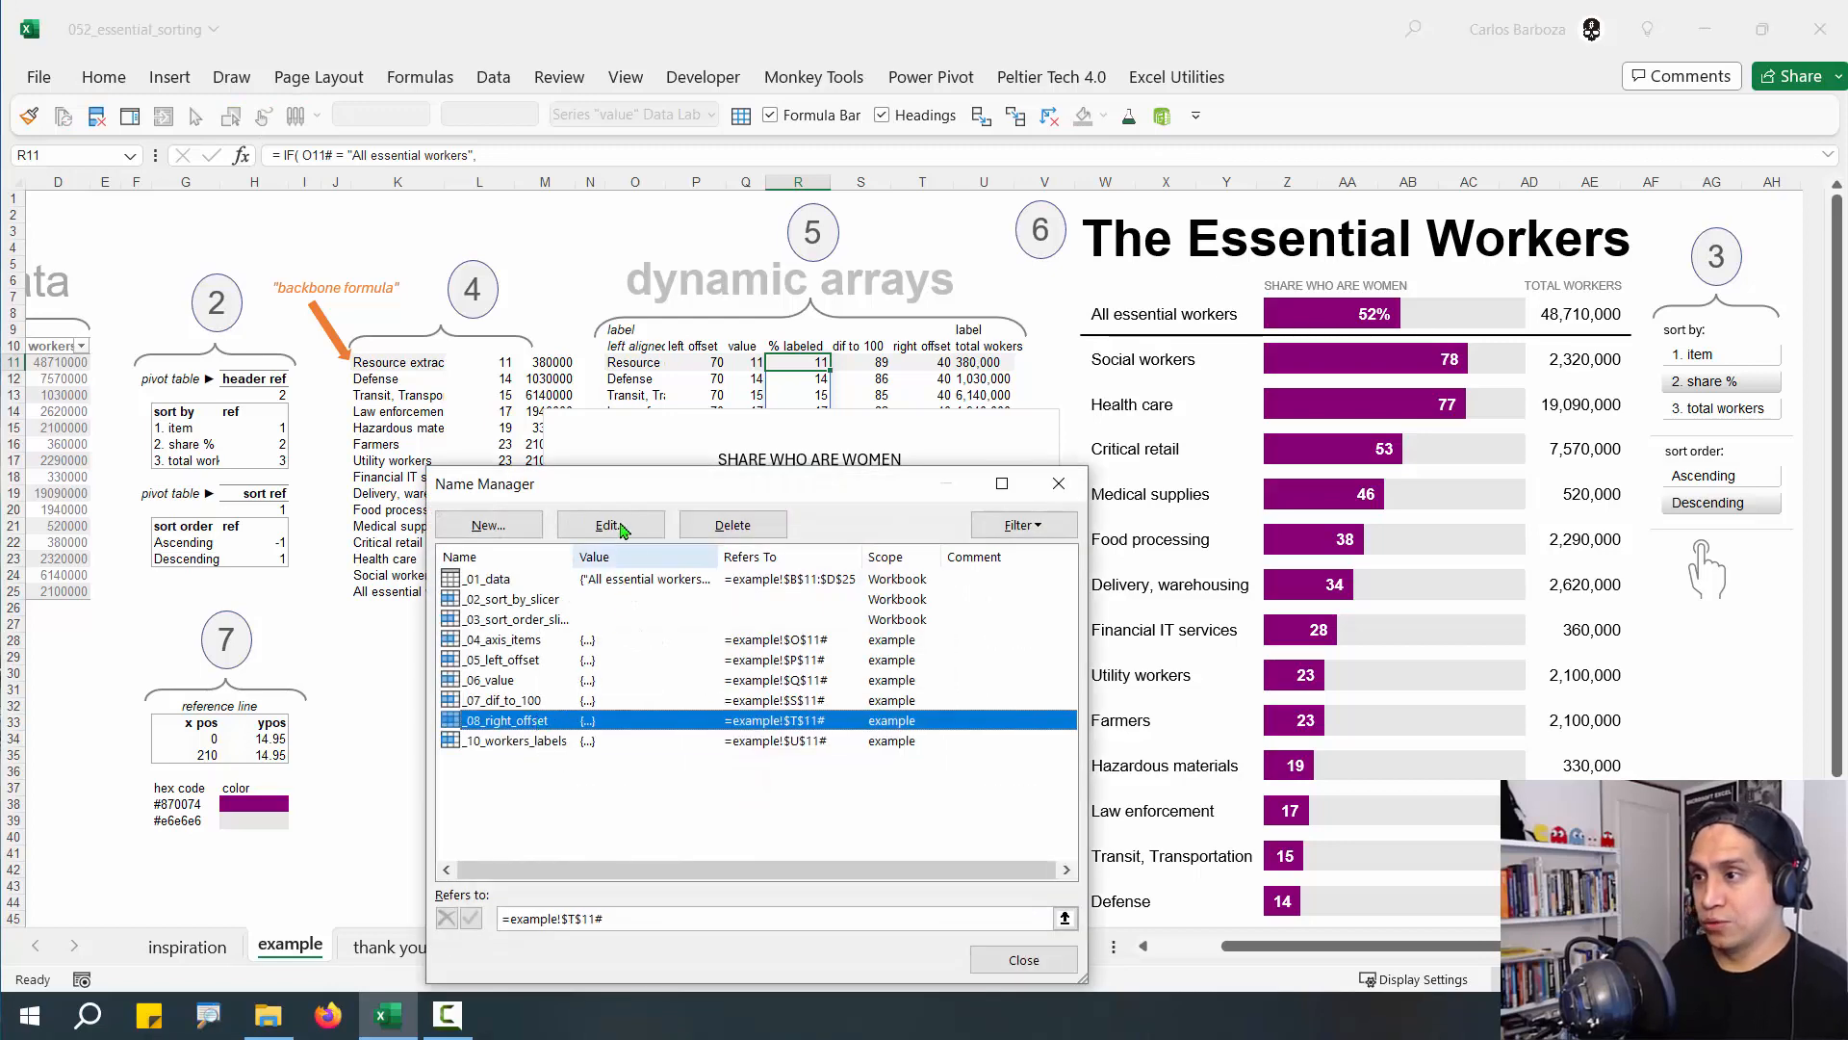
click(619, 526)
click(708, 639)
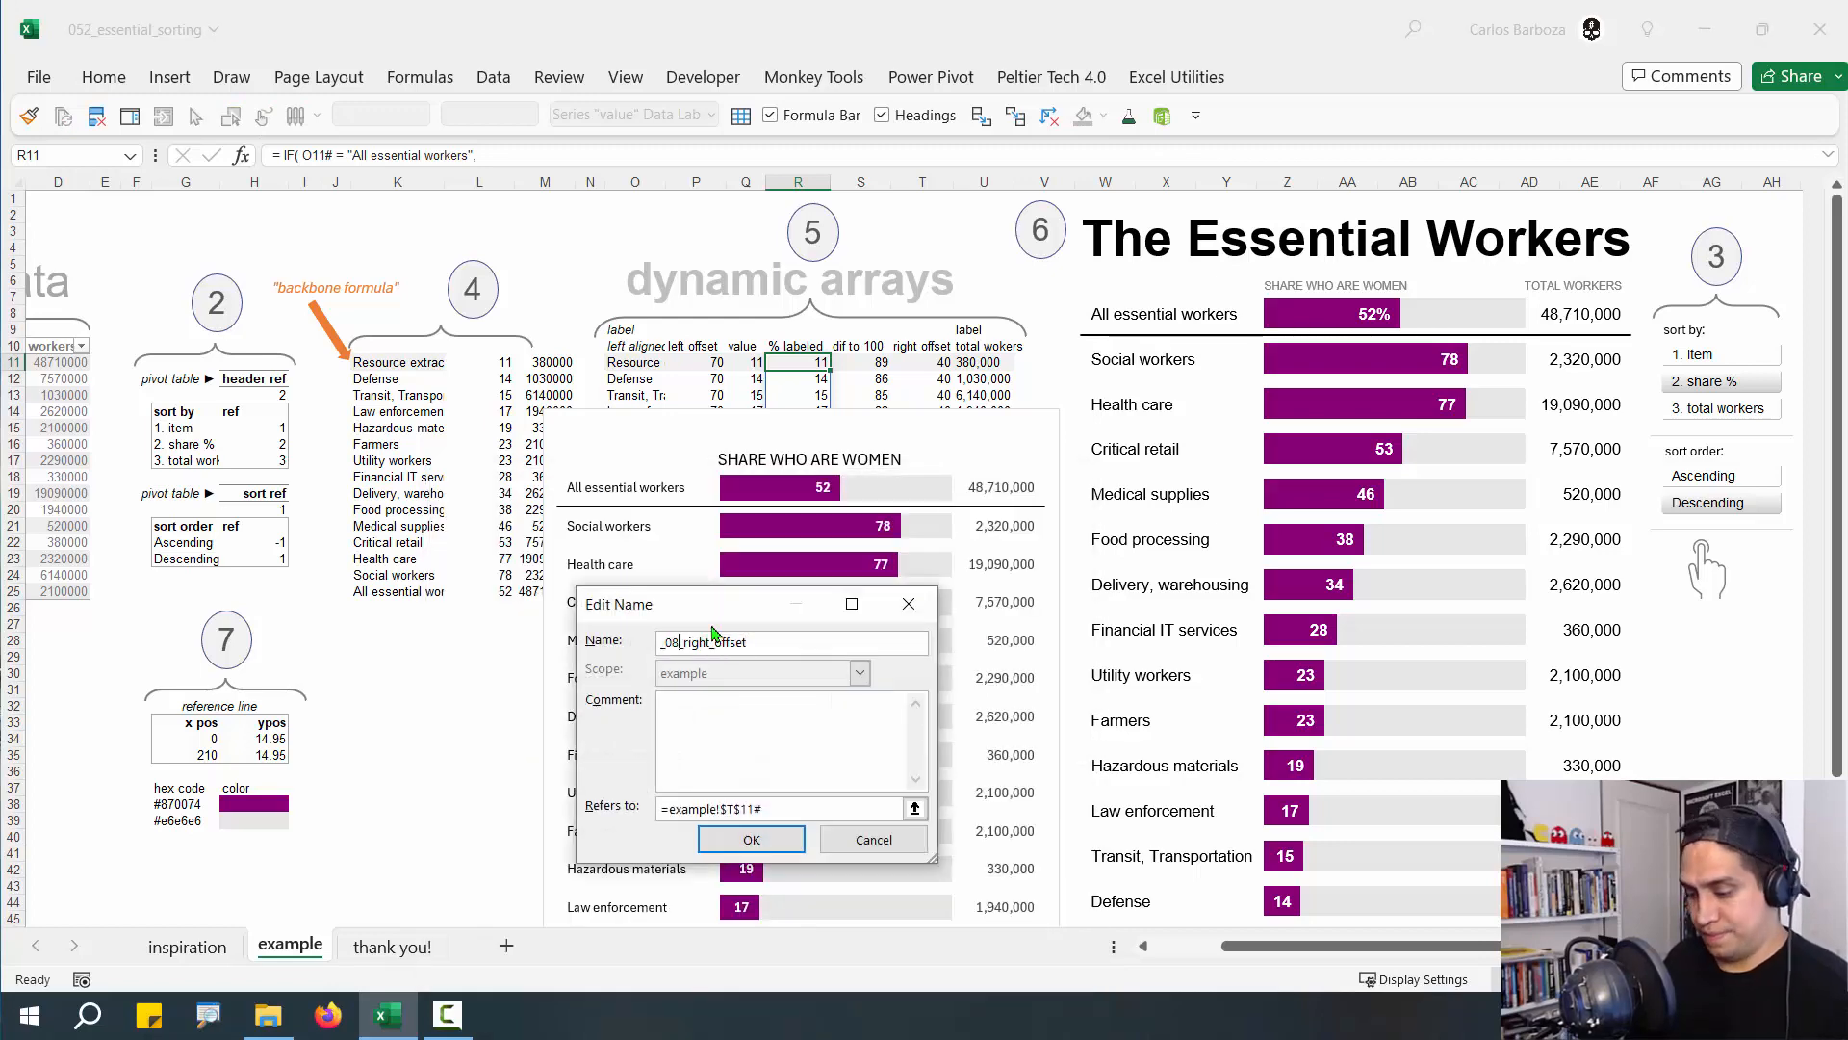
key(BackSpace)
text(9)
key(Return)
Rename the defined name _07_dif_to_100 as _08_dif_to_100
click(539, 700)
click(624, 527)
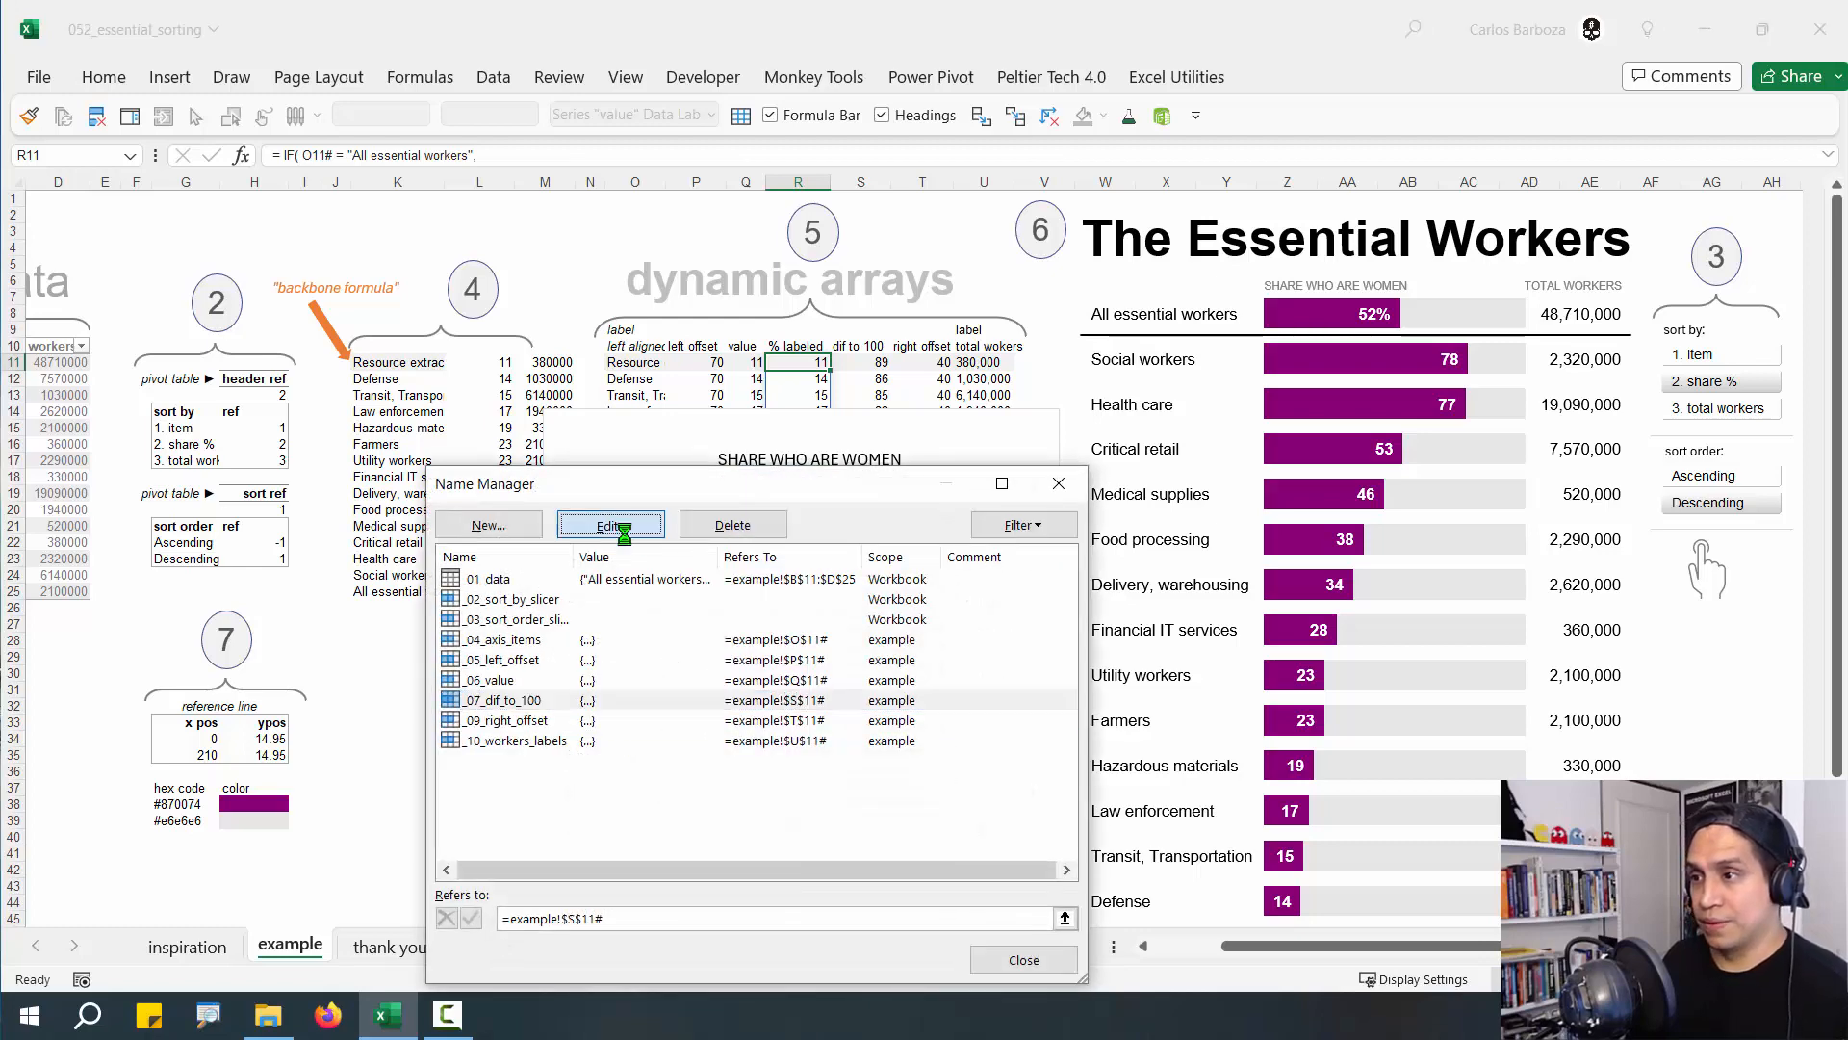
click(683, 641)
key(BackSpace)
text(8_dif_to_100)
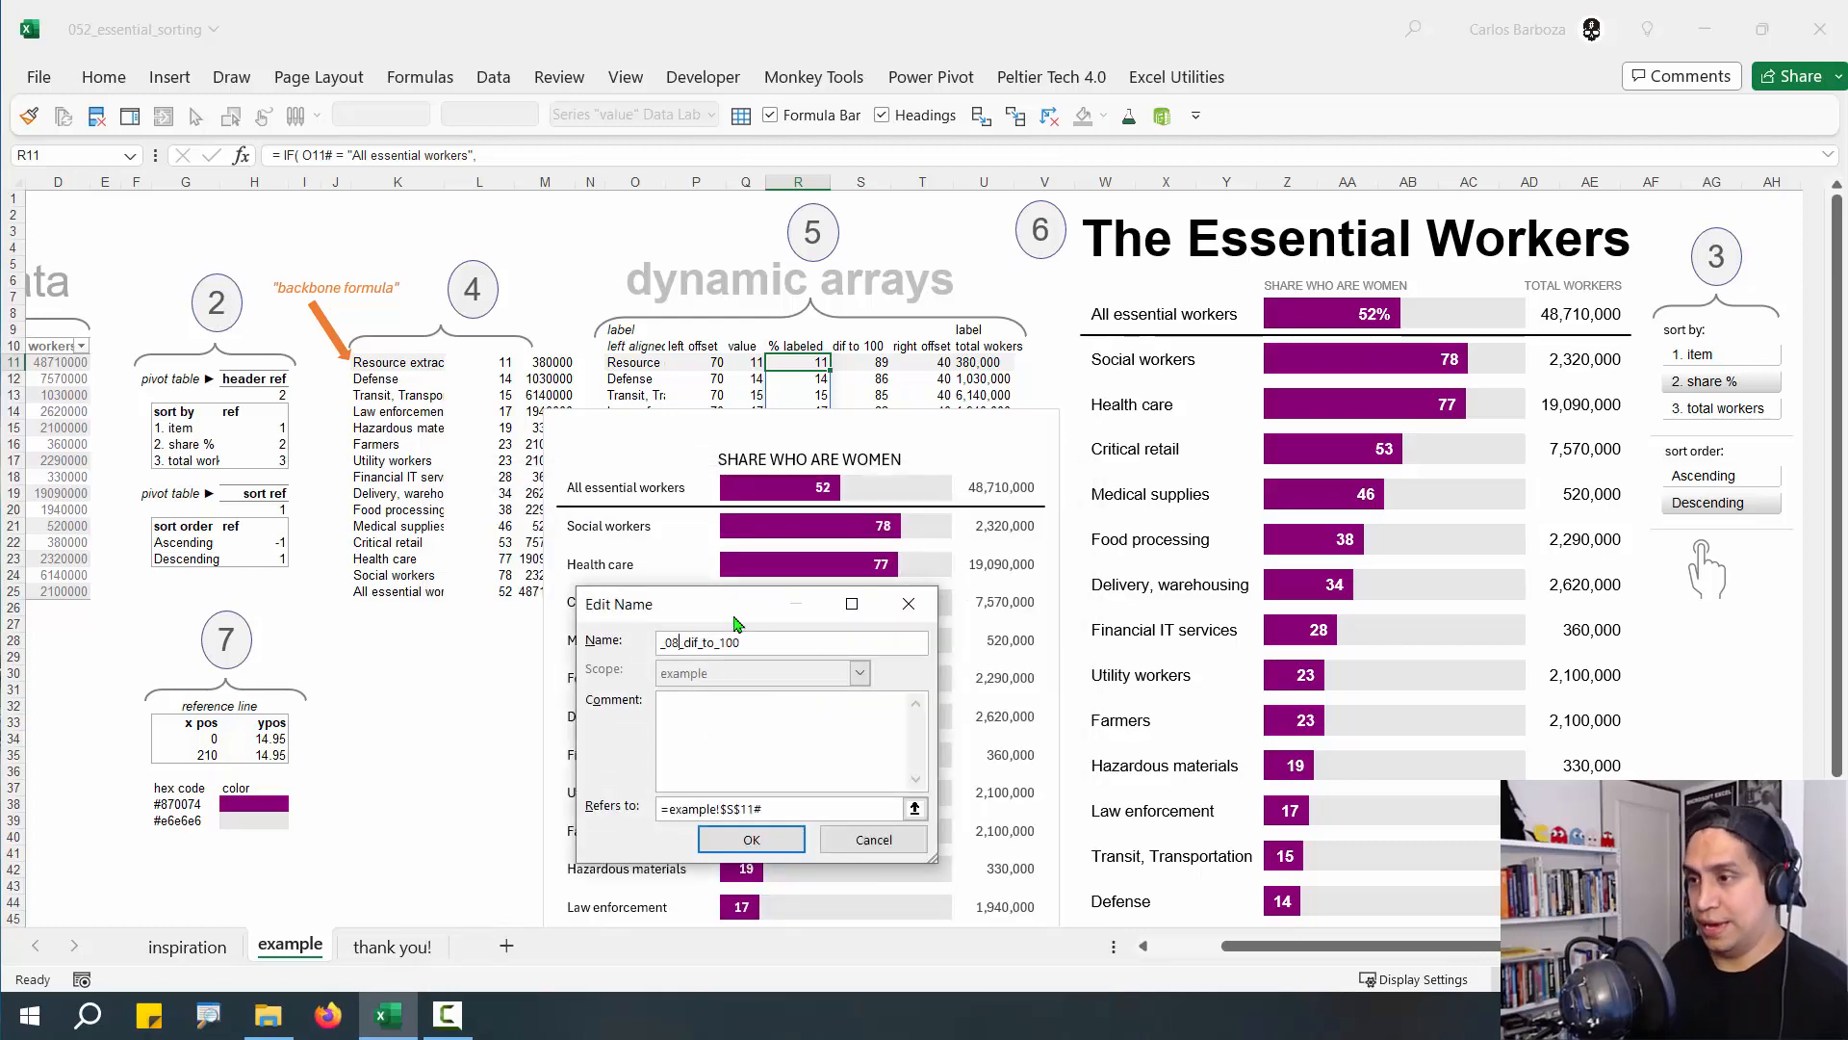
key(Return)
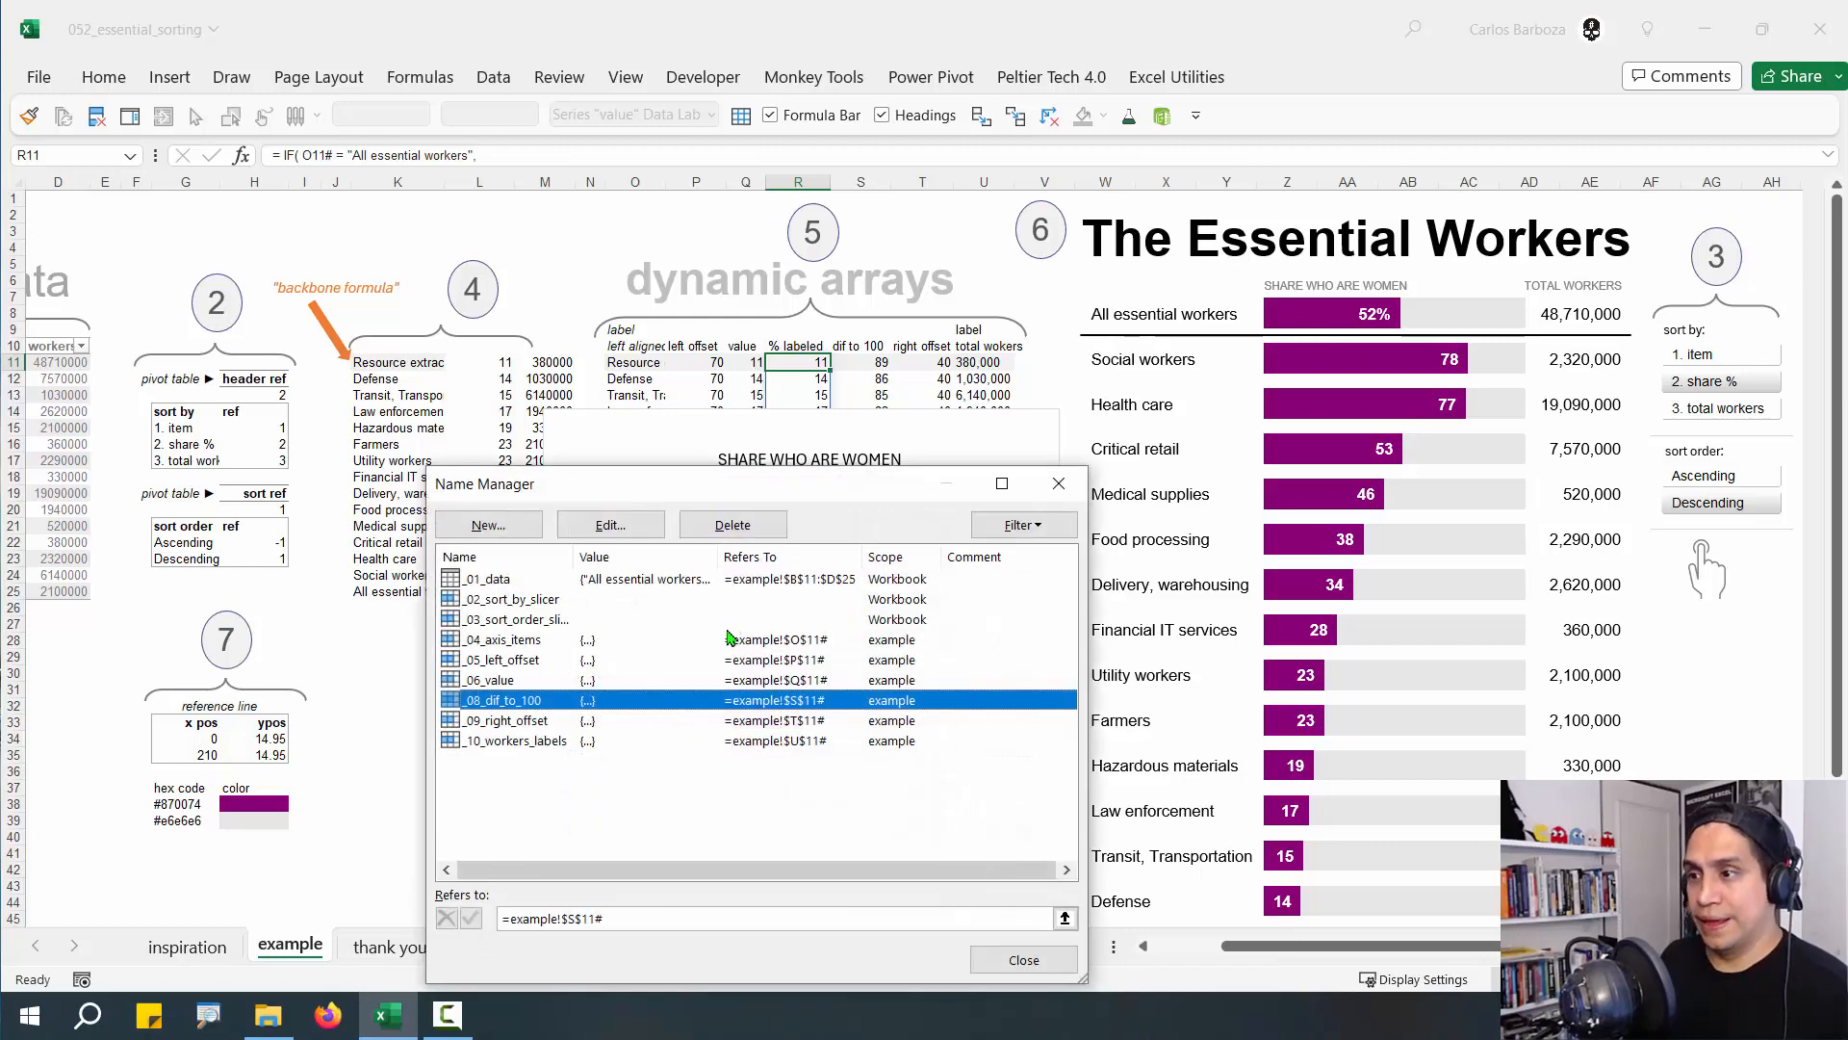
click(528, 681)
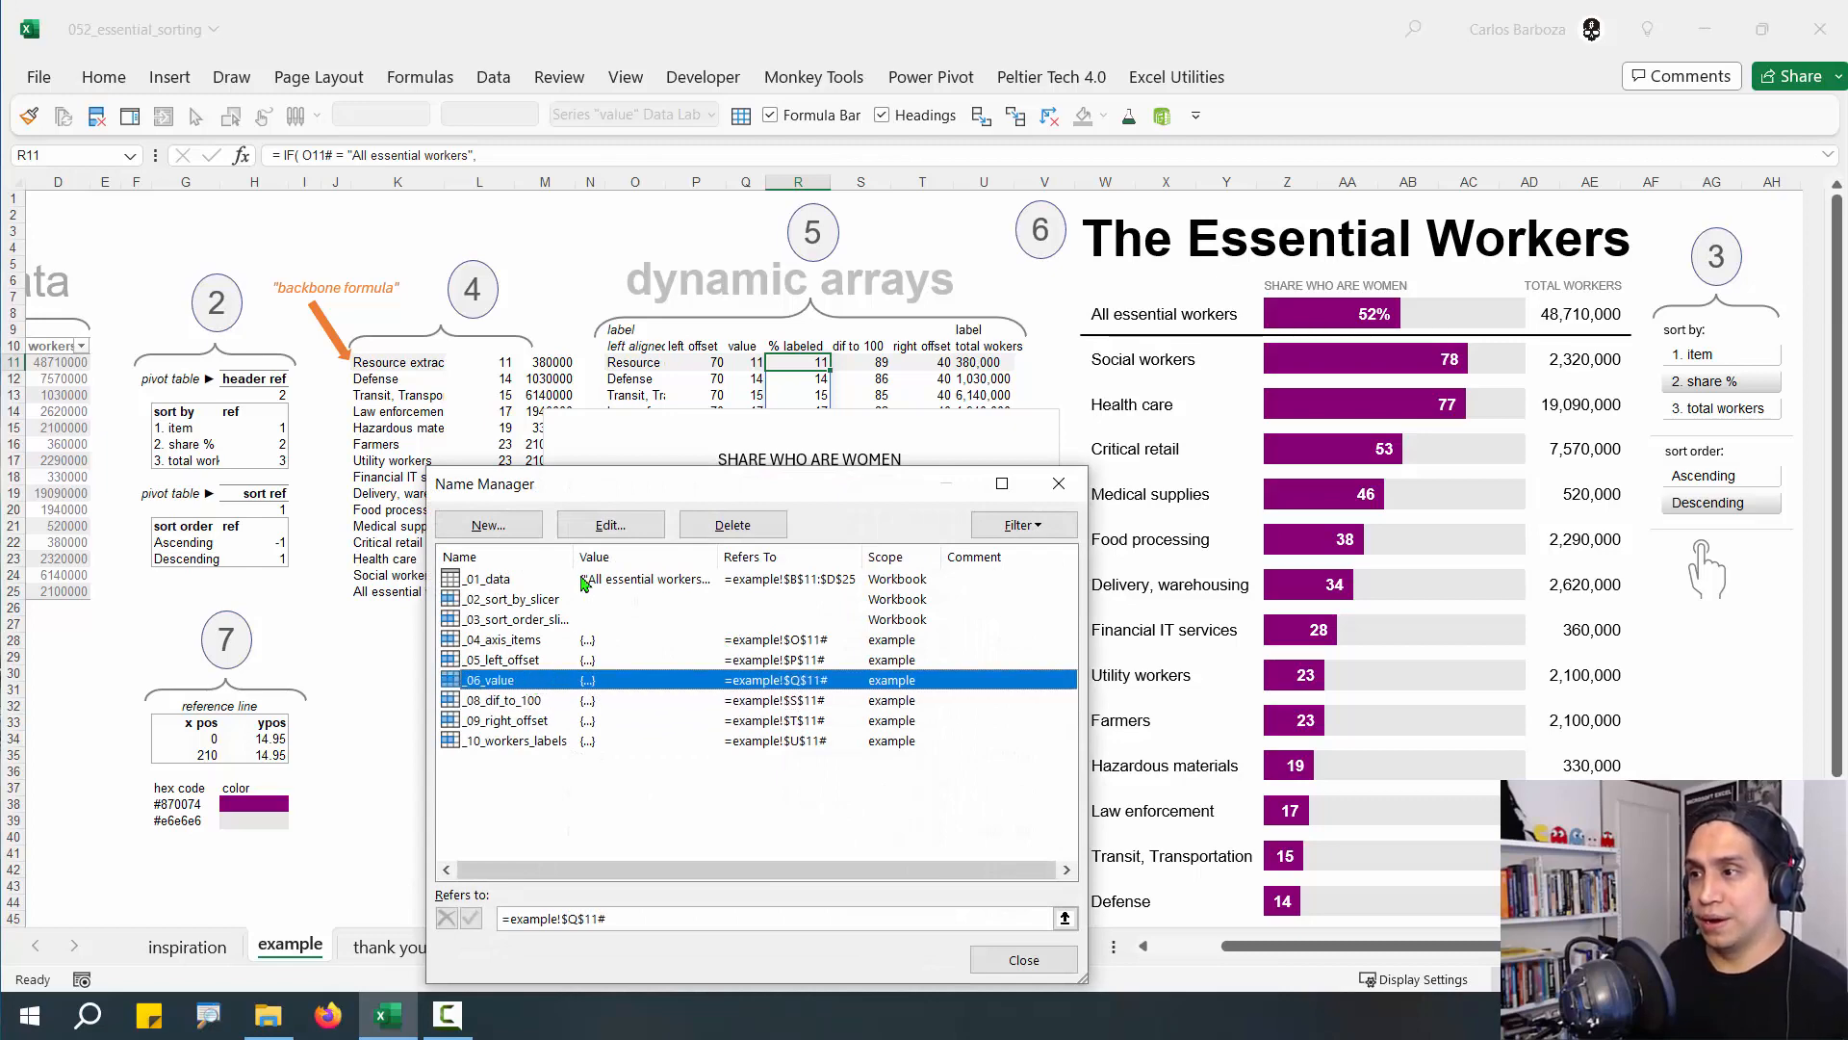
click(610, 524)
click(682, 641)
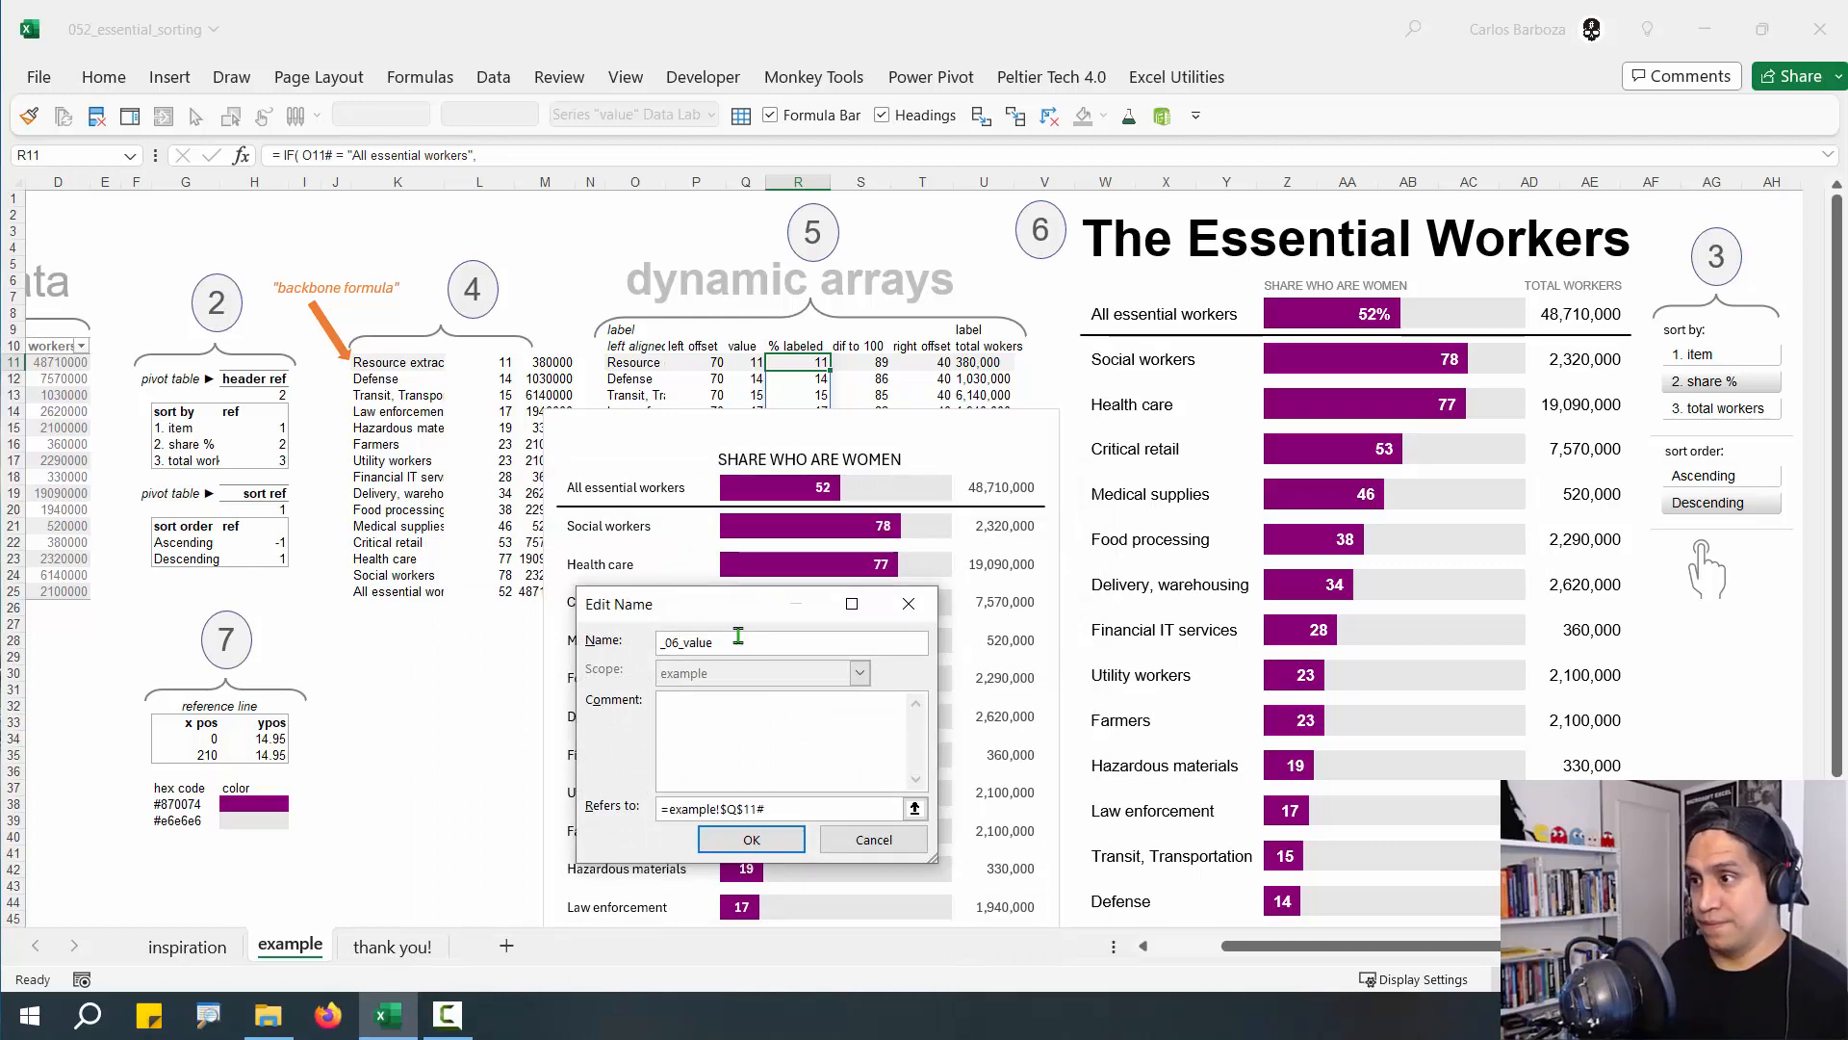
click(752, 839)
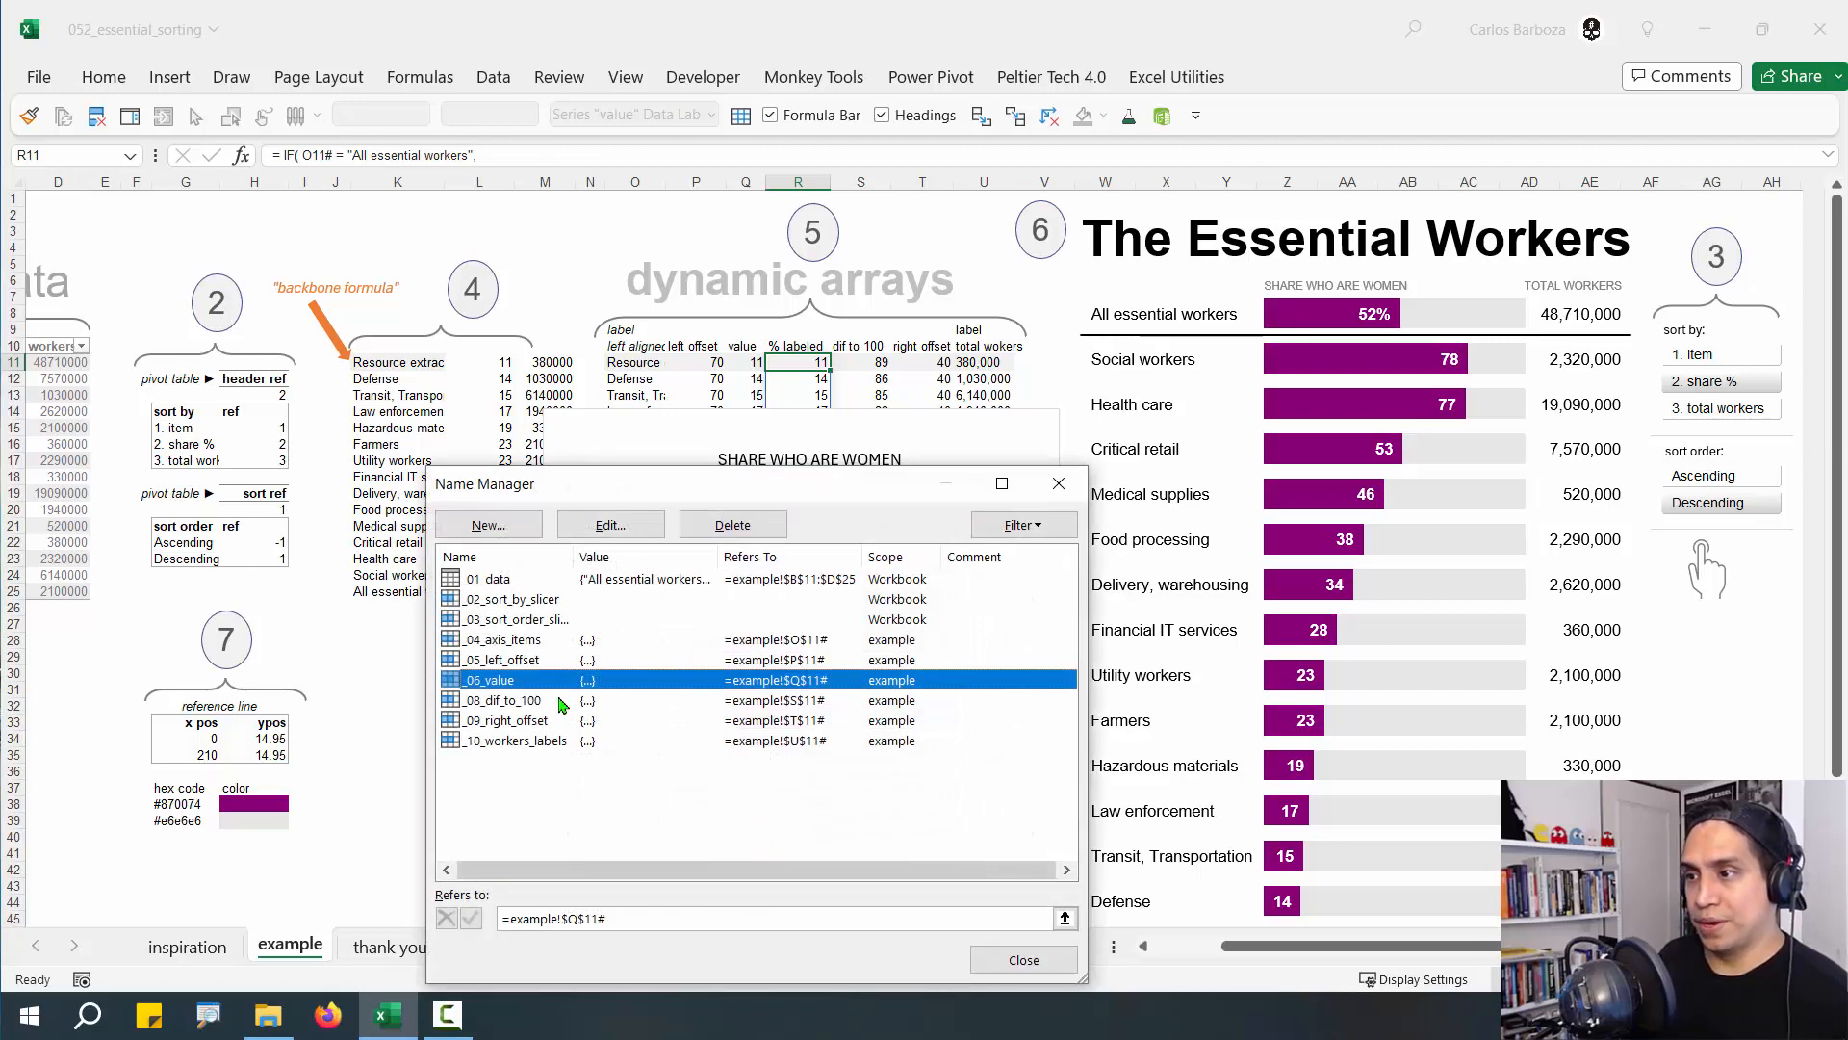
Define the name _07_label_values with scope example, referring to the spilled range =example!$R$11#
click(529, 526)
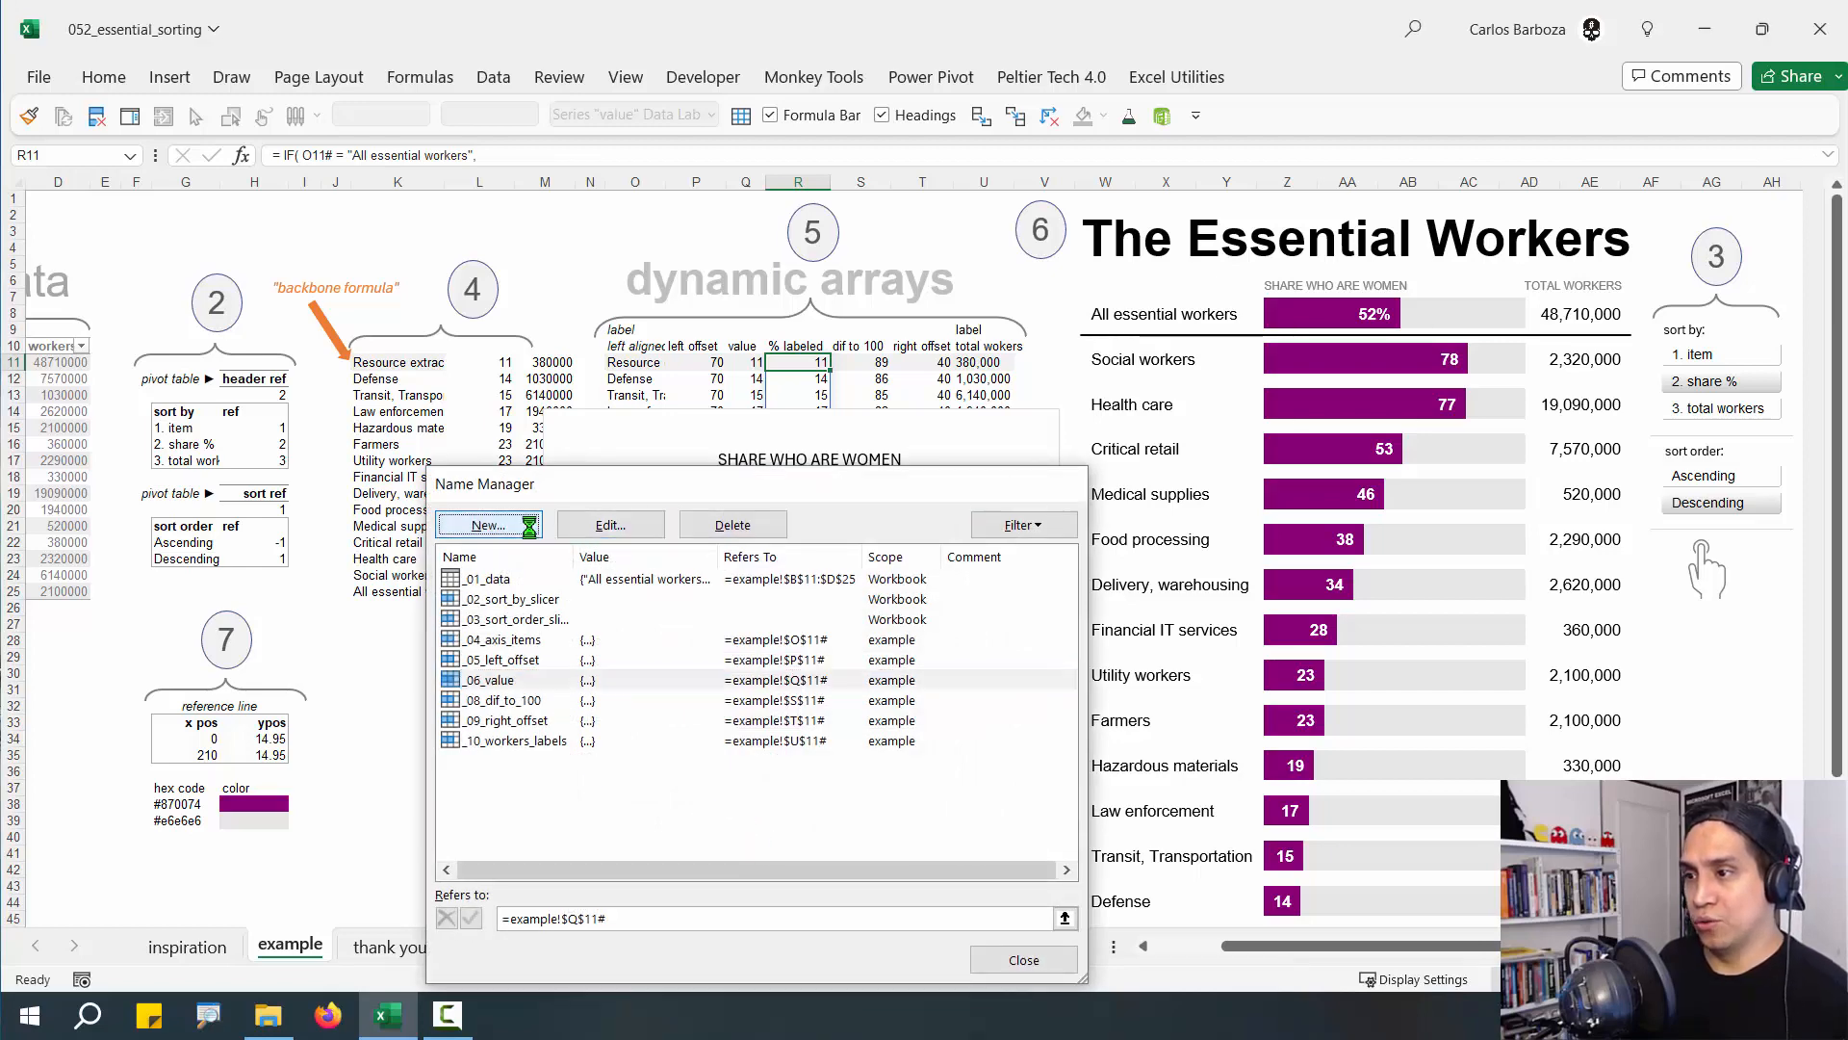
click(732, 642)
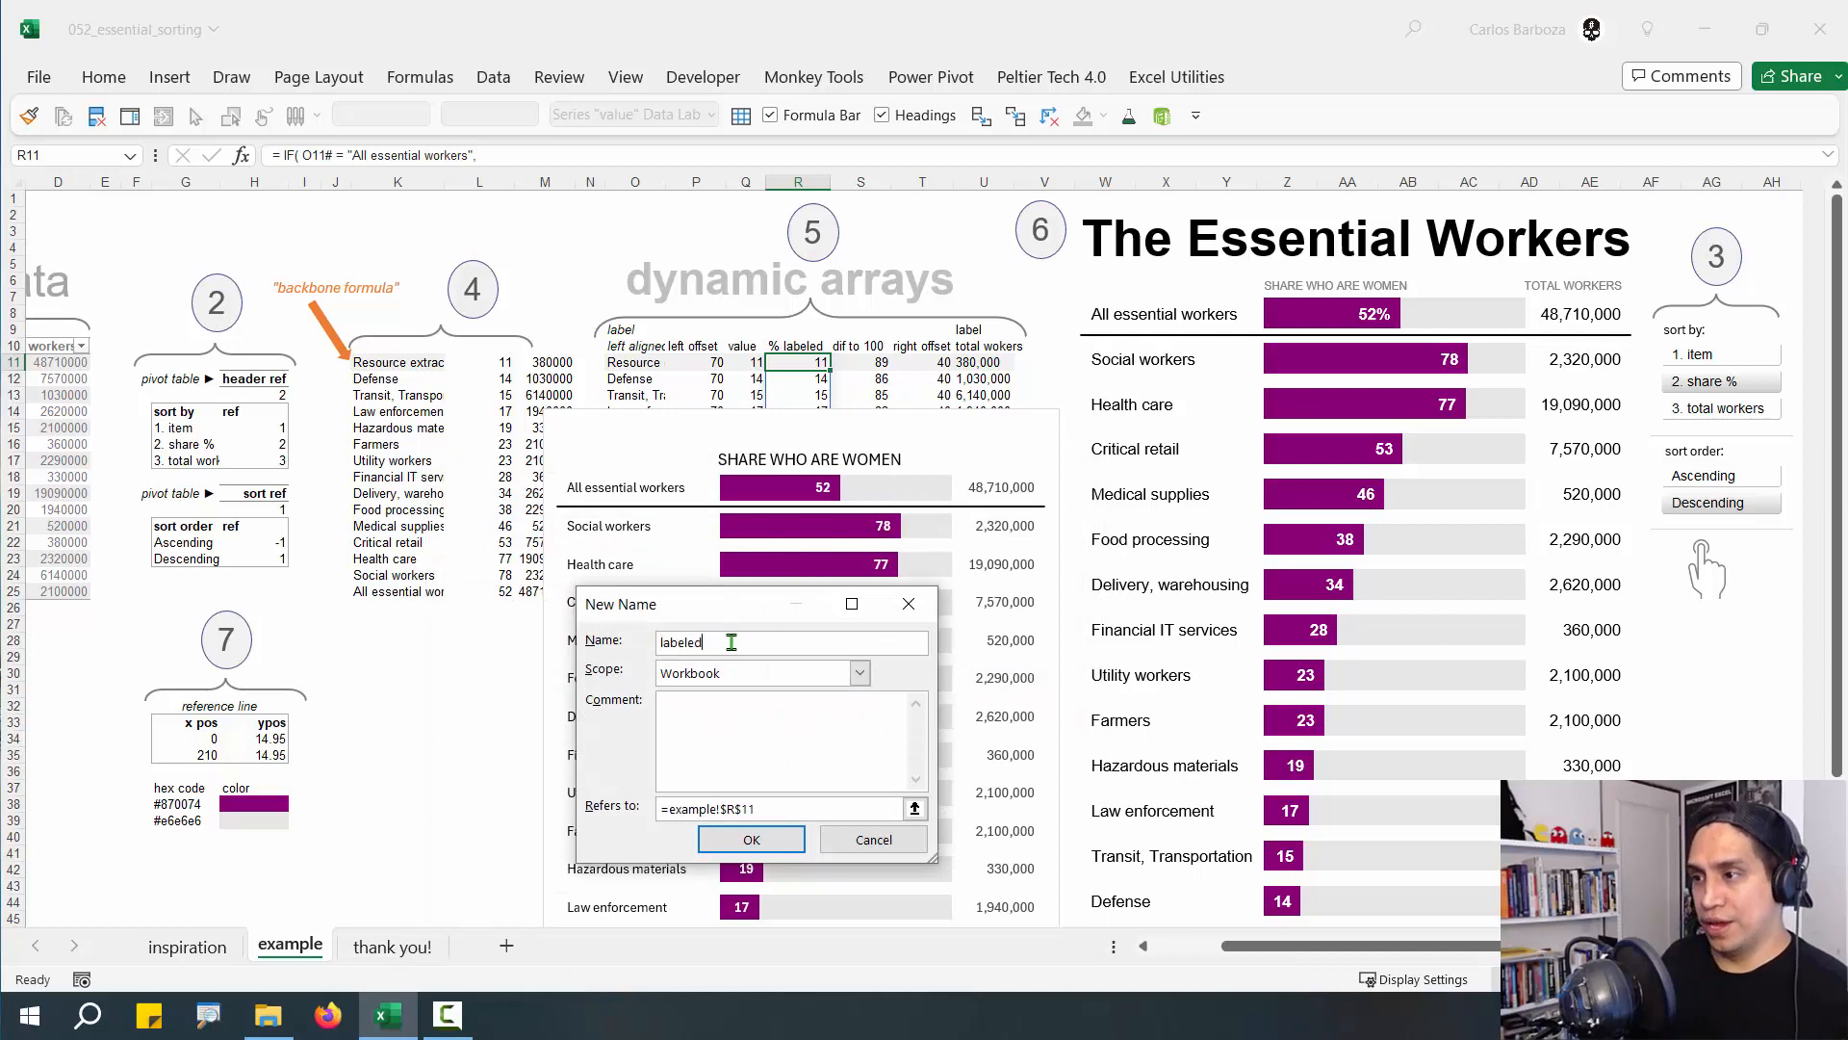
text(_07_)
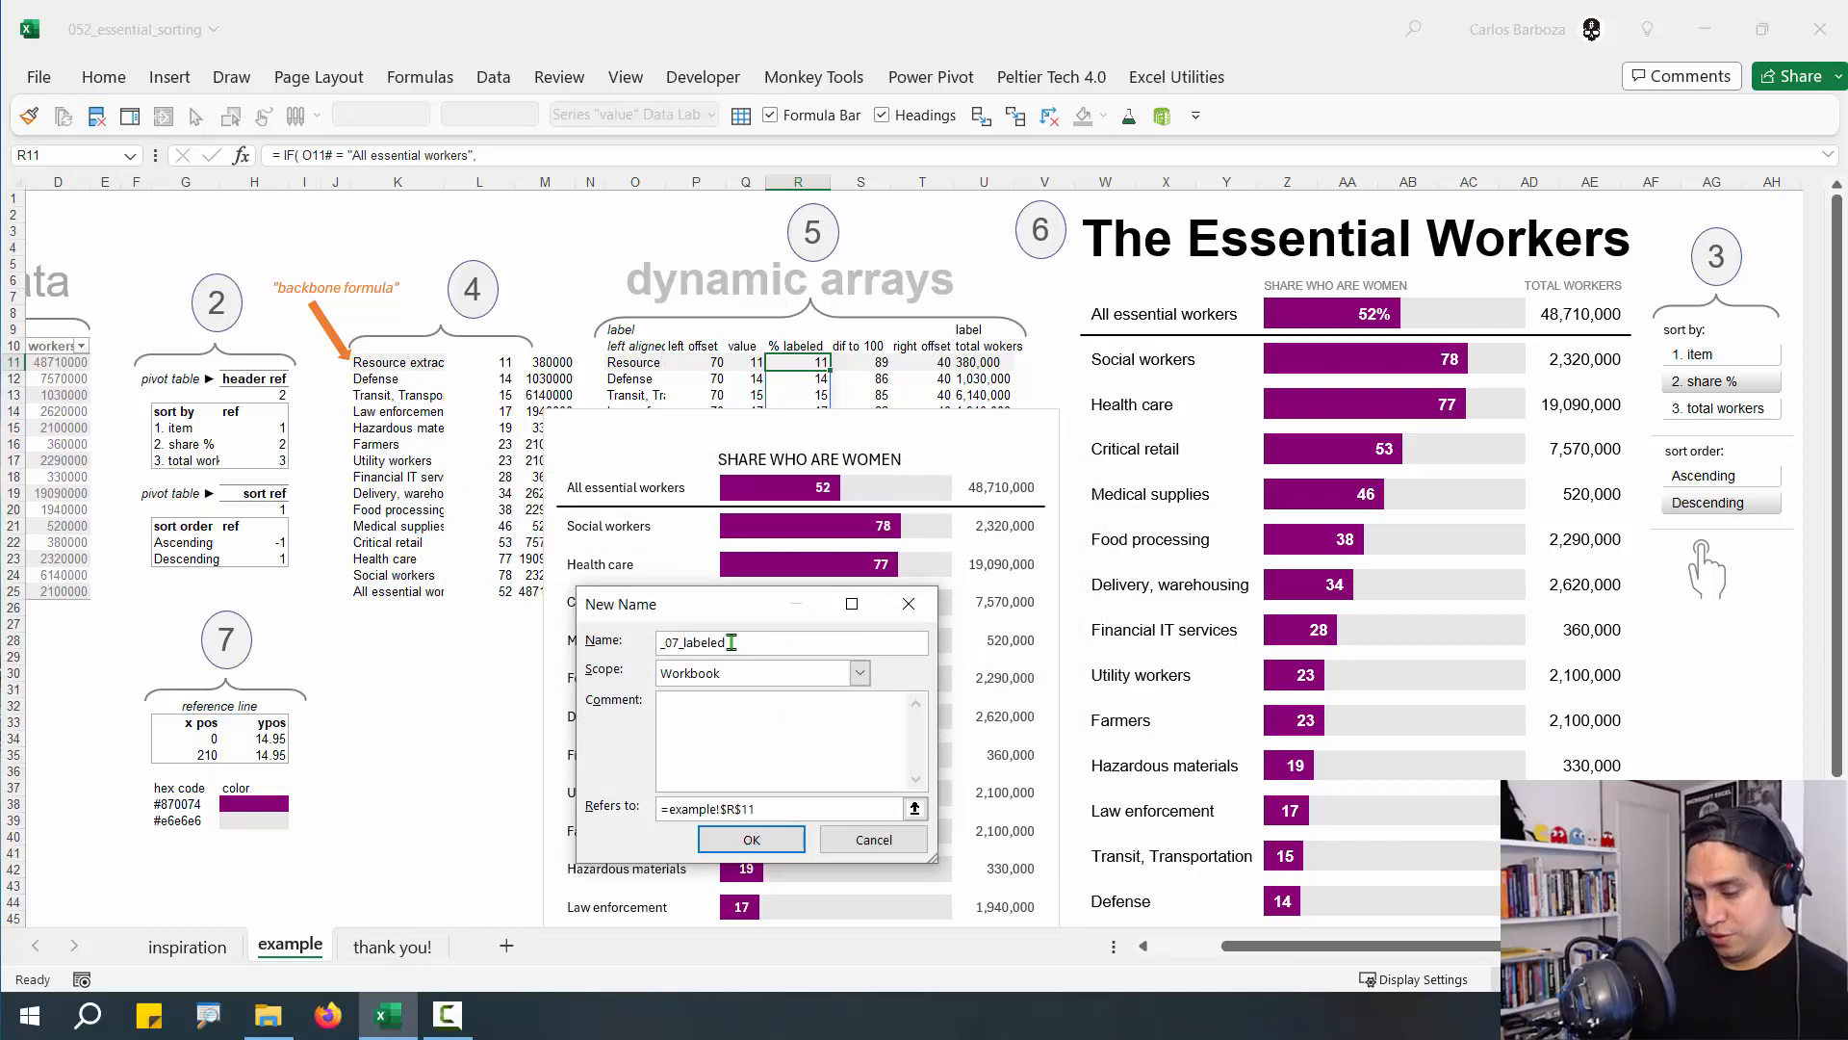
text(_val)
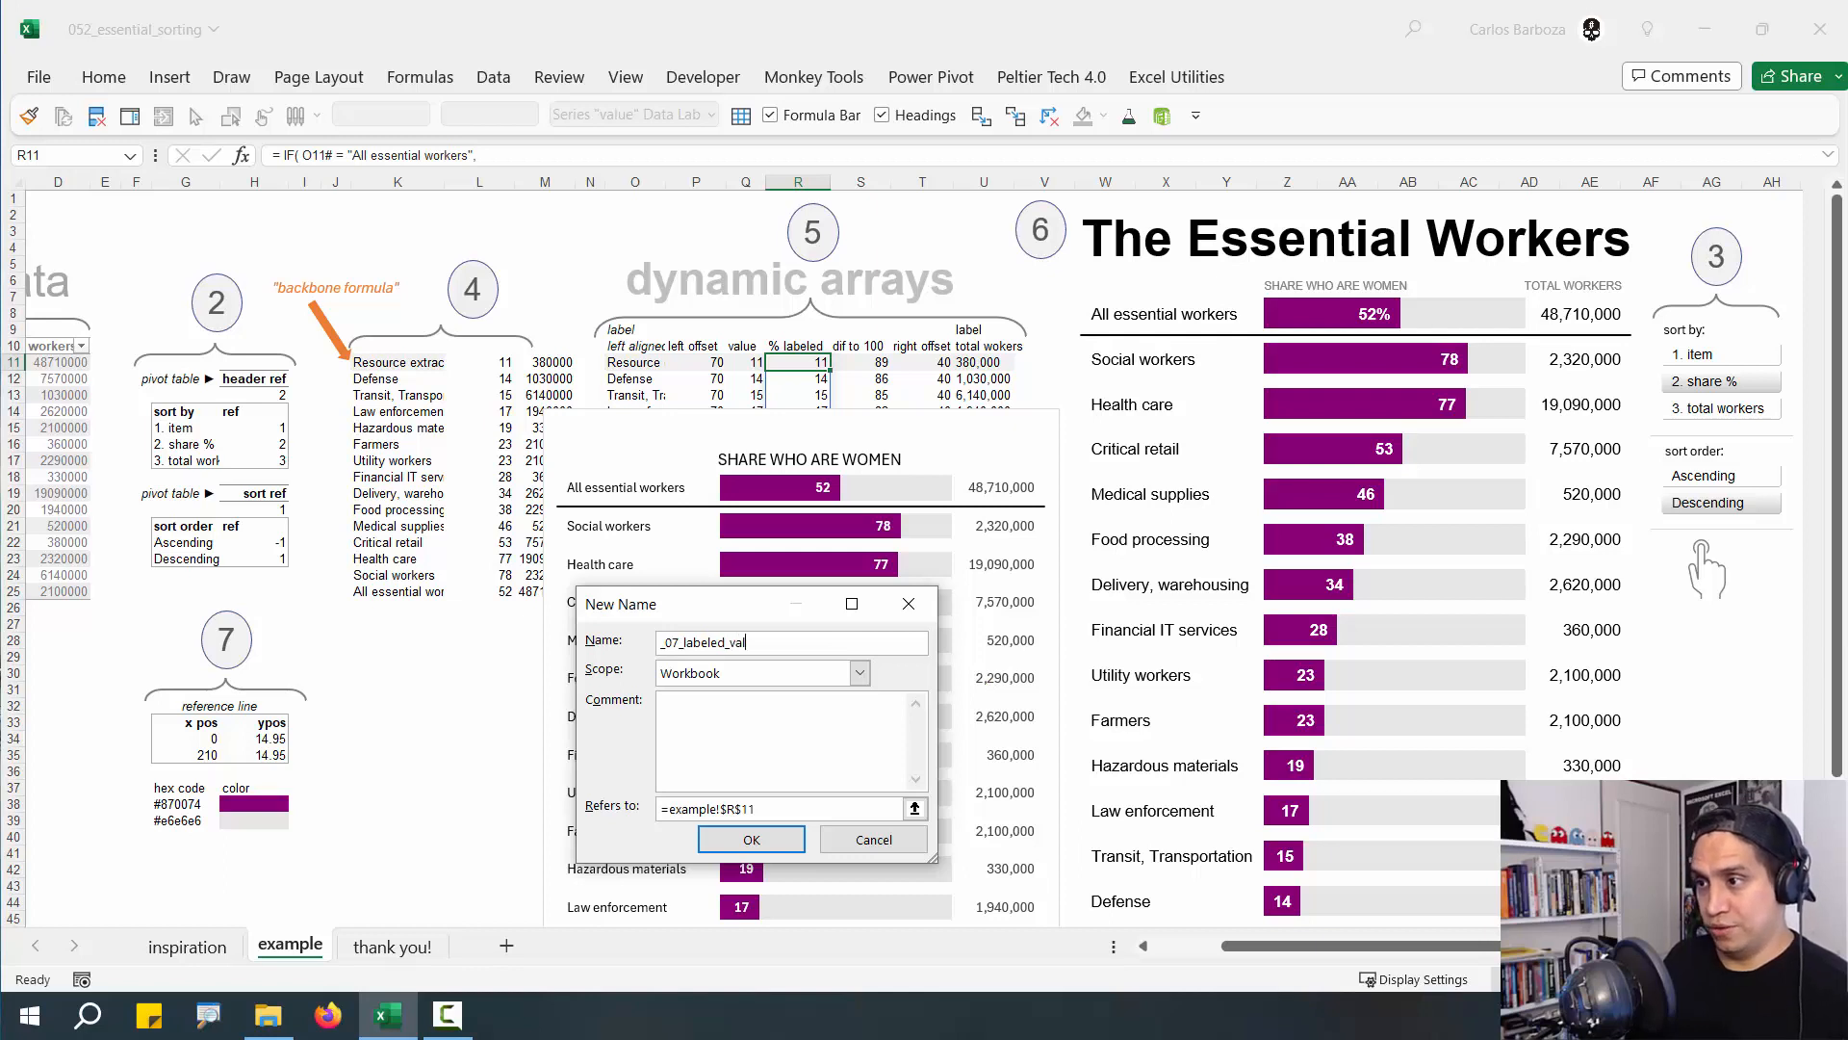
text(ues)
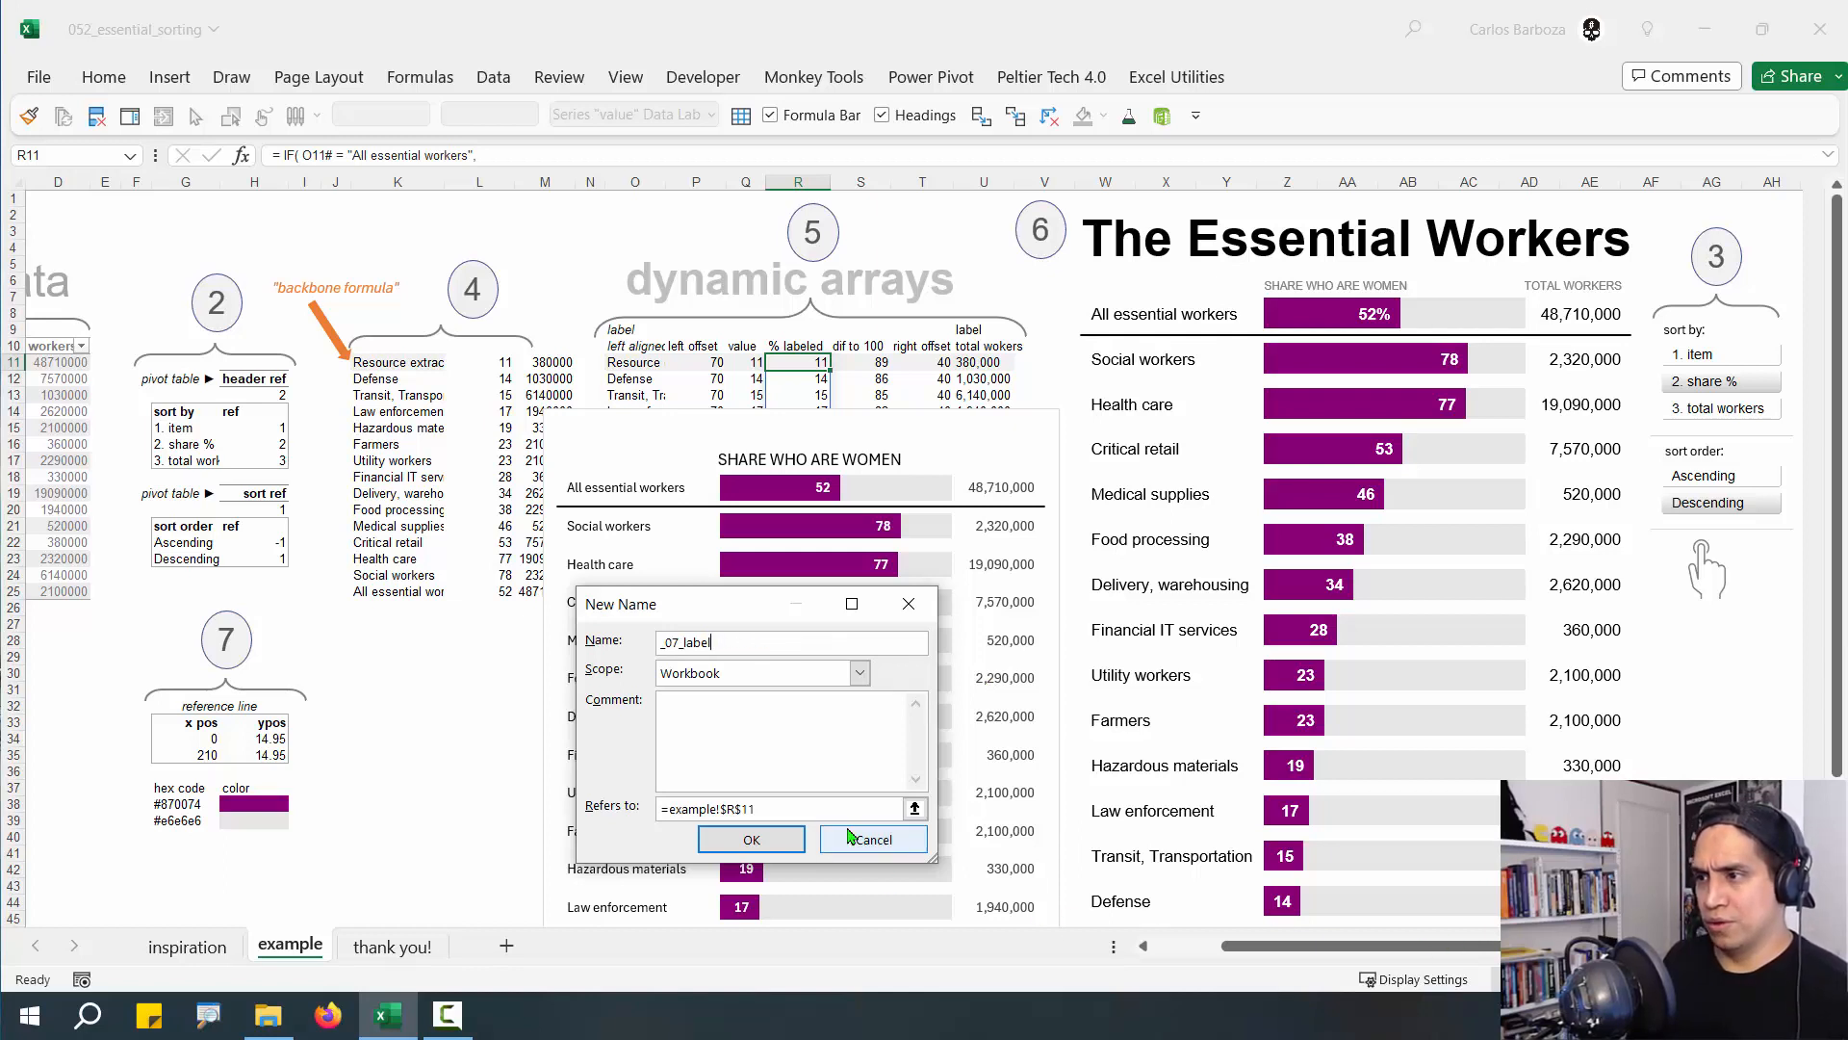
text(alues)
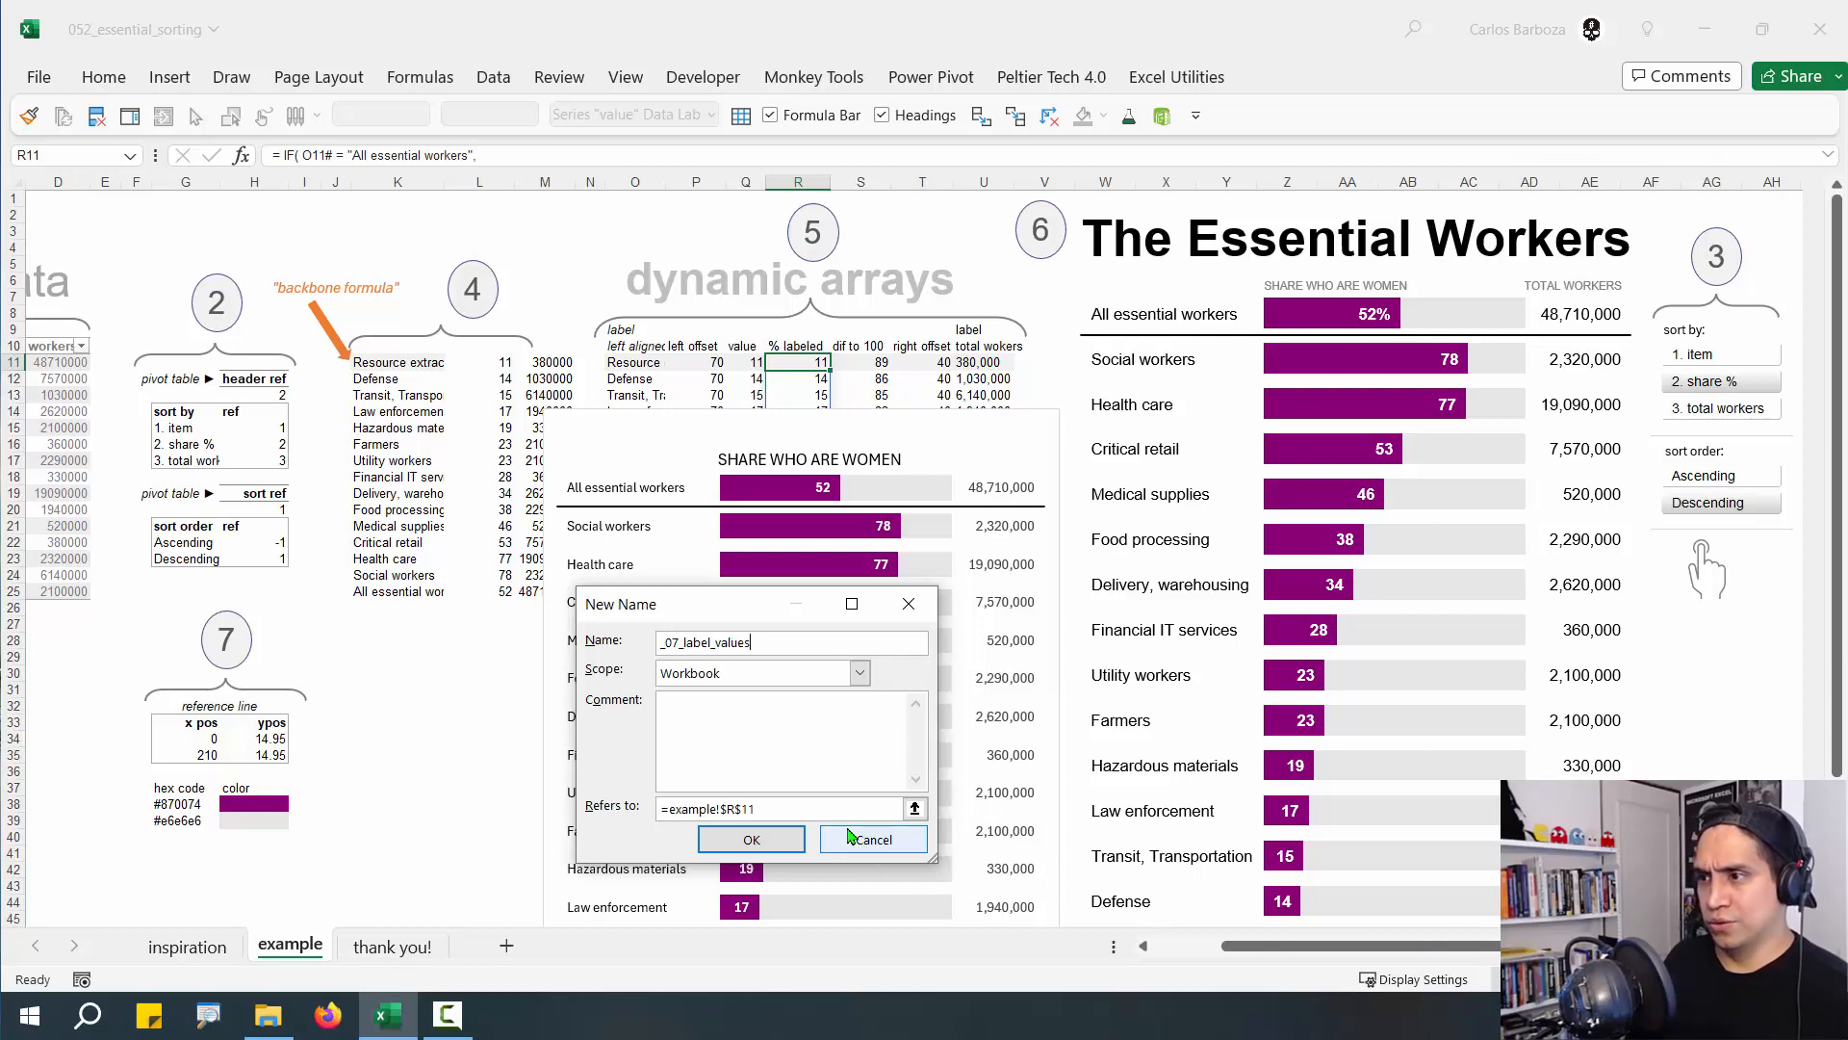
click(859, 672)
click(777, 736)
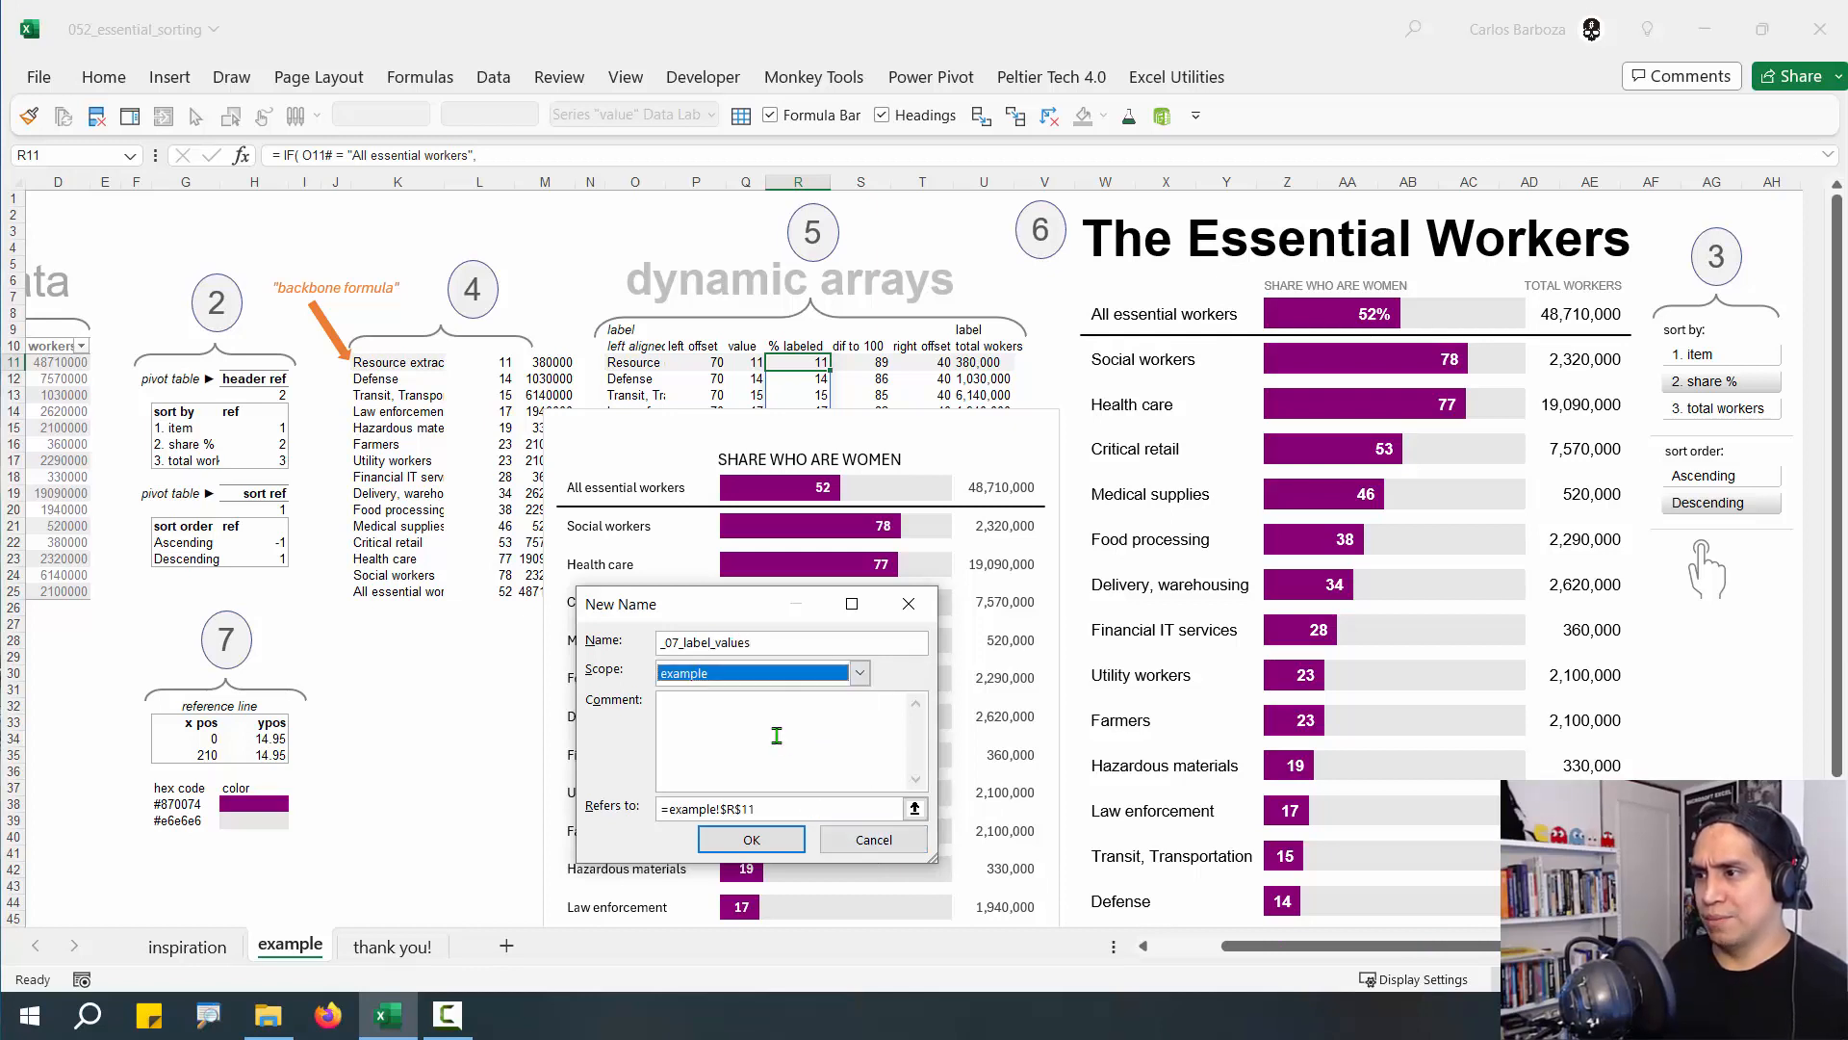
click(805, 809)
text(#)
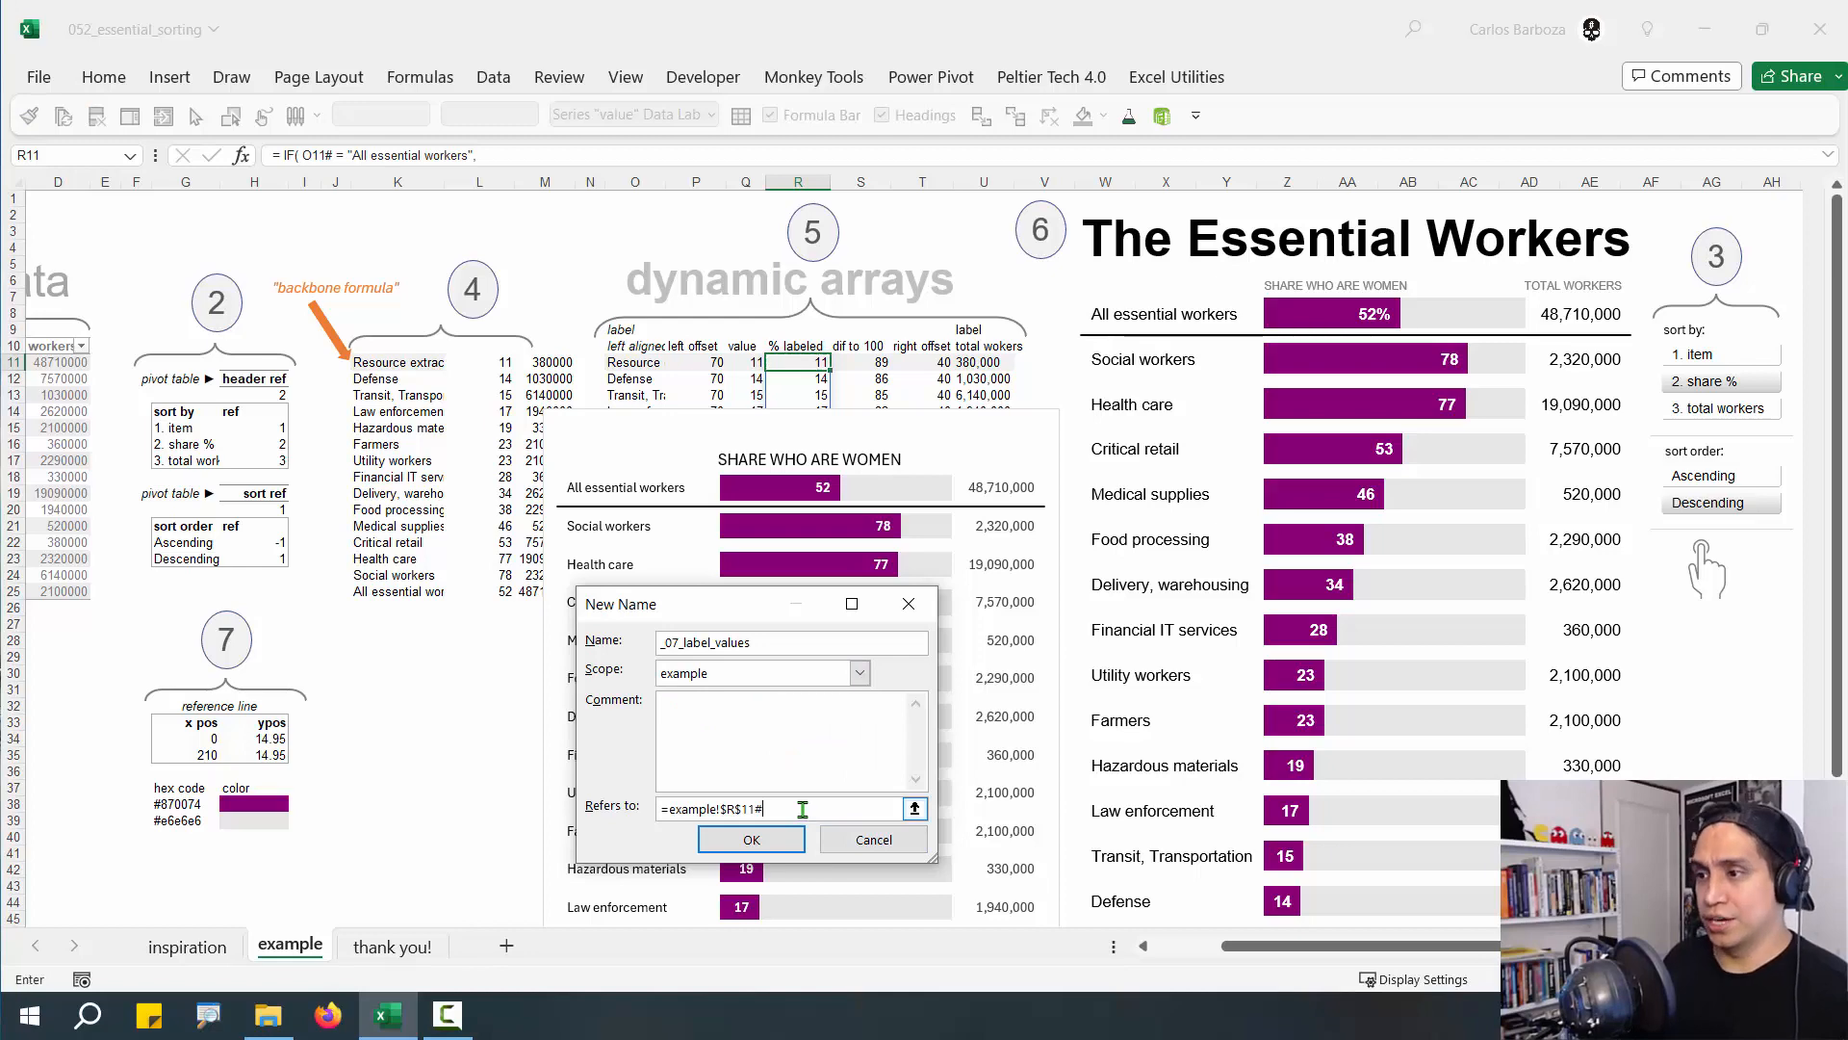
click(752, 842)
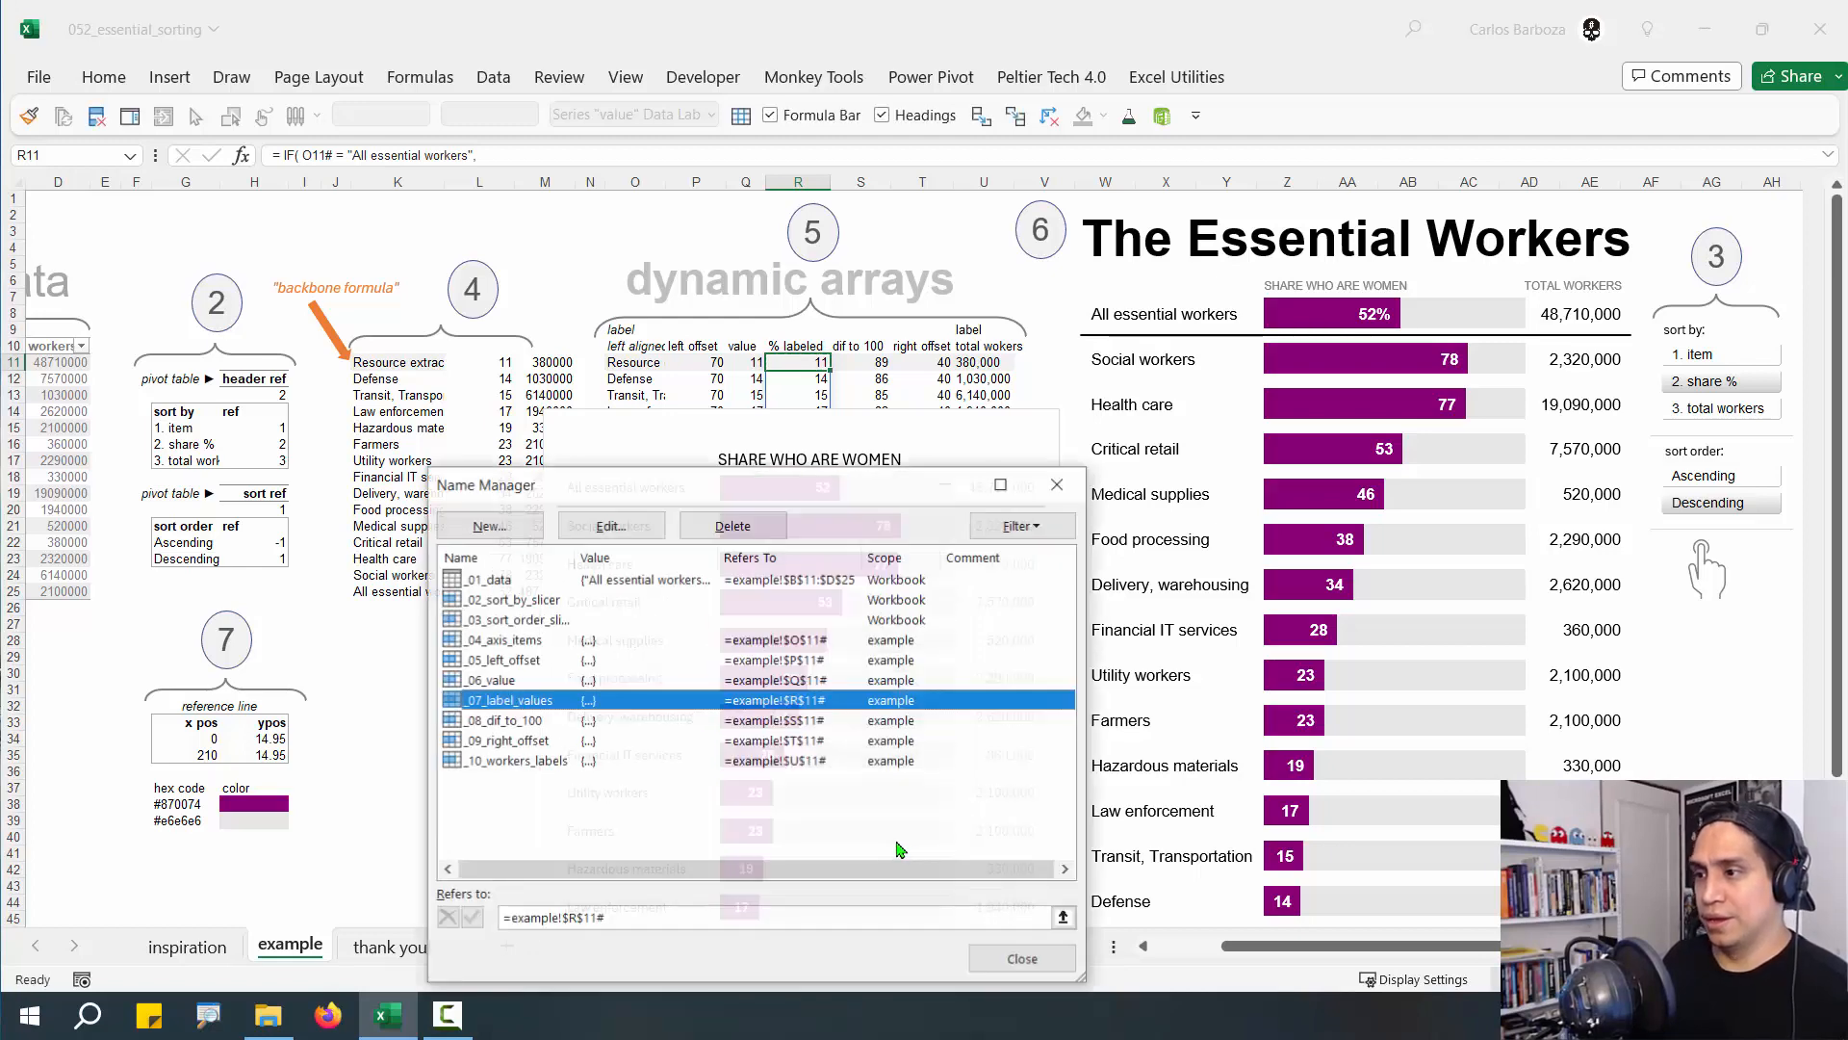
click(1024, 959)
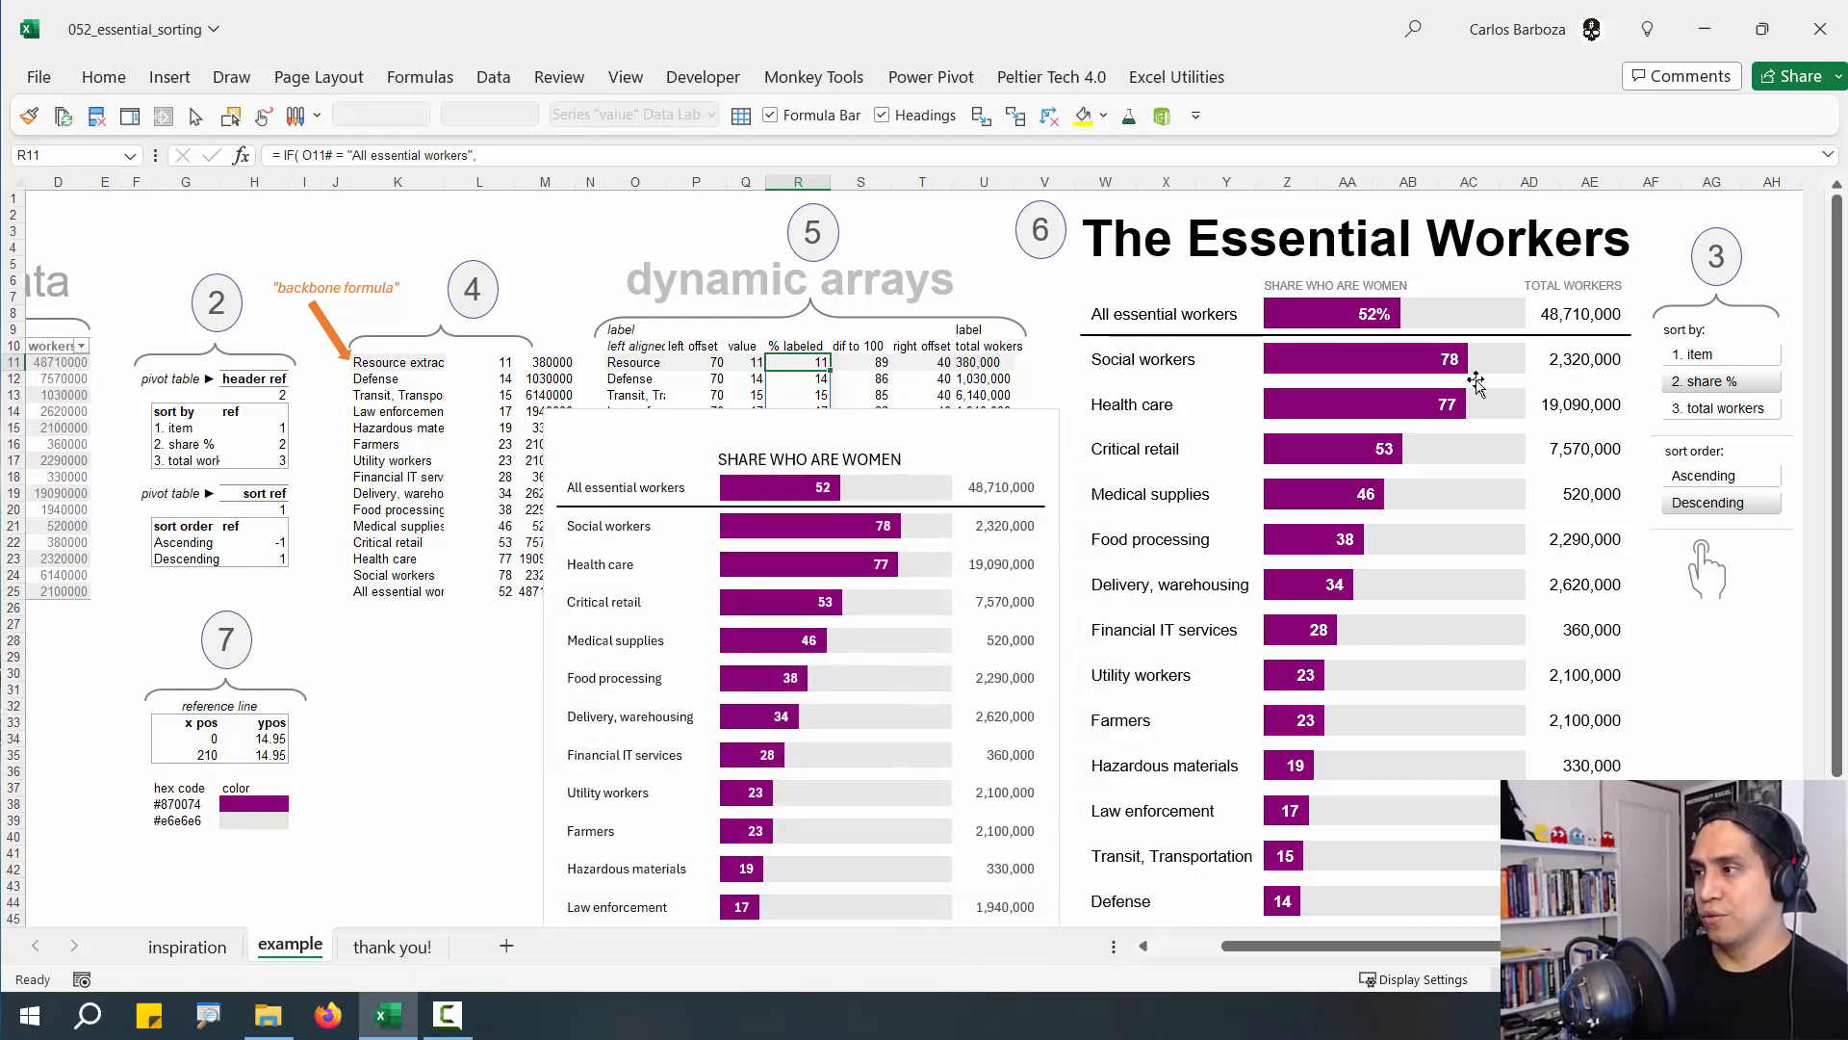
Set the data label range of the purple bars in the finished Essential Workers chart to =example!_07_label_values
click(1453, 354)
double_click(1454, 354)
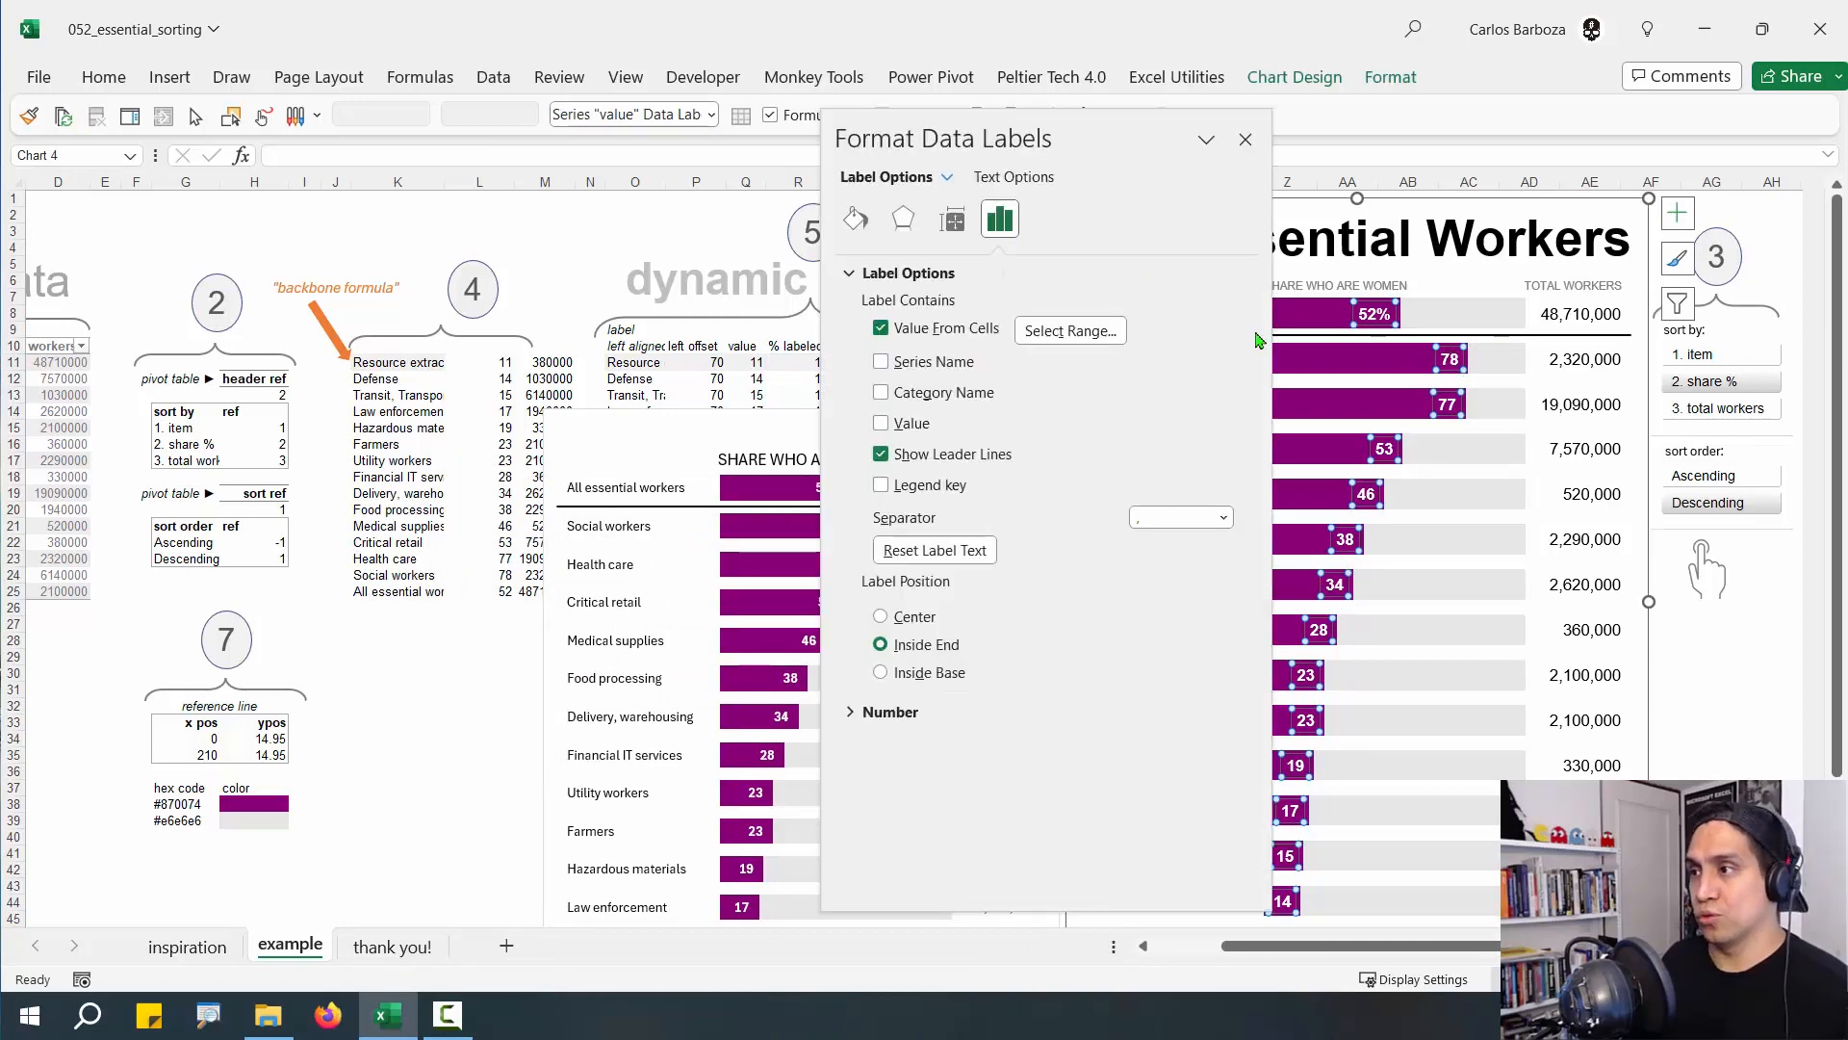
click(1062, 331)
key(BackSpace)
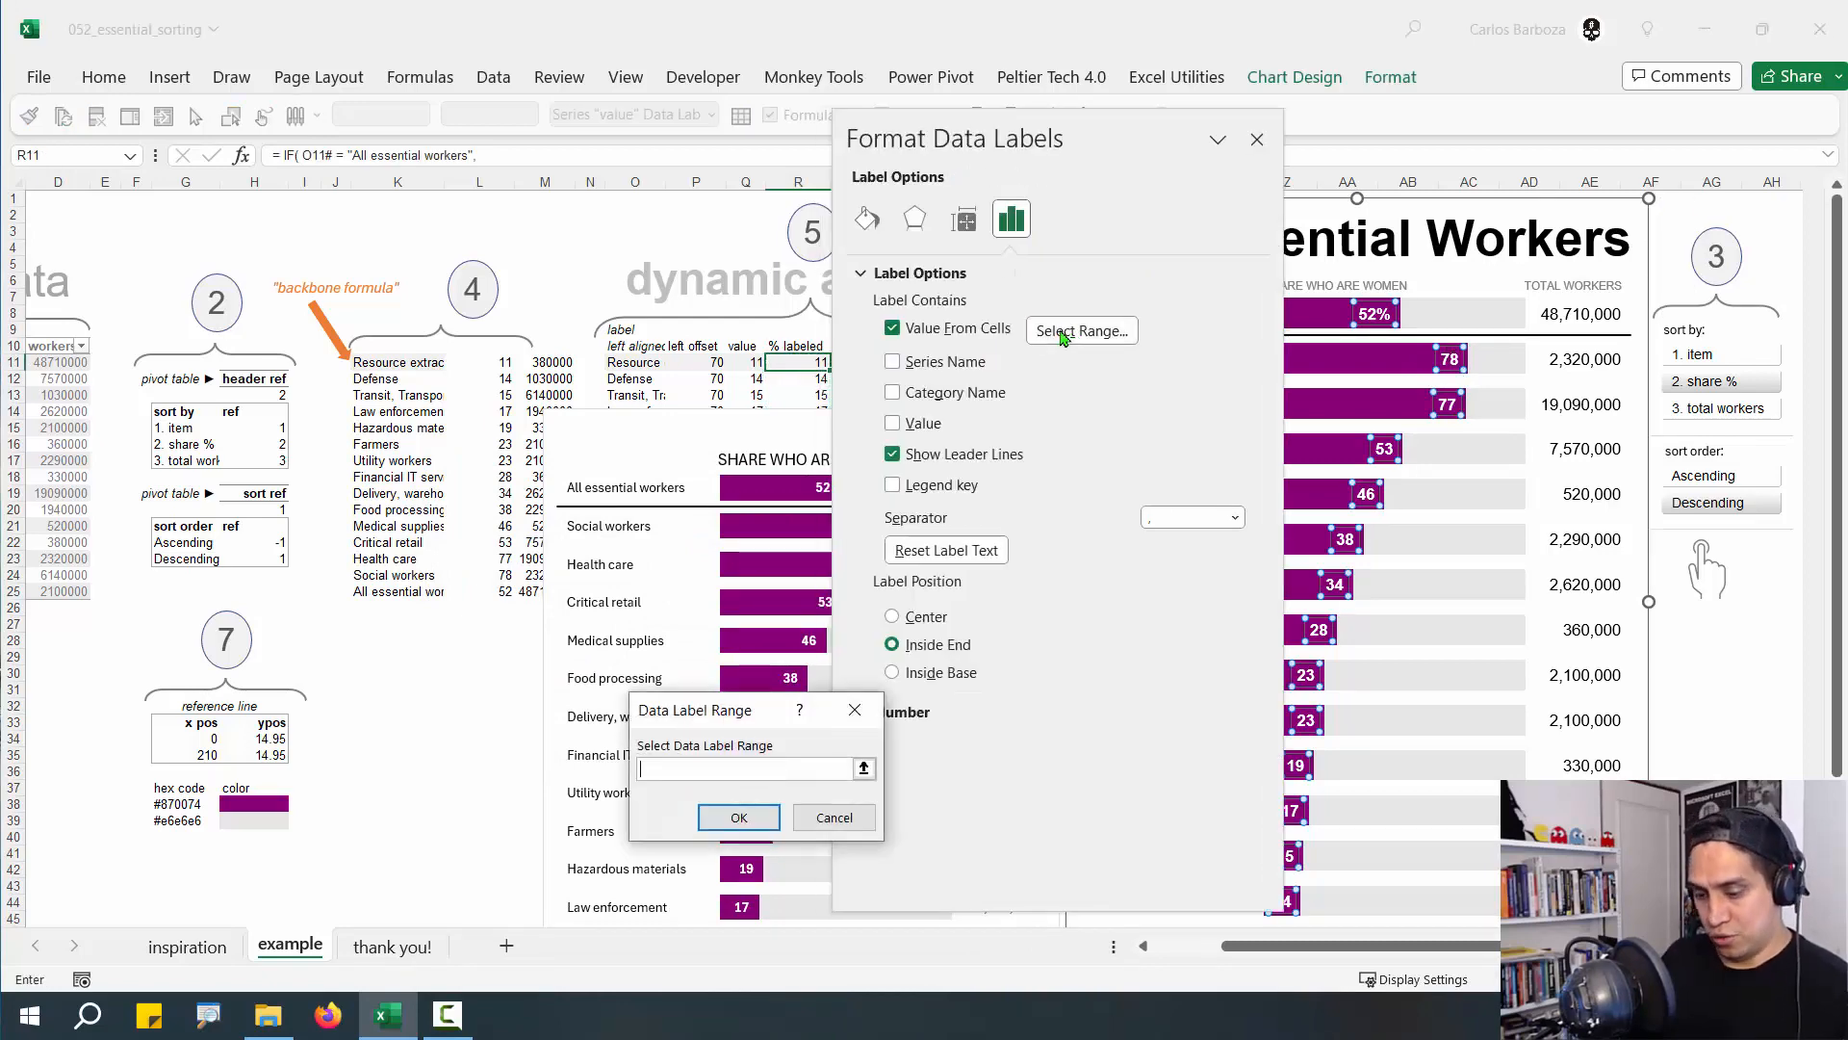
key(F3)
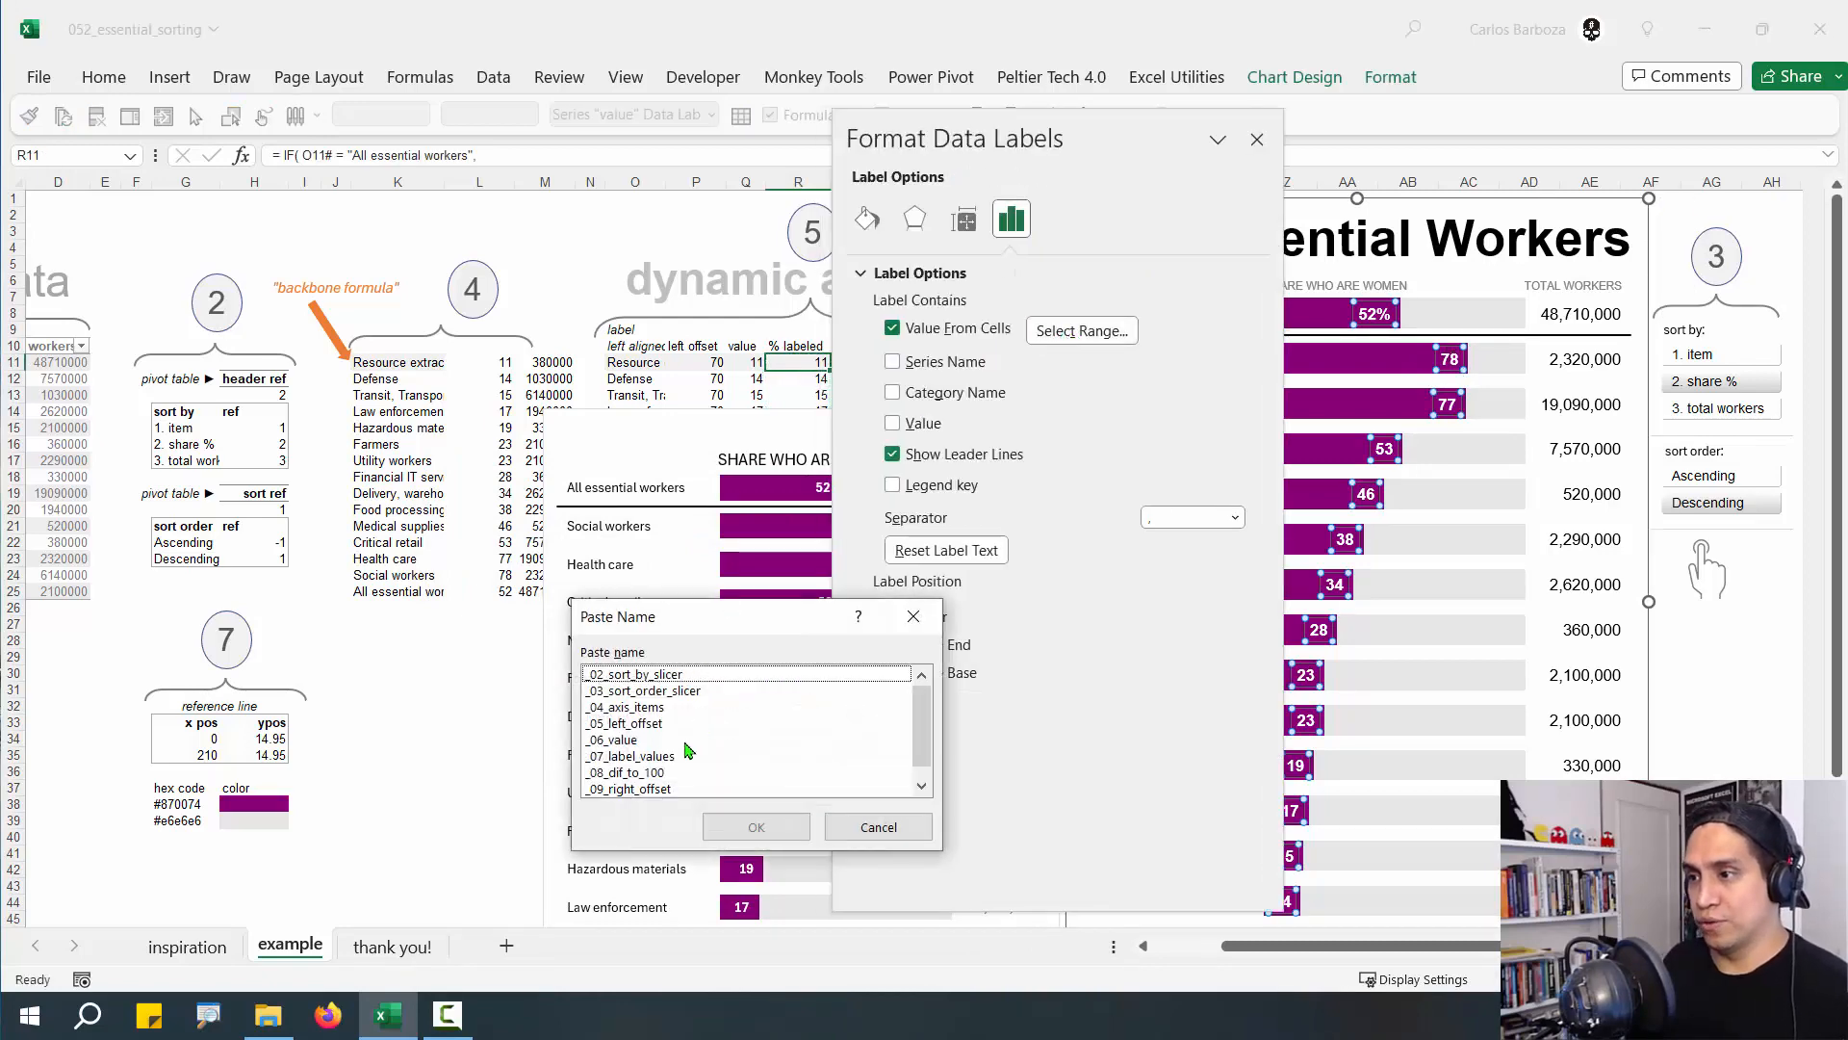
click(673, 758)
click(746, 825)
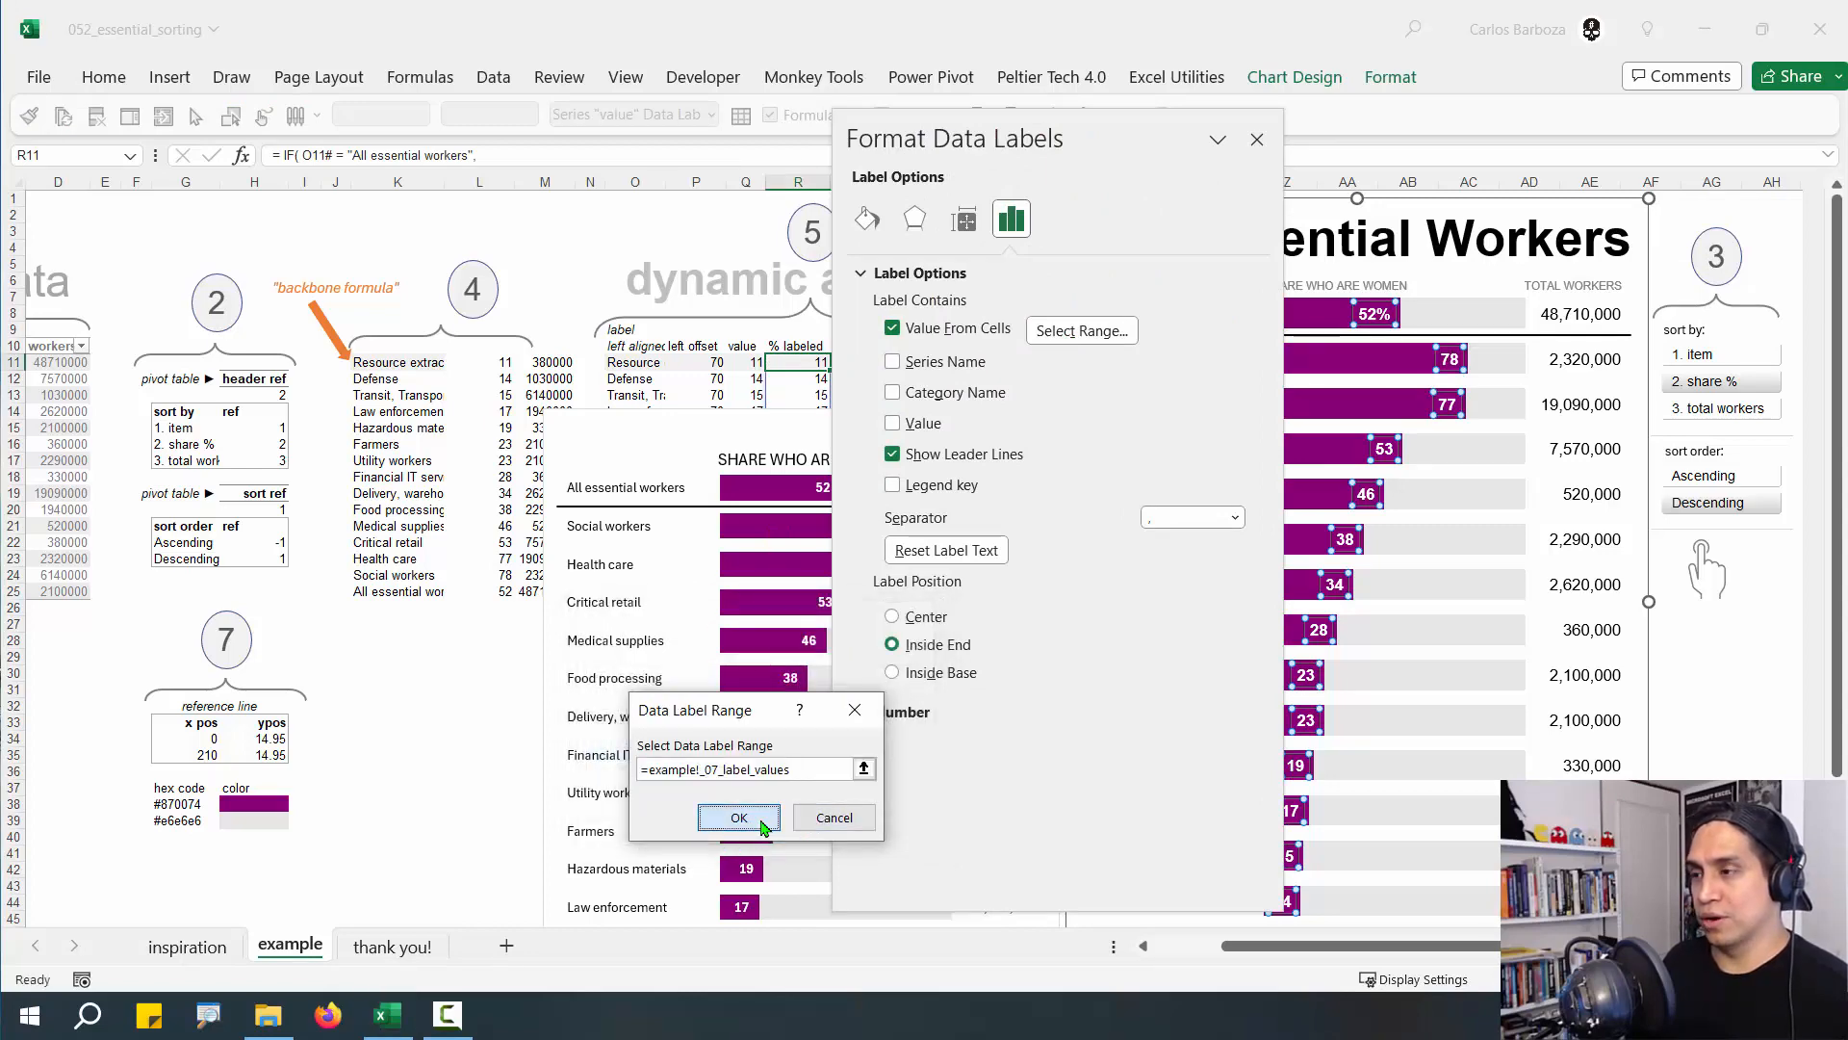
click(734, 818)
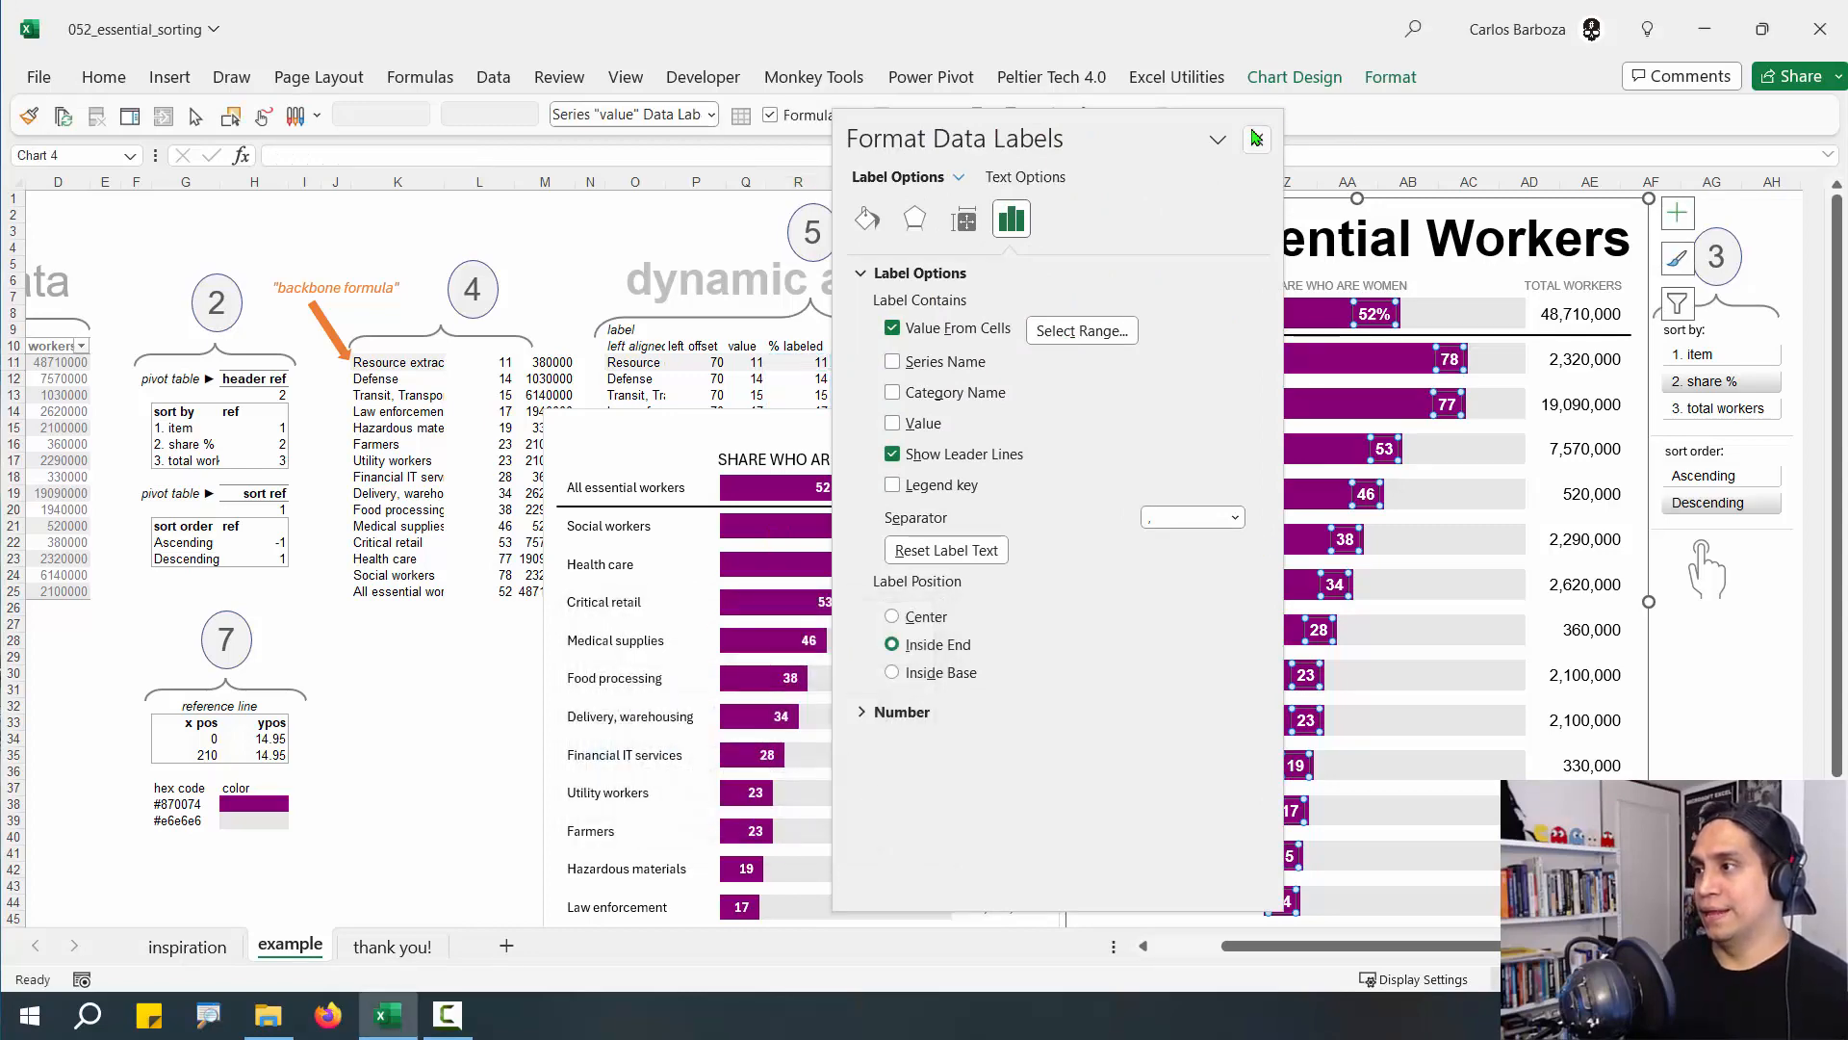
click(1256, 139)
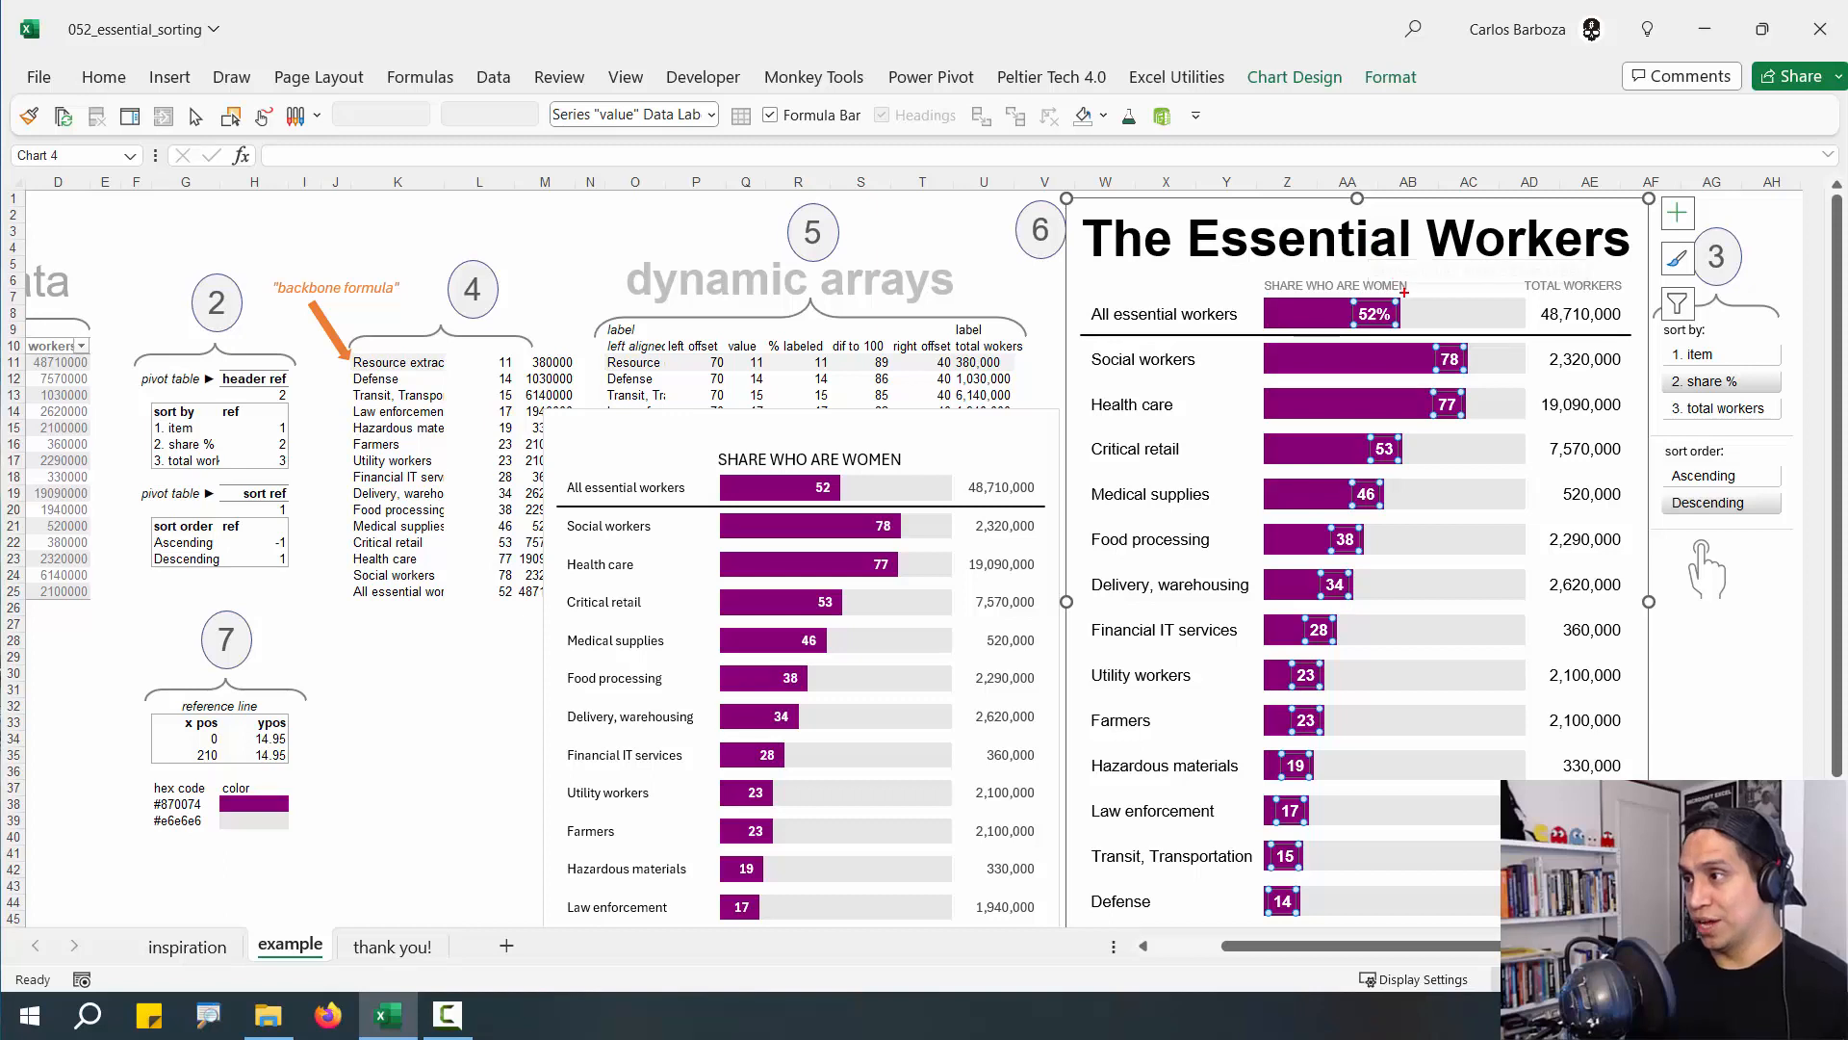
drag(1403, 310, 1571, 229)
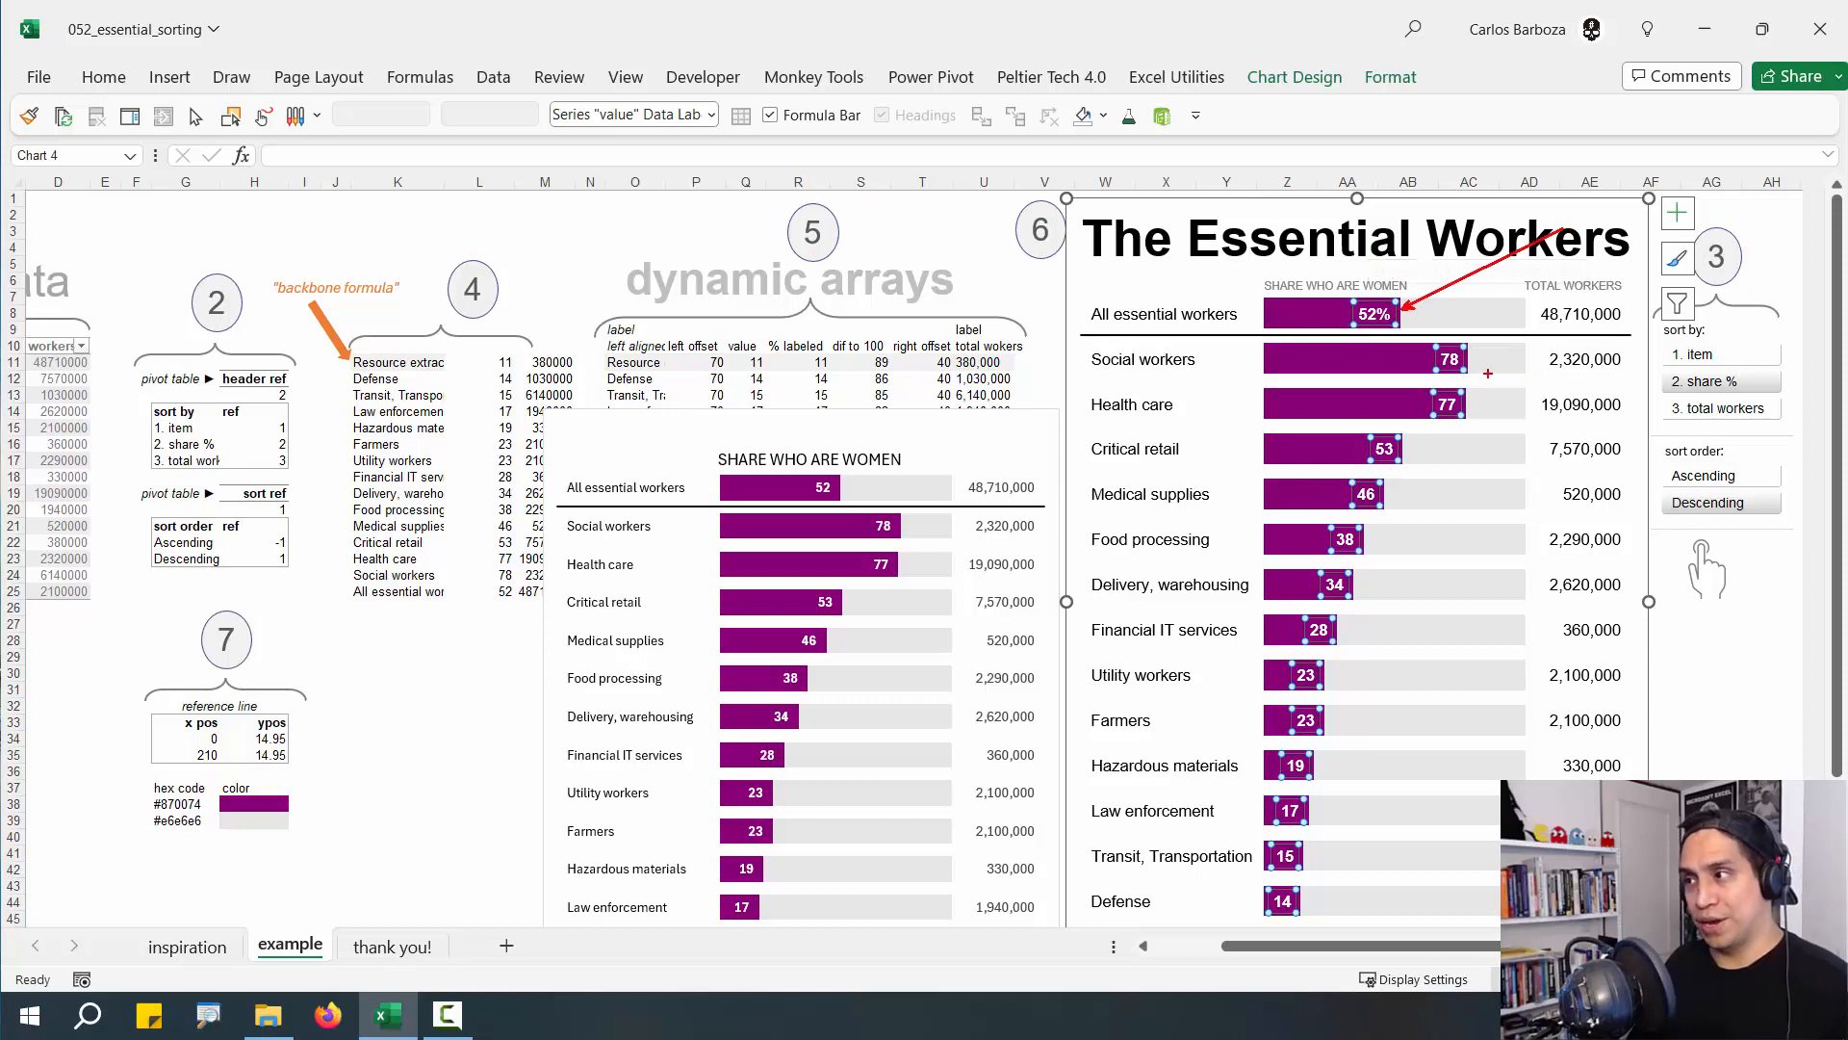
drag(1480, 359, 1521, 357)
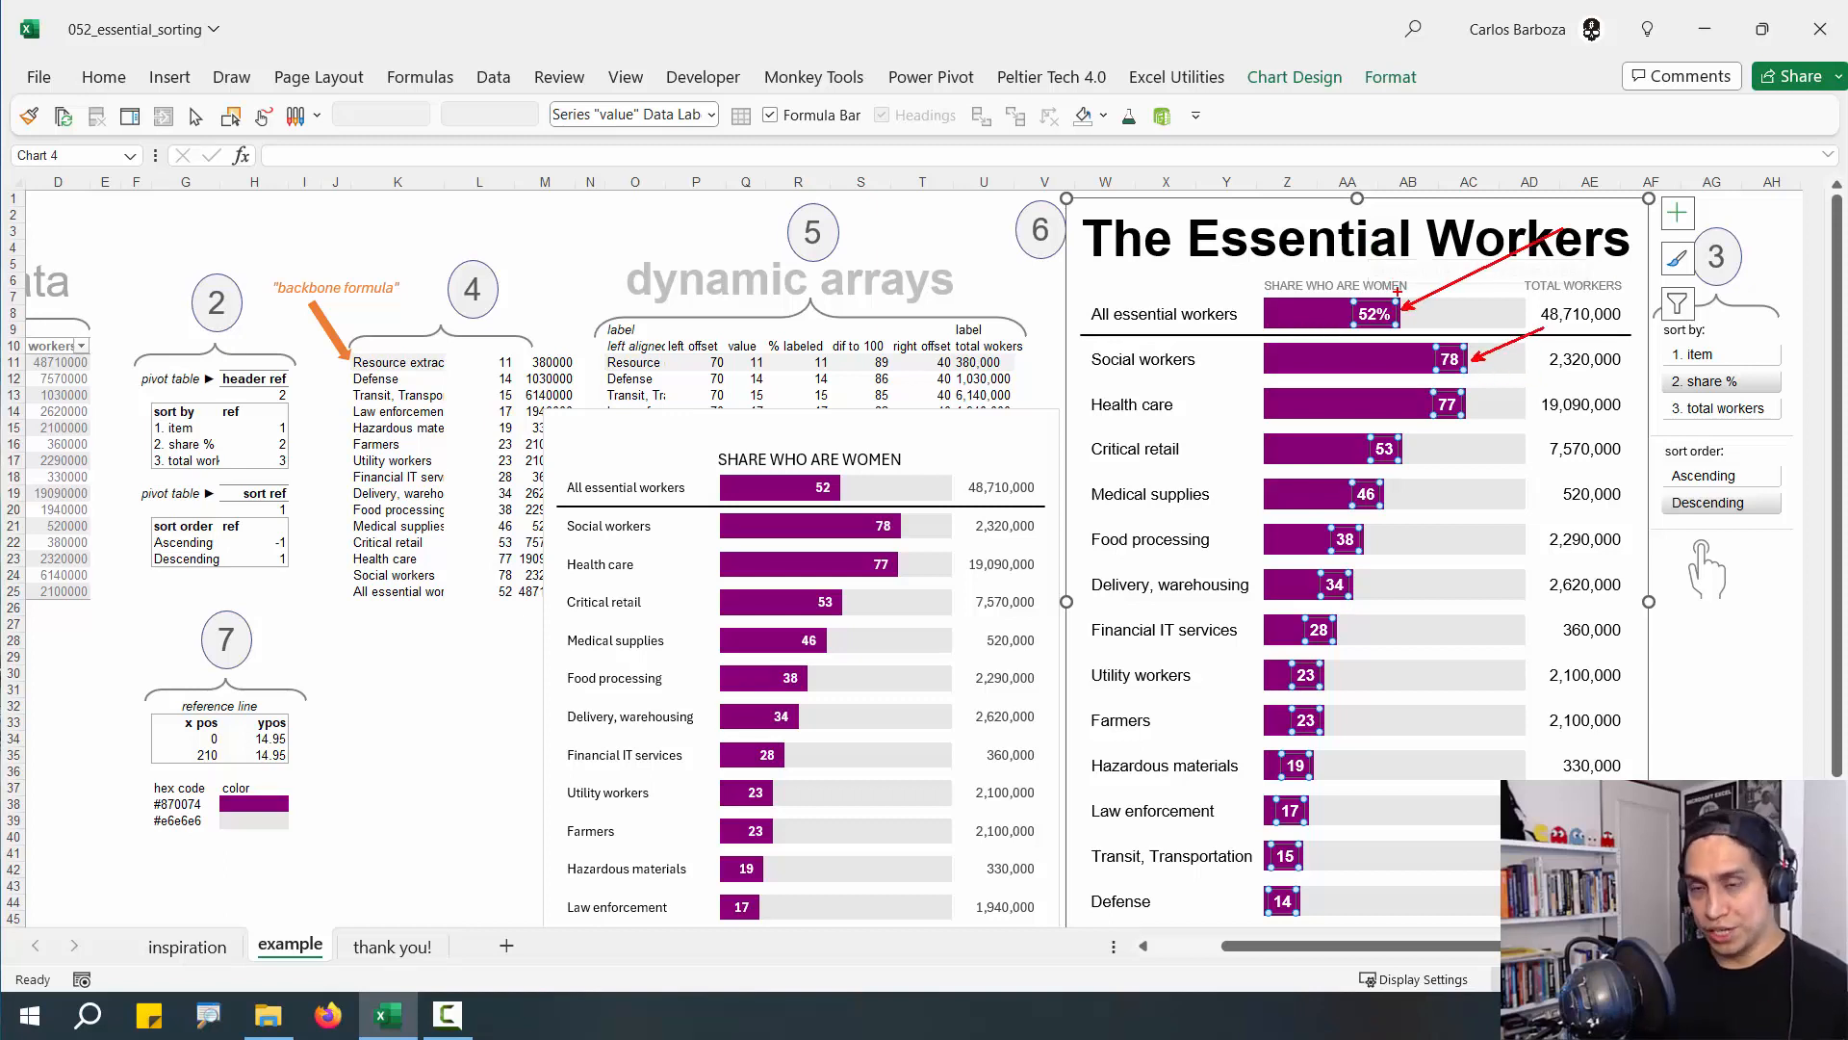
drag(1368, 301, 1421, 330)
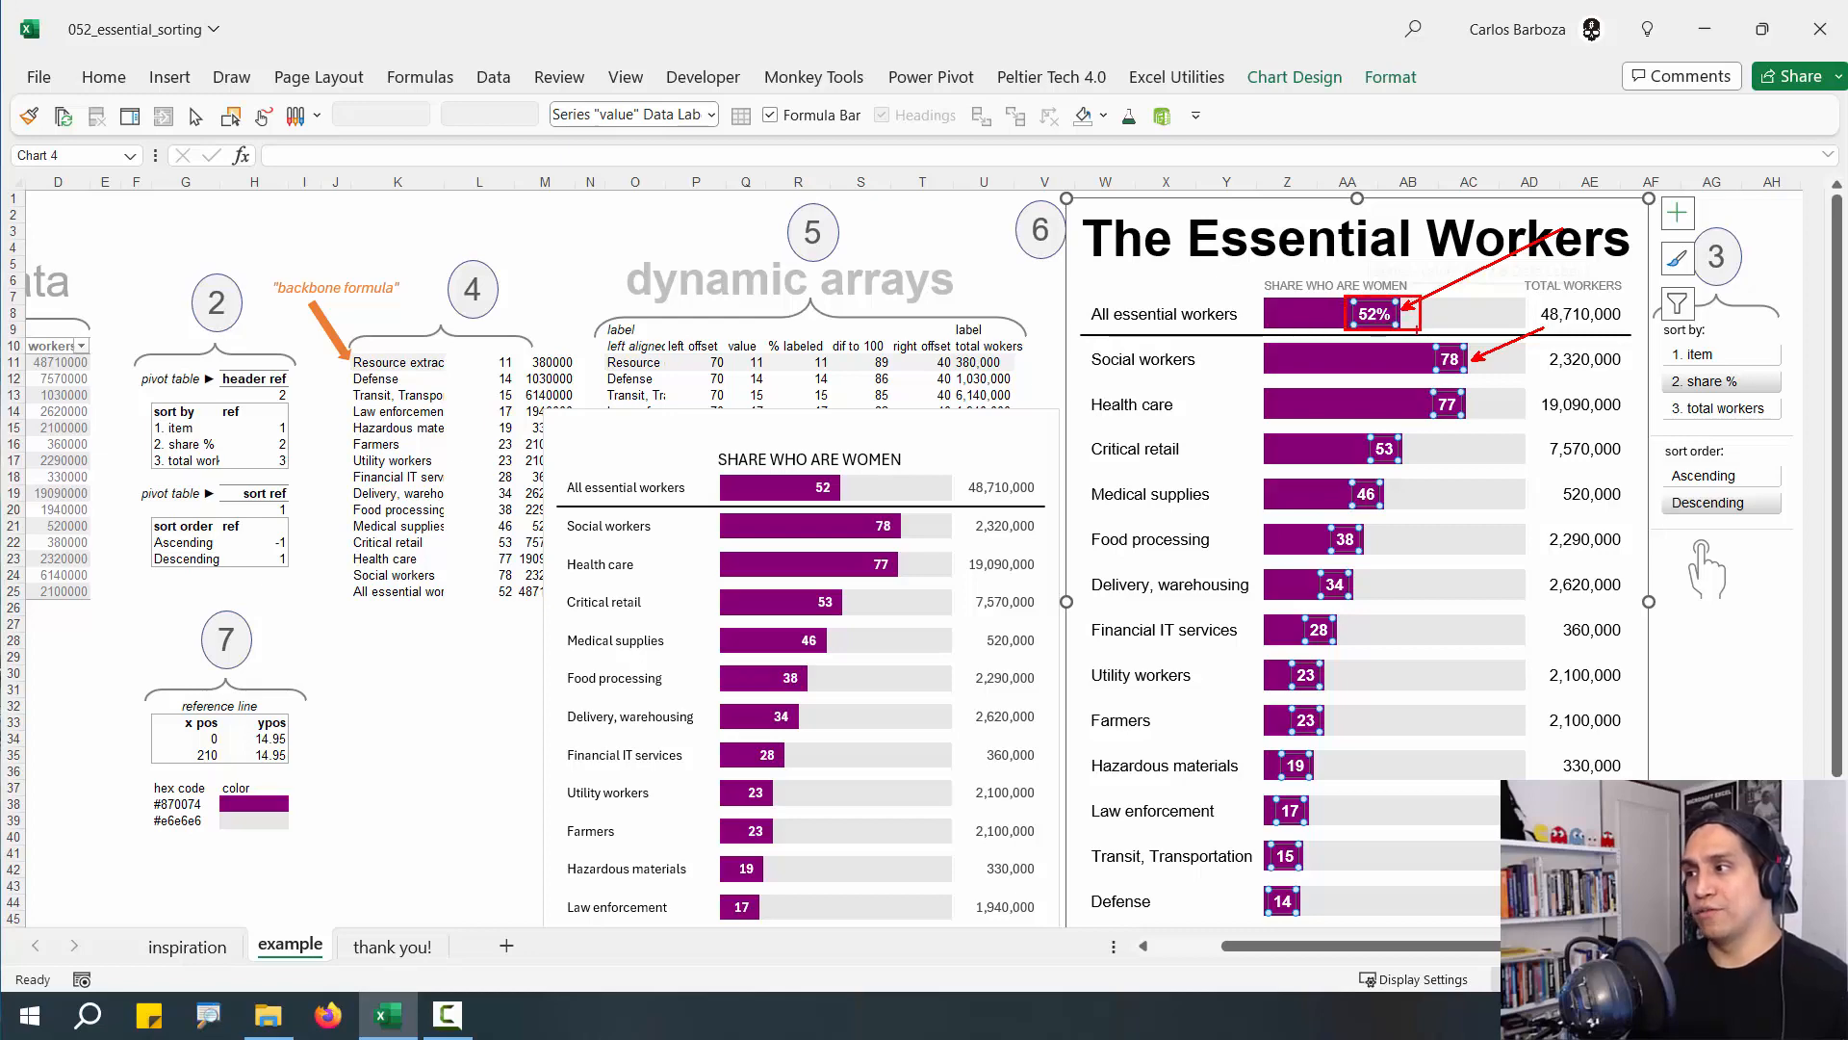
key(Escape)
Make the new chart's purple bar labels use cell values from =example!_07_label_values and turn off their Value option
click(826, 487)
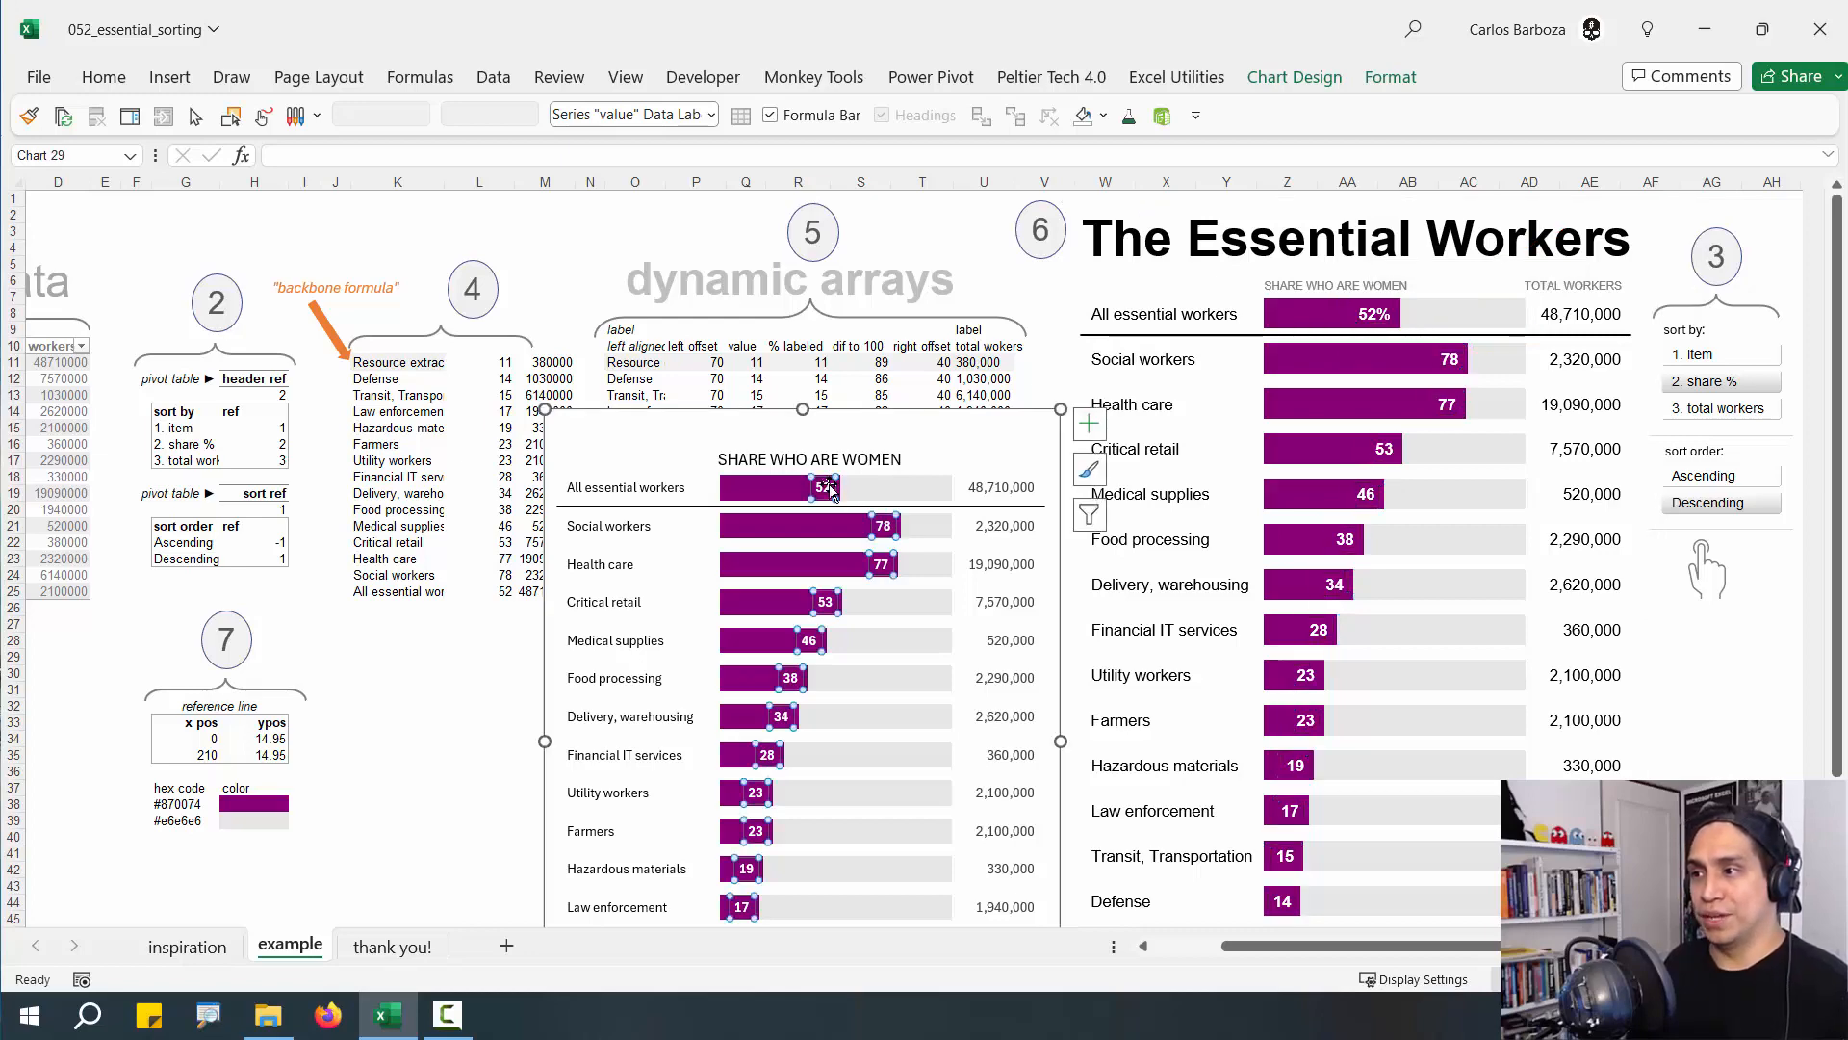
key(ctrl+1)
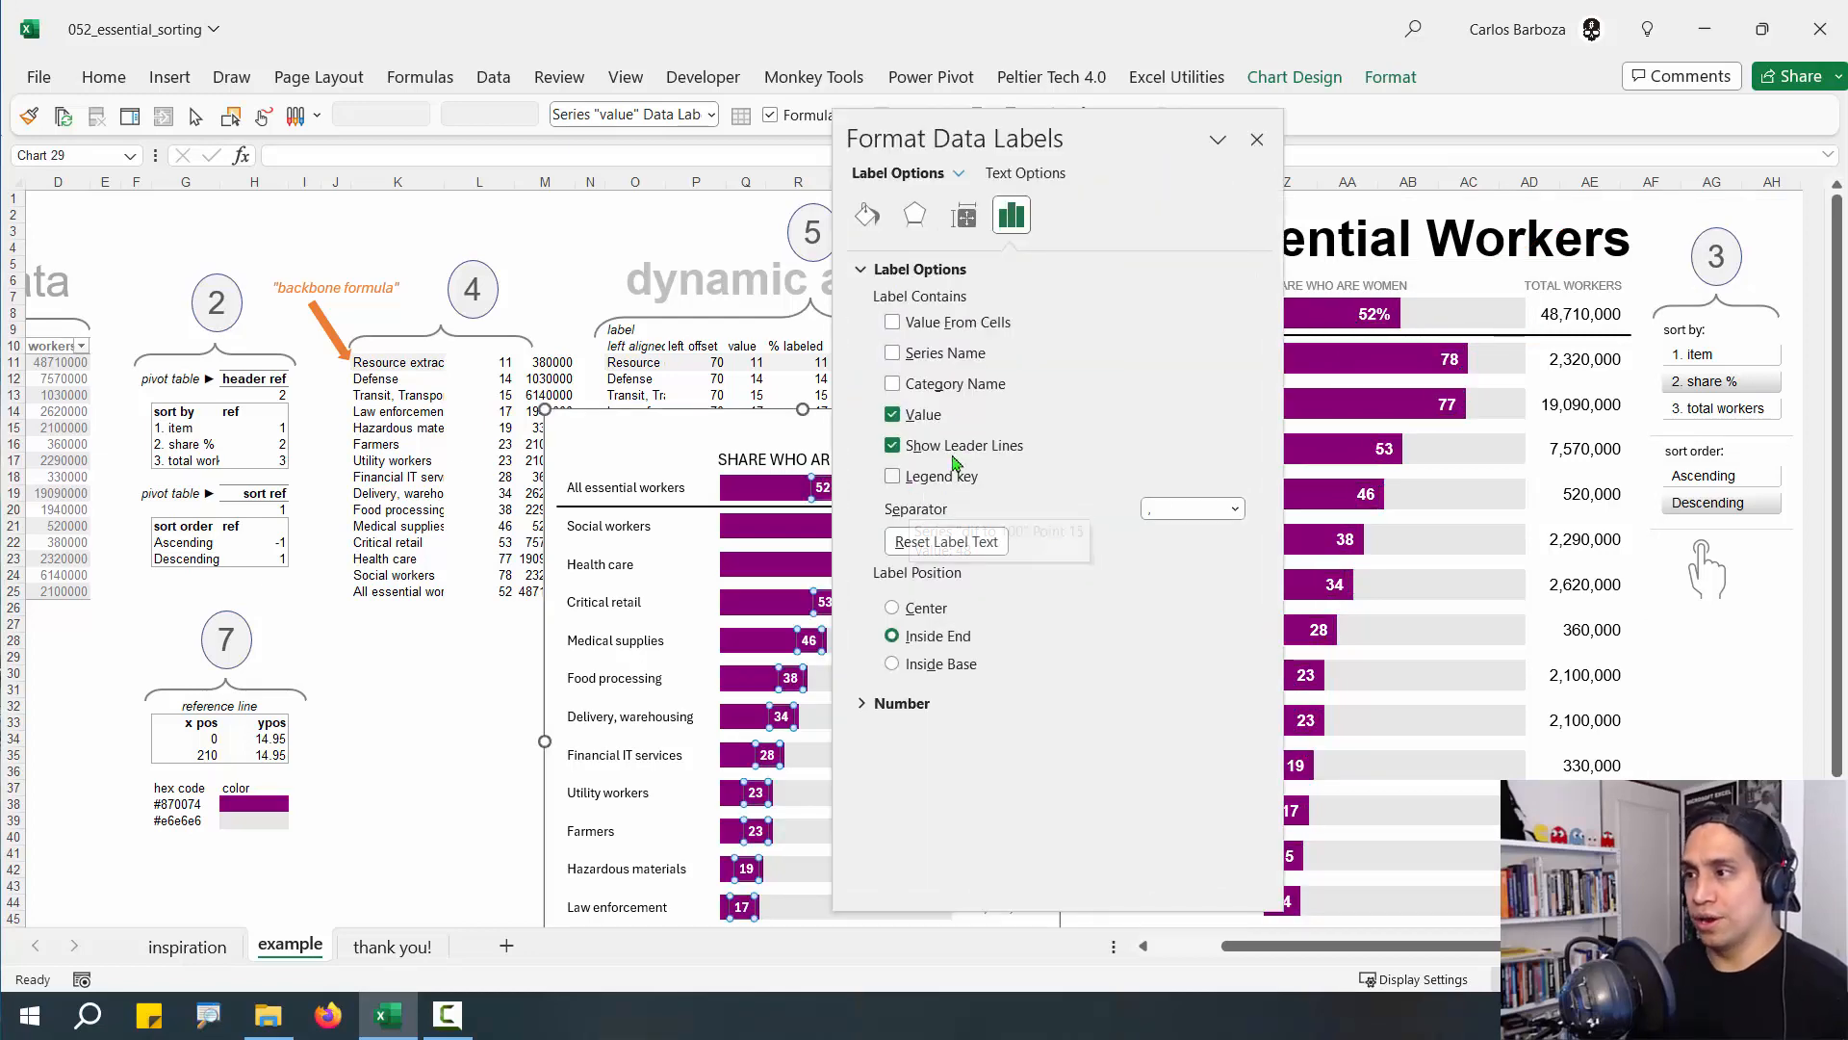
click(966, 326)
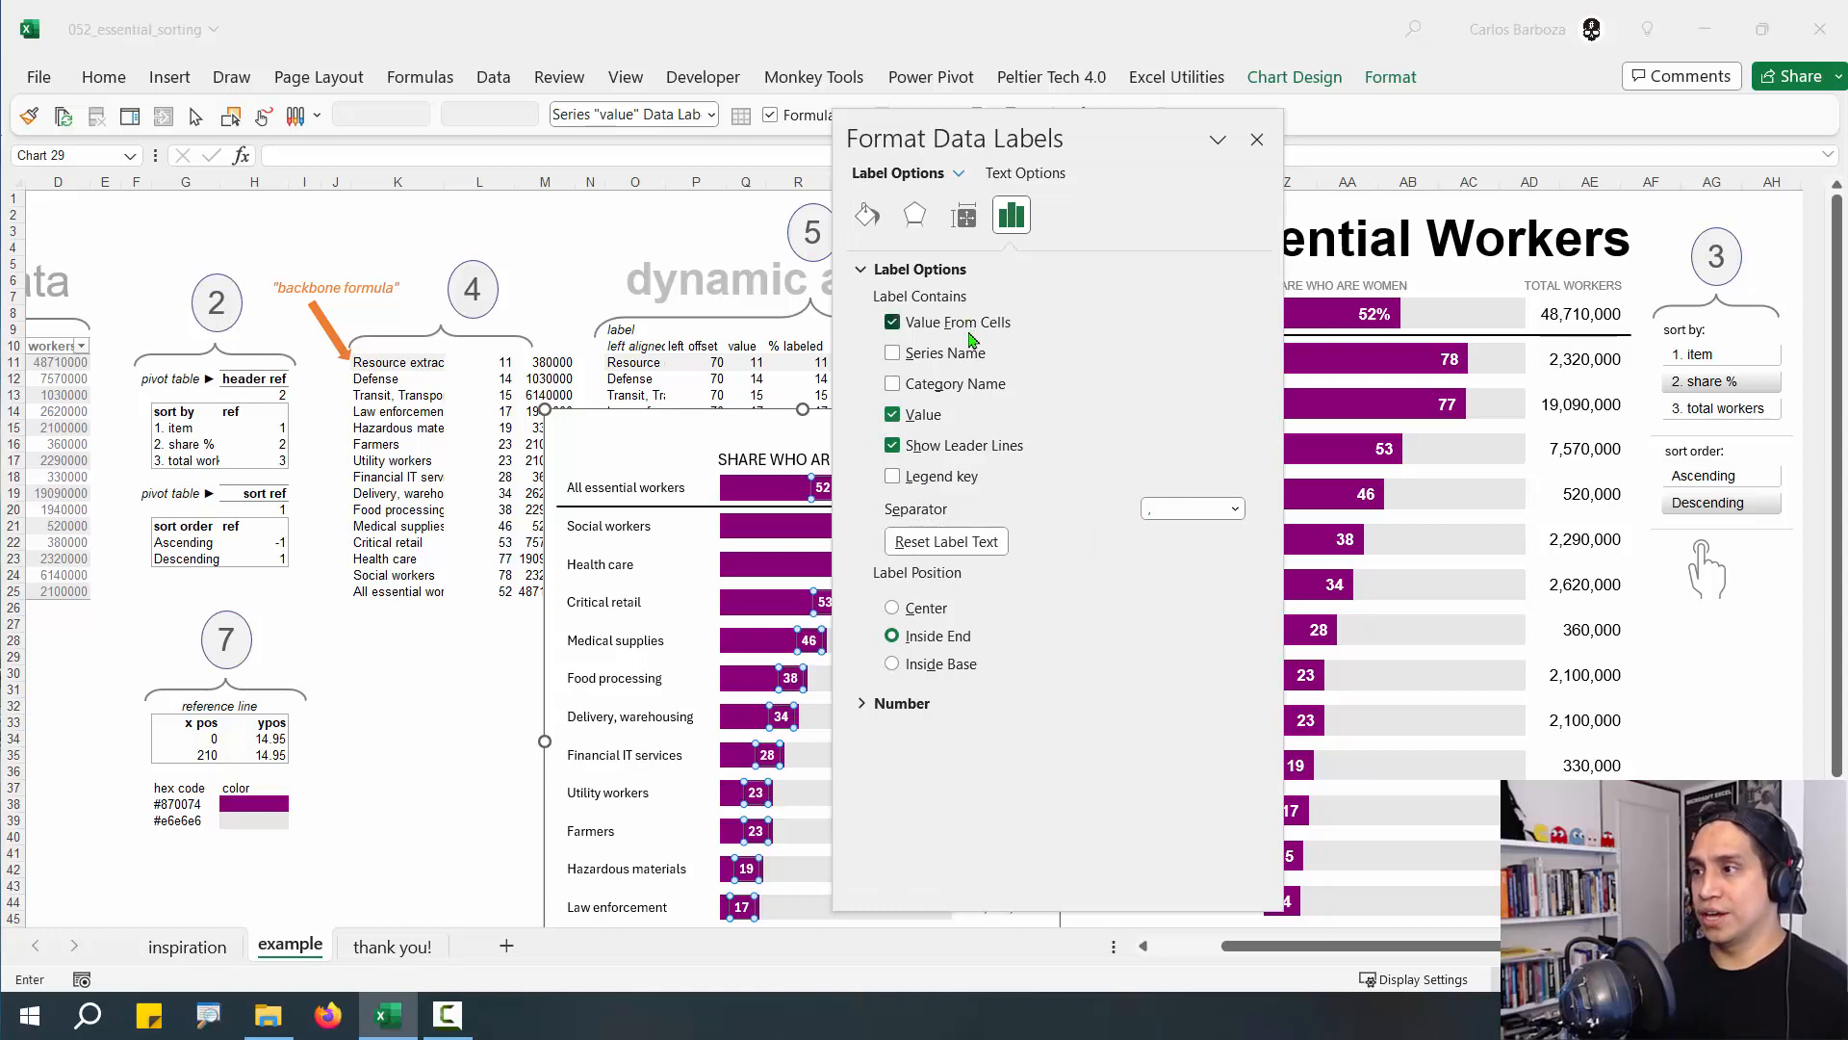
key(F3)
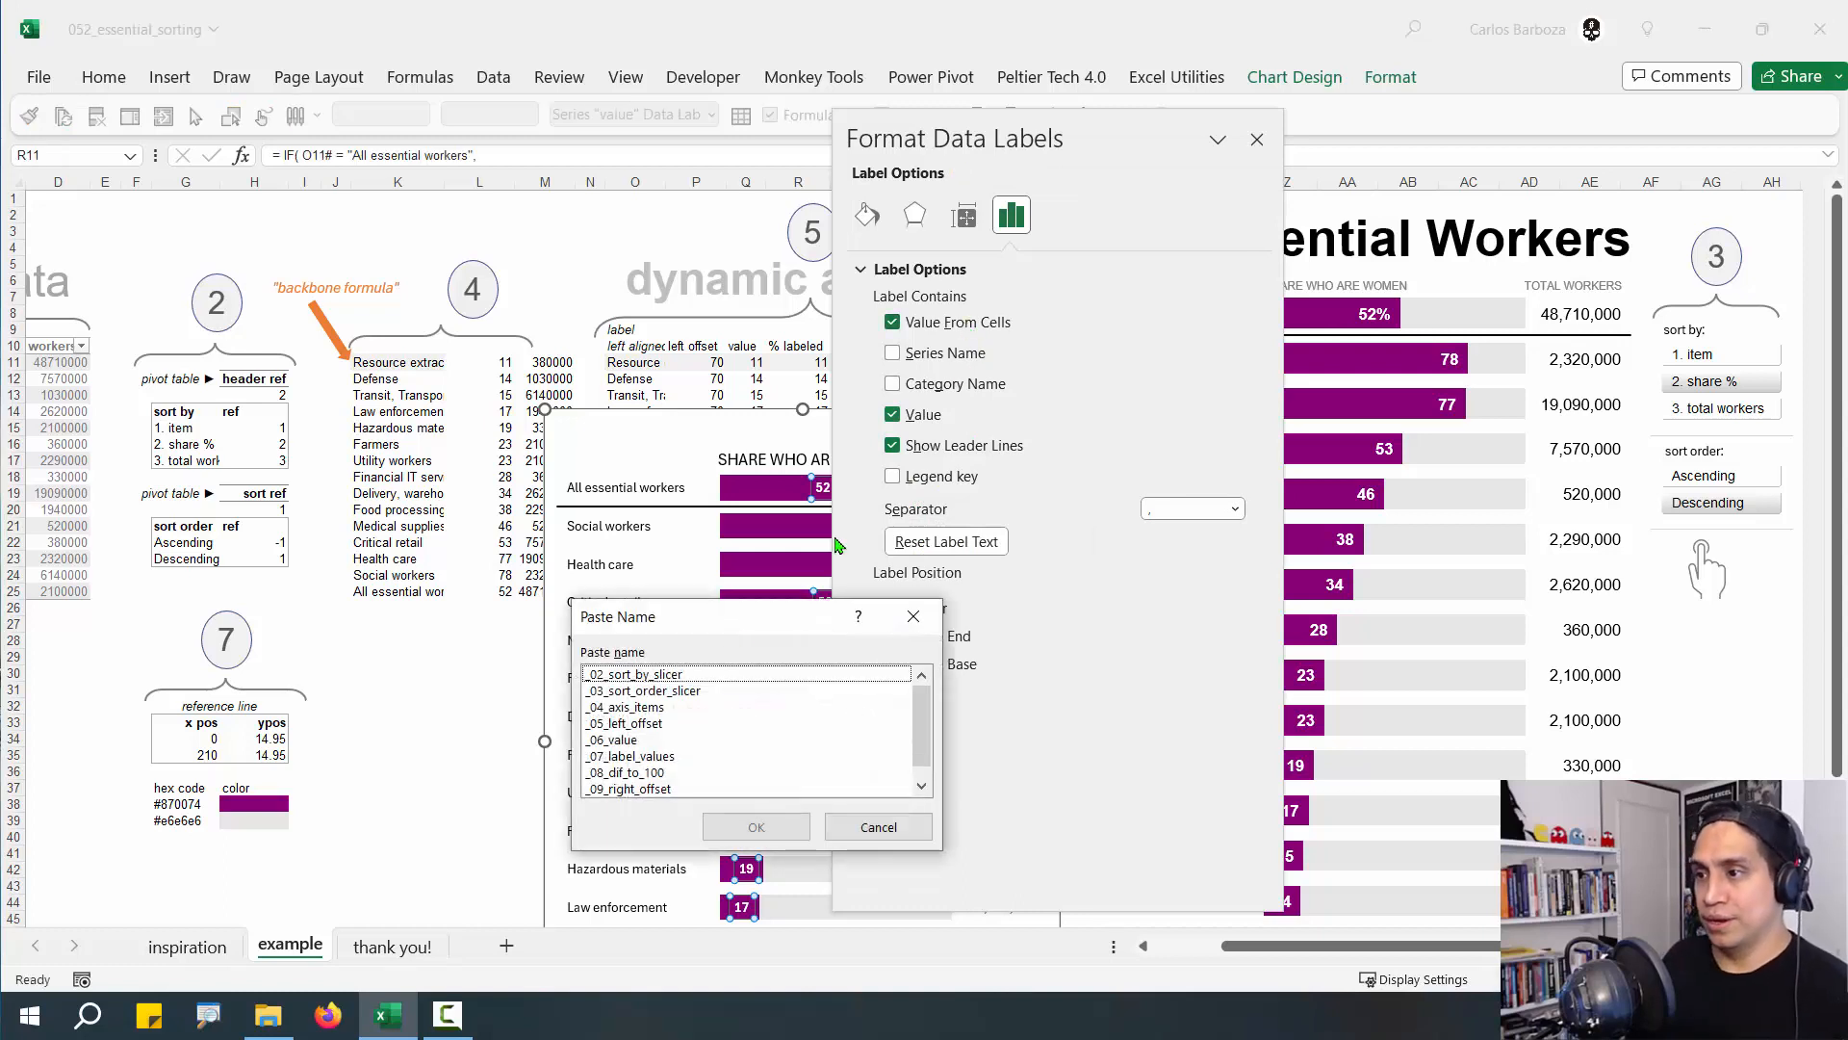
click(663, 758)
click(757, 827)
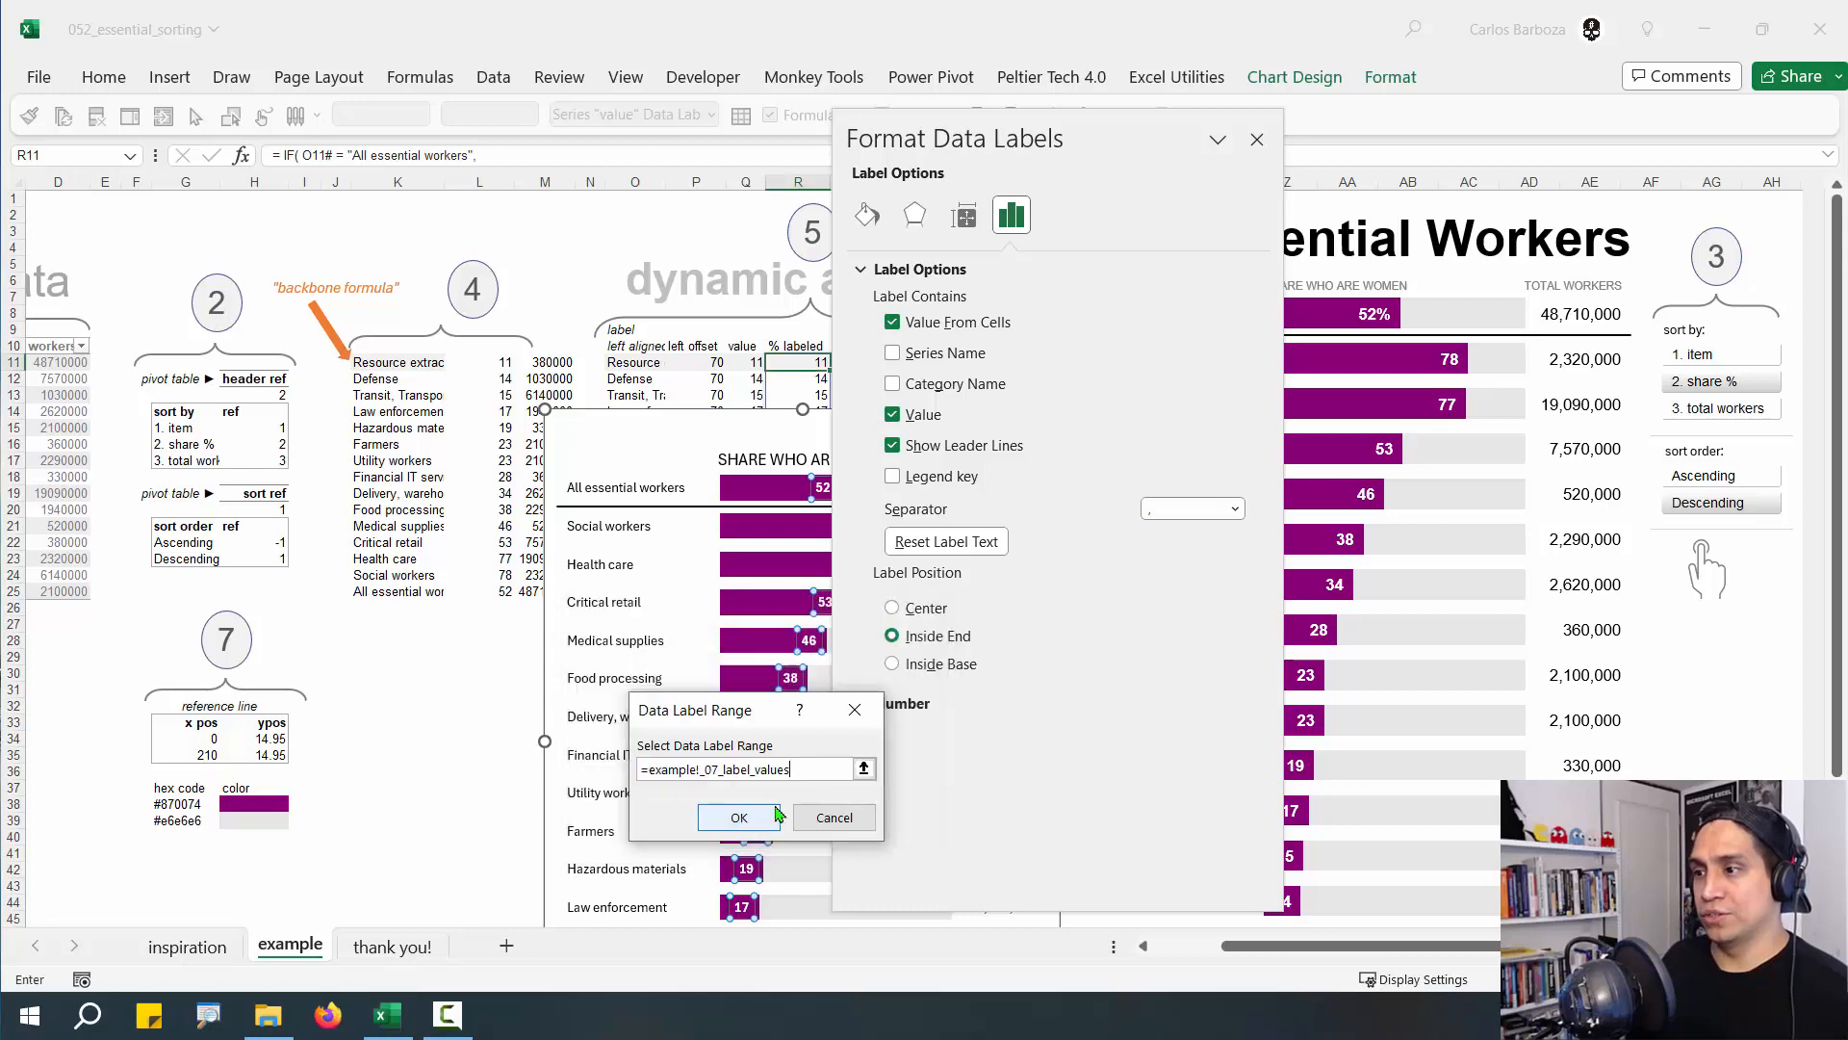
click(742, 818)
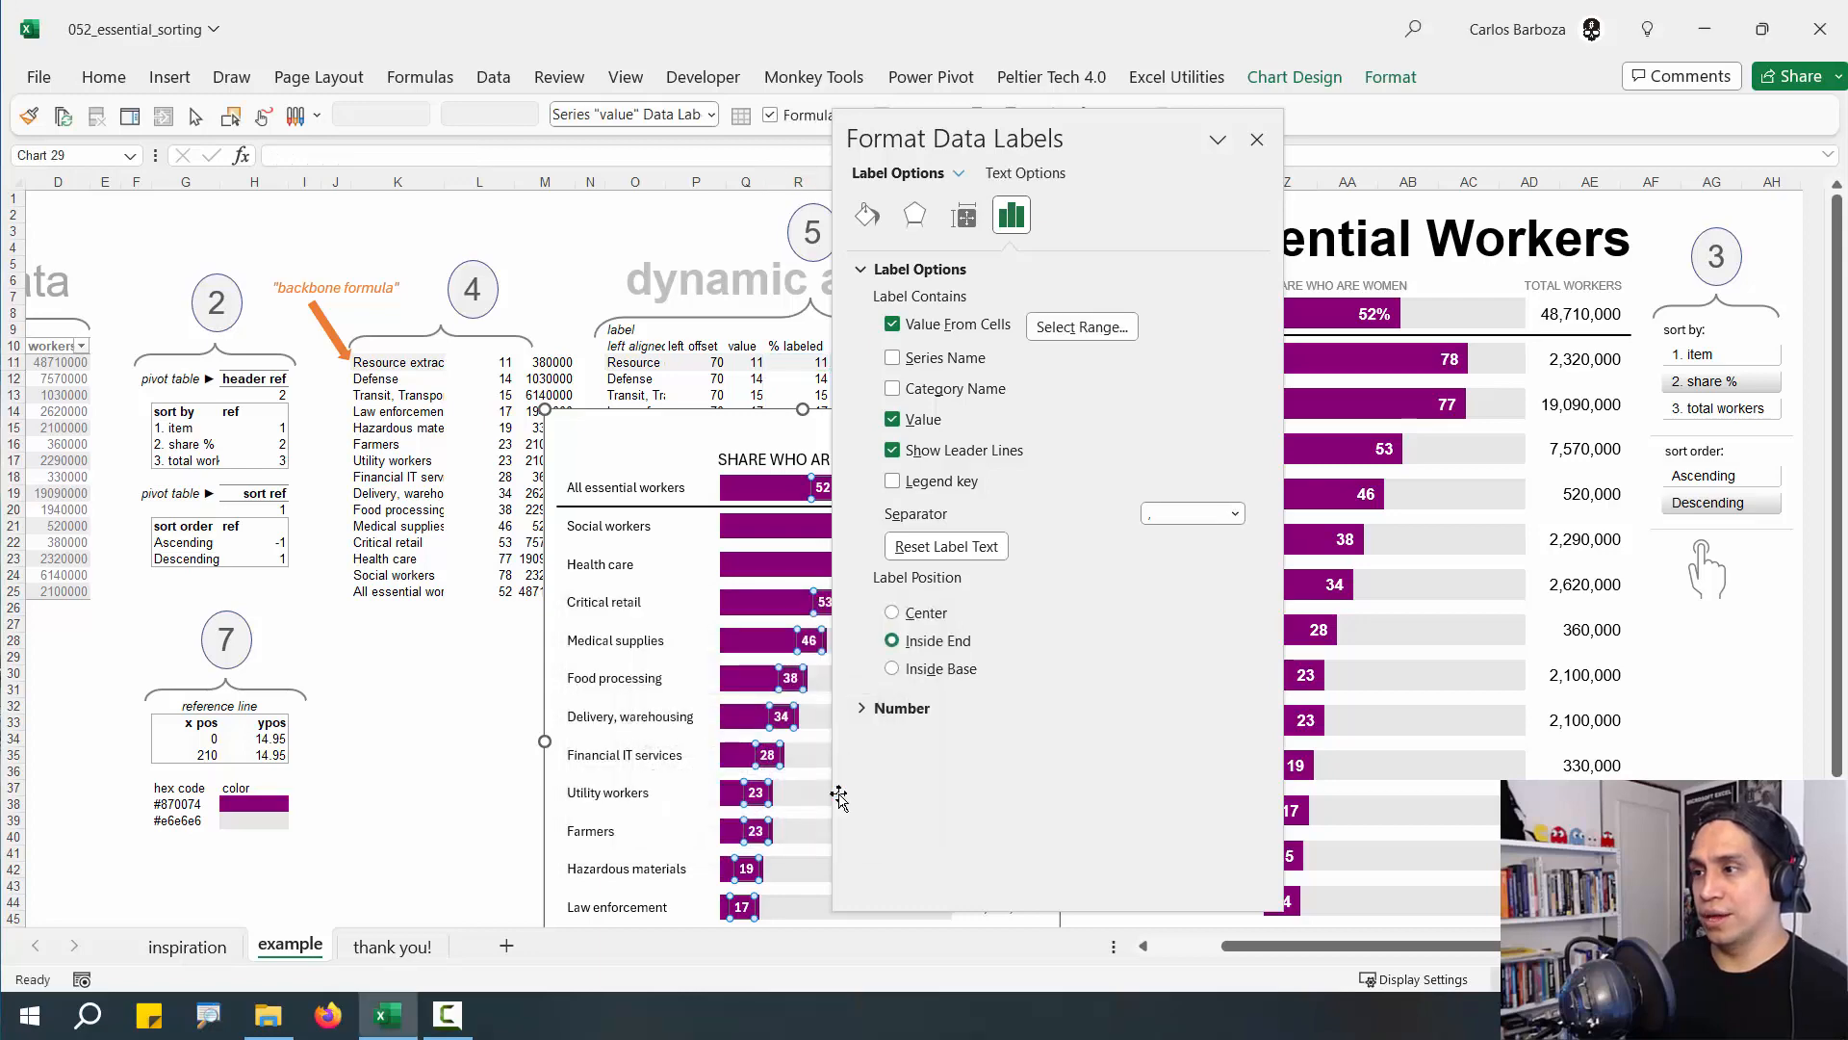
click(893, 420)
click(1257, 139)
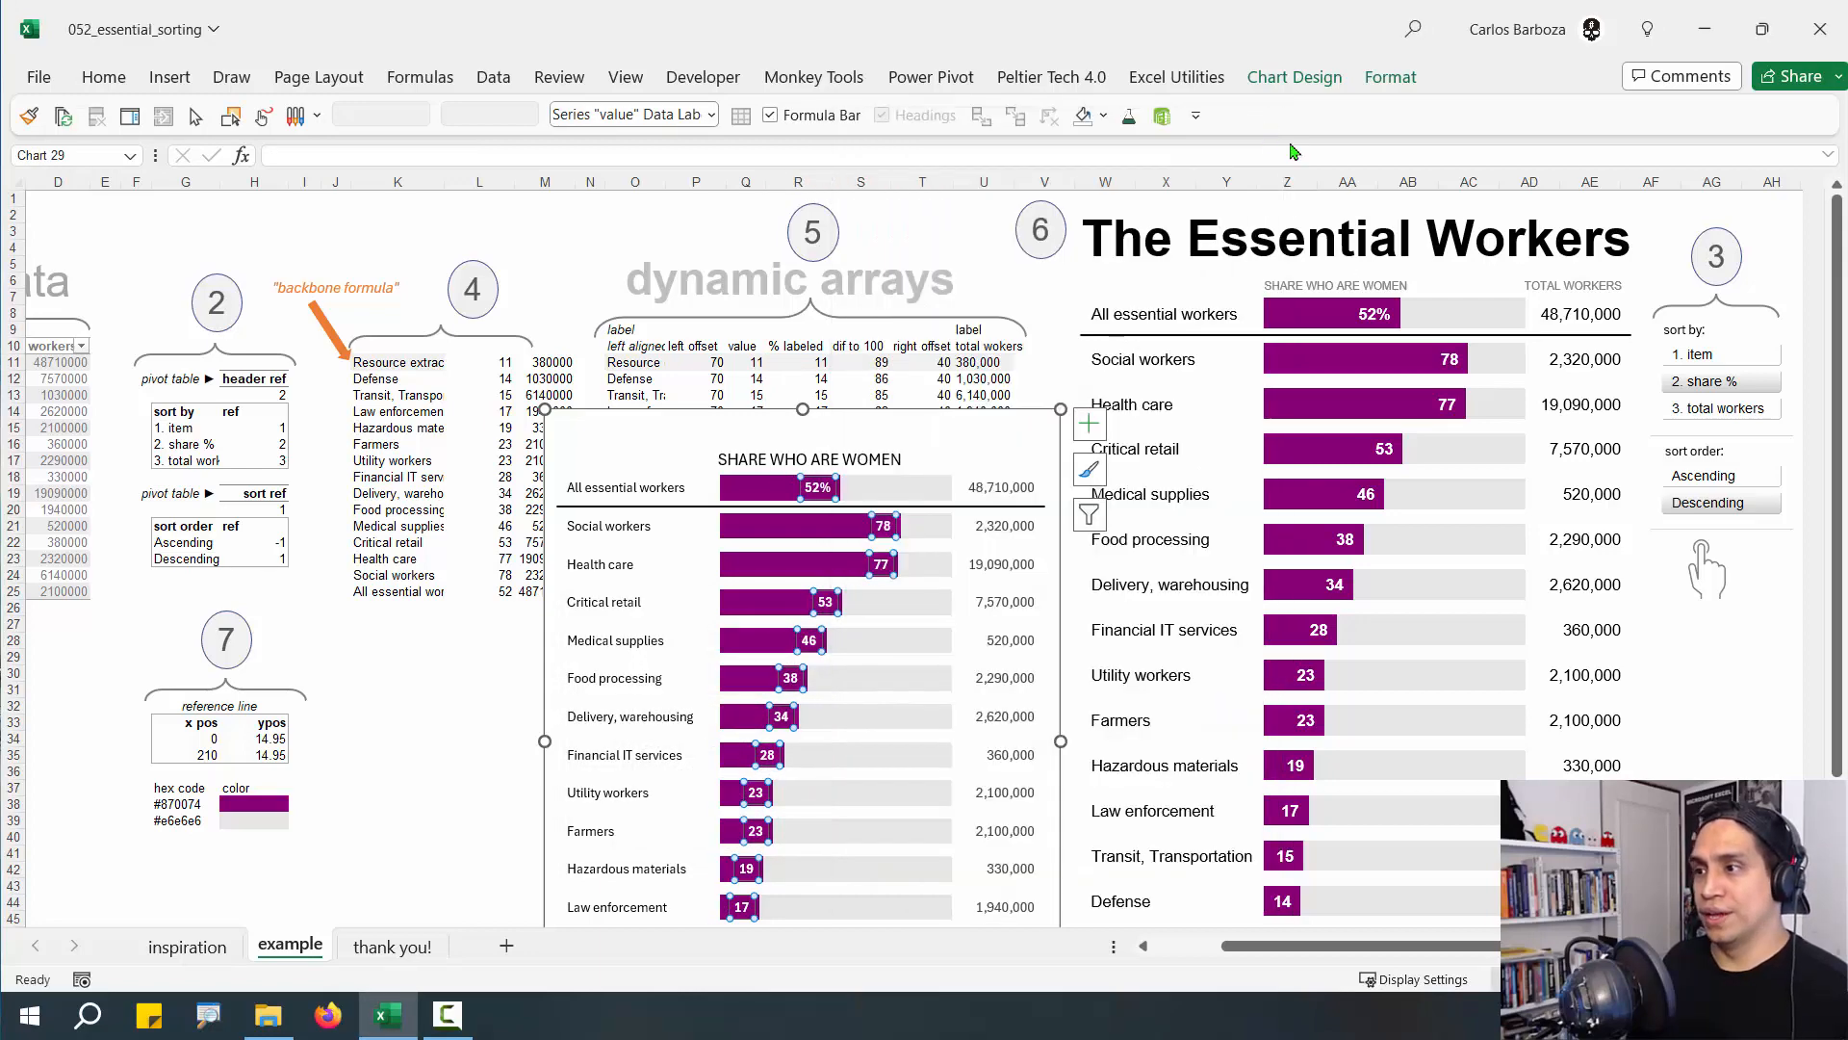
Move the new chart up over the dynamic arrays table so its top sits near row 4, and deselect it
drag(966, 746, 954, 587)
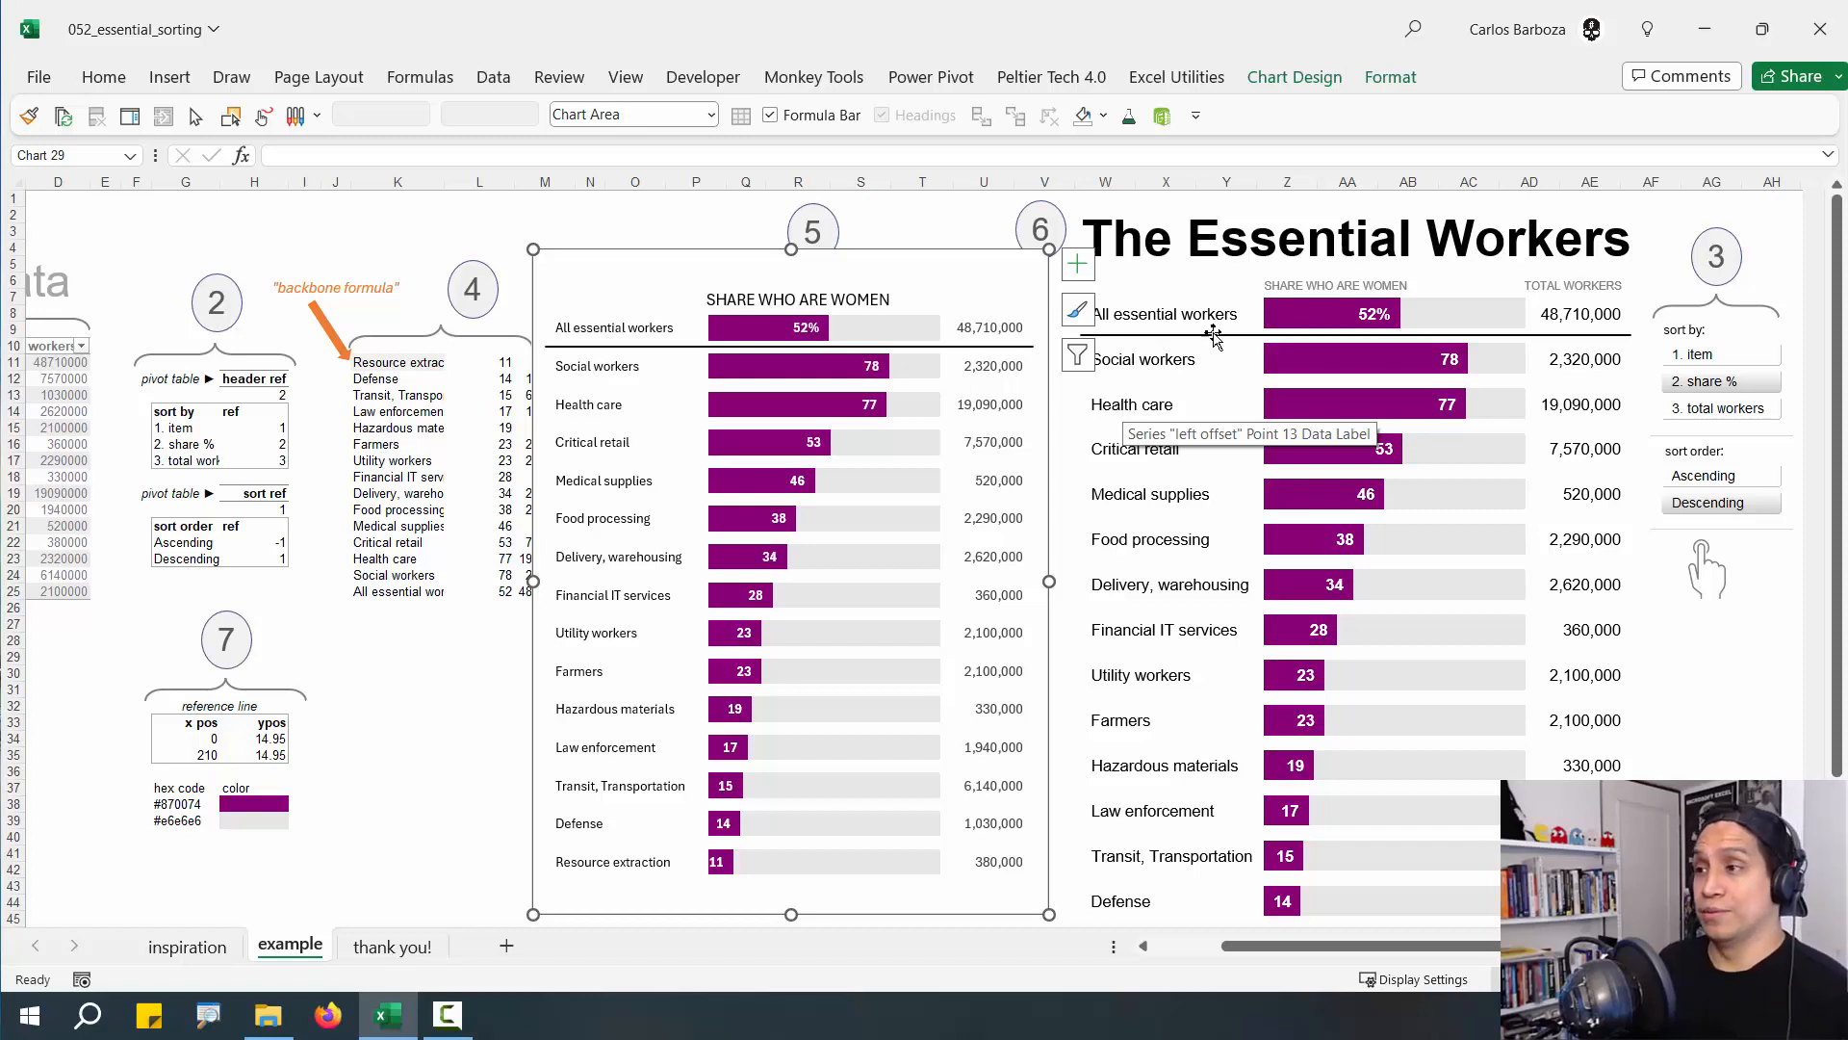
click(668, 201)
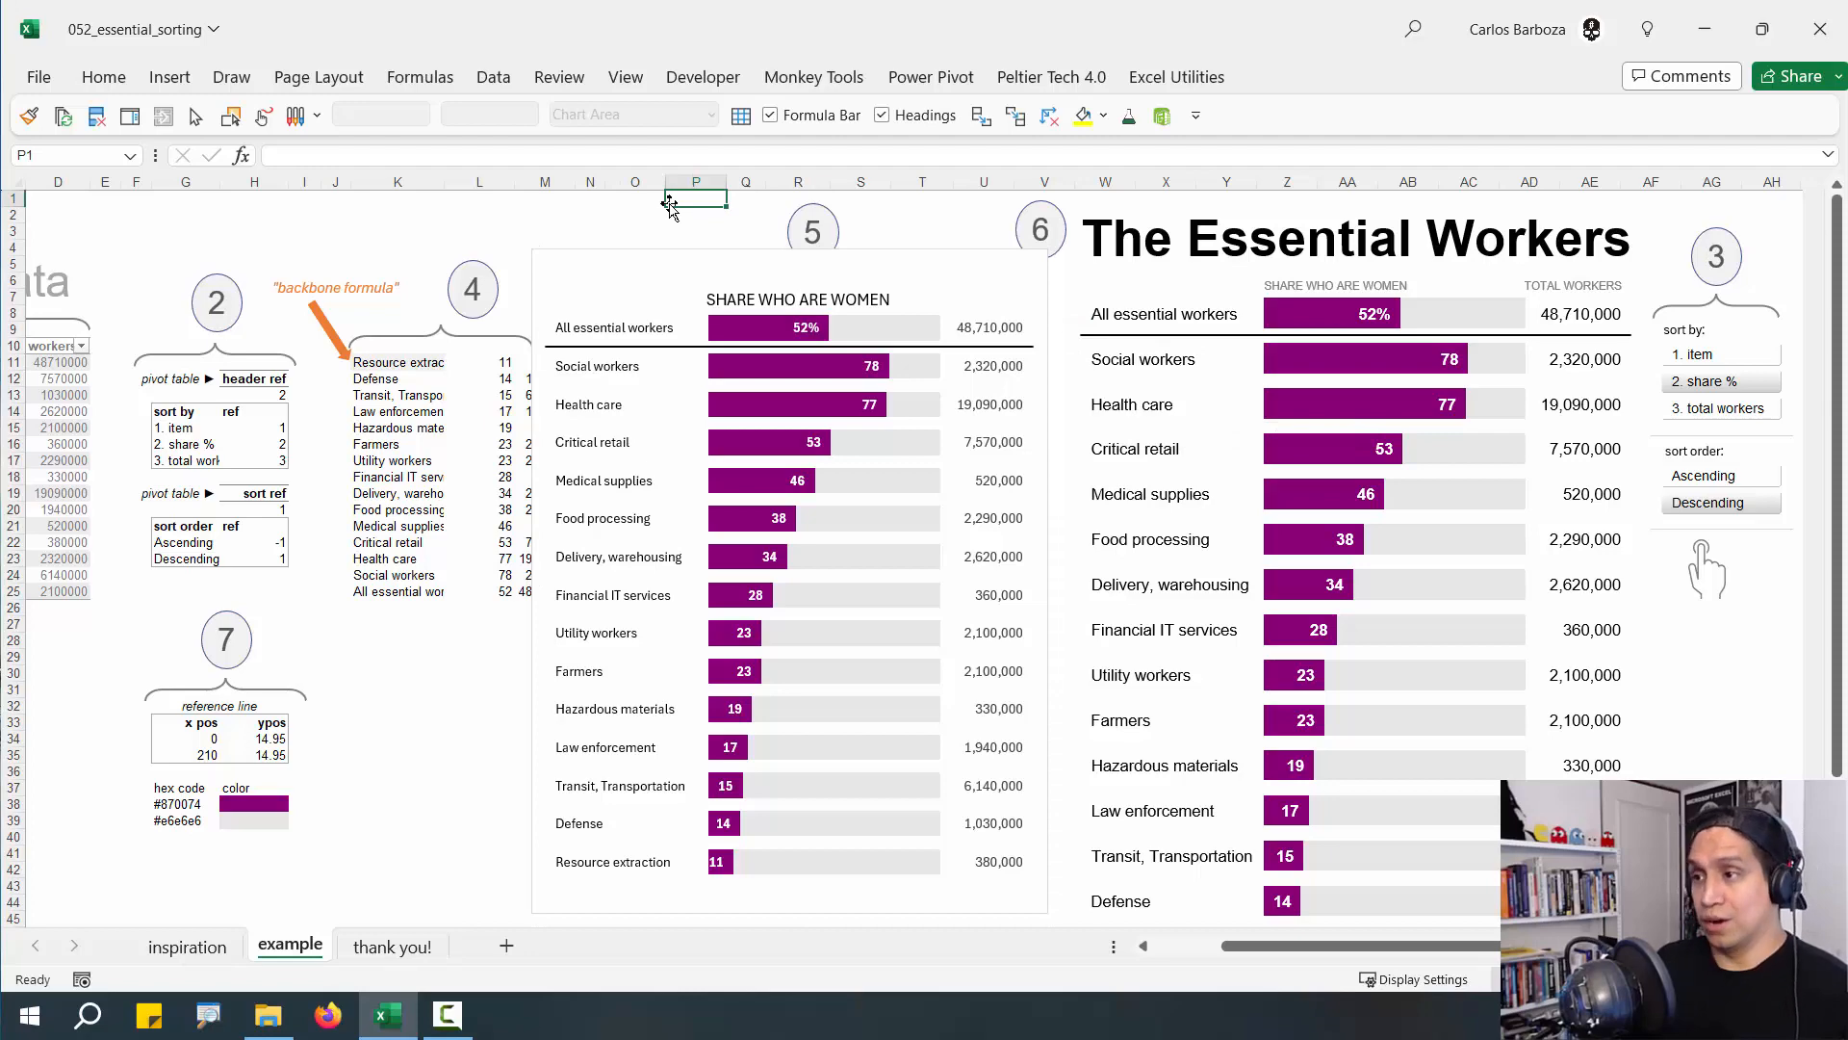
Review the list of defined names from _01_data to _10_workers_labels and the ranges they refer to
key(ctrl+F3)
click(524, 581)
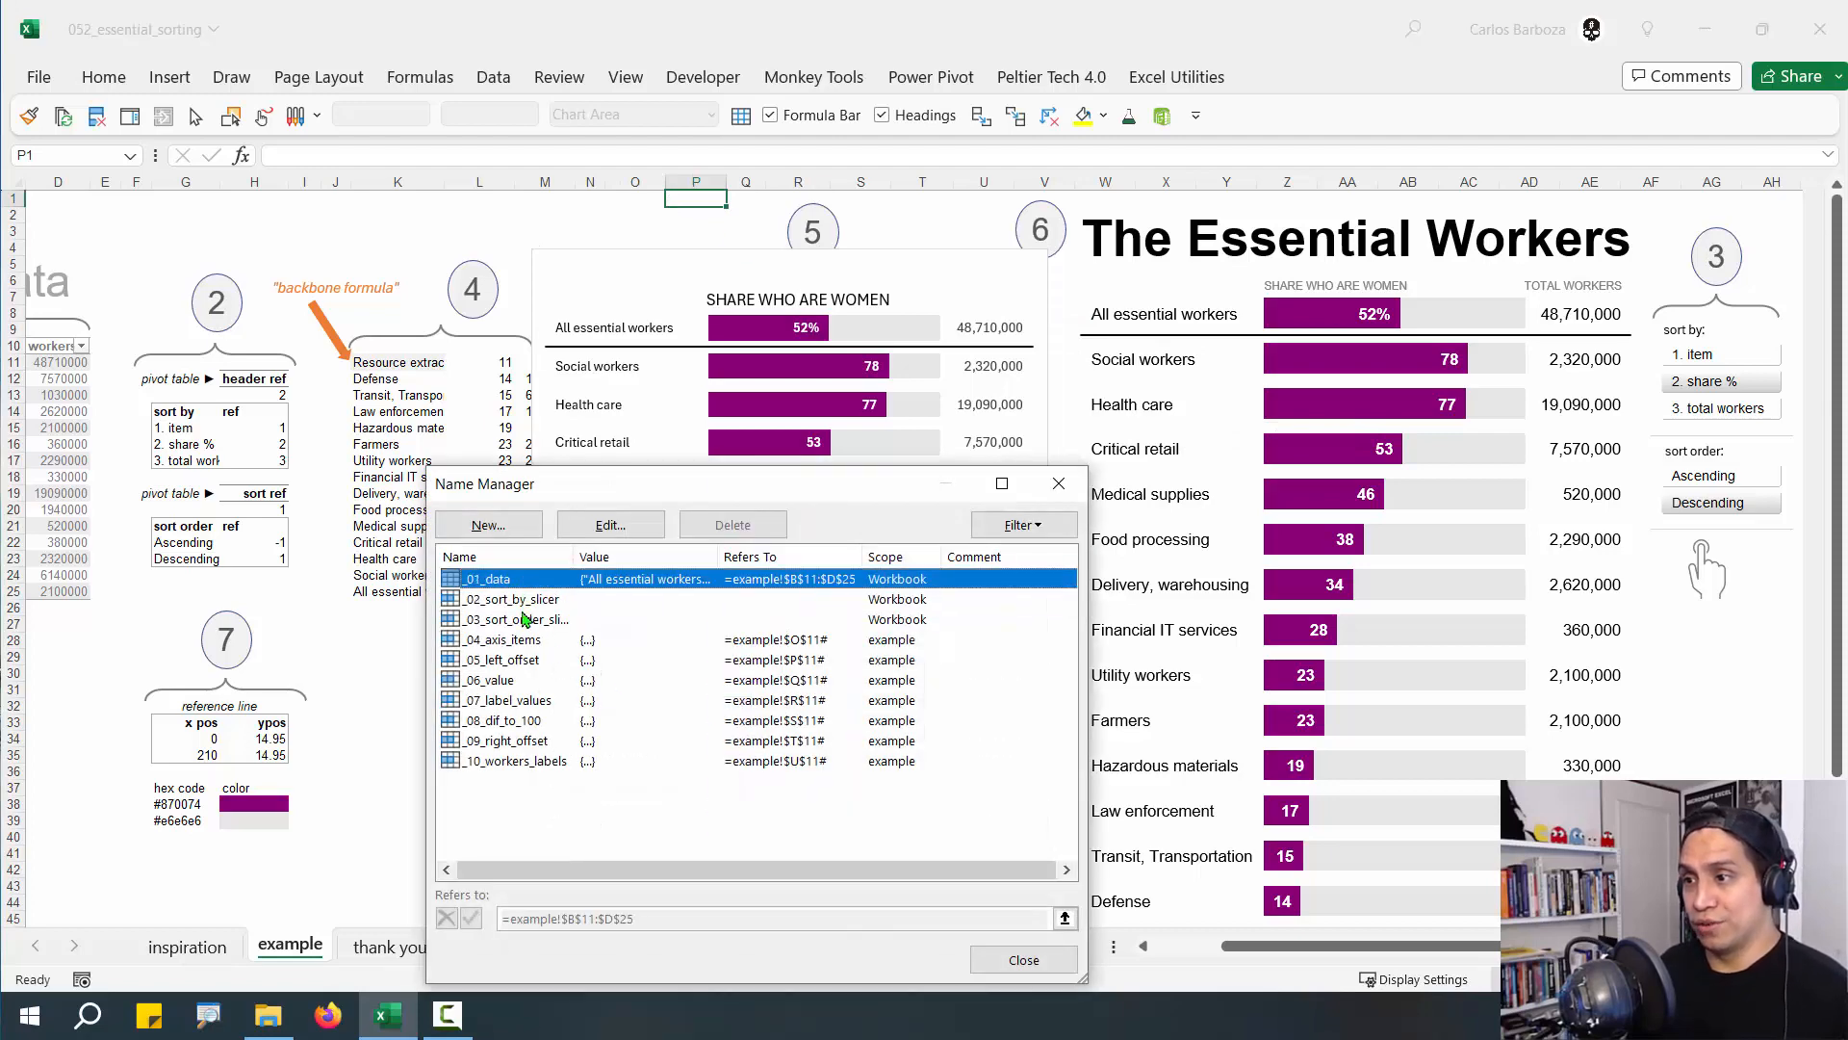
click(548, 760)
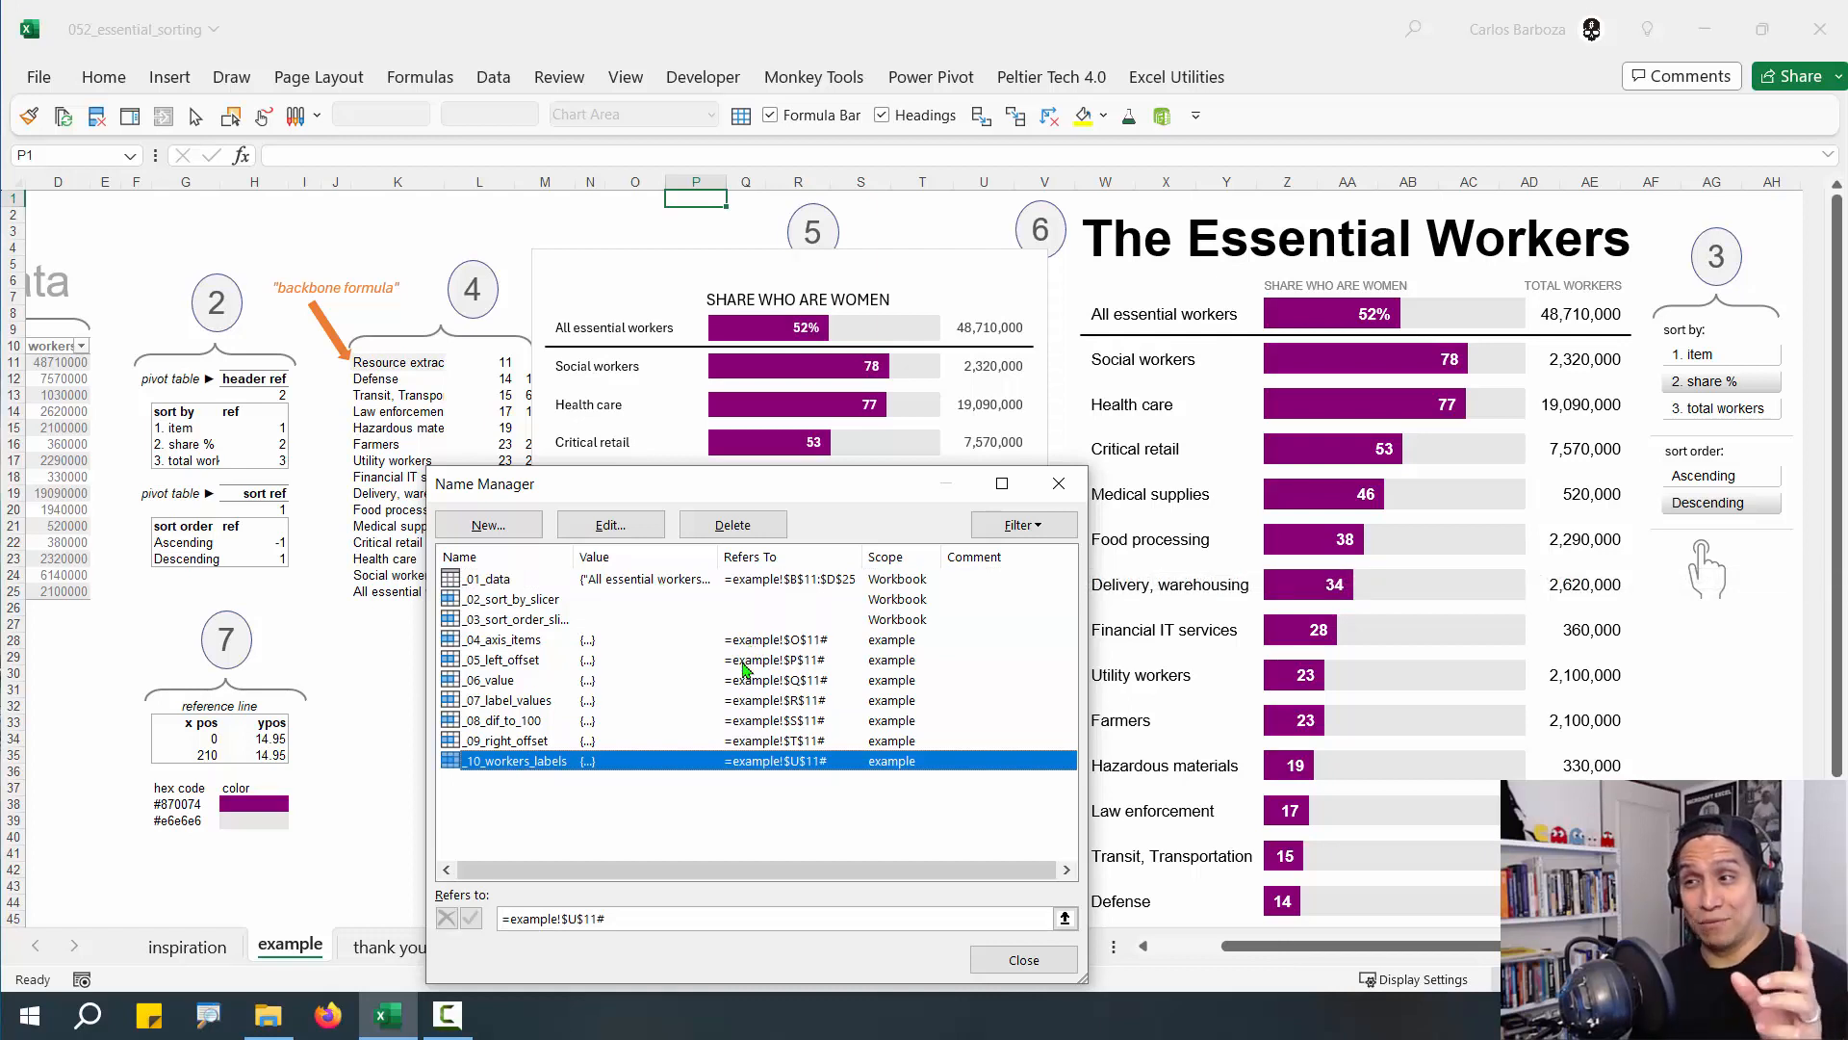
click(1026, 958)
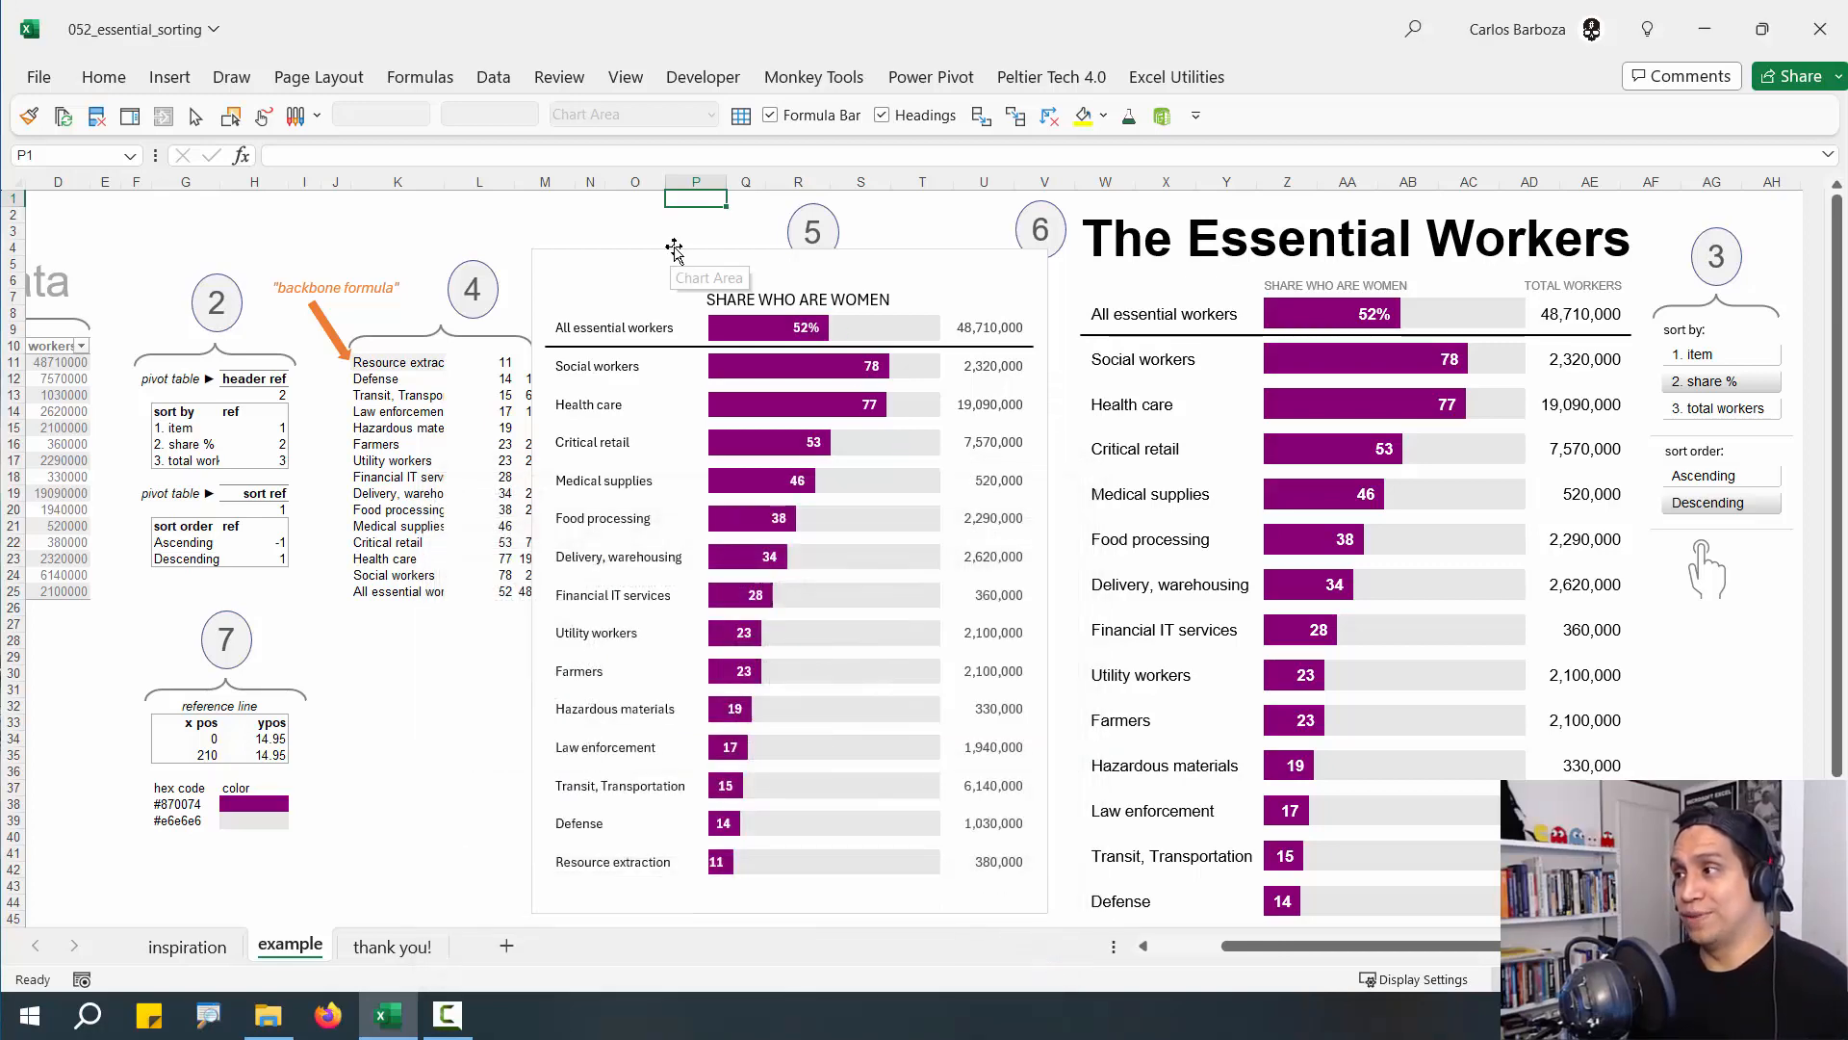